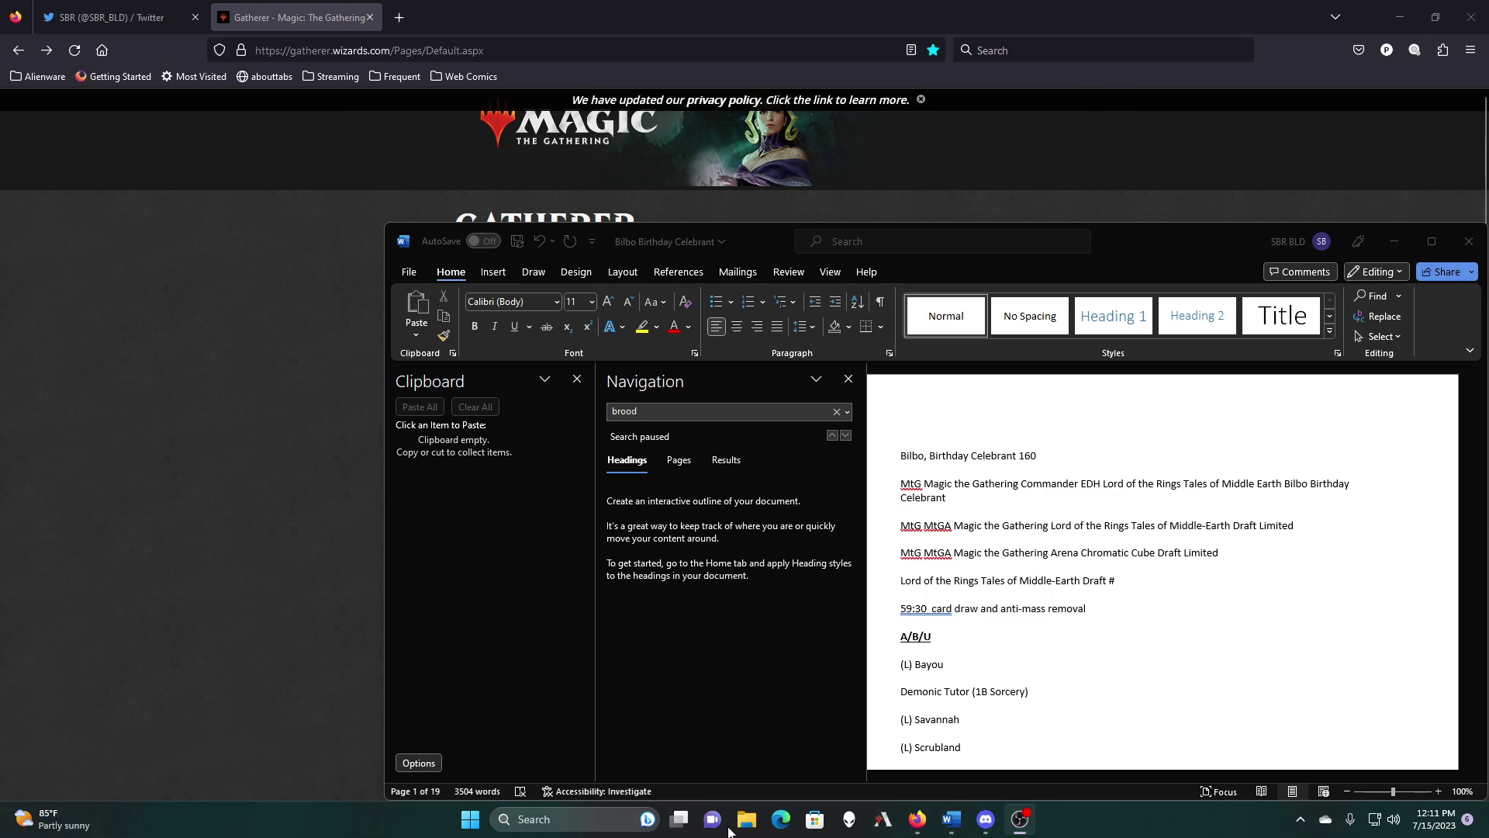
# Step: Review the Bilbo card list's early set sections, from A/B/U through Nemesis
pyautogui.scroll(-4, 1015, 725)
pyautogui.scroll(-3, 1022, 723)
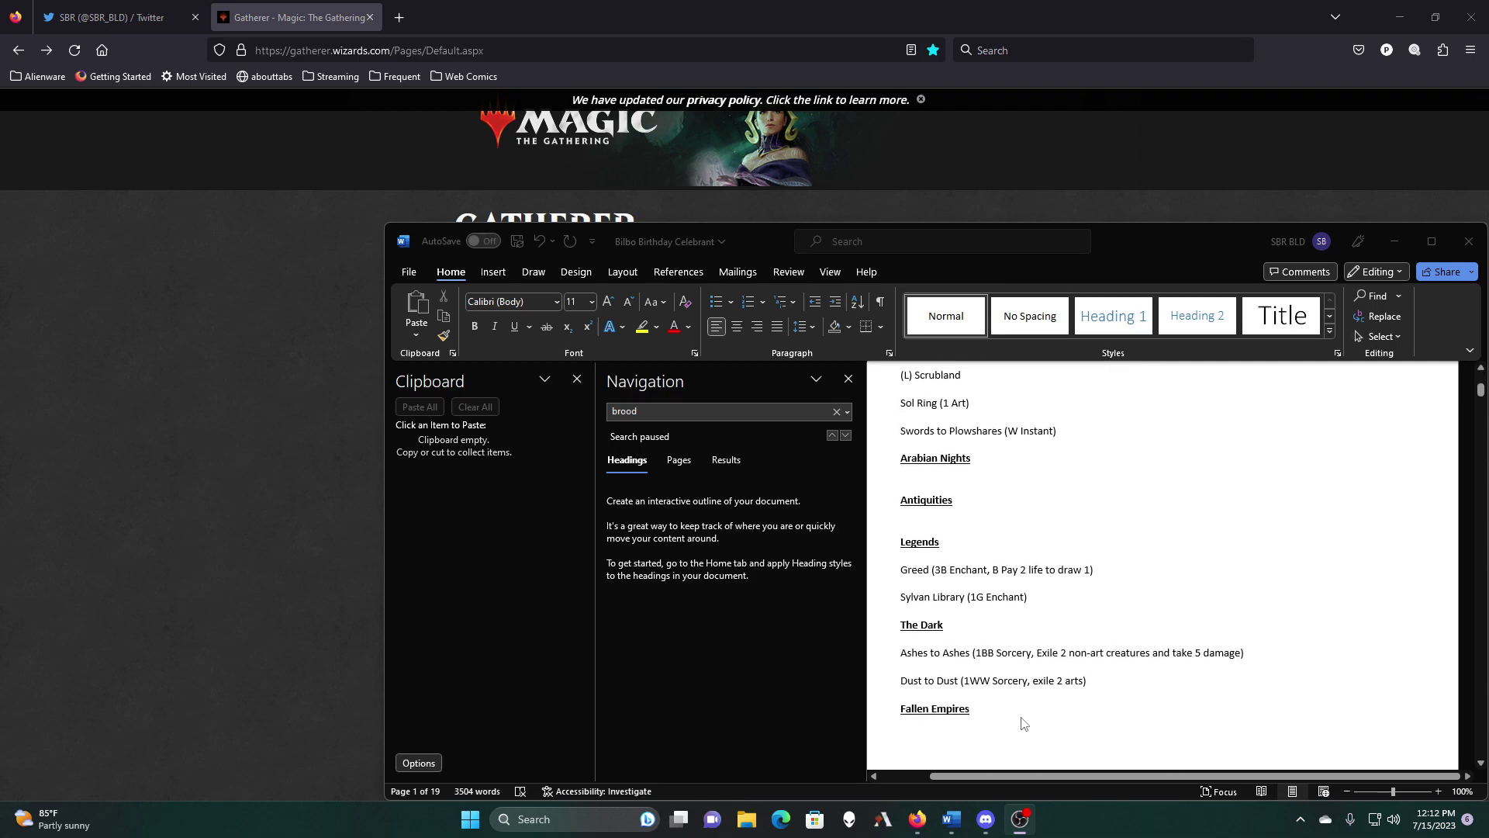
pyautogui.scroll(-2, 1023, 723)
pyautogui.scroll(-2, 1023, 723)
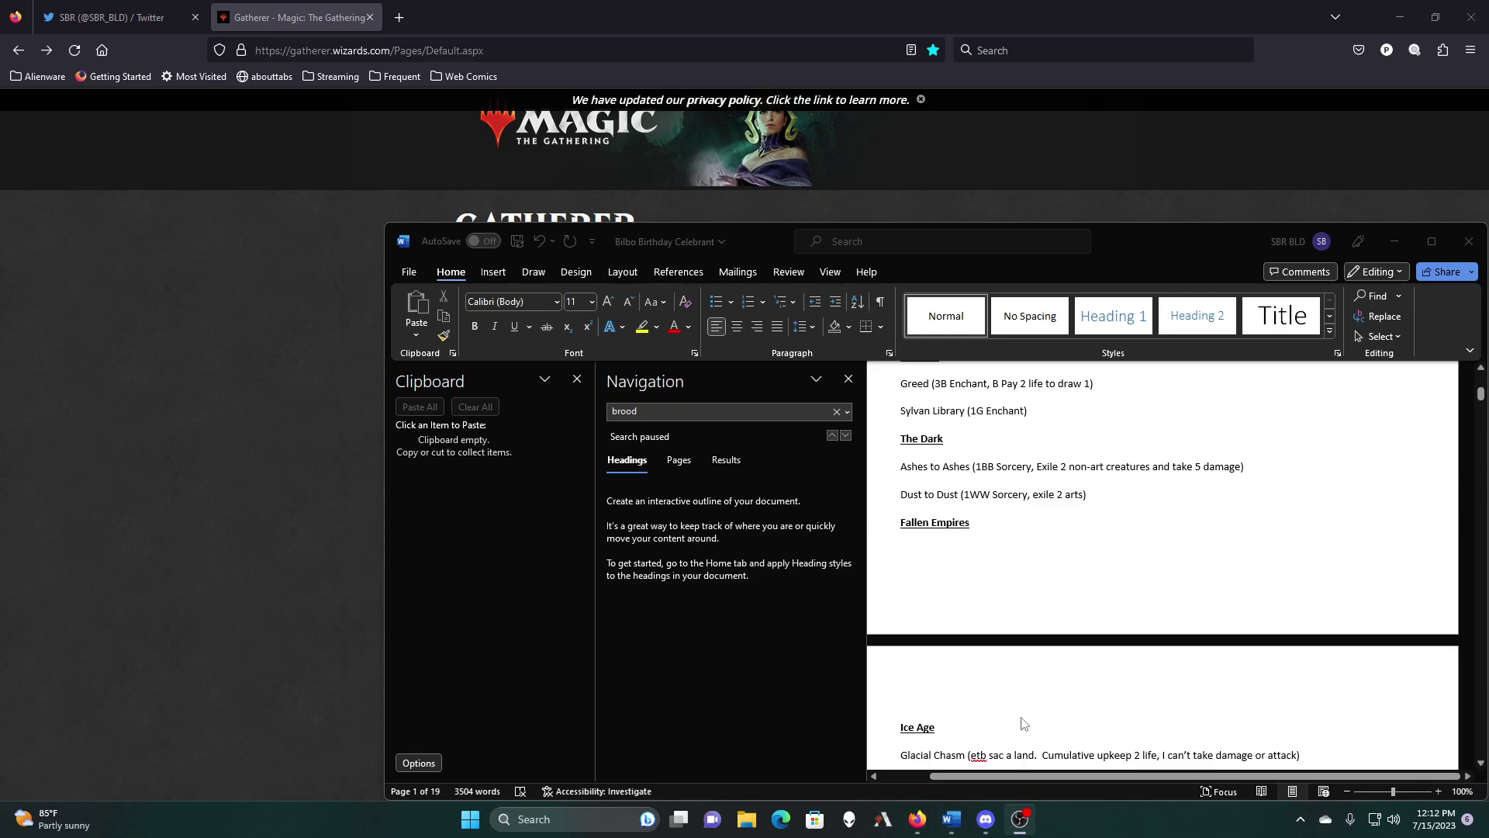
pyautogui.scroll(-5, 1024, 723)
pyautogui.scroll(-3, 1024, 723)
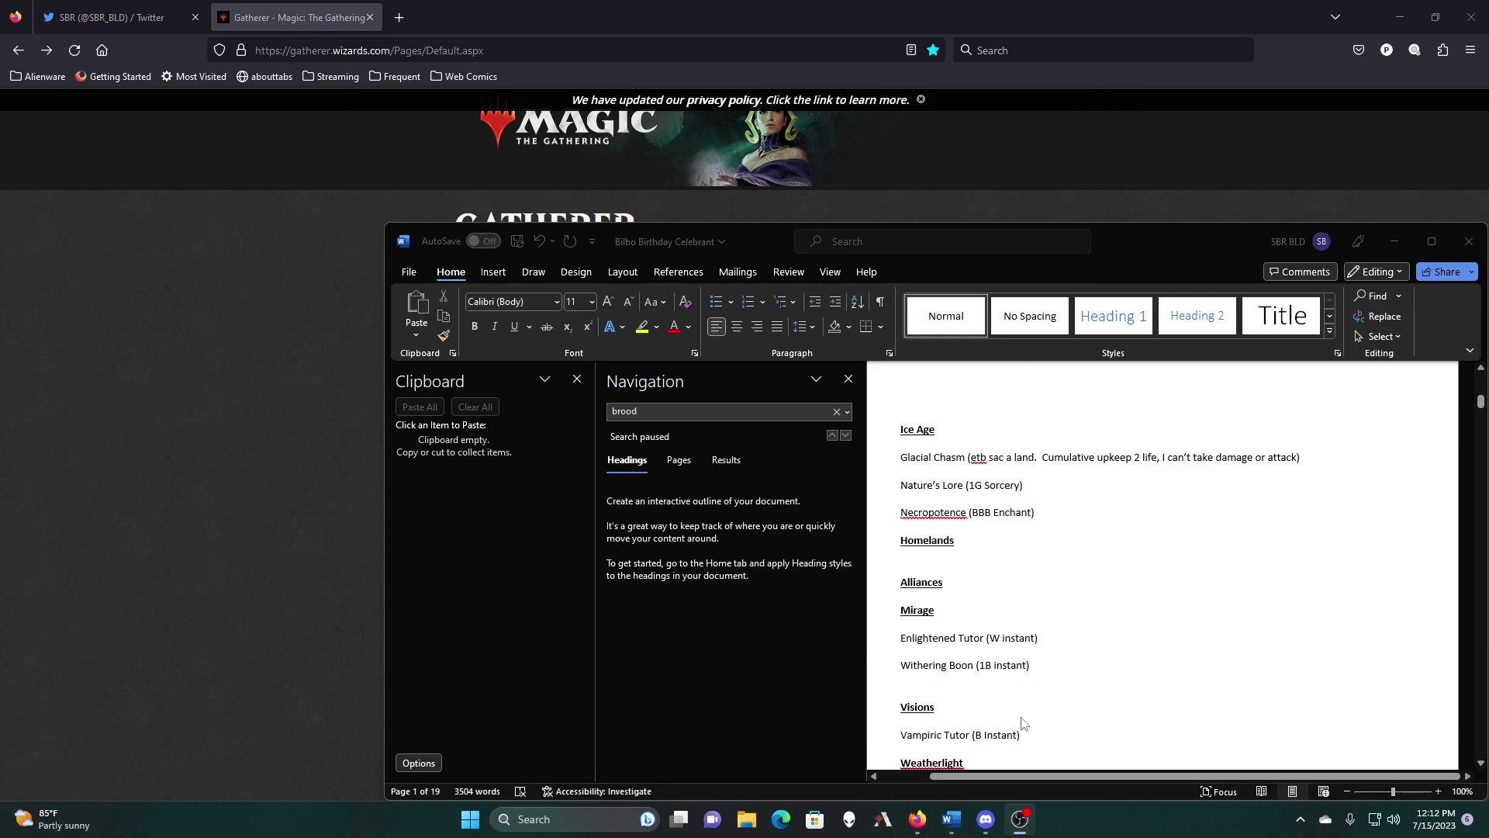
pyautogui.scroll(-3, 1024, 723)
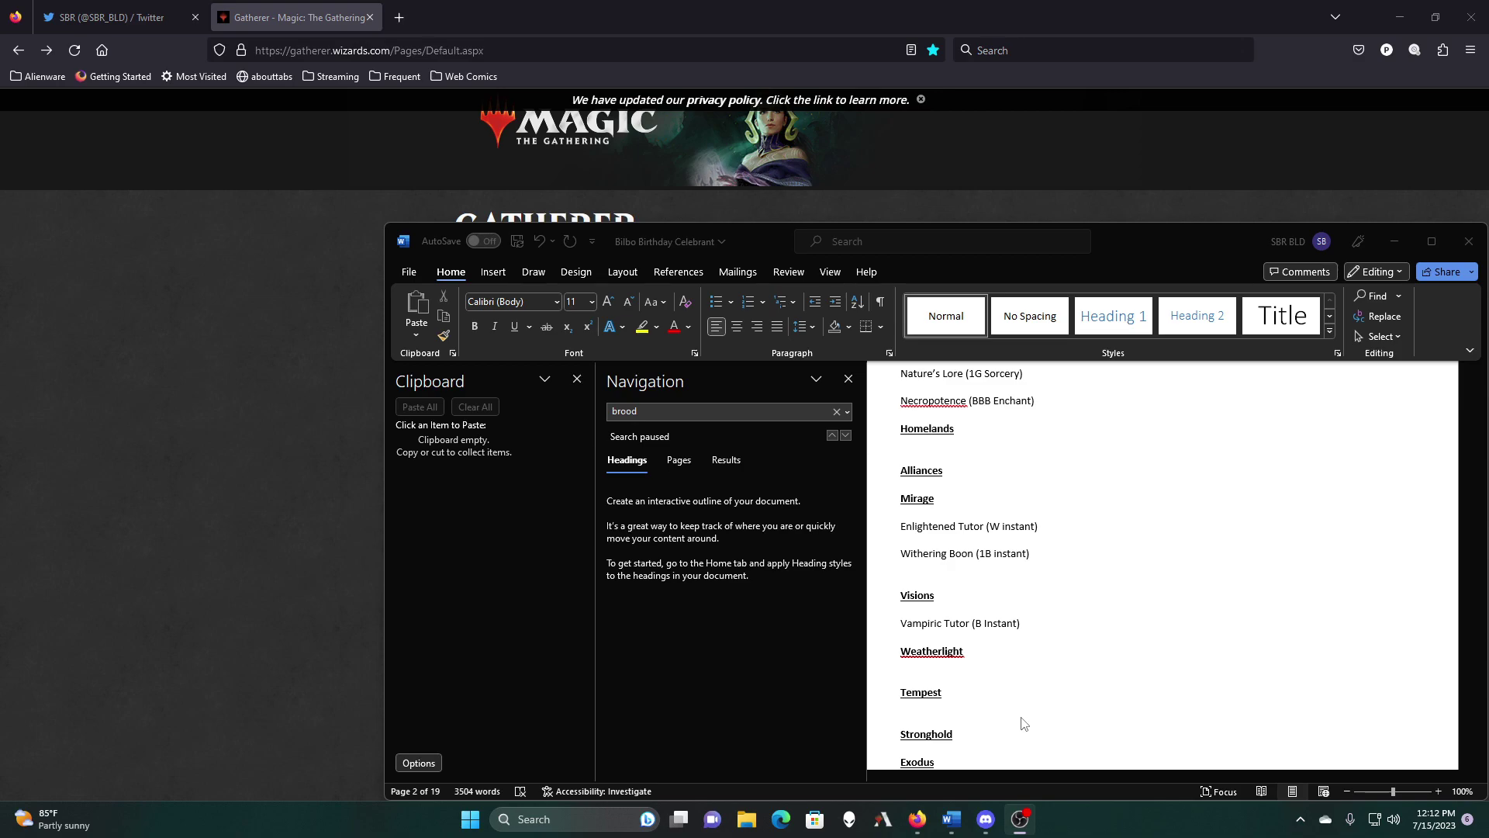
pyautogui.scroll(-3, 1024, 723)
pyautogui.scroll(-2, 1055, 570)
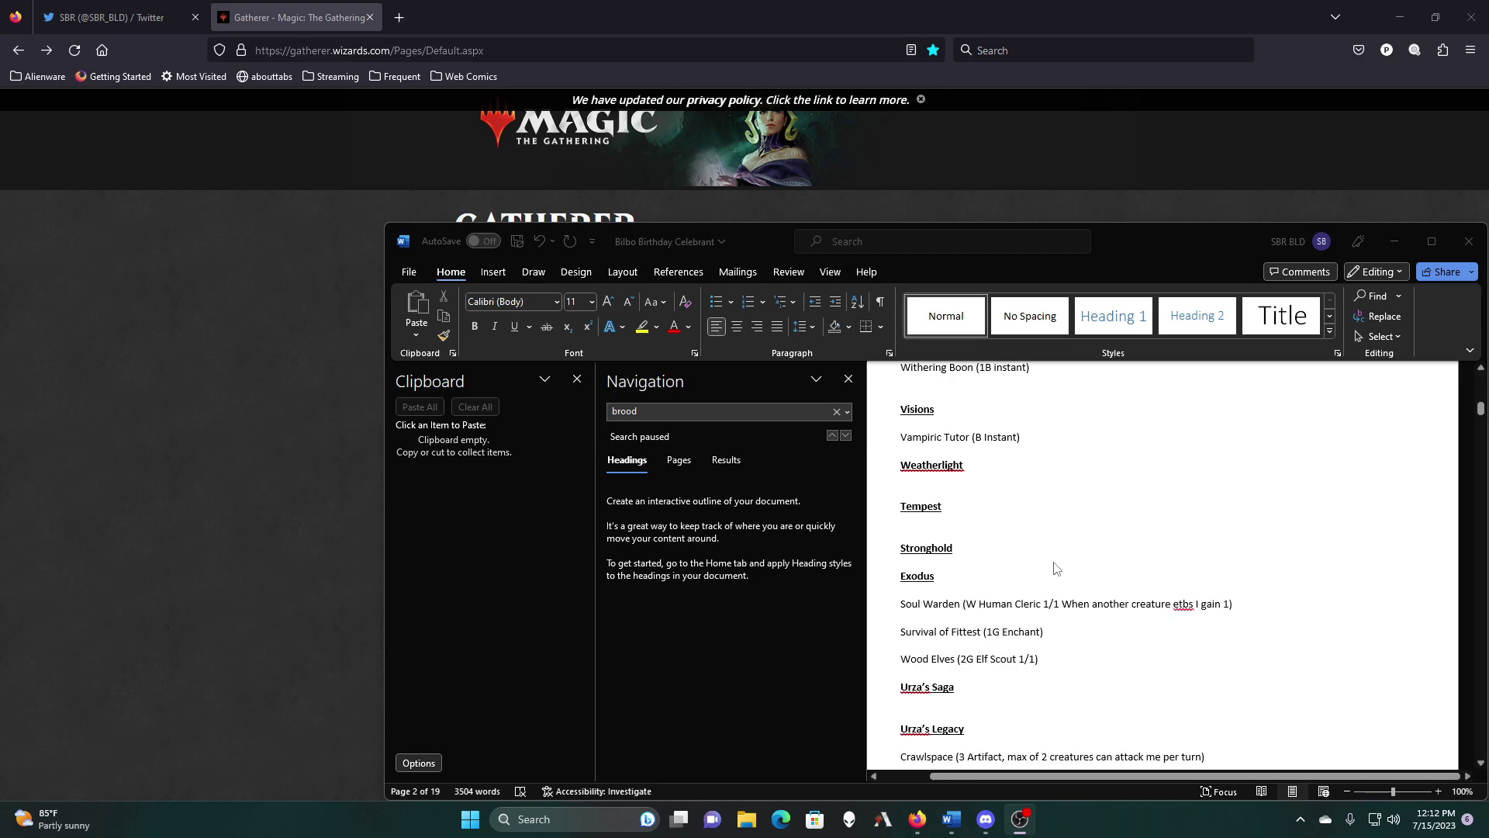
pyautogui.scroll(-2, 1055, 570)
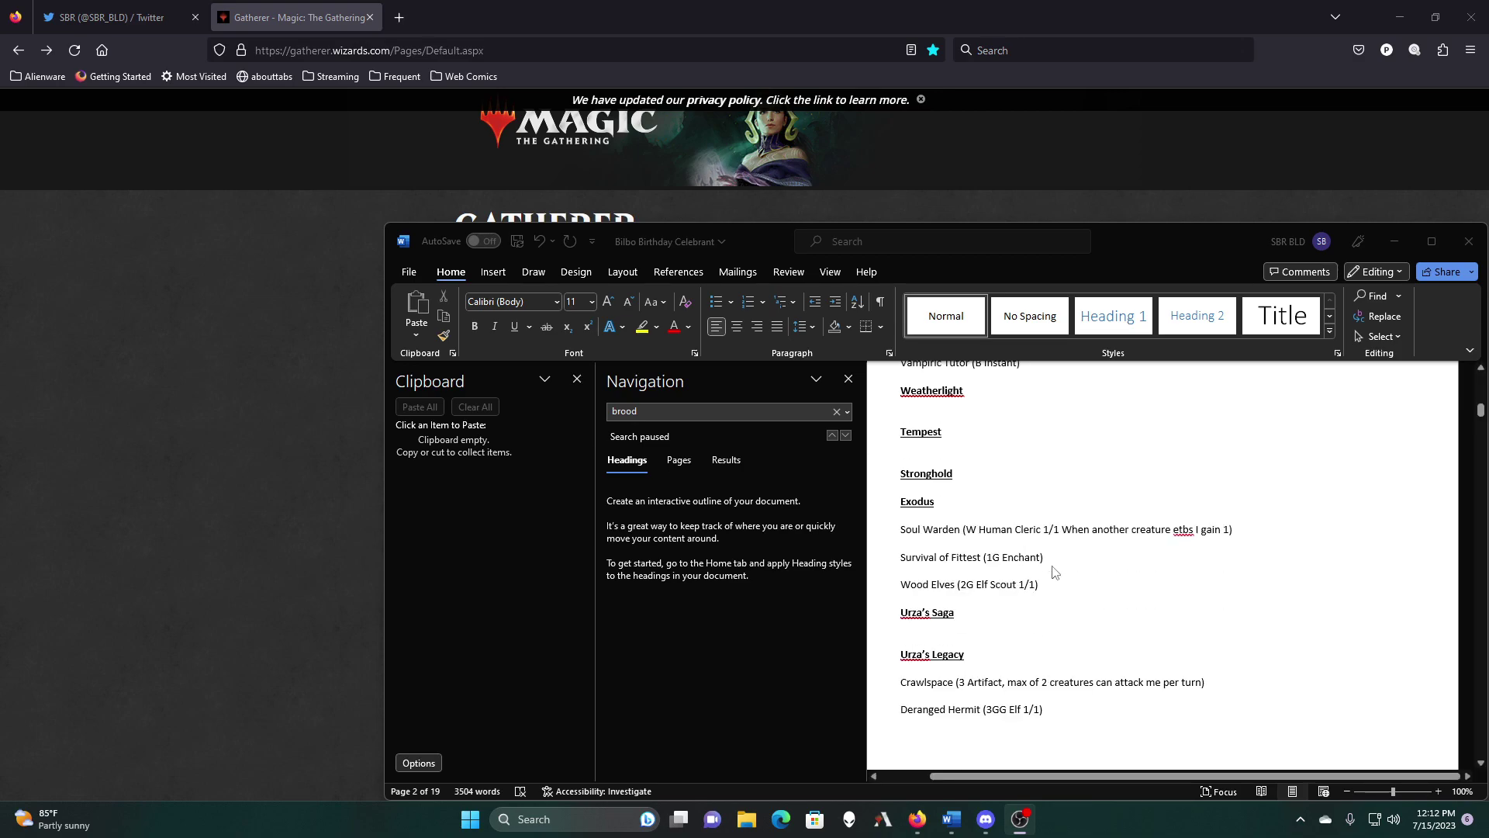
pyautogui.scroll(-3, 1055, 572)
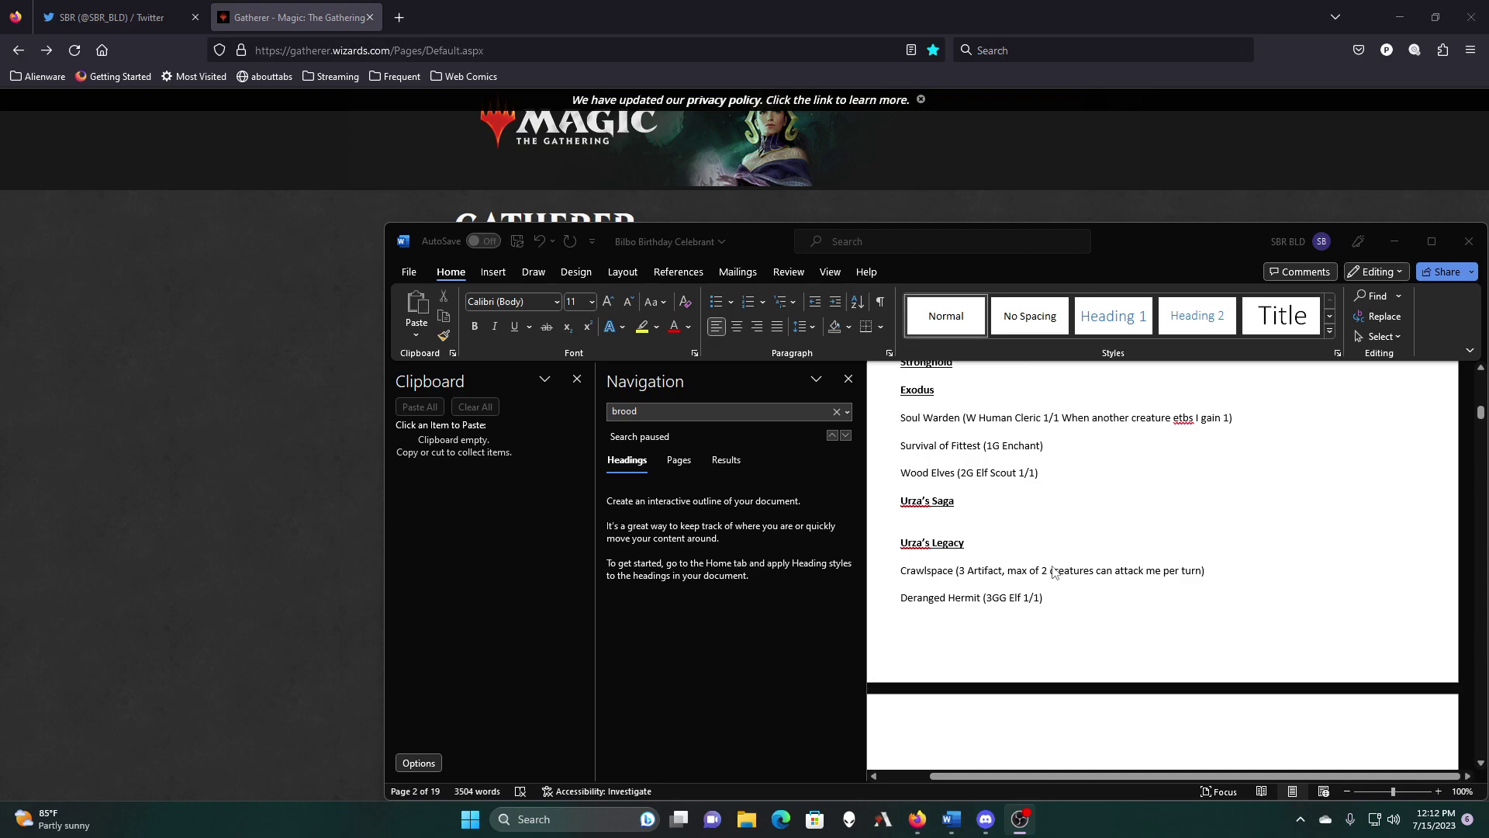
pyautogui.scroll(-3, 1053, 572)
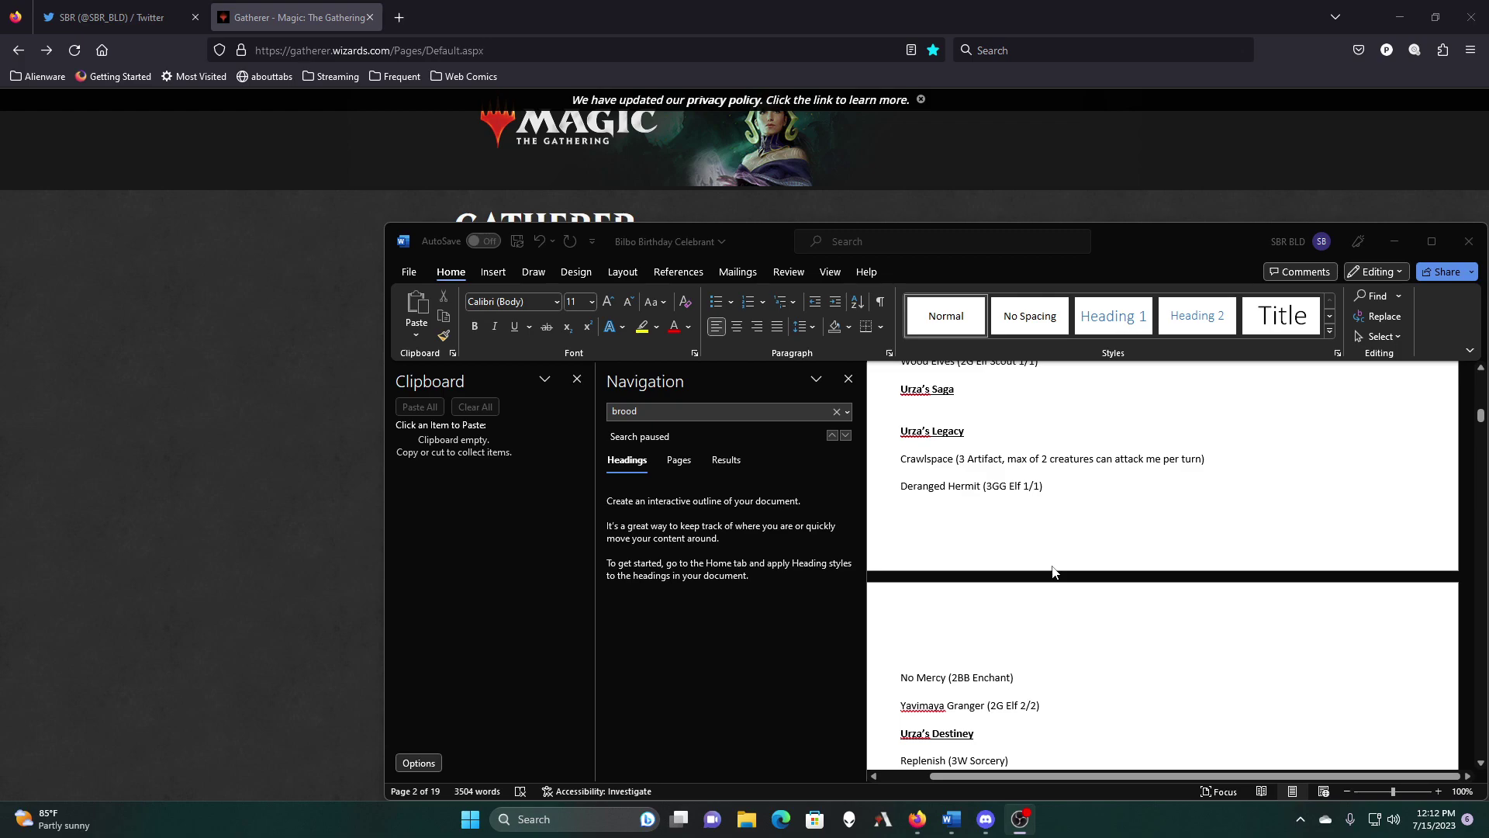
pyautogui.scroll(-3, 1053, 573)
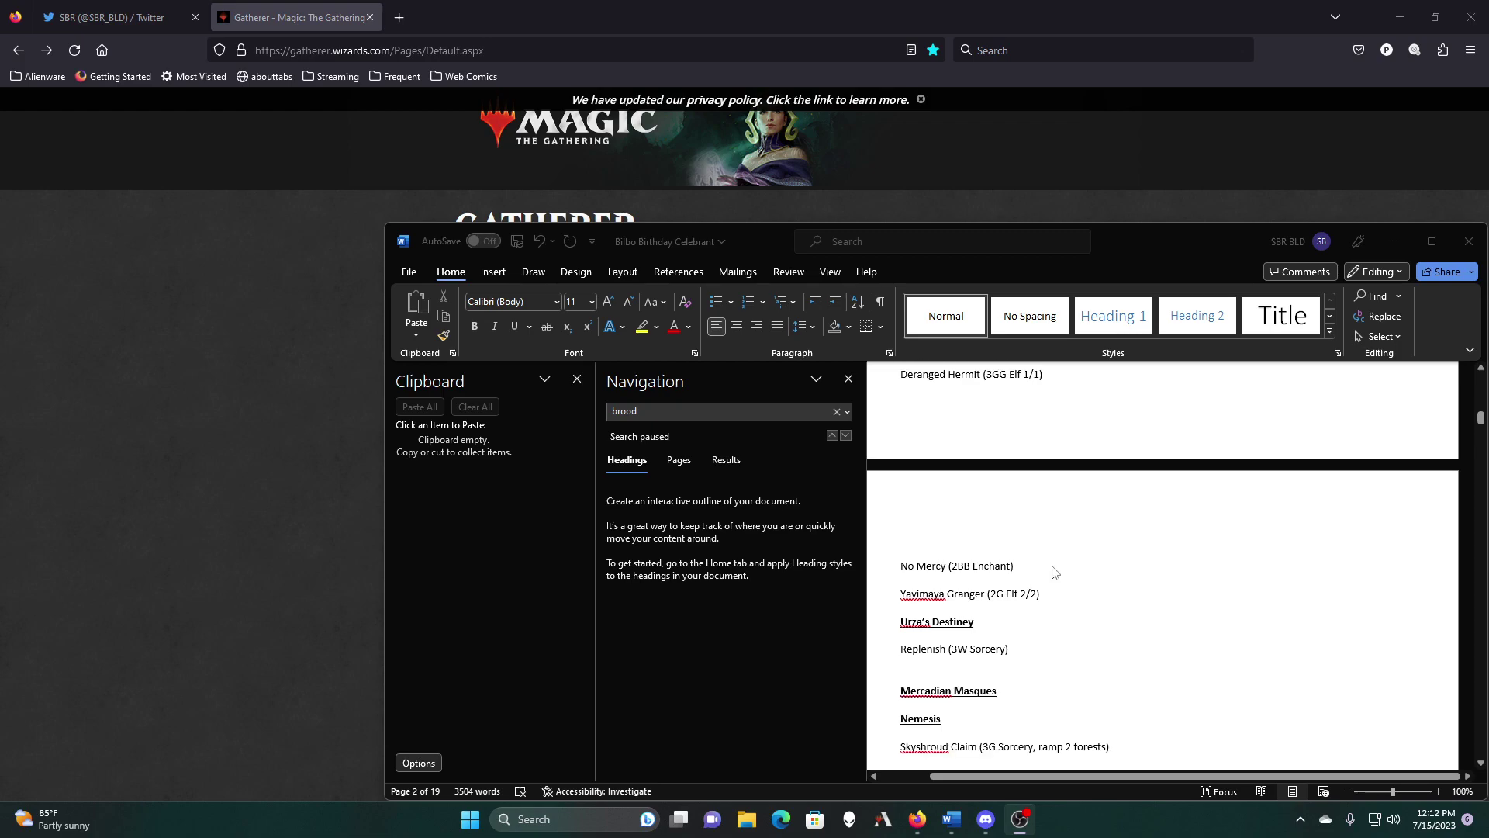
pyautogui.scroll(4, 1054, 572)
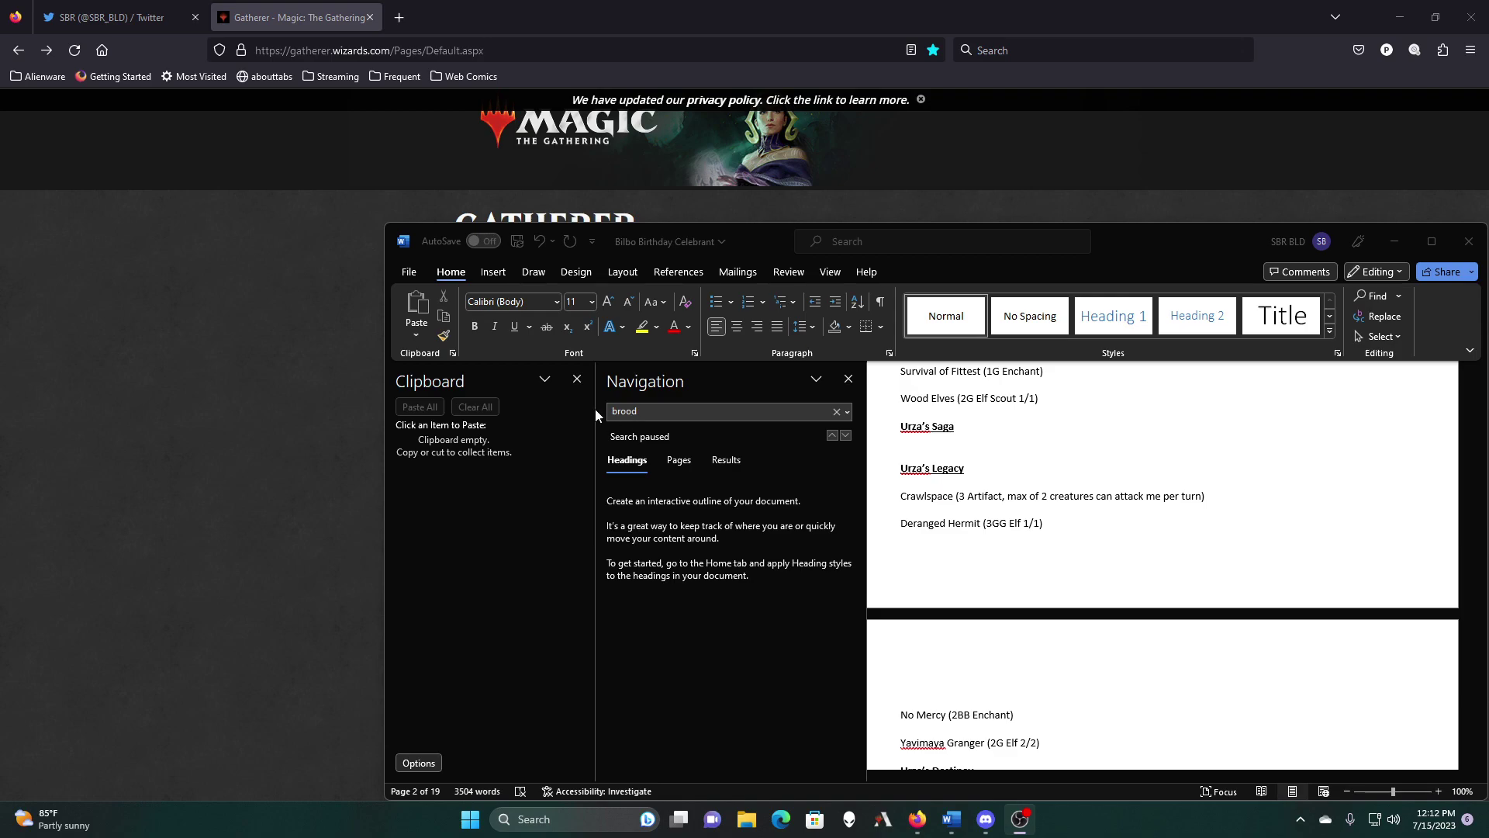
# Step: Search the document for "silent", then clear the search term
pyautogui.click(656, 407)
pyautogui.click(657, 408)
pyautogui.write('silent')
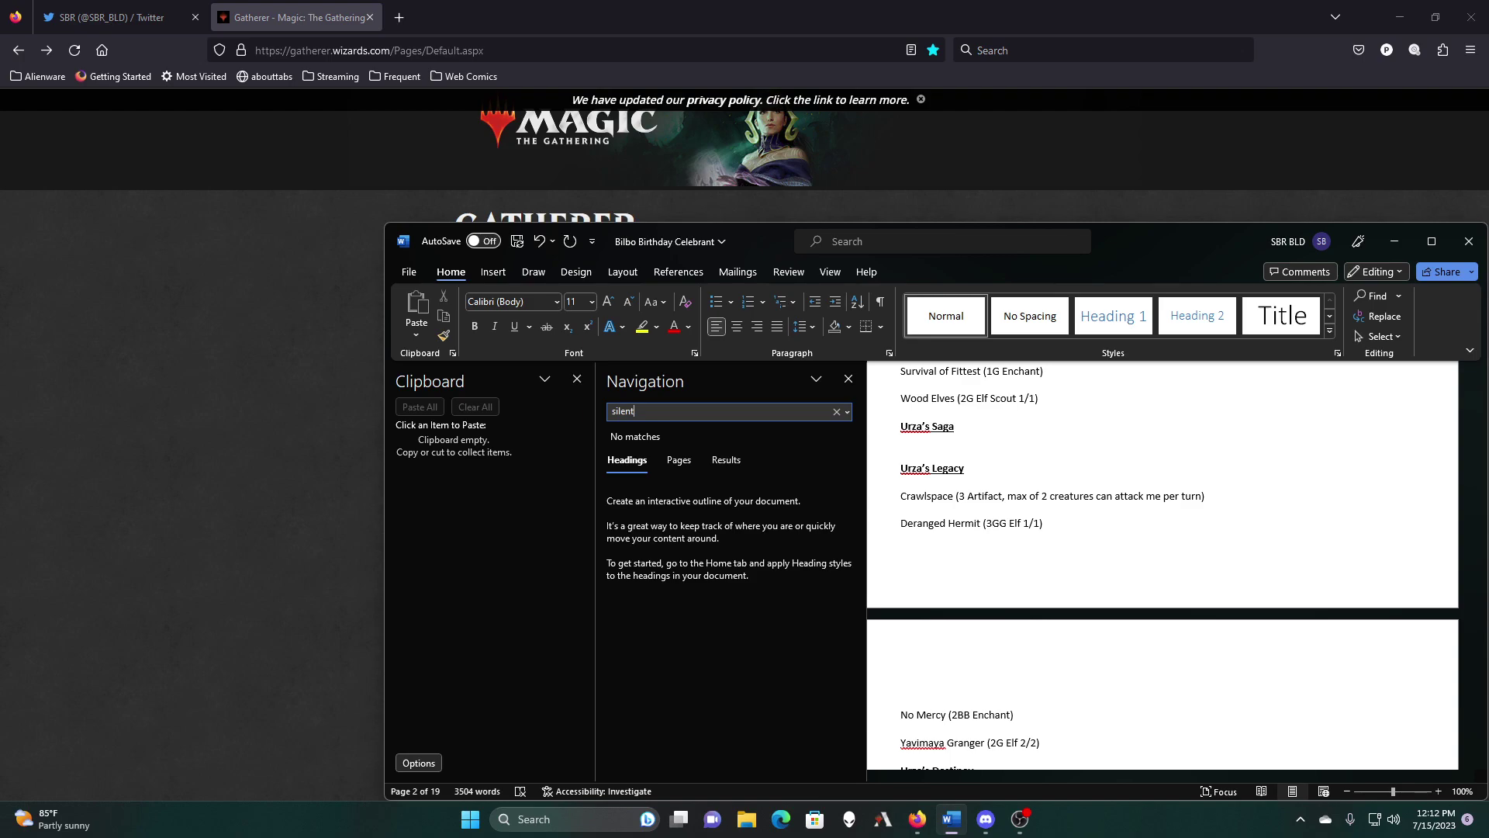
pyautogui.scroll(10, 1006, 430)
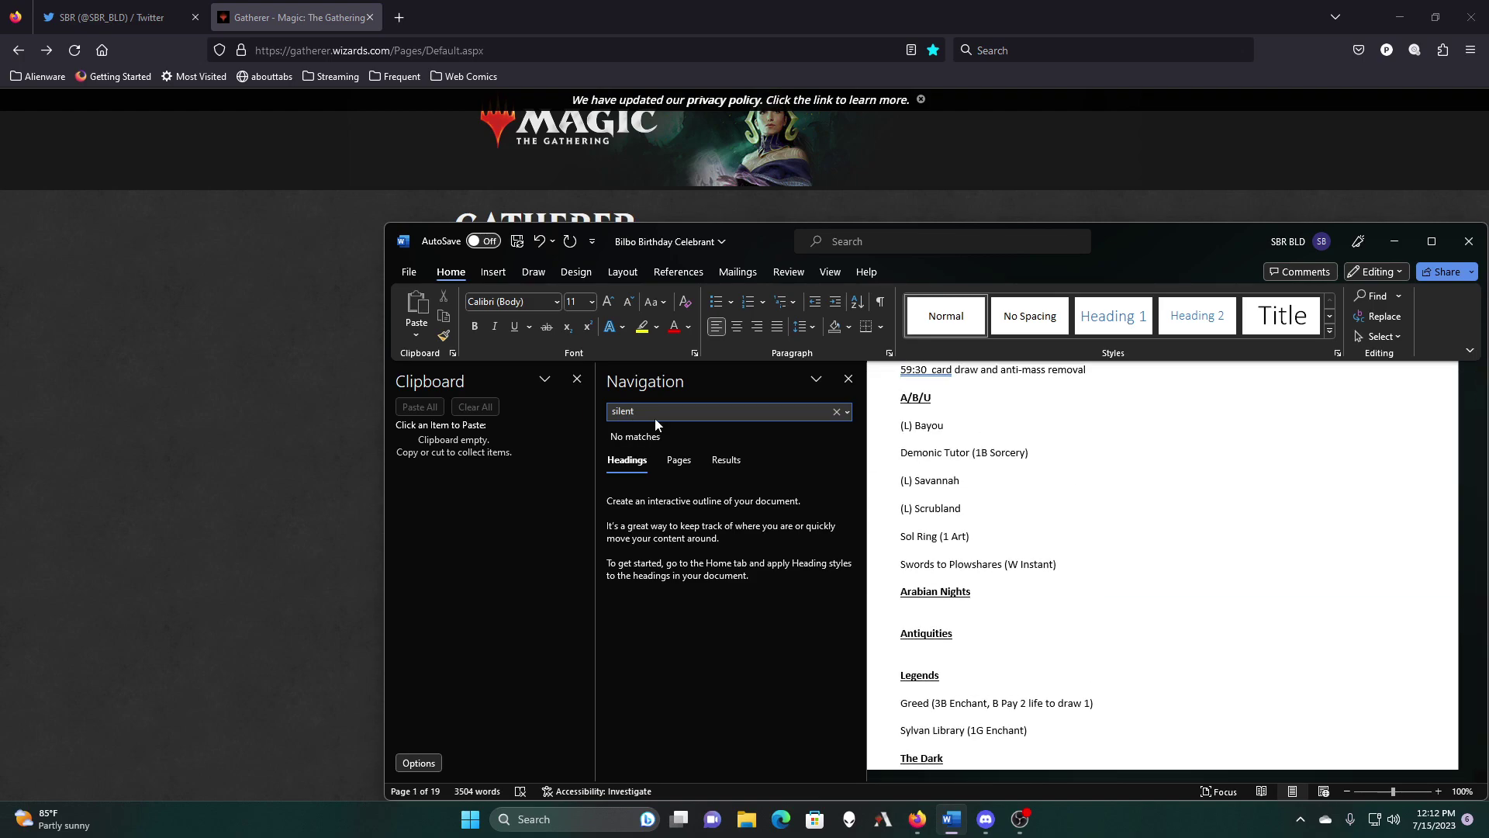
pyautogui.press('BackSpace')
pyautogui.press('BackSpace')
pyautogui.press('BackSpace')
pyautogui.press('BackSpace')
pyautogui.press('BackSpace')
pyautogui.press('BackSpace')
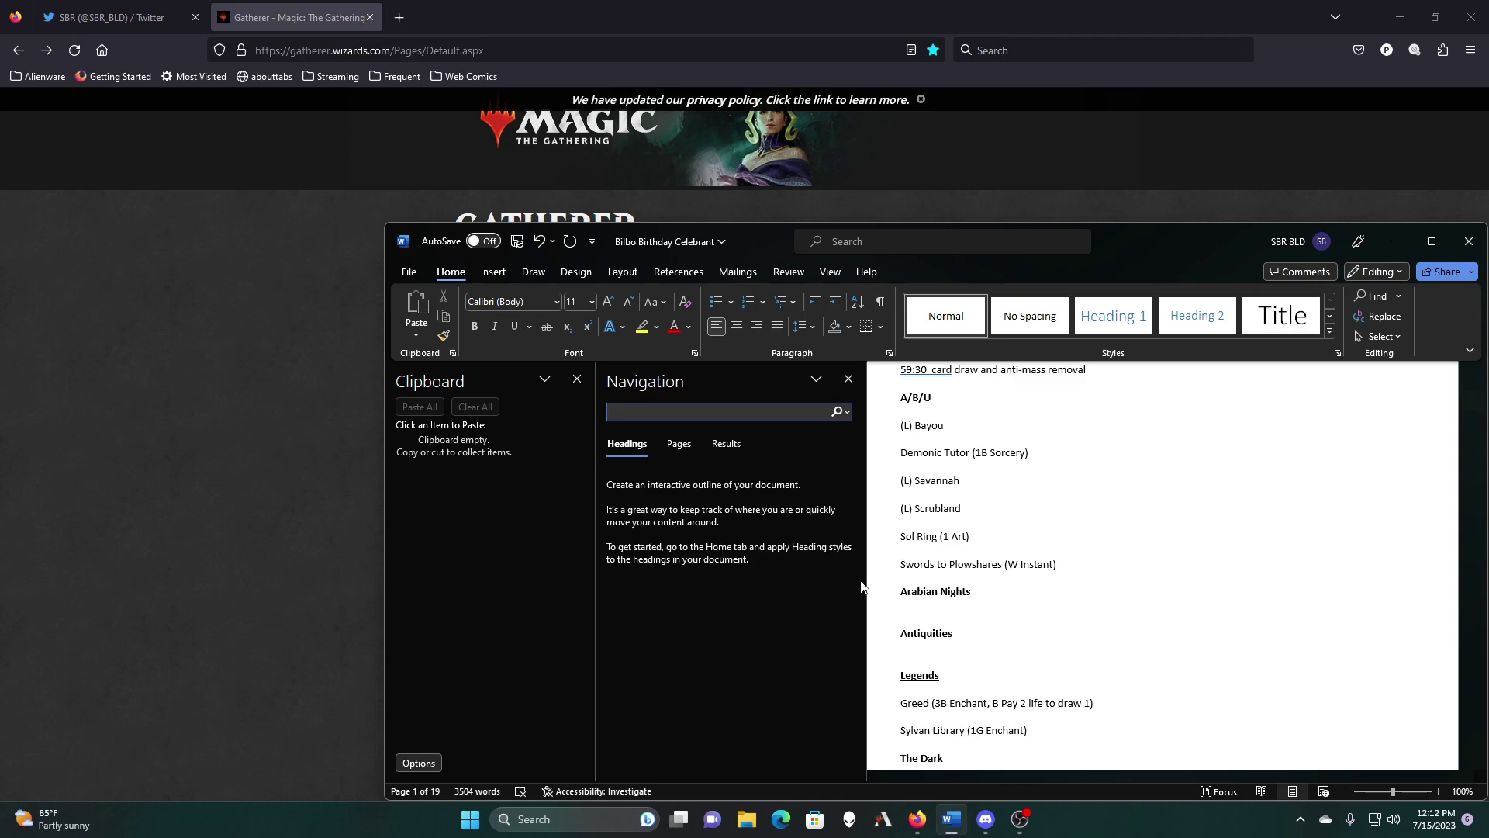
# Step: Look through the early sets up to Onslaught, then the Other and Creature removal lists near the document's end
pyautogui.scroll(-9, 1095, 600)
pyautogui.scroll(-8, 1095, 599)
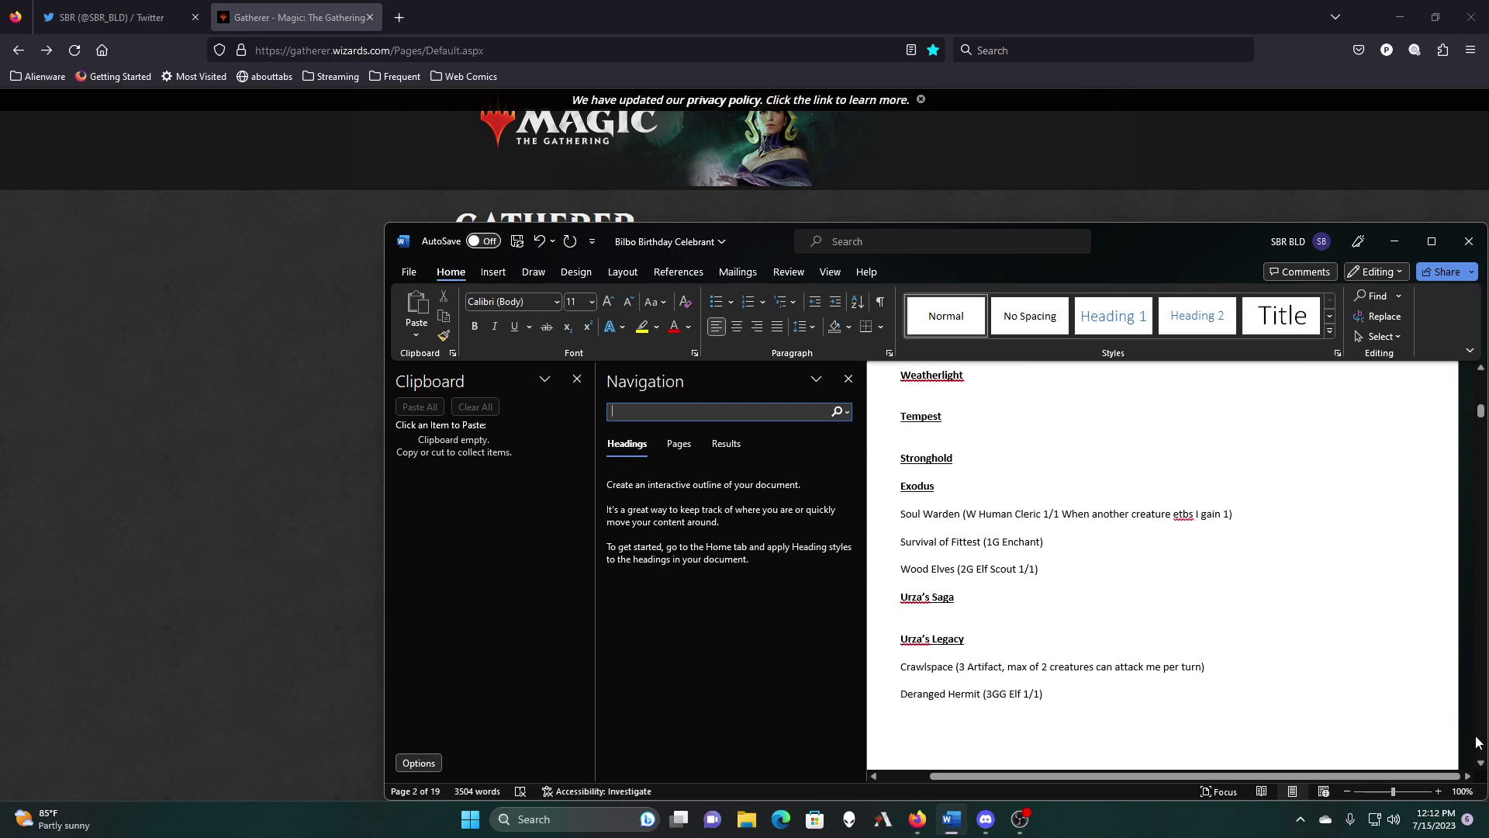
pyautogui.scroll(-10, 1481, 738)
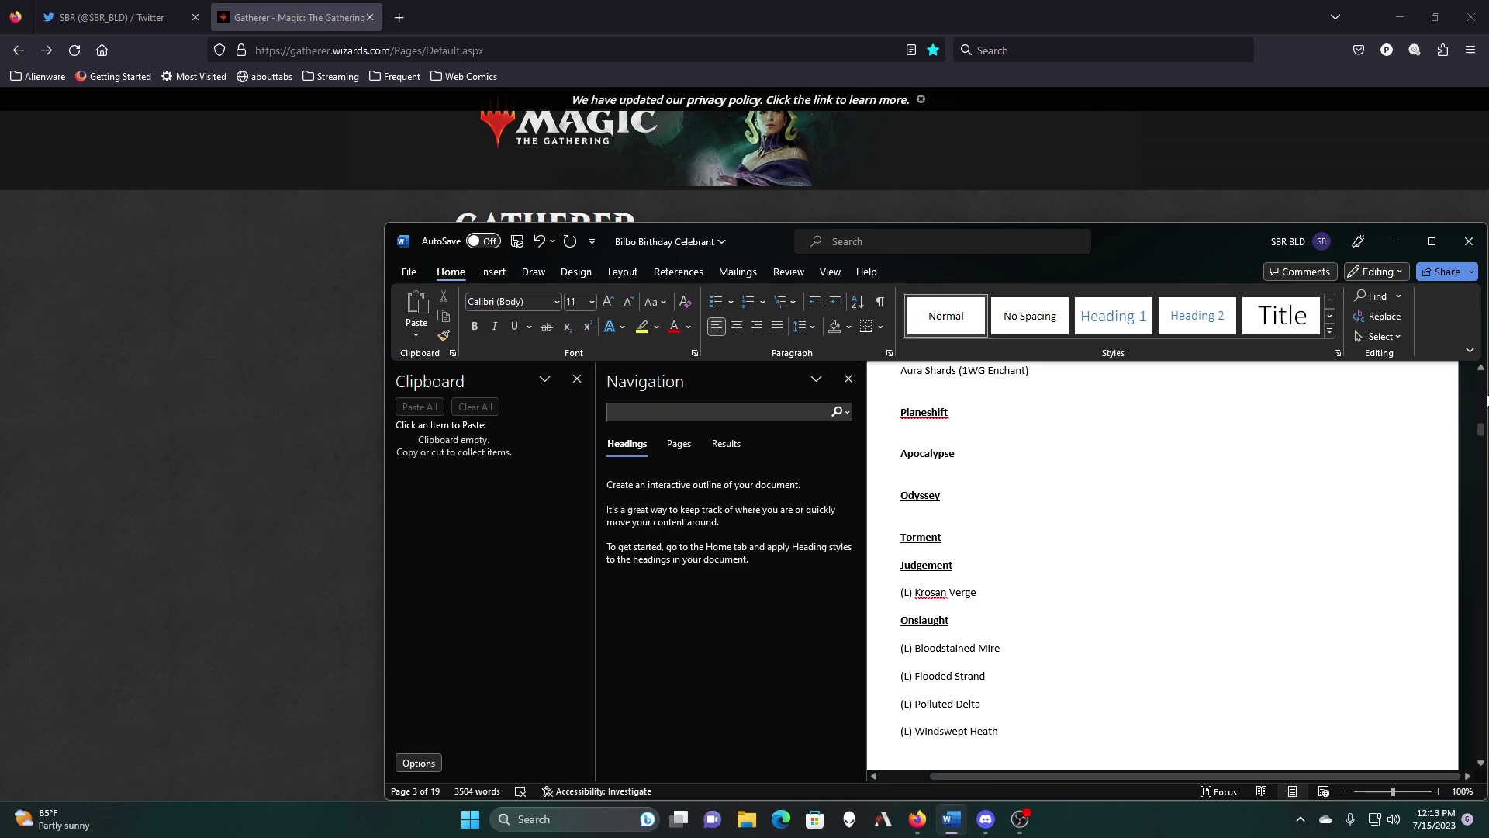
pyautogui.moveTo(1481, 430); pyautogui.dragTo(1387, 603)
pyautogui.scroll(1, 1388, 602)
pyautogui.scroll(-5, 1387, 603)
pyautogui.scroll(10, 1387, 603)
pyautogui.scroll(10, 1388, 602)
pyautogui.scroll(3, 1388, 603)
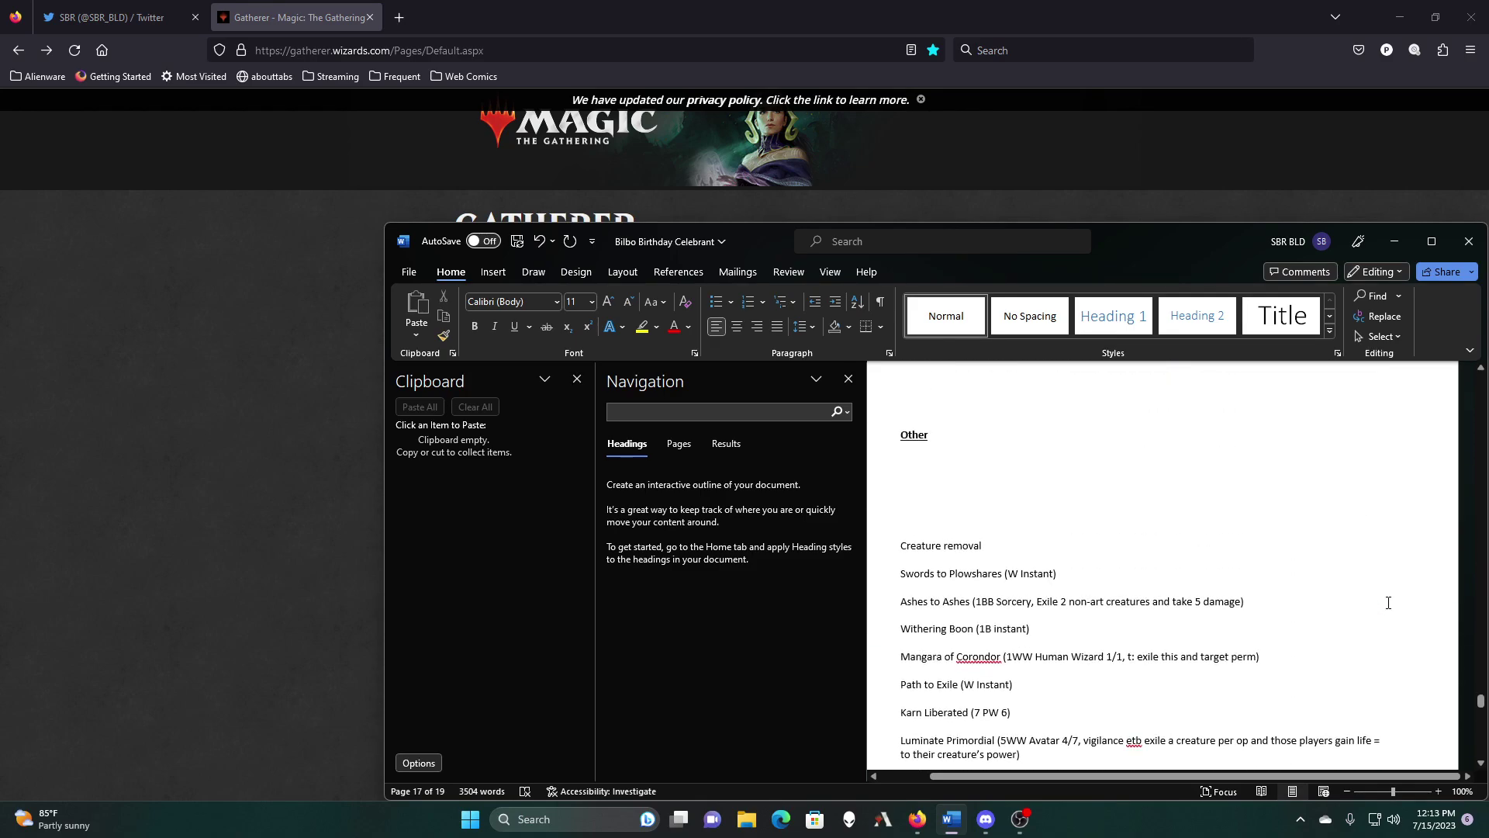
# Step: Examine the Commander/Brawl entries, working back from Bilbo Birthday Celebrant to the Battle for Baldur's Gate section
pyautogui.scroll(8, 1388, 603)
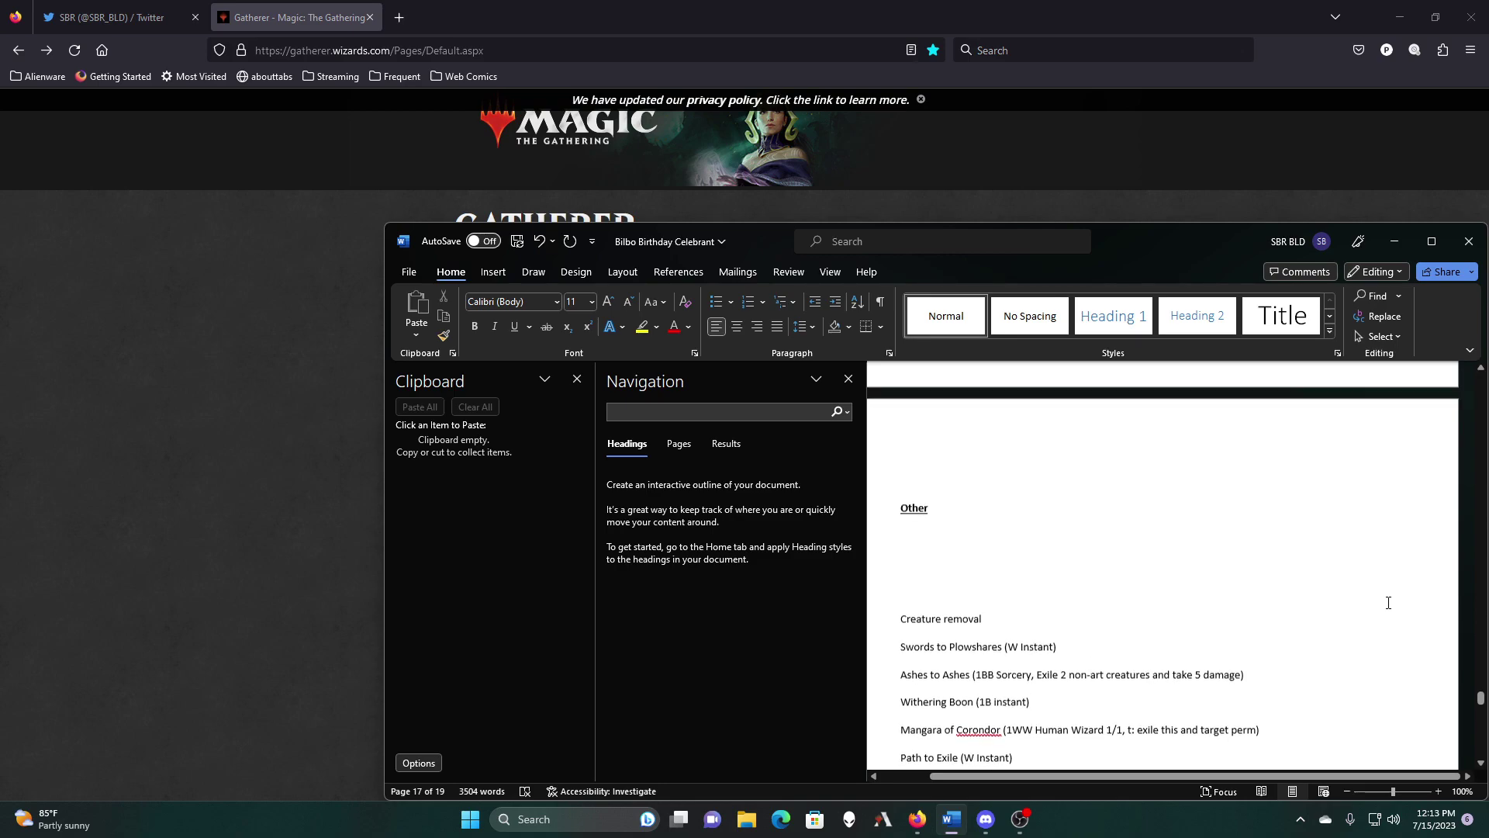
pyautogui.scroll(6, 1389, 602)
pyautogui.scroll(4, 1389, 603)
pyautogui.scroll(2, 1388, 603)
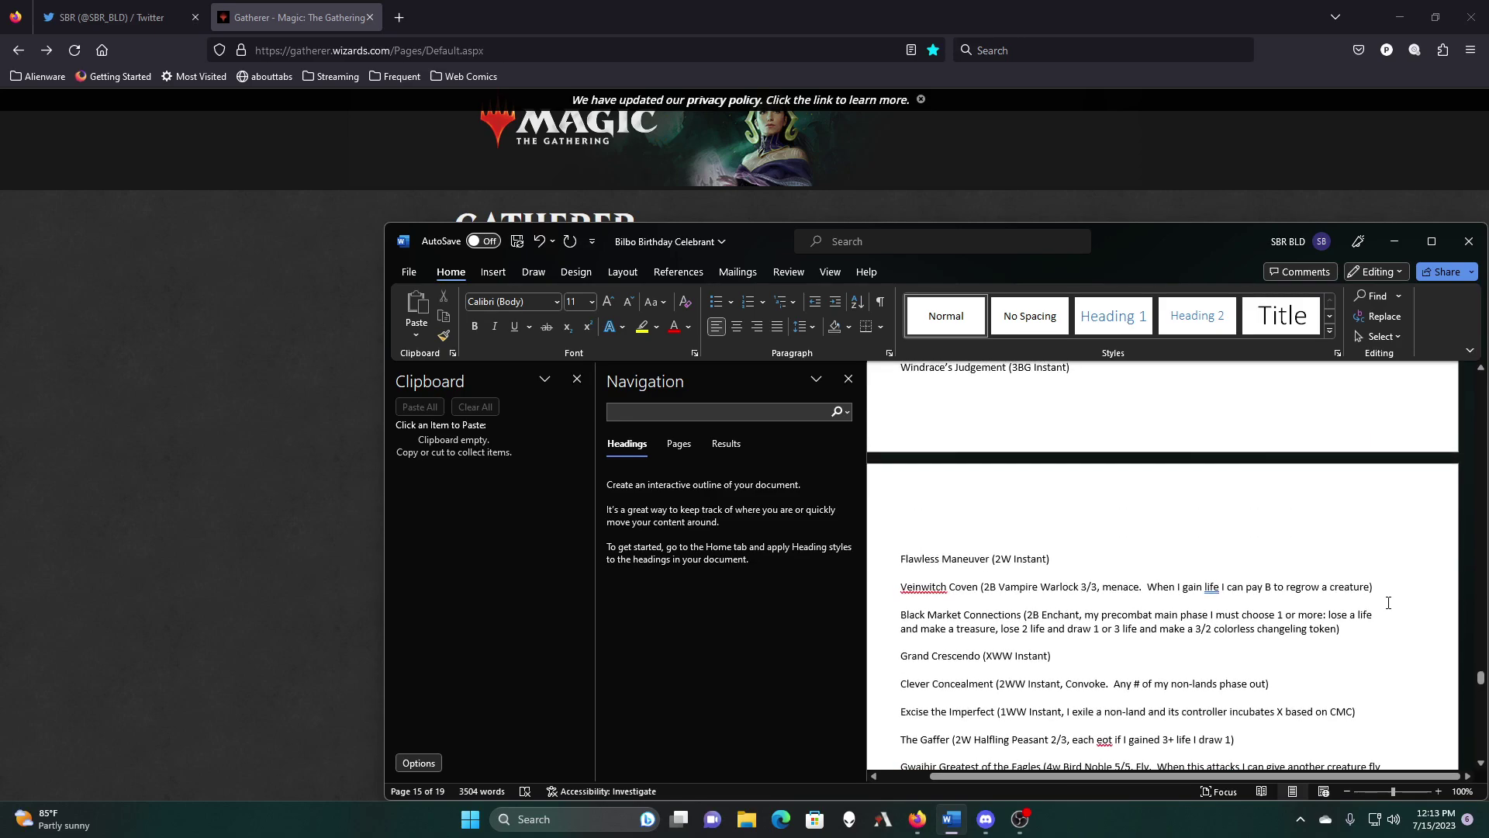
pyautogui.scroll(-2, 1388, 602)
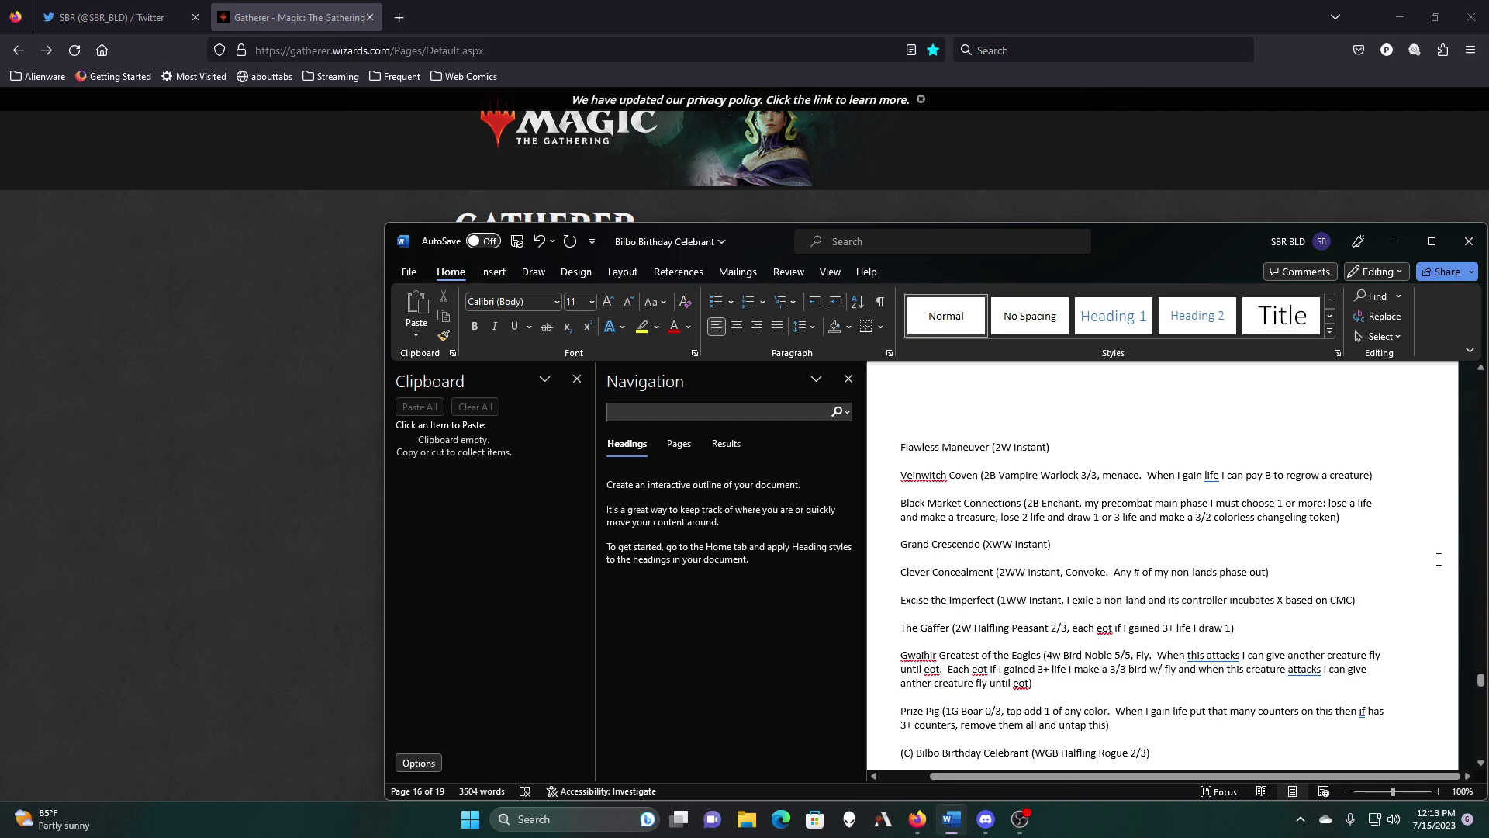
pyautogui.scroll(8, 1063, 521)
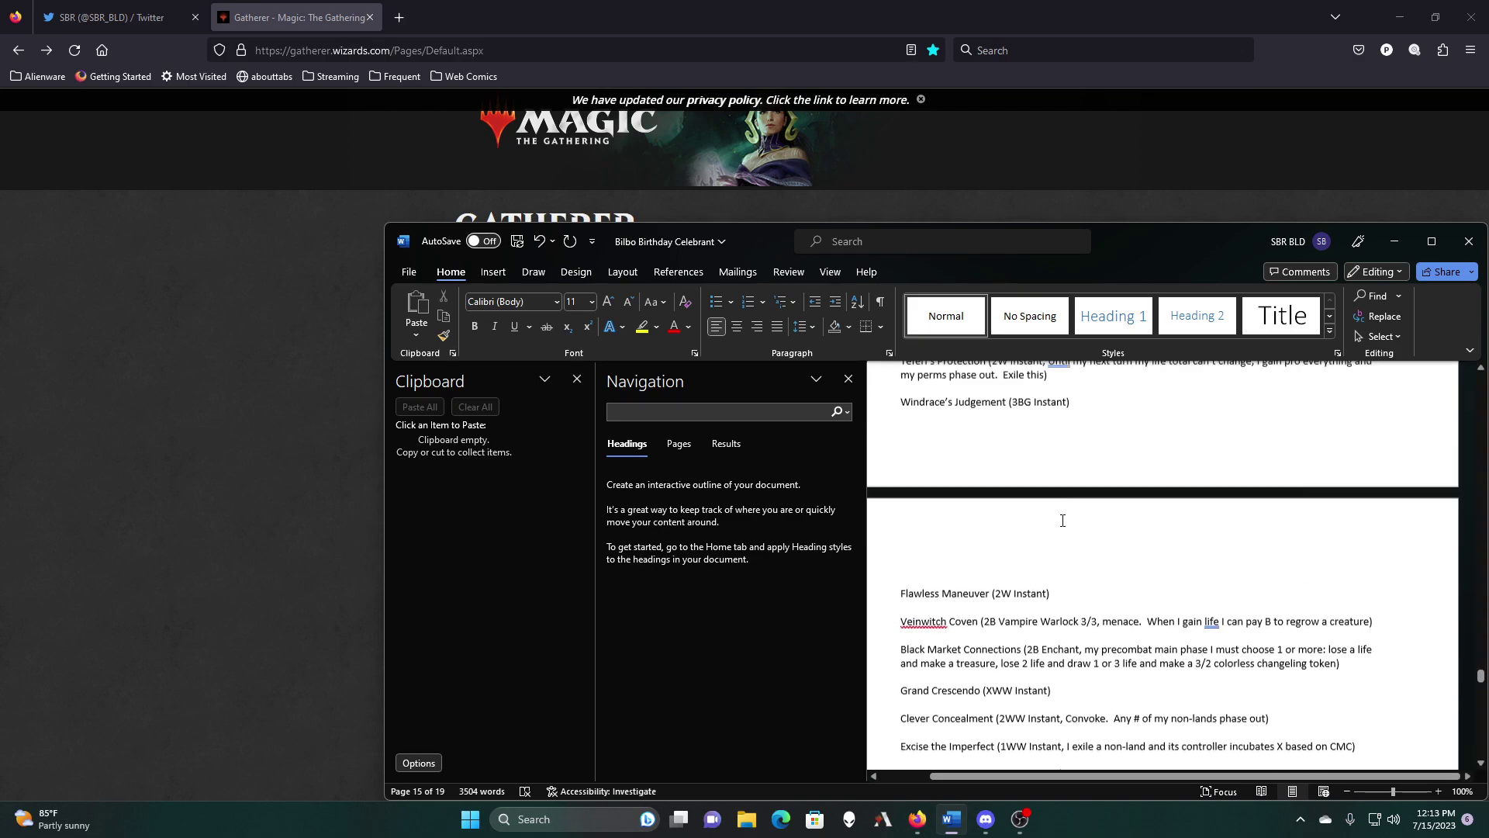
pyautogui.scroll(7, 1063, 521)
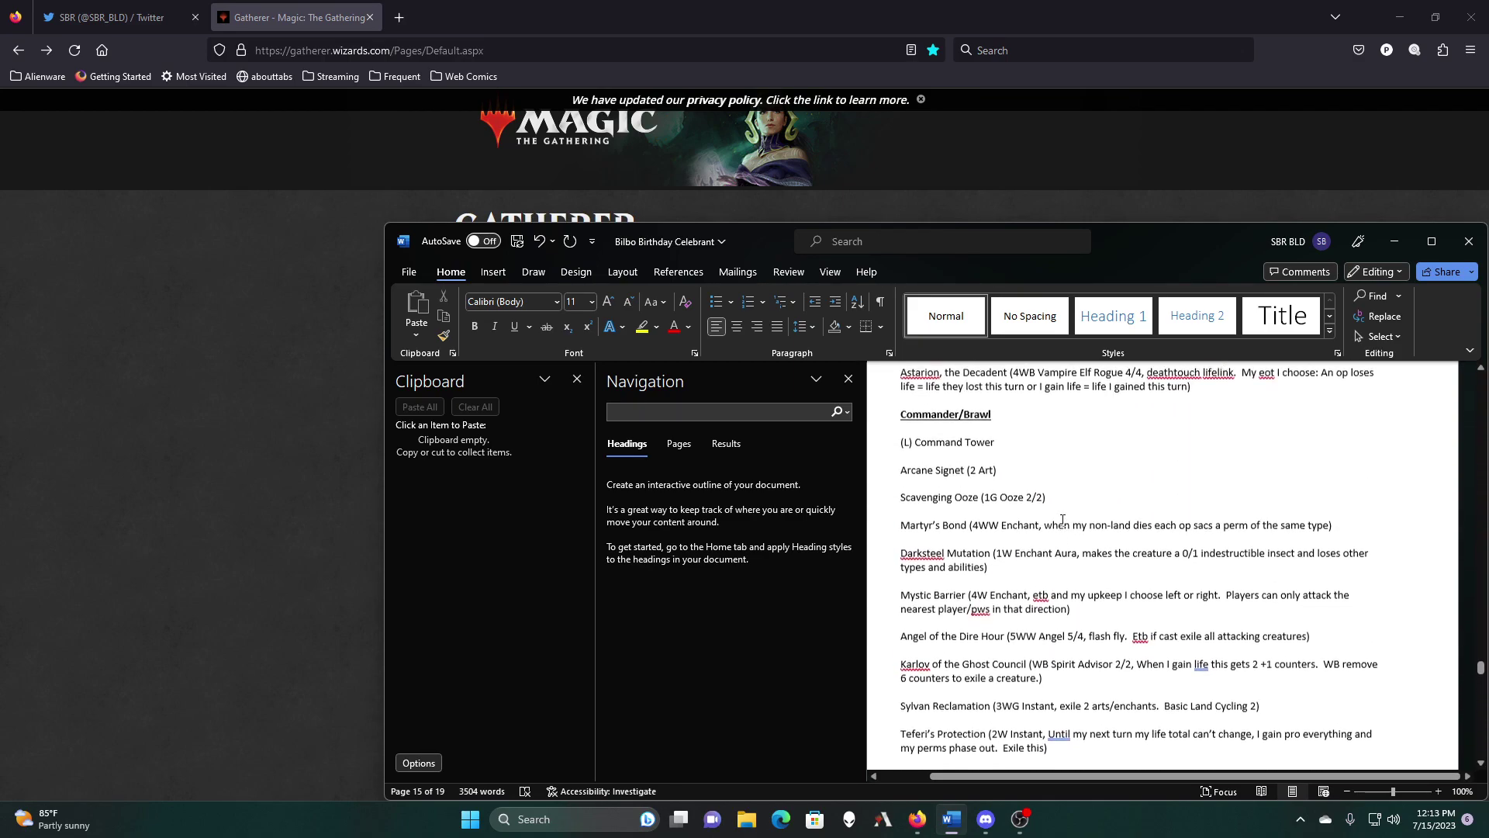
pyautogui.scroll(1, 1063, 520)
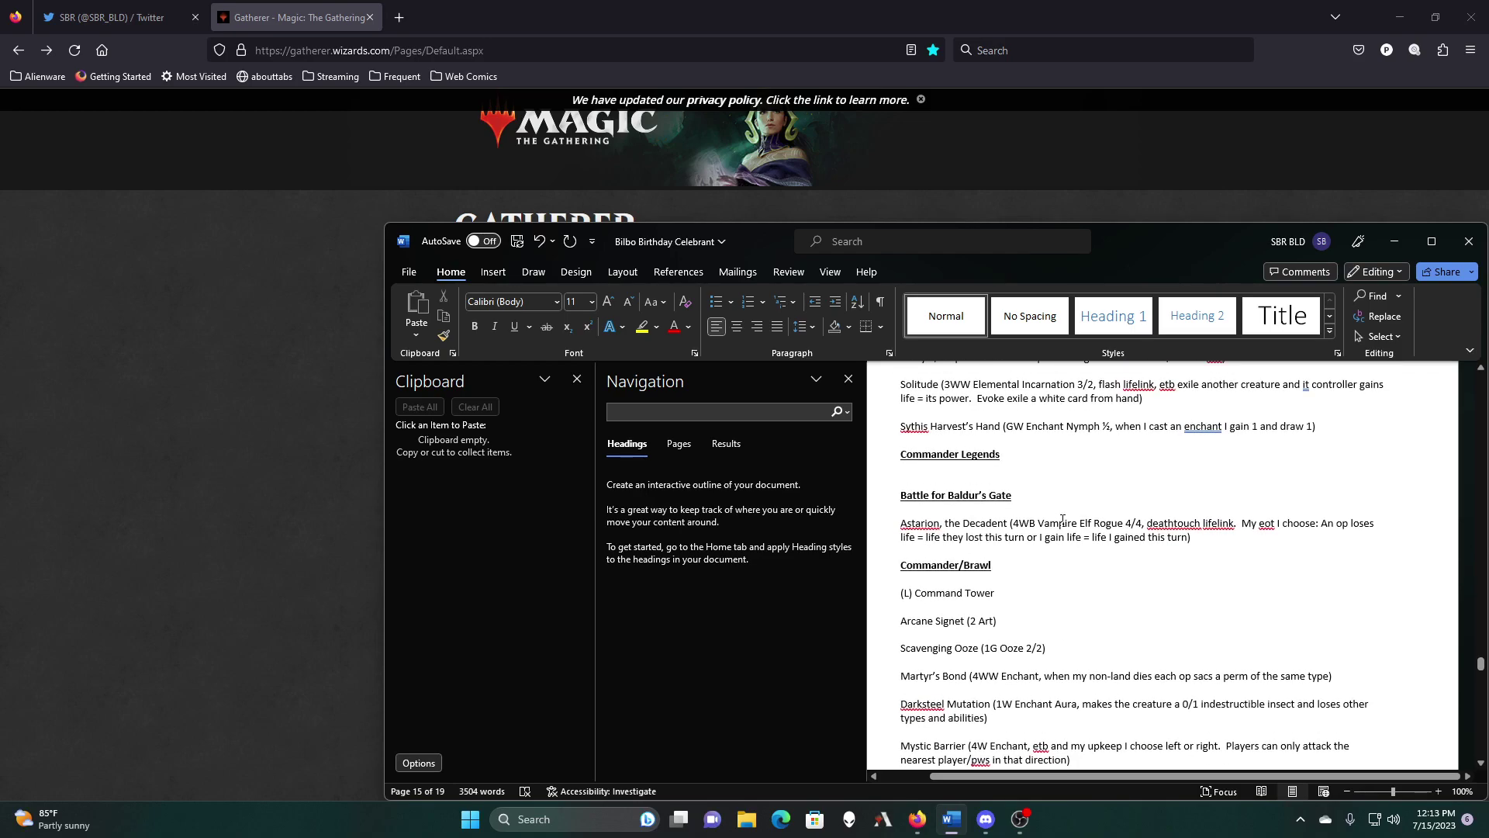
# Step: Cut the Mystic Barrier entry from the Commander/Brawl section and remove the blank line it leaves
pyautogui.scroll(-3, 1063, 520)
pyautogui.scroll(-2, 1062, 520)
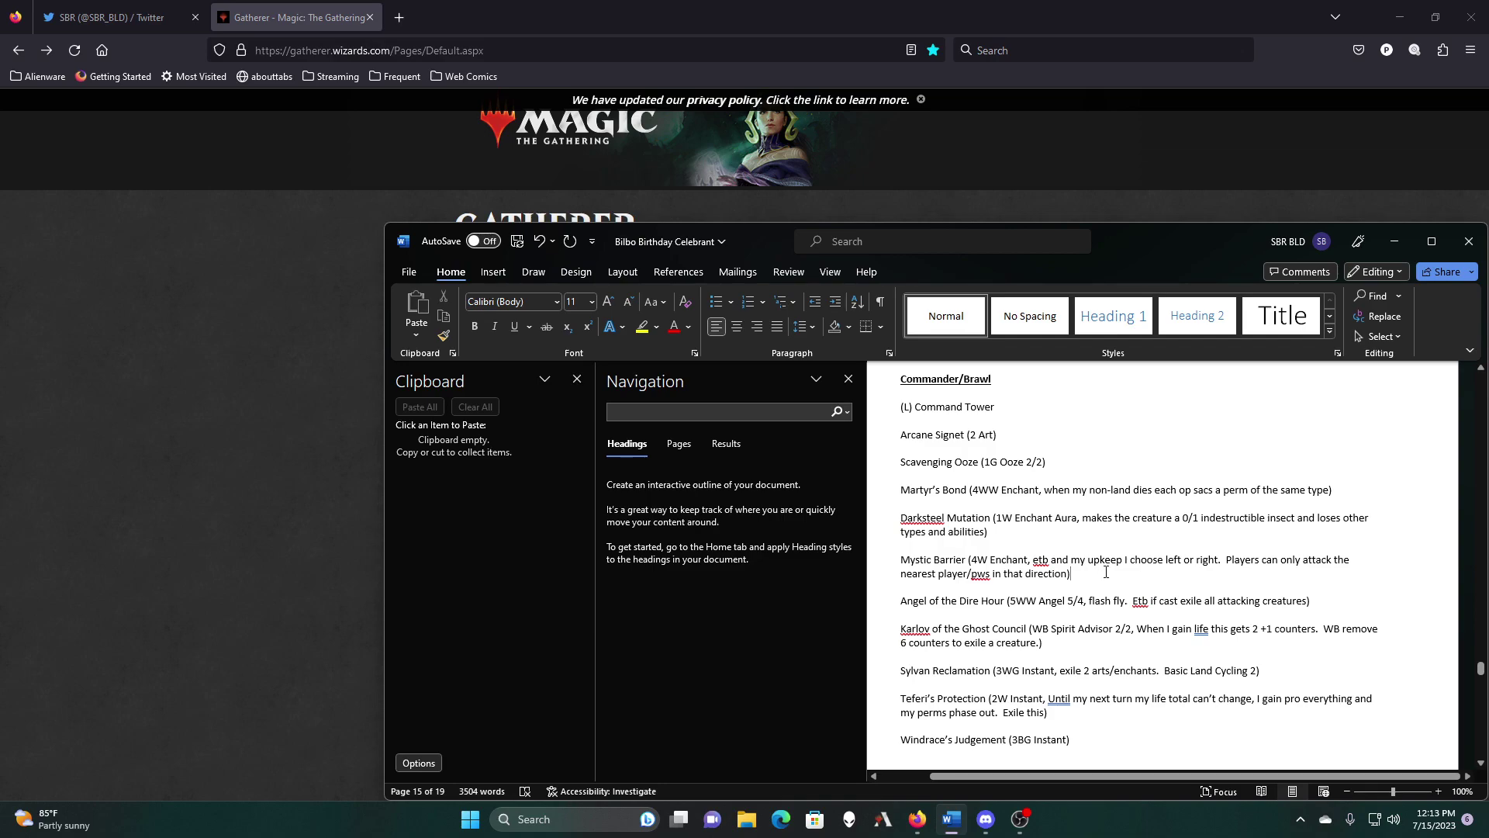
pyautogui.moveTo(1098, 574); pyautogui.dragTo(894, 553)
pyautogui.rightClick(948, 569)
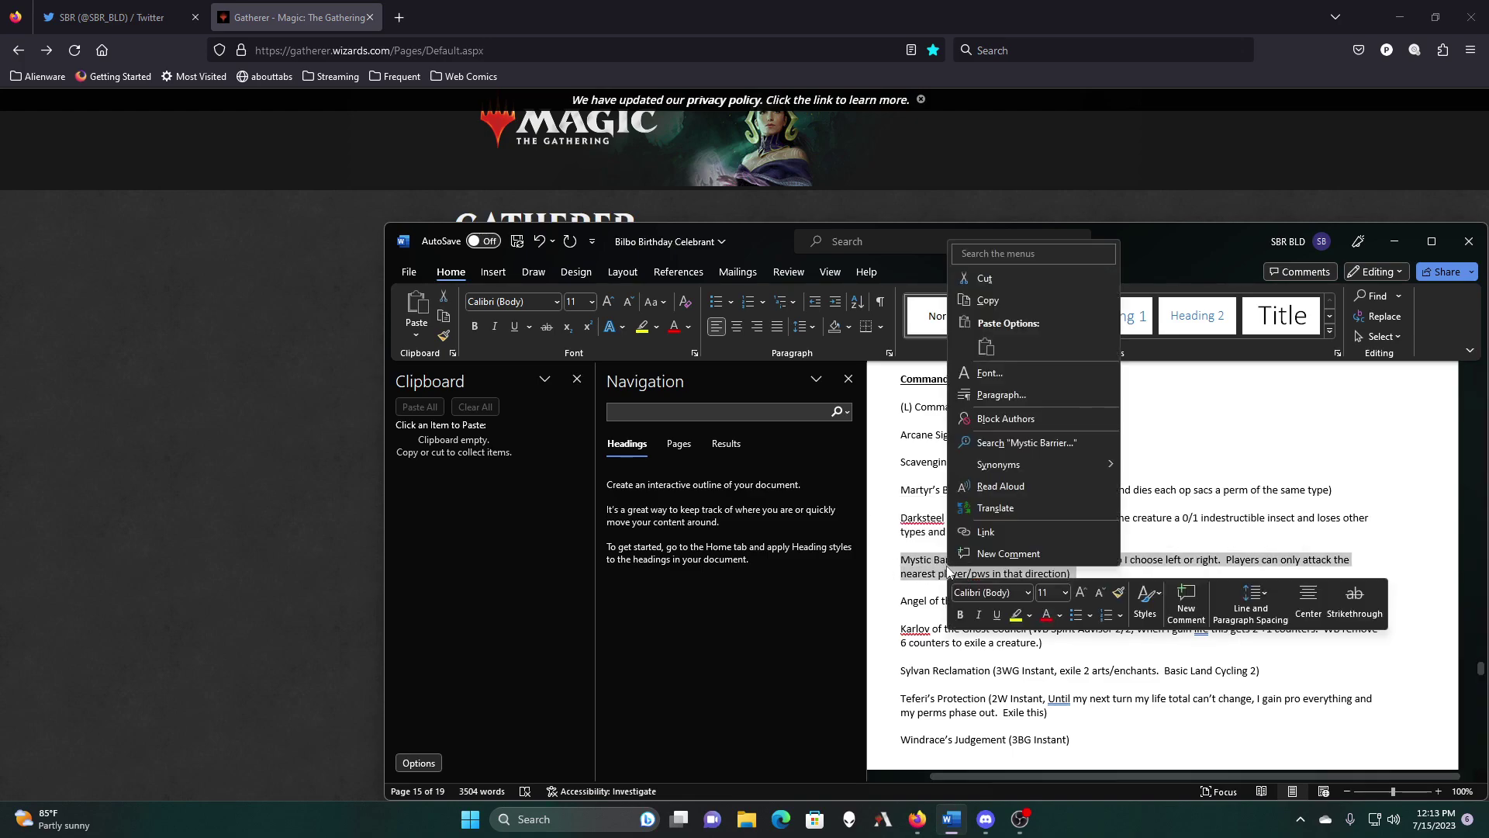
pyautogui.click(990, 276)
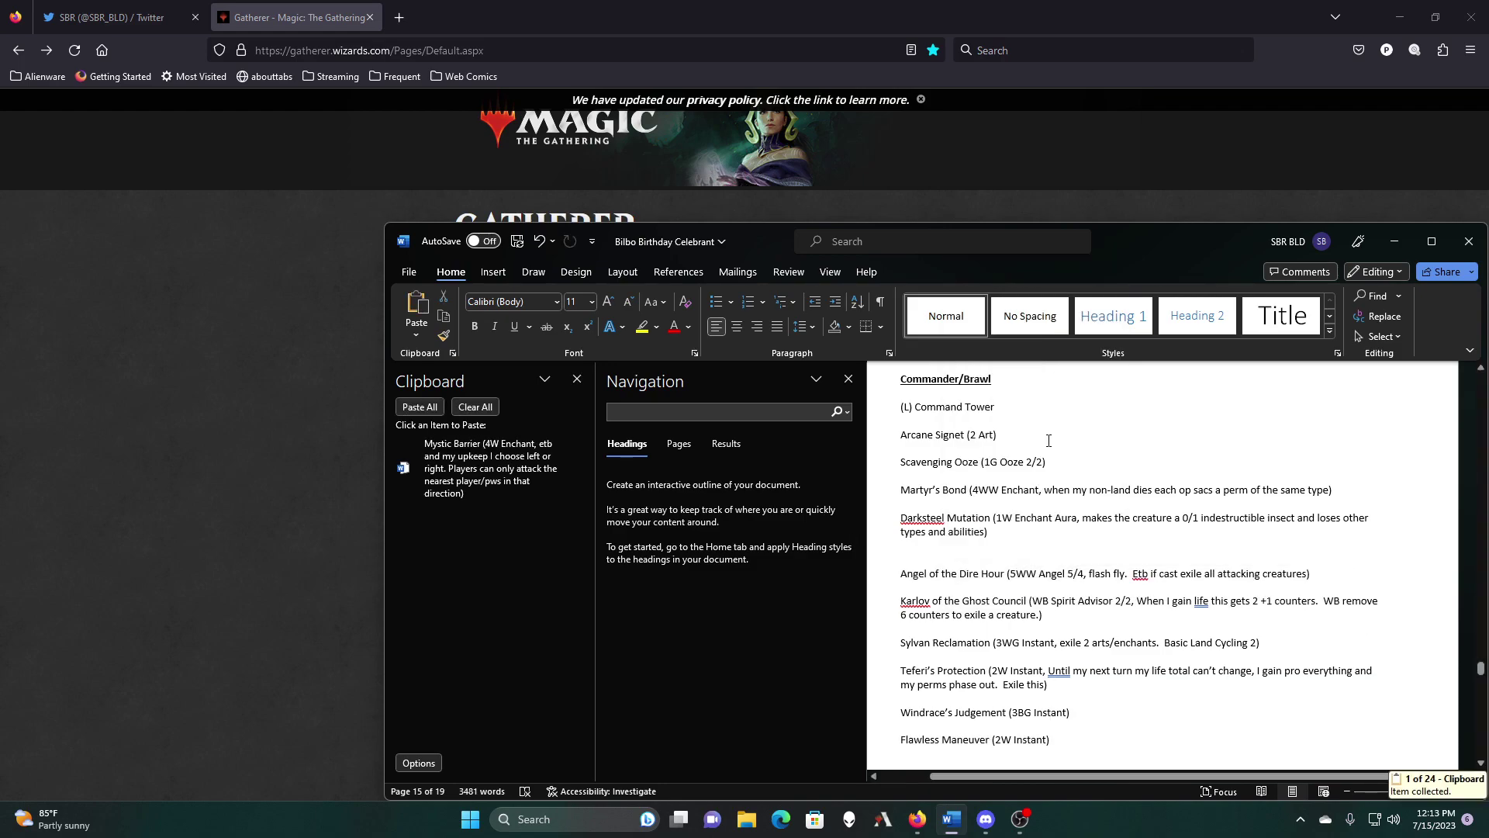
pyautogui.press('Delete')
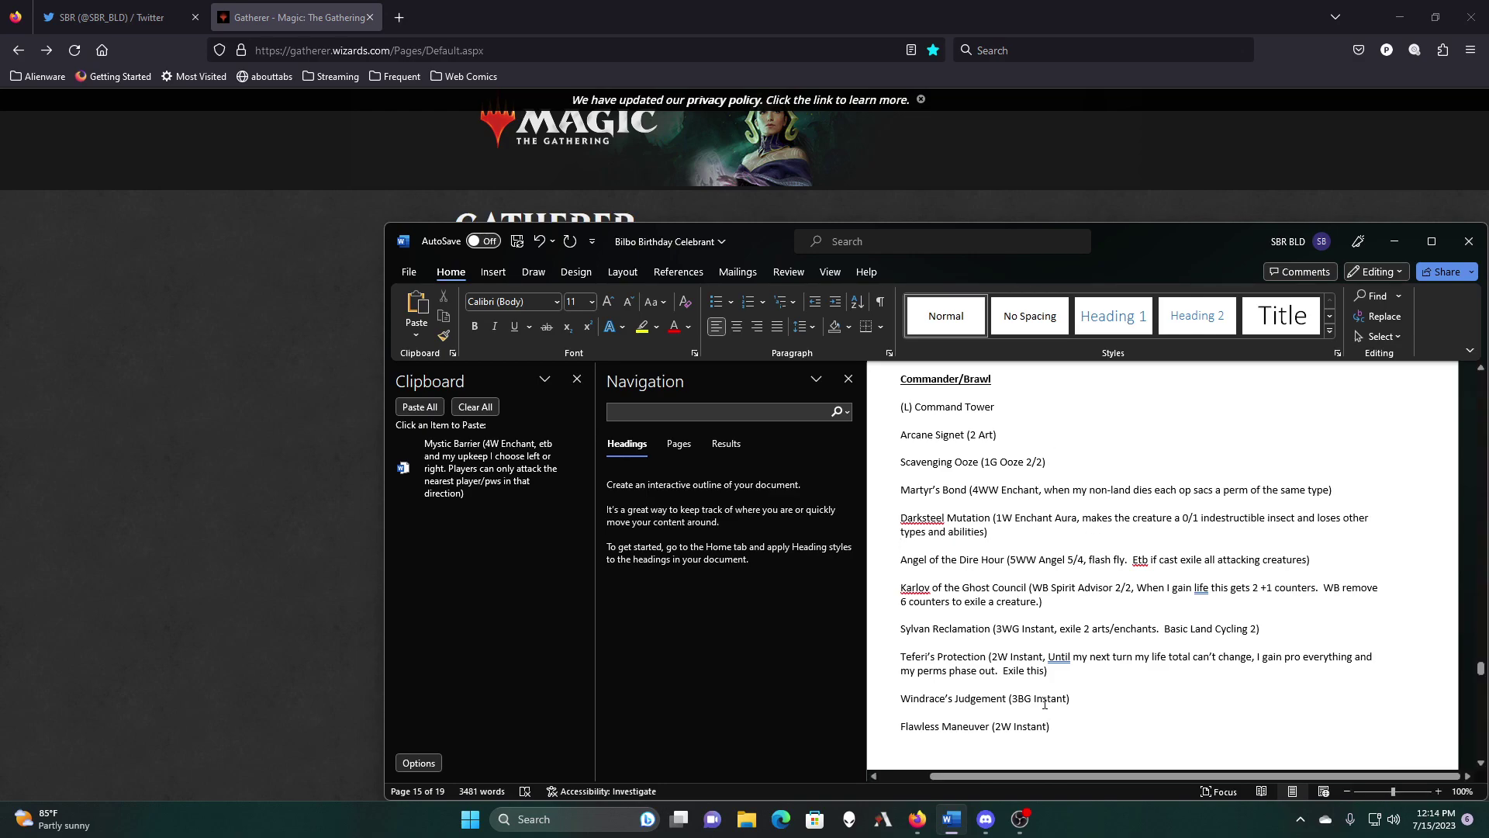
# Step: Examine the remaining Commander/Brawl, Warhammer 40K and Jumpstart entries, then go back up through the Modern Horizons sections
pyautogui.scroll(-1, 1193, 657)
pyautogui.scroll(-5, 1193, 658)
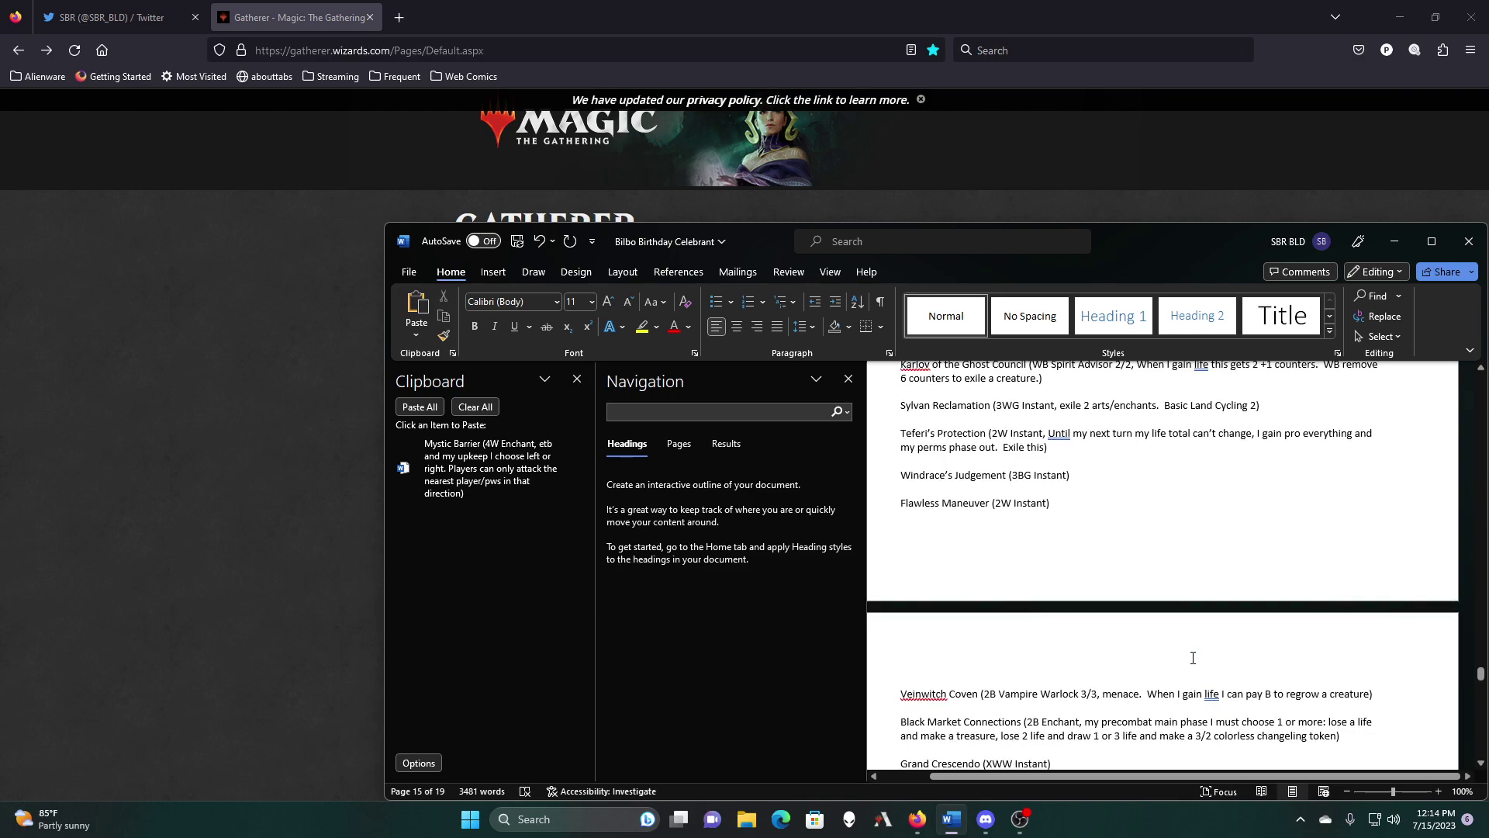
pyautogui.scroll(-6, 1193, 658)
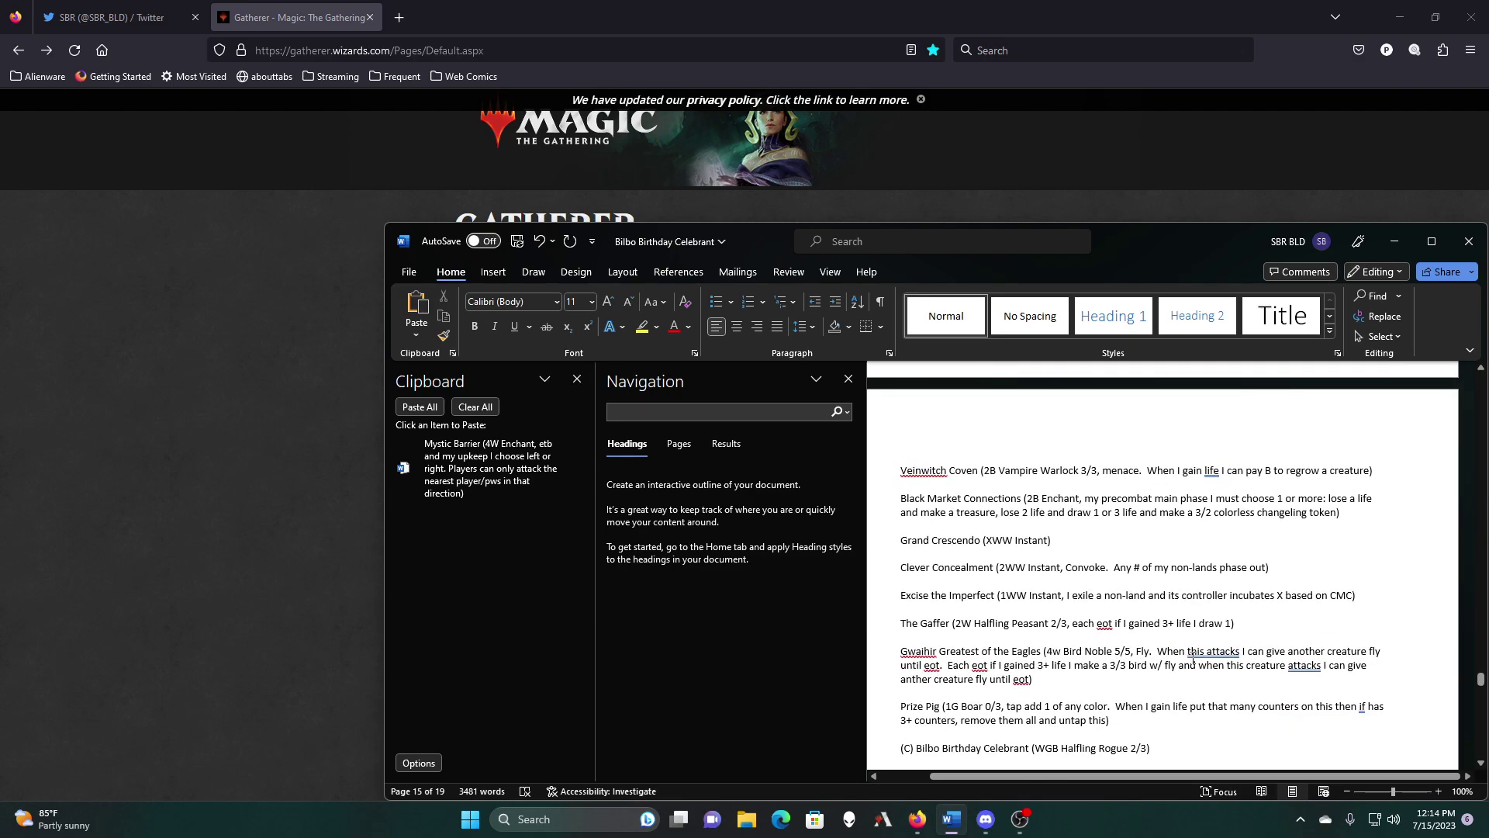
pyautogui.scroll(-1, 1192, 658)
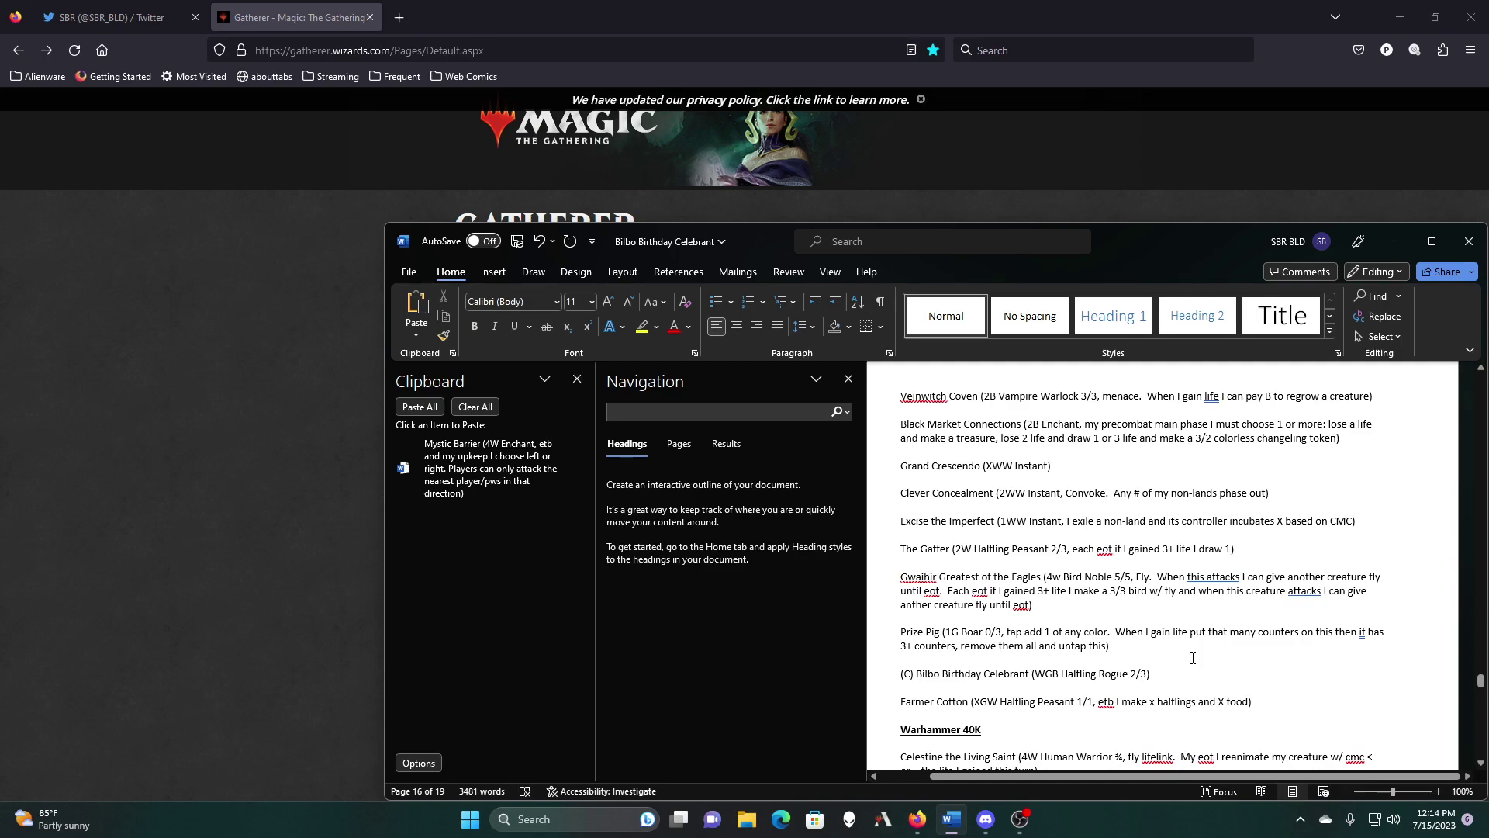
pyautogui.scroll(-3, 1193, 657)
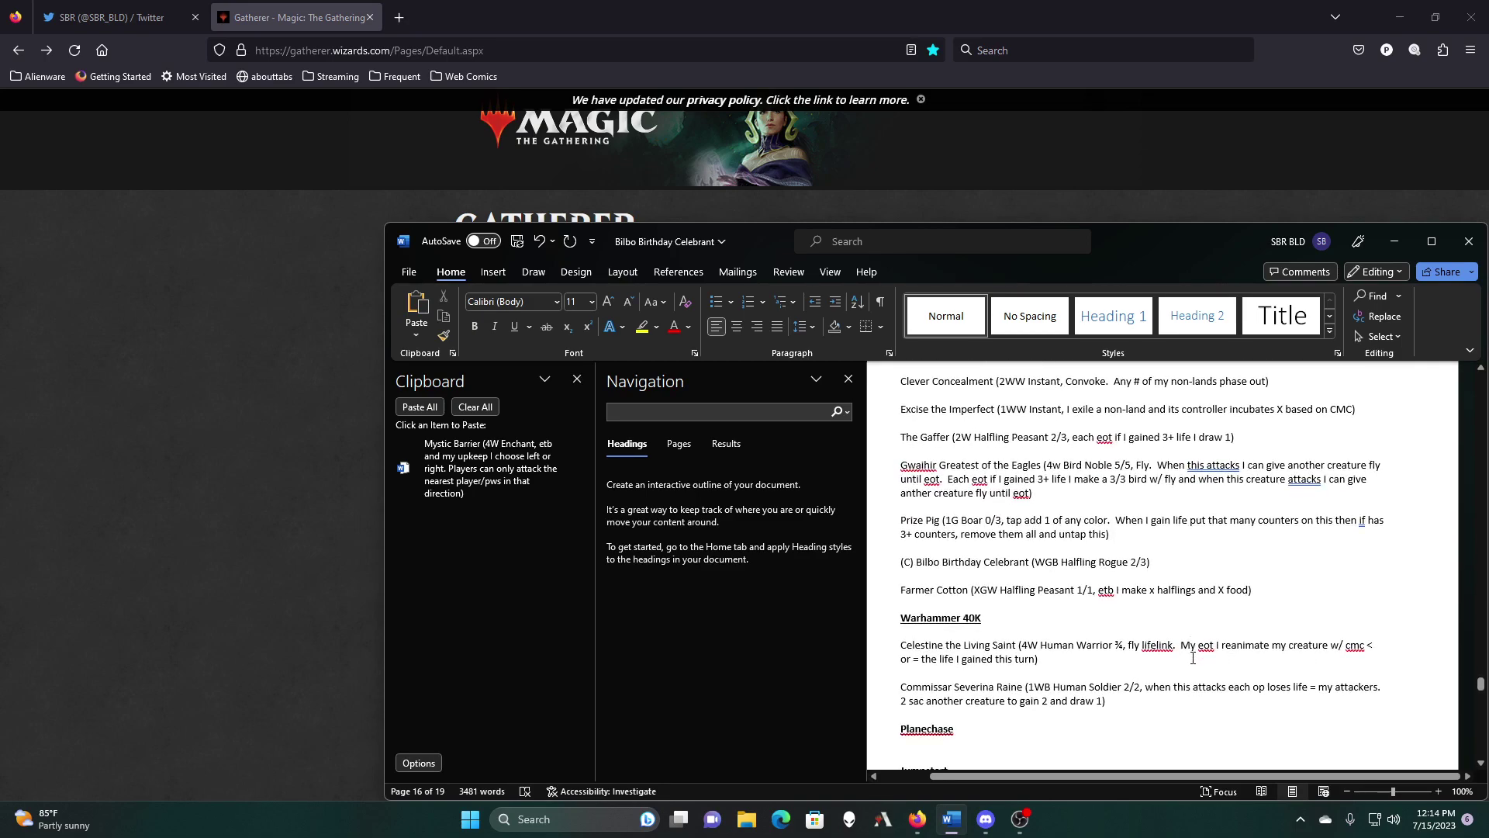
pyautogui.scroll(-4, 1192, 658)
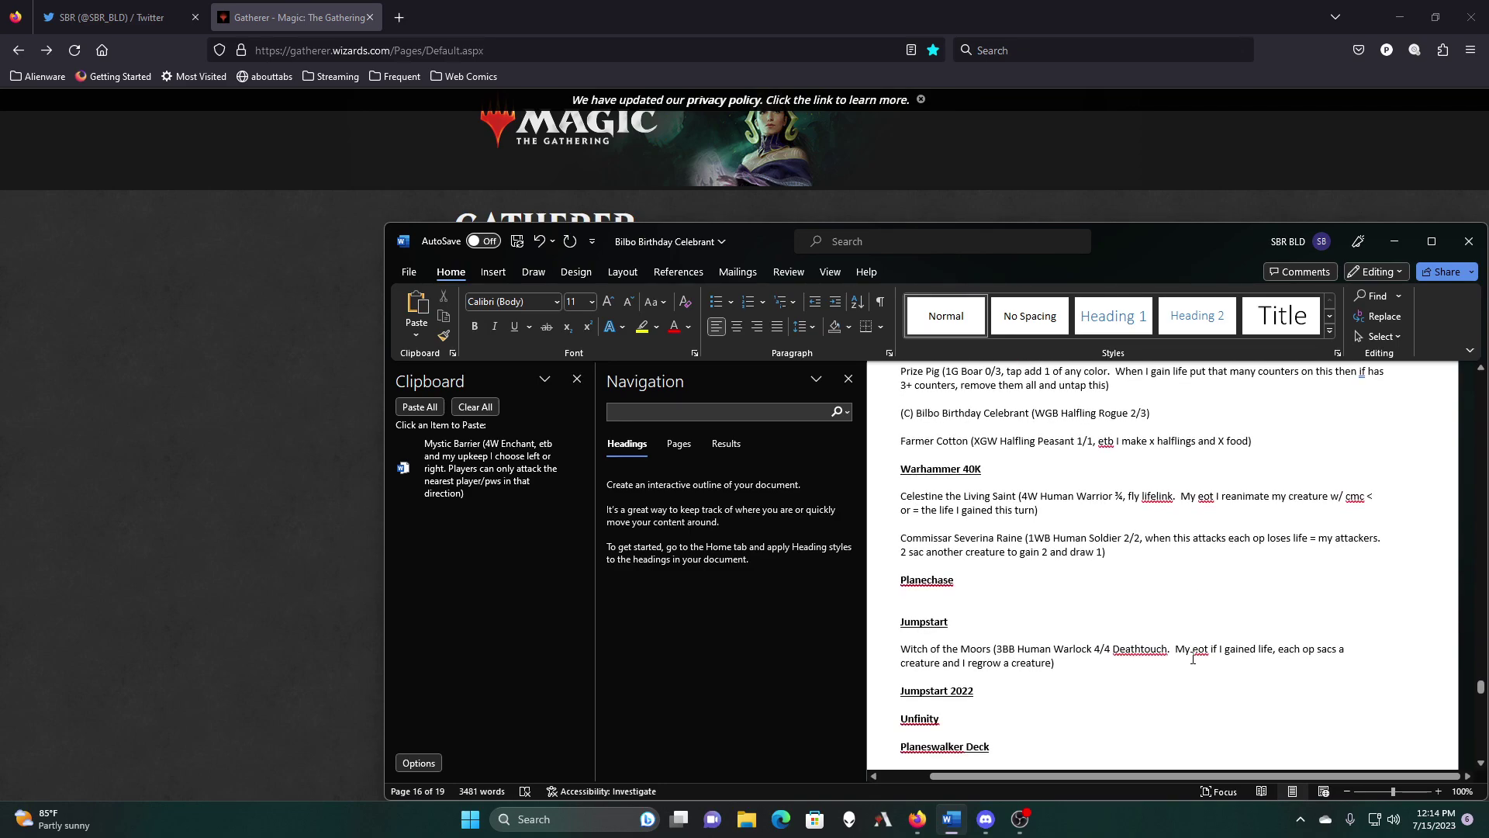
pyautogui.scroll(11, 1193, 658)
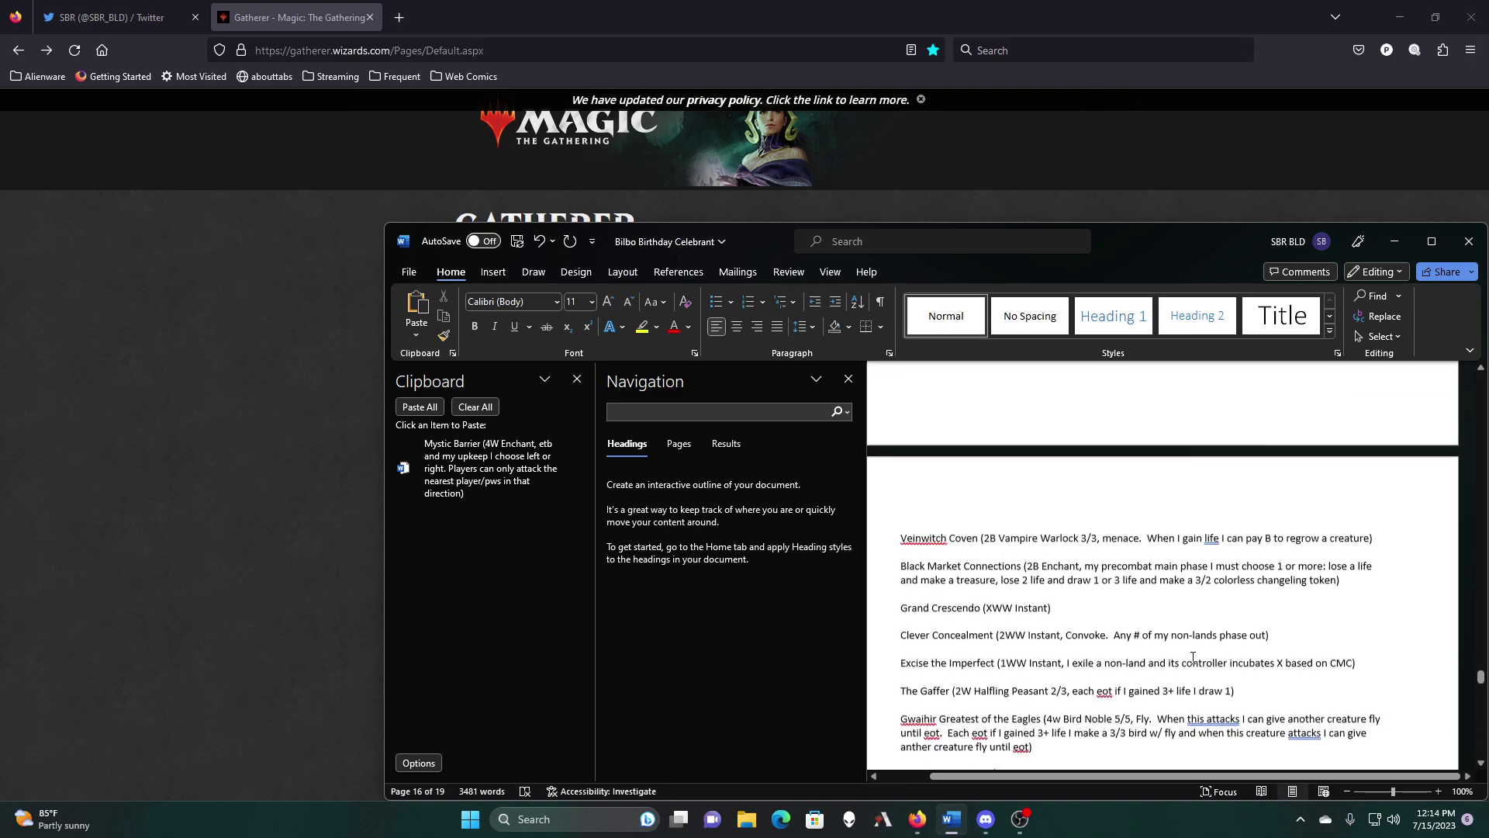
pyautogui.scroll(20, 1192, 657)
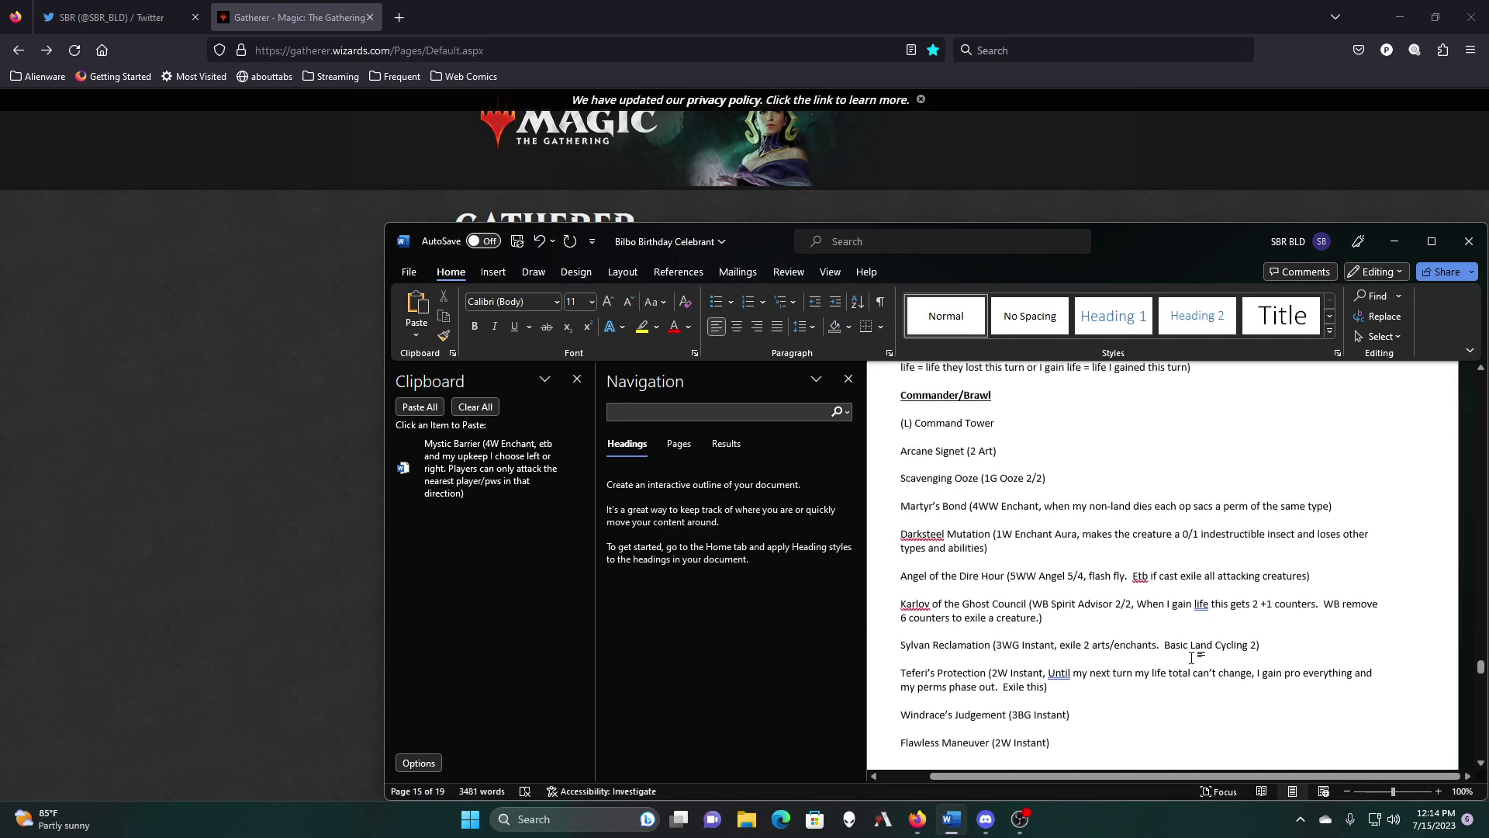
pyautogui.scroll(12, 1193, 658)
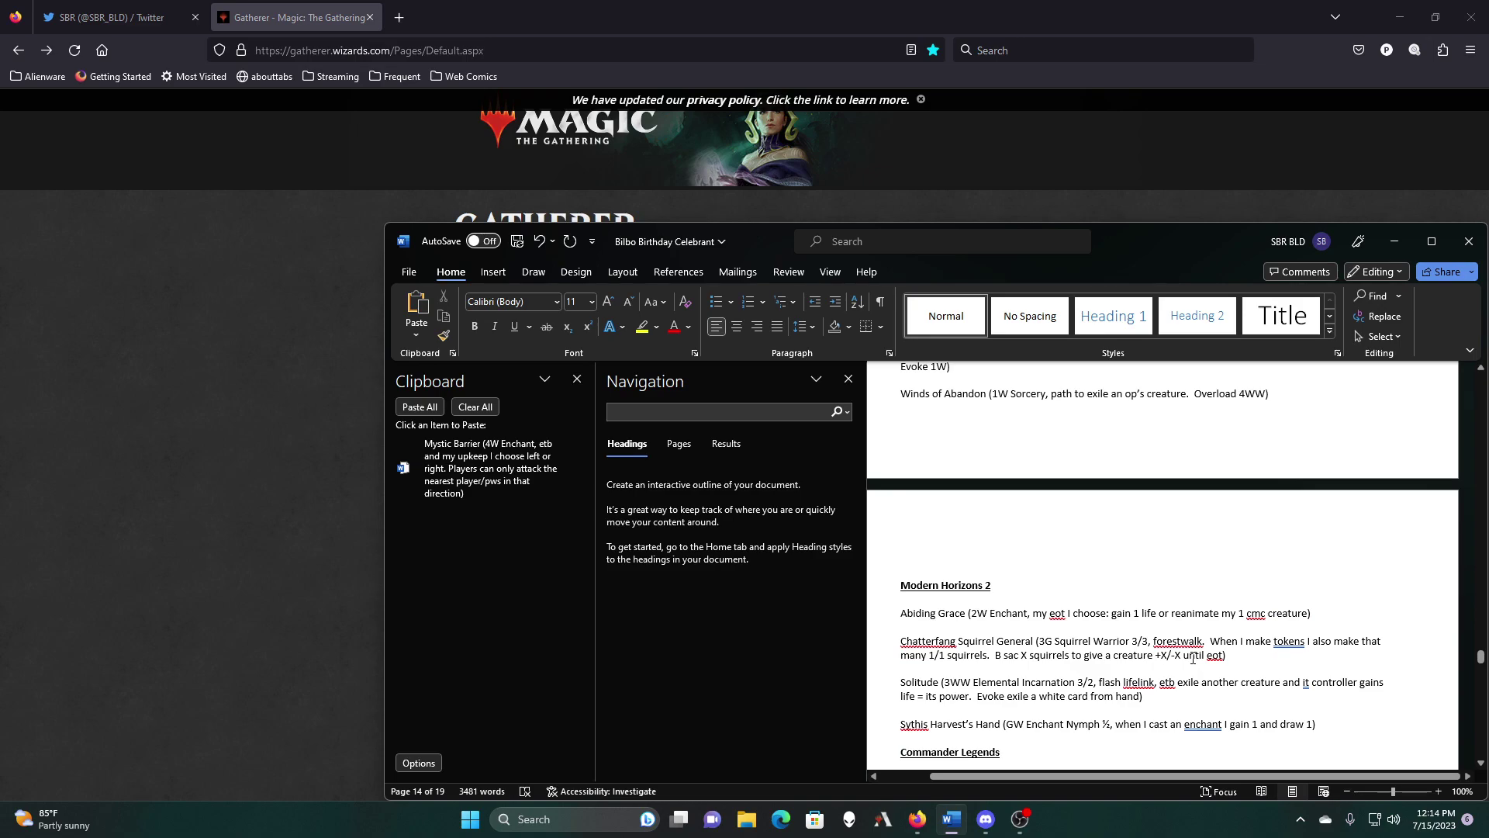
pyautogui.scroll(6, 1192, 657)
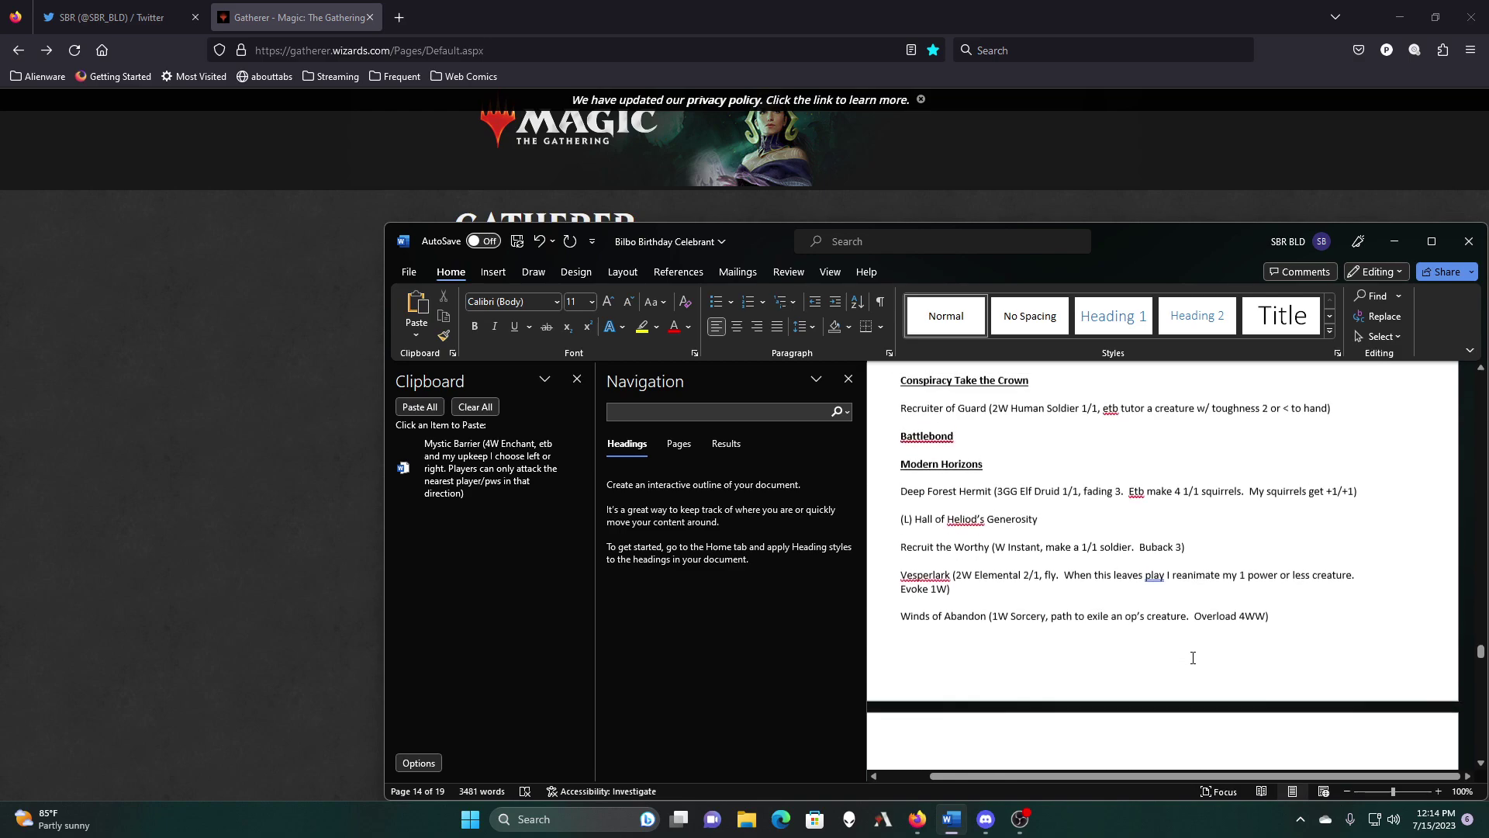
# Step: Switch to the Gatherer site in Firefox and search for "teysa", opening the Teysa, Envoy of Ghosts card page
pyautogui.scroll(9, 1193, 658)
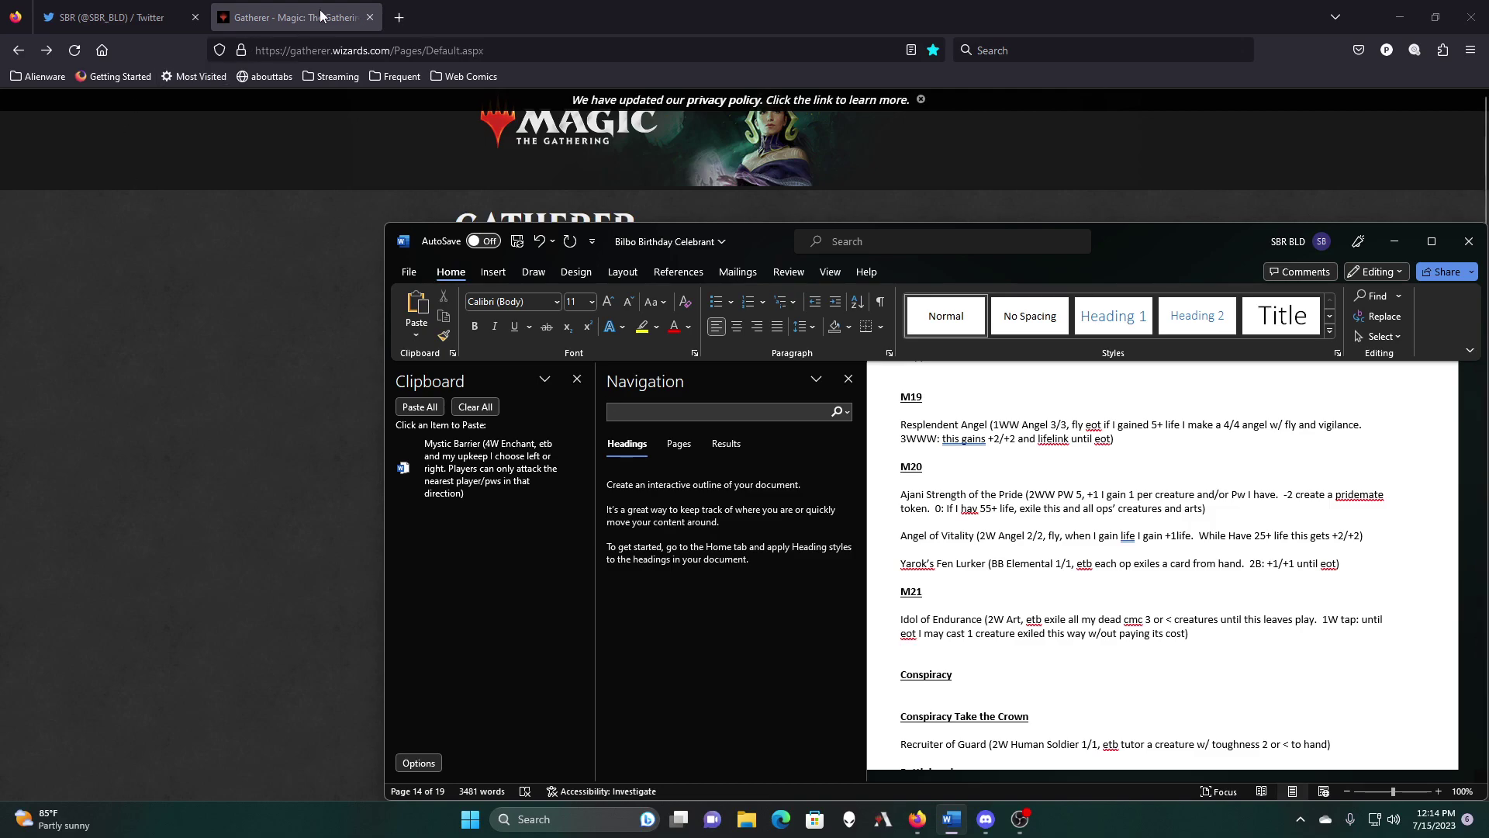
pyautogui.click(259, 316)
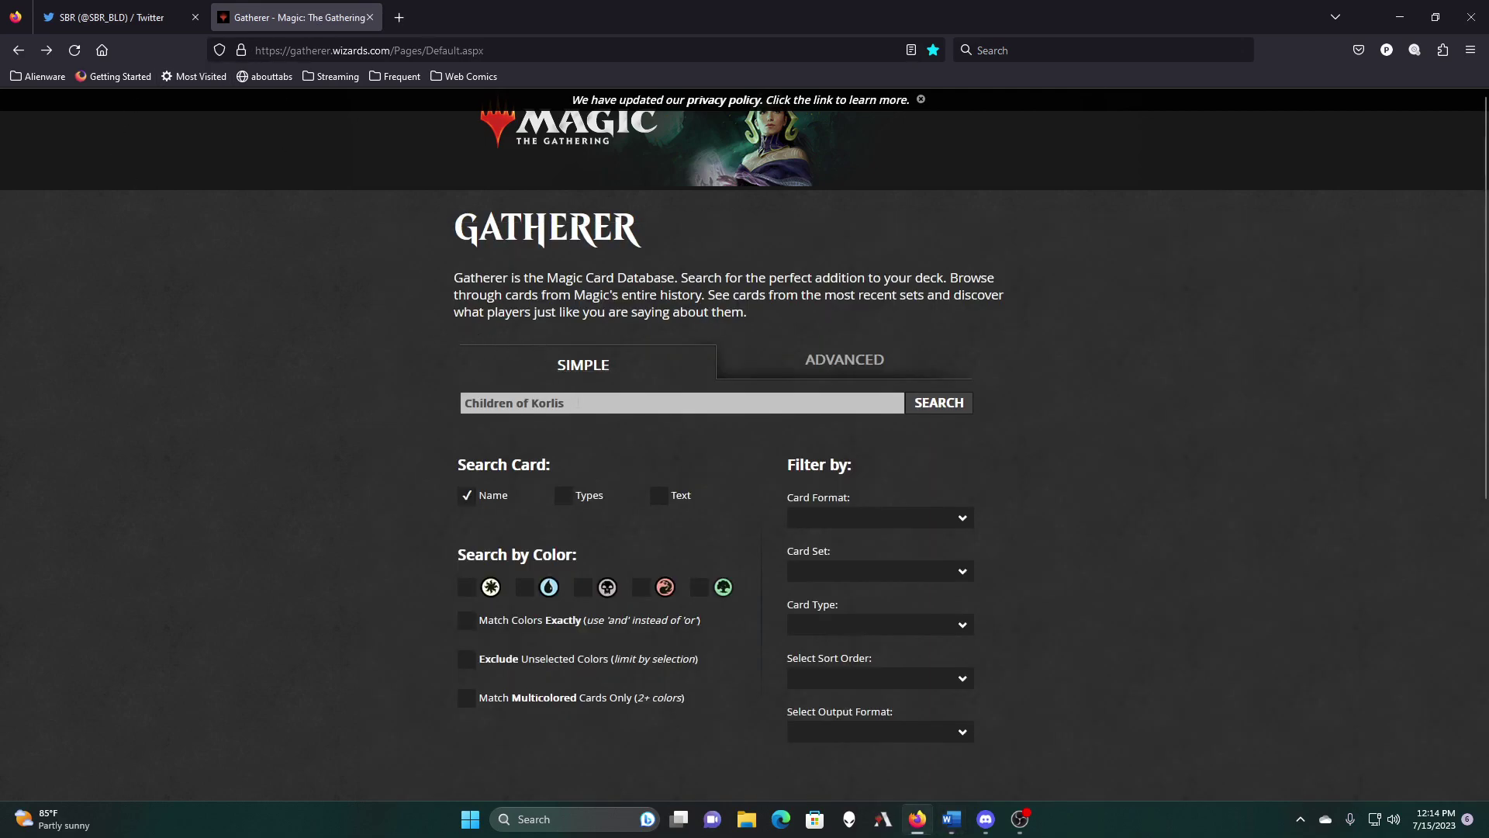
pyautogui.click(558, 402)
pyautogui.moveTo(581, 401); pyautogui.dragTo(388, 394)
pyautogui.write('tes')
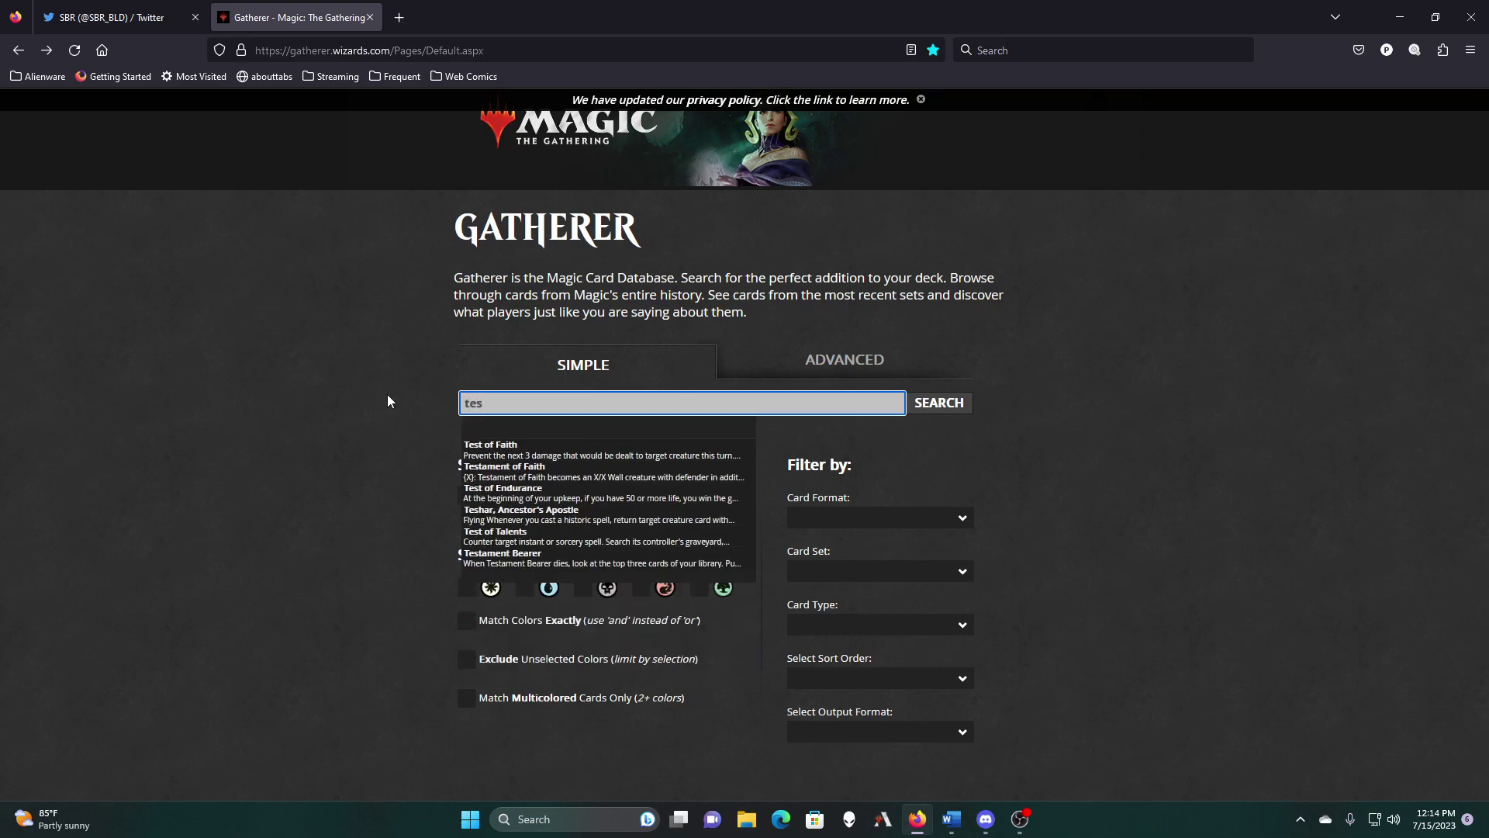
pyautogui.write('ya')
pyautogui.press('BackSpace')
pyautogui.press('BackSpace')
pyautogui.press('BackSpace')
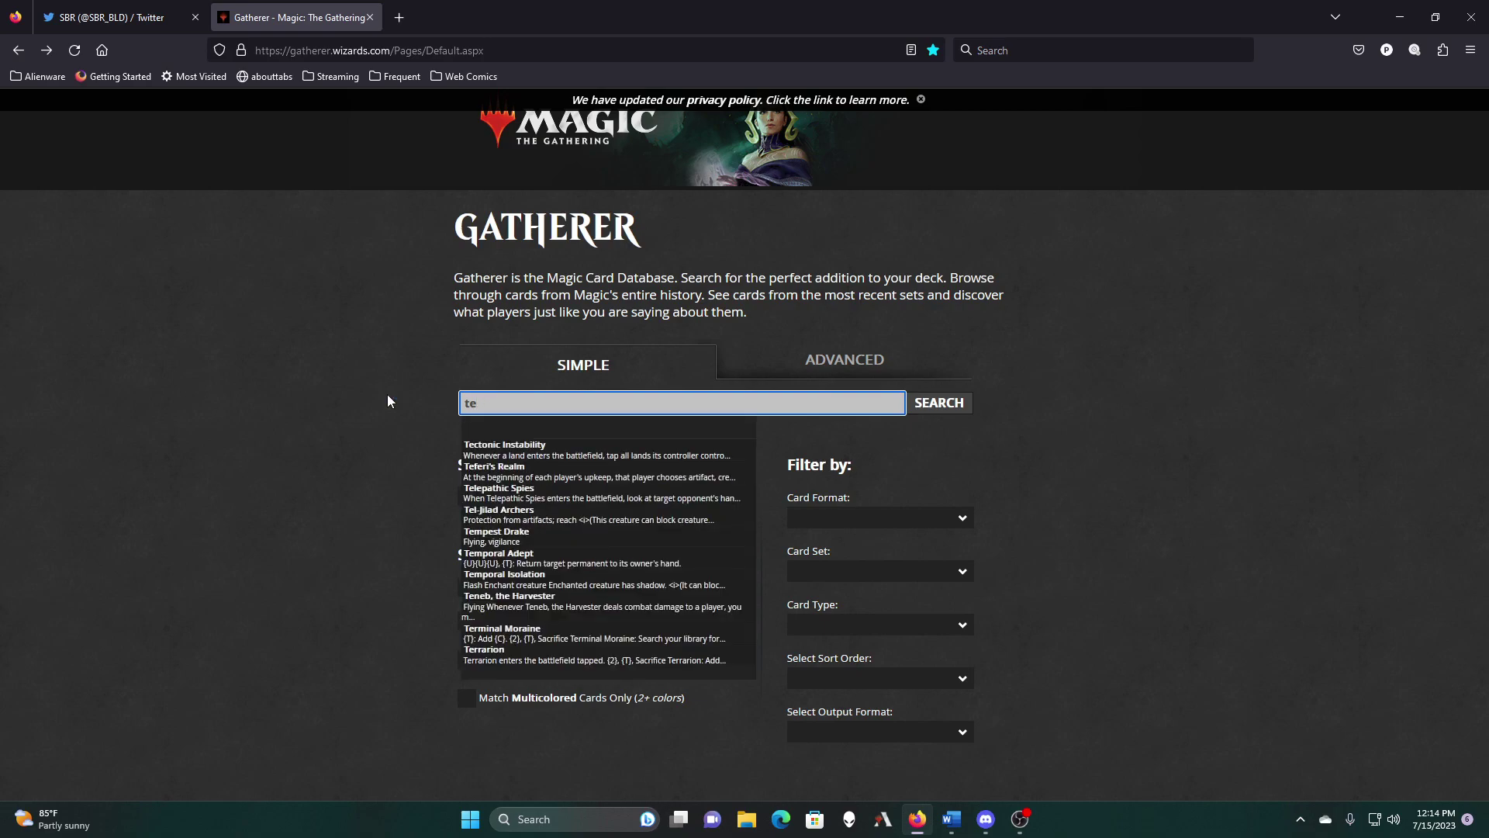
pyautogui.write('ysa')
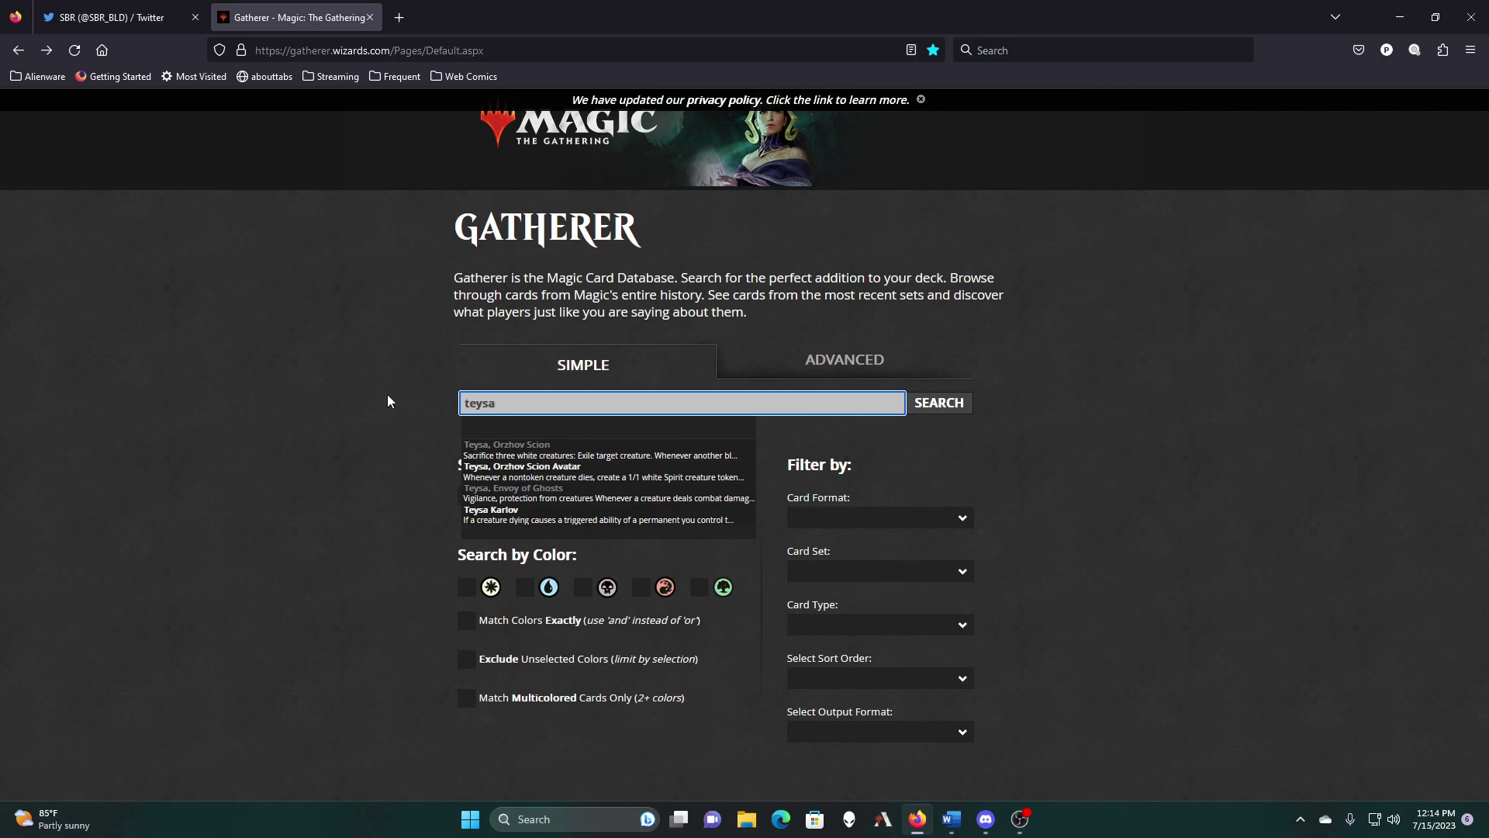
pyautogui.click(513, 494)
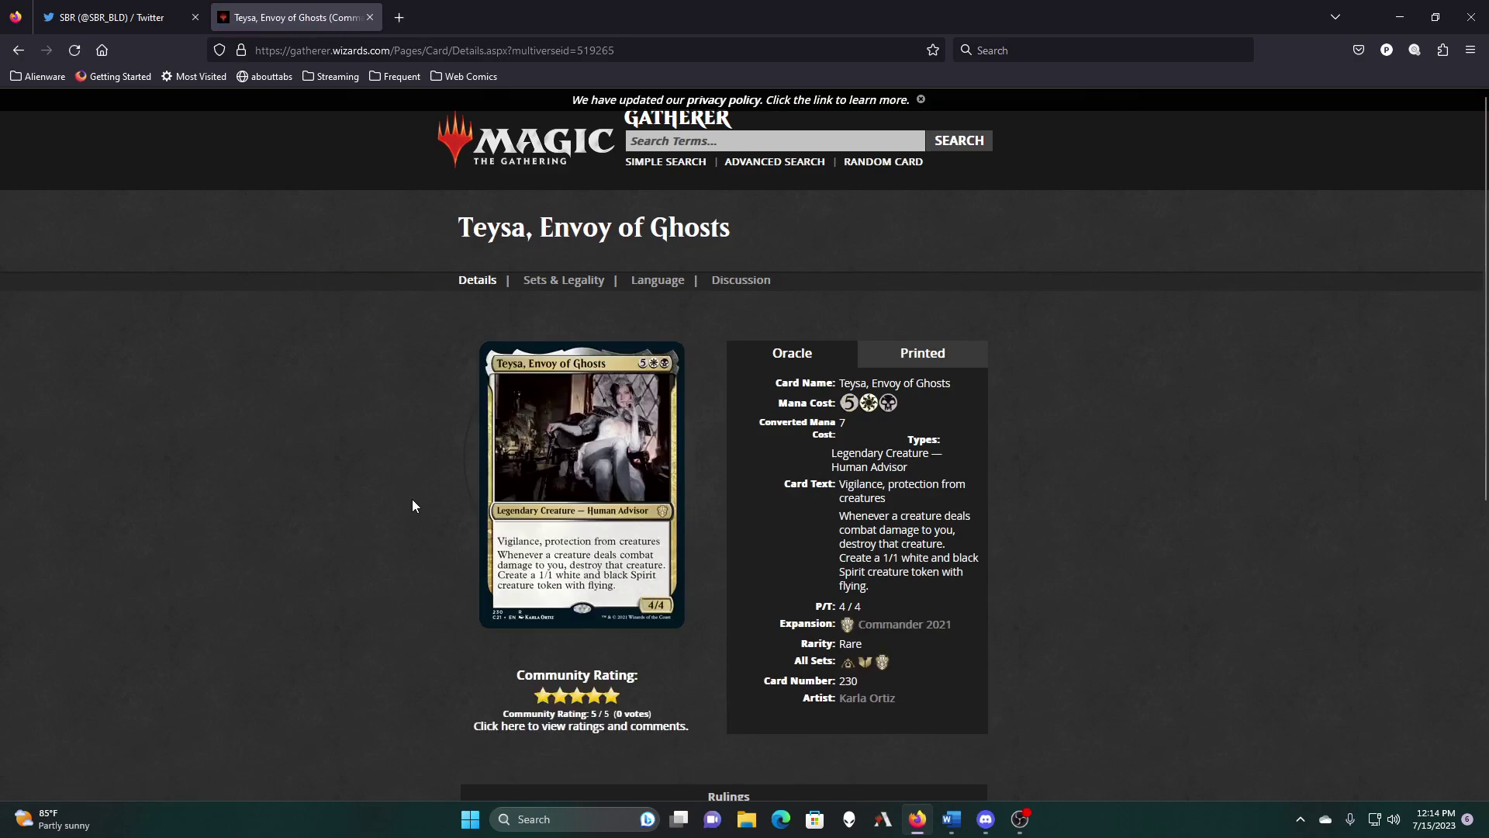
# Step: Look up the card Dread on Gatherer and read its details, then return to the search page
pyautogui.click(26, 51)
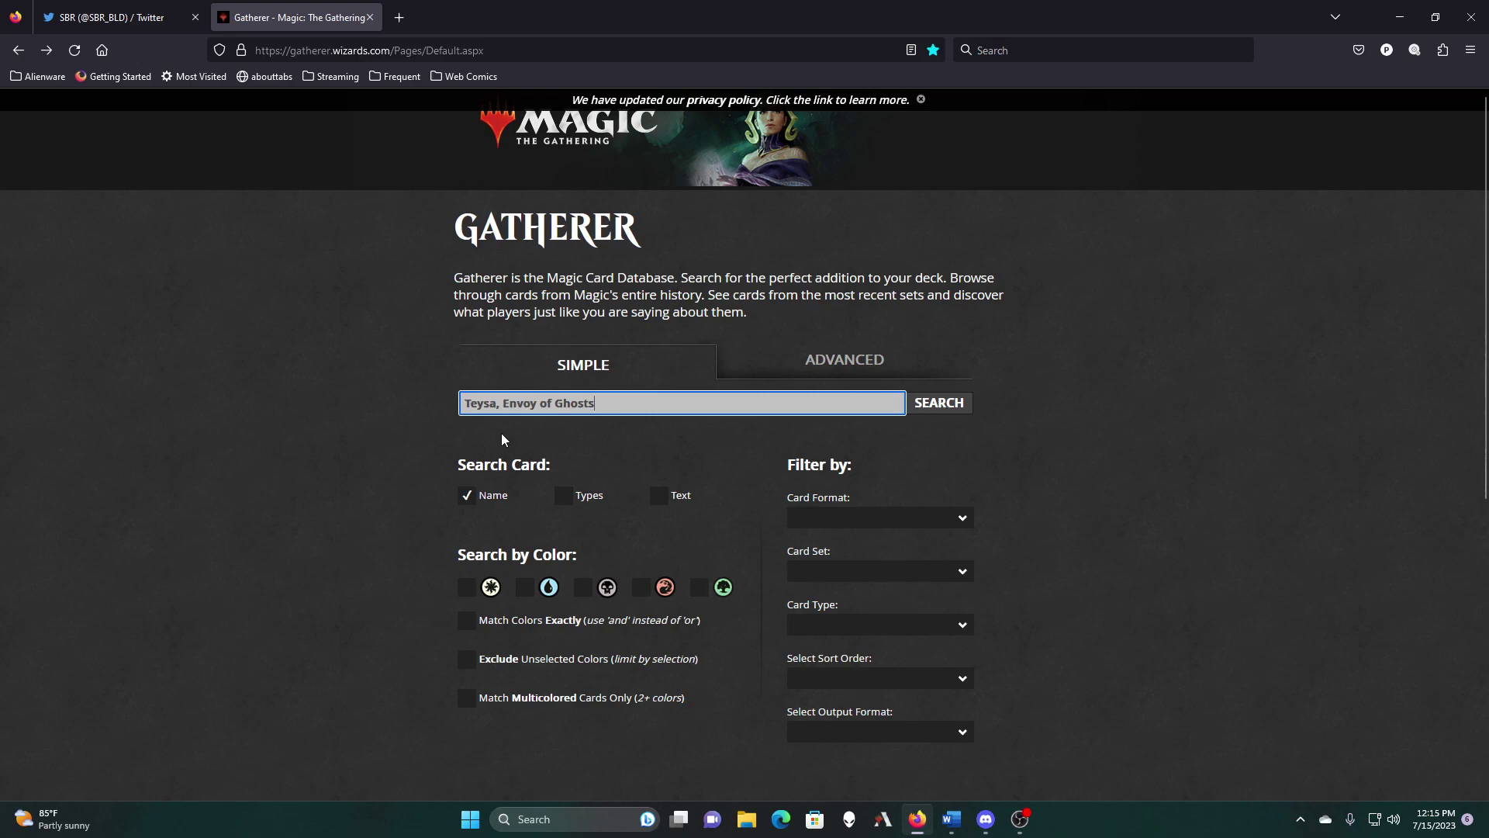
pyautogui.moveTo(595, 402); pyautogui.dragTo(389, 405)
pyautogui.write('dread')
pyautogui.click(481, 560)
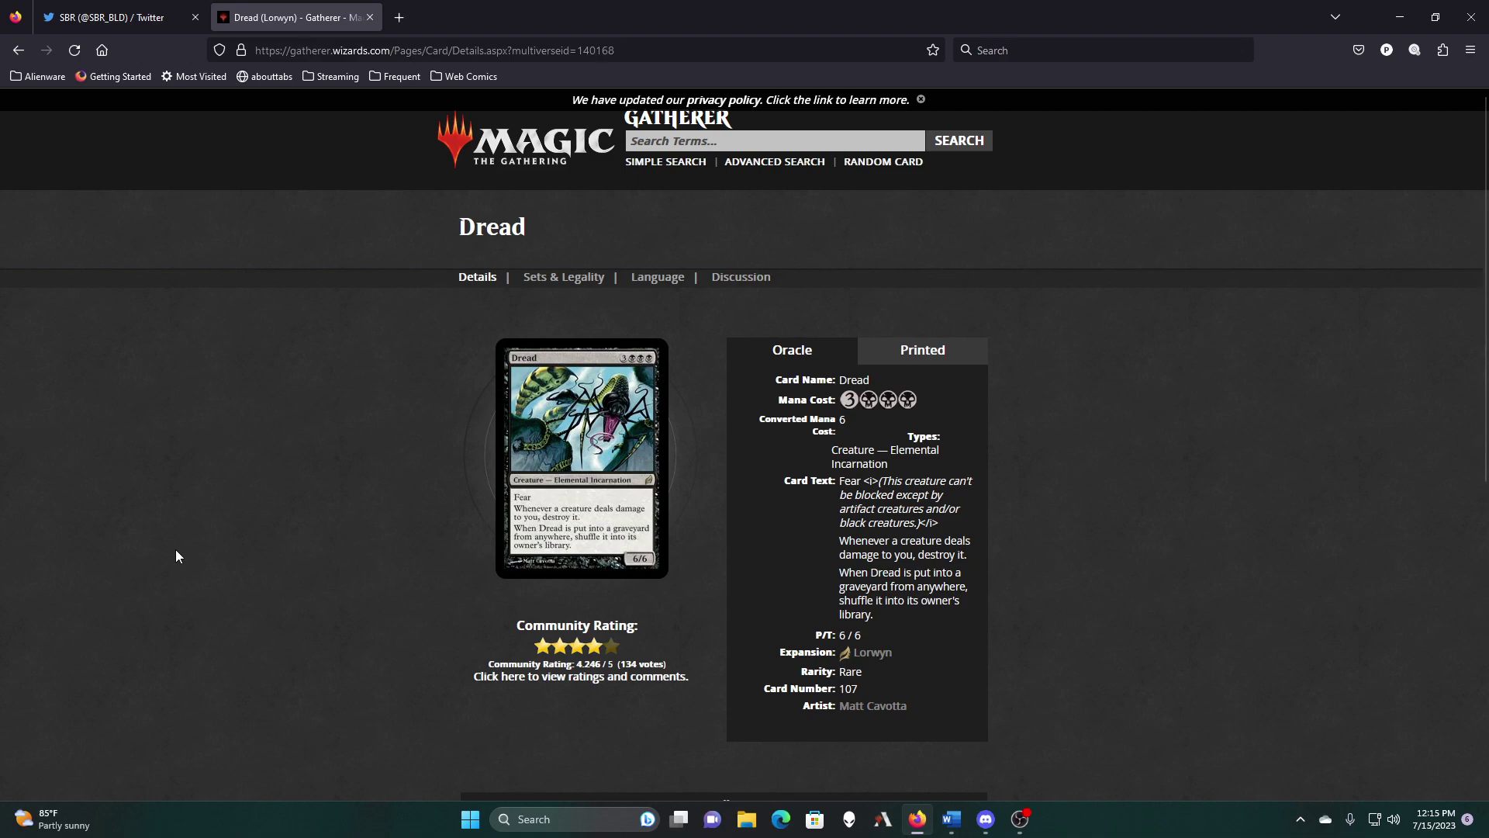
pyautogui.click(19, 50)
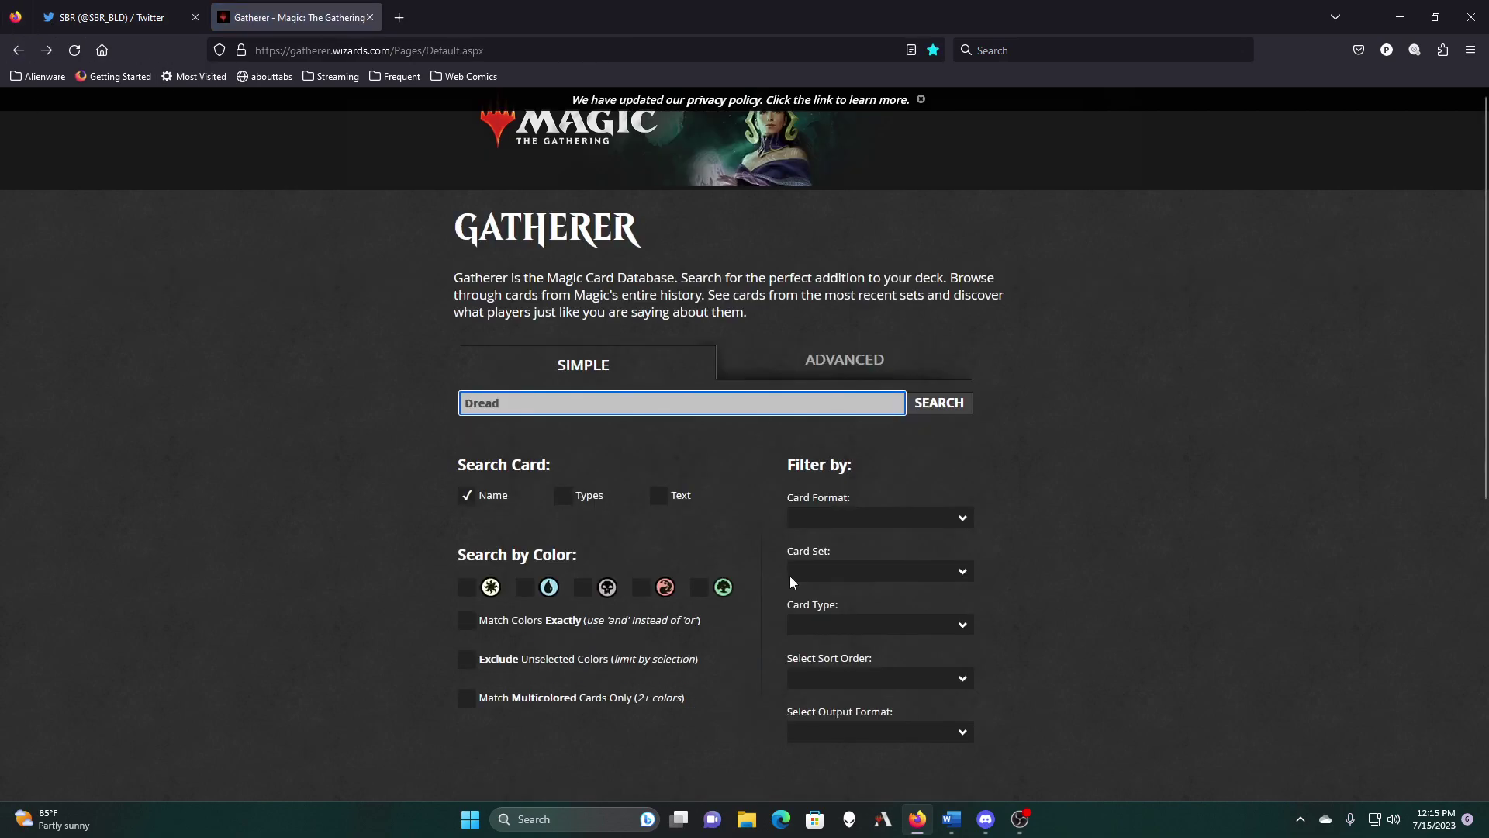
# Step: Switch back to the Word card list and examine the entries from M21 back through Lord of the Rings and Dominaria United to War of the Spark
pyautogui.click(963, 832)
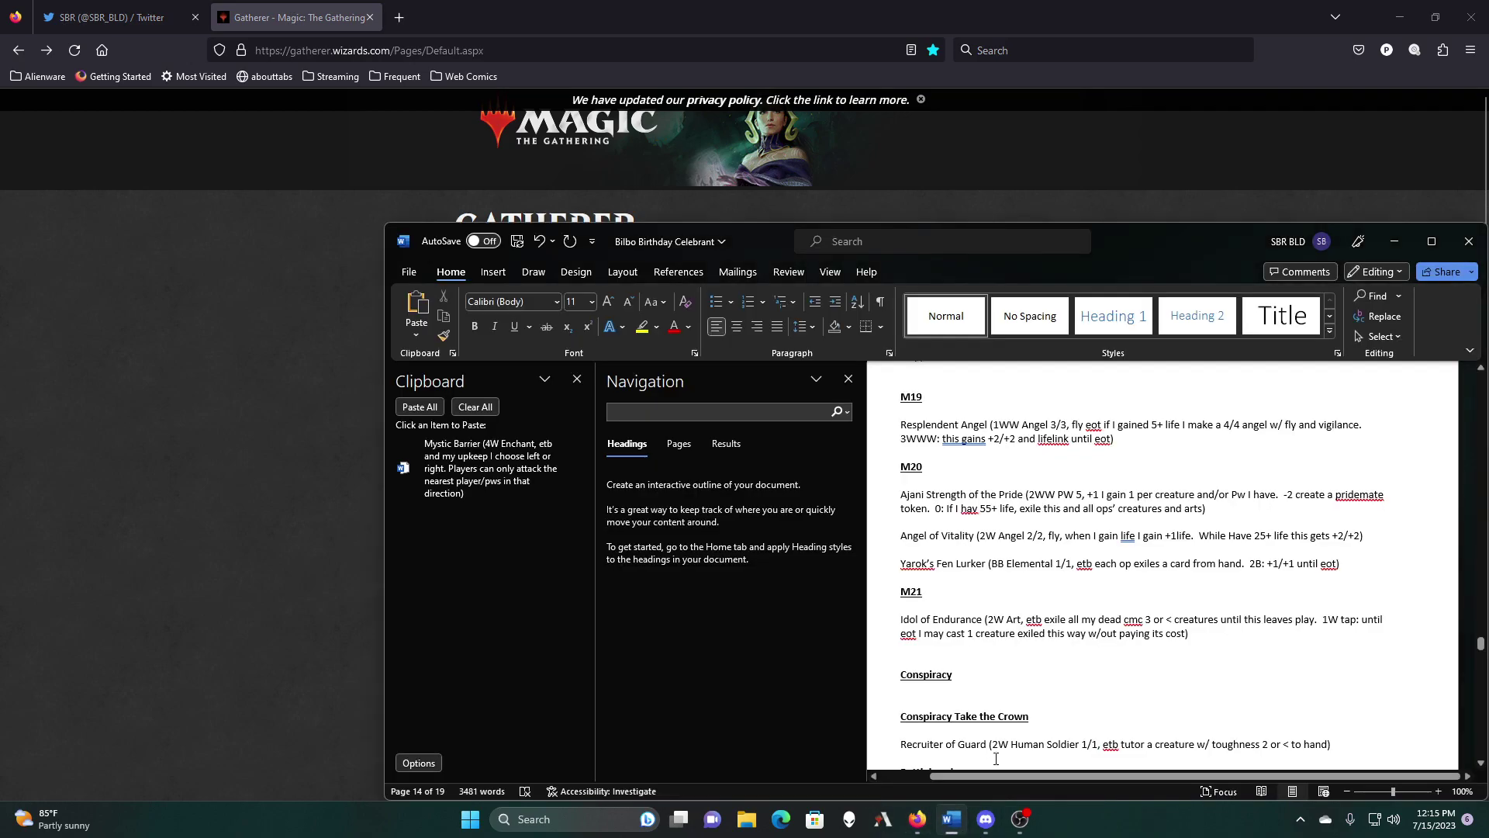
pyautogui.scroll(-3, 1123, 560)
pyautogui.scroll(10, 1123, 561)
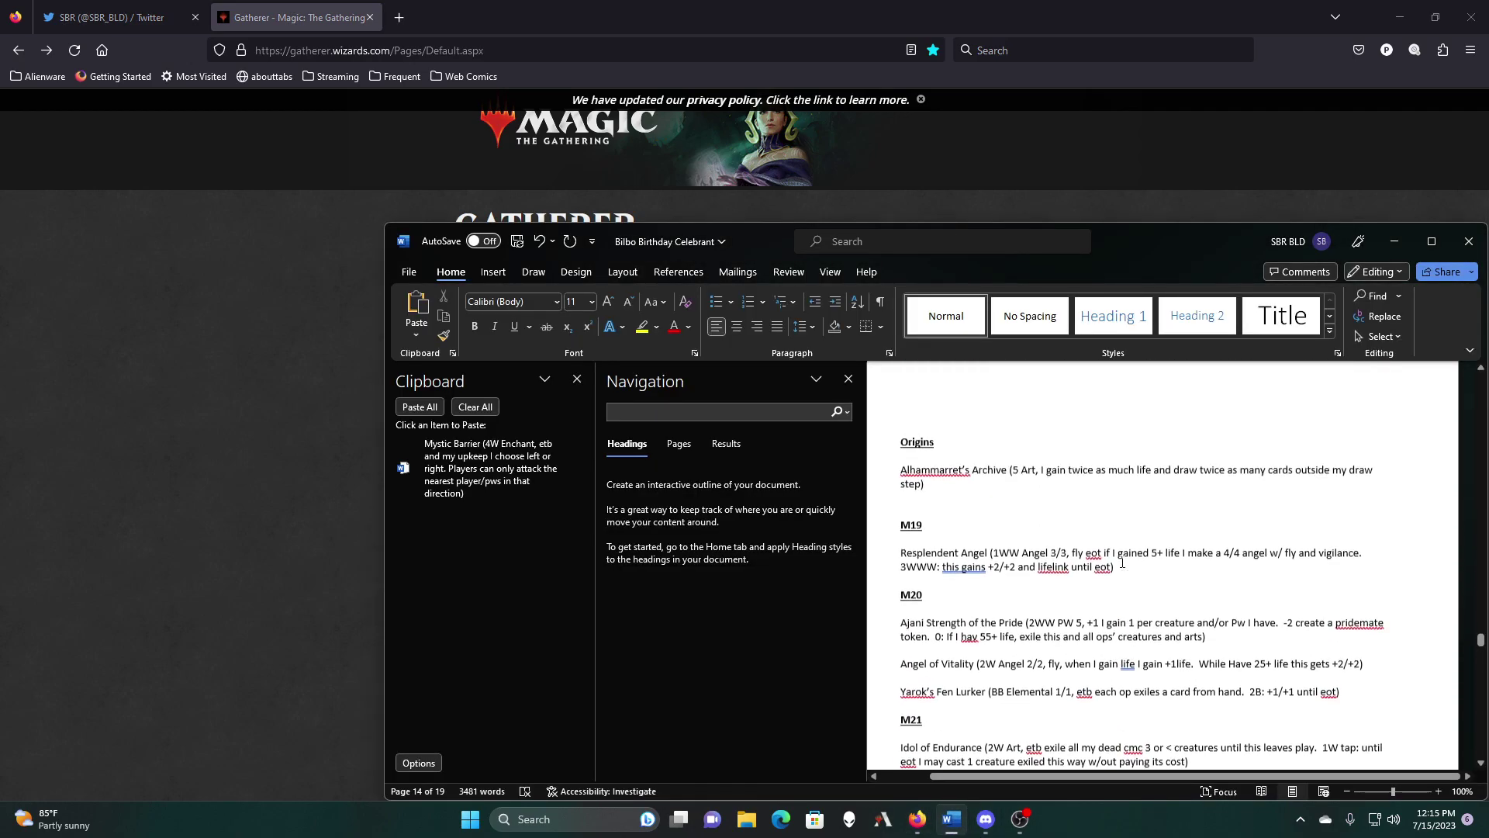
pyautogui.scroll(15, 1122, 560)
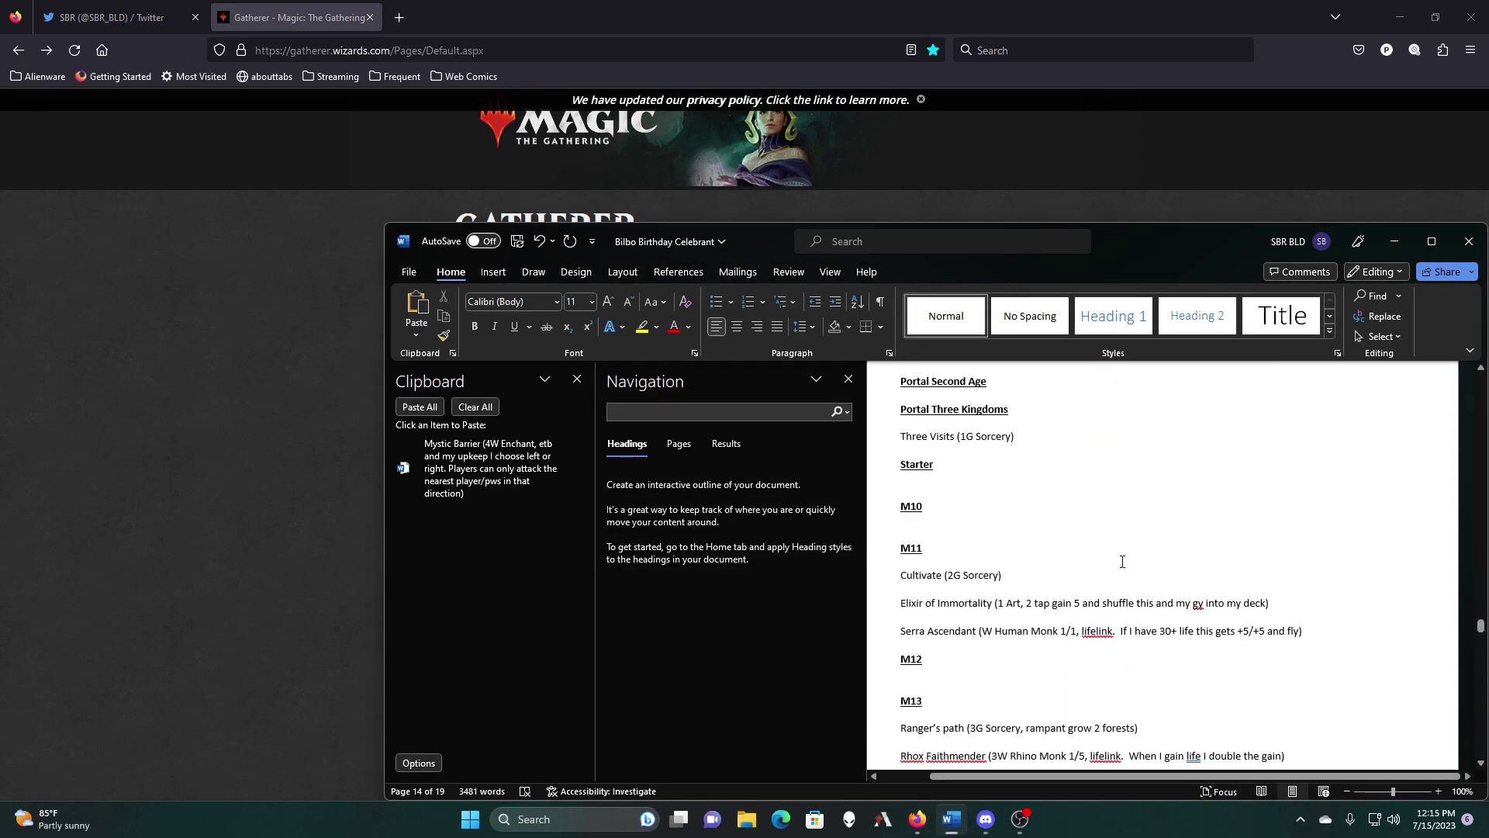
pyautogui.scroll(15, 1122, 561)
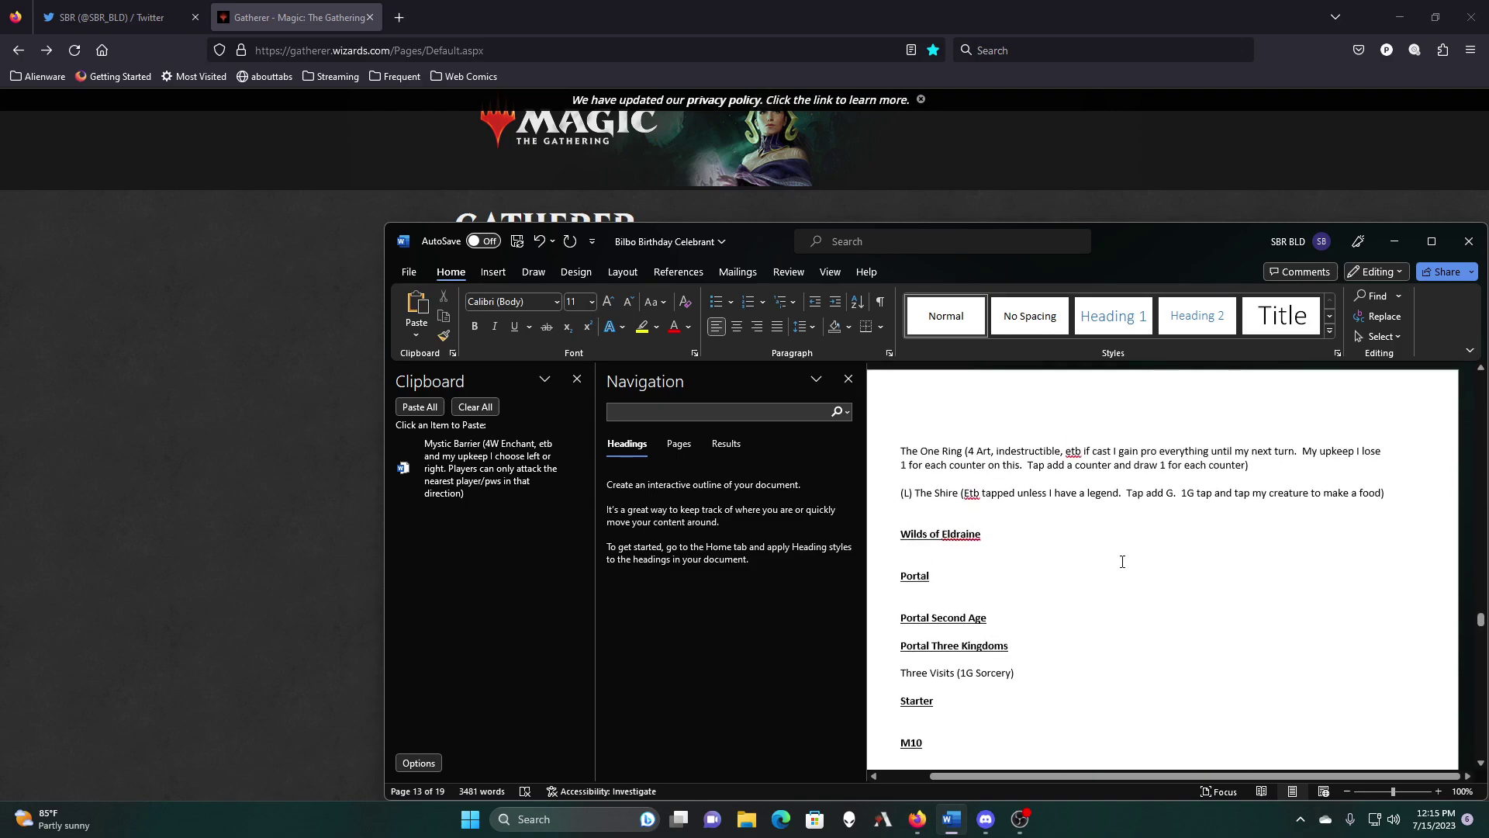
pyautogui.scroll(8, 1122, 560)
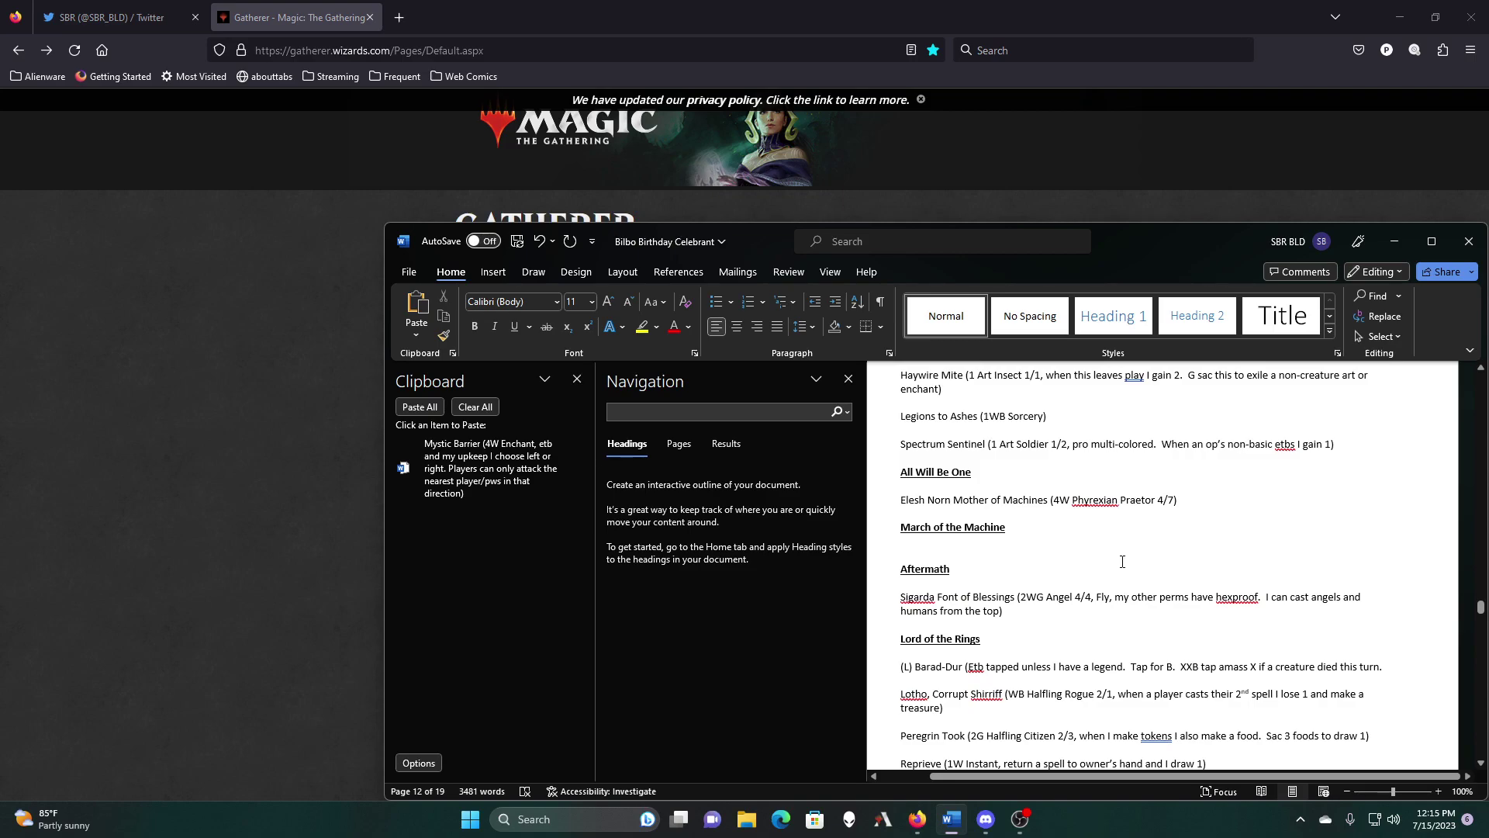
pyautogui.scroll(10, 1122, 560)
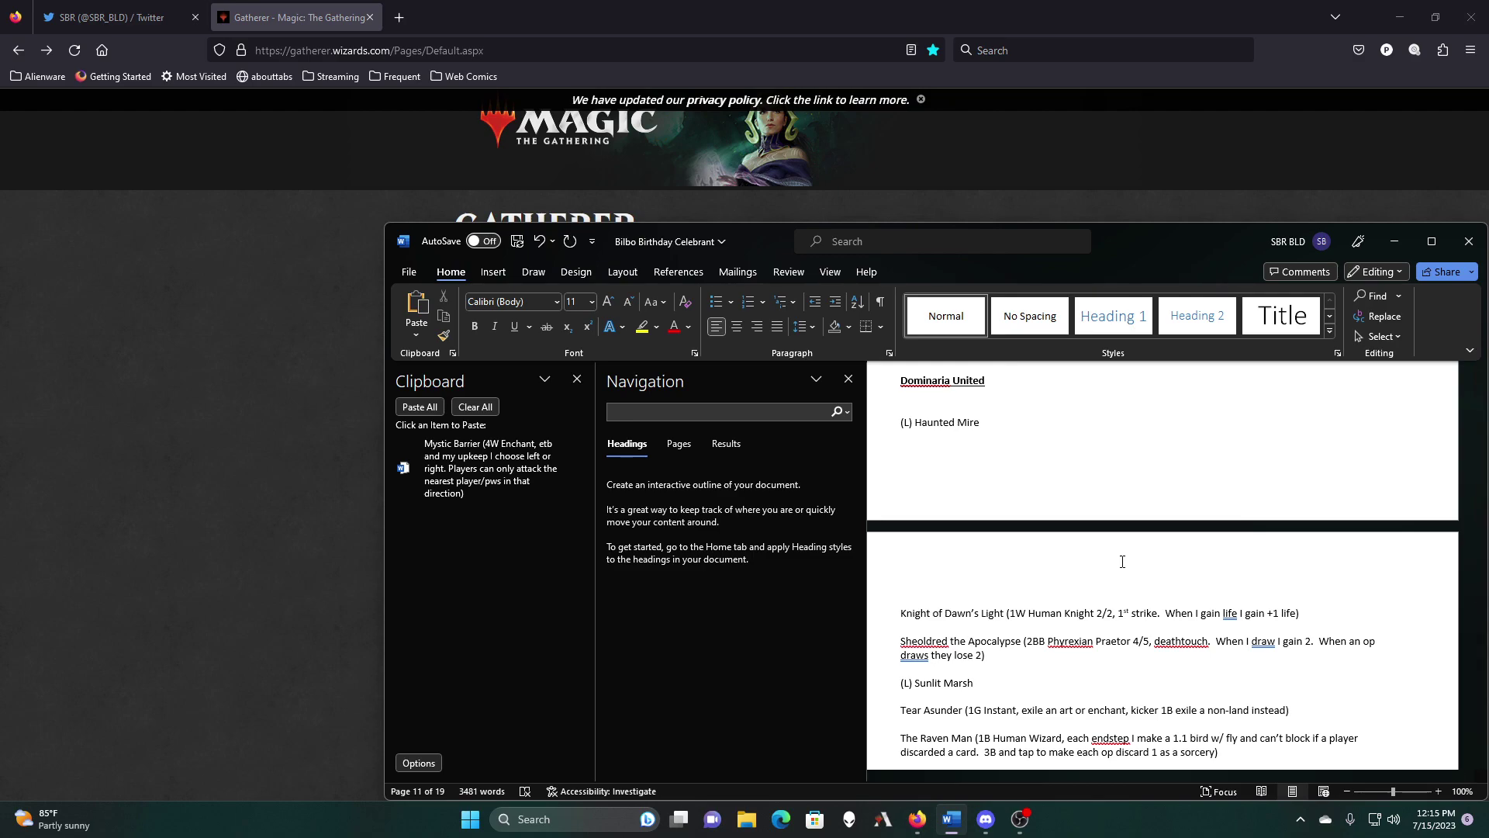
pyautogui.scroll(10, 1122, 560)
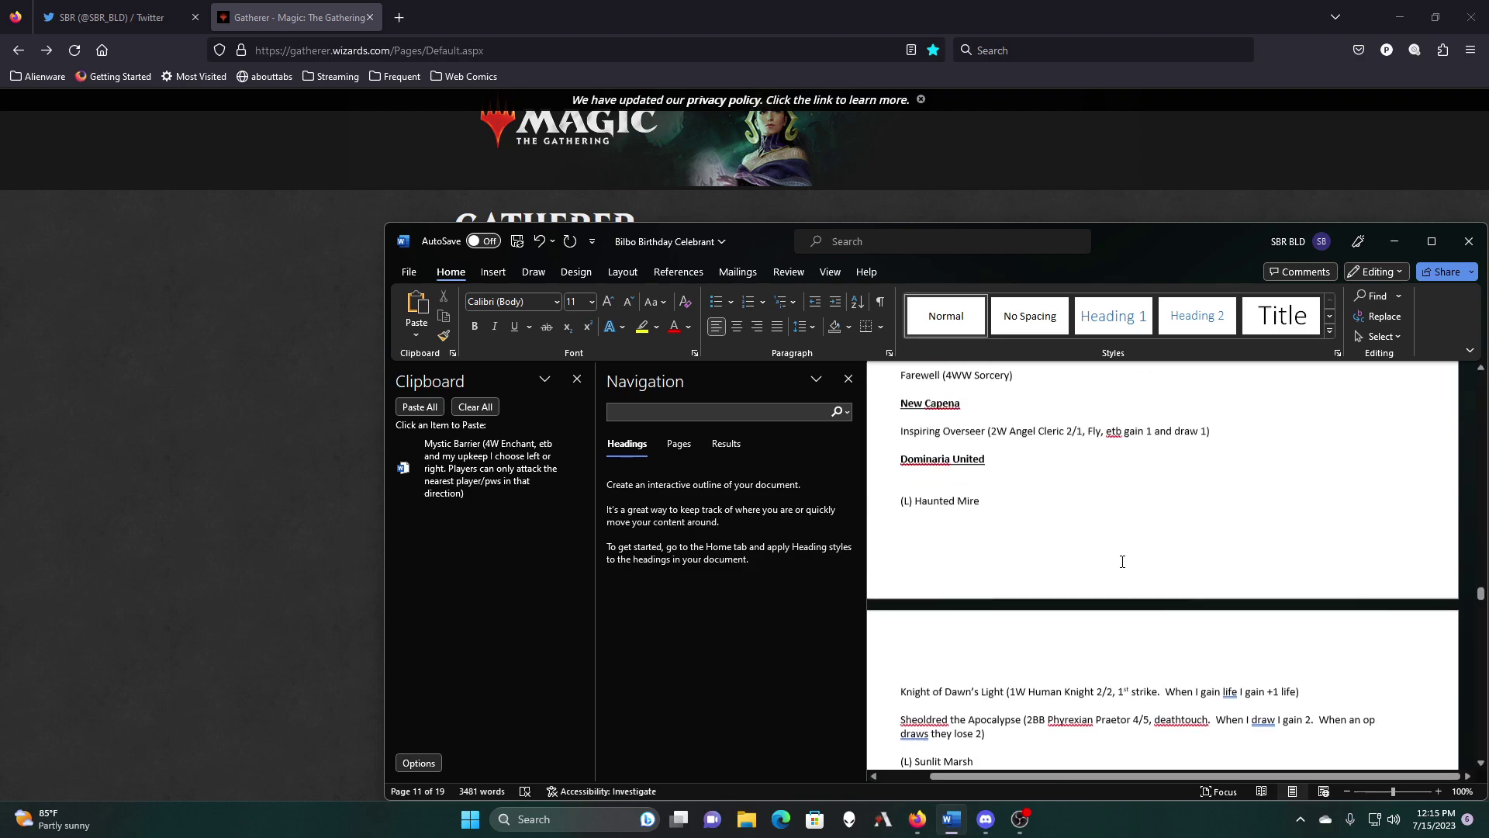
pyautogui.scroll(10, 1122, 561)
pyautogui.scroll(10, 1123, 560)
pyautogui.scroll(10, 1122, 560)
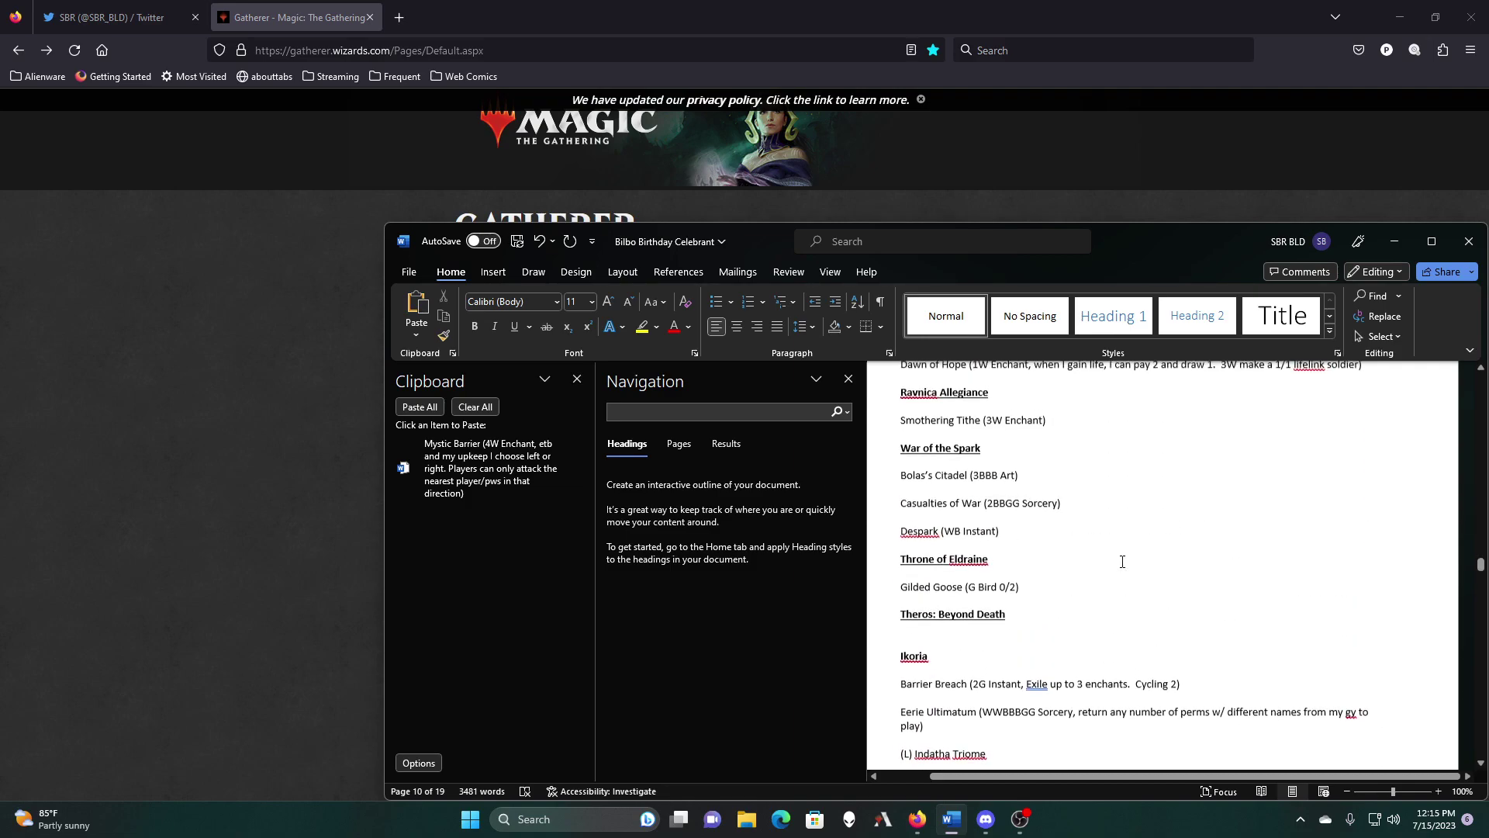
# Step: Examine the card entries from Hour of Devastation back through Kaladesh, Khans of Tarkir and Theros to Avacyn Restored
pyautogui.scroll(8, 1123, 560)
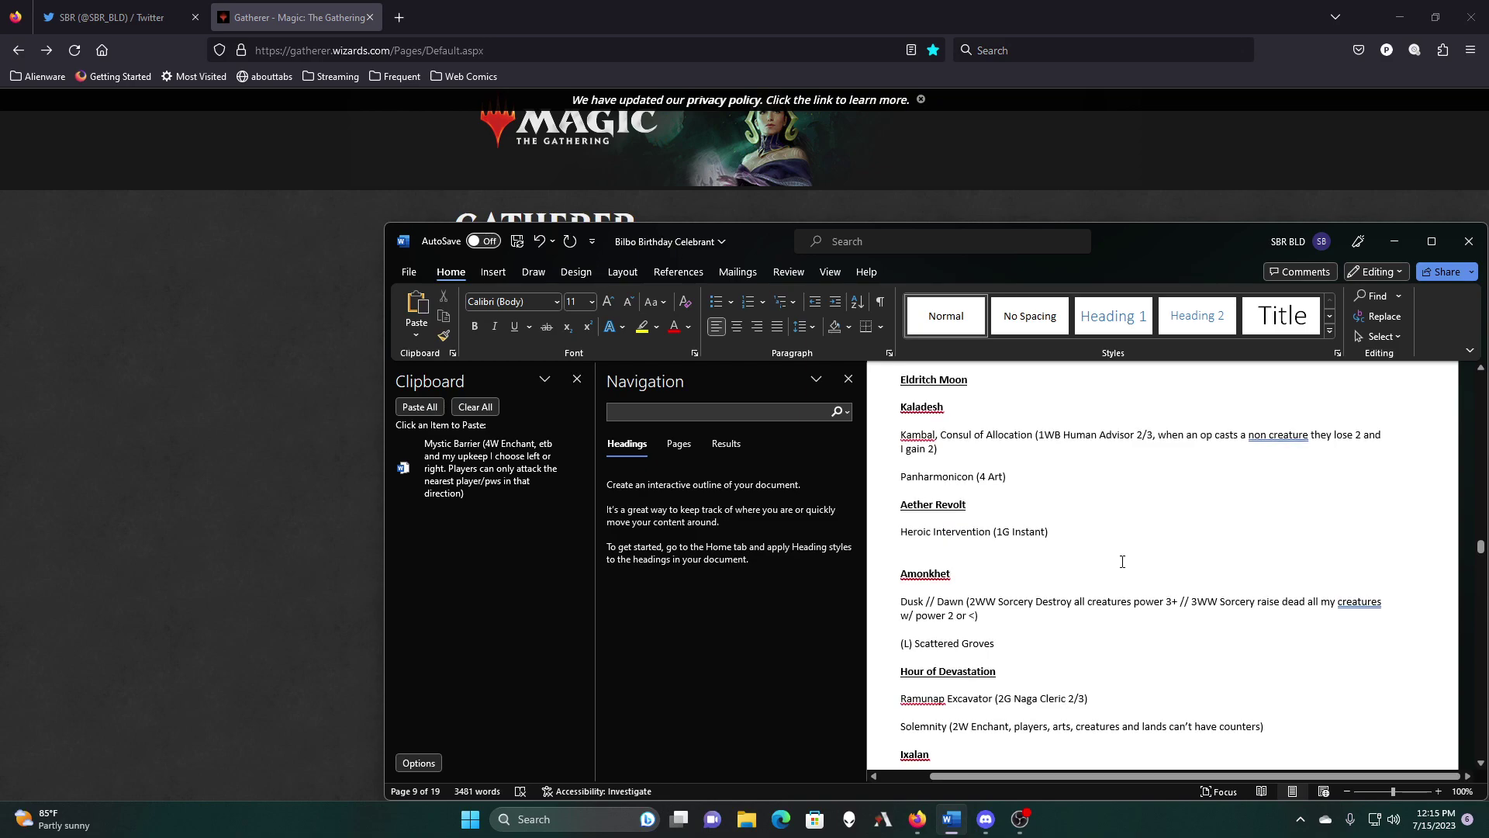
pyautogui.scroll(2, 1122, 561)
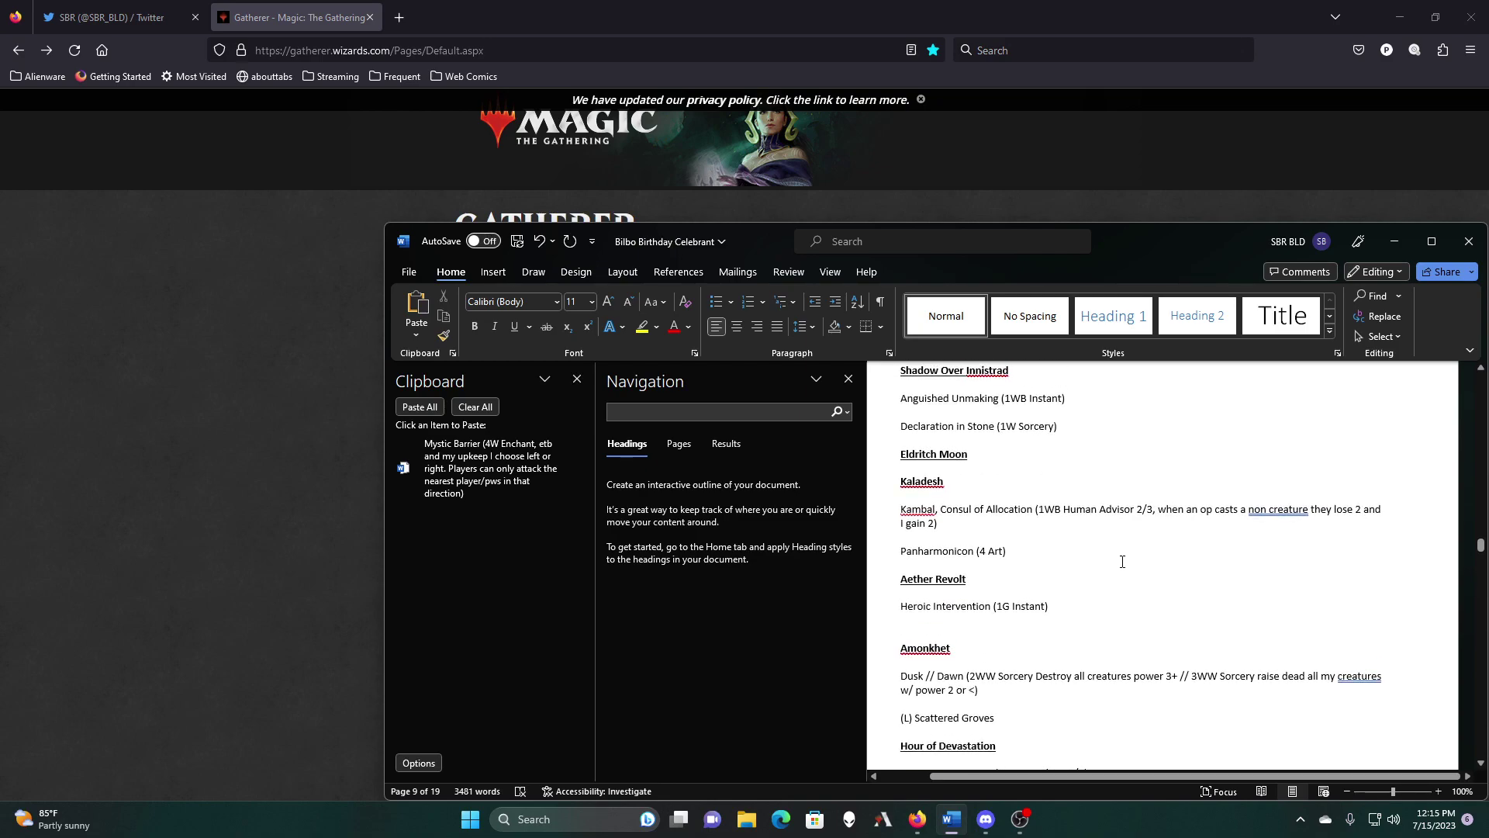
pyautogui.scroll(5, 1122, 560)
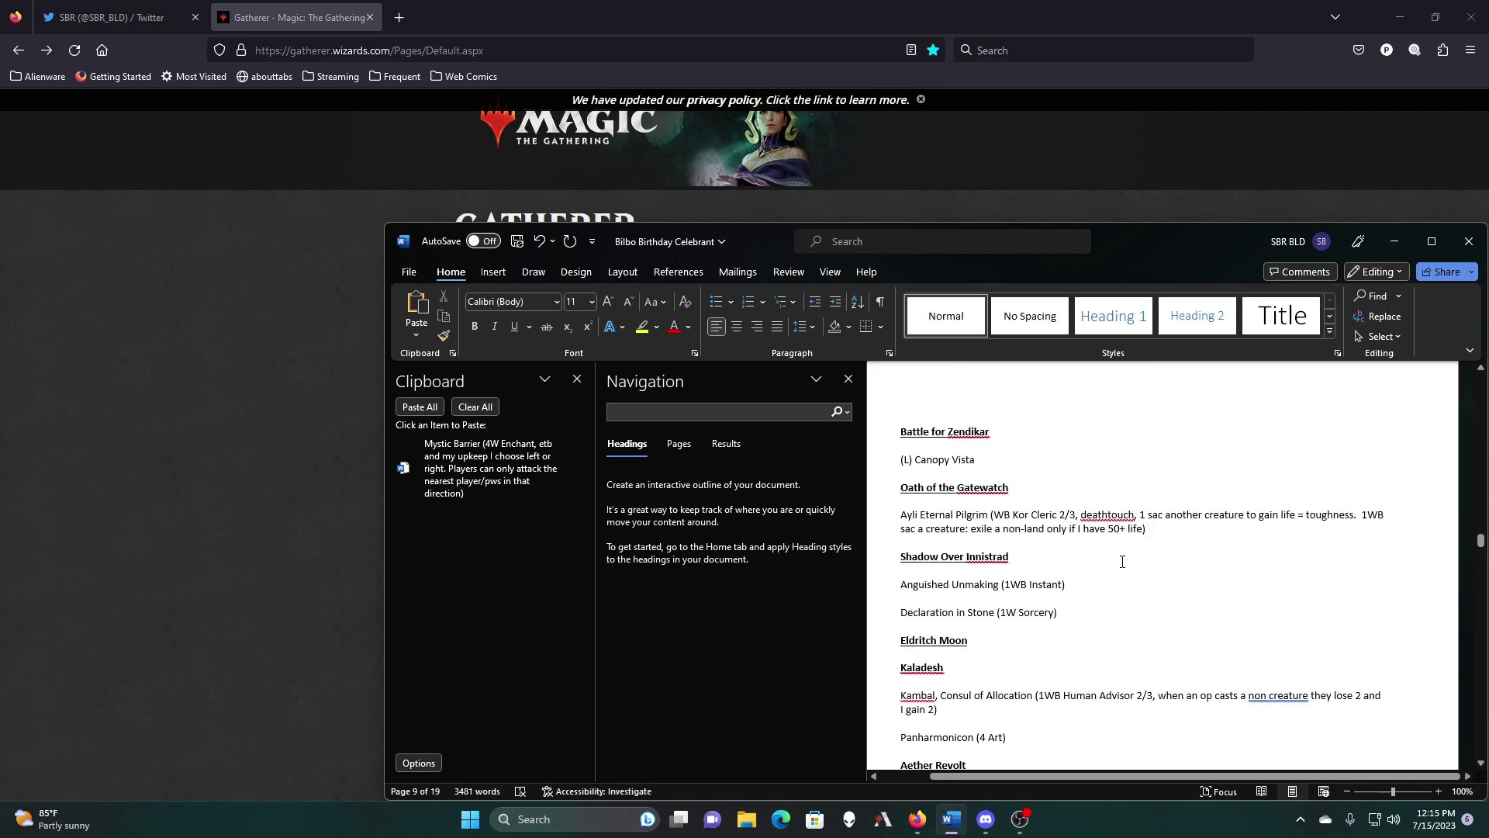
pyautogui.scroll(14, 1122, 561)
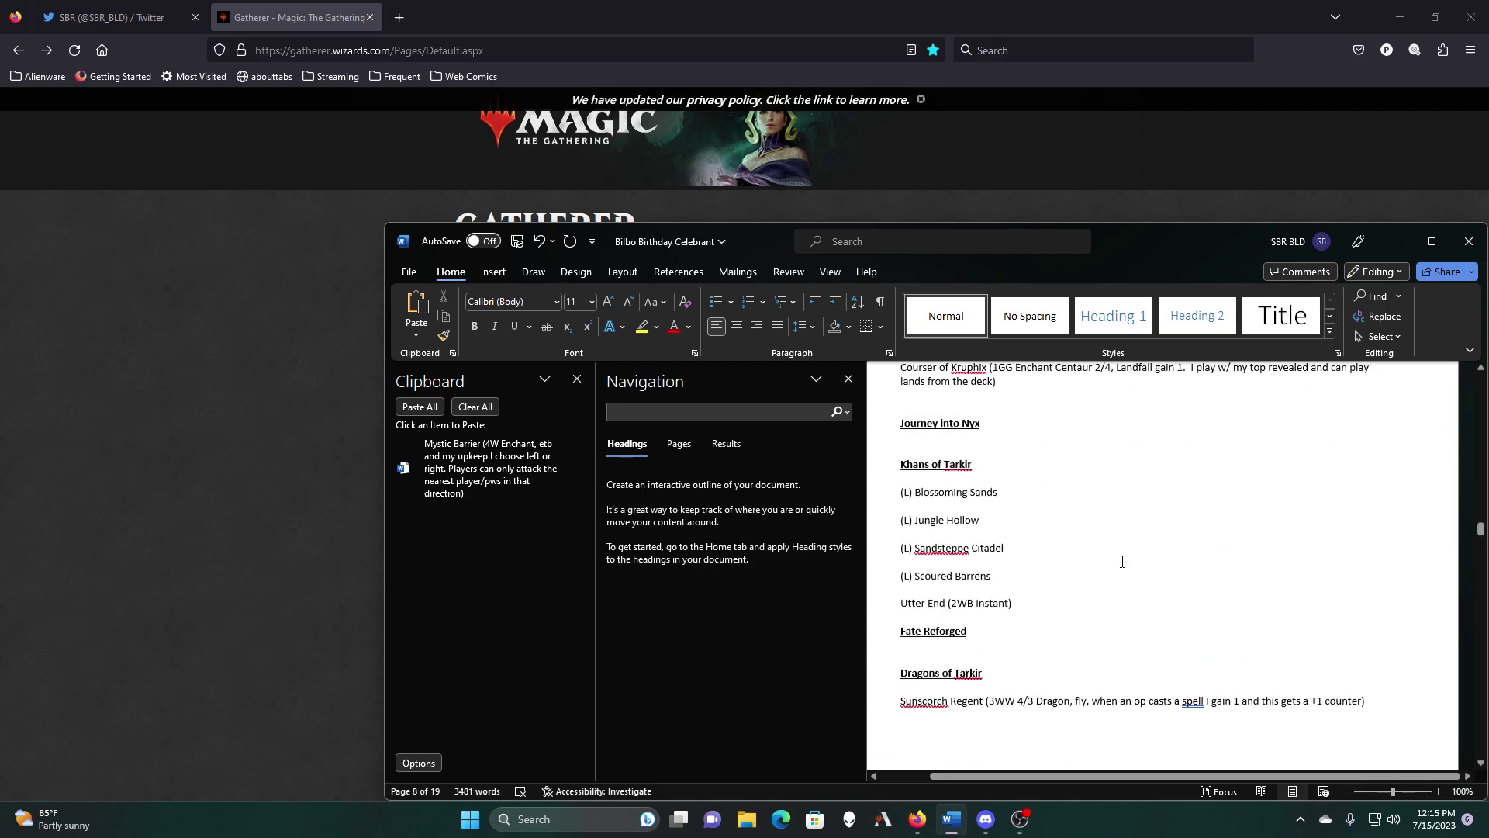
pyautogui.scroll(4, 1122, 561)
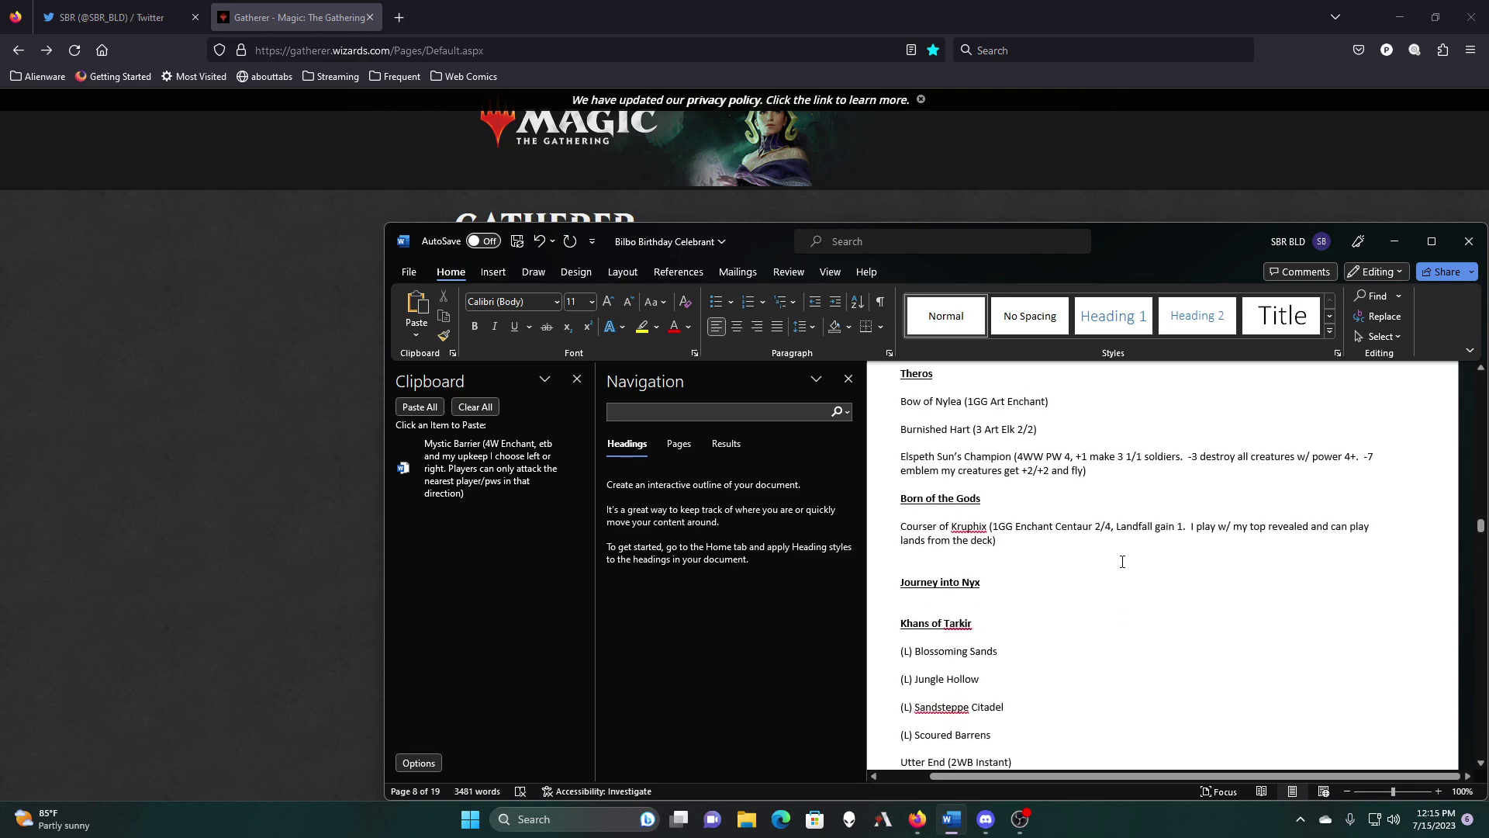
pyautogui.scroll(3, 1122, 560)
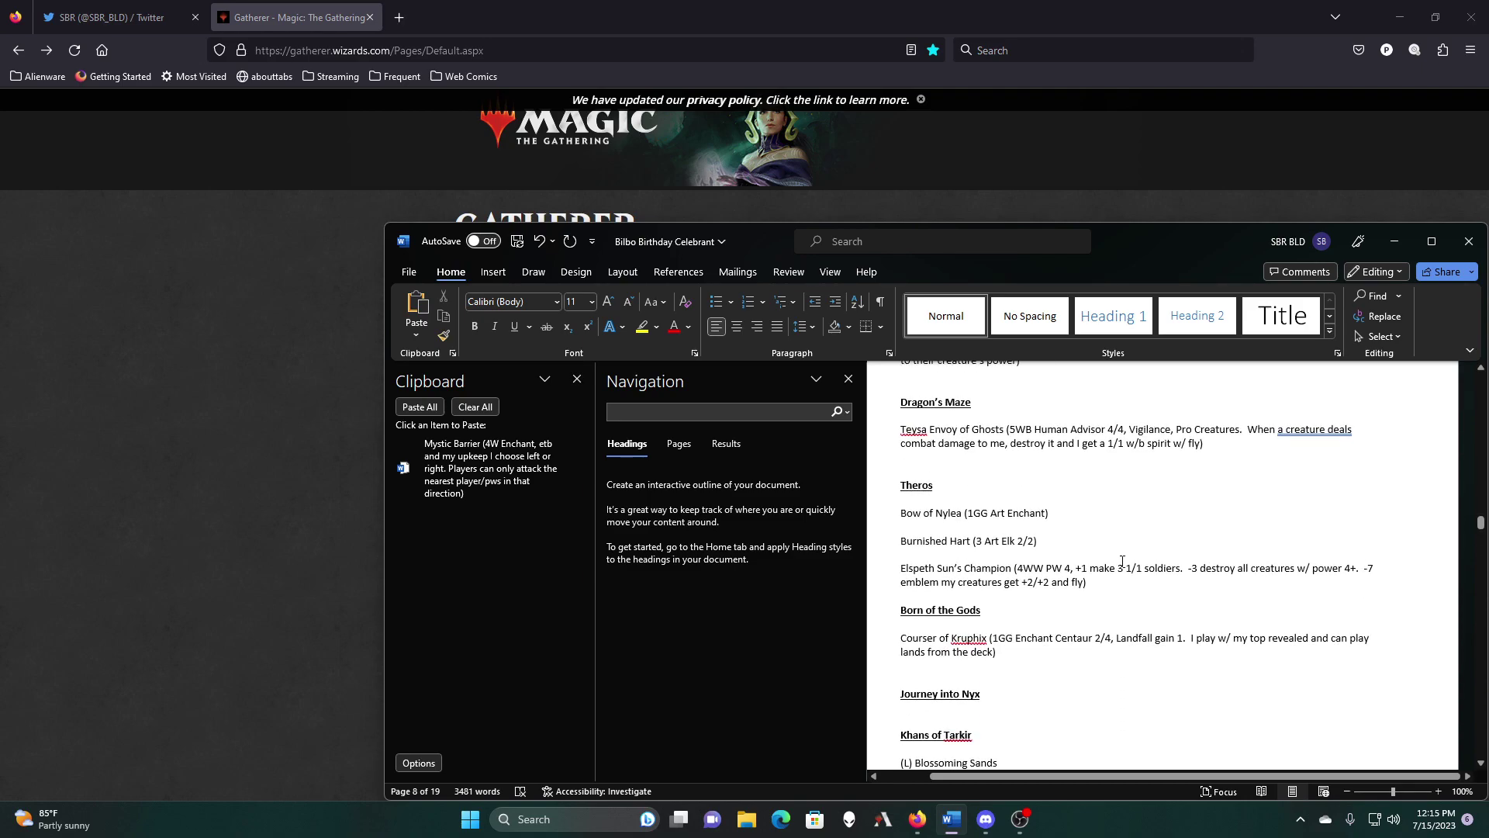
pyautogui.scroll(4, 1122, 561)
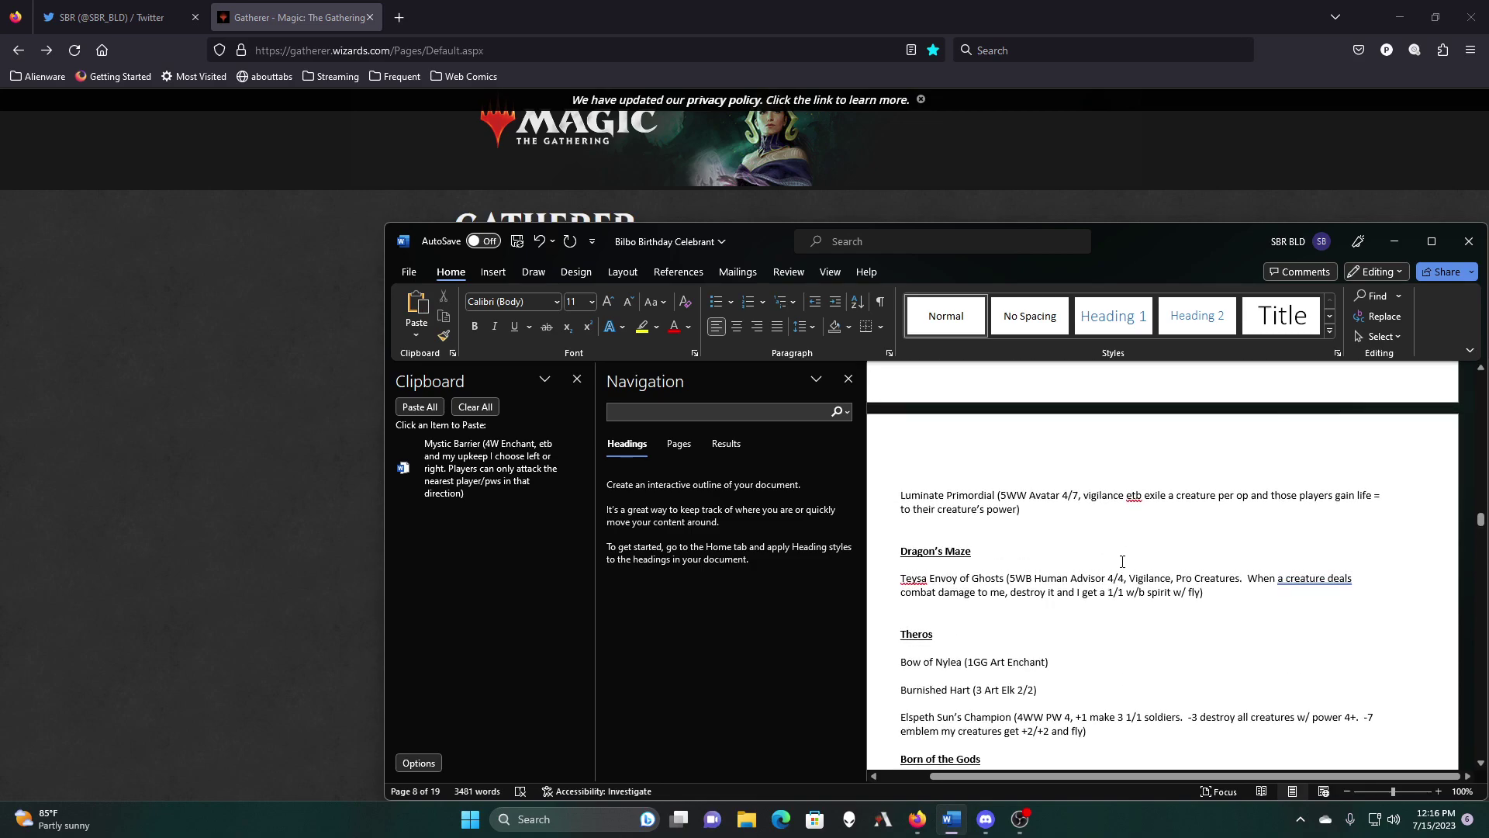
pyautogui.scroll(11, 1123, 560)
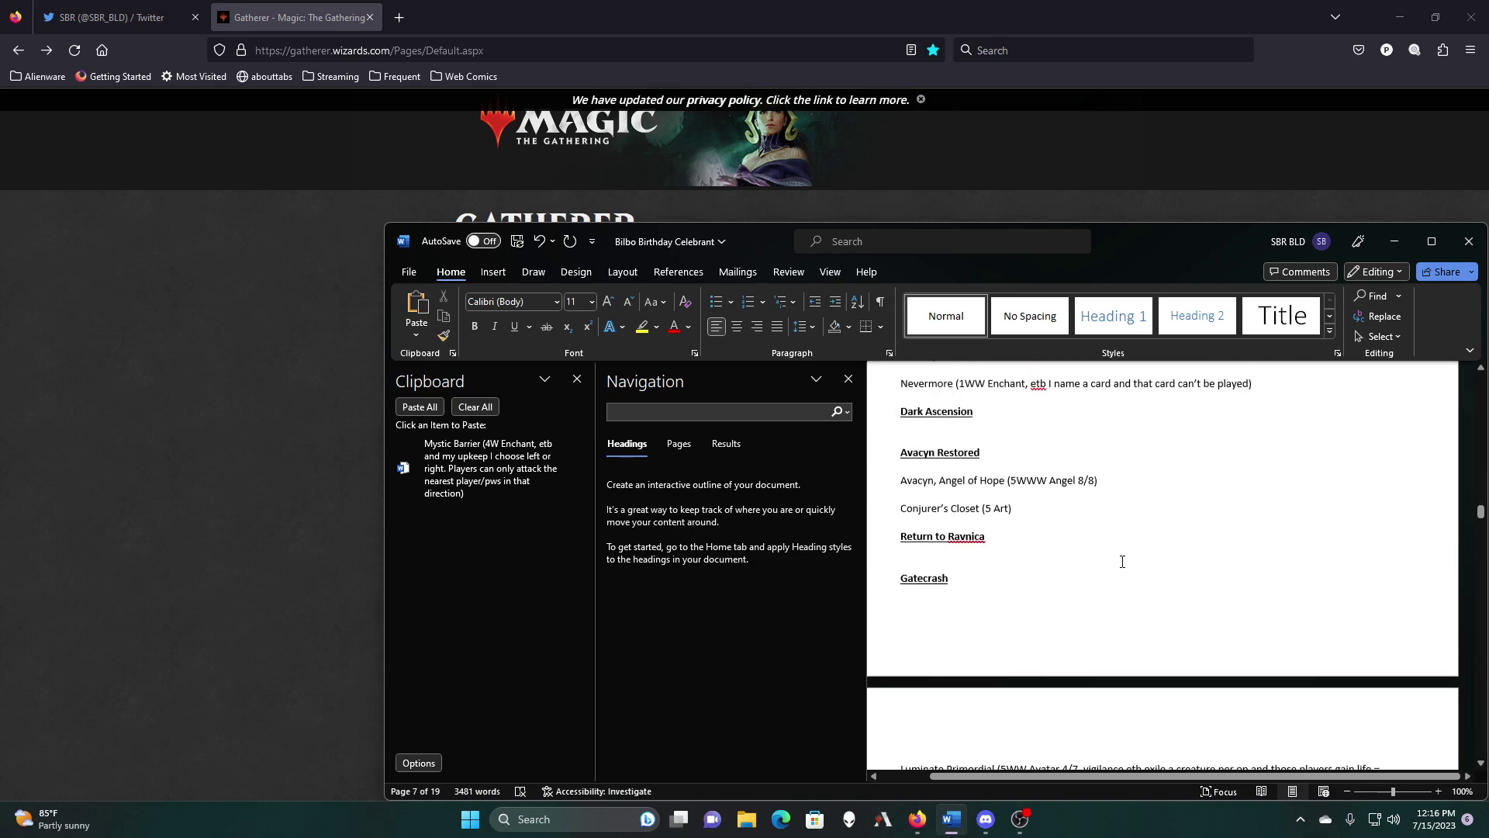
# Step: Examine the card entries from Innistrad back through New Phyrexia, Zendikar, Shards of Alara and Shadowmoor to Morningtide
pyautogui.scroll(5, 1122, 560)
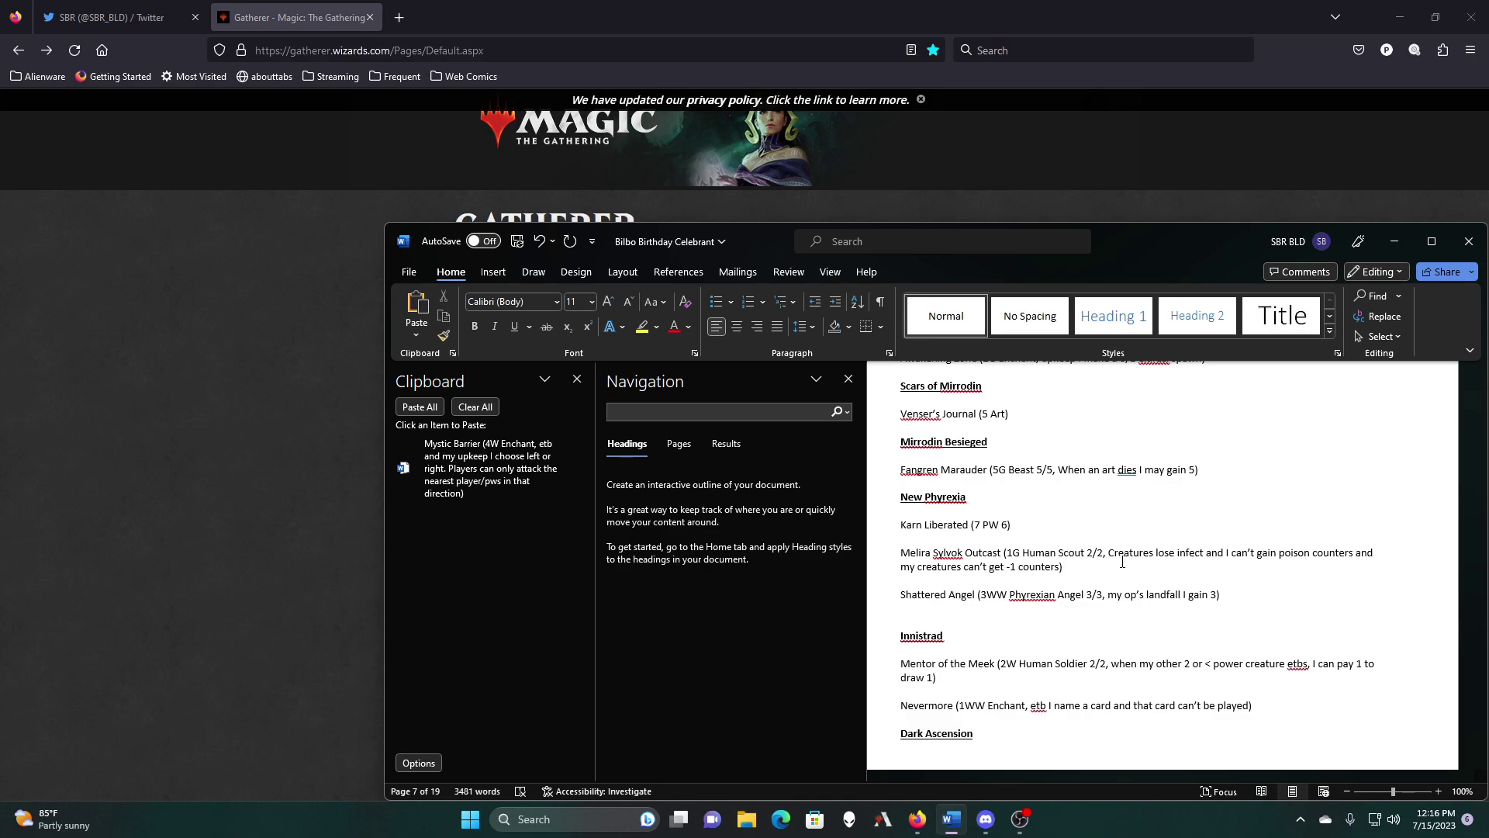
pyautogui.scroll(2, 1123, 561)
pyautogui.scroll(2, 1122, 561)
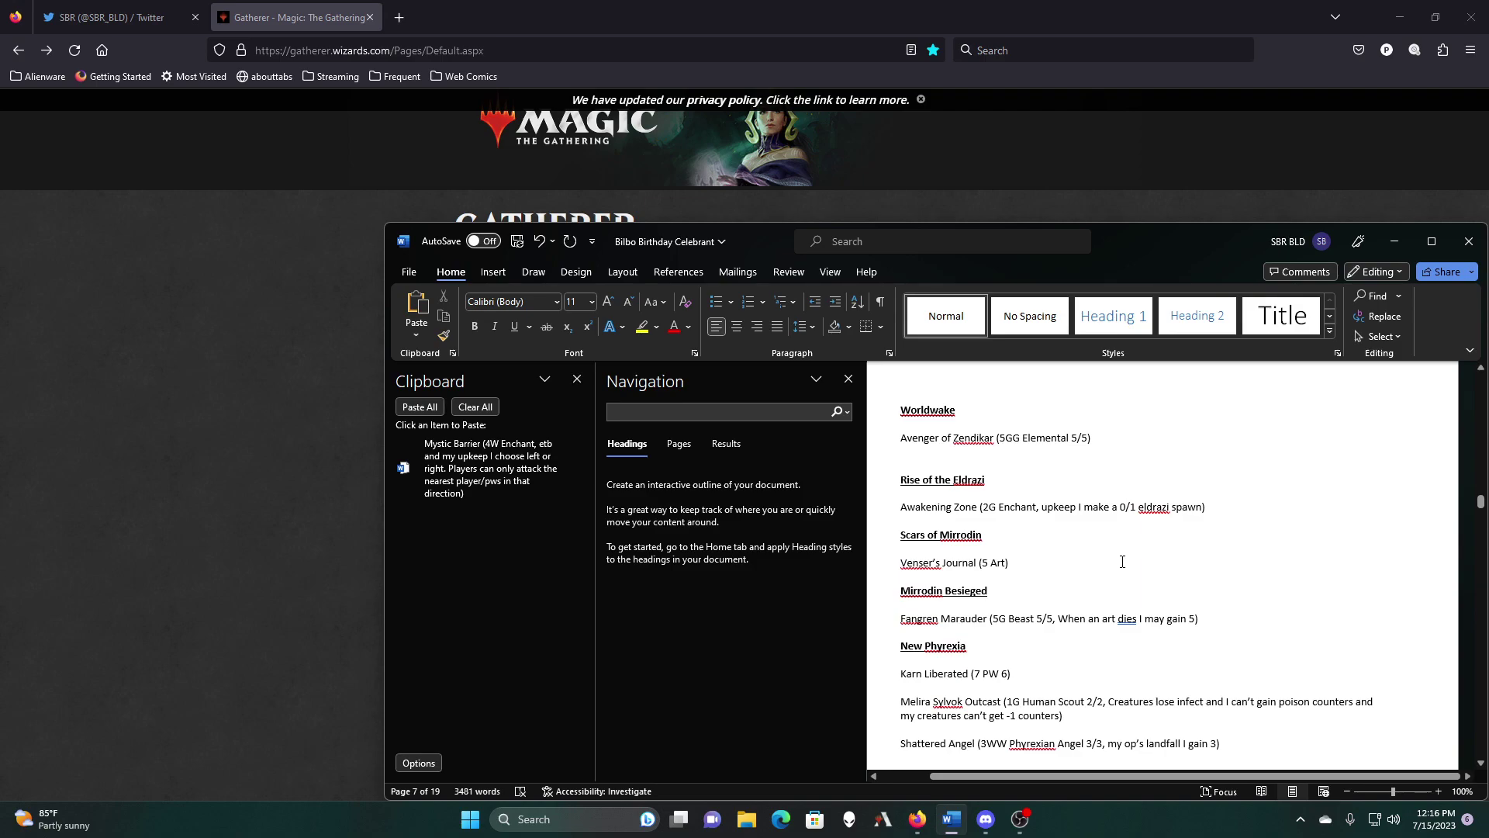
pyautogui.scroll(2, 1122, 561)
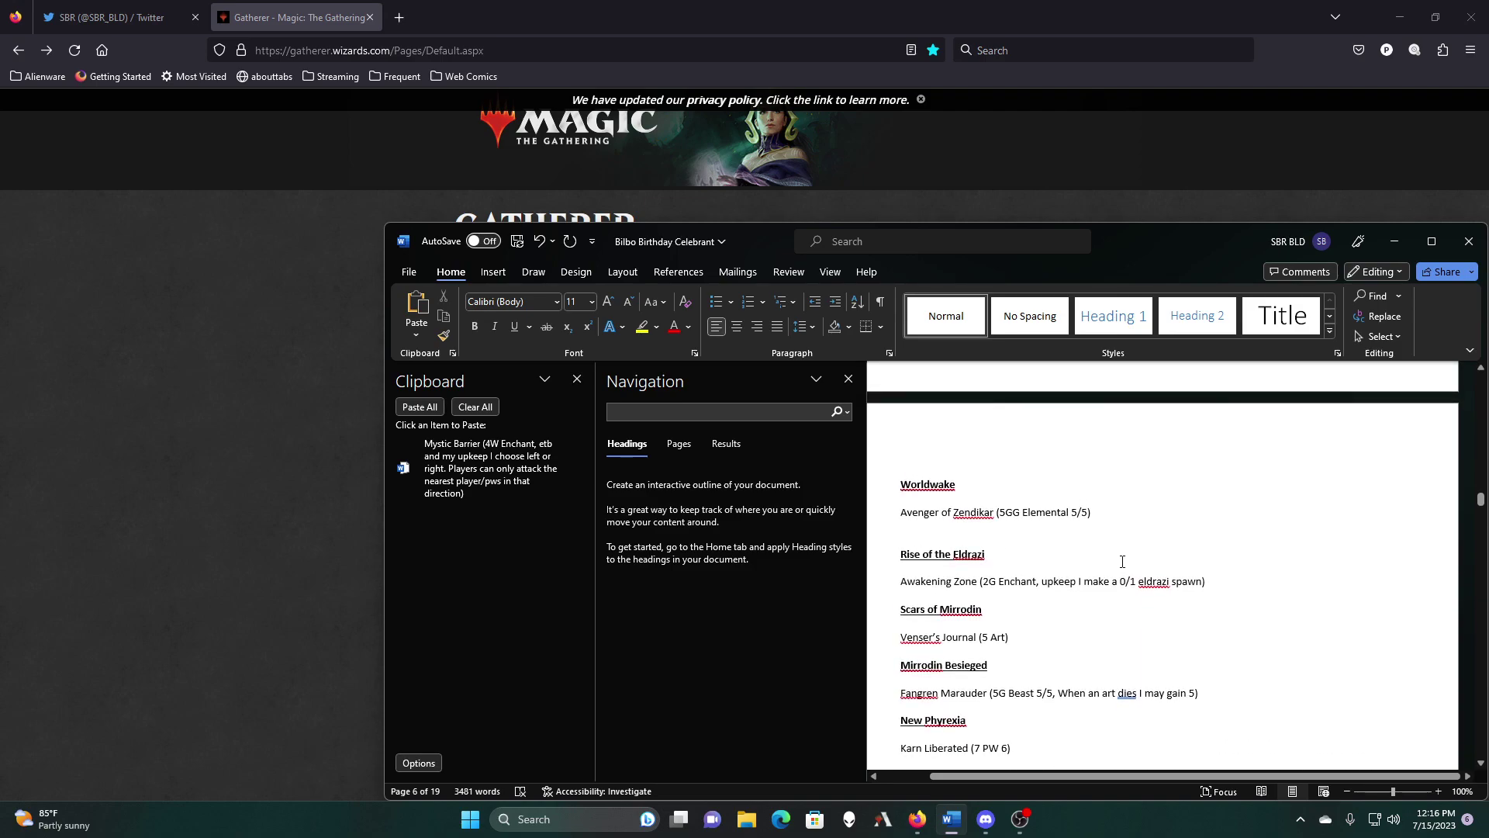
pyautogui.scroll(2, 1097, 673)
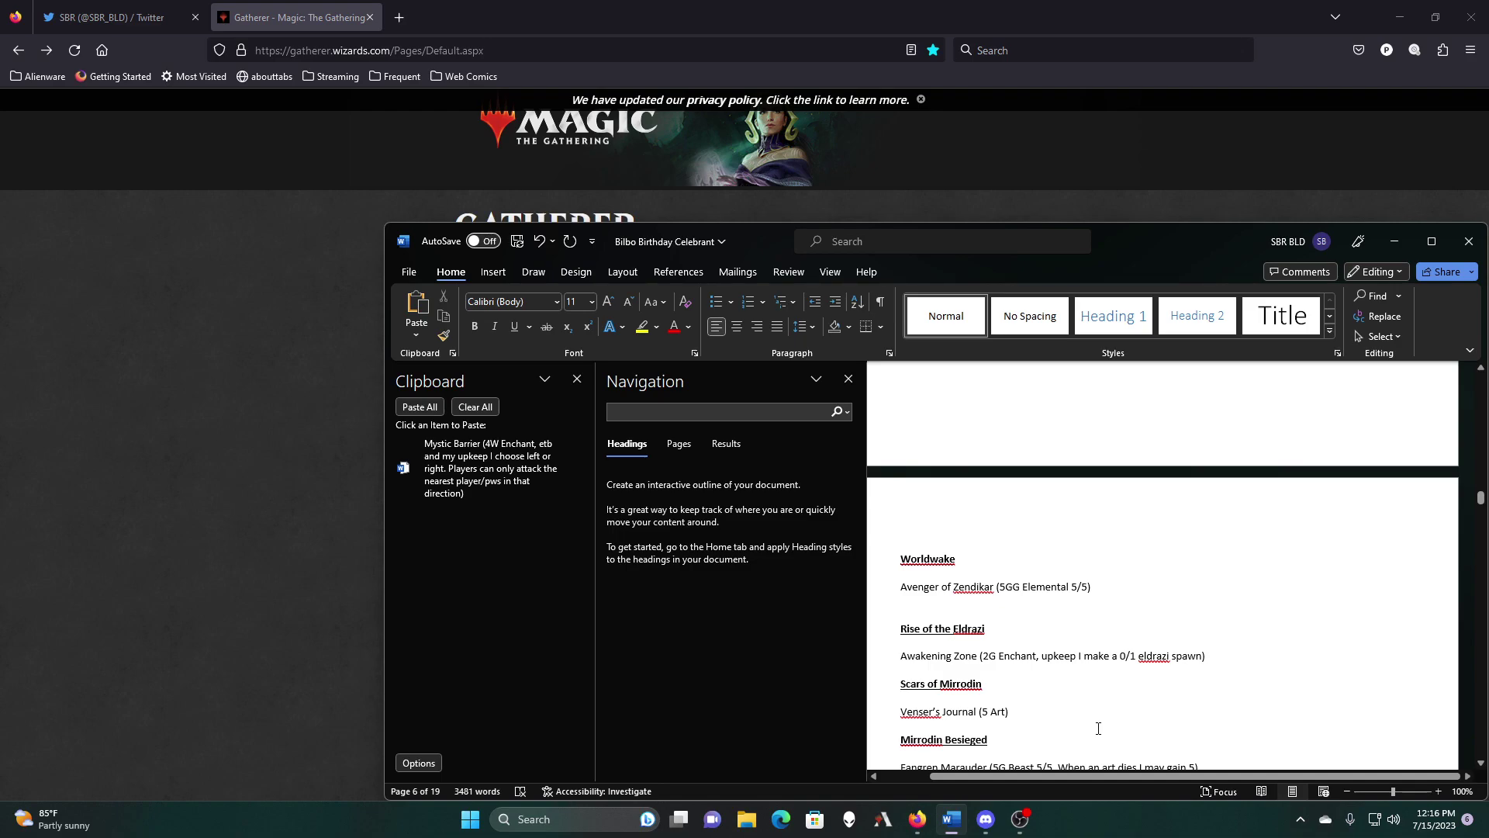
pyautogui.scroll(7, 1098, 728)
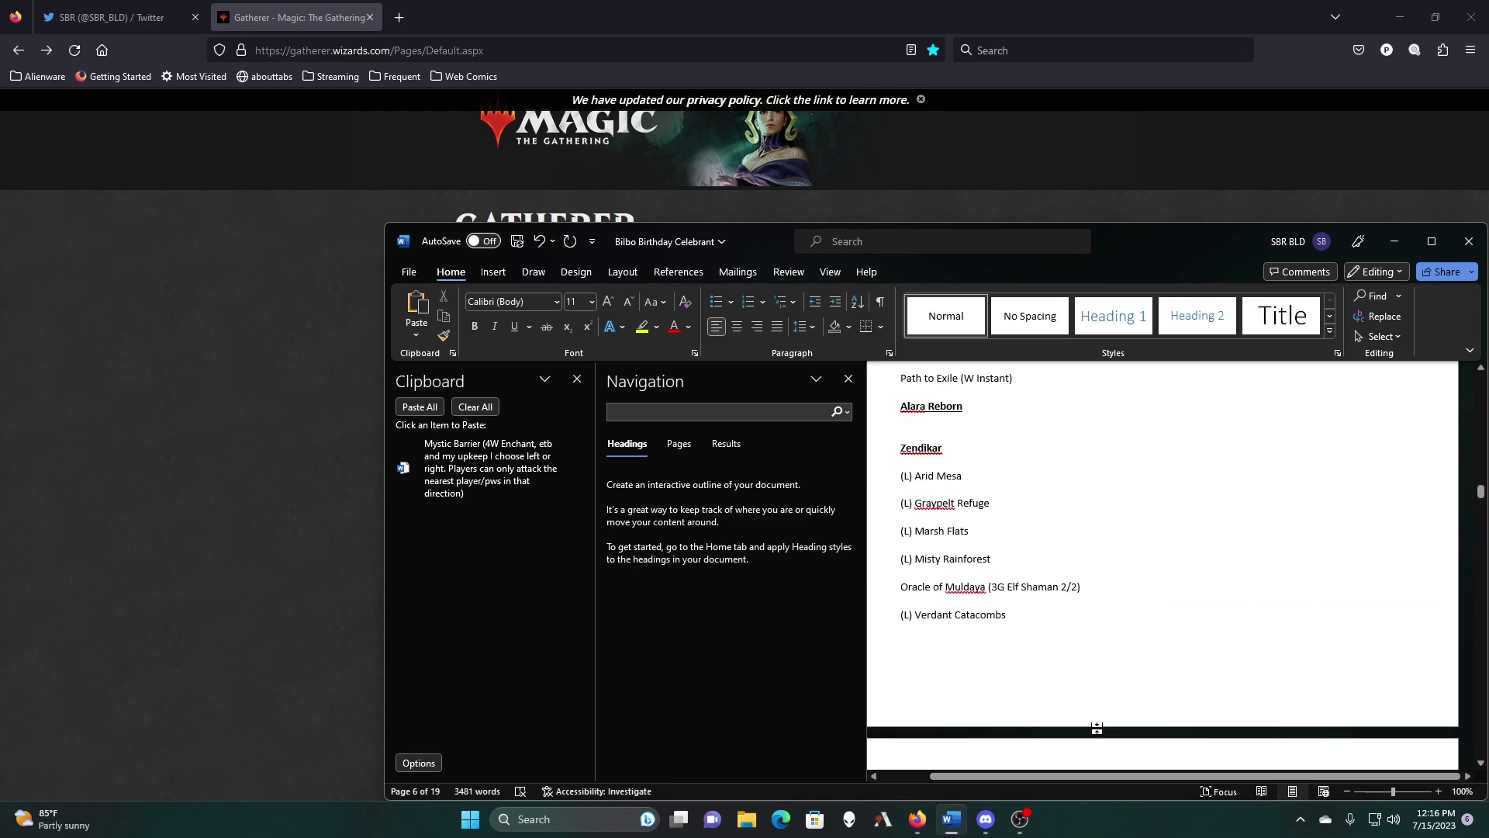
pyautogui.scroll(2, 1097, 728)
pyautogui.scroll(5, 1098, 728)
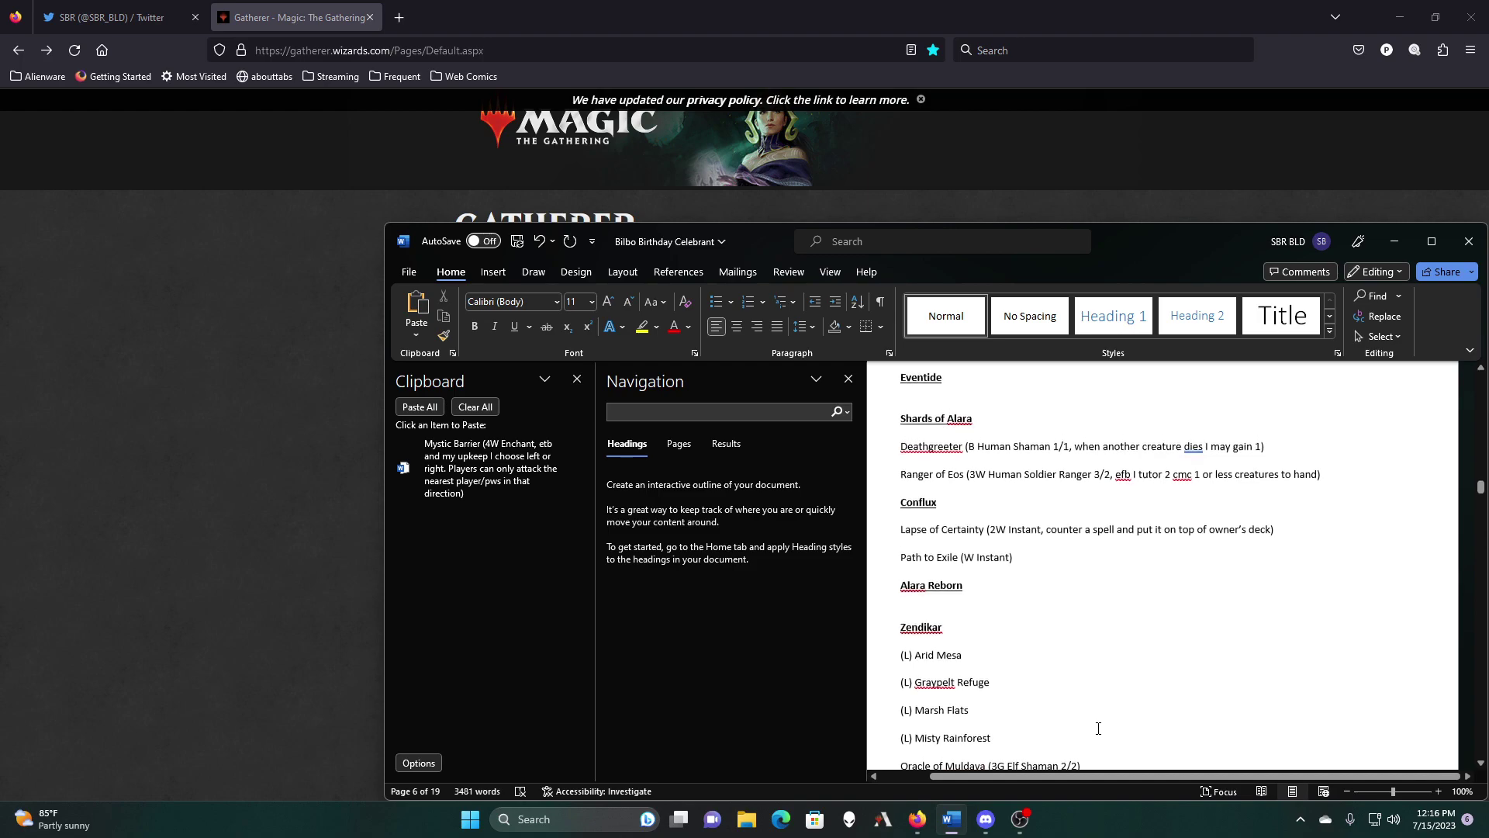
pyautogui.scroll(1, 1098, 728)
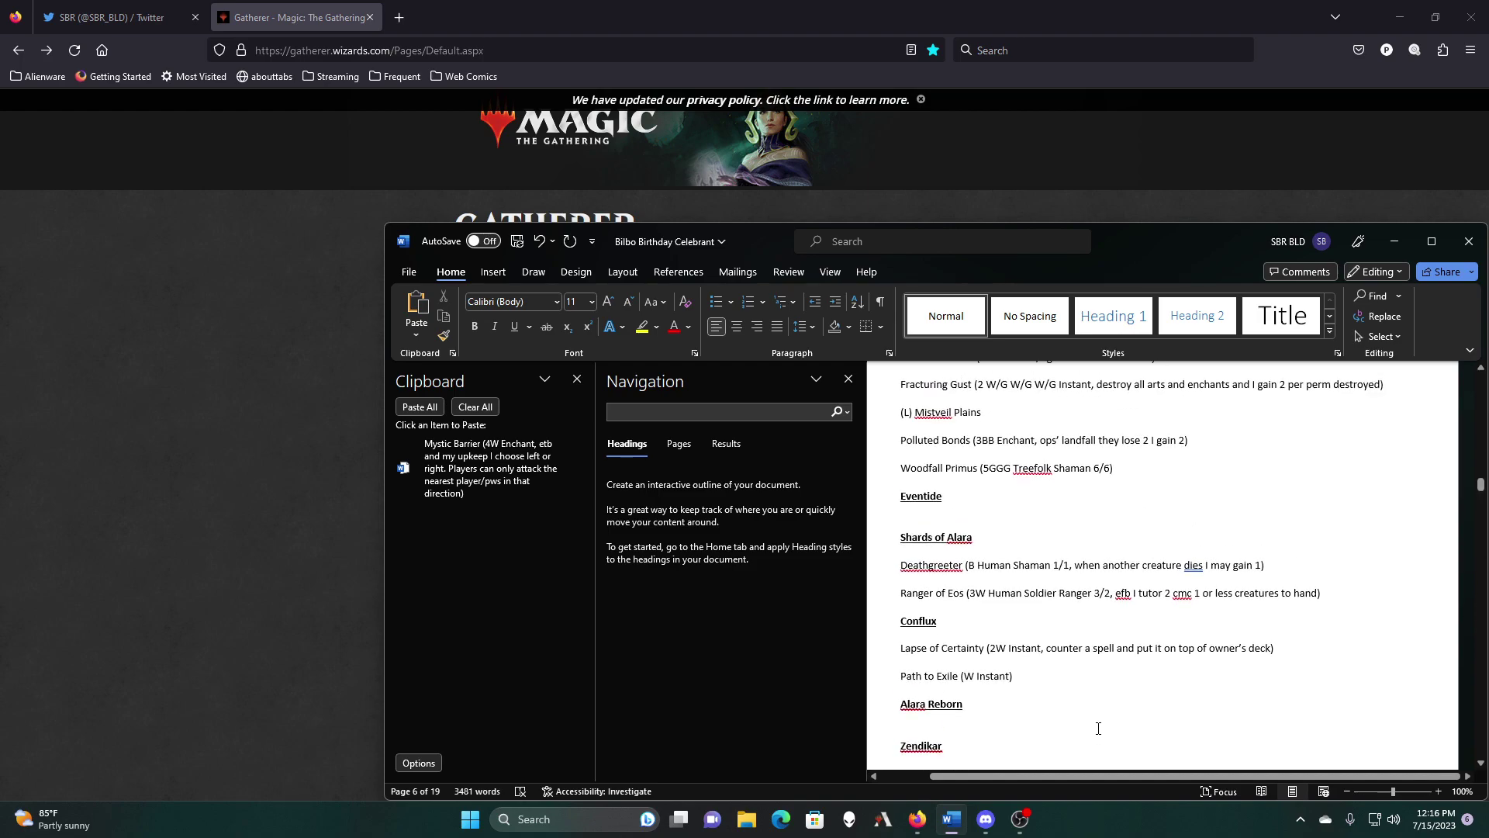
pyautogui.scroll(4, 1098, 729)
pyautogui.scroll(-2, 1098, 728)
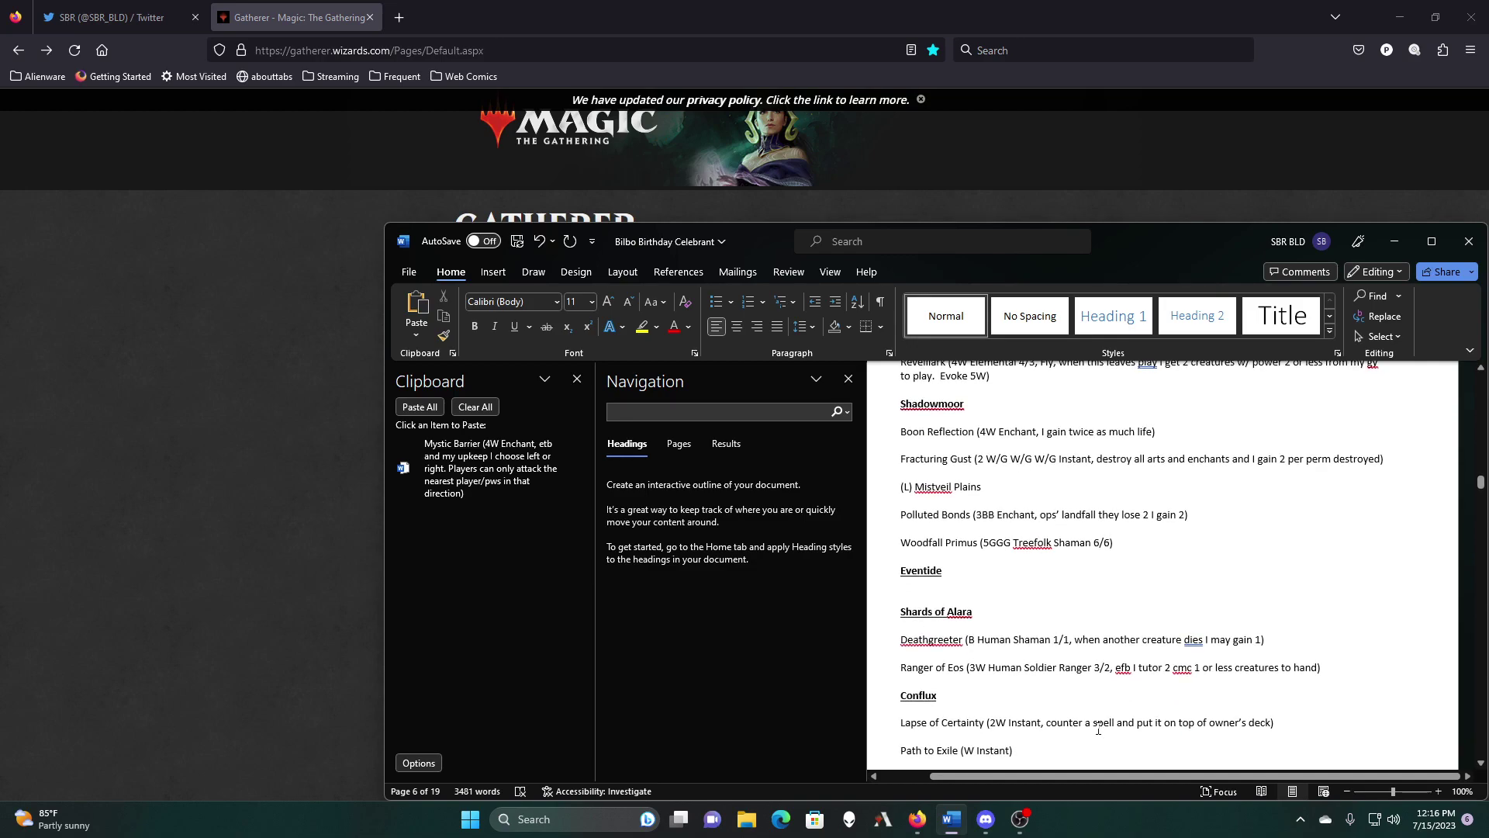
pyautogui.scroll(6, 1098, 728)
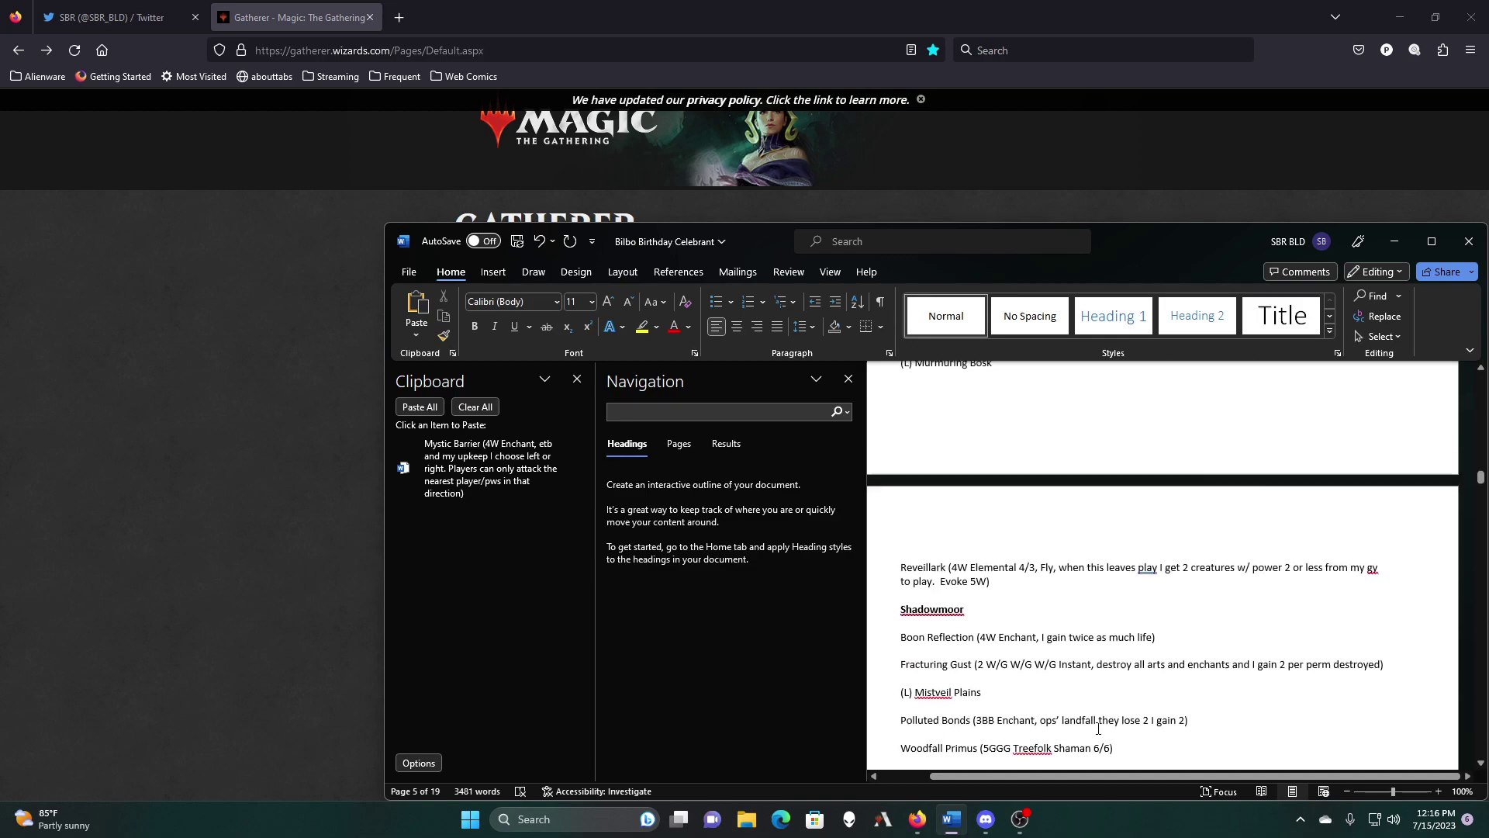
pyautogui.scroll(8, 1098, 728)
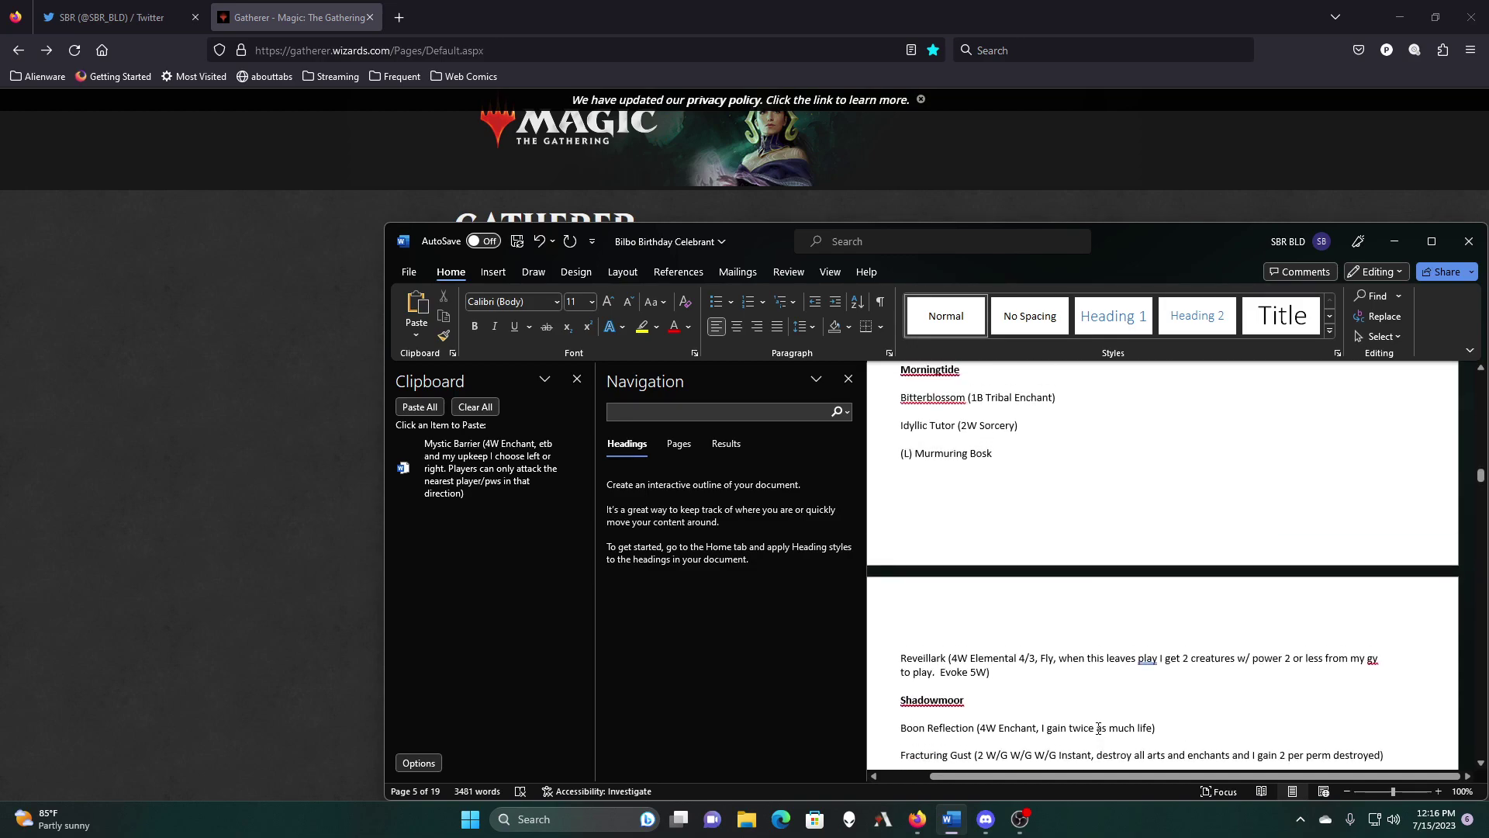
# Step: Examine the card entries from Morningtide back through Lorwyn, Planar Chaos and Time Spiral to Ravnica
pyautogui.scroll(2, 1098, 728)
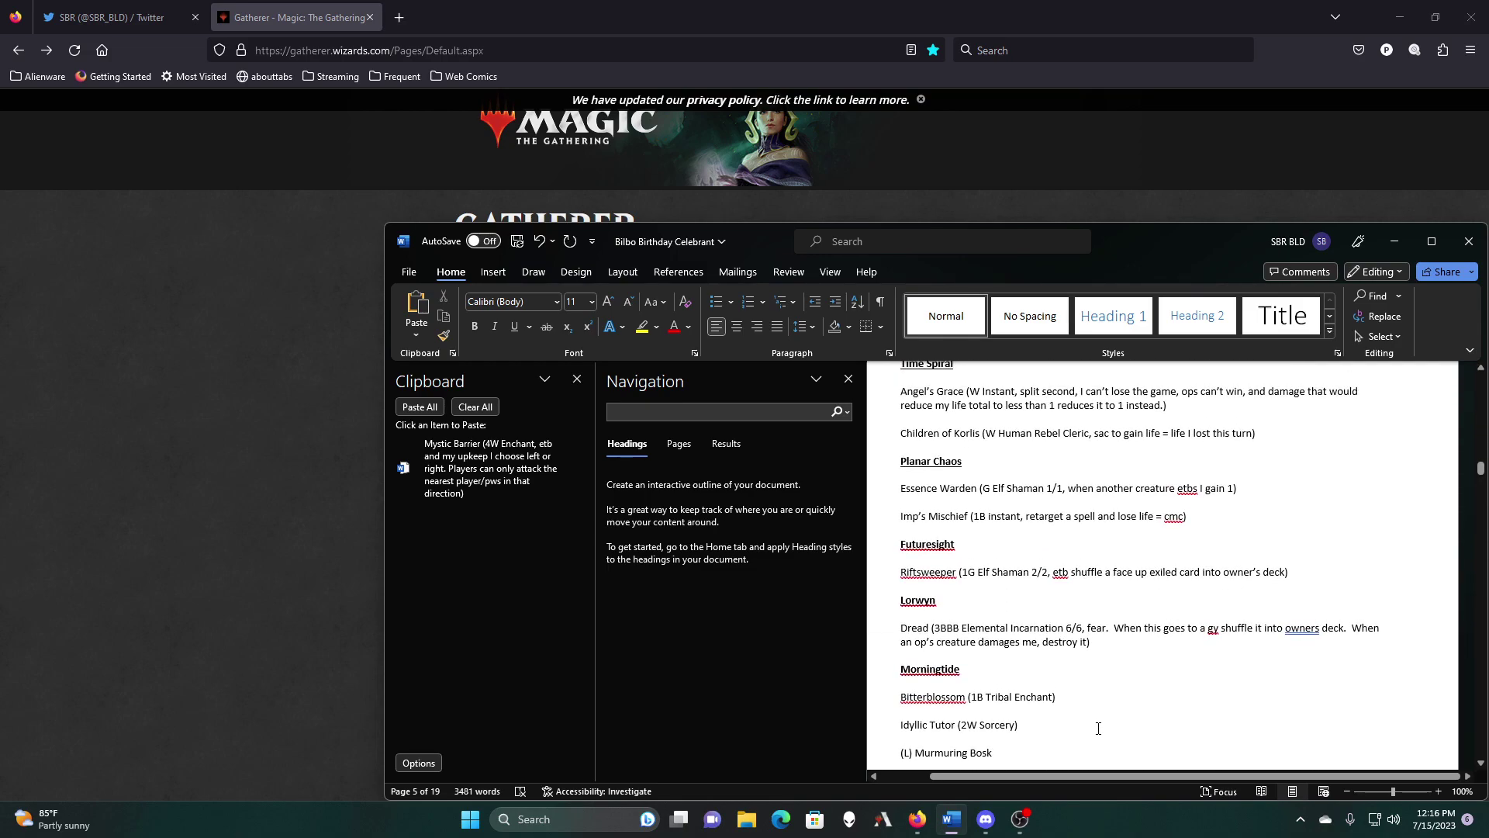
pyautogui.scroll(1, 1098, 729)
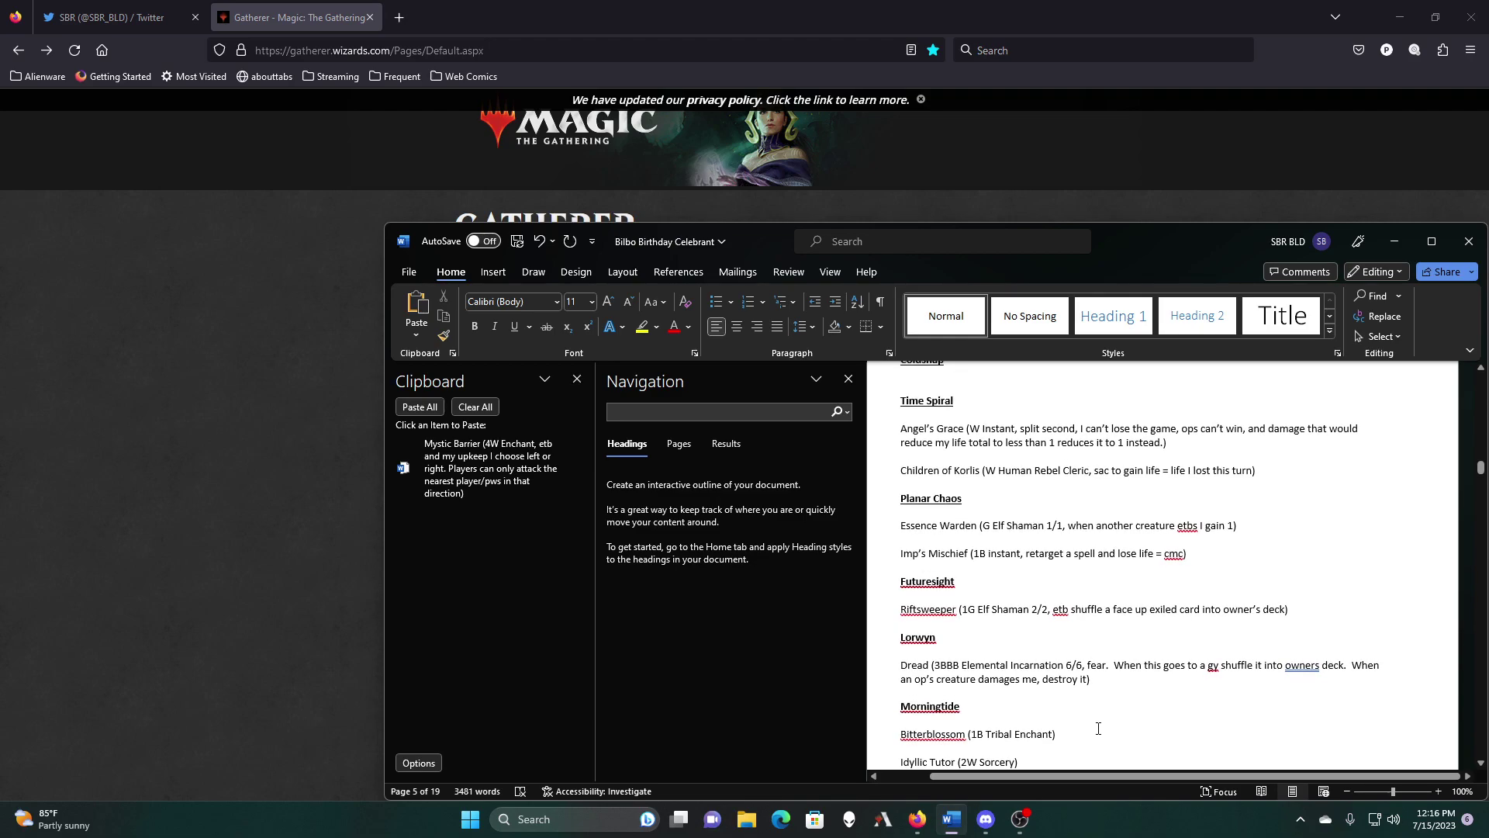
pyautogui.scroll(-3, 1098, 728)
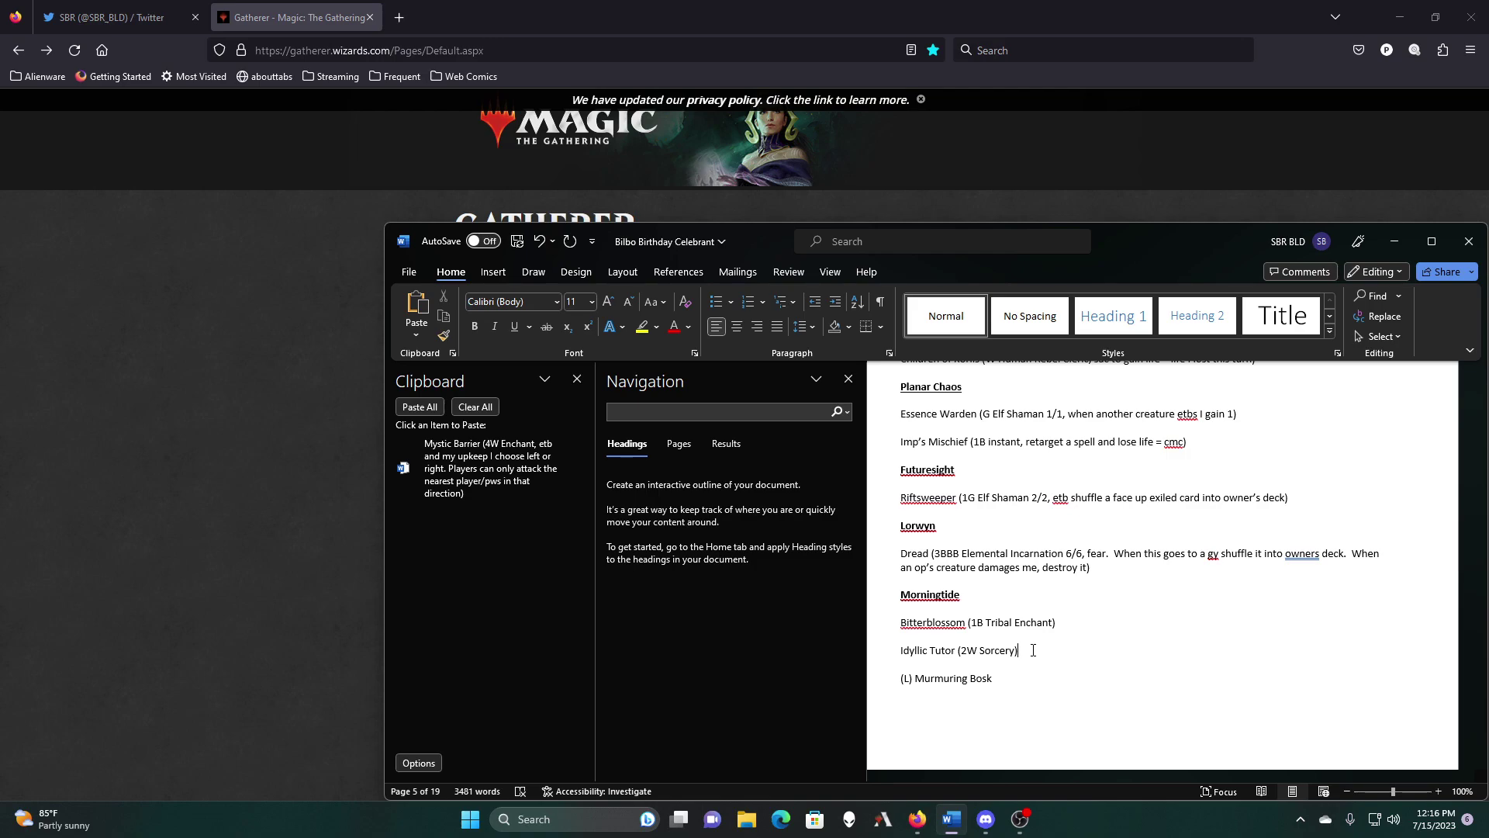
pyautogui.scroll(2, 1033, 650)
pyautogui.scroll(8, 1033, 650)
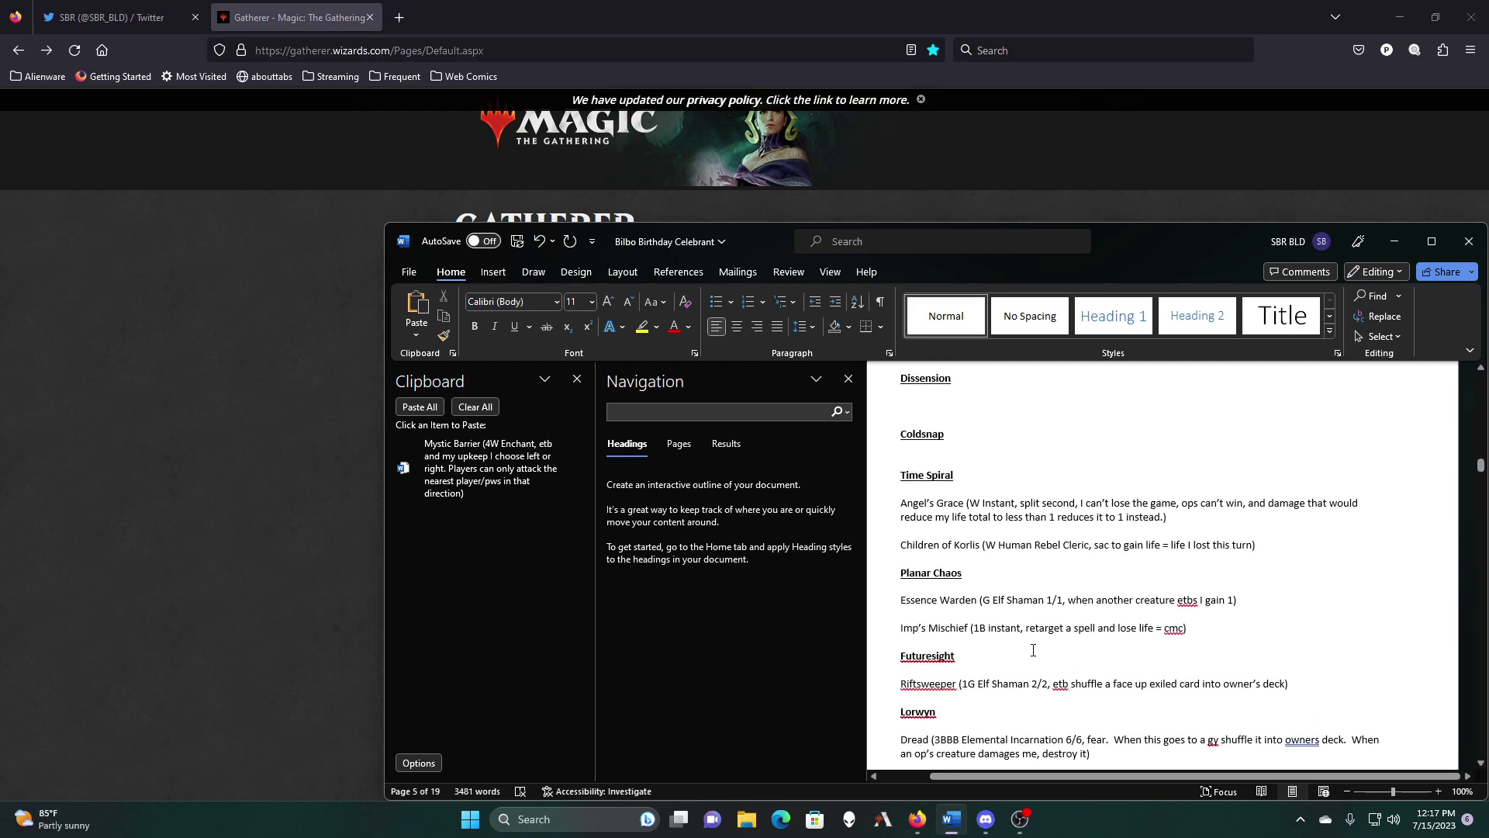
pyautogui.scroll(13, 1033, 650)
pyautogui.scroll(3, 1033, 650)
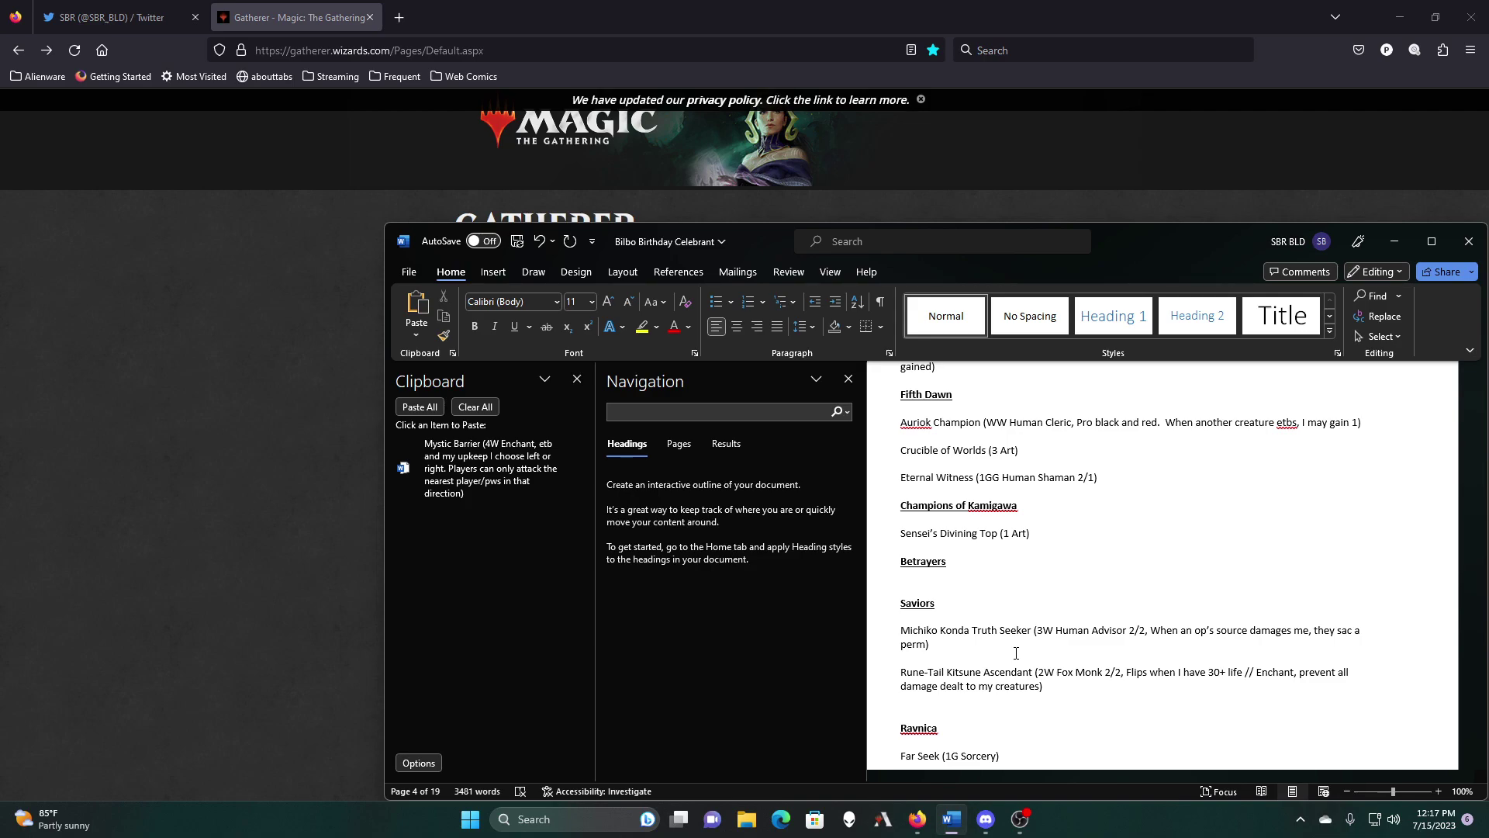
# Step: Examine the card entries from Saviors back through Champions of Kamigawa, Fifth Dawn and Mirrodin to Onslaught
pyautogui.scroll(1, 1016, 653)
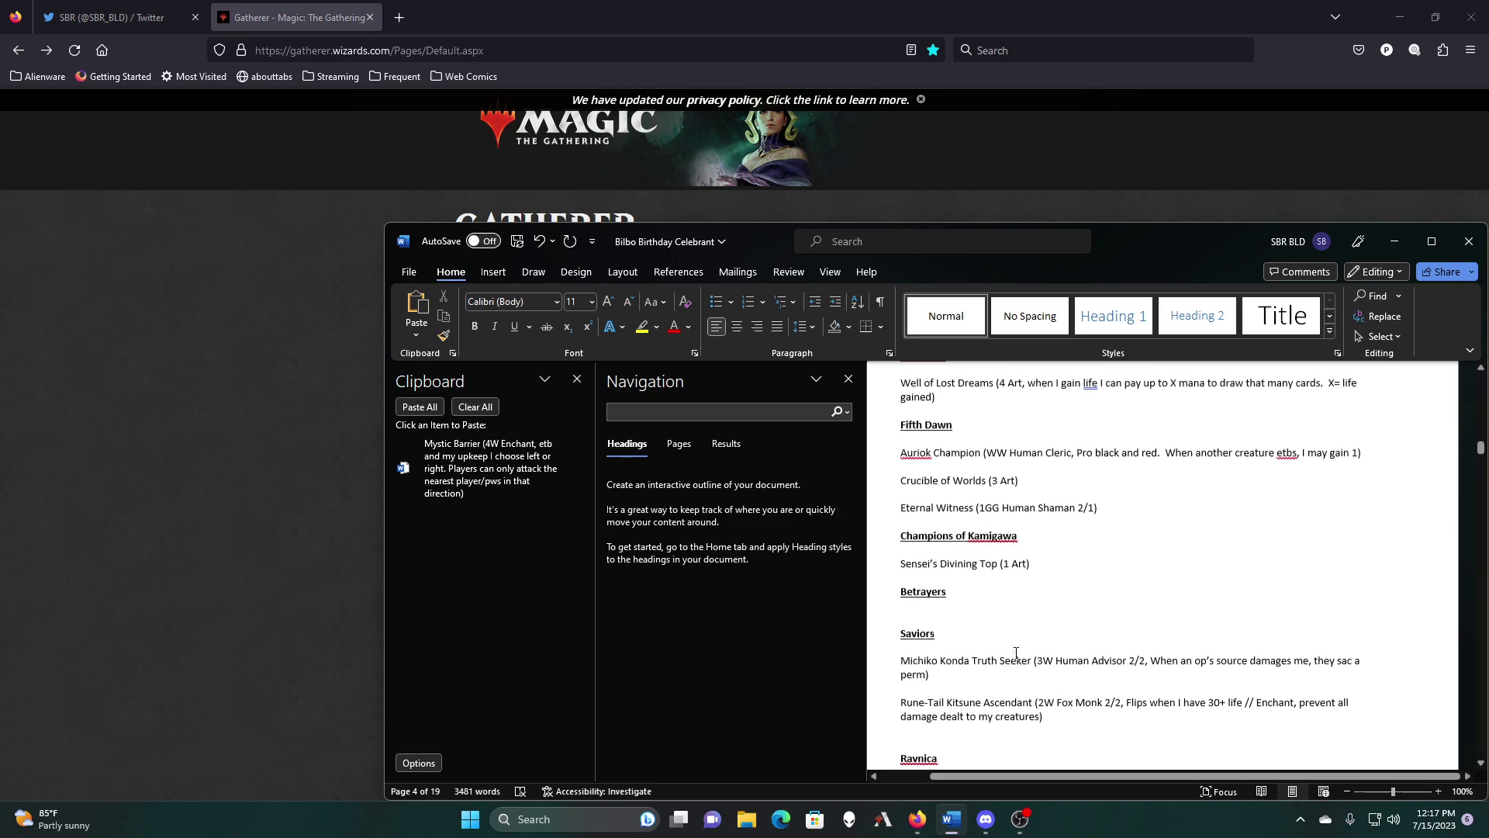
pyautogui.scroll(2, 1016, 653)
pyautogui.scroll(-3, 1015, 653)
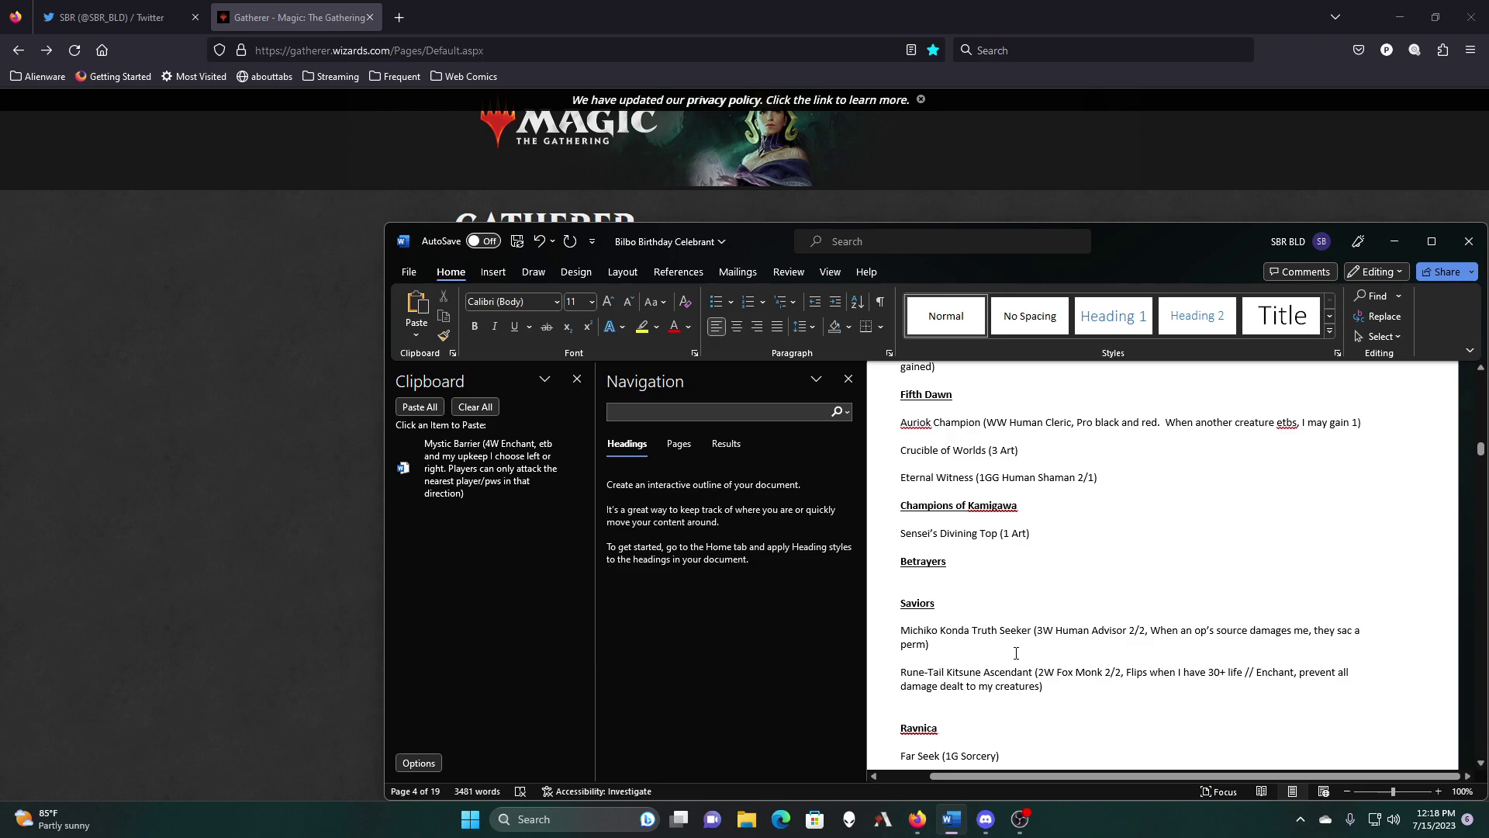
pyautogui.scroll(4, 1016, 653)
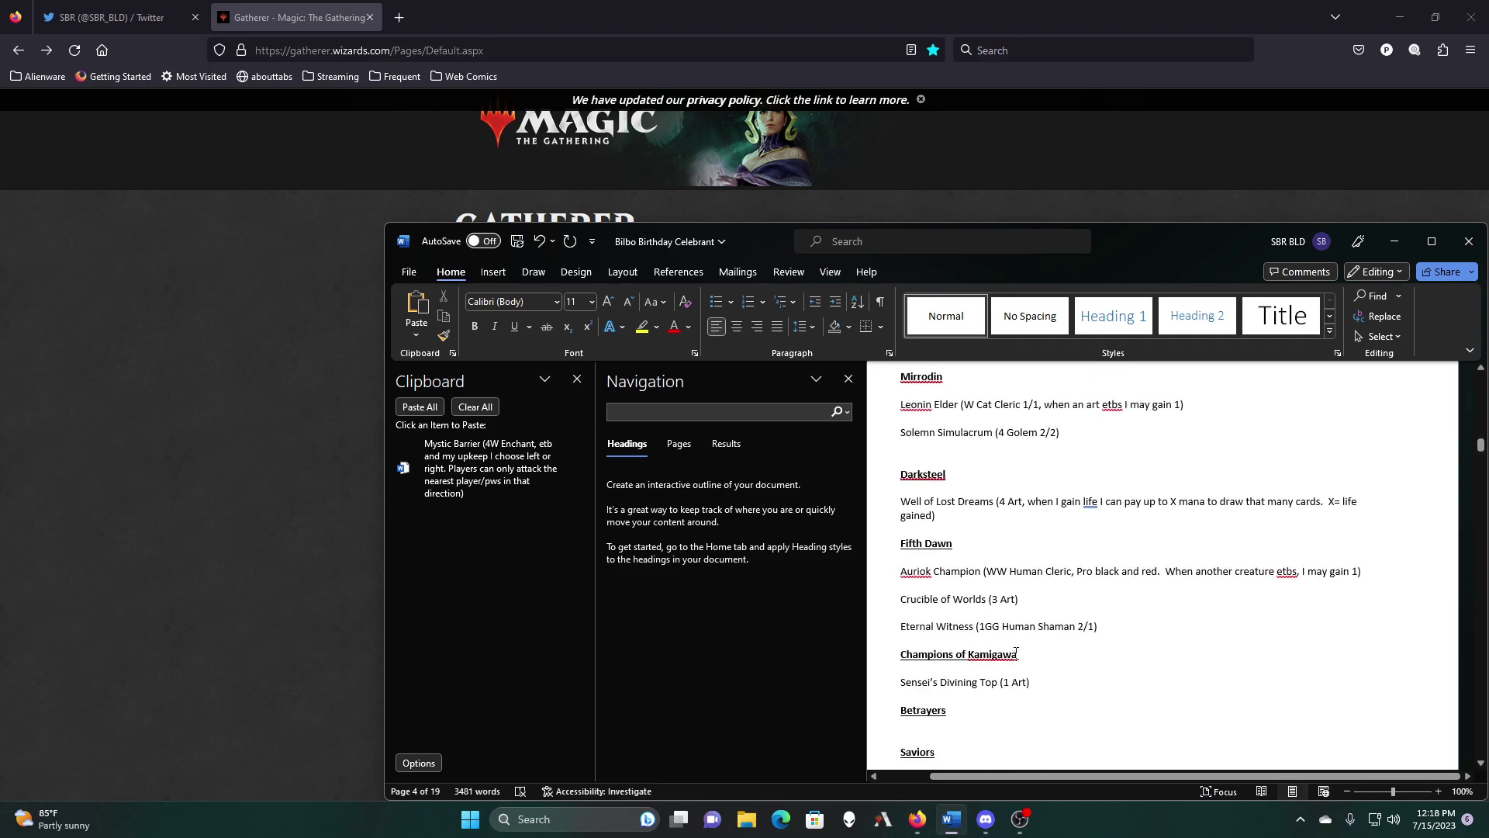
pyautogui.scroll(2, 1016, 653)
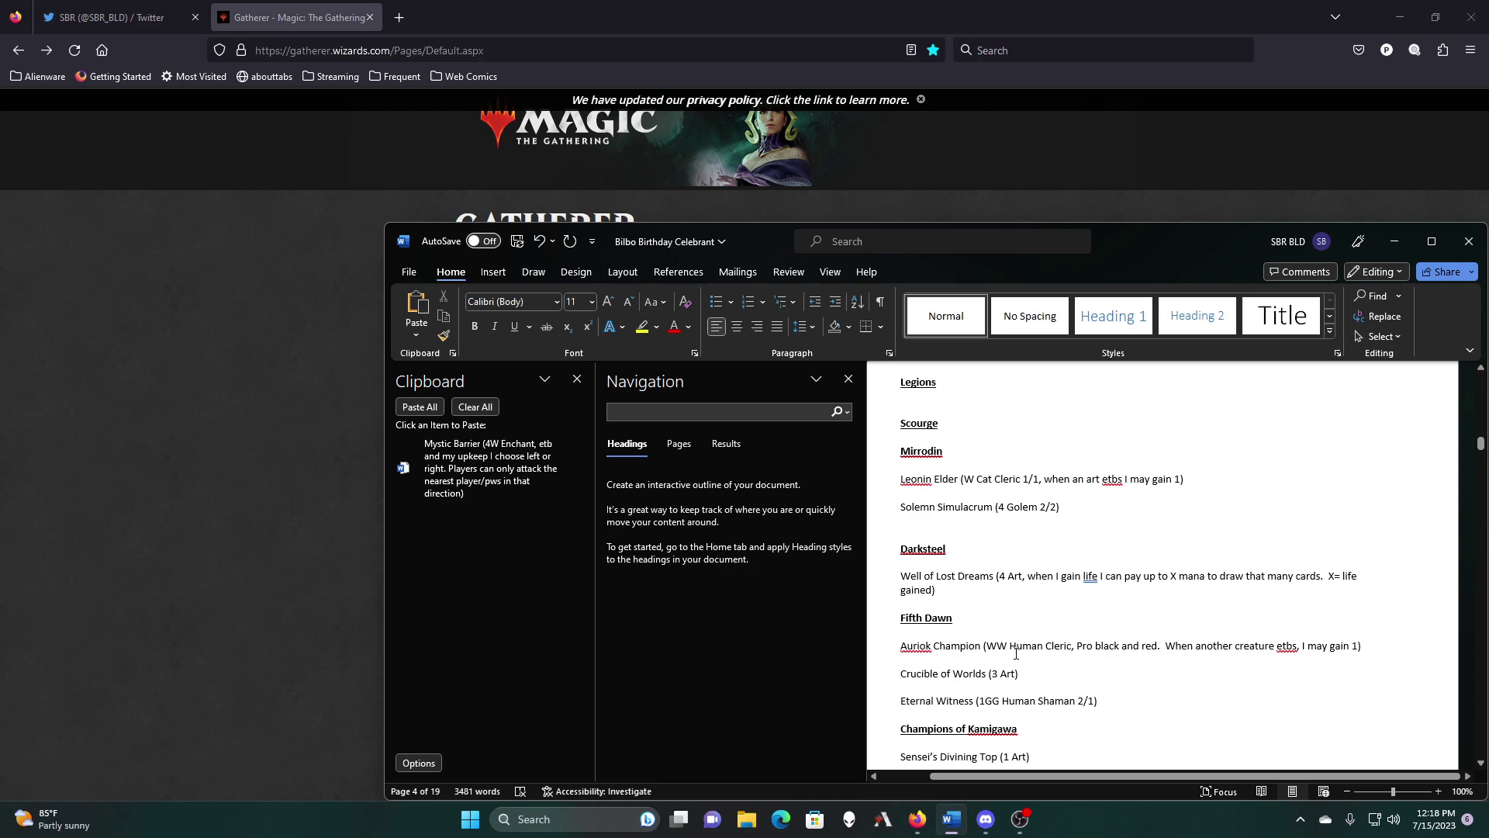
pyautogui.scroll(3, 1016, 653)
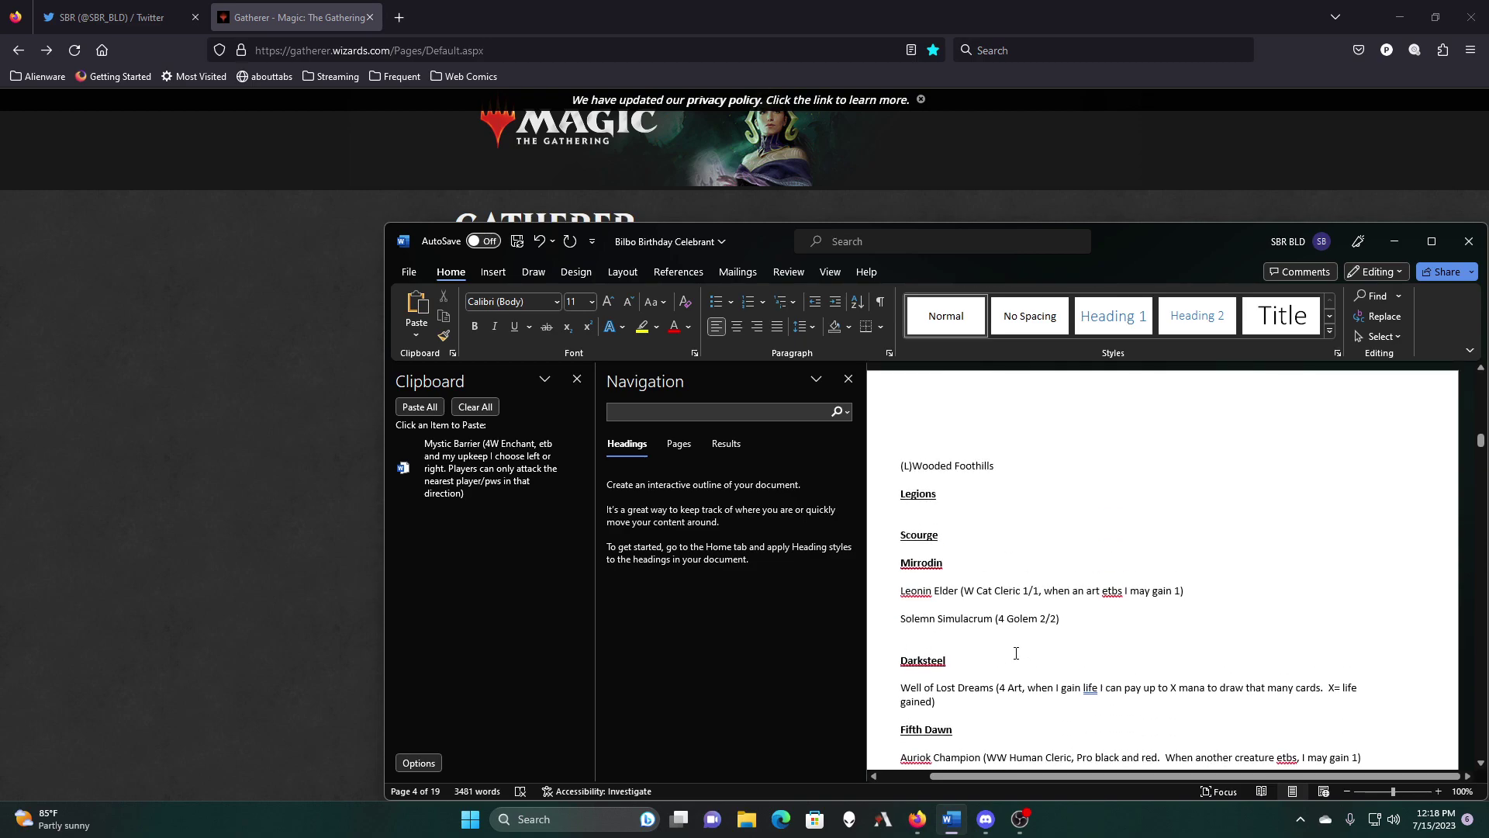
pyautogui.scroll(3, 1016, 653)
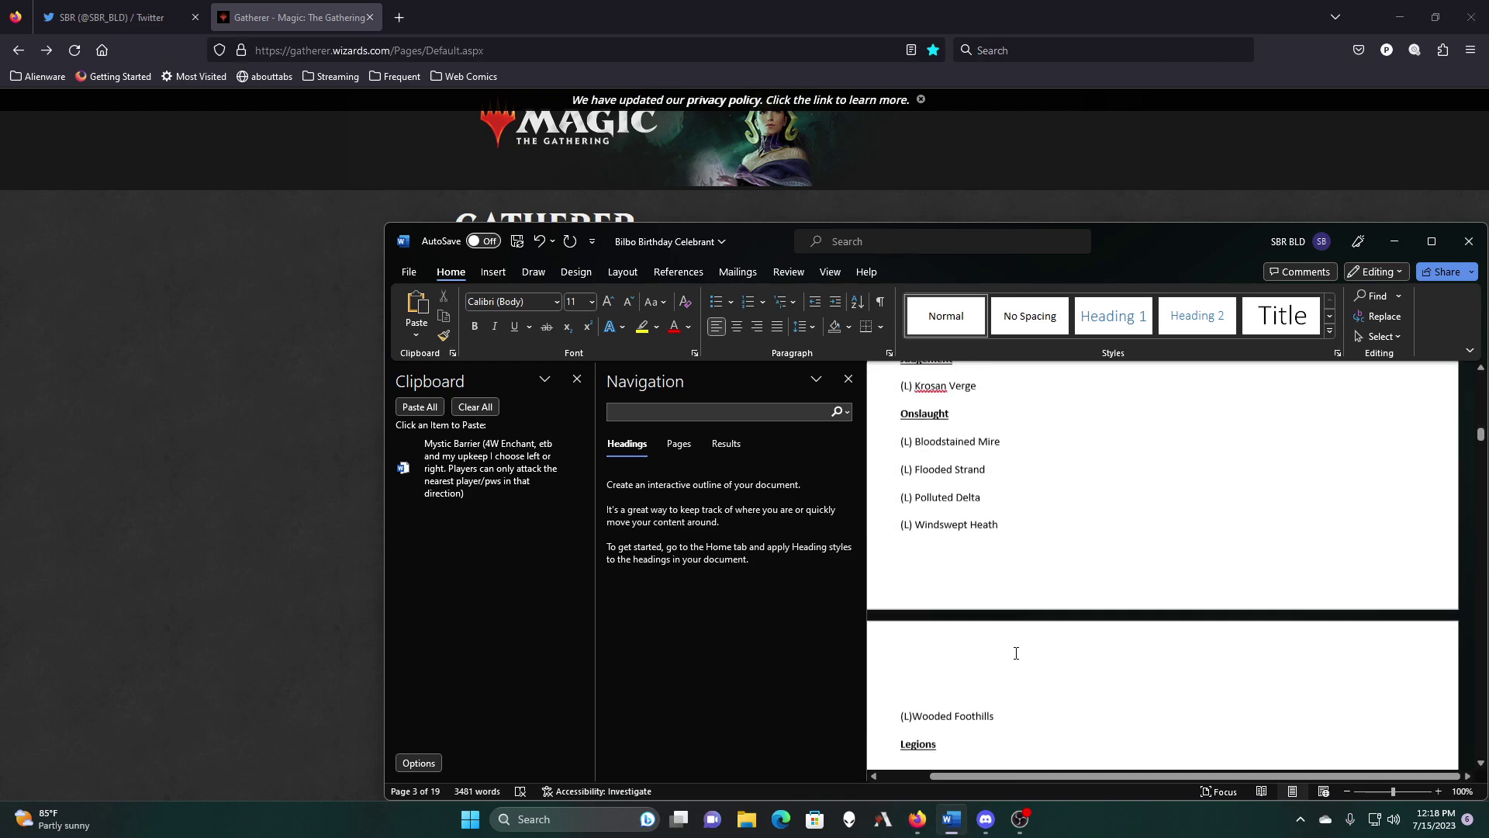
# Step: Examine the card entries from Judgement back through Invasion, Nemesis, Urza's Legacy and Exodus to Mirage
pyautogui.scroll(8, 1016, 653)
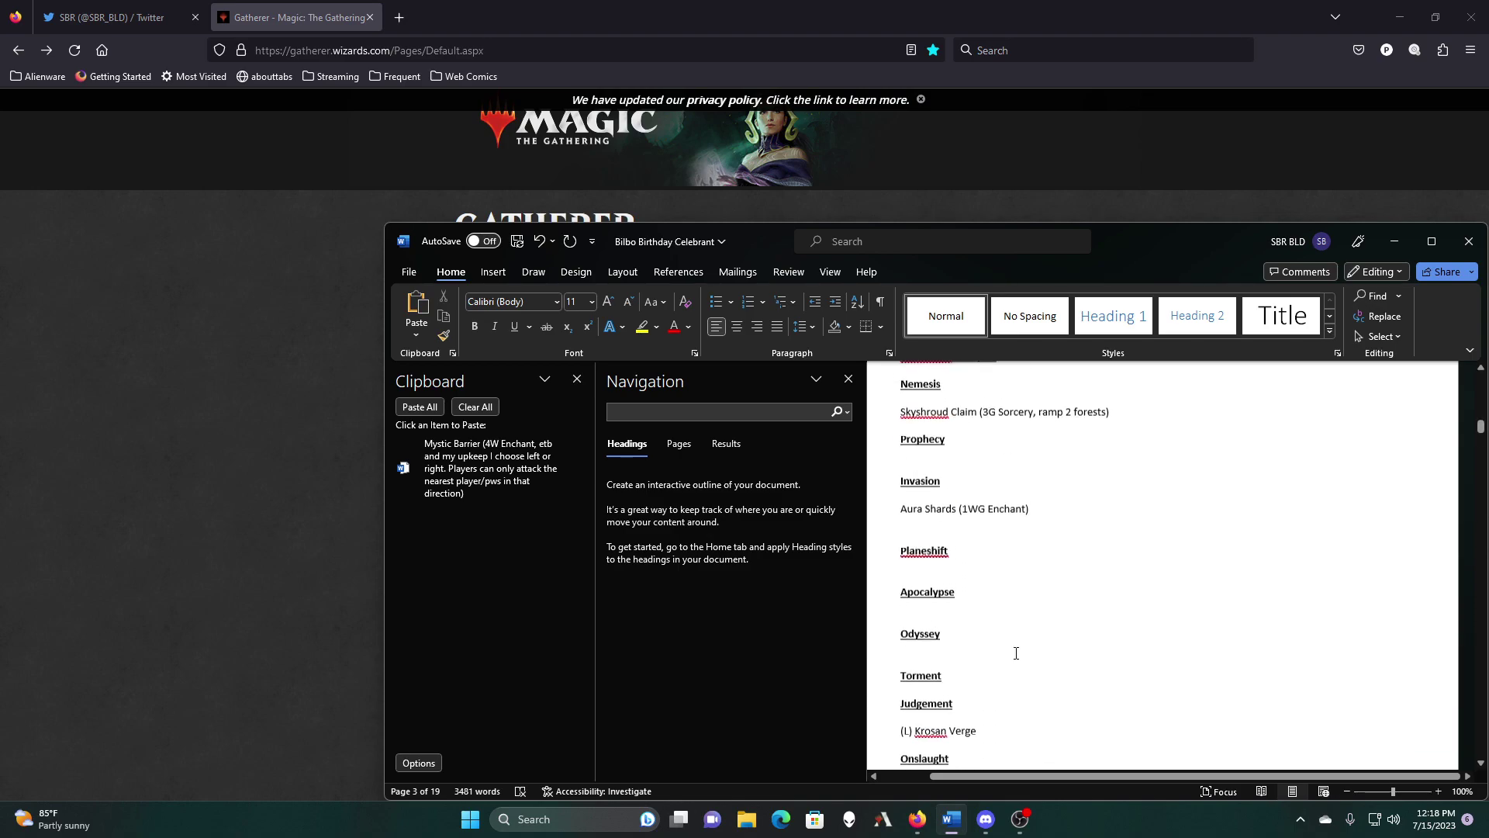
pyautogui.scroll(6, 1016, 653)
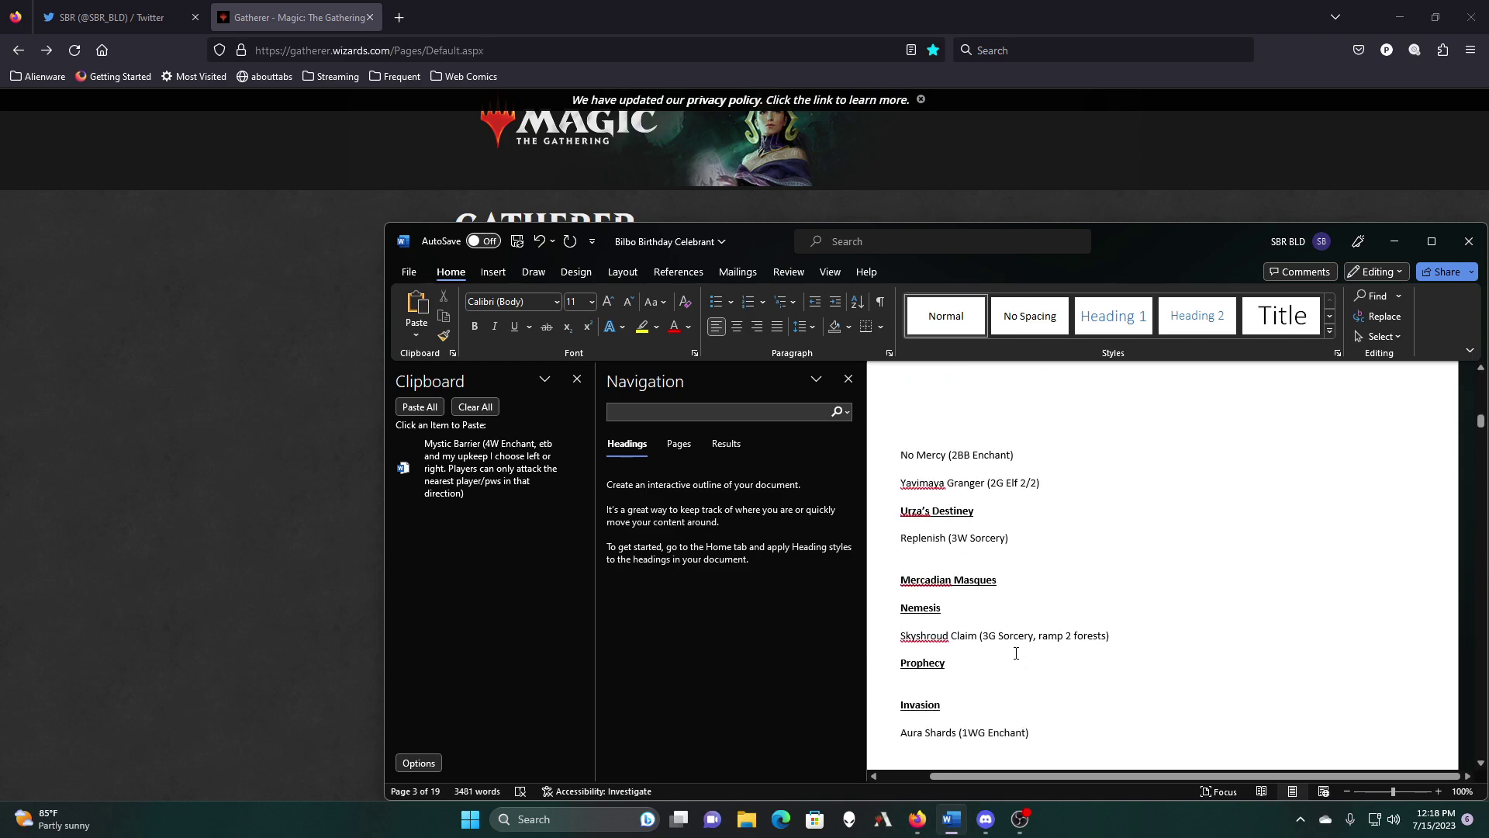
pyautogui.scroll(5, 1016, 653)
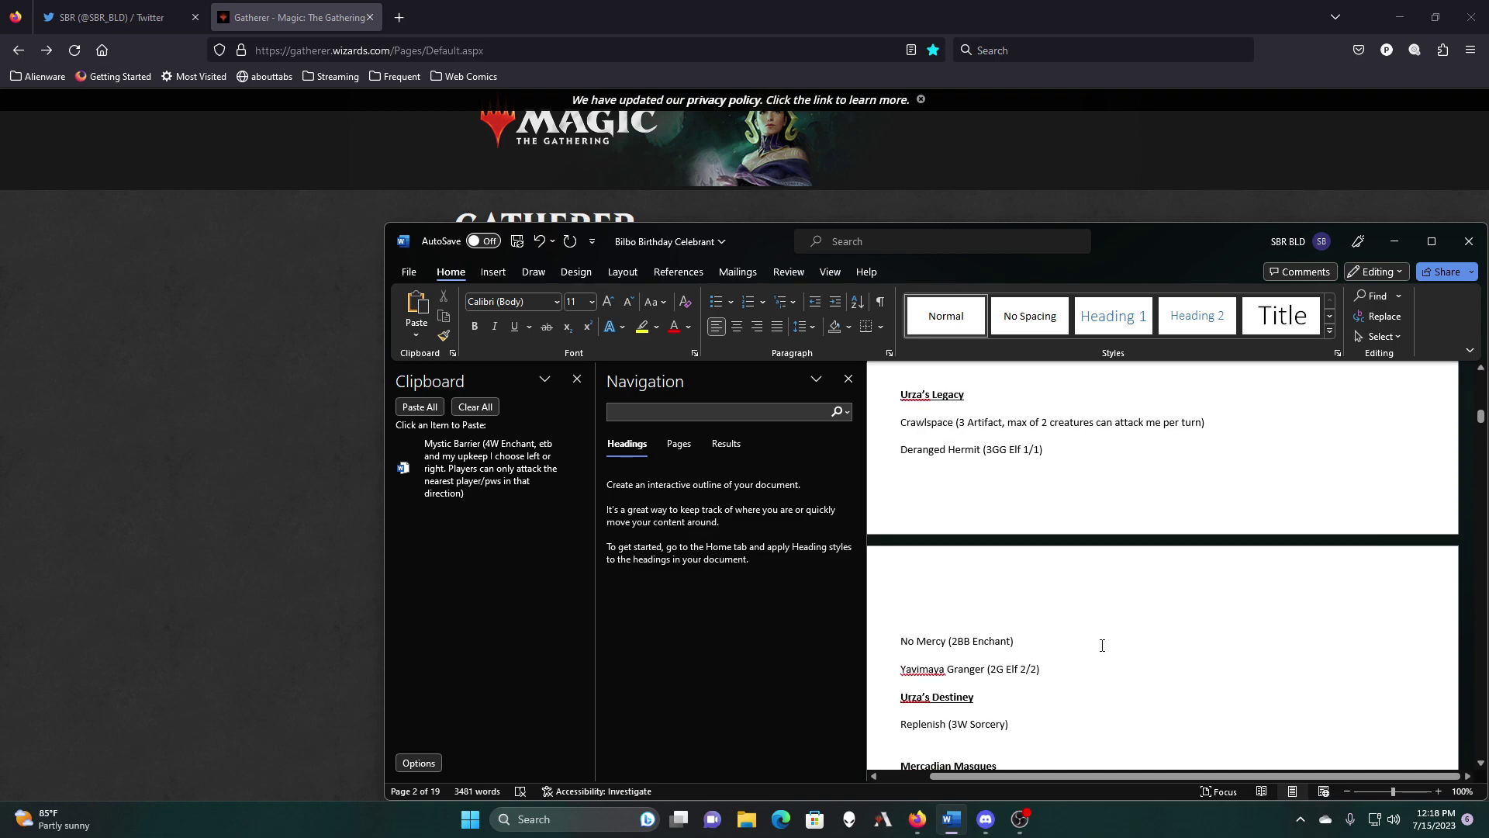
pyautogui.scroll(4, 1102, 645)
pyautogui.scroll(5, 1101, 646)
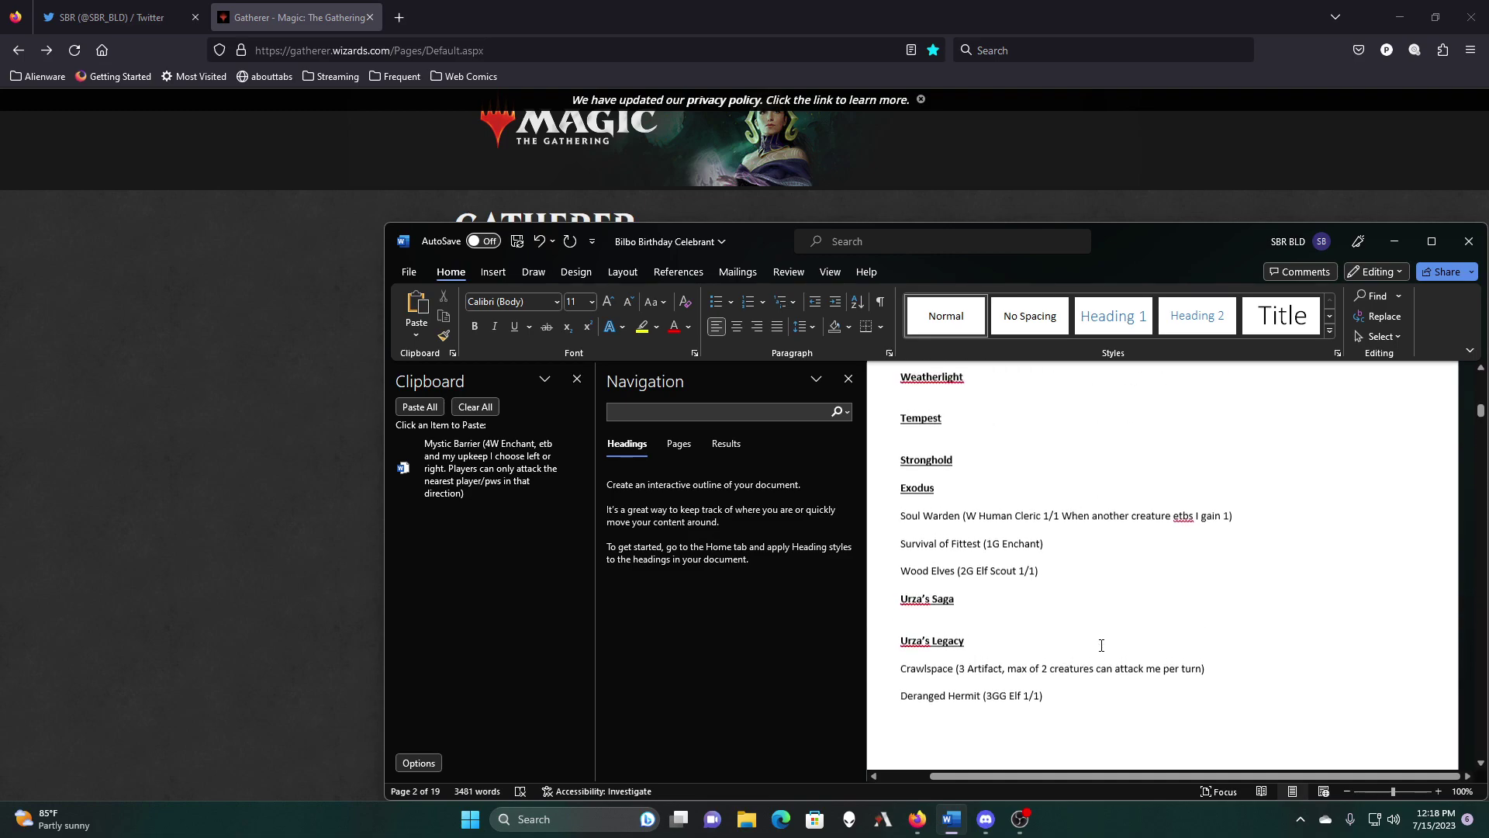
pyautogui.scroll(2, 1101, 645)
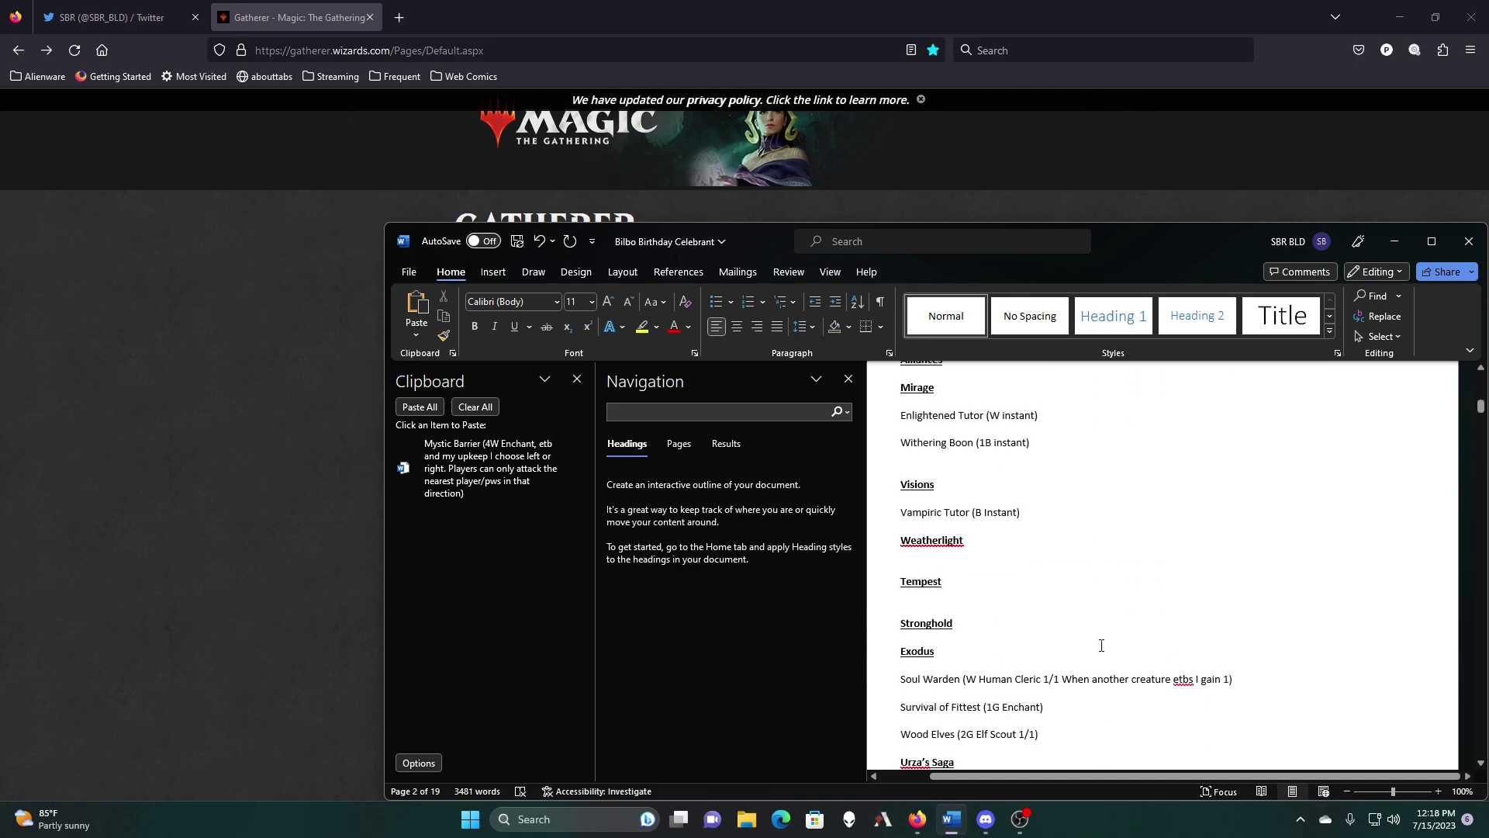
# Step: Clear all collected items, including the cut Mystic Barrier entry, from the Office clipboard
pyautogui.scroll(-3, 1101, 645)
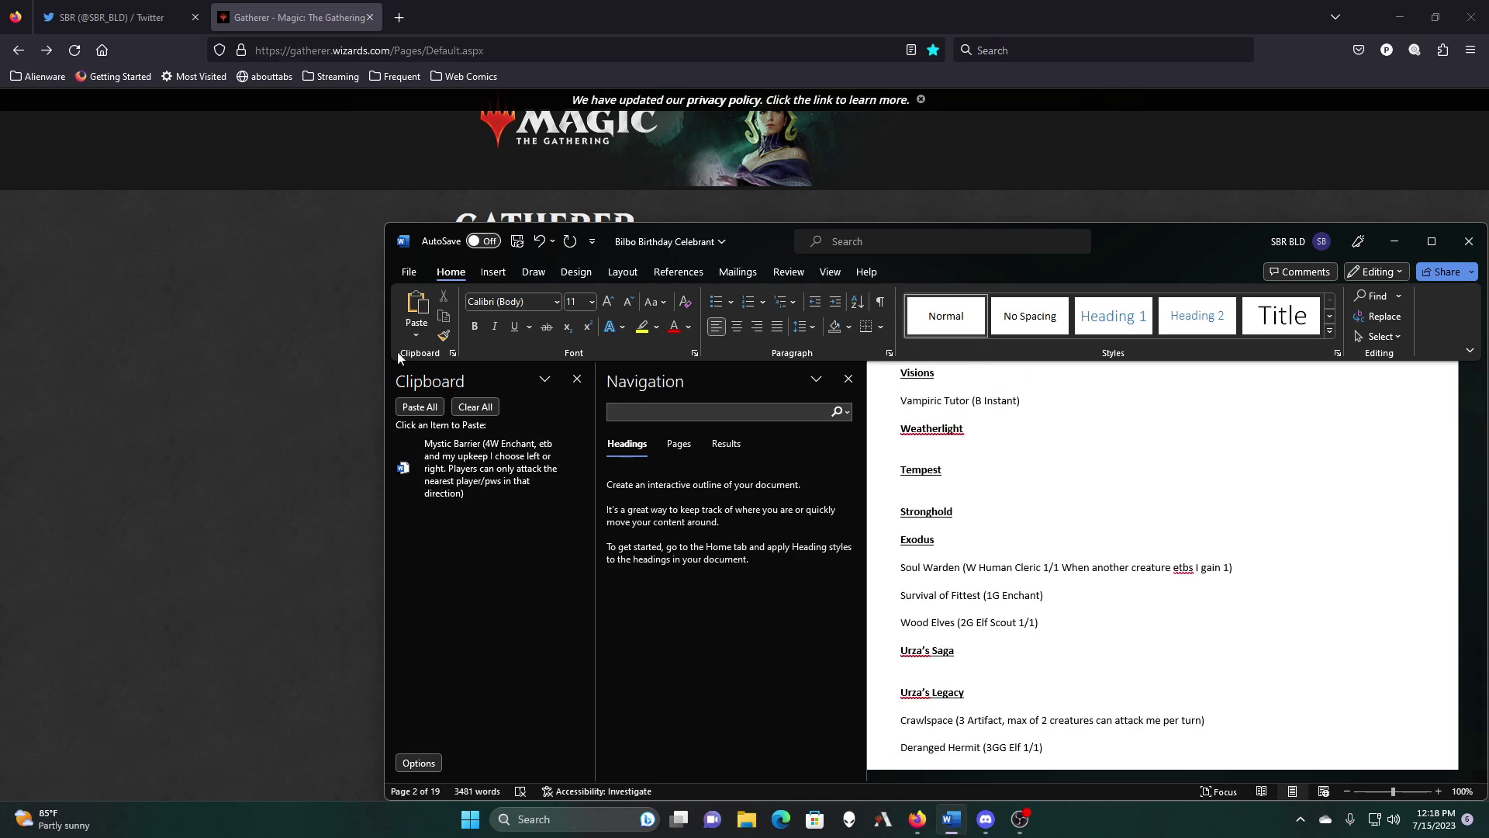
pyautogui.click(492, 408)
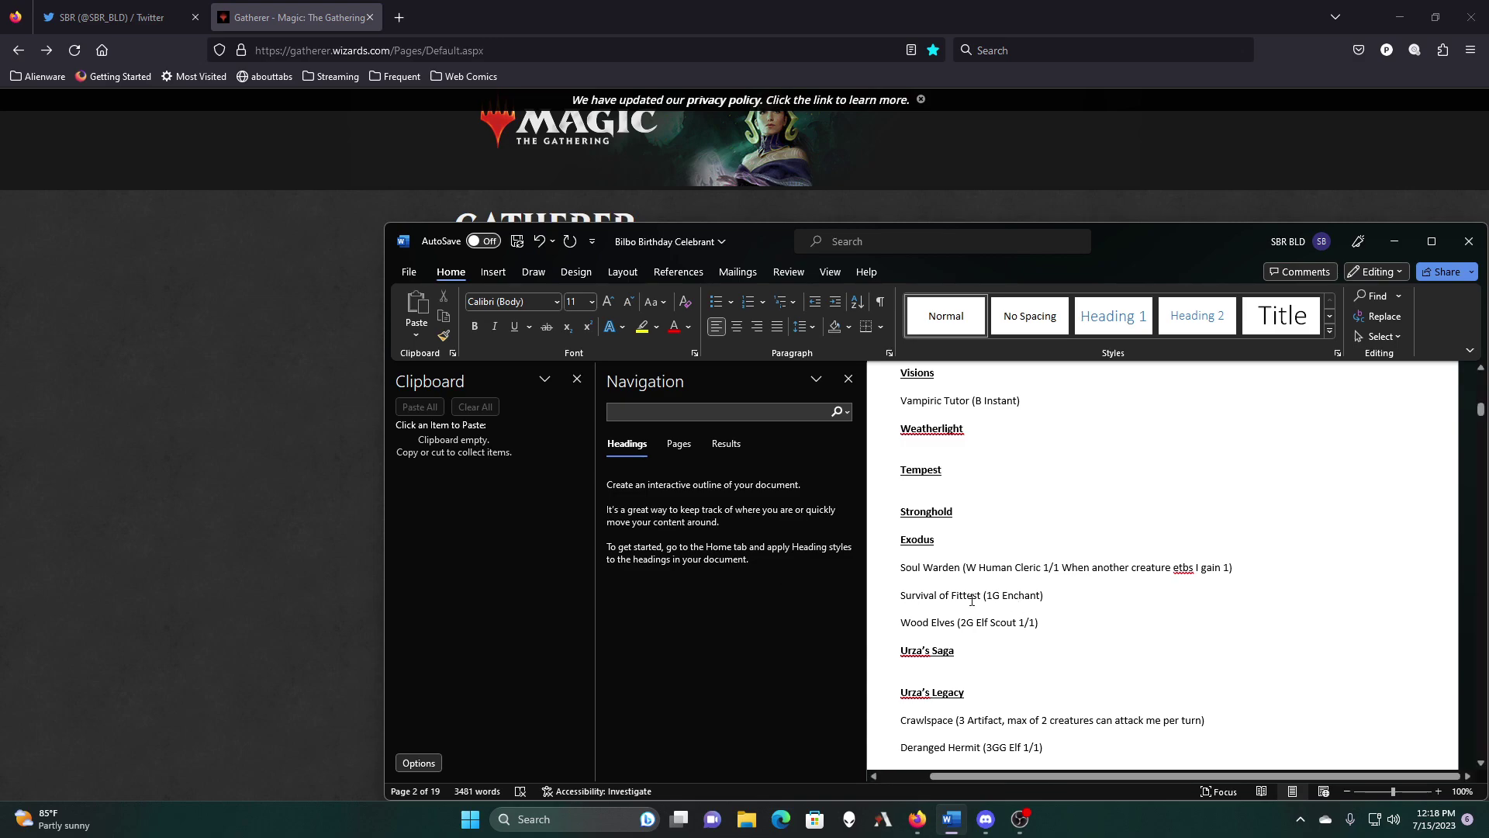
pyautogui.scroll(-2, 1163, 587)
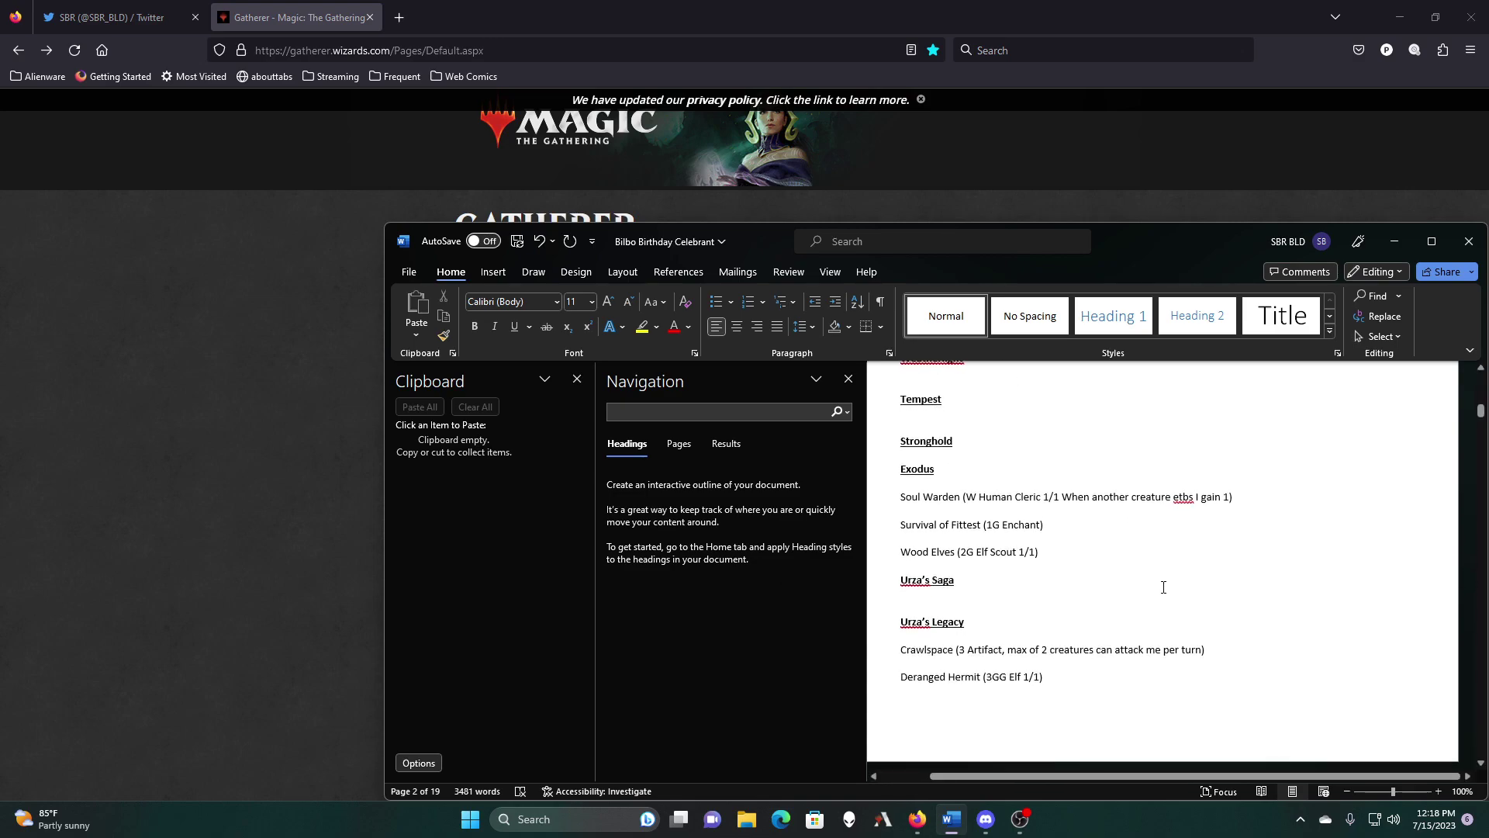
# Step: Examine the card entries from Exodus back through The Dark and Legends to A/B/U near the document's start
pyautogui.scroll(2, 1164, 587)
pyautogui.scroll(9, 1163, 588)
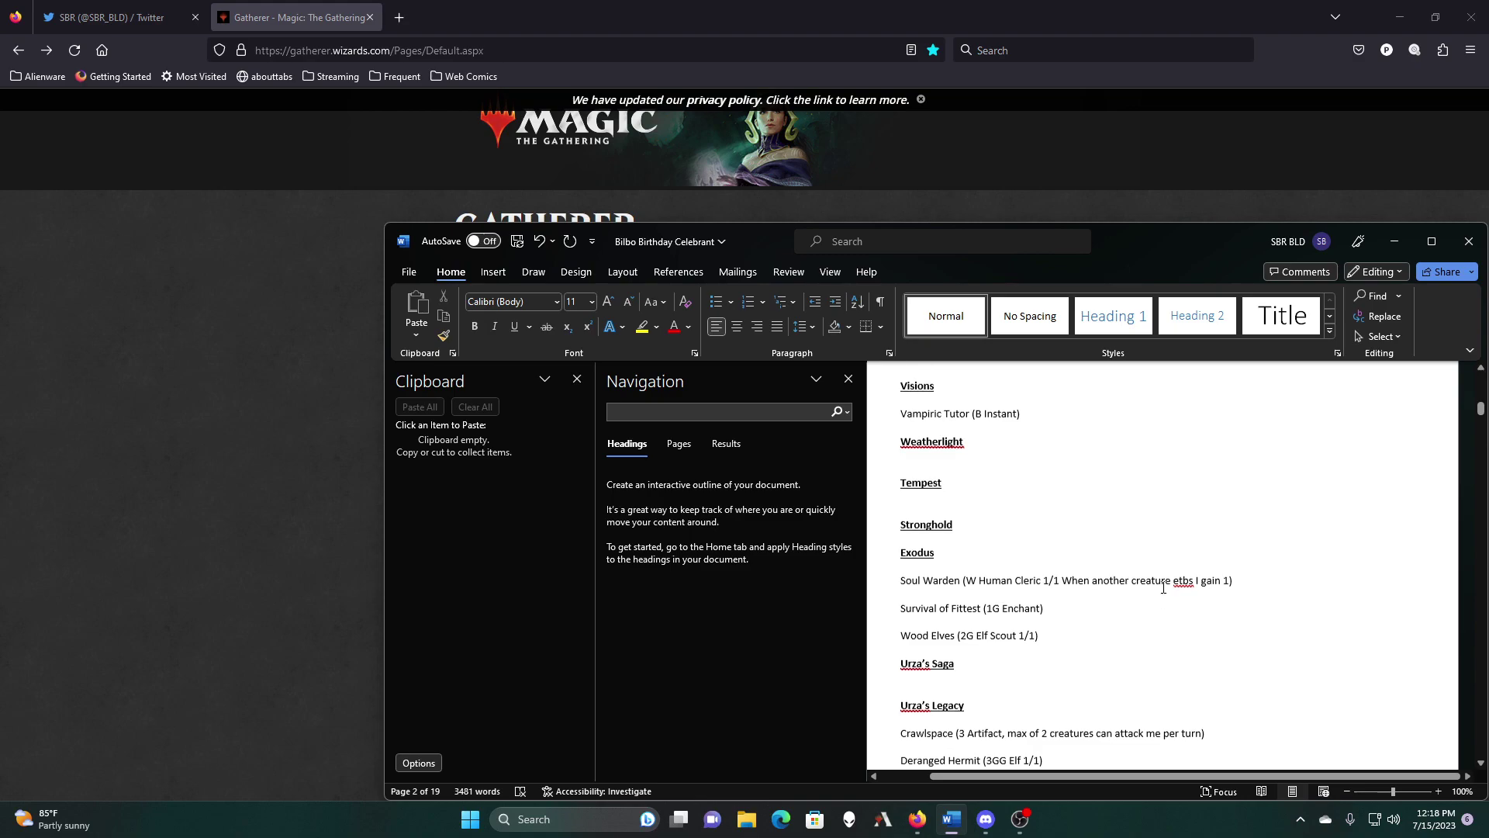
pyautogui.scroll(10, 1163, 587)
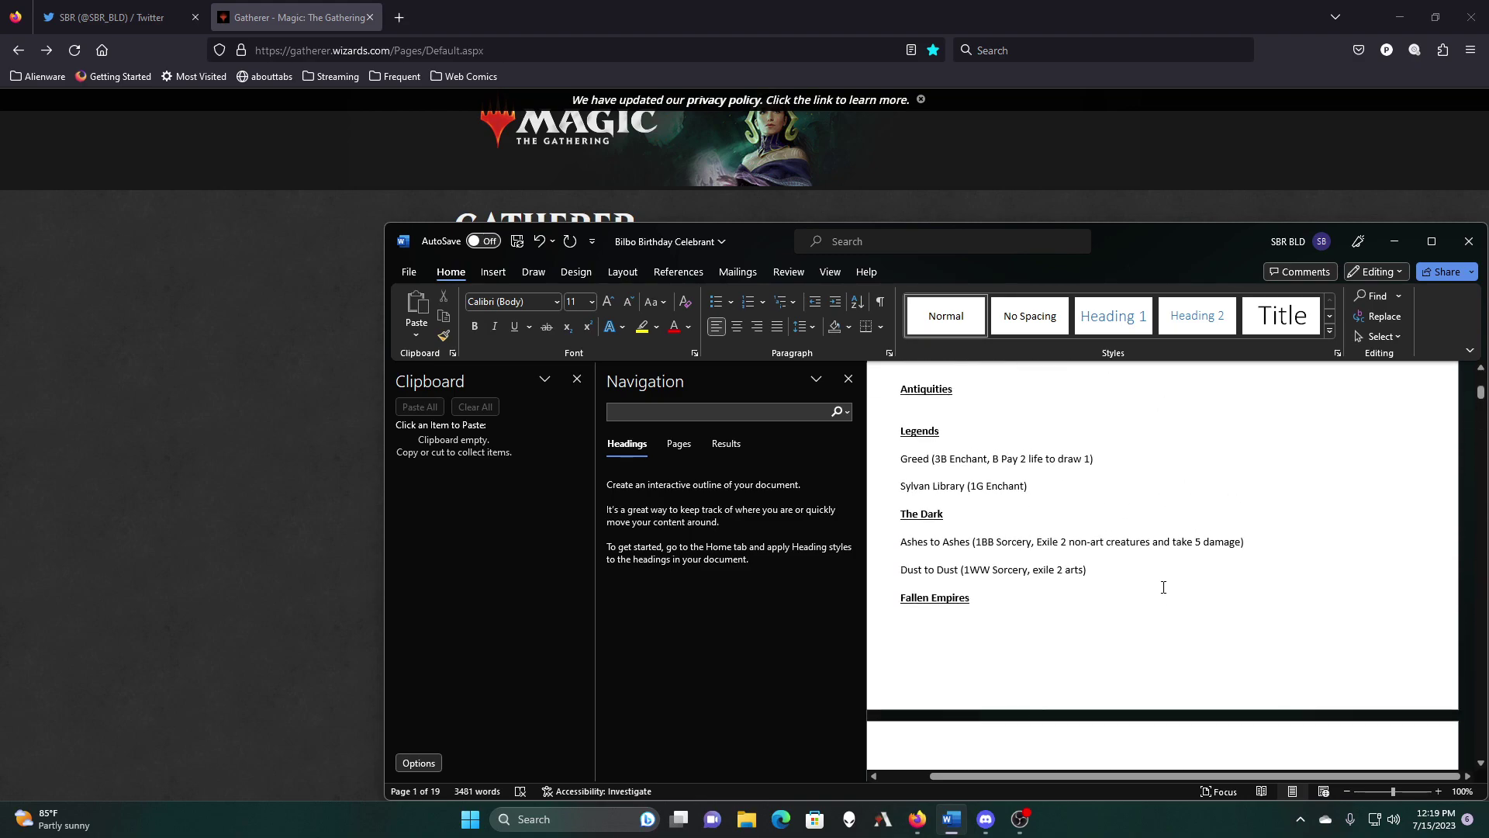
pyautogui.scroll(9, 1163, 587)
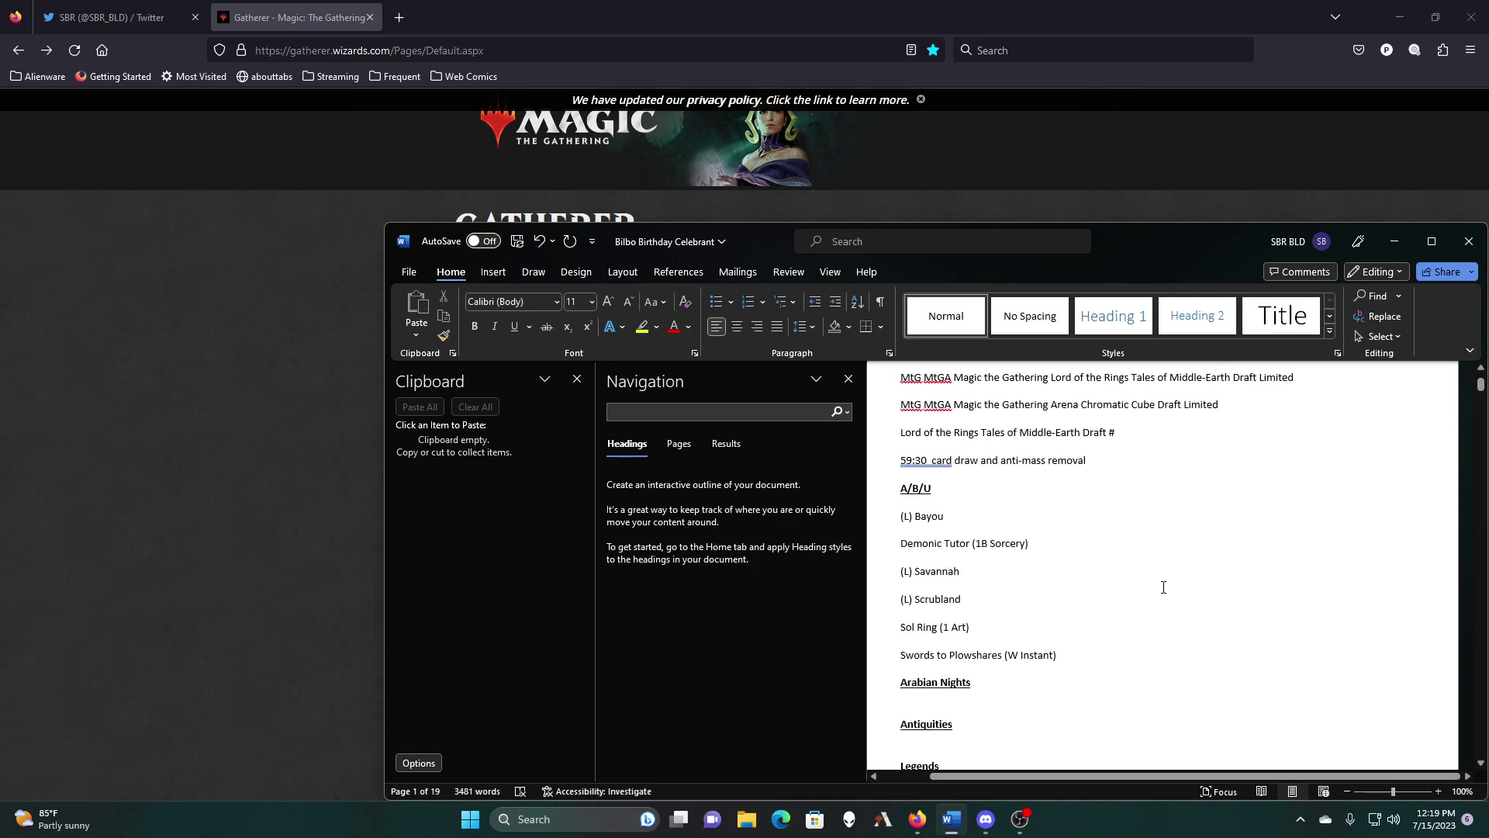
# Step: Review the card entries again from A/B/U forward through Legends, Ice Age, Mirage and Exodus to Urza's Legacy
pyautogui.scroll(-7, 1163, 587)
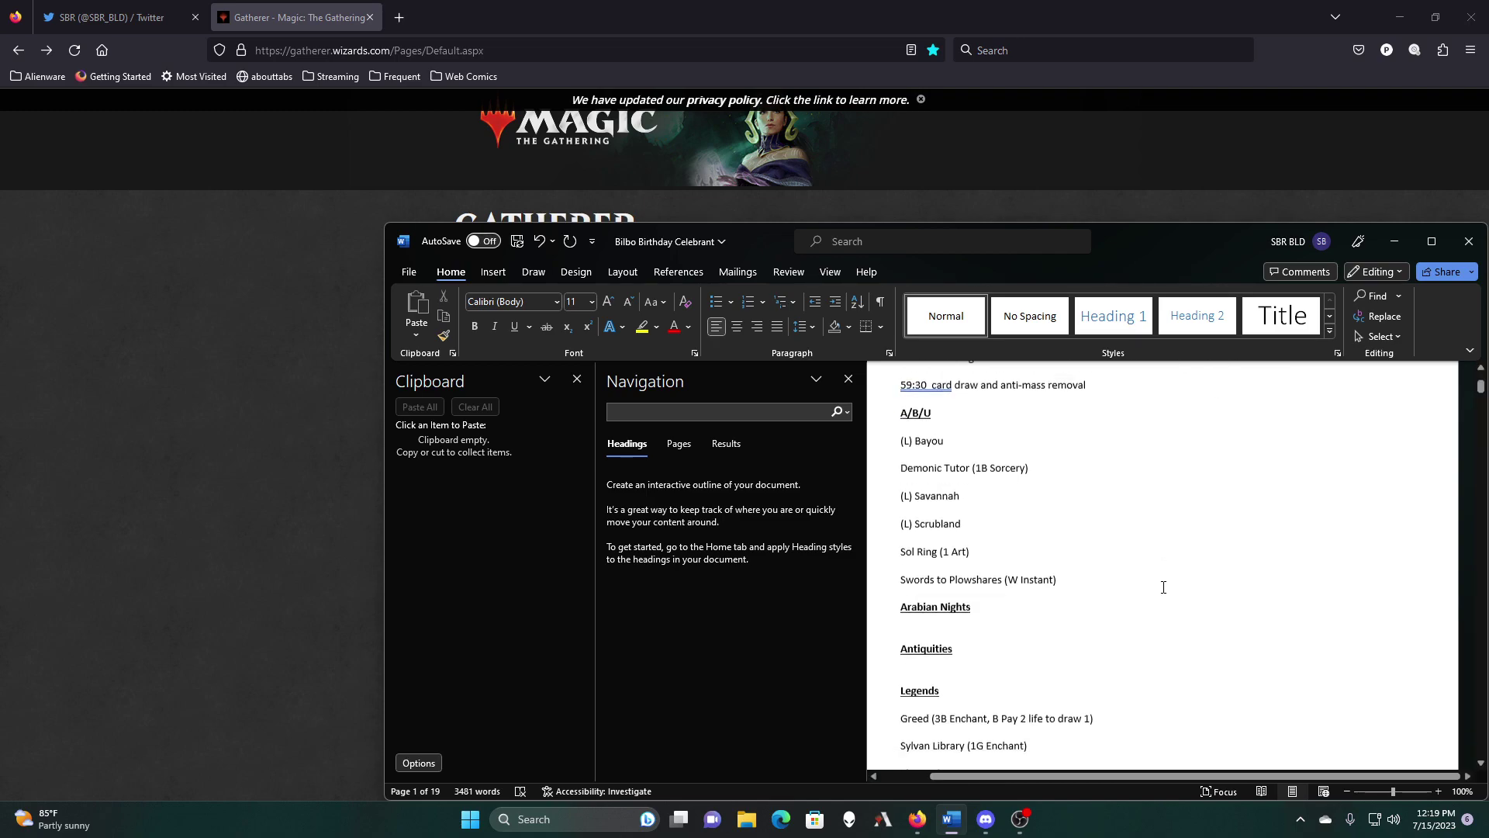
pyautogui.scroll(-7, 1163, 587)
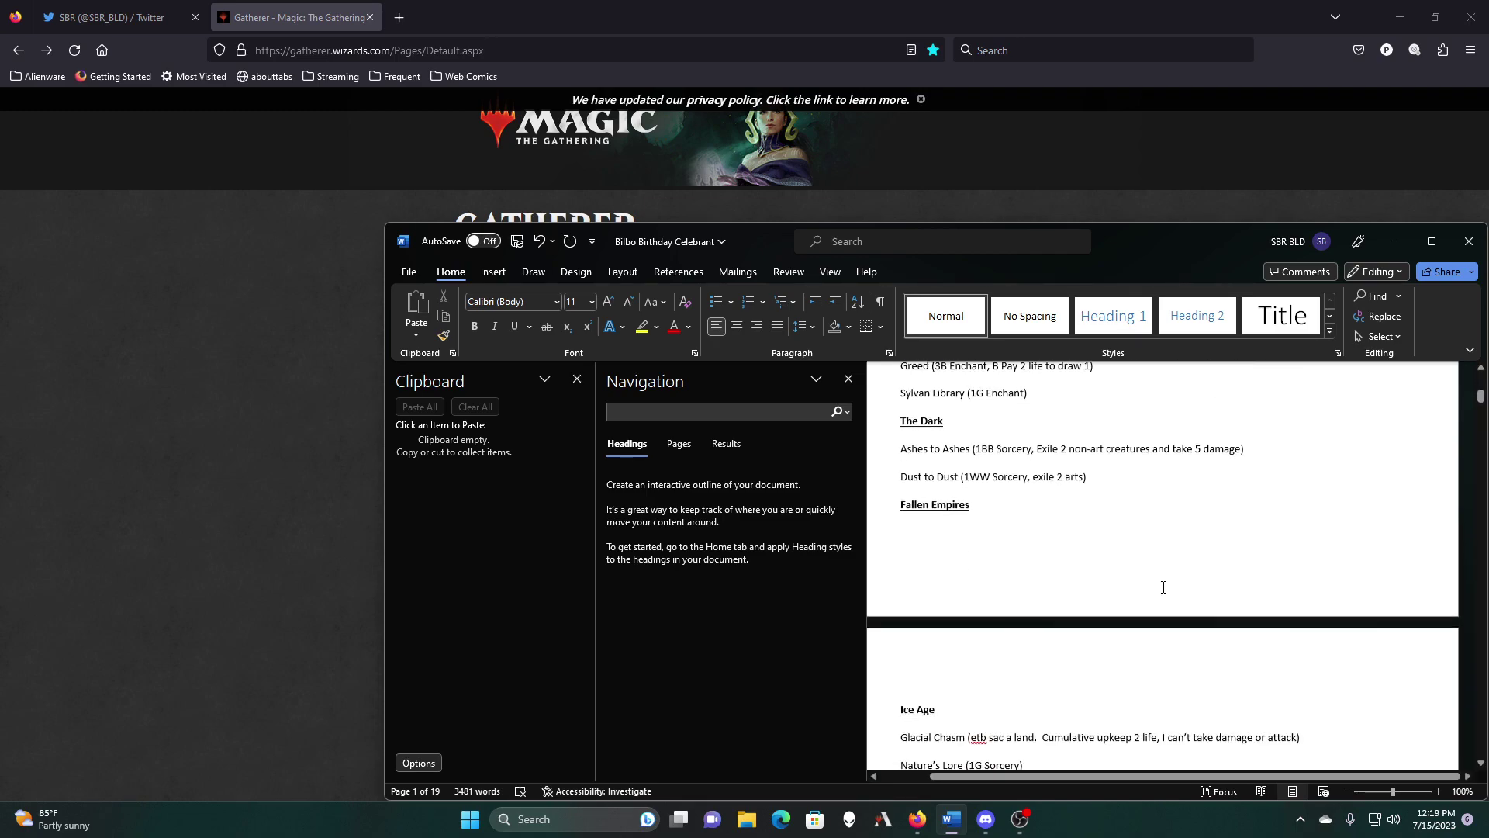
pyautogui.scroll(-3, 1164, 587)
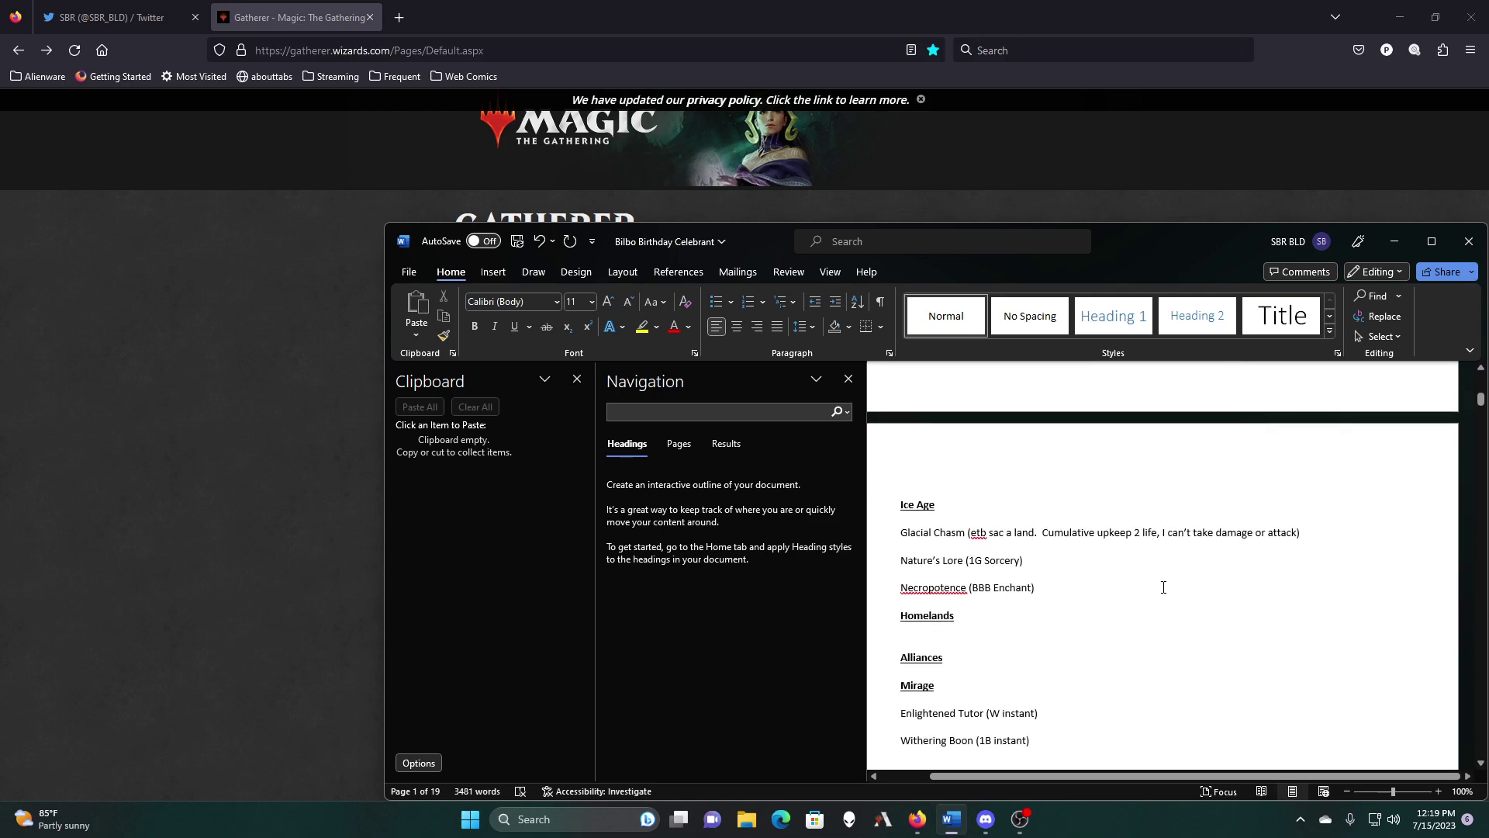
pyautogui.scroll(-3, 1163, 587)
pyautogui.scroll(-2, 1163, 587)
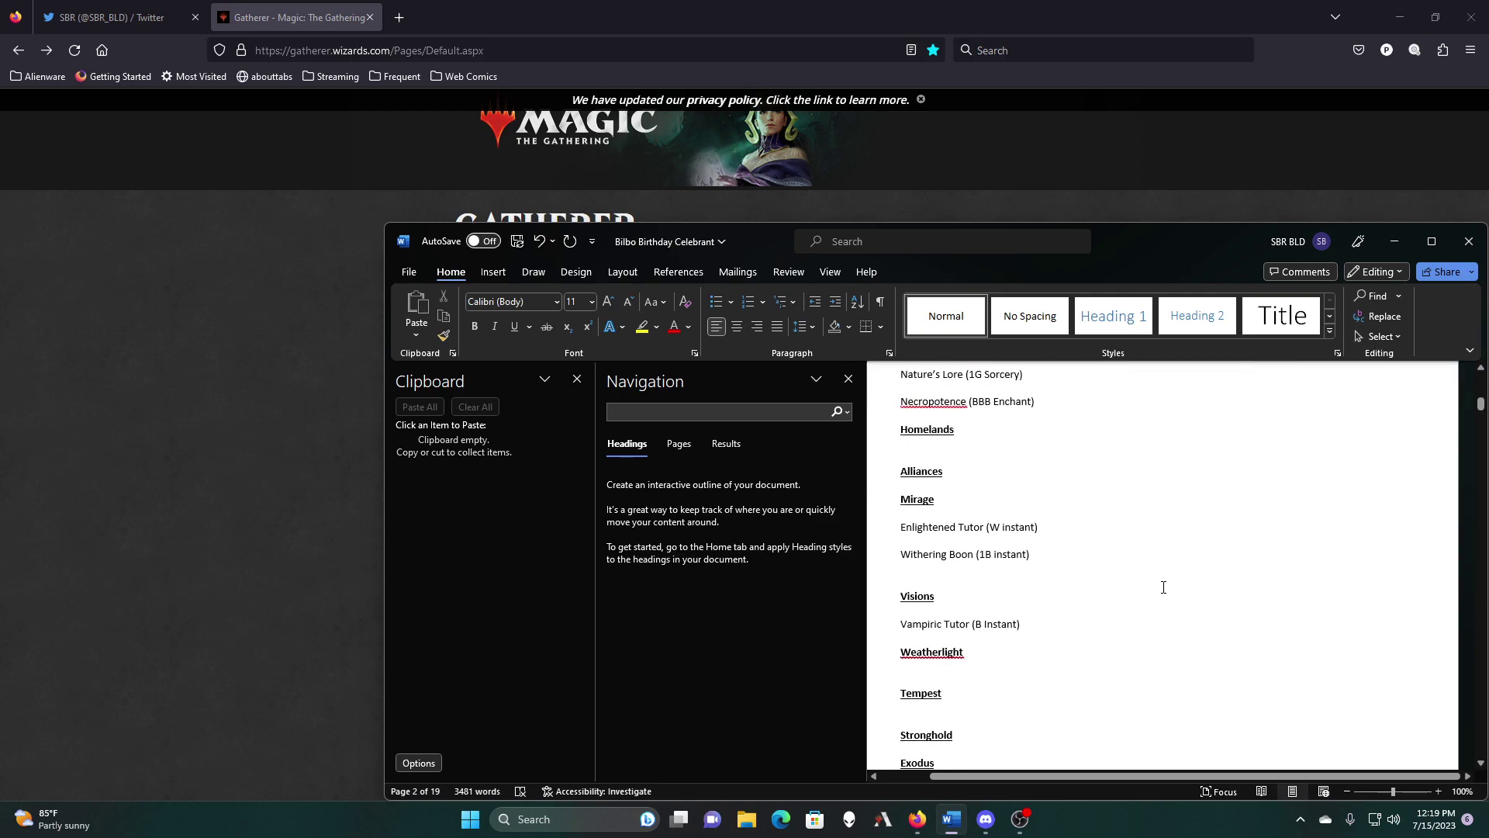
pyautogui.scroll(-5, 1164, 588)
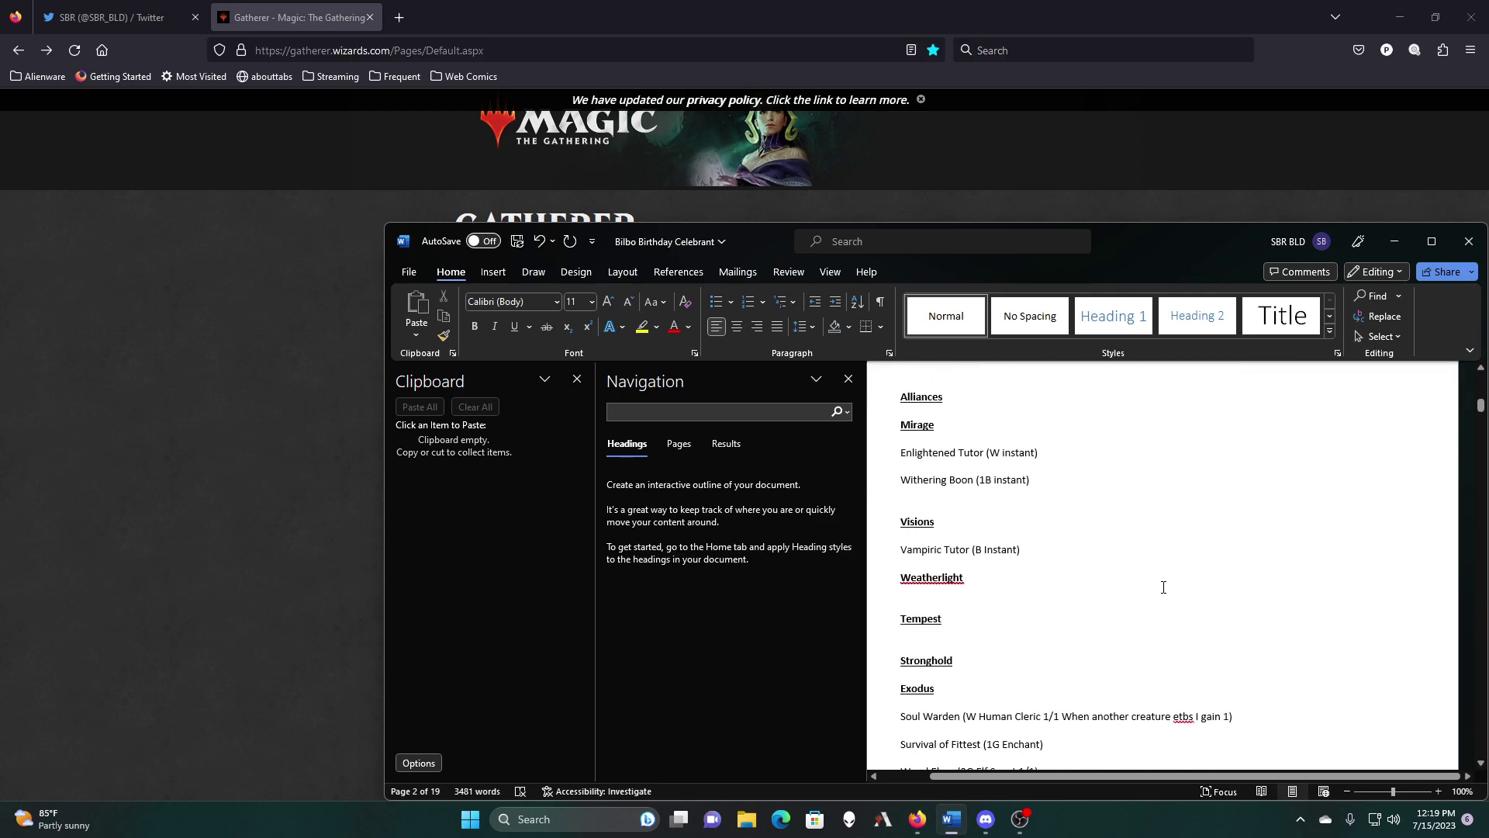
pyautogui.scroll(-6, 1163, 587)
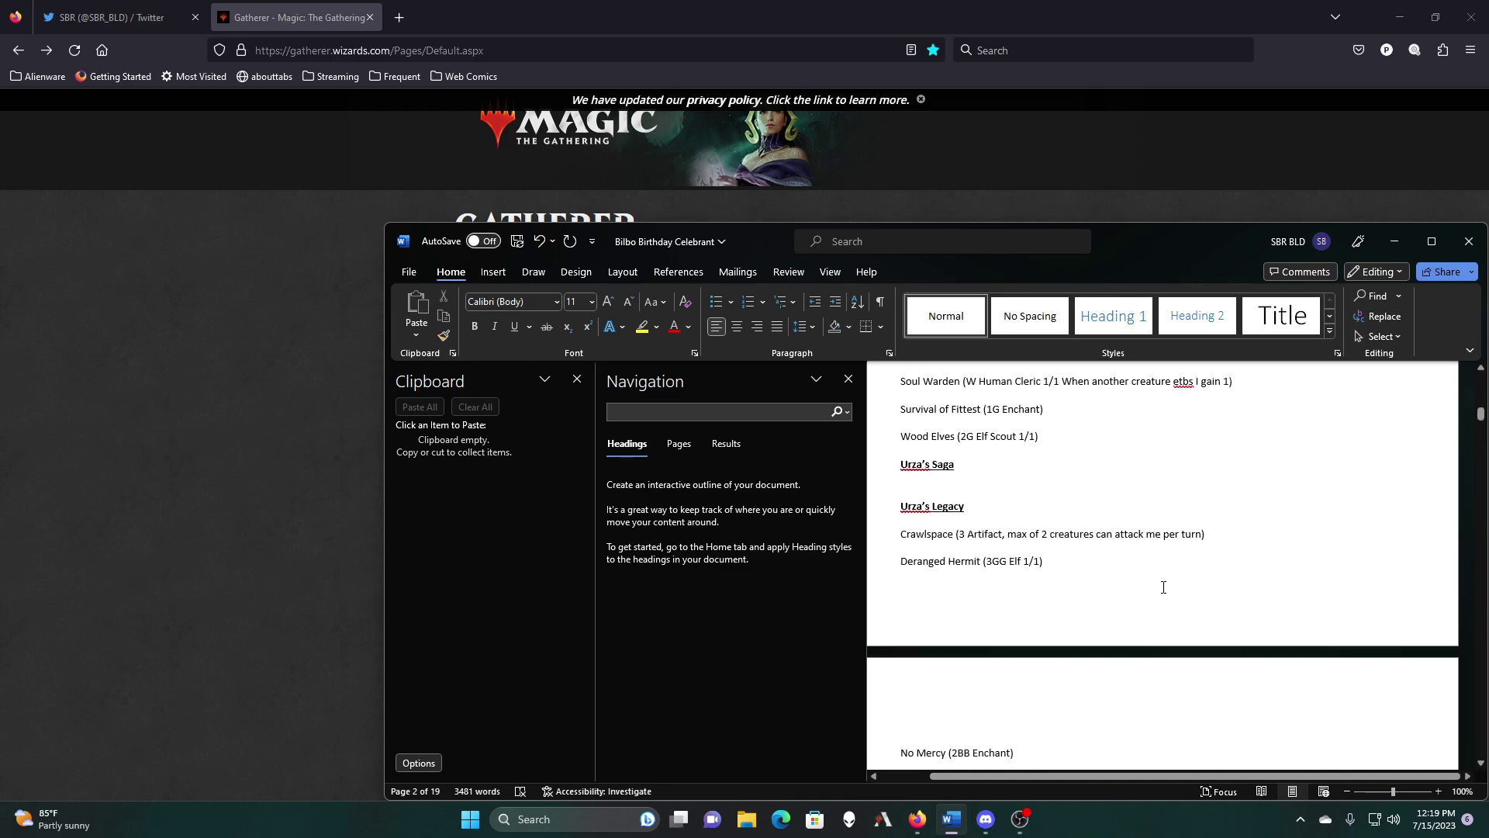
# Step: Review the card entries from Urza's Legacy forward through Invasion, Onslaught, Mirrodin and Fifth Dawn to Ravnica
pyautogui.scroll(-4, 1164, 587)
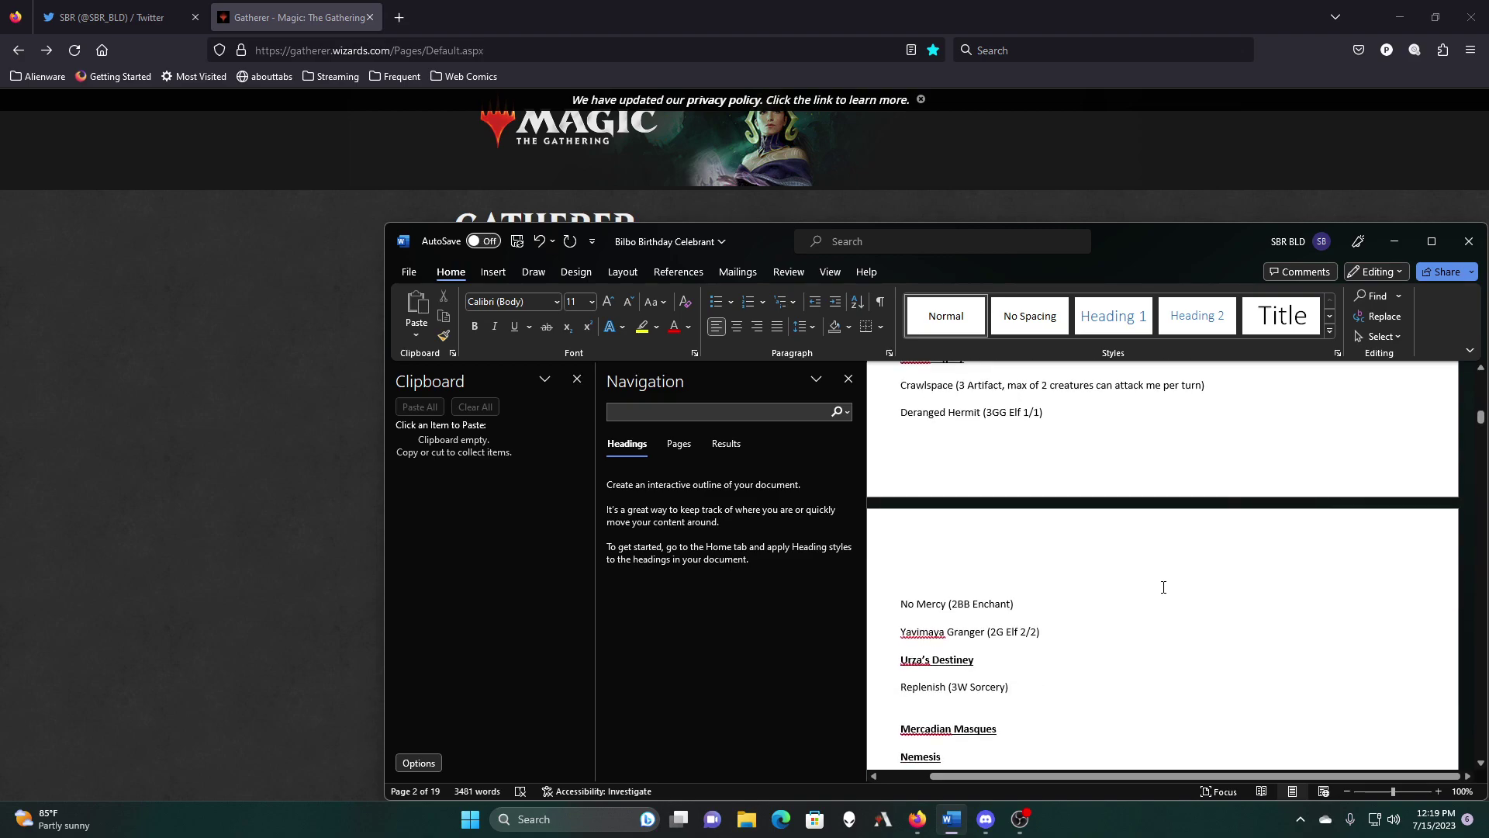
pyautogui.scroll(-5, 1163, 587)
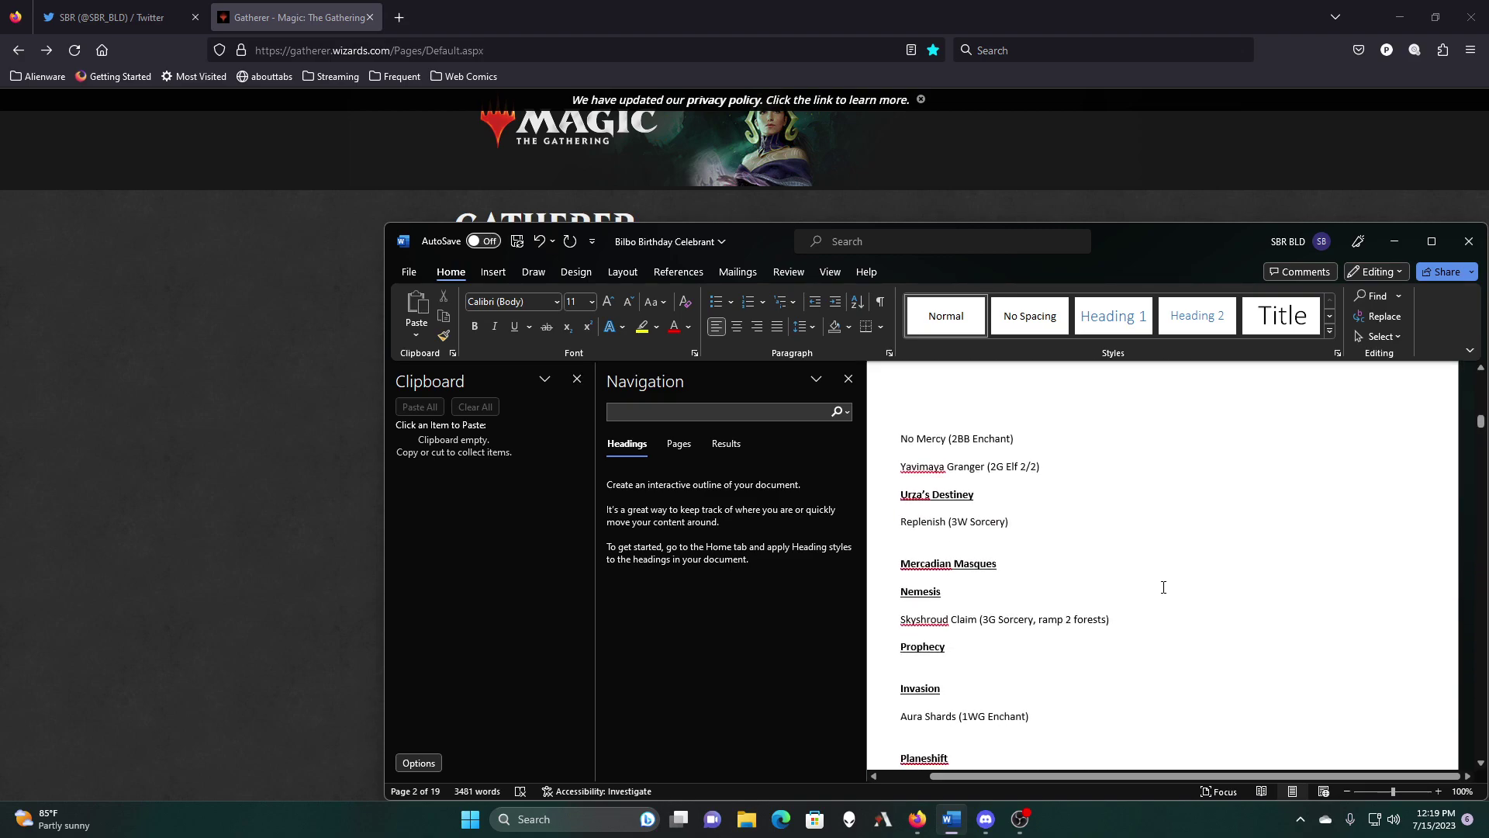
pyautogui.scroll(-14, 1164, 587)
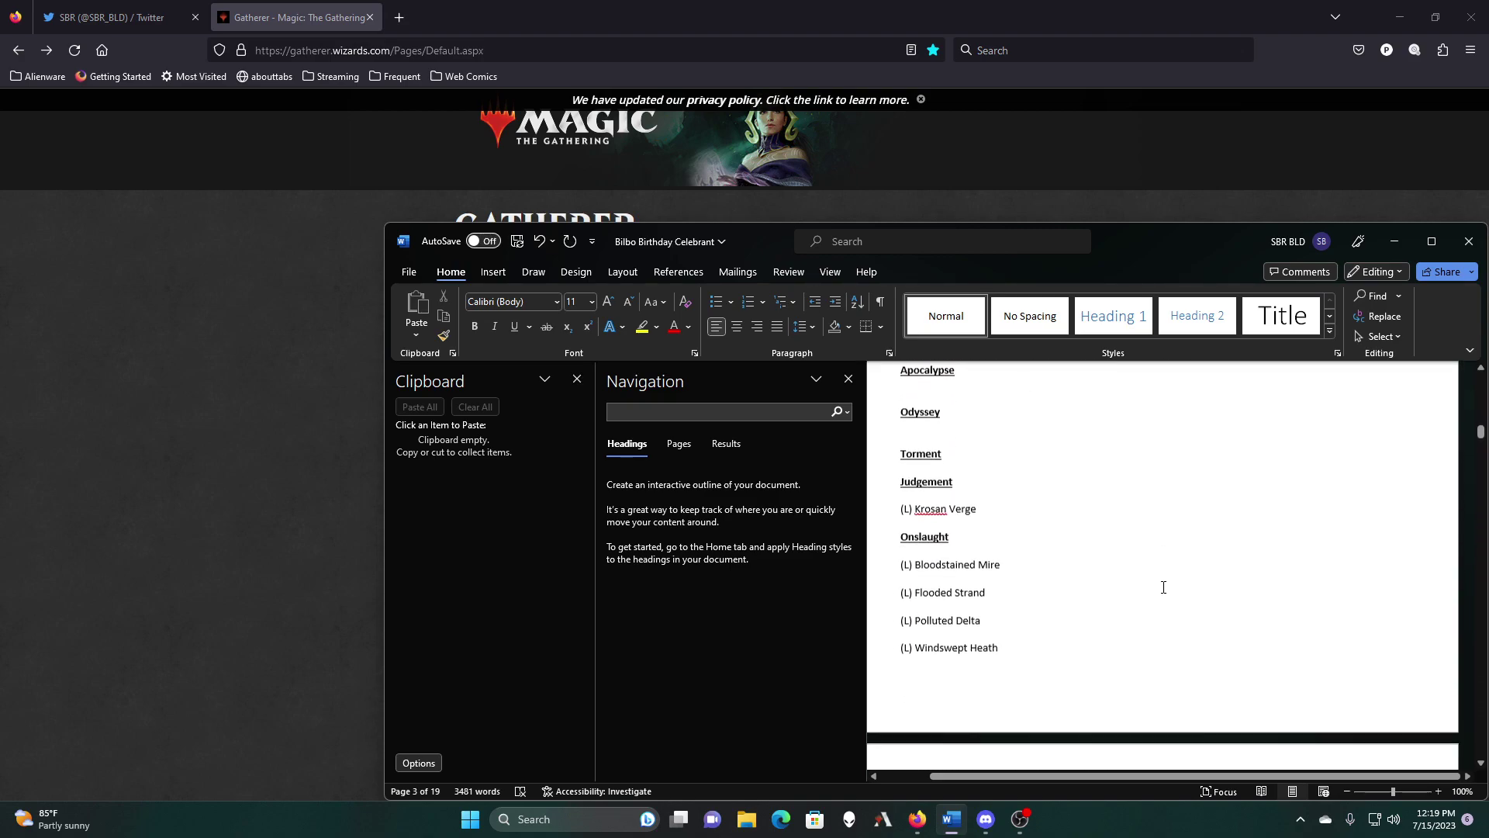
pyautogui.scroll(-9, 1163, 587)
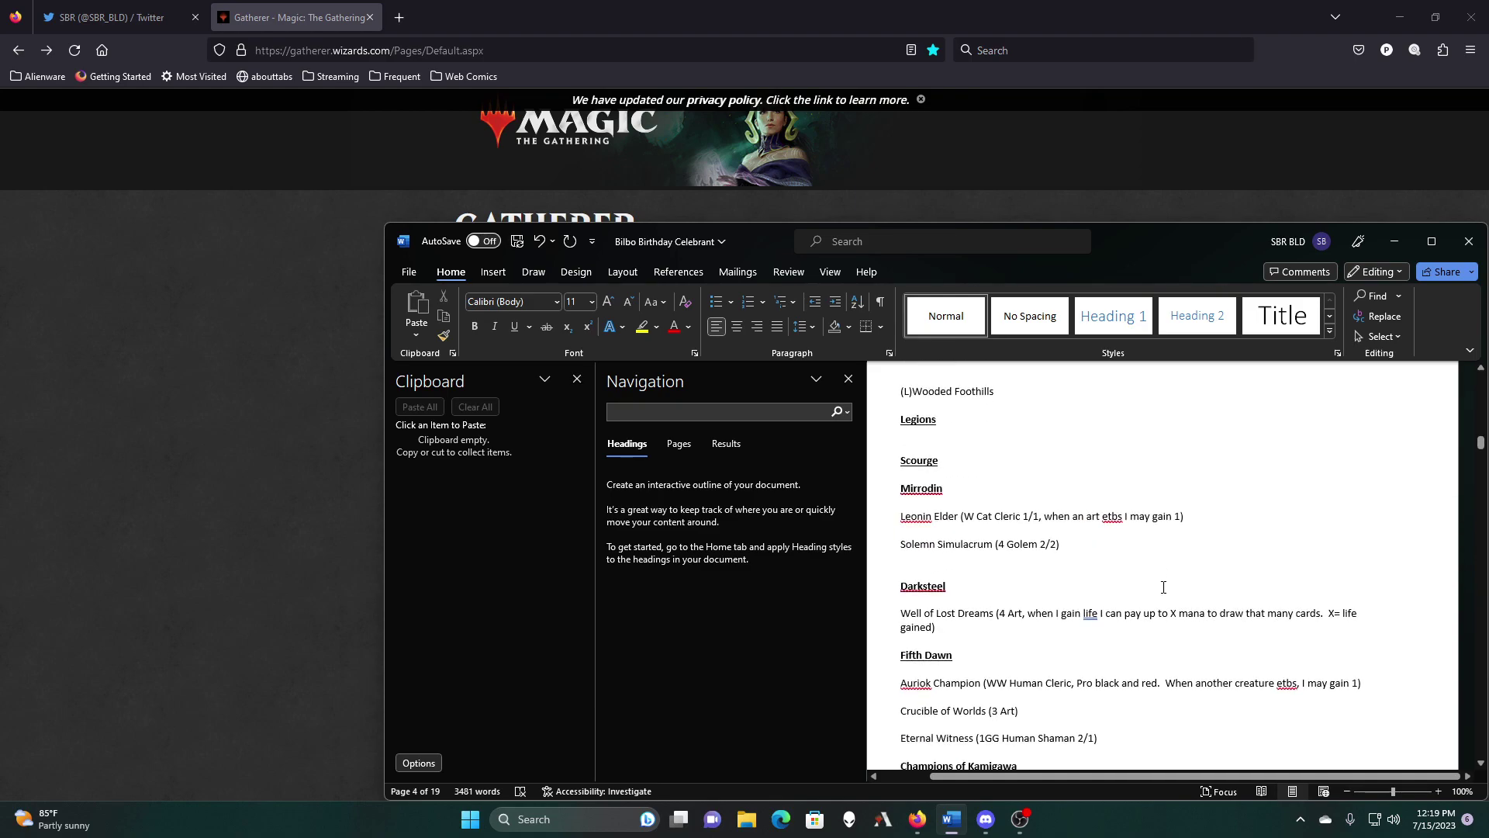
pyautogui.scroll(-3, 1163, 587)
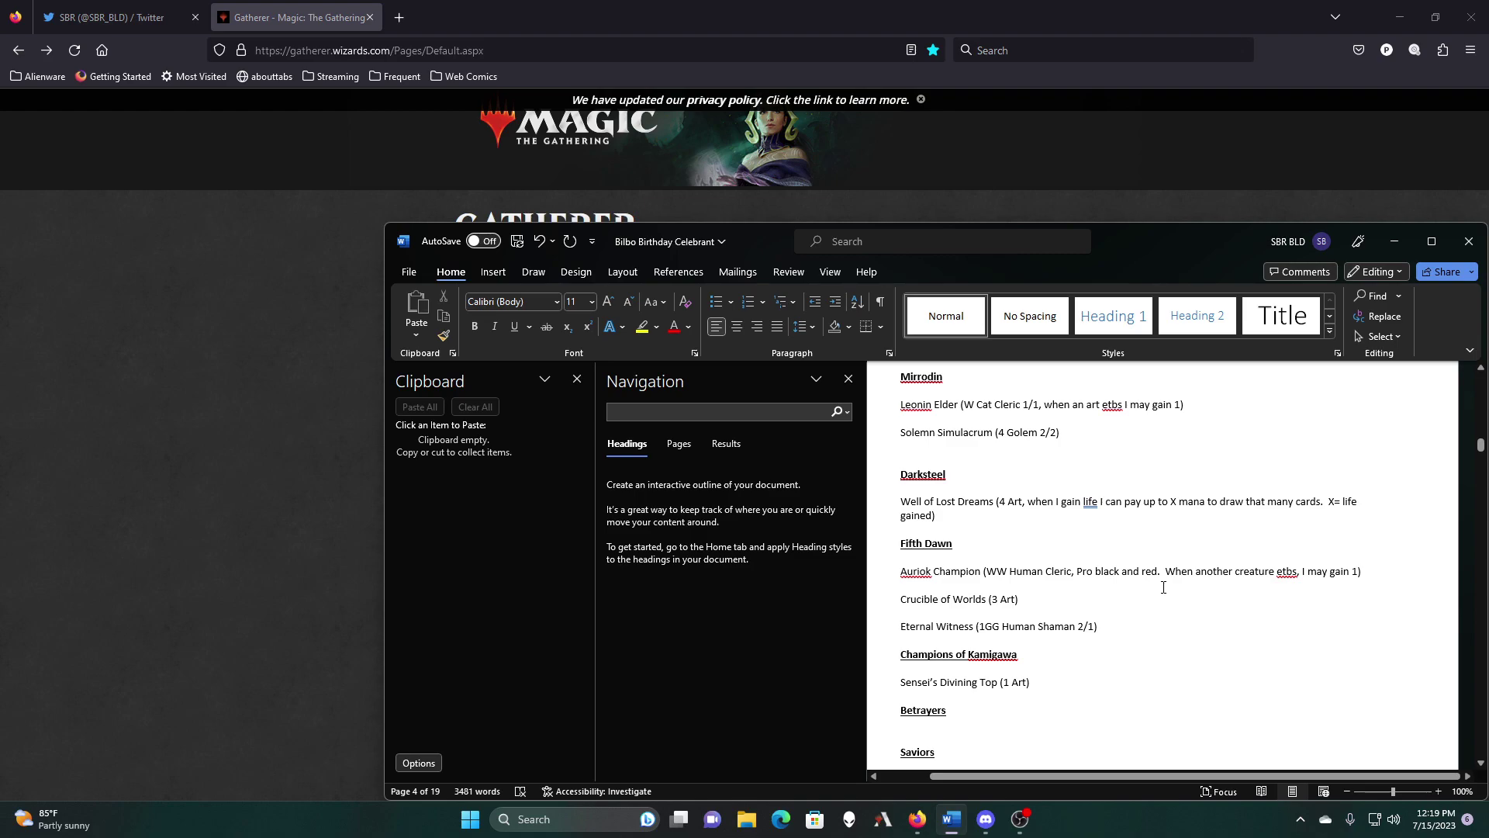
pyautogui.scroll(-3, 1163, 587)
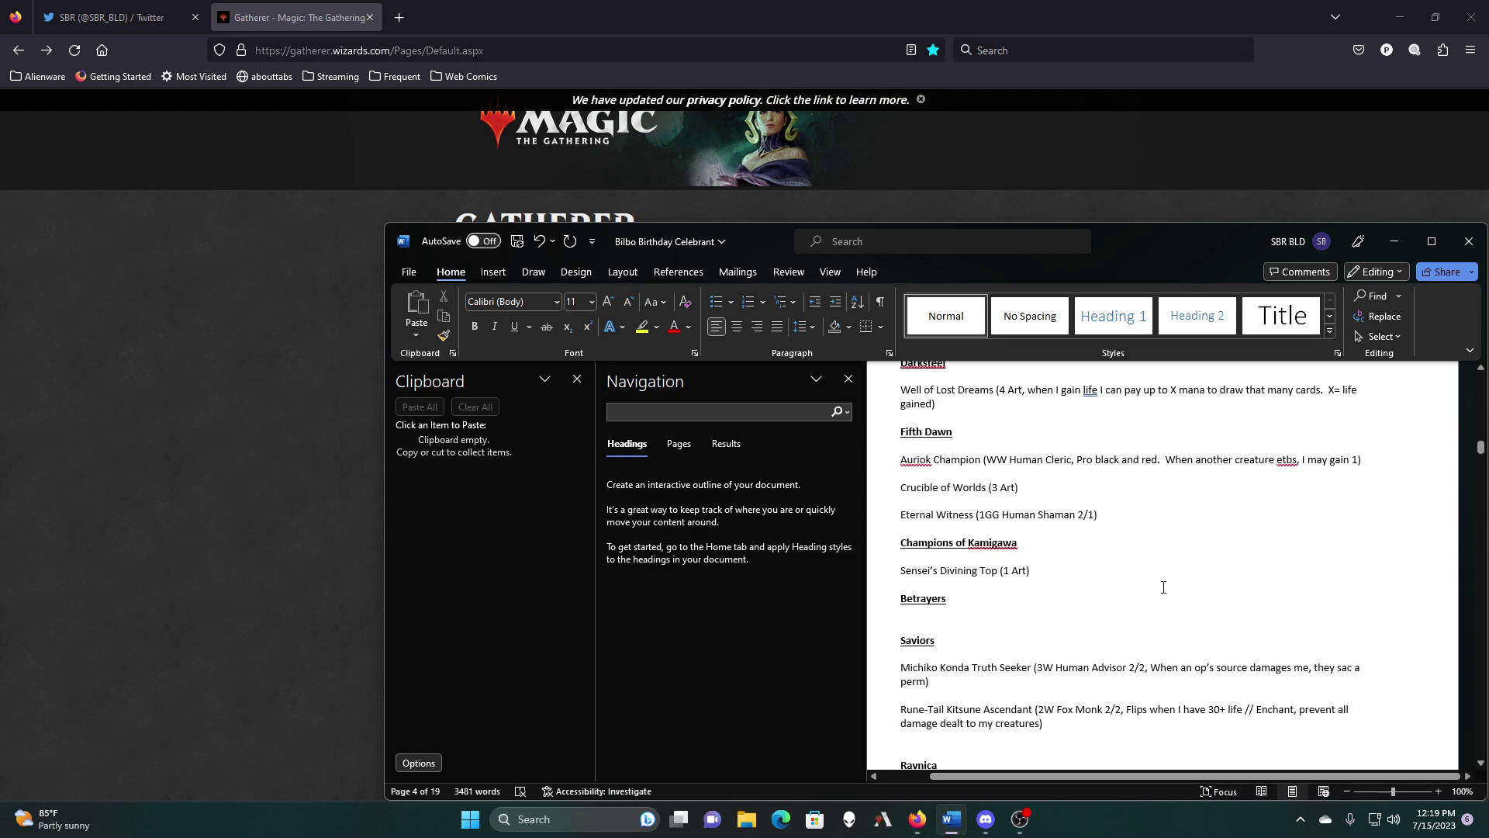
pyautogui.scroll(-4, 1163, 587)
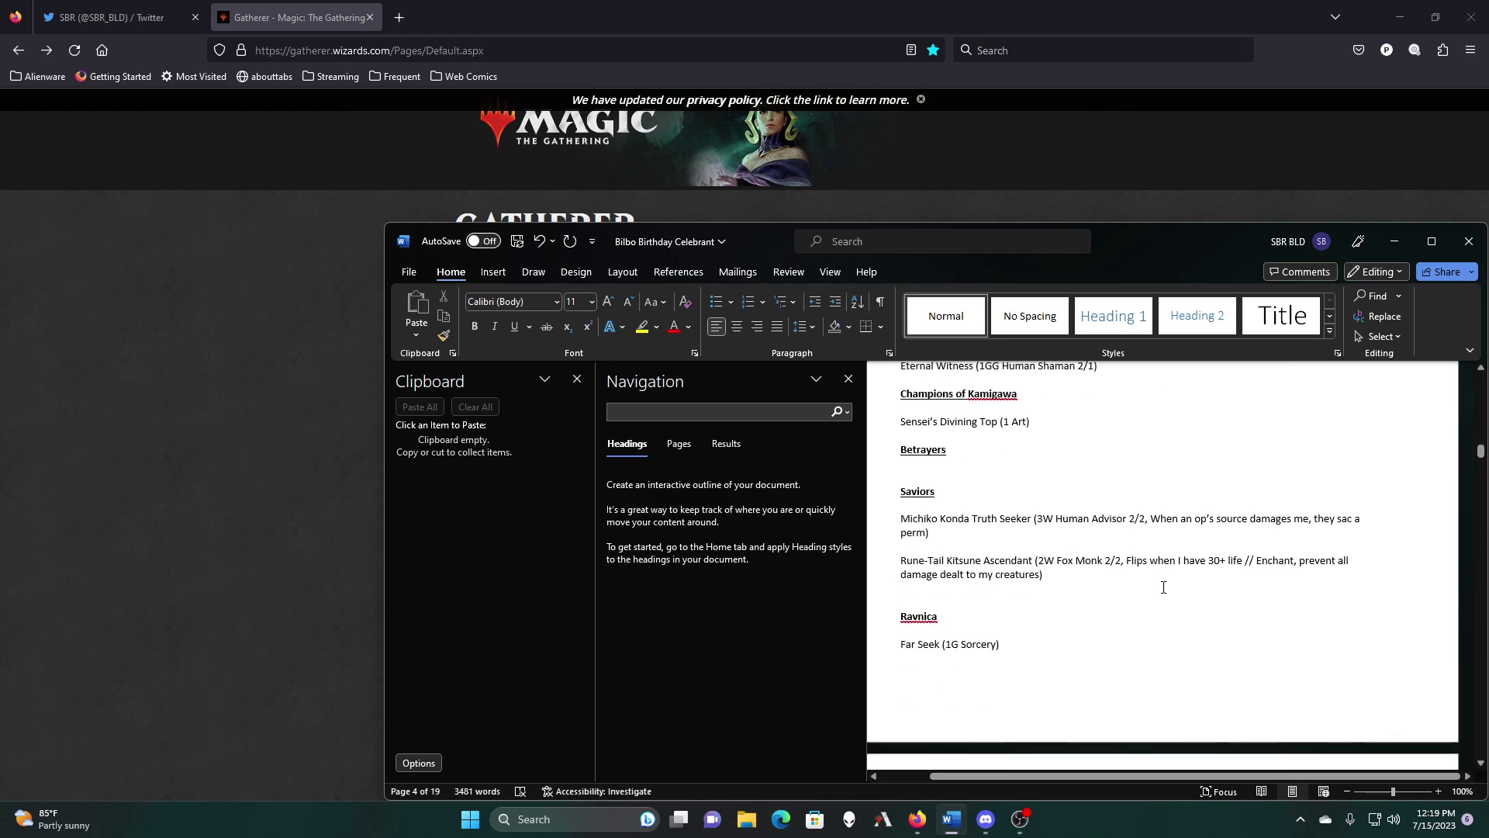
# Step: Examine the Guildpact and Dissension entries, then the card lists on pages 18 back to 15, including the Commander/Brawl section
pyautogui.scroll(-7, 1163, 587)
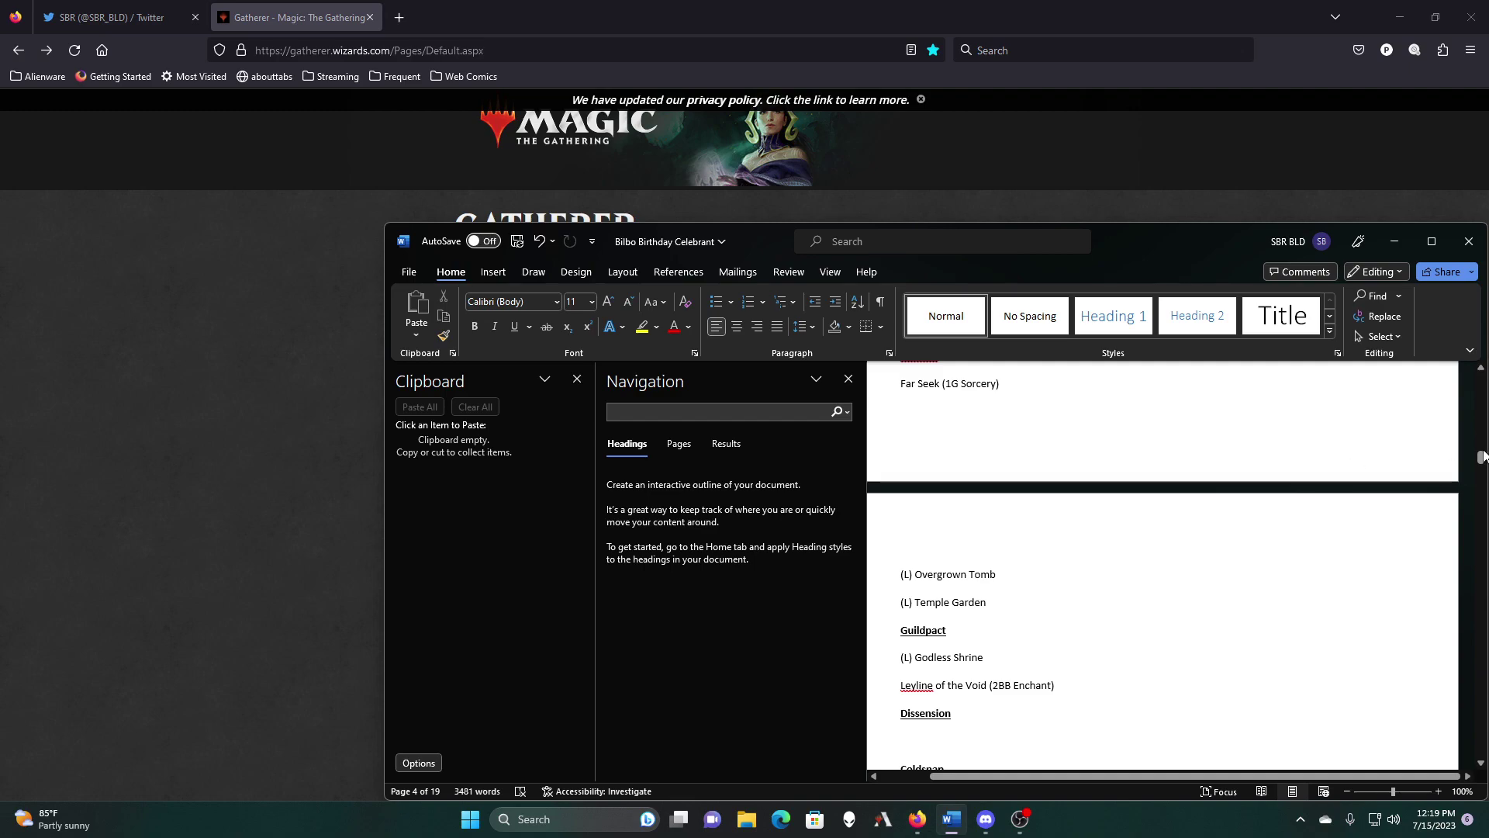
pyautogui.moveTo(1479, 458); pyautogui.dragTo(1475, 349)
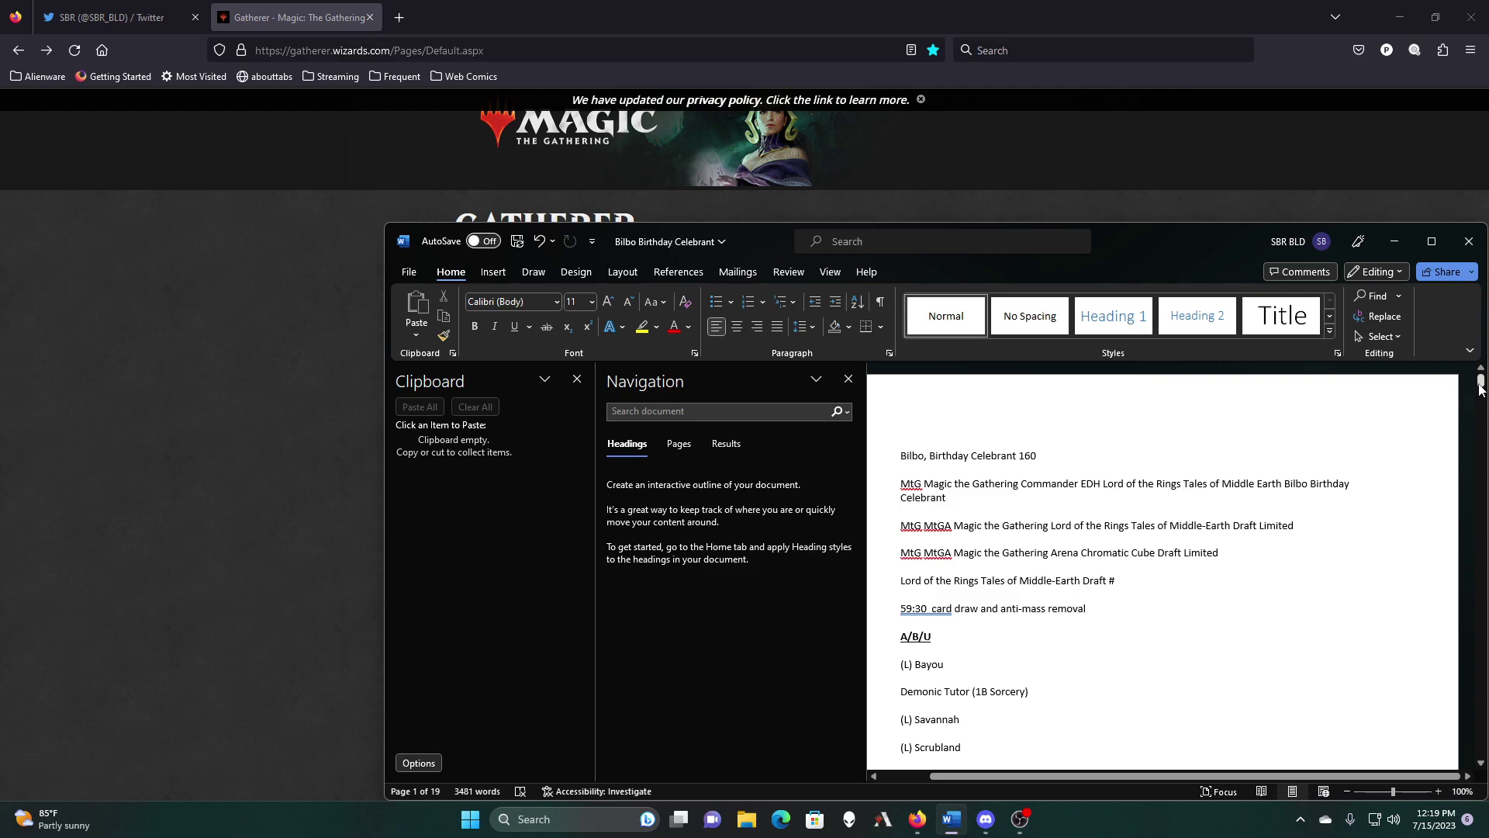
pyautogui.moveTo(1480, 380); pyautogui.dragTo(1446, 729)
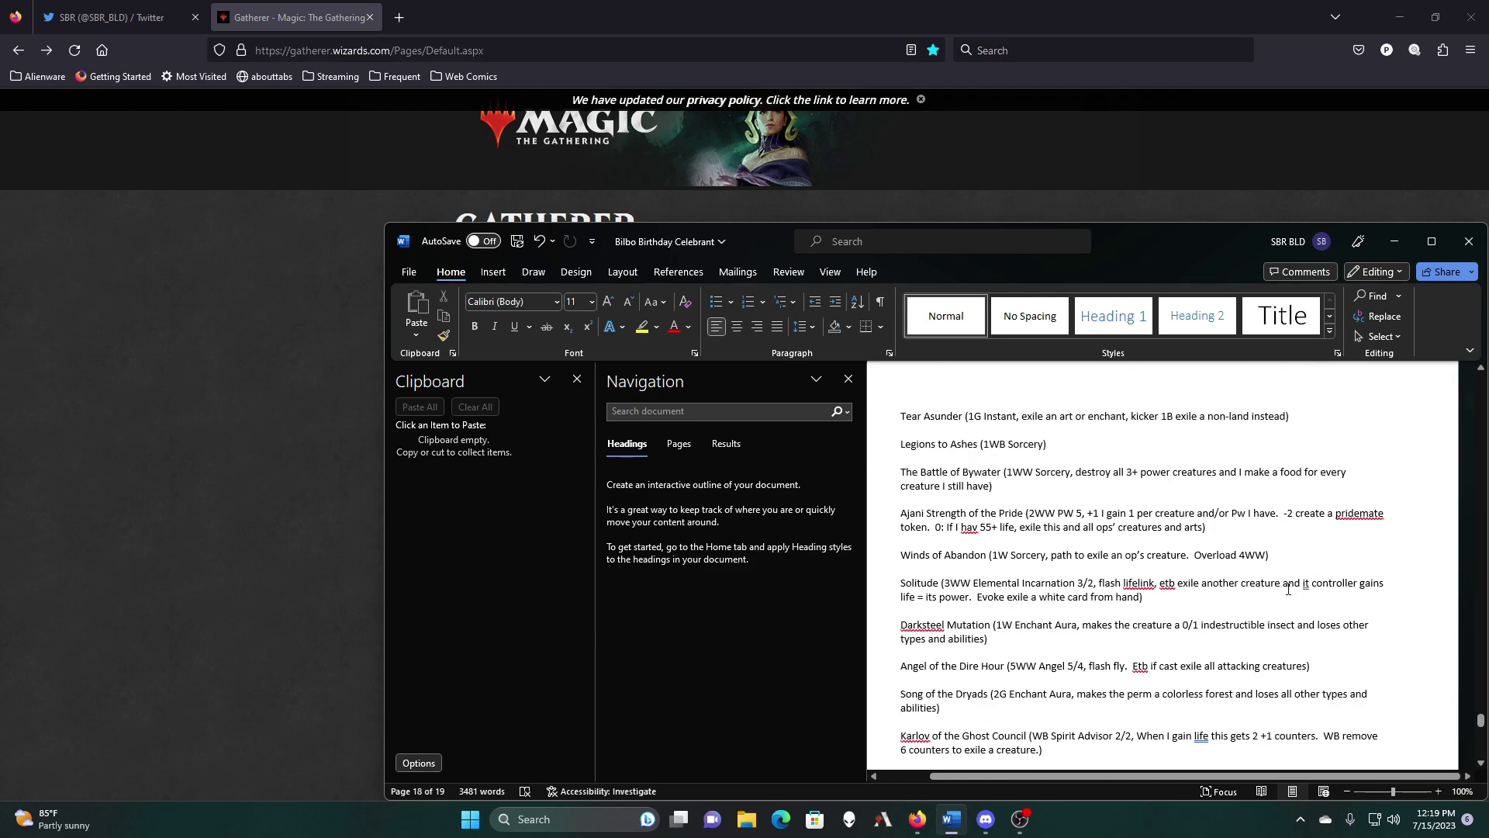
pyautogui.scroll(15, 1289, 589)
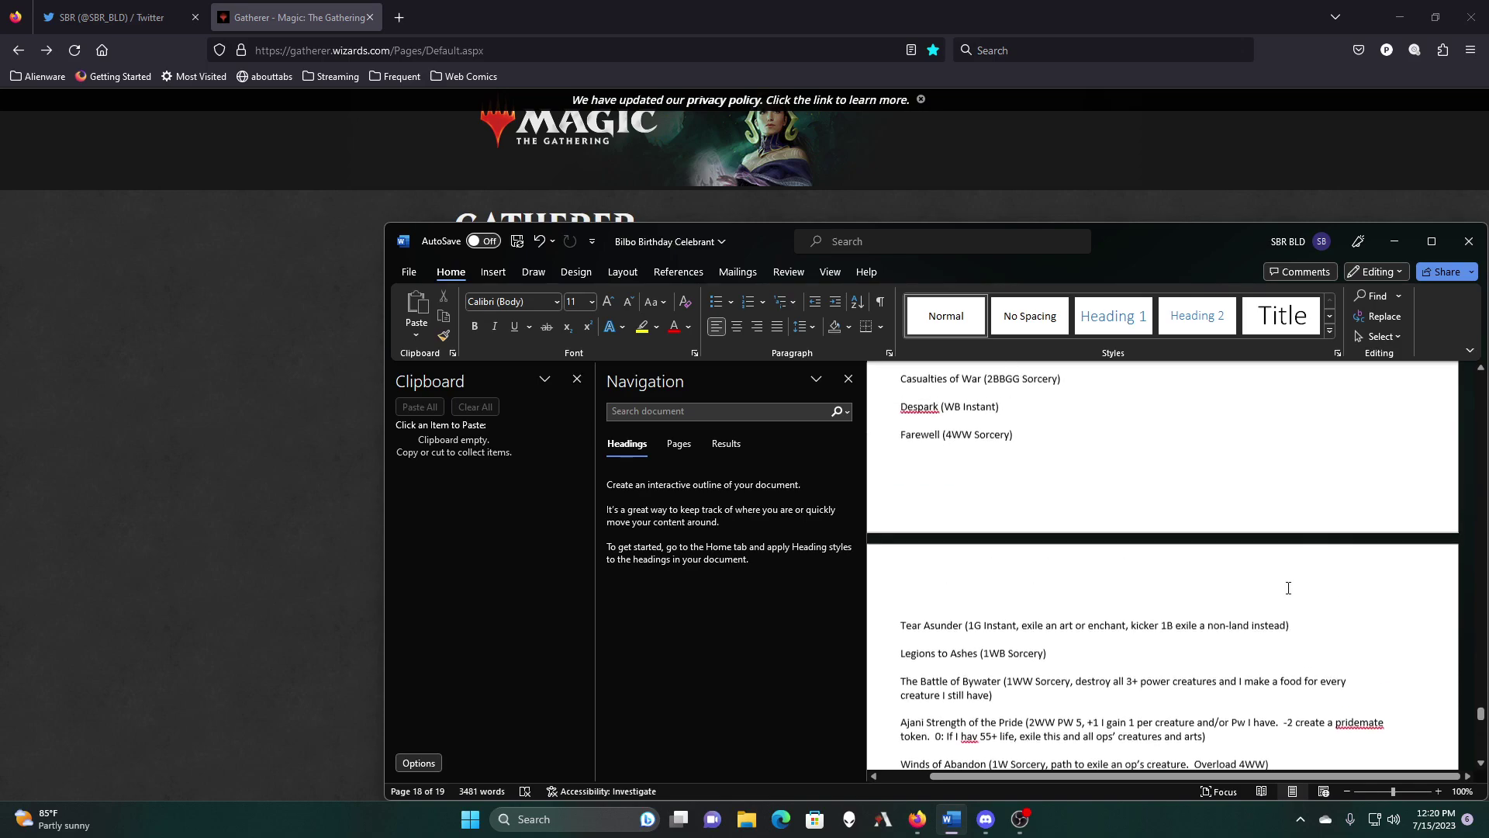
pyautogui.scroll(10, 1288, 588)
pyautogui.scroll(7, 1288, 588)
pyautogui.scroll(5, 1288, 588)
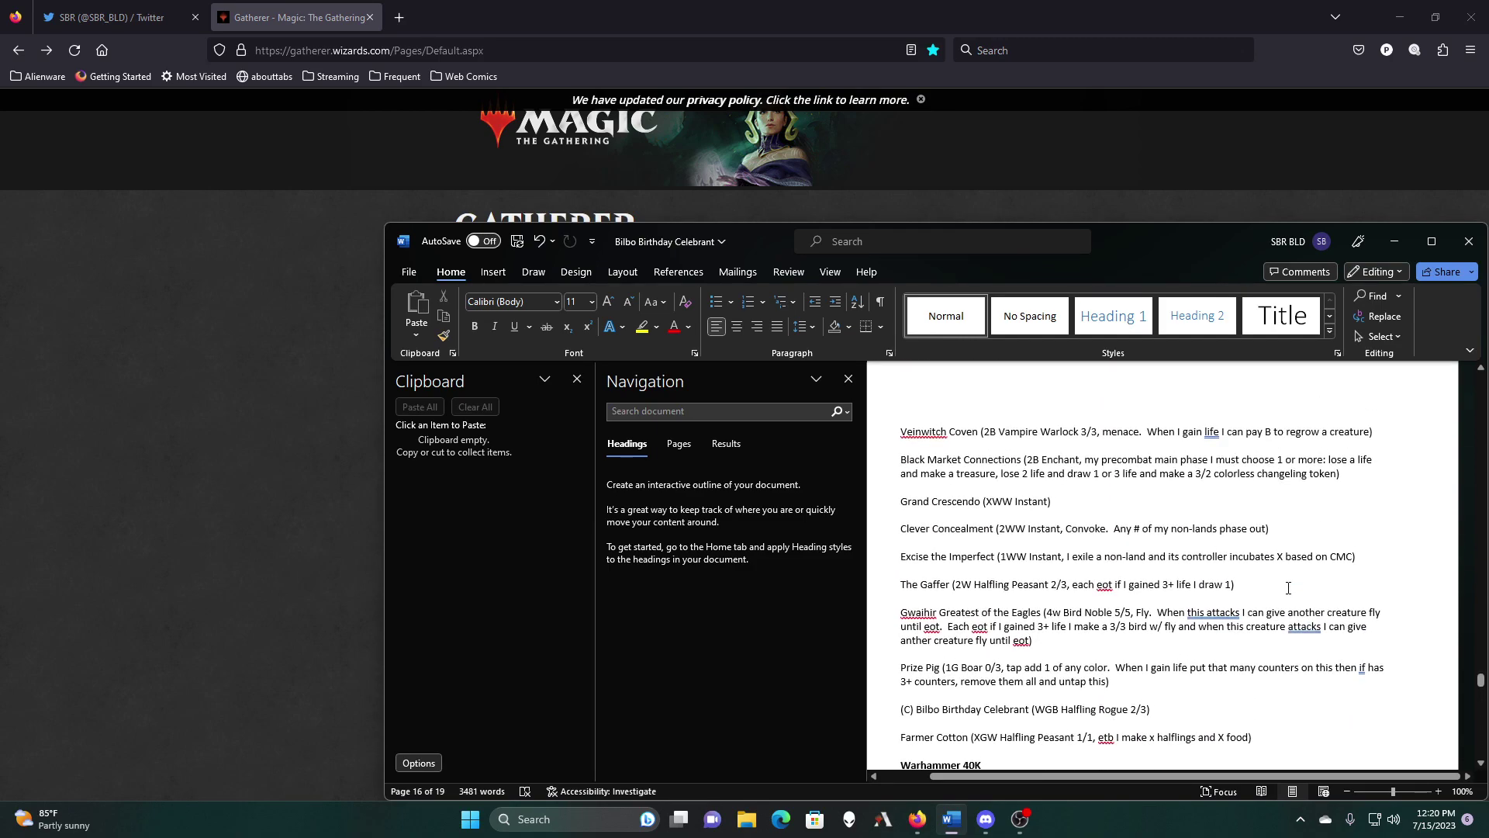
pyautogui.scroll(5, 1288, 588)
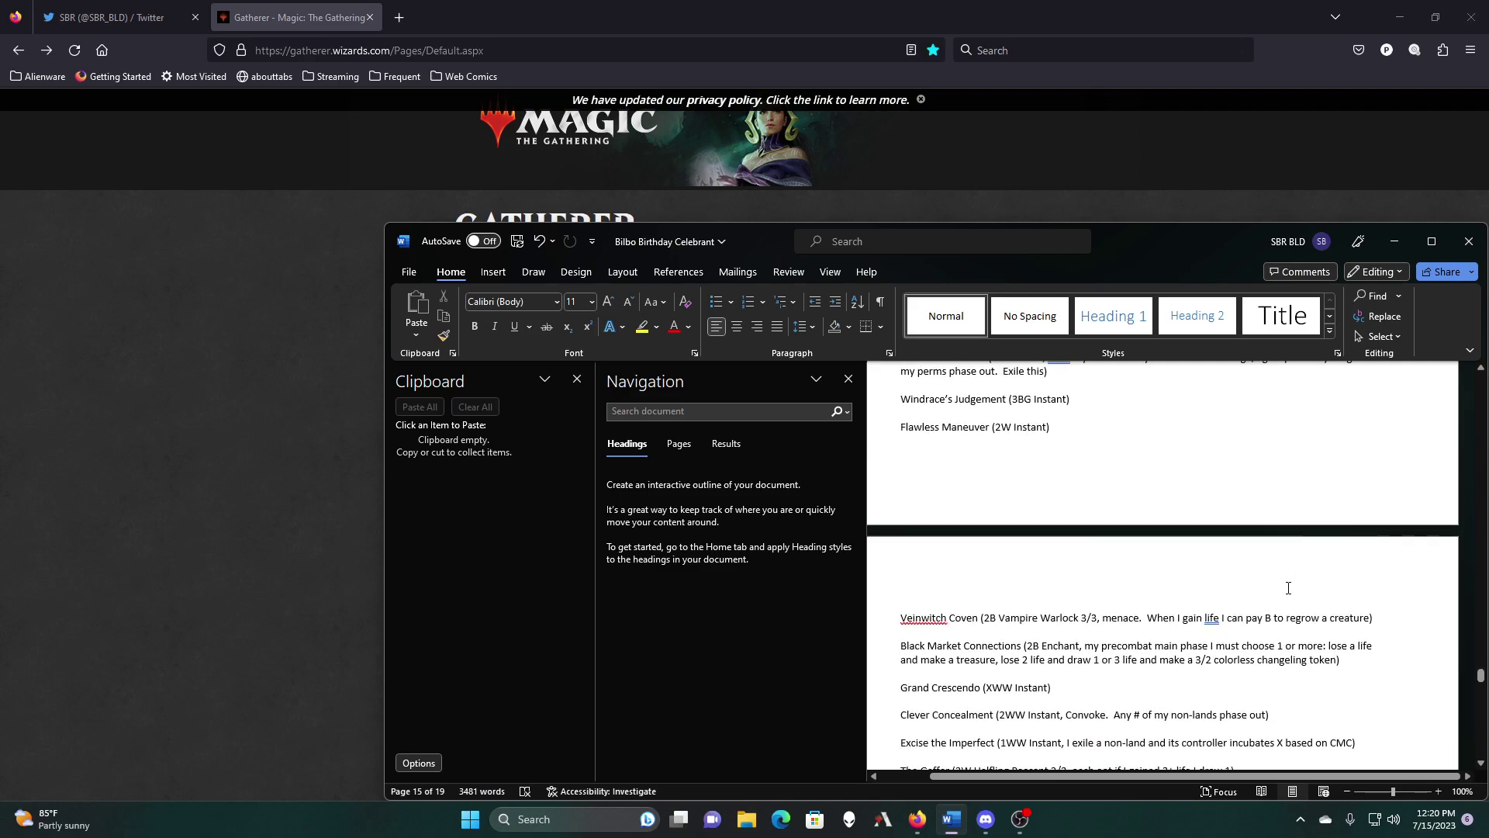
pyautogui.scroll(3, 1288, 588)
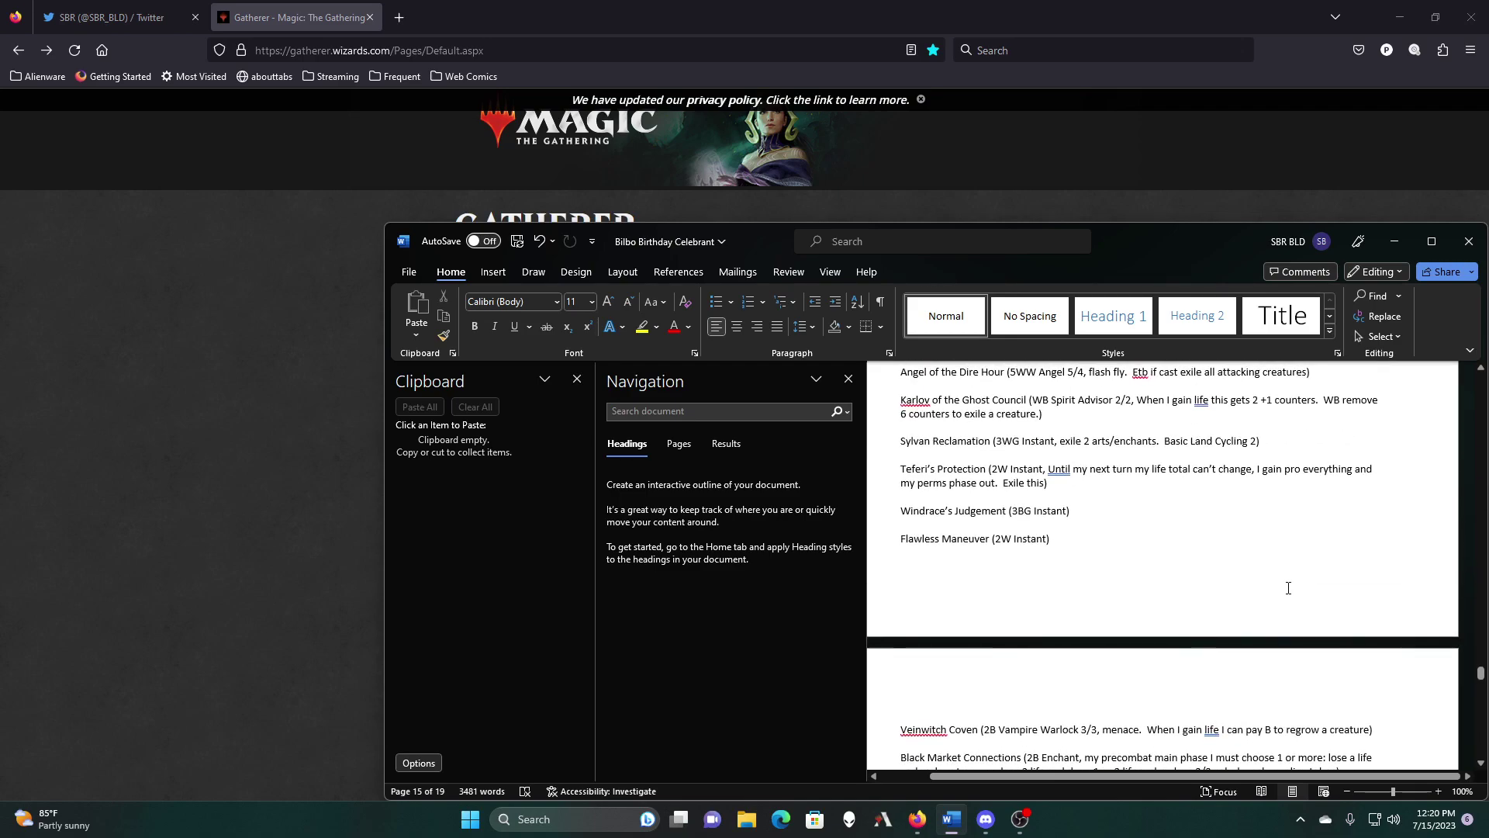
pyautogui.scroll(3, 1288, 588)
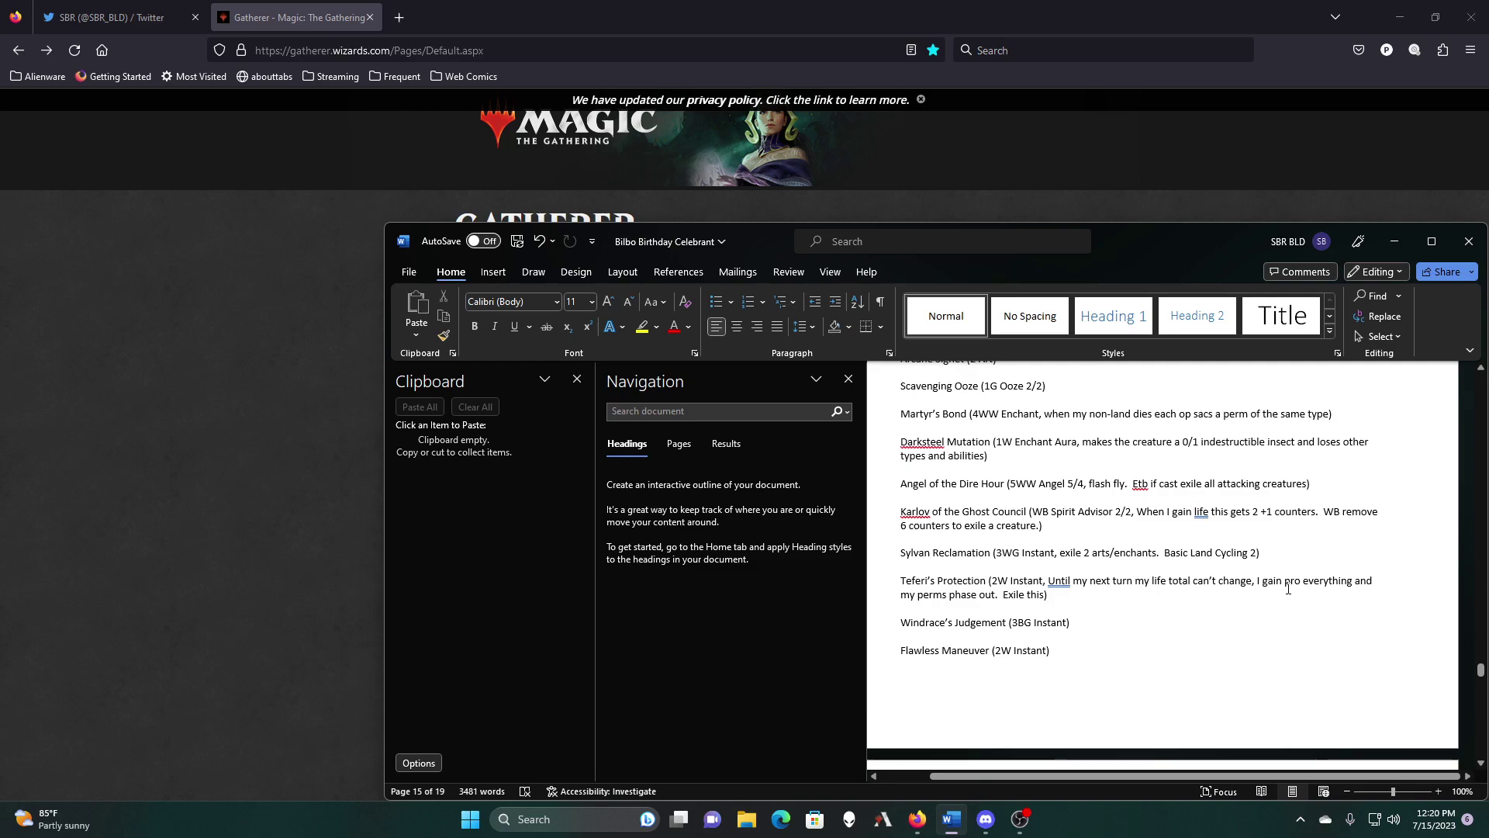
pyautogui.scroll(2, 1289, 588)
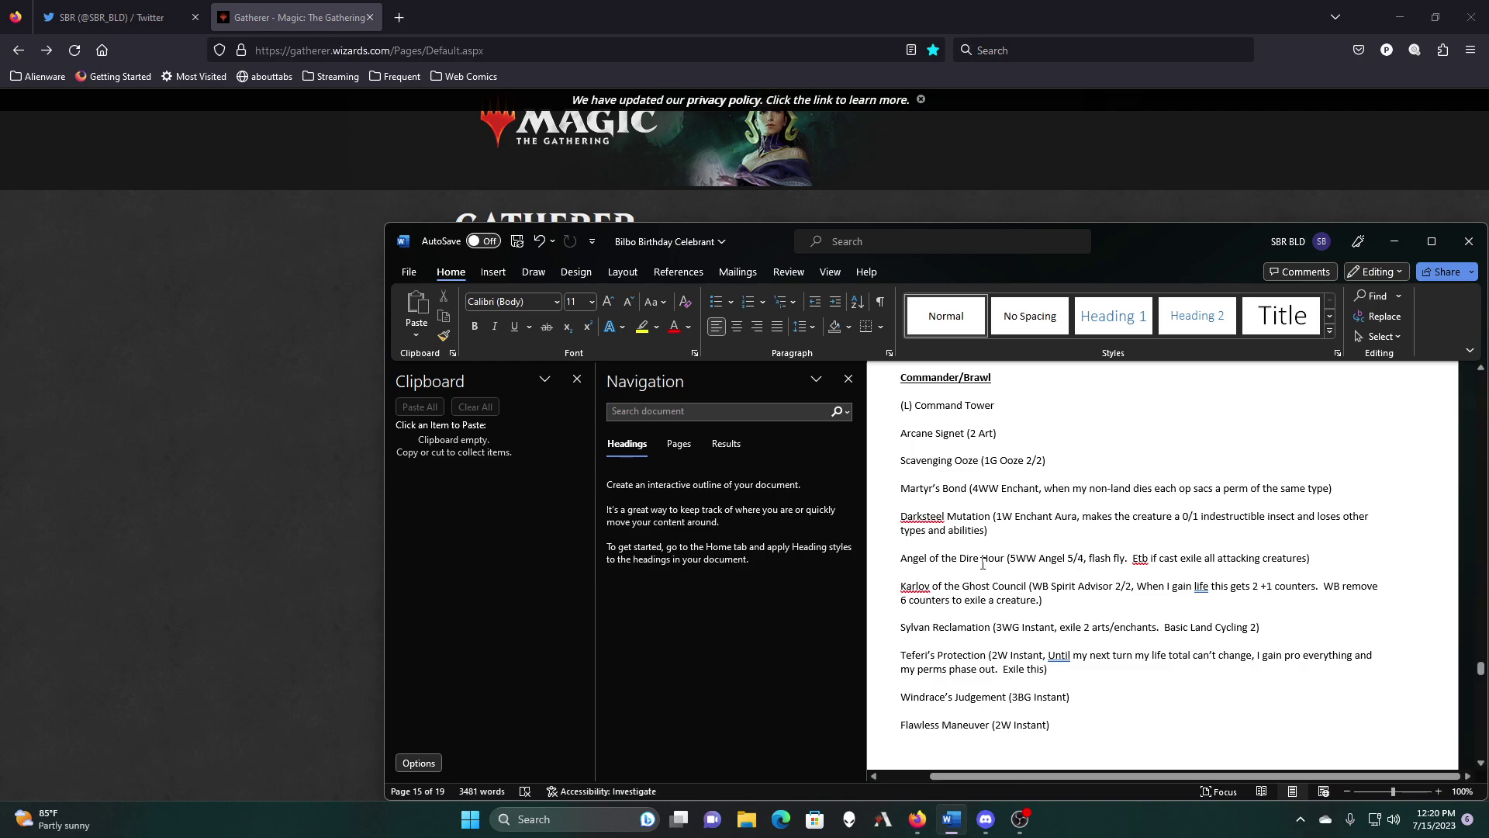
pyautogui.scroll(-8, 982, 563)
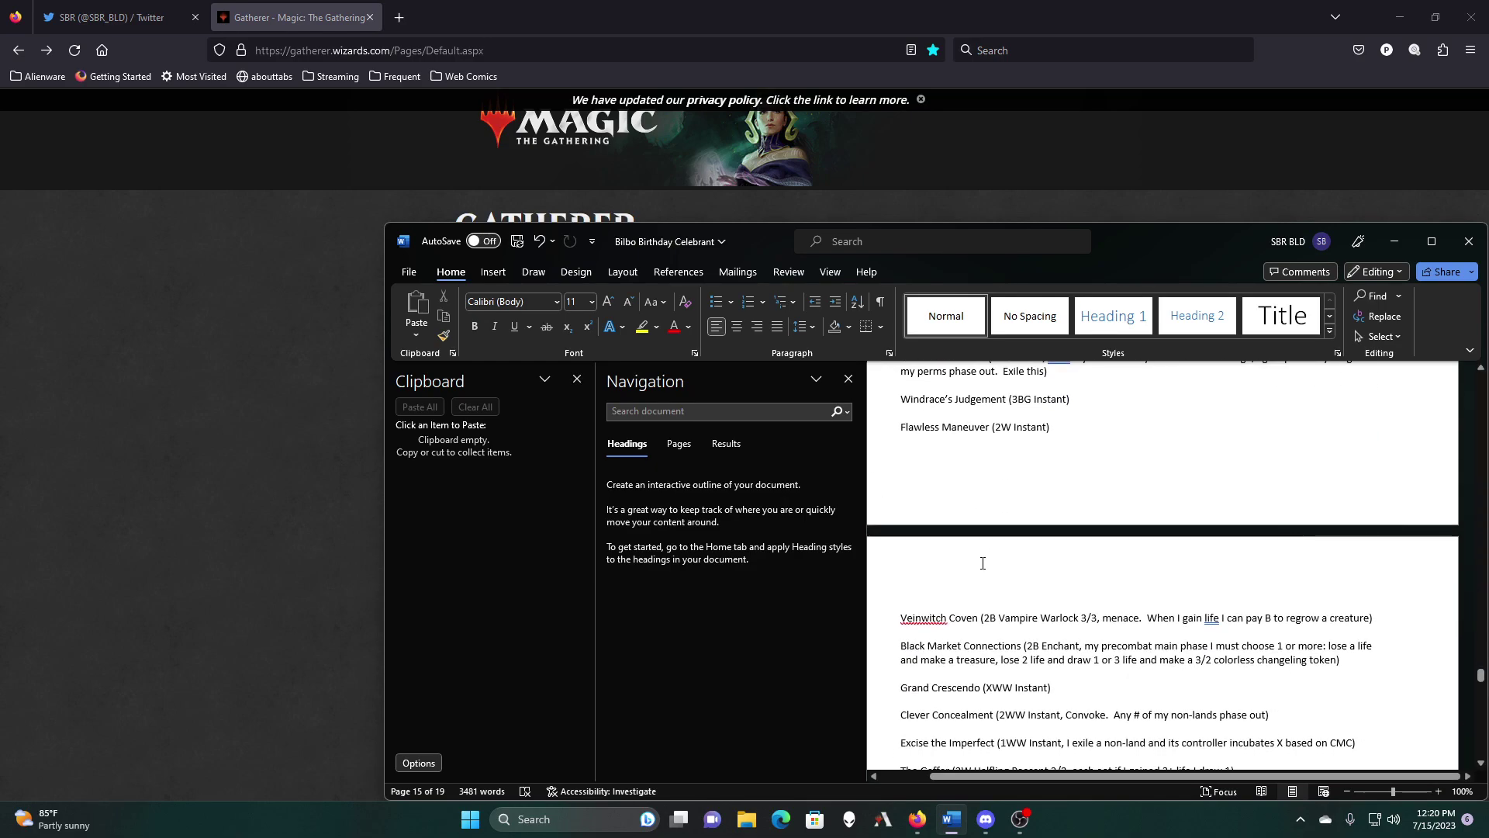
pyautogui.scroll(-3, 1157, 393)
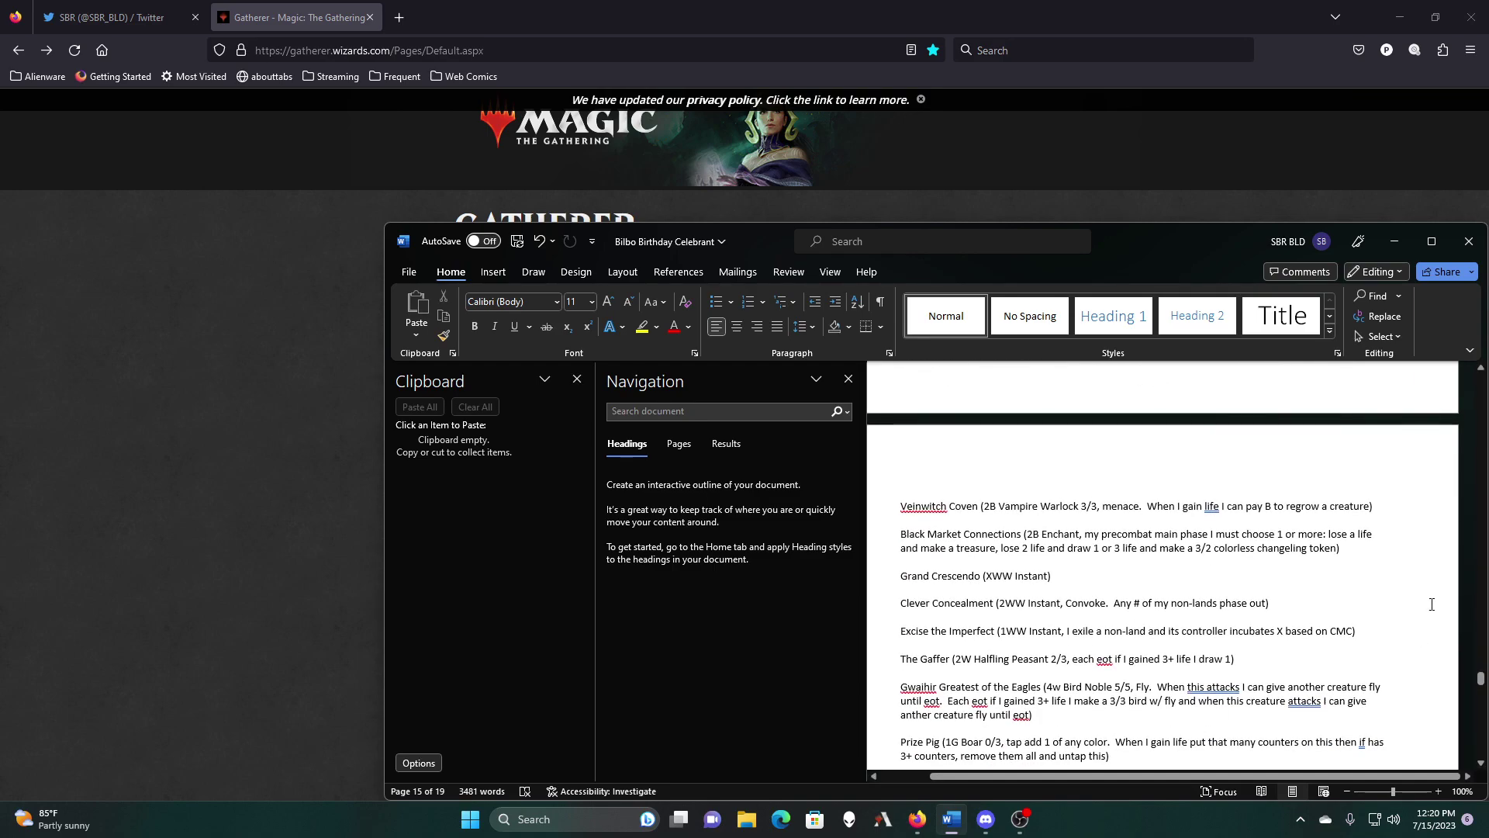
# Step: Change the card count in the "Bilbo, Birthday Celebrant" heading line at the document's start to 159
pyautogui.moveTo(1480, 680); pyautogui.dragTo(1479, 380)
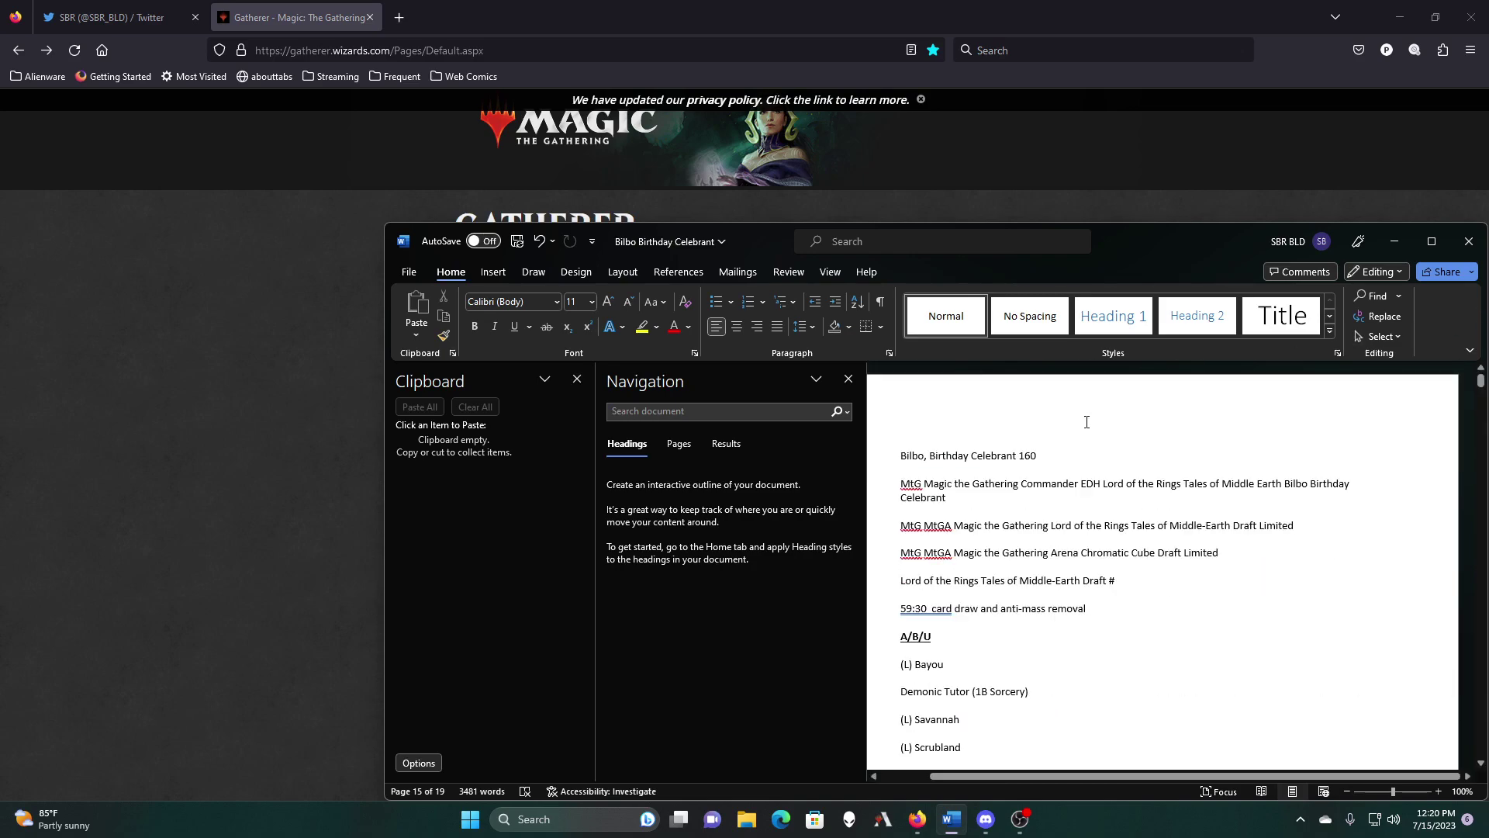
pyautogui.press('BackSpace')
pyautogui.press('BackSpace')
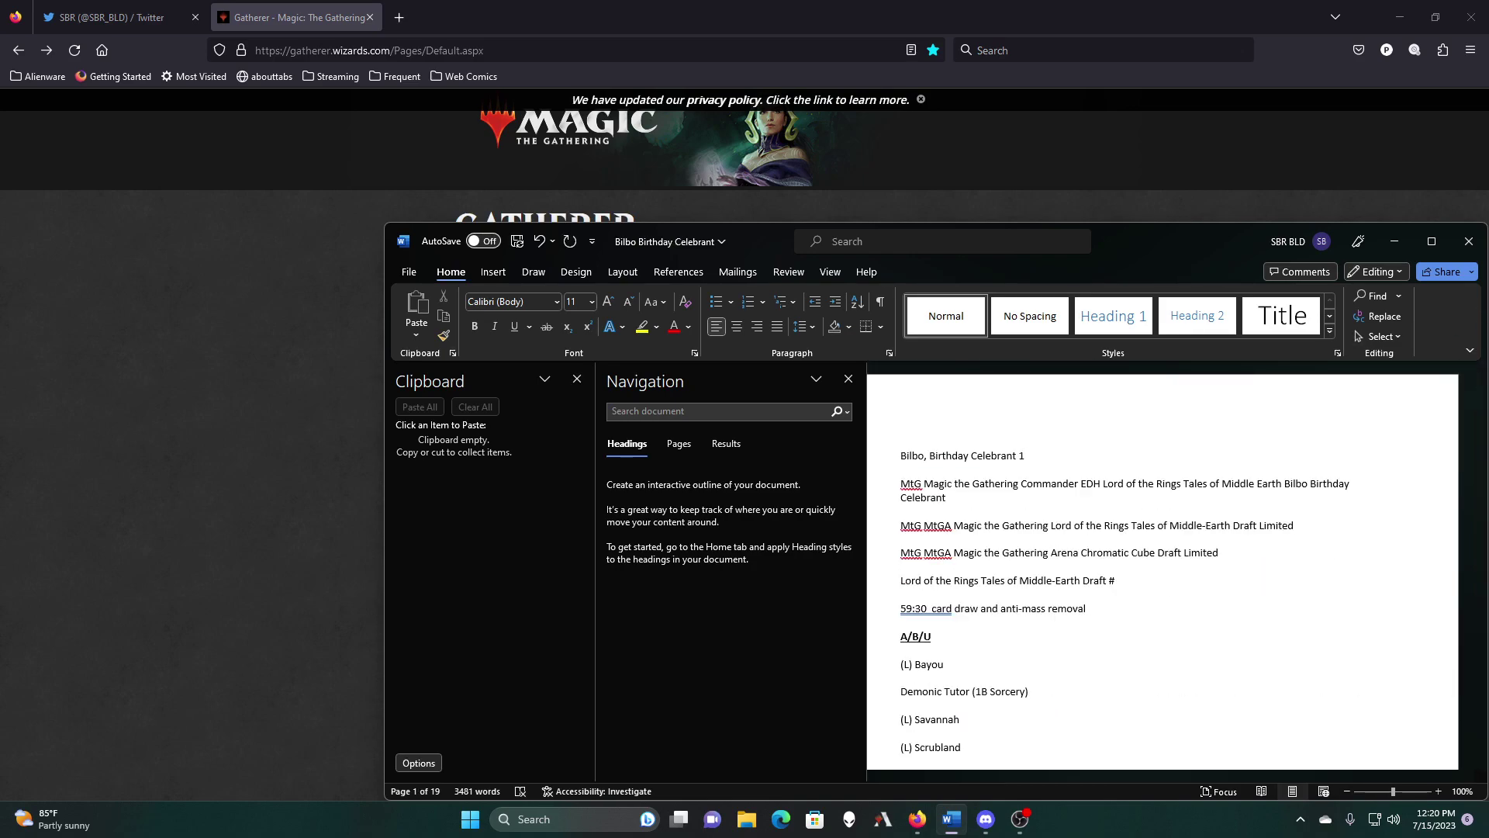
pyautogui.write('59')
pyautogui.click(1269, 333)
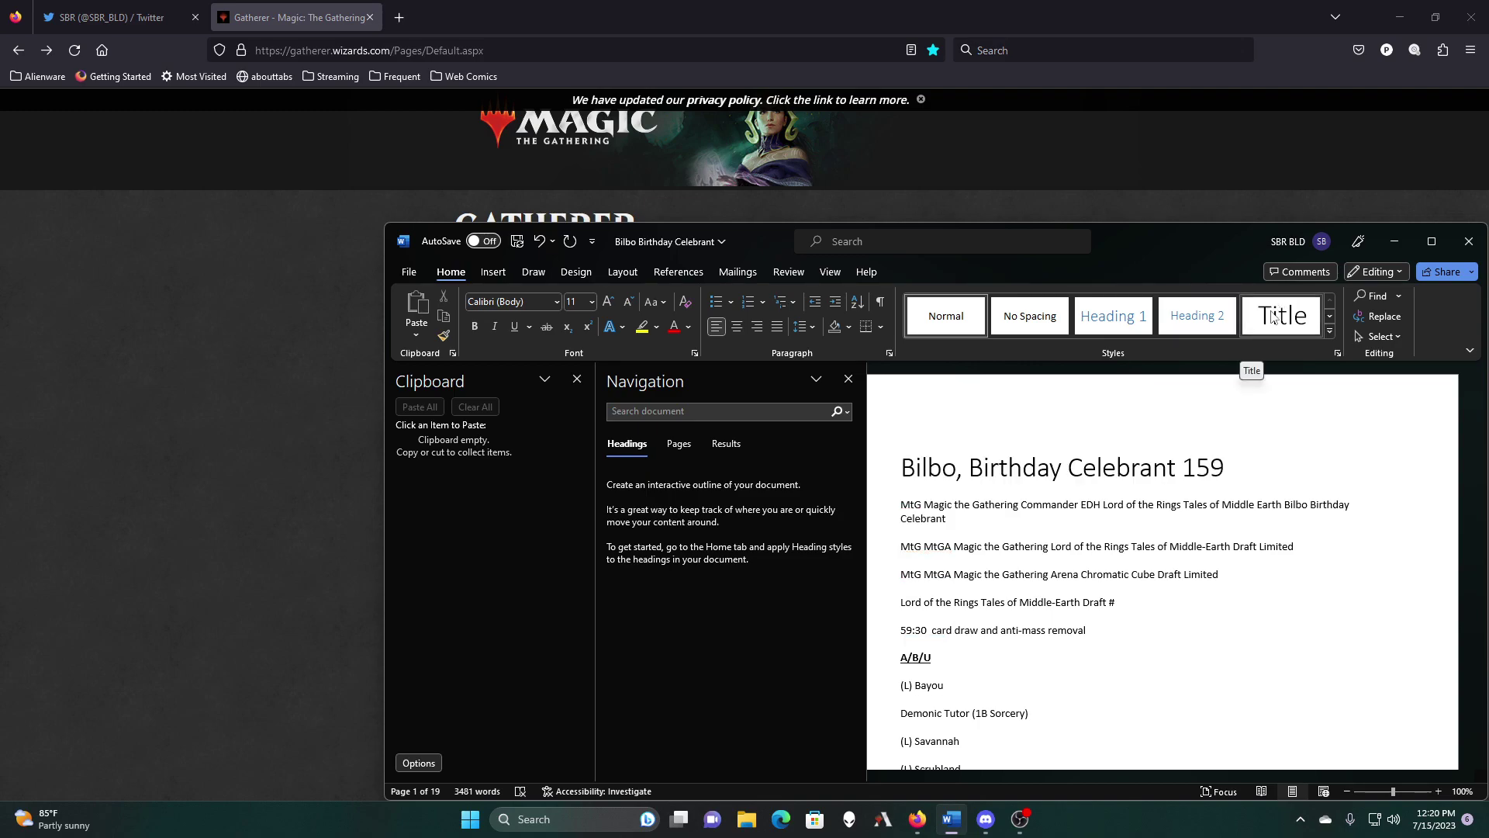
# Step: Review the card entries from A/B/U forward through Ice Age, Exodus and Urza's Legacy to Judgement and Onslaught
pyautogui.scroll(-3, 1308, 545)
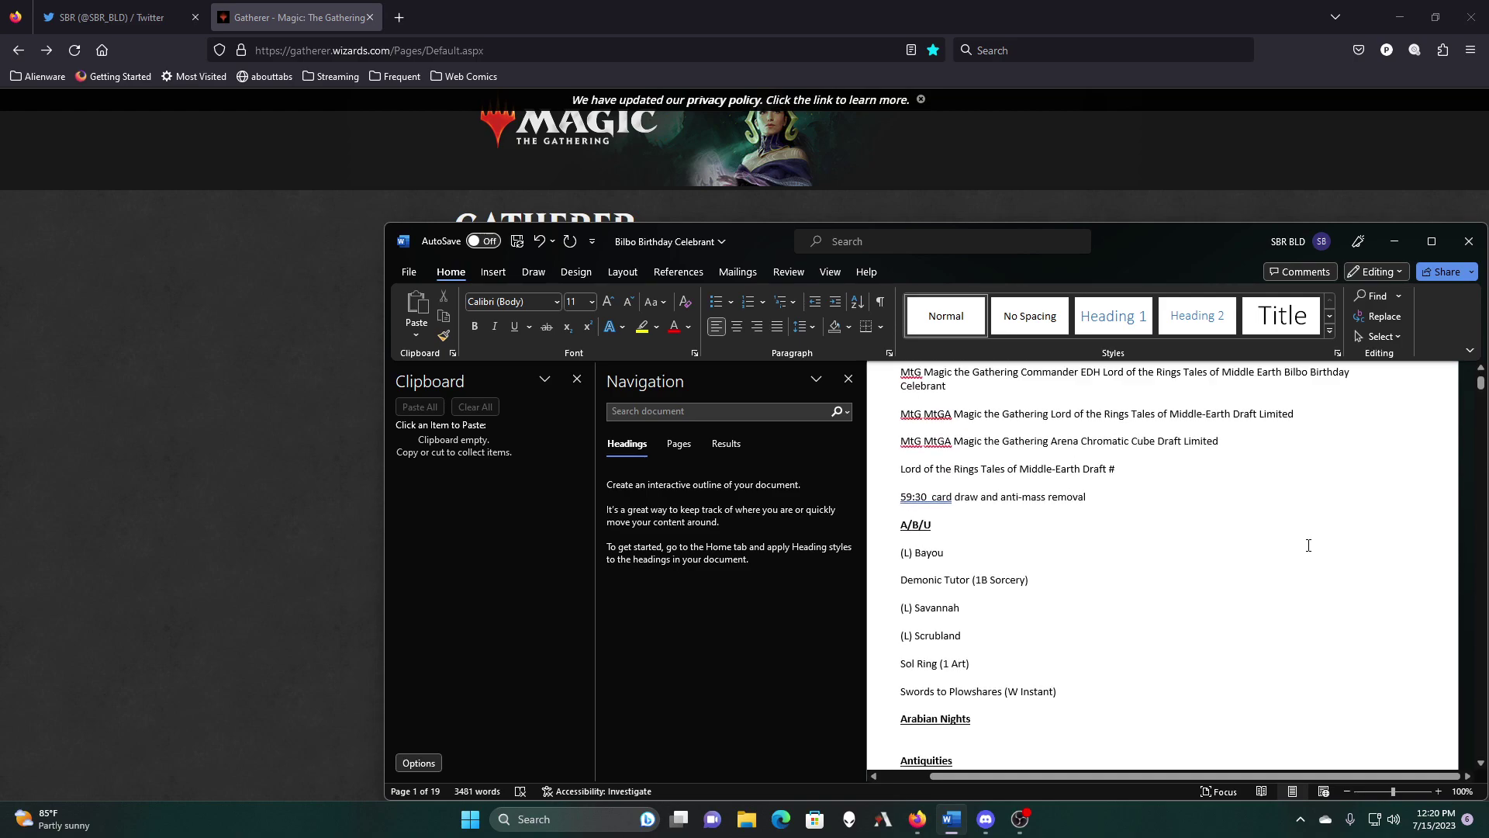
pyautogui.scroll(-6, 1308, 545)
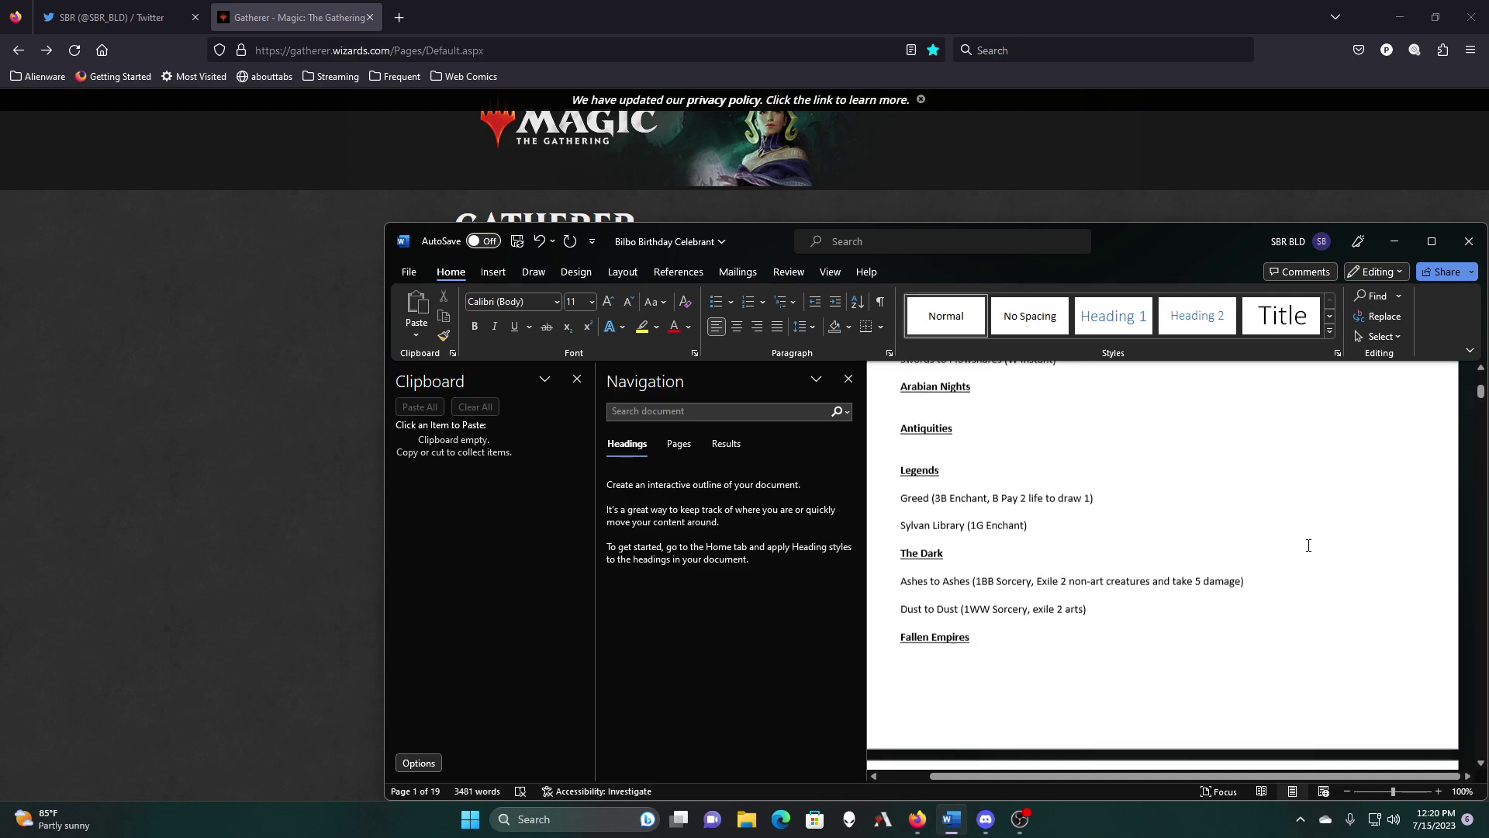
pyautogui.scroll(-3, 1308, 545)
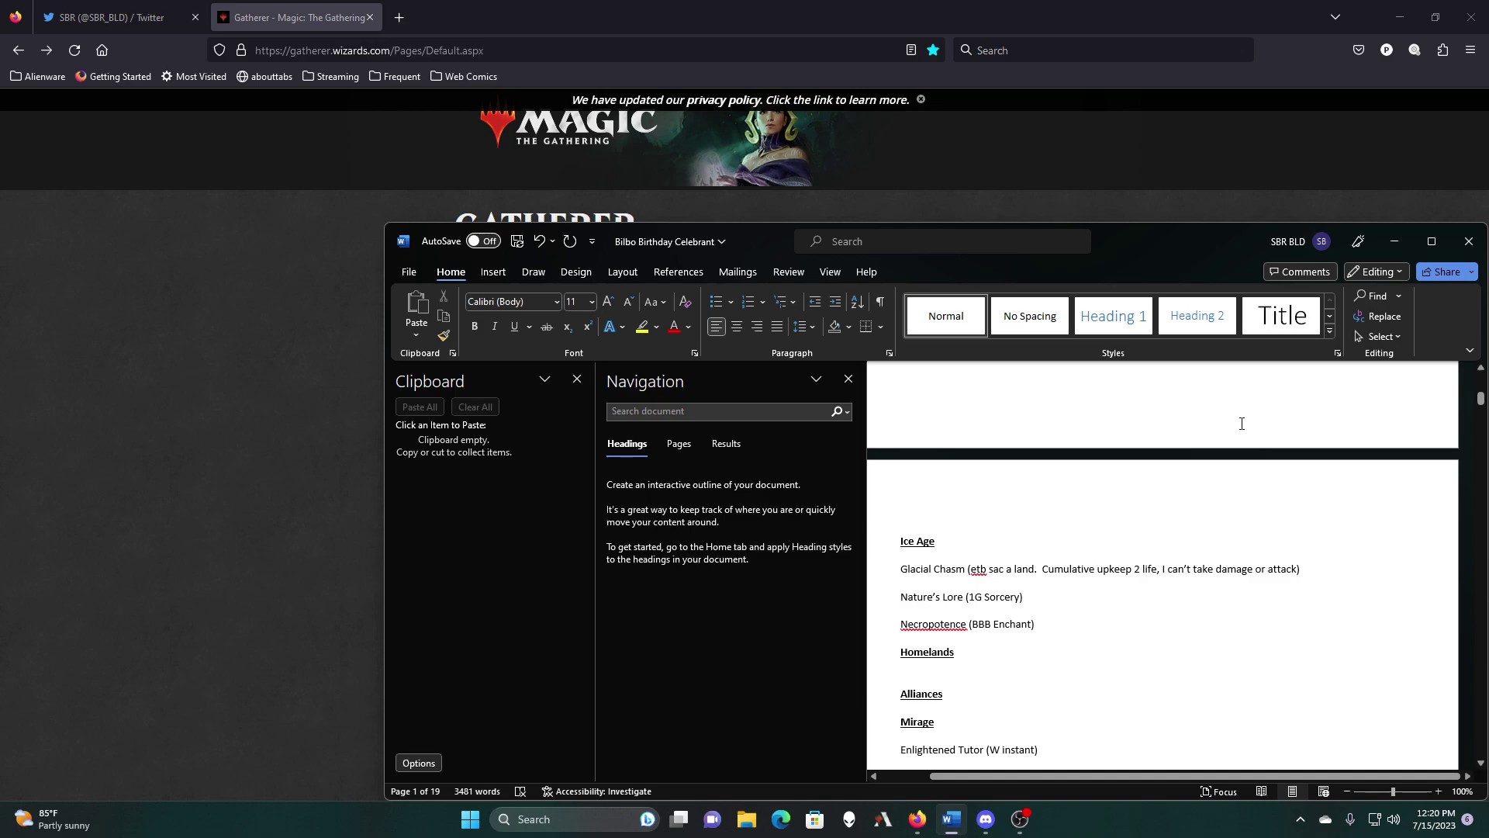
pyautogui.scroll(-3, 1242, 423)
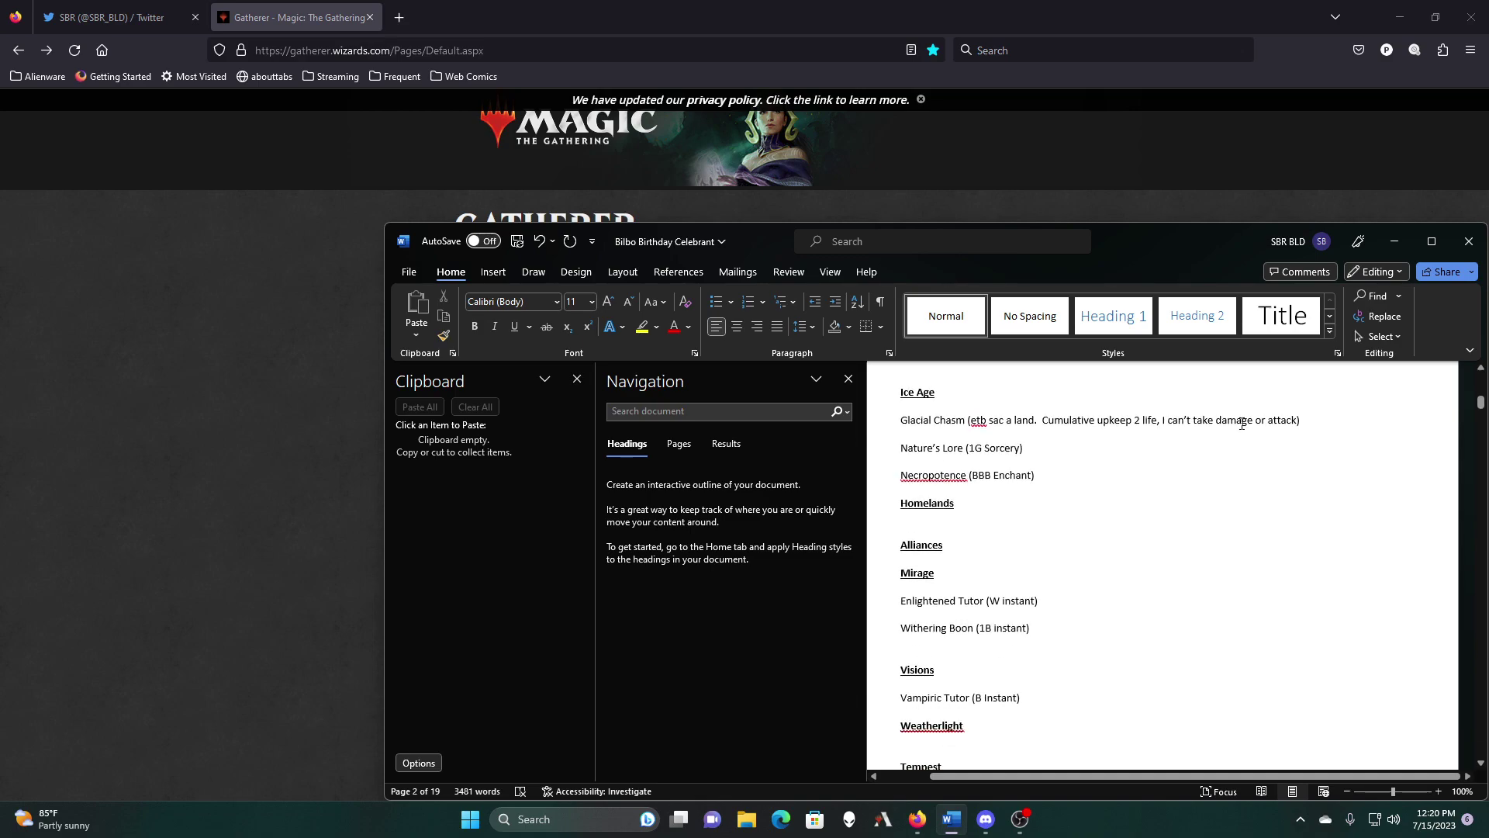
pyautogui.scroll(-2, 1242, 423)
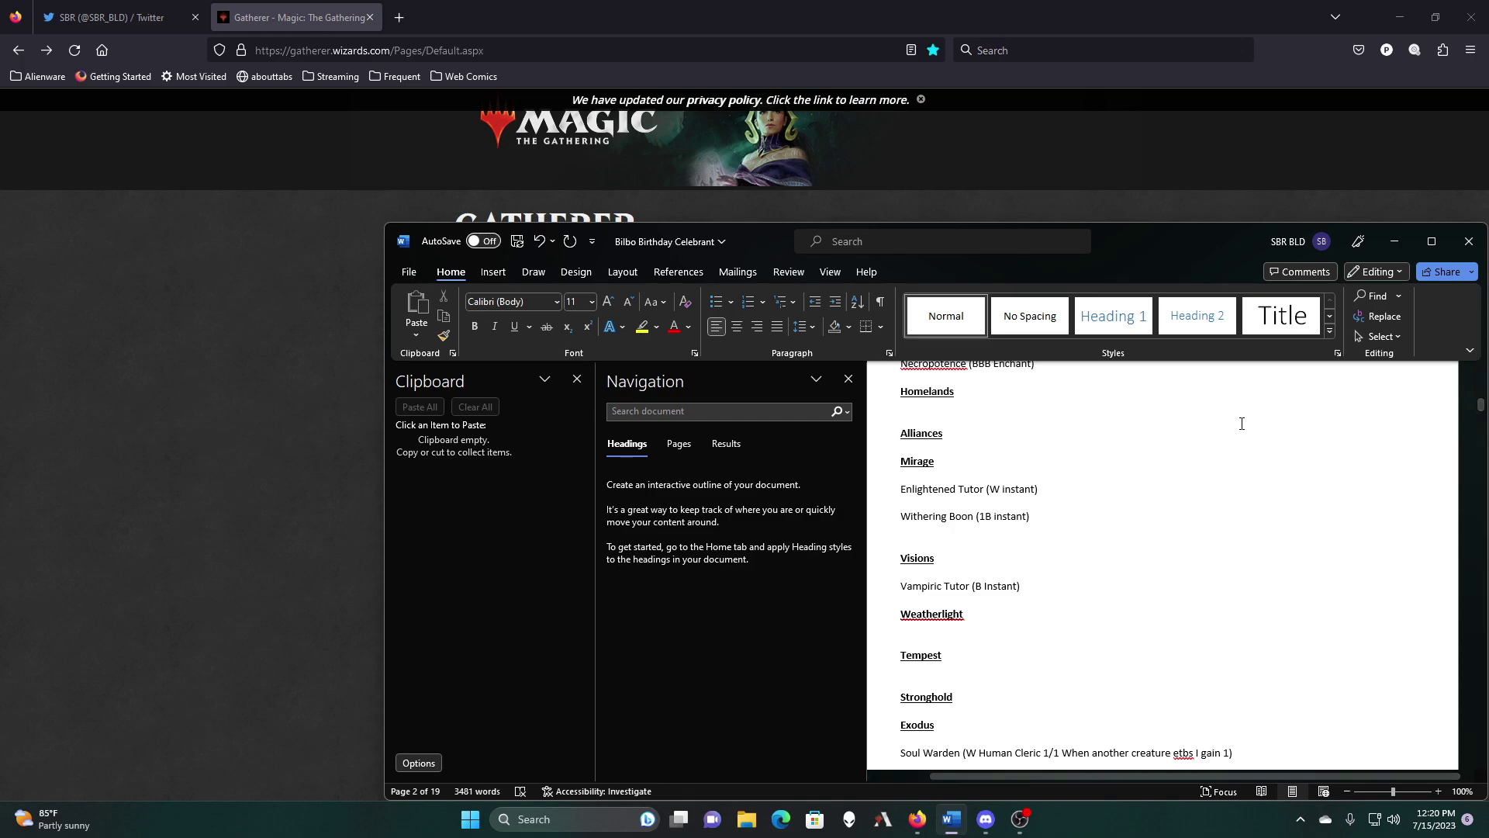
pyautogui.scroll(-5, 1241, 423)
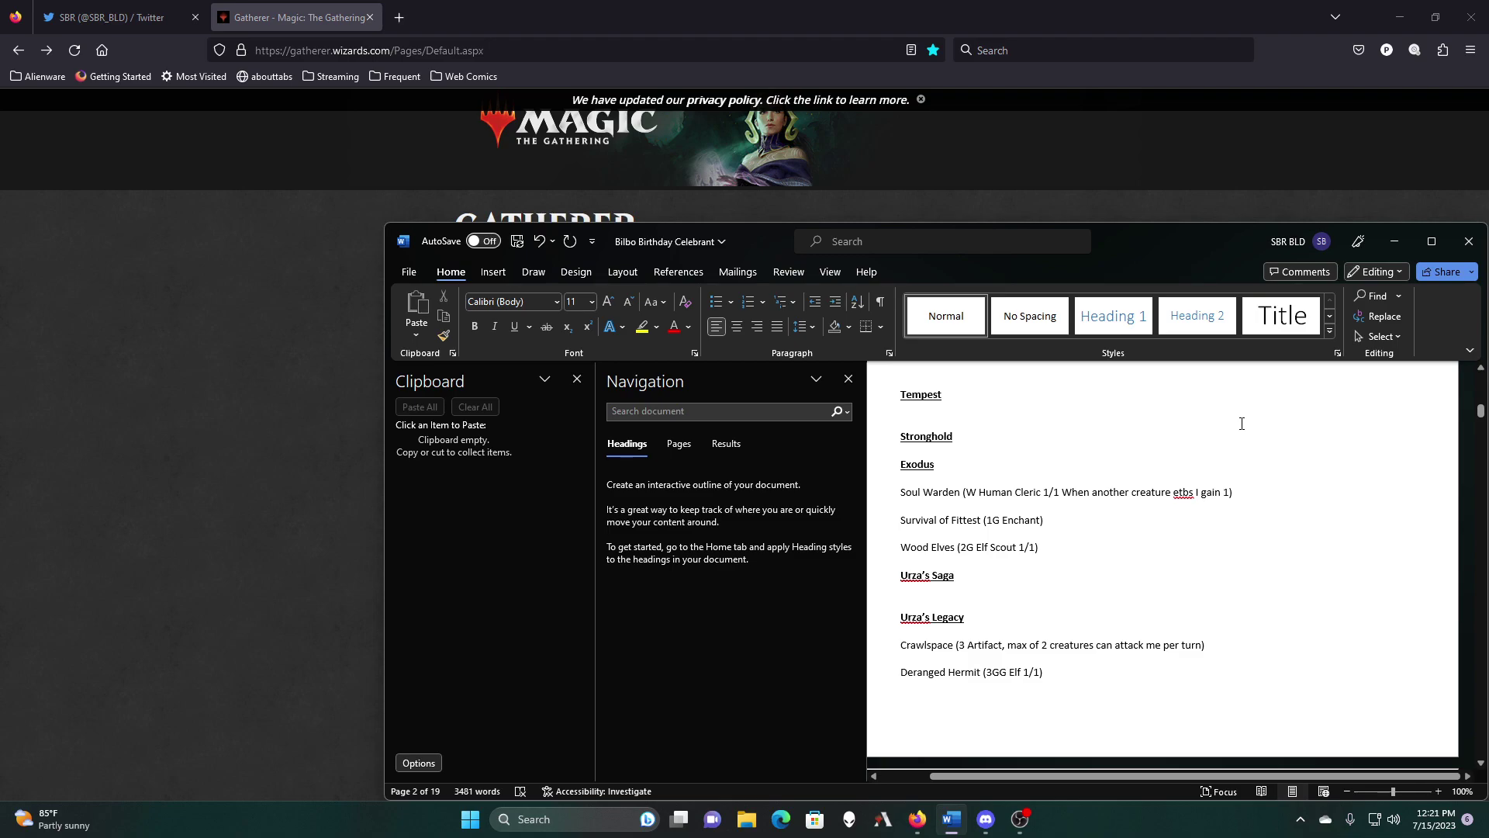
pyautogui.scroll(-5, 1242, 423)
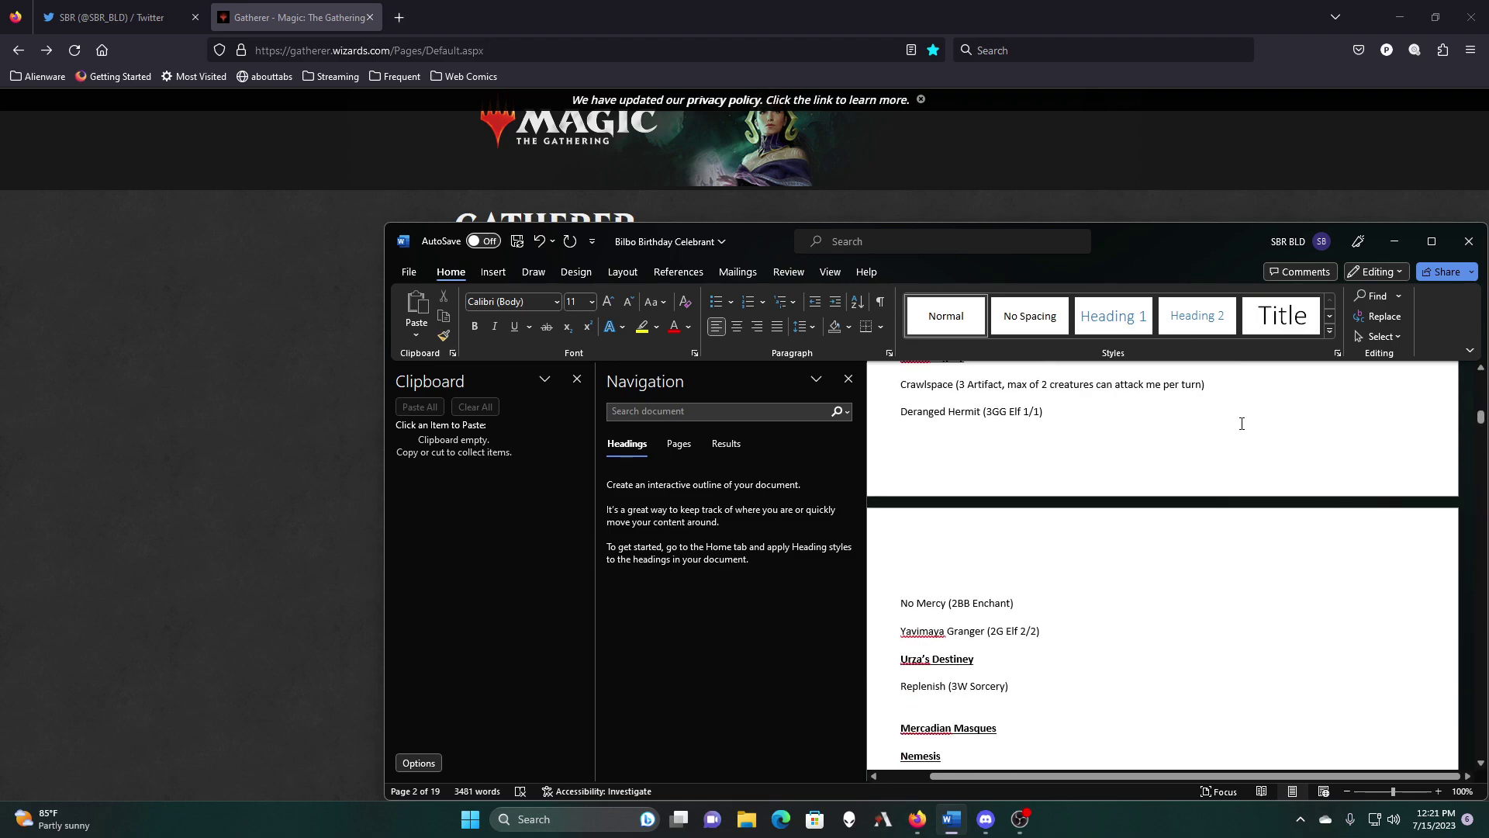
pyautogui.scroll(-4, 1241, 423)
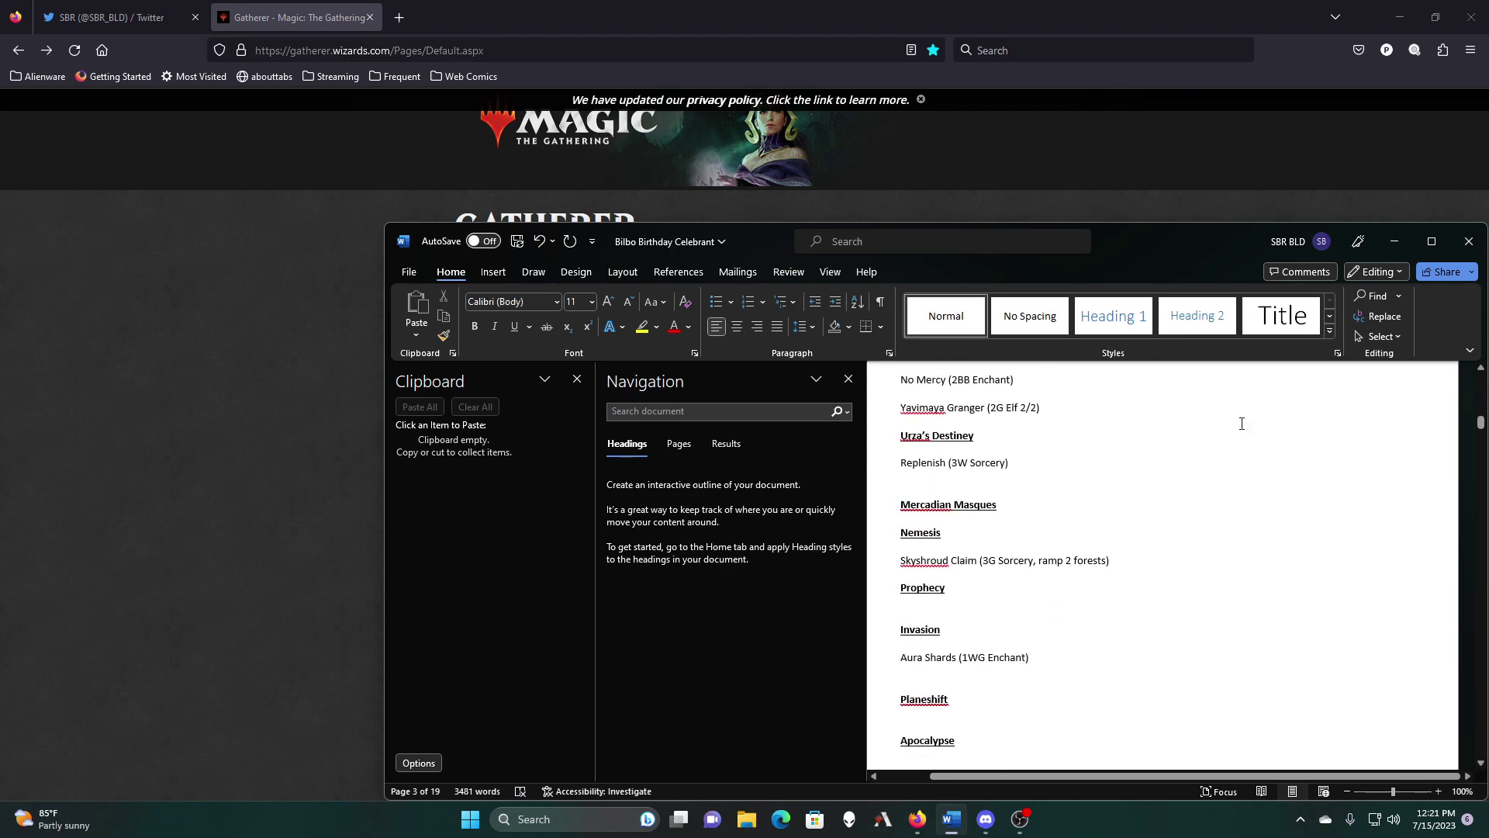
pyautogui.scroll(-2, 1242, 423)
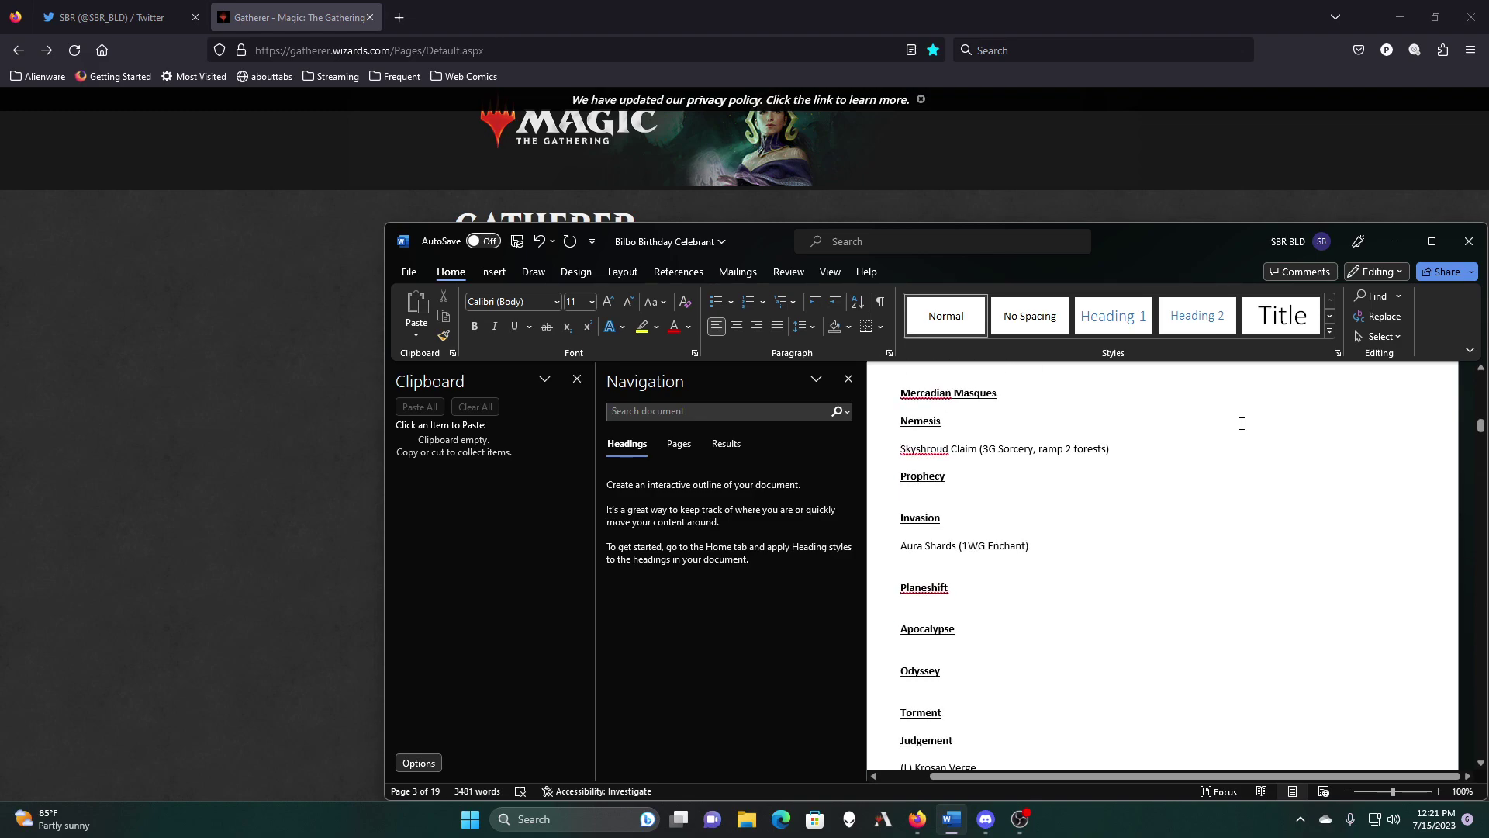
pyautogui.scroll(-4, 1241, 424)
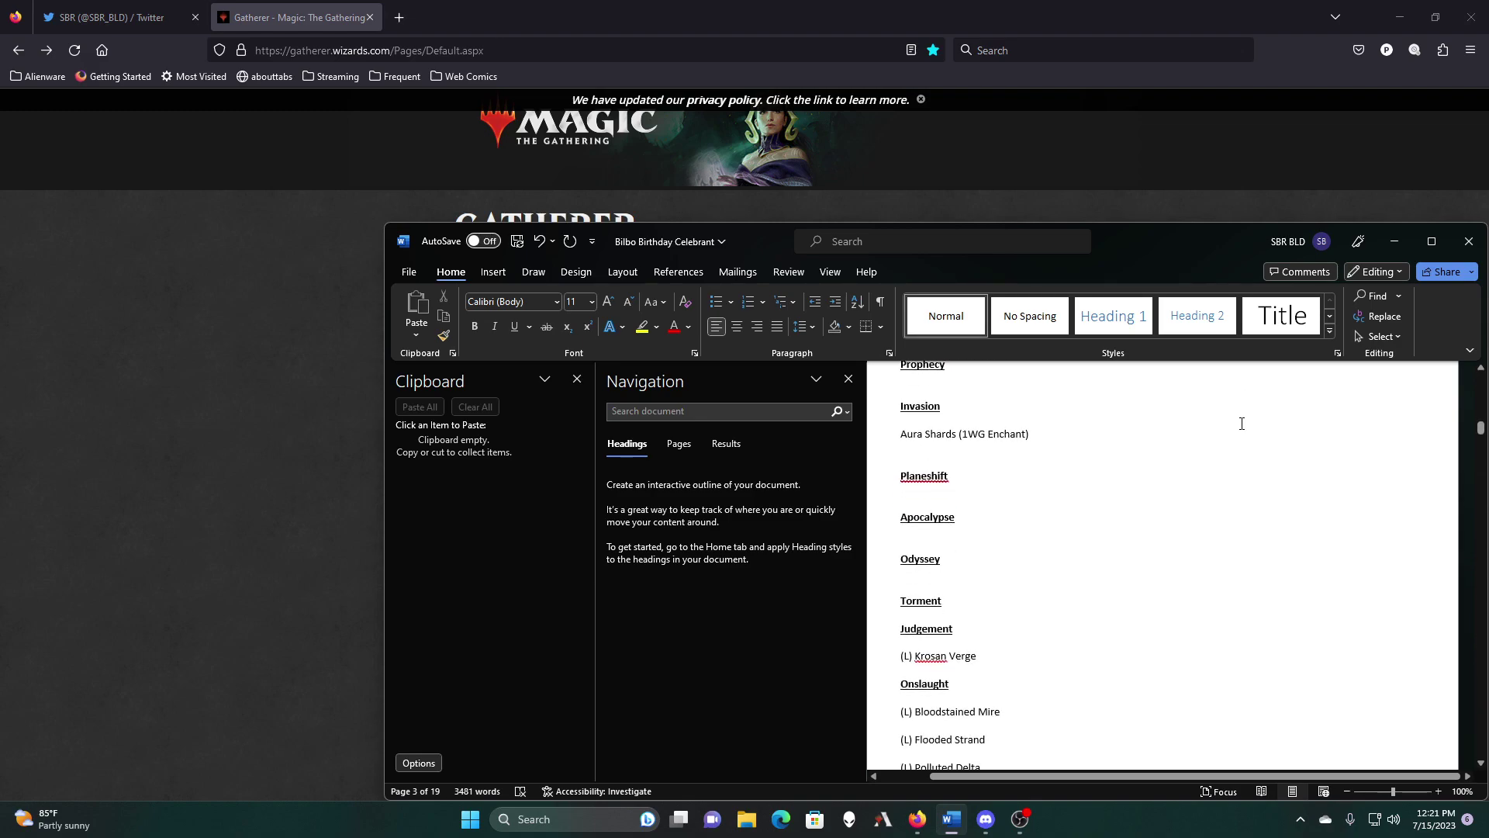
pyautogui.scroll(2, 1242, 424)
pyautogui.scroll(2, 1242, 424)
pyautogui.scroll(-7, 1242, 424)
# Step: Copy the "Sol Ring (1 Art)" entry from the A/B/U section to the clipboard
pyautogui.scroll(14, 1242, 424)
pyautogui.scroll(12, 1242, 423)
pyautogui.scroll(12, 1242, 423)
pyautogui.scroll(2, 1241, 423)
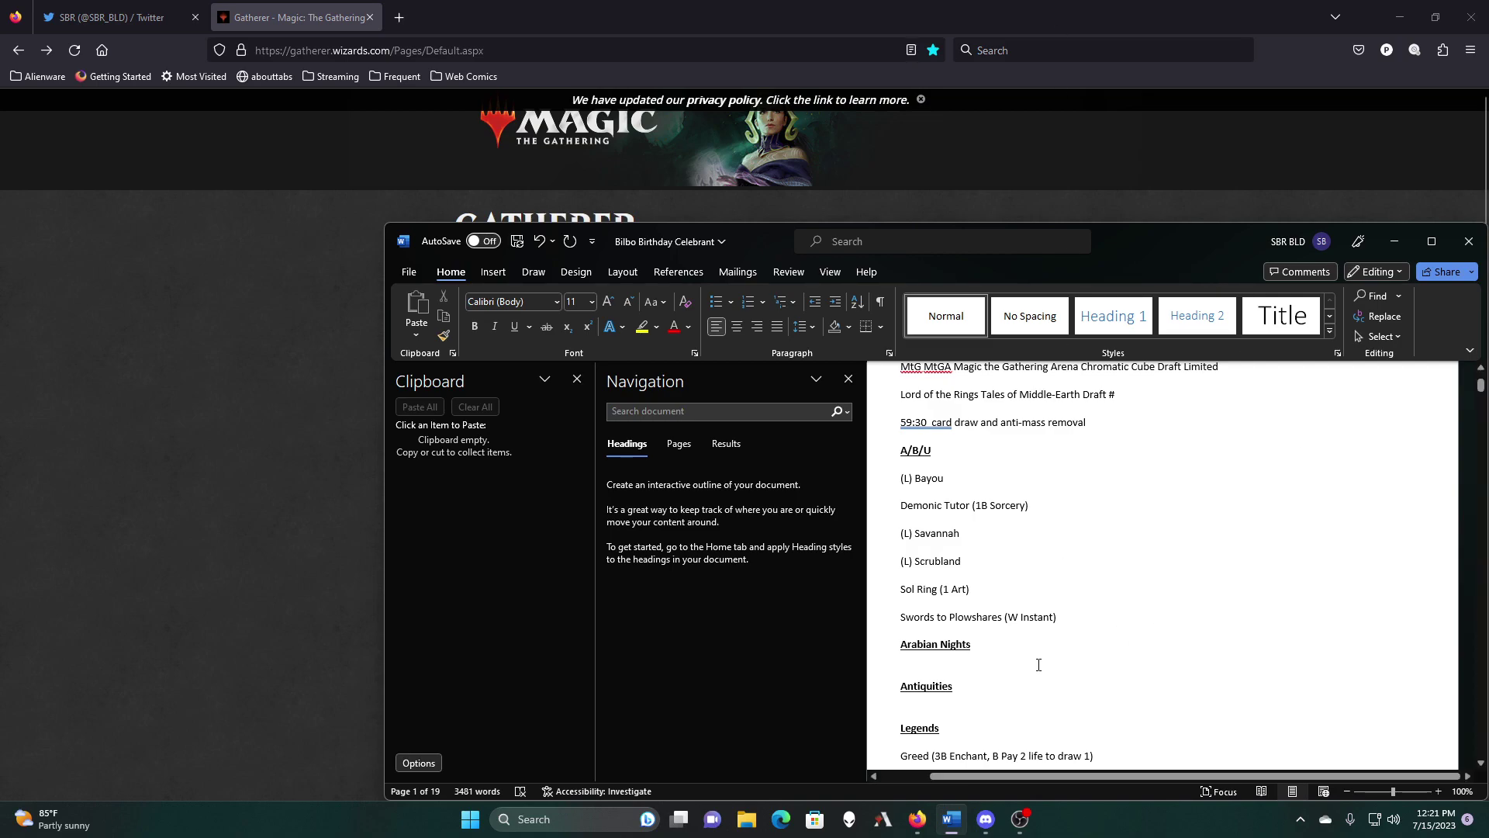
pyautogui.rightClick(907, 589)
pyautogui.click(941, 326)
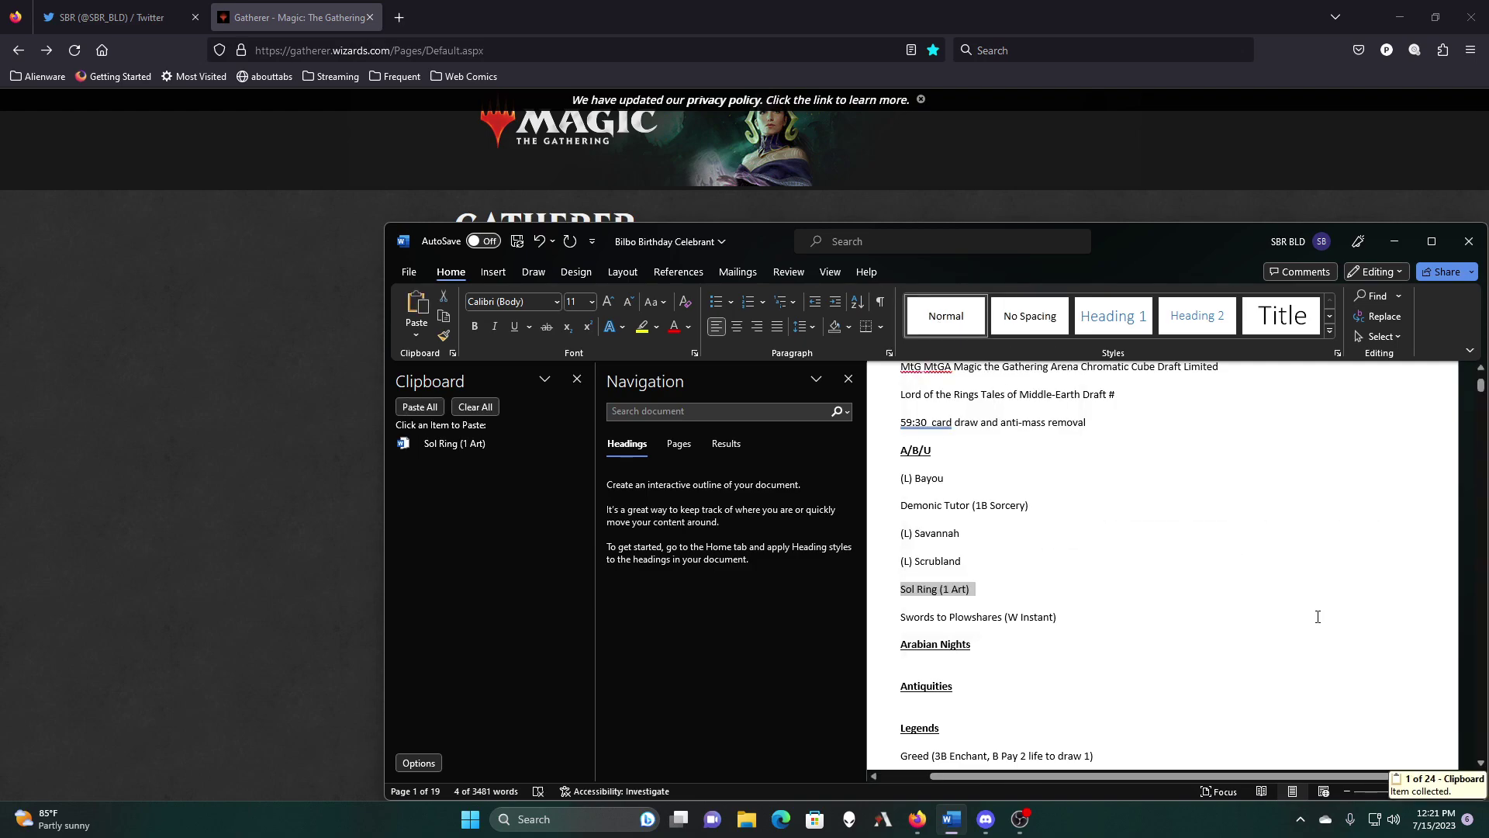
# Step: Copy the "Nature's Lore (1G Sorcery)" entry from the Ice Age section to the clipboard
pyautogui.scroll(-6, 1317, 617)
pyautogui.scroll(-5, 1317, 616)
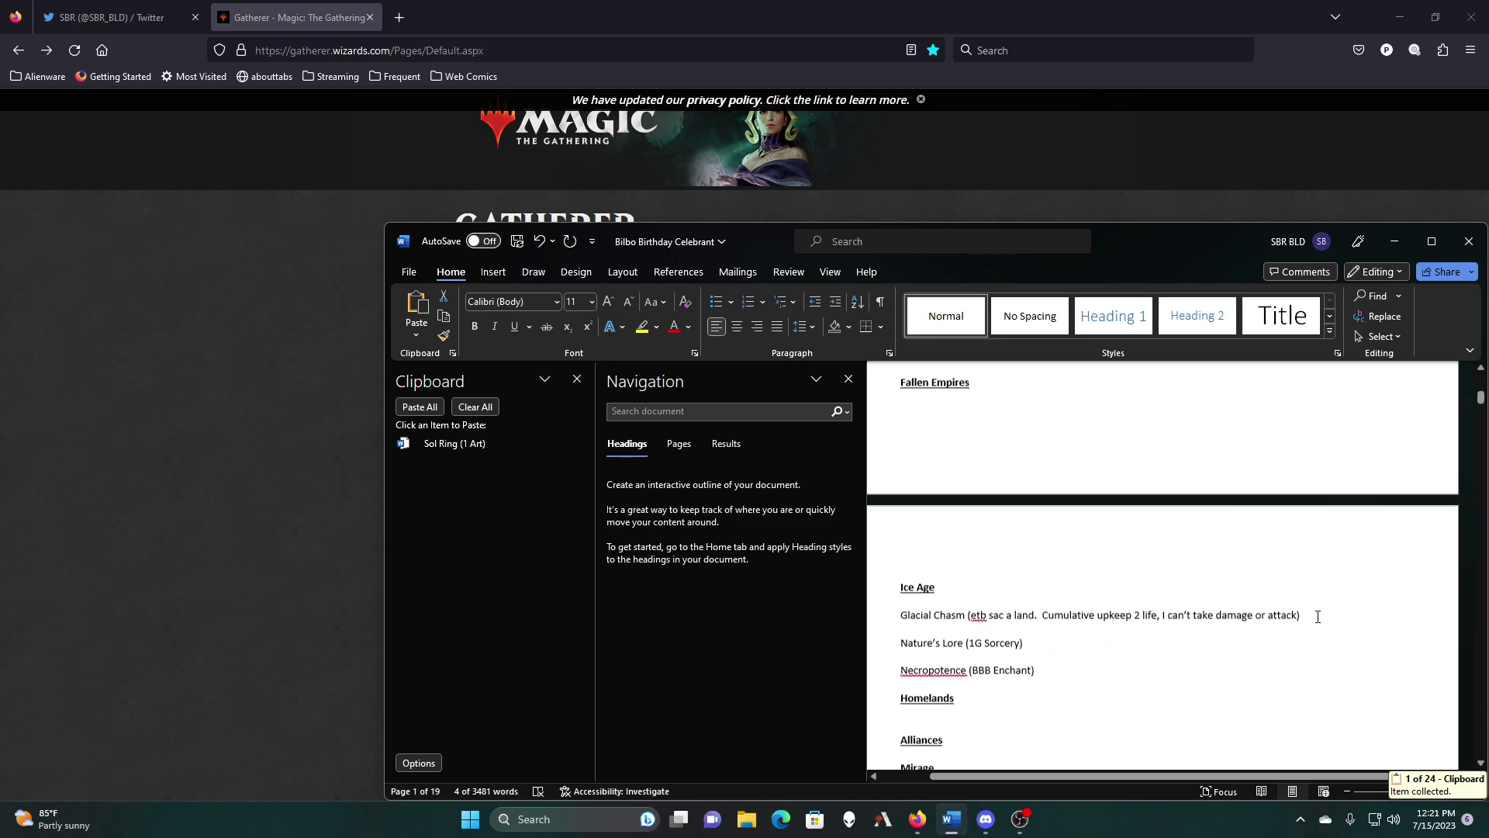
pyautogui.moveTo(1031, 635); pyautogui.dragTo(916, 623)
pyautogui.rightClick(912, 633)
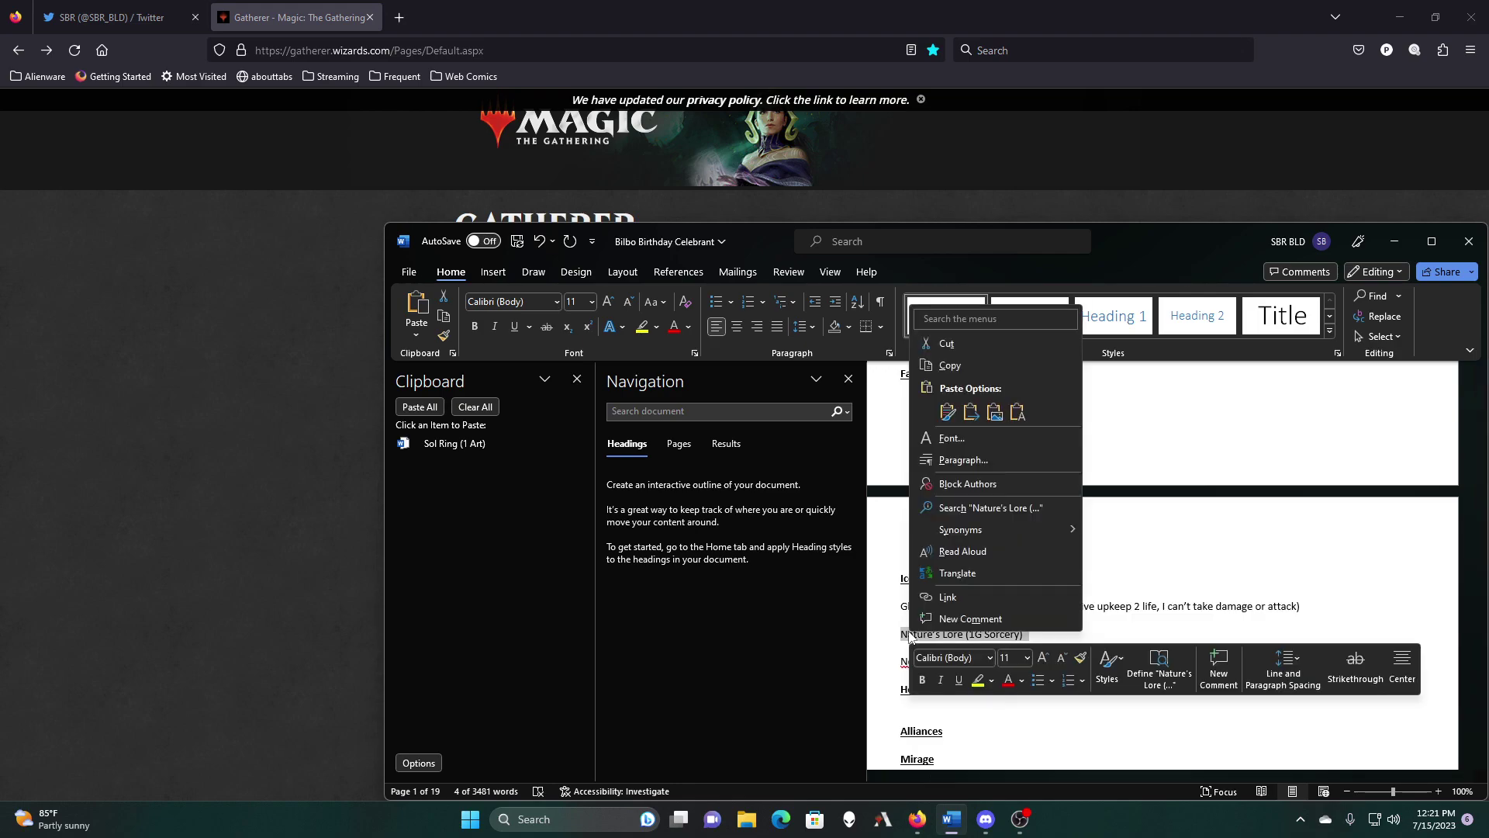
pyautogui.click(979, 364)
# Step: Copy the "Wood Elves (2G Elf Scout 1/1)" entry from the Exodus section to the clipboard
pyautogui.scroll(-5, 1070, 533)
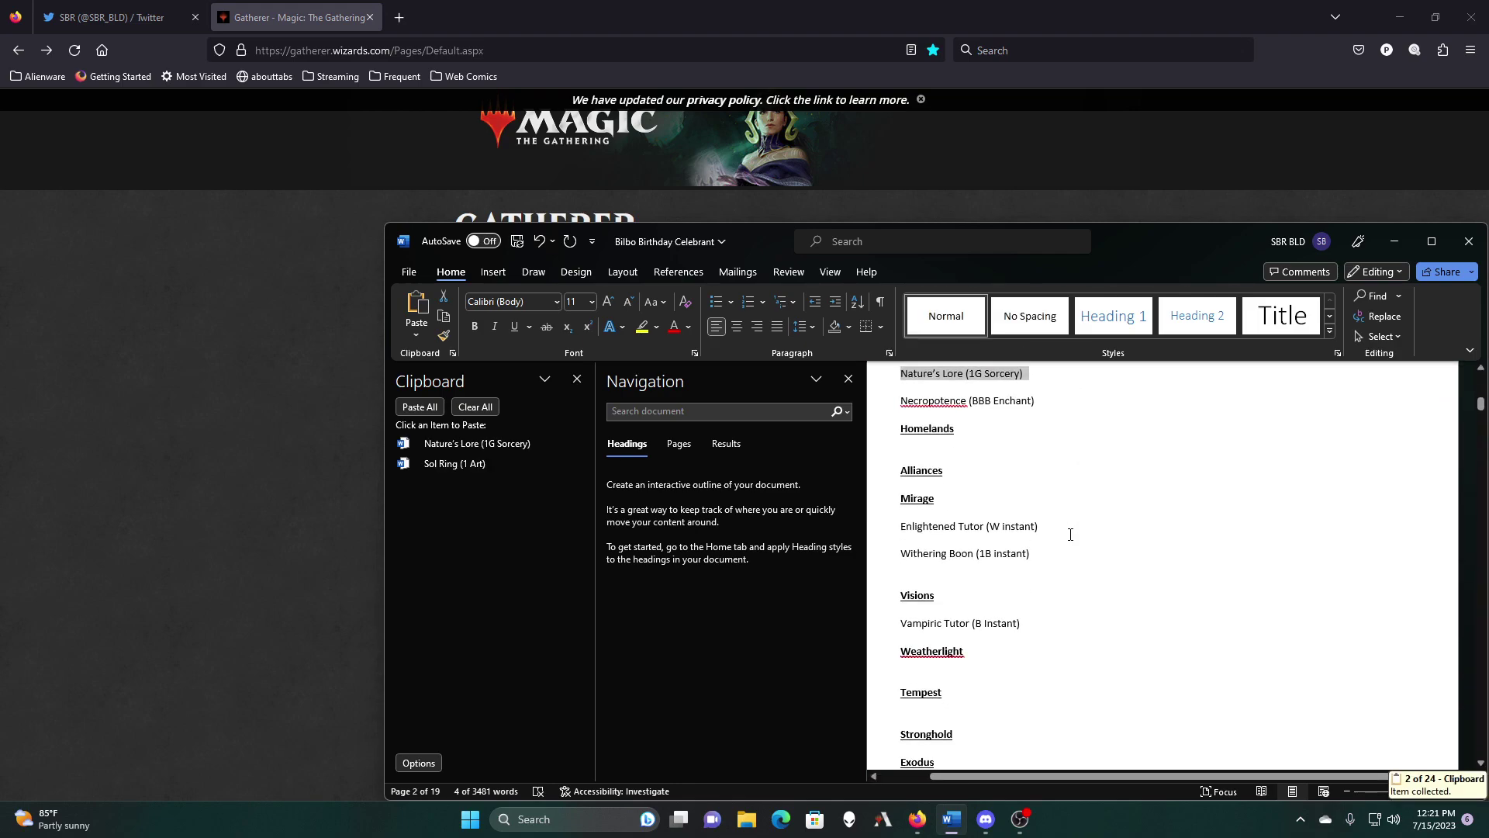
pyautogui.scroll(-3, 1070, 534)
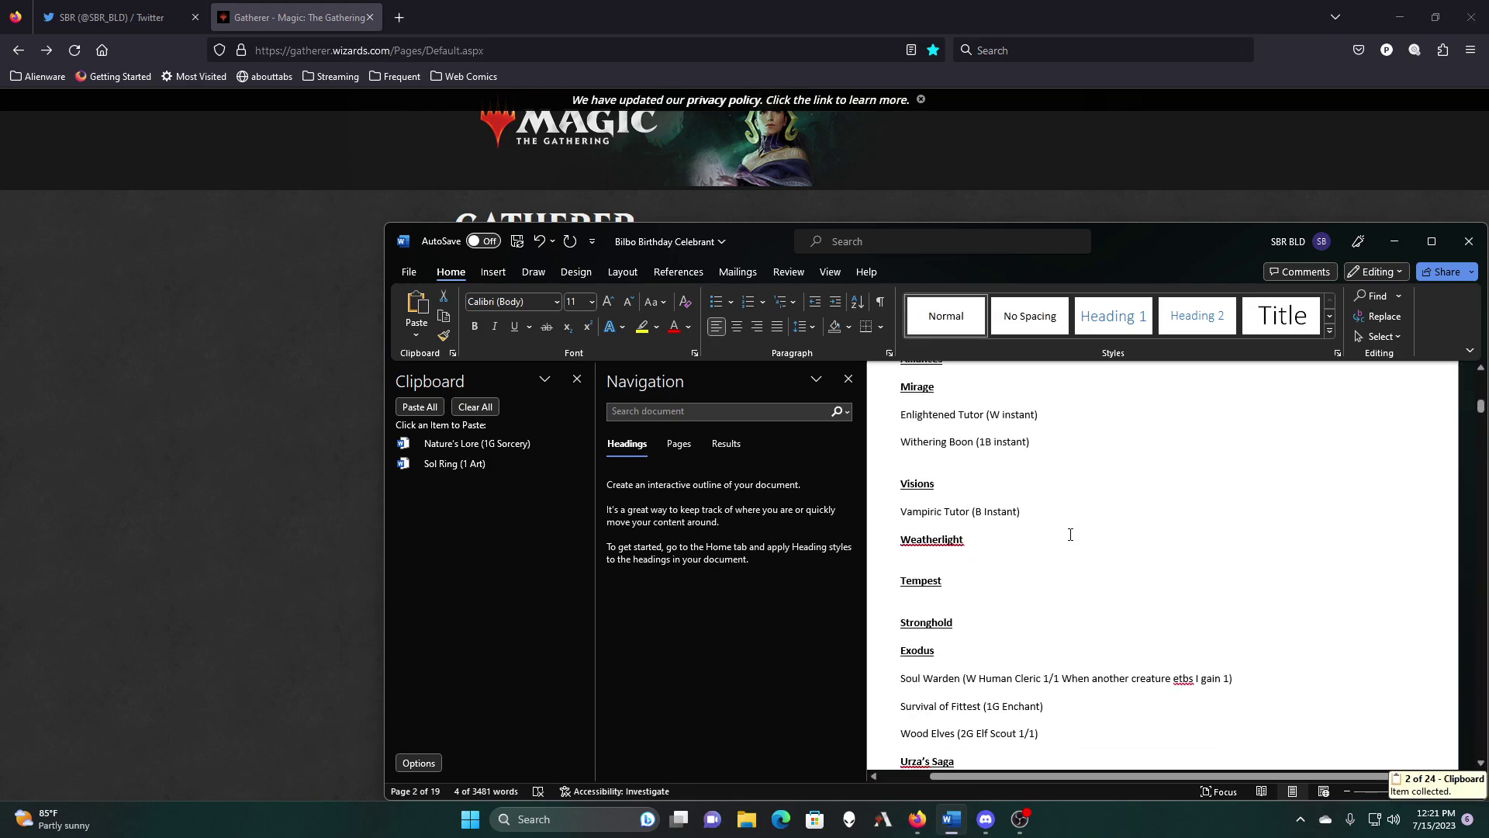
pyautogui.scroll(-4, 1070, 534)
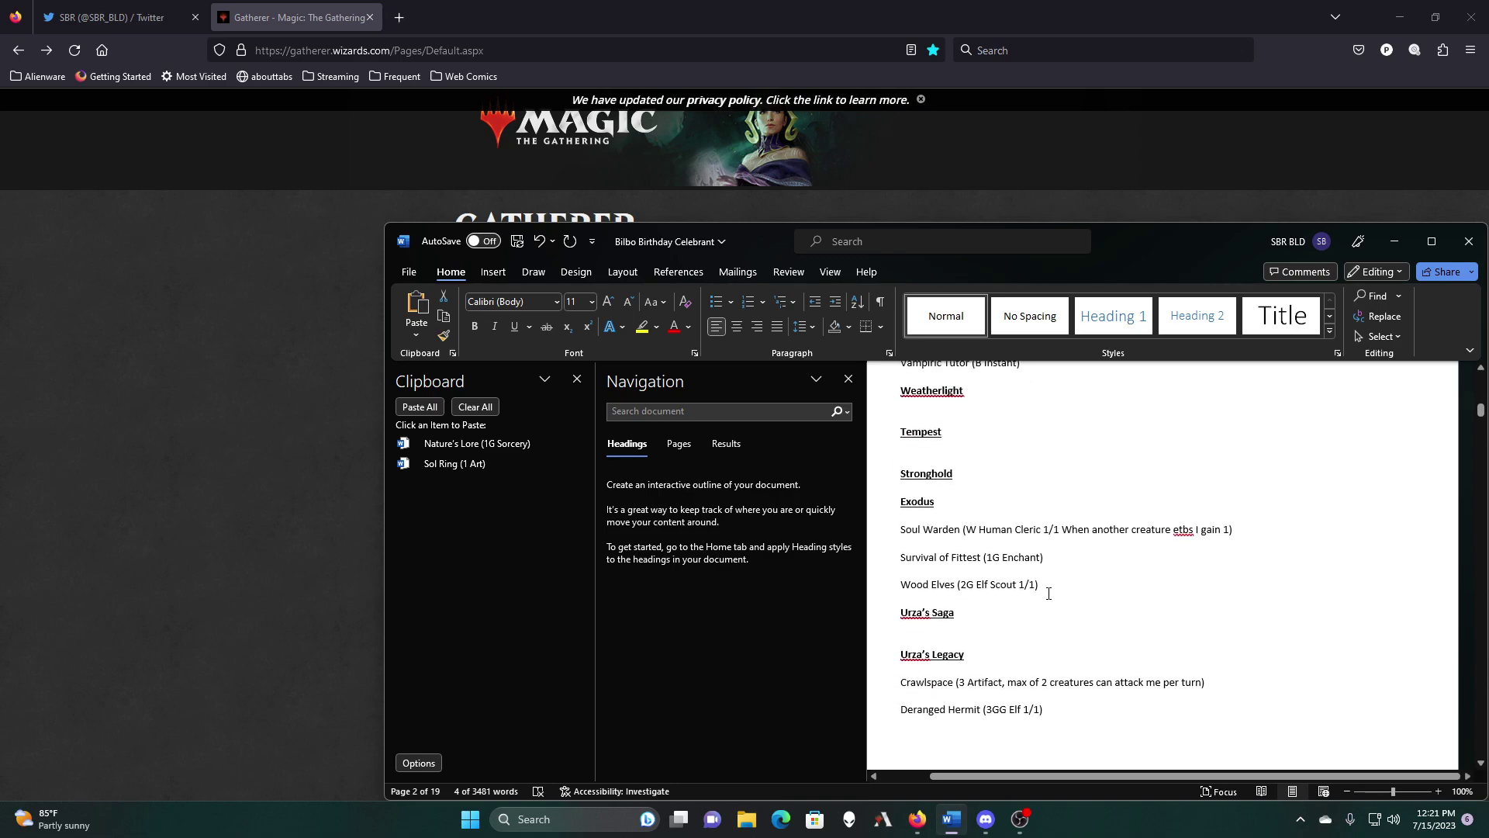
pyautogui.moveTo(1045, 587); pyautogui.dragTo(901, 585)
pyautogui.rightClick(906, 585)
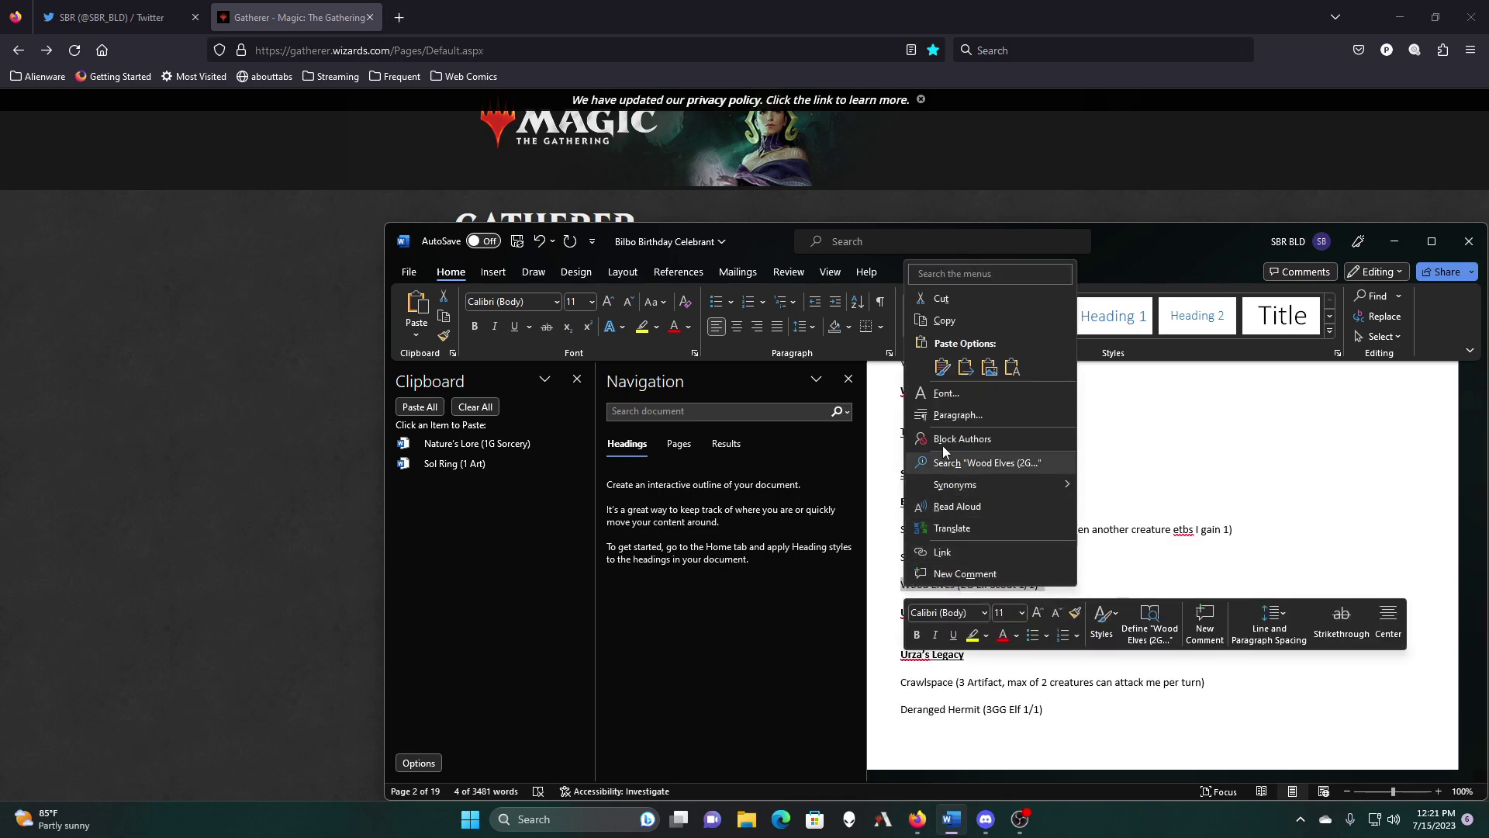
pyautogui.click(944, 320)
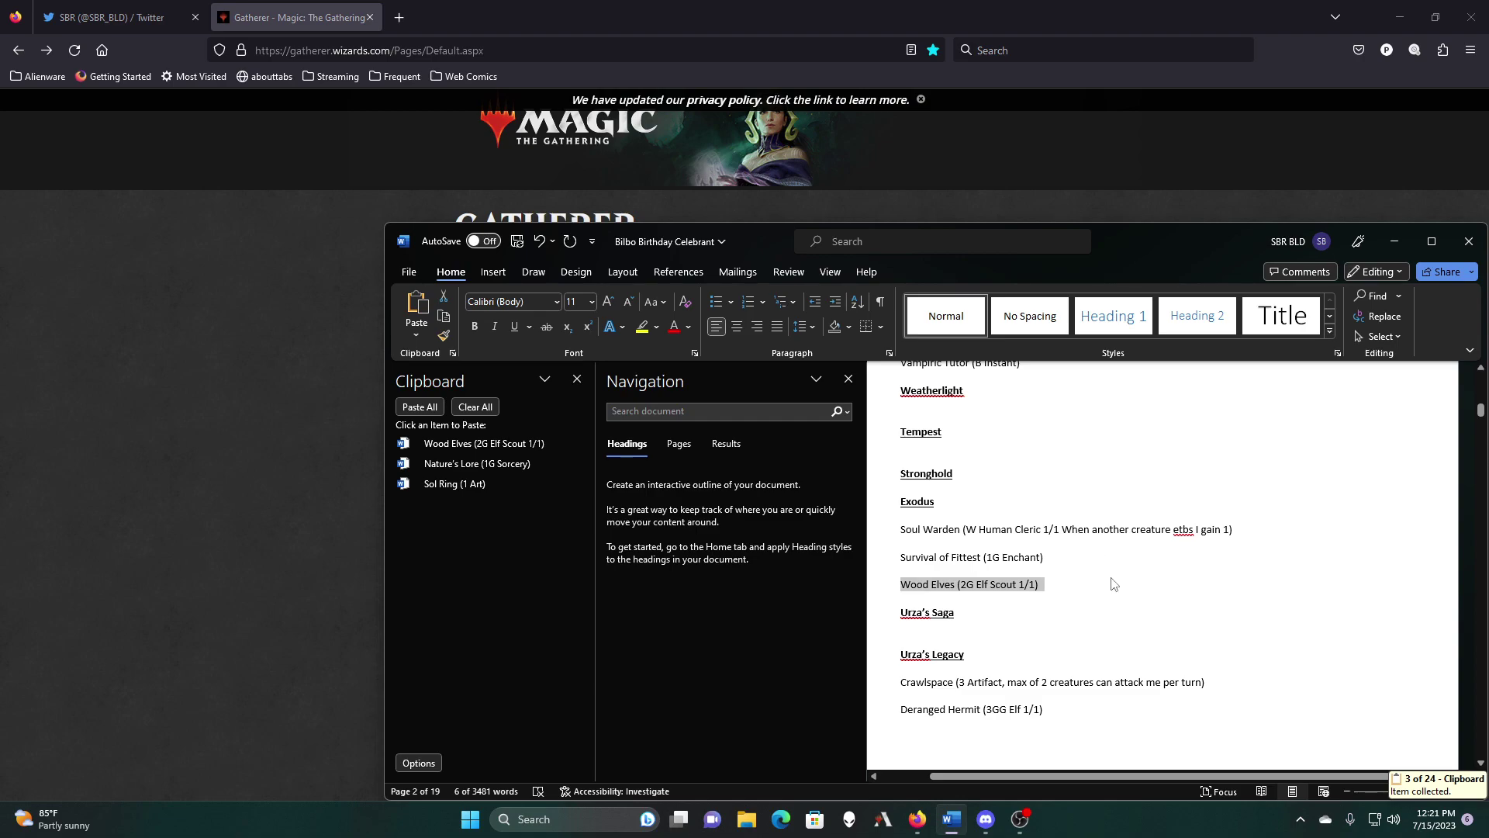
# Step: Copy the "Yavimaya Granger (2G Elf 2/2)" entry from the Urza's Legacy section to the clipboard
pyautogui.scroll(-8, 1113, 583)
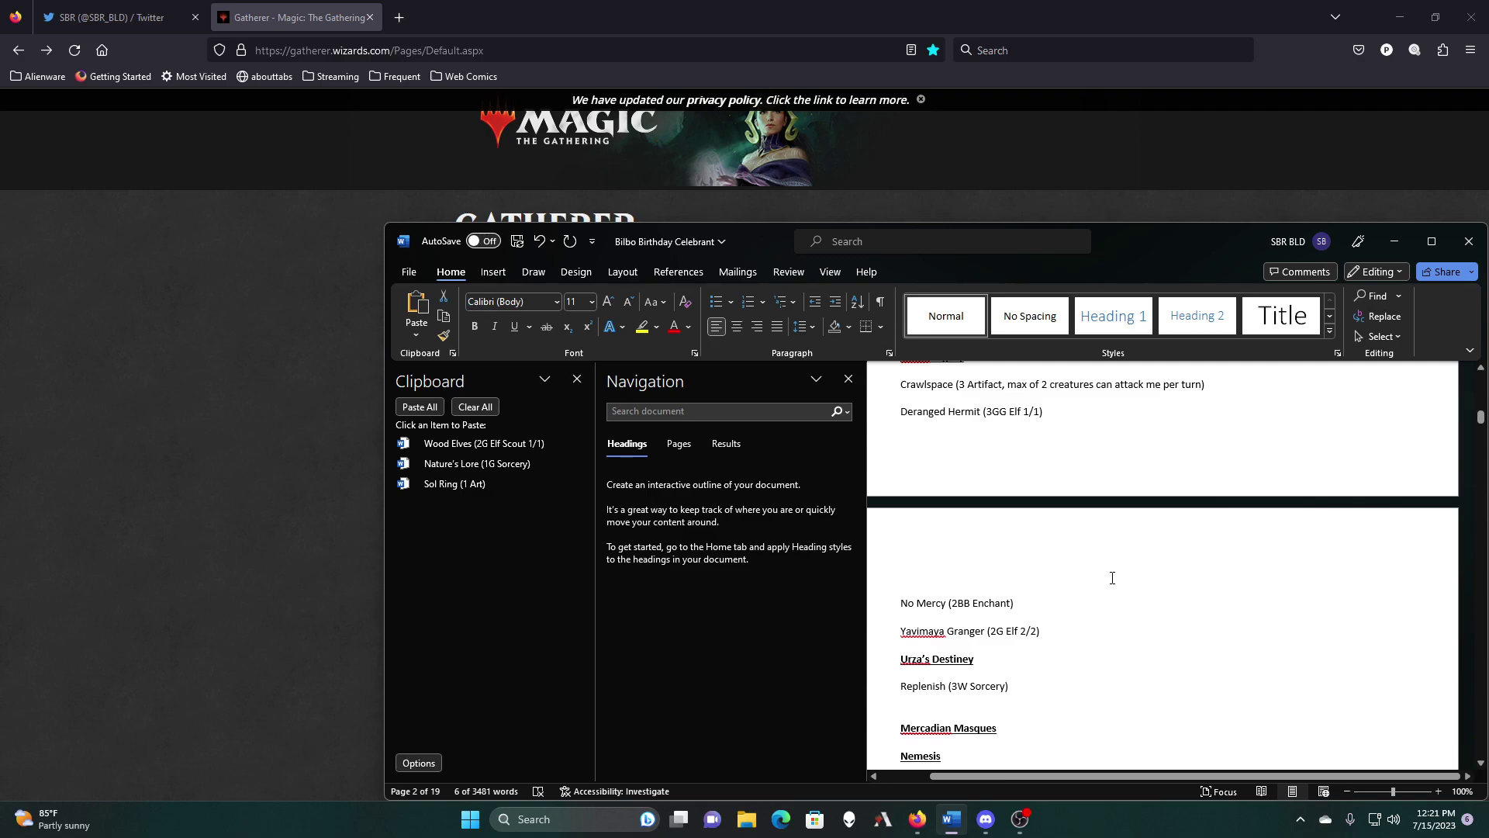
pyautogui.moveTo(1055, 636); pyautogui.dragTo(911, 631)
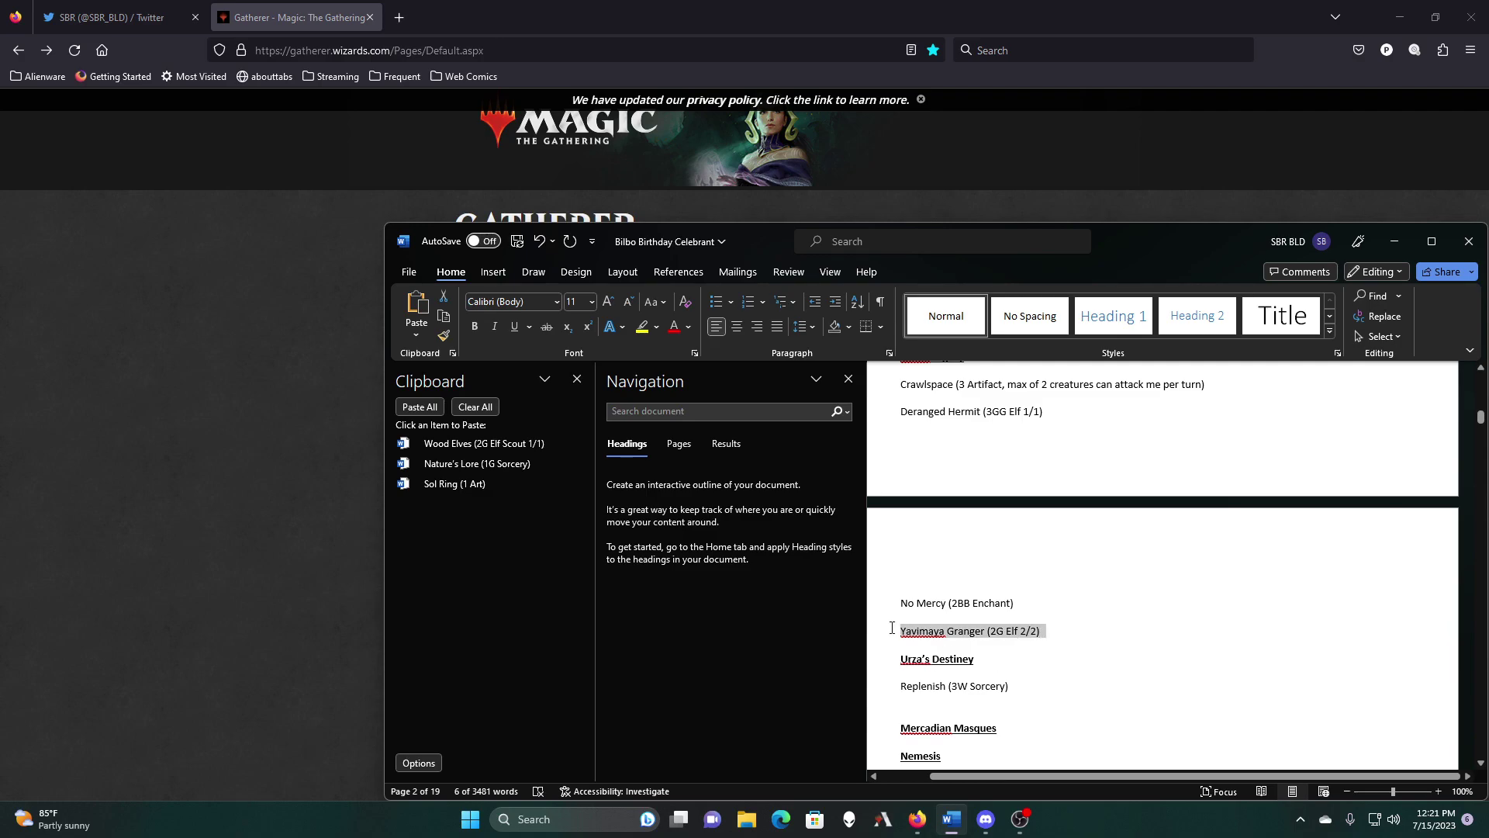
pyautogui.rightClick(911, 631)
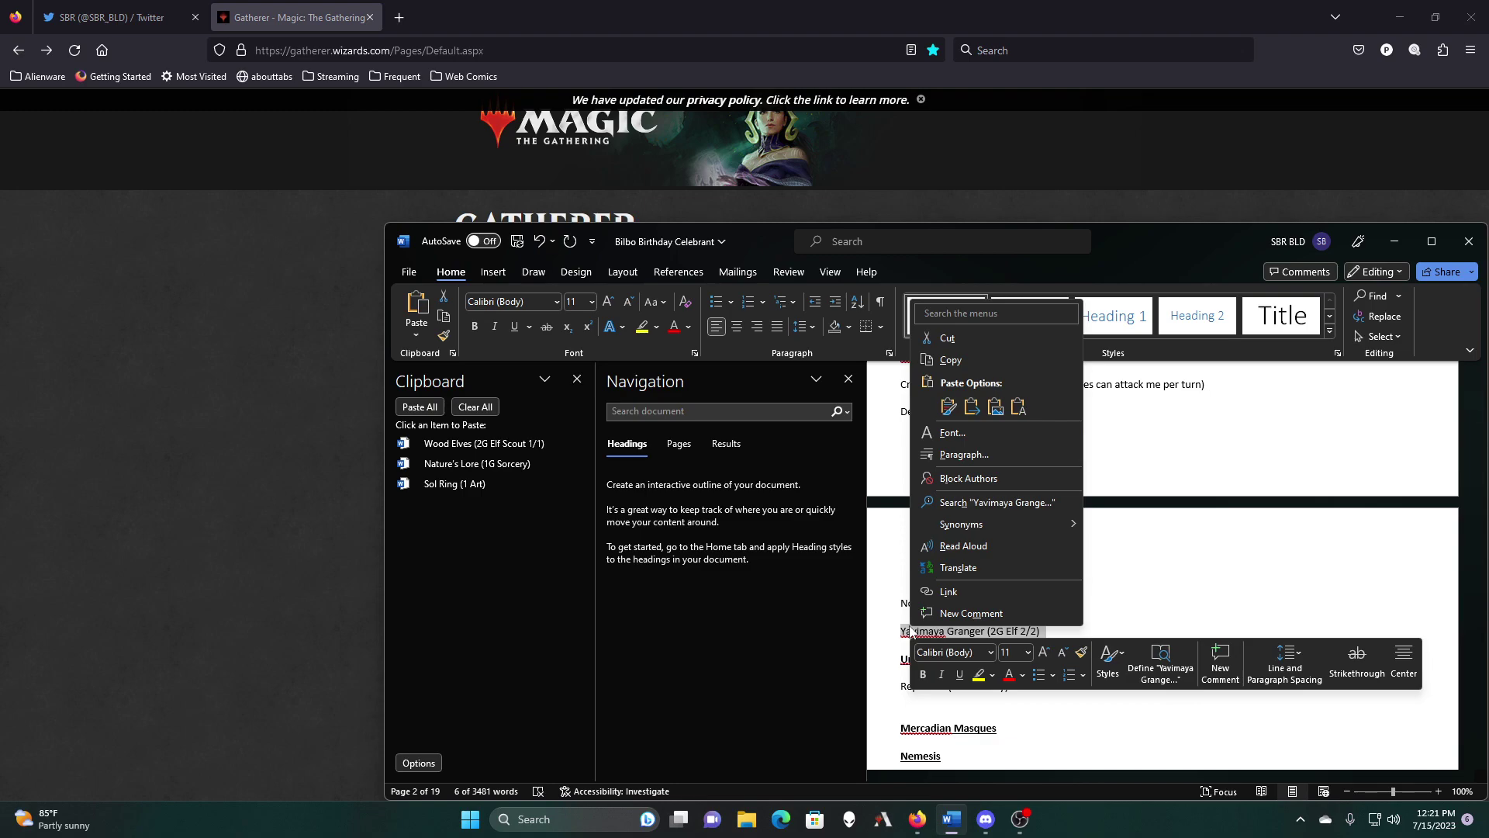
pyautogui.click(954, 359)
# Step: Copy the "Skyshroud Claim (3G Sorcery, ramp 2 forests)" entry from the Nemesis section to the clipboard
pyautogui.scroll(-5, 1112, 594)
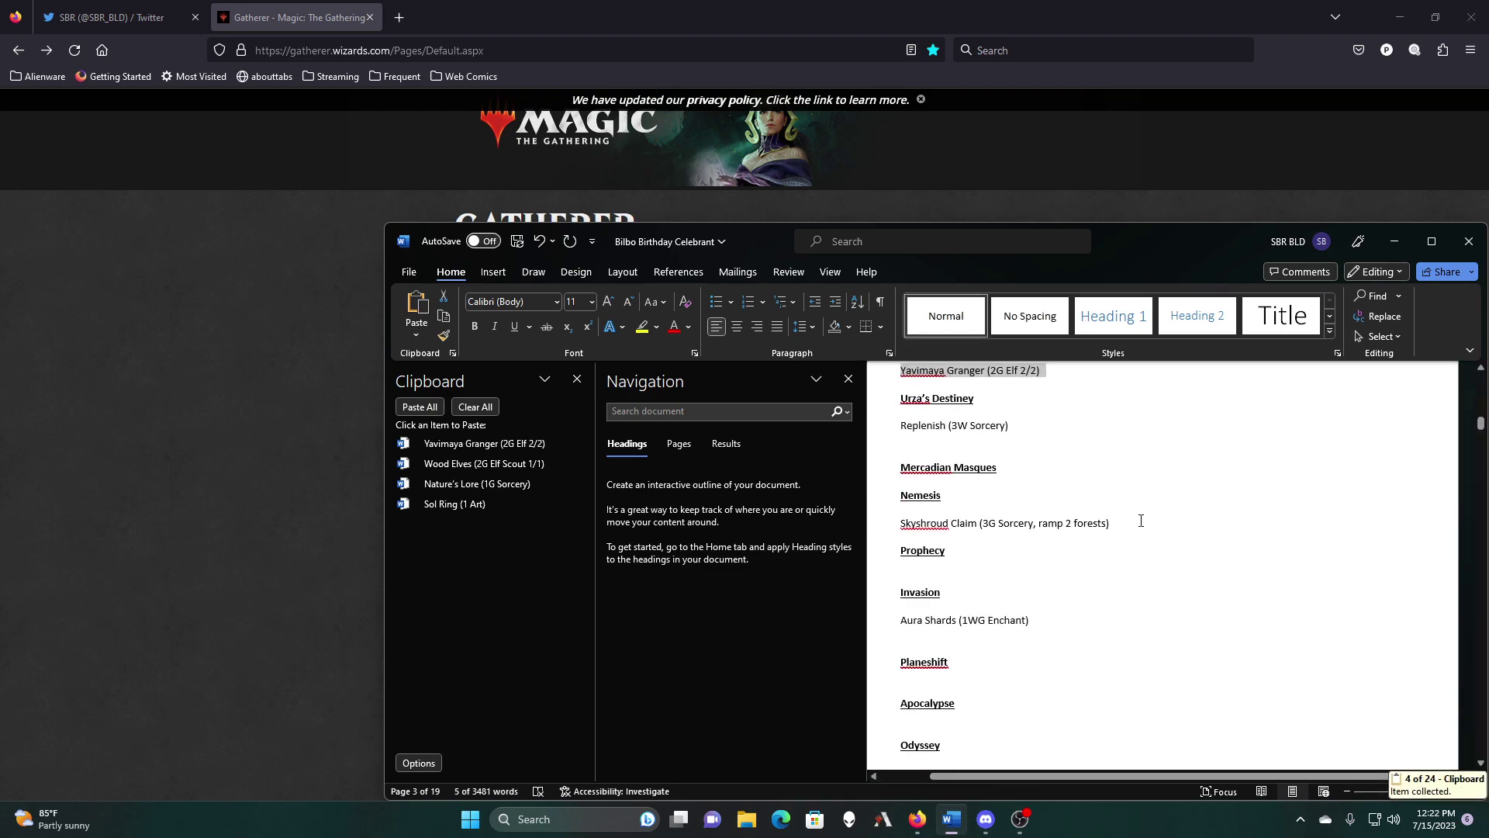
pyautogui.moveTo(1141, 520); pyautogui.dragTo(901, 525)
pyautogui.rightClick(901, 527)
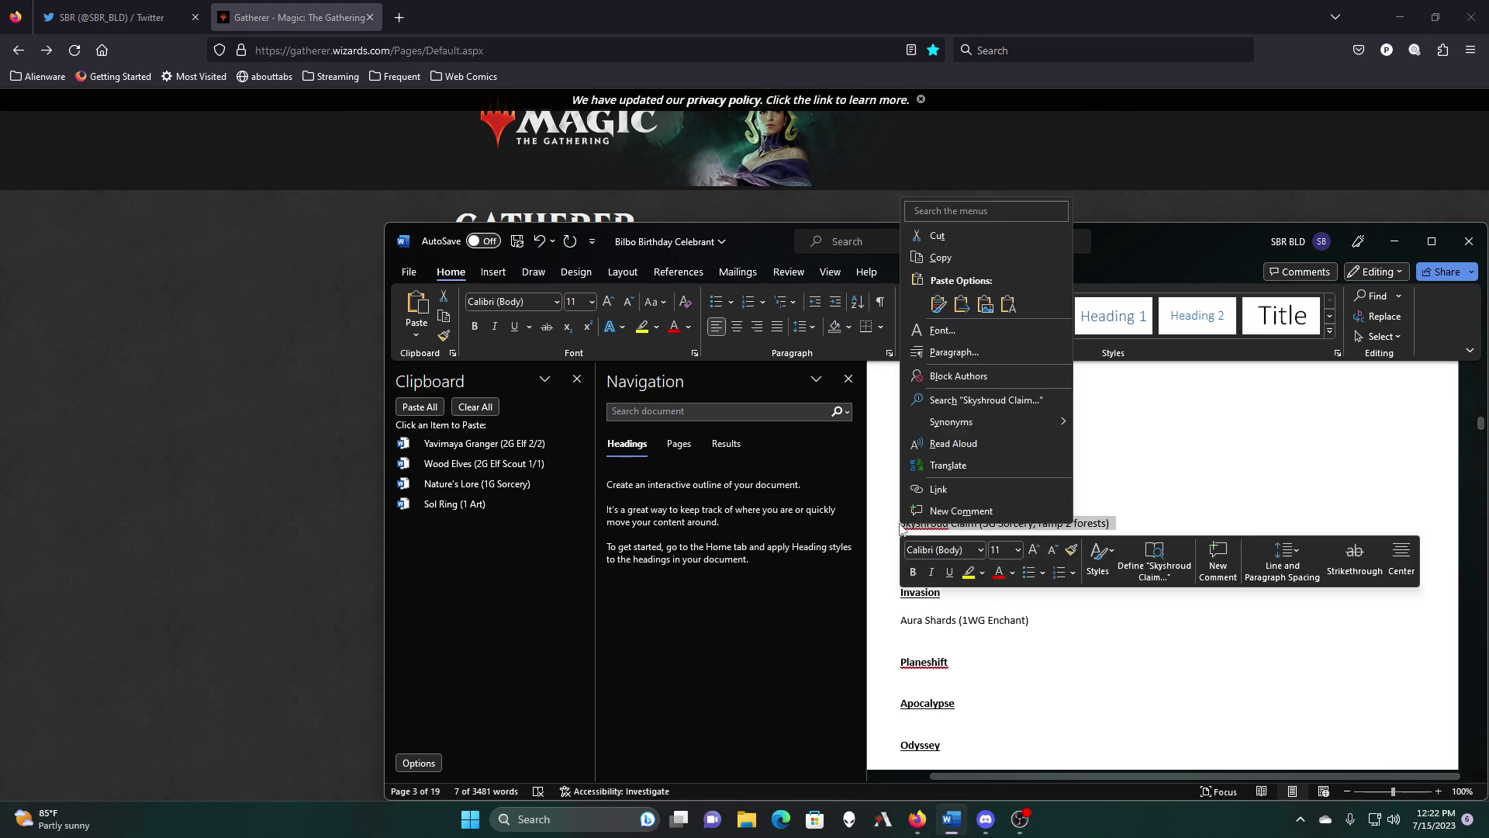
pyautogui.click(941, 257)
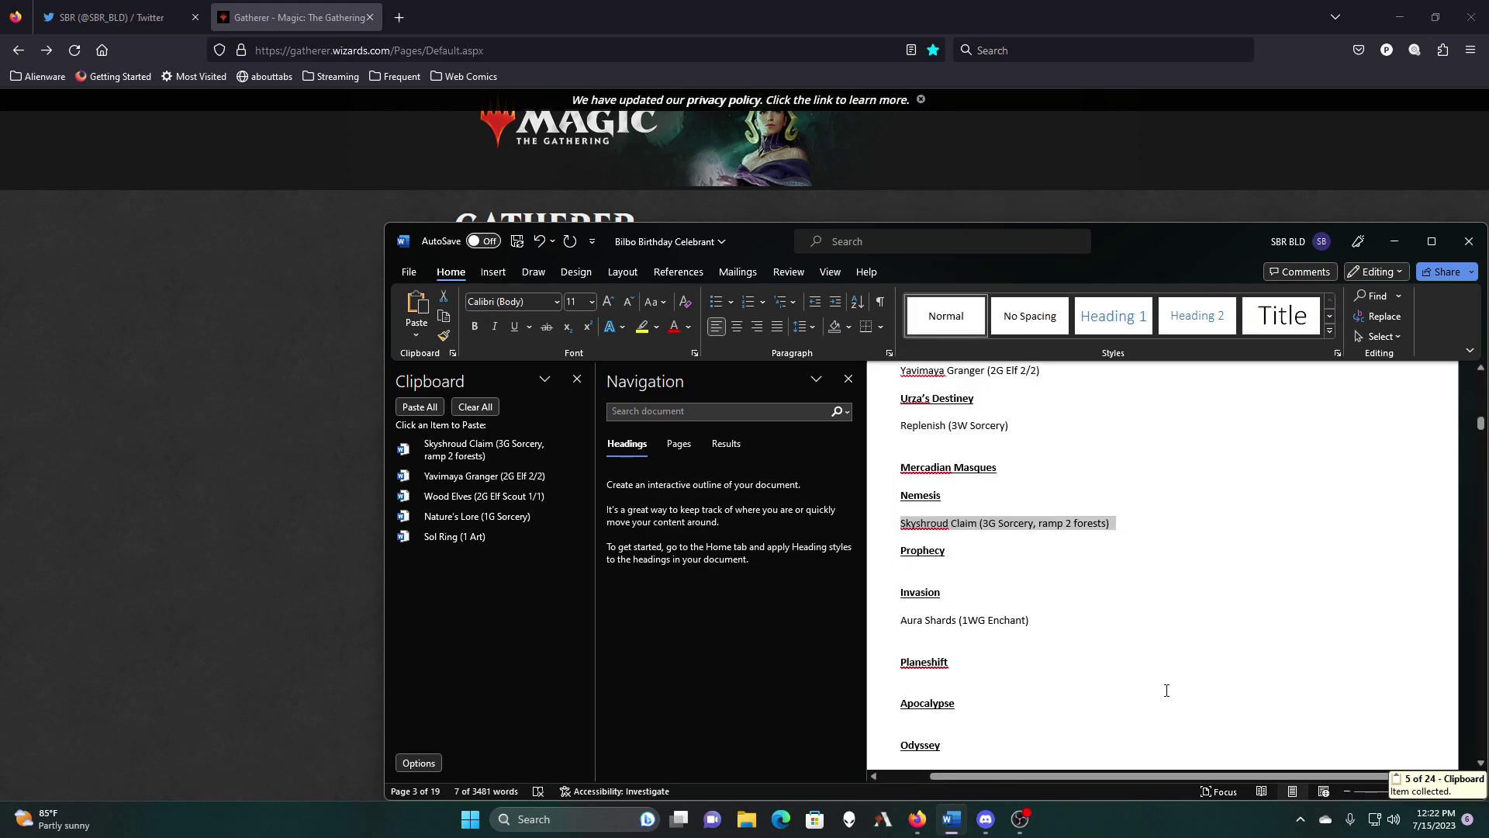
# Step: Copy the "Solemn Simulacrum (4 Golem 2/2)" entry from the Mirrodin section to the clipboard
pyautogui.scroll(-3, 1167, 690)
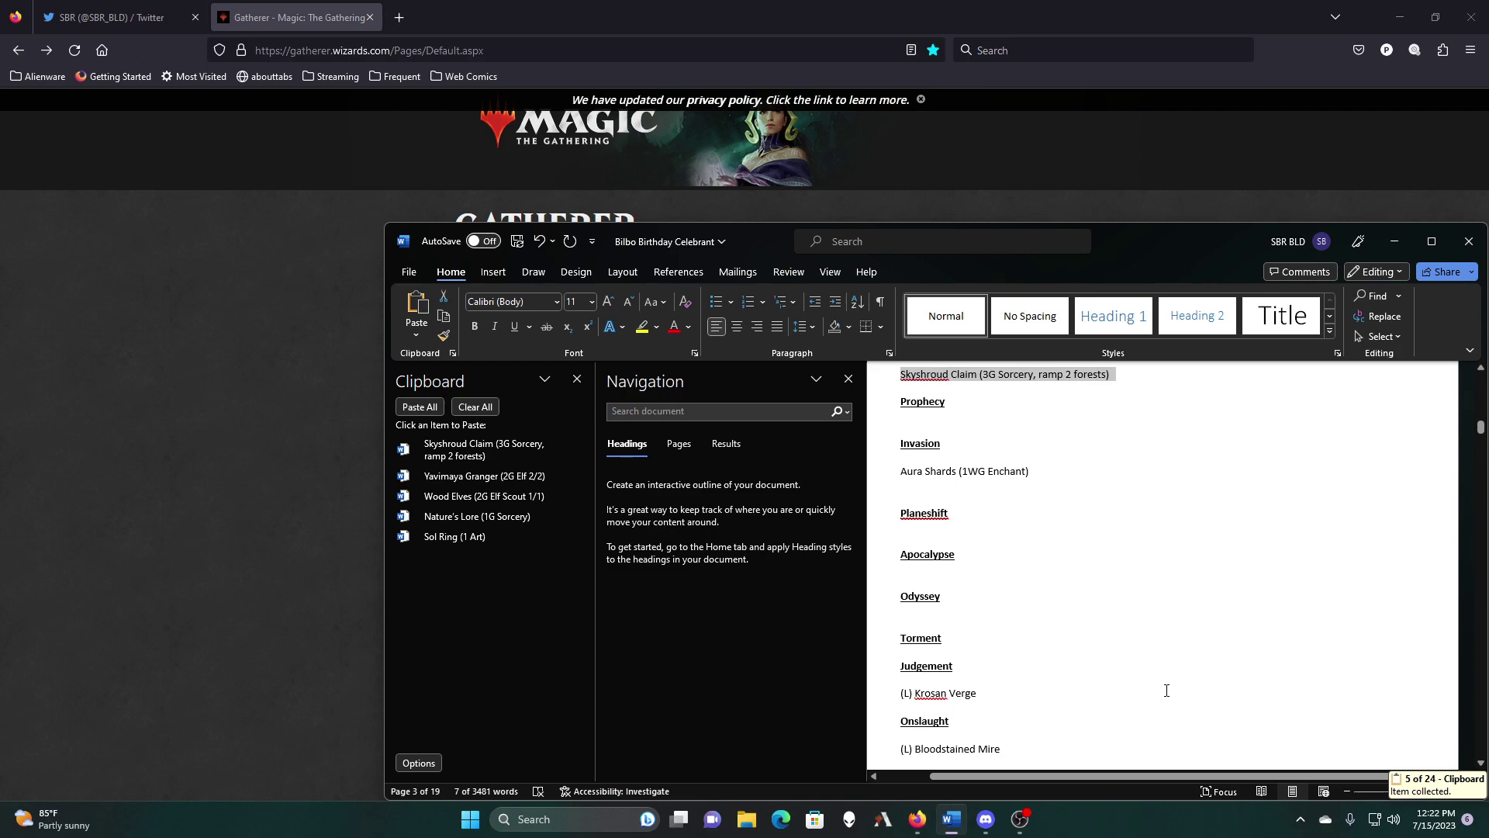
pyautogui.scroll(-2, 1166, 691)
pyautogui.scroll(-8, 1166, 691)
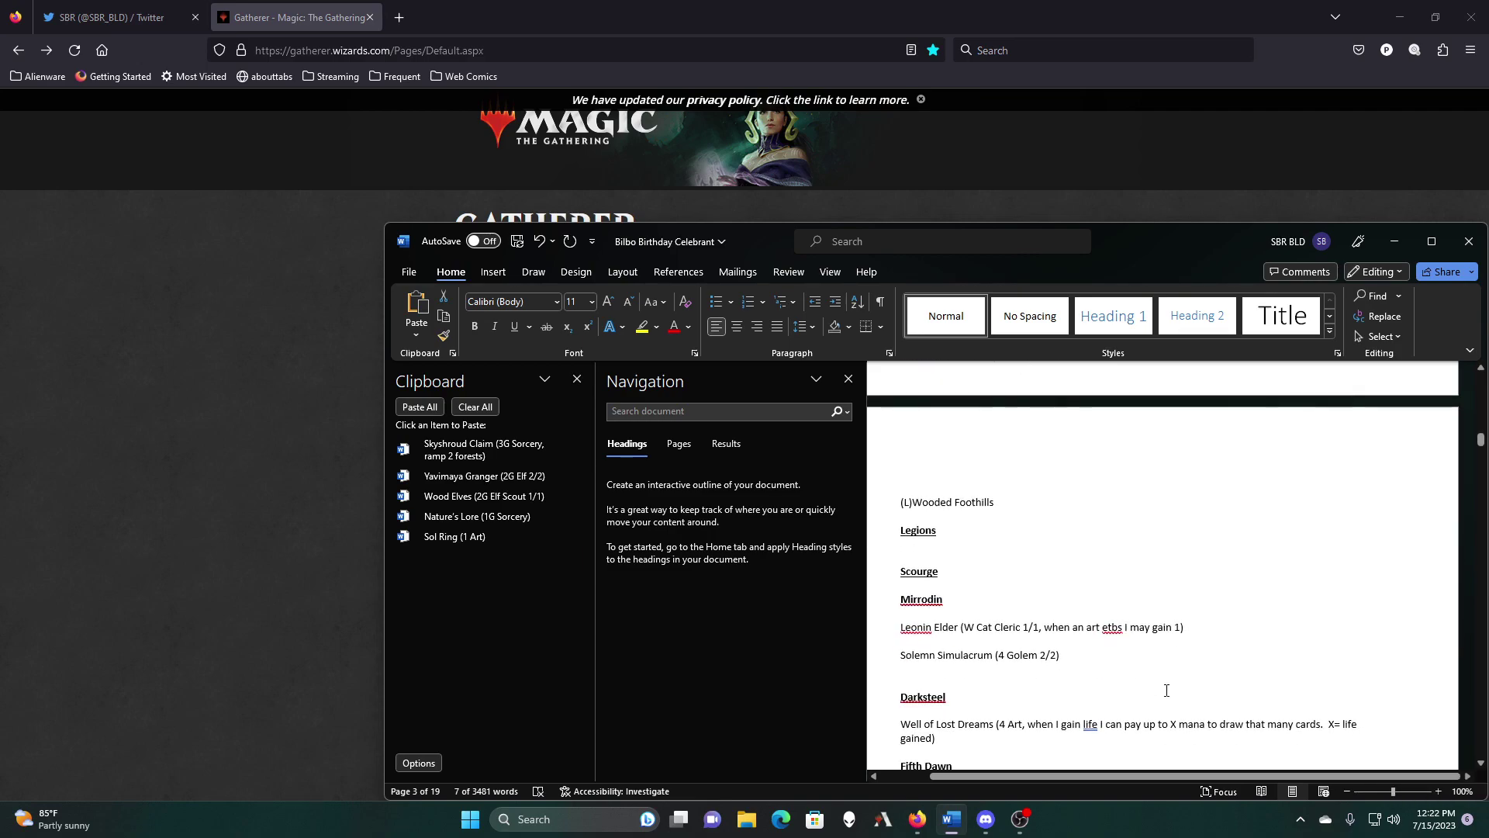
pyautogui.scroll(-2, 1167, 690)
pyautogui.moveTo(1089, 546); pyautogui.dragTo(905, 544)
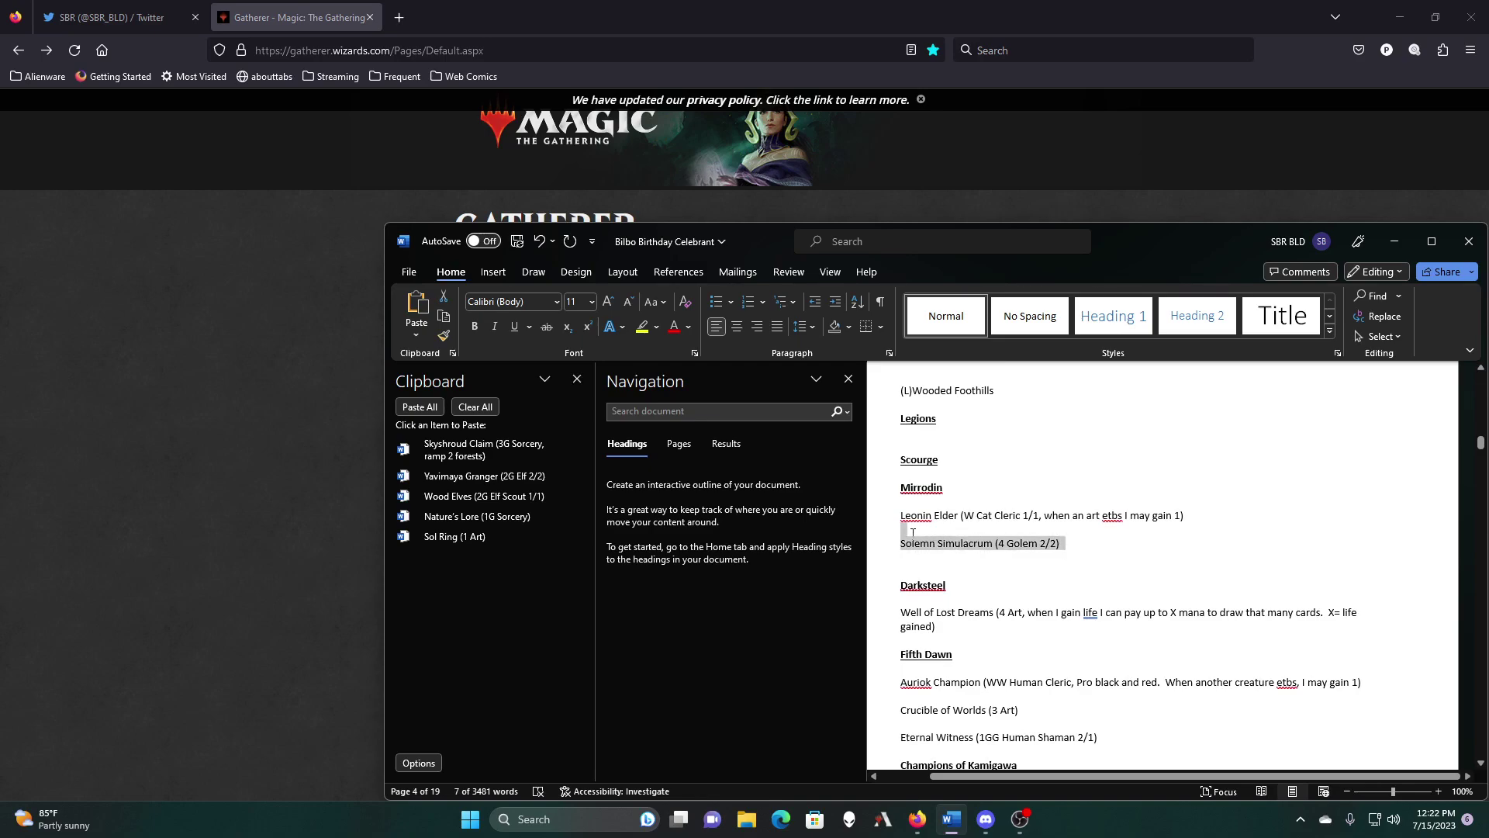
pyautogui.rightClick(905, 547)
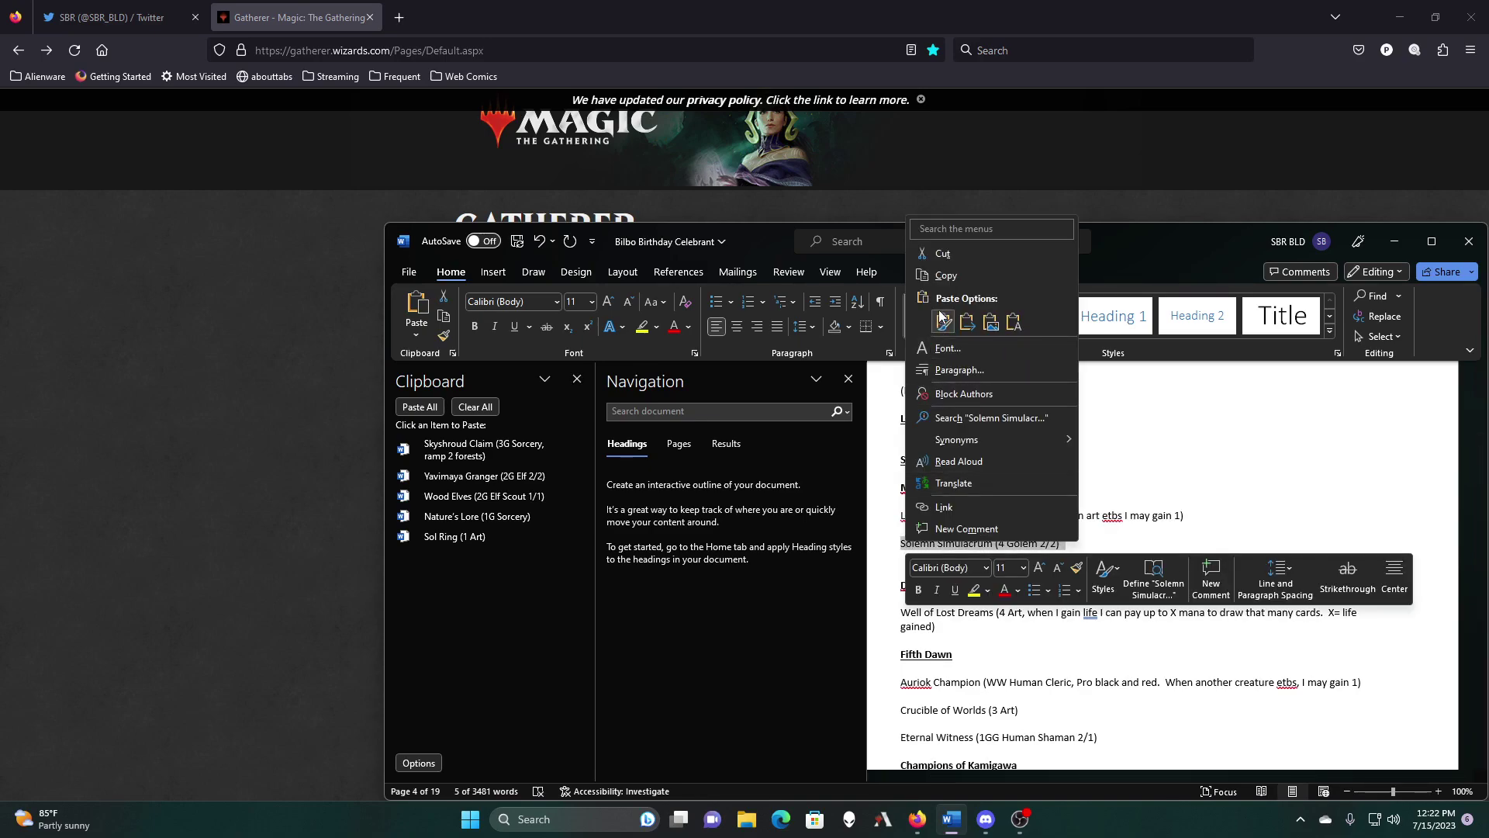
pyautogui.click(950, 270)
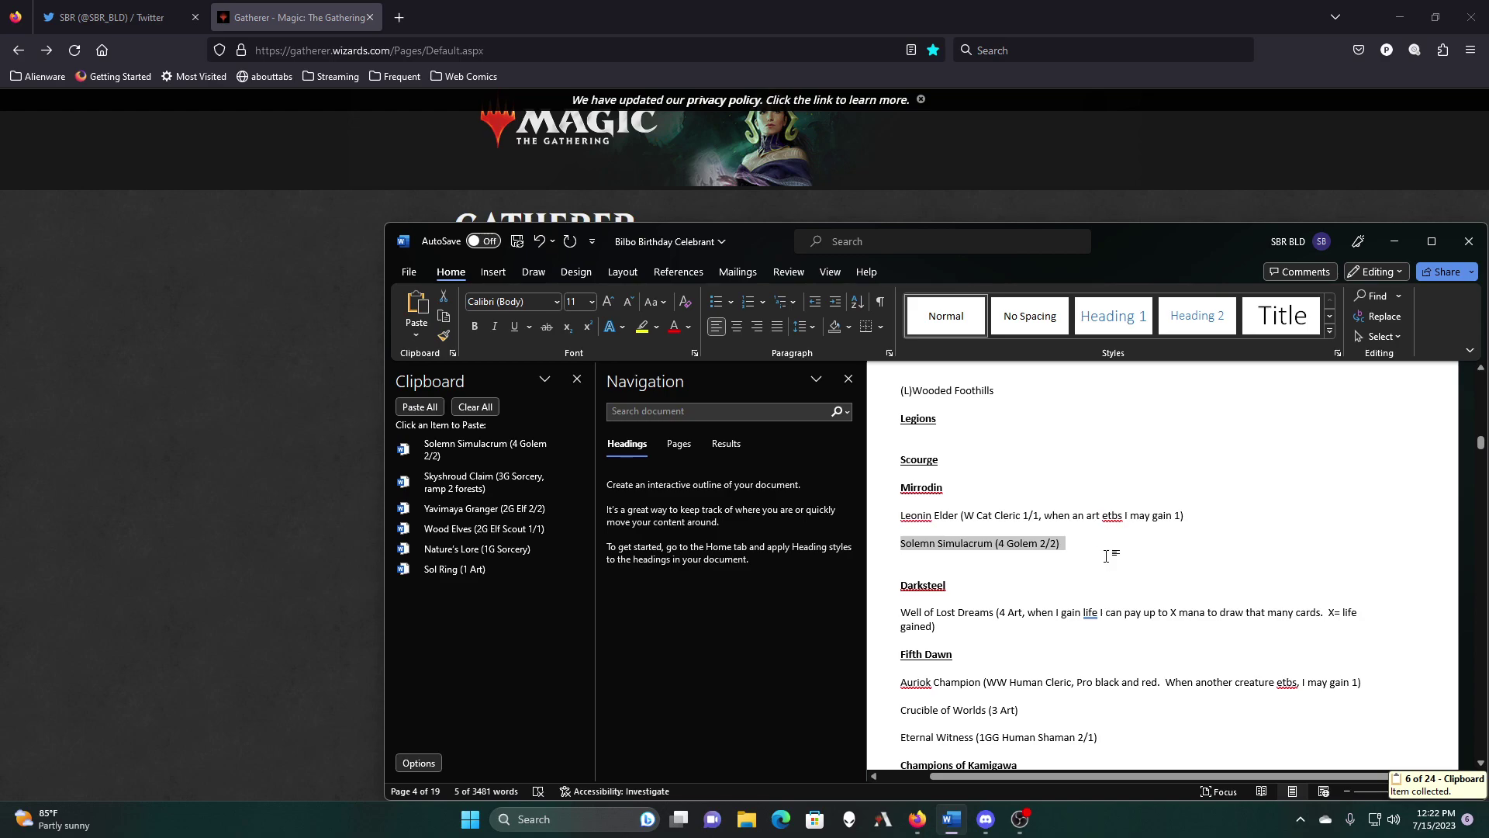
# Step: Copy the "Far Seek (1G Sorcery)" entry from the Ravnica section to the clipboard
pyautogui.scroll(-2, 1106, 555)
pyautogui.scroll(-2, 1107, 556)
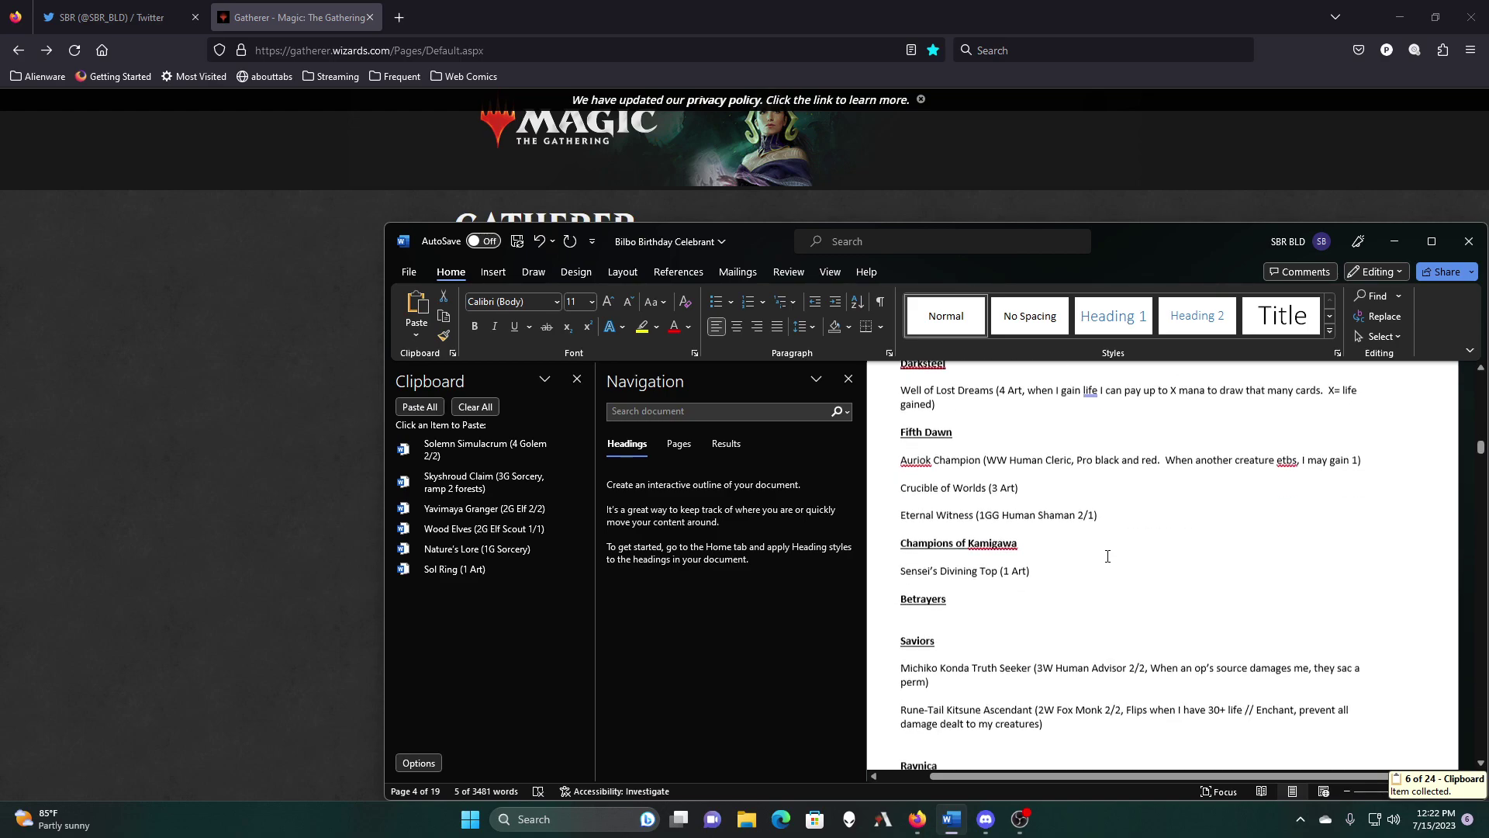
pyautogui.scroll(-6, 1107, 556)
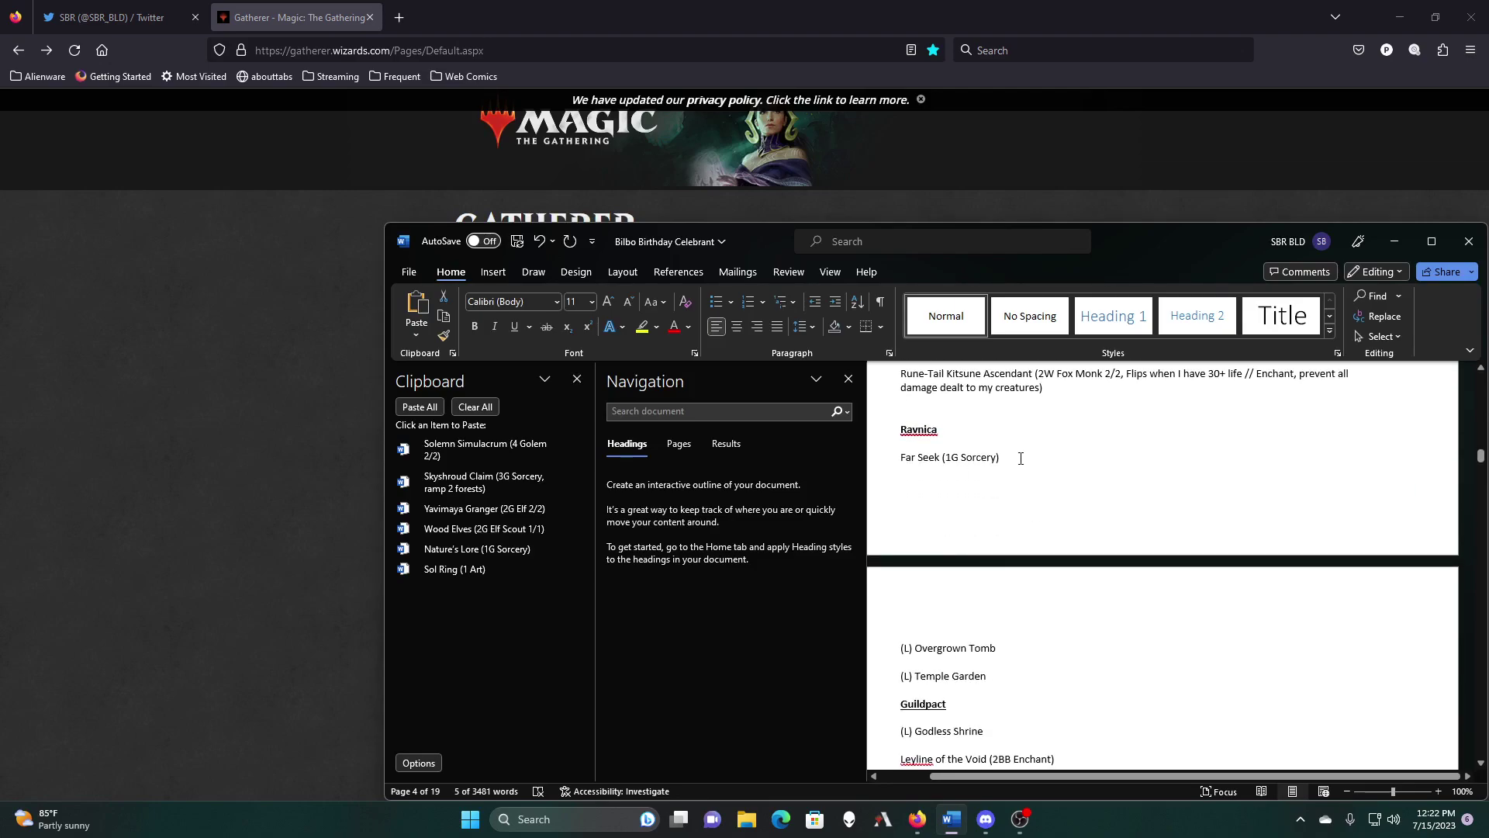
pyautogui.moveTo(1021, 459); pyautogui.dragTo(901, 459)
pyautogui.rightClick(914, 460)
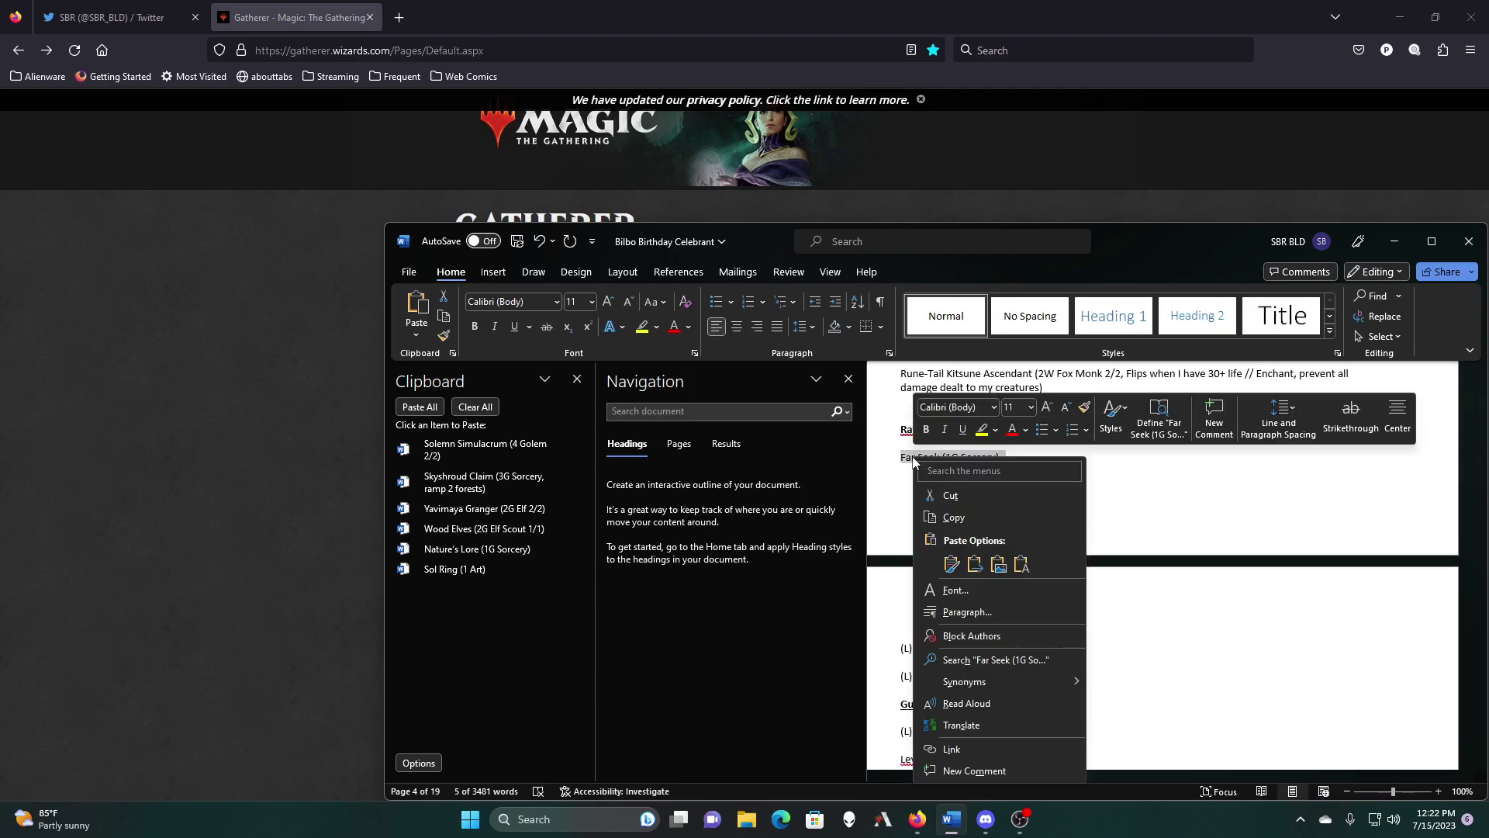
pyautogui.click(953, 518)
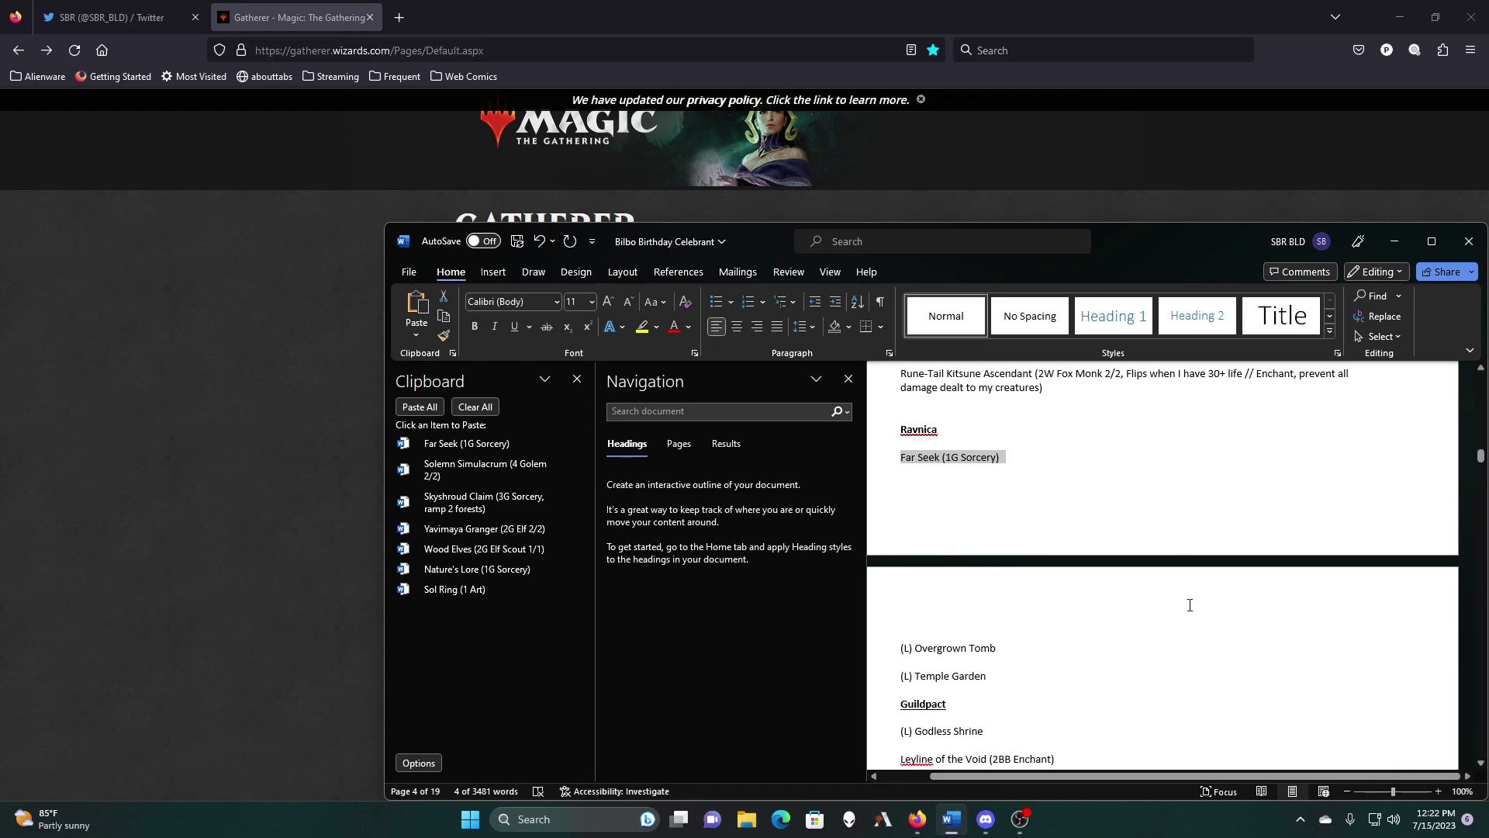
# Step: Review the card entries from Guildpact through Time Spiral, Lorwyn, Morningtide and Shadowmoor to Conflux for further ramp cards
pyautogui.scroll(-3, 1190, 605)
pyautogui.scroll(-5, 1190, 605)
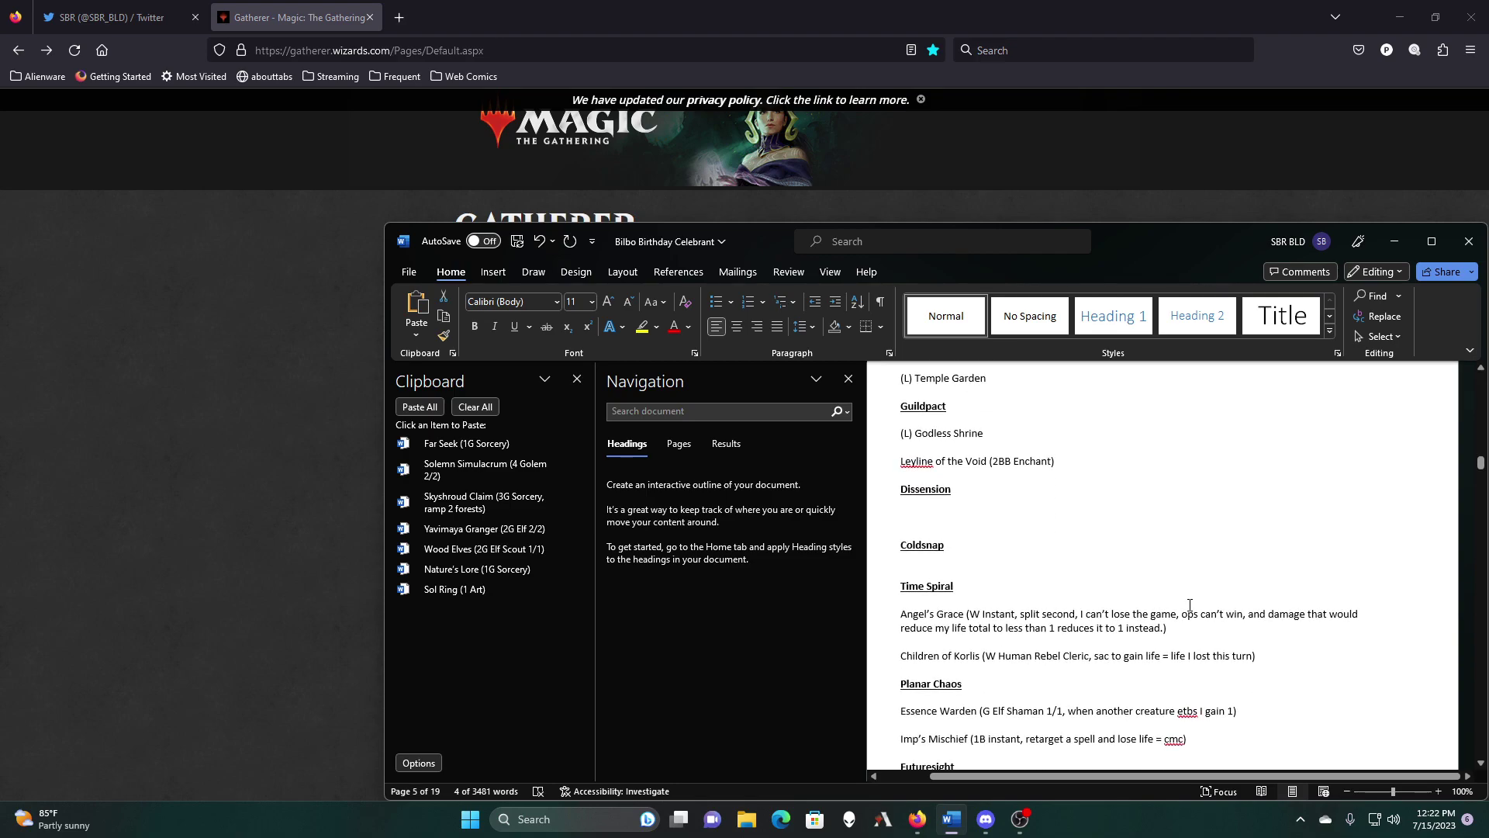
pyautogui.scroll(-3, 1190, 604)
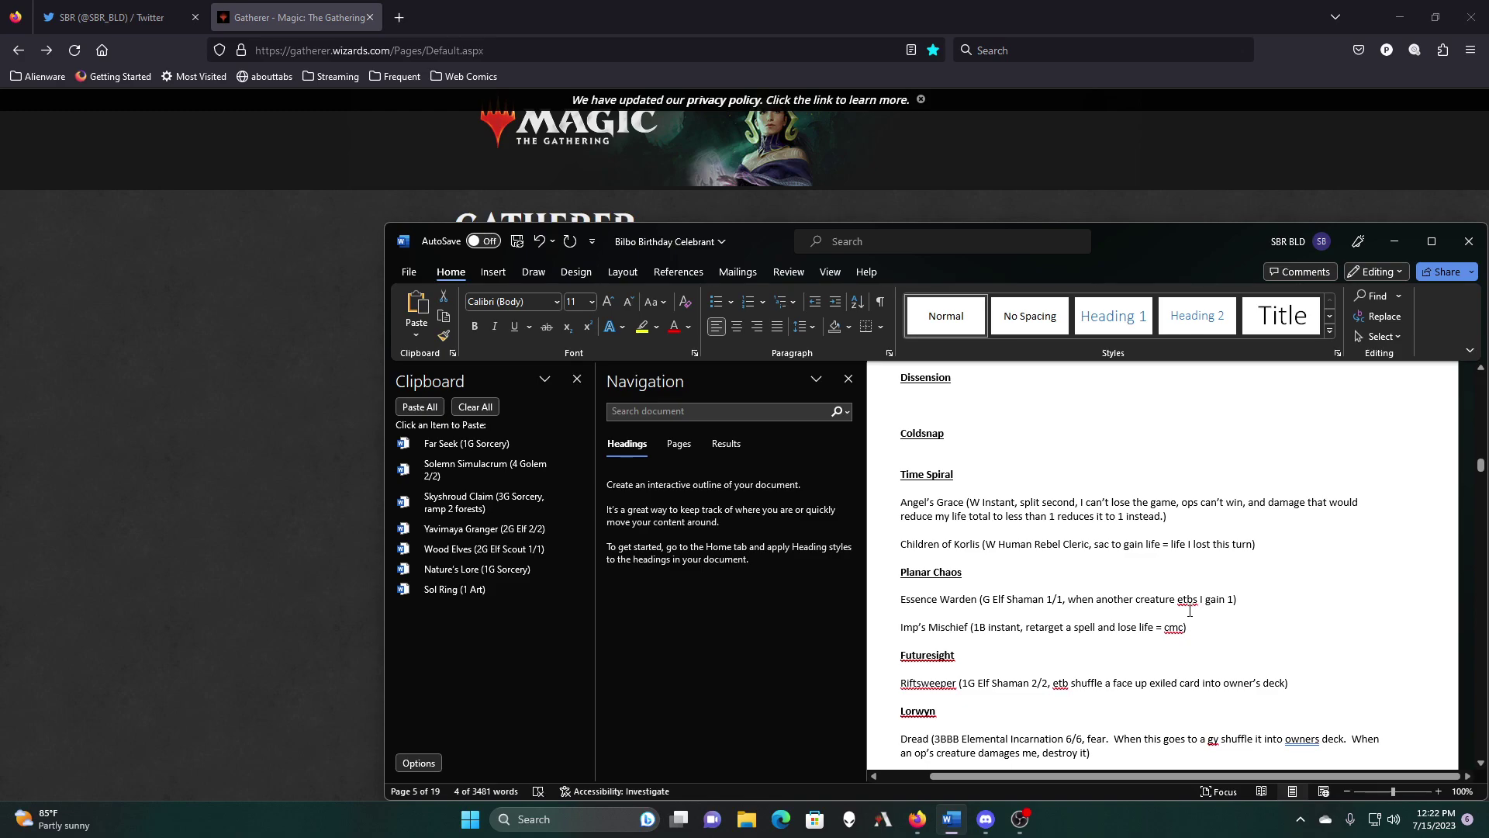
pyautogui.scroll(-4, 1190, 610)
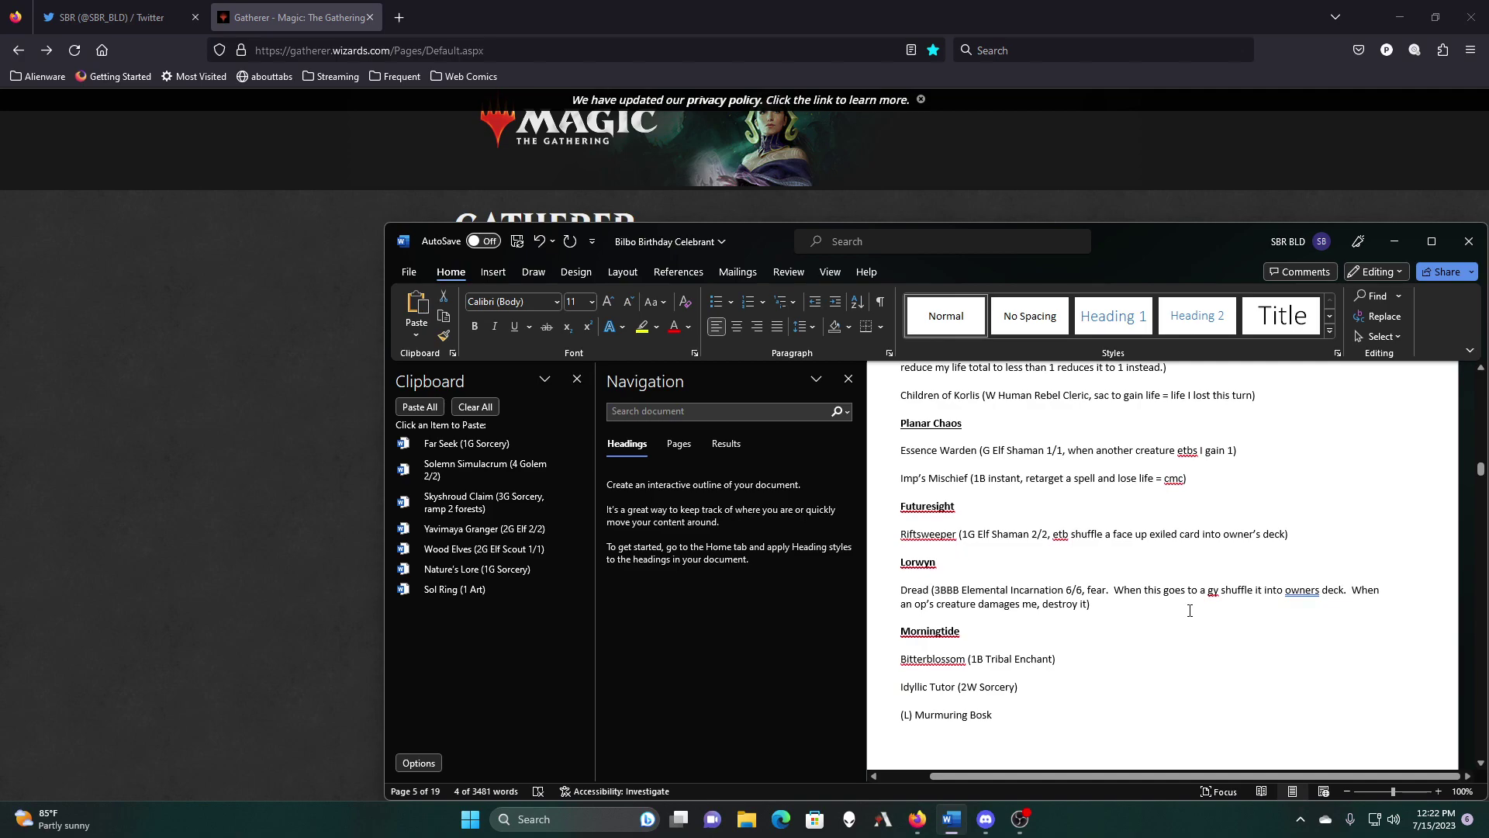
pyautogui.scroll(-3, 1190, 610)
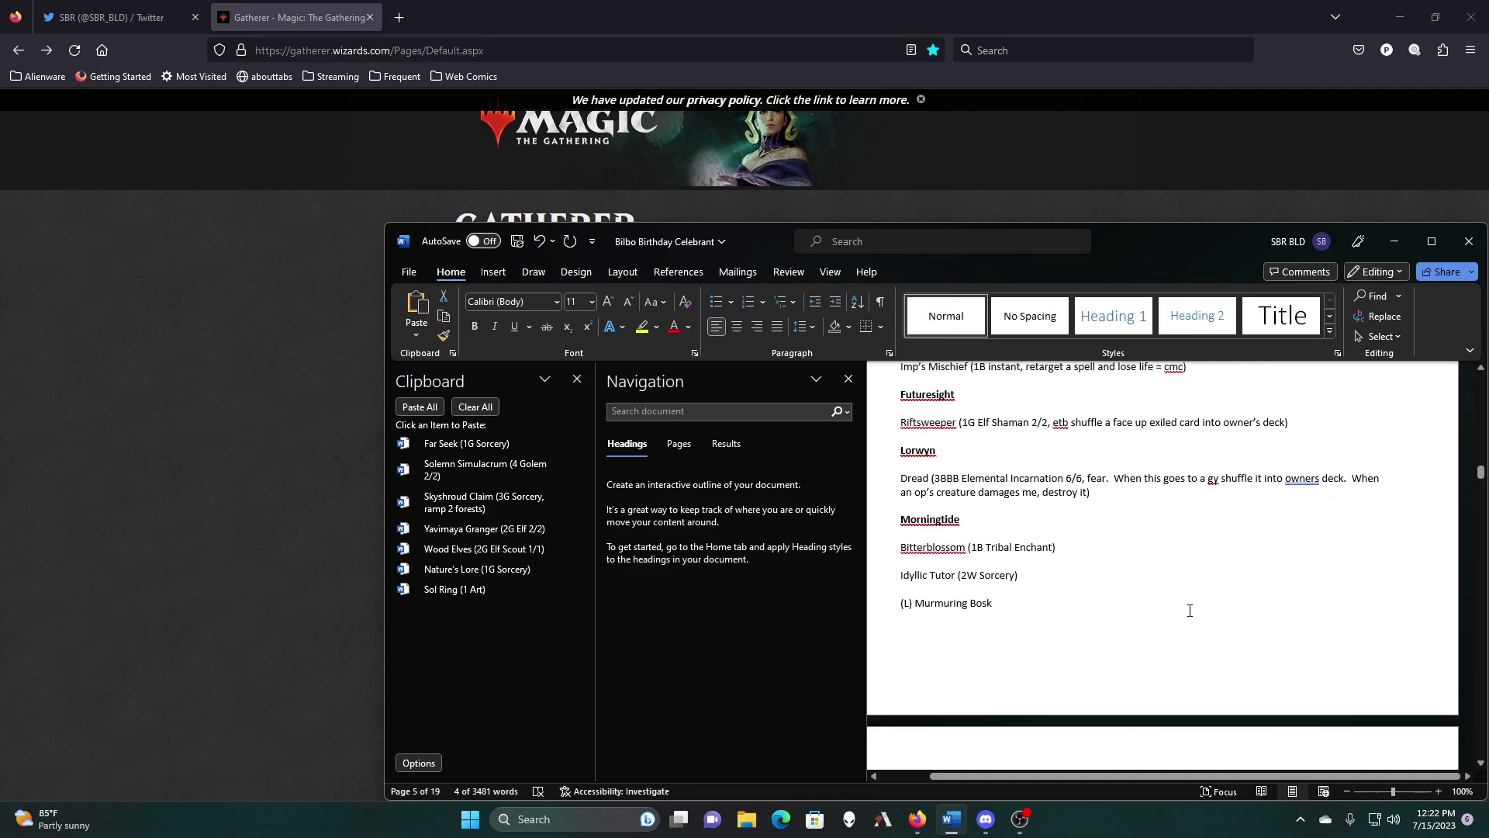
pyautogui.scroll(15, 1190, 611)
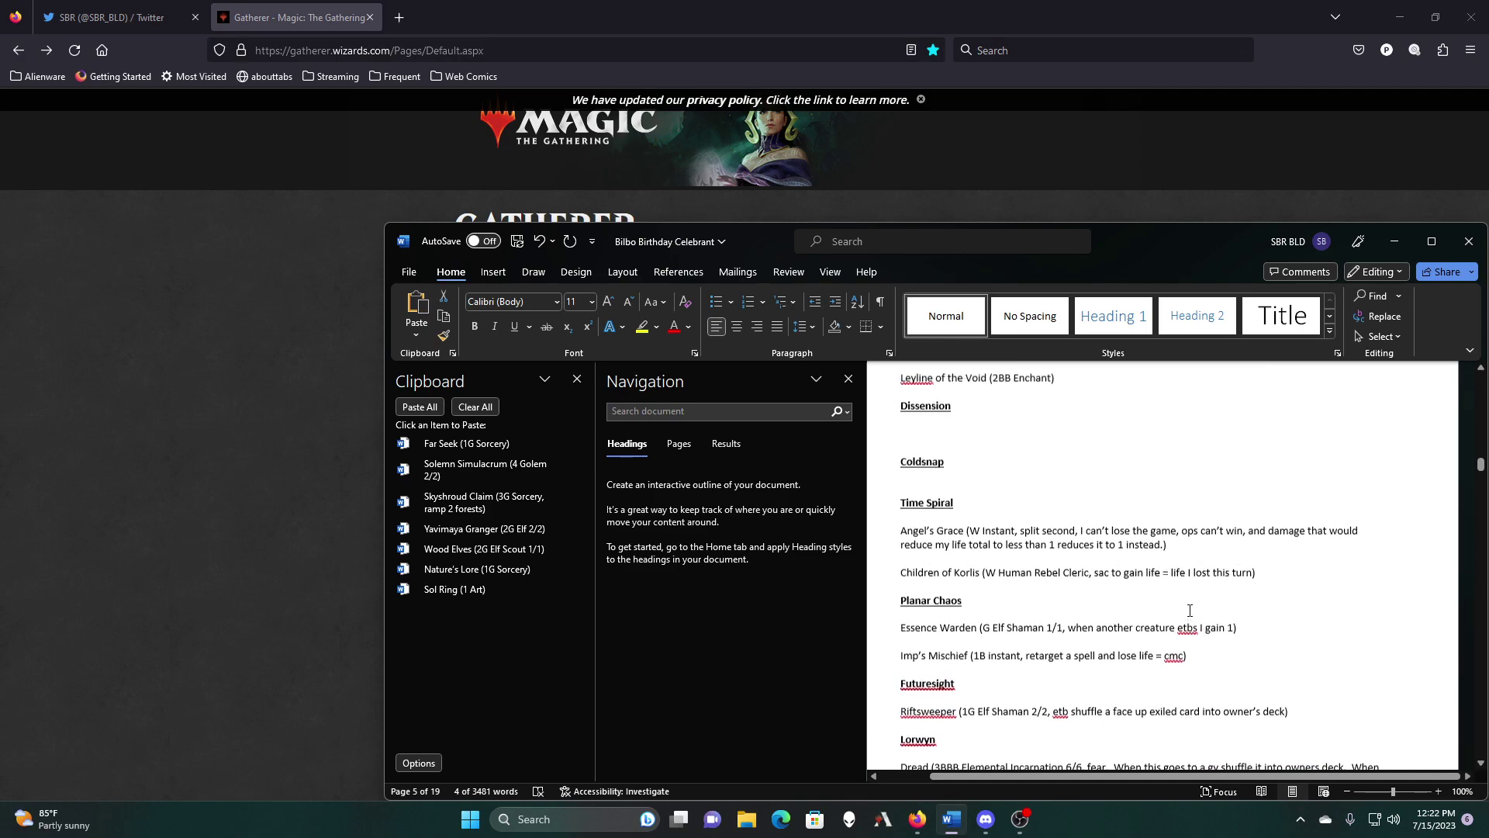
pyautogui.scroll(6, 1190, 610)
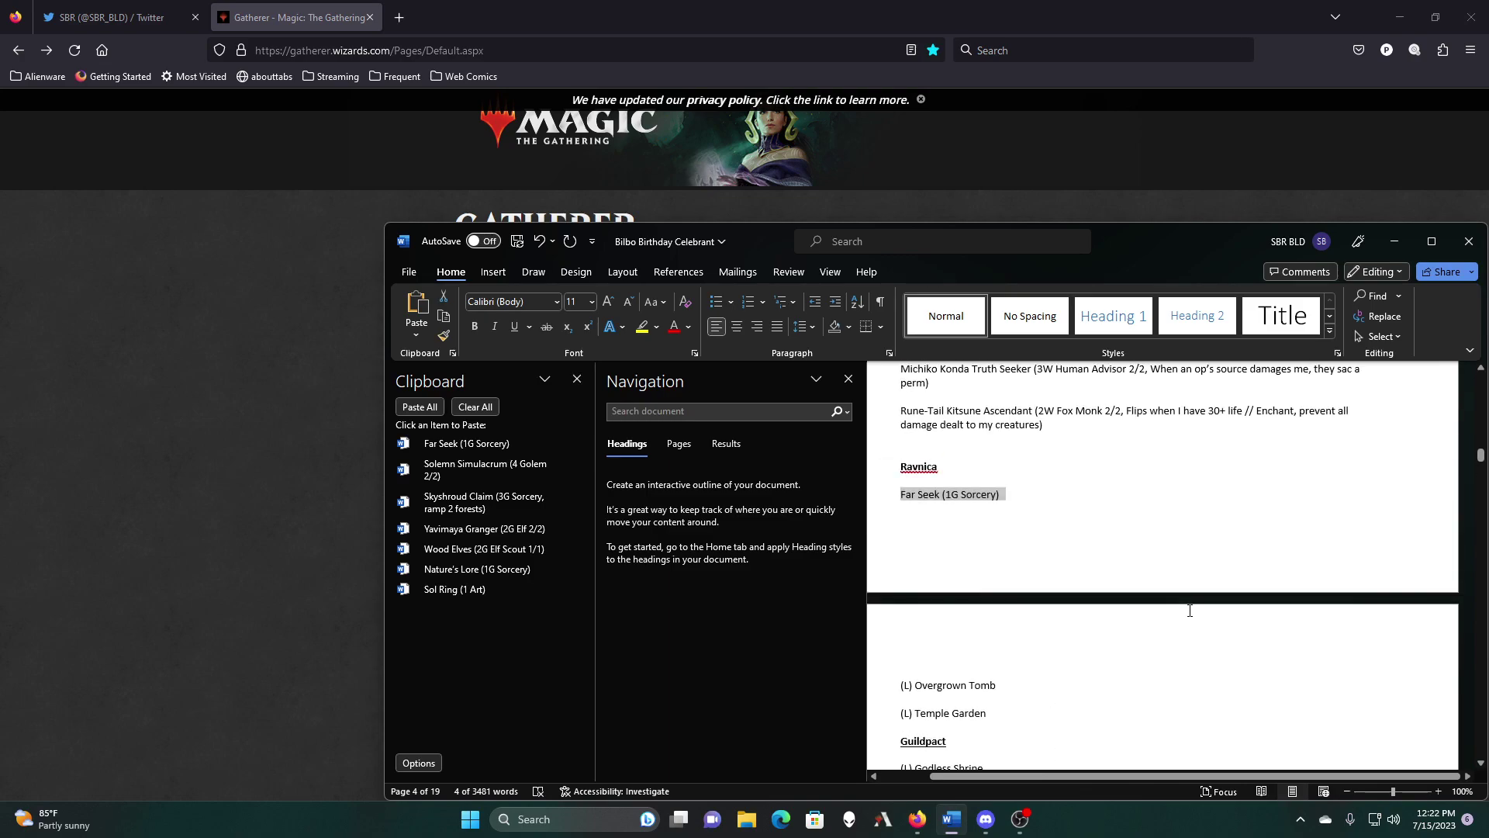
pyautogui.scroll(-10, 1189, 610)
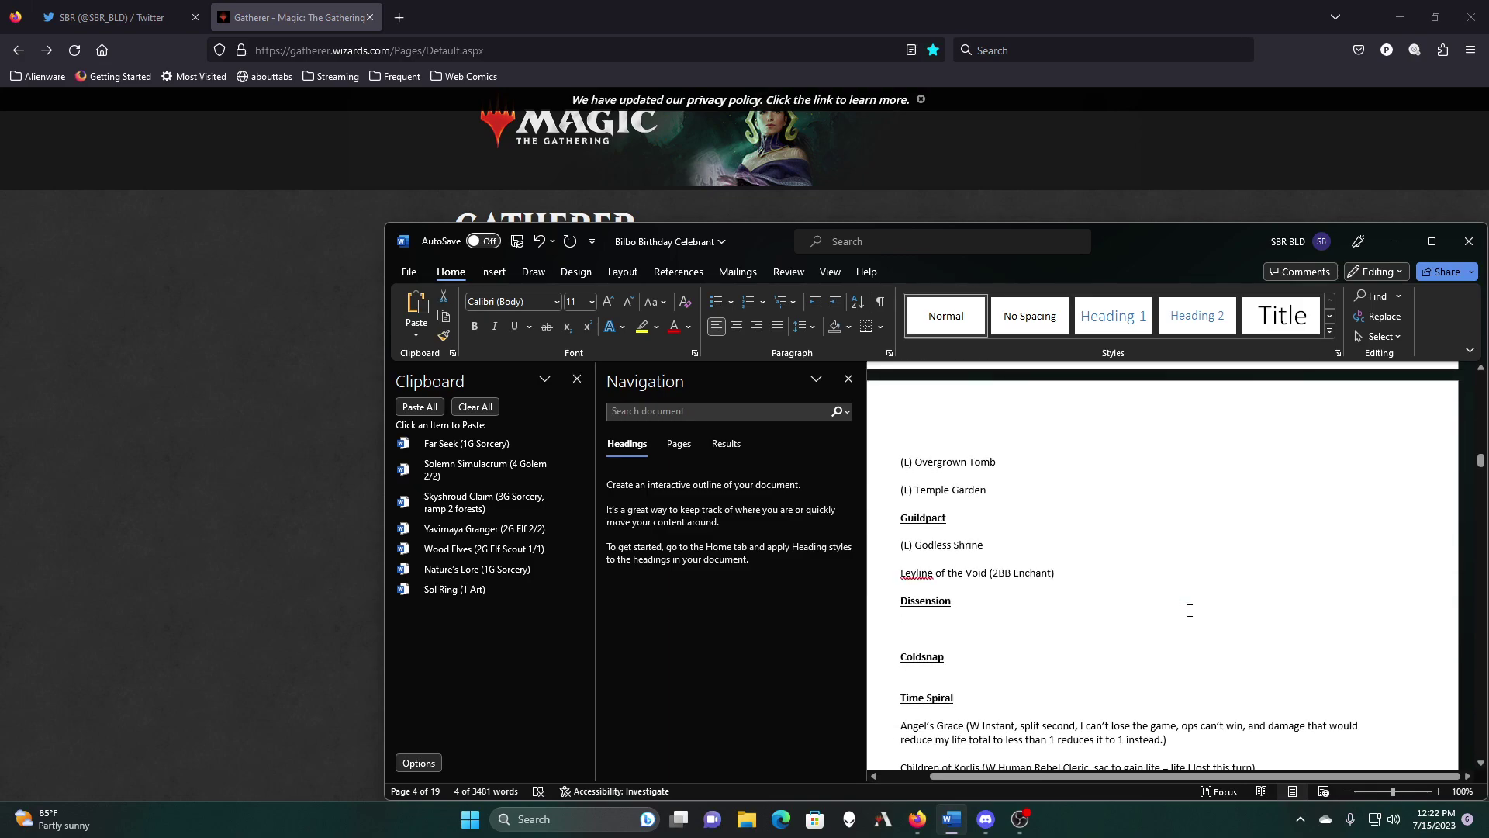
pyautogui.scroll(-7, 1190, 610)
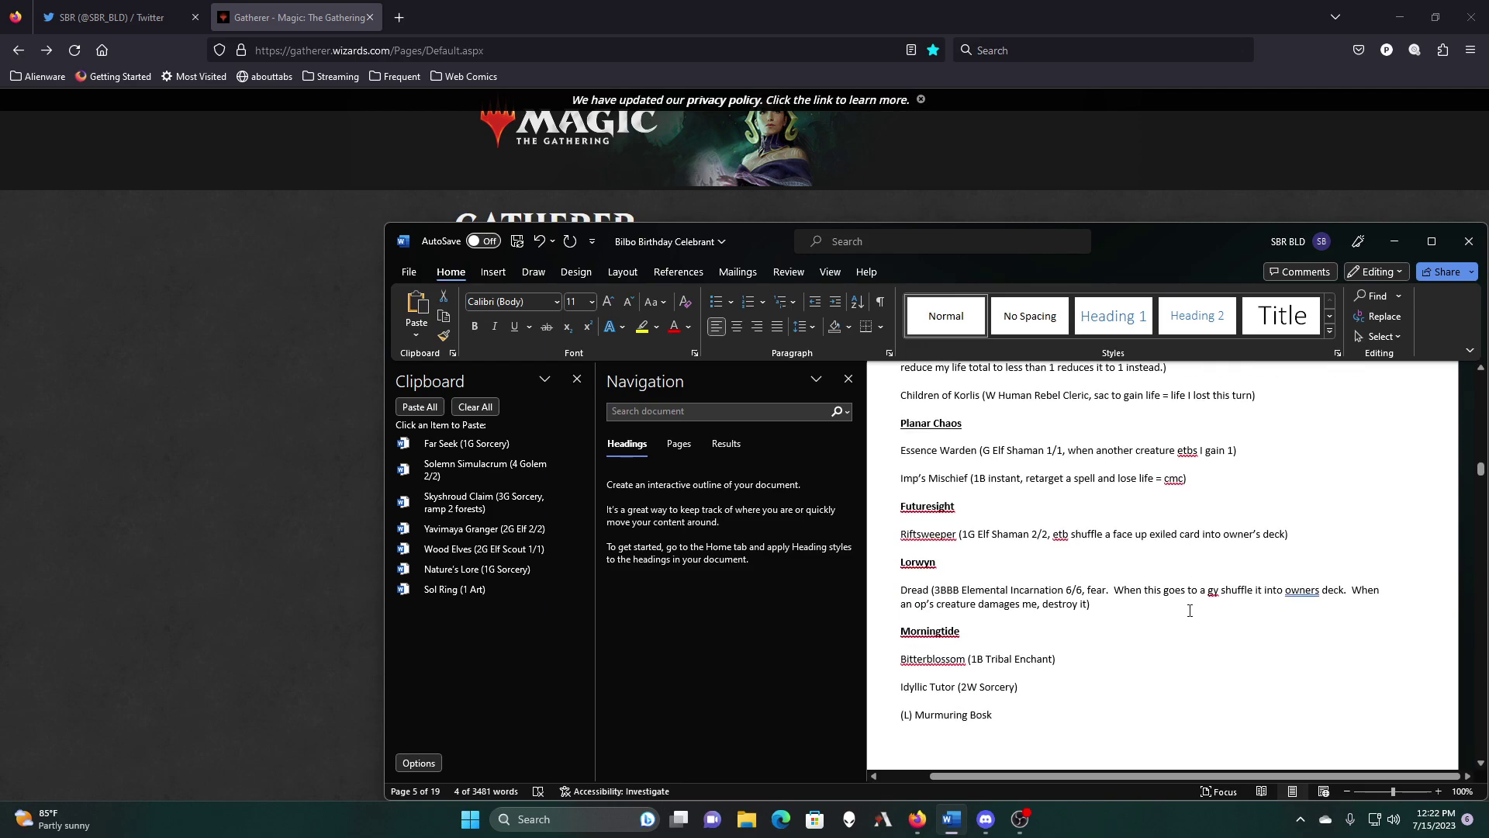
pyautogui.scroll(-10, 1189, 610)
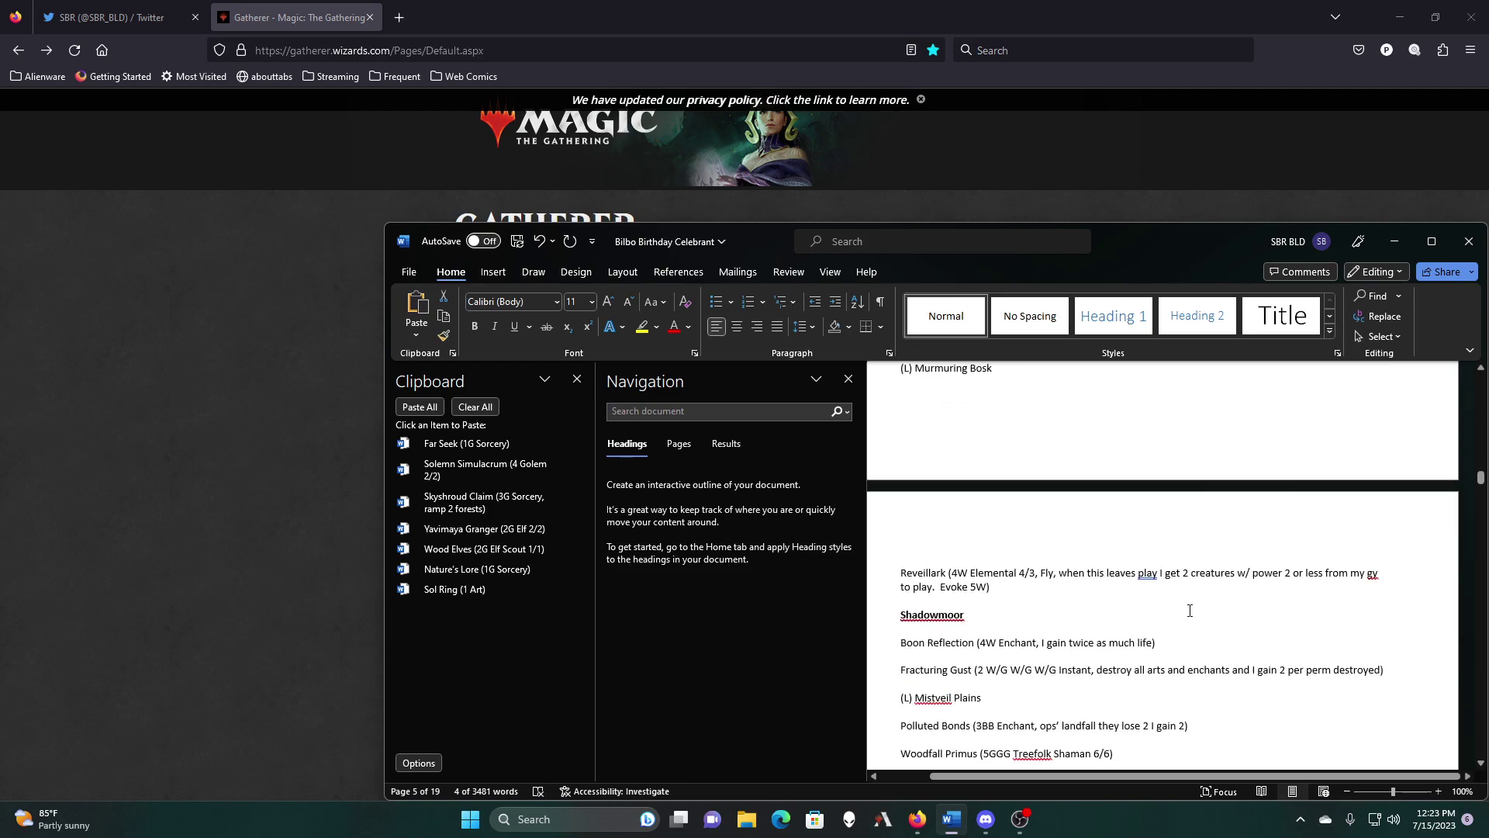
pyautogui.scroll(-4, 1190, 611)
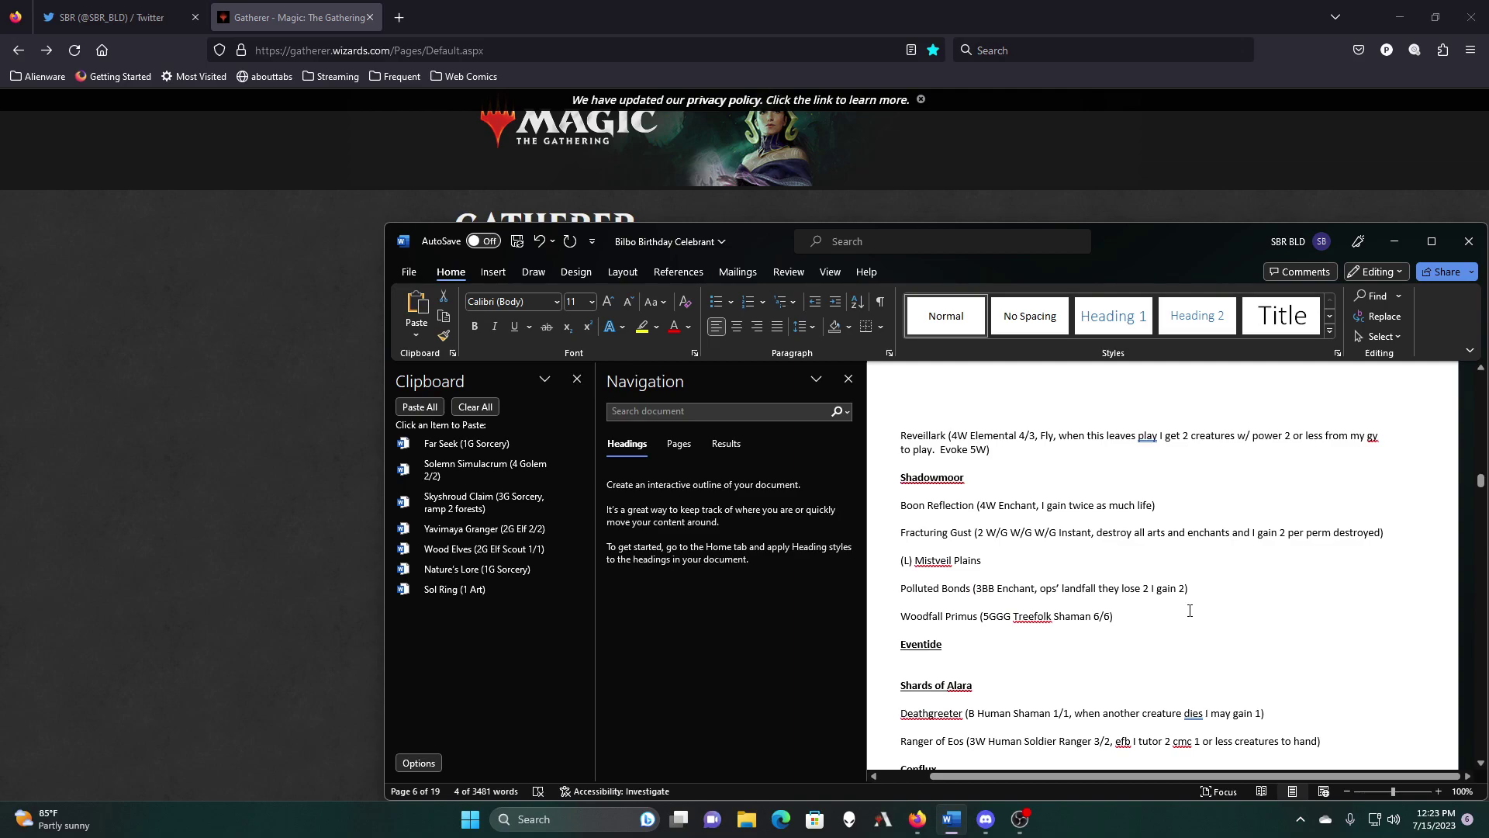
pyautogui.scroll(-2, 1190, 610)
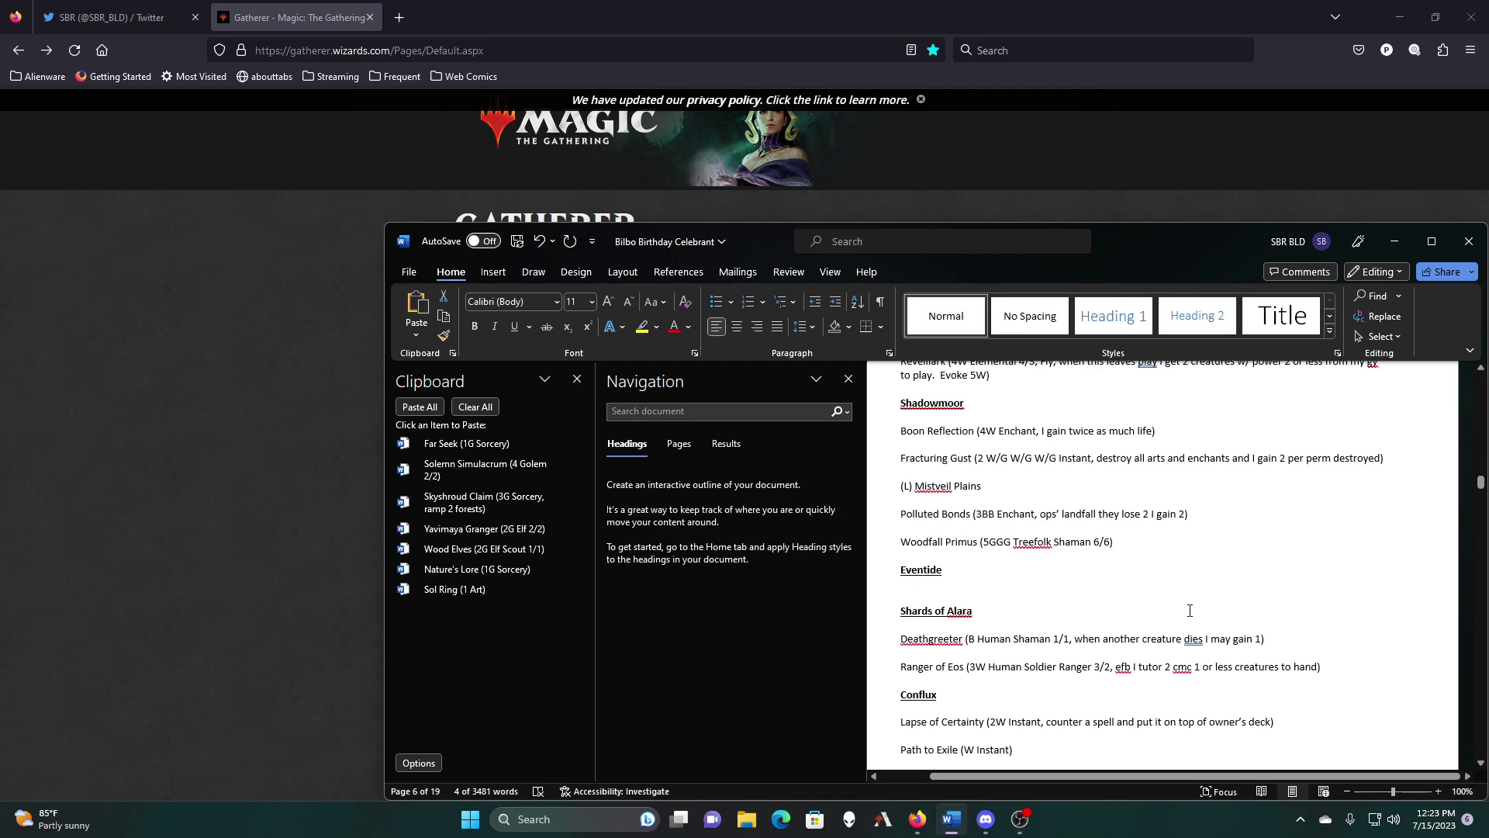
pyautogui.scroll(-2, 1190, 611)
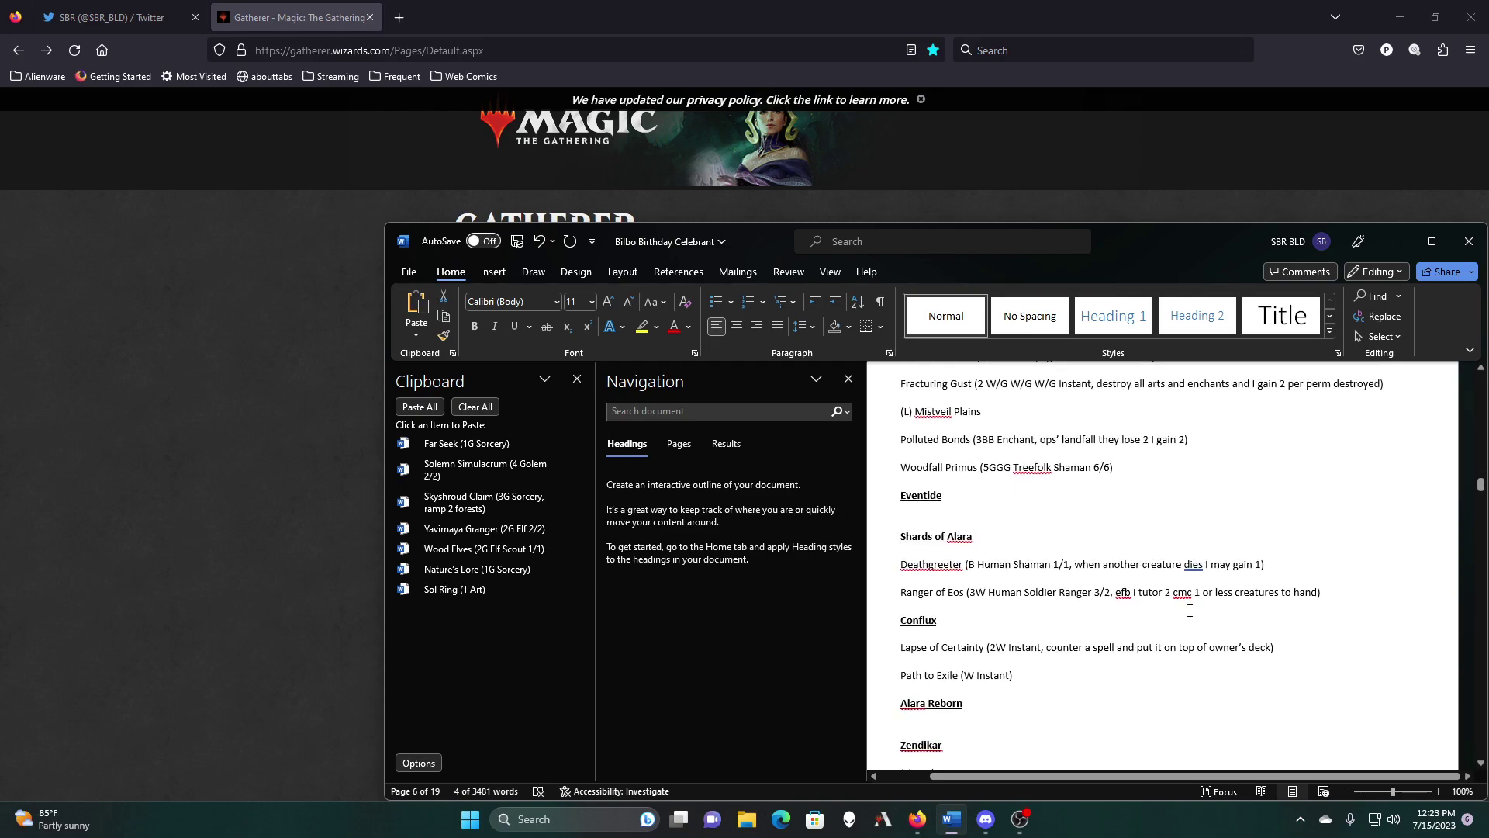
# Step: Copy the "Oracle of Muldaya (3G Elf Shaman 2/2)" entry from the Zendikar section to the clipboard
pyautogui.scroll(-4, 1190, 611)
pyautogui.scroll(-6, 1190, 610)
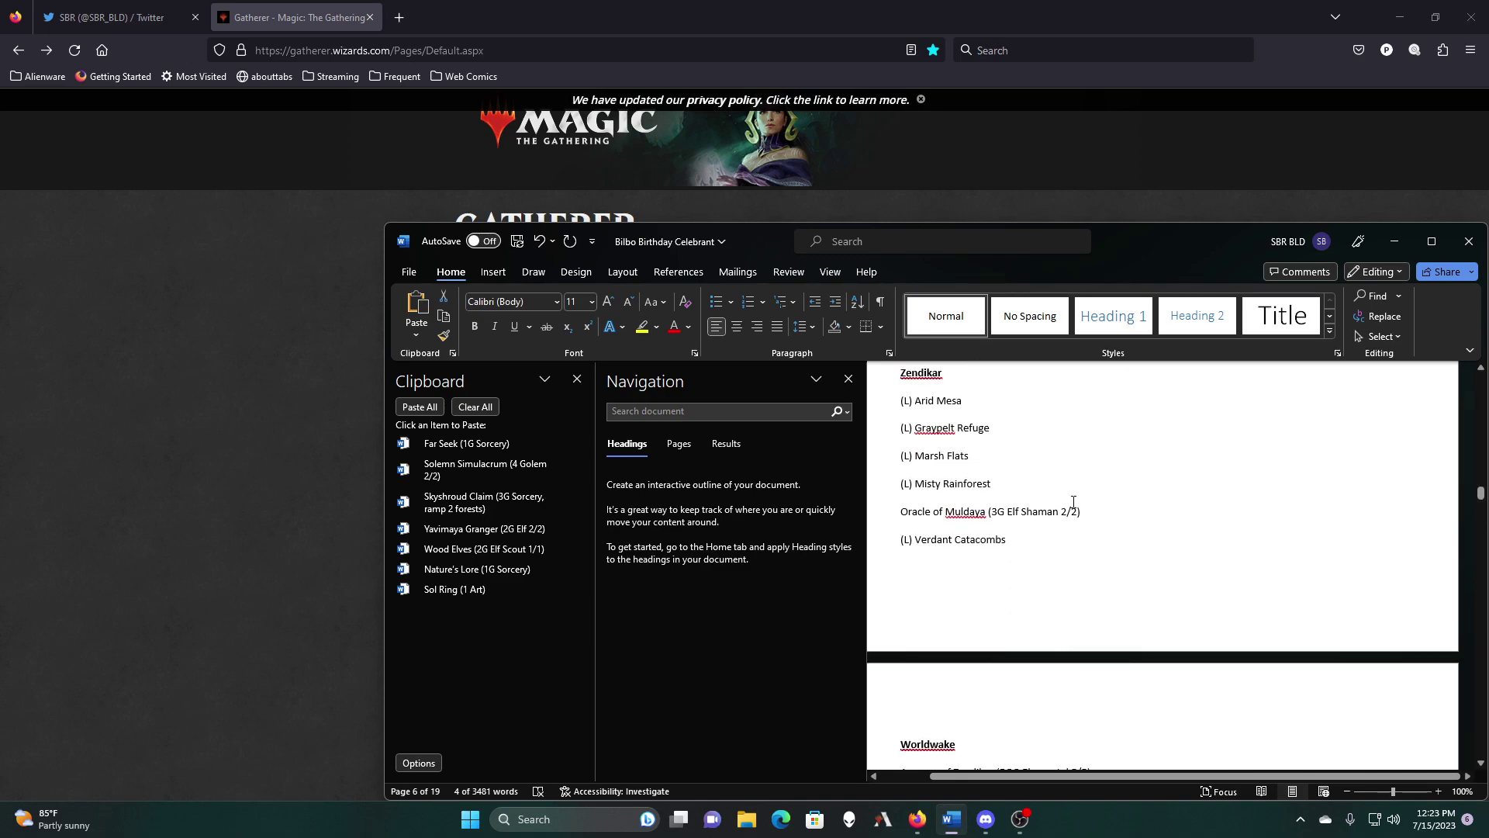
pyautogui.moveTo(1088, 510); pyautogui.dragTo(911, 504)
pyautogui.rightClick(911, 505)
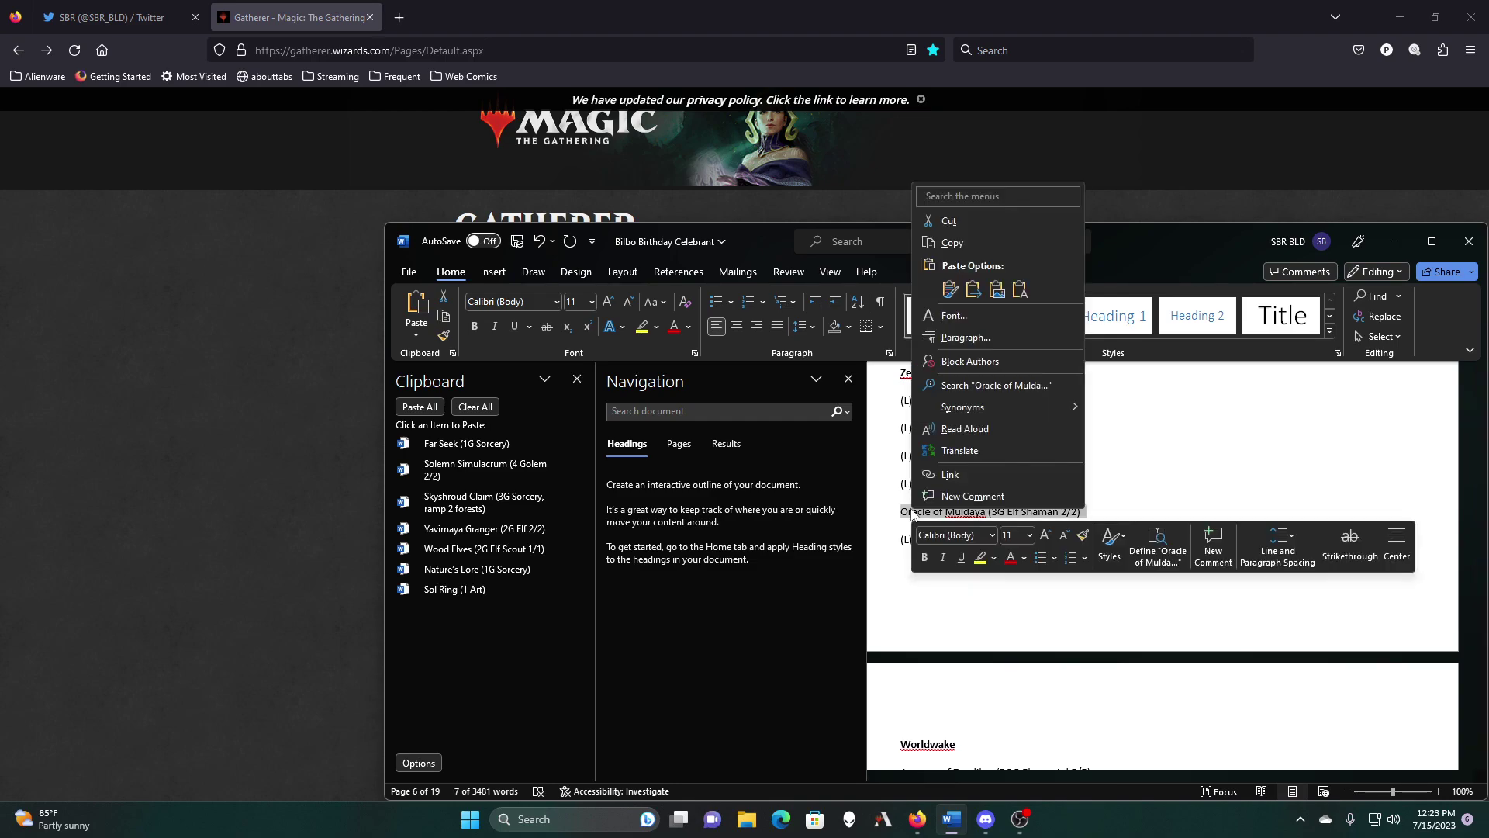
pyautogui.click(947, 242)
# Step: Copy the "Awakening Zone (2G Enchant, upkeep I make a 0/1 eldrazi spawn)" entry from the Rise of the Eldrazi section to the clipboard
pyautogui.scroll(-5, 1237, 572)
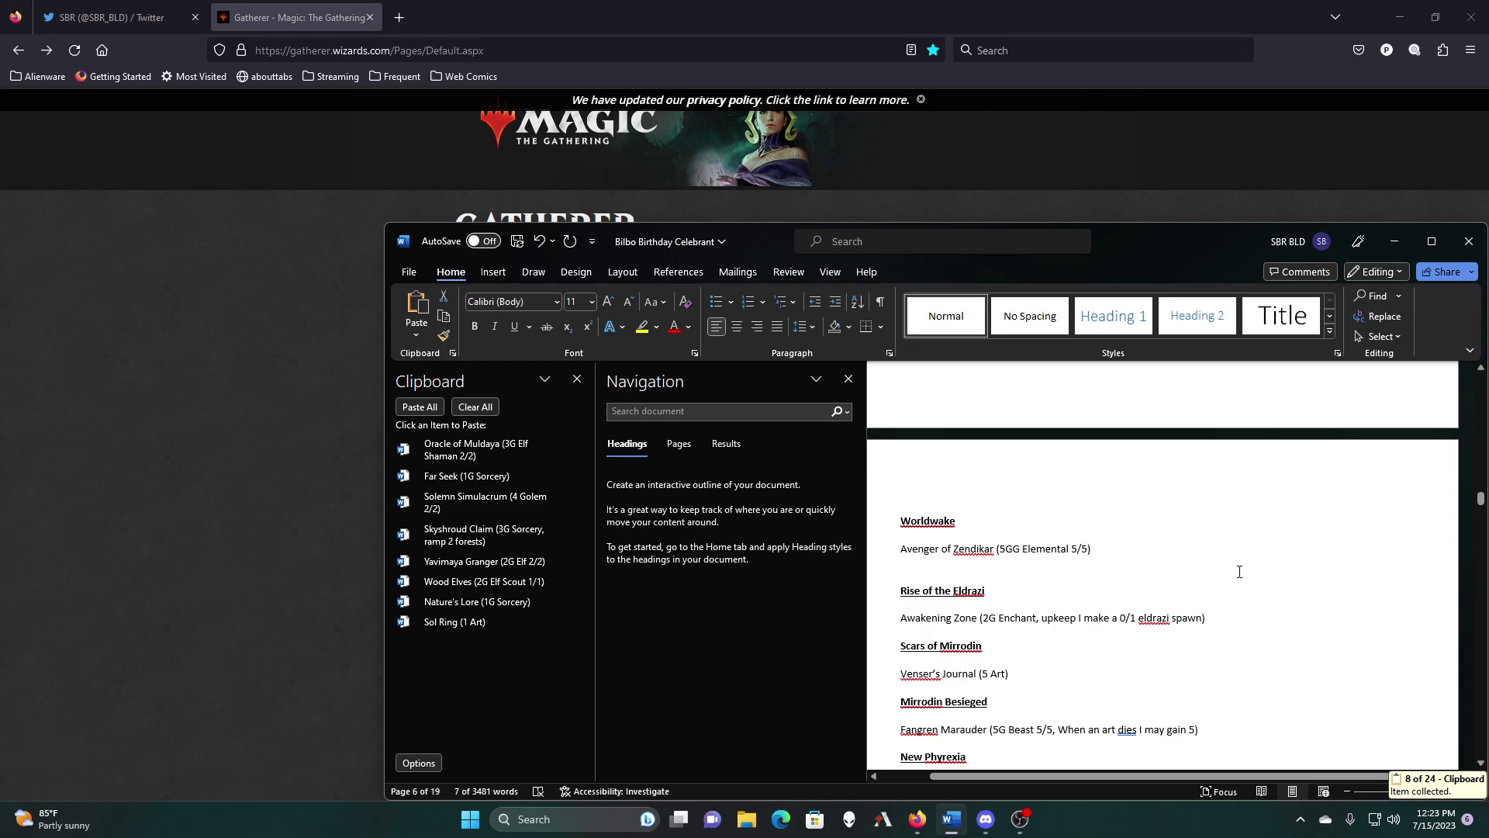
pyautogui.scroll(-3, 1240, 571)
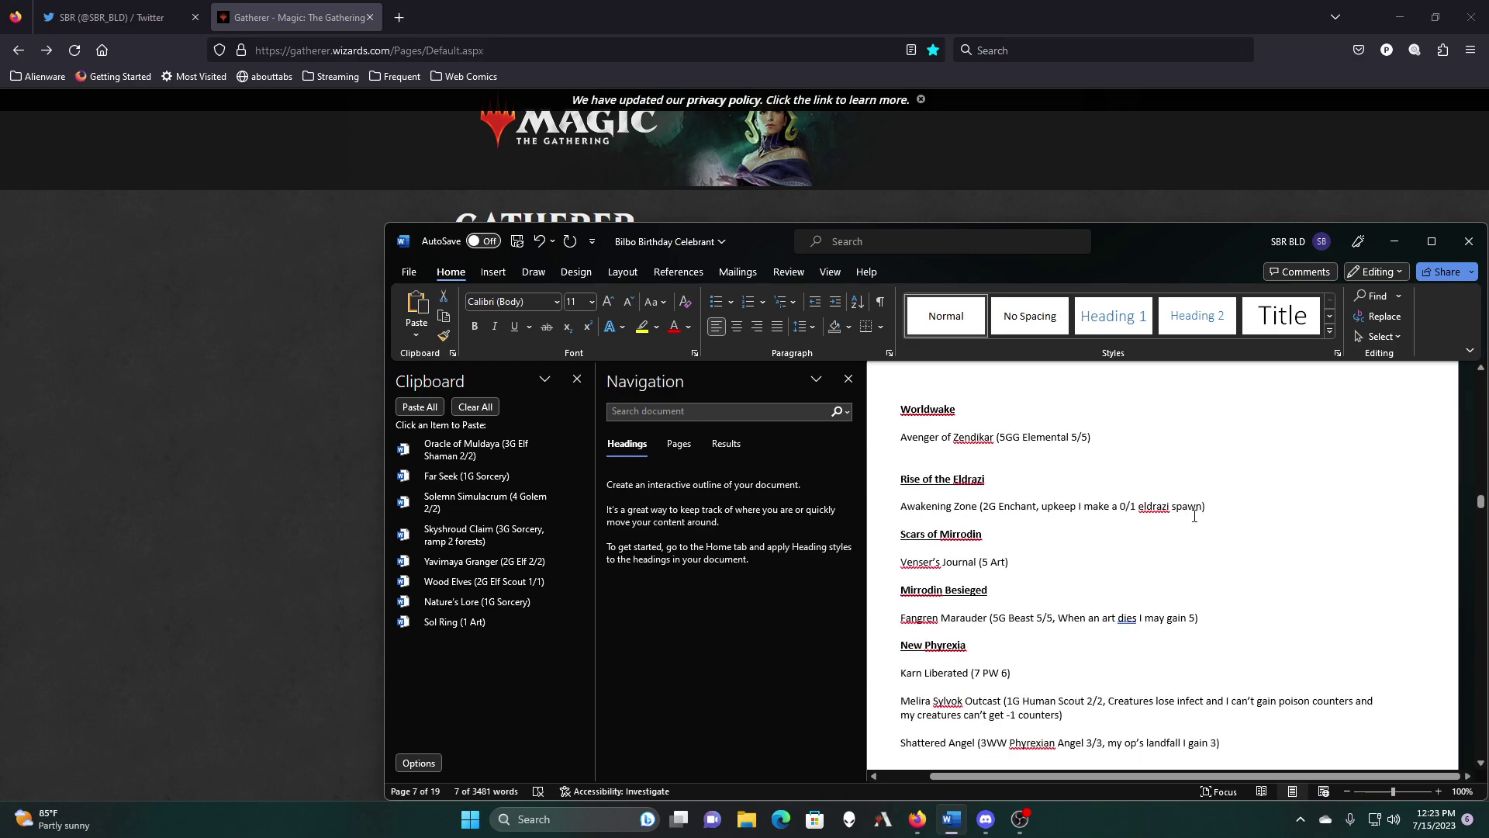
pyautogui.moveTo(1223, 509); pyautogui.dragTo(902, 507)
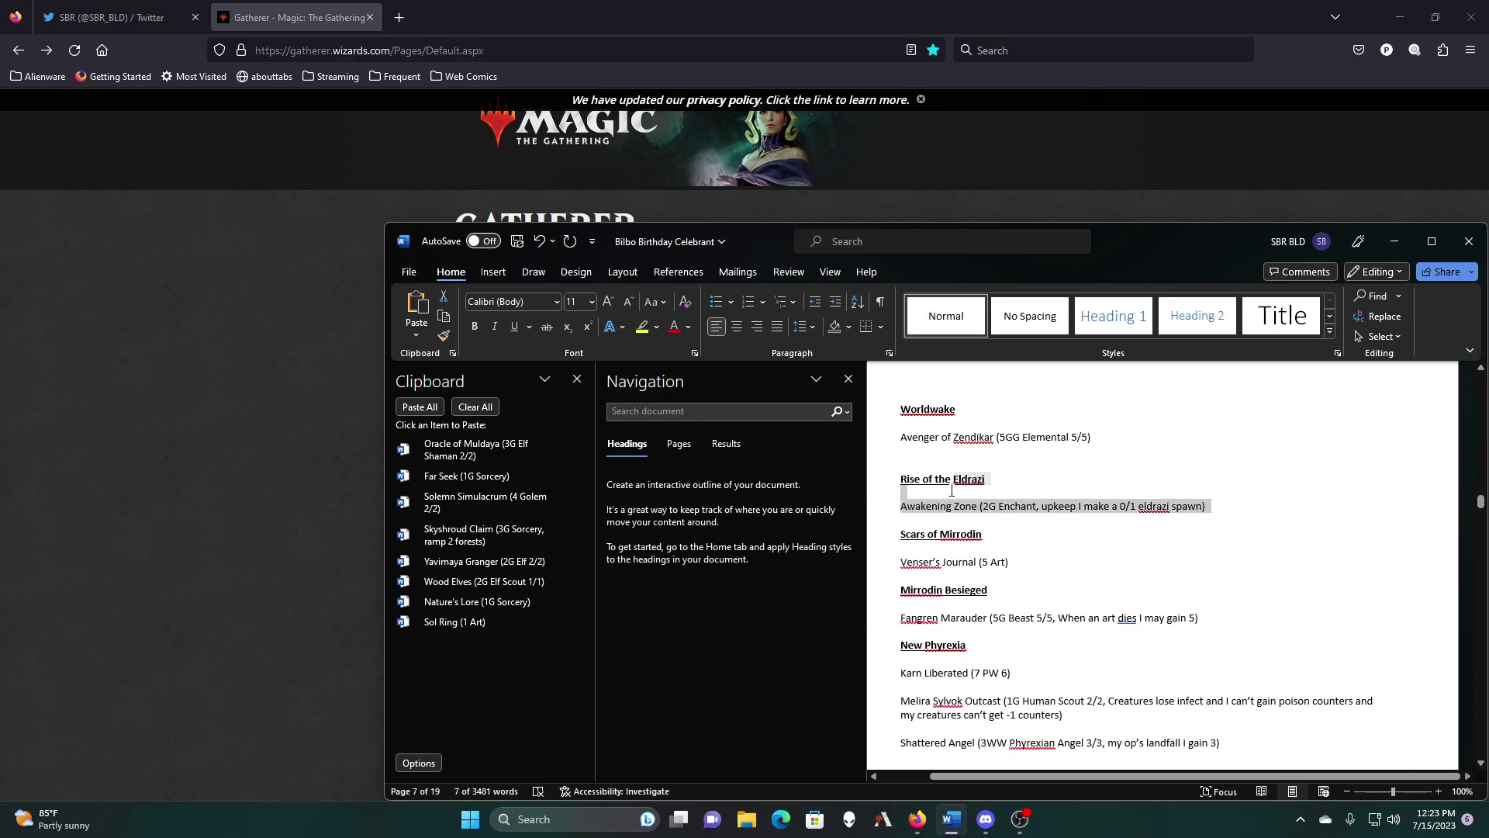
pyautogui.rightClick(907, 512)
pyautogui.click(950, 244)
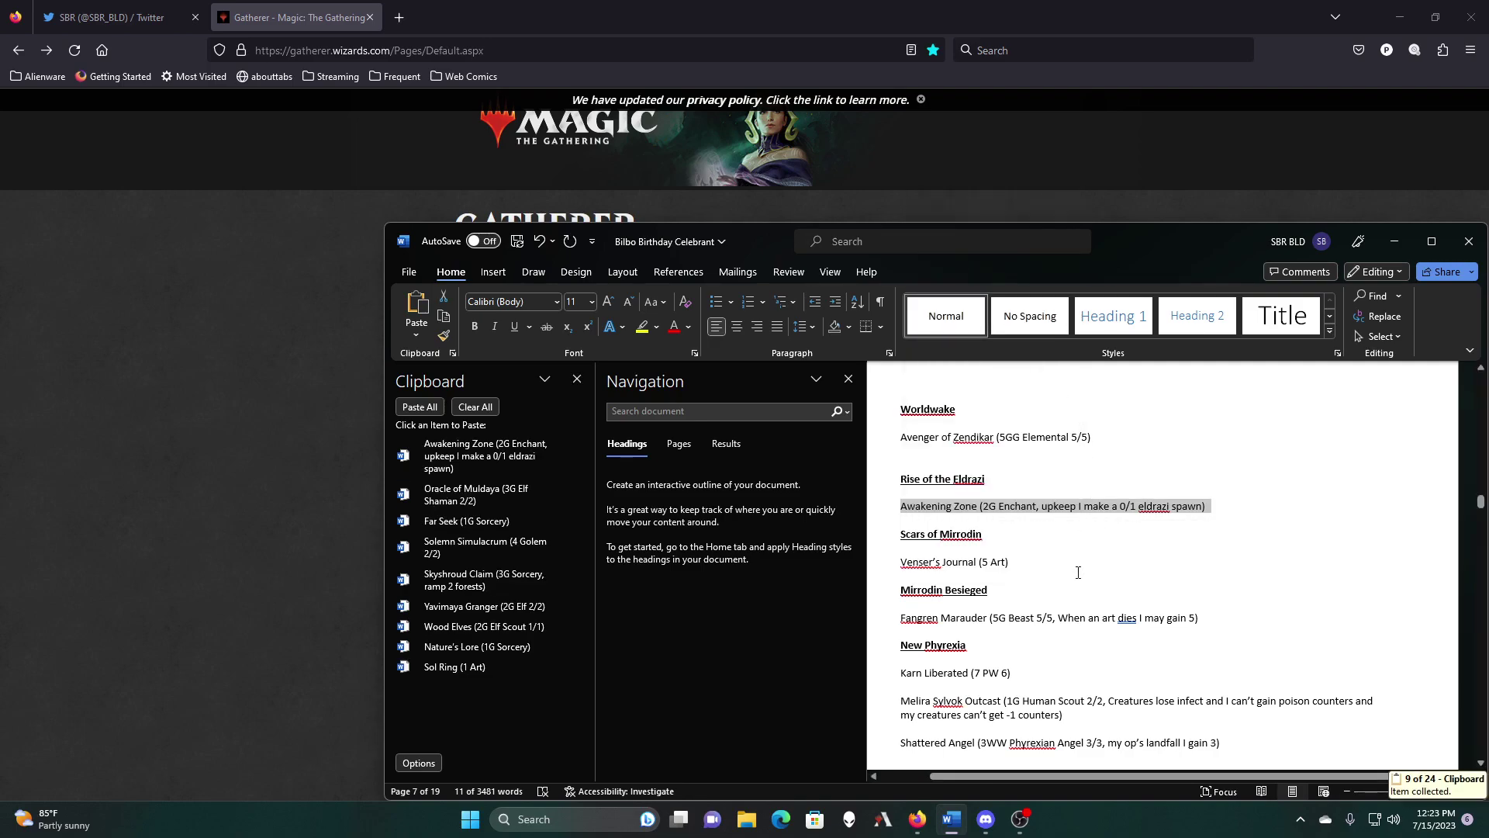
# Step: Copy the "Burnished Hart (3 Art Elk 2/2)" entry from the Theros section to the clipboard
pyautogui.scroll(-4, 1078, 573)
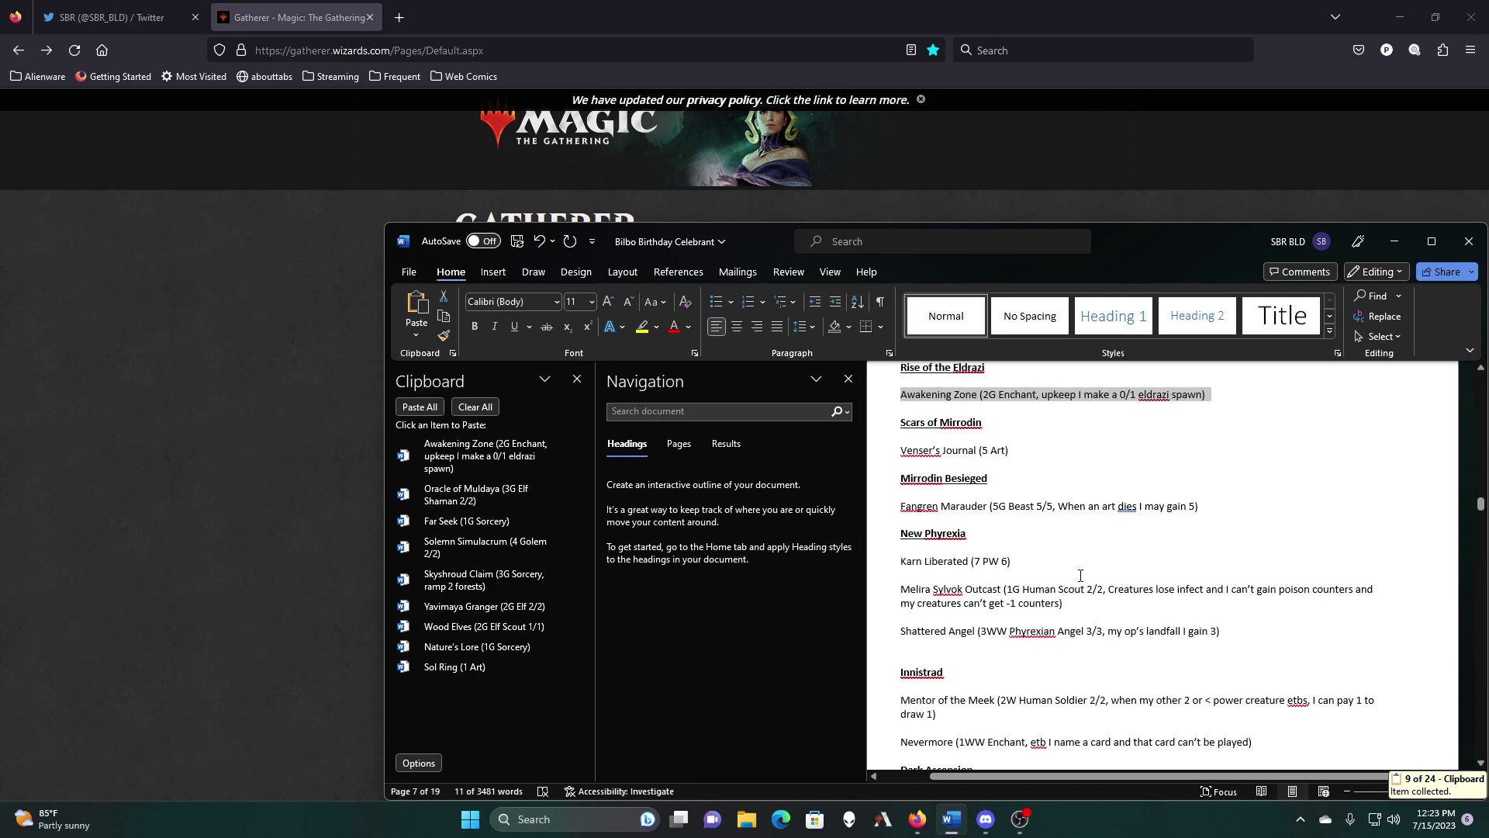
pyautogui.scroll(-2, 1080, 576)
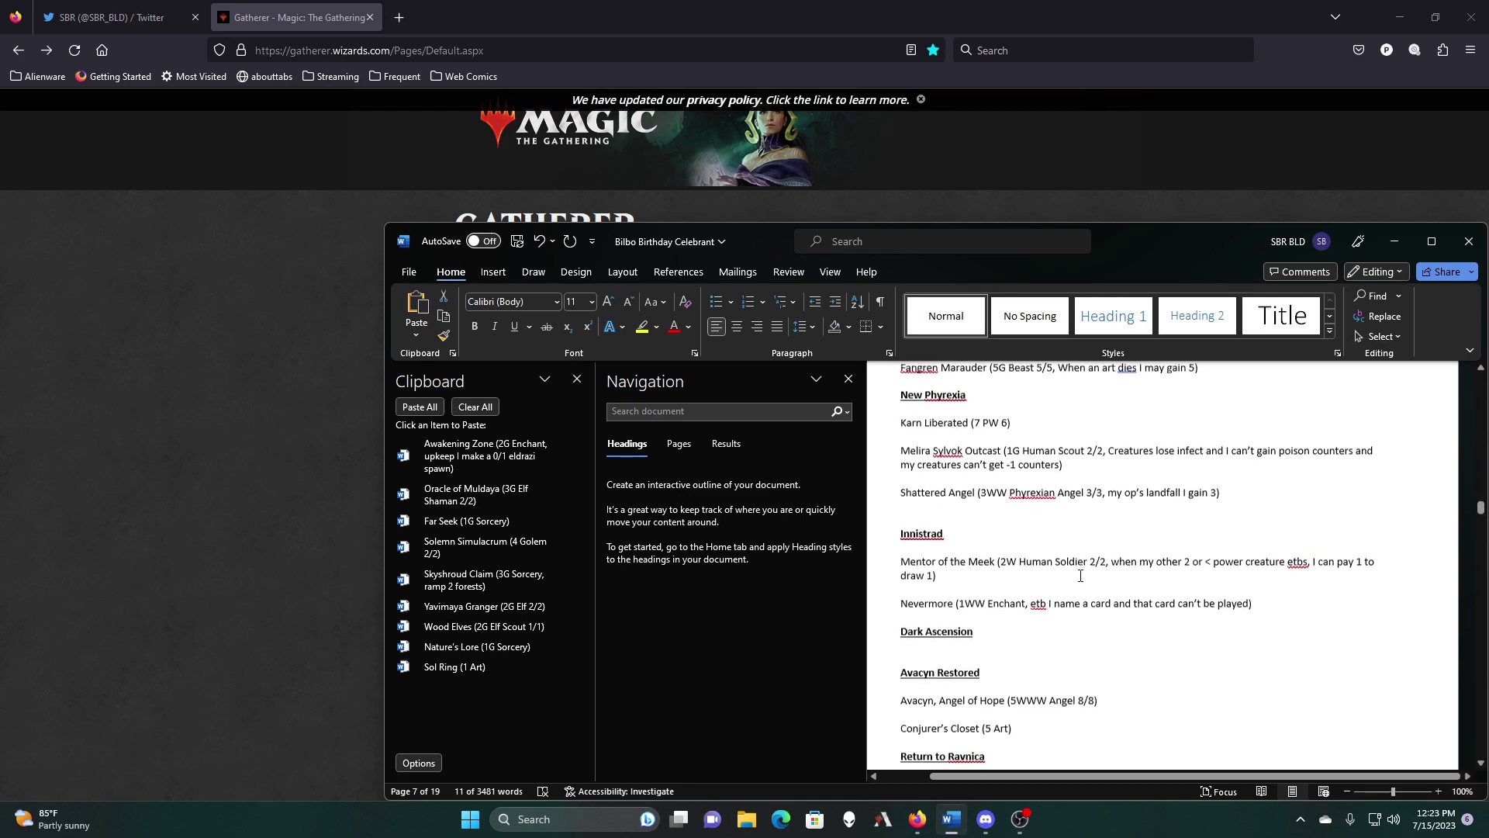
pyautogui.scroll(-7, 1080, 575)
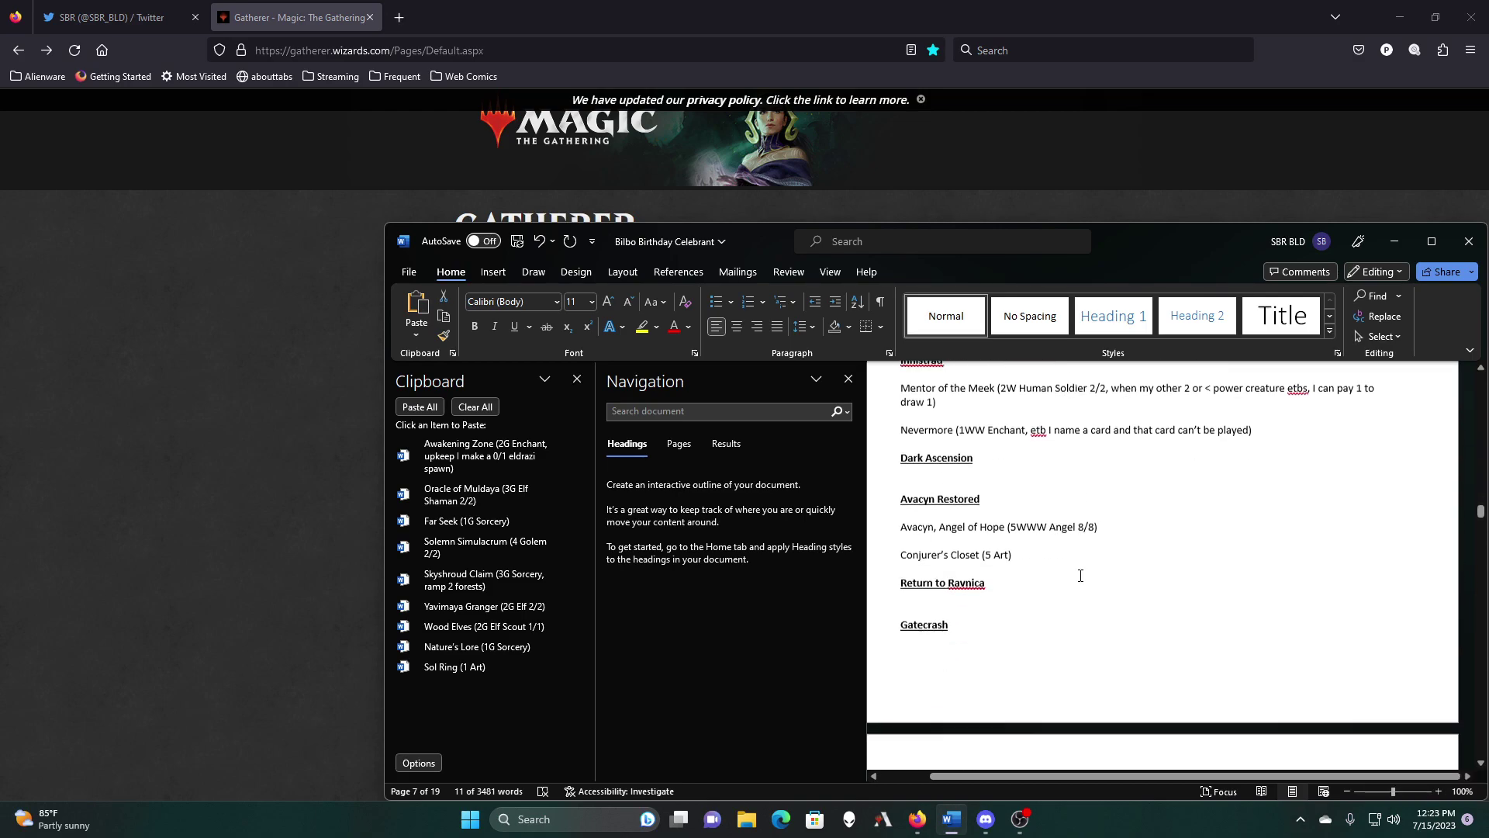
pyautogui.scroll(-8, 1080, 576)
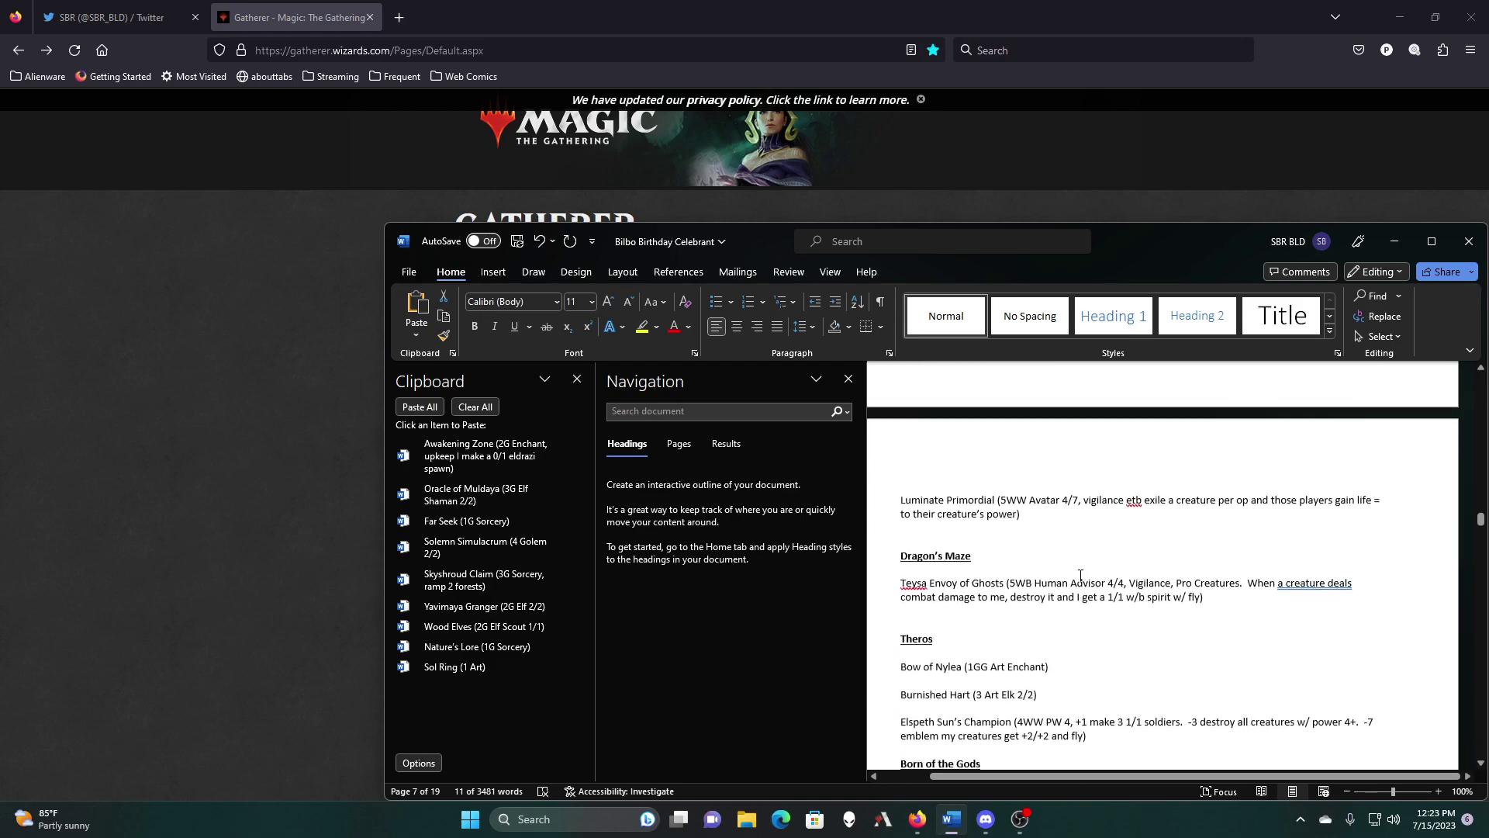
pyautogui.scroll(-3, 1080, 576)
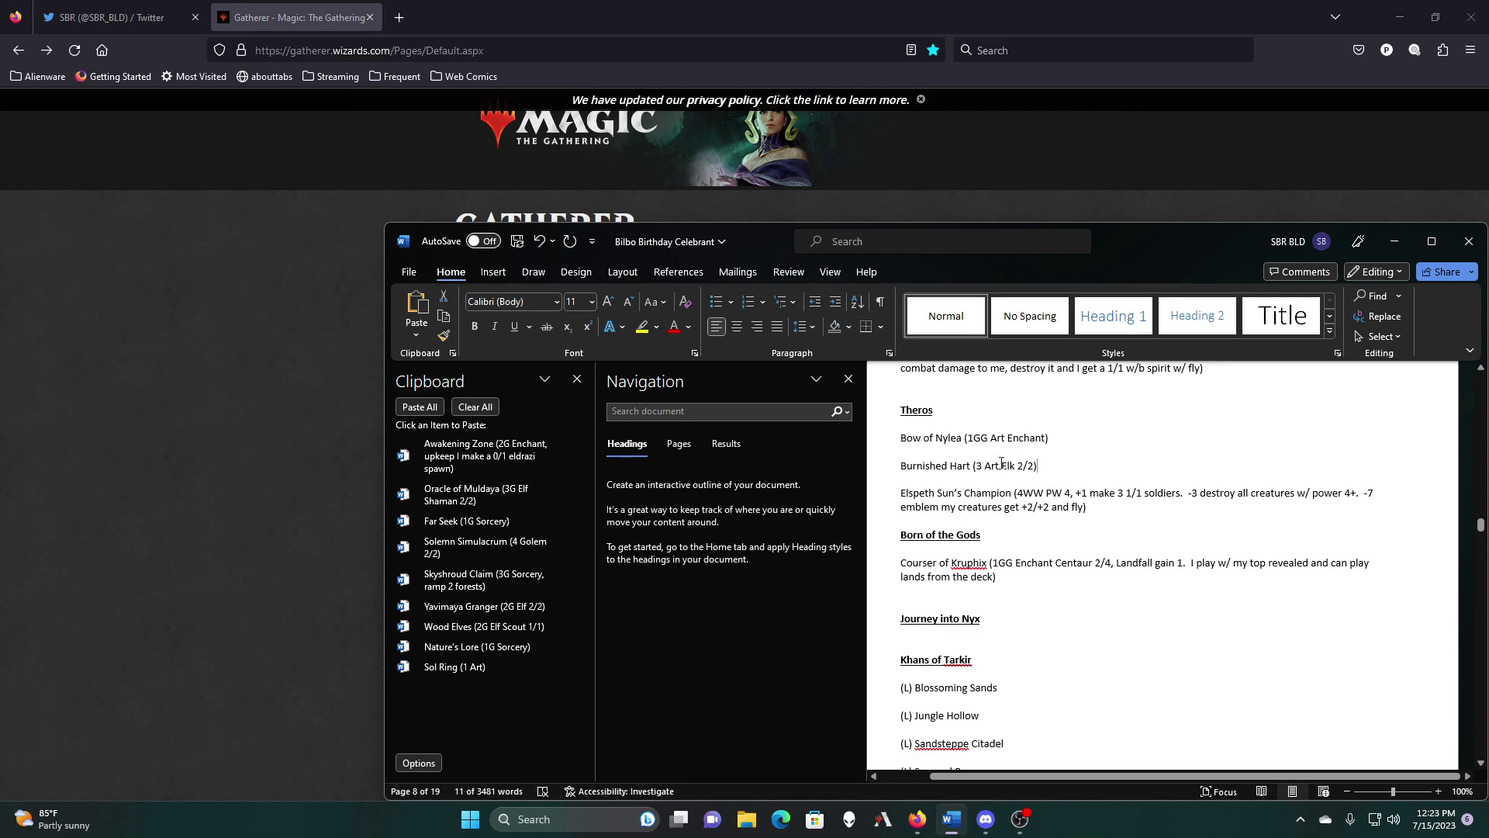
pyautogui.moveTo(1041, 471); pyautogui.dragTo(926, 468)
pyautogui.rightClick(925, 466)
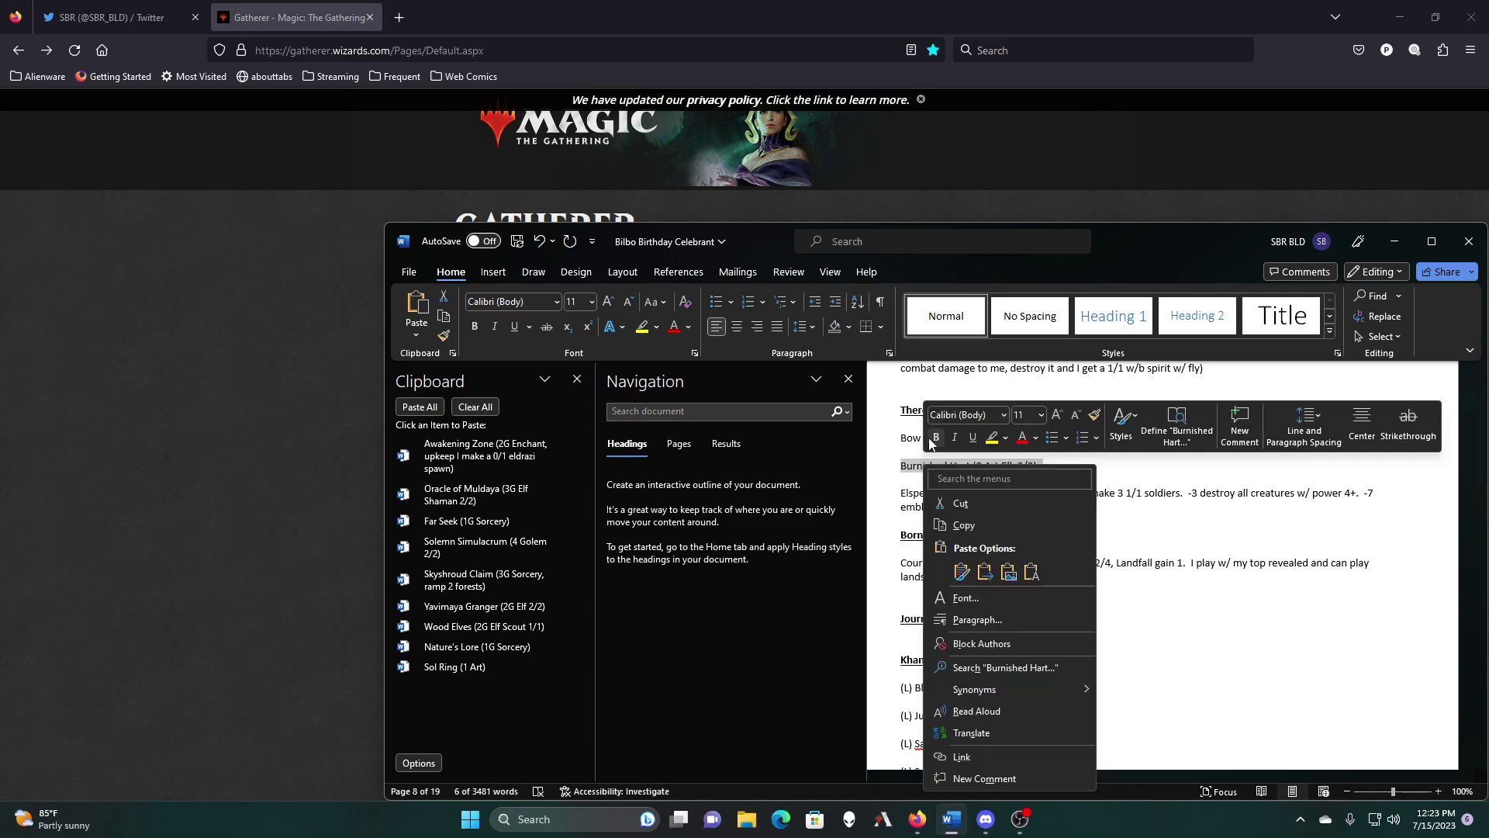
pyautogui.click(968, 527)
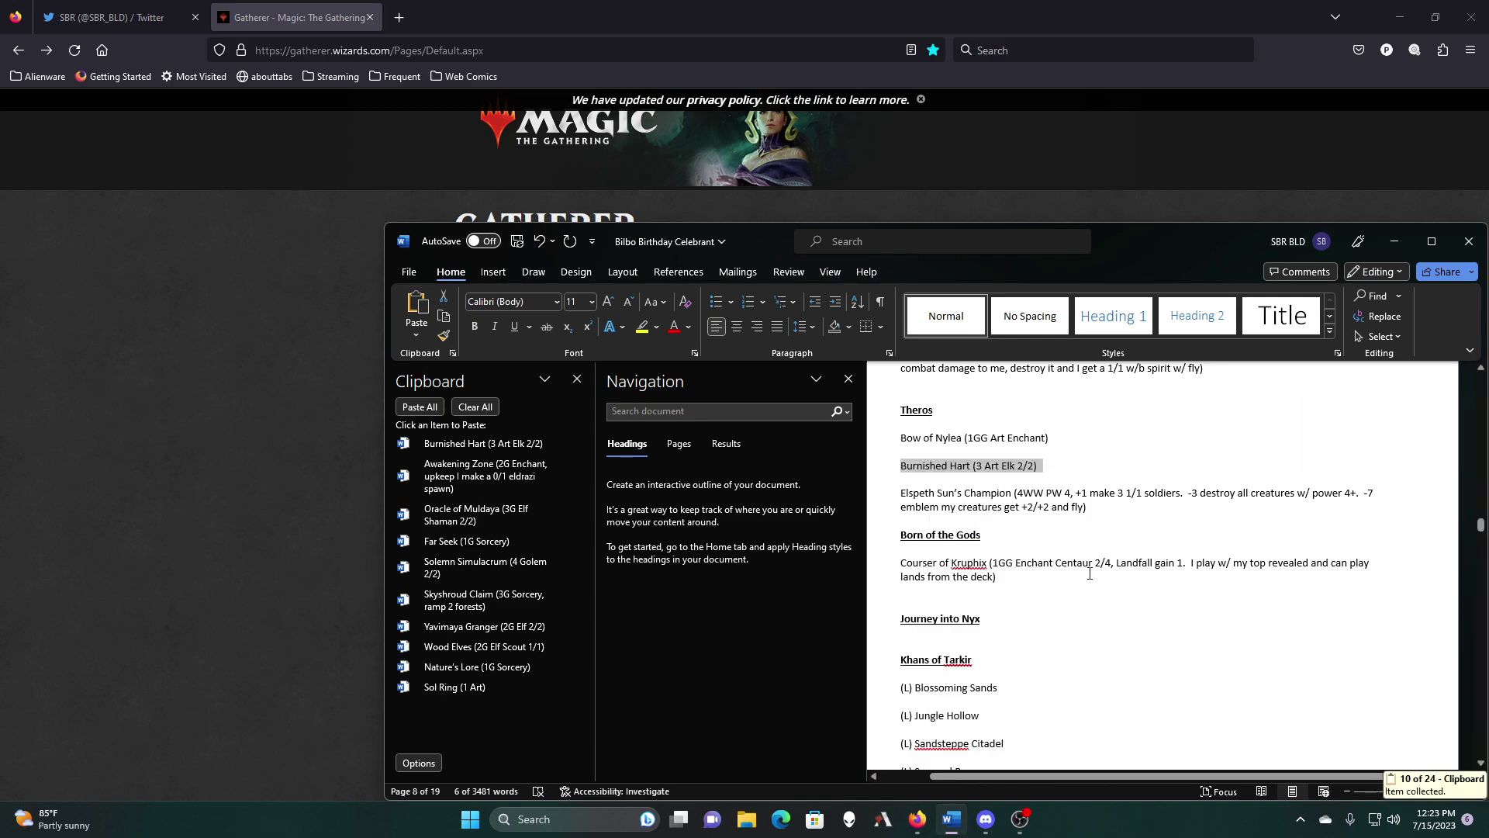
# Step: Review the card entries from Born of the Gods through Khans of Tarkir, Kaladesh and Ixalan to Ravnica Allegiance for further ramp cards
pyautogui.scroll(-2, 1089, 574)
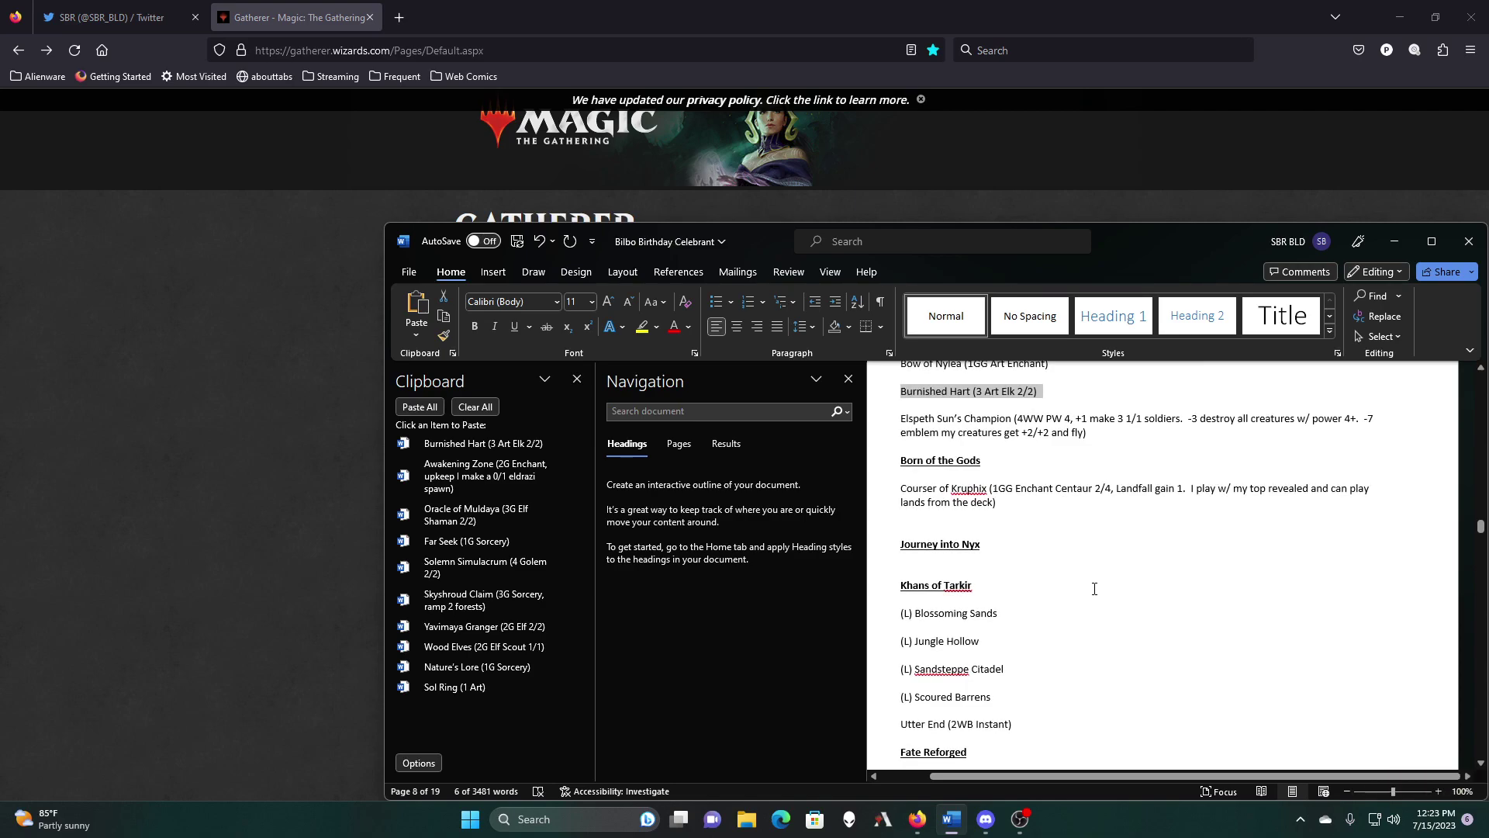
pyautogui.scroll(-3, 1095, 596)
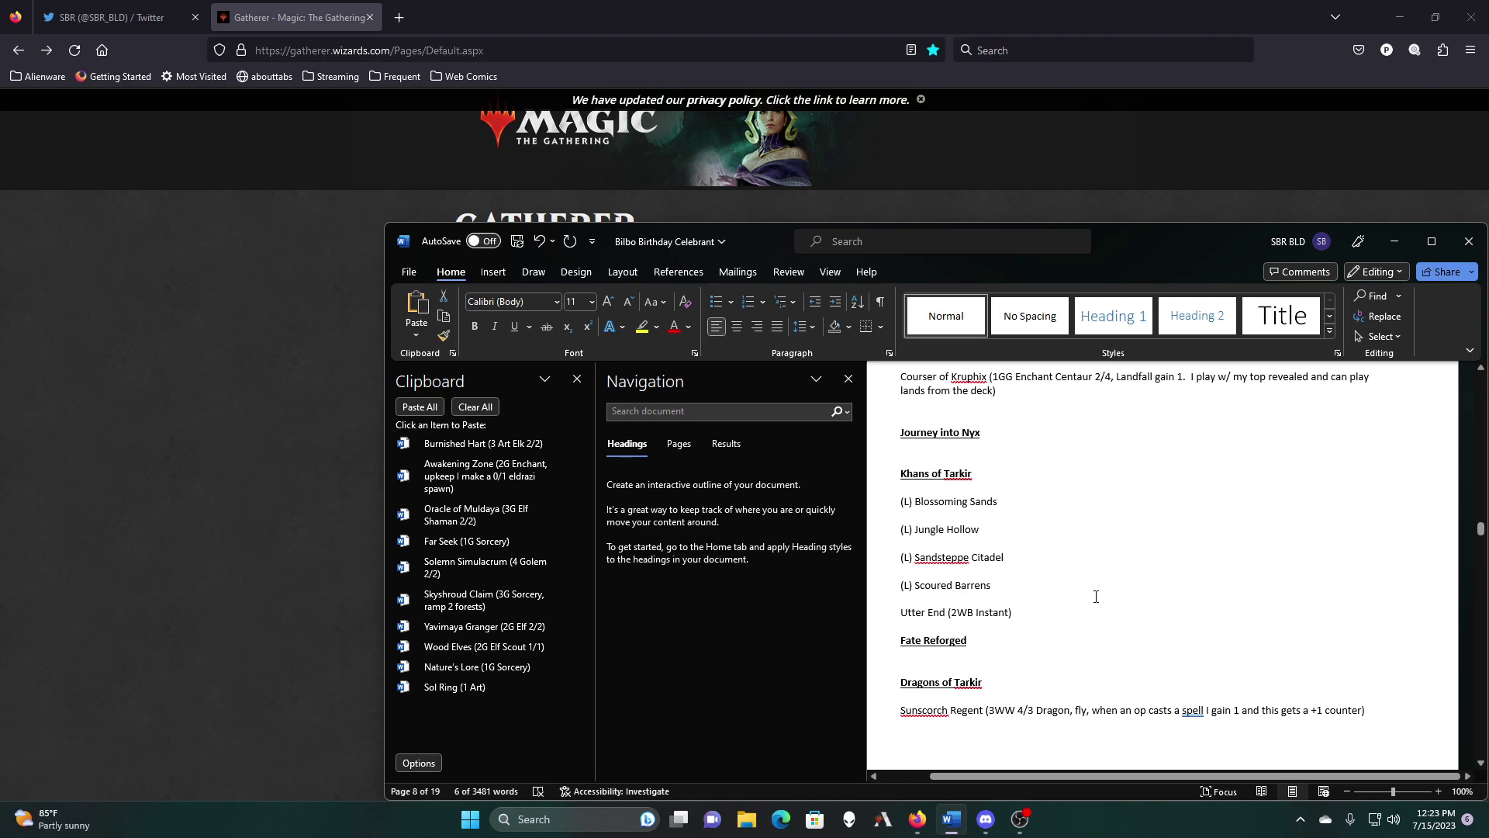
pyautogui.scroll(-10, 1095, 596)
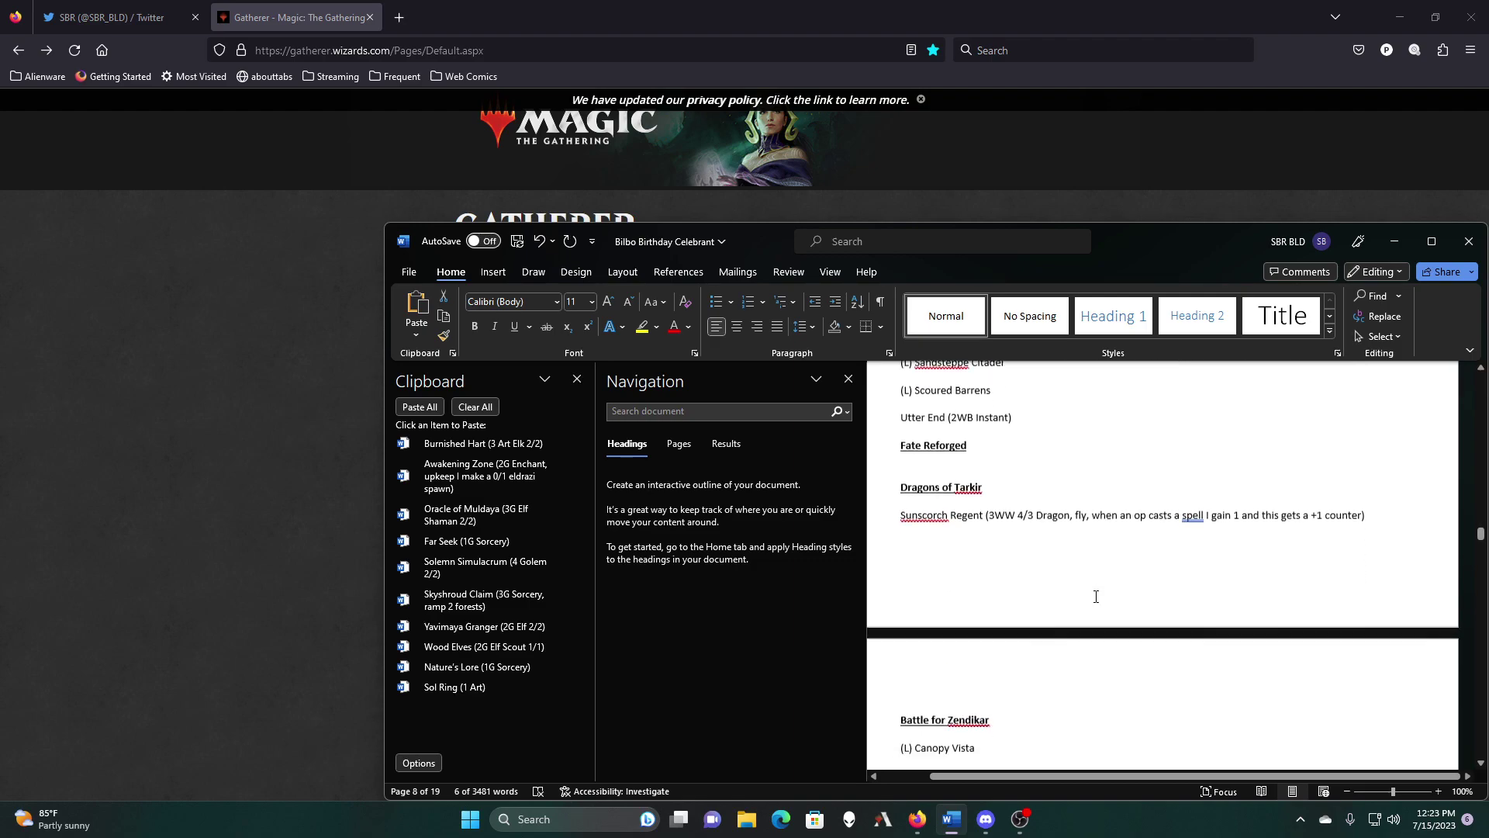
pyautogui.scroll(-1, 1095, 595)
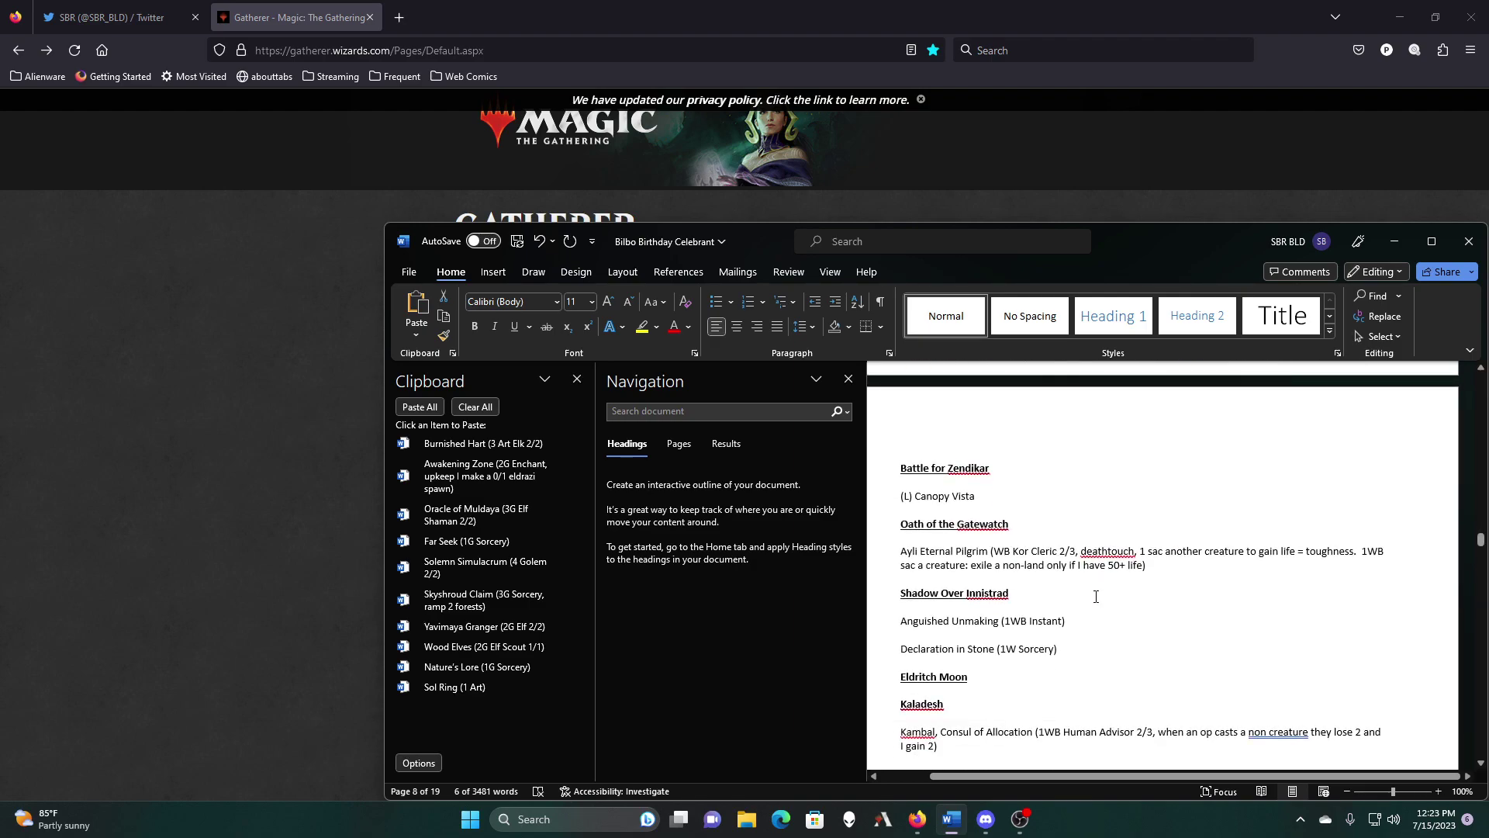
pyautogui.scroll(-3, 1096, 596)
pyautogui.scroll(-6, 1096, 595)
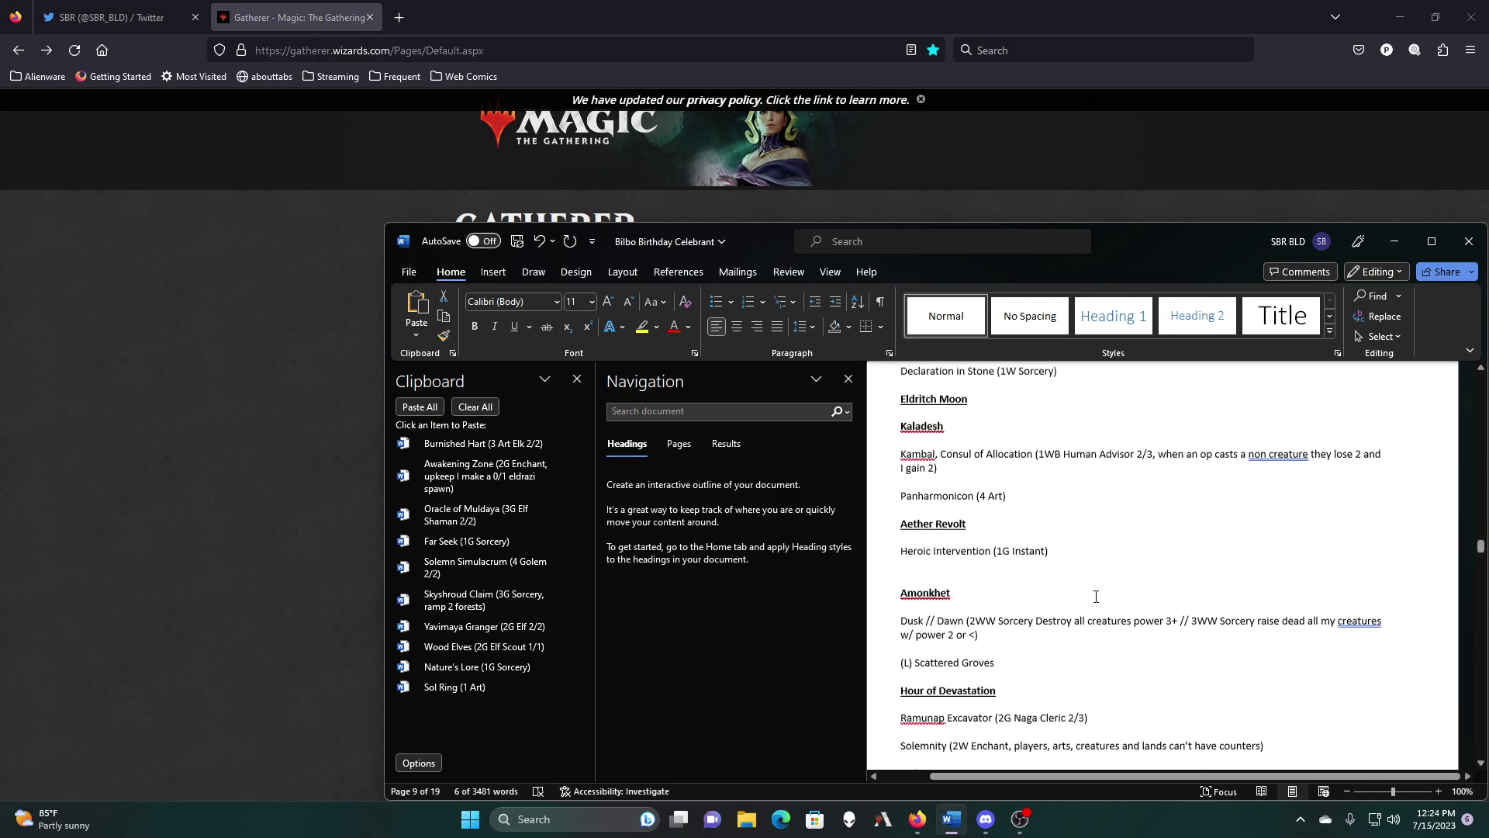
pyautogui.scroll(-2, 1096, 595)
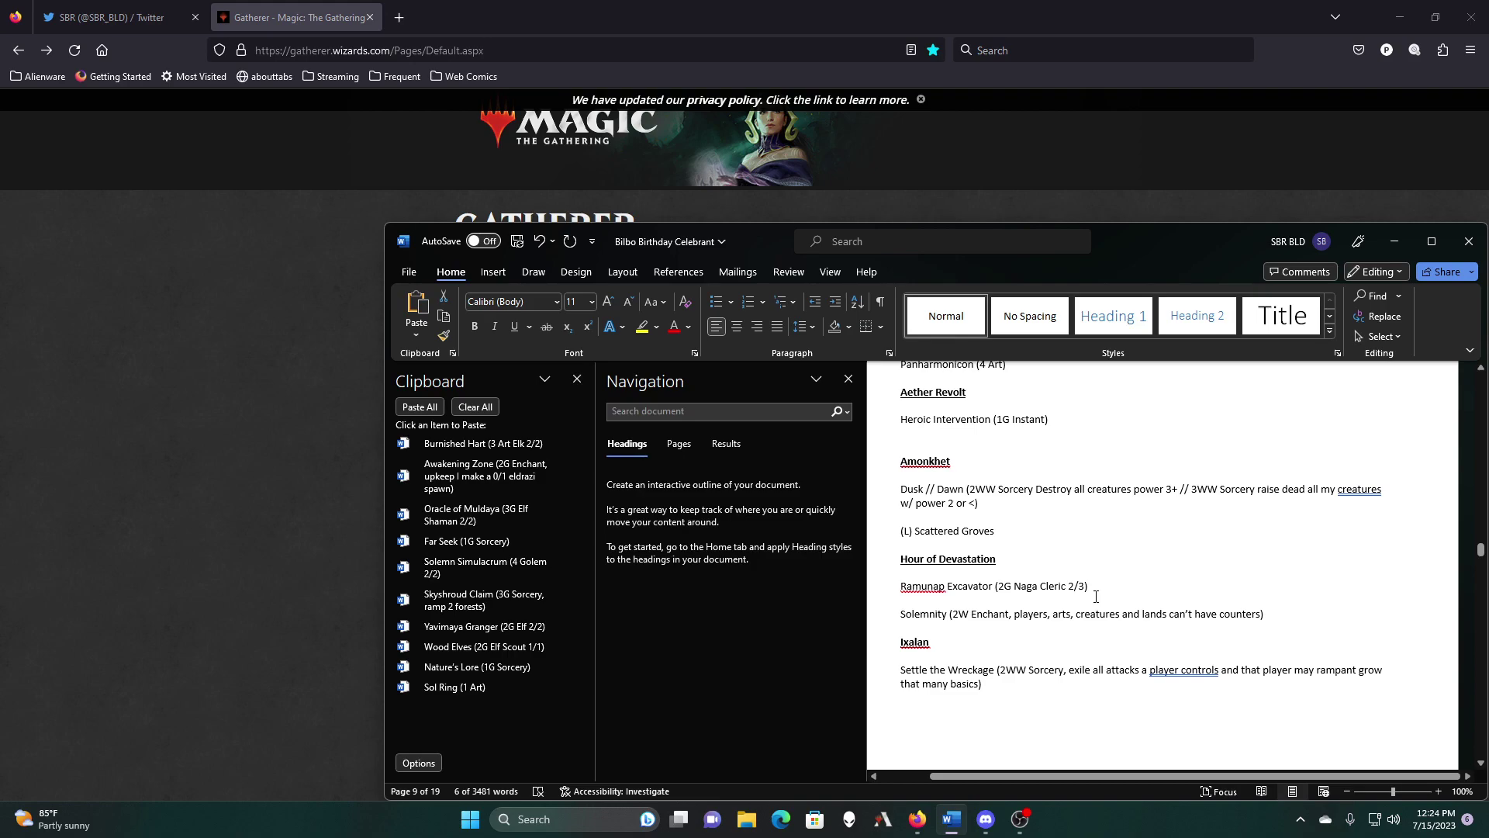
pyautogui.scroll(-3, 1096, 596)
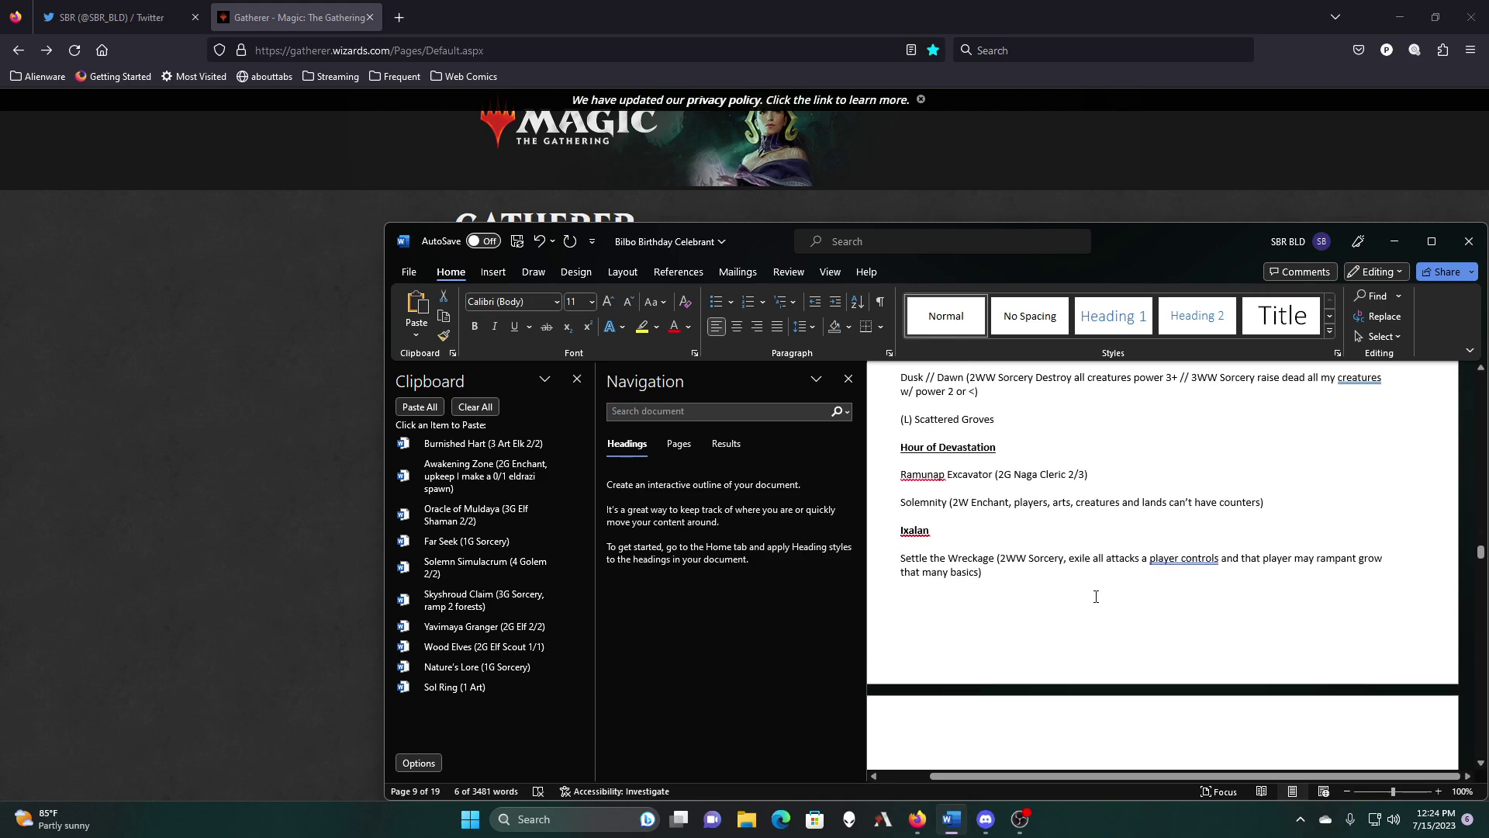
pyautogui.scroll(-3, 1095, 596)
pyautogui.scroll(-6, 1095, 596)
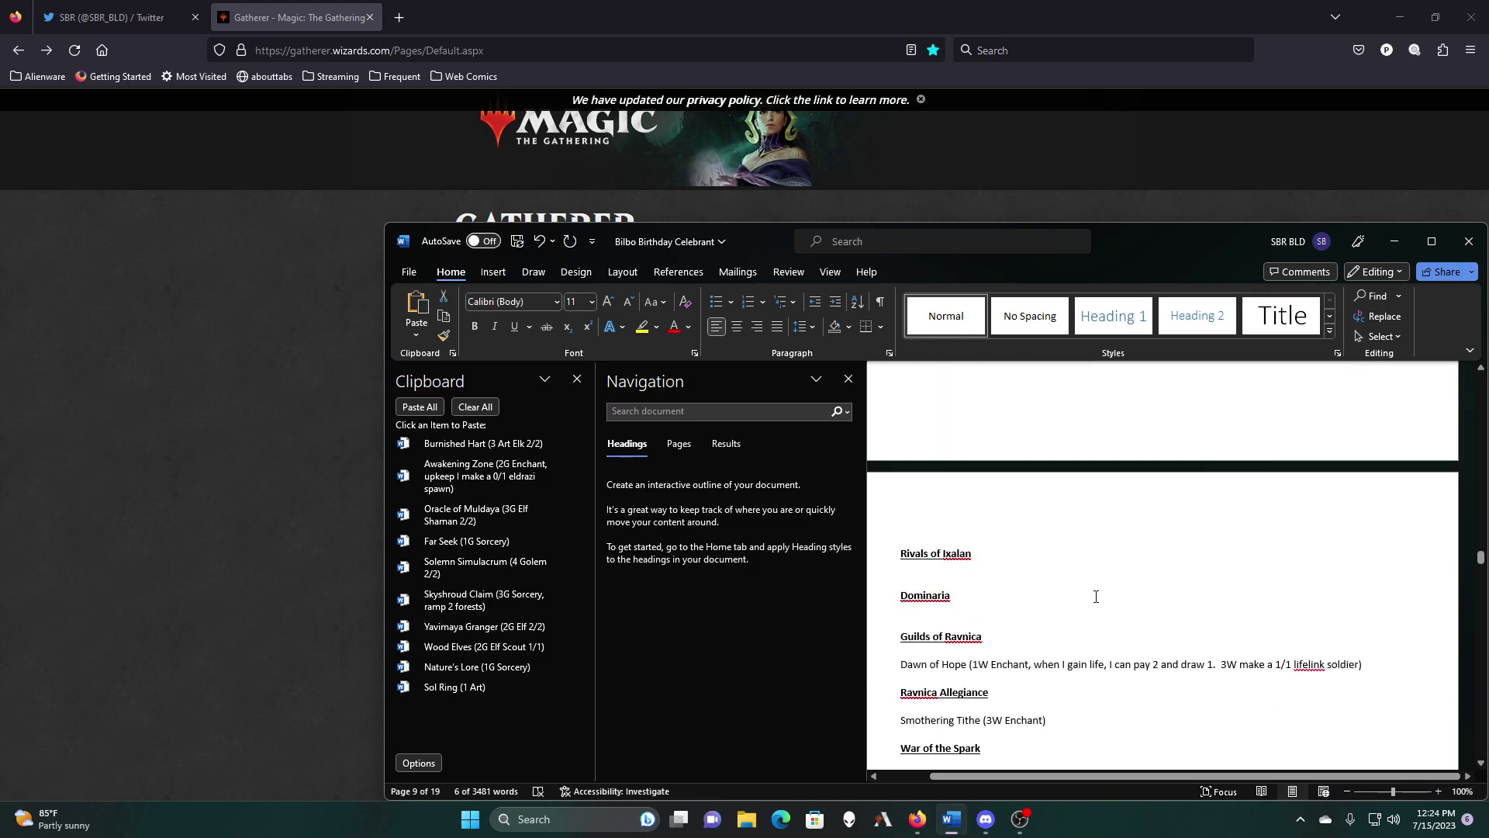
# Step: Copy the "Gilded Goose (G Bird 0/2)" entry from the Throne of Eldraine section to the clipboard
pyautogui.scroll(-3, 1096, 595)
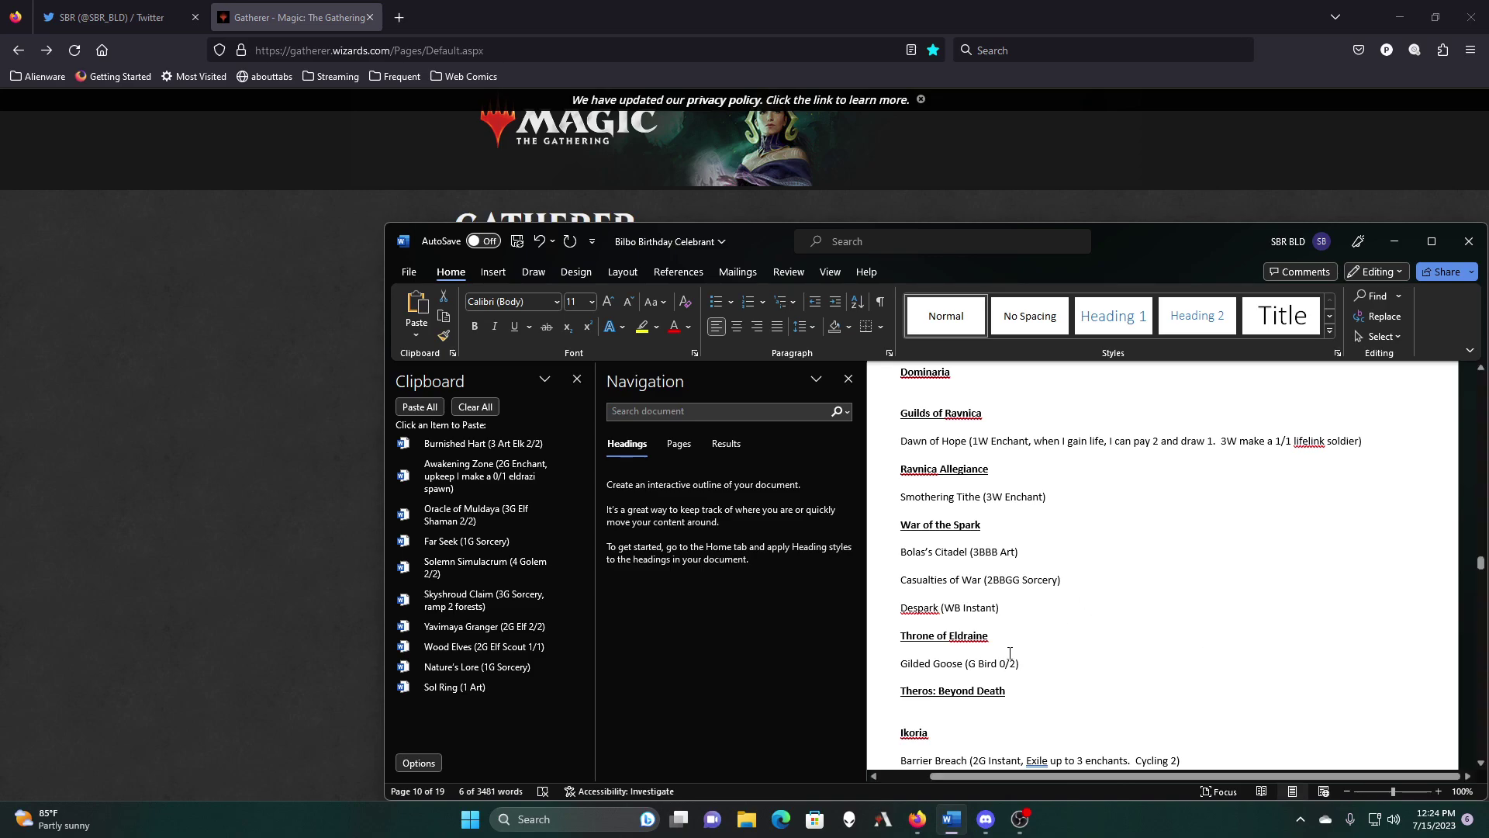
pyautogui.moveTo(1023, 664); pyautogui.dragTo(902, 667)
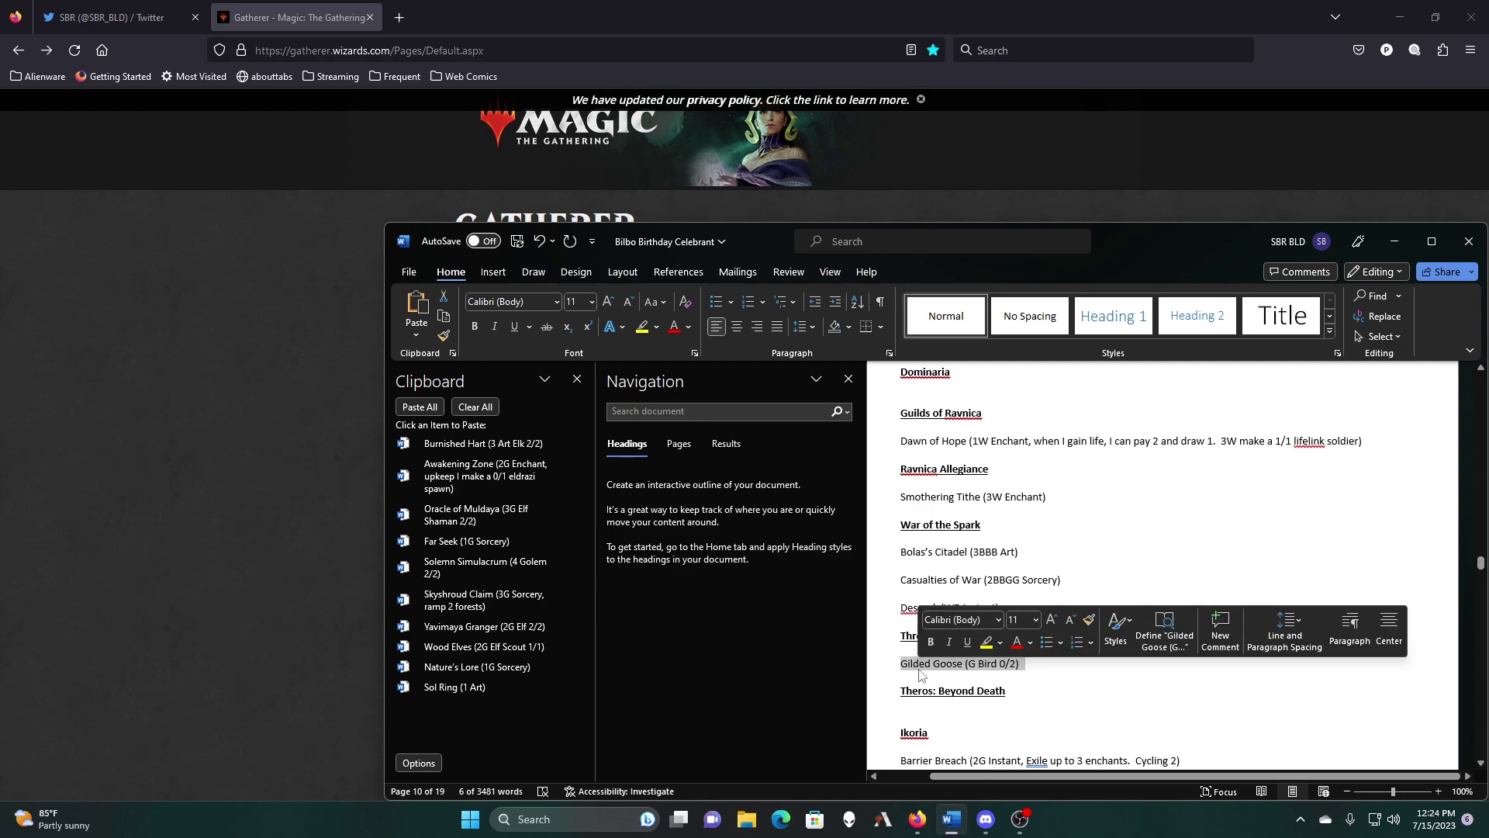
pyautogui.rightClick(921, 672)
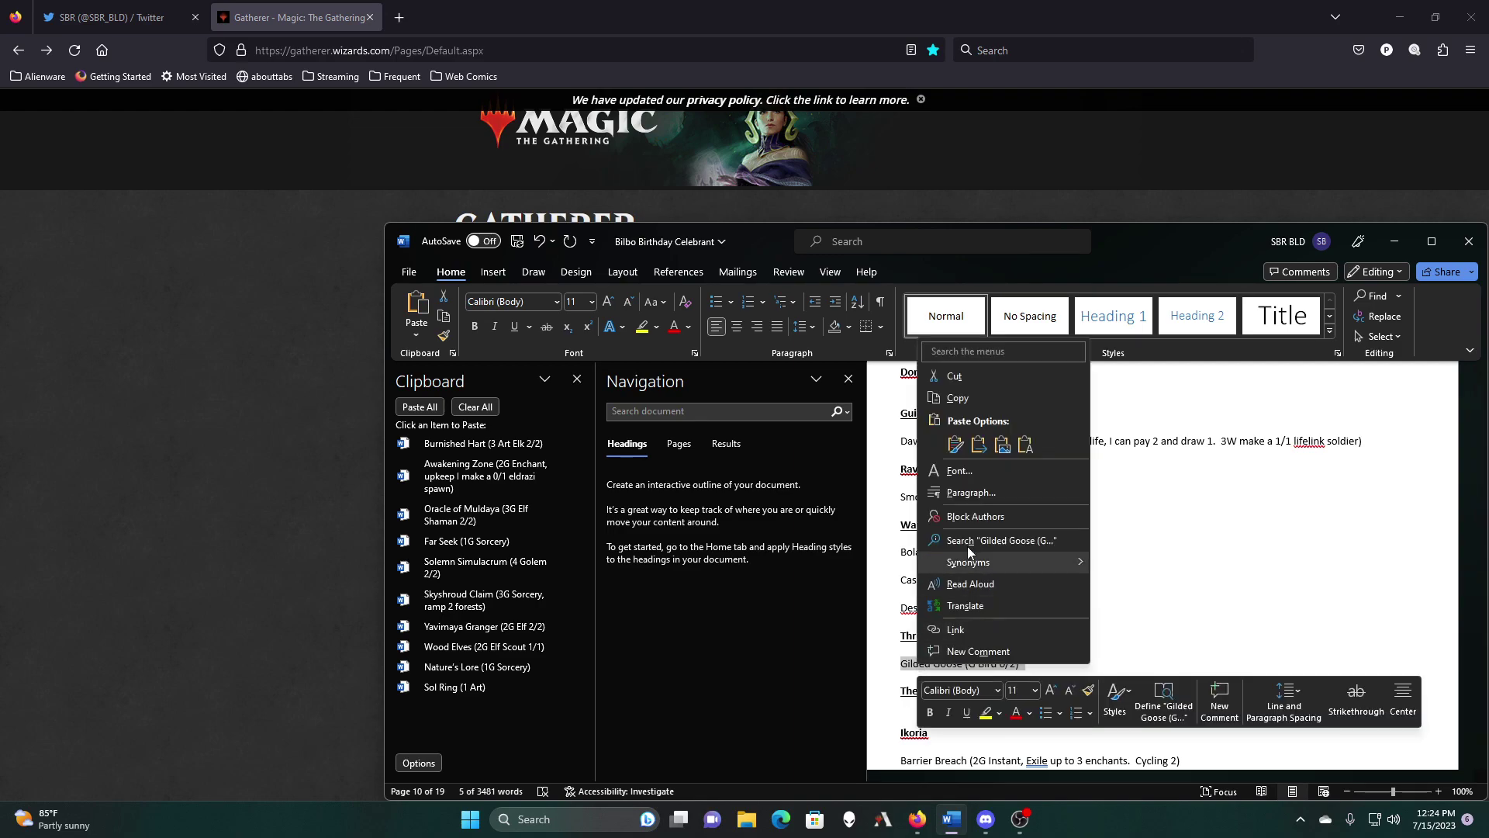
pyautogui.click(1003, 400)
# Step: Copy the full Accomplished Alchemist (3G Elf Druid 2/5) entry from the Strixhaven section to the clipboard
pyautogui.scroll(-8, 1105, 518)
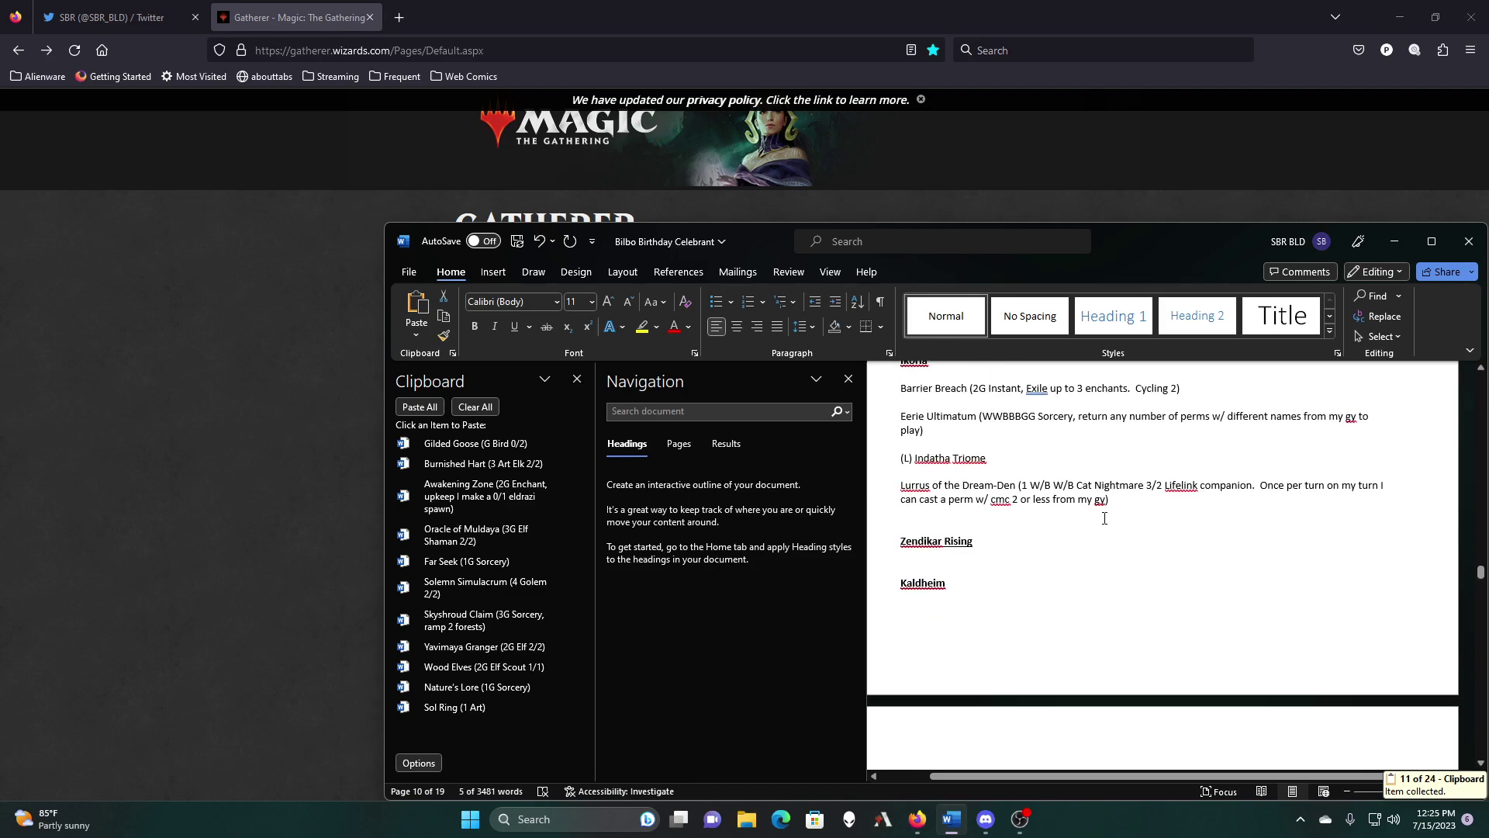
pyautogui.scroll(-5, 1105, 518)
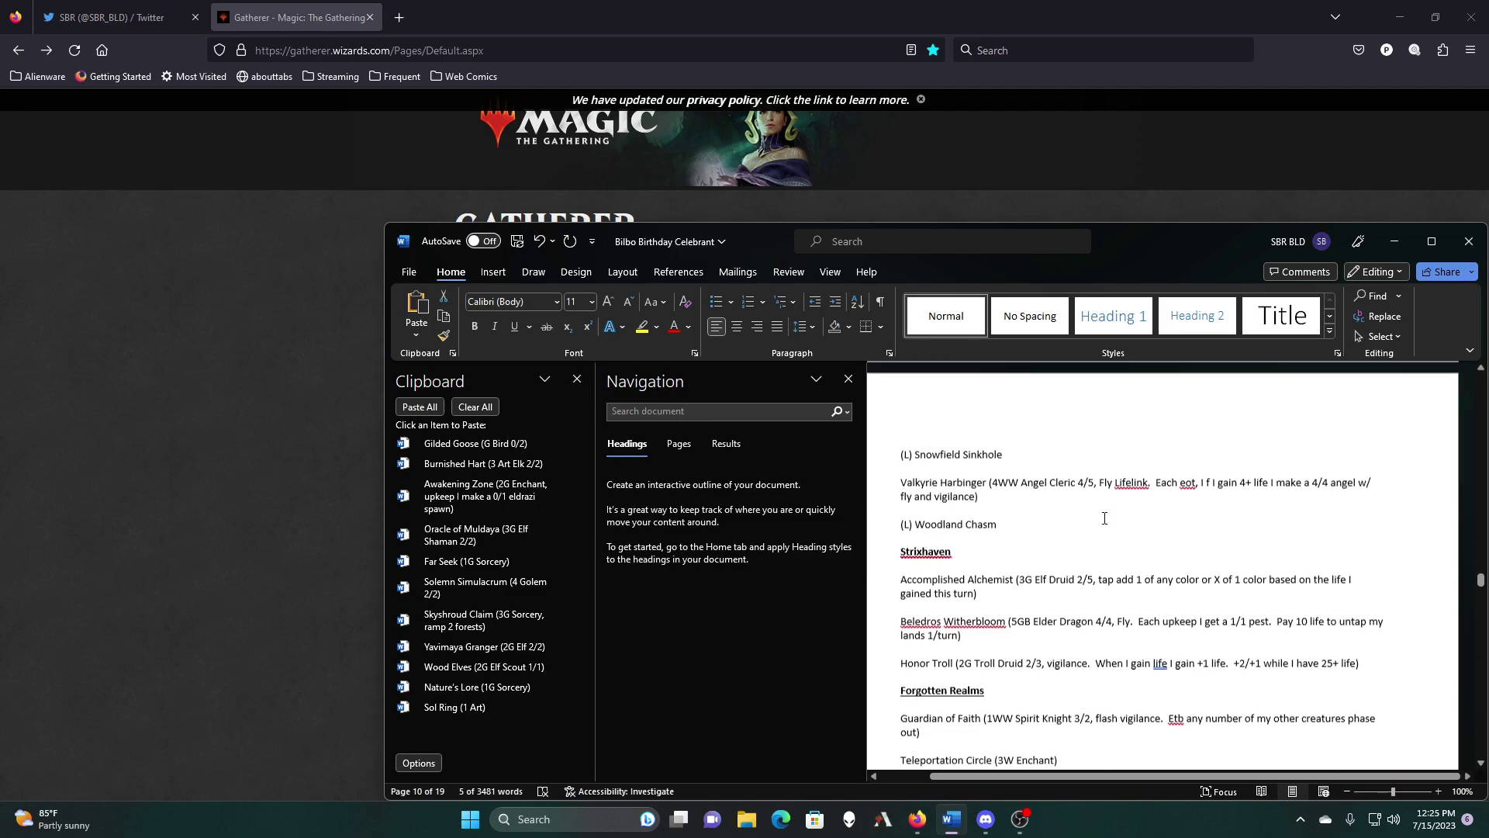
pyautogui.scroll(-3, 1104, 518)
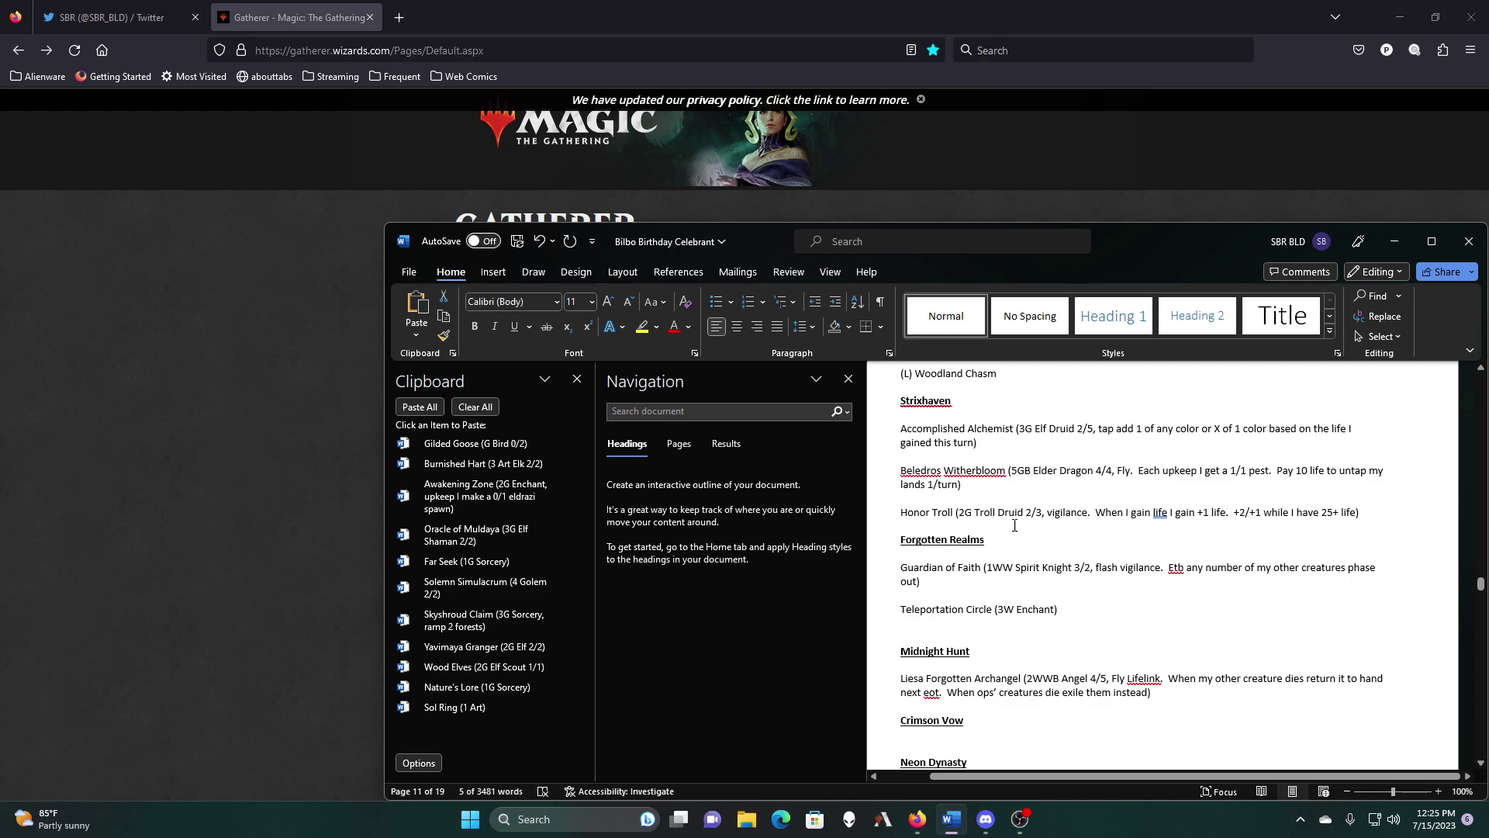
pyautogui.moveTo(983, 443); pyautogui.dragTo(899, 428)
pyautogui.rightClick(924, 452)
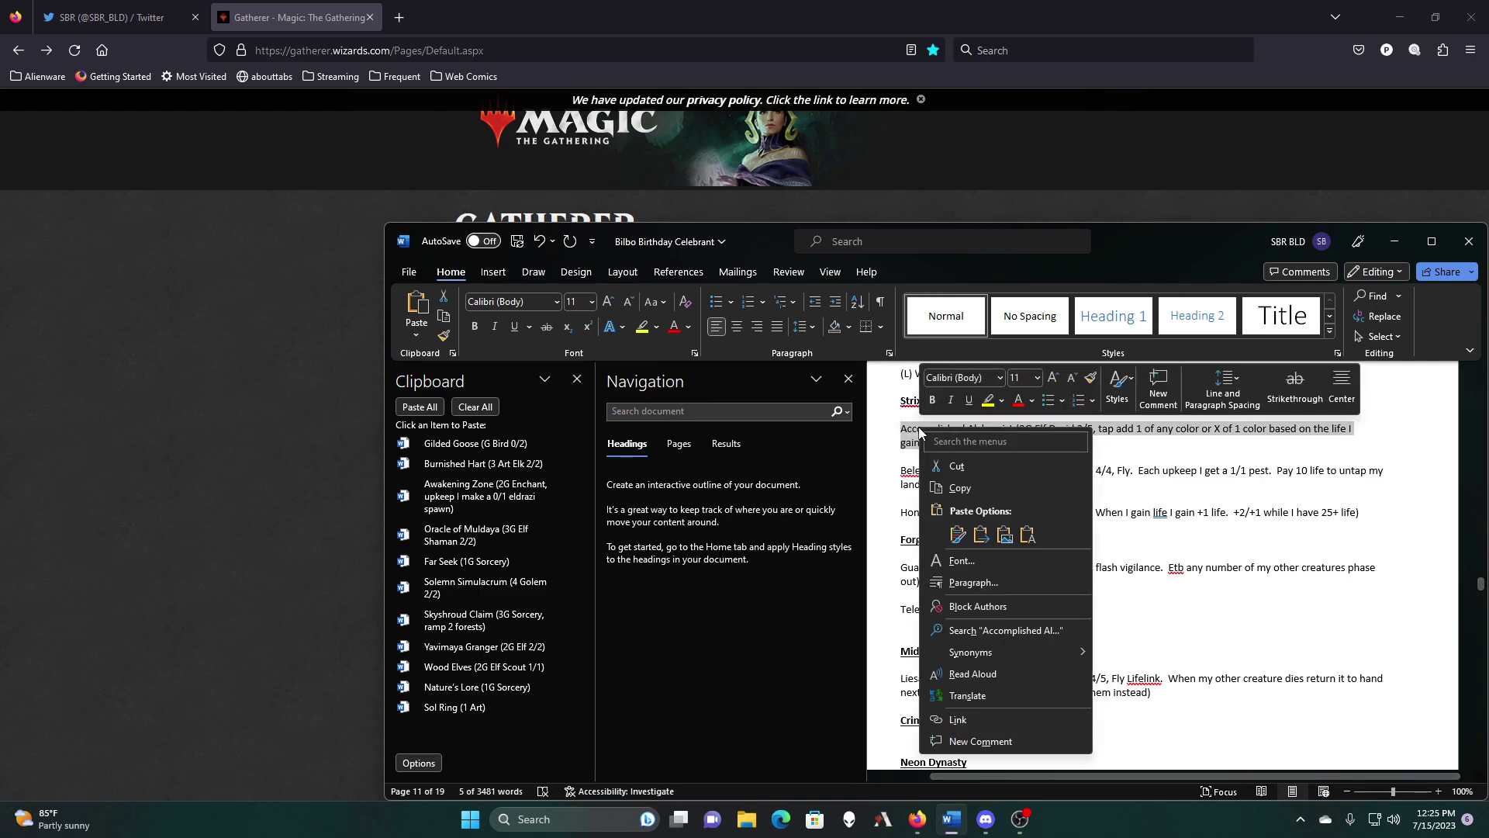
pyautogui.click(960, 488)
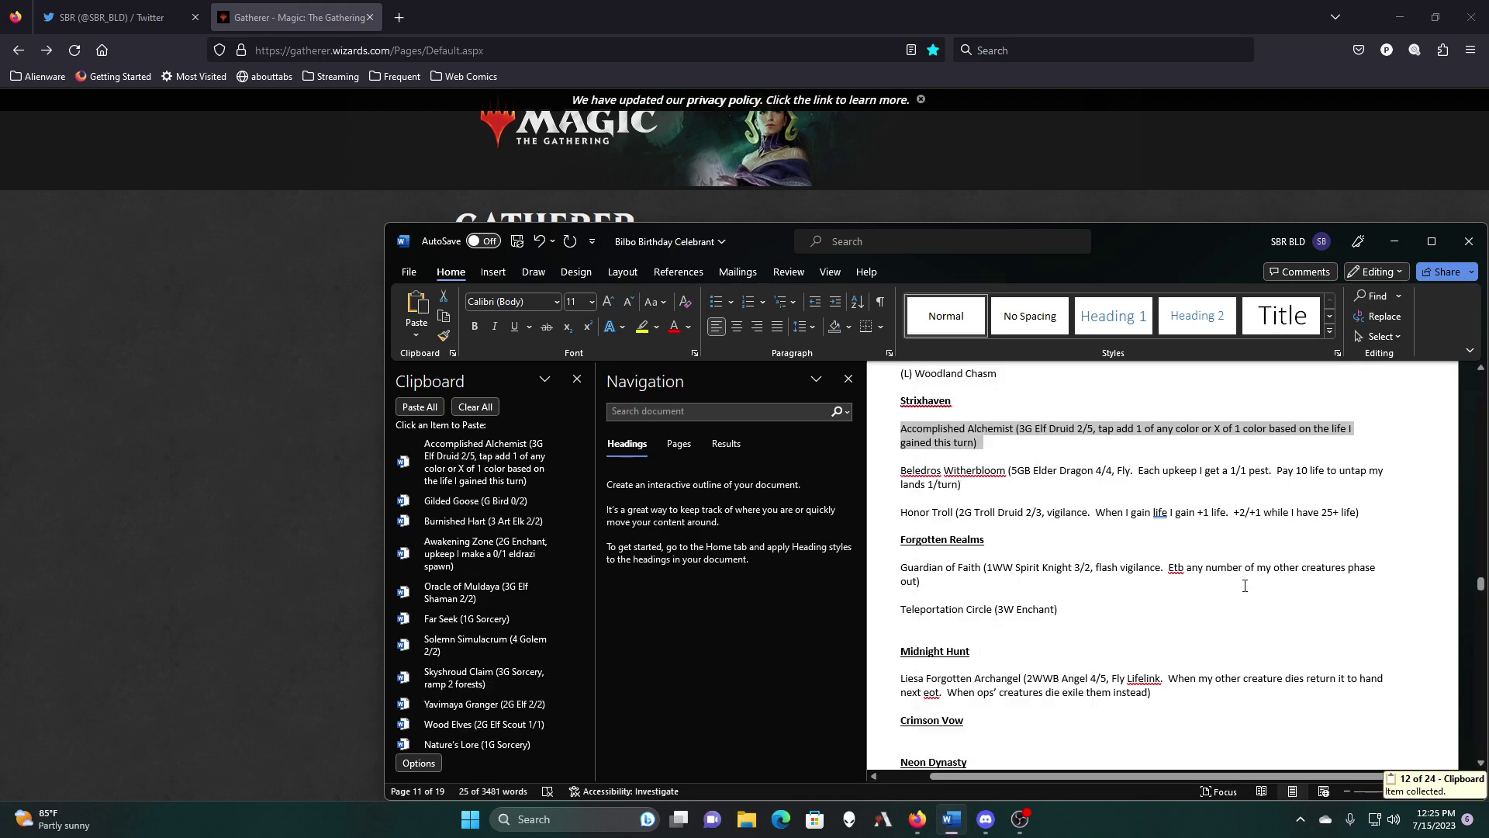
# Step: Copy the full Beledros Witherbloom (5GB Elder Dragon 4/4) entry from the Strixhaven section to the clipboard
pyautogui.moveTo(978, 488); pyautogui.dragTo(919, 473)
pyautogui.rightClick(919, 473)
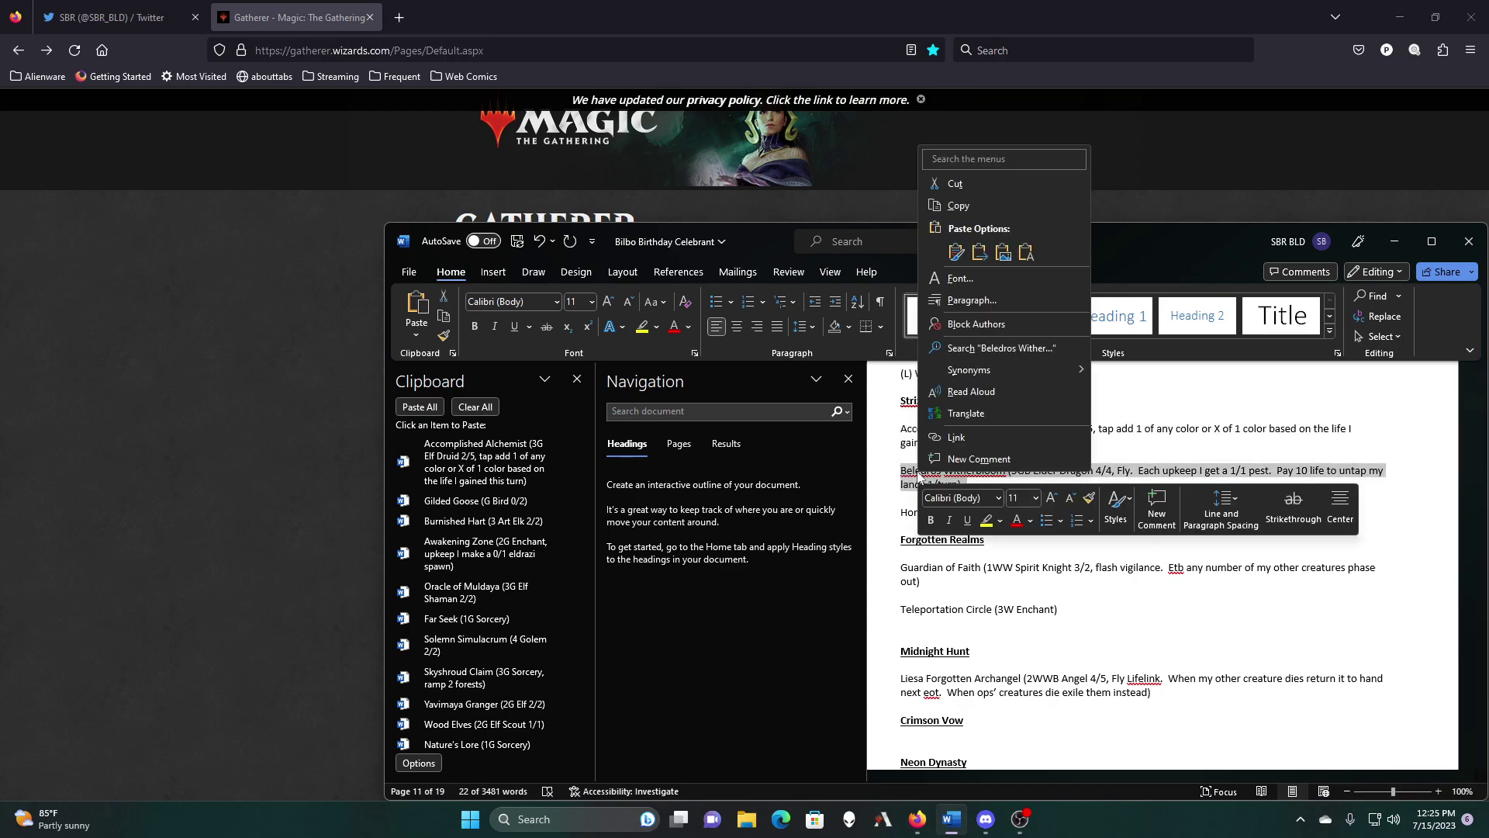
pyautogui.click(962, 207)
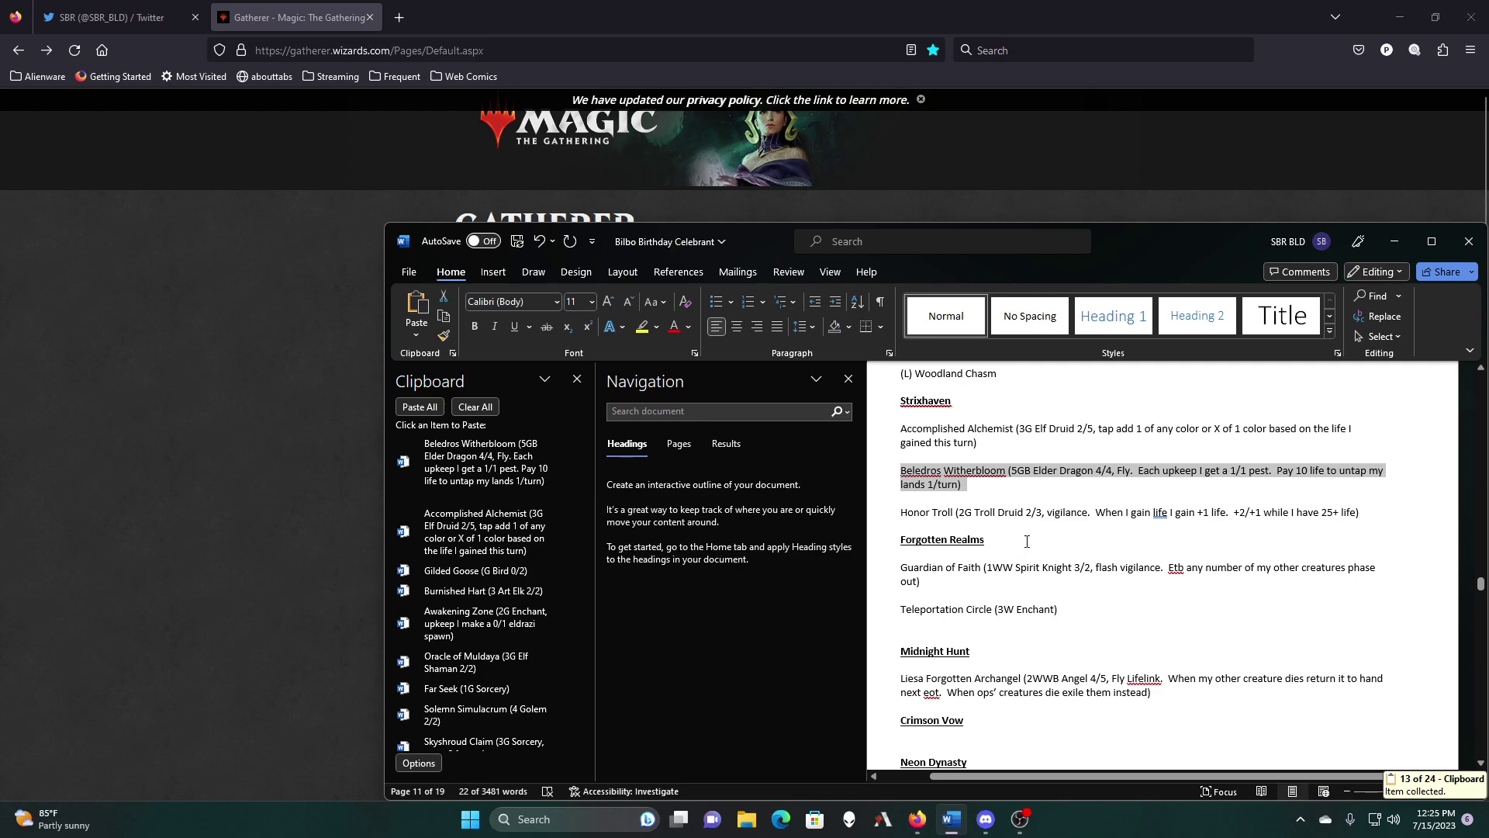
# Step: Copy the full Lotho, Corrupt Shirriff (WB Halfling Rogue 2/1) entry from the Lord of the Rings section to the clipboard
pyautogui.scroll(-4, 1168, 615)
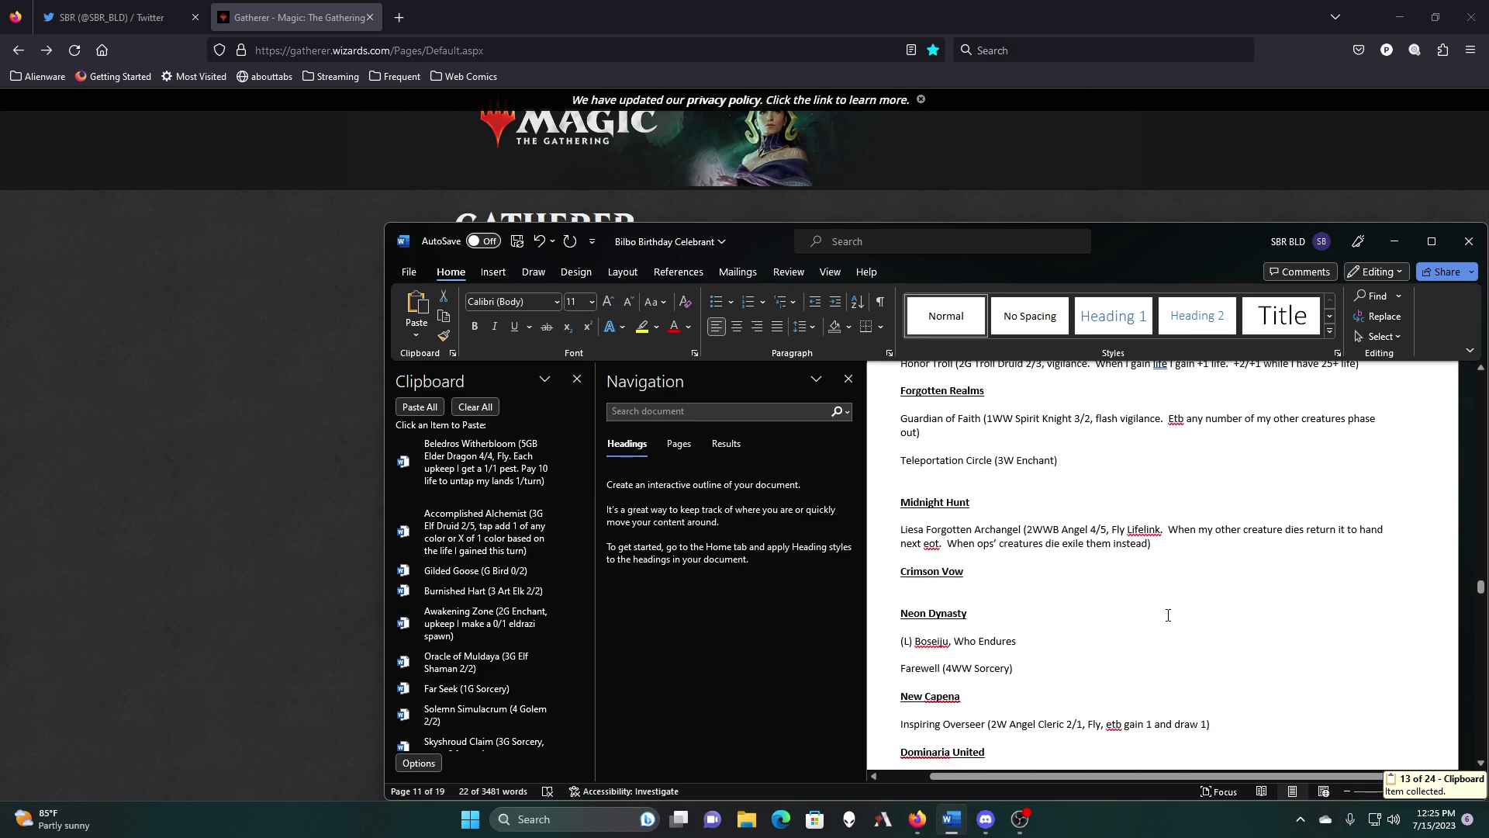
pyautogui.scroll(-3, 1168, 615)
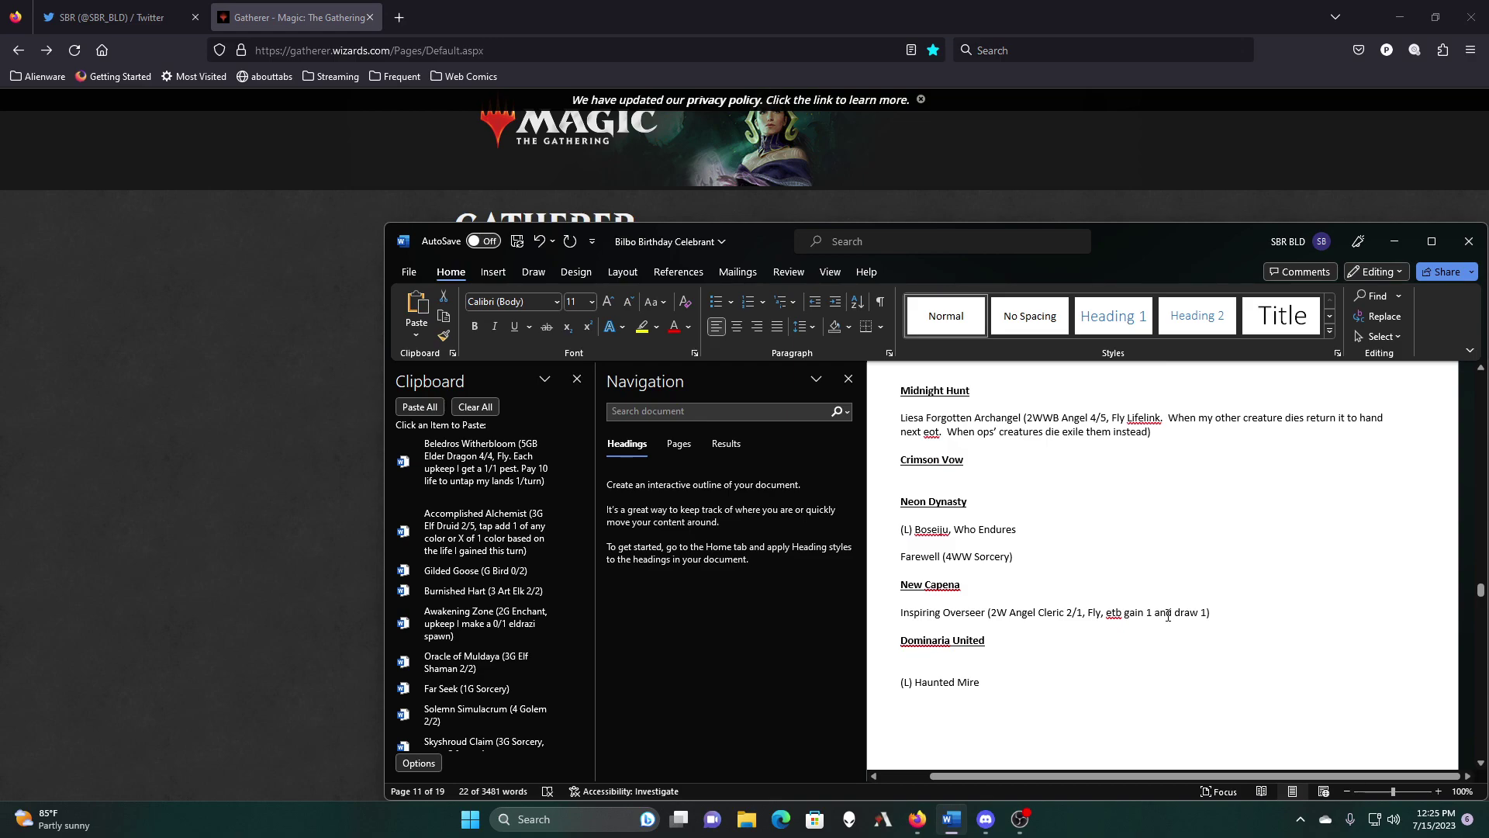
pyautogui.scroll(-3, 1168, 615)
pyautogui.scroll(-5, 1168, 615)
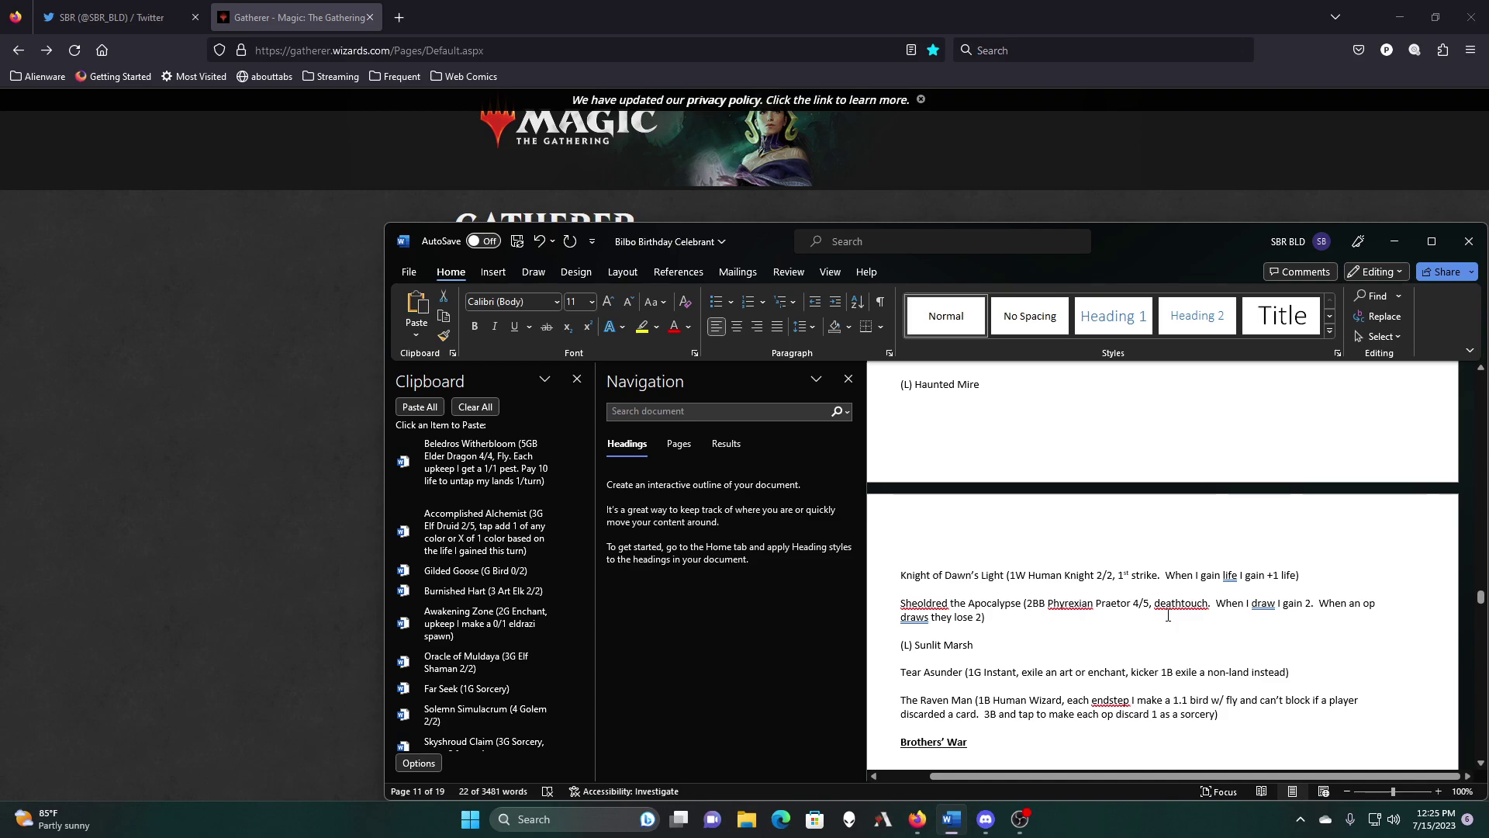
pyautogui.scroll(-8, 1167, 615)
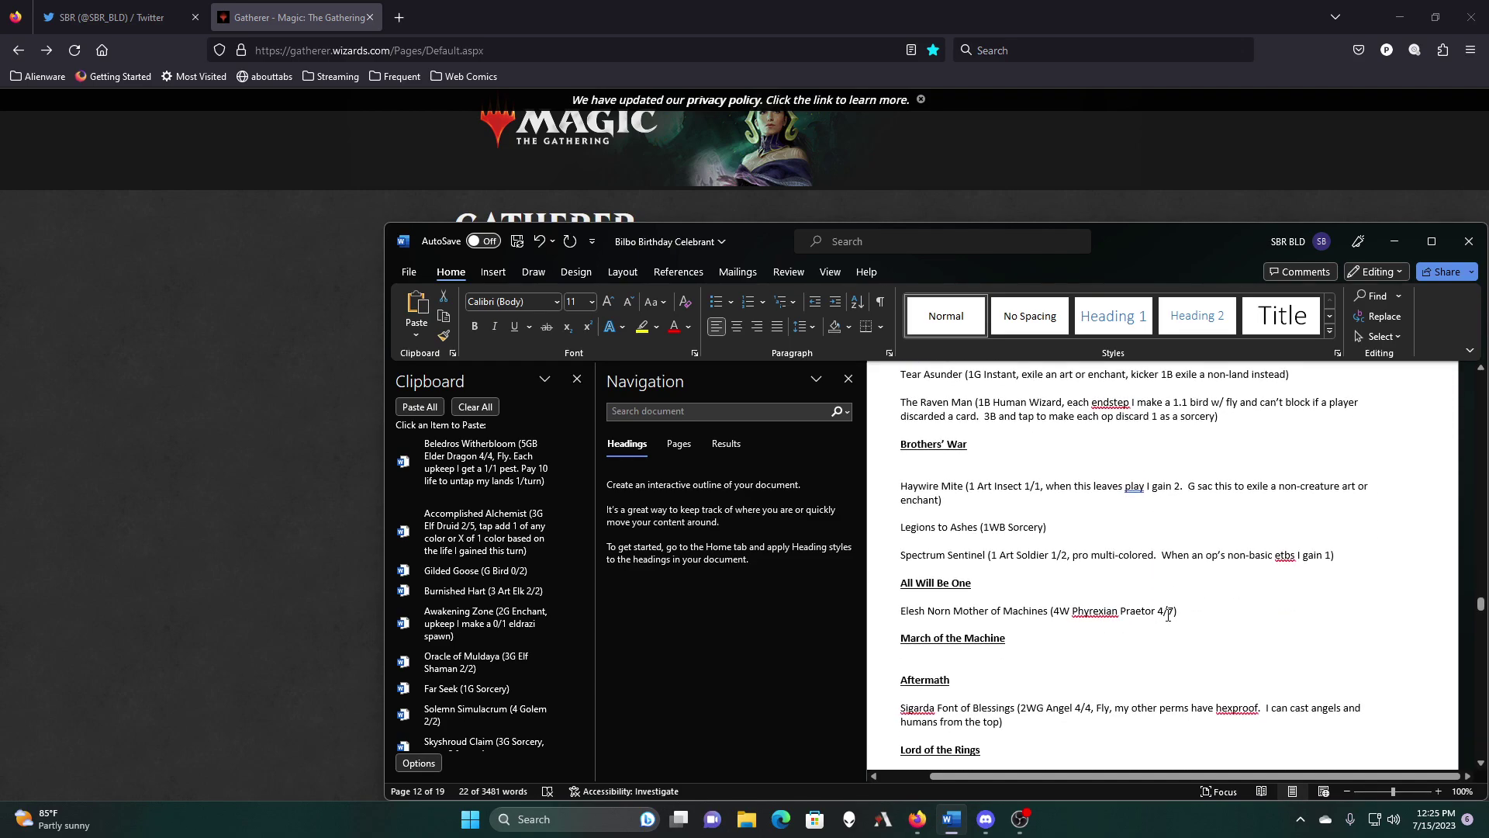
pyautogui.scroll(-5, 1168, 615)
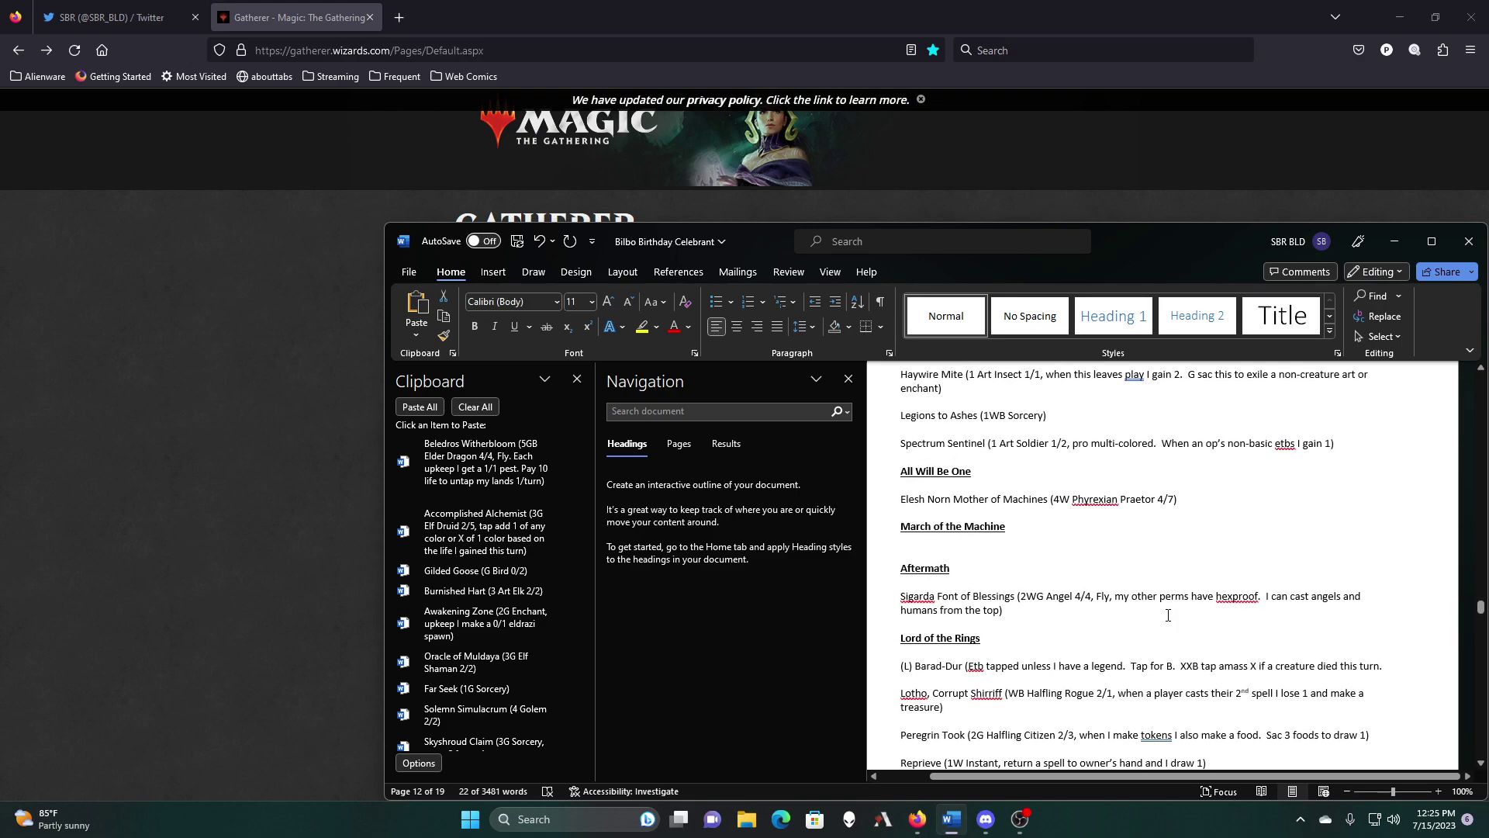
pyautogui.scroll(-3, 1168, 615)
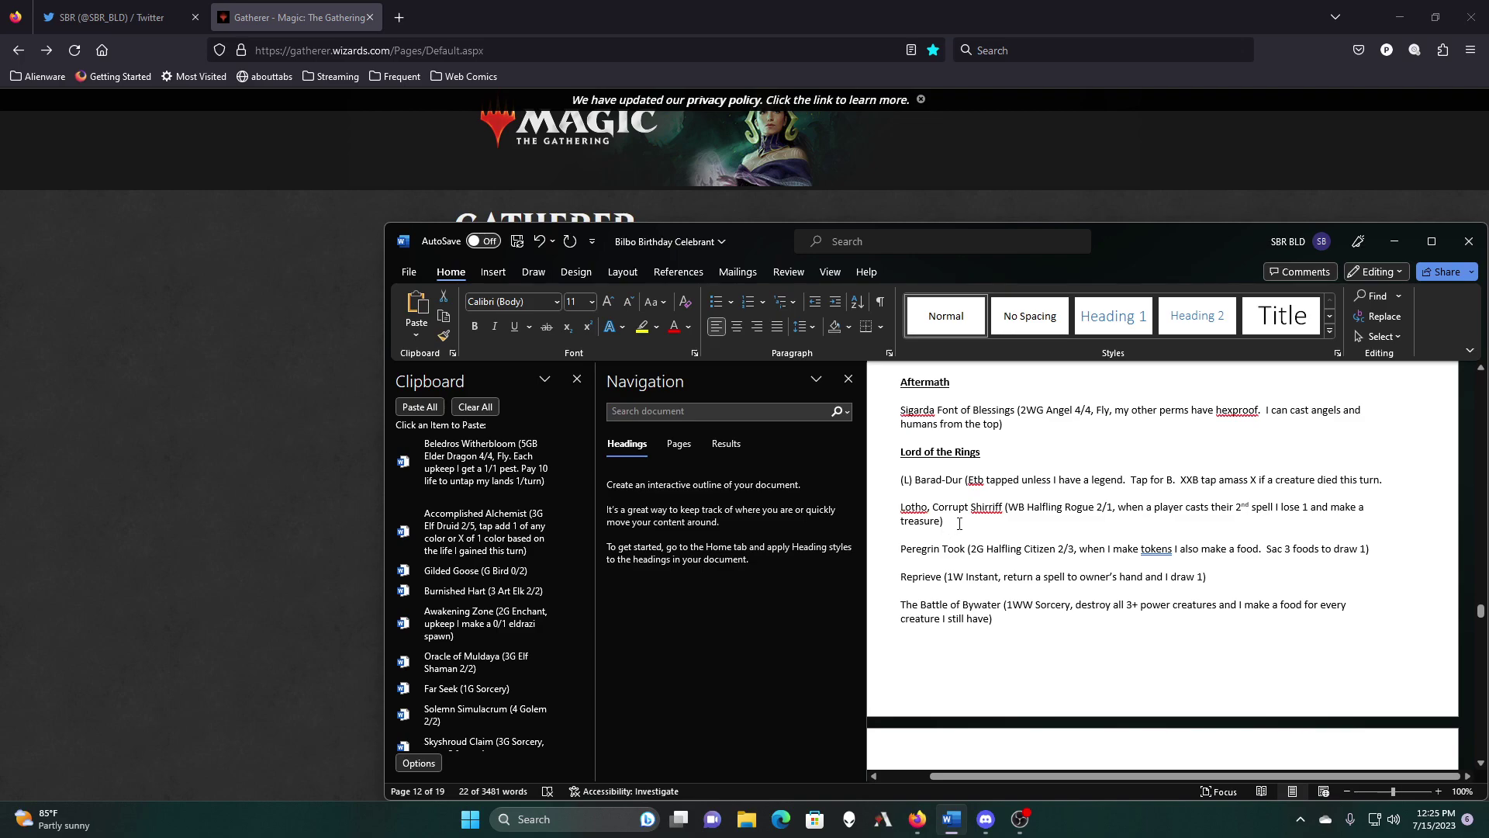
pyautogui.moveTo(946, 523); pyautogui.dragTo(882, 513)
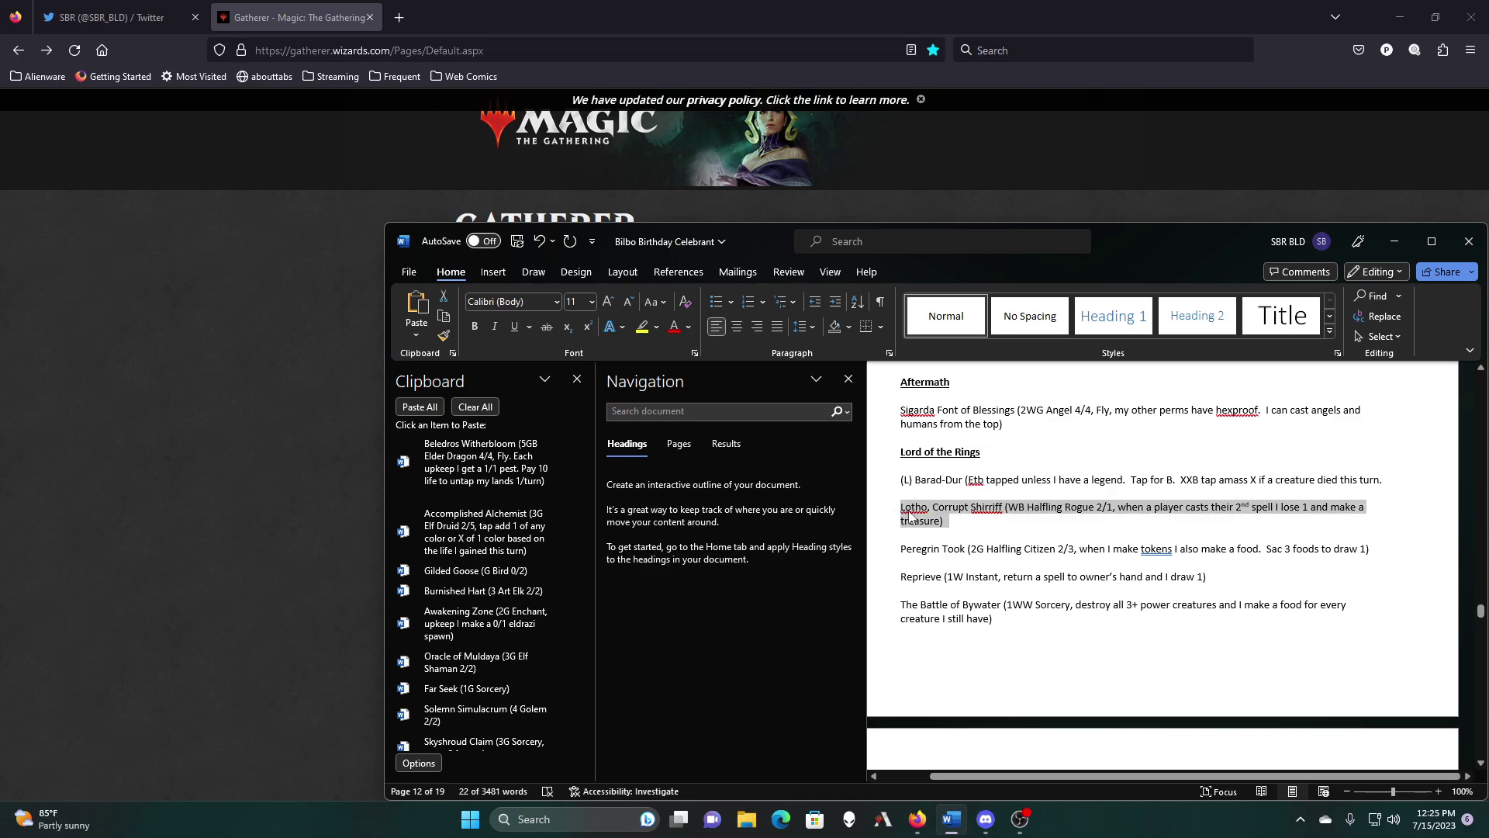
pyautogui.rightClick(912, 518)
pyautogui.click(957, 254)
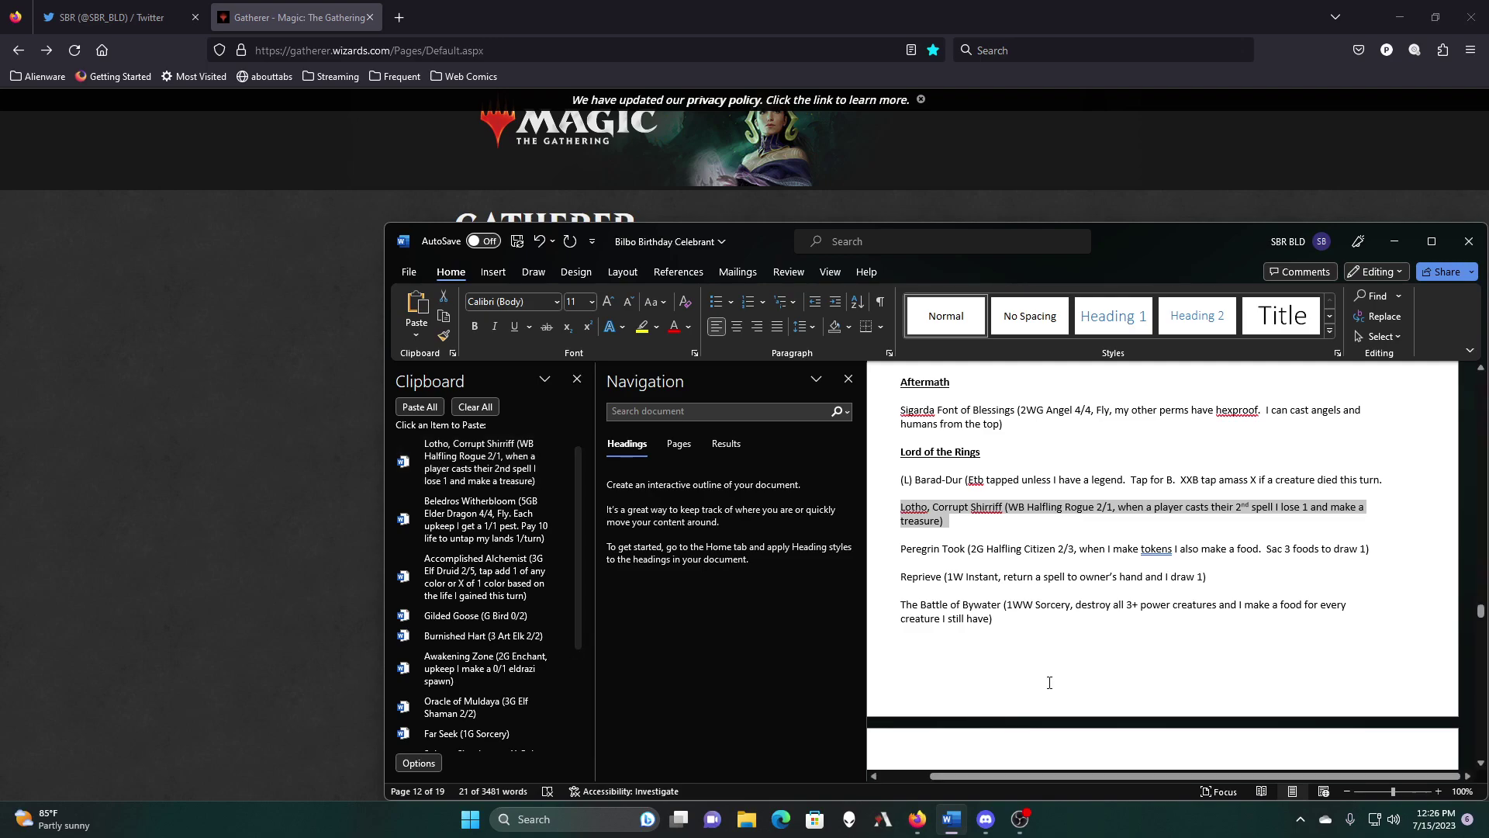
# Step: Copy the "Three Visits (1G Sorcery)" entry from the Portal Three Kingdoms section to the clipboard
pyautogui.scroll(-5, 1072, 626)
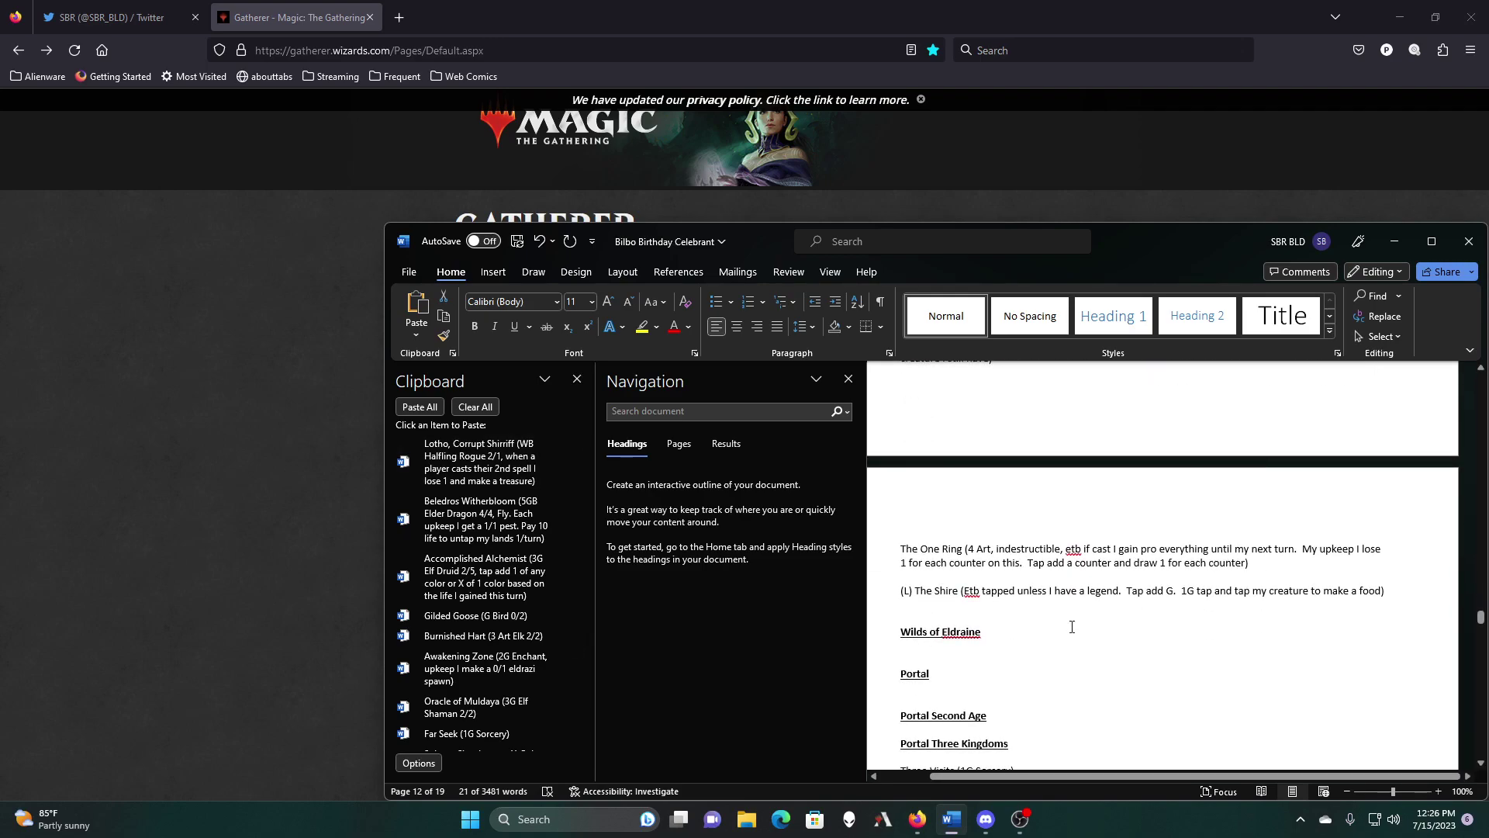
pyautogui.scroll(-7, 1071, 626)
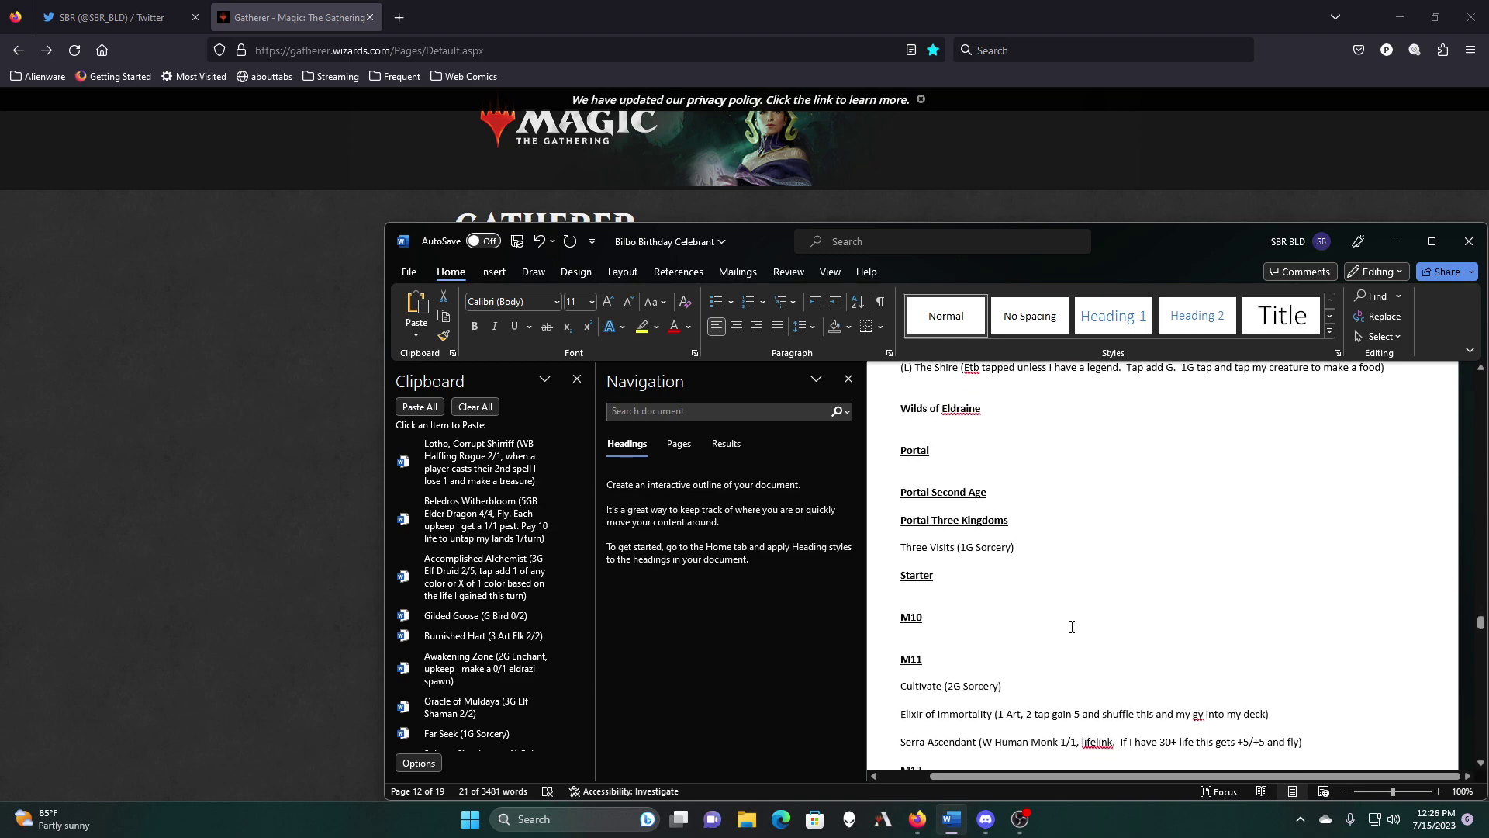
pyautogui.moveTo(1028, 437); pyautogui.dragTo(900, 437)
pyautogui.rightClick(909, 439)
pyautogui.click(934, 496)
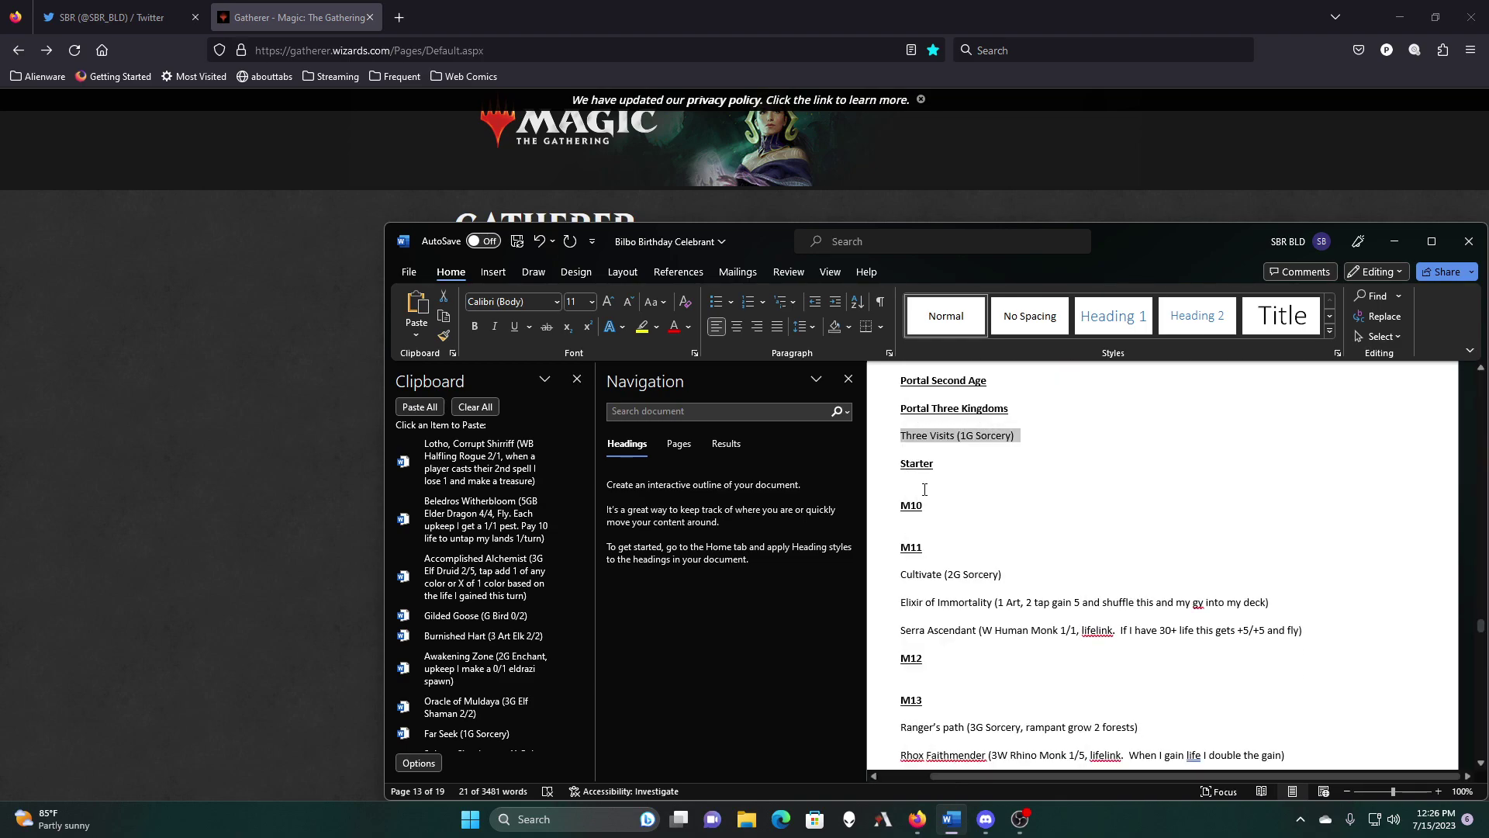
# Step: Copy the "Cultivate (2G Sorcery)" entry from the M11 section to the clipboard
pyautogui.scroll(-3, 1026, 475)
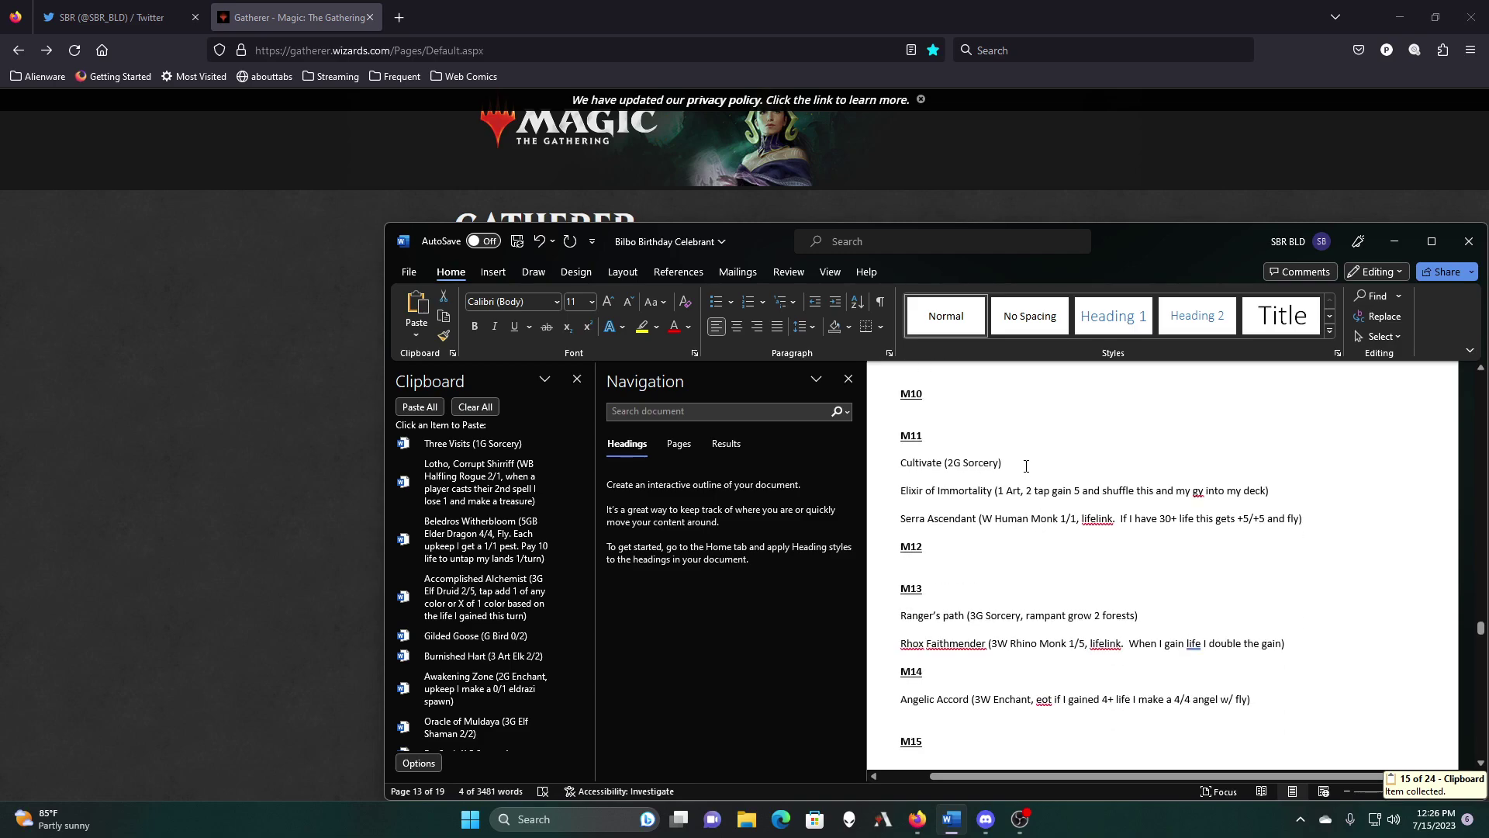
pyautogui.moveTo(1008, 463); pyautogui.dragTo(900, 463)
pyautogui.rightClick(917, 465)
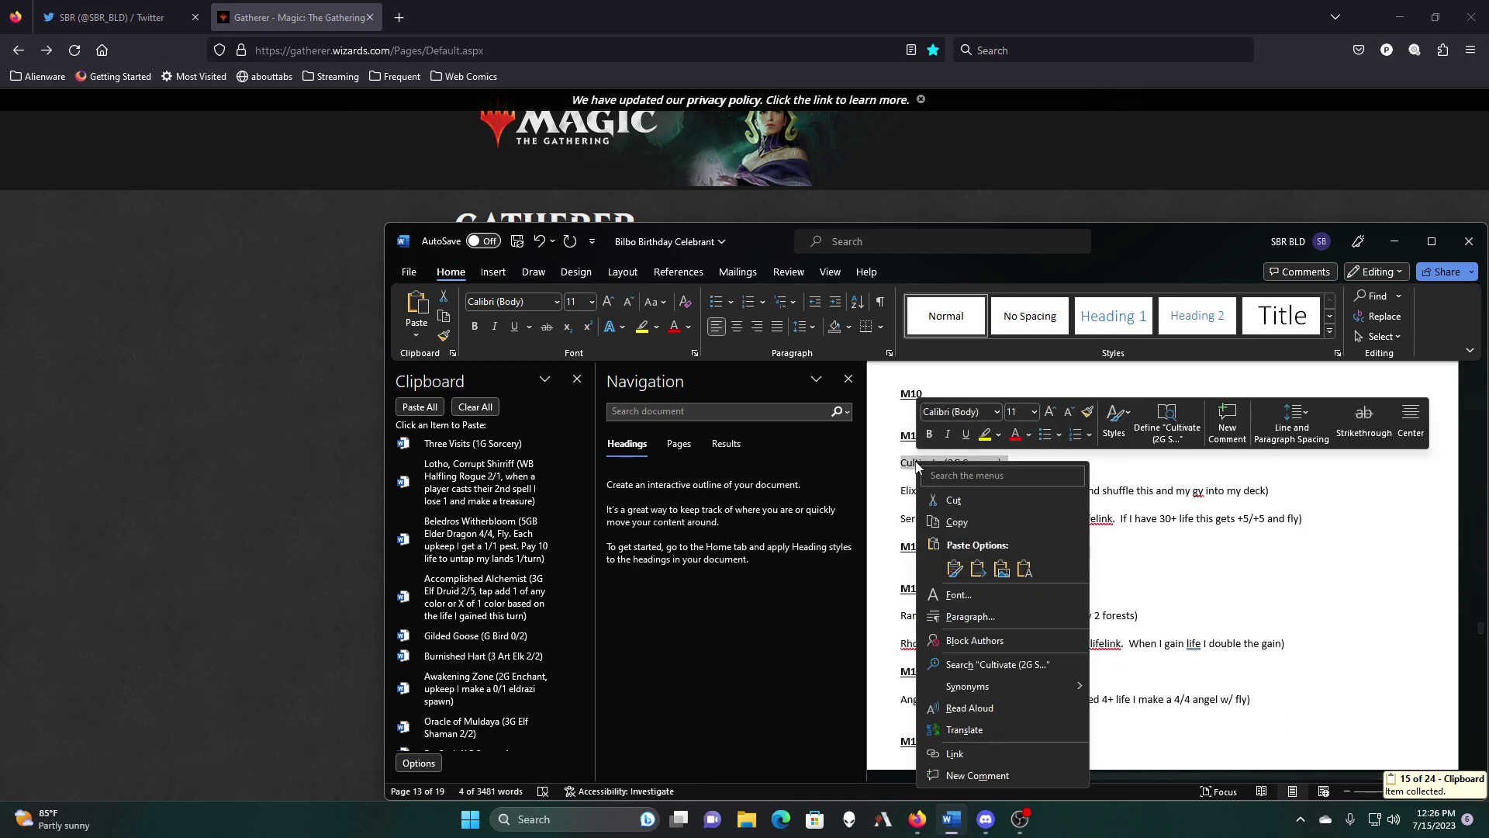
pyautogui.click(938, 521)
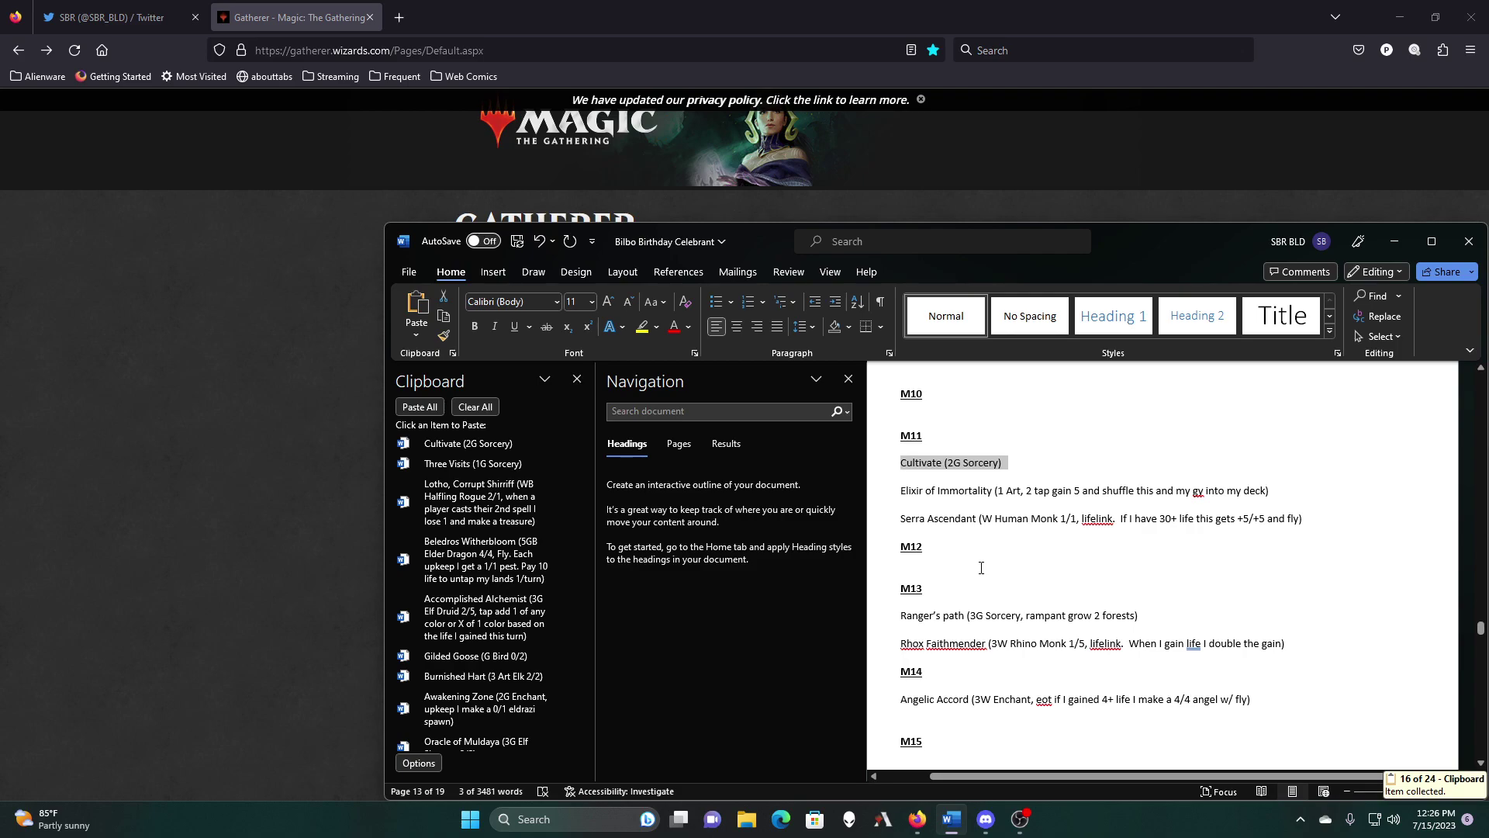
# Step: Copy the "Ranger's path (3G Sorcery, rampant grow 2 forests)" entry from the M13 section to the clipboard
pyautogui.click(1141, 613)
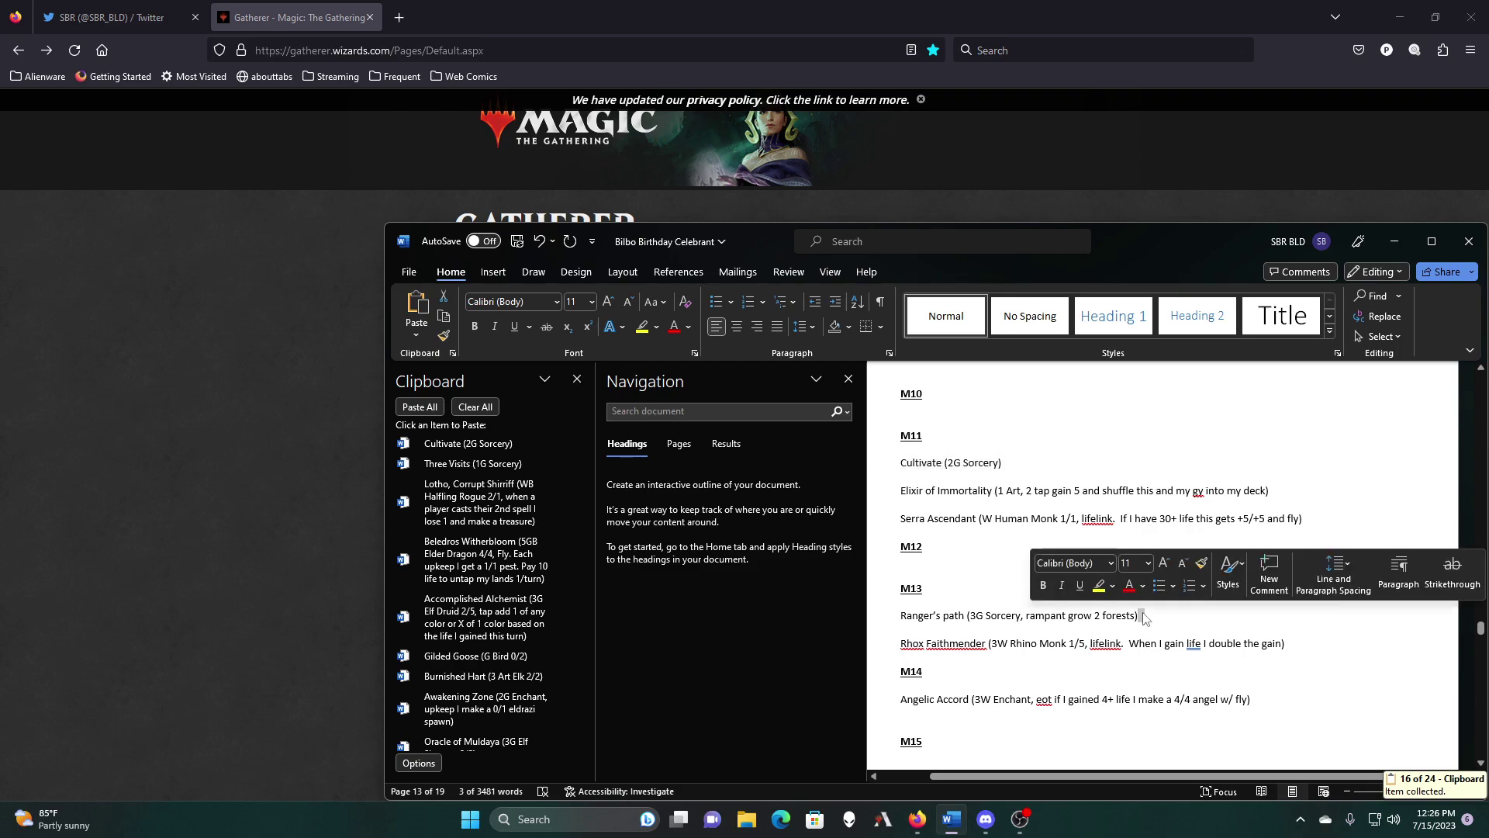
pyautogui.moveTo(1142, 613); pyautogui.dragTo(901, 616)
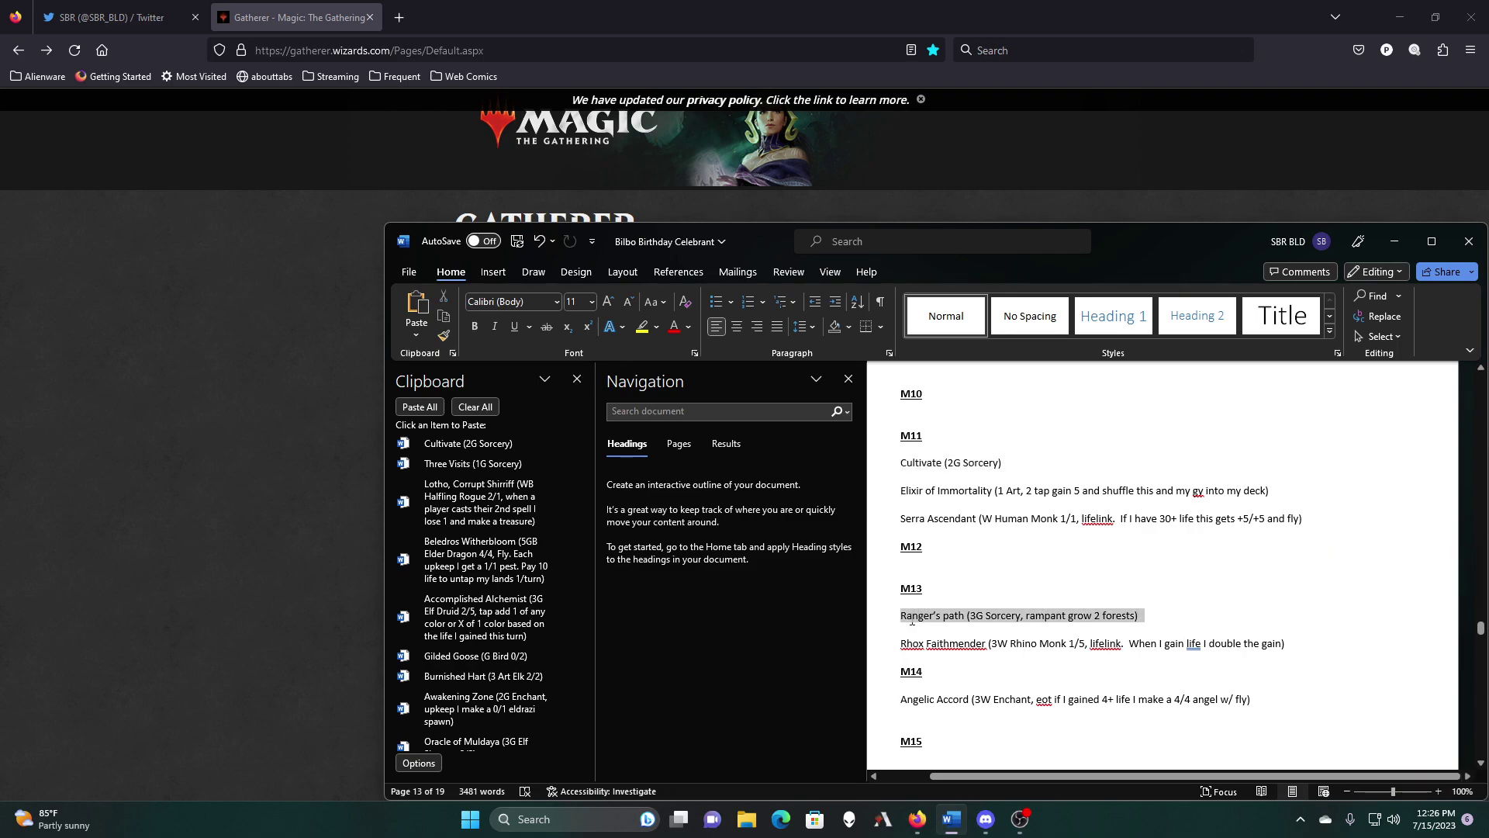
pyautogui.rightClick(912, 621)
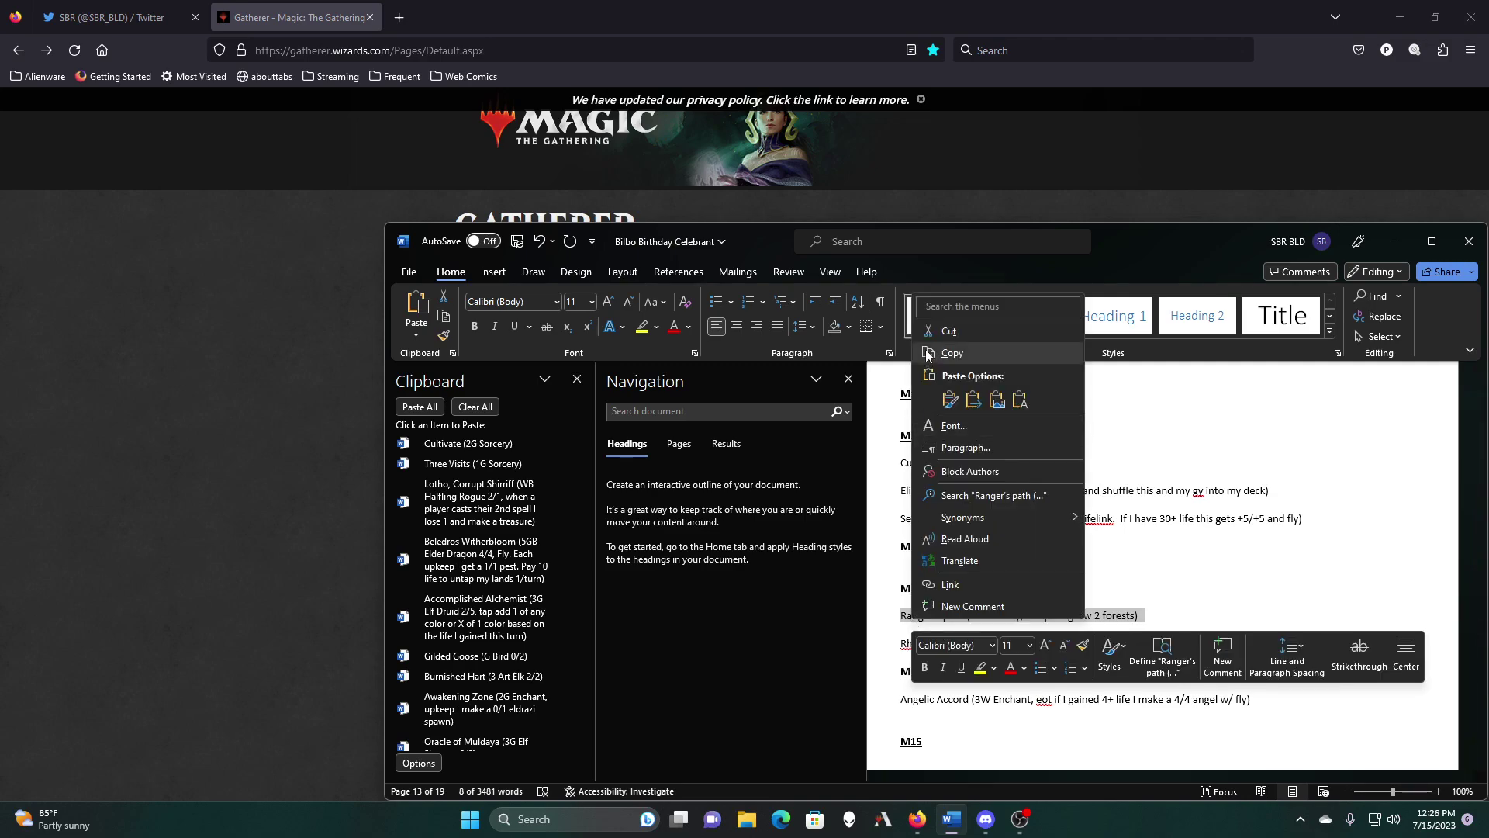
pyautogui.click(953, 353)
# Step: Review the card entries from the M14 section through Battle for Baldur's Gate for ramp cards
pyautogui.scroll(-2, 1077, 539)
pyautogui.scroll(-4, 1077, 539)
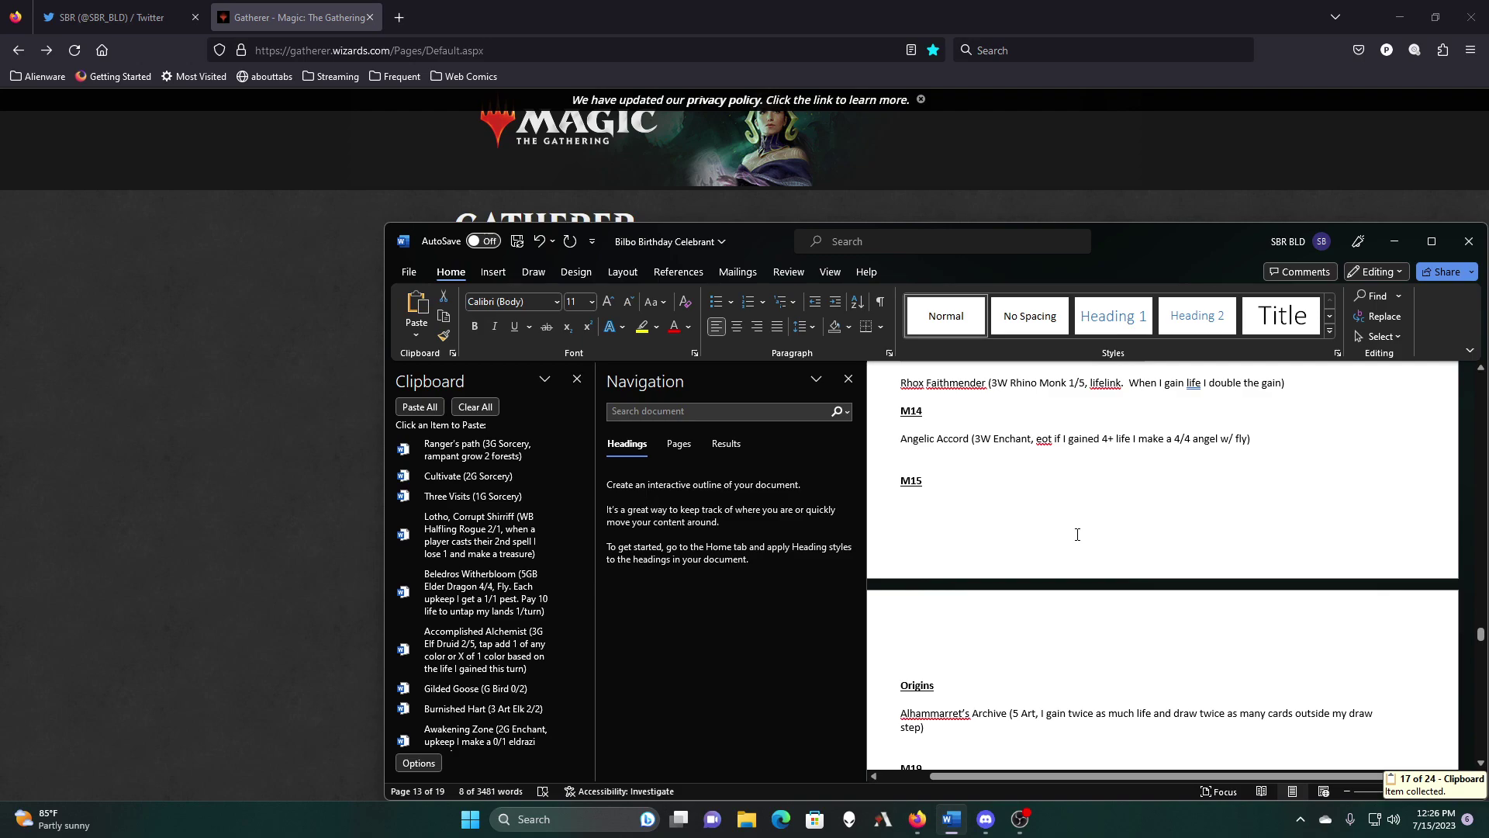
pyautogui.scroll(-3, 1077, 534)
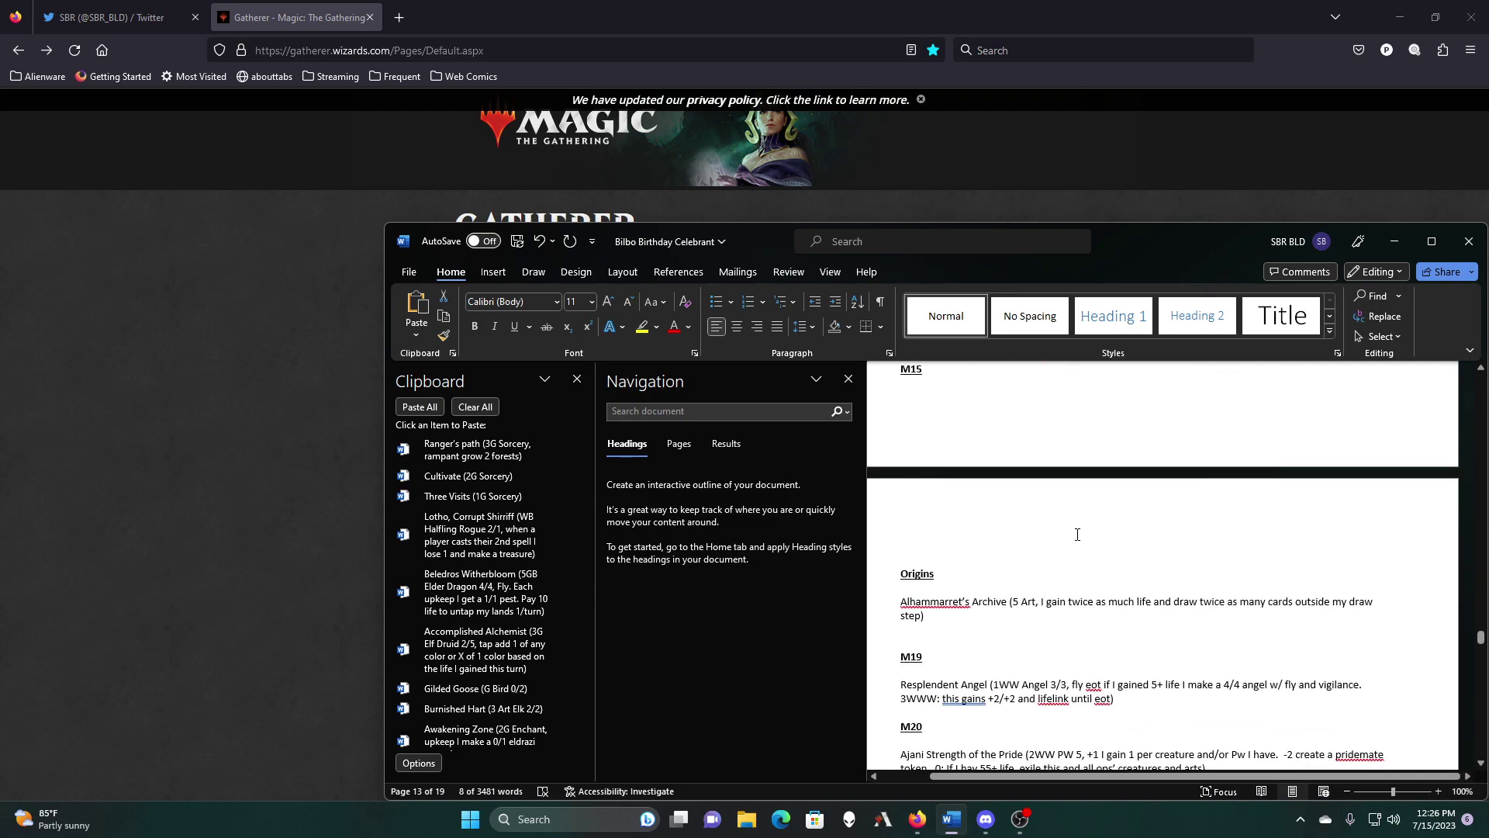
pyautogui.scroll(-3, 1077, 535)
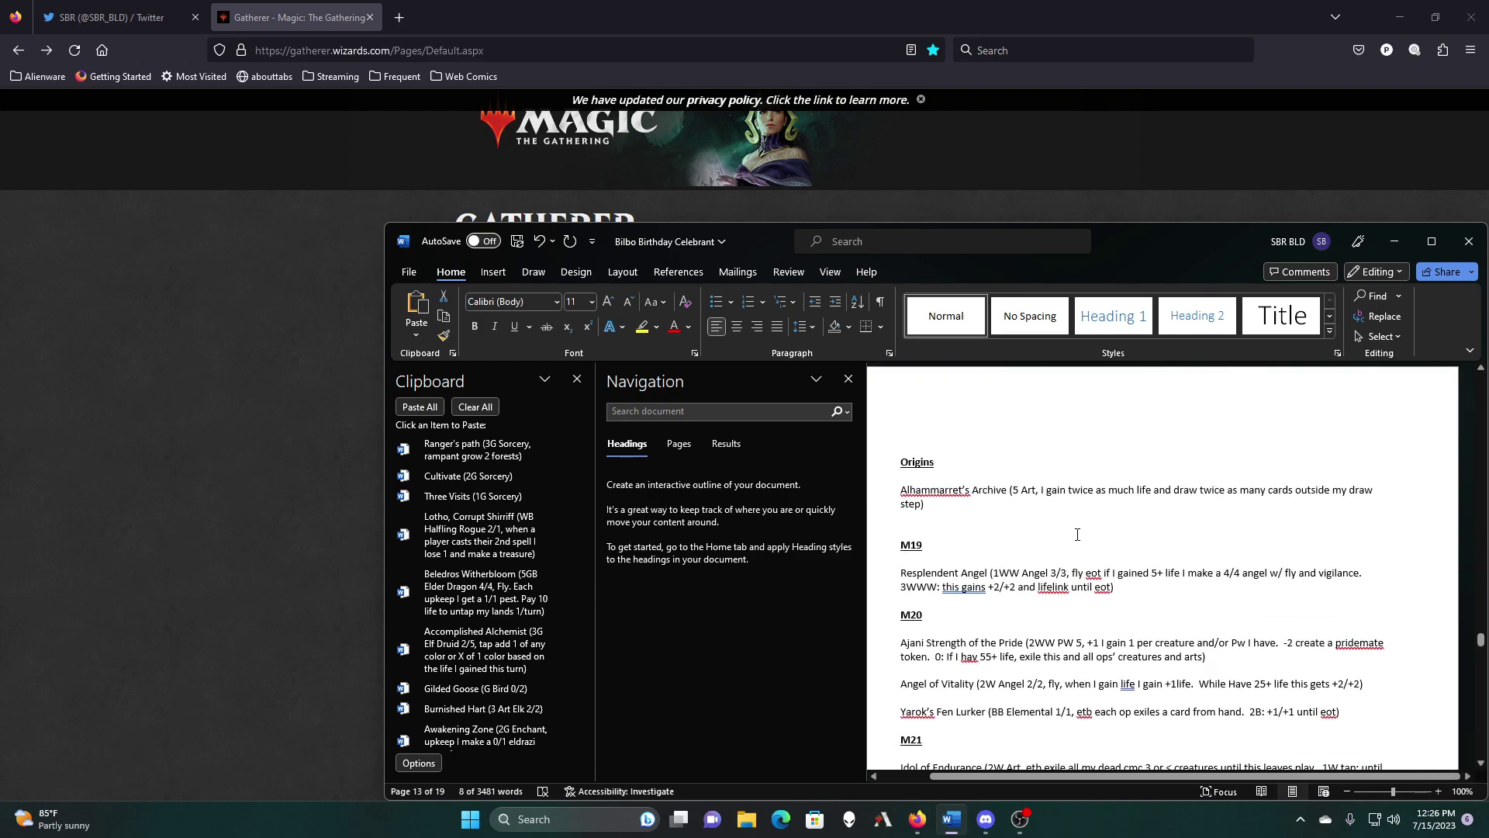
pyautogui.scroll(-3, 1077, 534)
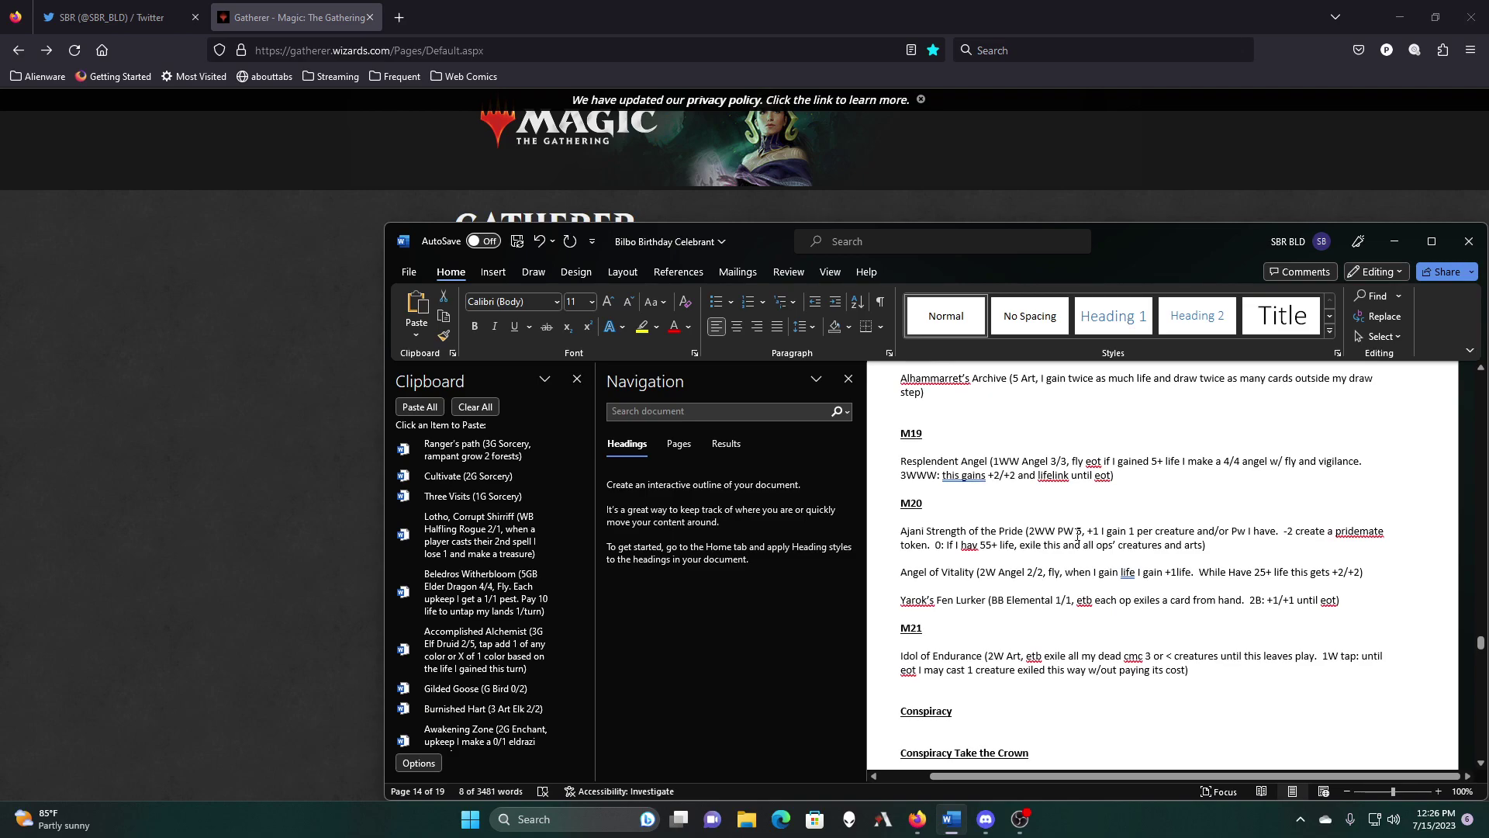
pyautogui.scroll(-6, 1077, 534)
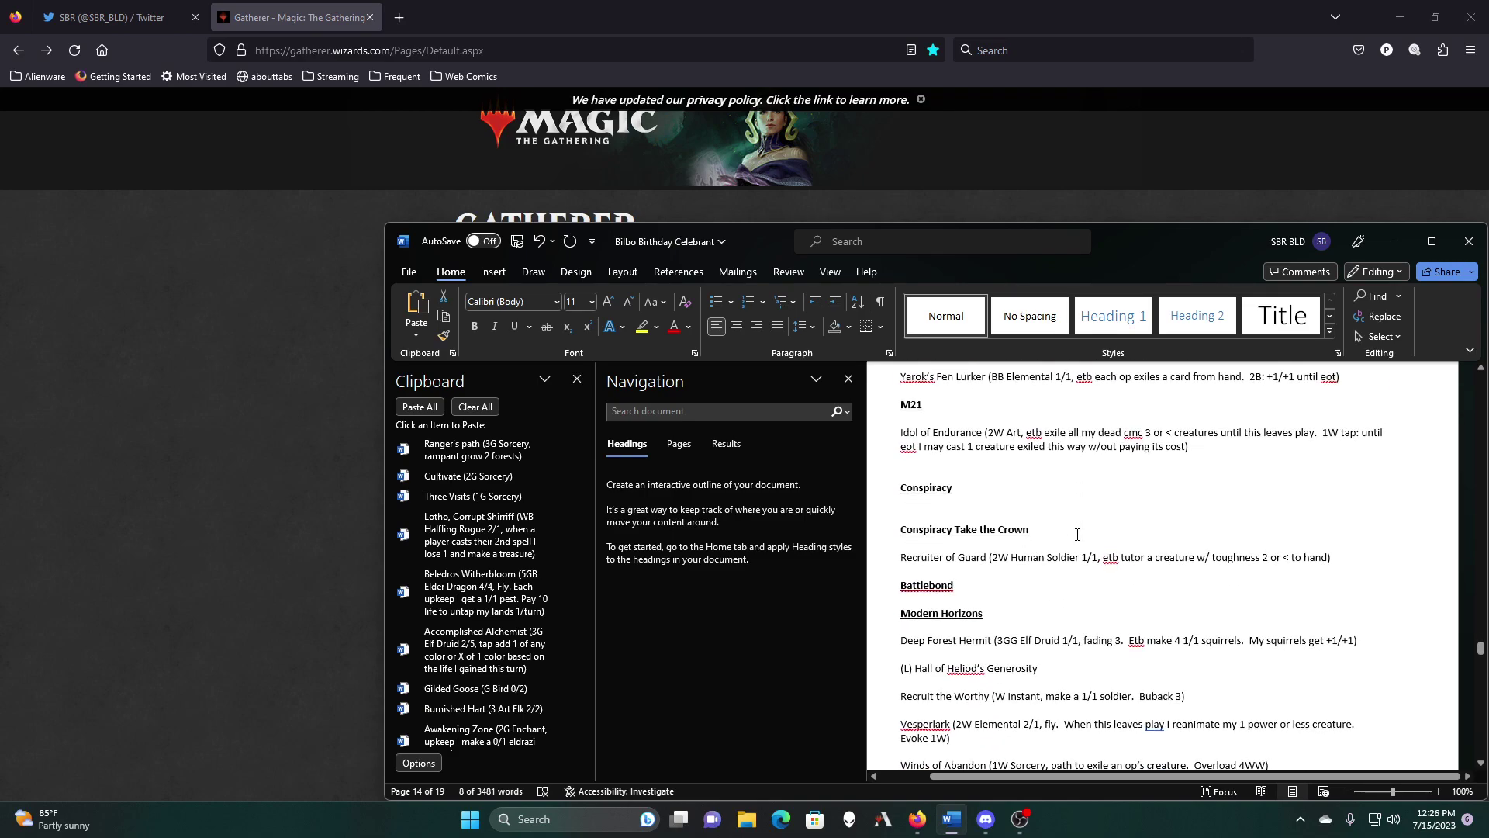
pyautogui.scroll(-3, 1077, 534)
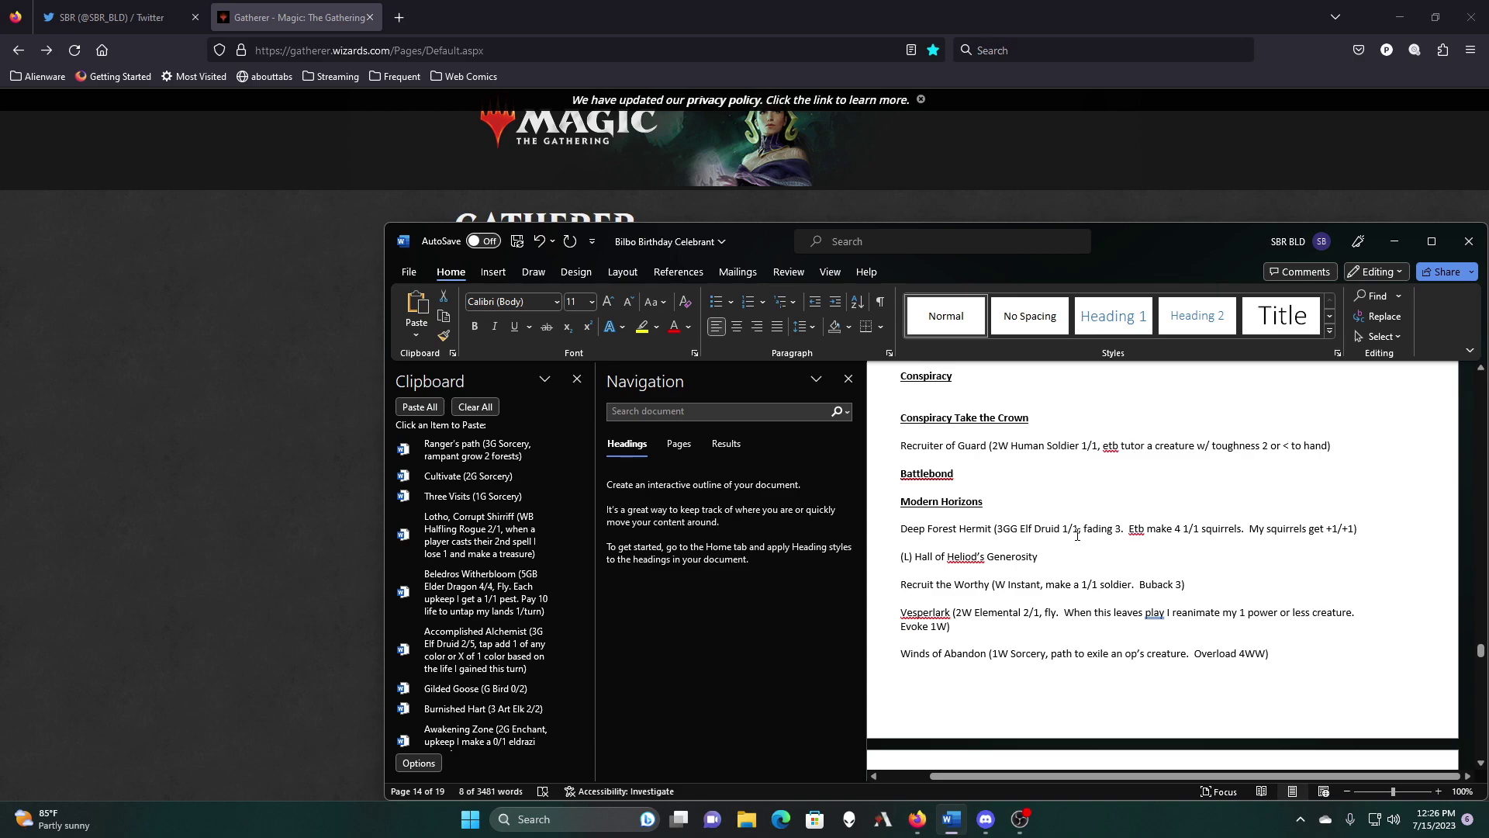
pyautogui.scroll(-2, 1077, 535)
pyautogui.scroll(-7, 1077, 534)
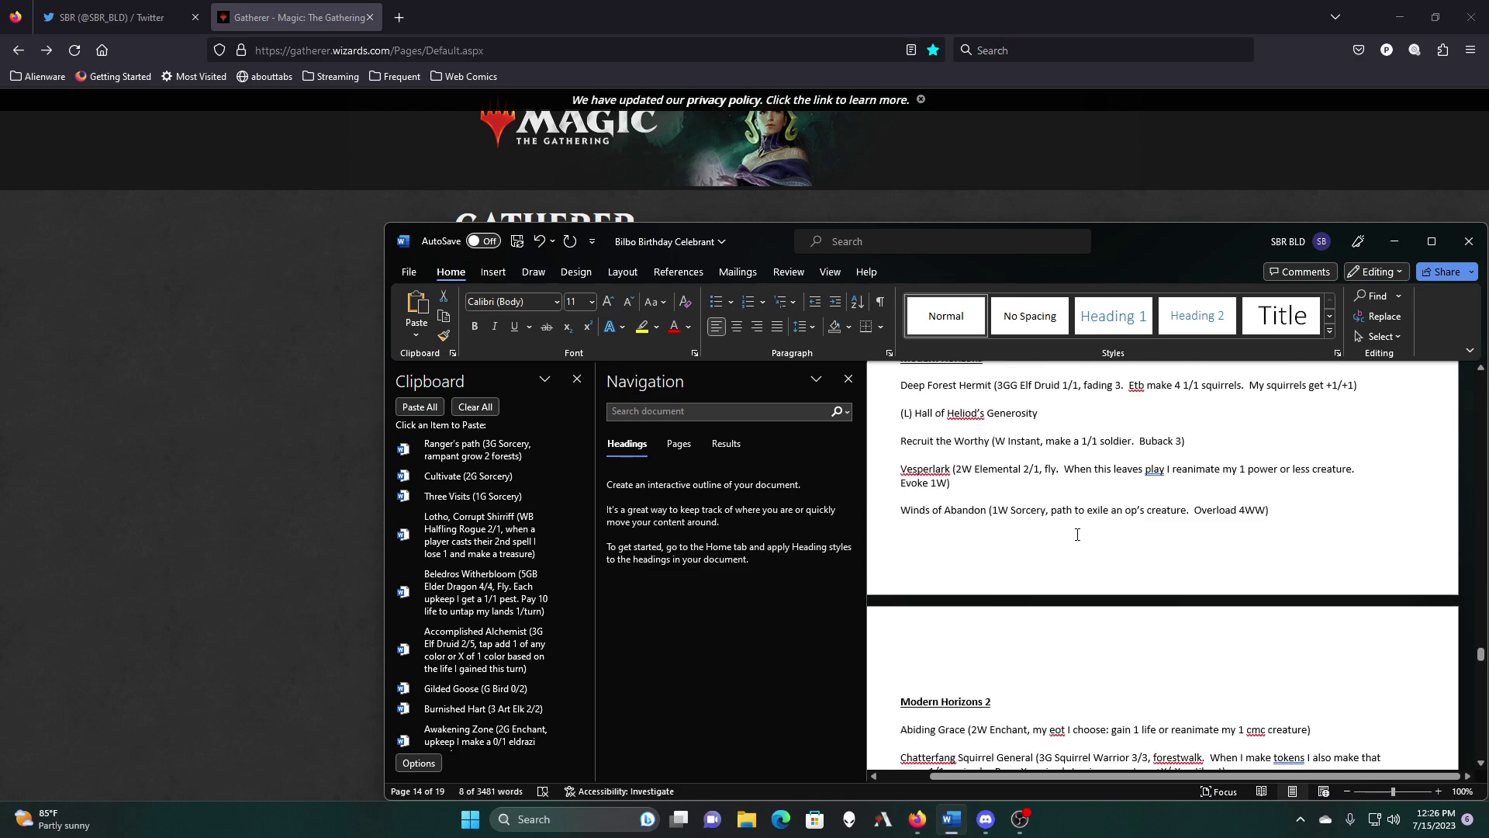
pyautogui.scroll(-3, 1077, 535)
pyautogui.scroll(-3, 1077, 534)
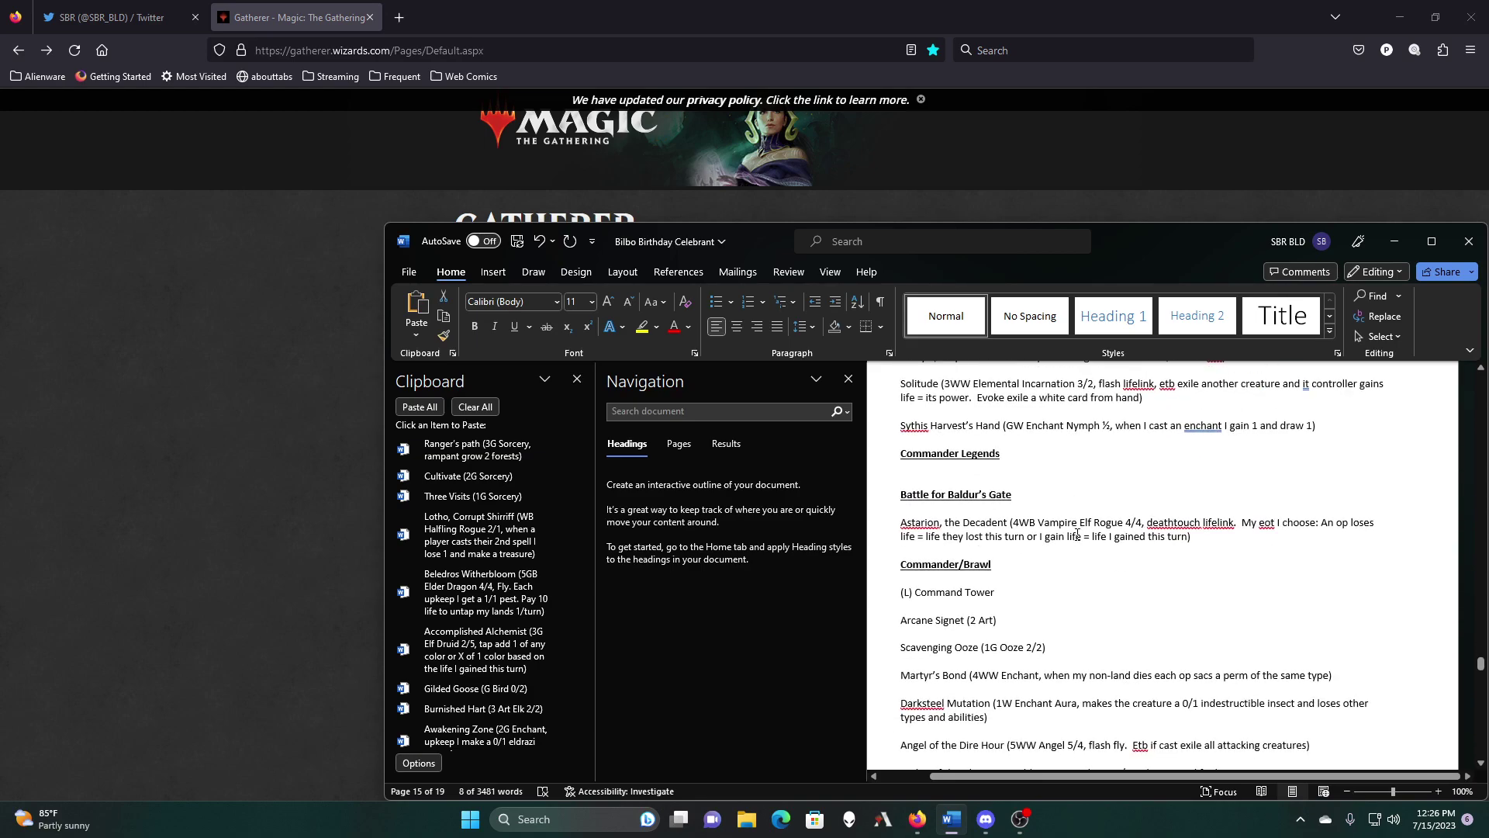
# Step: Copy the "Arcane Signet (2 Art)" entry from the Commander/Brawl section to the clipboard
pyautogui.scroll(-4, 1077, 534)
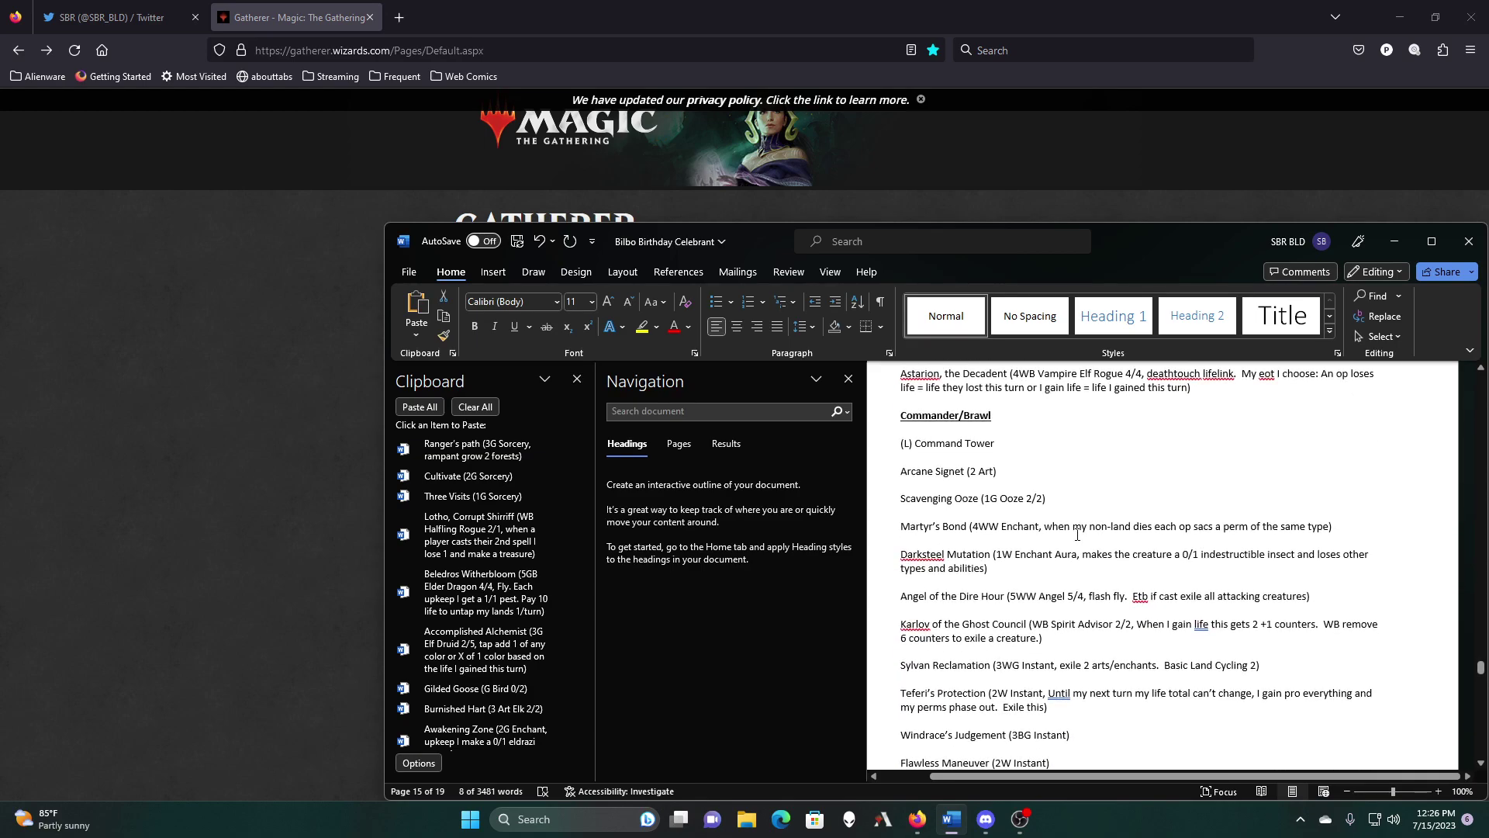
pyautogui.moveTo(987, 470); pyautogui.dragTo(908, 473)
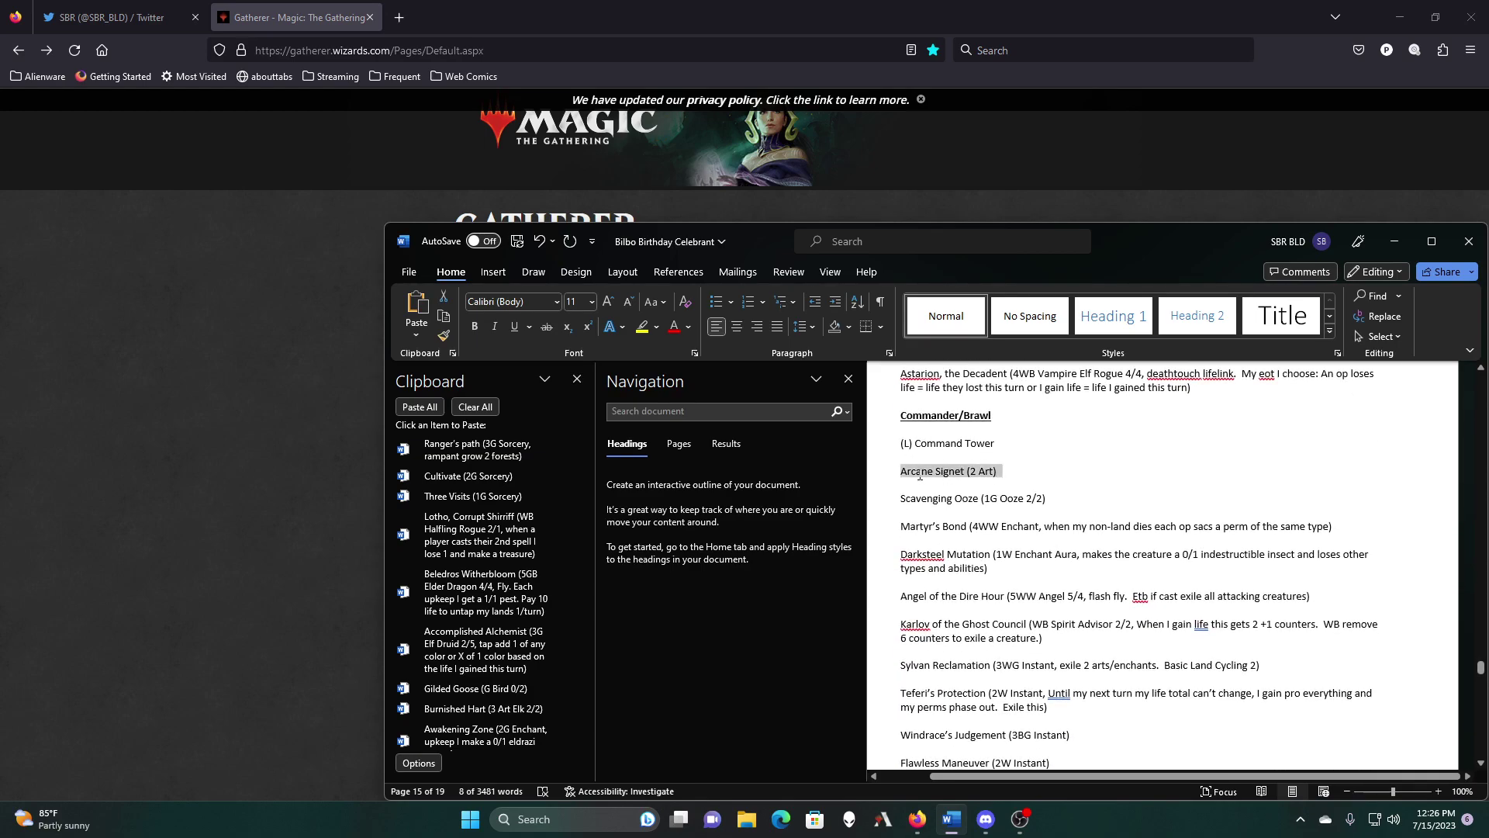
pyautogui.rightClick(921, 480)
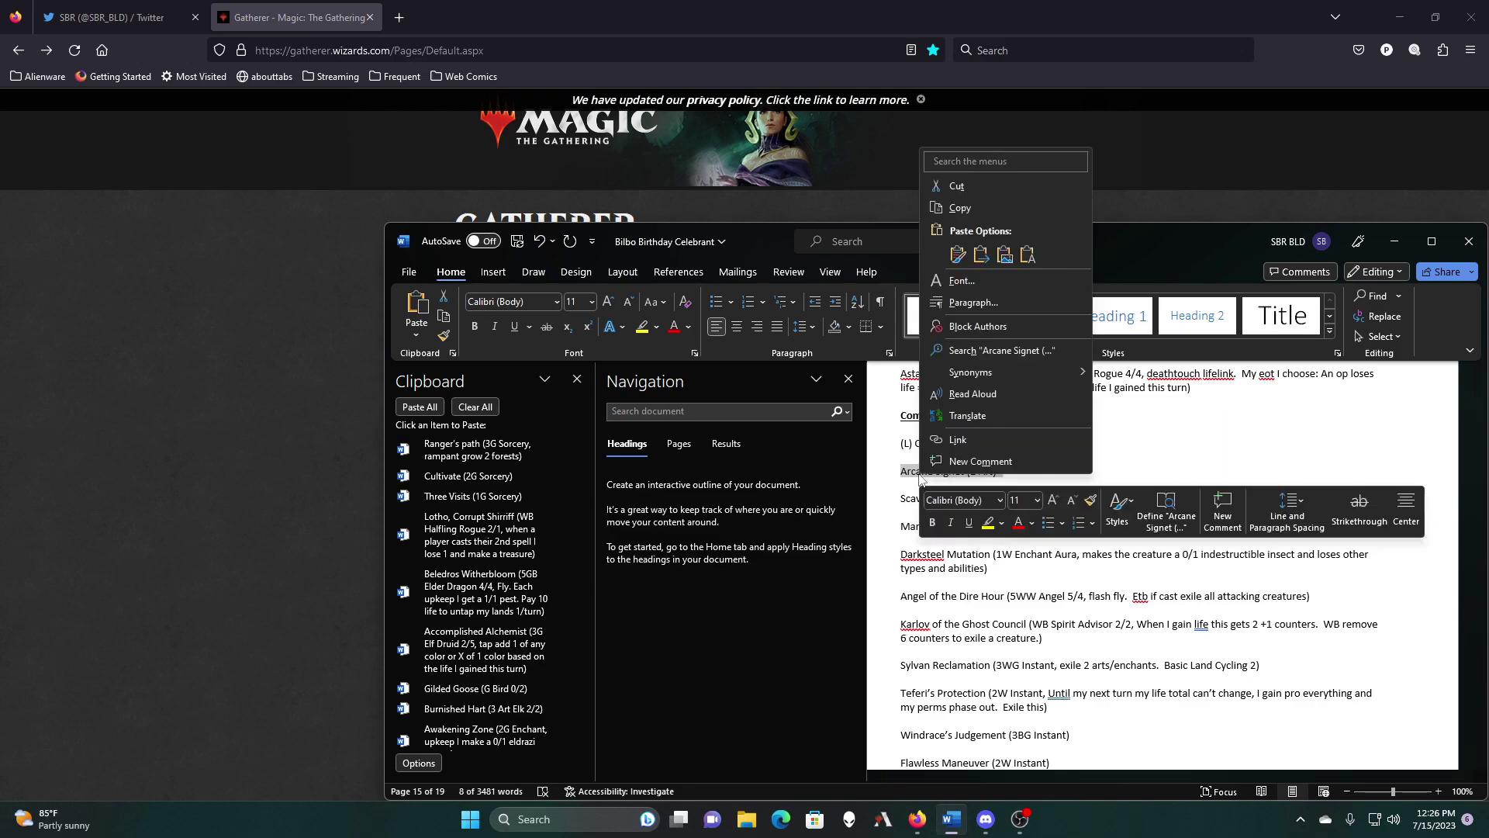
pyautogui.click(958, 208)
# Step: Copy the full Black Market Connections (2B Enchant) entry from the Commander/Brawl section to the clipboard
pyautogui.scroll(-2, 1061, 492)
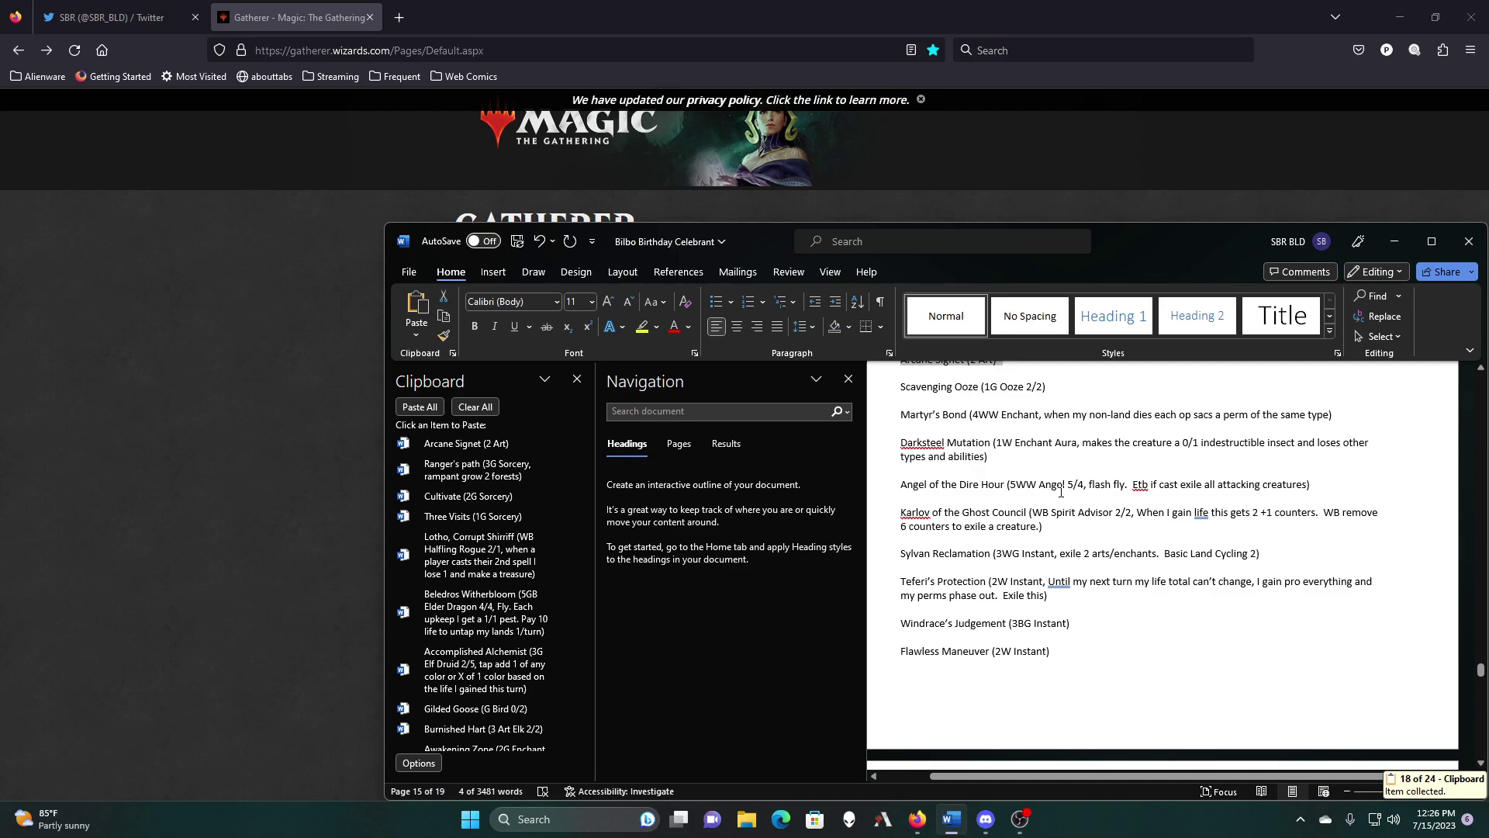
pyautogui.scroll(-2, 1061, 491)
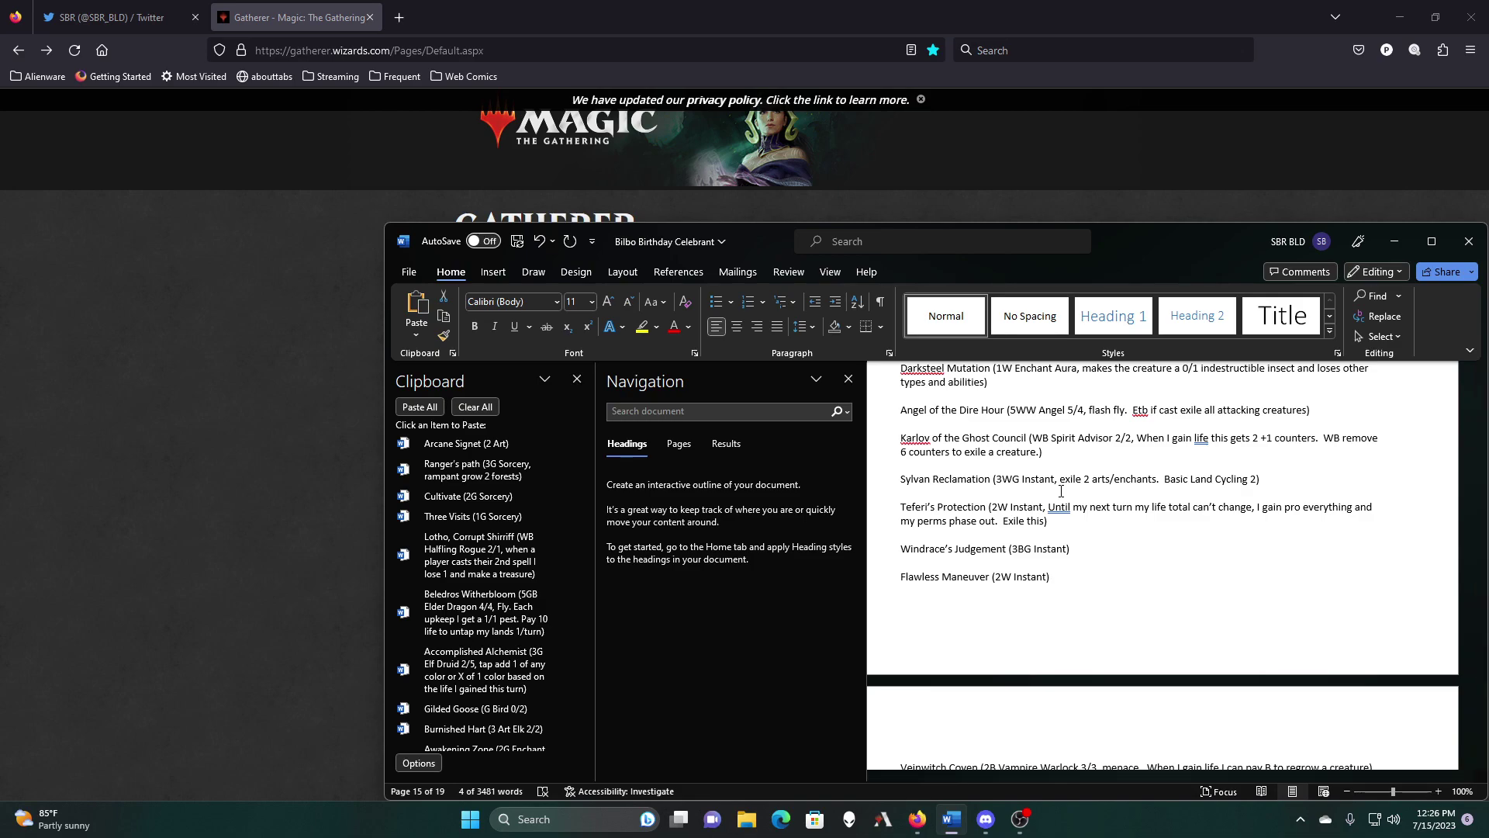
pyautogui.scroll(-6, 1061, 492)
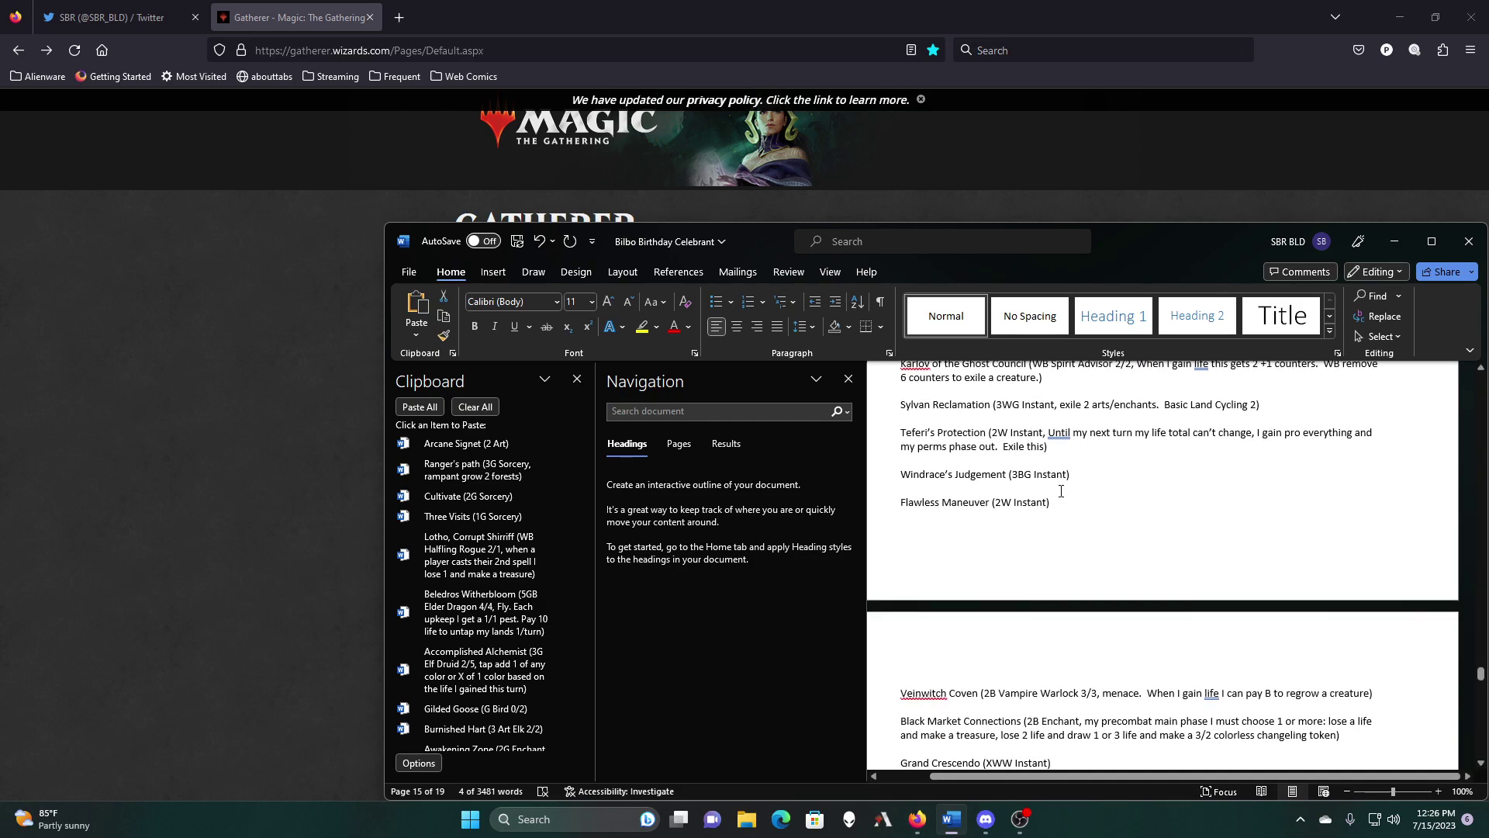
pyautogui.scroll(-1, 1061, 490)
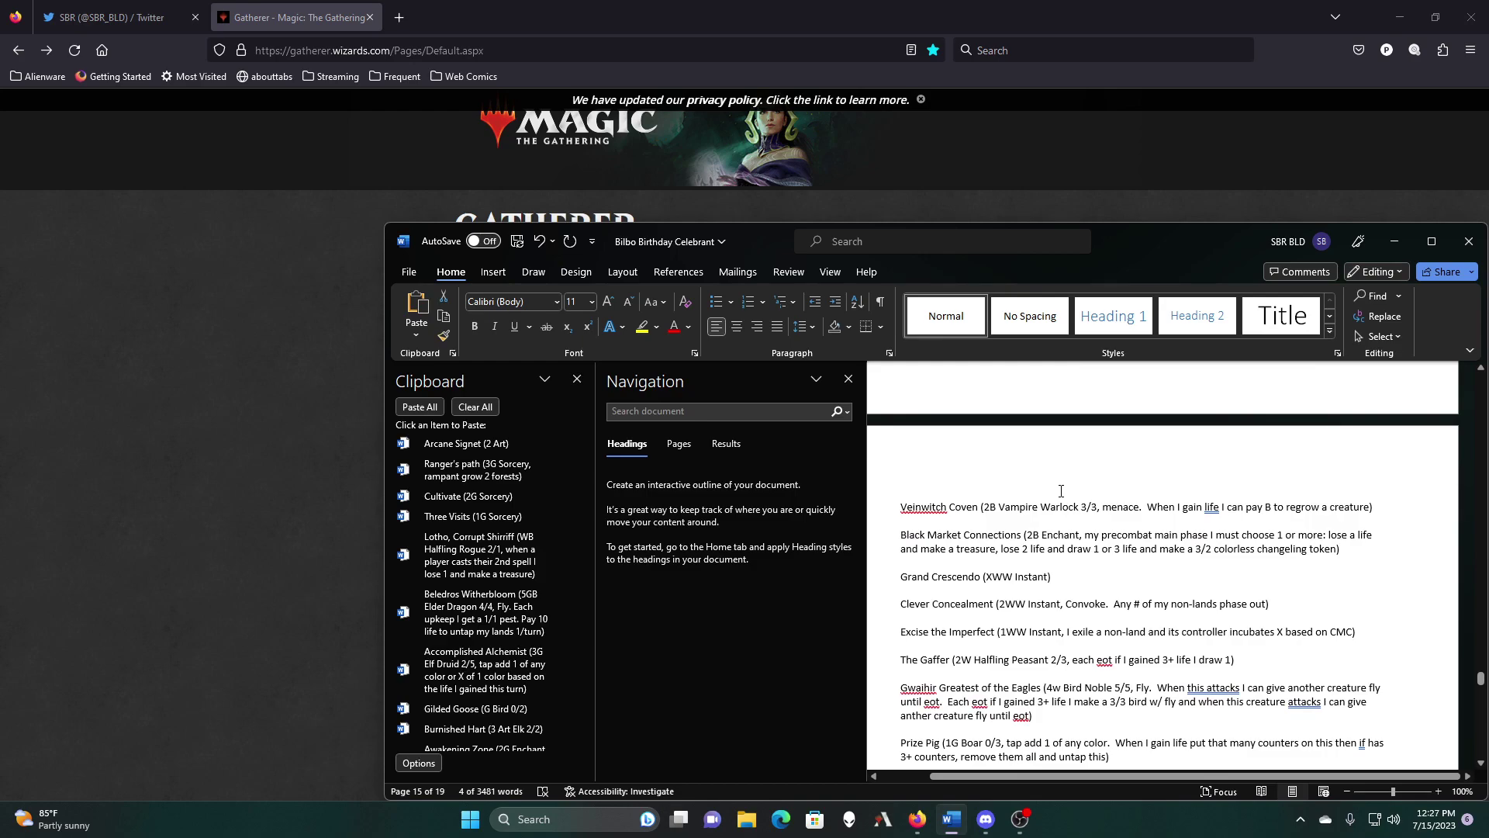
pyautogui.moveTo(1346, 549); pyautogui.dragTo(909, 543)
pyautogui.rightClick(911, 543)
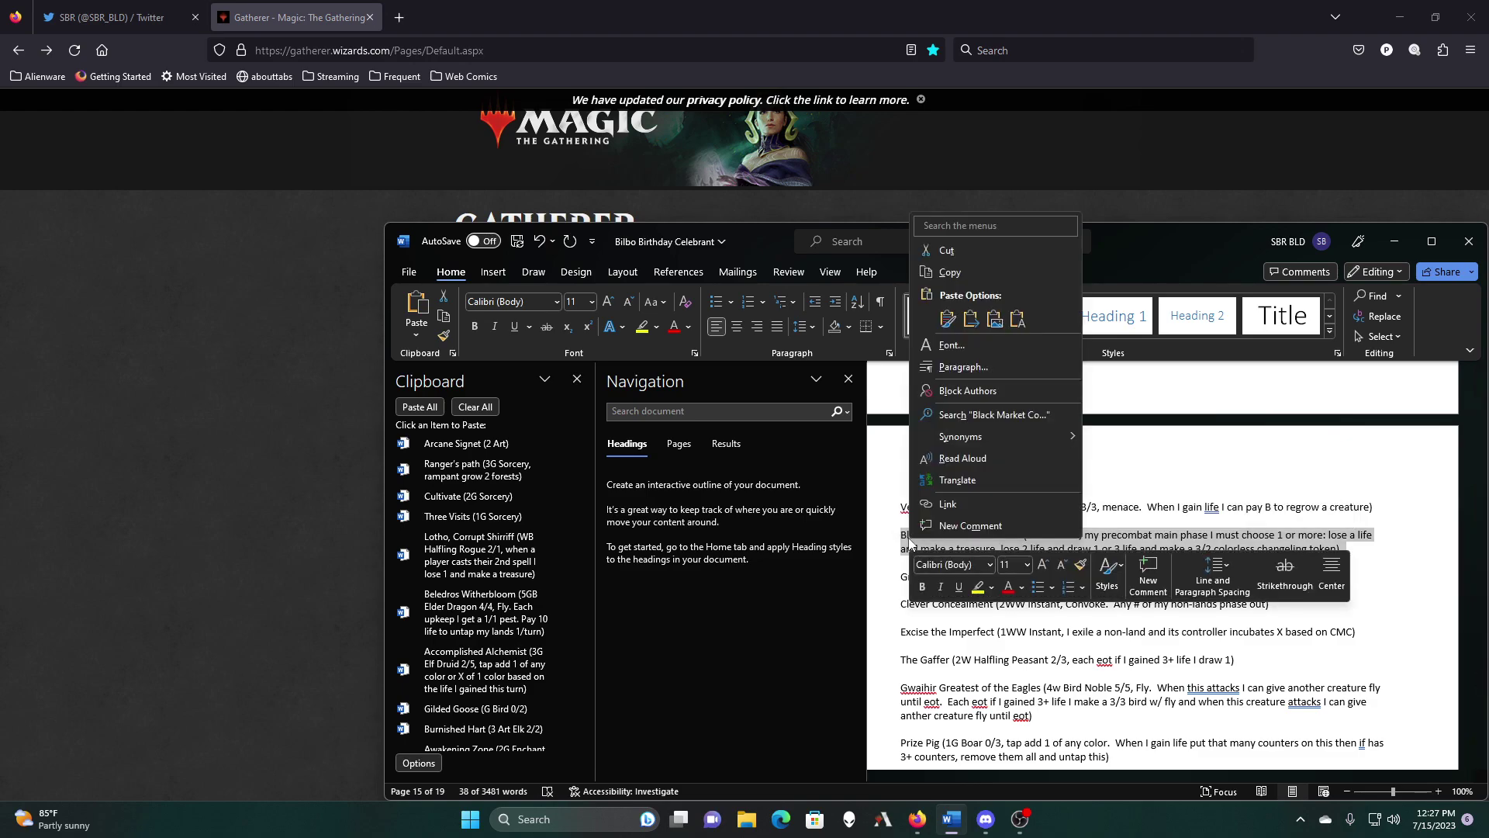
pyautogui.click(949, 271)
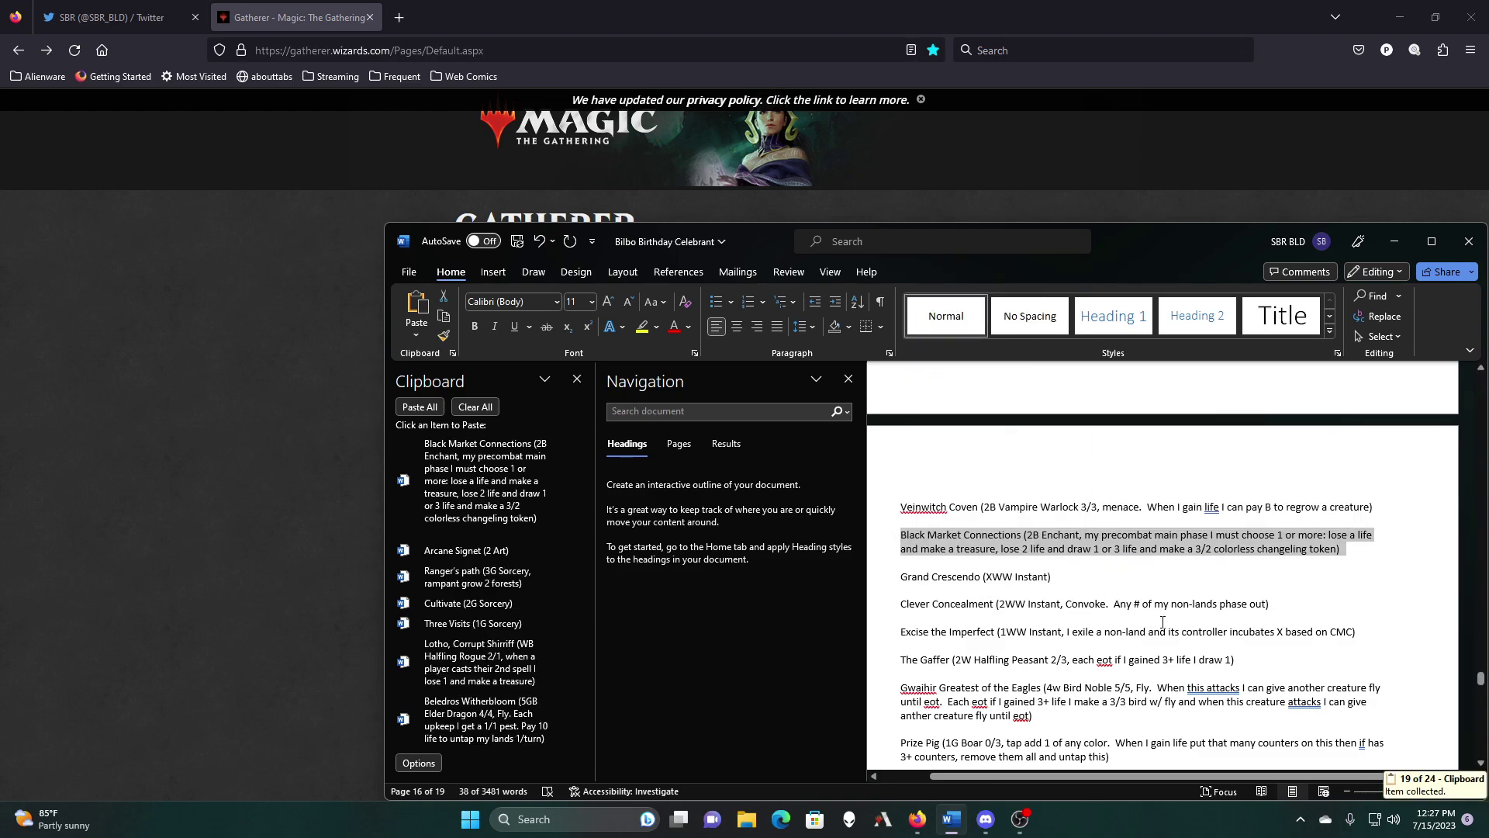
# Step: Copy the full Prize Pig (1G Boar 0/3) entry from the Commander/Brawl section to the clipboard
pyautogui.scroll(-3, 1163, 622)
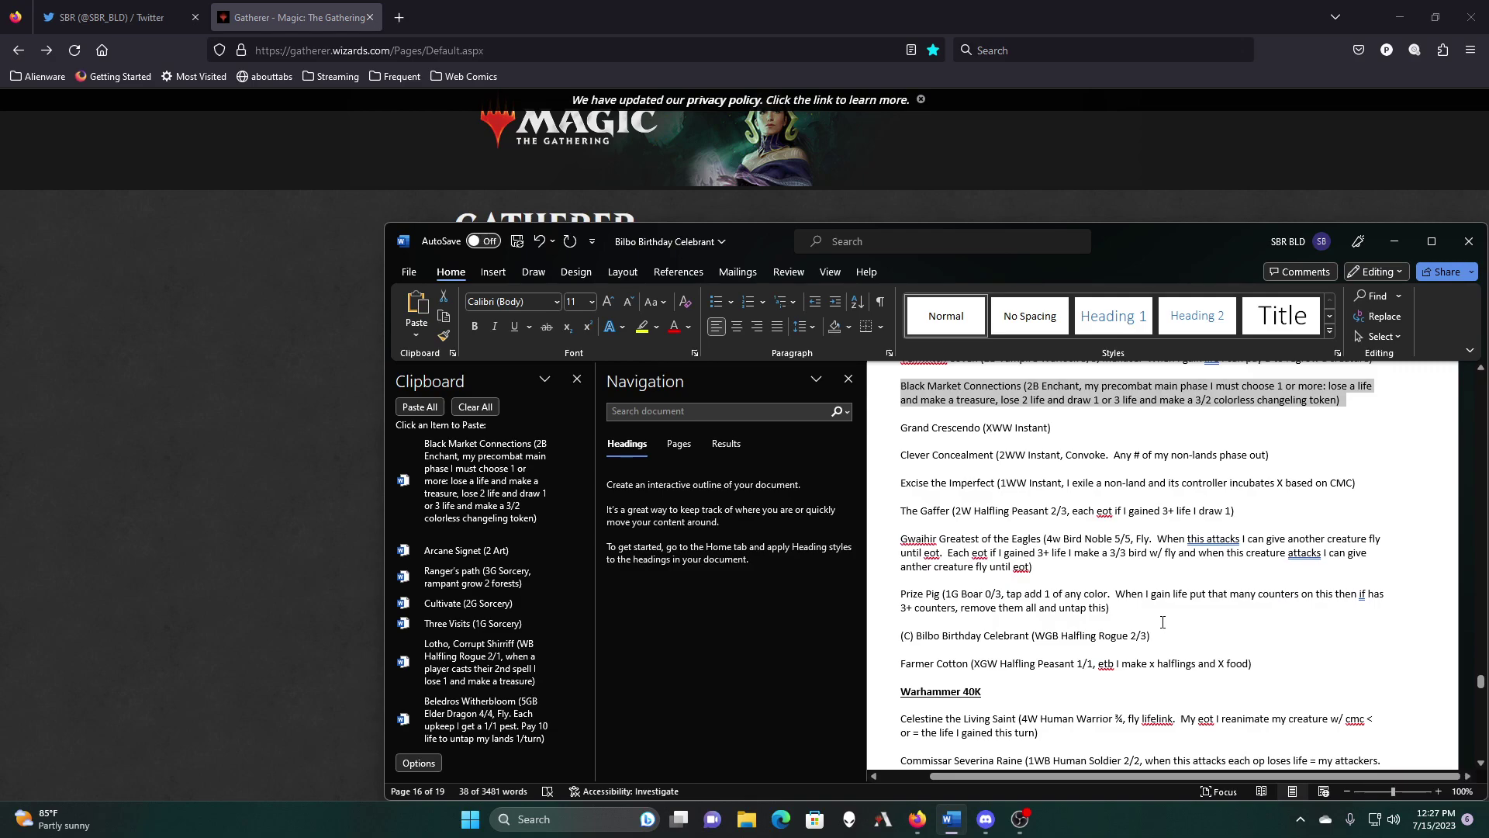
pyautogui.moveTo(1119, 616); pyautogui.dragTo(902, 594)
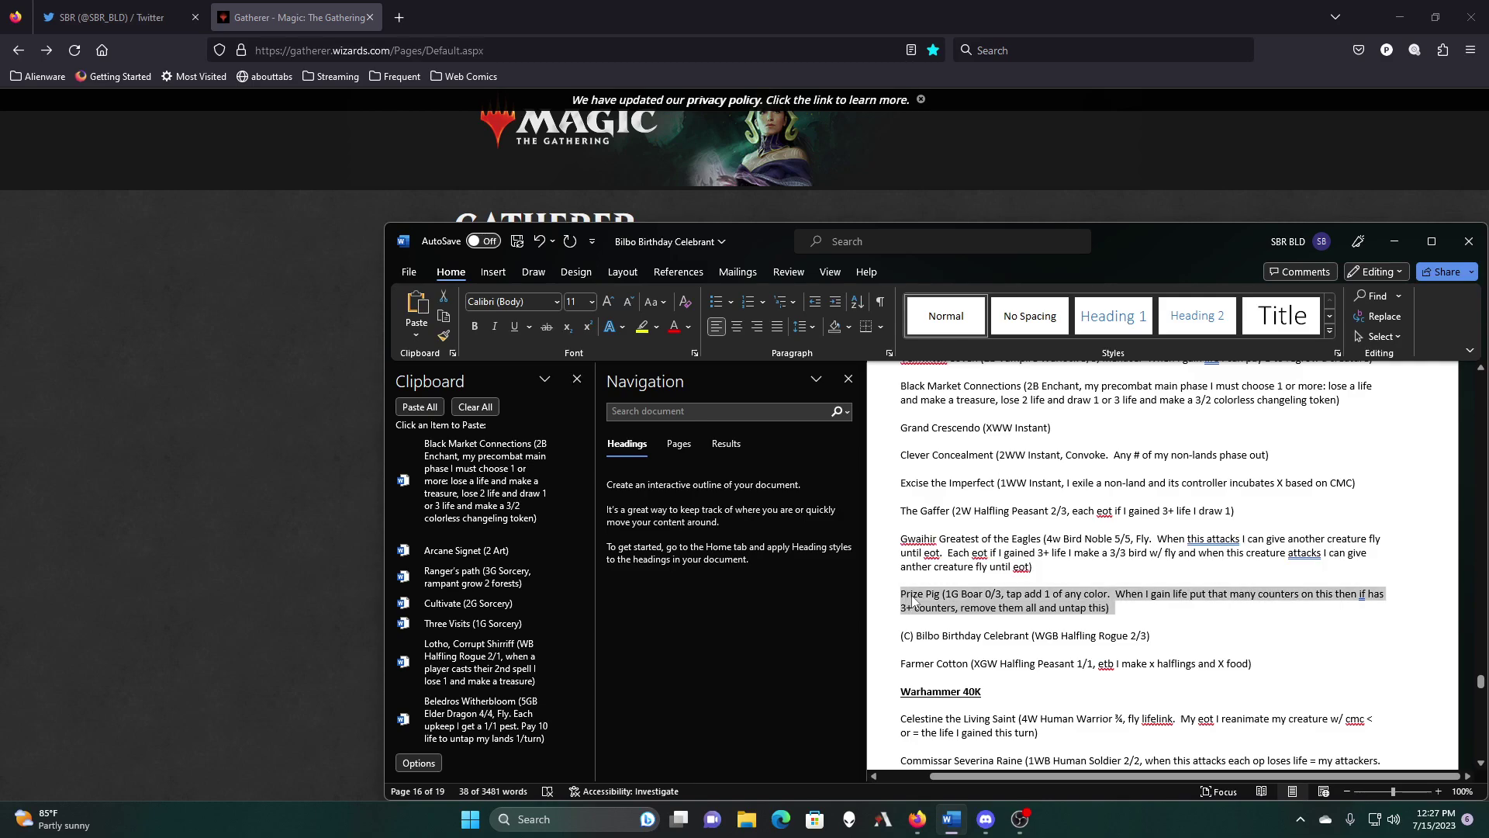
pyautogui.rightClick(911, 596)
pyautogui.click(953, 330)
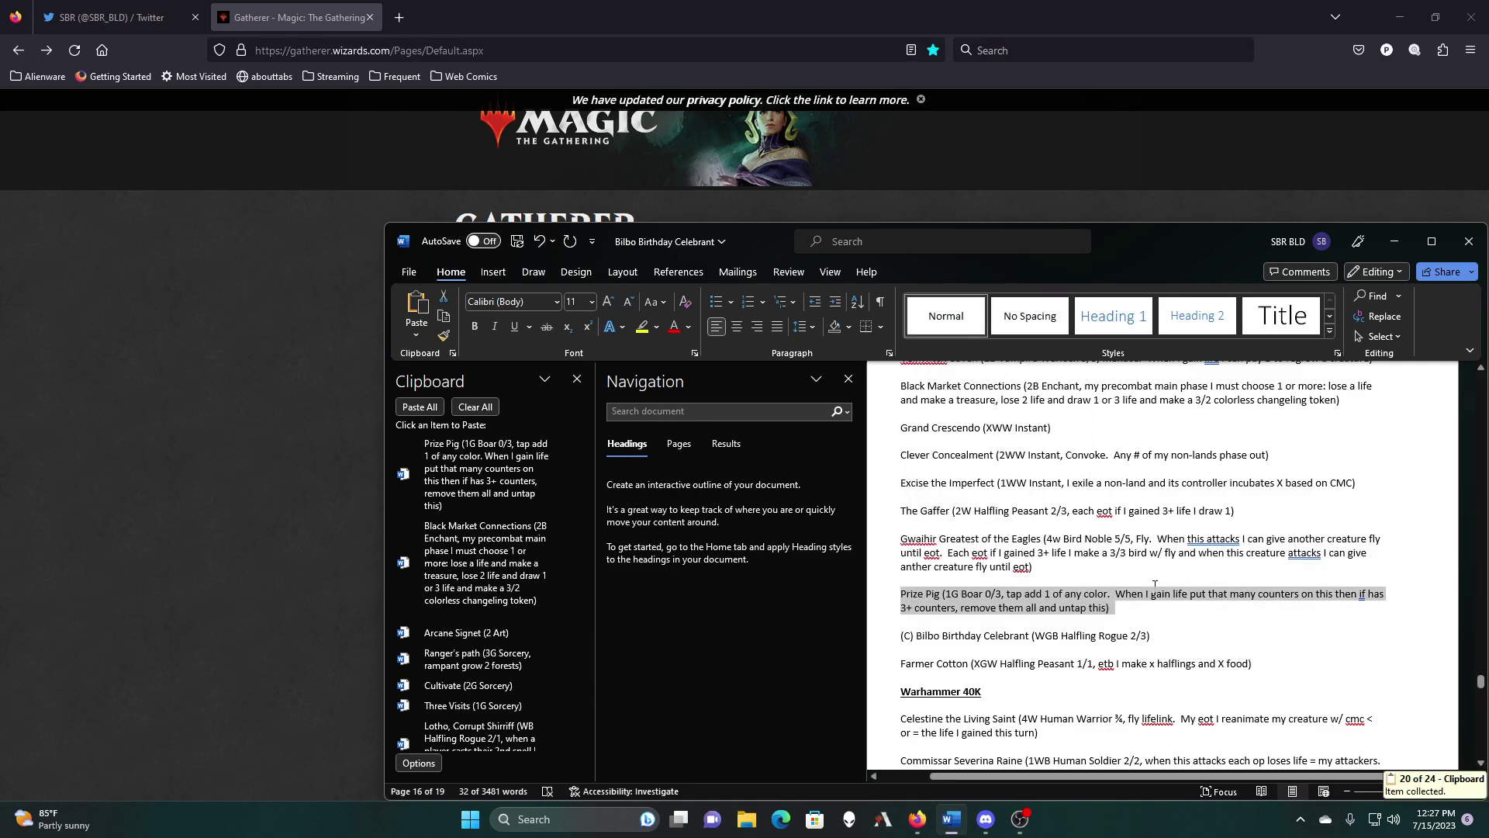
# Step: Add a "Ramp" title line below the Anti-Mass Removal list at the end of the document, followed by a new line
pyautogui.scroll(-2, 1155, 585)
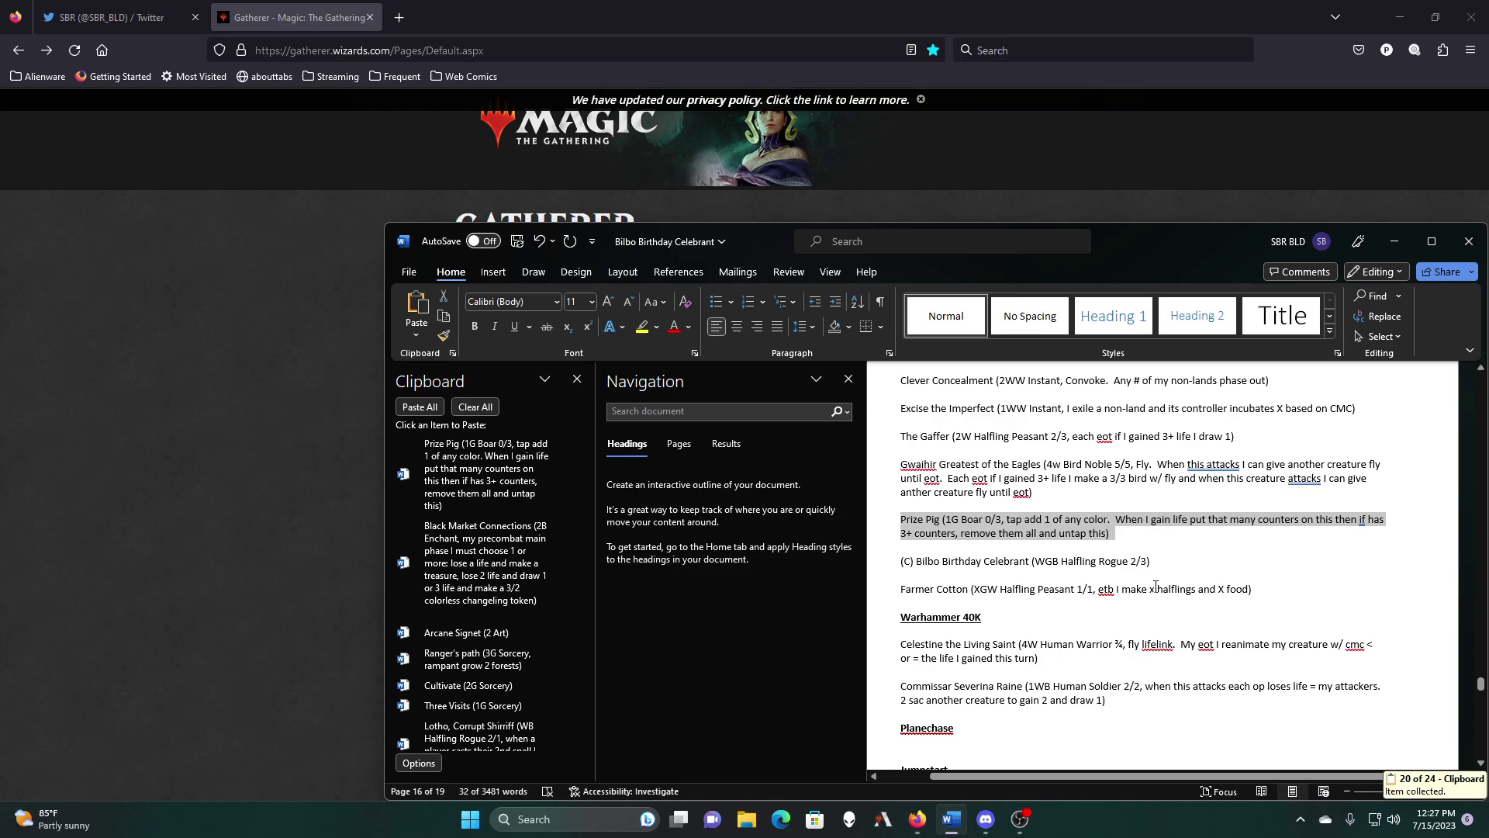
pyautogui.scroll(-5, 1154, 586)
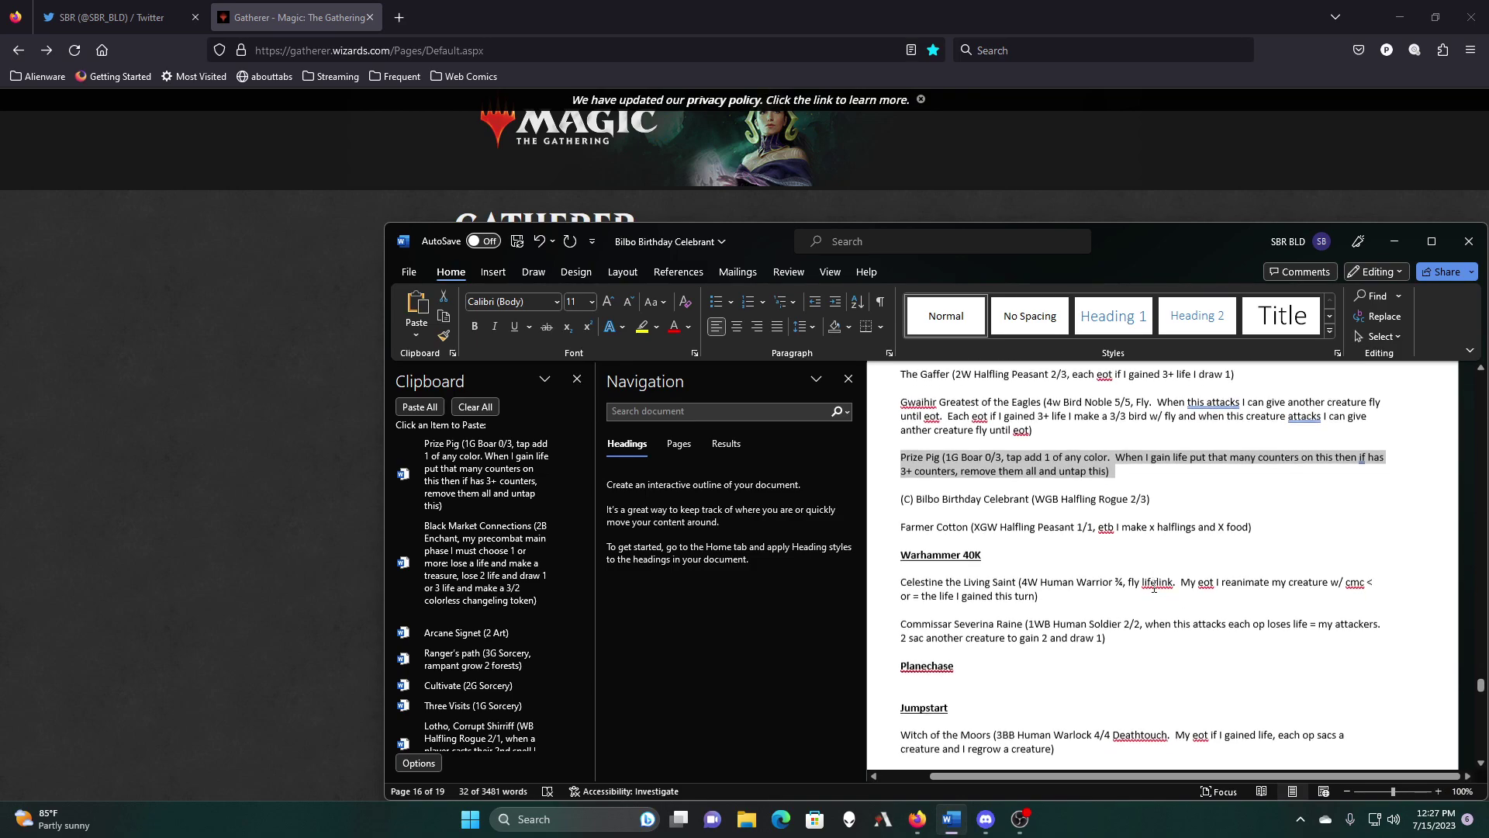
pyautogui.scroll(-10, 1154, 586)
pyautogui.scroll(-20, 1154, 586)
pyautogui.scroll(-20, 1154, 585)
pyautogui.scroll(-1, 1154, 587)
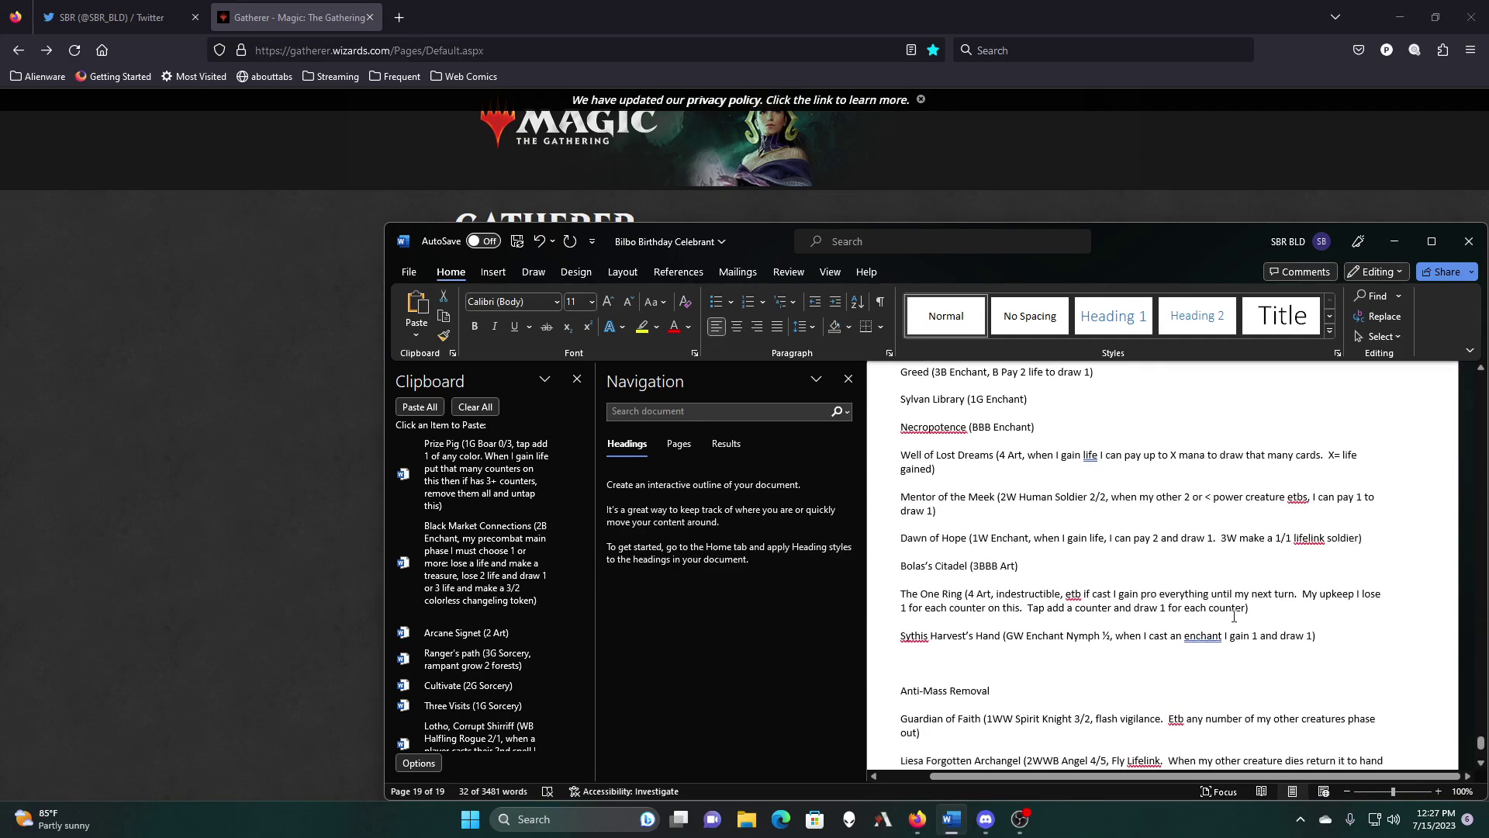
pyautogui.moveTo(1480, 742); pyautogui.dragTo(1479, 774)
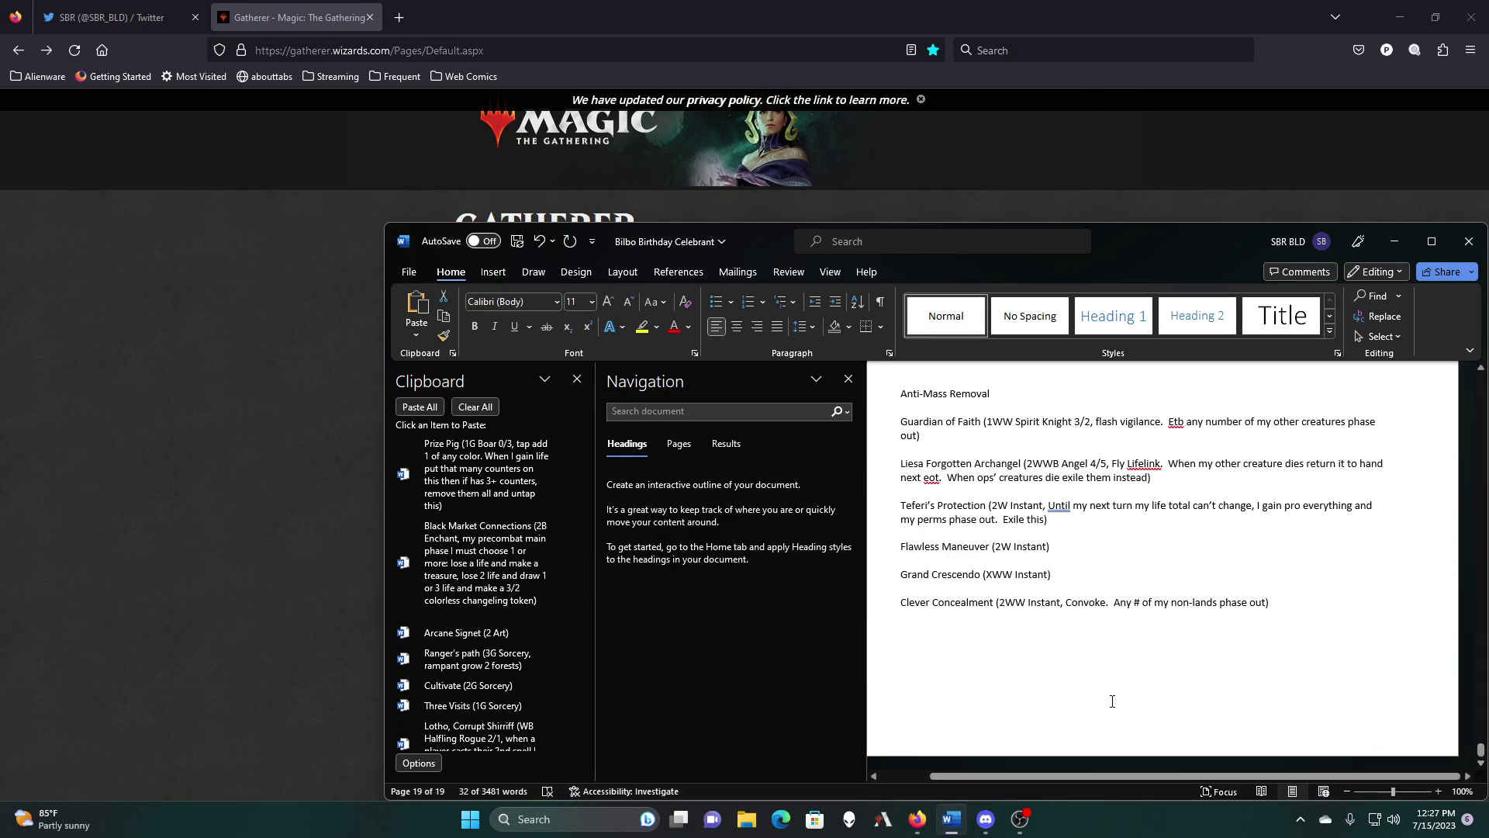
pyautogui.click(1012, 677)
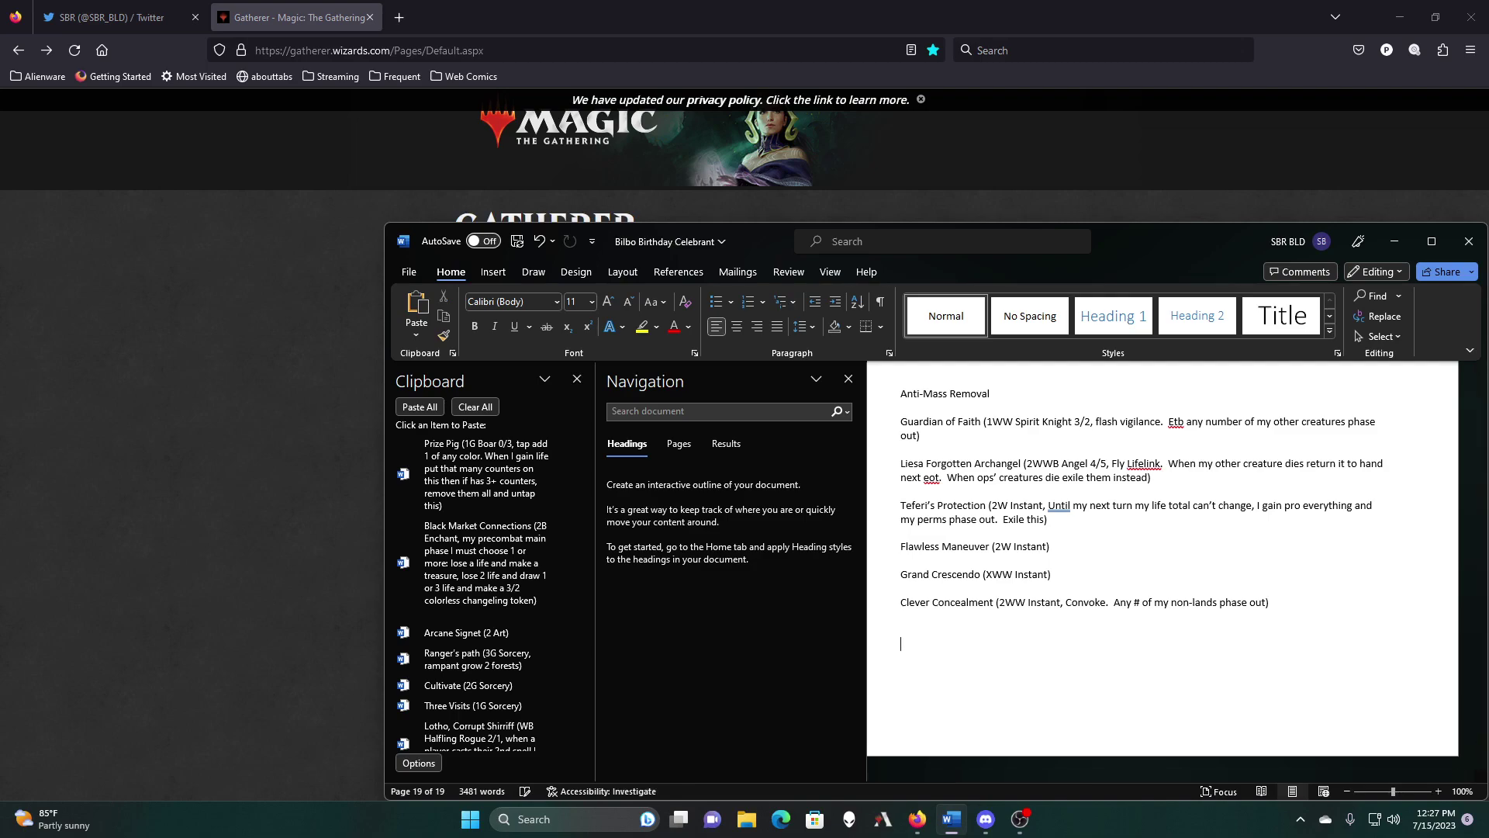
pyautogui.press('Return')
pyautogui.write('Ramp')
pyautogui.press('Return')
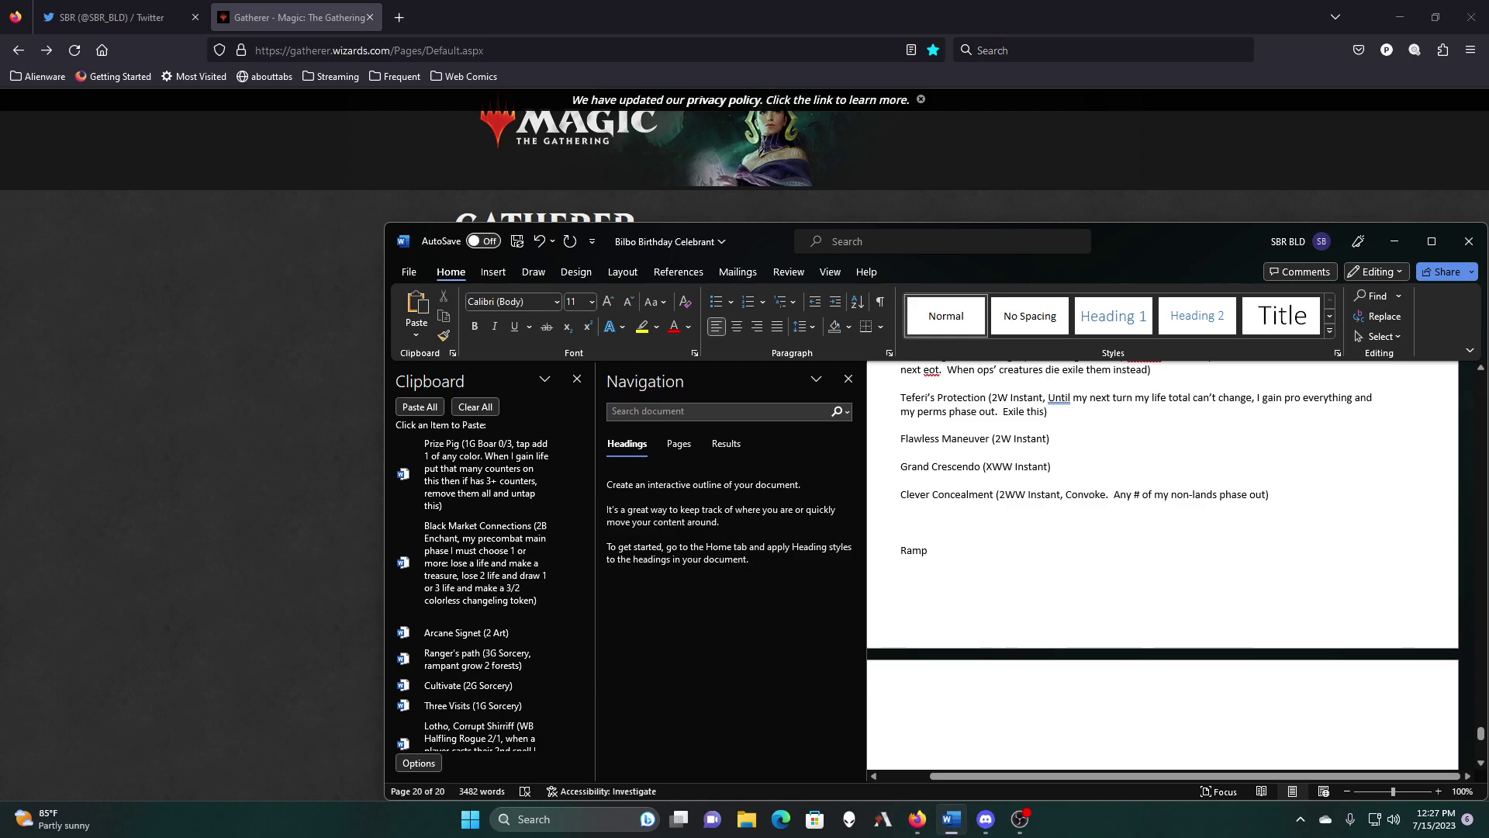
# Step: Paste the collected Sol Ring, Nature's Lore, Wood Elves and Yavimaya Granger entries in that order under the Ramp title
pyautogui.scroll(-3, 408, 648)
pyautogui.scroll(-6, 410, 656)
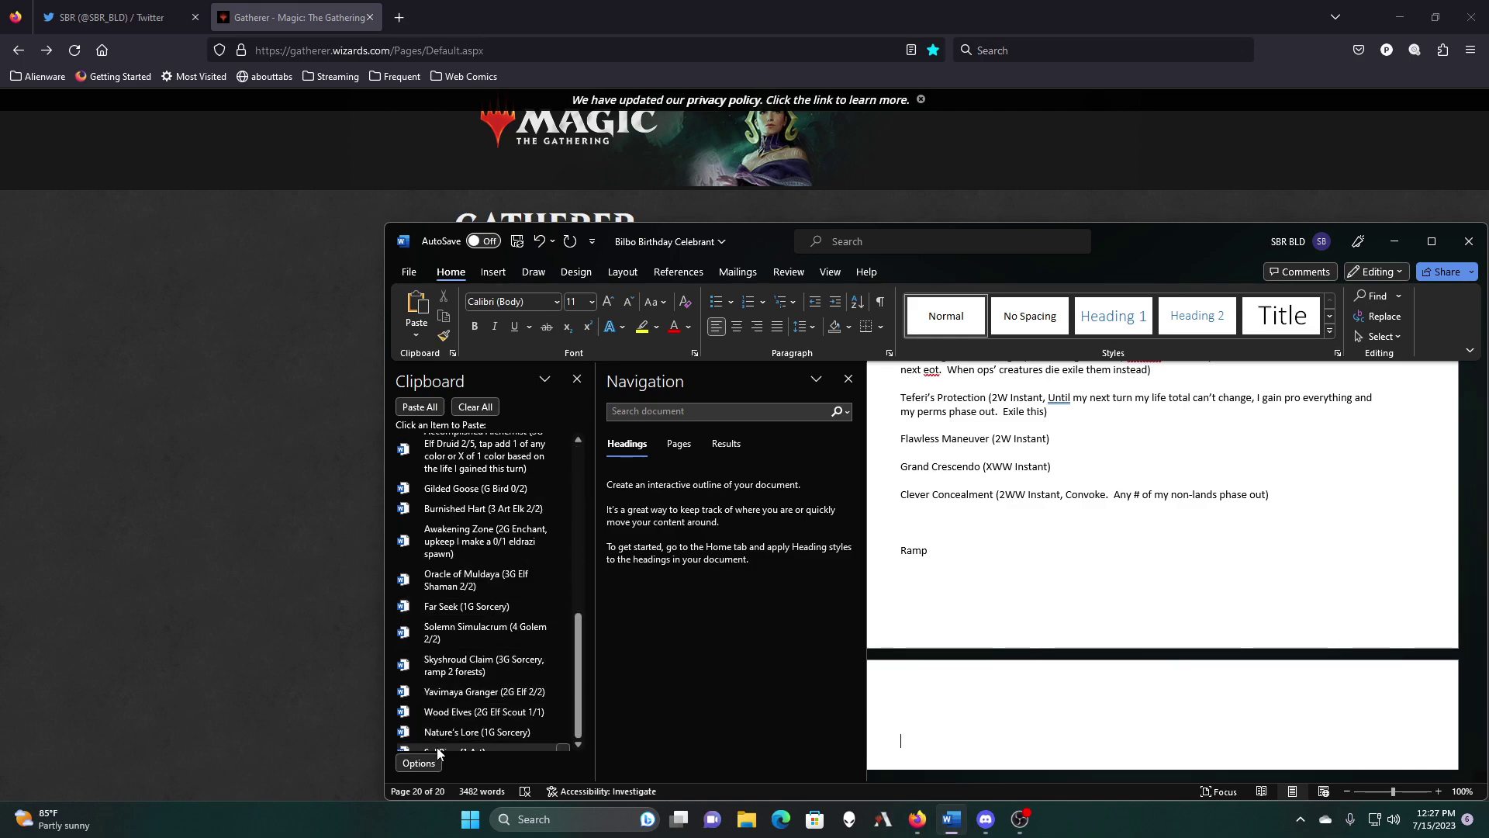
pyautogui.click(437, 751)
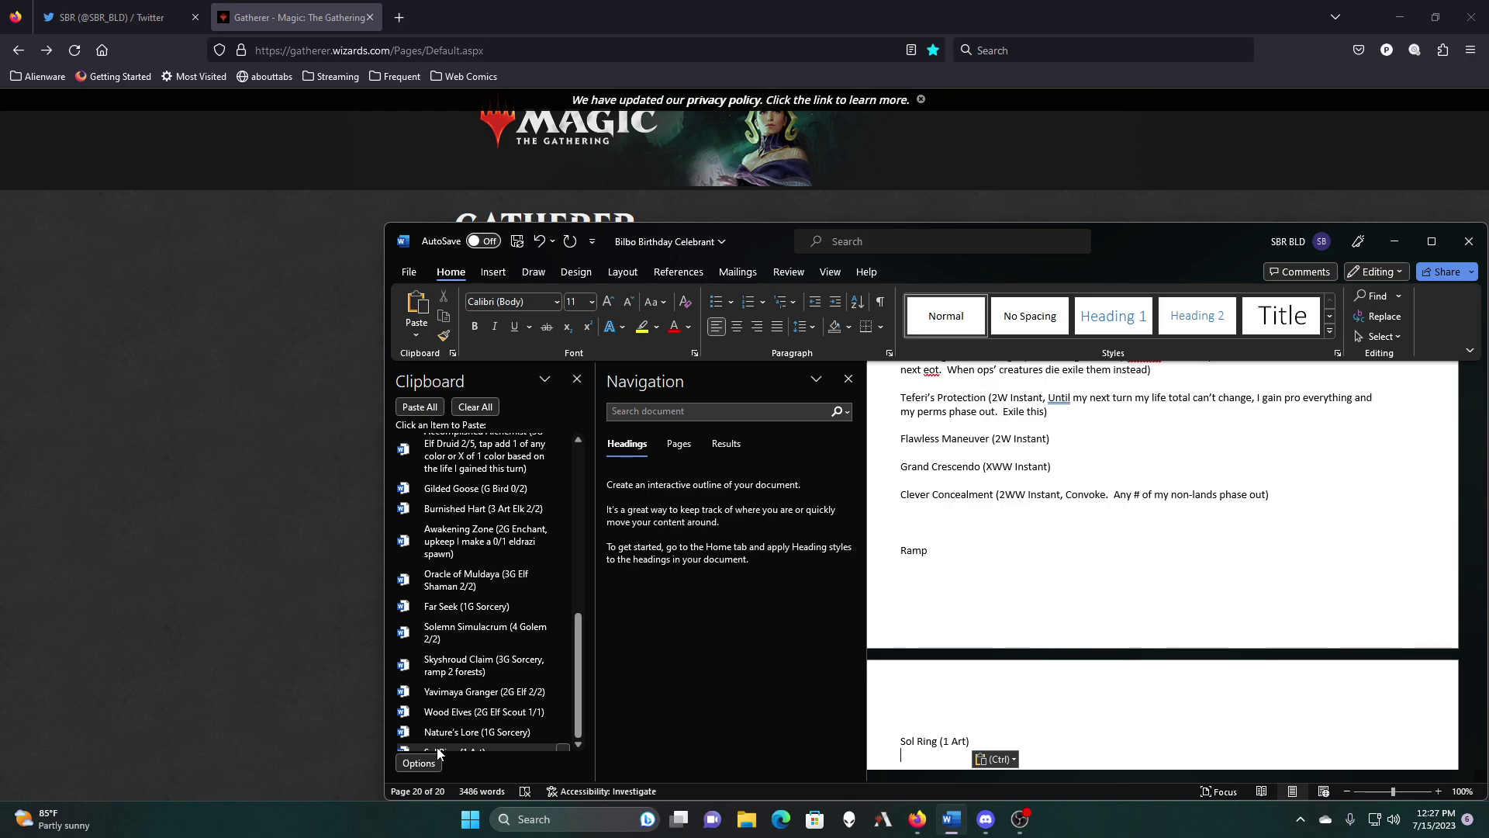
pyautogui.click(447, 733)
pyautogui.click(449, 714)
pyautogui.click(449, 692)
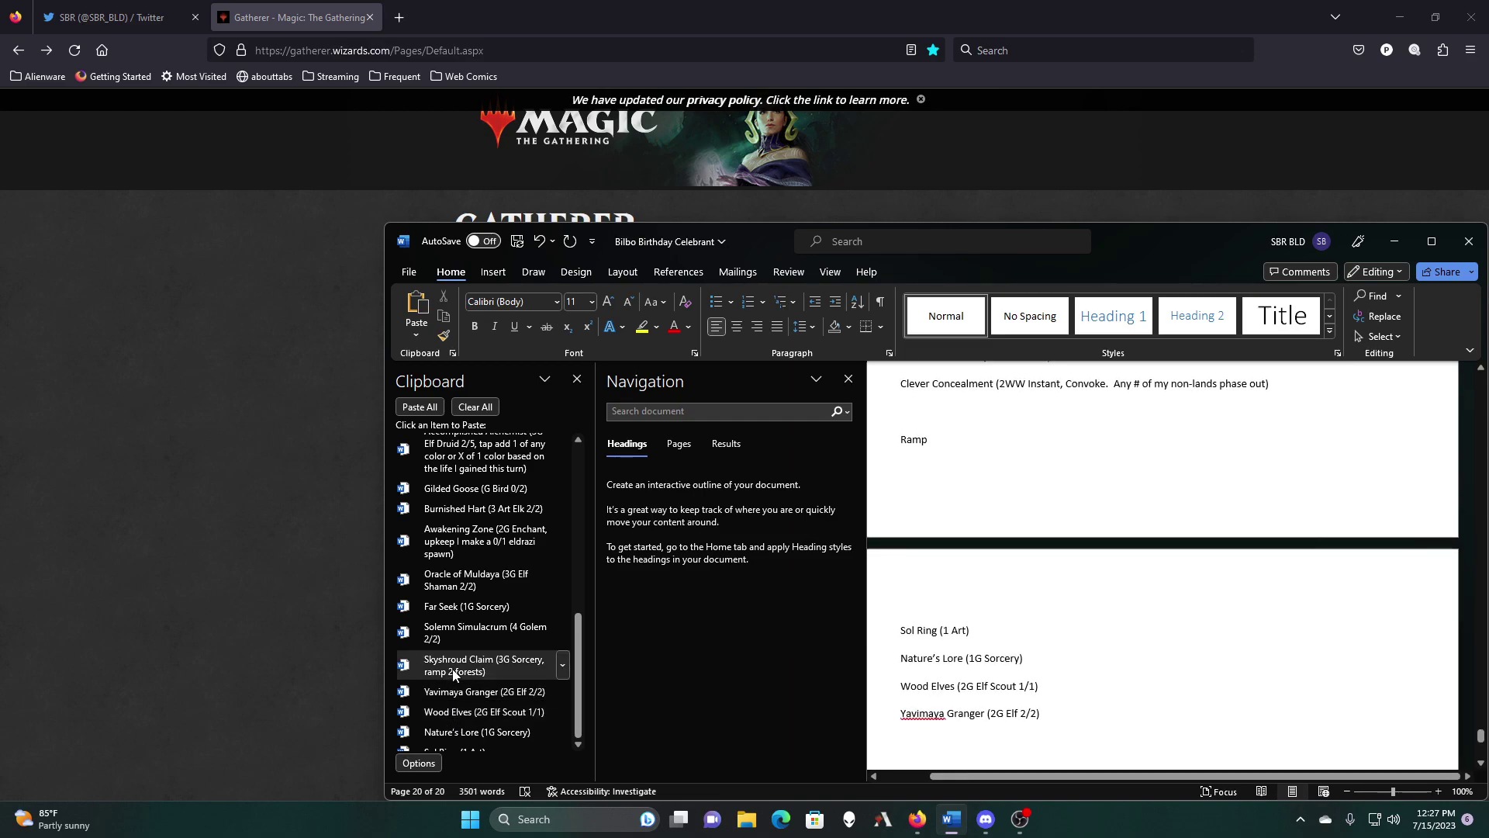
# Step: Add the collected Skyshroud Claim, Solemn Simulacrum, Far Seek and Oracle of Muldaya entries to the end of the Ramp list
pyautogui.click(455, 674)
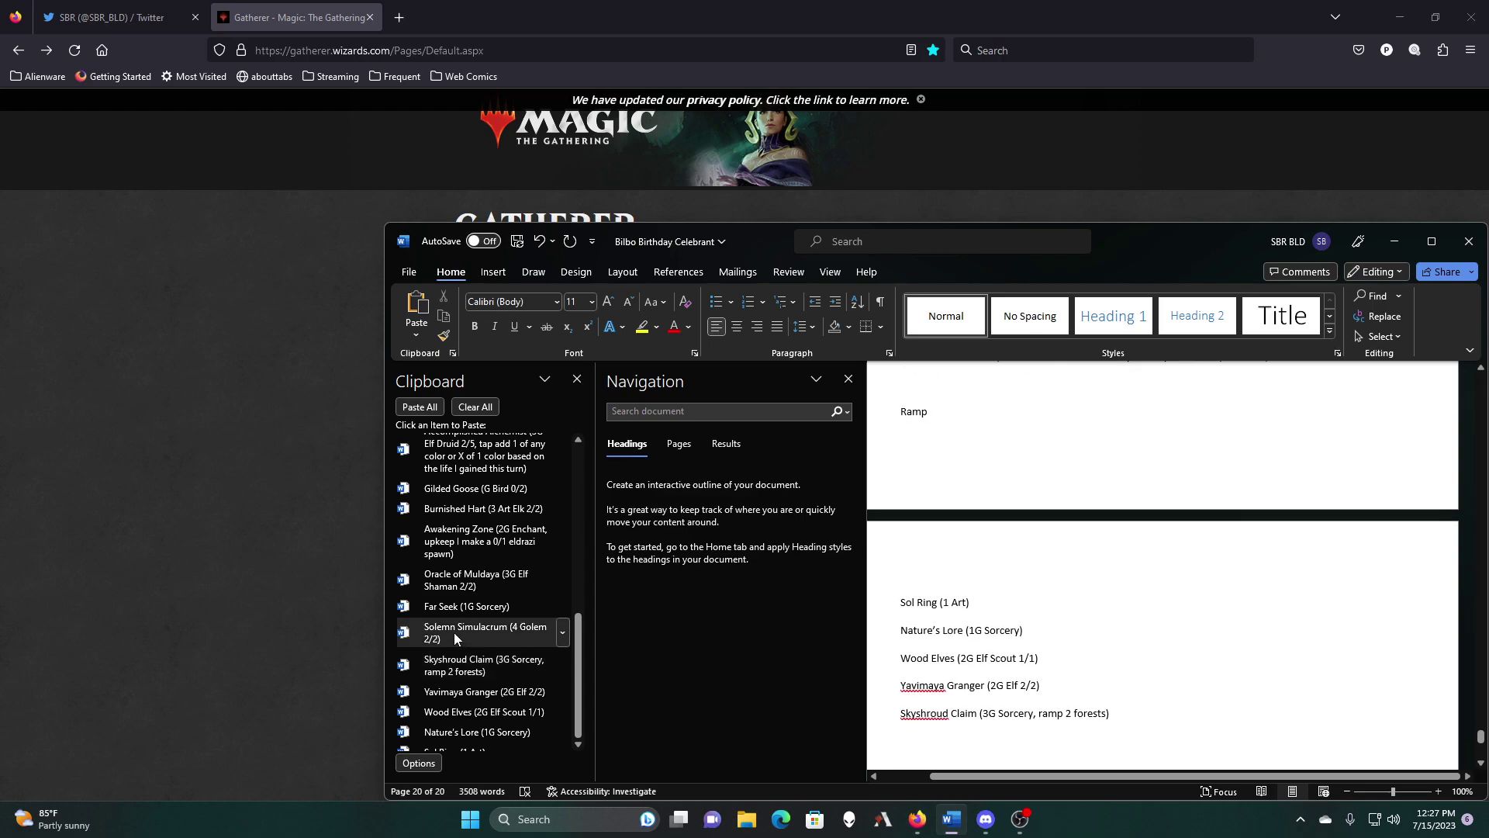
pyautogui.click(455, 638)
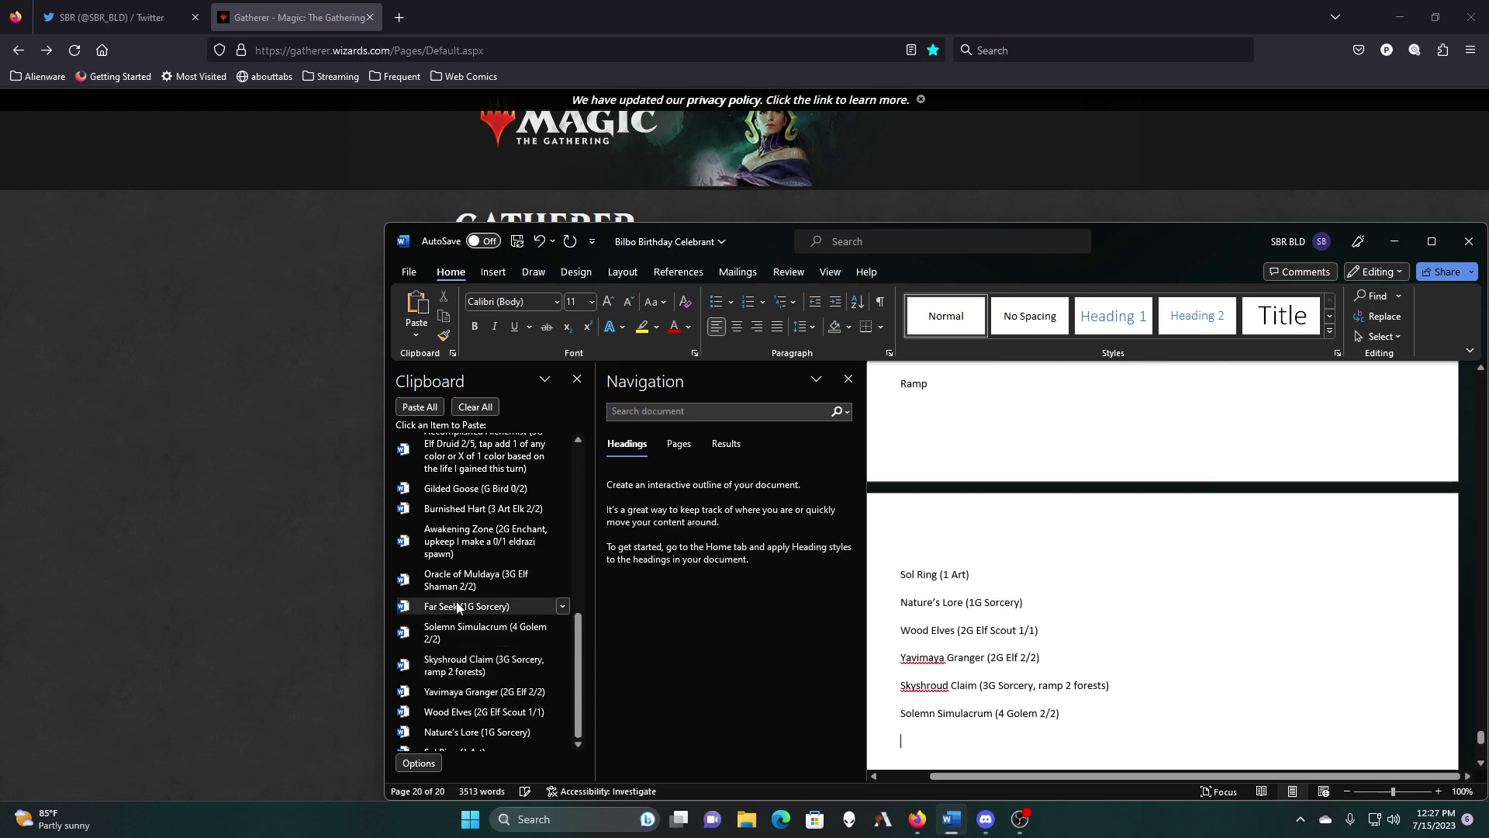
pyautogui.click(457, 607)
pyautogui.press('Return')
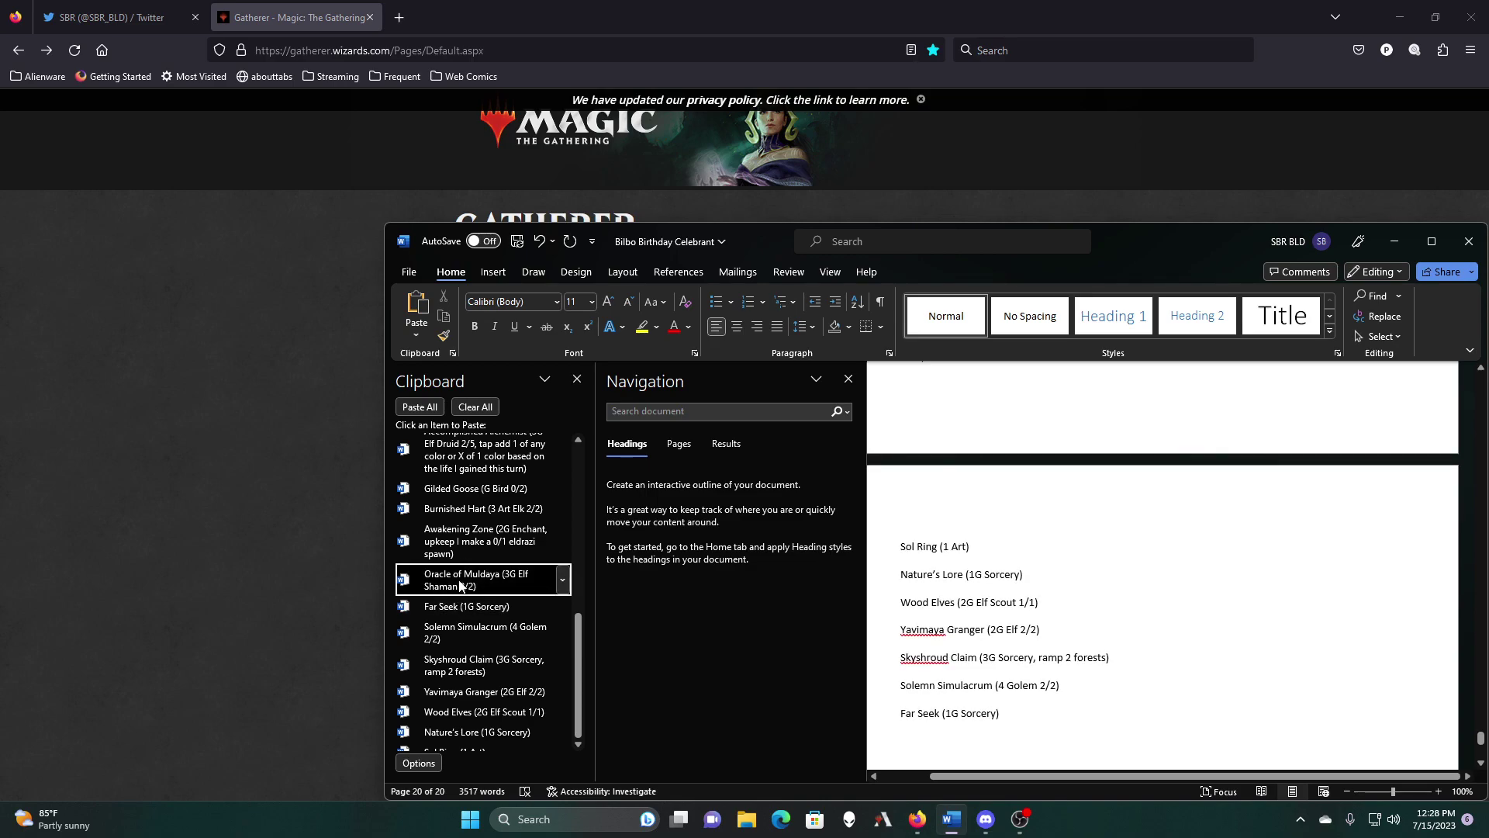
pyautogui.click(460, 583)
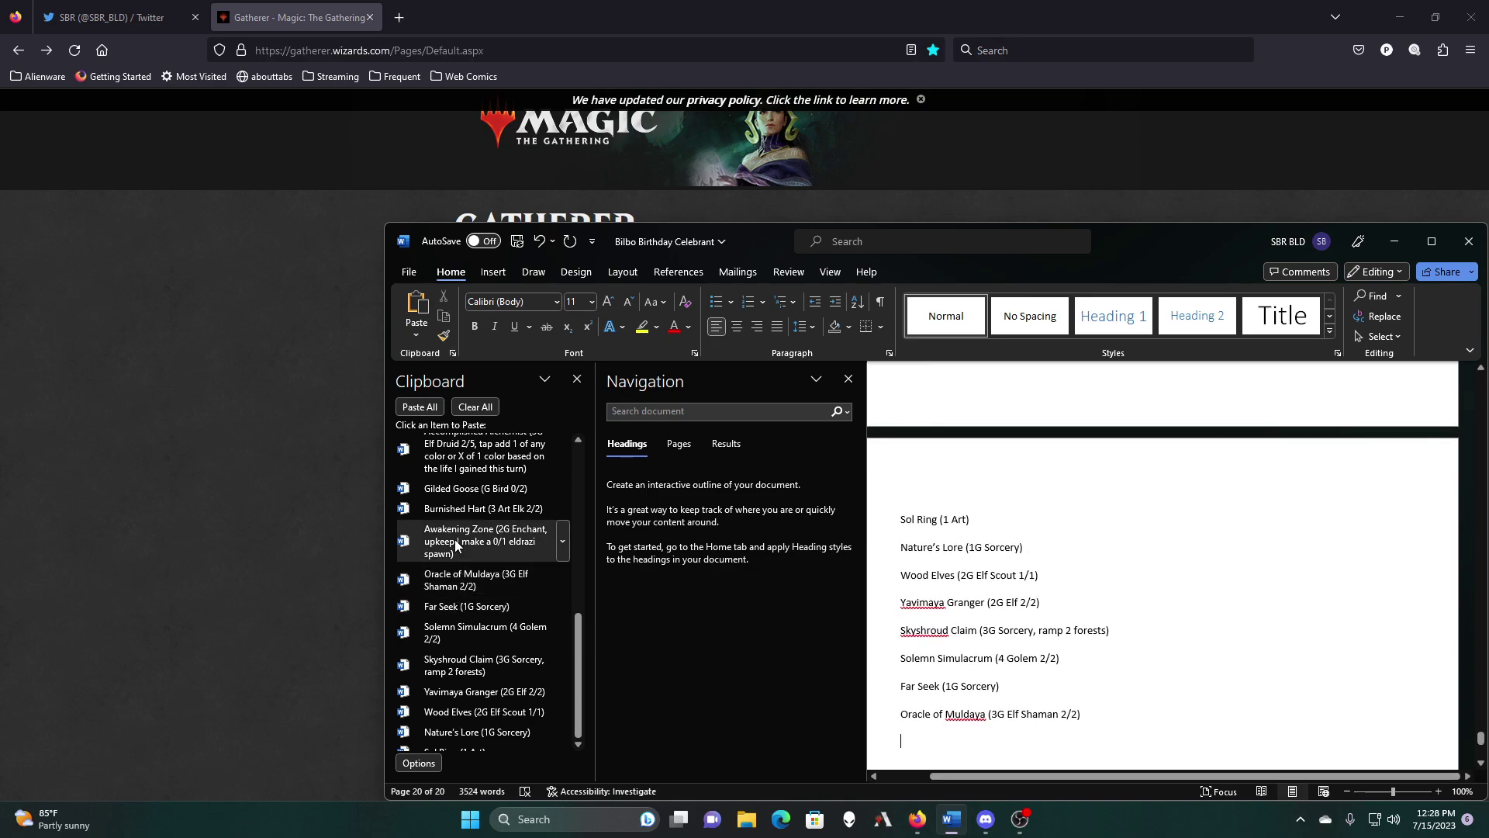
# Step: Paste the collected Awakening Zone, Burnished Hart, Gilded Goose and Accomplished Alchemist entries below Oracle of Muldaya
pyautogui.click(455, 543)
pyautogui.press('Return')
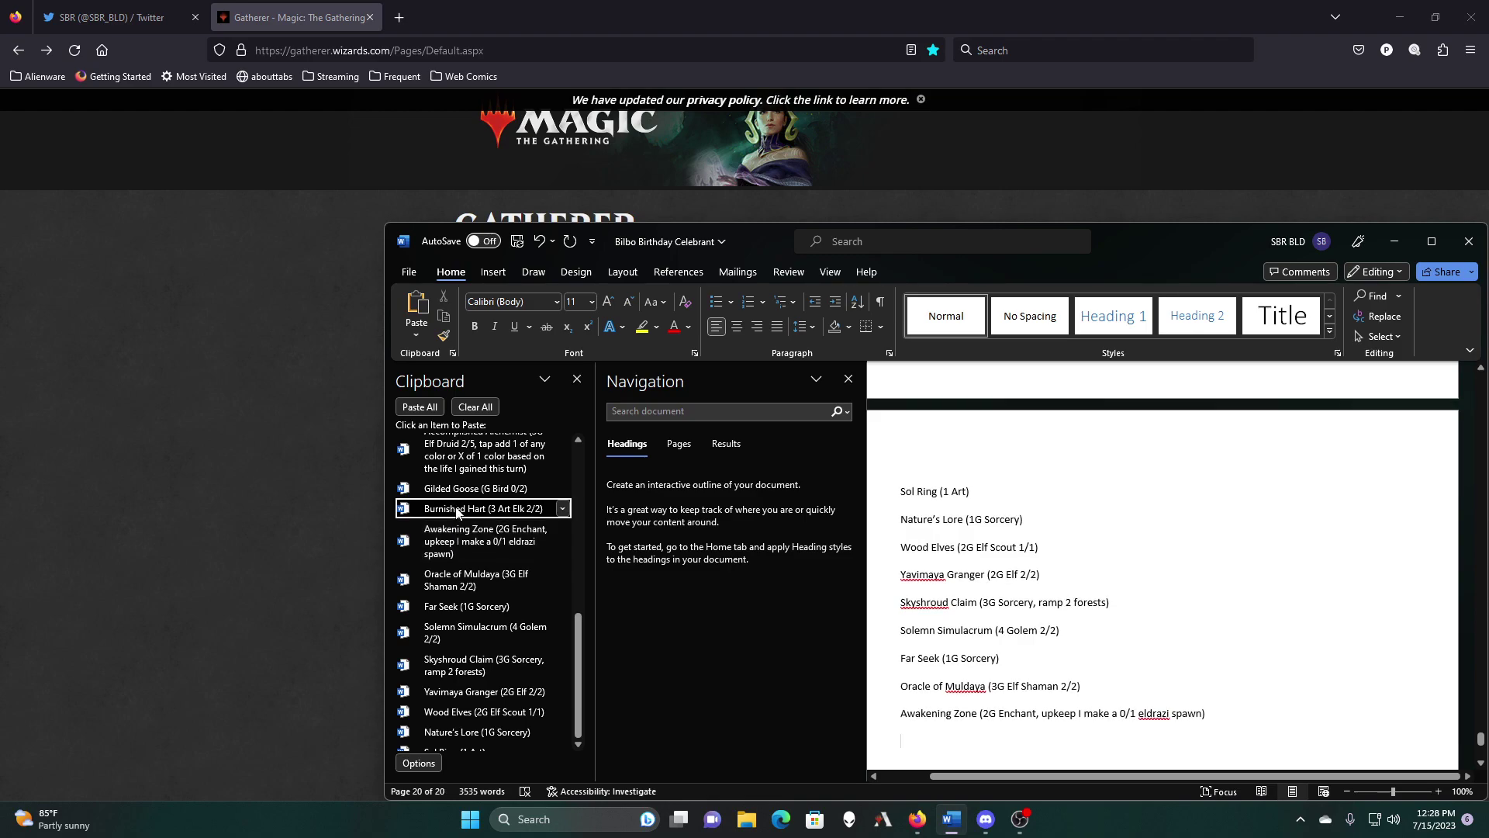
pyautogui.click(455, 508)
pyautogui.press('Return')
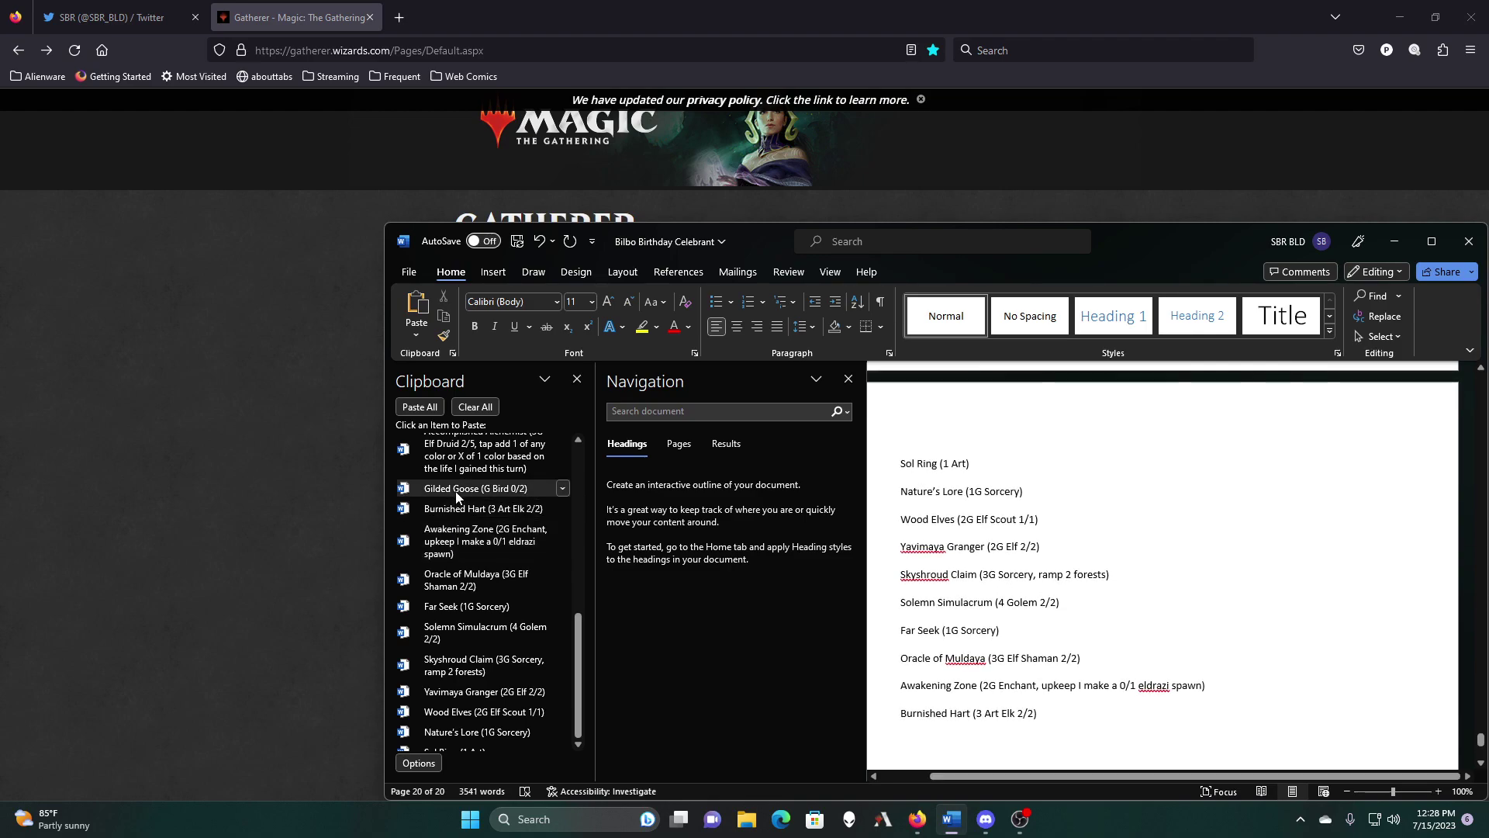
pyautogui.click(454, 491)
pyautogui.press('Return')
pyautogui.click(457, 465)
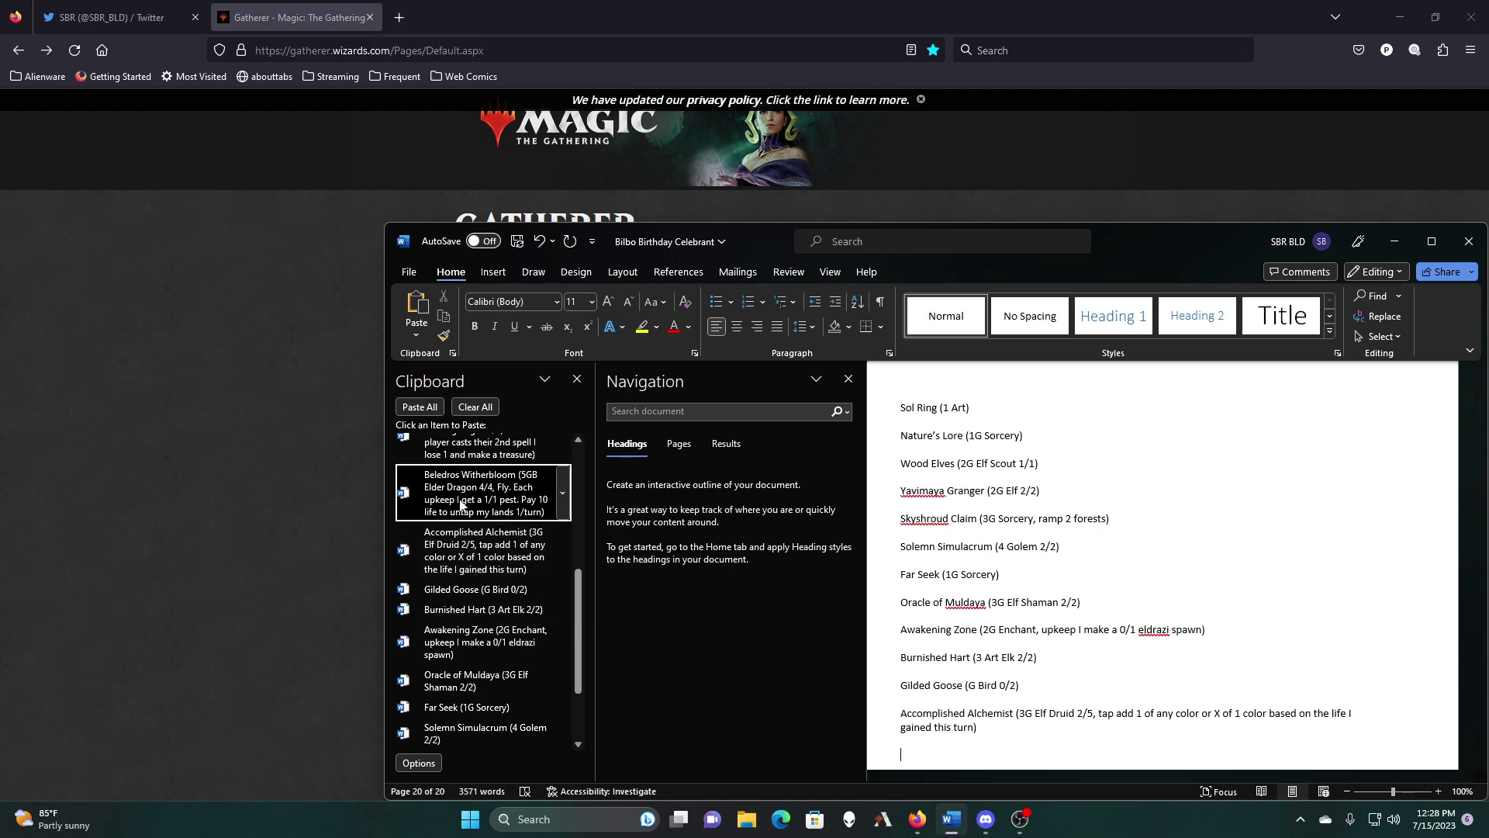
# Step: Paste the collected Beledros Witherbloom, Lotho, Three Visits, Cultivate and Ranger's path entries below Accomplished Alchemist
pyautogui.click(460, 502)
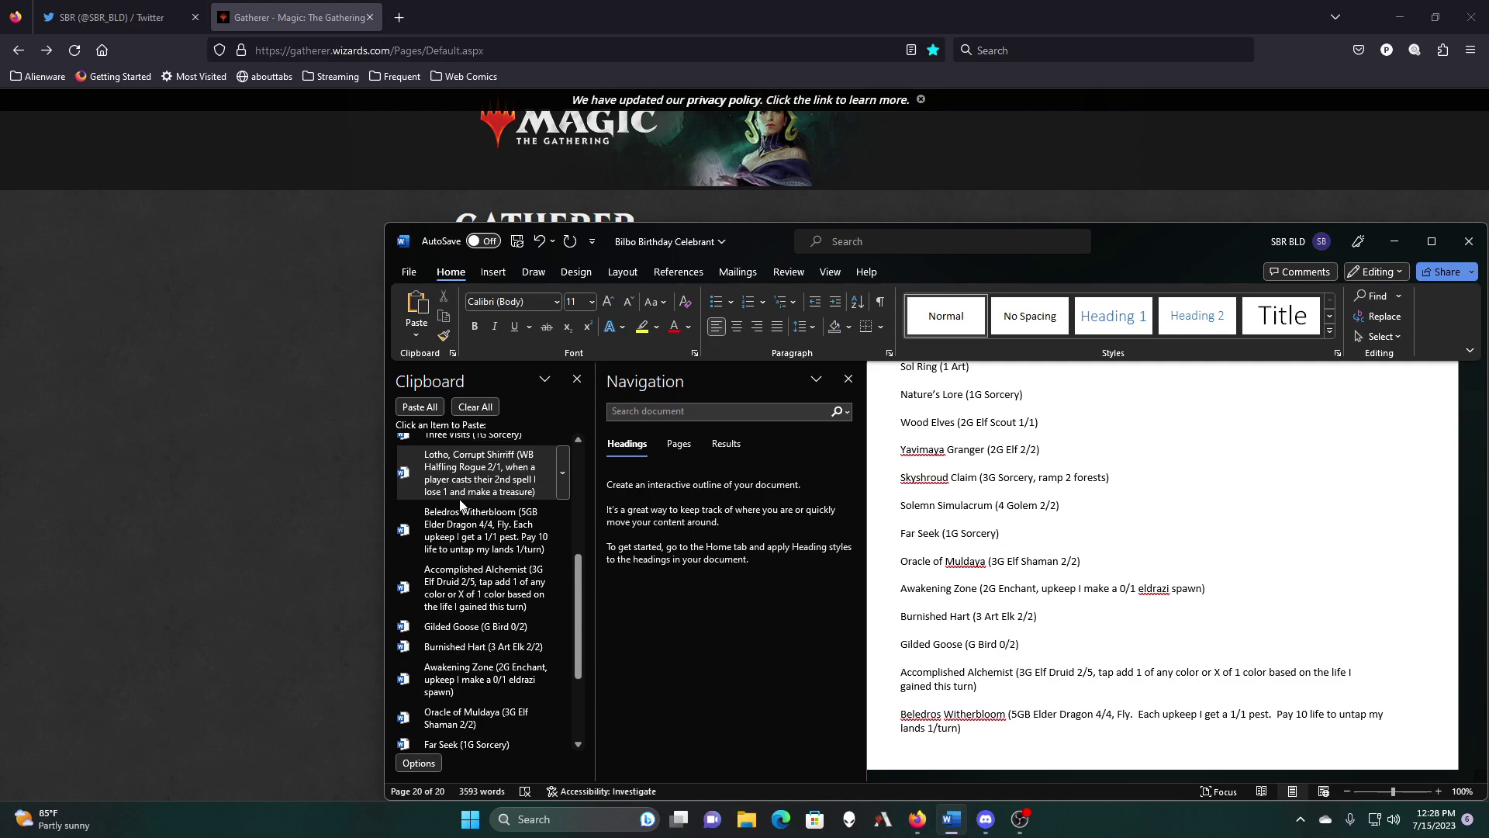
pyautogui.click(463, 475)
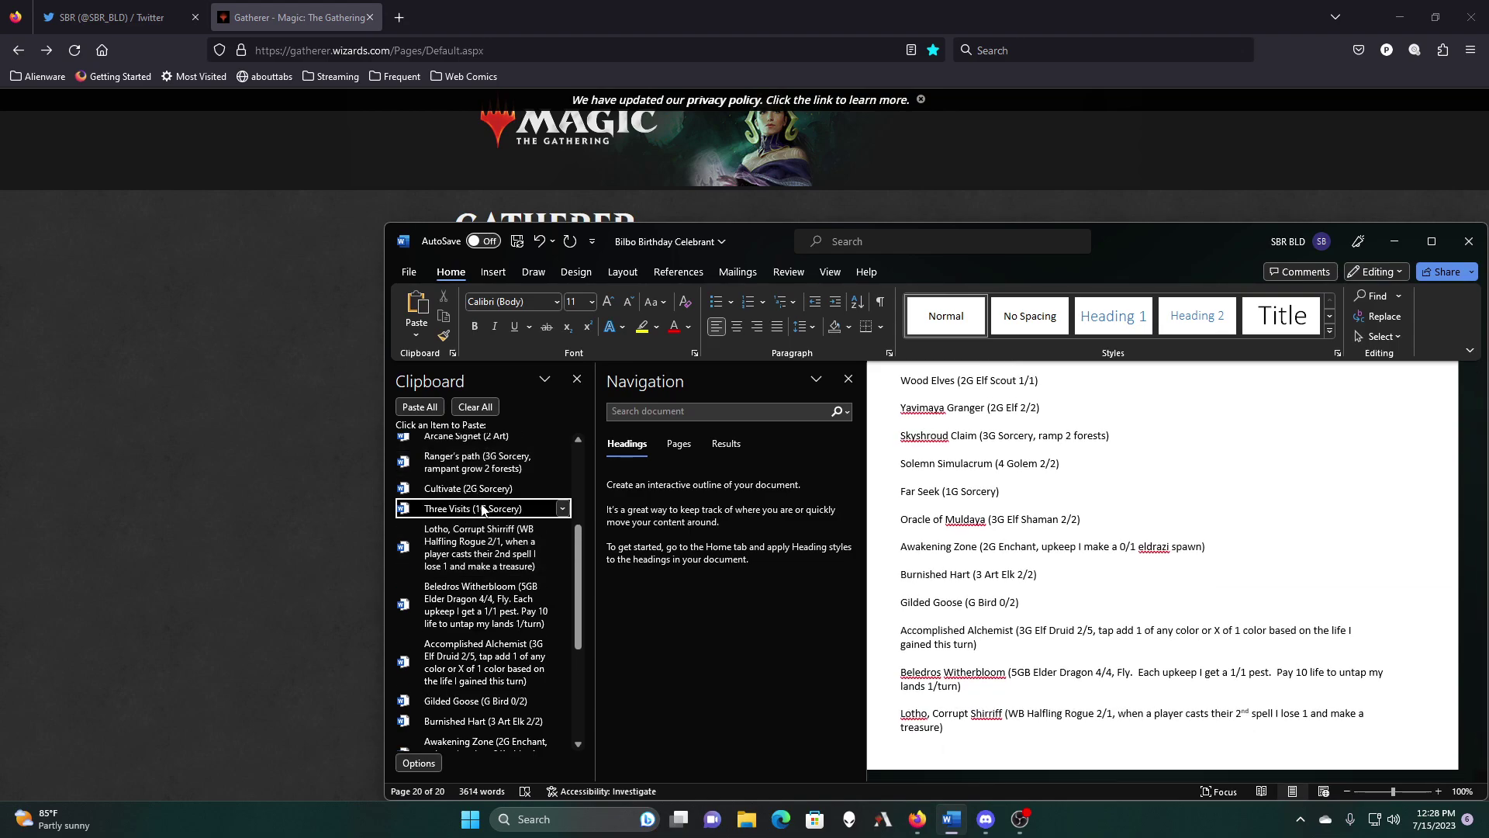
pyautogui.click(481, 508)
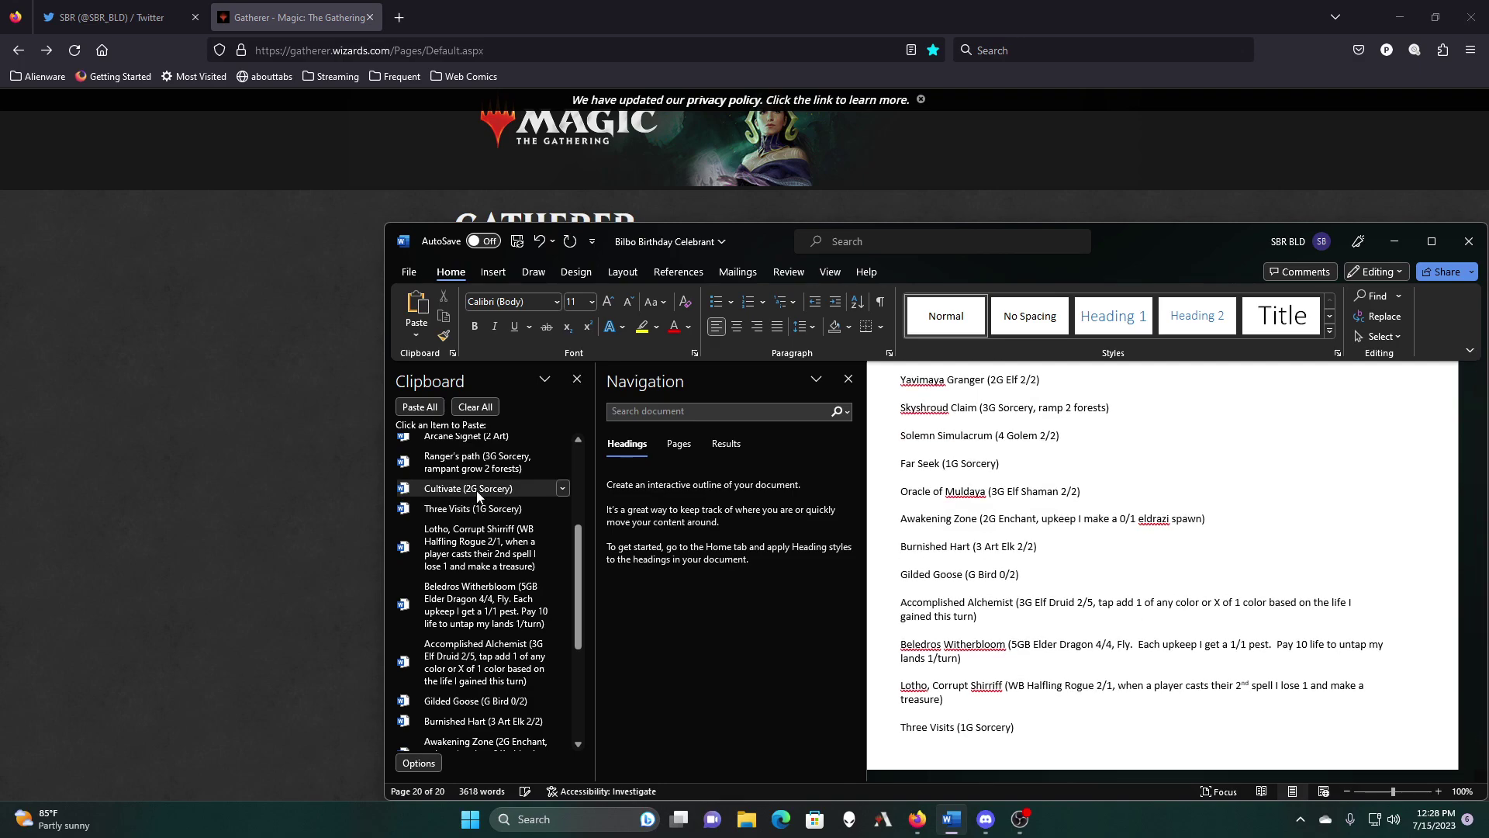
pyautogui.click(468, 488)
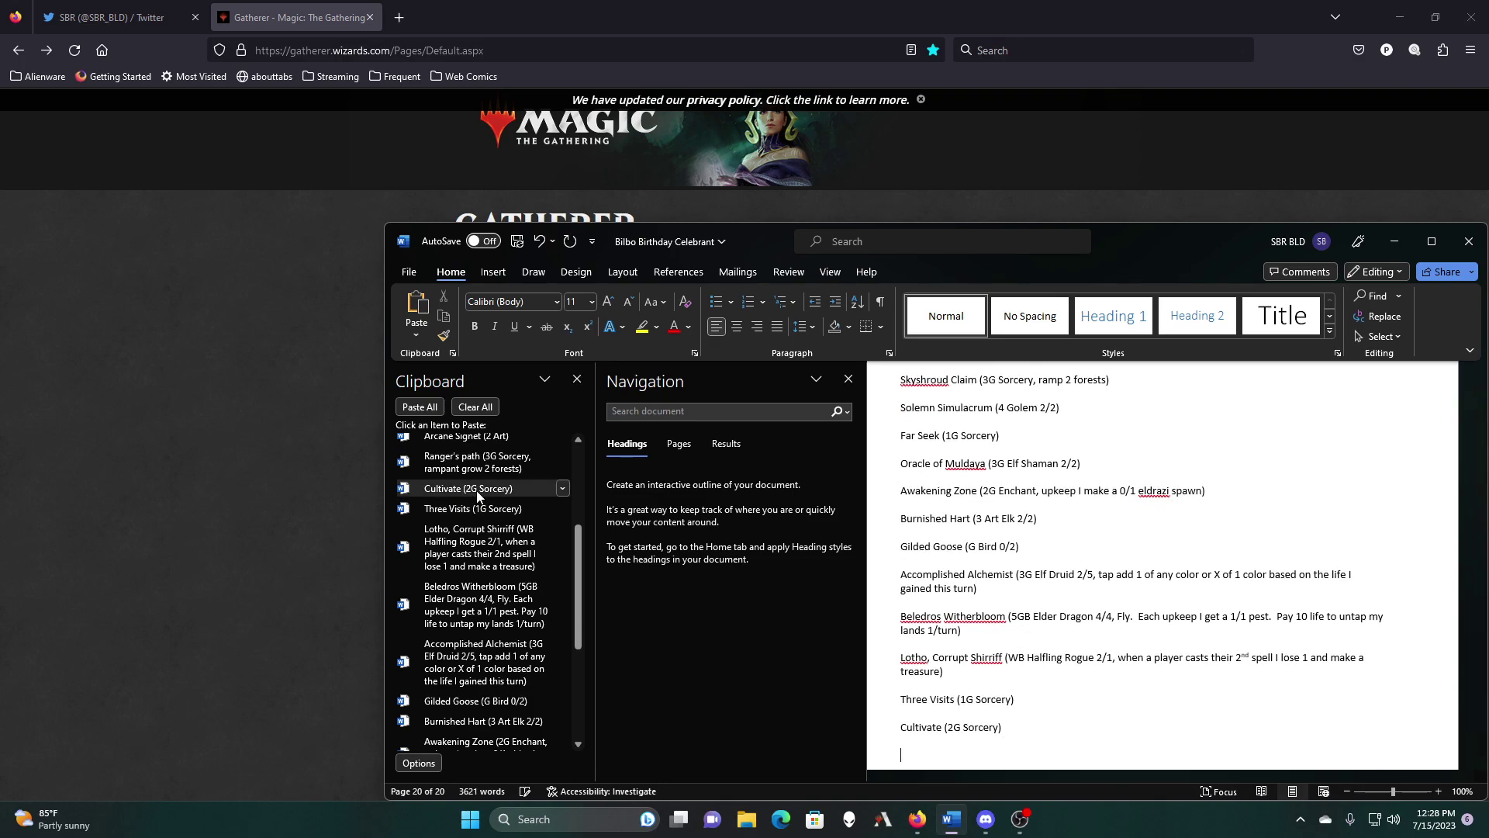
pyautogui.click(477, 473)
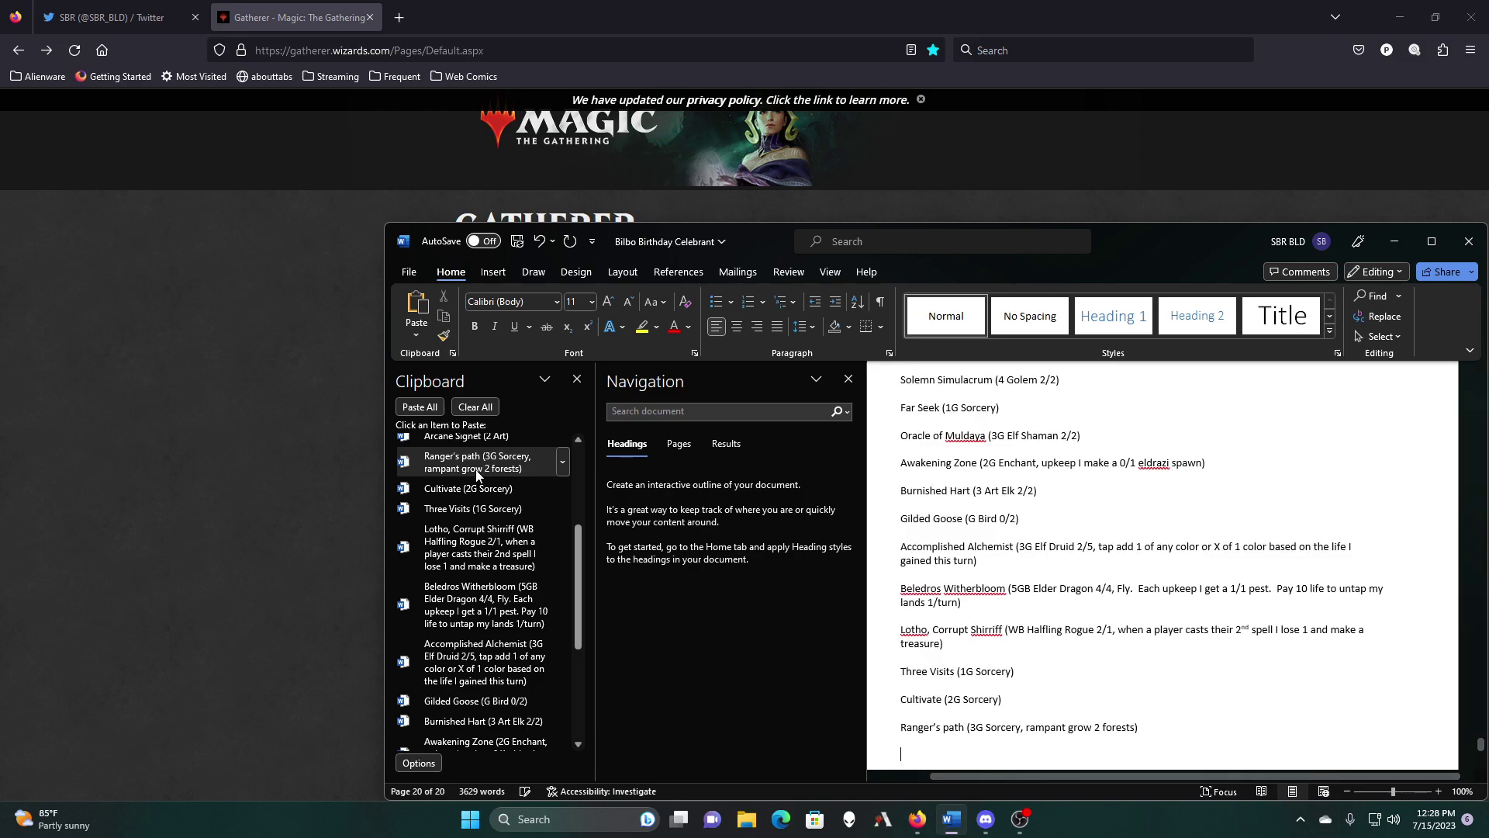
# Step: Complete the Ramp list by pasting the collected Arcane Signet, Black Market Connections and Prize Pig entries below Ranger's path
pyautogui.scroll(1, 474, 481)
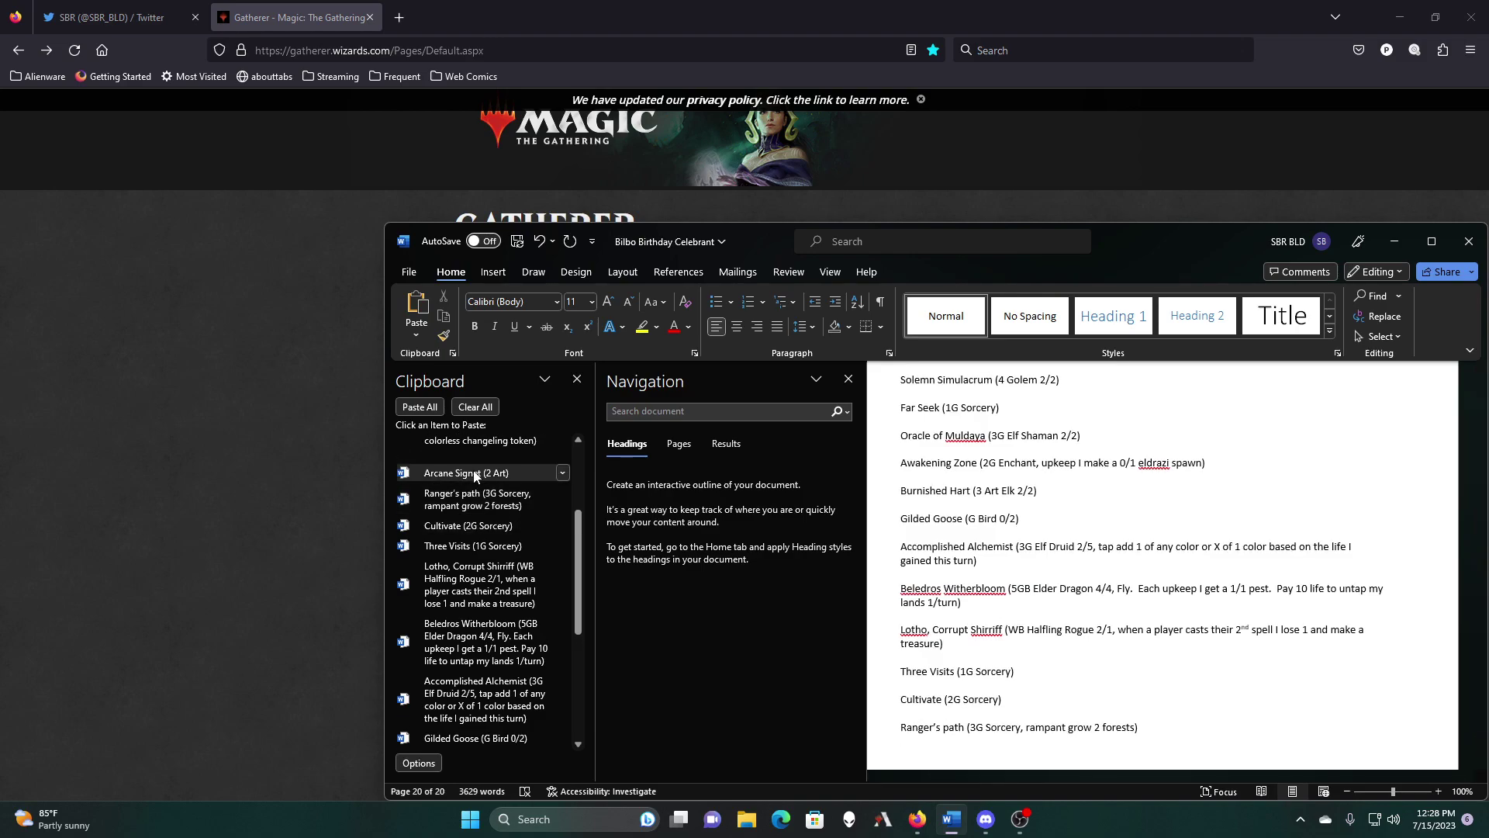
pyautogui.click(475, 473)
pyautogui.scroll(3, 474, 476)
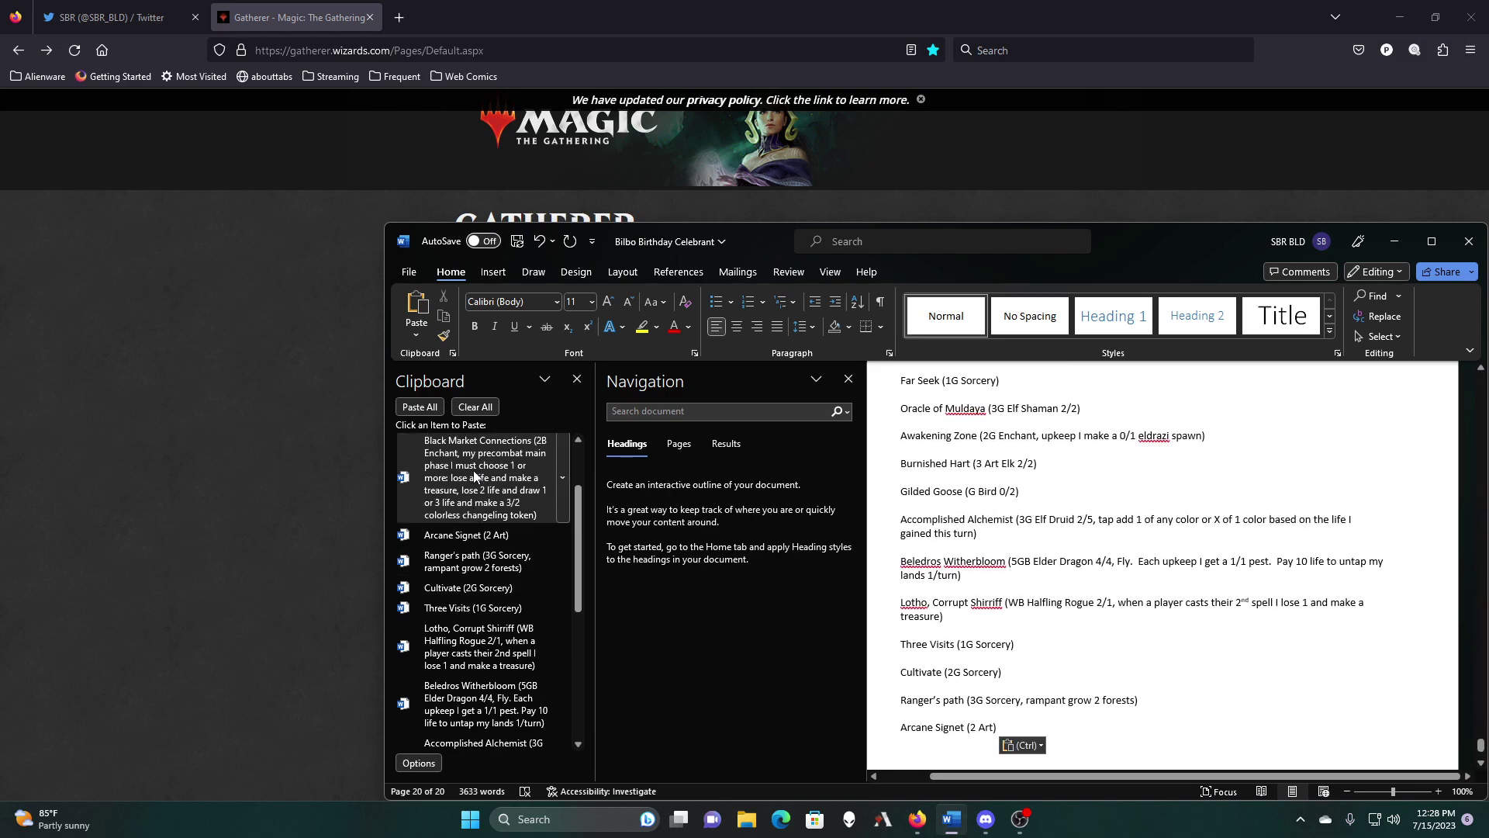
pyautogui.press('Escape')
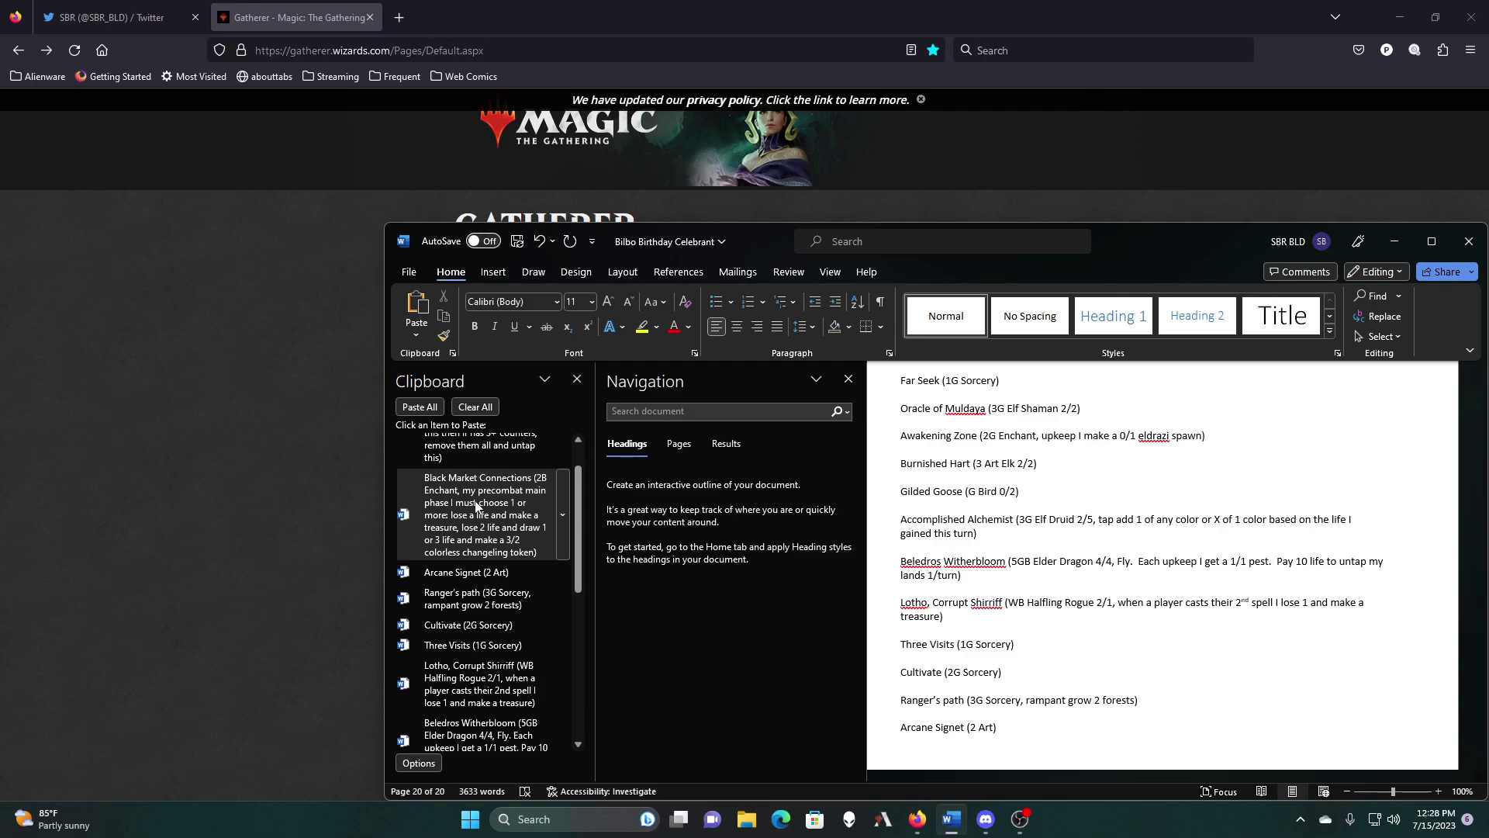
pyautogui.click(476, 505)
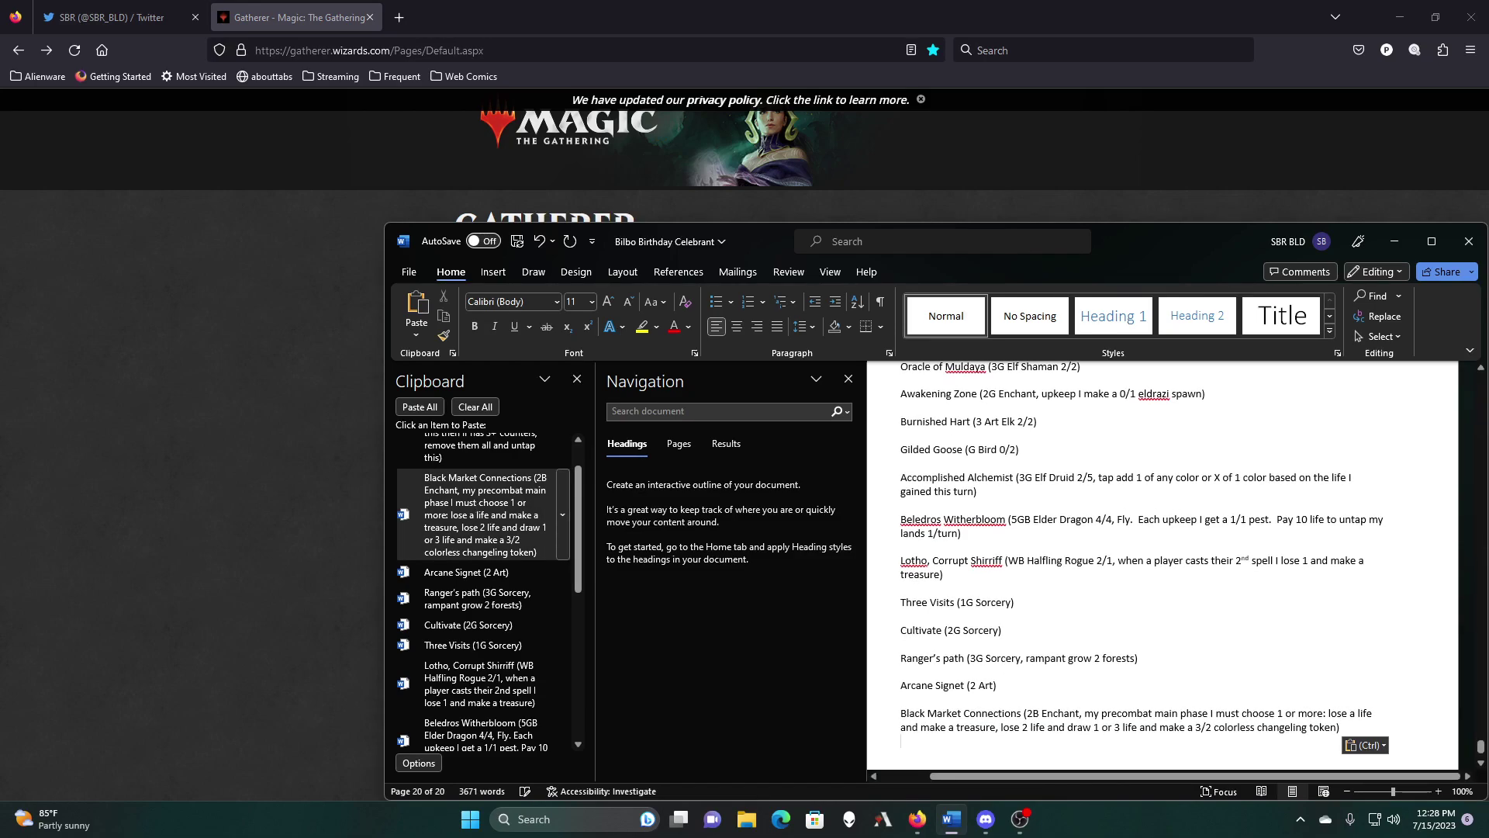
pyautogui.scroll(1, 476, 505)
pyautogui.scroll(1, 476, 505)
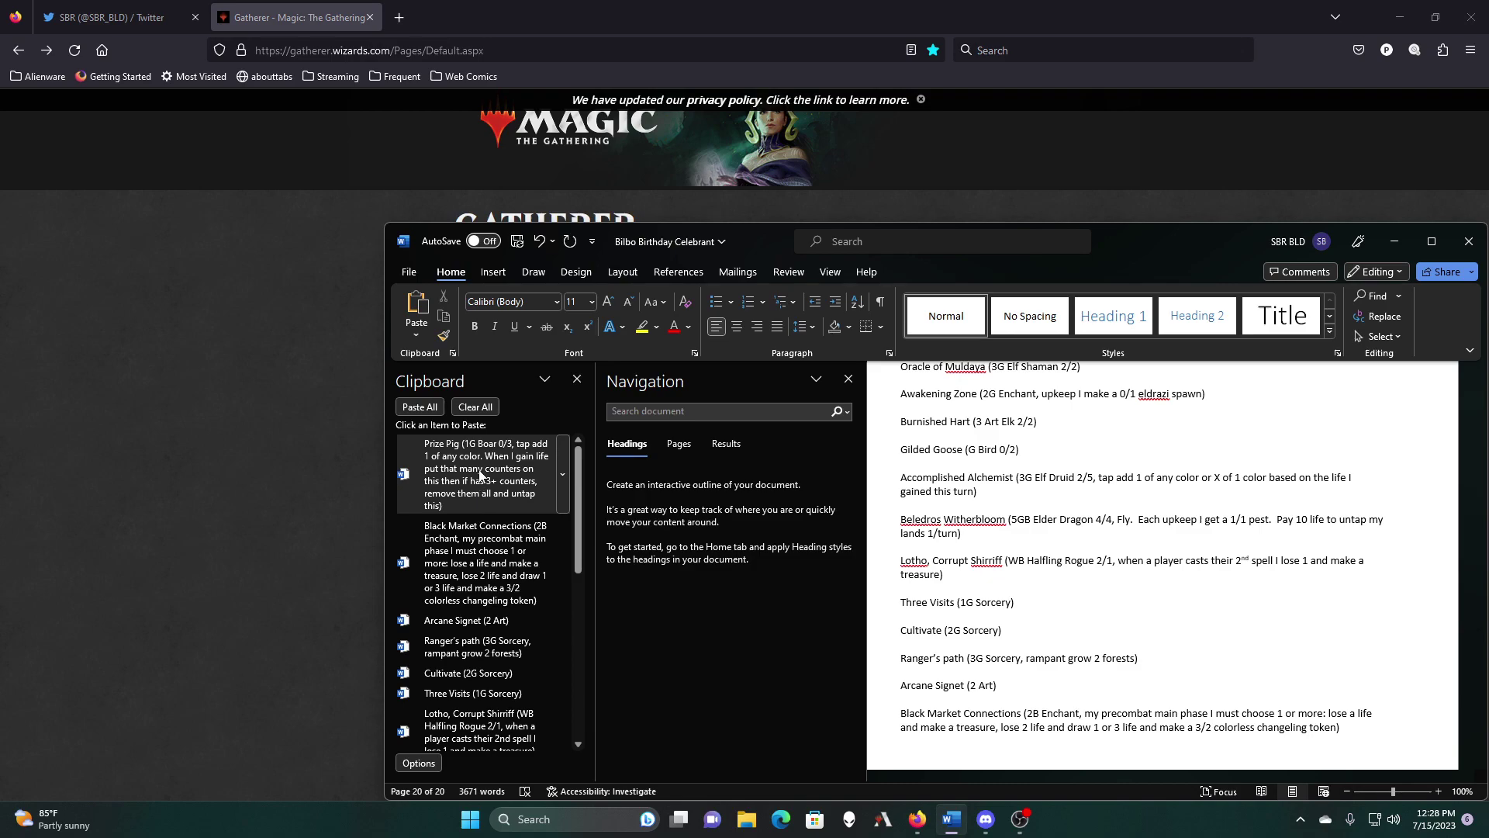
pyautogui.click(479, 475)
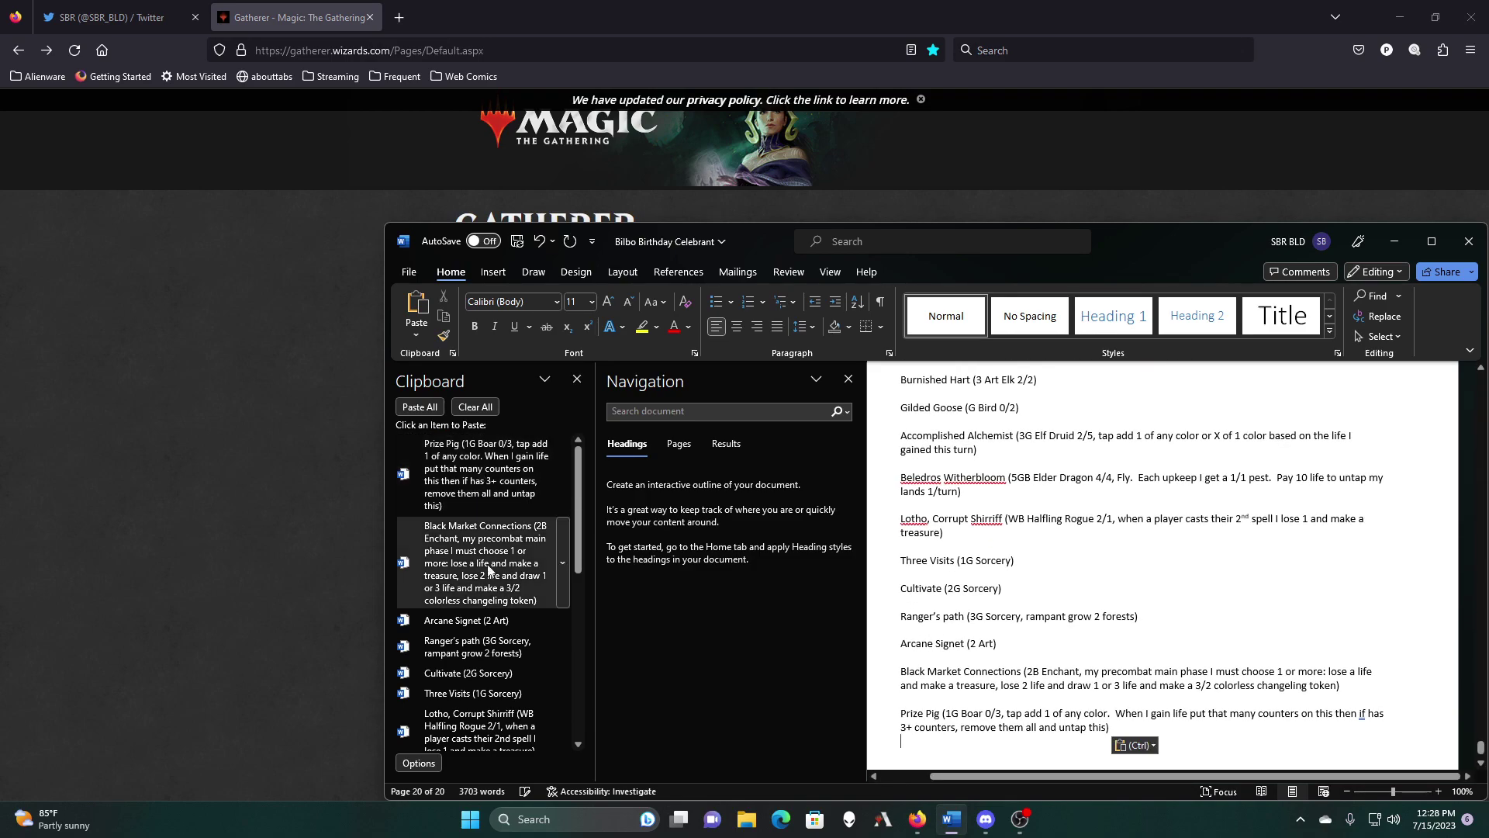
# Step: Clear all collected items from the clipboard
pyautogui.scroll(6, 943, 601)
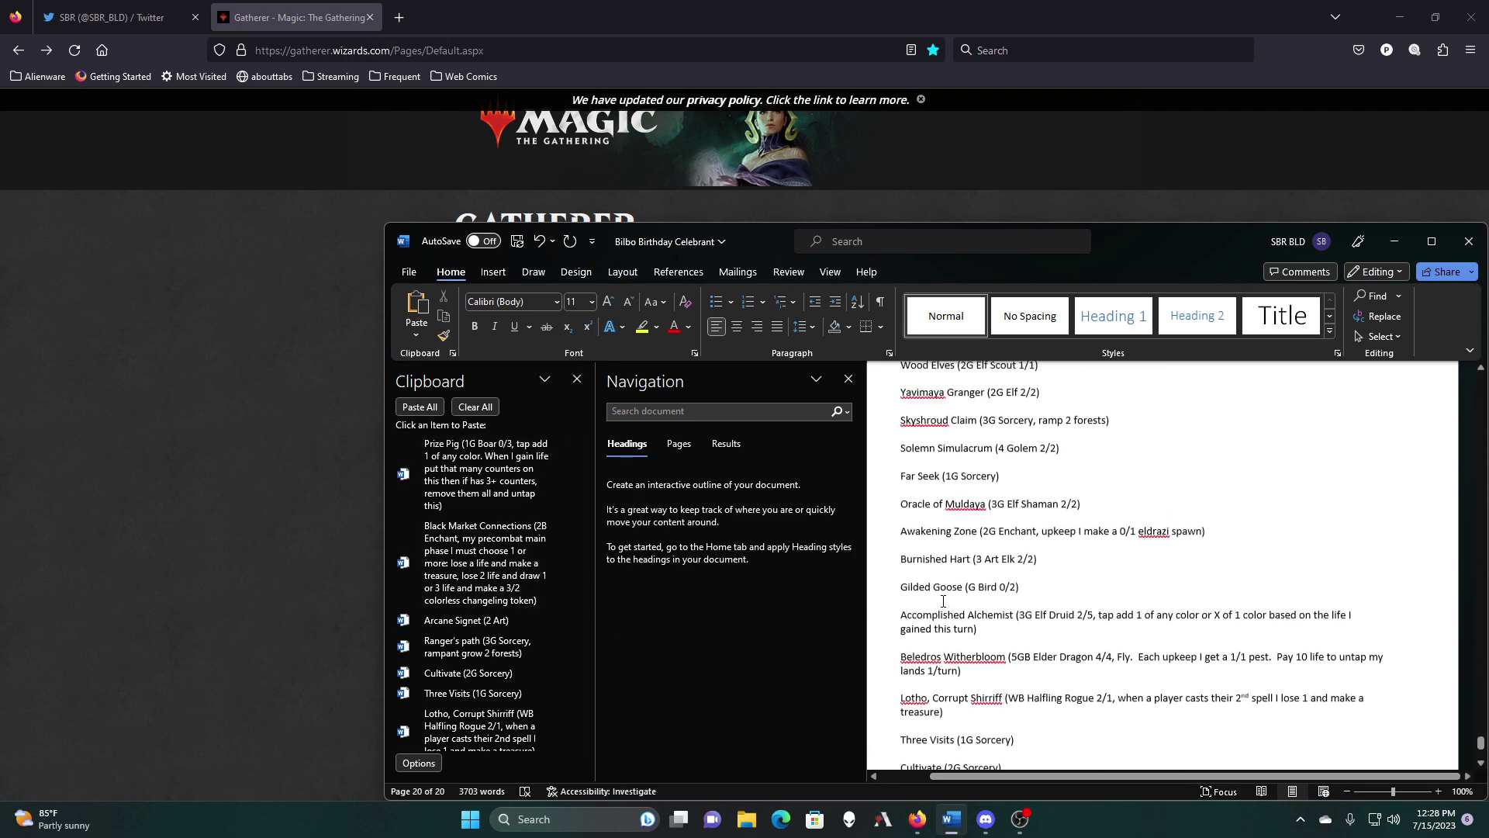
pyautogui.click(475, 406)
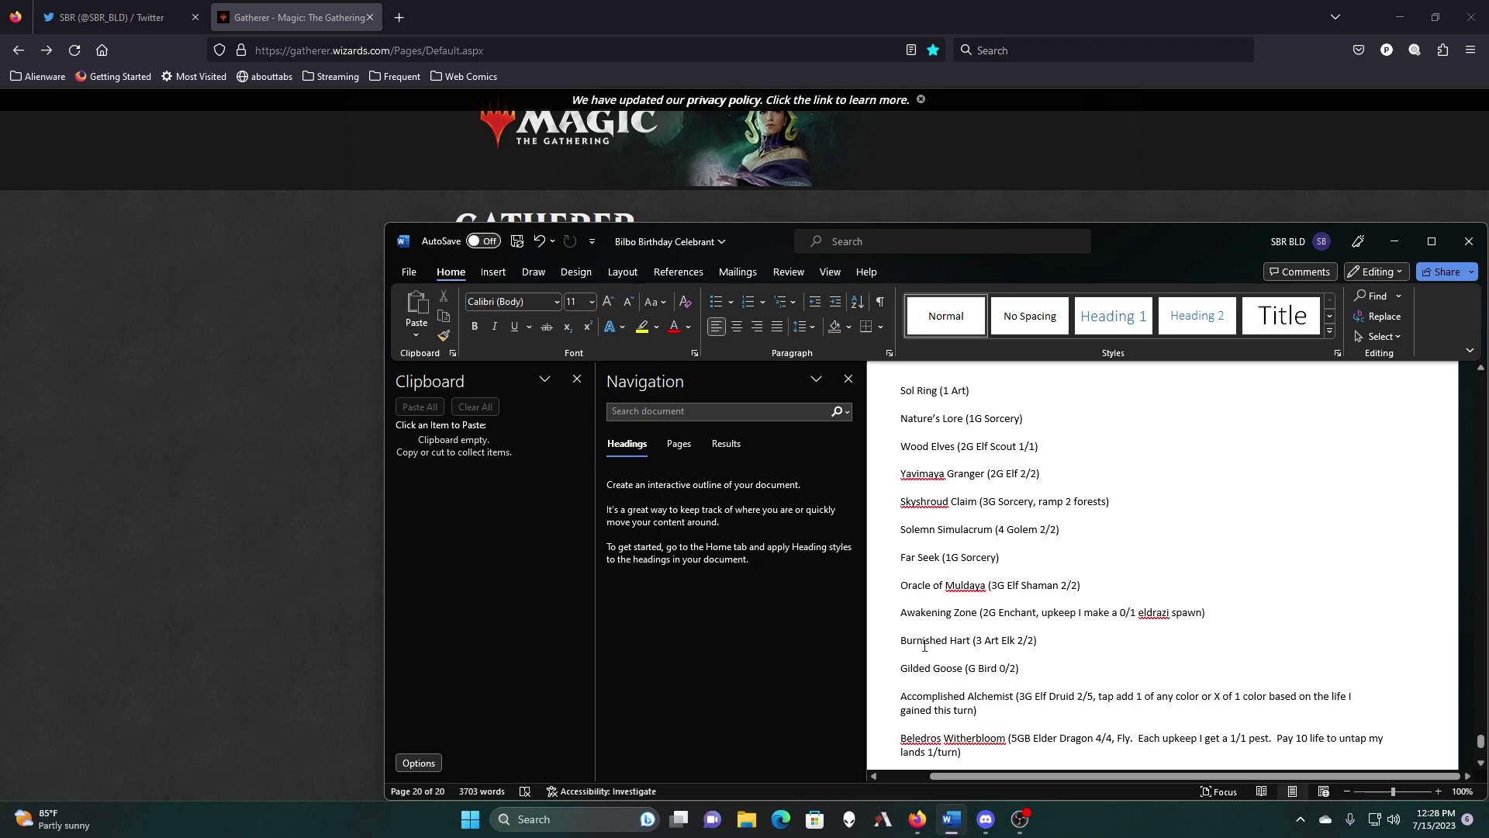
# Step: Cut the "Cultivate (2G Sorcery)" entry from the Ramp list and remove the empty line it leaves
pyautogui.scroll(-2, 1034, 738)
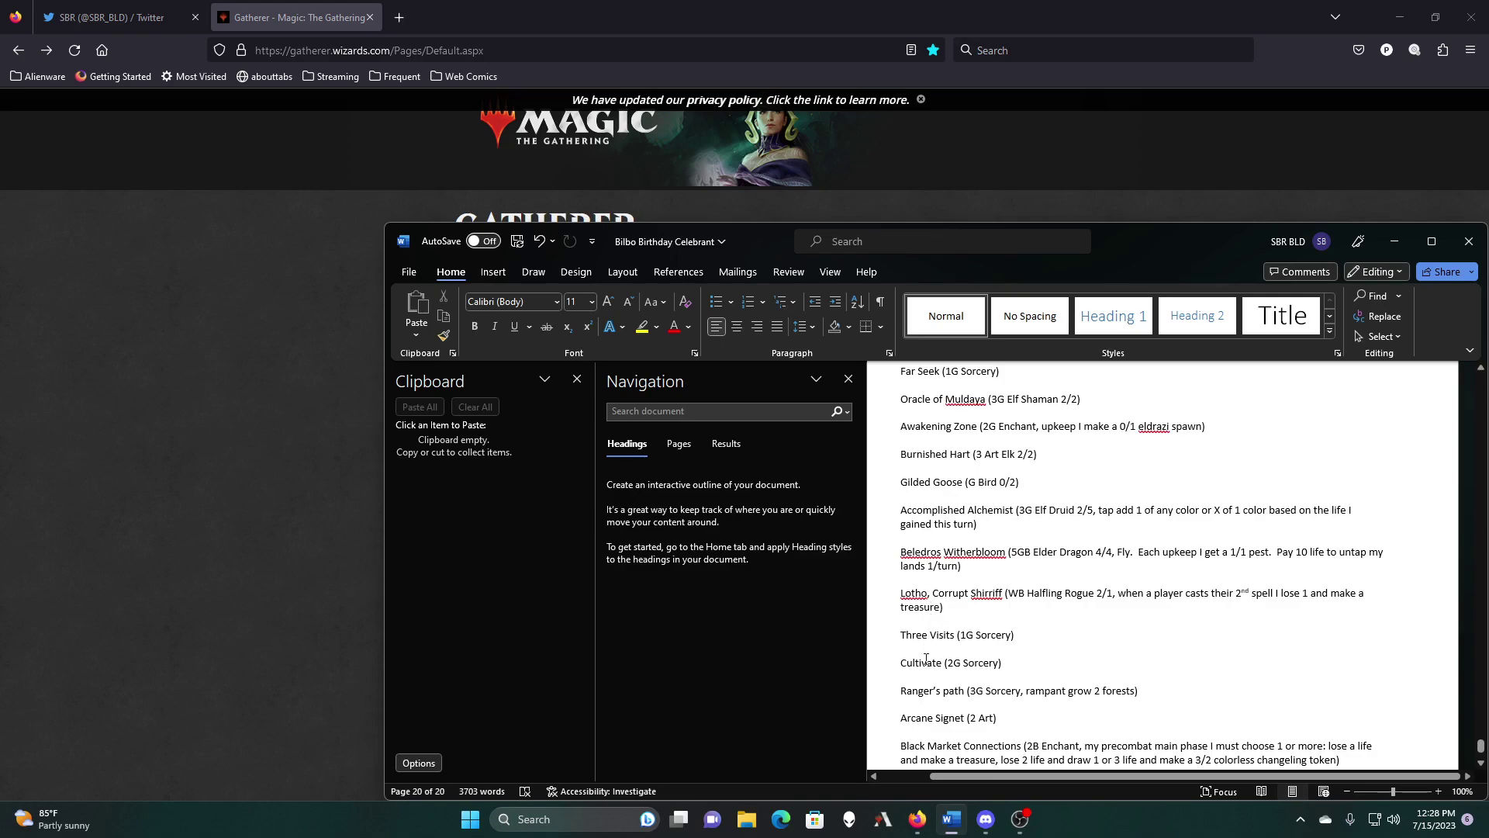
pyautogui.scroll(-2, 925, 743)
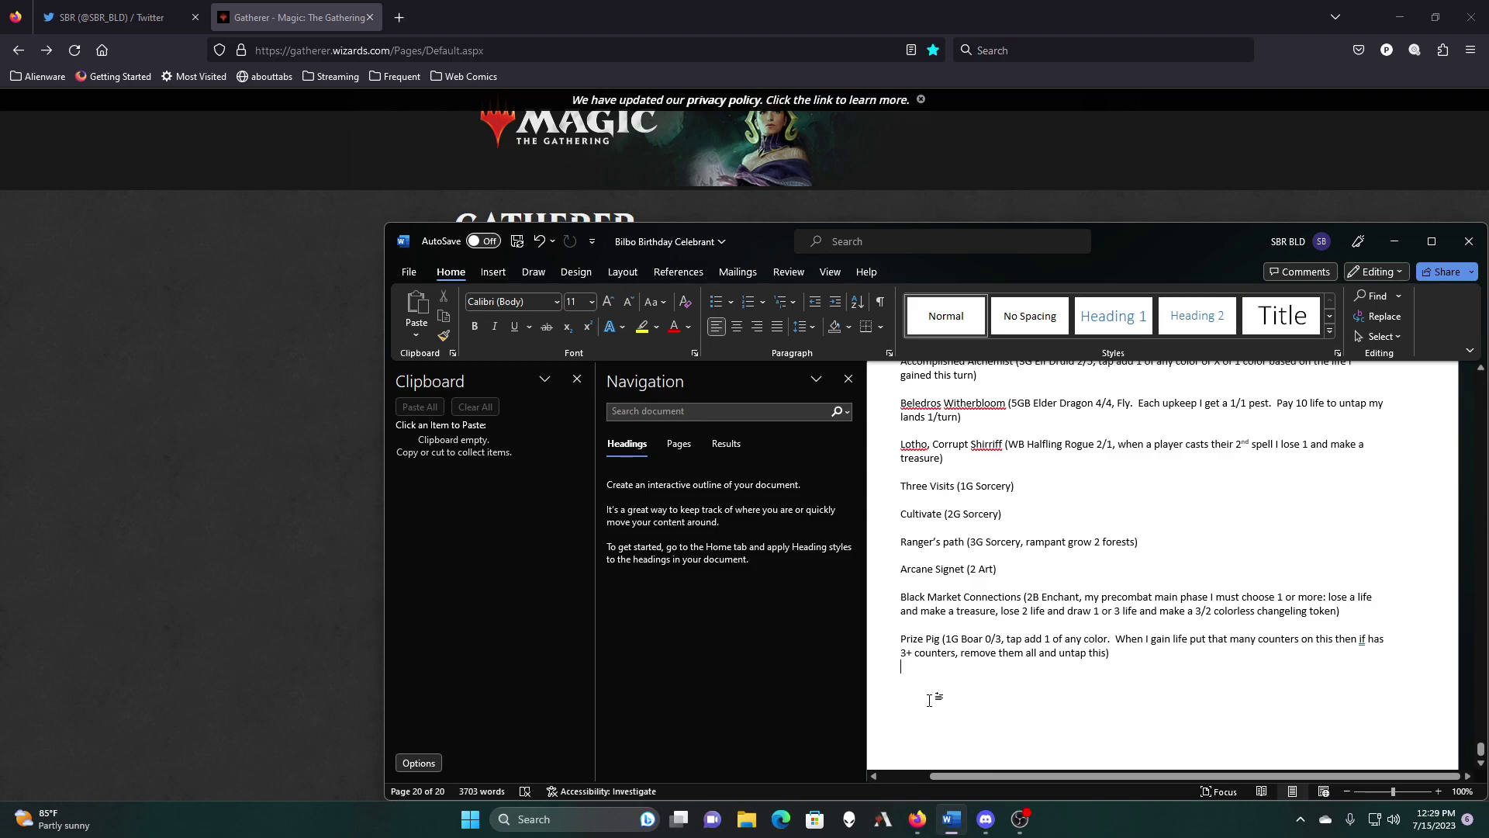
pyautogui.scroll(2, 1068, 672)
pyautogui.scroll(3, 1068, 671)
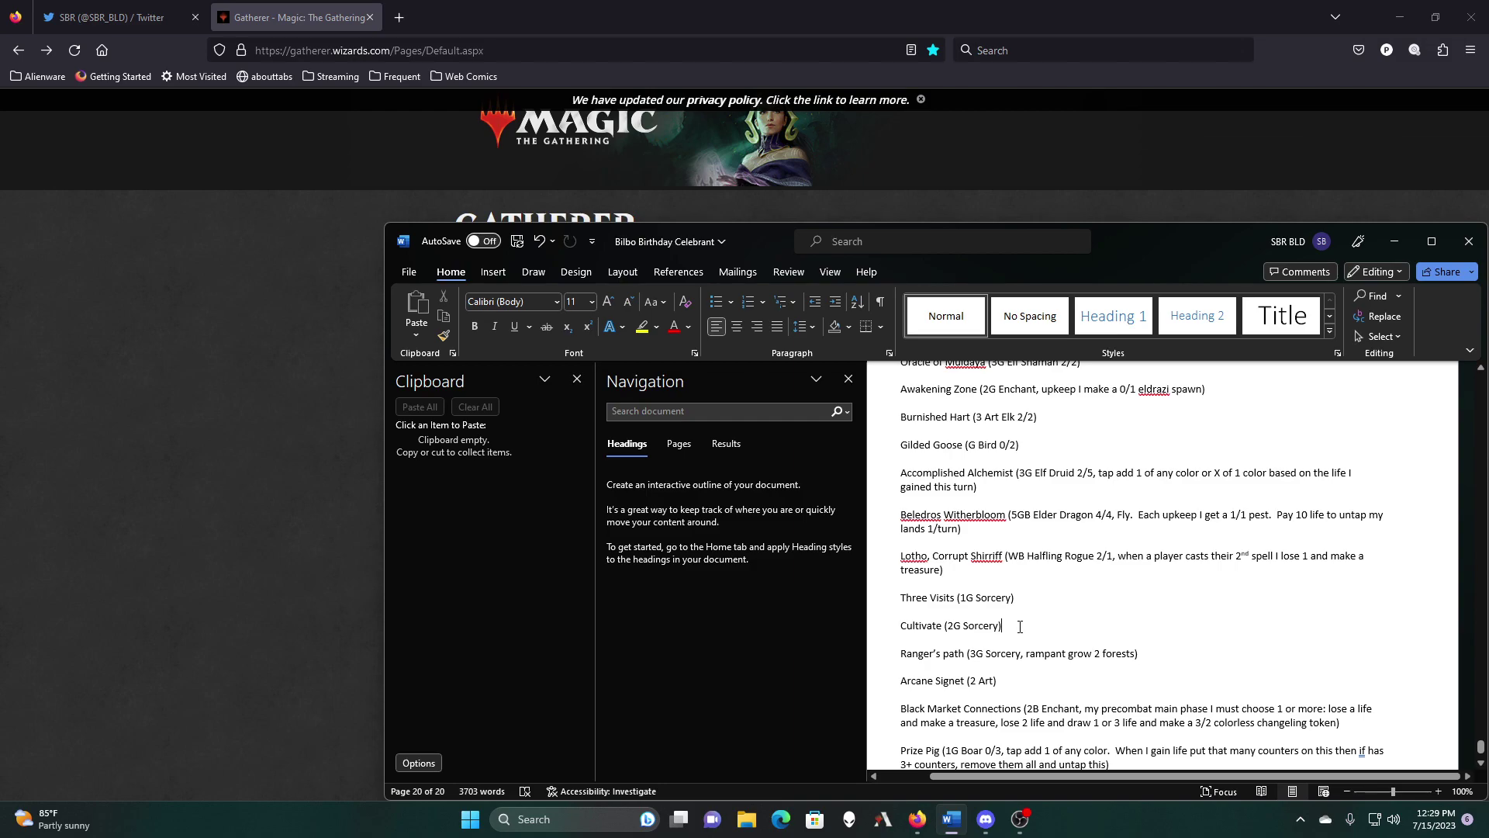
pyautogui.moveTo(1015, 627); pyautogui.dragTo(918, 628)
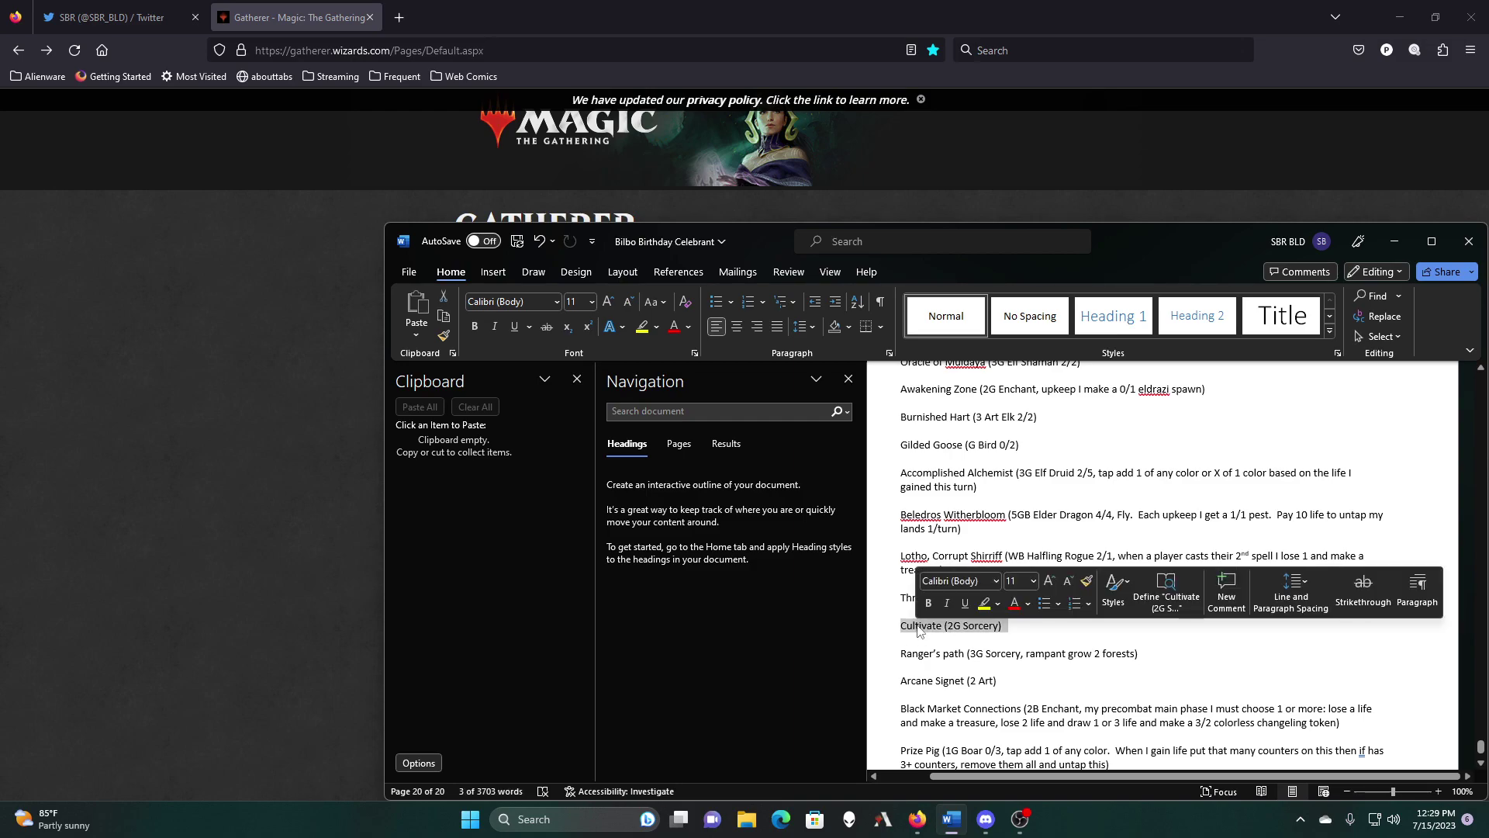
pyautogui.rightClick(919, 629)
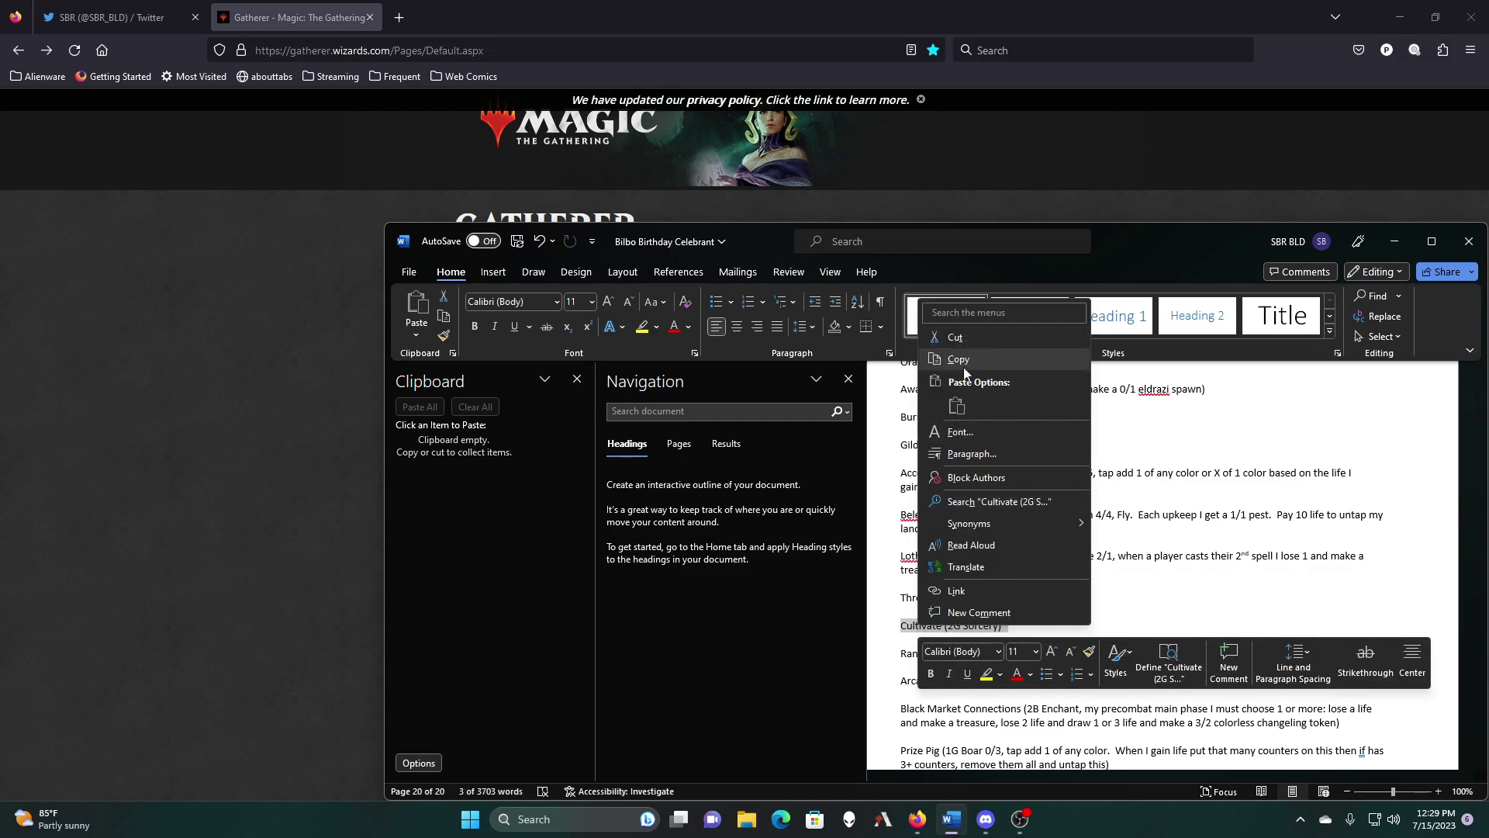
pyautogui.click(958, 338)
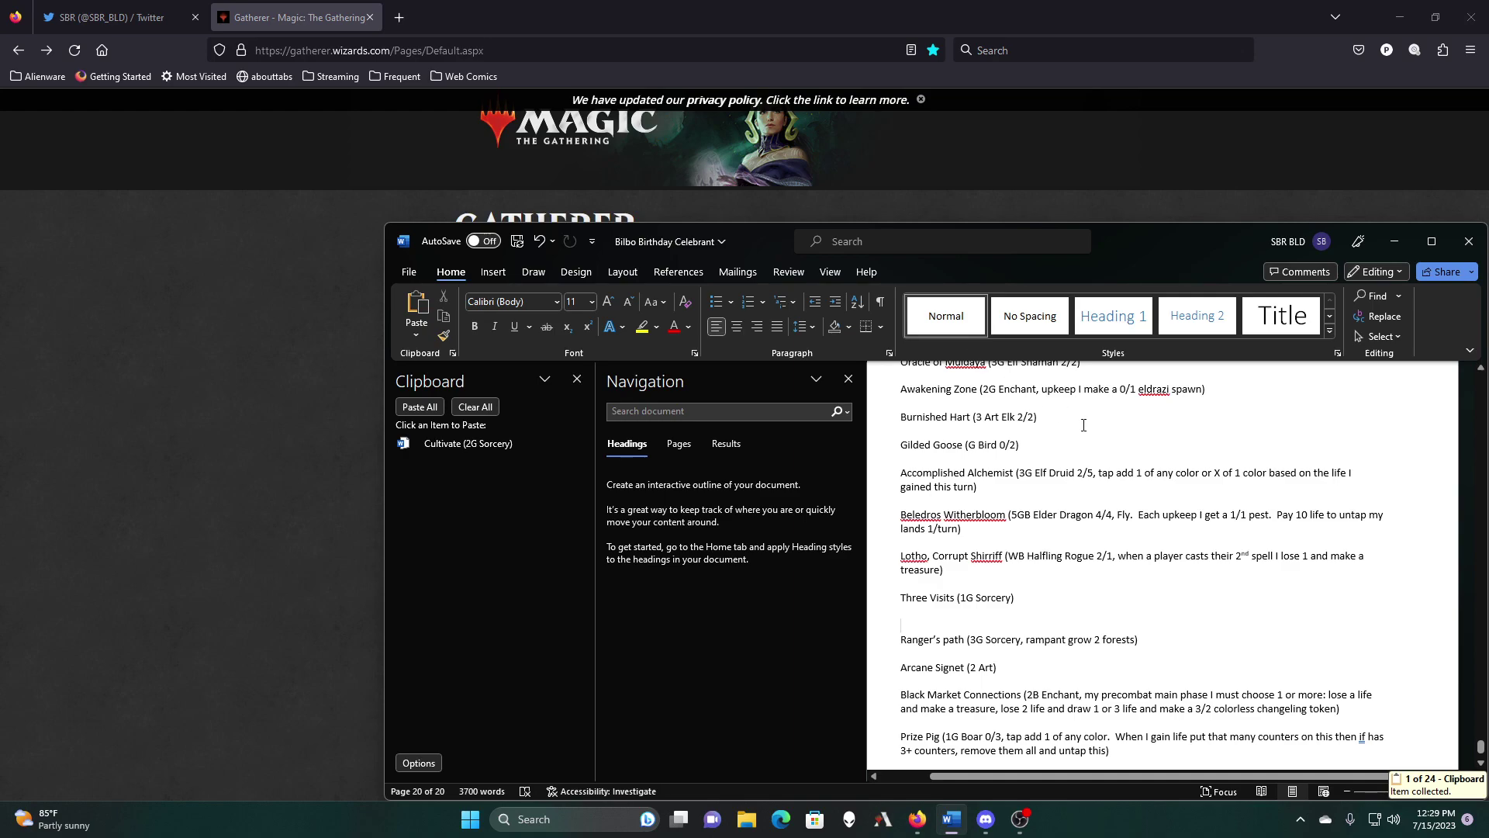
pyautogui.press('Delete')
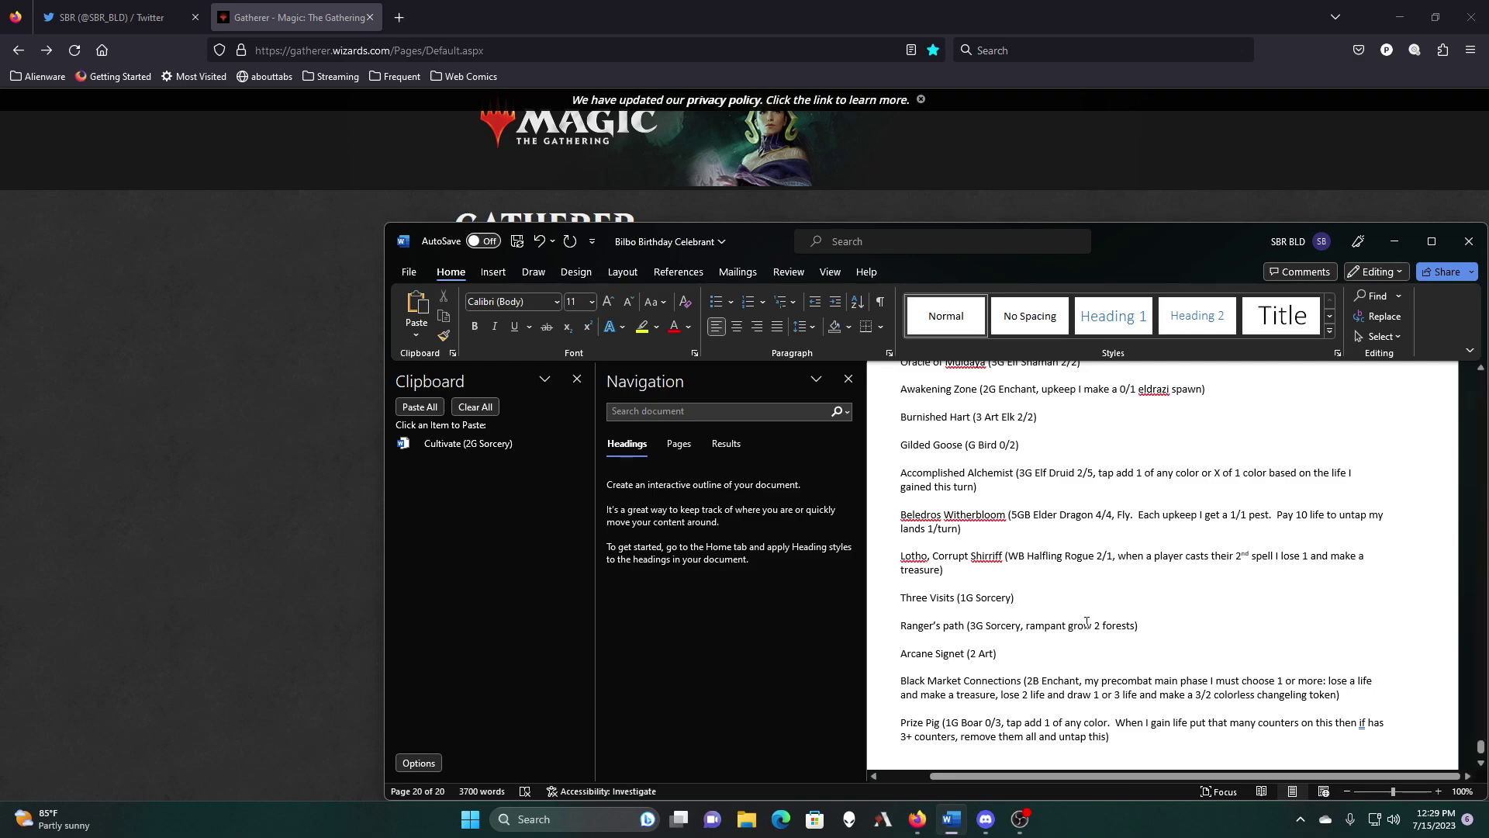
# Step: Review the cards in the Ramp list, from Prize Pig back up to Sol Ring
pyautogui.scroll(2, 1087, 634)
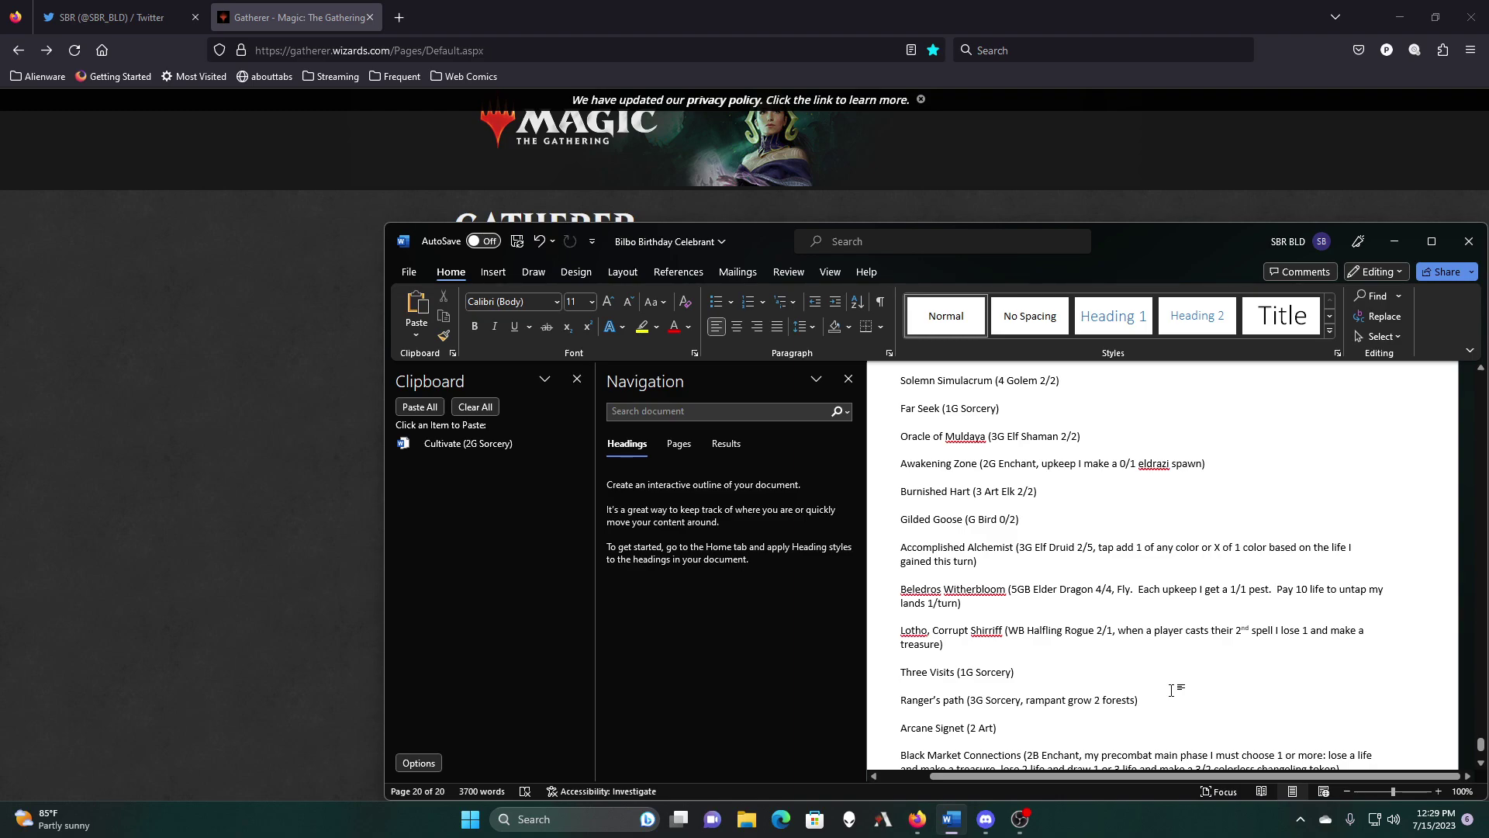
pyautogui.scroll(-4, 1171, 690)
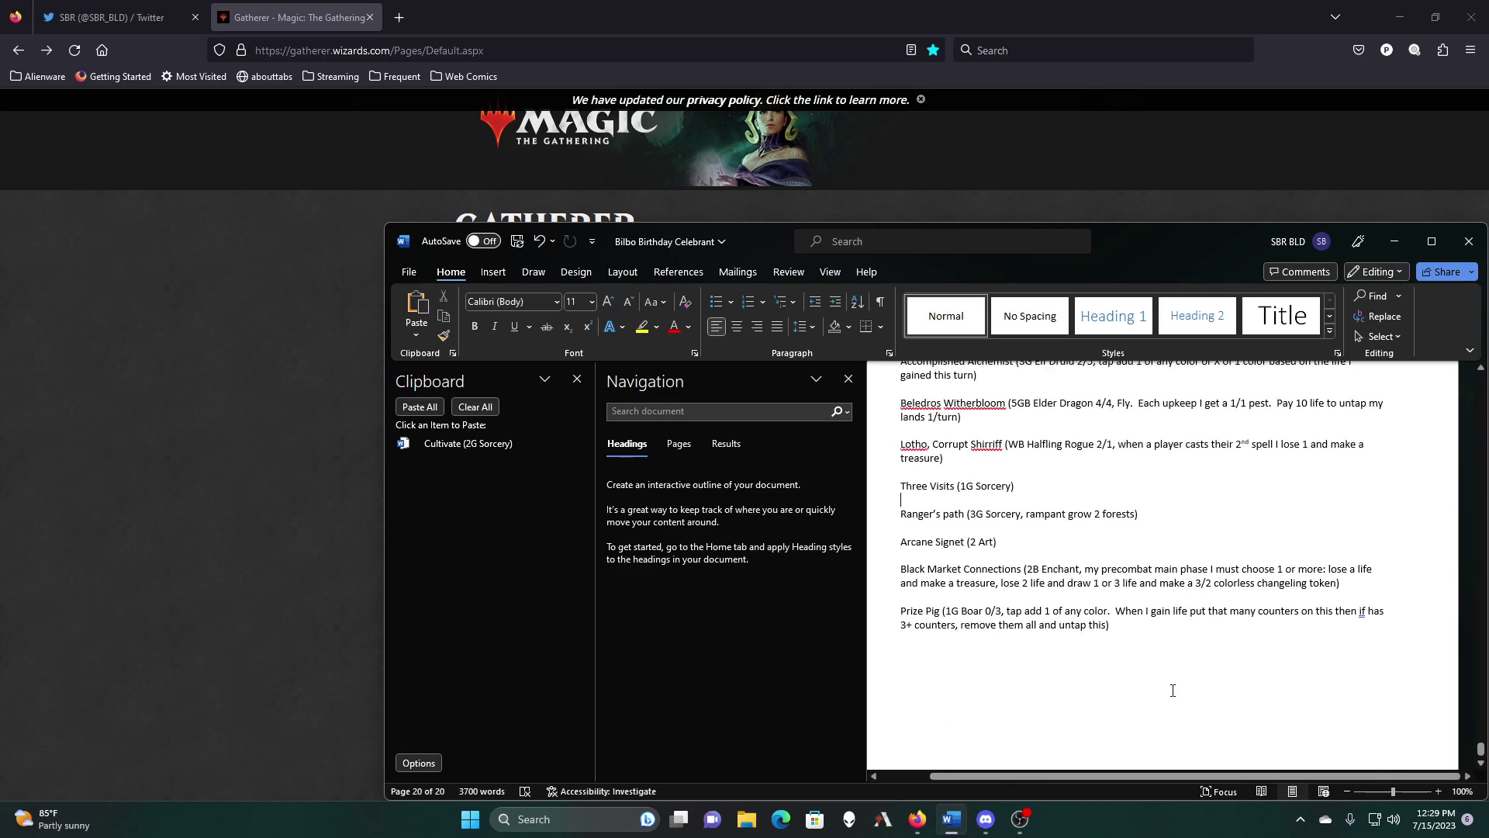
pyautogui.scroll(4, 1172, 690)
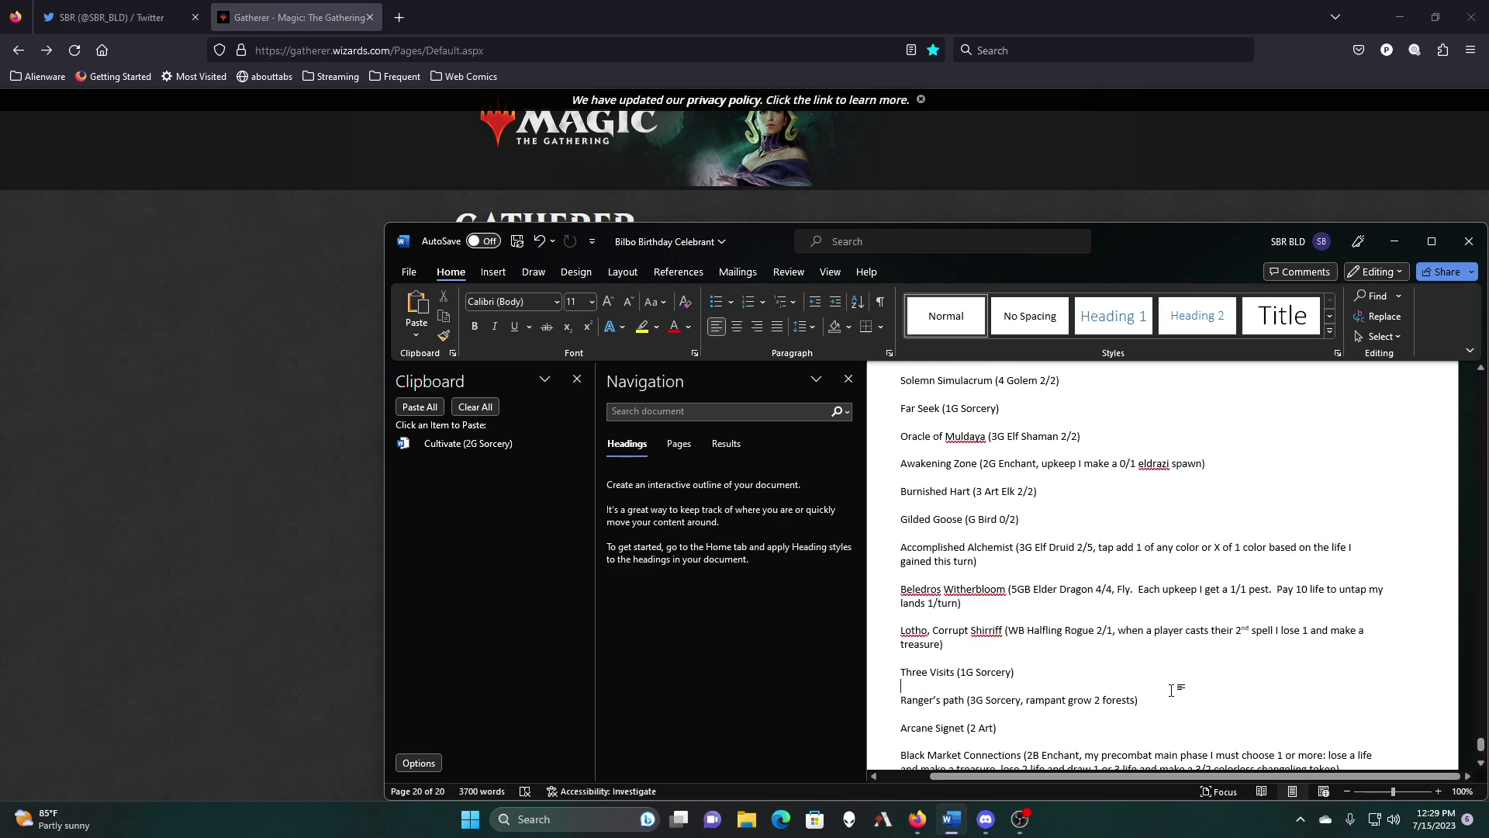
pyautogui.scroll(2, 1171, 690)
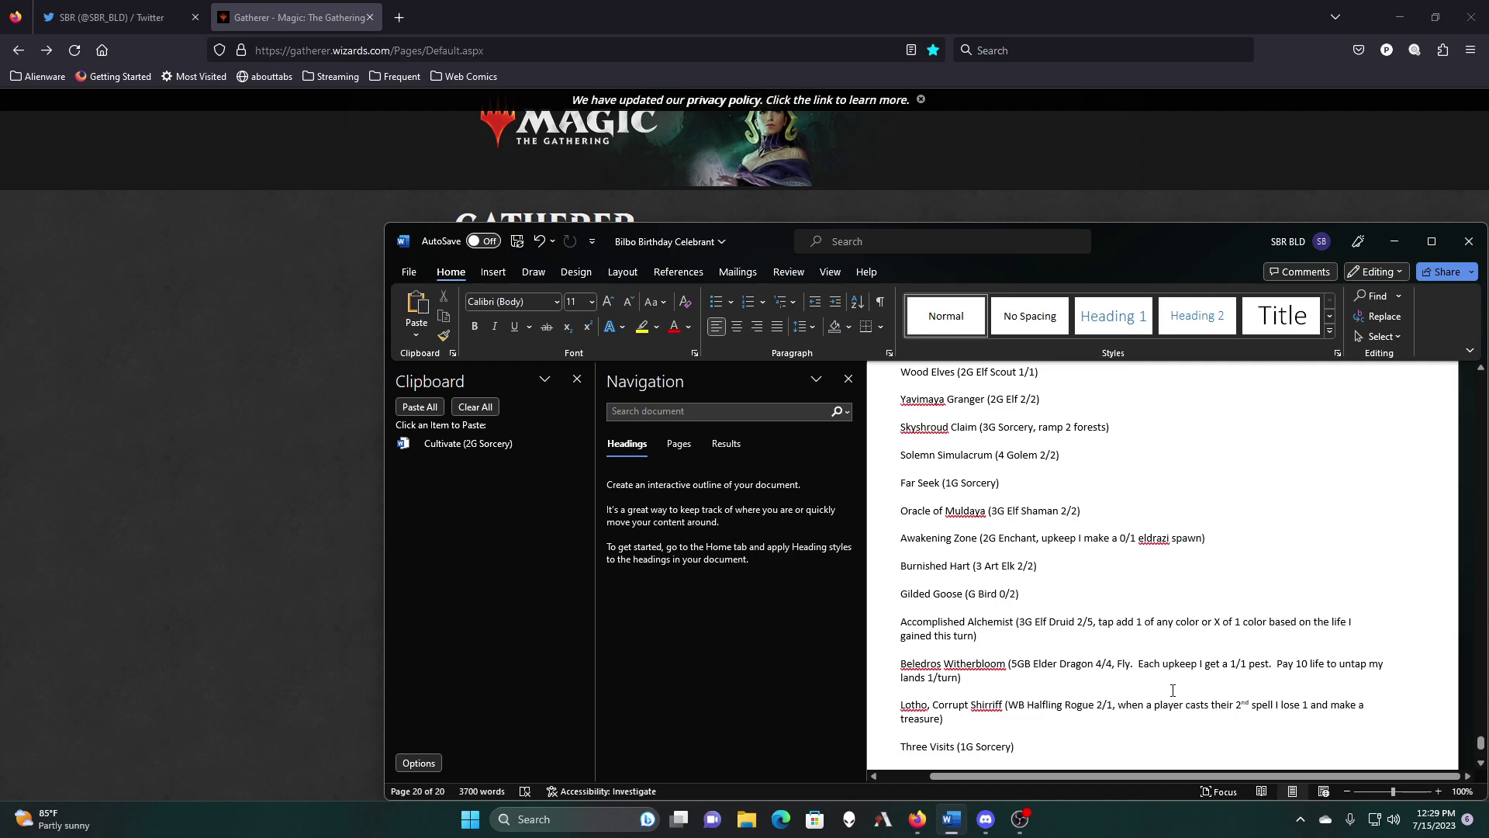
pyautogui.scroll(4, 1173, 690)
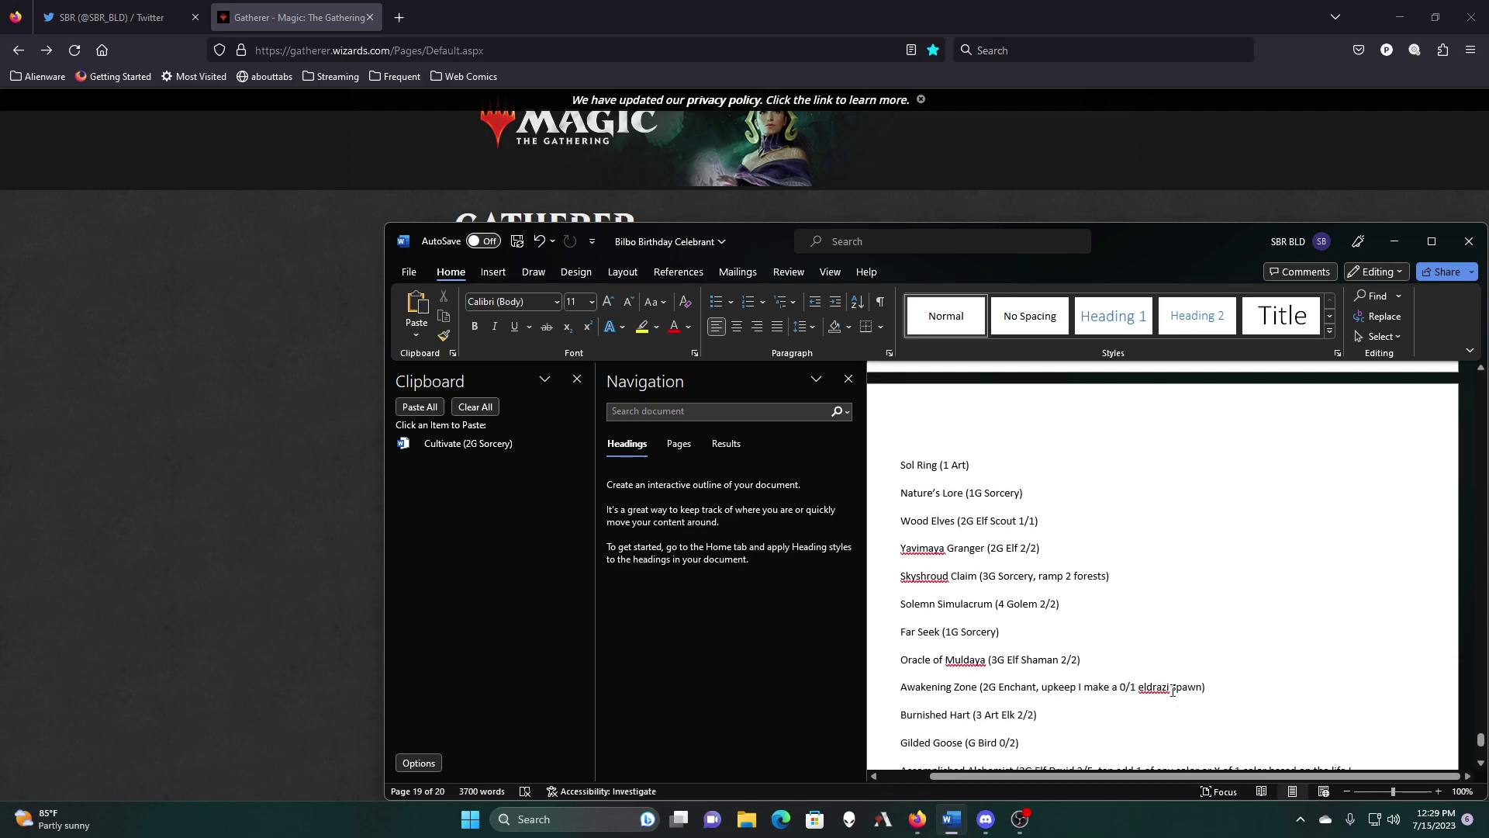
# Step: Cut the "Yavimaya Granger (2G Elf 2/2)" entry from the Ramp list and remove the empty line it leaves
pyautogui.scroll(-1, 1173, 690)
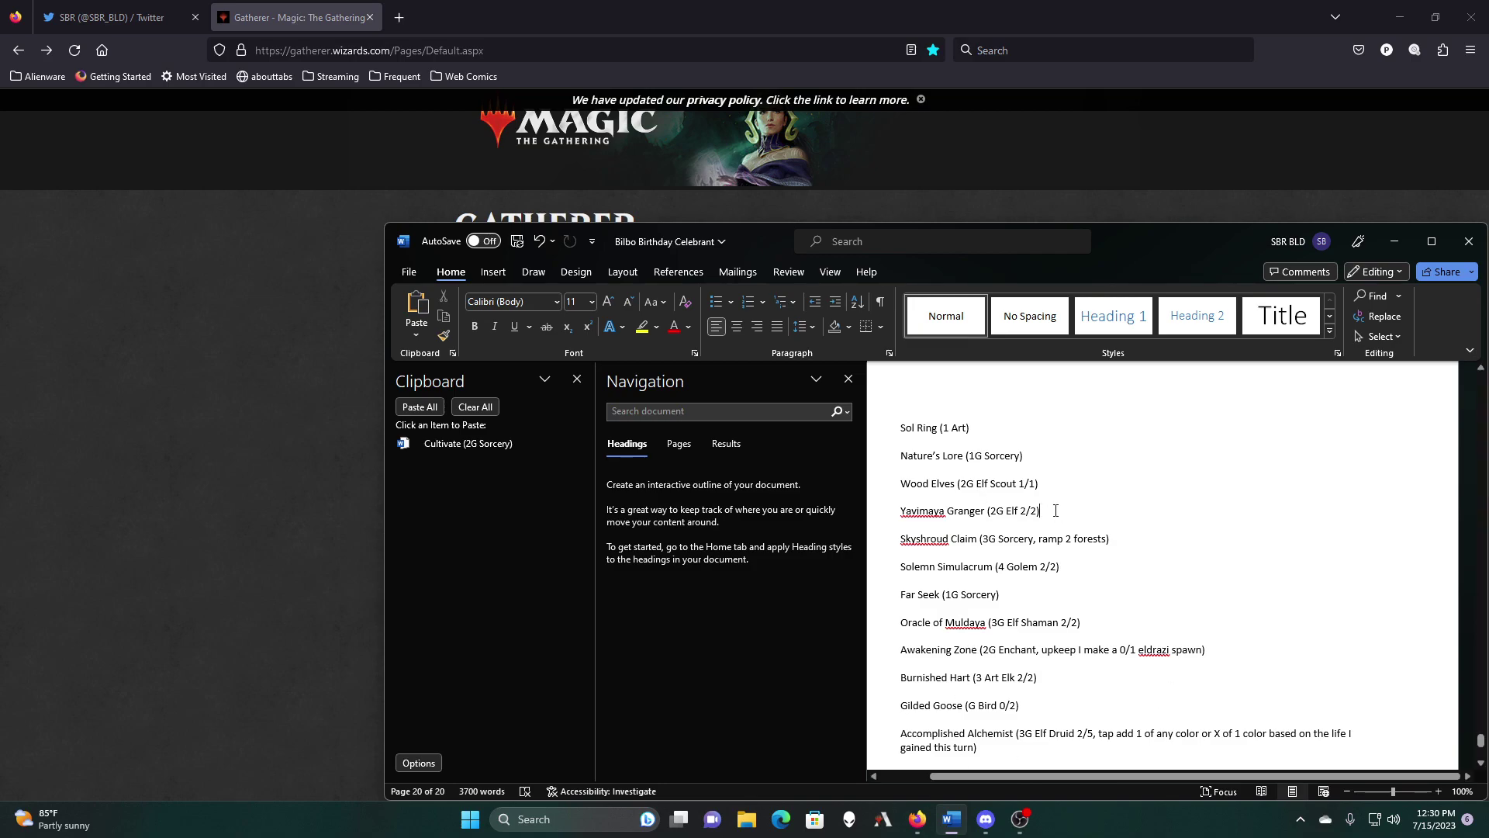
pyautogui.moveTo(1055, 511); pyautogui.dragTo(901, 512)
pyautogui.rightClick(922, 518)
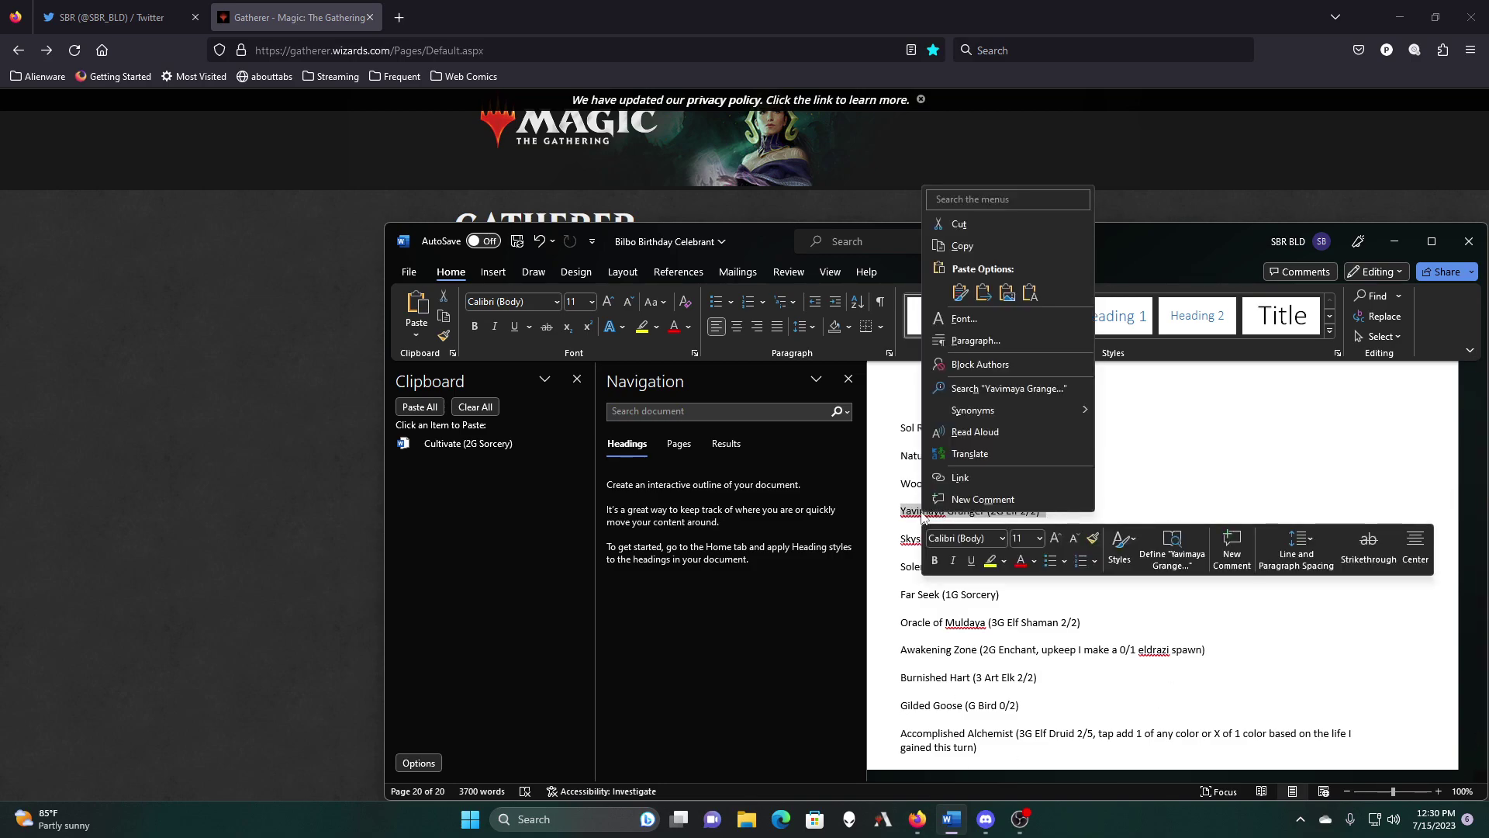
pyautogui.click(959, 223)
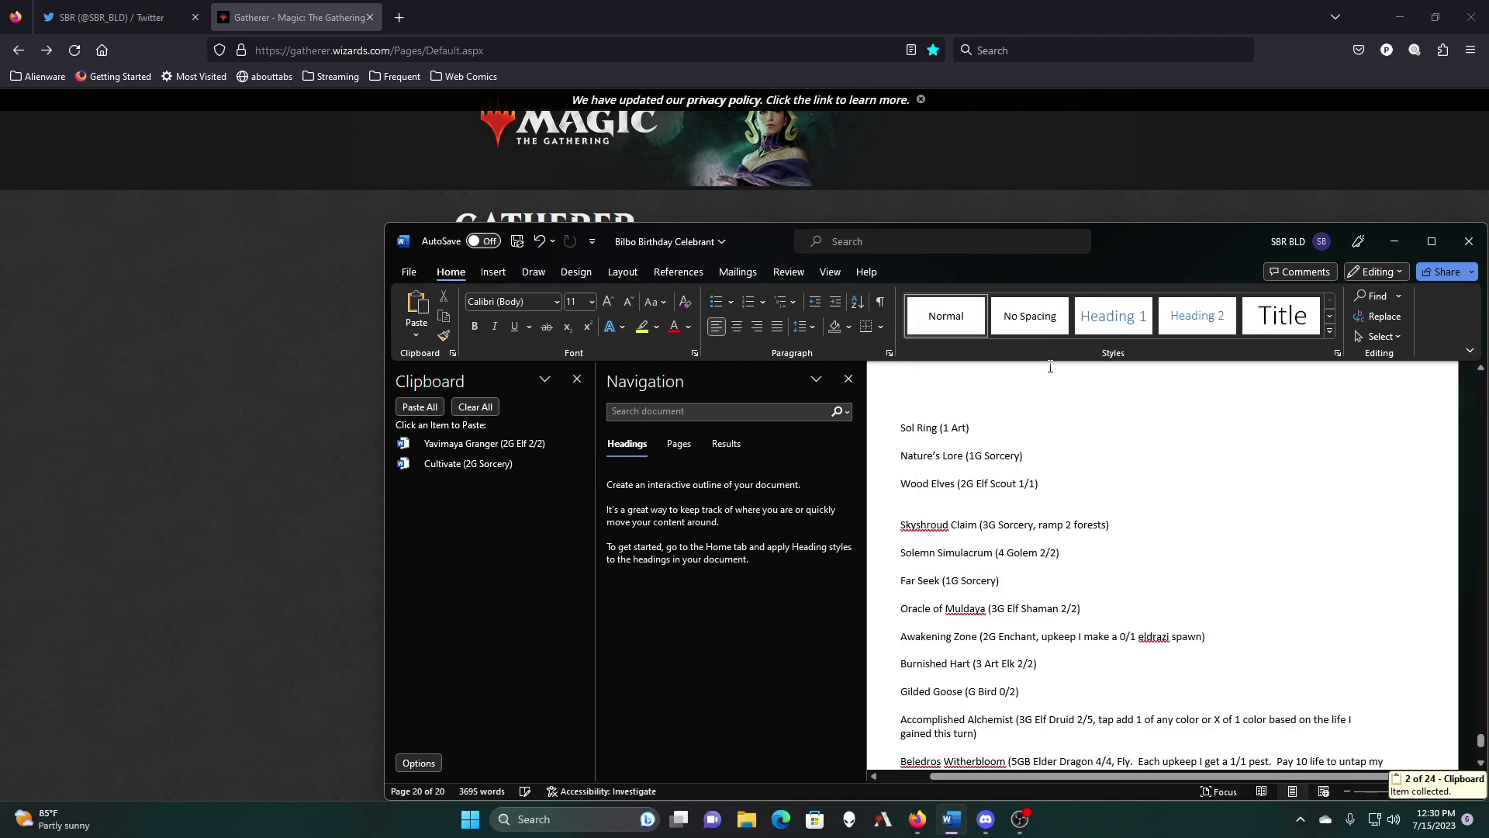
pyautogui.press('Delete')
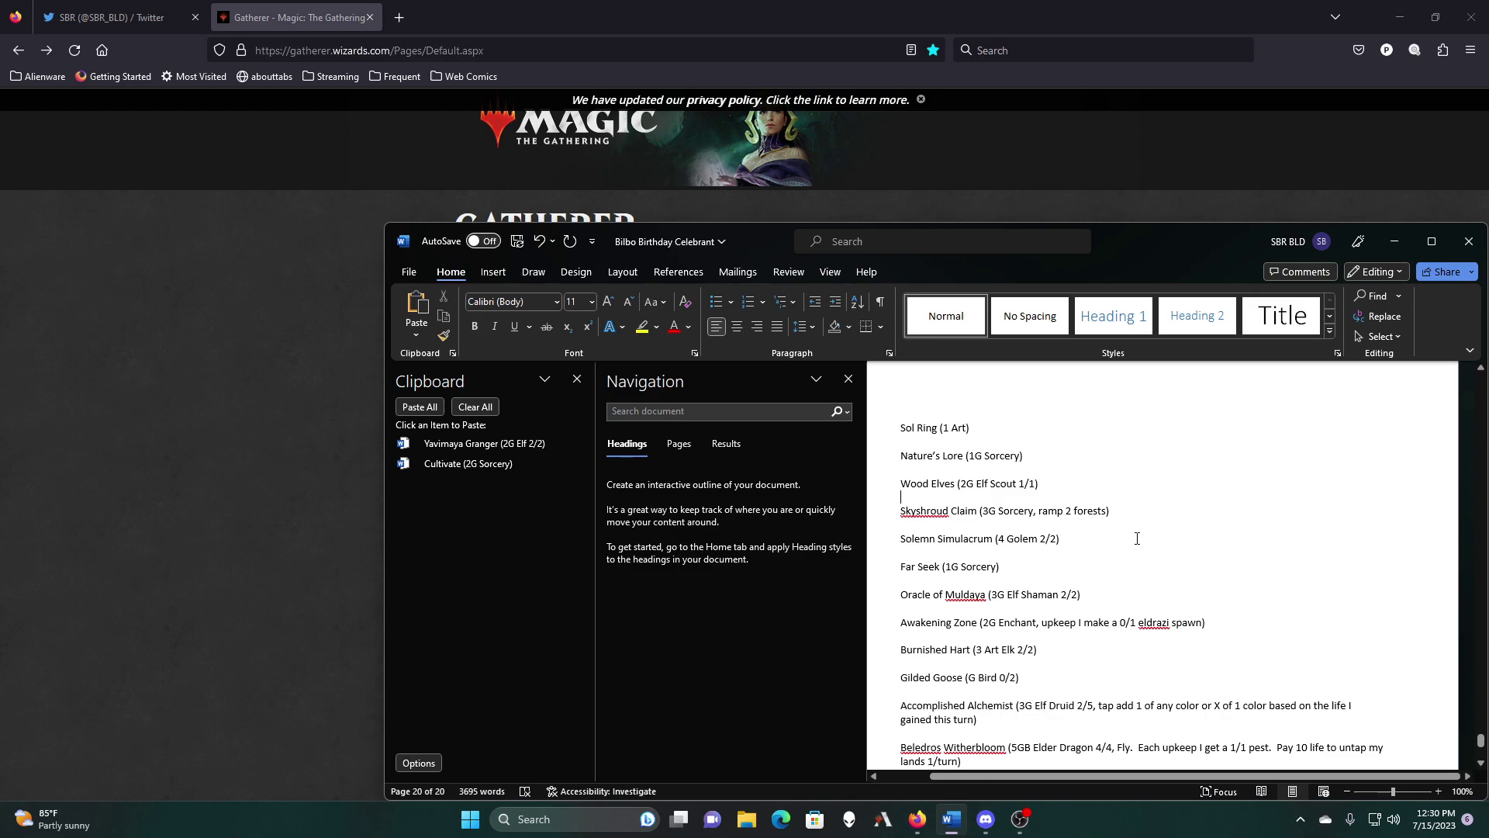
# Step: Cut the "Burnished Hart (3 Art Elk 2/2)" entry from the Ramp list and remove the leftover empty line
pyautogui.scroll(-5, 1137, 538)
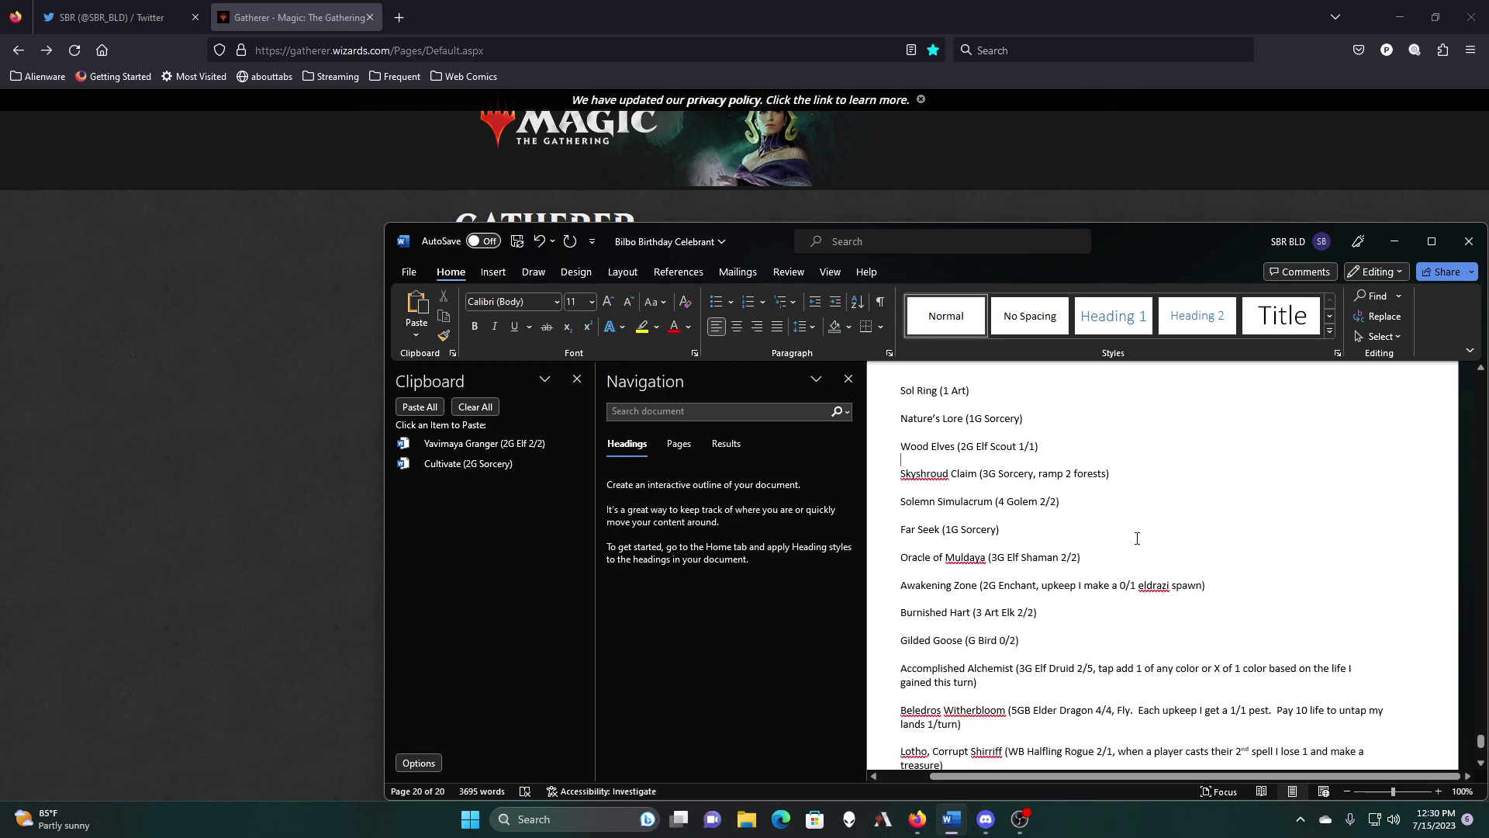
pyautogui.scroll(-5, 1137, 538)
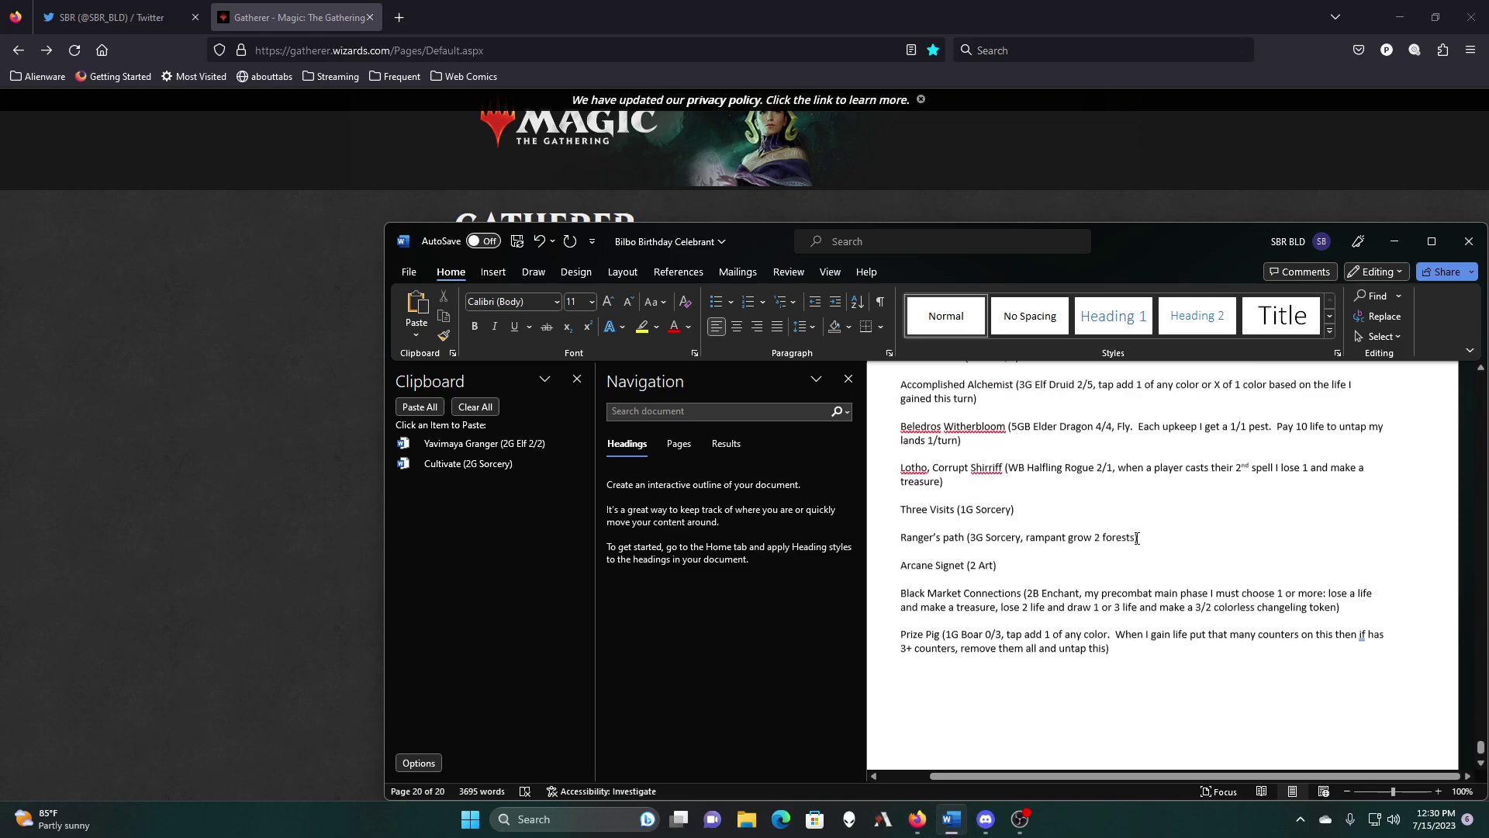
pyautogui.scroll(5, 1137, 538)
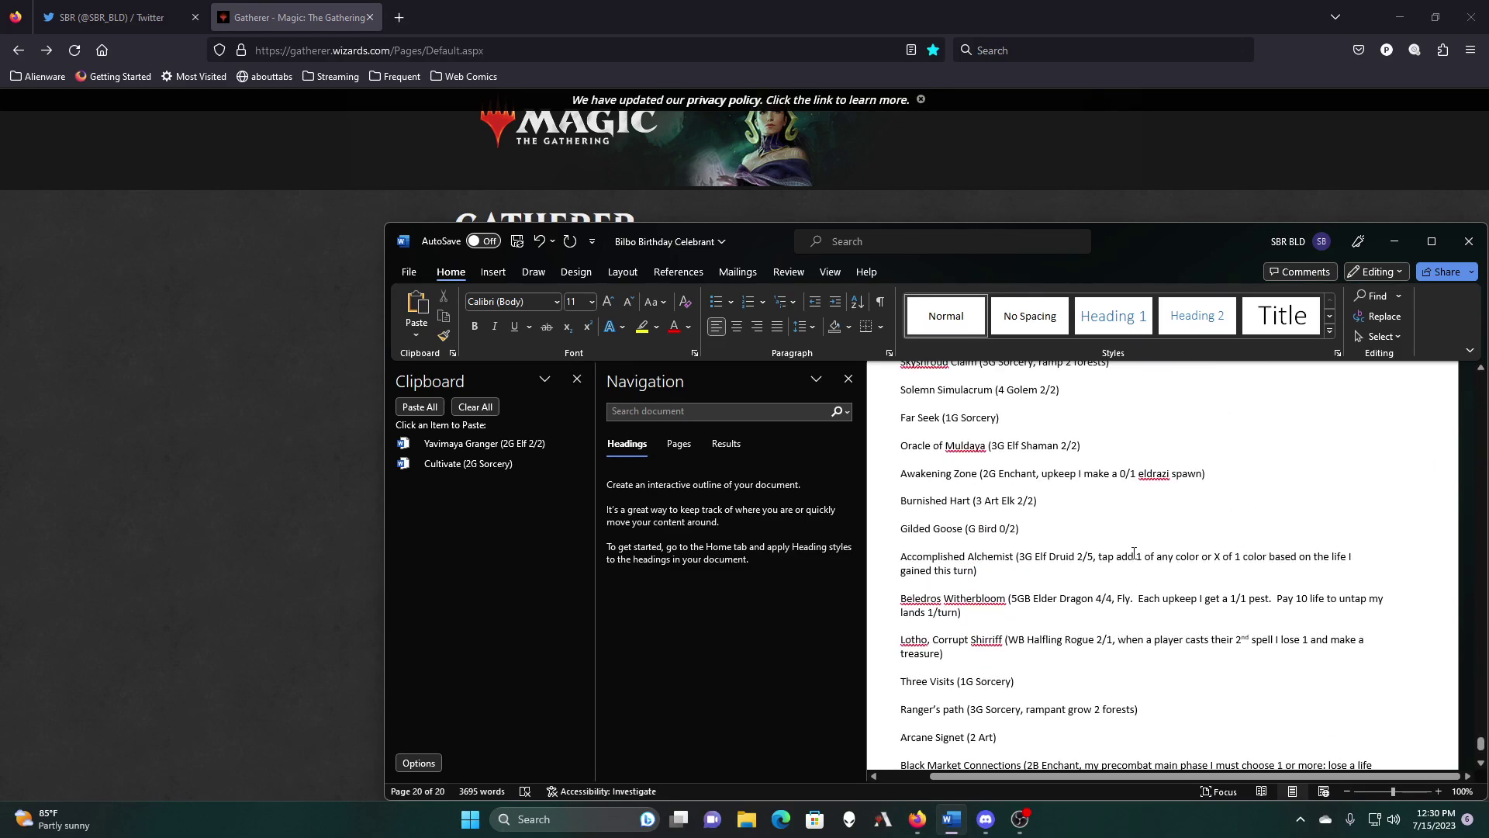
pyautogui.scroll(8, 1137, 542)
pyautogui.scroll(-5, 1133, 556)
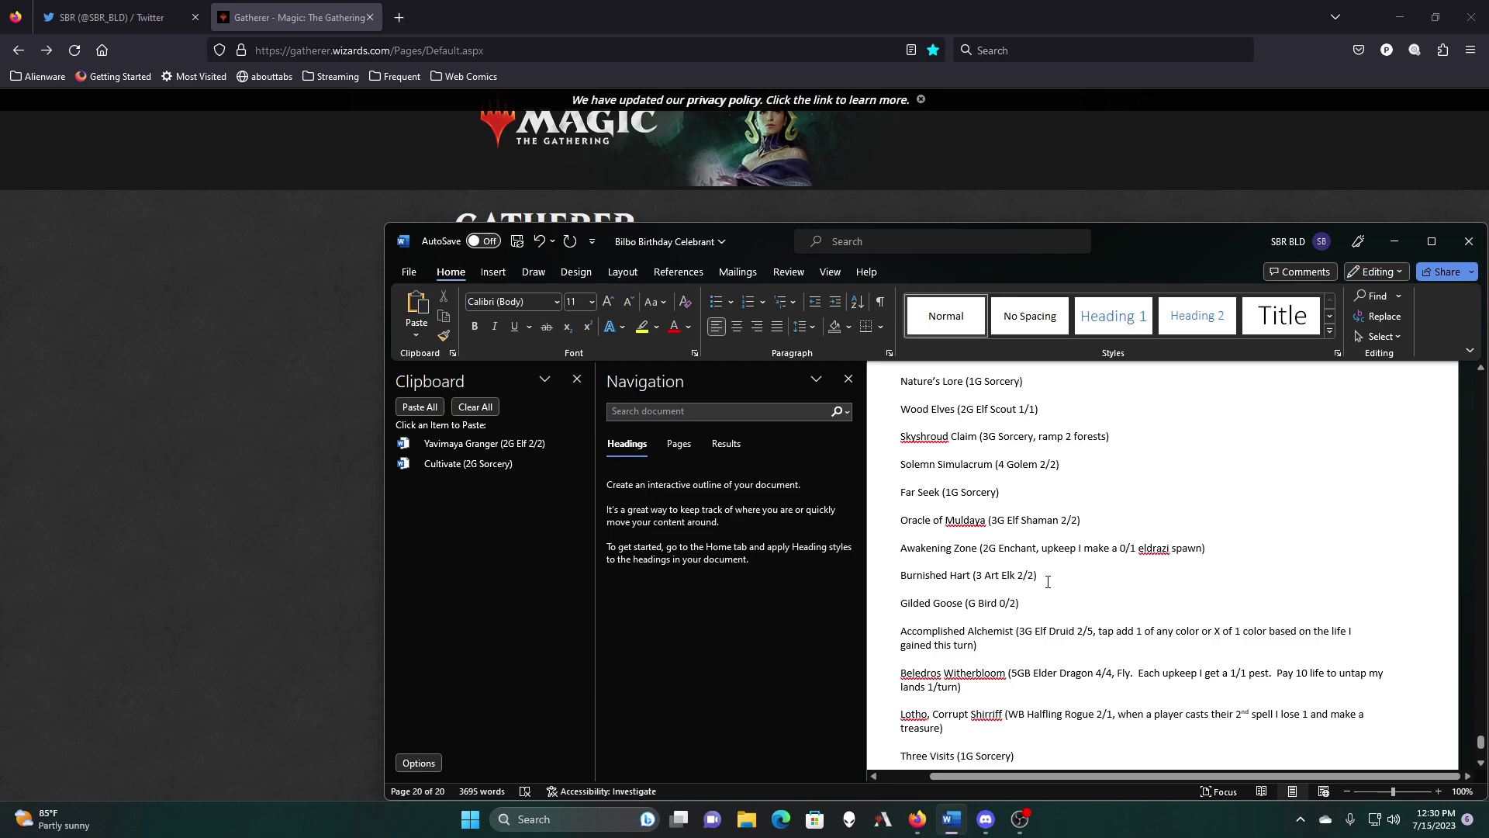
pyautogui.moveTo(1050, 578); pyautogui.dragTo(900, 578)
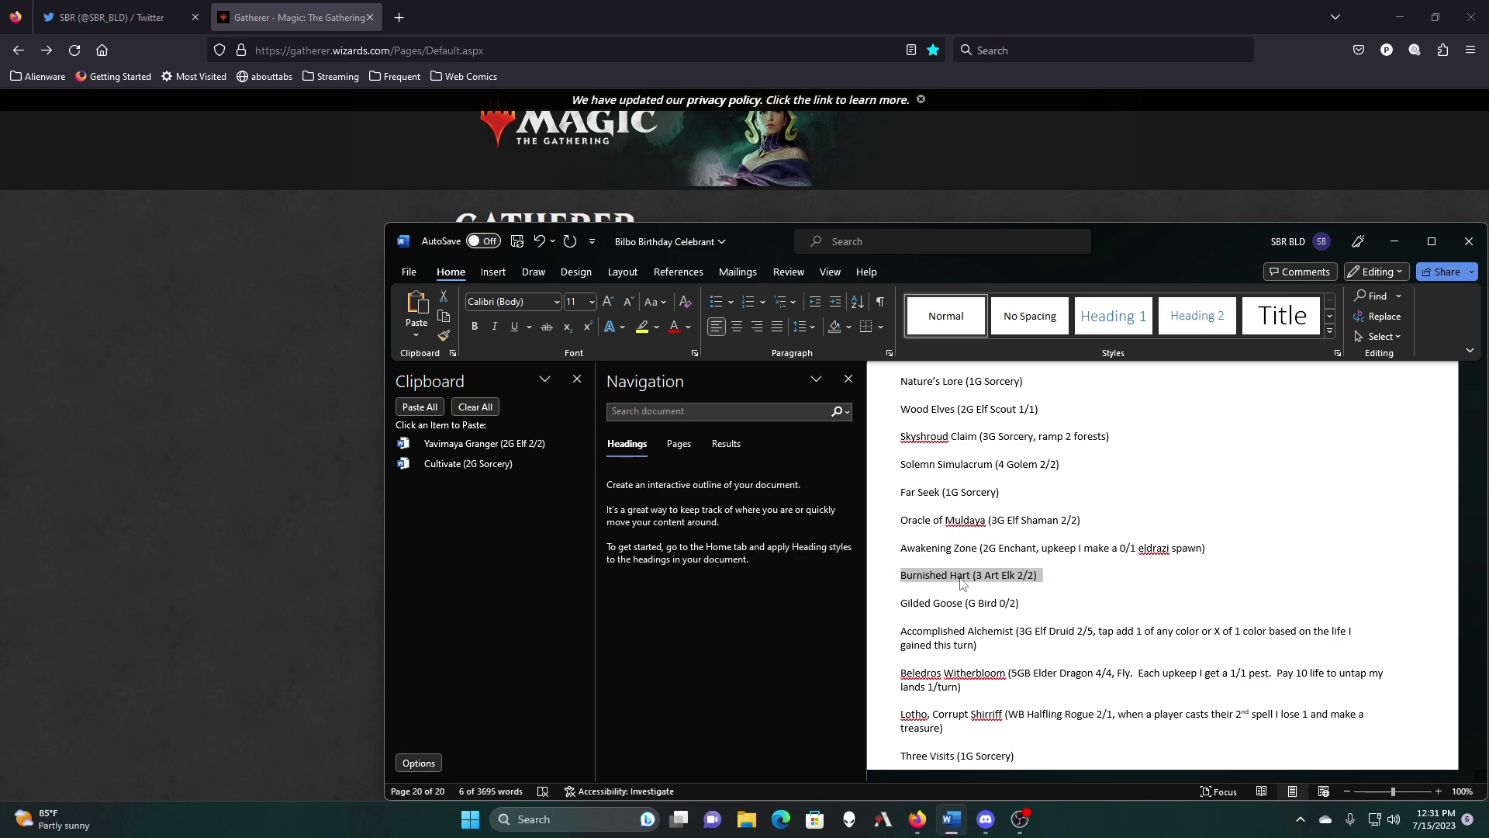
pyautogui.rightClick(962, 578)
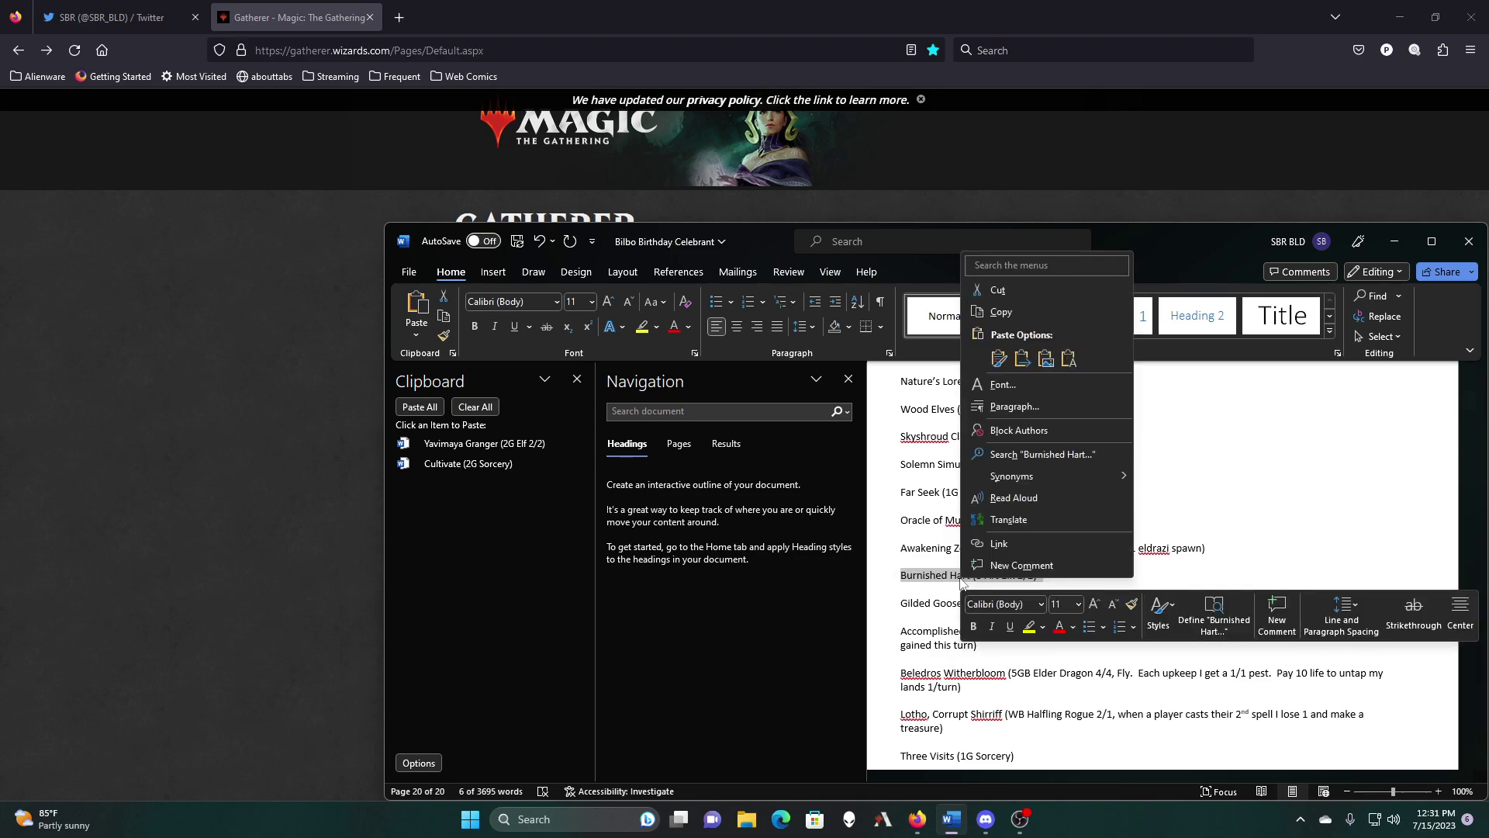
pyautogui.click(1026, 288)
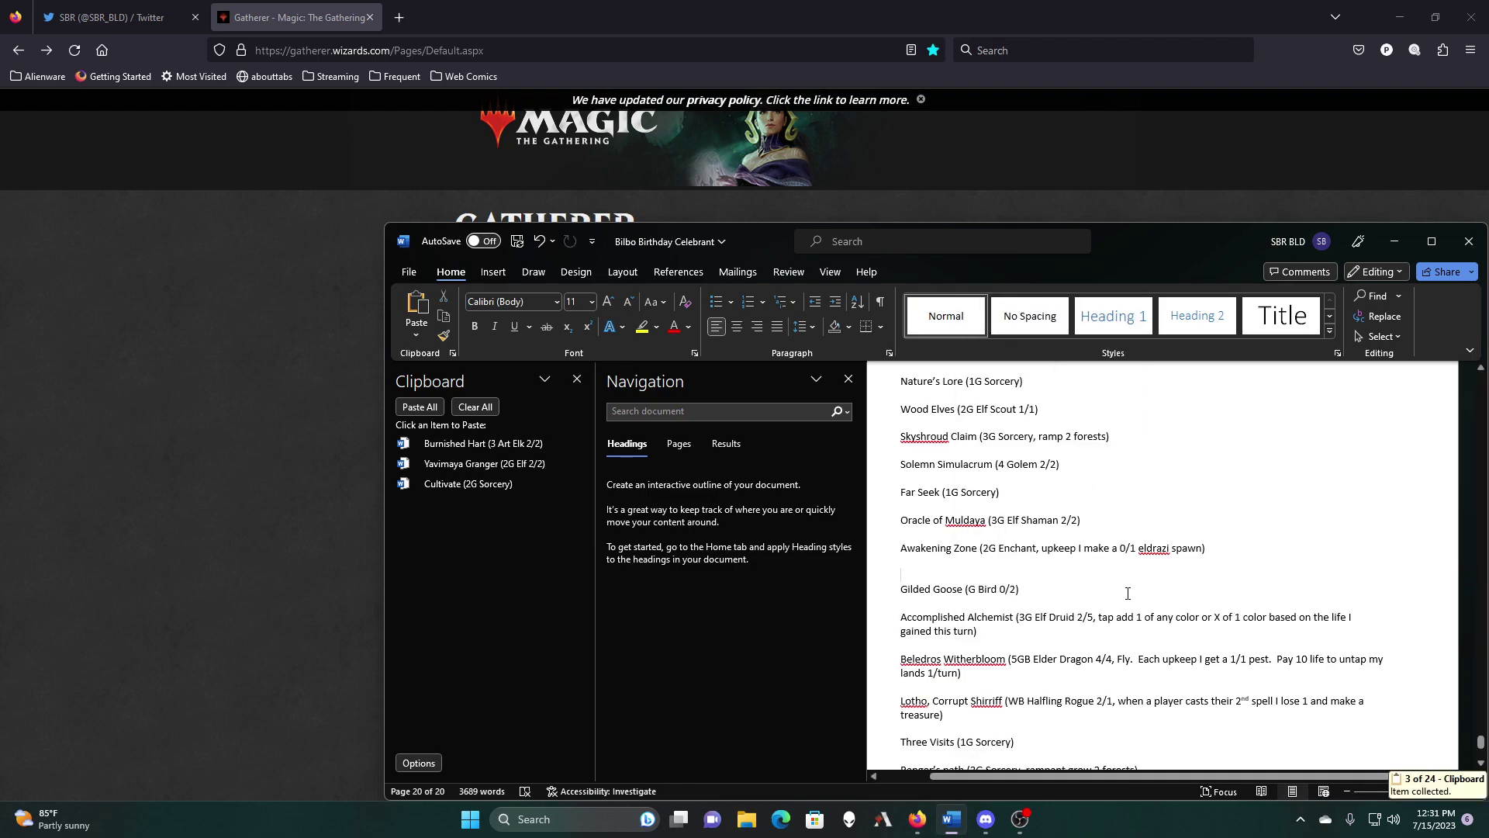
pyautogui.press('BackSpace')
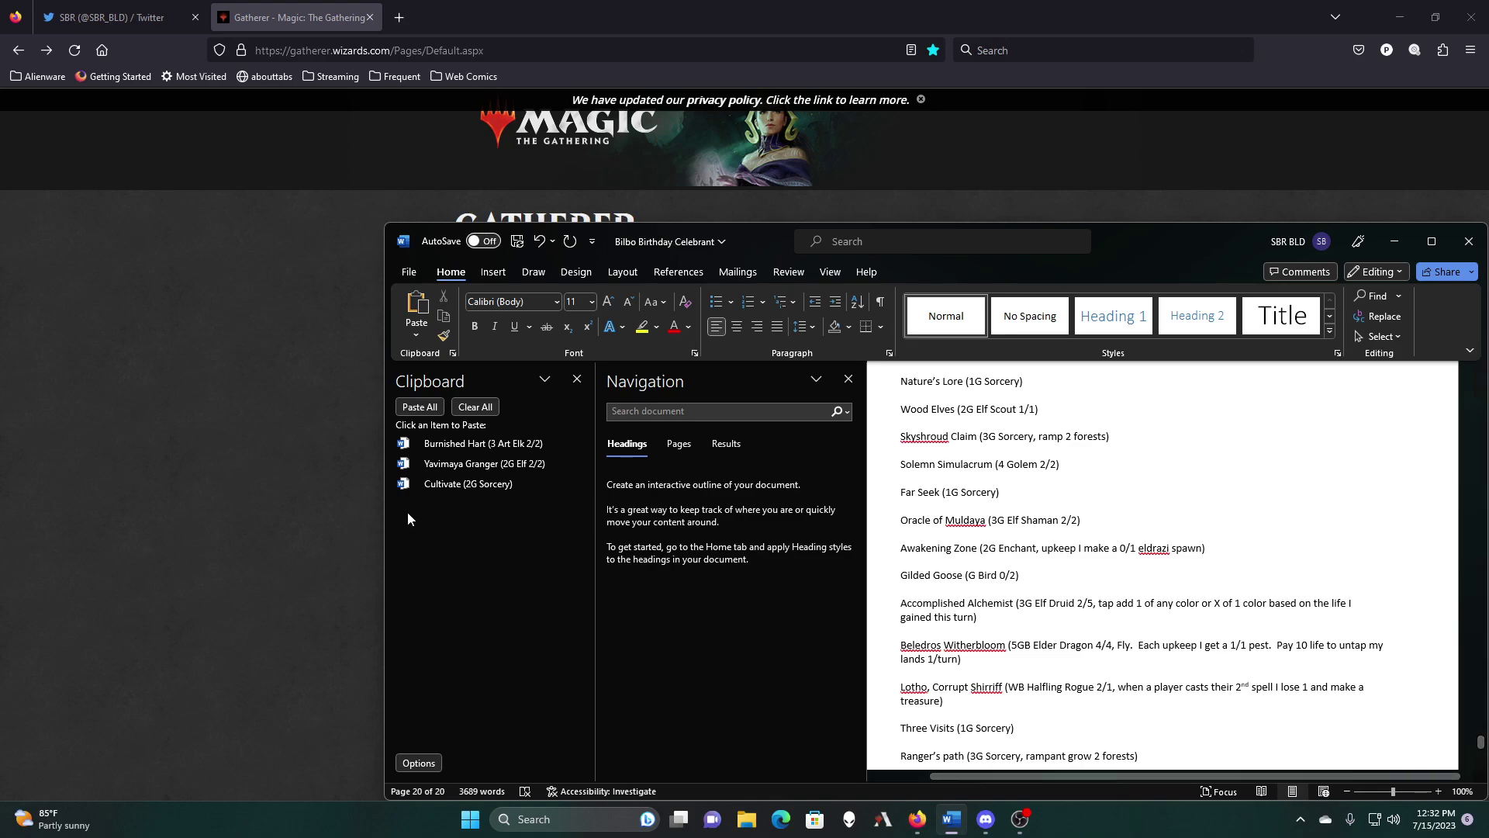
# Step: Review the remaining Ramp list from the Ramp heading and Sol Ring down to Prize Pig for further cards to cut
pyautogui.scroll(-1, 1103, 675)
pyautogui.scroll(-2, 1103, 676)
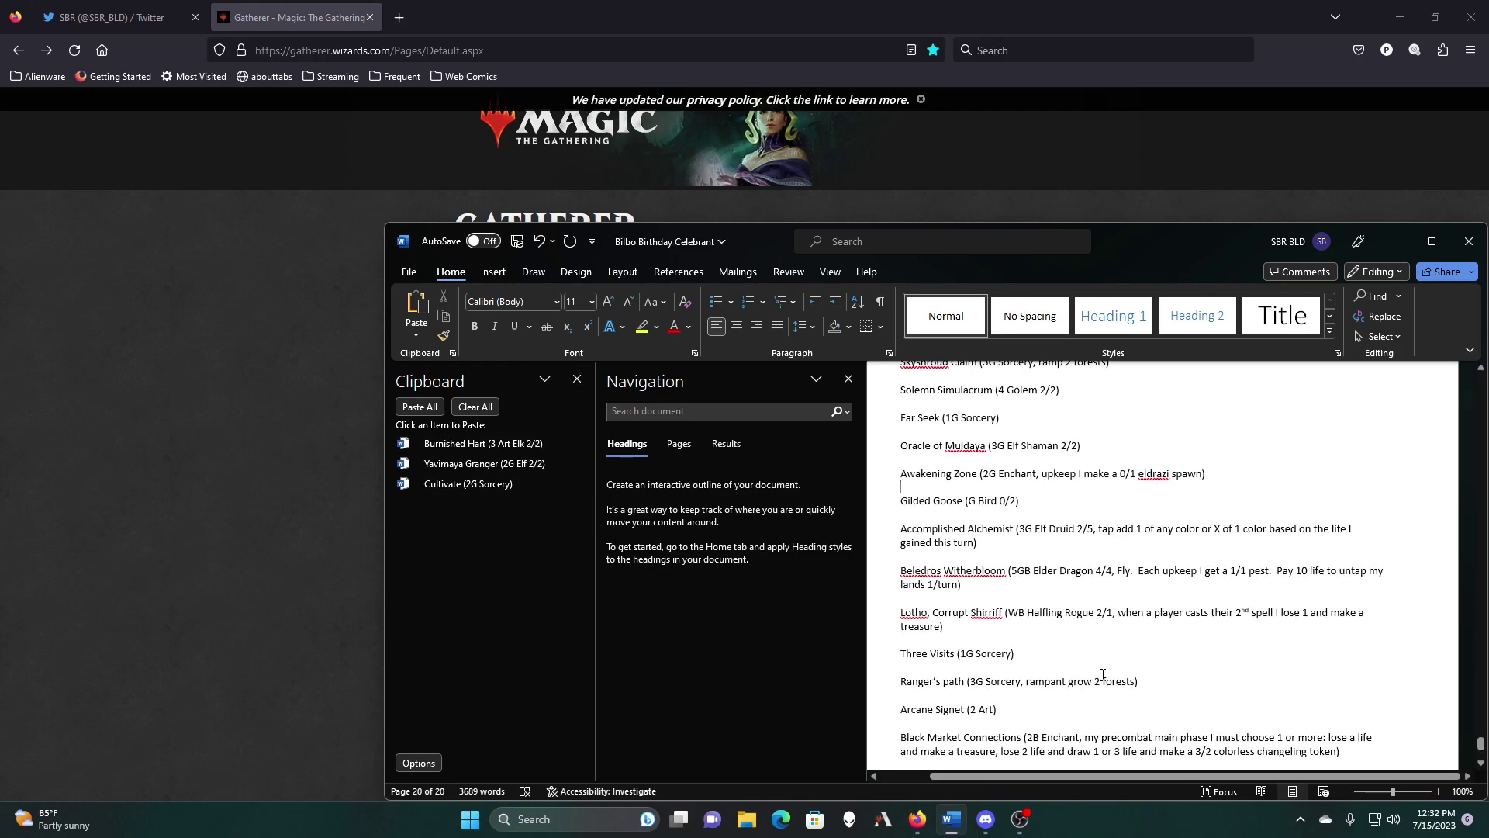
pyautogui.scroll(-7, 1103, 675)
pyautogui.scroll(5, 1103, 676)
pyautogui.scroll(7, 1103, 674)
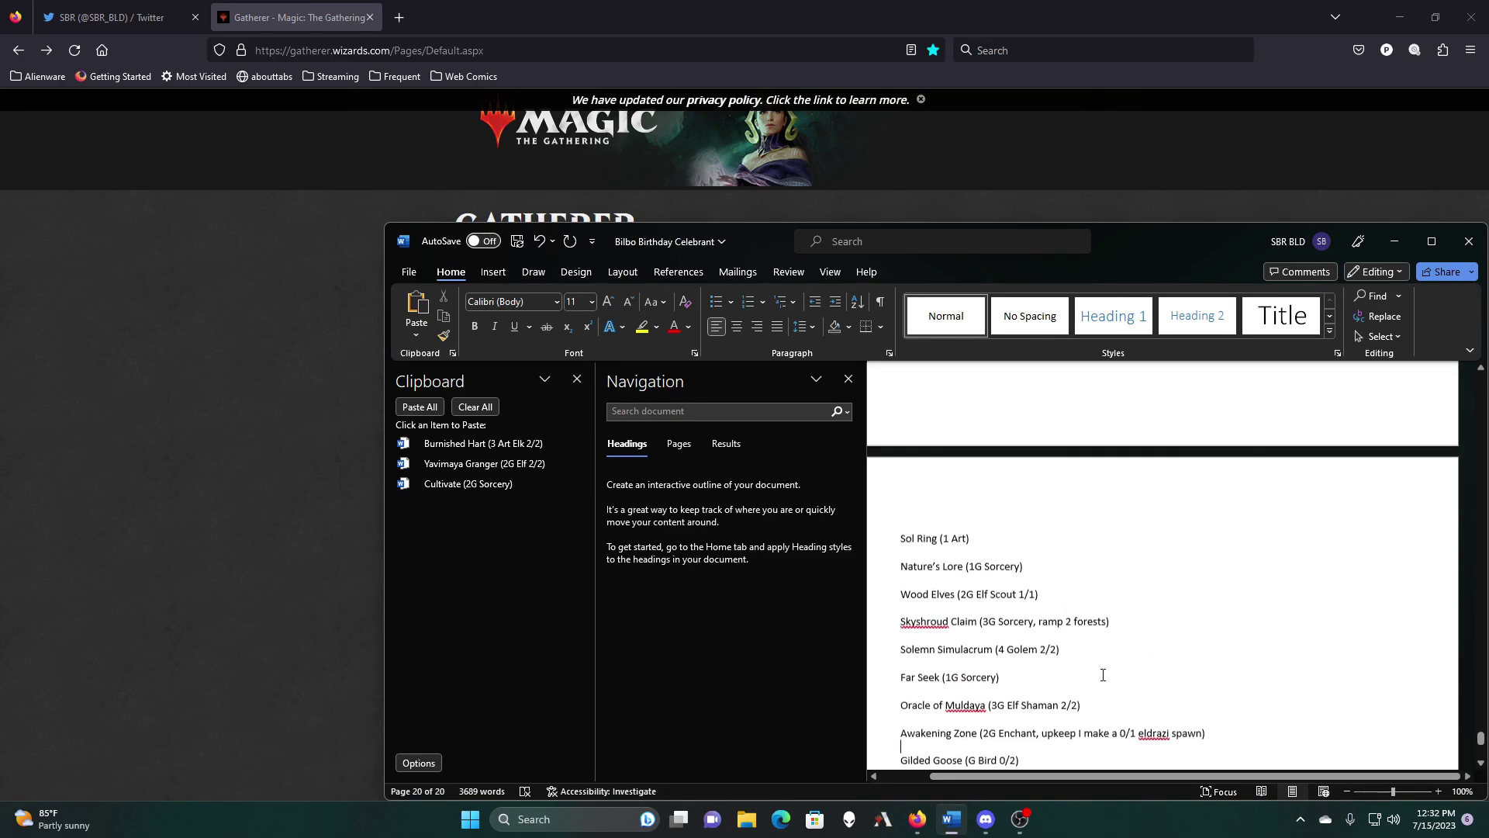
pyautogui.scroll(-4, 1103, 674)
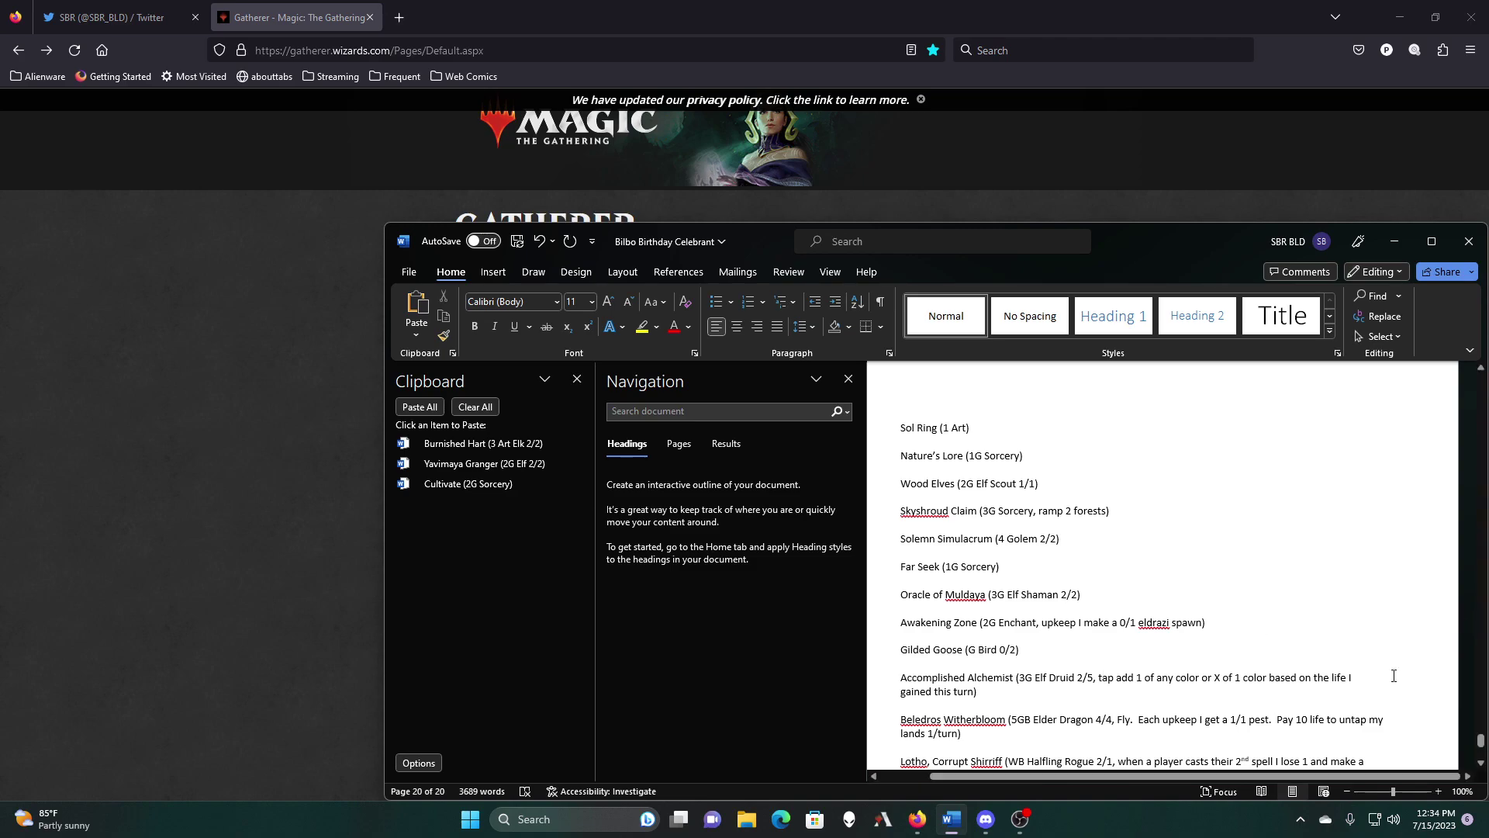
pyautogui.scroll(-2, 1191, 578)
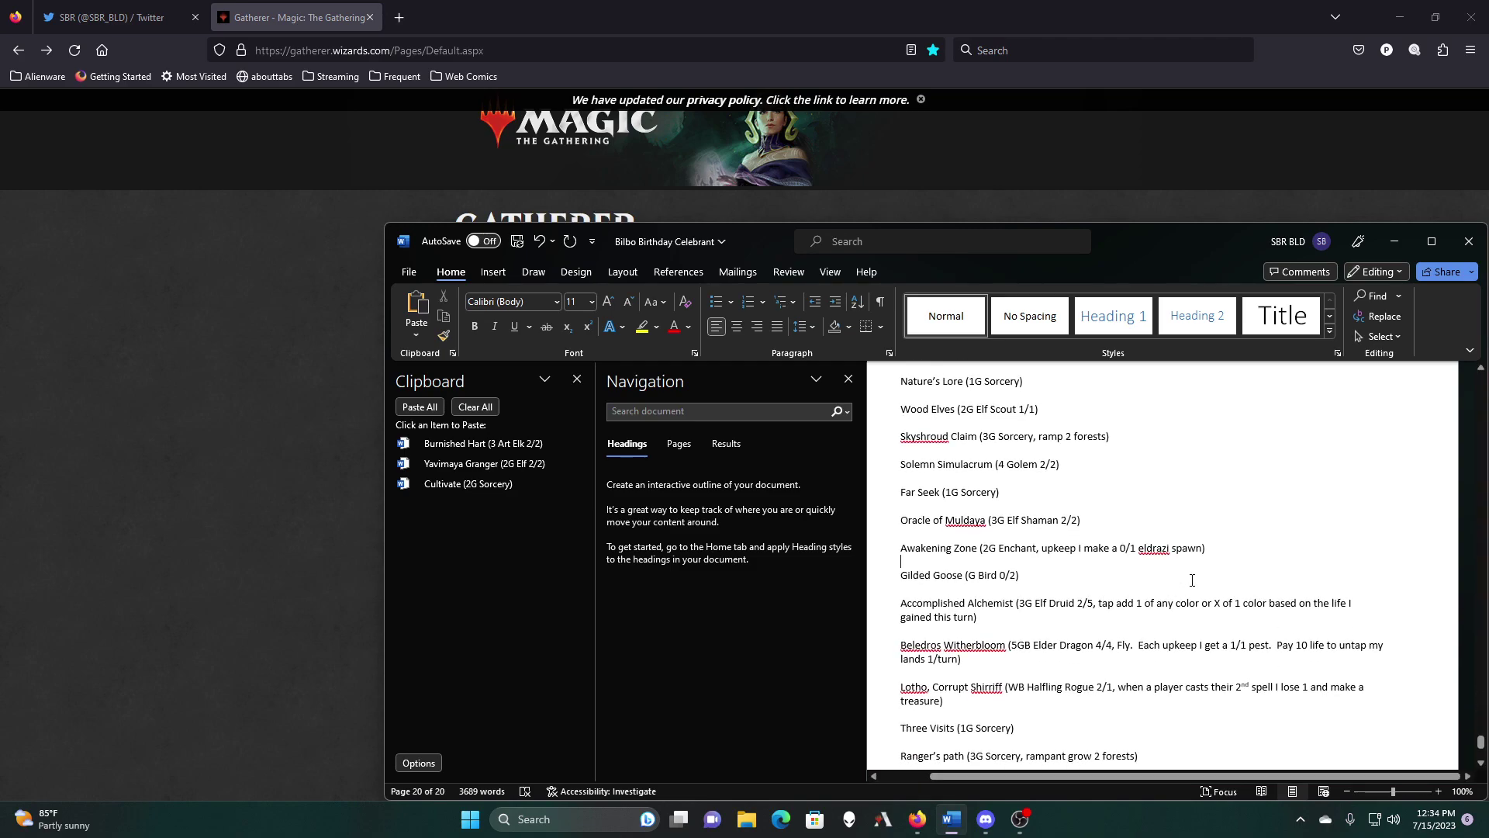
pyautogui.scroll(-1, 1192, 580)
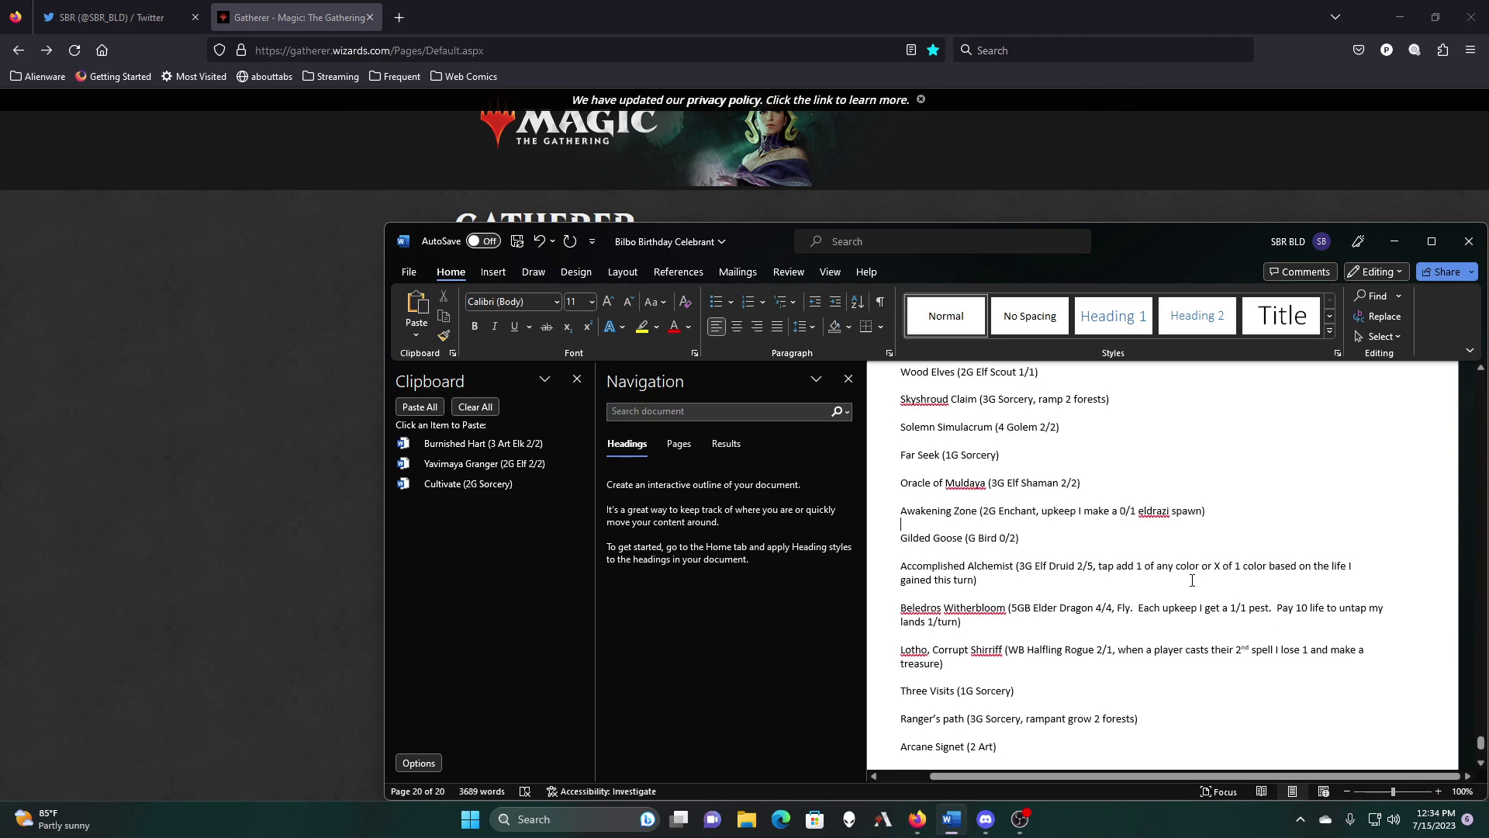
pyautogui.scroll(-5, 1192, 580)
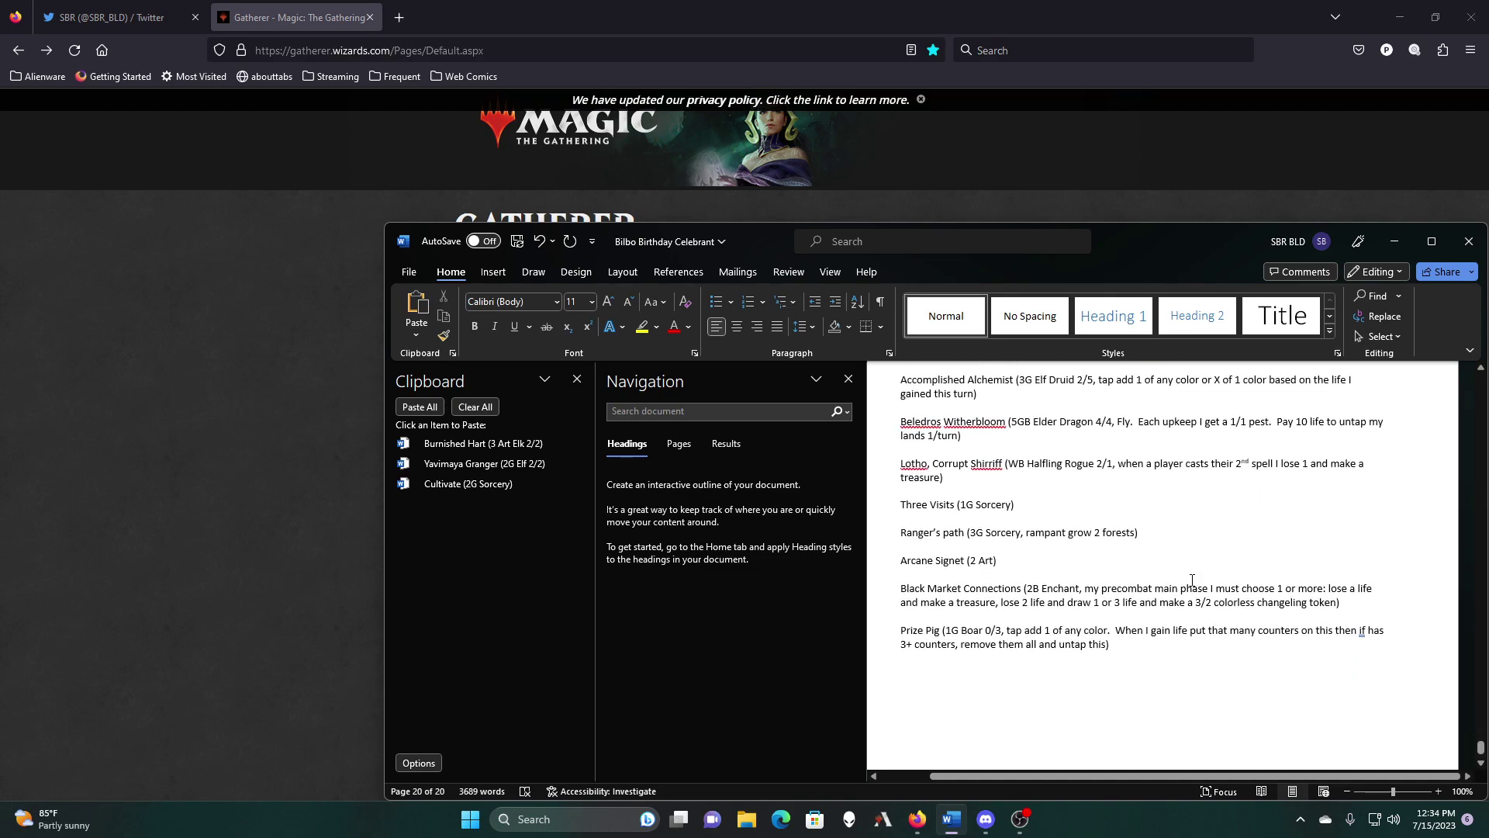
pyautogui.scroll(5, 1192, 580)
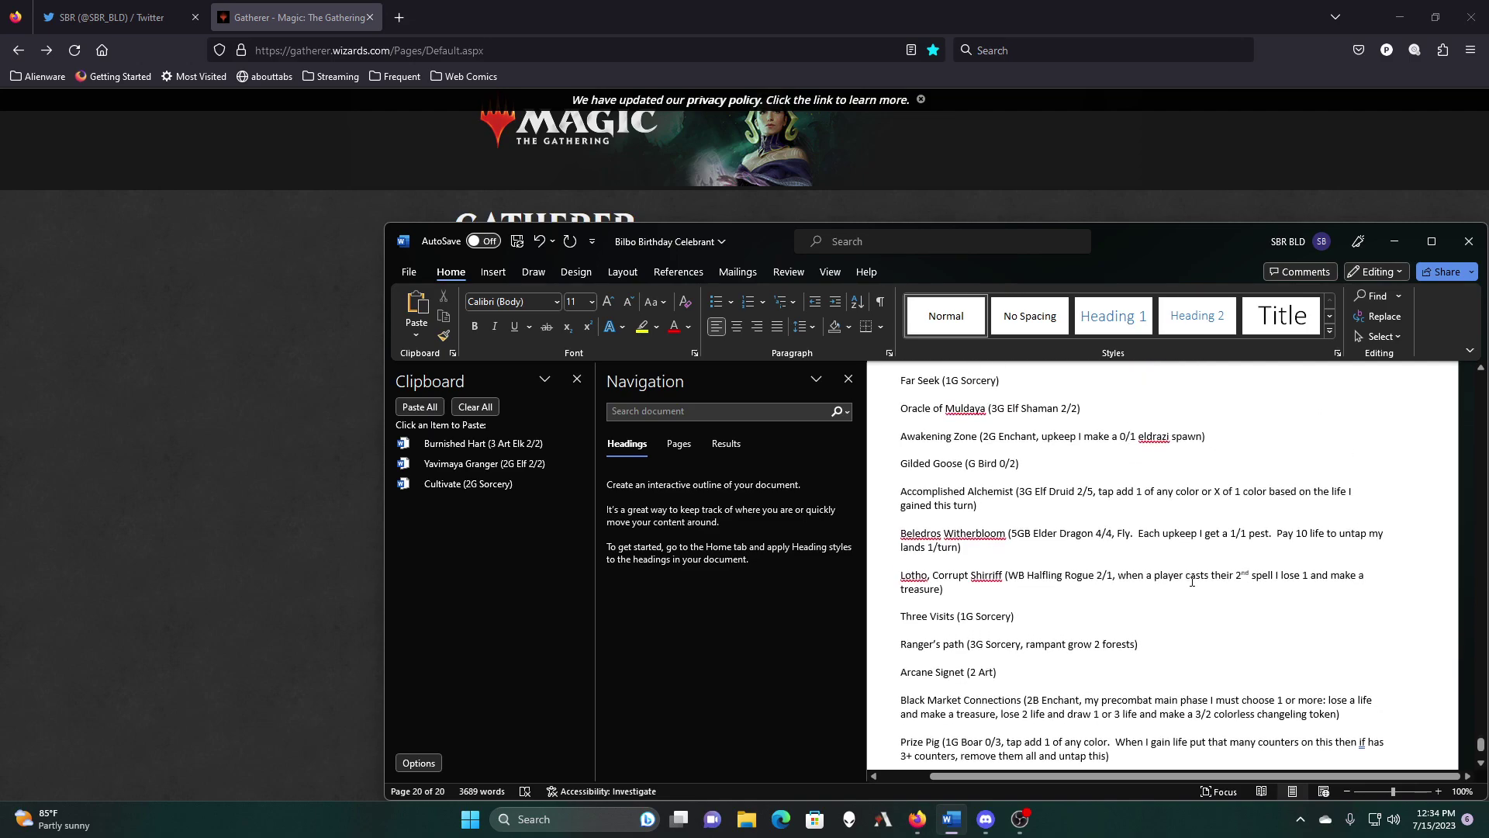
pyautogui.scroll(-4, 1192, 580)
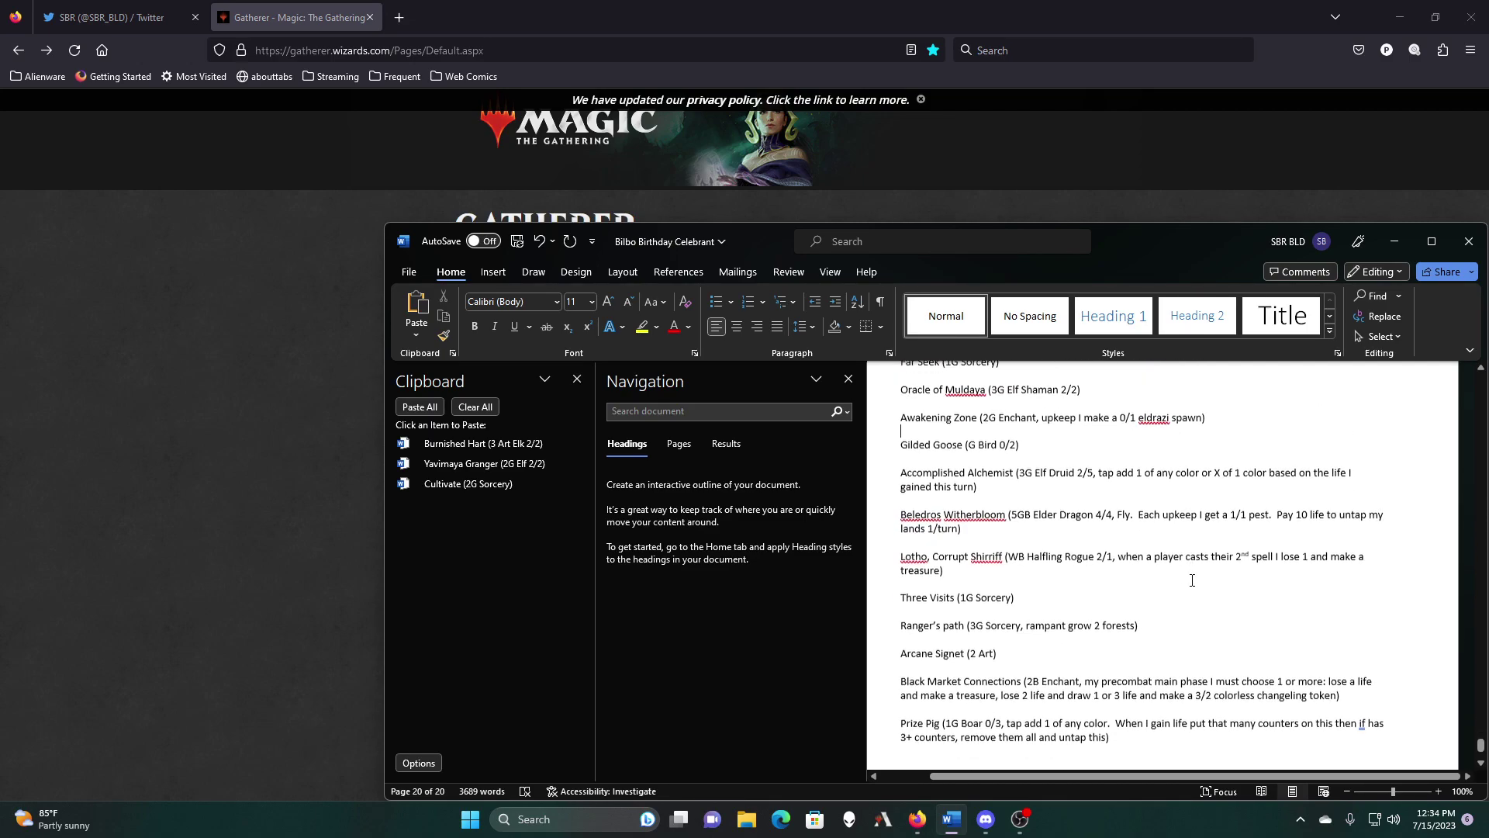
pyautogui.scroll(-2, 1192, 580)
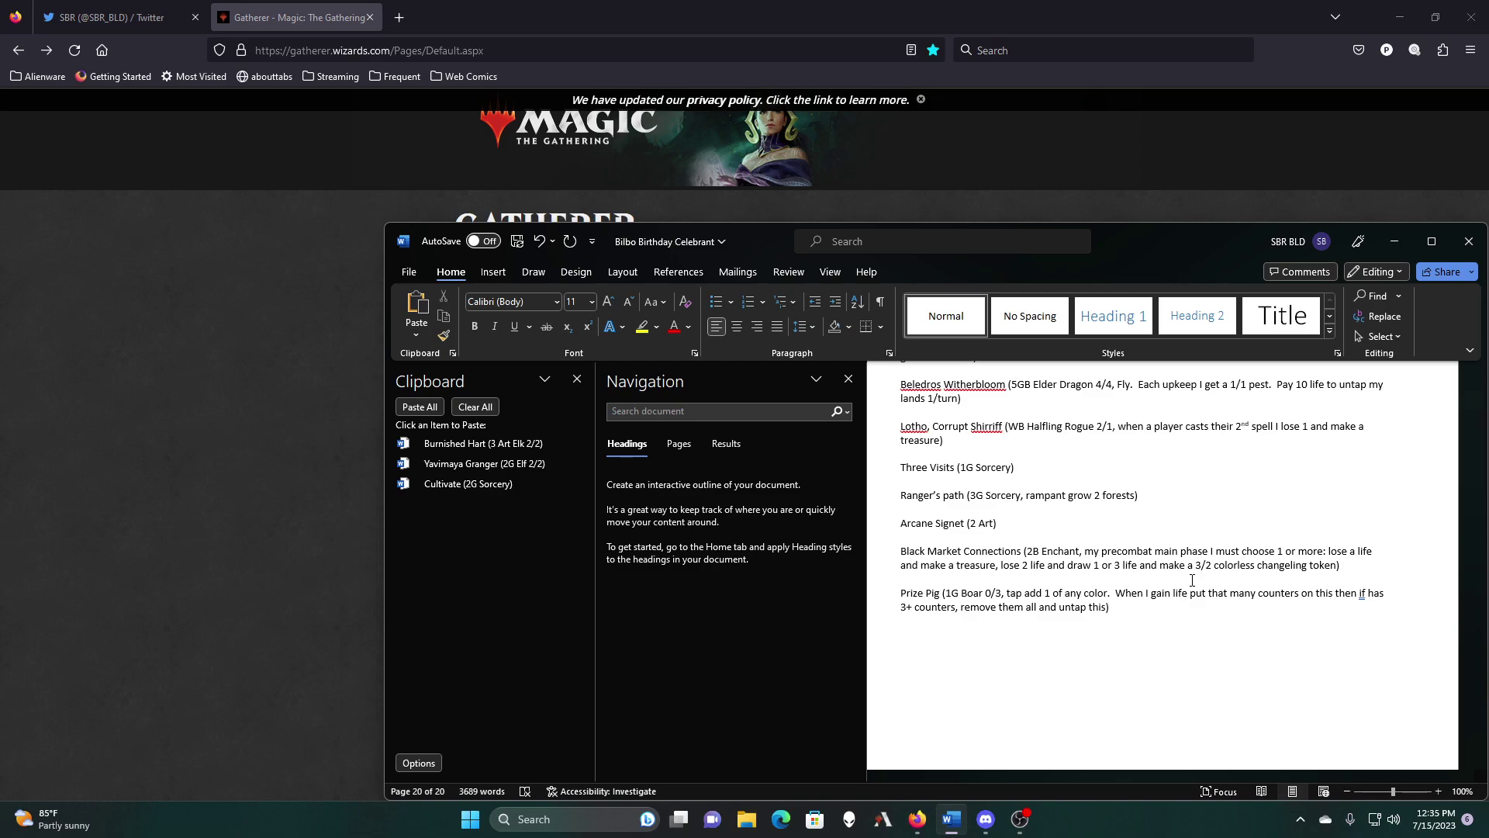
pyautogui.scroll(5, 1192, 580)
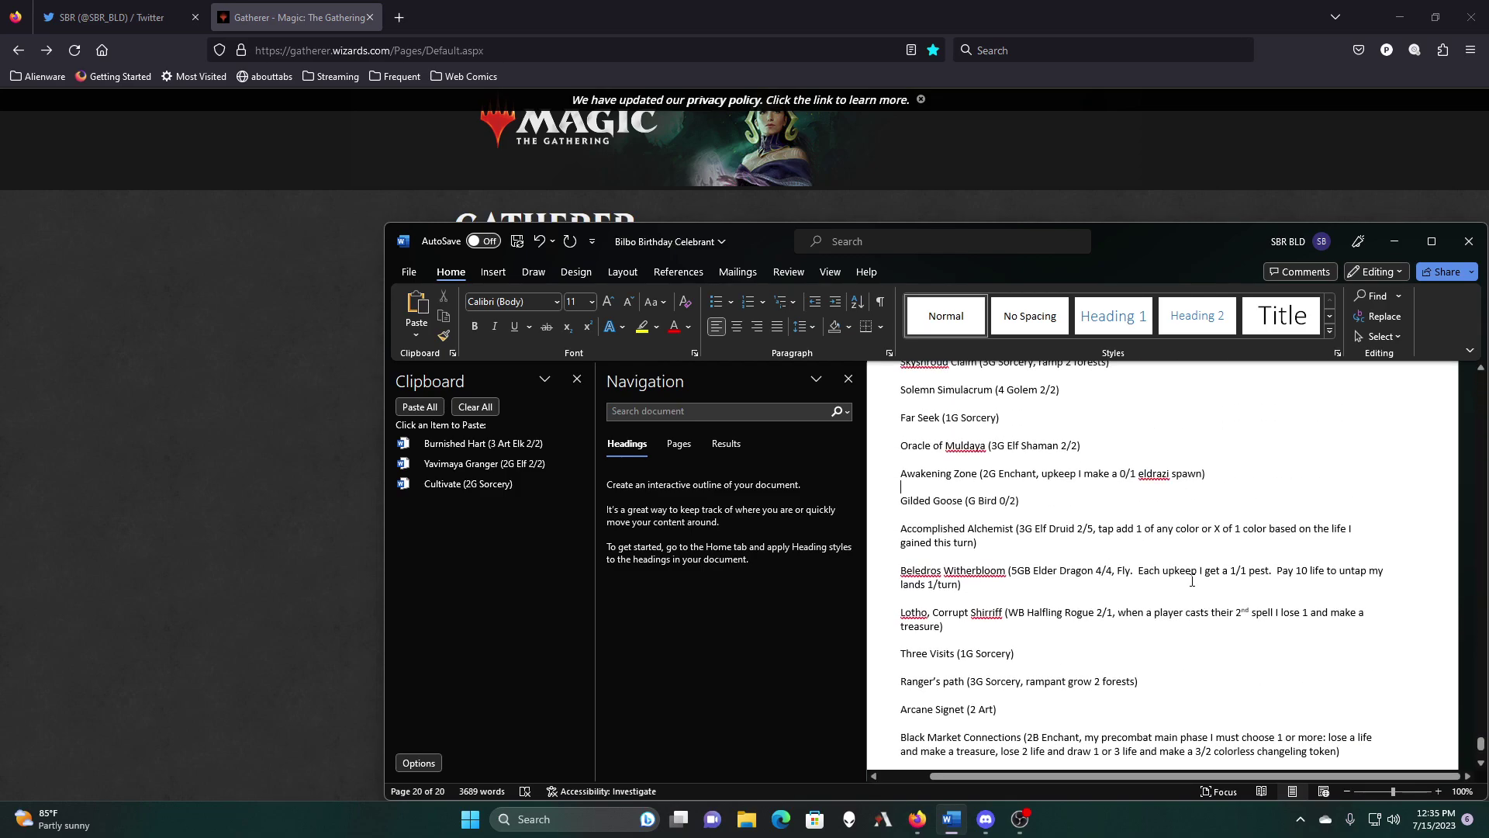
pyautogui.scroll(6, 1192, 580)
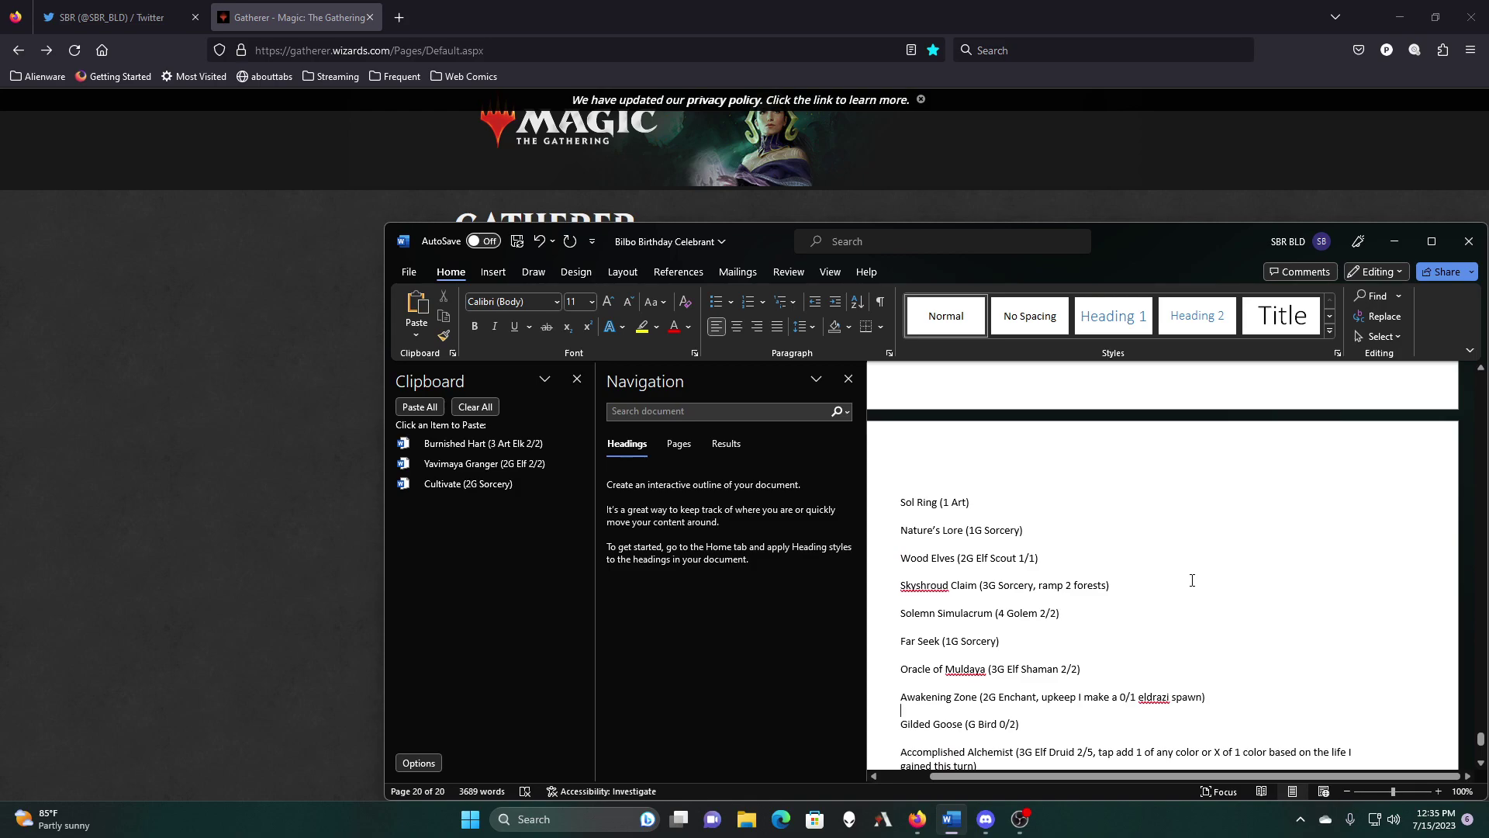
pyautogui.scroll(2, 1192, 580)
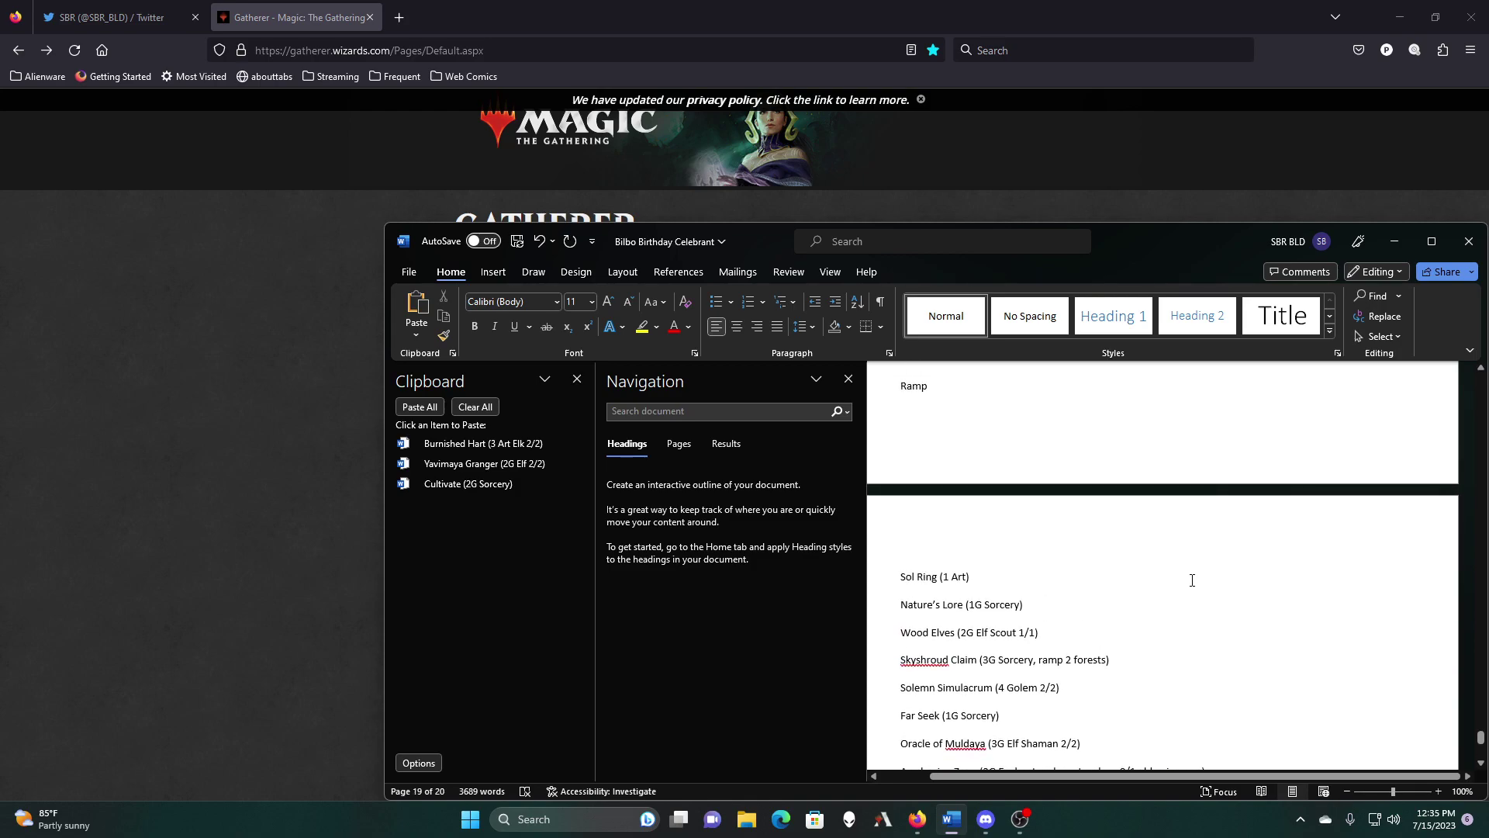
pyautogui.scroll(2, 1192, 580)
pyautogui.scroll(-5, 1192, 580)
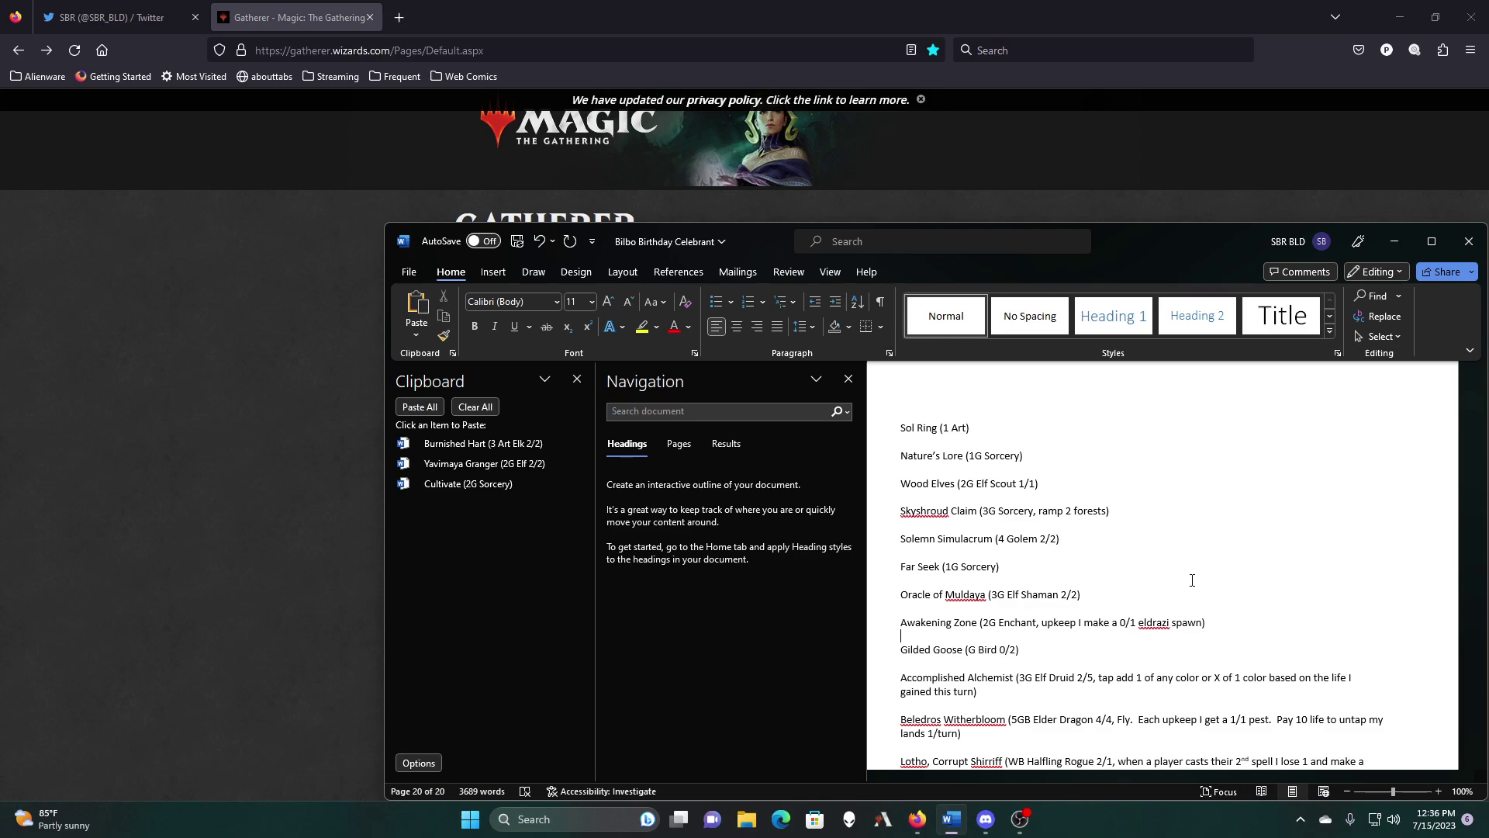
pyautogui.scroll(-5, 1342, 559)
pyautogui.scroll(-3, 1353, 557)
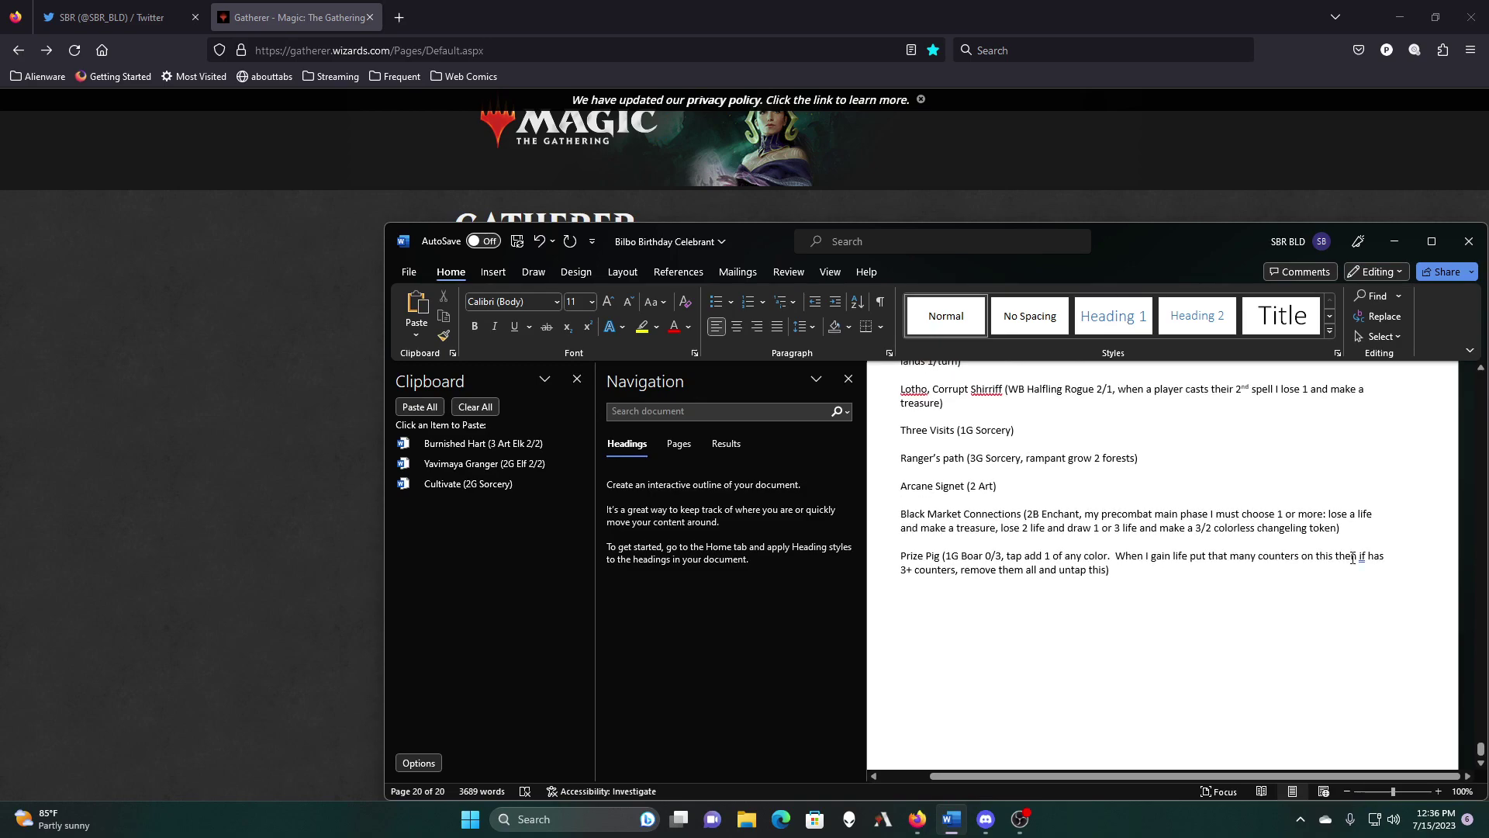
pyautogui.scroll(5, 1353, 558)
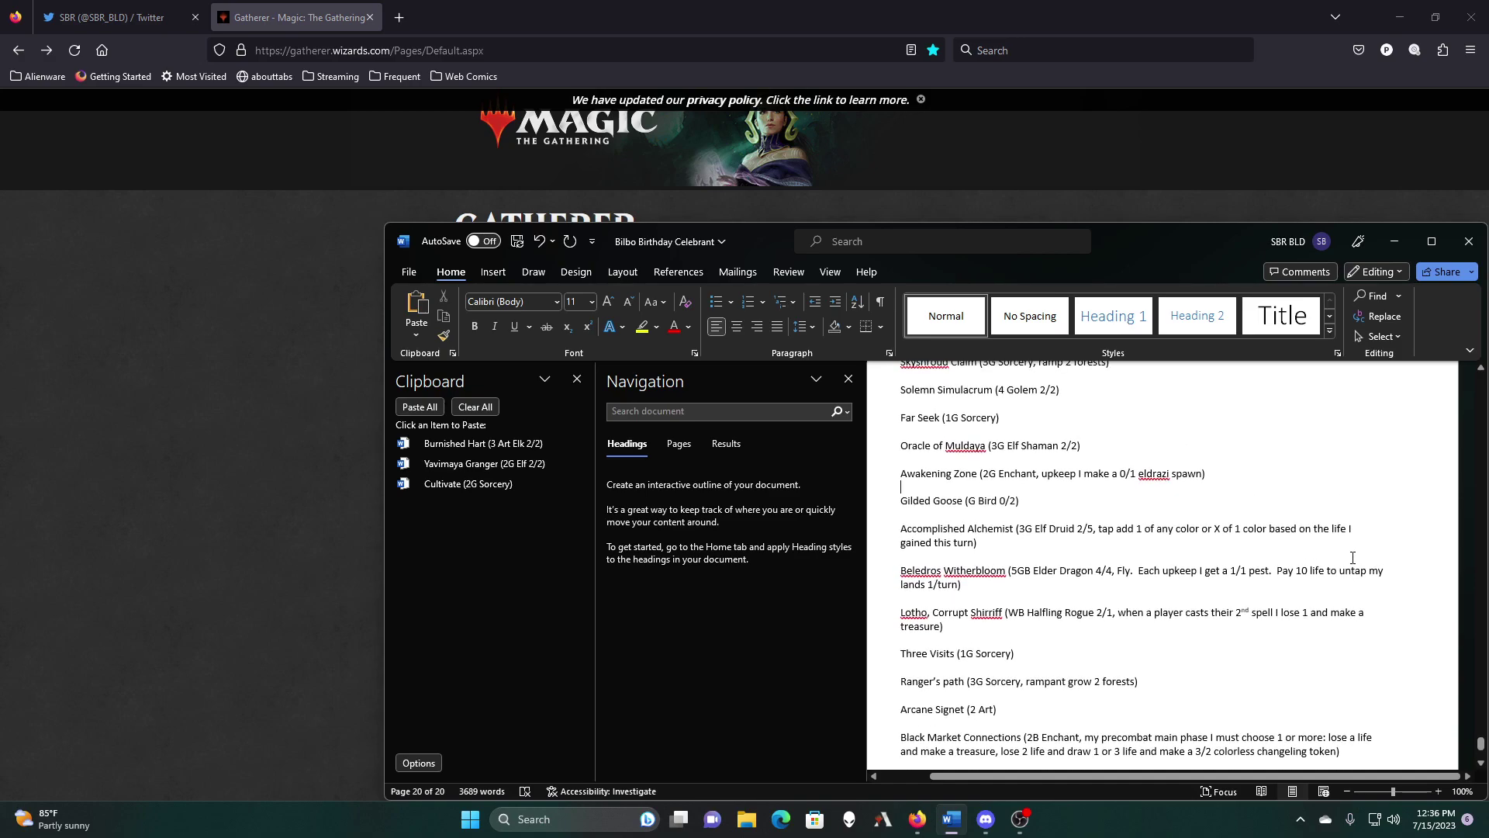
pyautogui.scroll(1, 1353, 558)
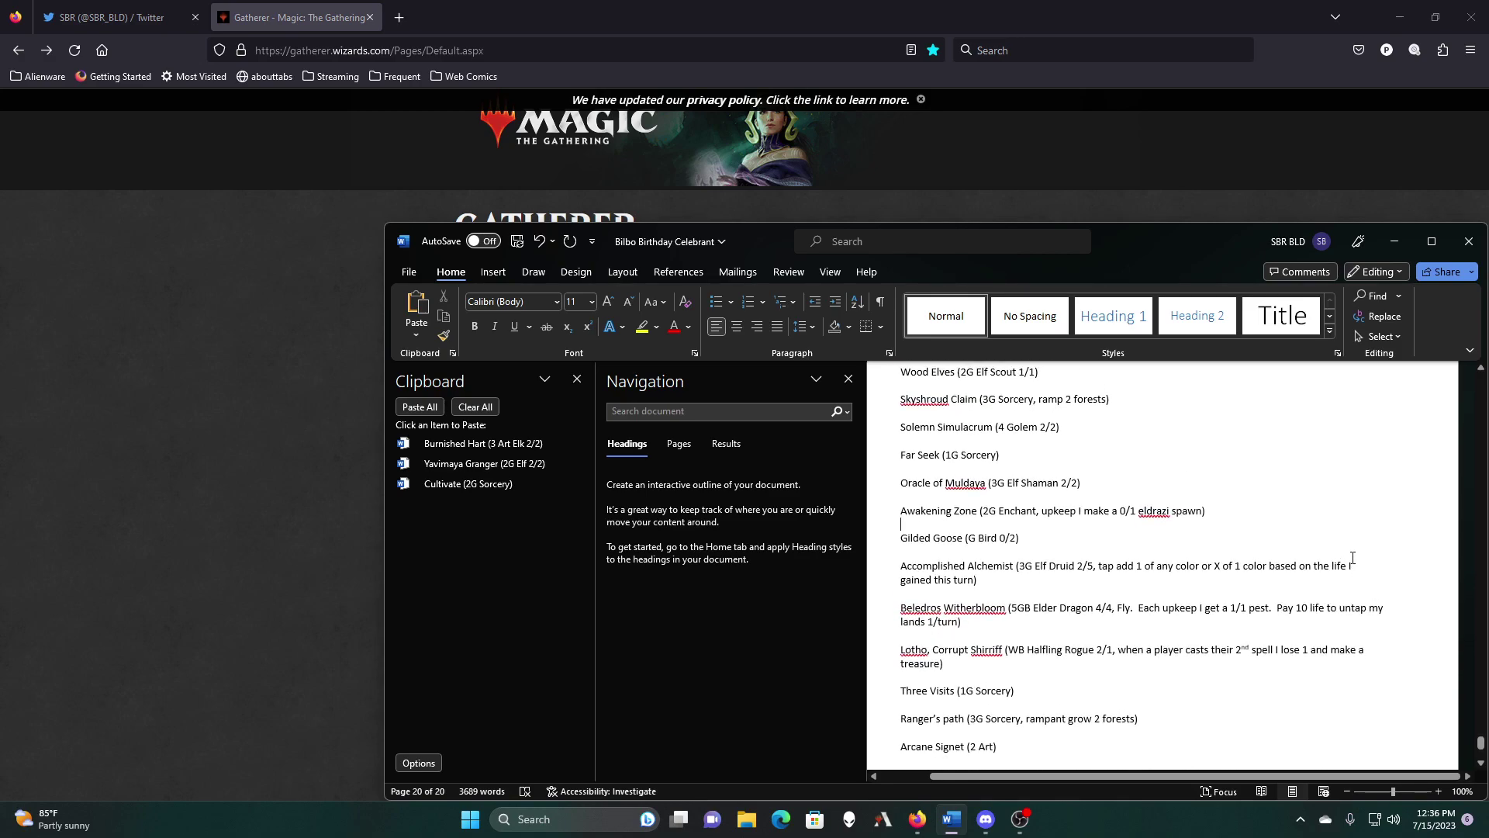
# Step: Cut the "Ranger's path (3G Sorcery, rampant grow 2 forests)" entry from the Ramp list and close the gap below Three Visits
pyautogui.scroll(-5, 1042, 620)
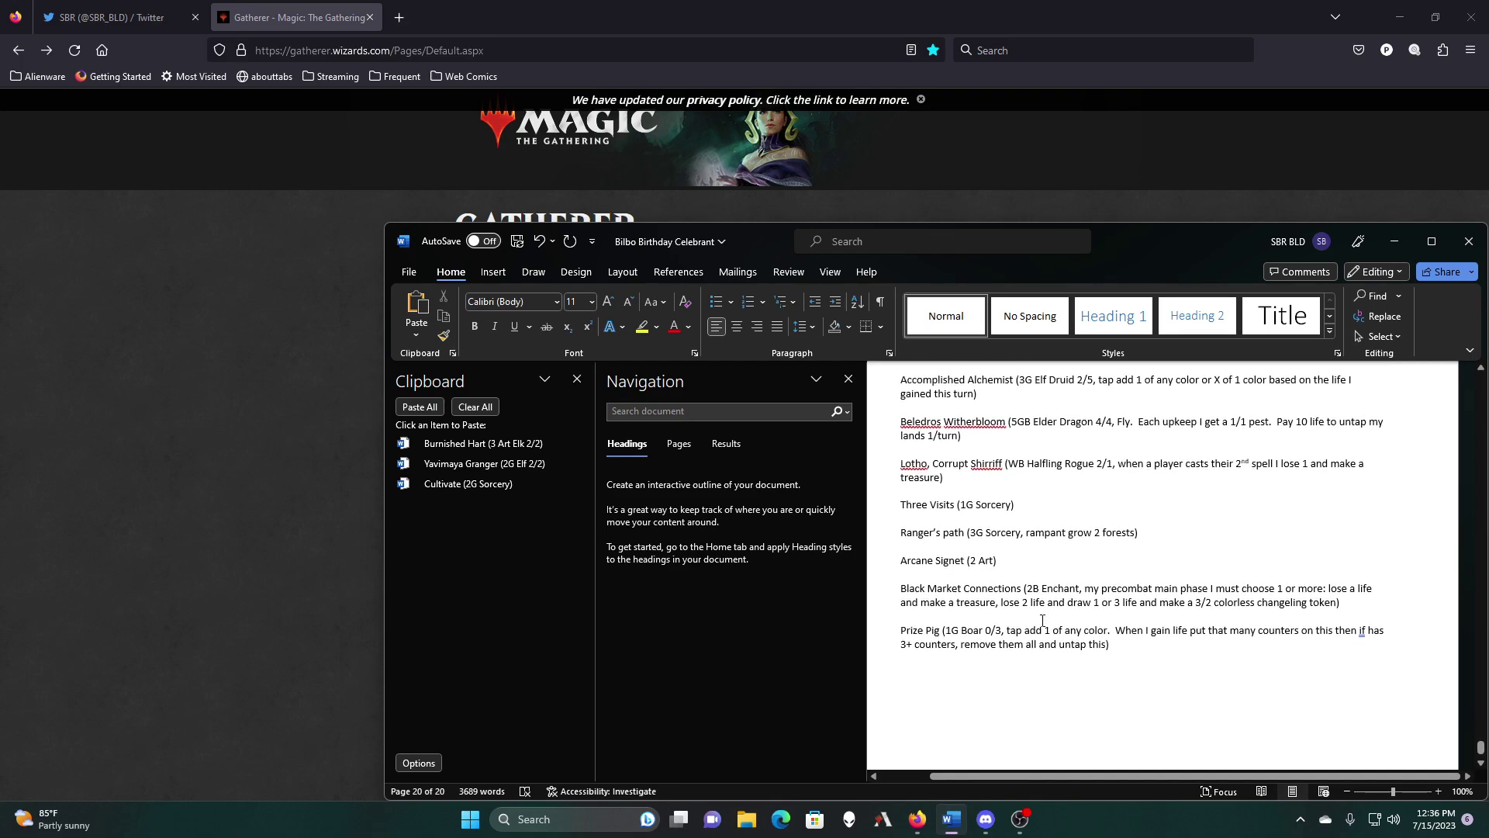
pyautogui.moveTo(1167, 534); pyautogui.dragTo(920, 534)
pyautogui.rightClick(920, 534)
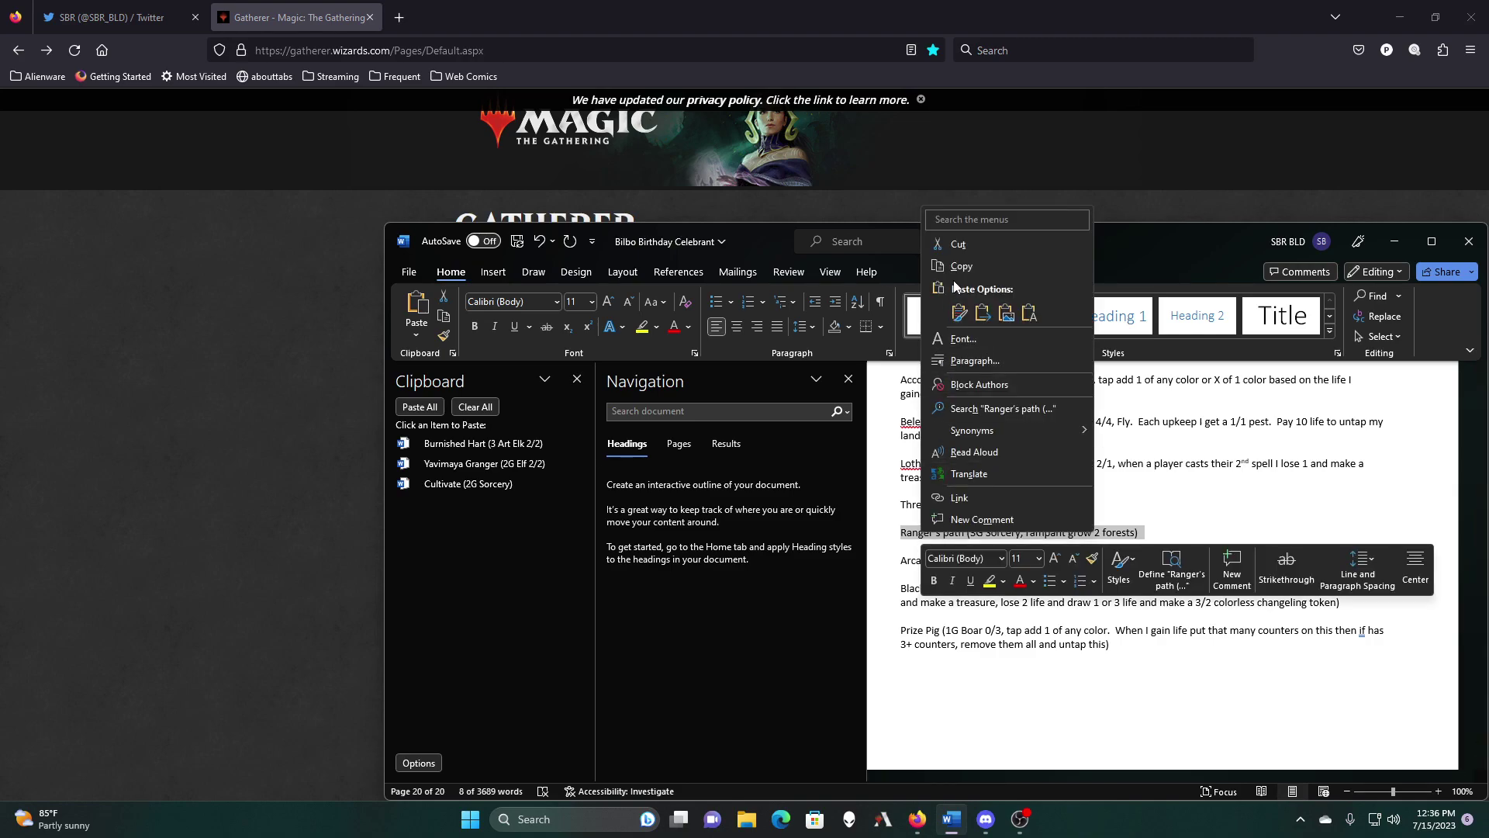
pyautogui.click(959, 240)
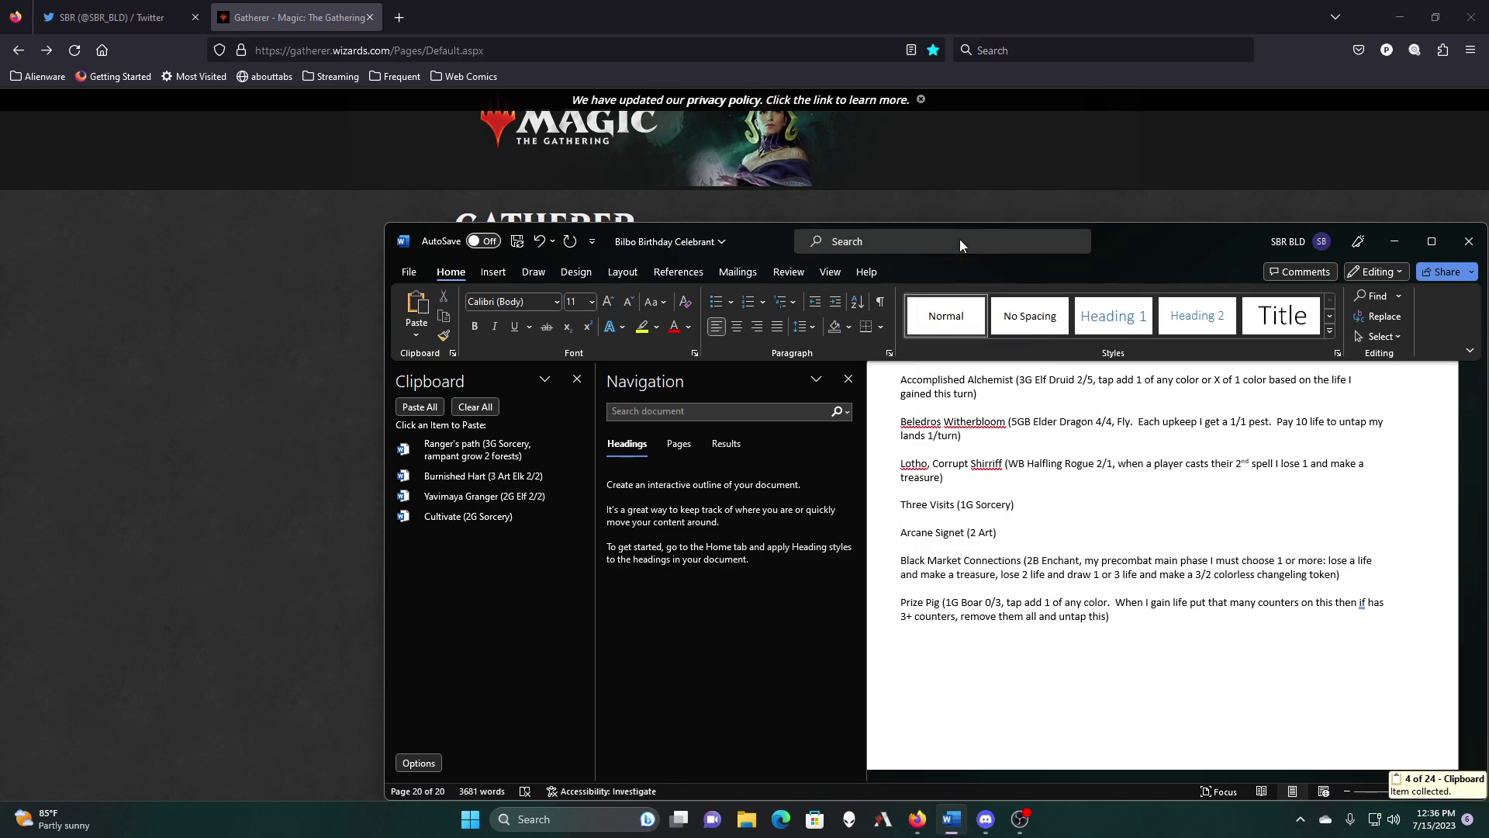
pyautogui.scroll(1, 989, 558)
pyautogui.click(989, 559)
pyautogui.press('Delete')
# Step: Cut the "Skyshroud Claim (3G Sorcery, ramp 2 forests)" entry from the Ramp list and close the gap below Wood Elves
pyautogui.scroll(4, 989, 558)
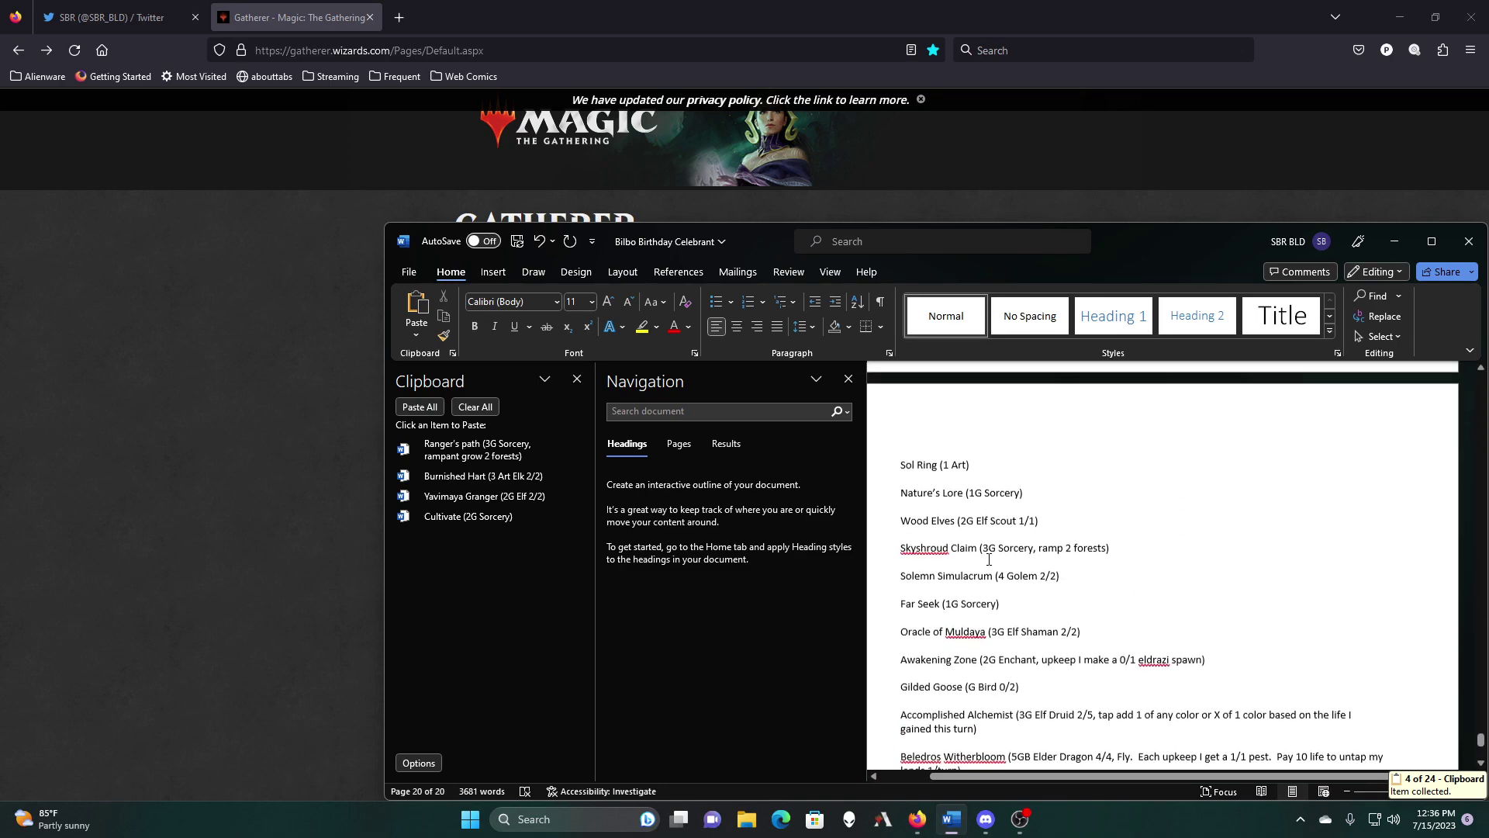
pyautogui.scroll(1, 989, 558)
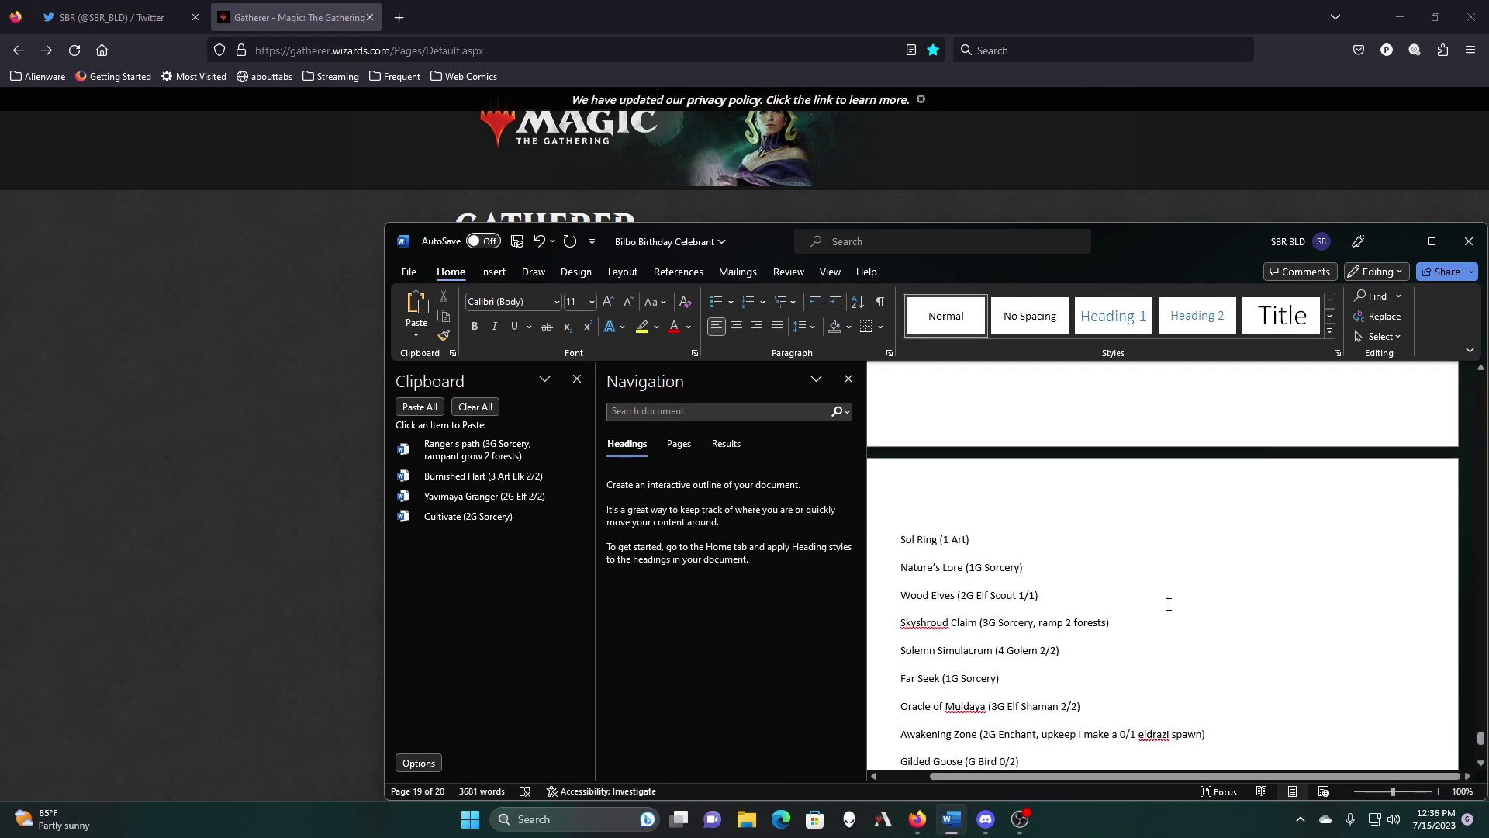
pyautogui.moveTo(1132, 621); pyautogui.dragTo(906, 625)
pyautogui.rightClick(906, 625)
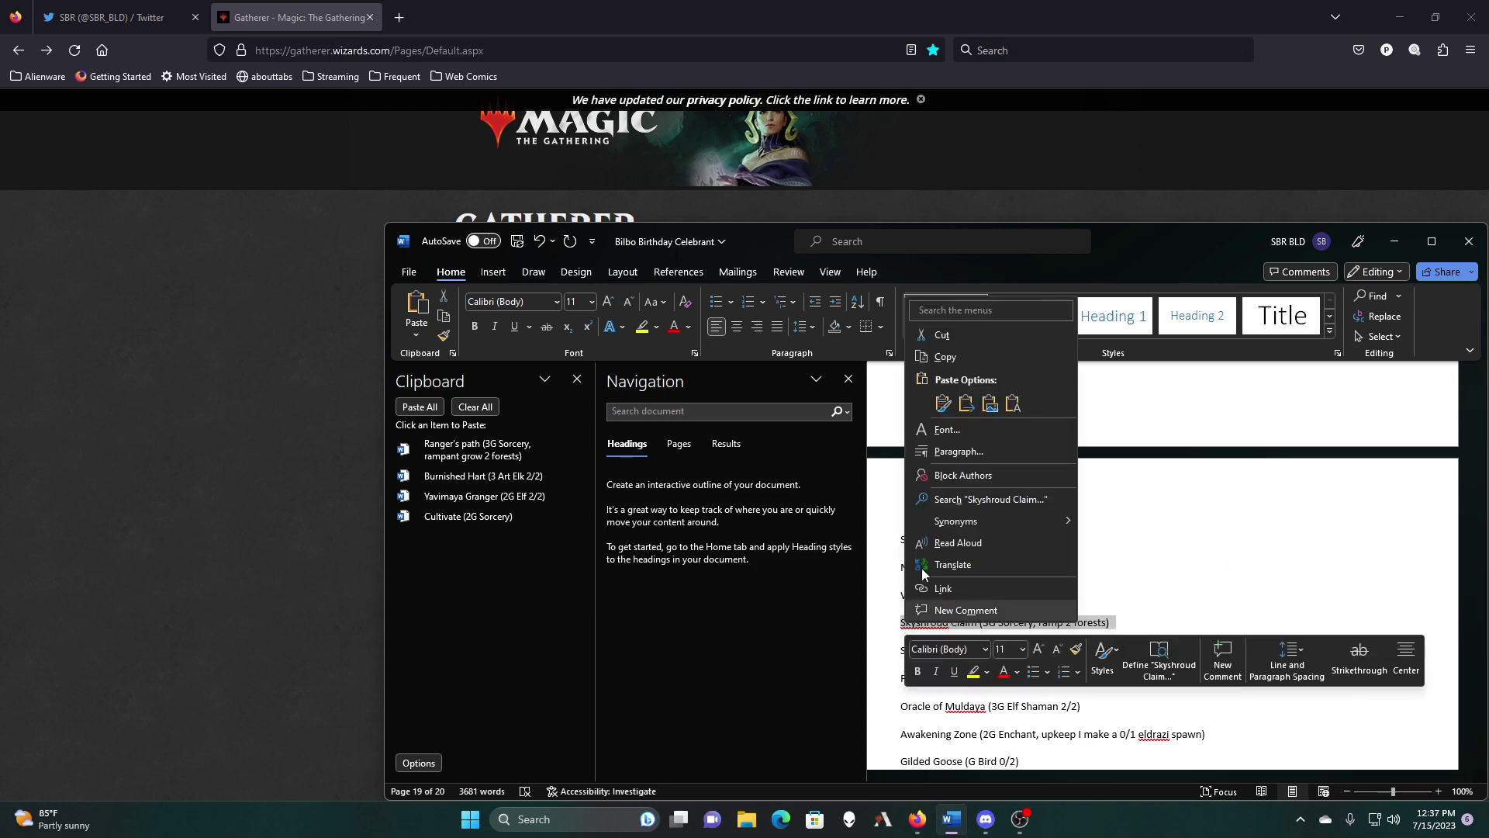
pyautogui.click(971, 334)
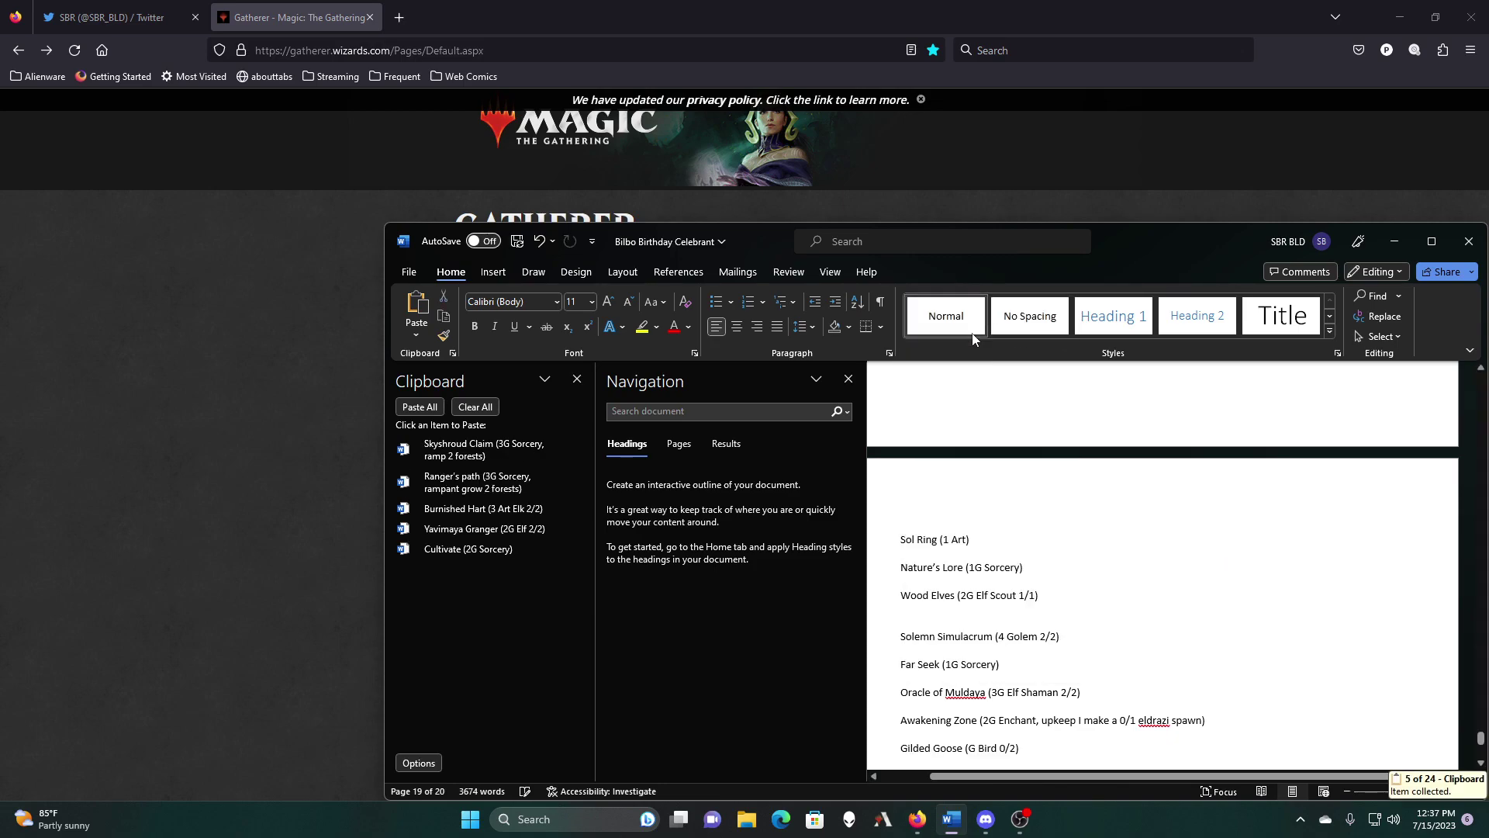
pyautogui.press('Delete')
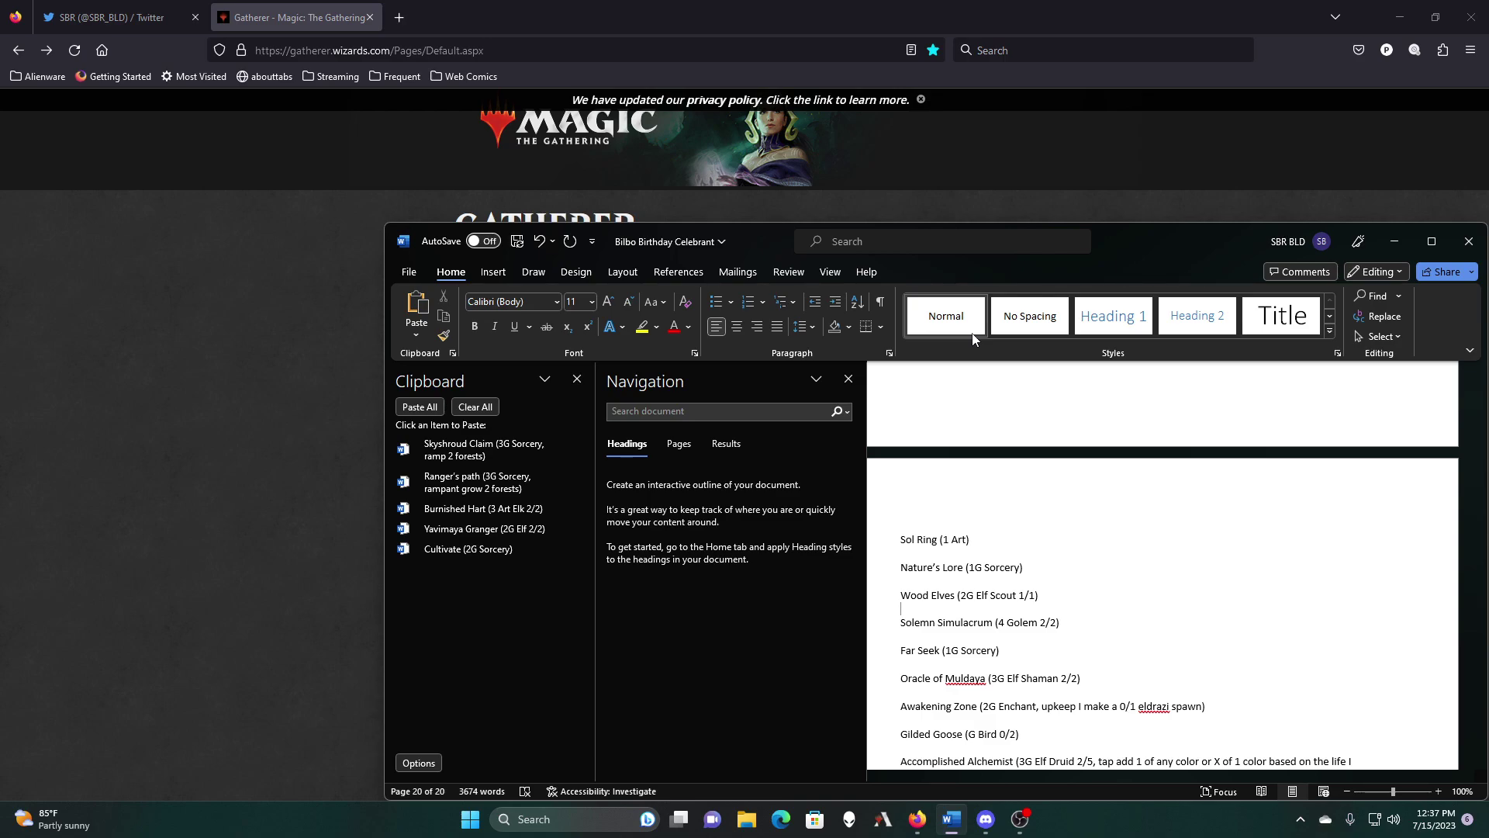
# Step: Switch to Gatherer in Firefox, replace the card name search with "sakur" and open the Sakura-Tribe Elder details
pyautogui.click(318, 390)
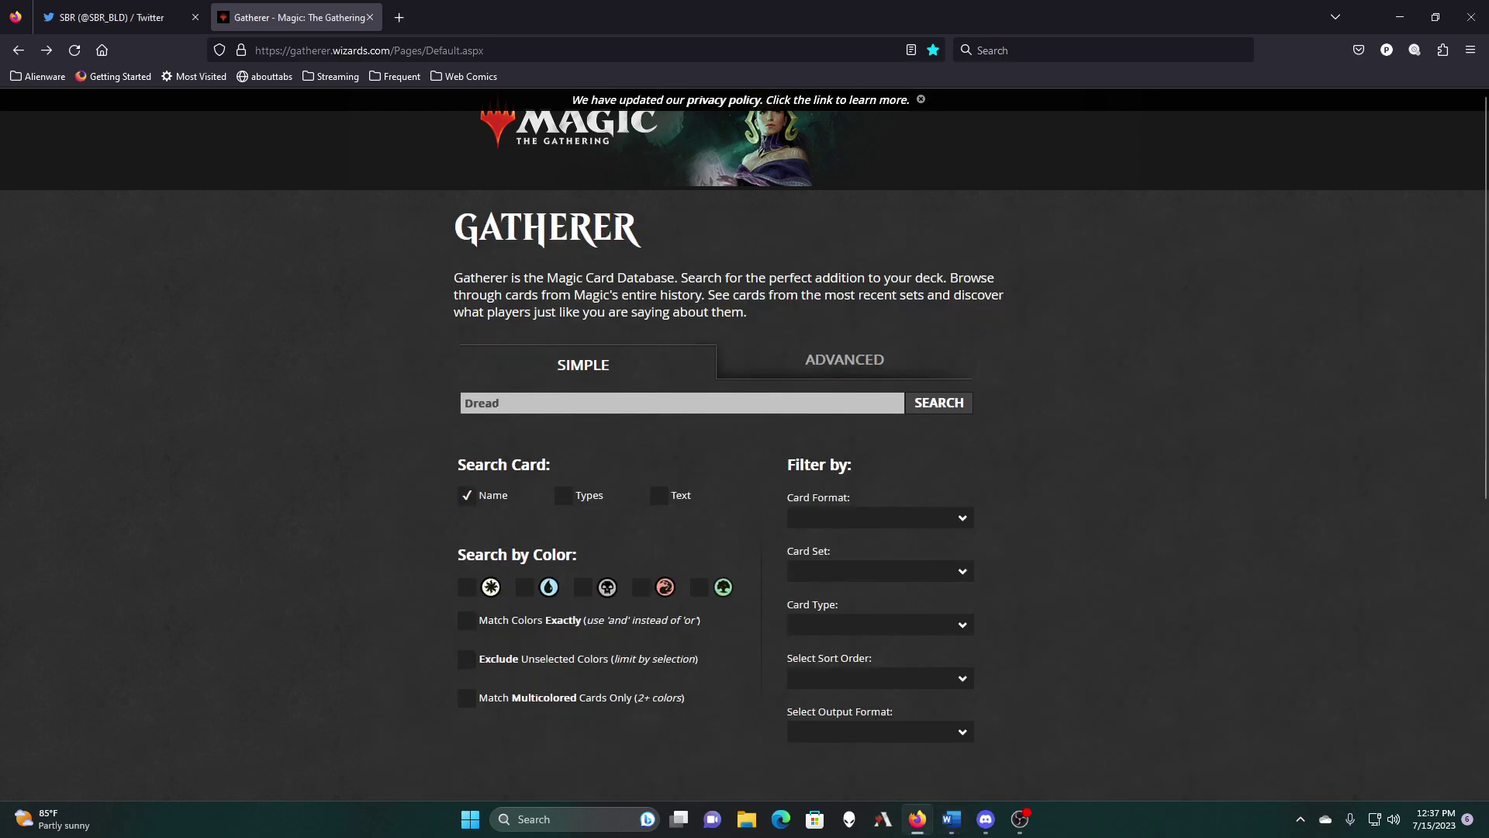
pyautogui.click(517, 402)
pyautogui.press('BackSpace')
pyautogui.press('BackSpace')
pyautogui.press('BackSpace')
pyautogui.press('BackSpace')
pyautogui.press('BackSpace')
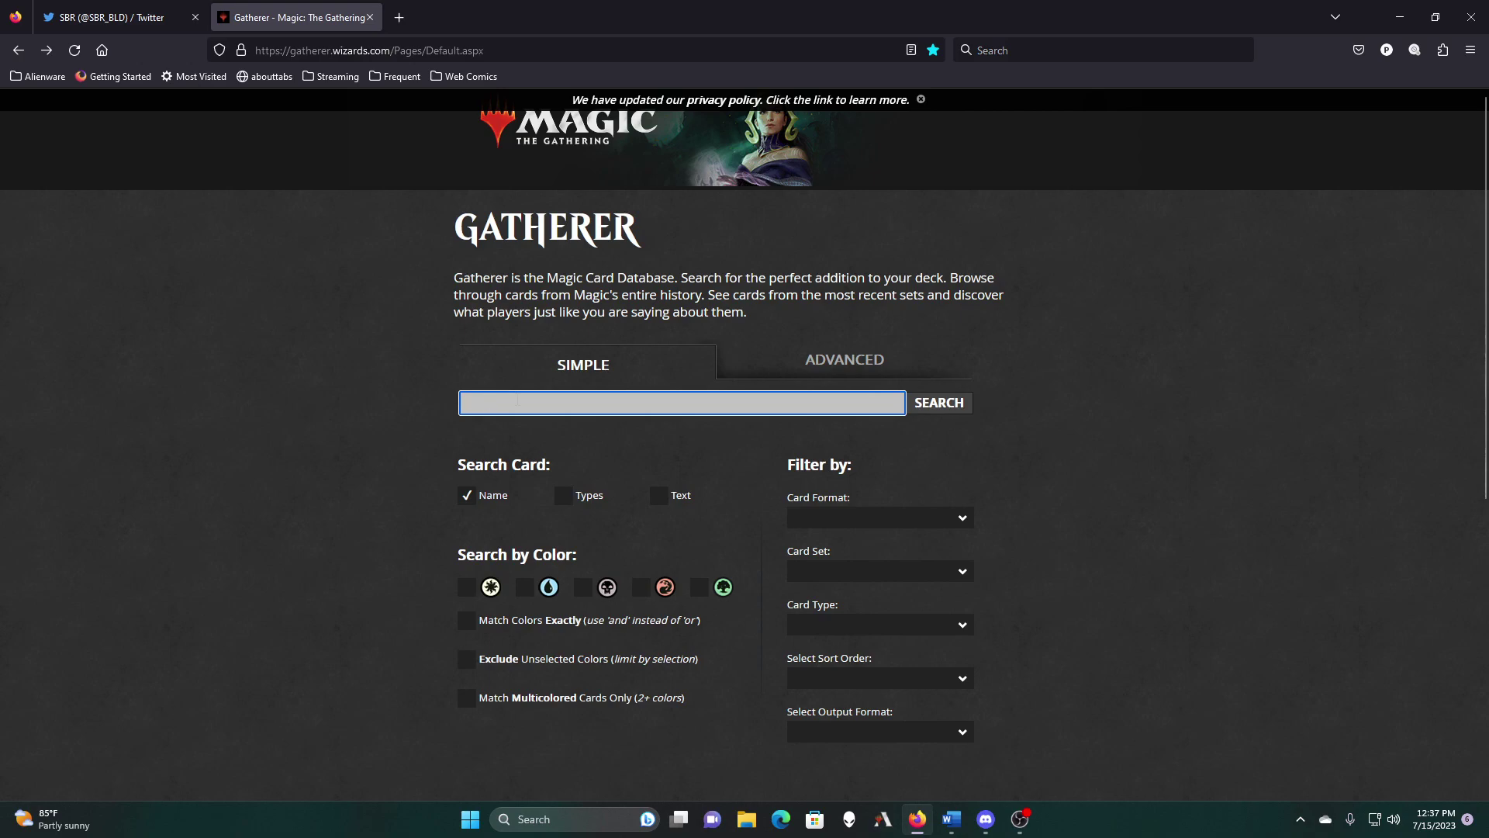
pyautogui.write('sakur')
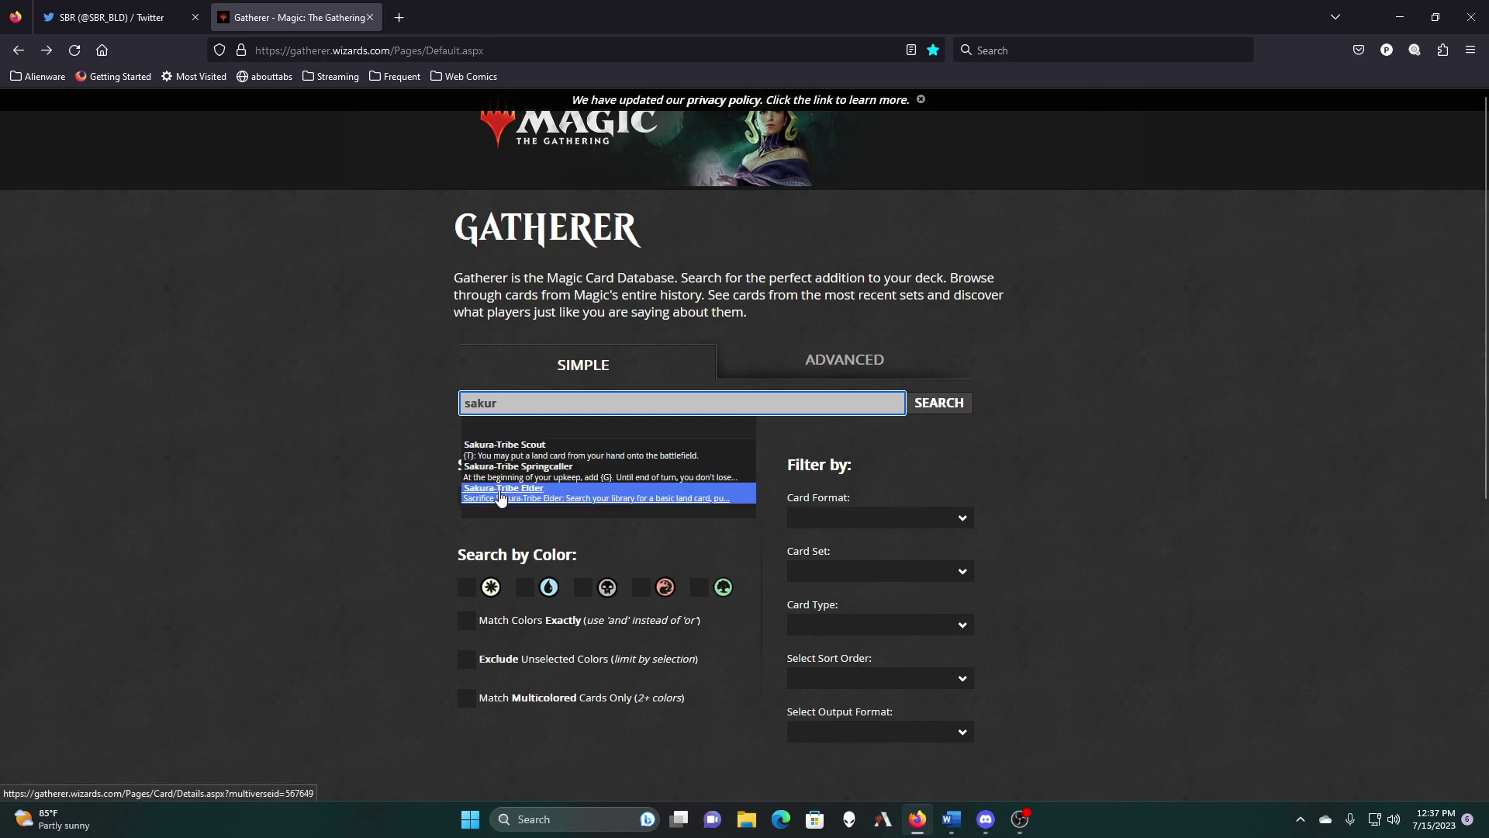
pyautogui.click(497, 492)
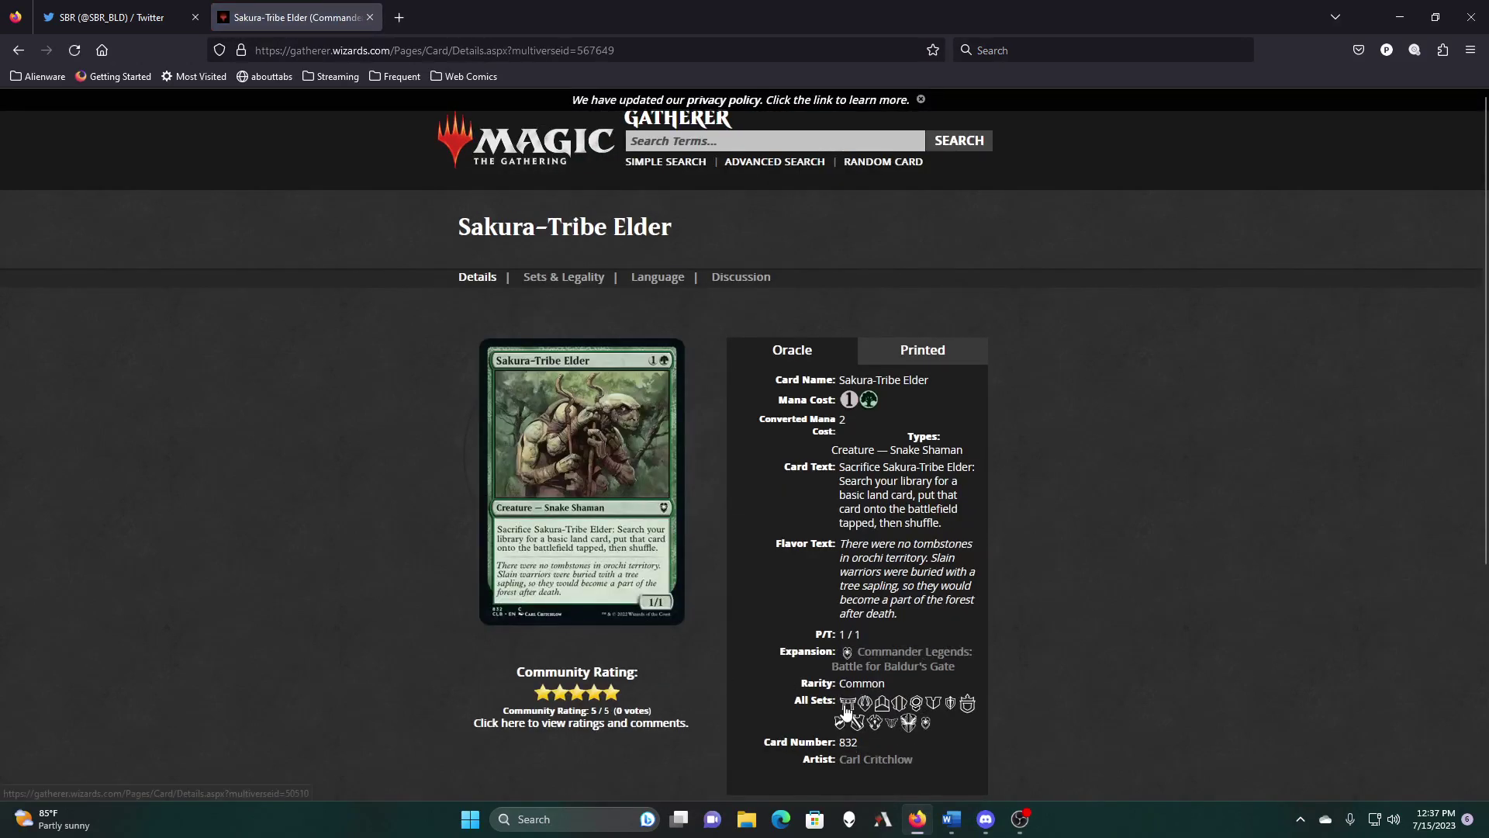
# Step: Return to the Word document, find "skys" and delete the Skyshroud Claim entry under the Nemesis heading
pyautogui.click(946, 822)
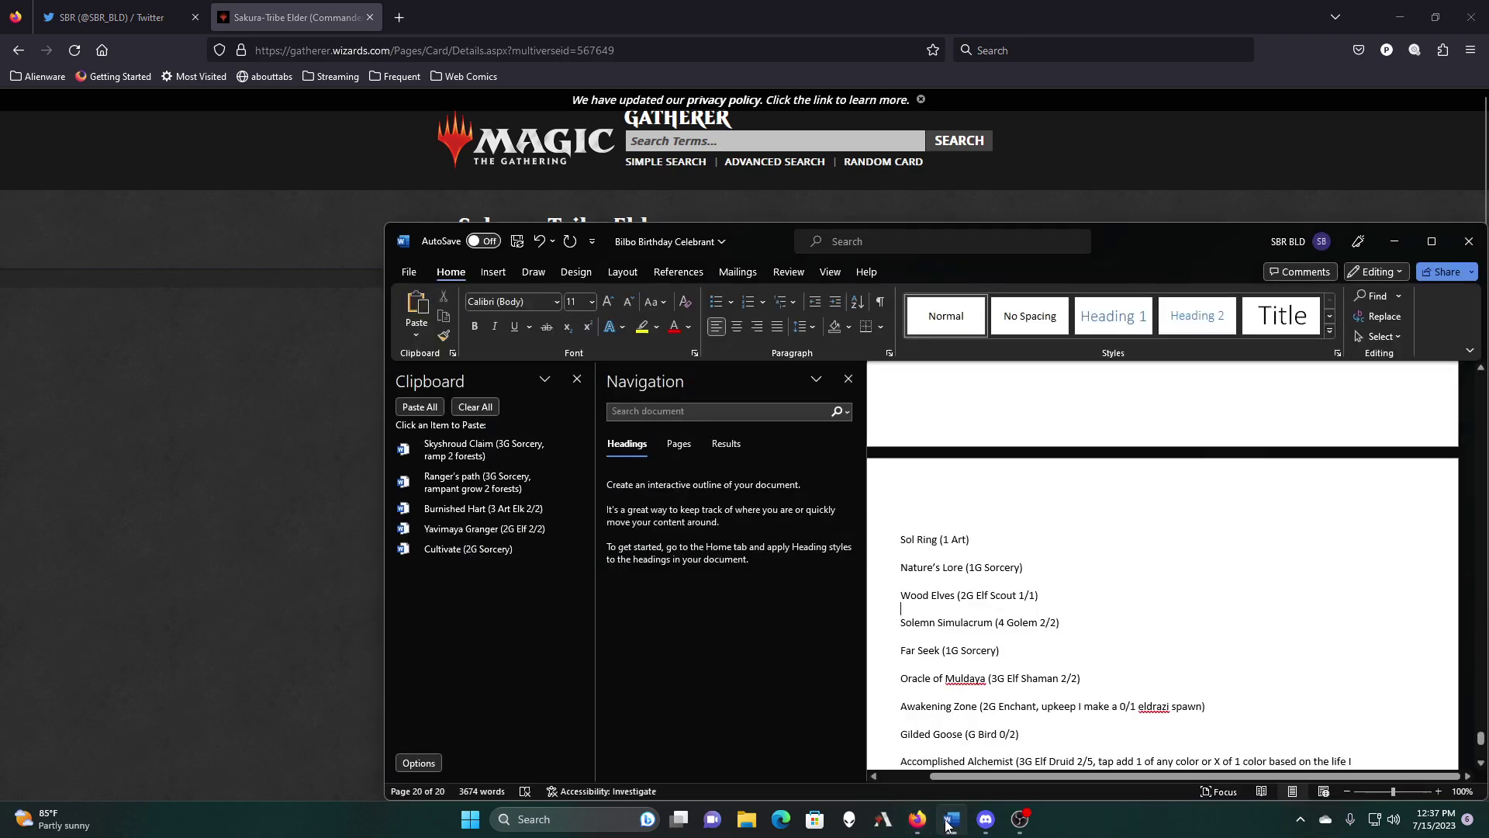
pyautogui.click(654, 412)
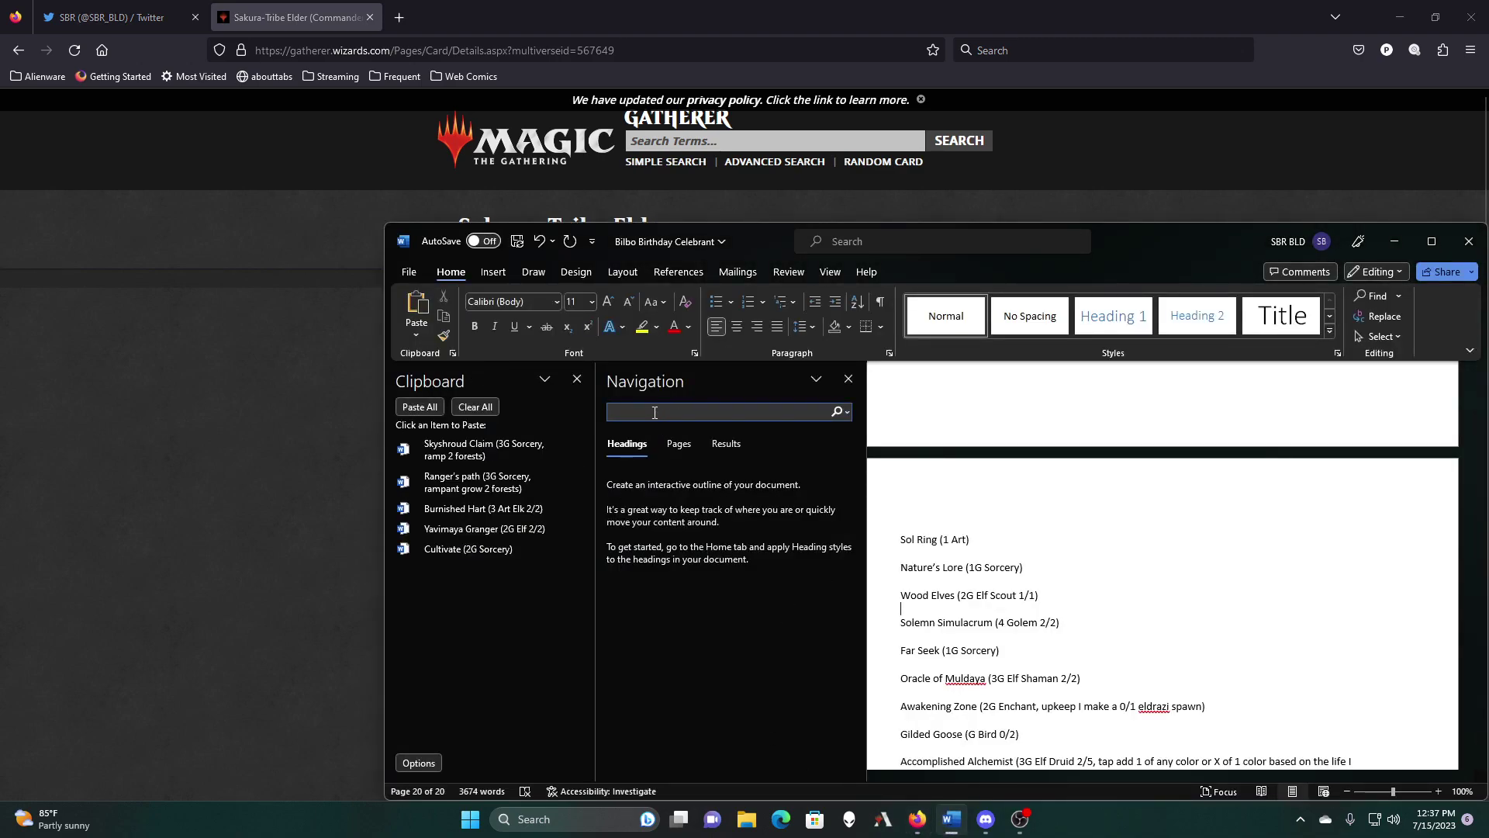
pyautogui.write('skys')
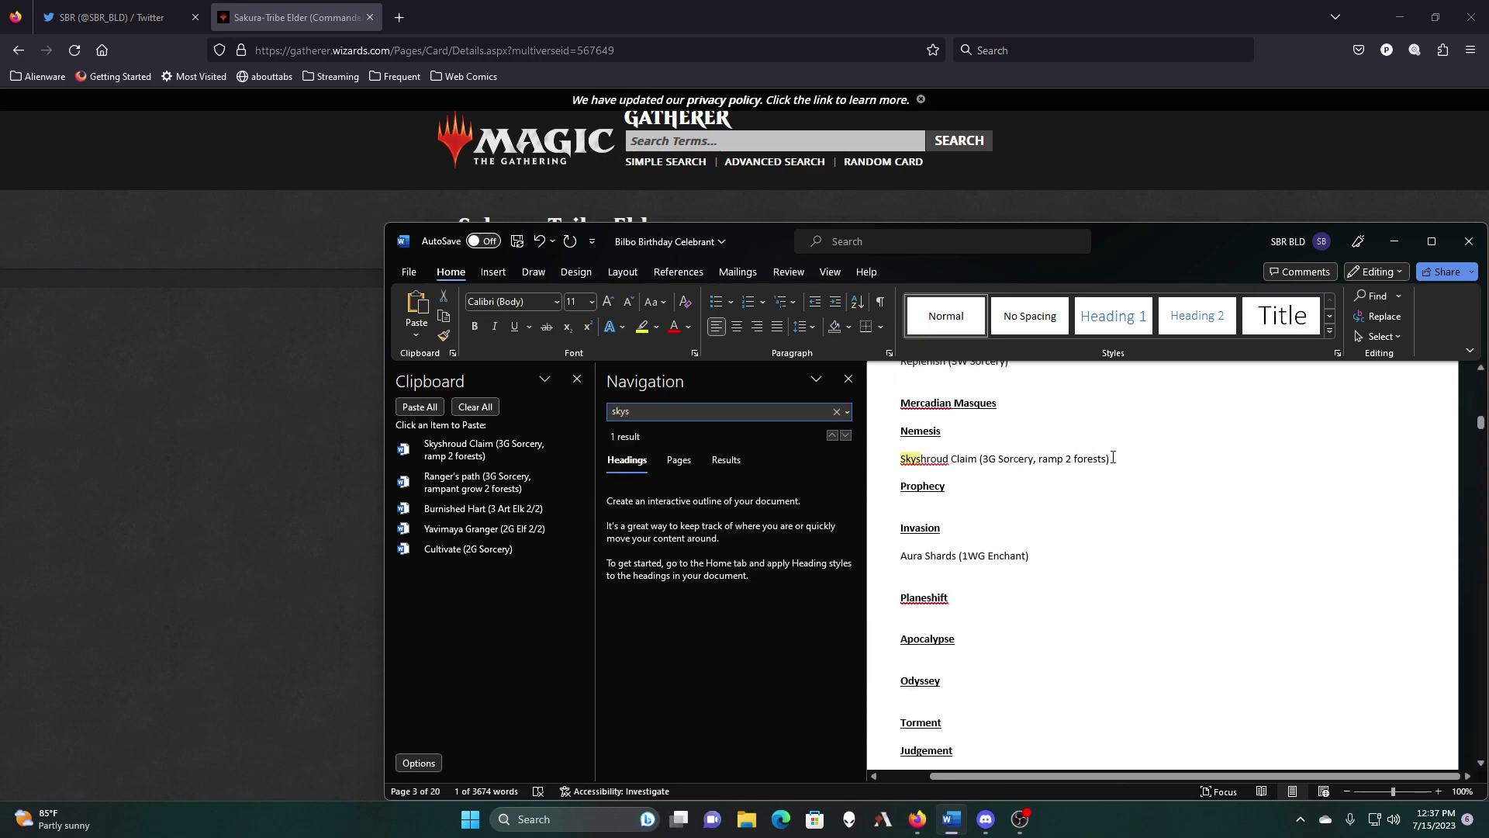
pyautogui.moveTo(1107, 464); pyautogui.dragTo(902, 461)
pyautogui.press('Delete')
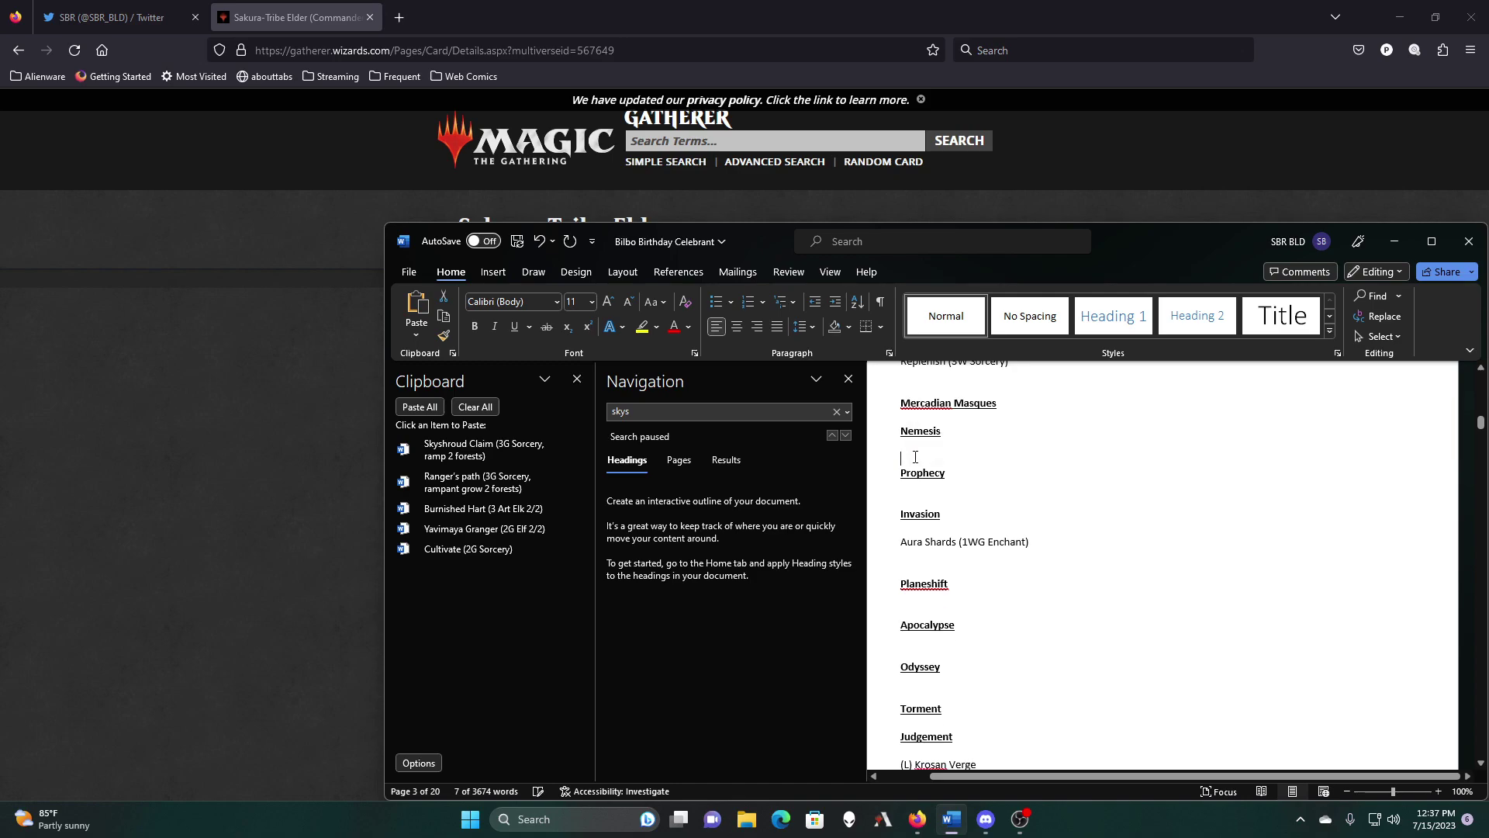
# Step: Find "path" in the document and delete the Ranger's path entry under the M13 heading
pyautogui.click(681, 413)
pyautogui.write('path')
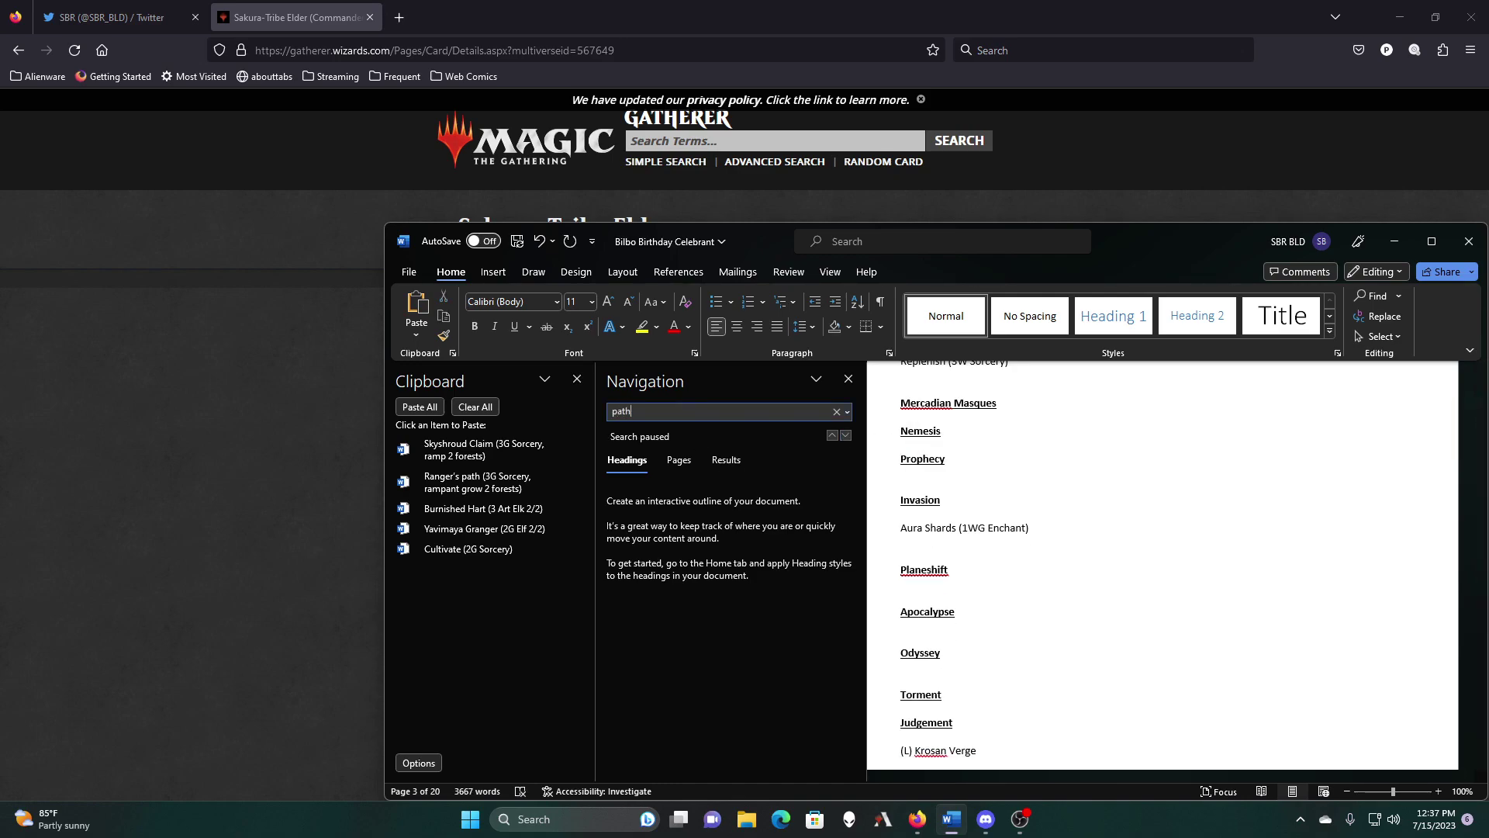
pyautogui.click(847, 437)
pyautogui.click(847, 437)
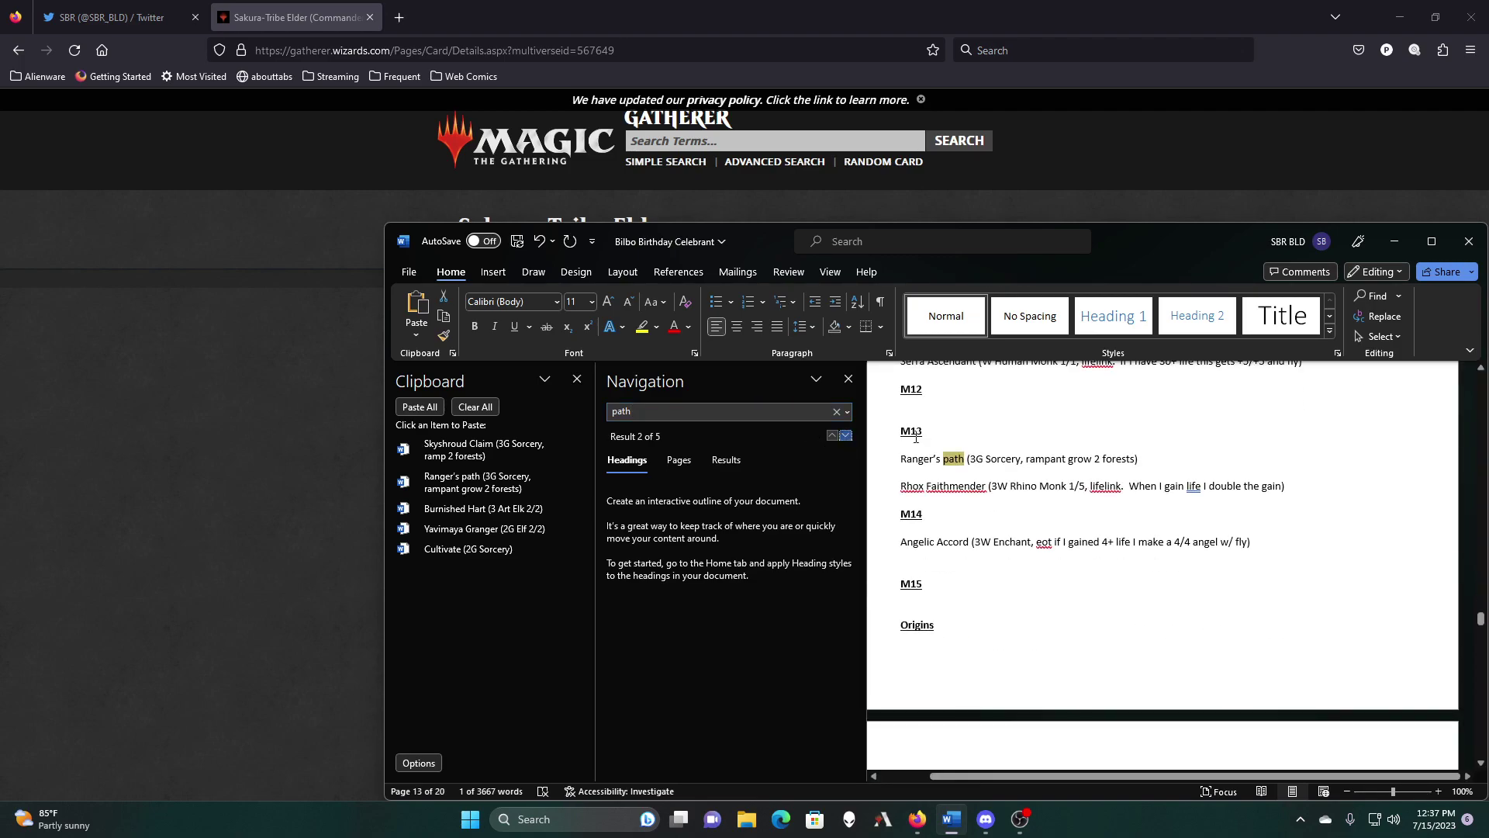
pyautogui.moveTo(1153, 460); pyautogui.dragTo(902, 462)
pyautogui.press('Delete')
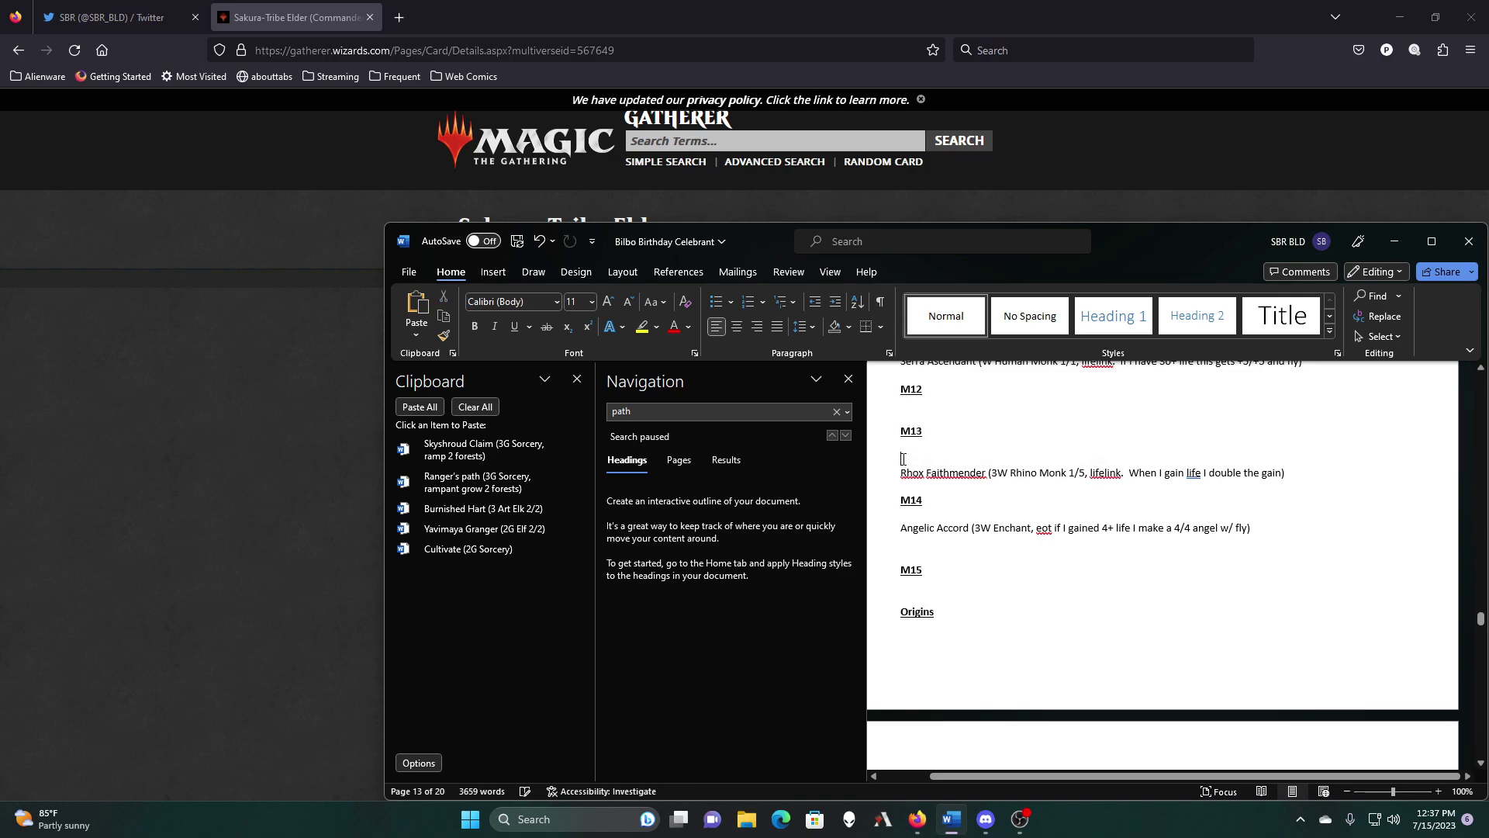
# Step: Find "burnished" in the document and delete the Burnished Hart entry under the Theros heading
pyautogui.click(664, 411)
pyautogui.write('burnished')
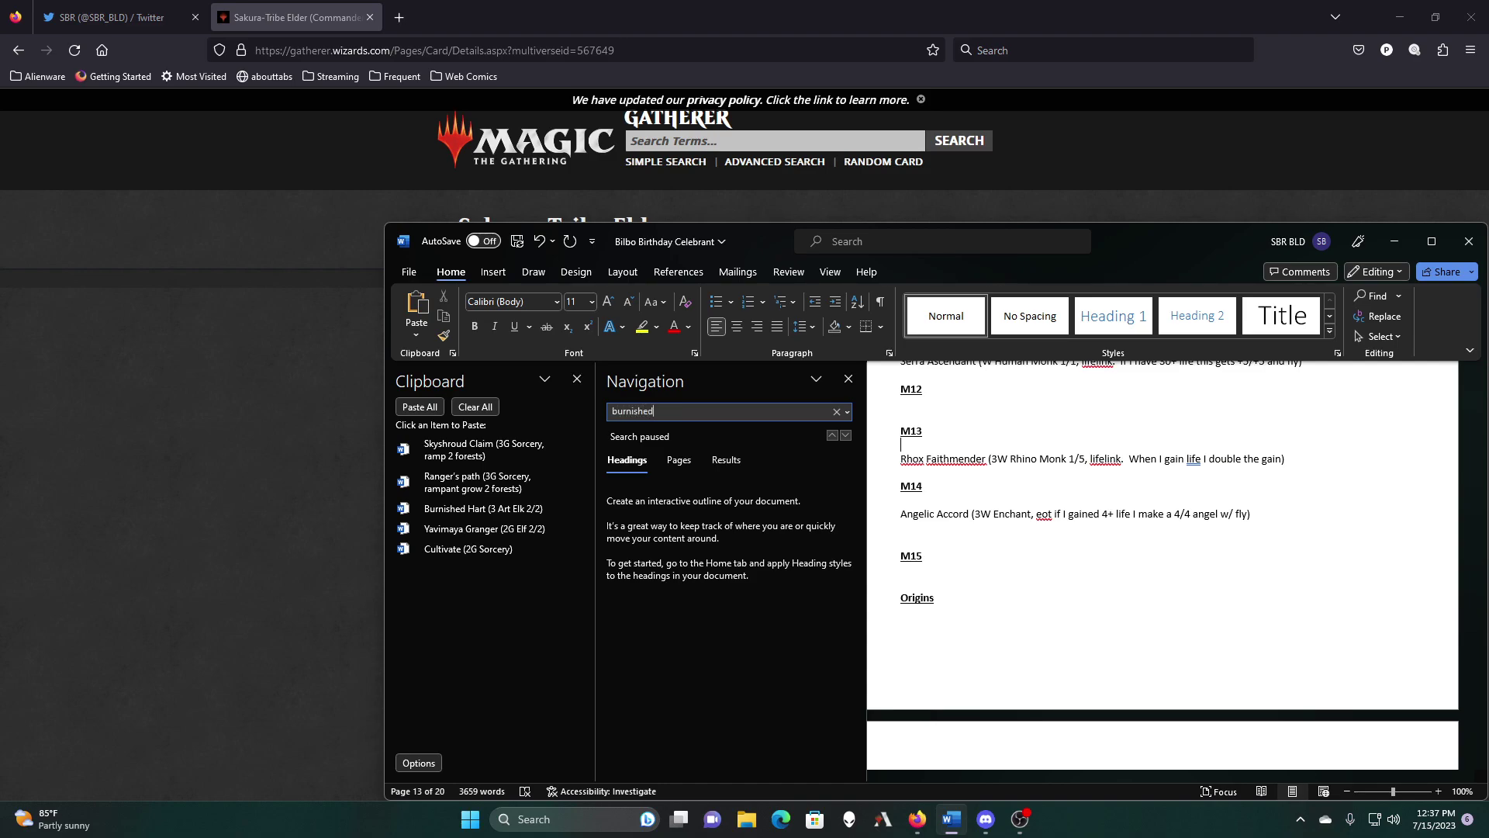
pyautogui.moveTo(1079, 458); pyautogui.dragTo(875, 466)
pyautogui.press('Delete')
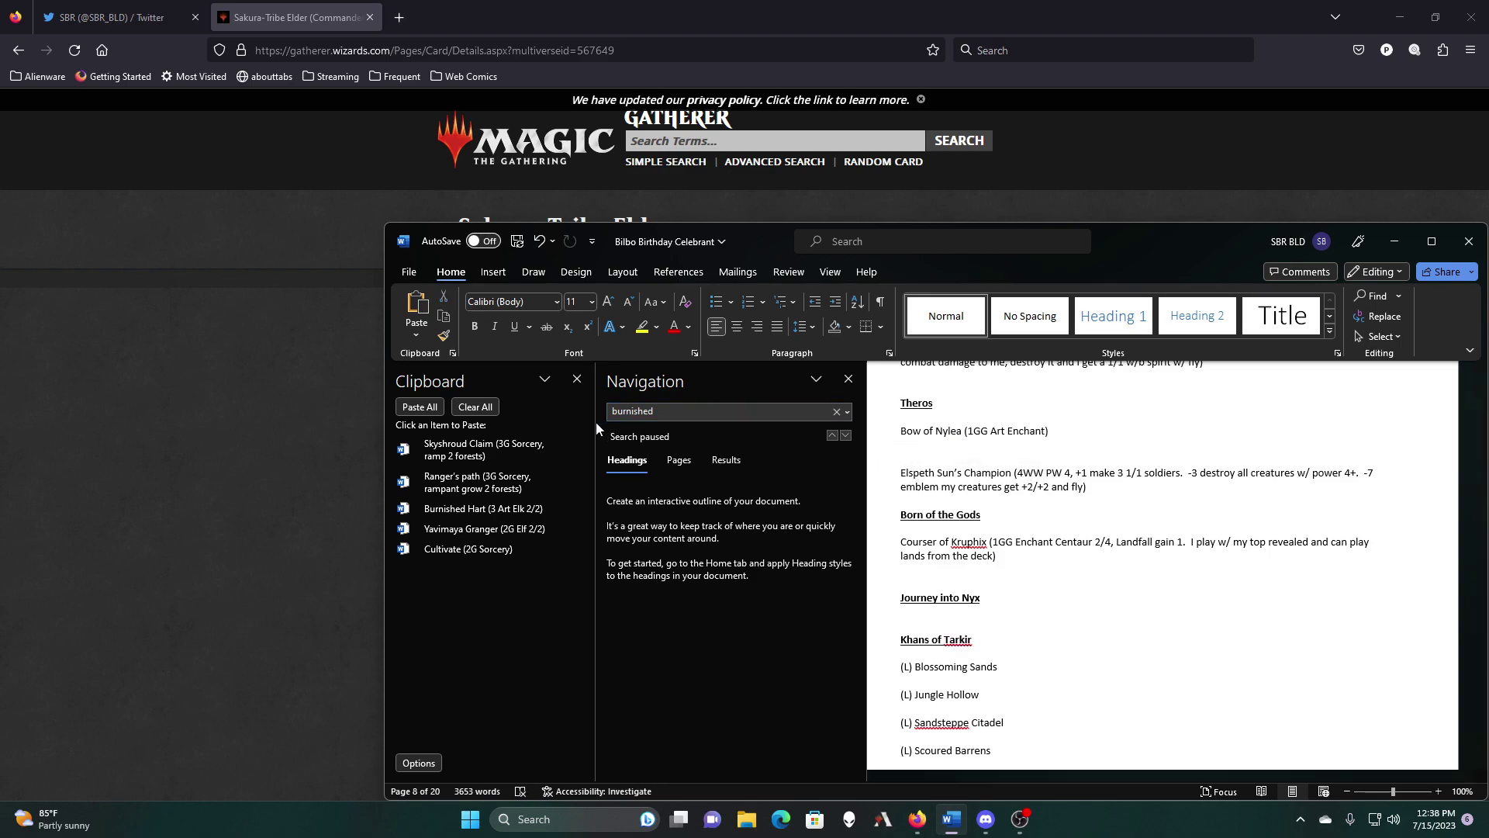
# Step: Find "yav" in the document and delete the Yavimaya Granger entry above the Urza's Destiney heading
pyautogui.click(654, 412)
pyautogui.write('yav')
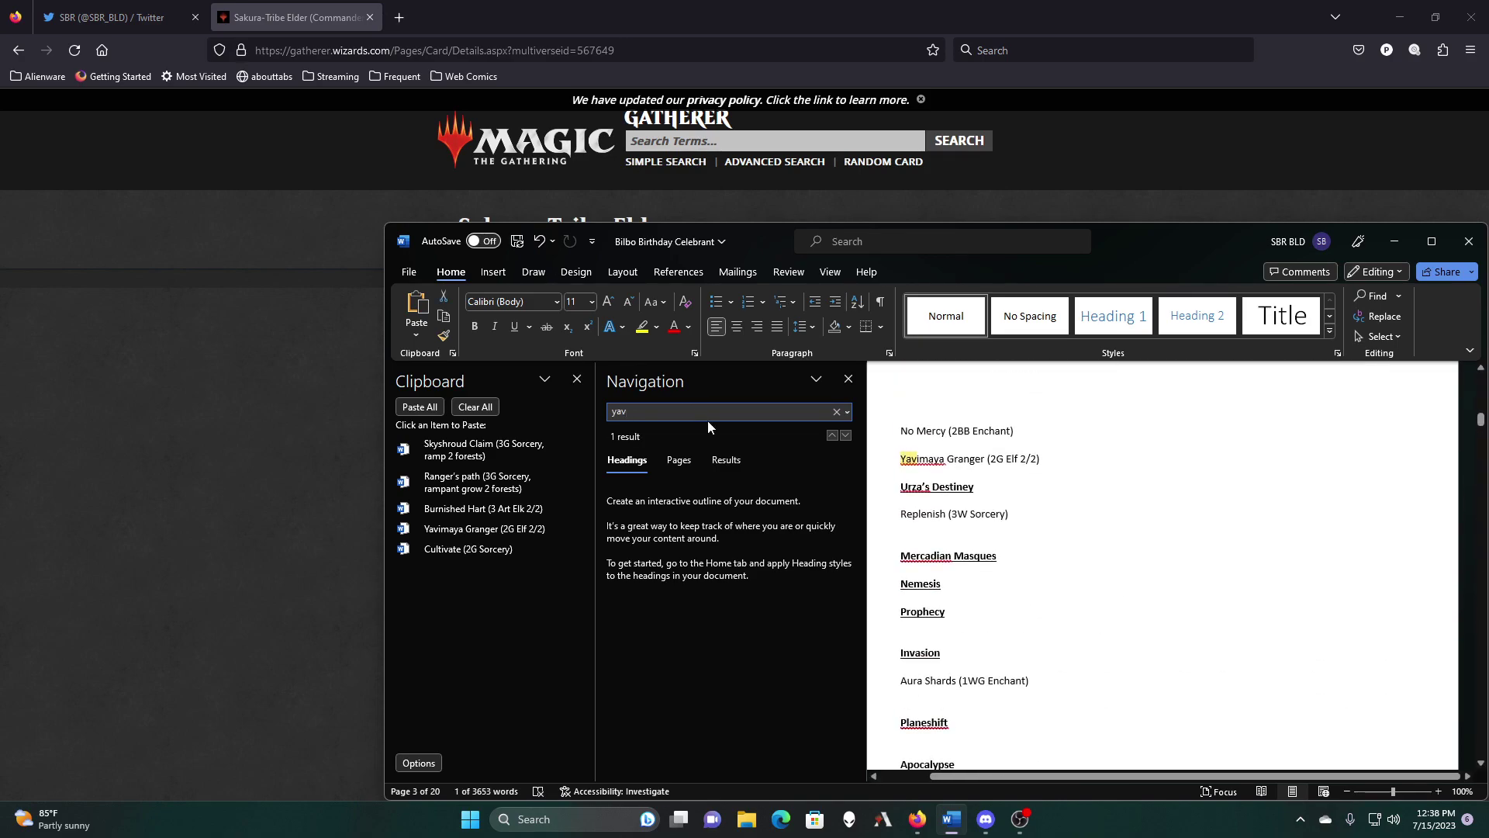
pyautogui.moveTo(1048, 458); pyautogui.dragTo(894, 463)
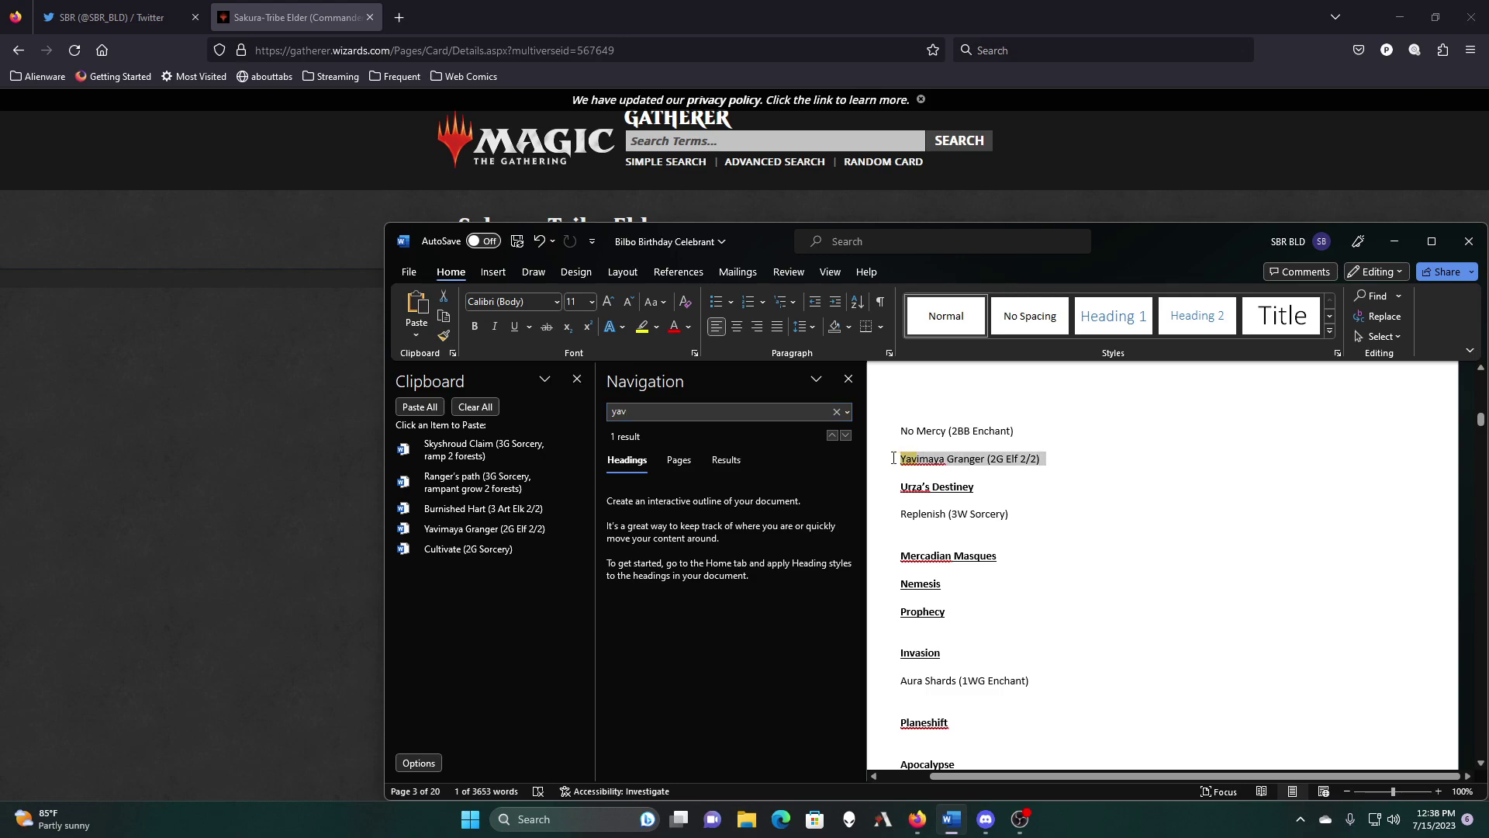
pyautogui.press('Delete')
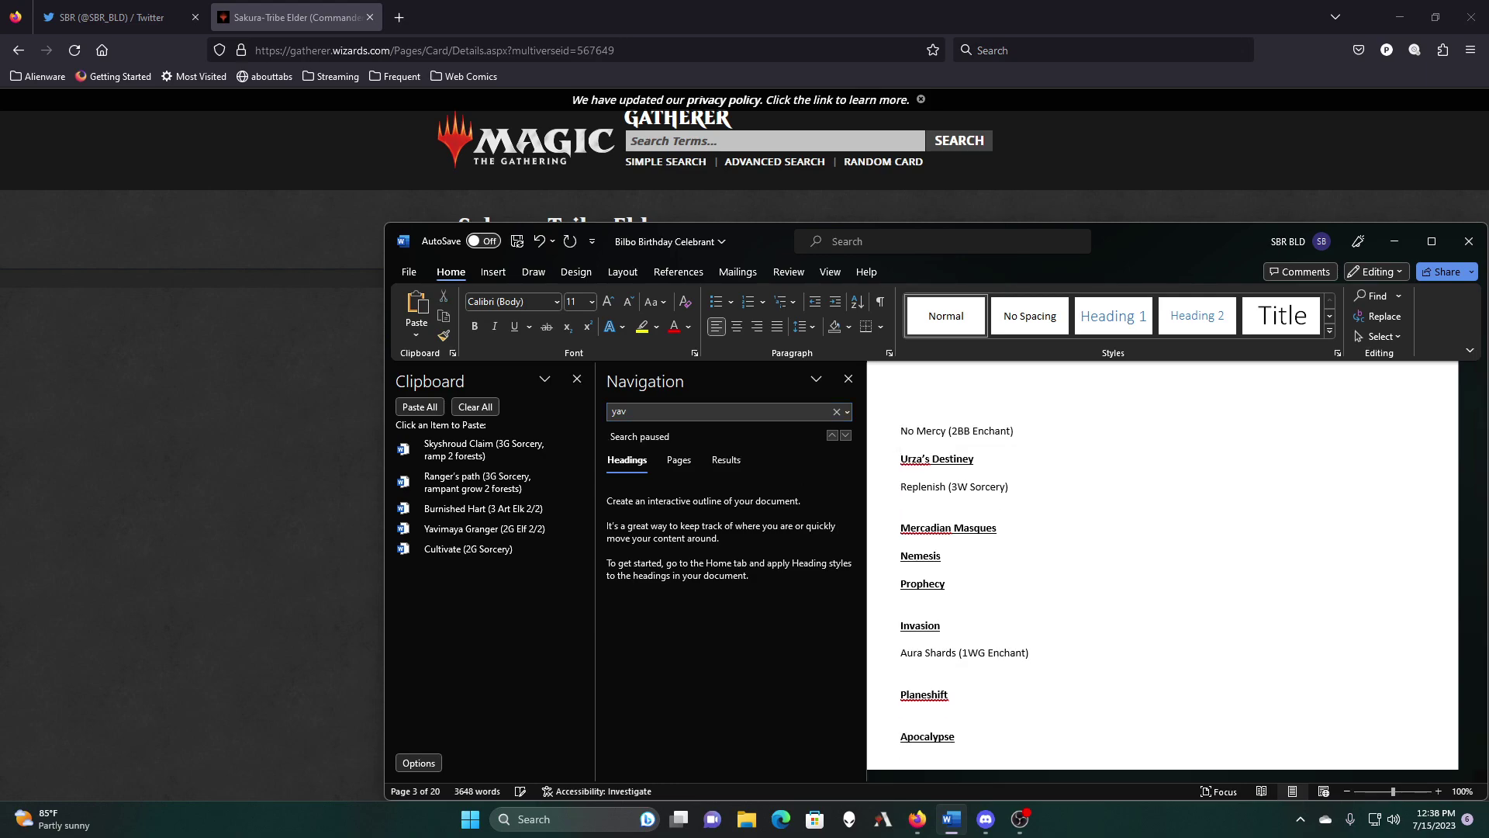
# Step: Find "culti" in the document and delete the Cultivate entry under the M11 heading
pyautogui.click(698, 412)
pyautogui.write('culti')
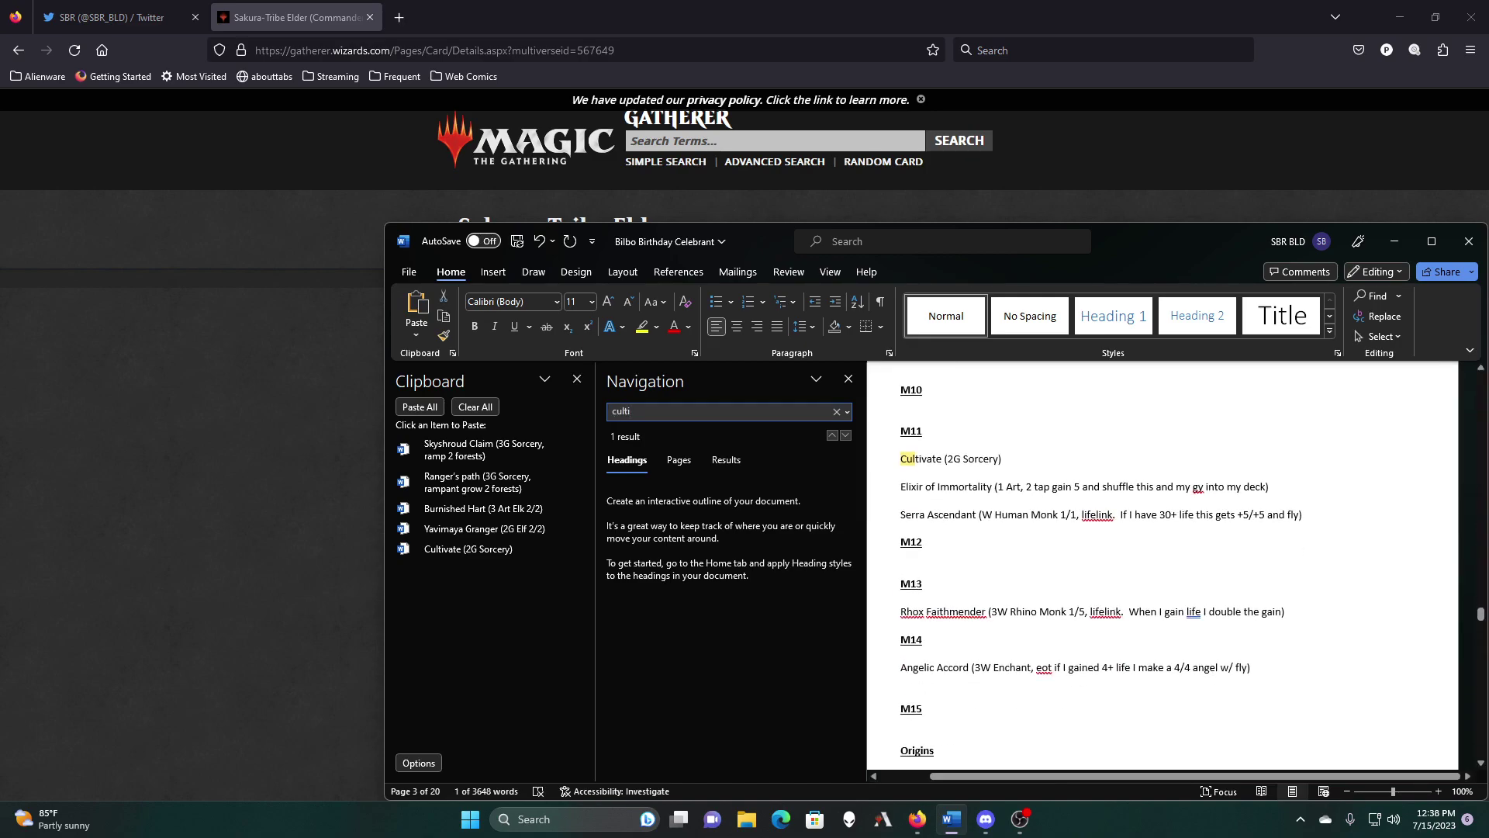
pyautogui.moveTo(1017, 460); pyautogui.dragTo(867, 467)
pyautogui.press('BackSpace')
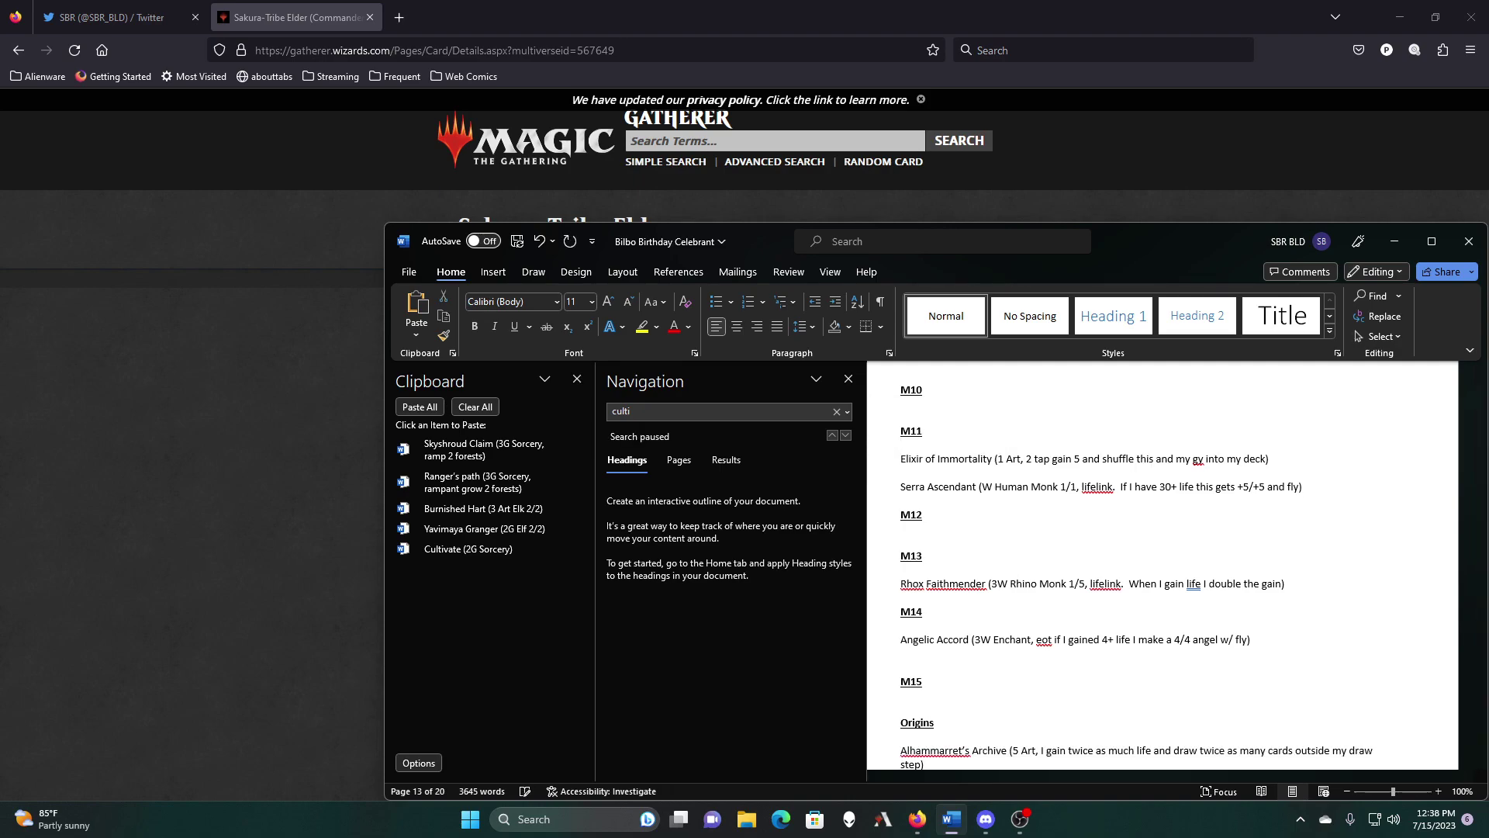
# Step: Find the Champions of Kamigawa heading and add "Sakura-Tribe Elder (1G snake shaman 1/1)" above Sensei's Divining Top, checking its creature type in Gatherer
pyautogui.click(644, 415)
pyautogui.write('champ')
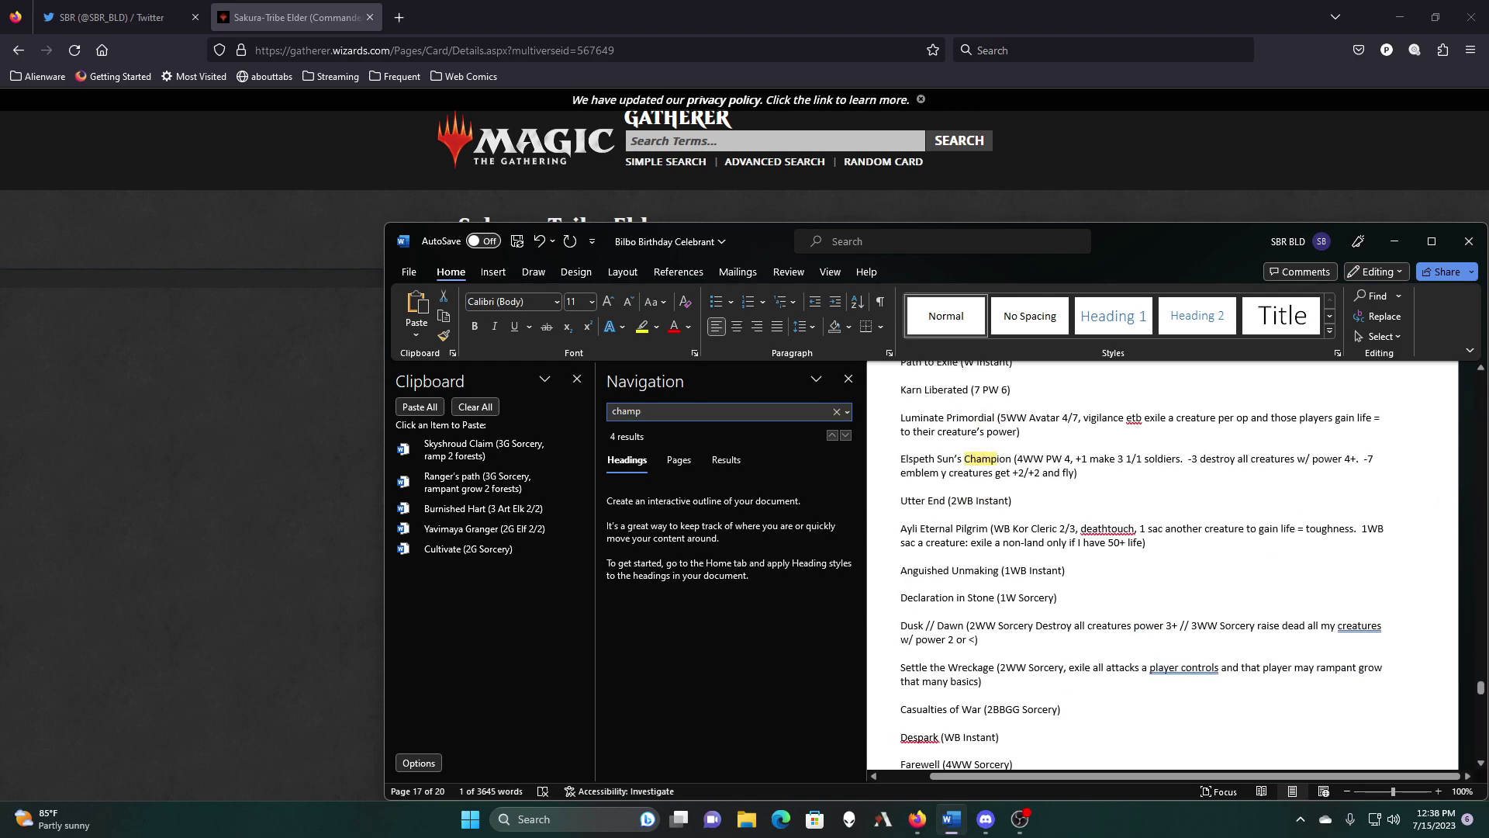
pyautogui.click(831, 436)
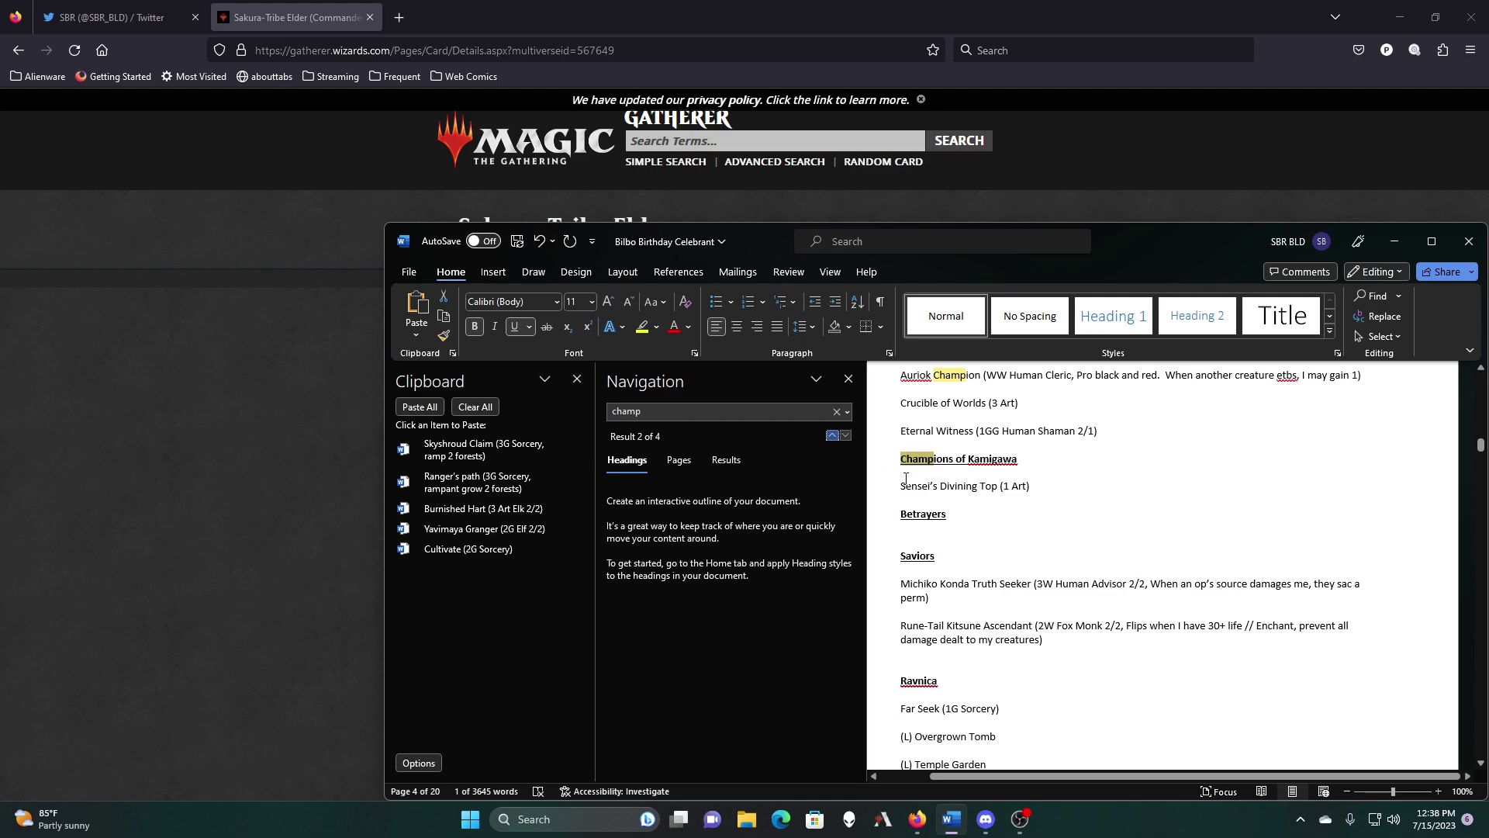
pyautogui.click(905, 481)
pyautogui.press('Return')
pyautogui.press('Up')
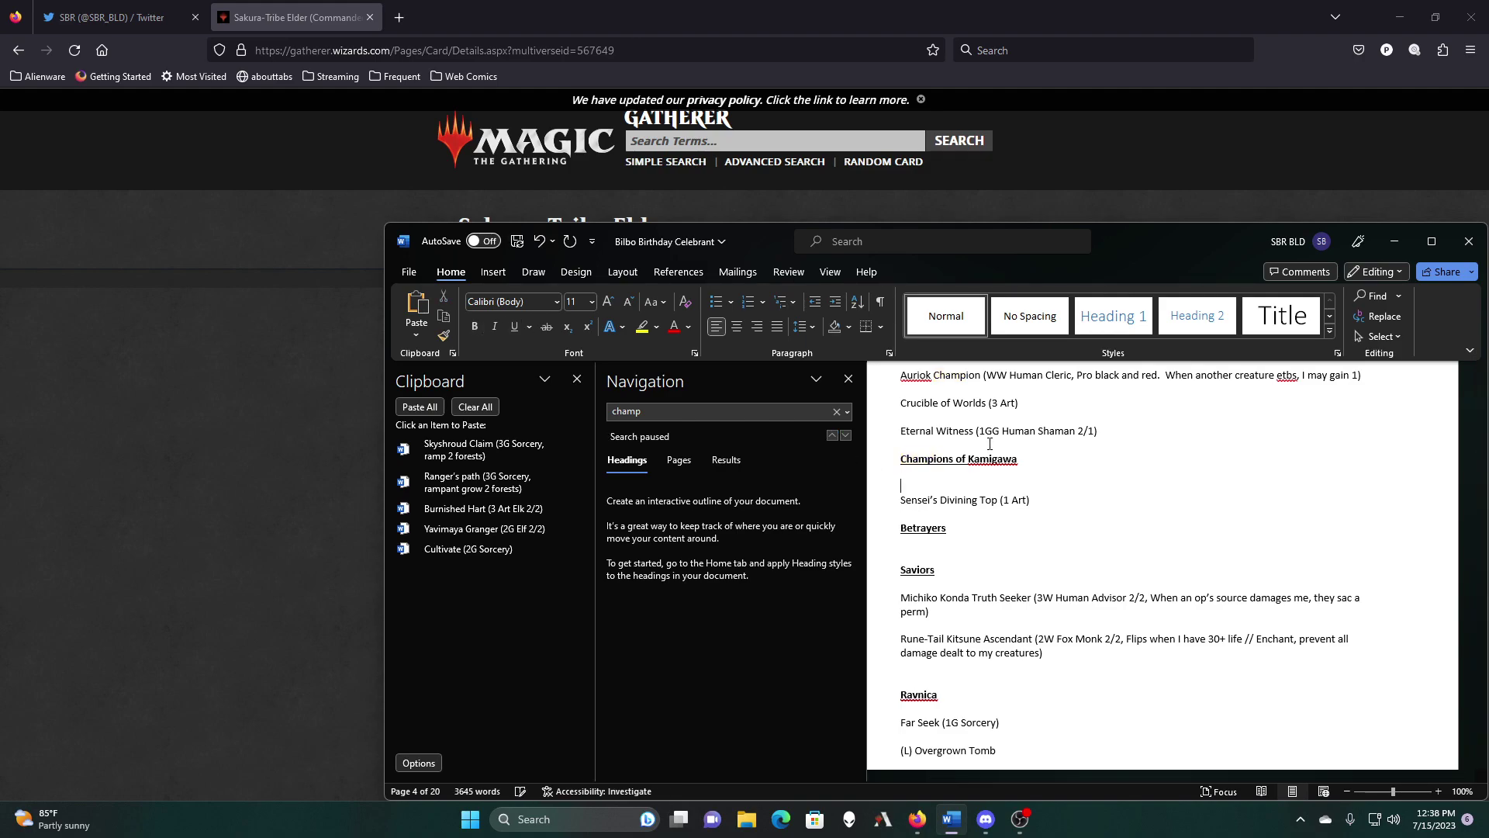
pyautogui.write('Sakura-Tribe Elder (1G snake')
pyautogui.click(104, 346)
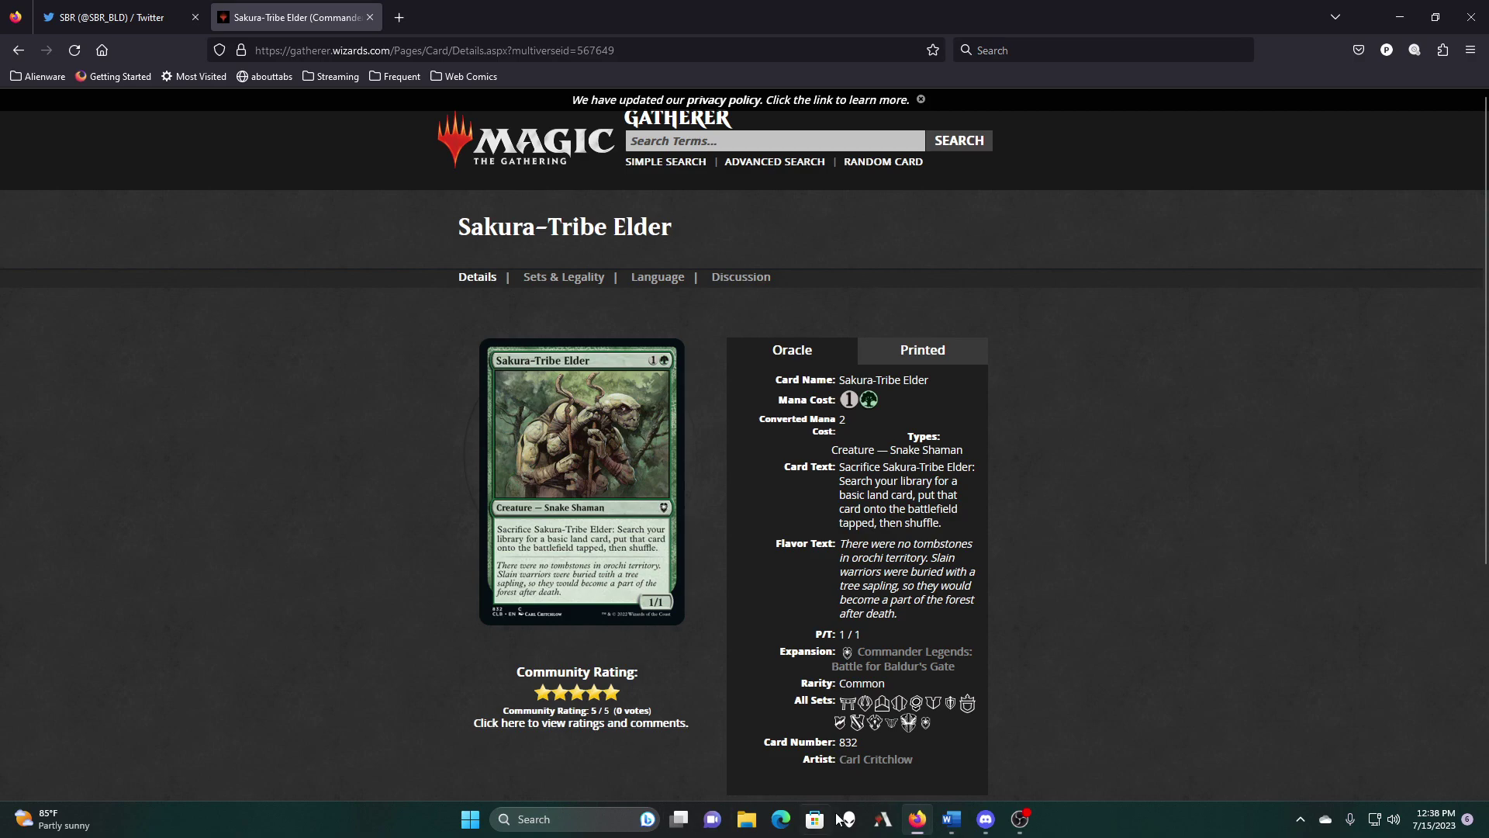
pyautogui.click(954, 819)
pyautogui.write('e Elder (1G snakeshaman 1')
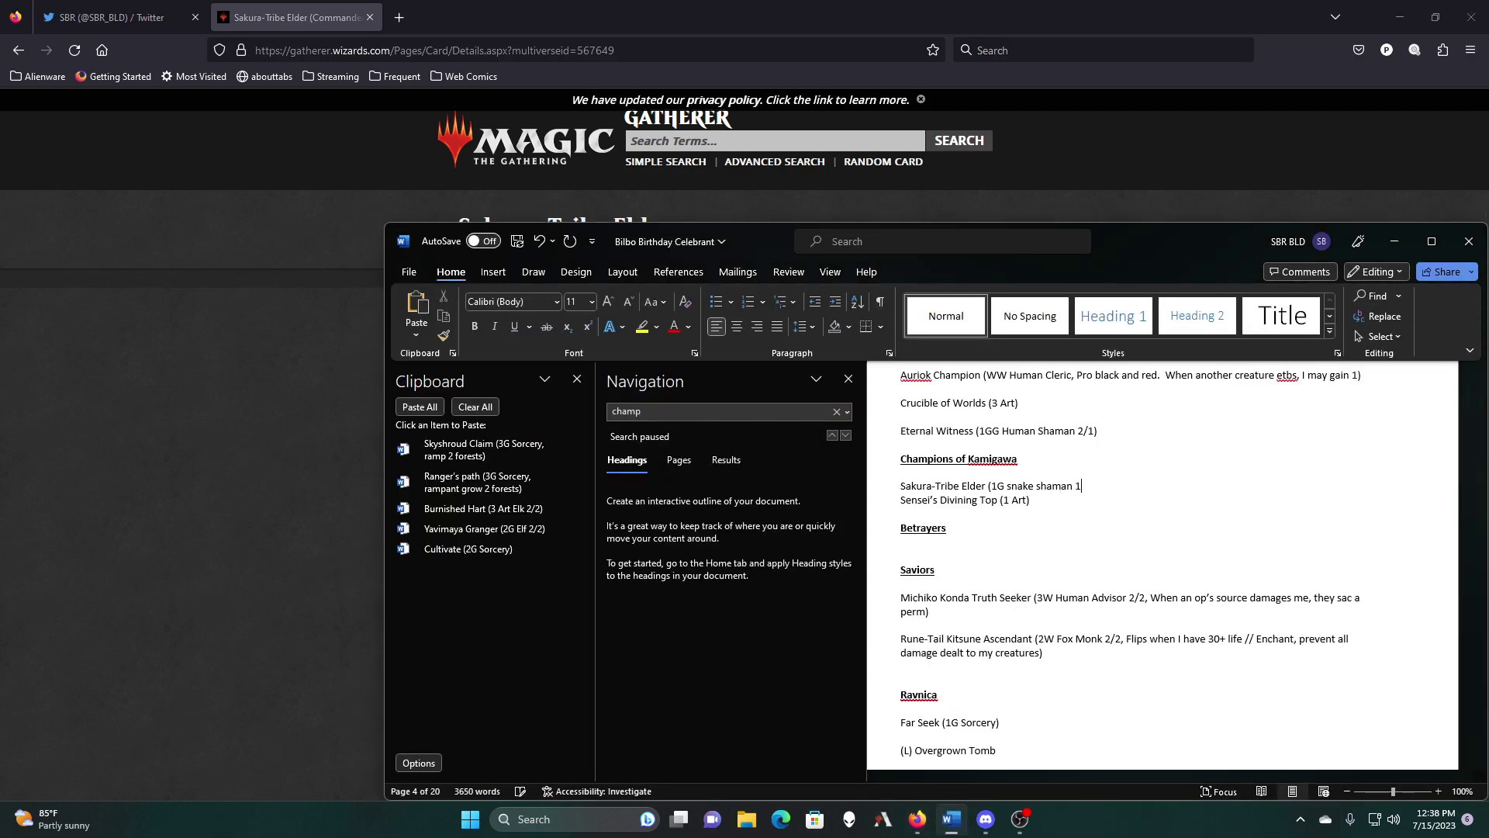
pyautogui.write('/1')
pyautogui.press('Return')
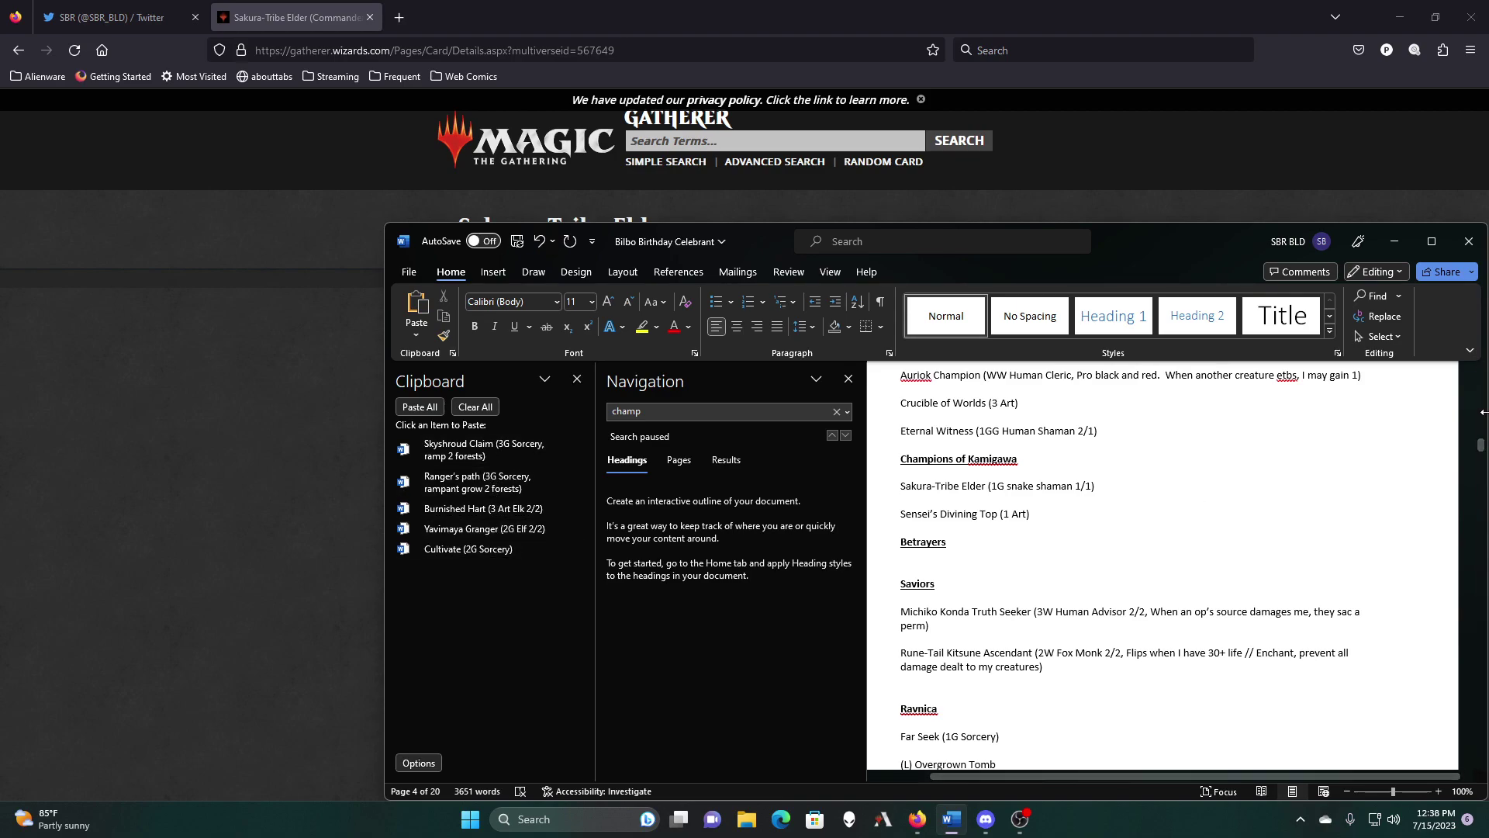
# Step: Set the number in the "Bilbo, Birthday Celebrant" title line to 155 and clear all collected clipboard items
pyautogui.moveTo(1480, 445); pyautogui.dragTo(1480, 380)
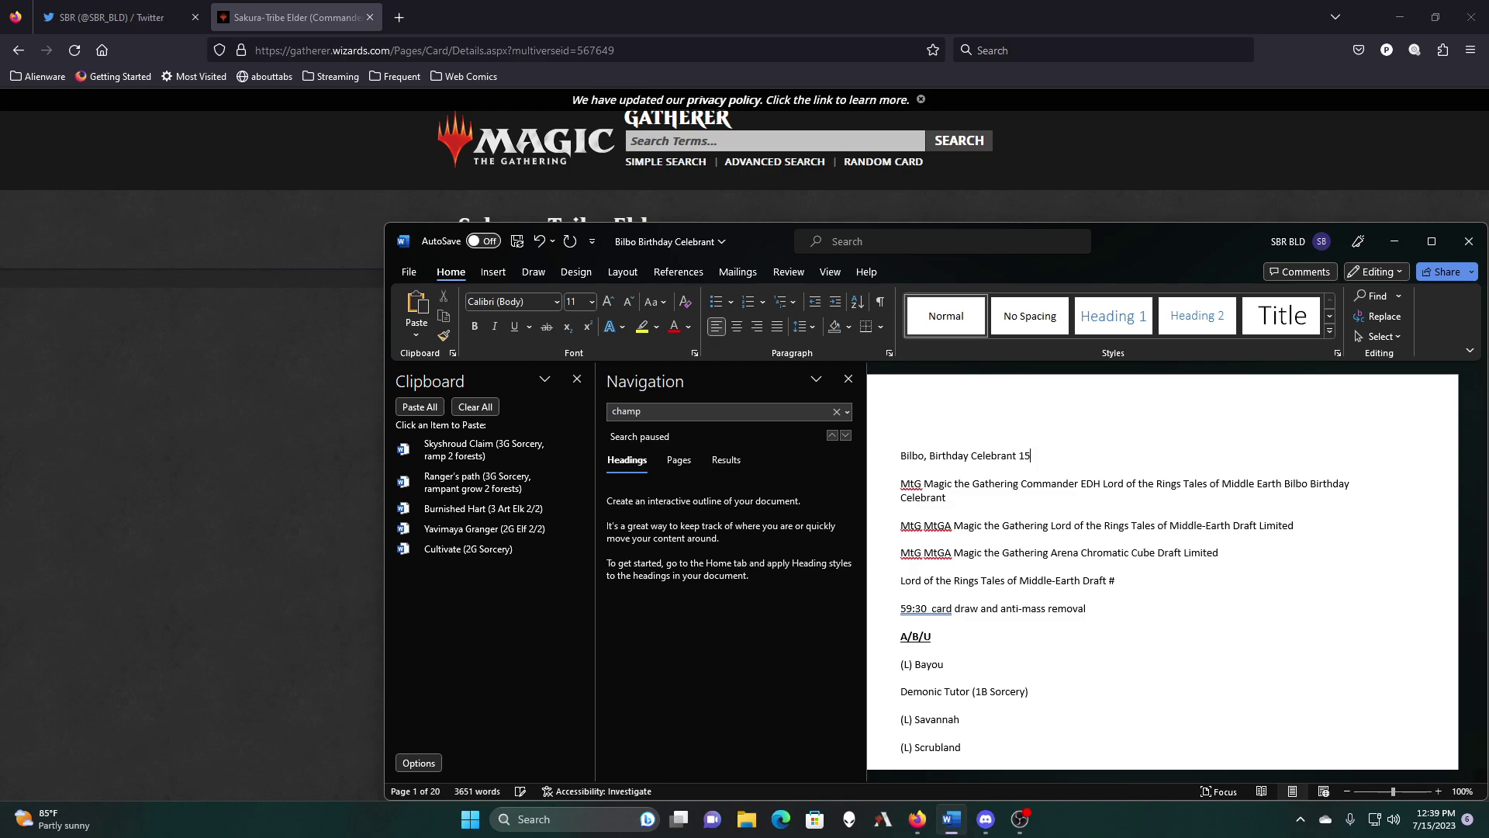
pyautogui.press('BackSpace')
pyautogui.write('5')
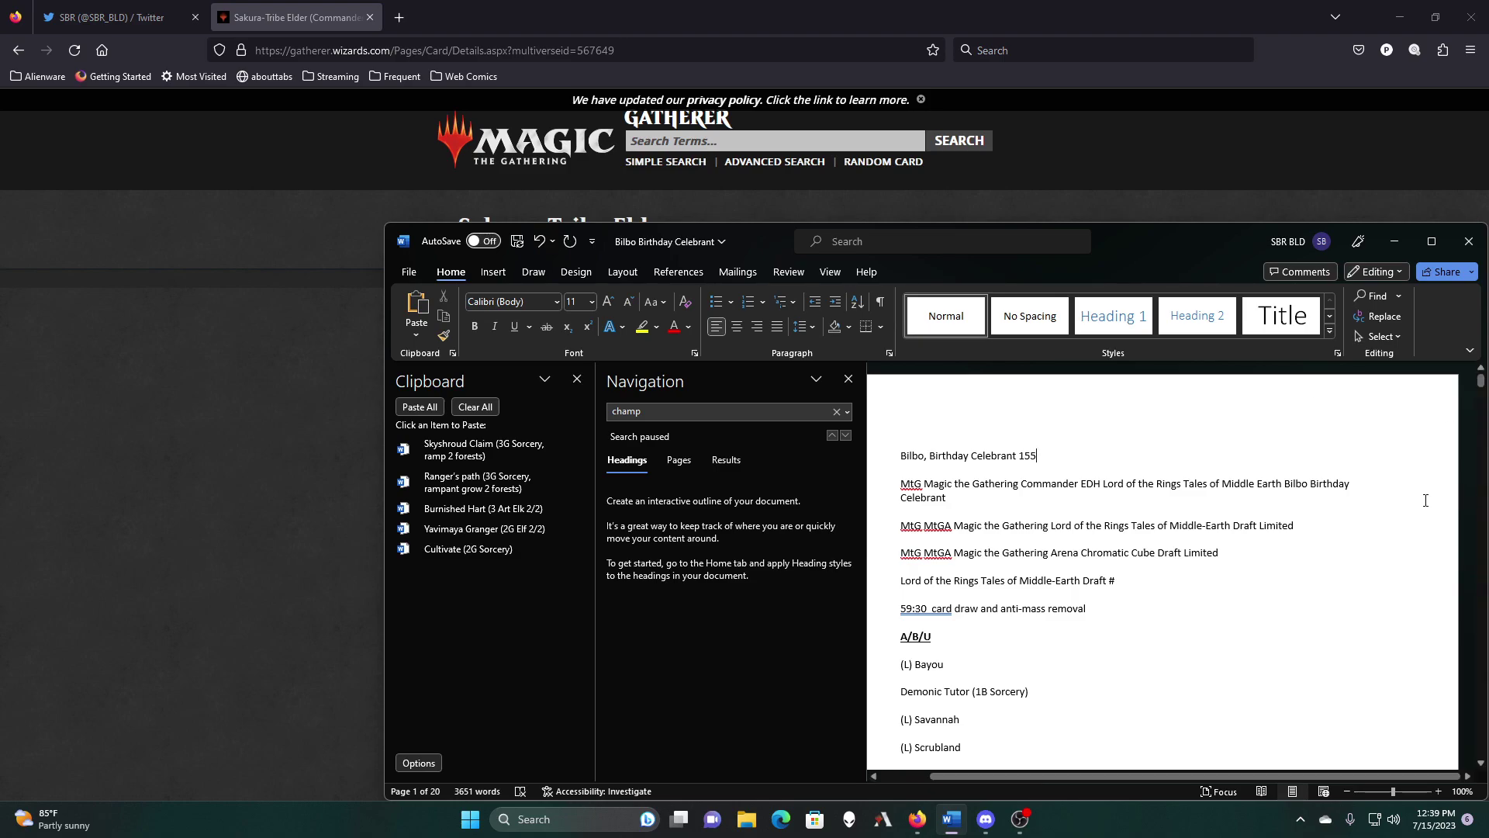
pyautogui.click(475, 406)
# Step: Review the set-by-set card list from the A/B/U heading down to Urza's Destiney and return to the beginning of the list
pyautogui.scroll(-5, 1230, 564)
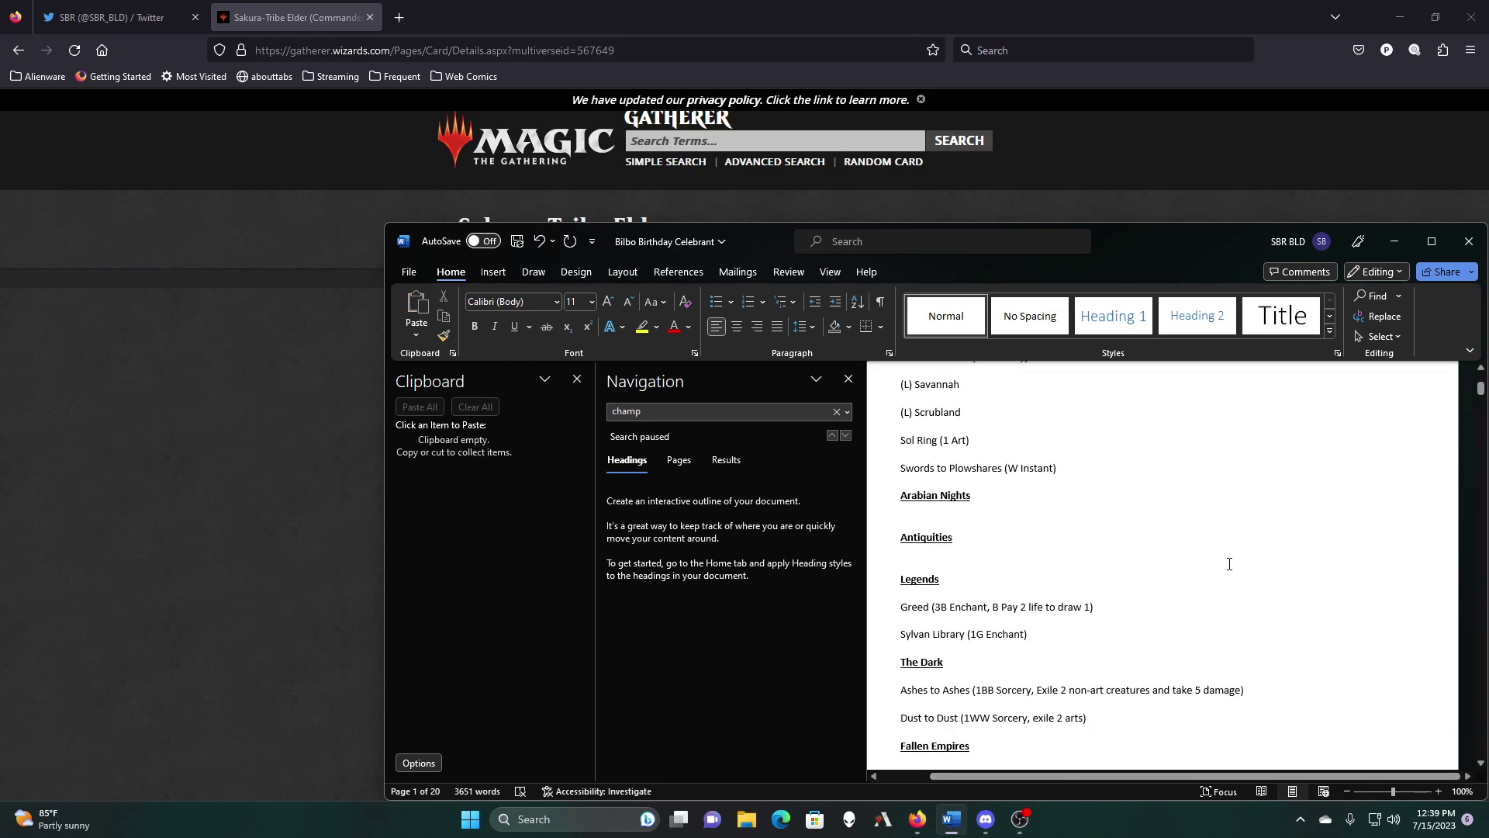
pyautogui.scroll(-2, 1230, 564)
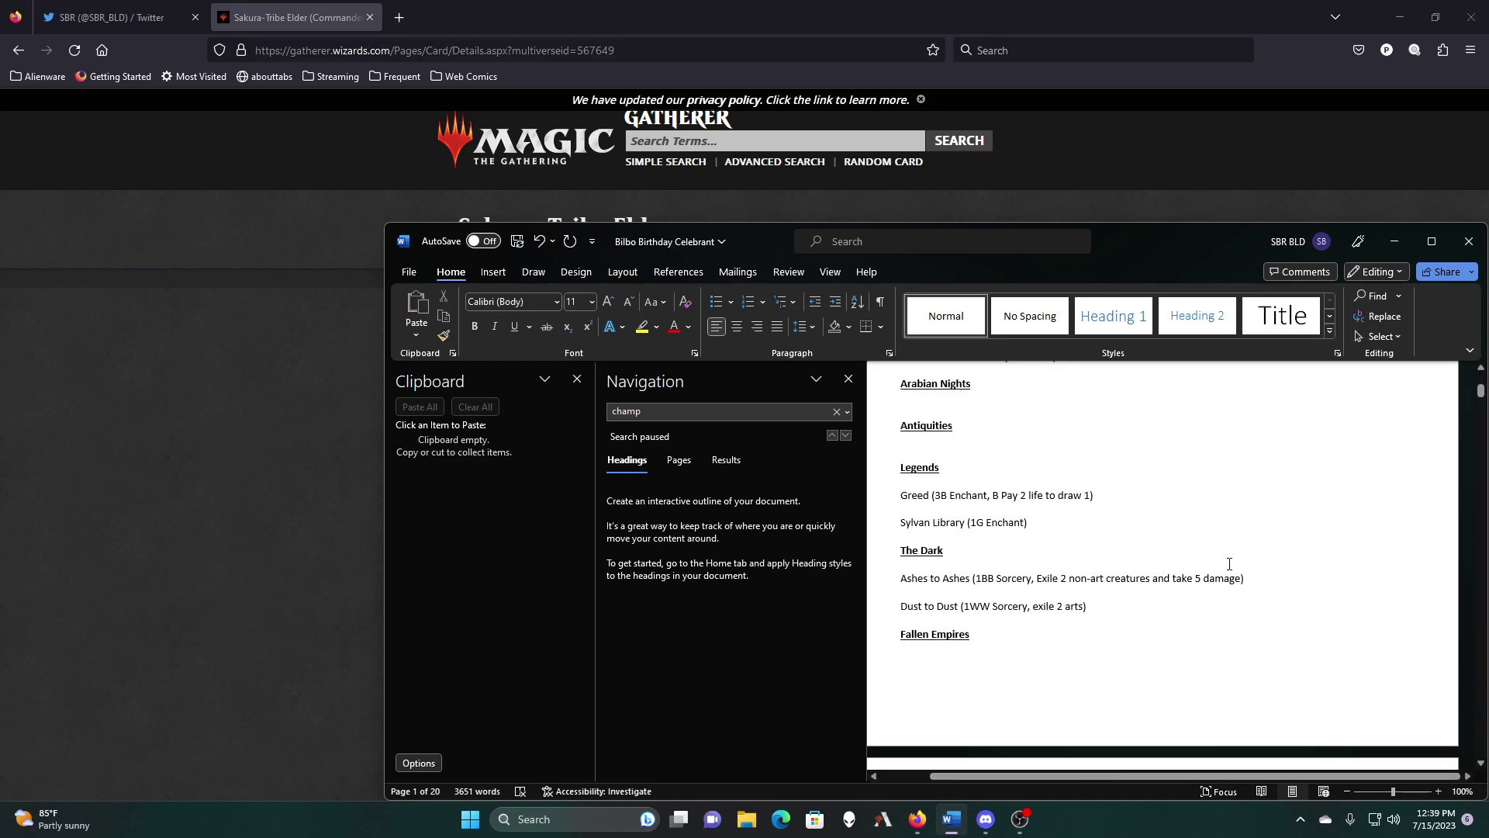
pyautogui.scroll(-2, 1229, 564)
pyautogui.scroll(-1, 1229, 564)
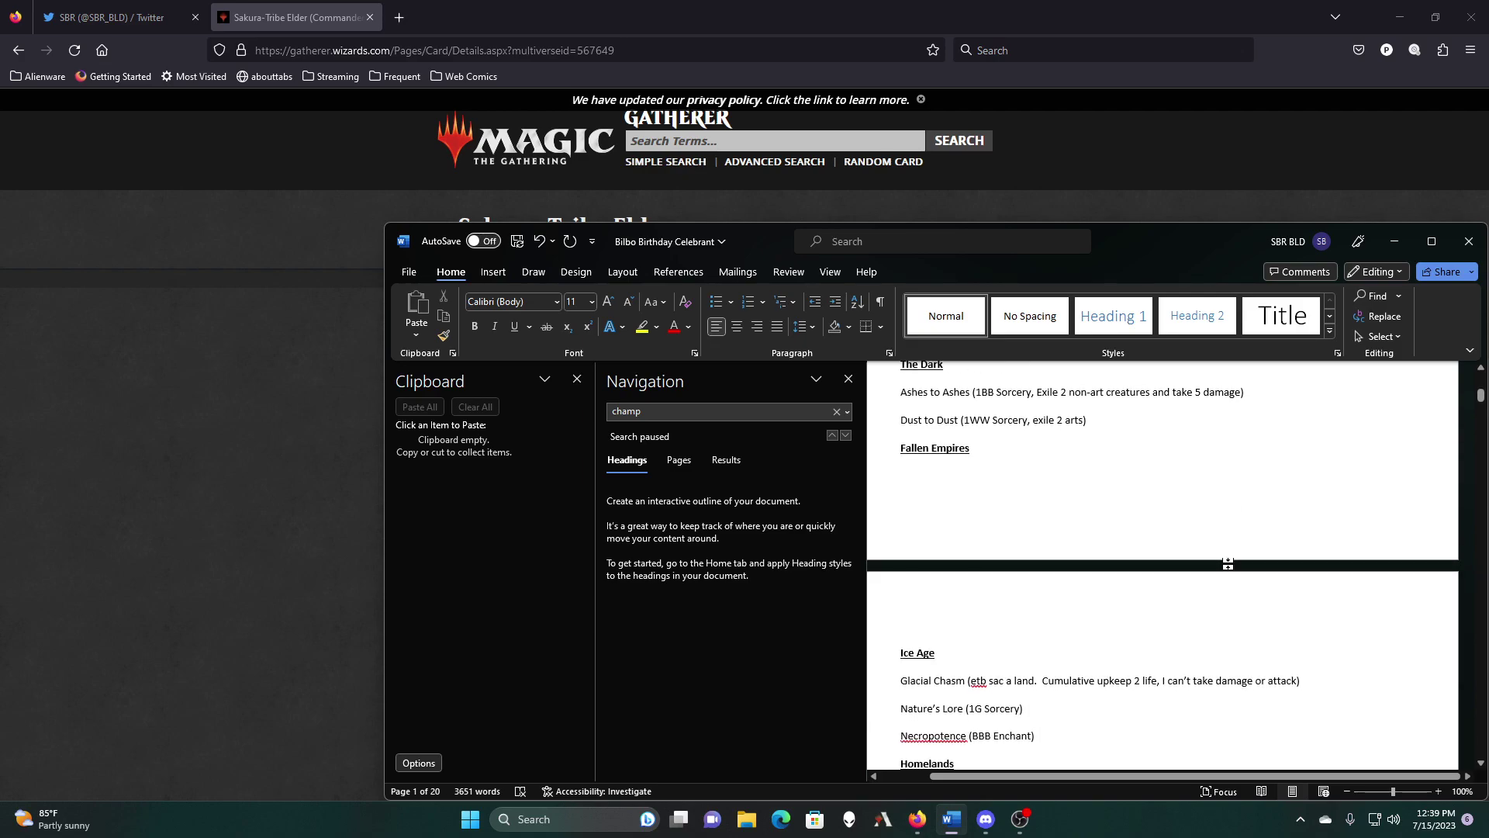
pyautogui.scroll(-3, 1229, 563)
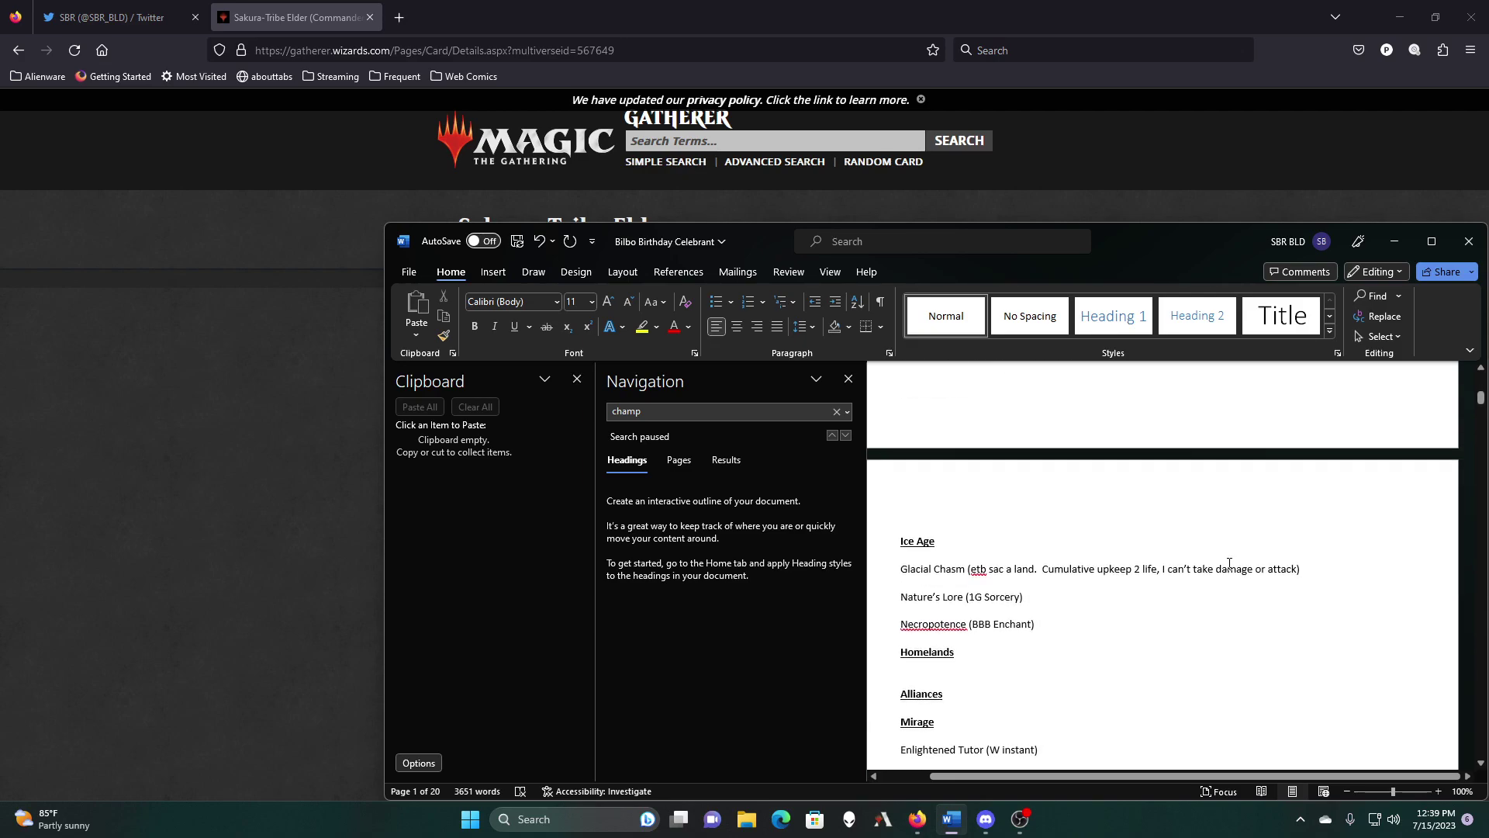
pyautogui.scroll(-5, 1229, 564)
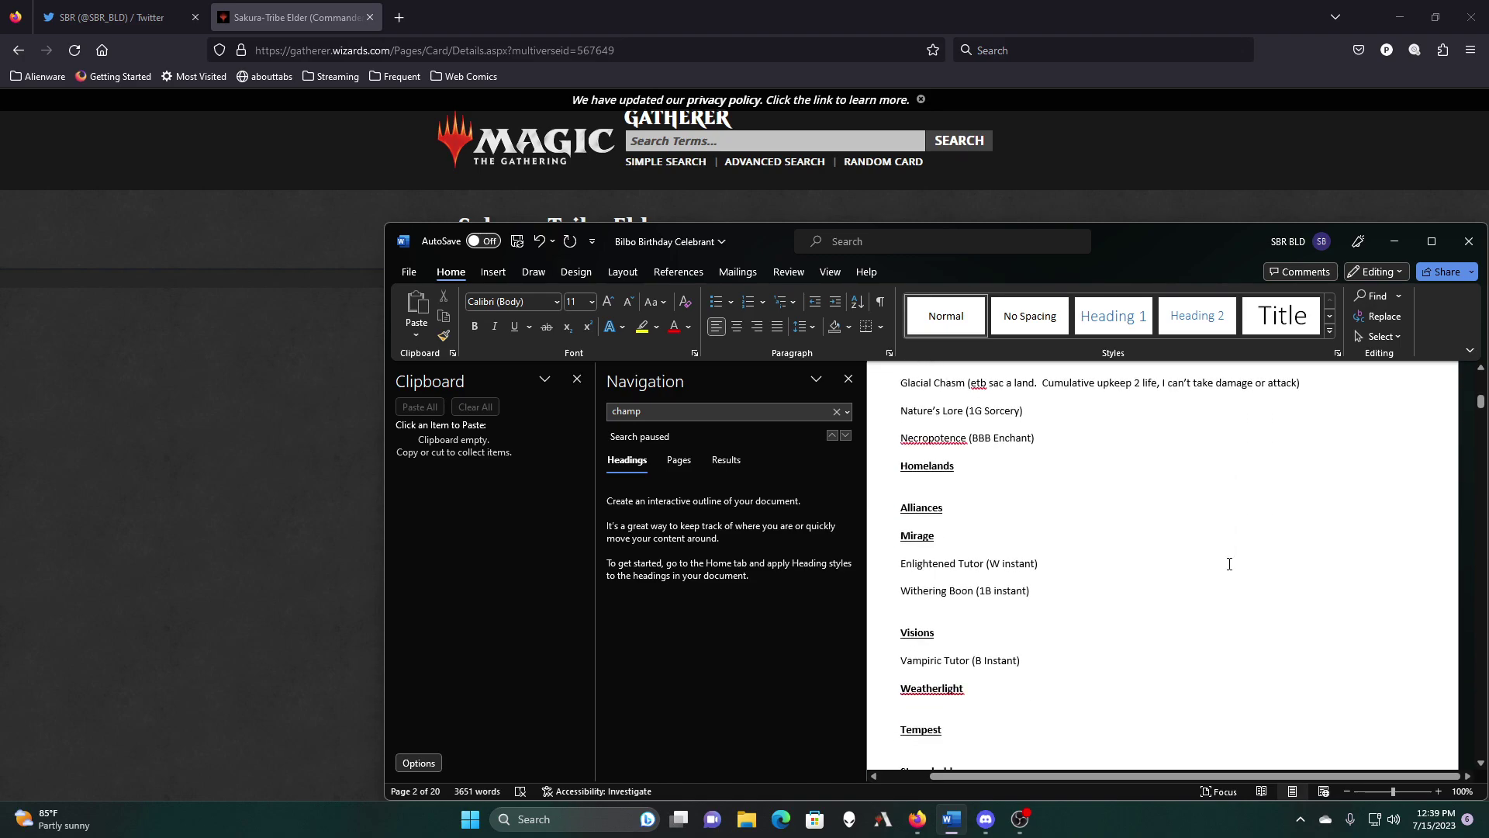
pyautogui.scroll(-4, 1229, 563)
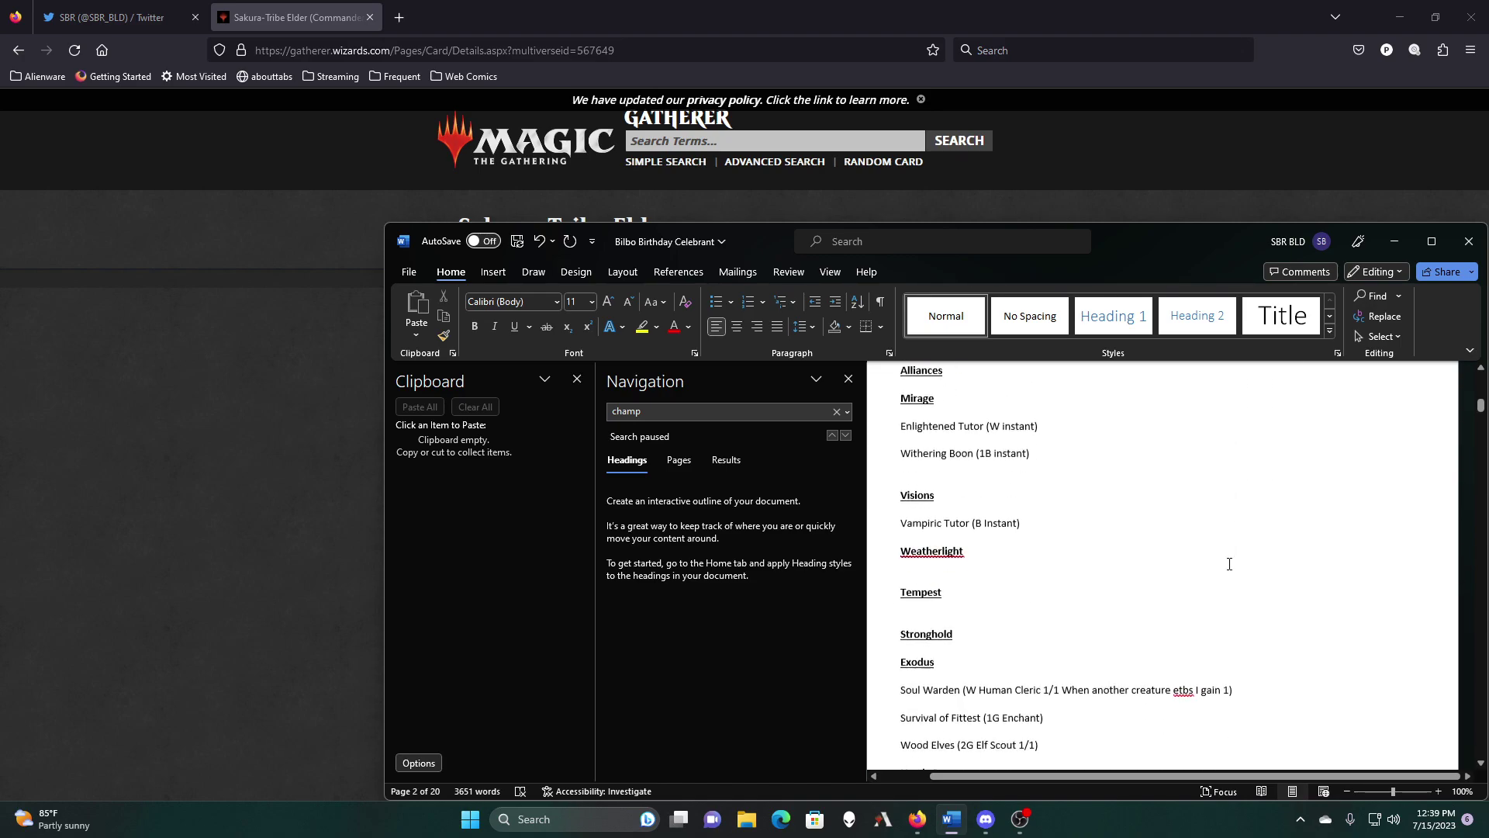
pyautogui.scroll(-4, 1229, 564)
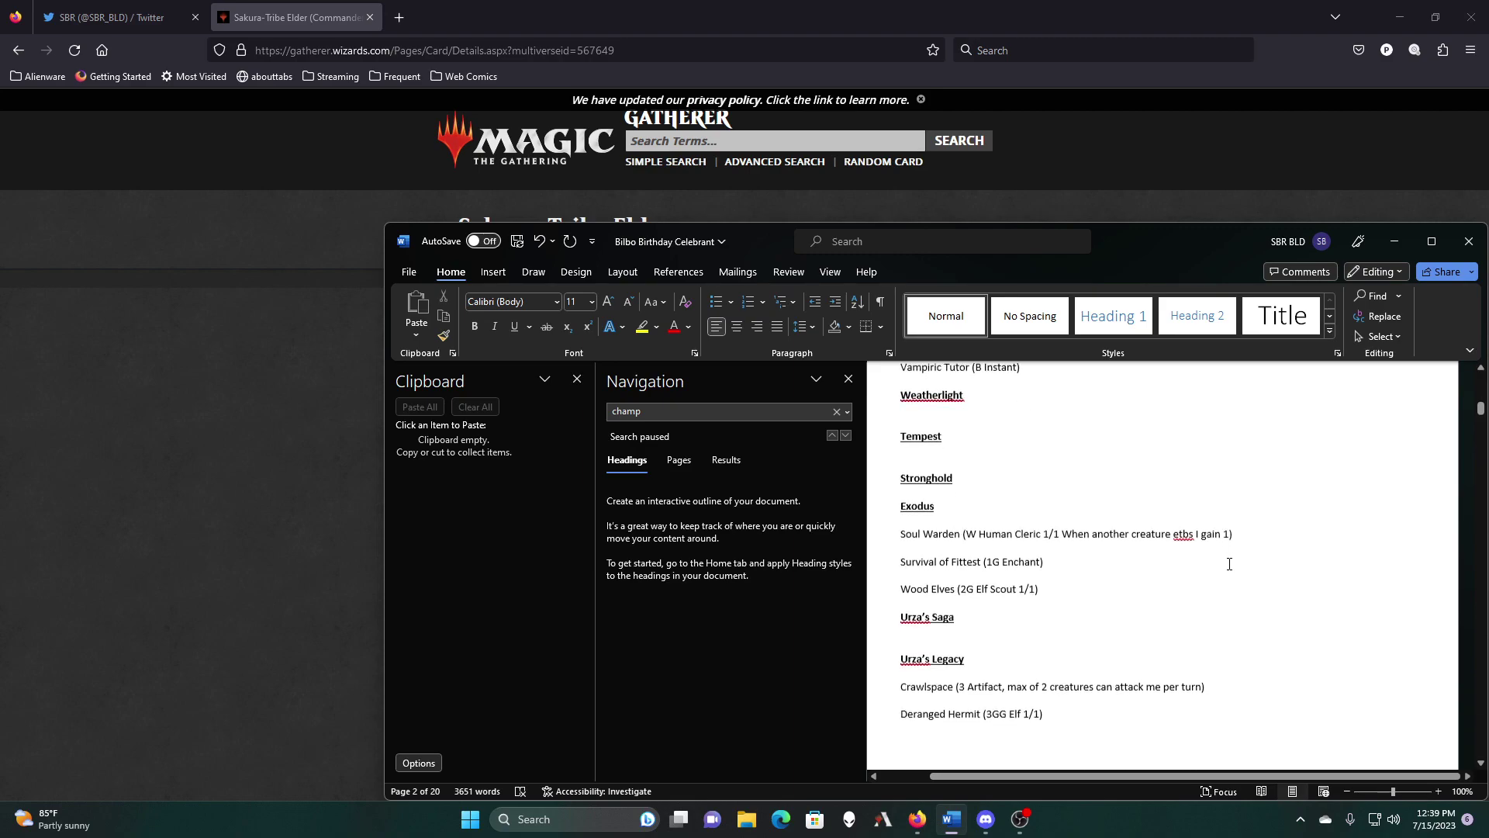
pyautogui.scroll(-5, 1230, 564)
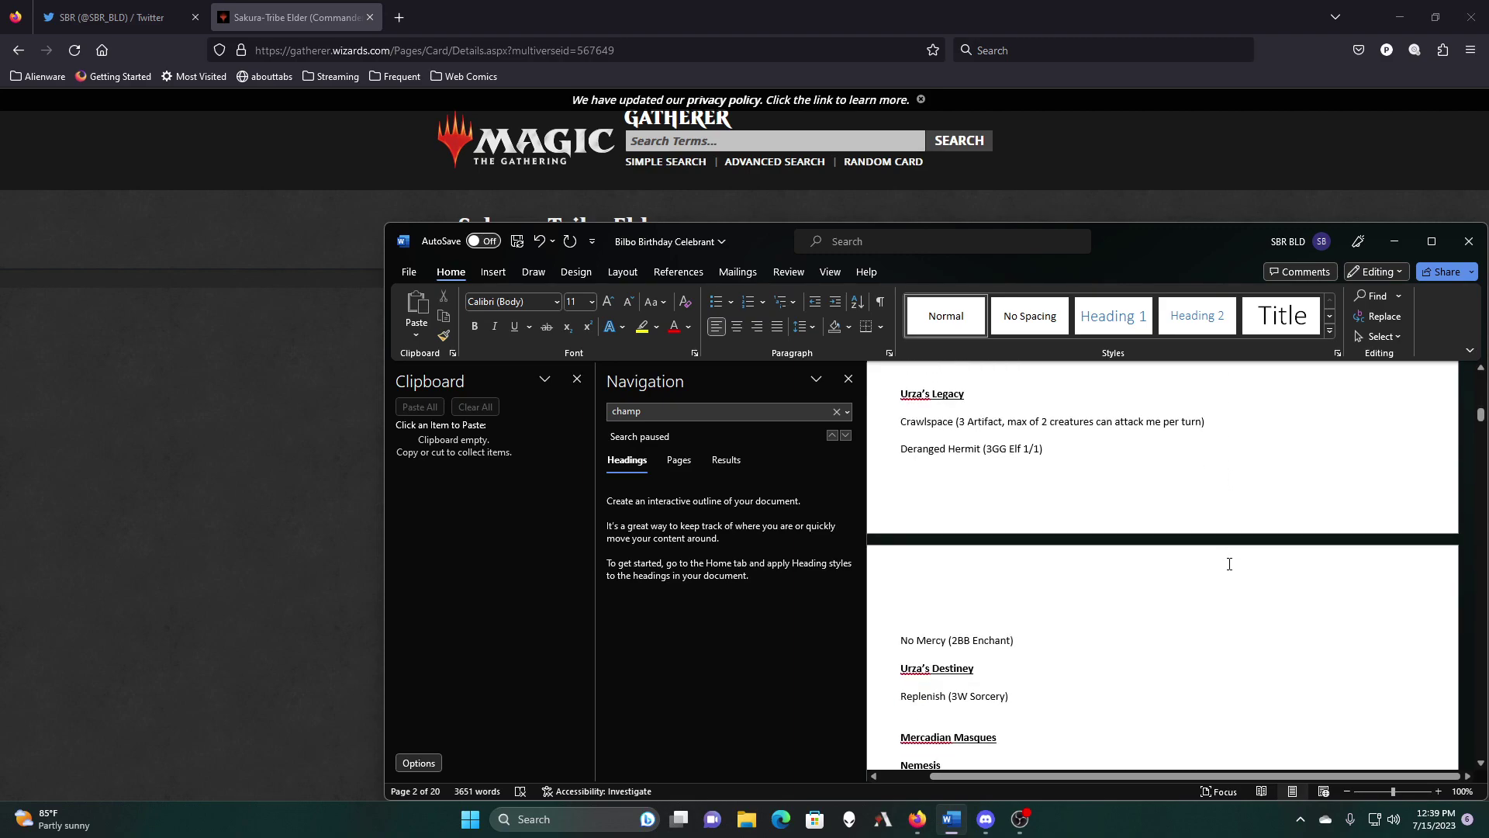
pyautogui.scroll(11, 1229, 564)
pyautogui.scroll(9, 1229, 564)
pyautogui.scroll(8, 1229, 564)
pyautogui.scroll(4, 1229, 564)
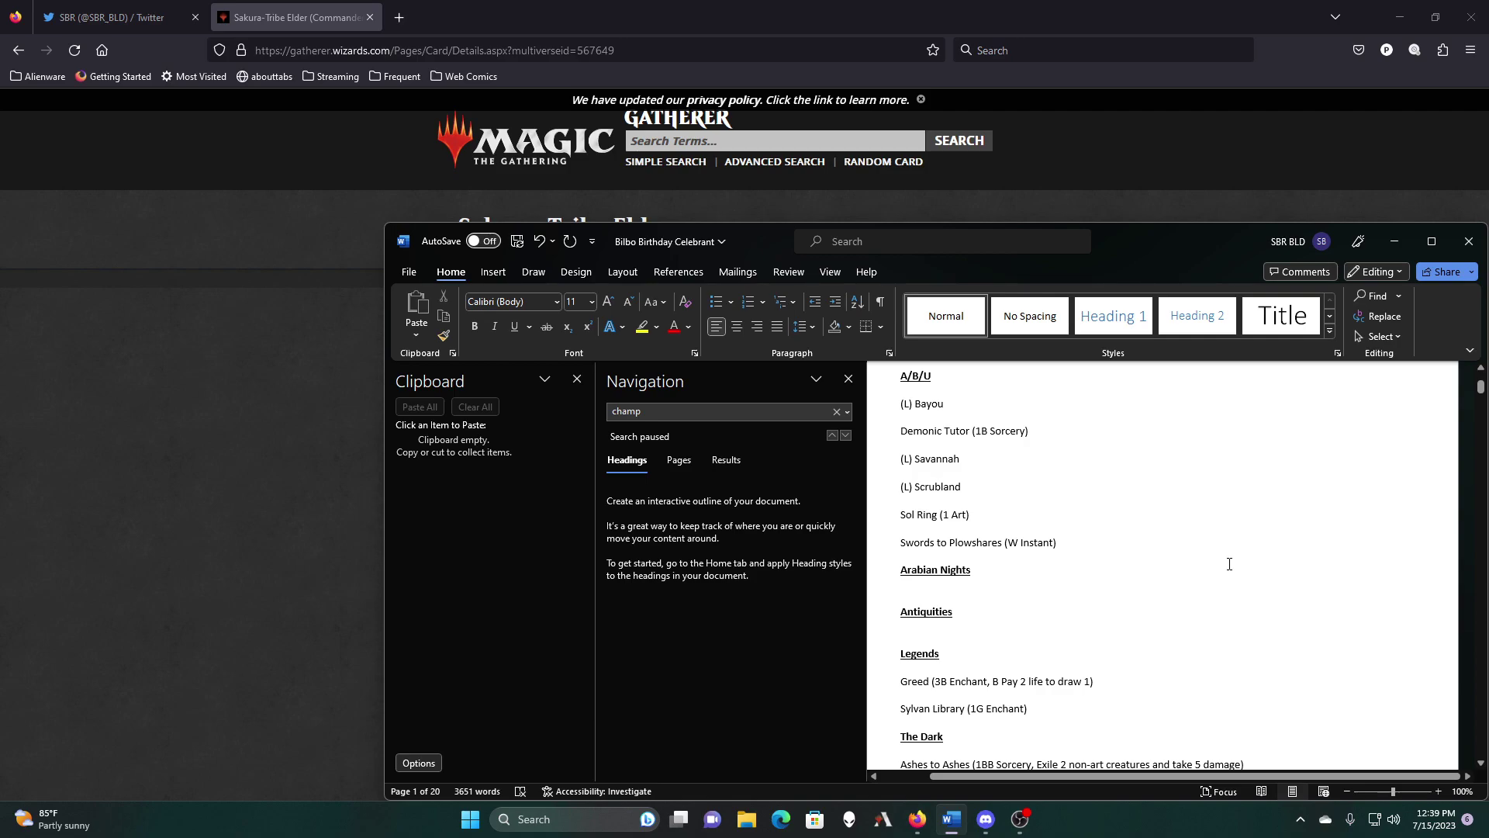
# Step: Select the whole Soul Warden entry under the Exodus heading and open the context options for it
pyautogui.scroll(-8, 1229, 564)
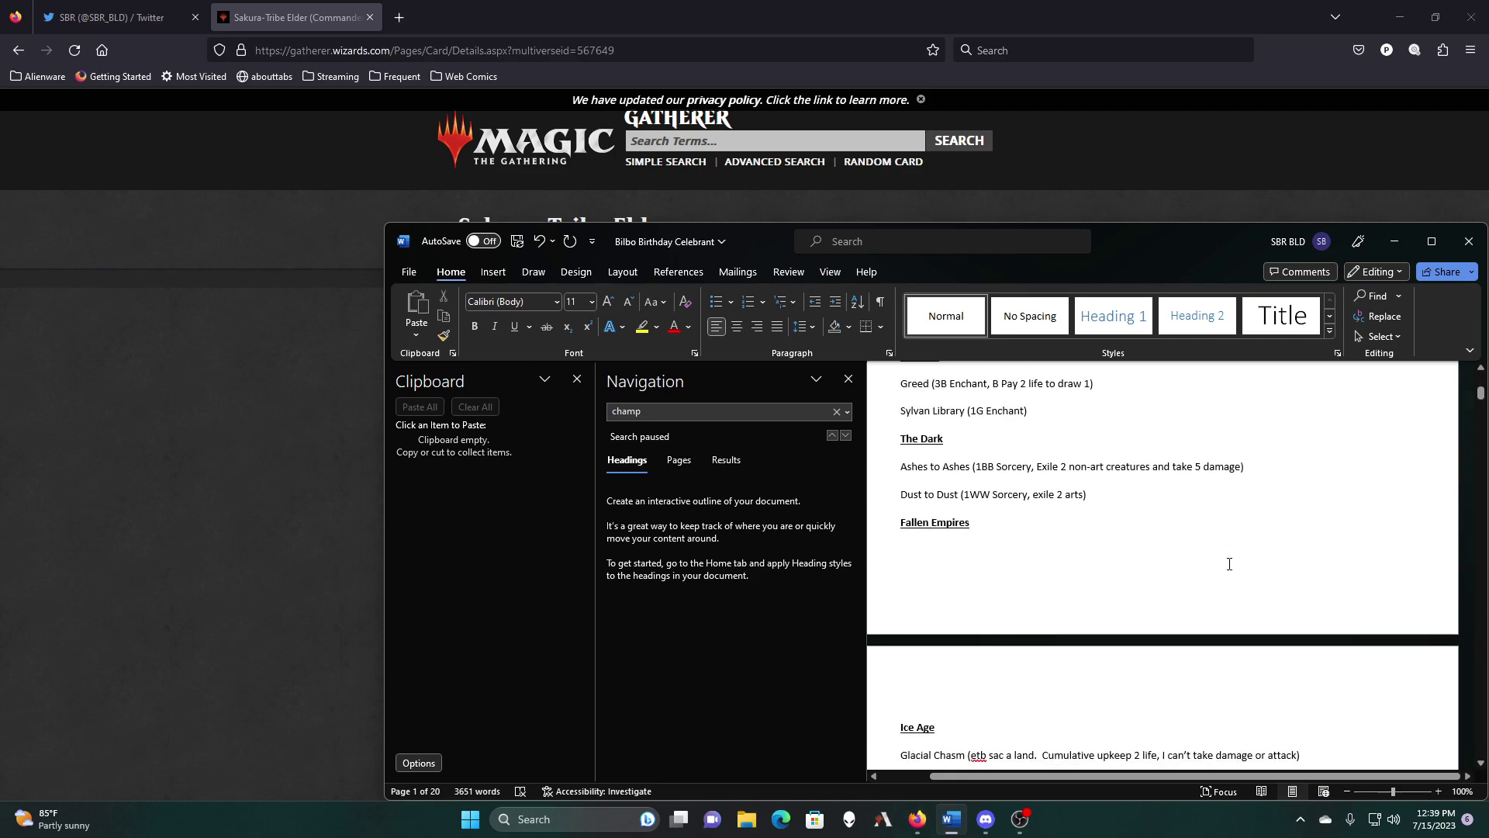
pyautogui.scroll(-5, 1229, 564)
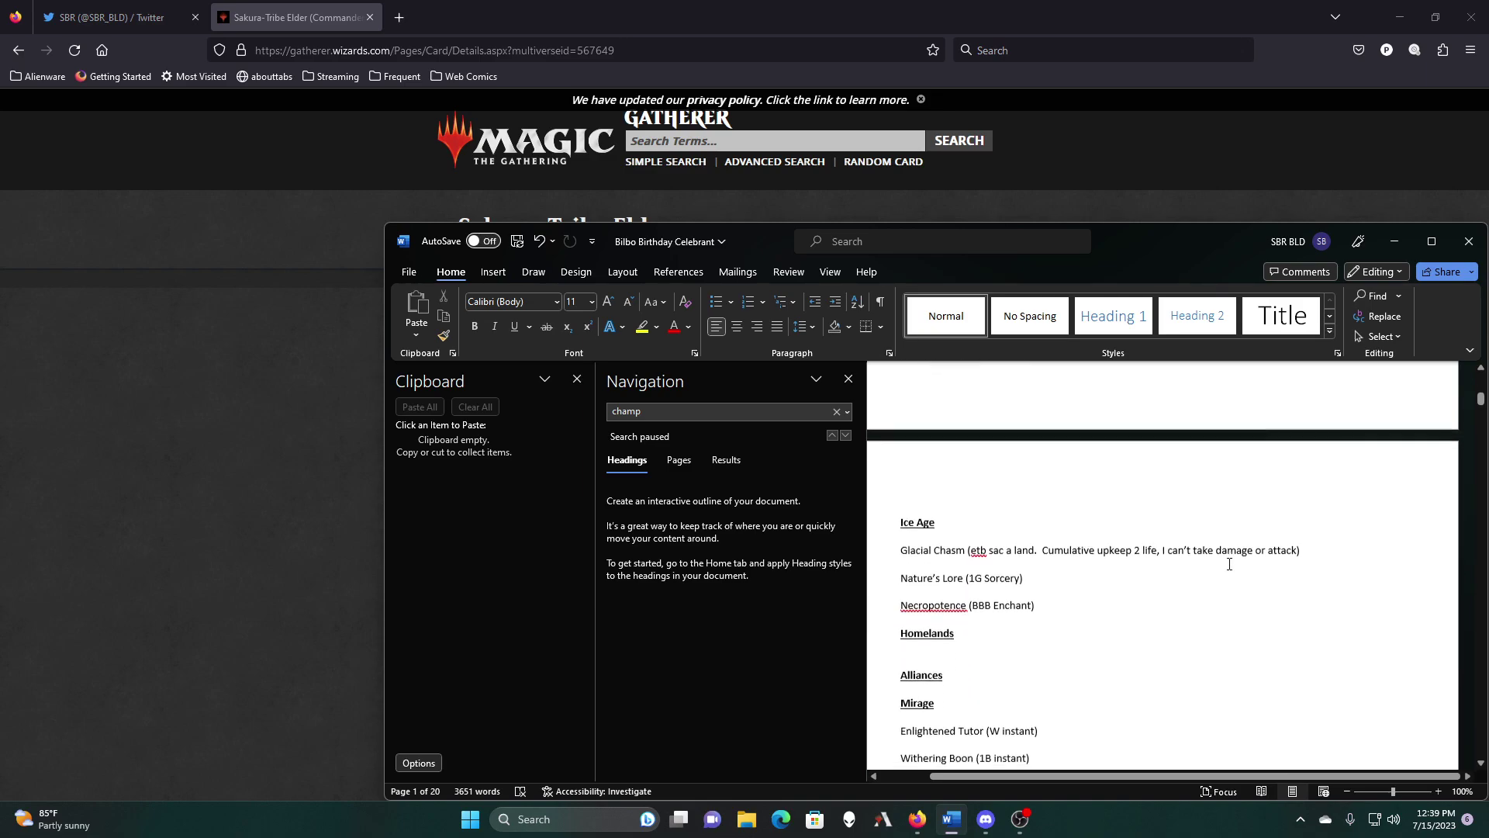
pyautogui.scroll(-7, 1230, 564)
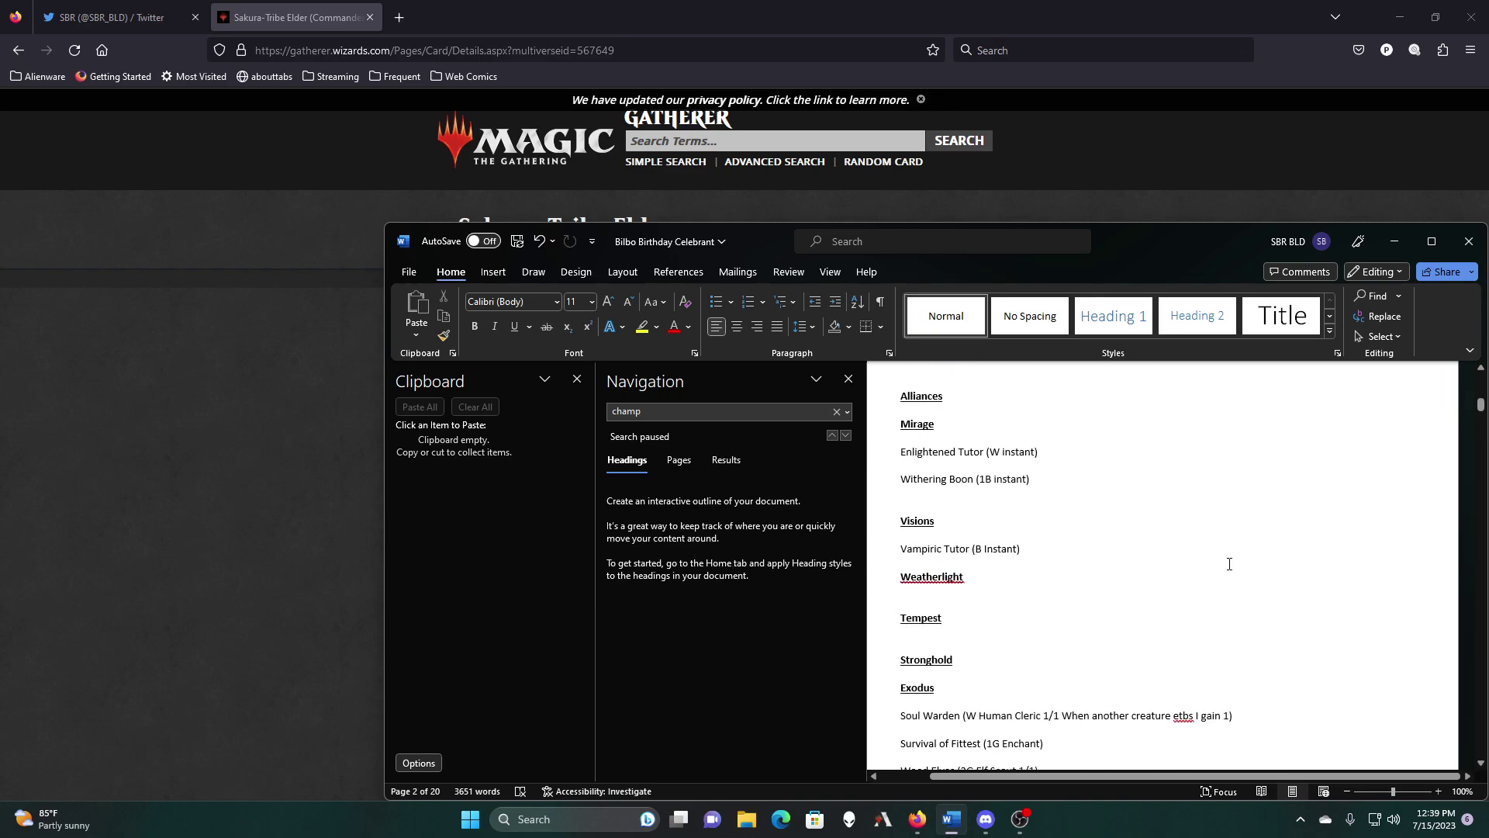
pyautogui.scroll(-5, 1229, 564)
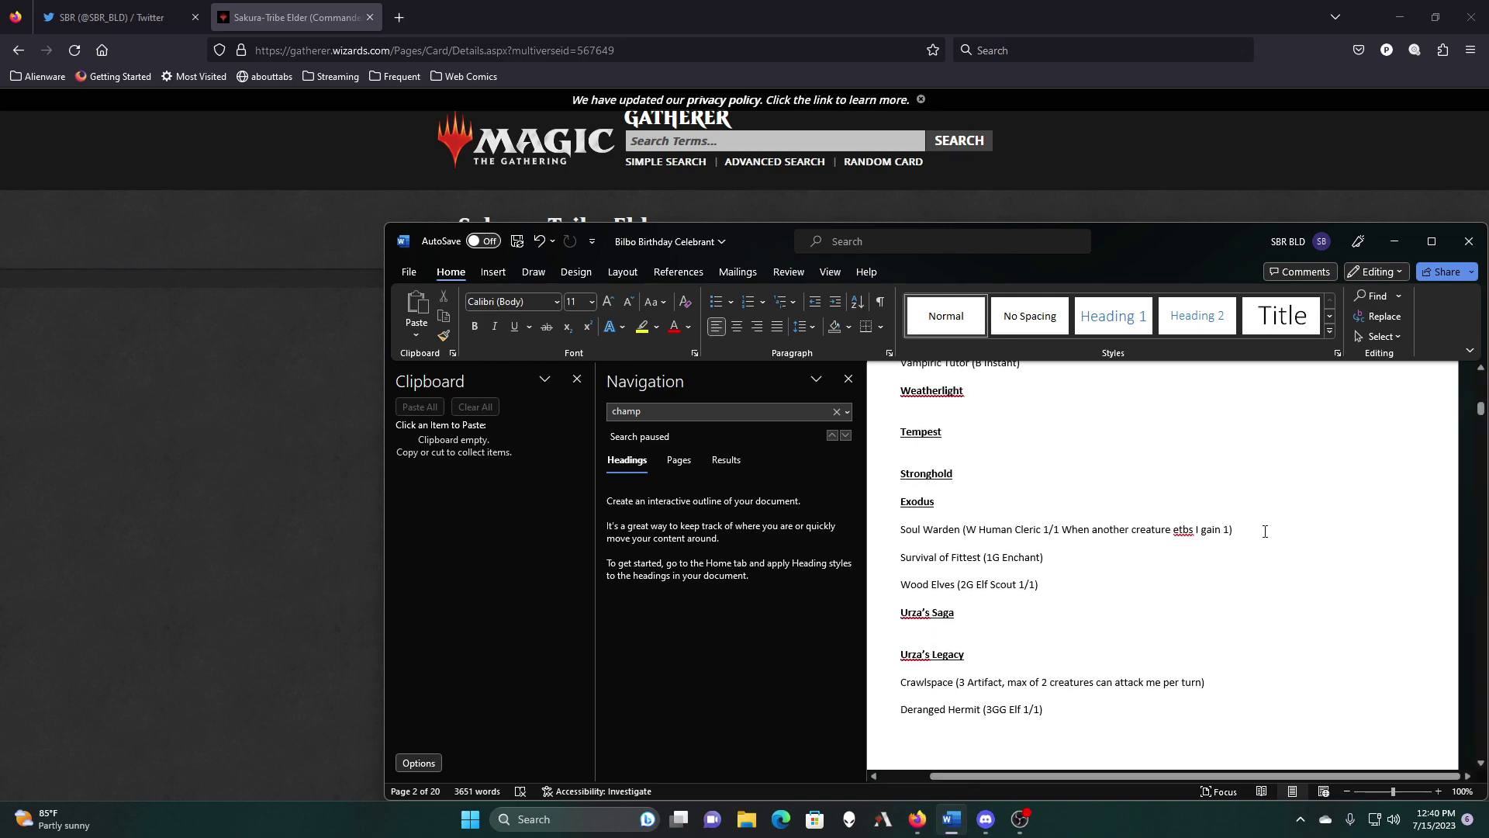
pyautogui.moveTo(1265, 531); pyautogui.dragTo(898, 529)
pyautogui.rightClick(912, 535)
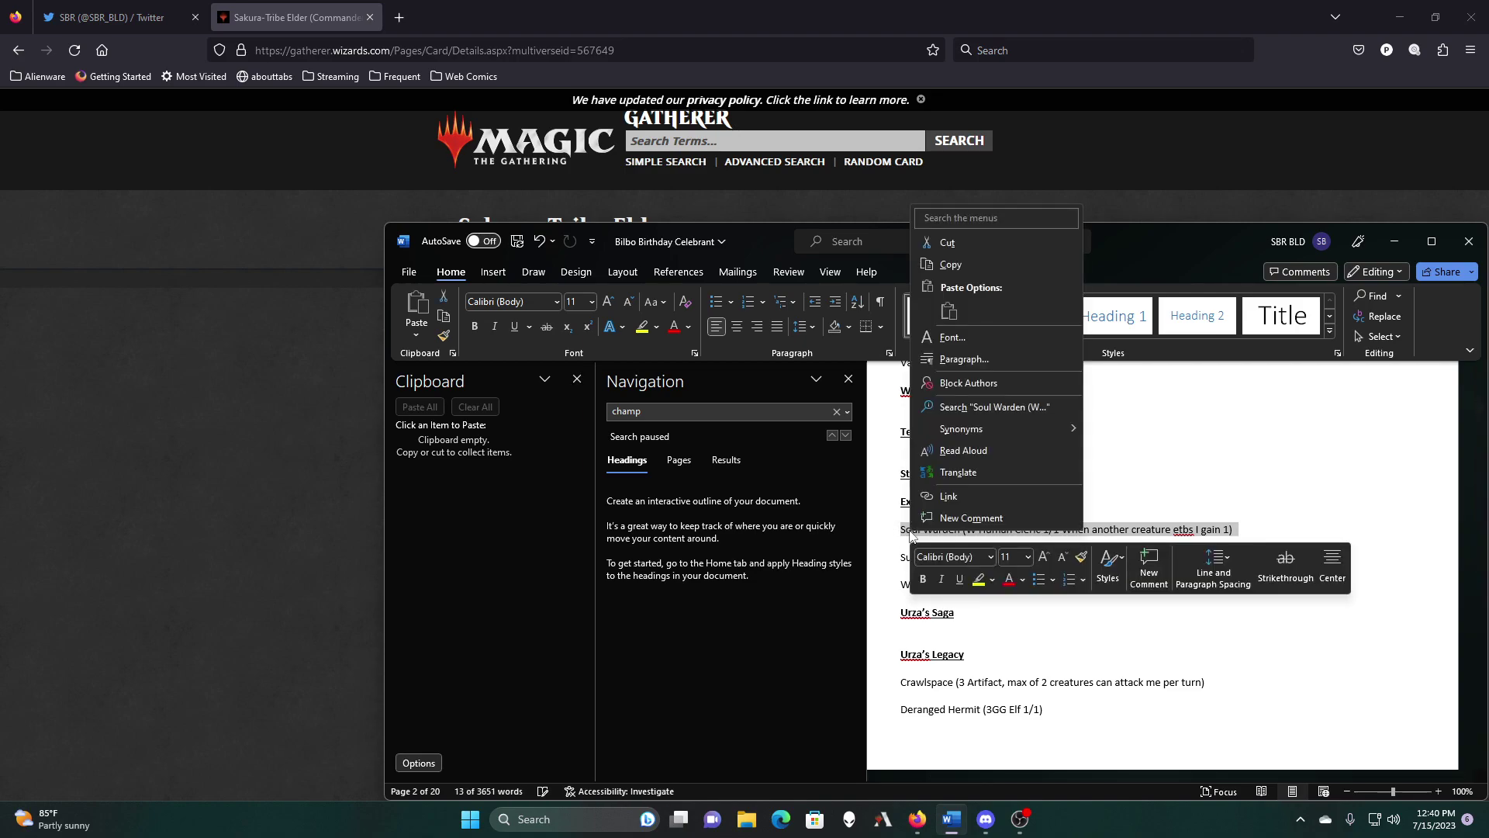
# Step: Copy the selected Soul Warden entry under Exodus to the clipboard
pyautogui.click(981, 262)
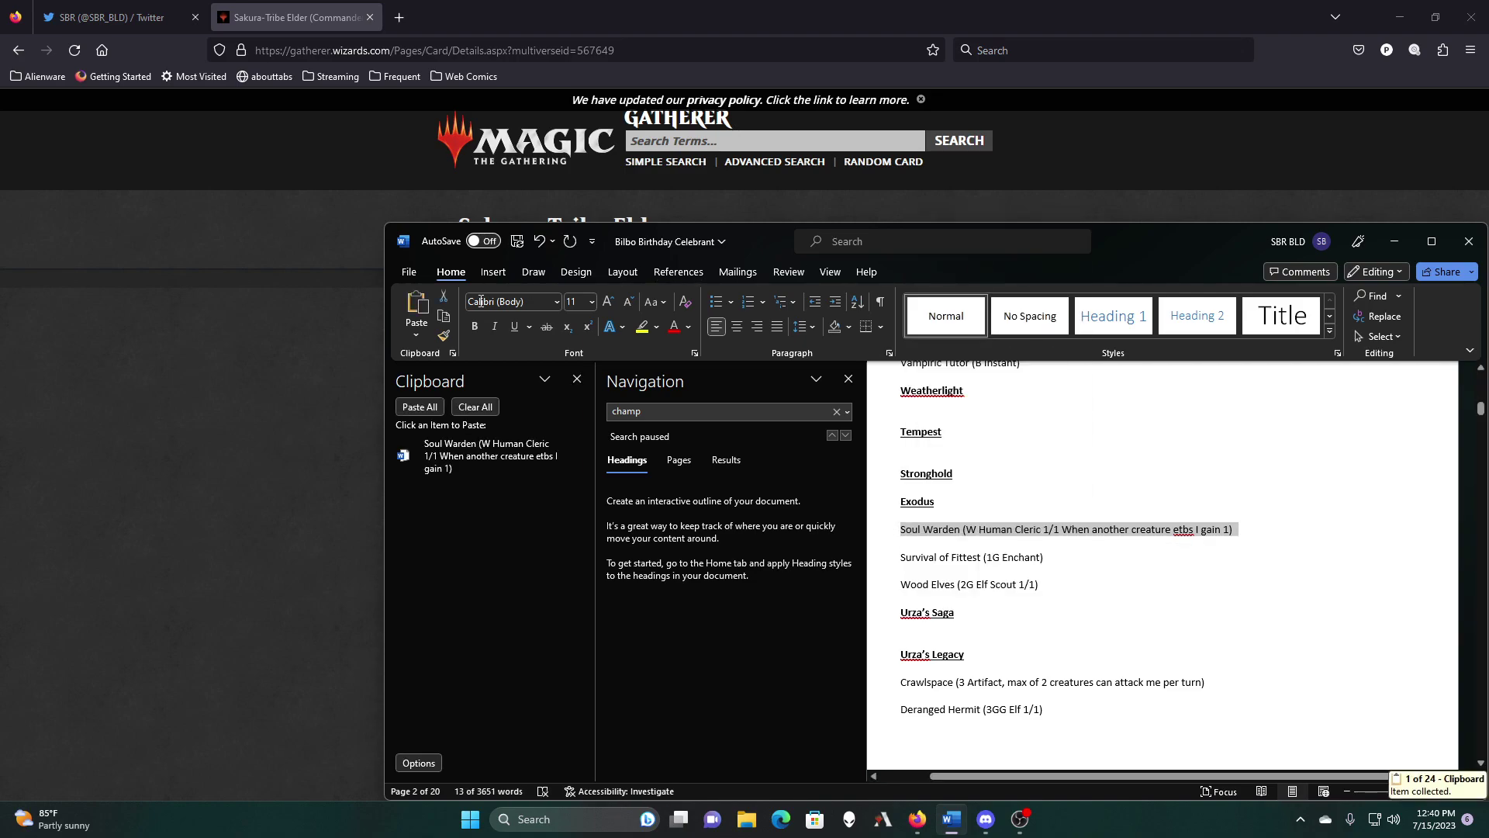
# Step: Switch to Firefox, return to the Gatherer search page and look up card names starting with "soul's a"
pyautogui.click(351, 368)
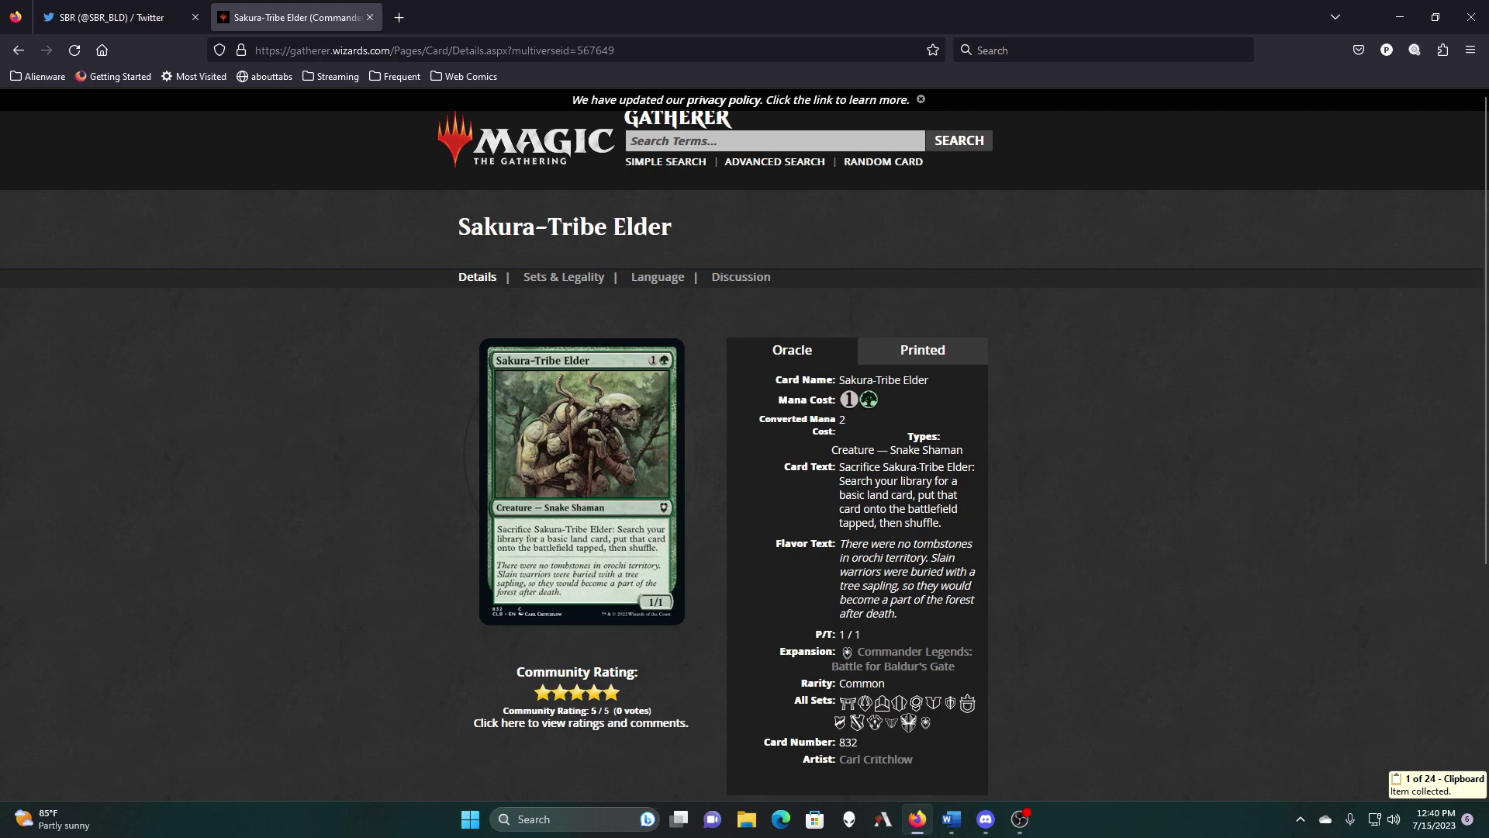
pyautogui.click(19, 50)
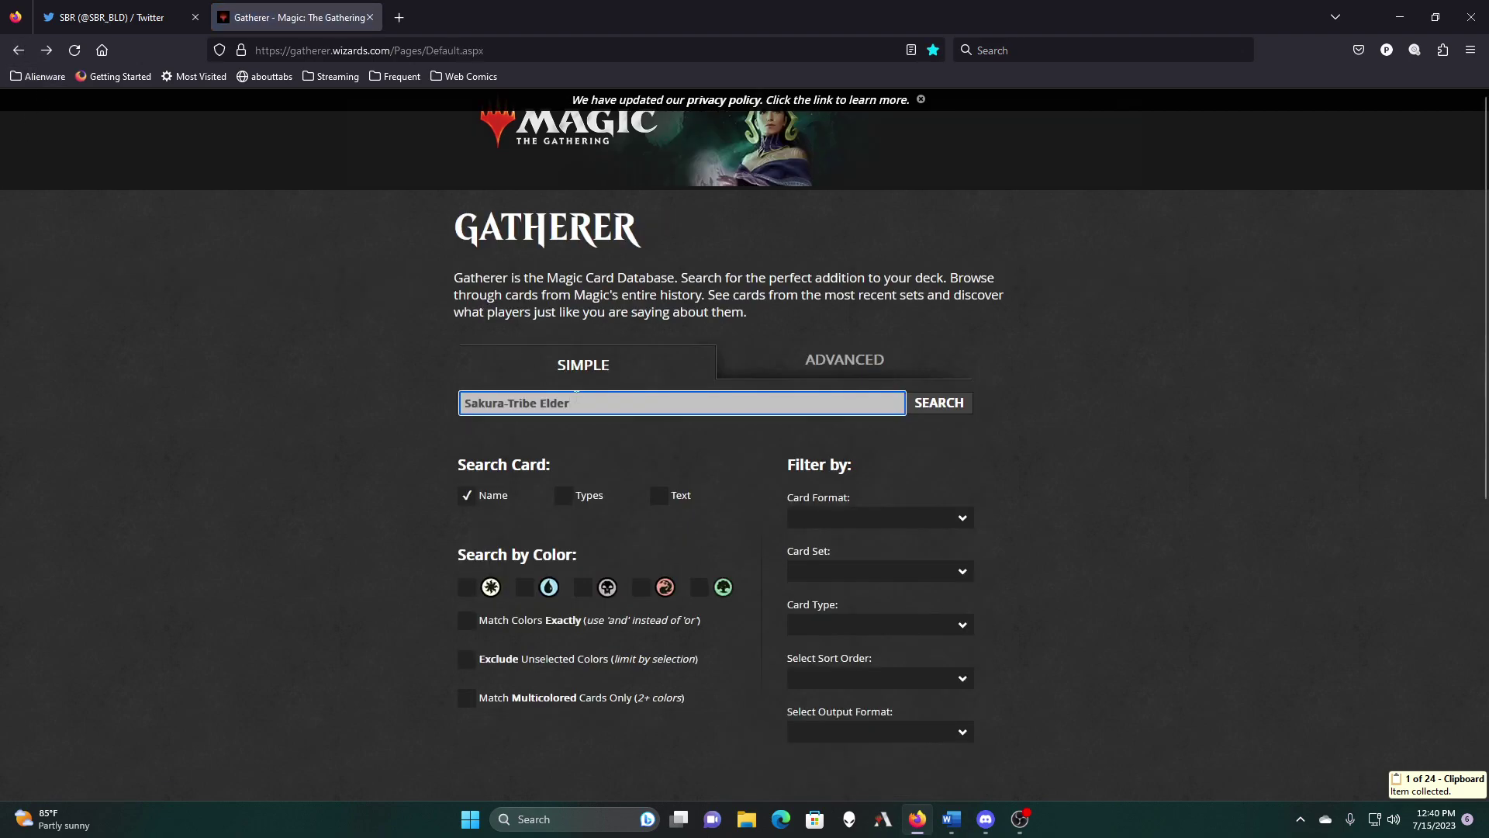
pyautogui.moveTo(574, 403); pyautogui.dragTo(415, 399)
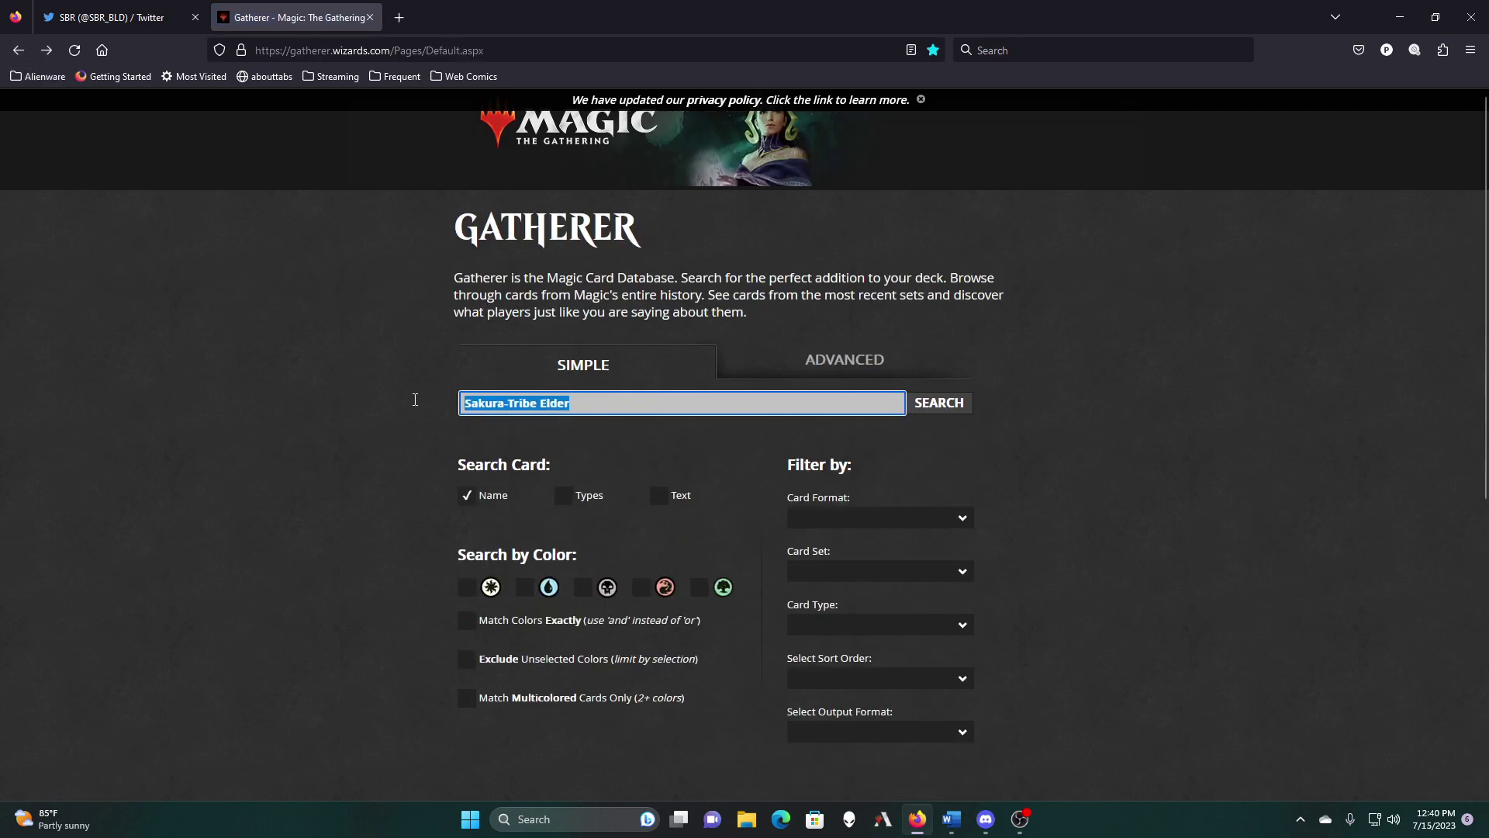
pyautogui.write("soul's ")
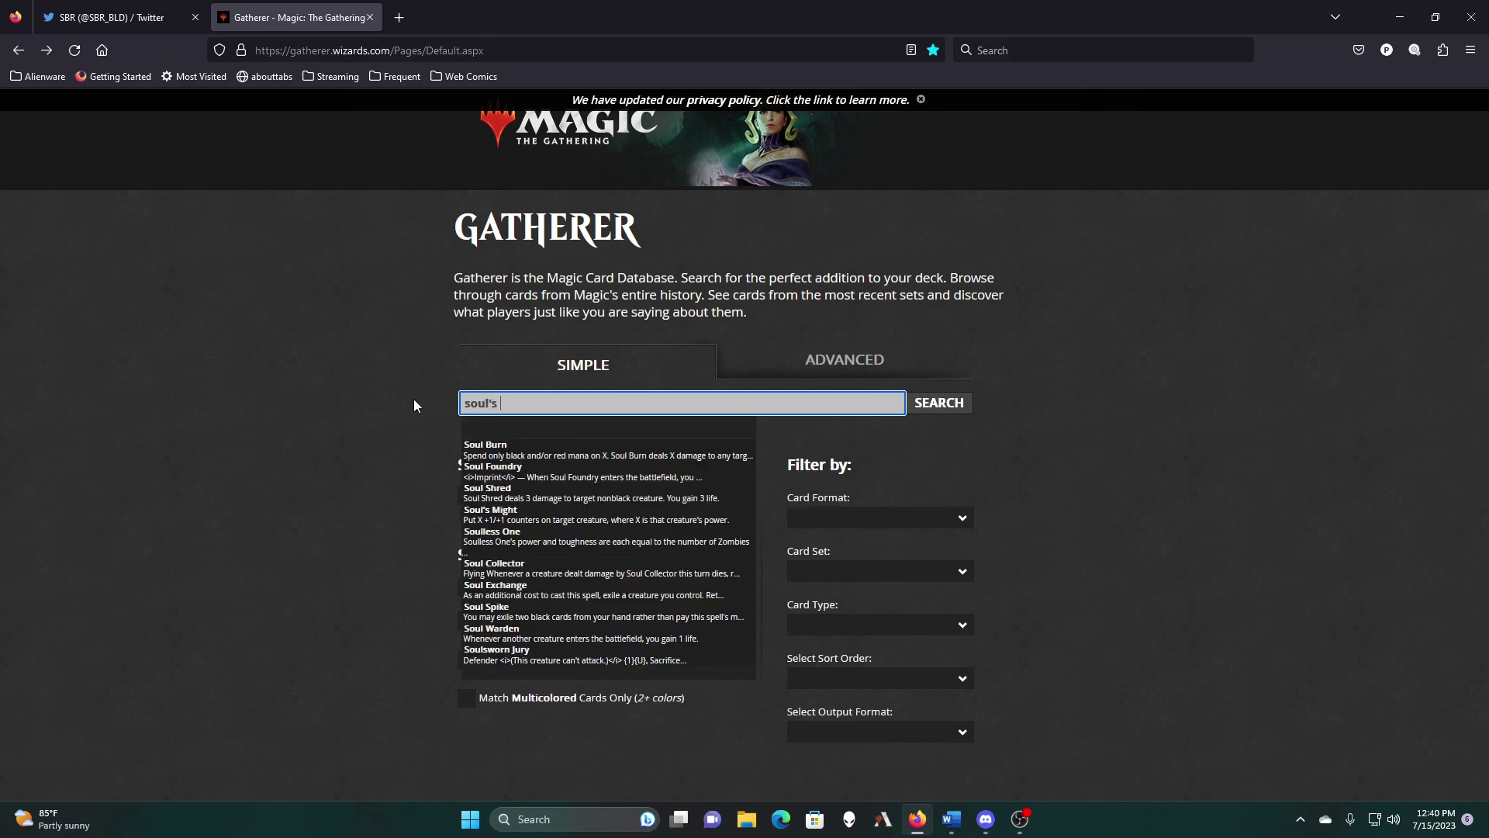
pyautogui.write('a')
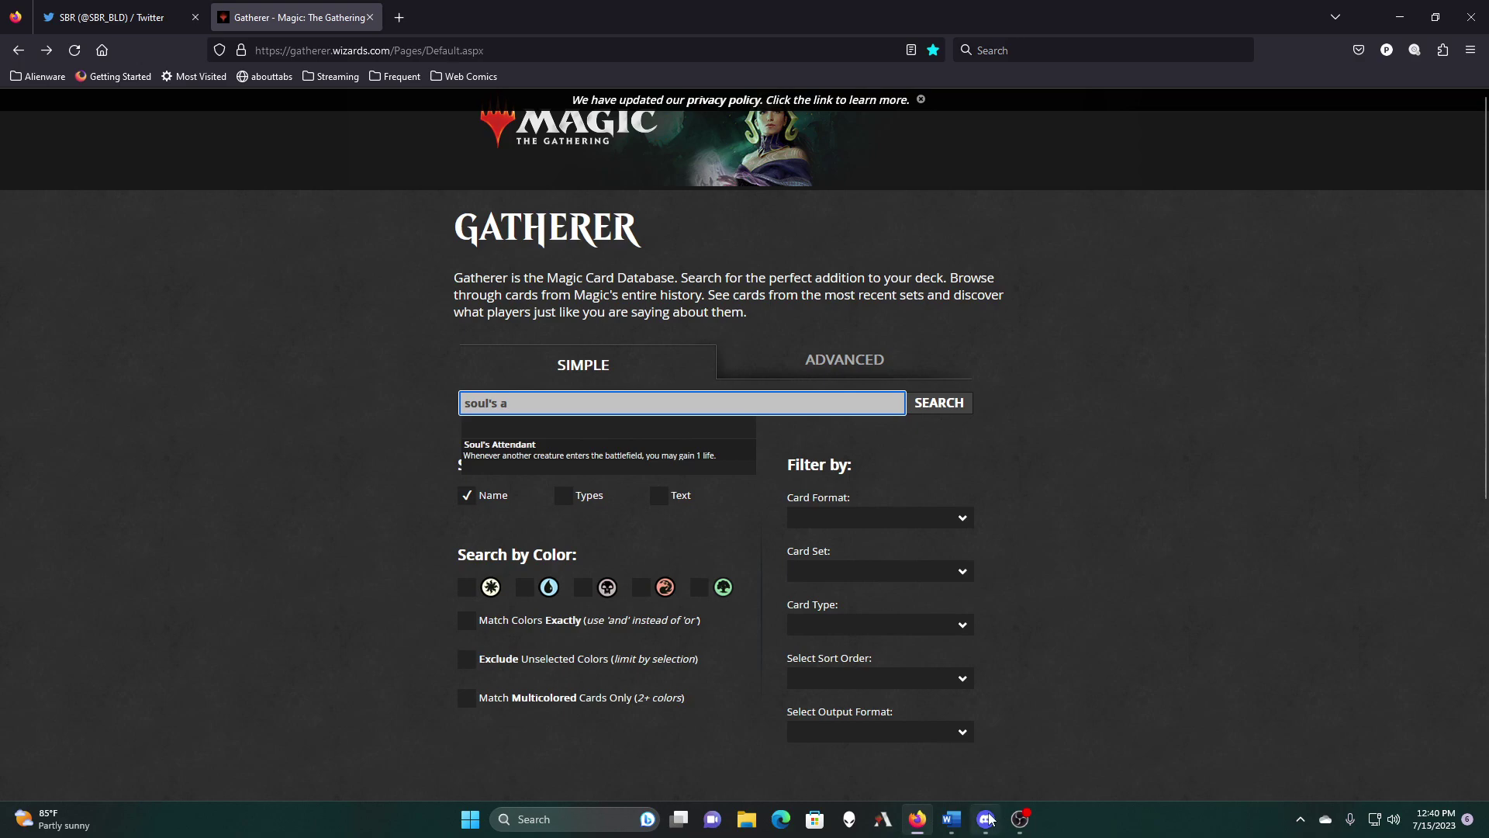
# Step: Switch to Word and review the card list from Exodus through Mirrodin for life-gain cards
pyautogui.click(963, 818)
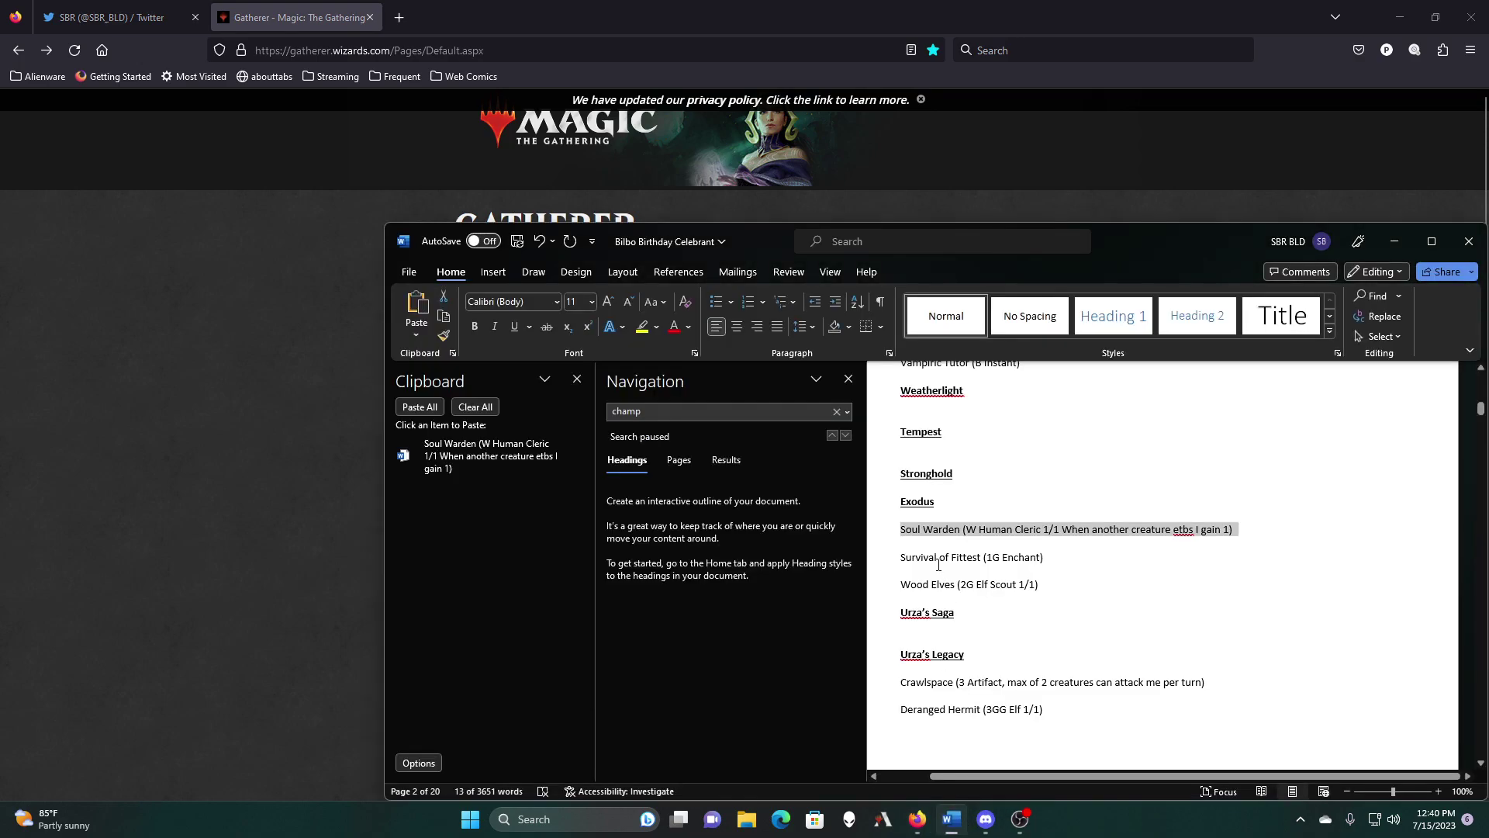
pyautogui.scroll(-3, 1133, 594)
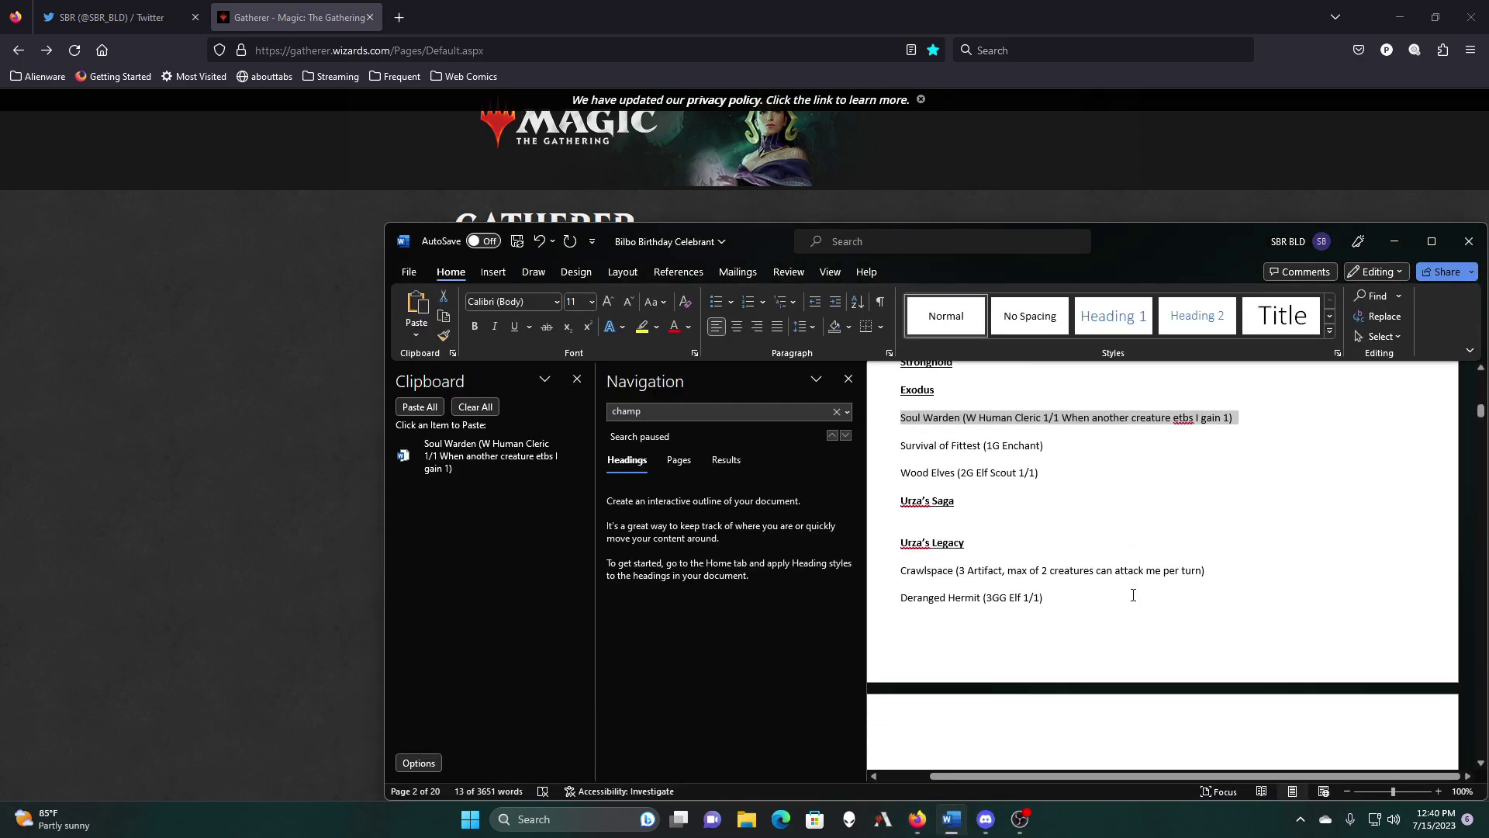
pyautogui.scroll(-3, 1133, 595)
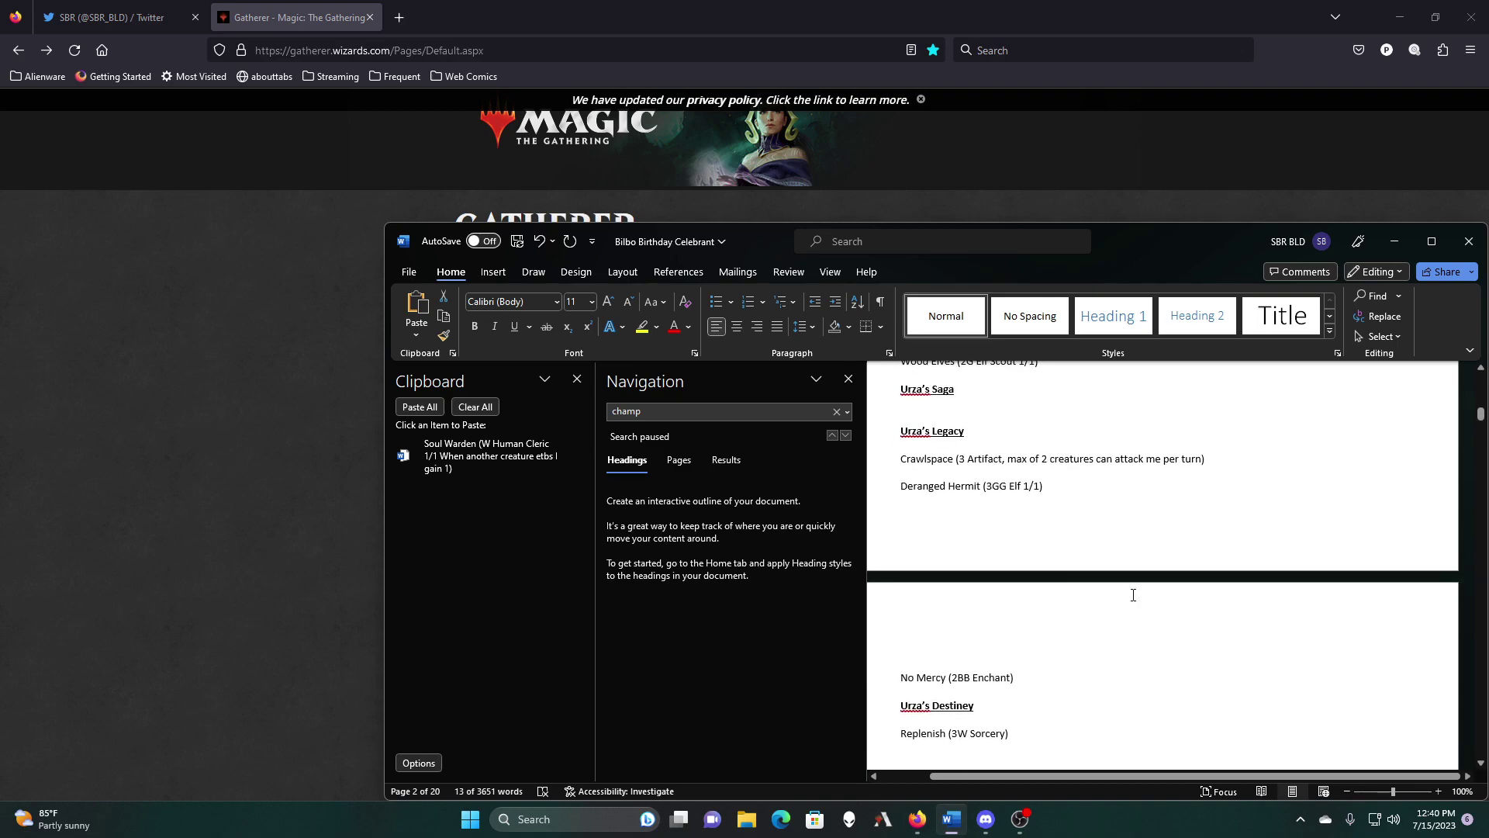
pyautogui.scroll(-10, 1133, 594)
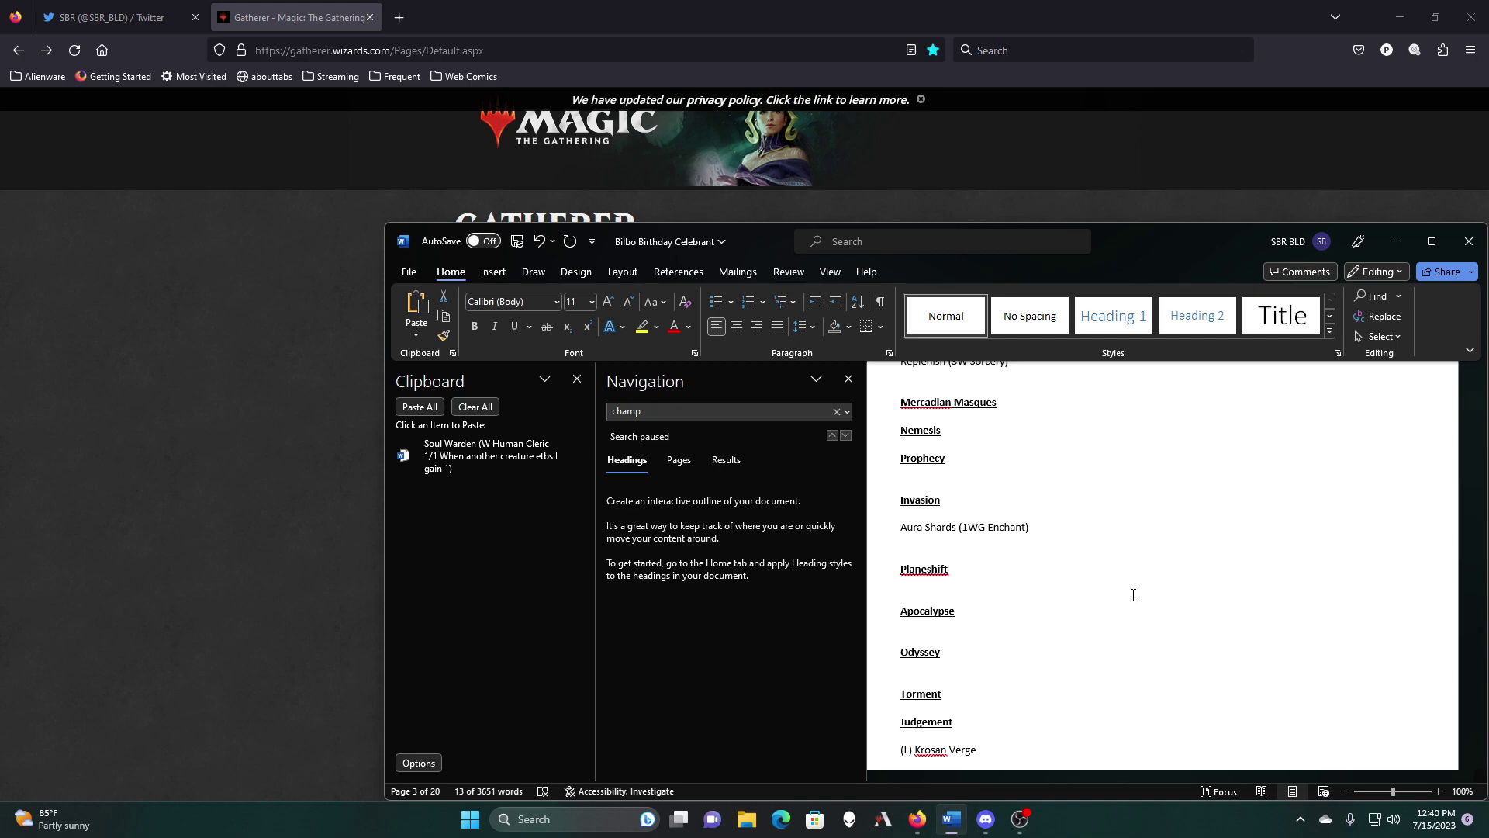
pyautogui.scroll(-2, 1133, 595)
pyautogui.scroll(-2, 1133, 595)
pyautogui.scroll(-9, 1133, 595)
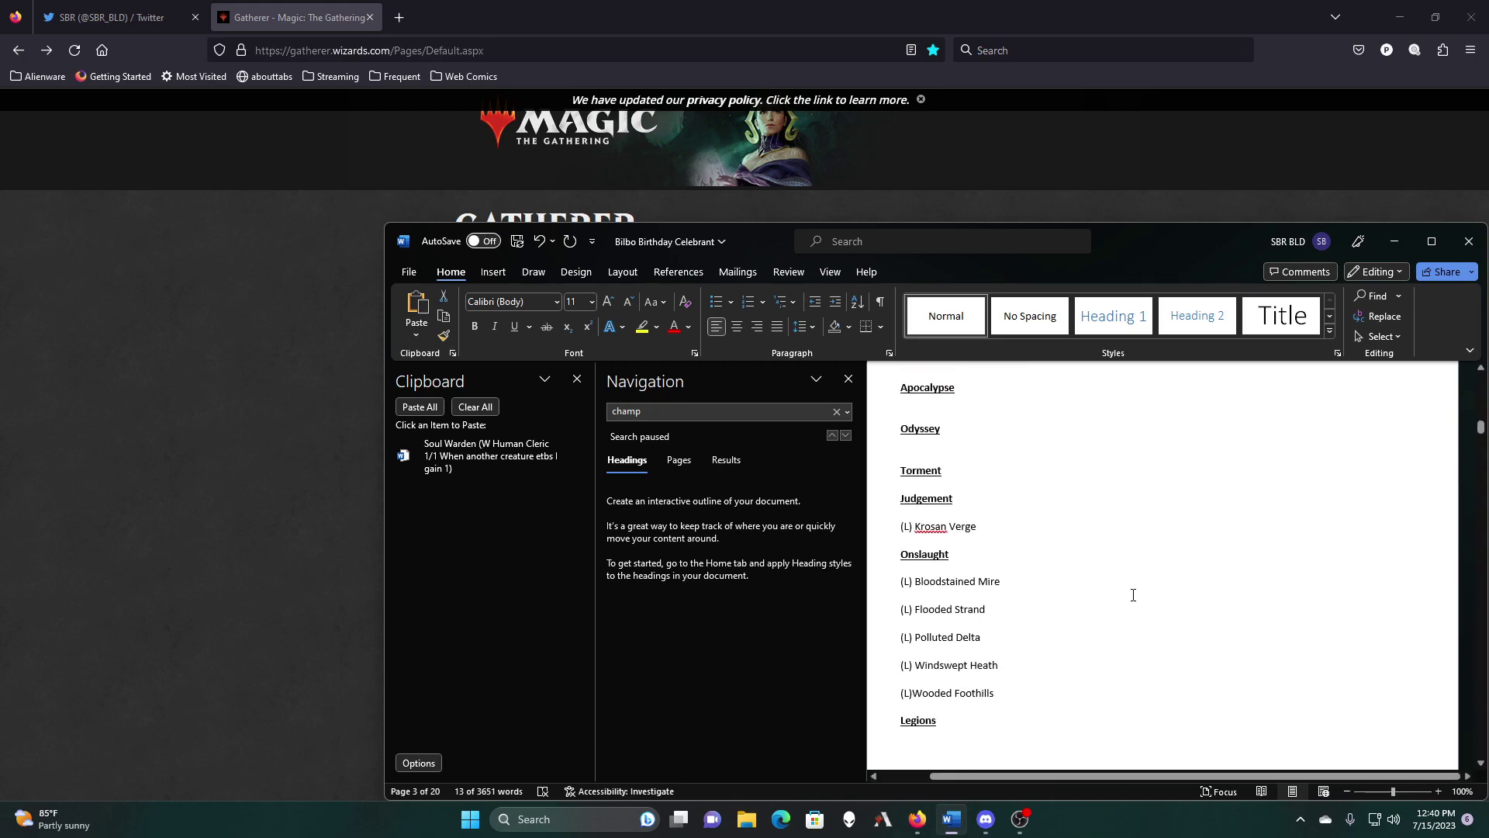
pyautogui.scroll(-4, 1133, 594)
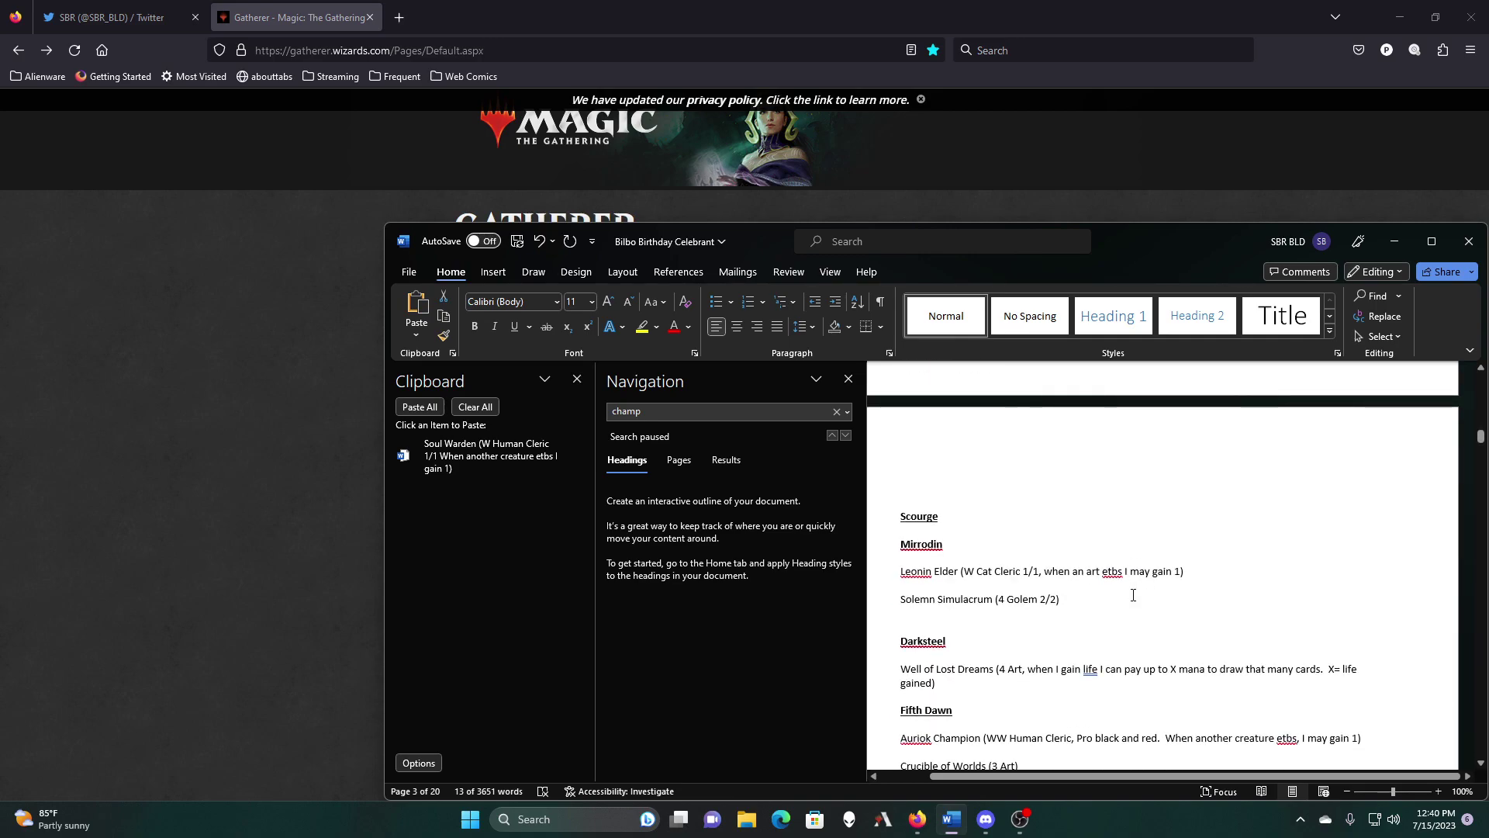
pyautogui.click(1197, 571)
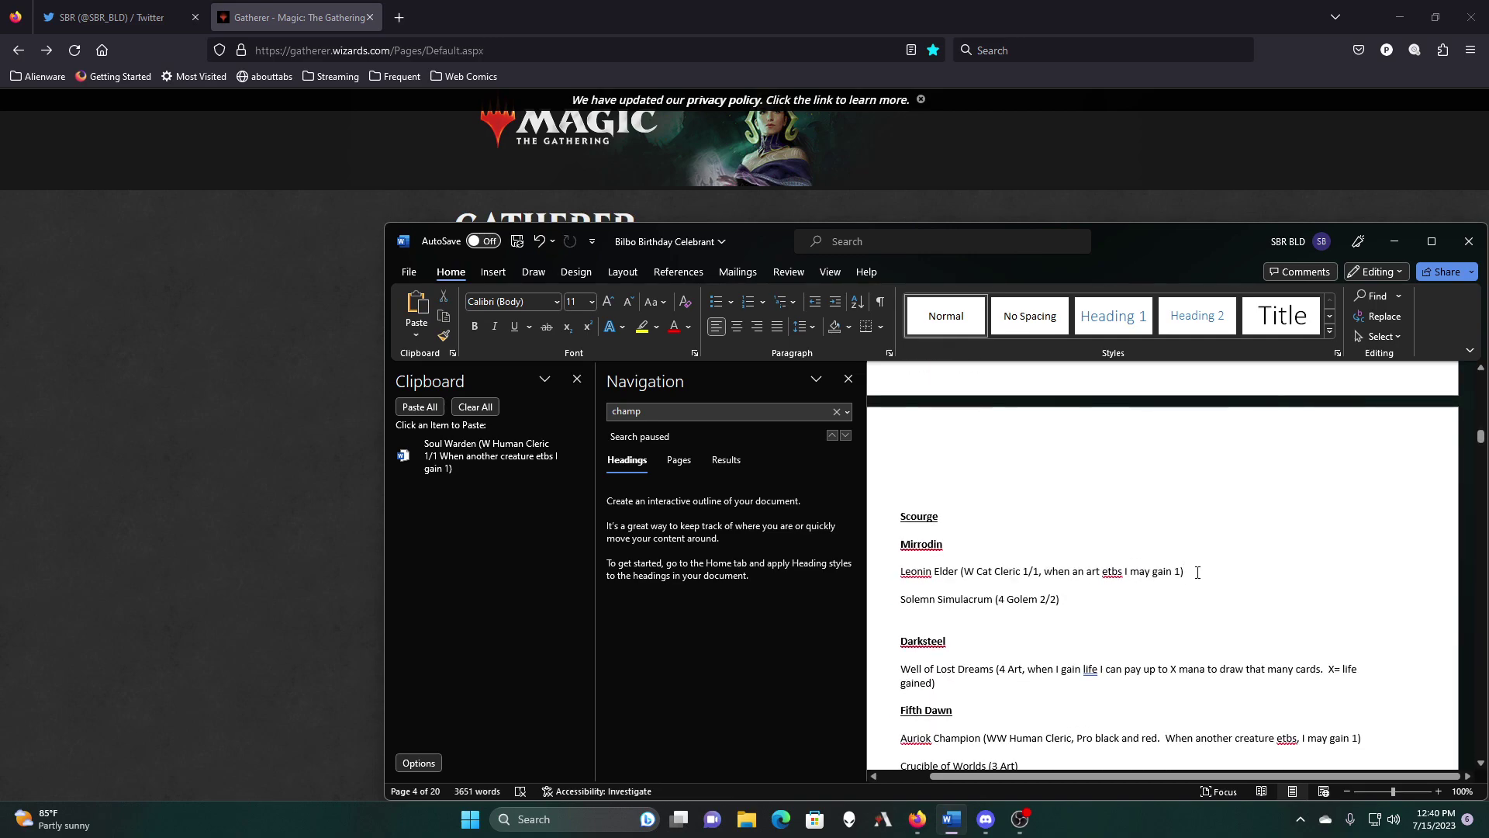
pyautogui.scroll(12, 1197, 571)
pyautogui.scroll(7, 1197, 572)
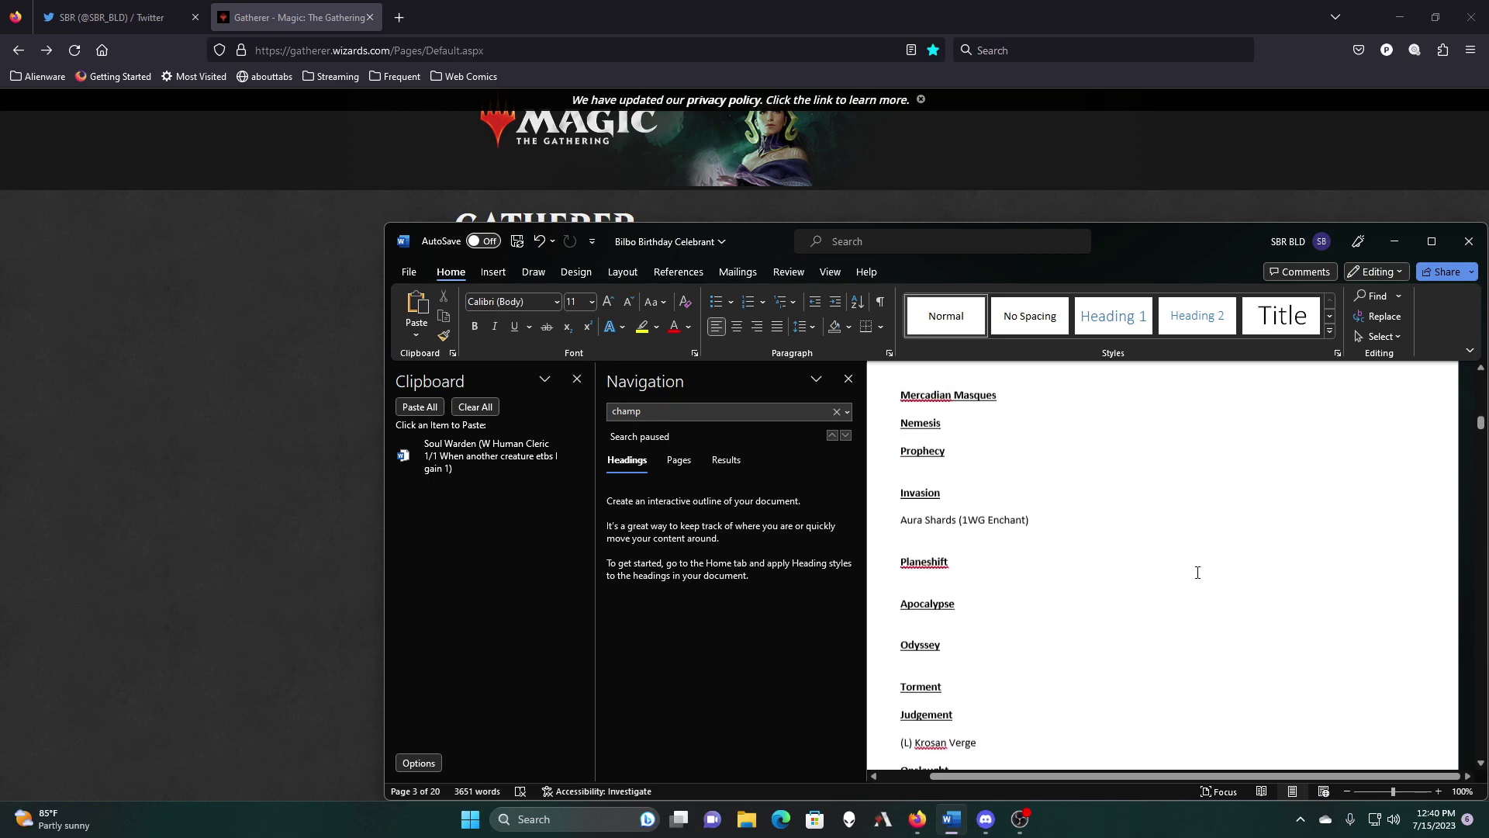
pyautogui.scroll(7, 1198, 571)
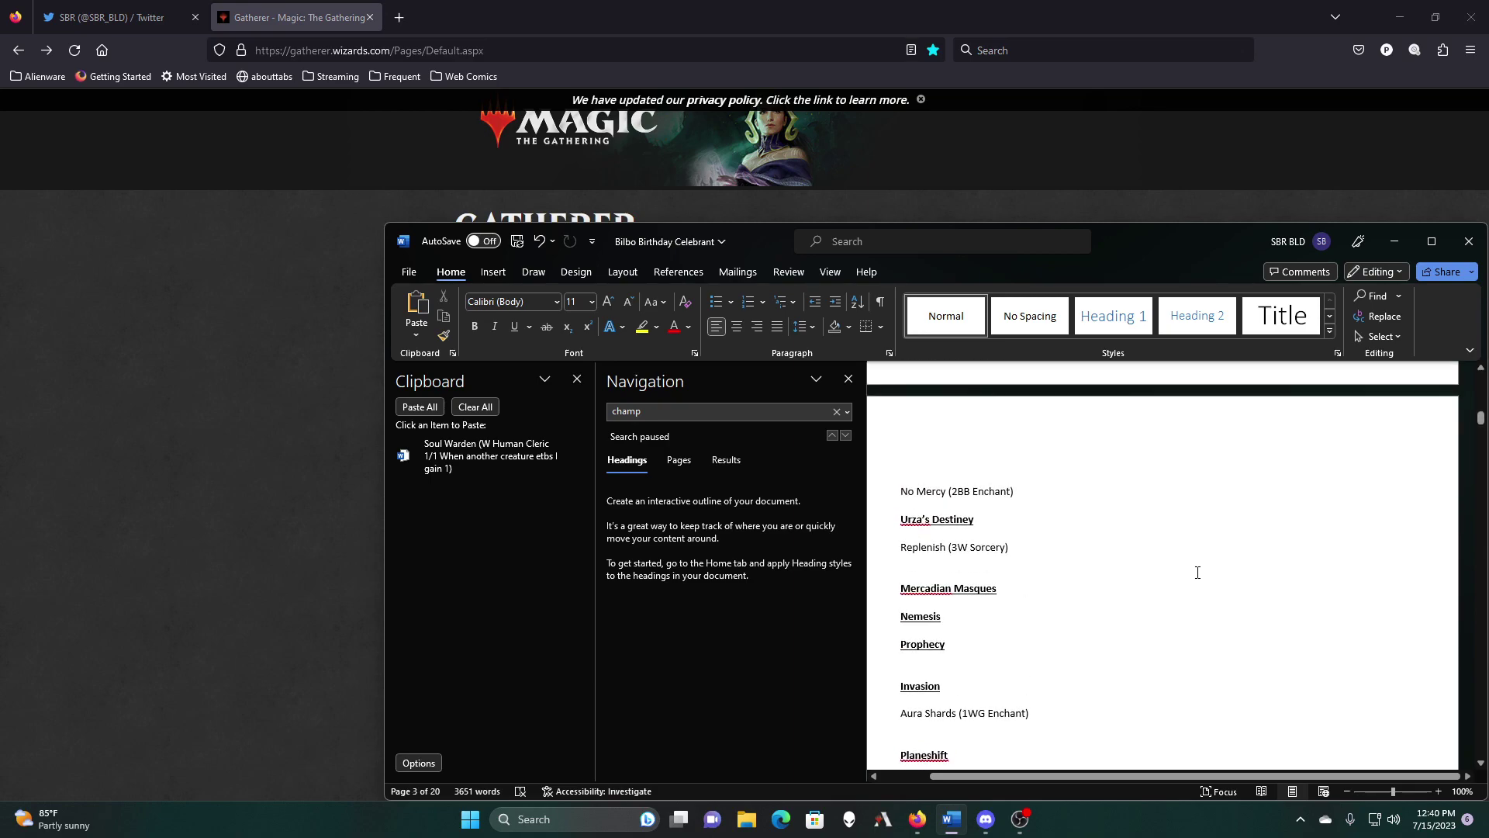
pyautogui.scroll(-4, 1197, 572)
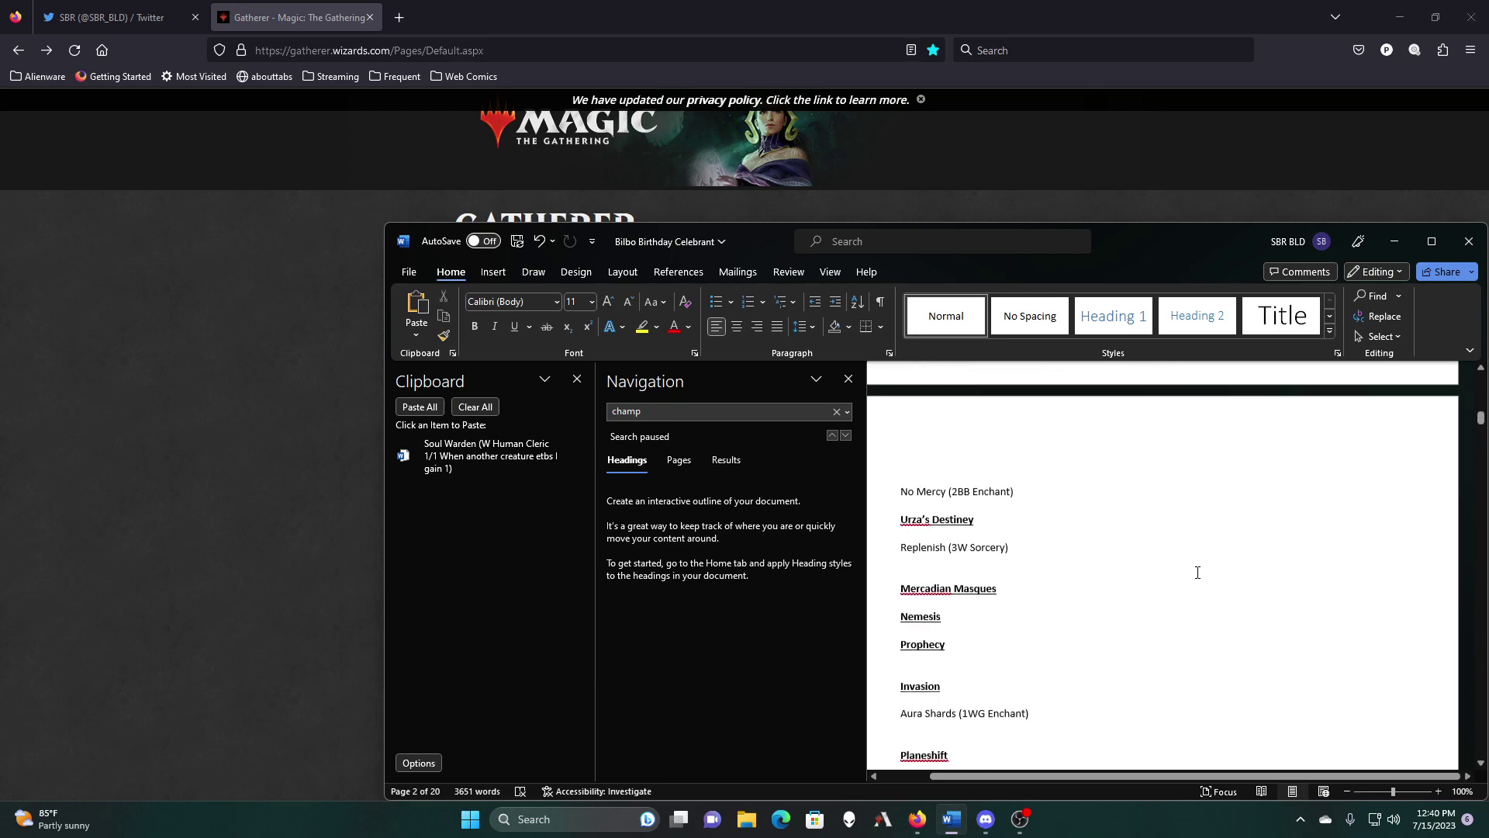
pyautogui.scroll(7, 1197, 572)
pyautogui.scroll(2, 1197, 571)
pyautogui.scroll(-15, 1197, 571)
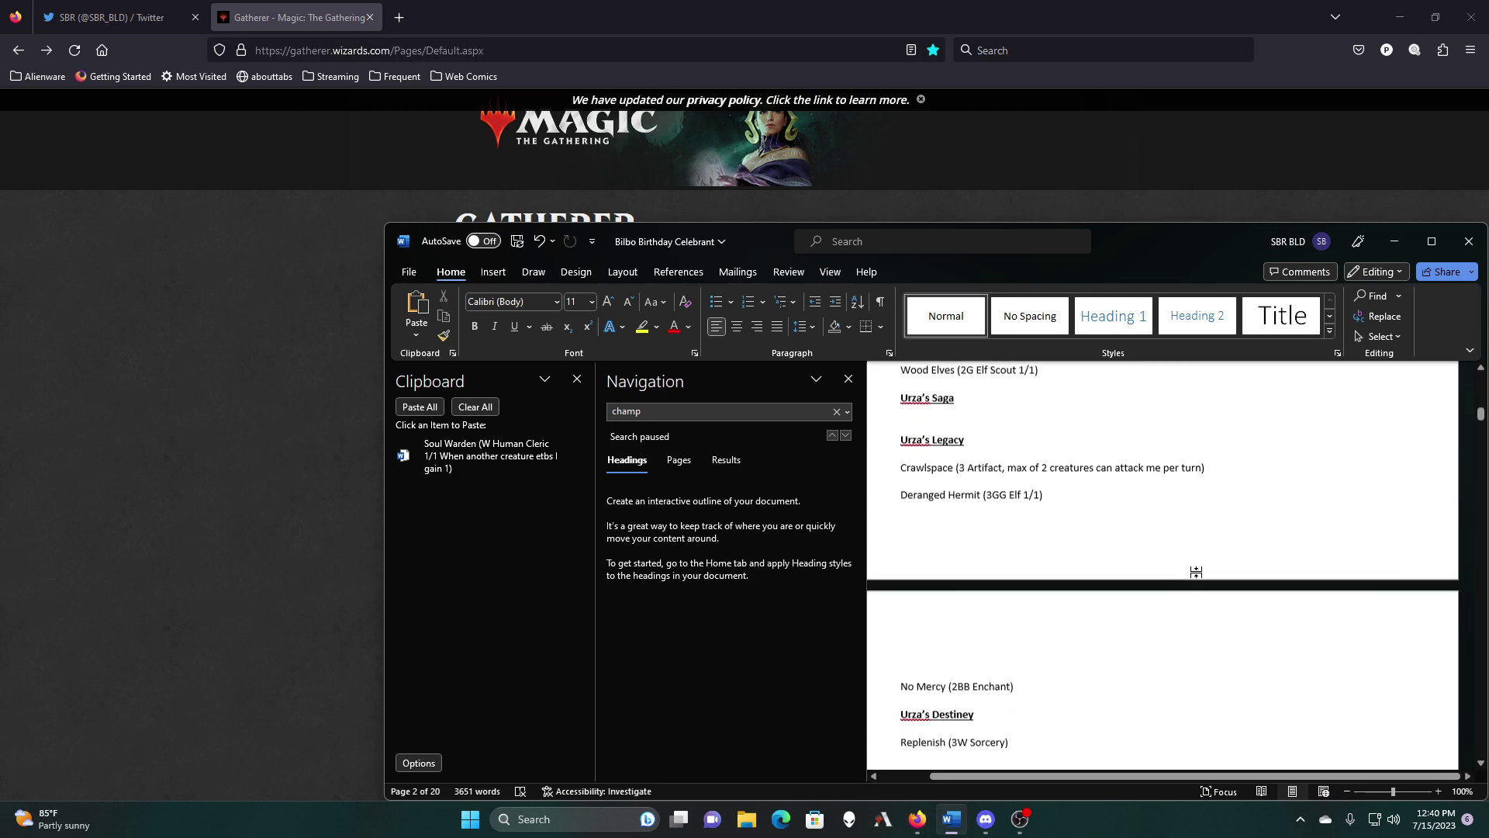
pyautogui.scroll(-17, 1197, 572)
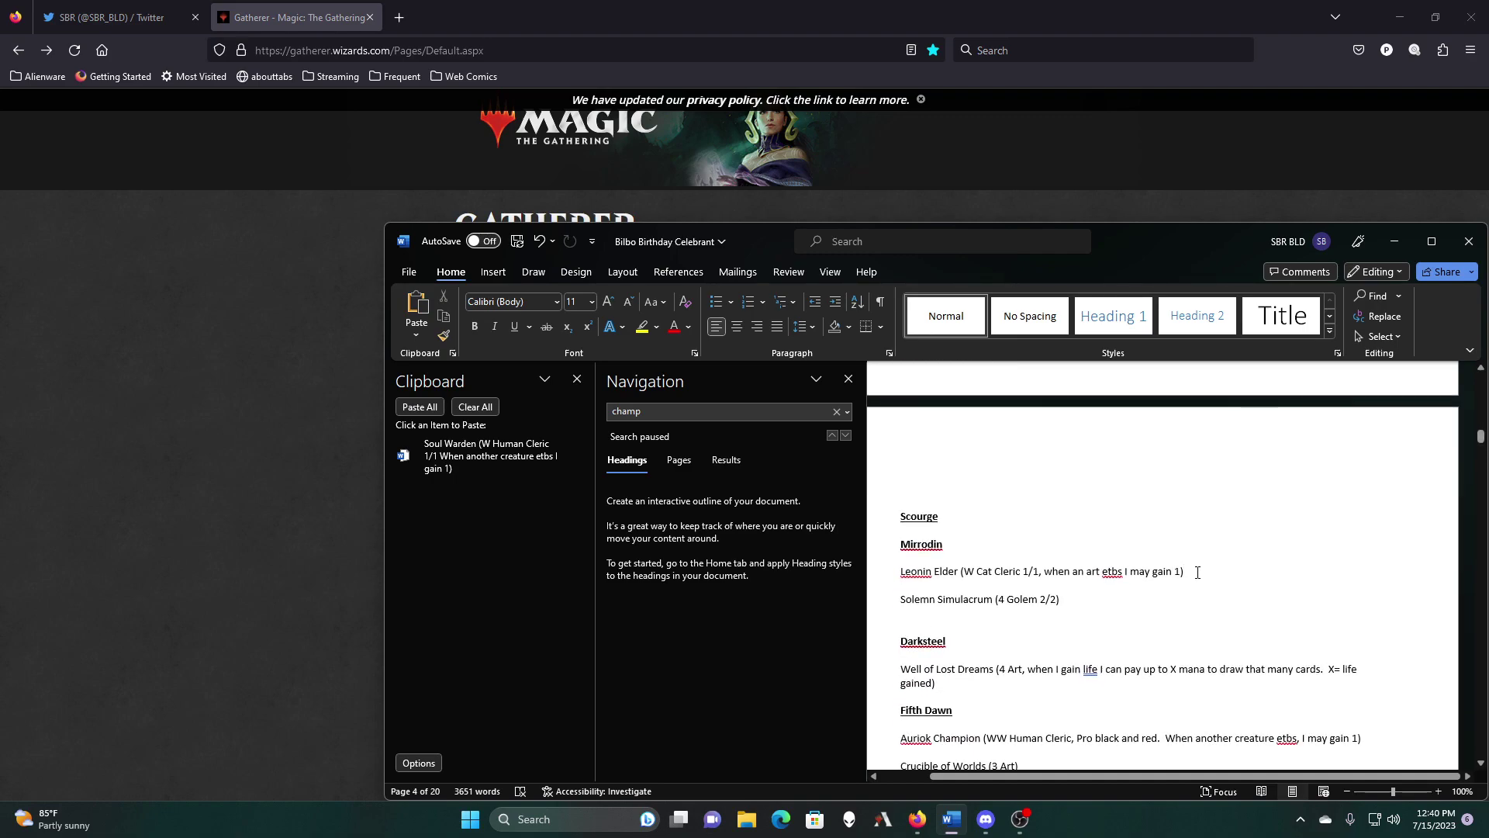
# Step: Copy the full Leonin Elder entry under Mirrodin to the clipboard
pyautogui.moveTo(1217, 572); pyautogui.dragTo(901, 572)
pyautogui.rightClick(923, 572)
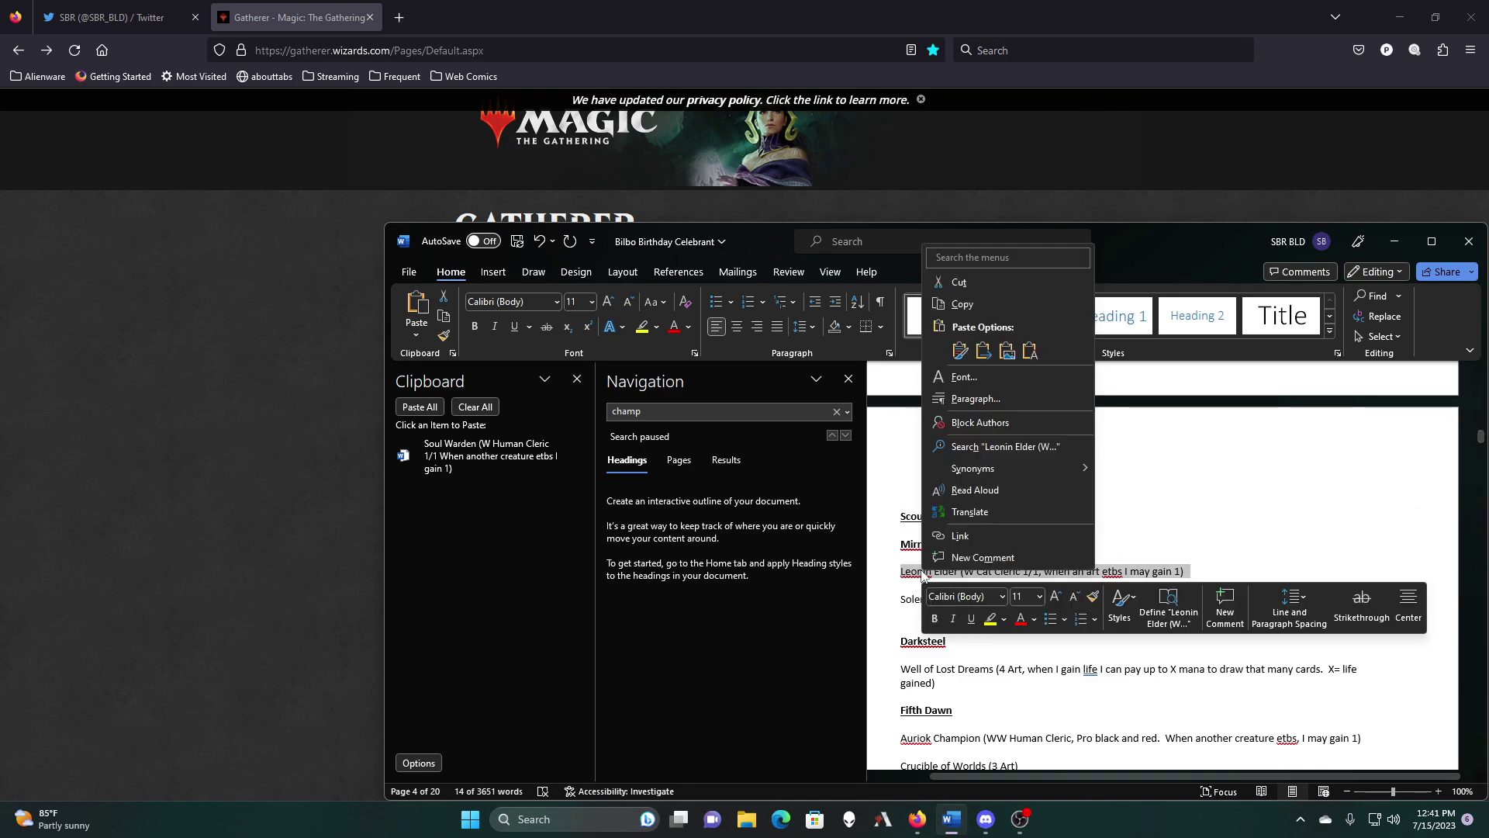
pyautogui.click(942, 304)
# Step: Copy the full Auriok Champion entry under Fifth Dawn to the clipboard
pyautogui.scroll(-4, 1151, 532)
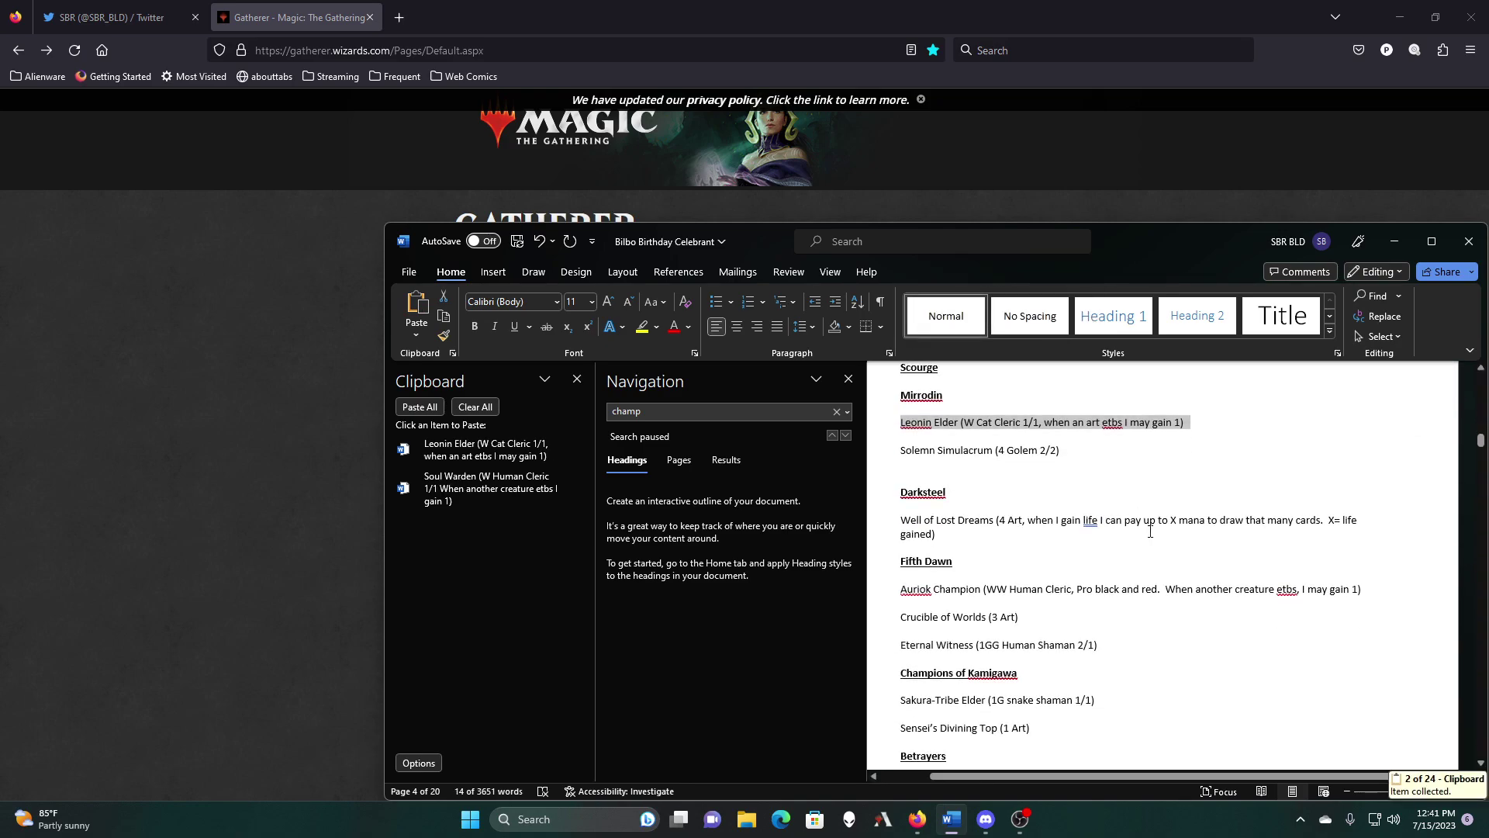
pyautogui.scroll(-1, 1171, 535)
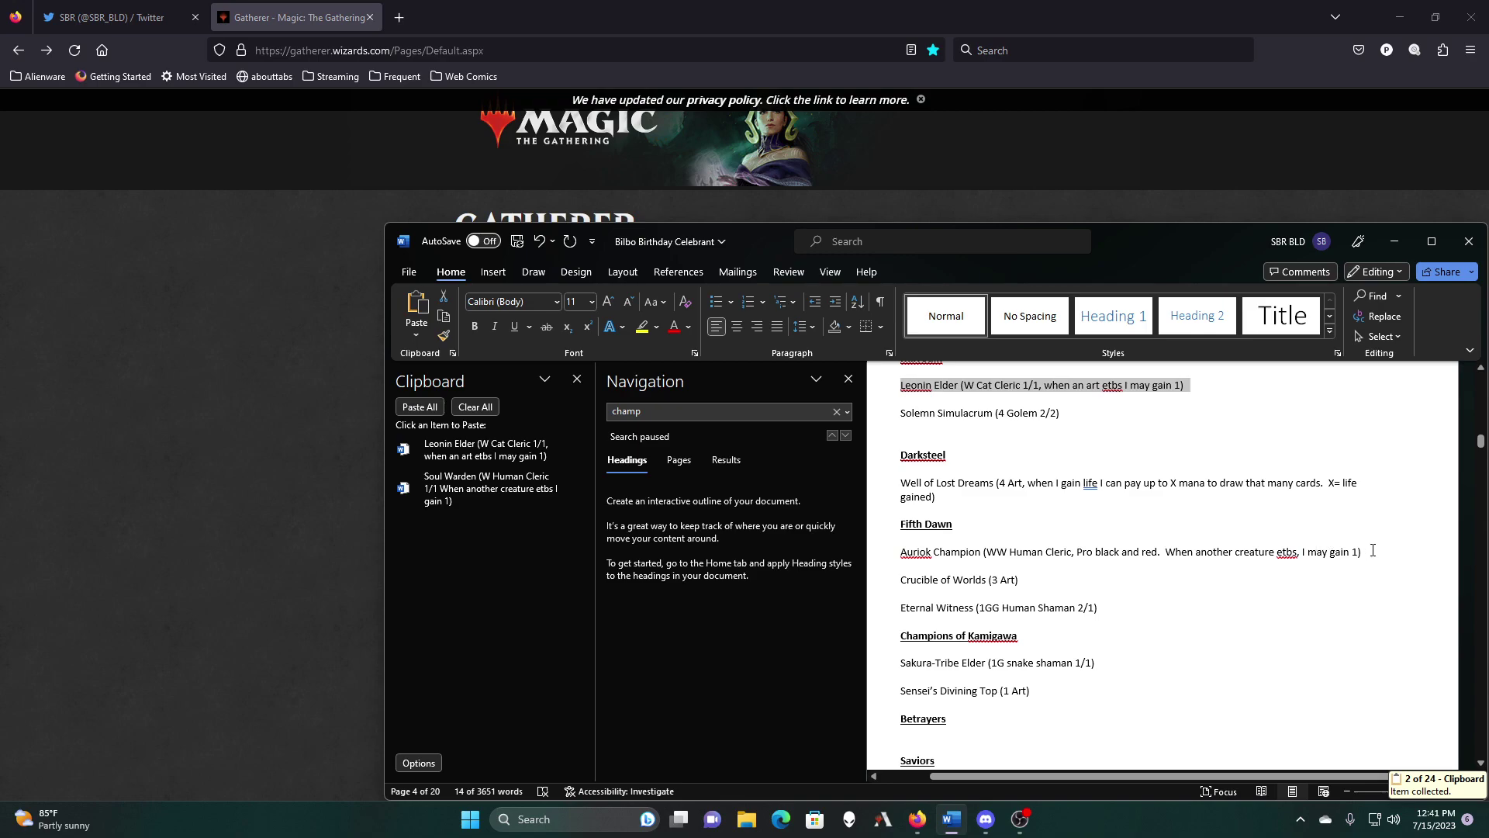
pyautogui.moveTo(1371, 552); pyautogui.dragTo(899, 554)
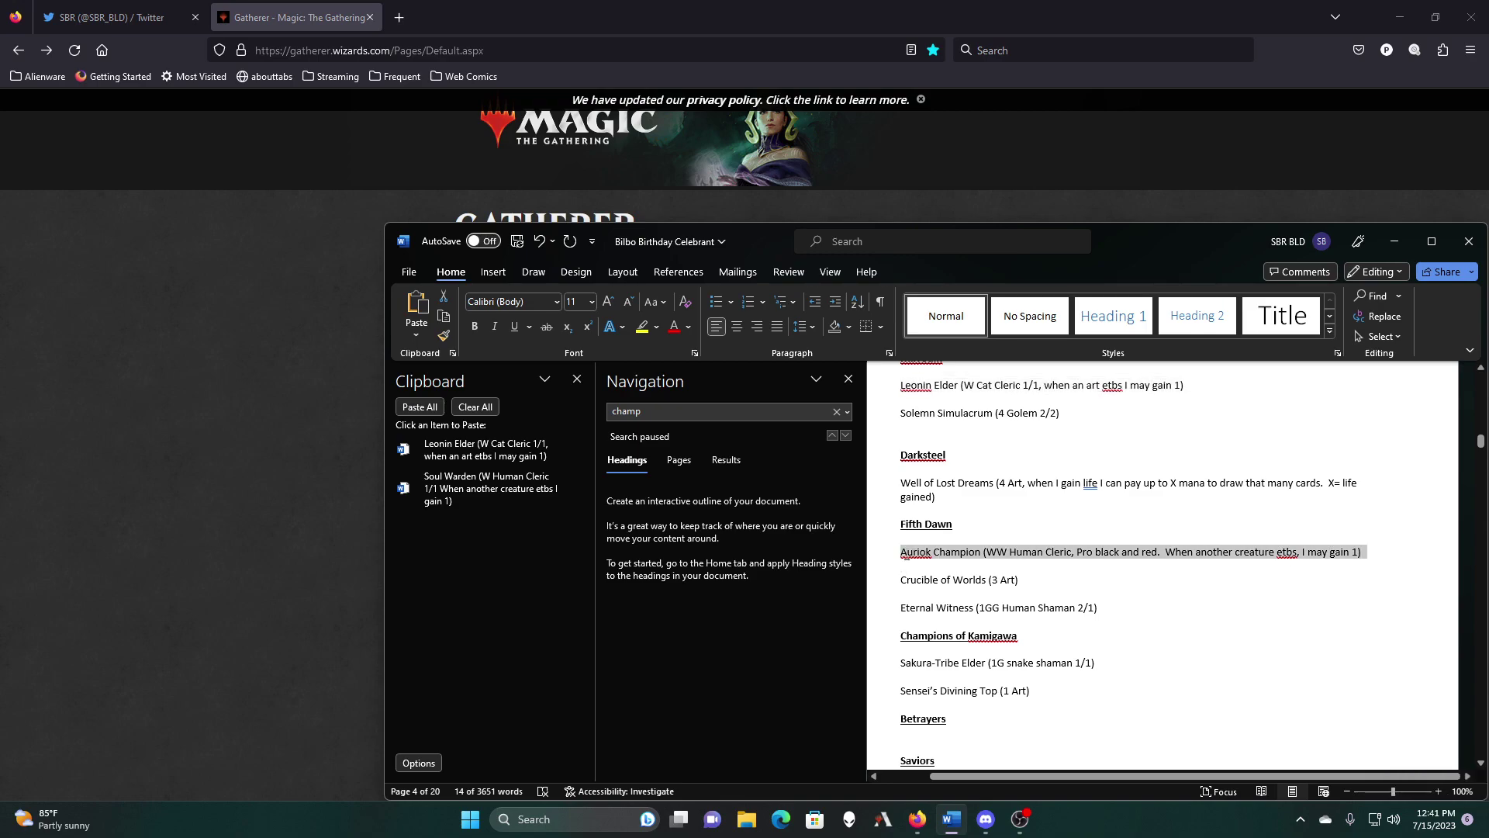
pyautogui.rightClick(904, 555)
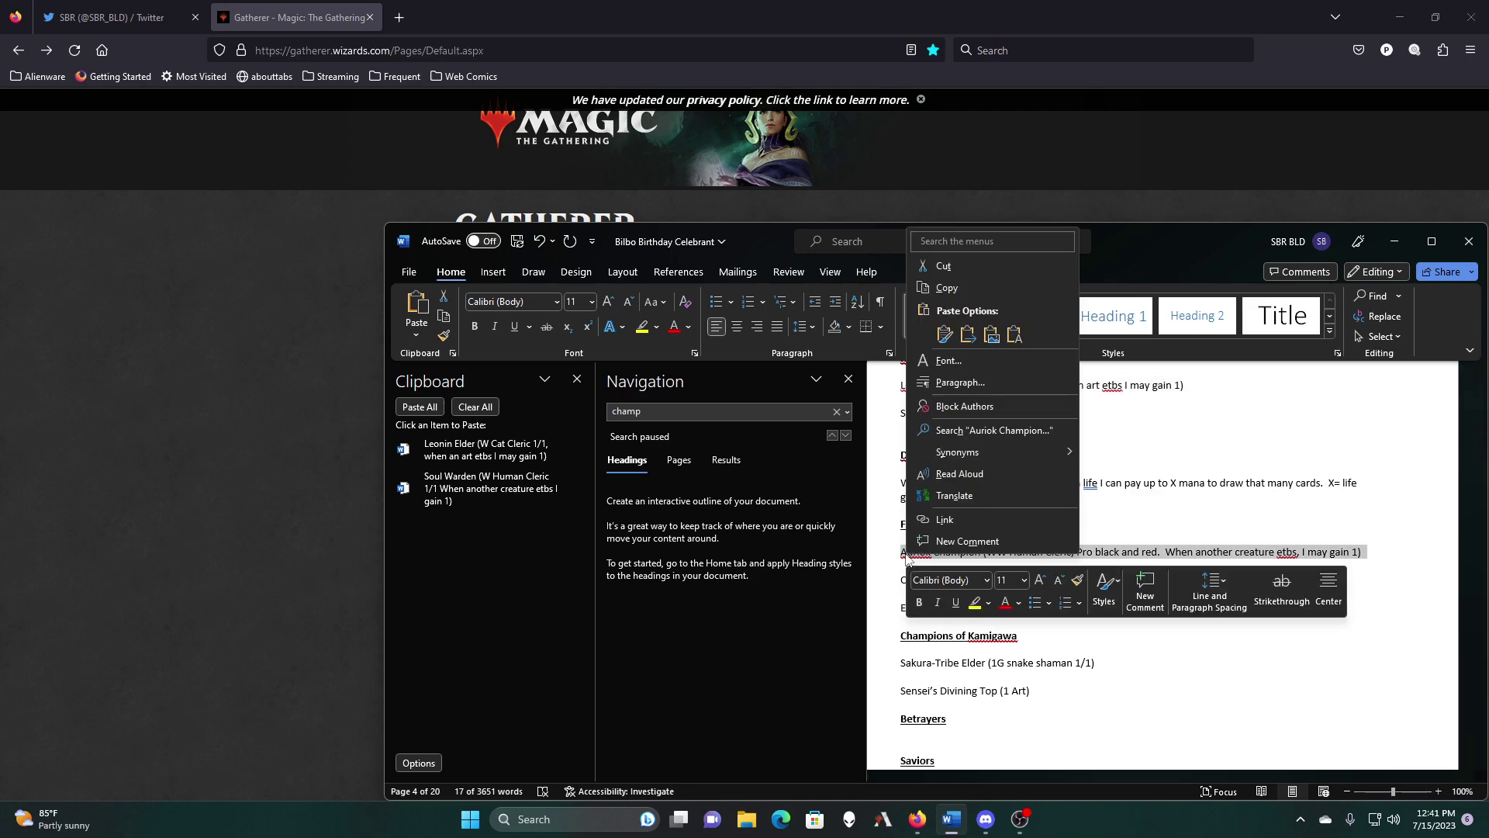
pyautogui.click(974, 287)
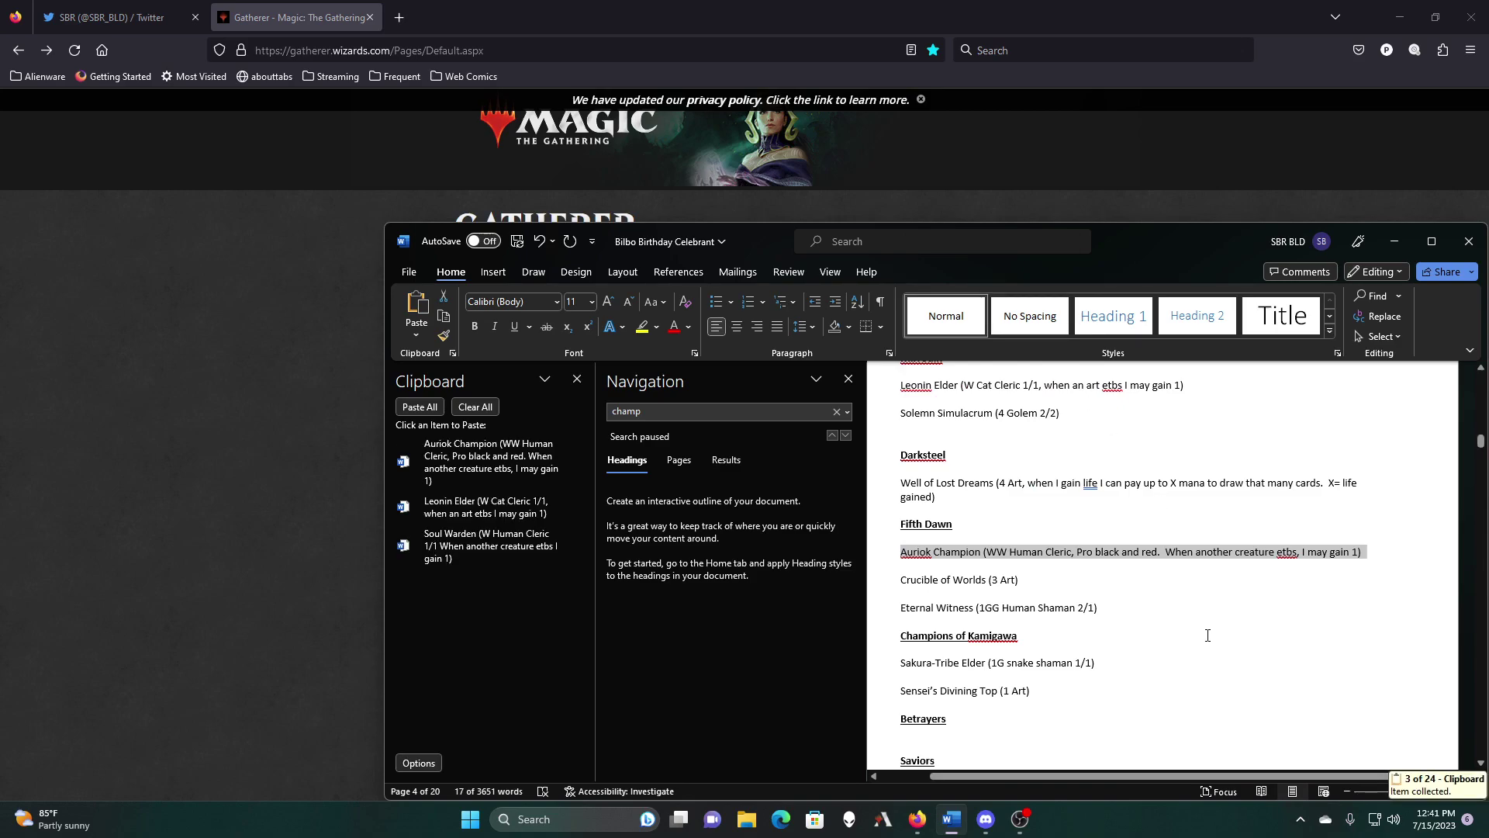
# Step: Copy the full Children of Korlis entry under Time Spiral to the clipboard
pyautogui.scroll(-6, 1207, 635)
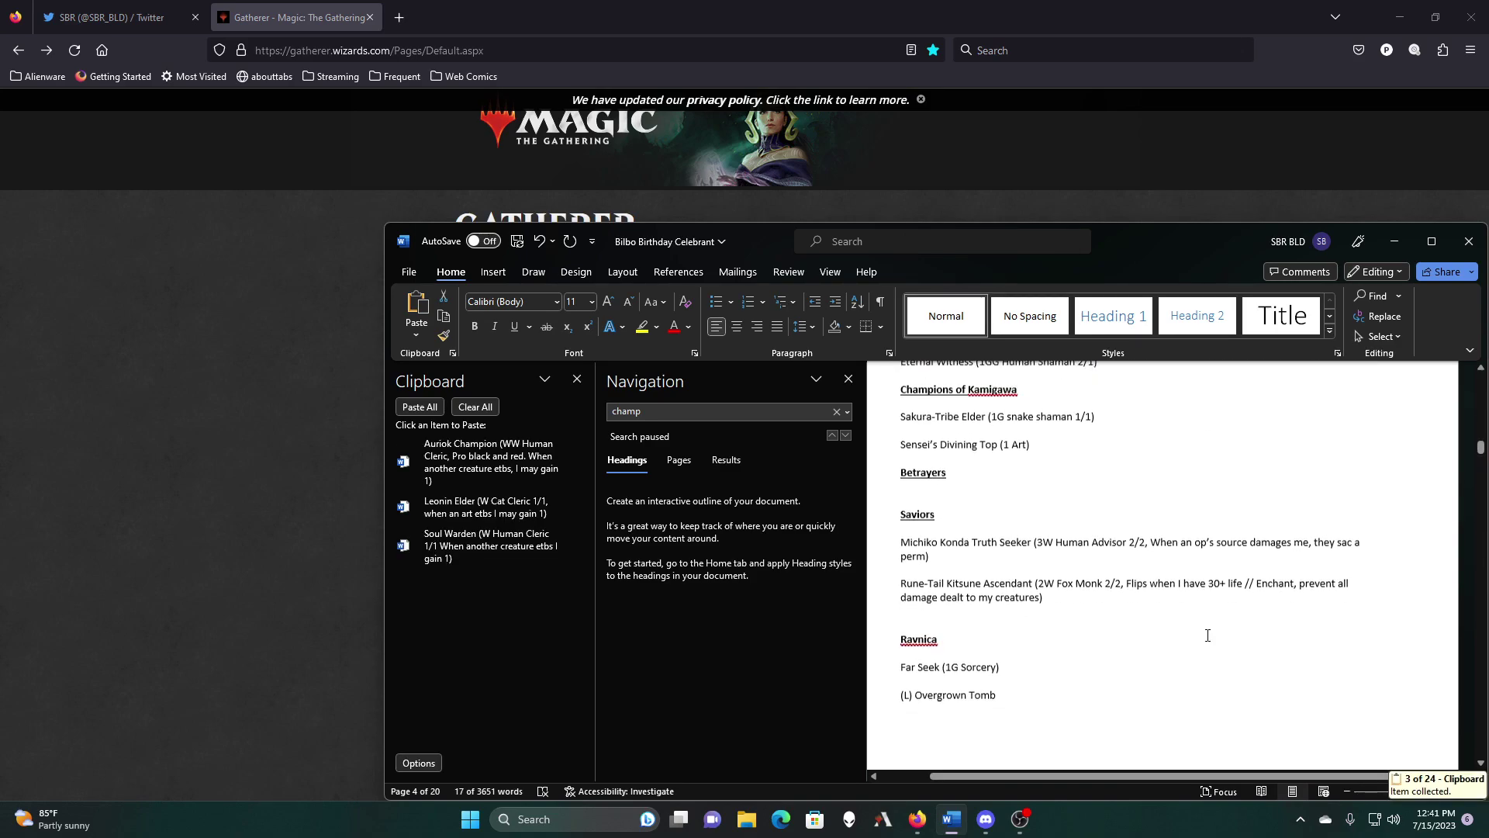
pyautogui.scroll(-8, 1207, 635)
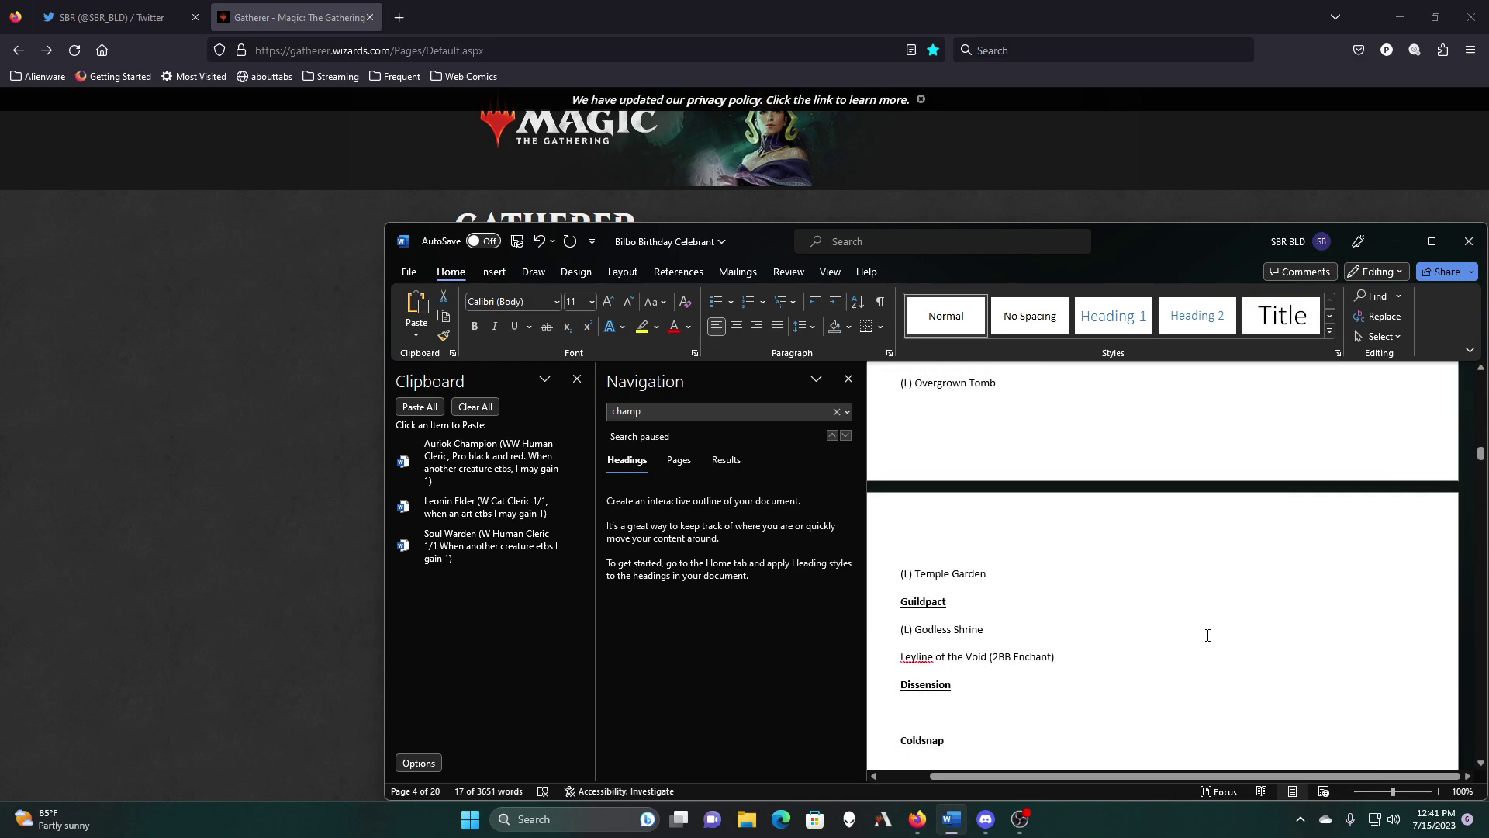
pyautogui.scroll(-7, 1208, 635)
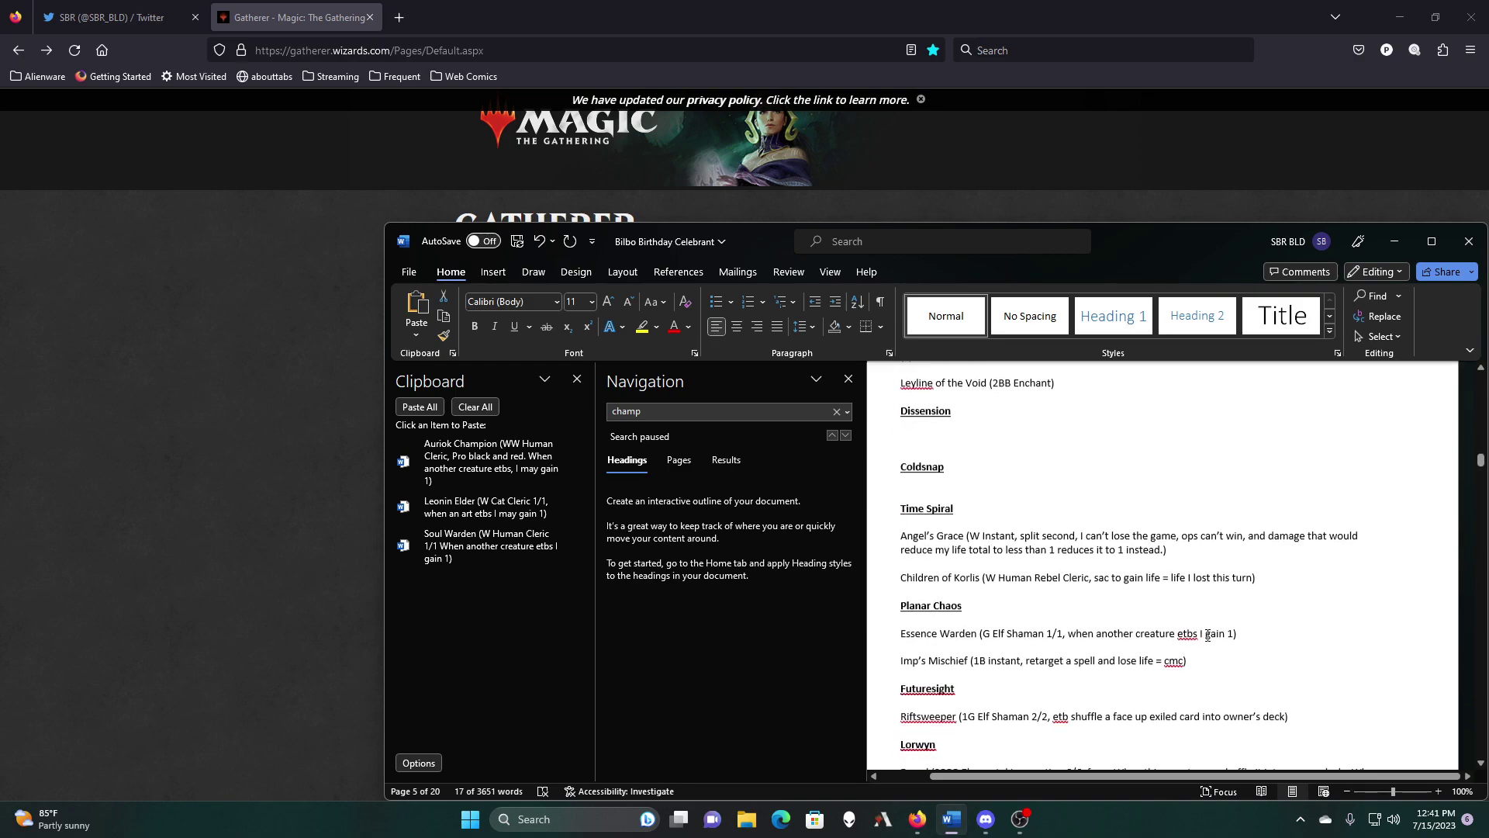
pyautogui.scroll(-2, 1208, 635)
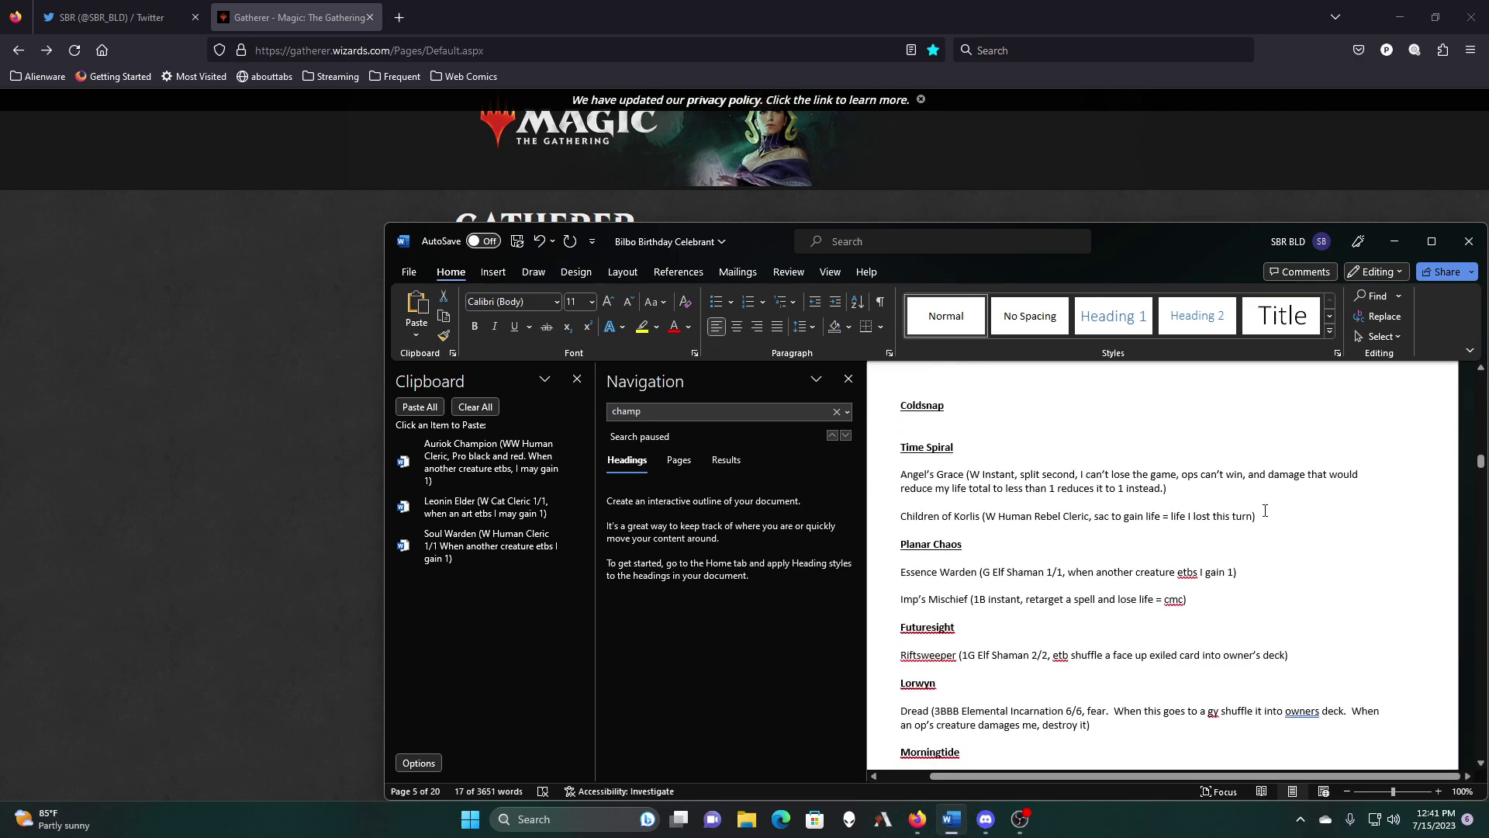
pyautogui.moveTo(1266, 512); pyautogui.dragTo(919, 521)
pyautogui.rightClick(919, 521)
pyautogui.click(955, 255)
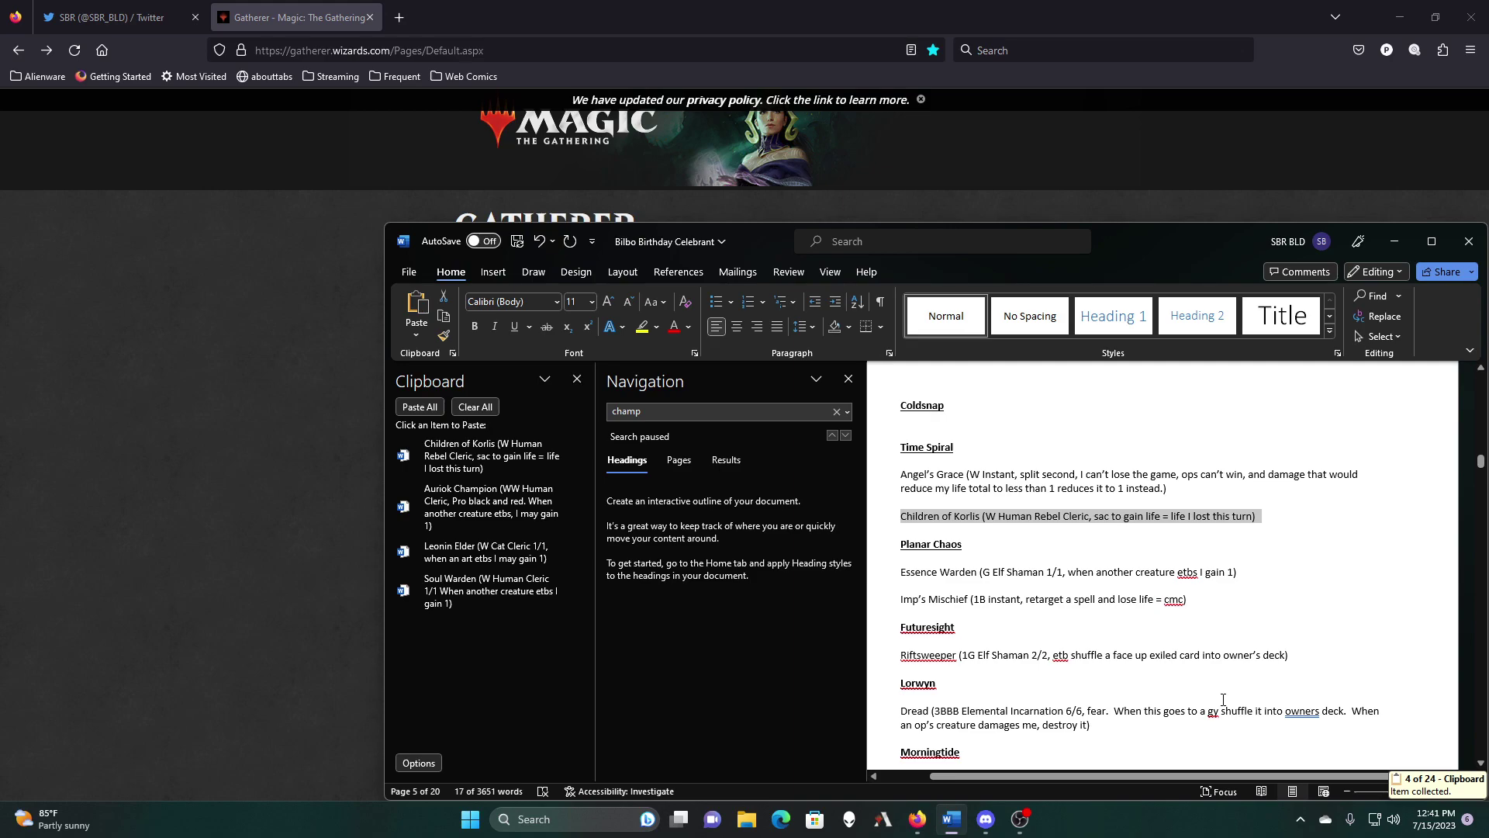
# Step: Copy the full Essence Warden entry under Planar Chaos to the clipboard
pyautogui.moveTo(1245, 572); pyautogui.dragTo(901, 571)
pyautogui.rightClick(917, 571)
pyautogui.click(998, 309)
# Step: Copy the full Boon Reflection entry under Shadowmoor to the clipboard
pyautogui.scroll(-2, 1259, 660)
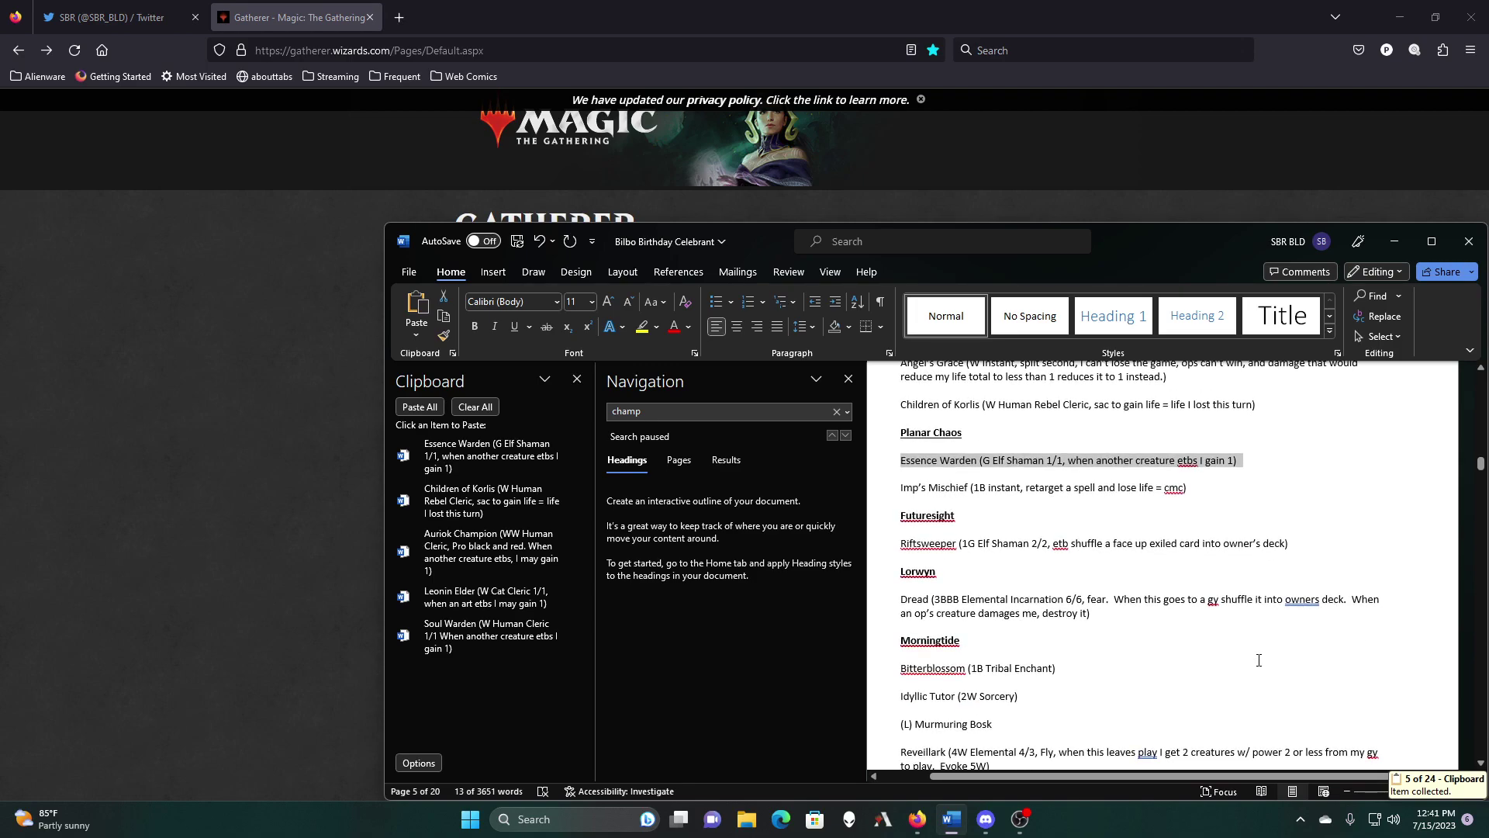
pyautogui.scroll(-5, 1259, 660)
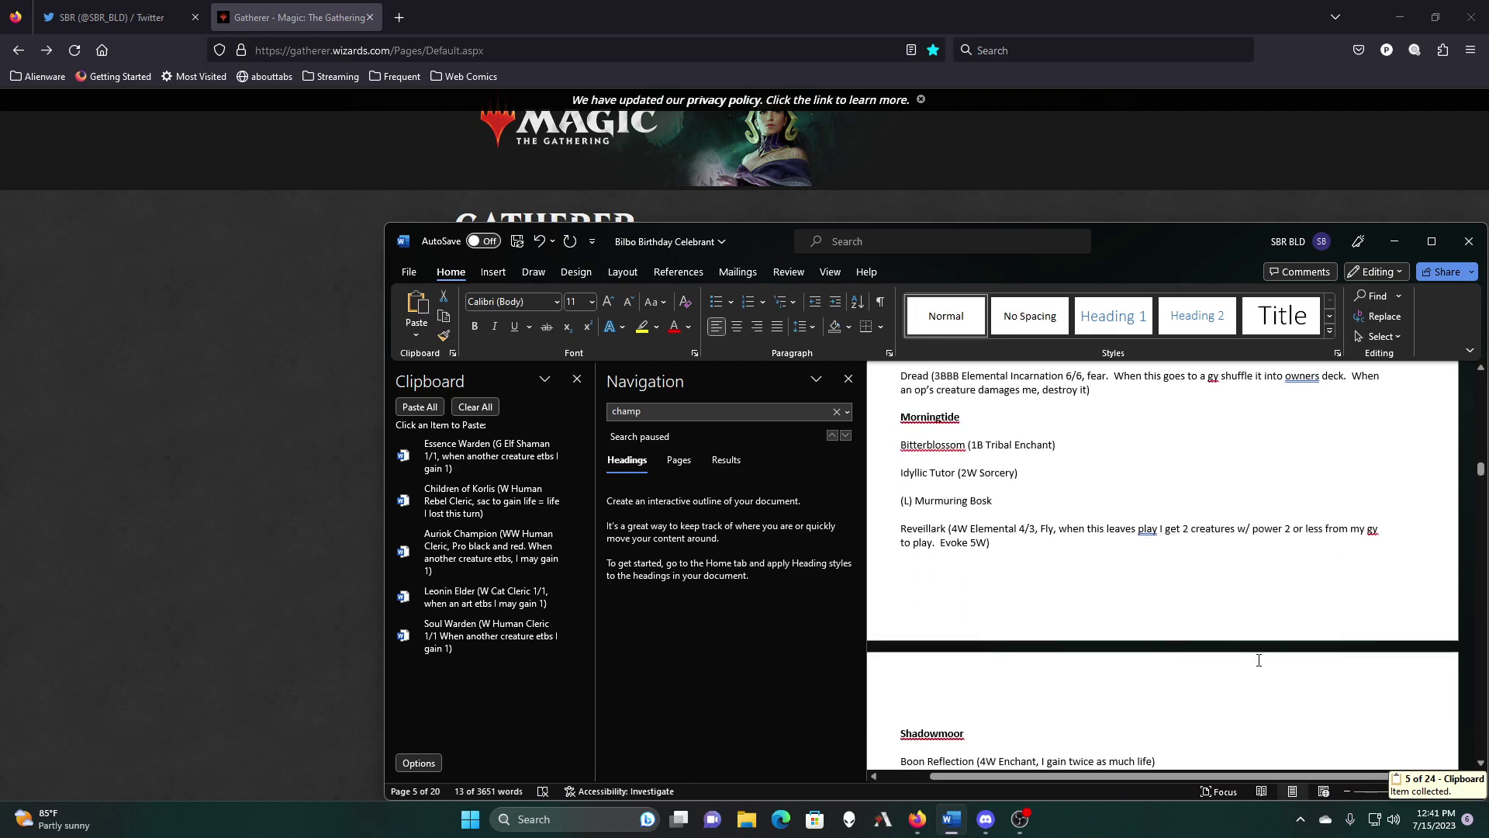
pyautogui.scroll(-5, 1259, 660)
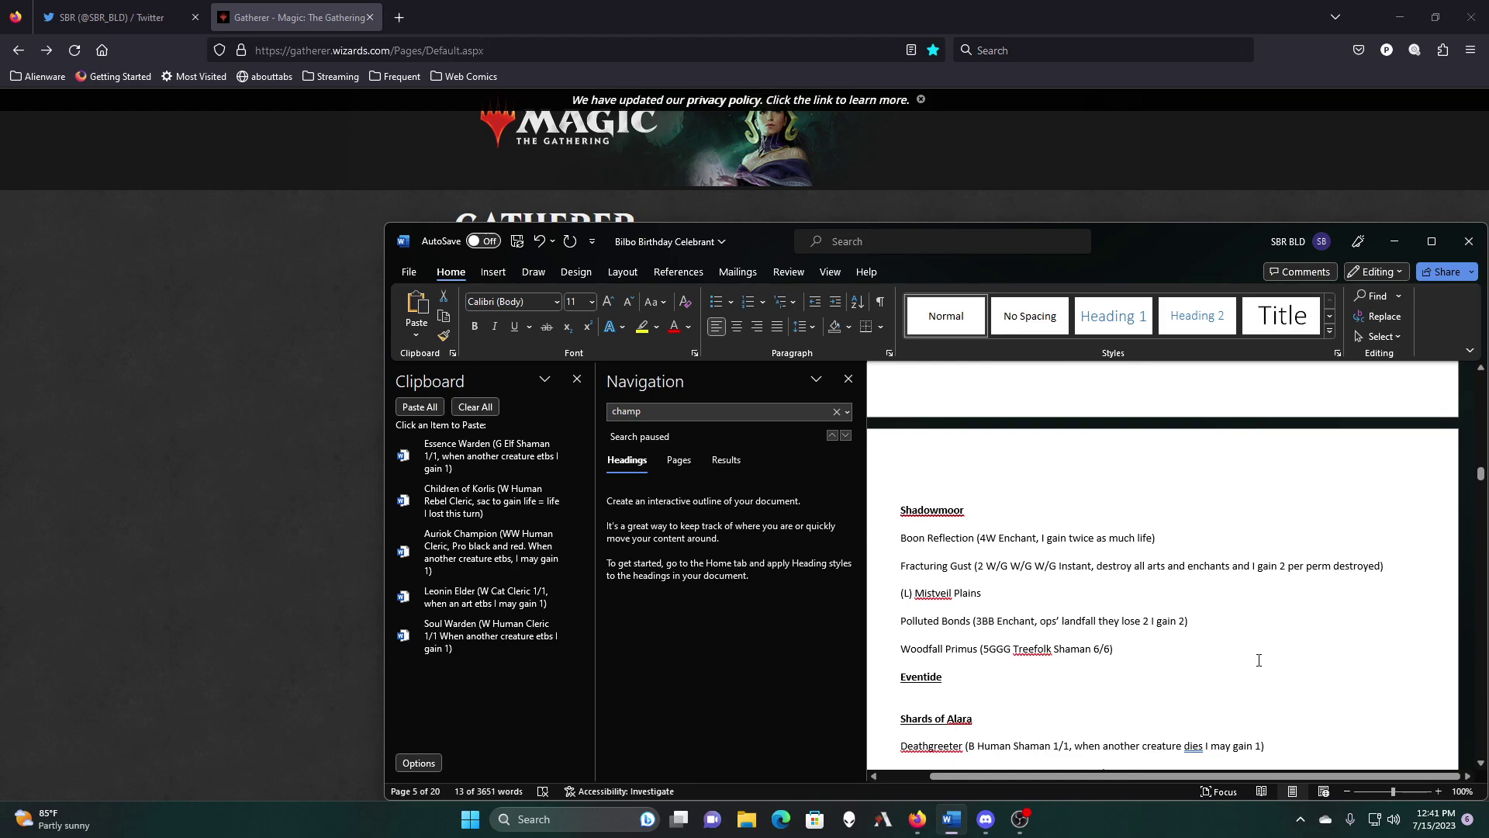
pyautogui.moveTo(1170, 536); pyautogui.dragTo(906, 541)
pyautogui.rightClick(905, 541)
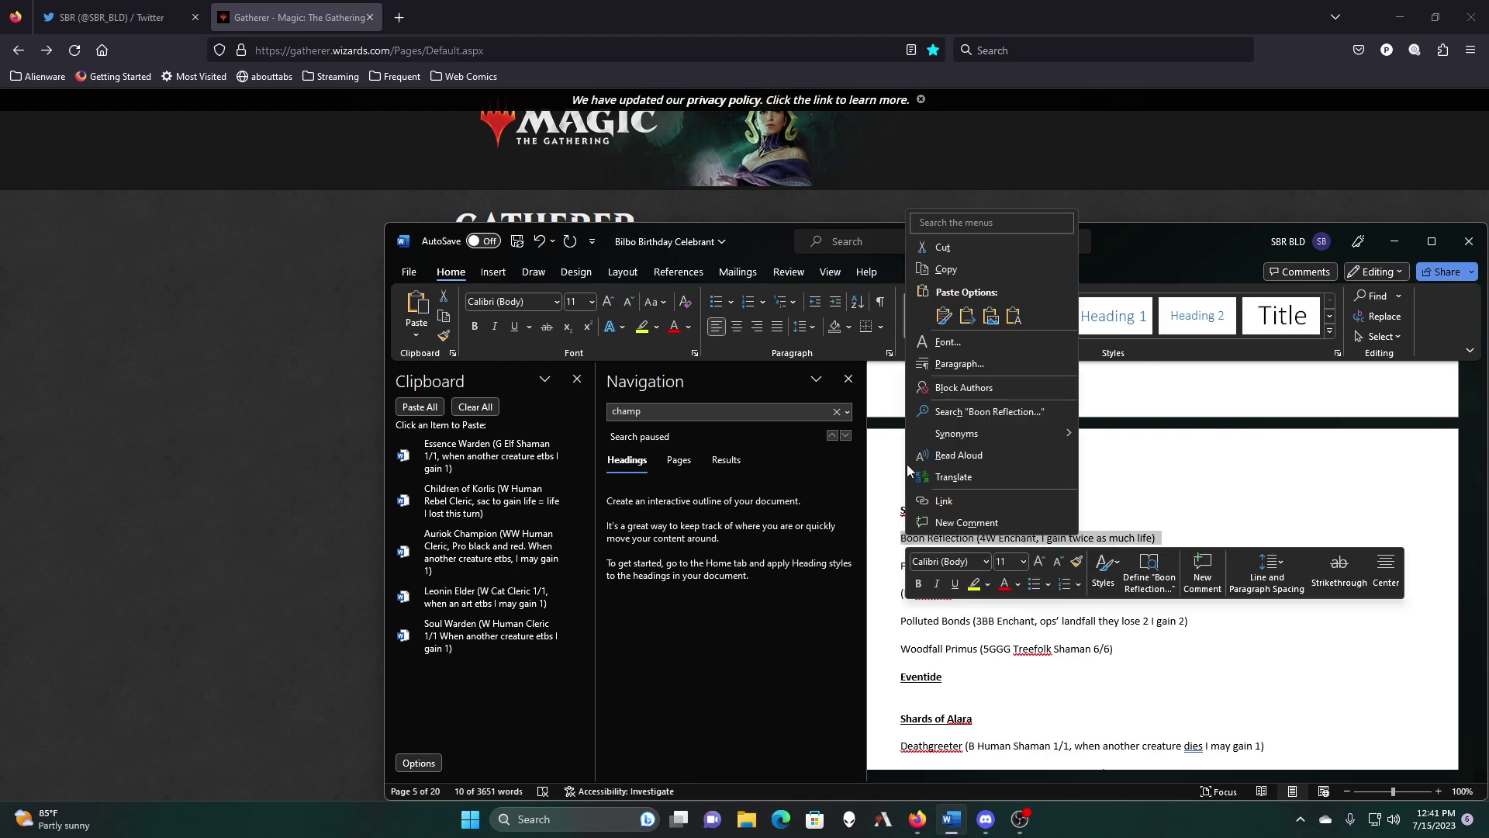
pyautogui.click(949, 267)
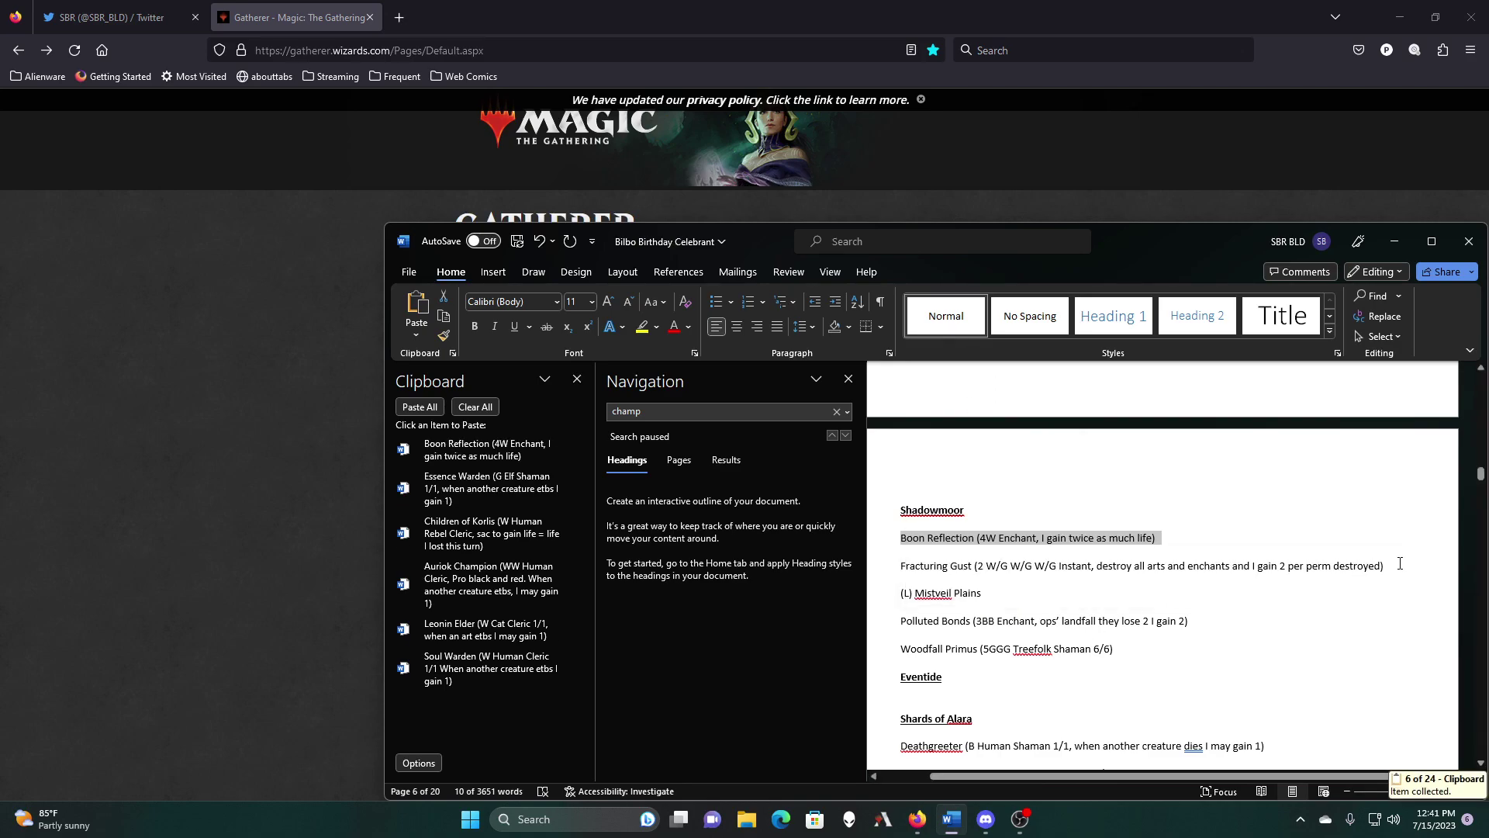
# Step: Copy the full Fracturing Gust entry under Shadowmoor to the clipboard
pyautogui.moveTo(1399, 563); pyautogui.dragTo(900, 567)
pyautogui.rightClick(915, 566)
pyautogui.click(950, 299)
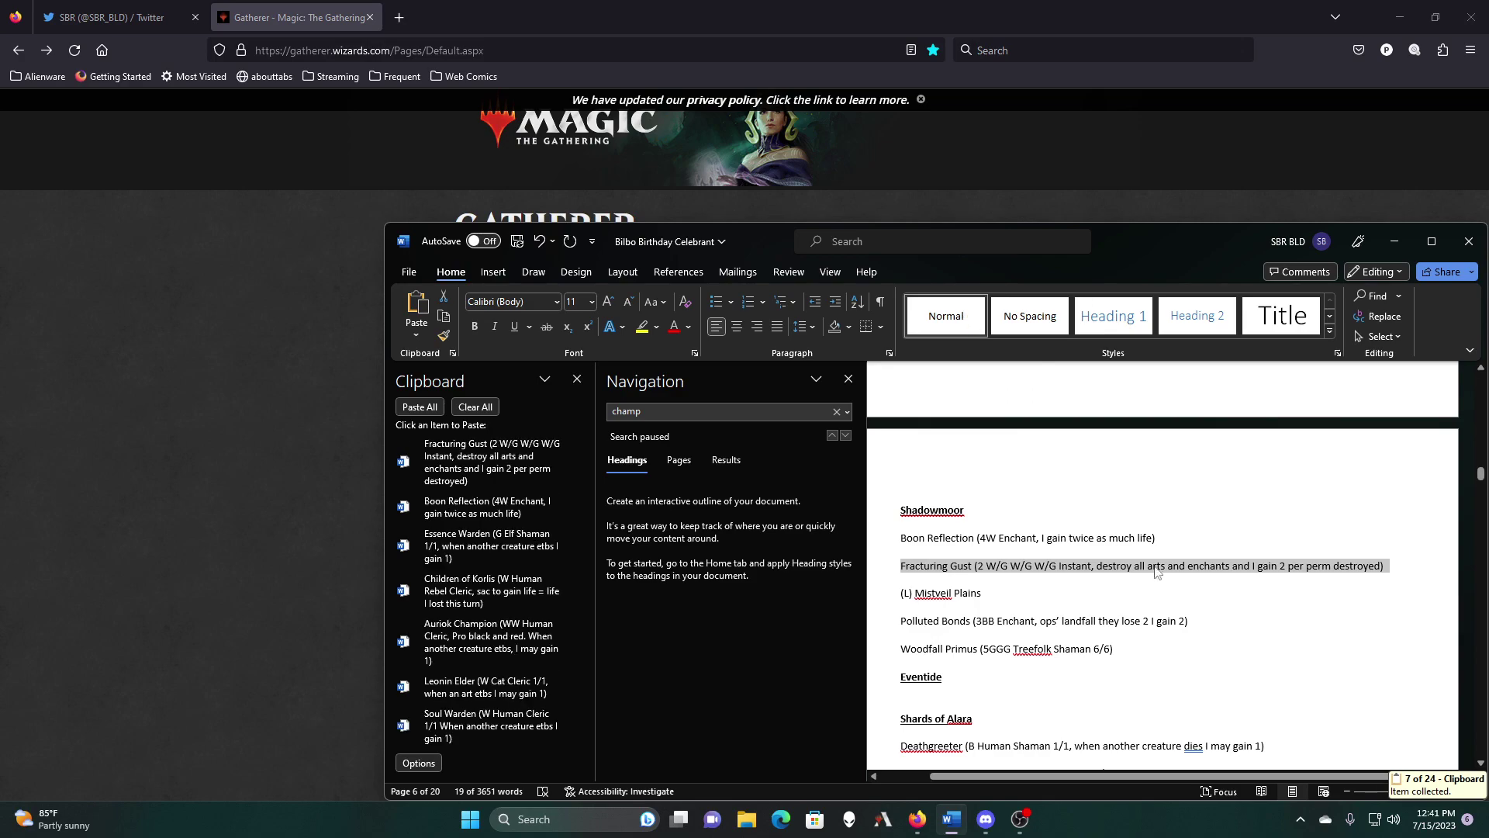
# Step: Copy the full Polluted Bonds entry under Shadowmoor to the clipboard
pyautogui.scroll(-1, 1212, 685)
pyautogui.moveTo(1195, 584); pyautogui.dragTo(900, 586)
pyautogui.rightClick(915, 586)
pyautogui.click(975, 322)
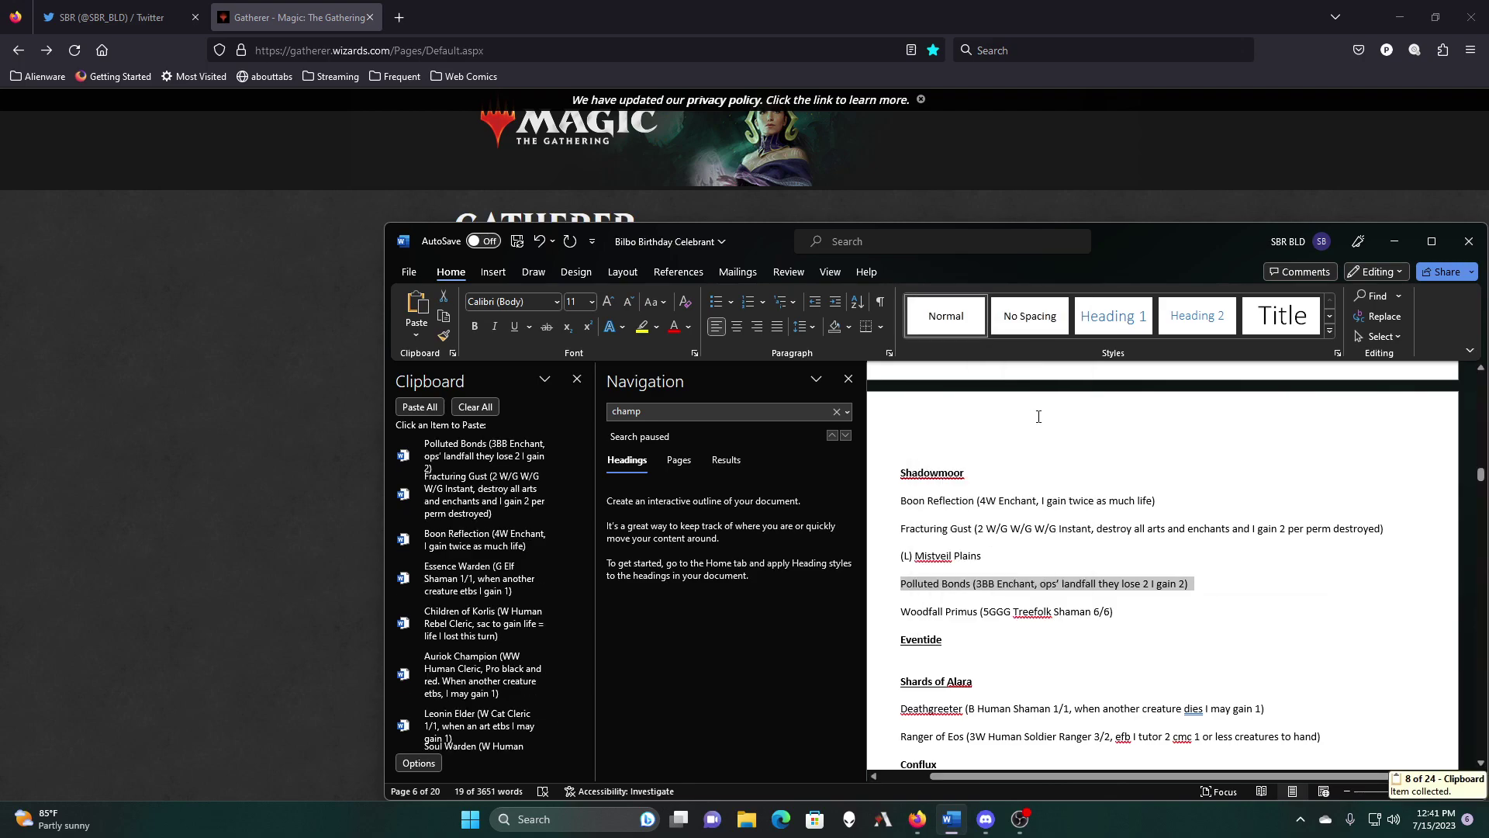
# Step: Copy the full Deathgreeter entry under Shards of Alara to the clipboard
pyautogui.scroll(-3, 1171, 632)
pyautogui.moveTo(1277, 603); pyautogui.dragTo(865, 604)
pyautogui.rightClick(948, 605)
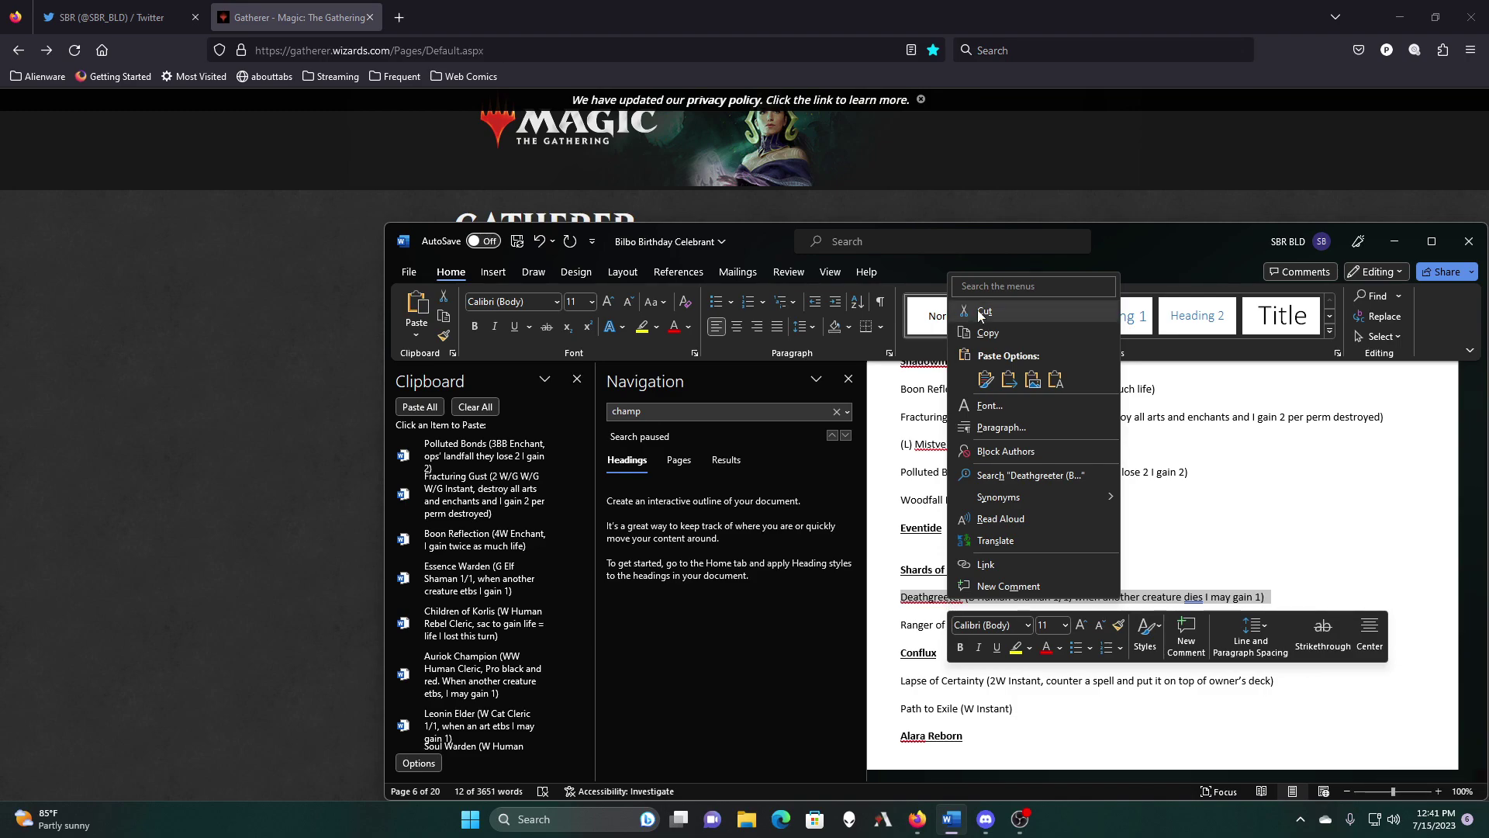
pyautogui.click(985, 333)
# Step: Copy the full Fangren Marauder entry under Mirrodin Besieged to the clipboard
pyautogui.scroll(-3, 1226, 563)
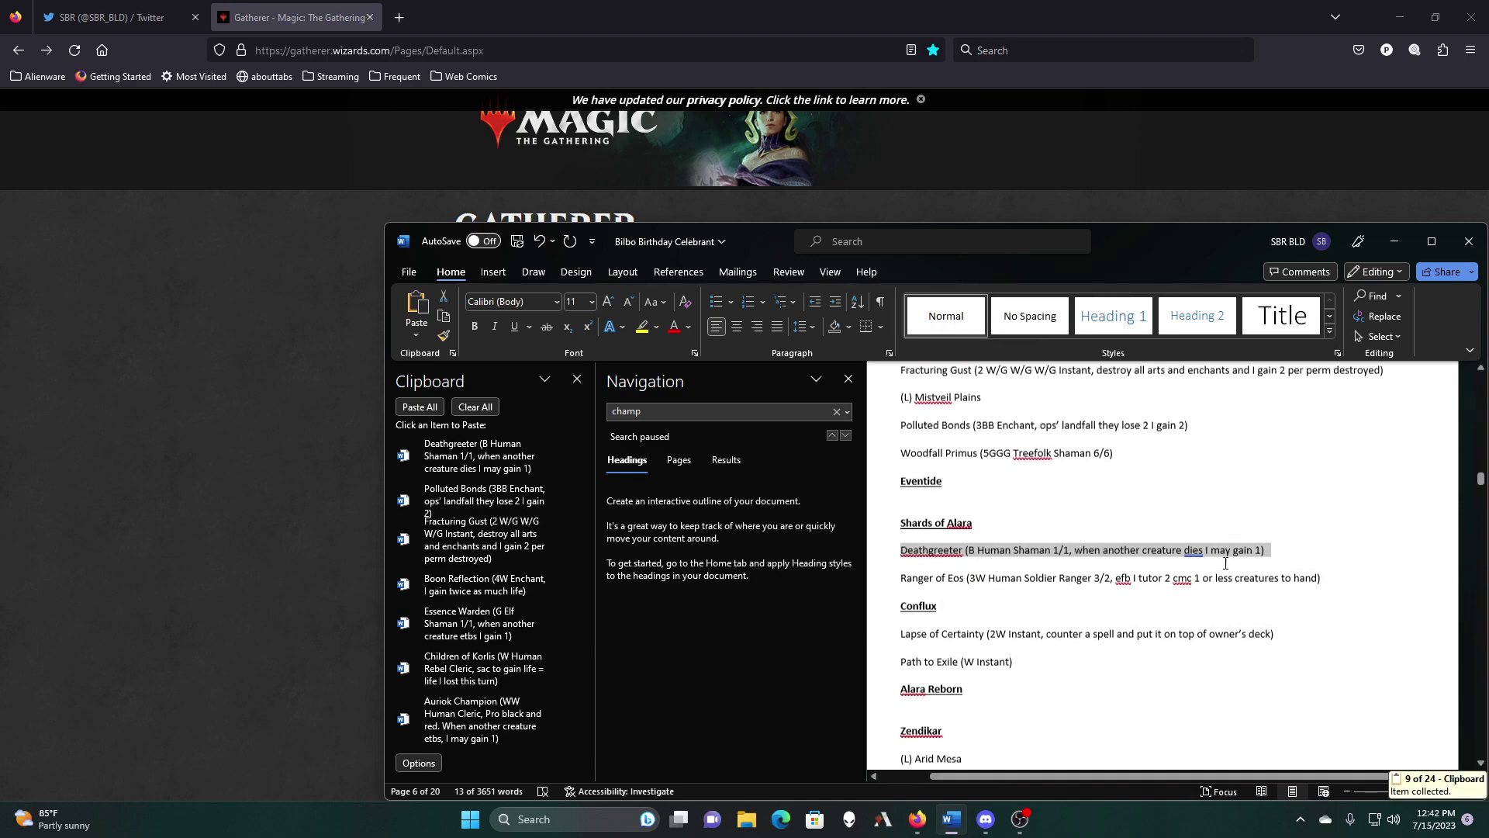
pyautogui.scroll(-2, 1225, 563)
pyautogui.scroll(-6, 1225, 563)
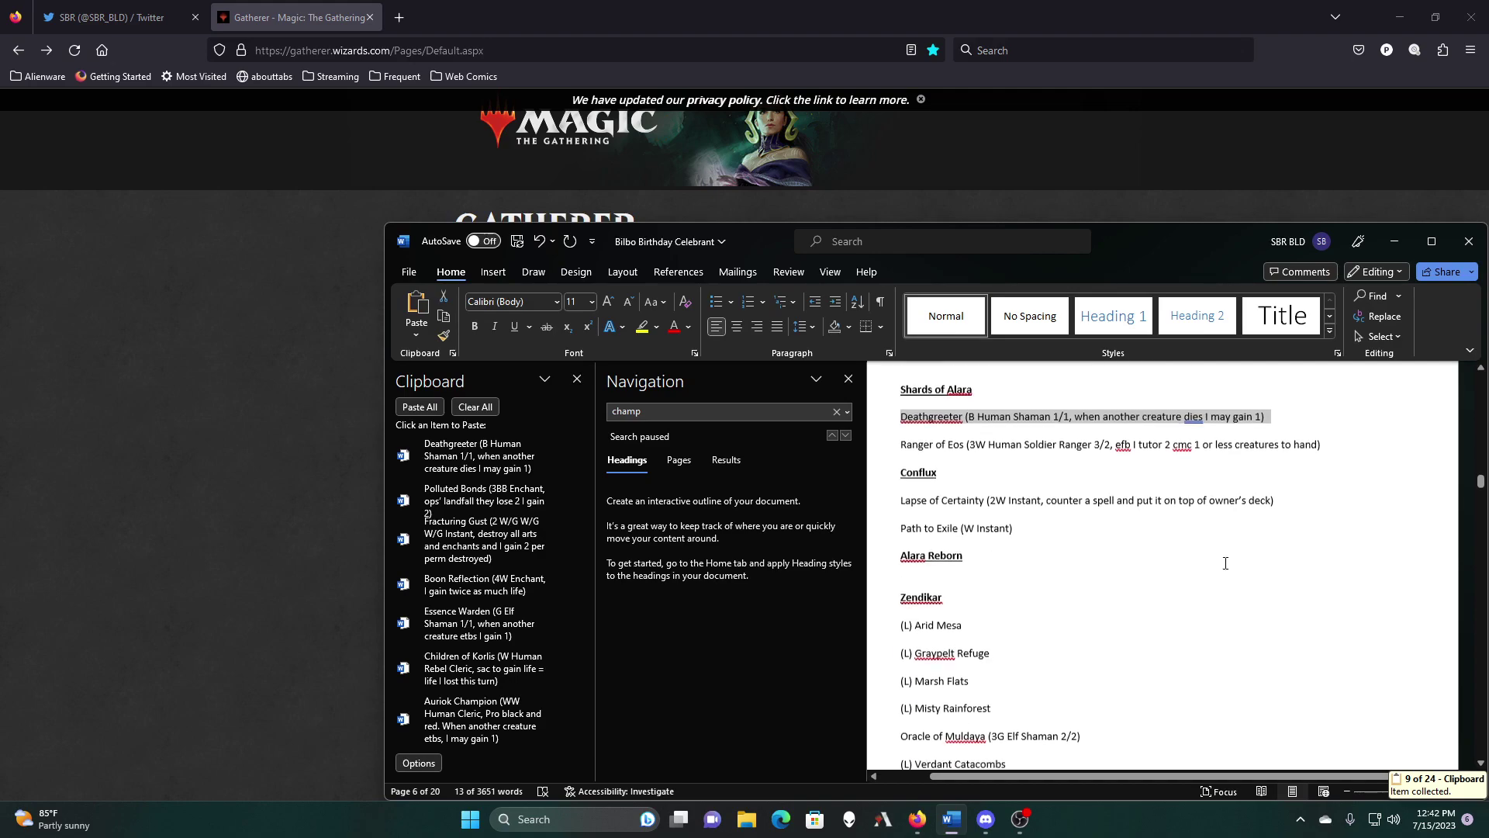
pyautogui.scroll(-11, 1225, 563)
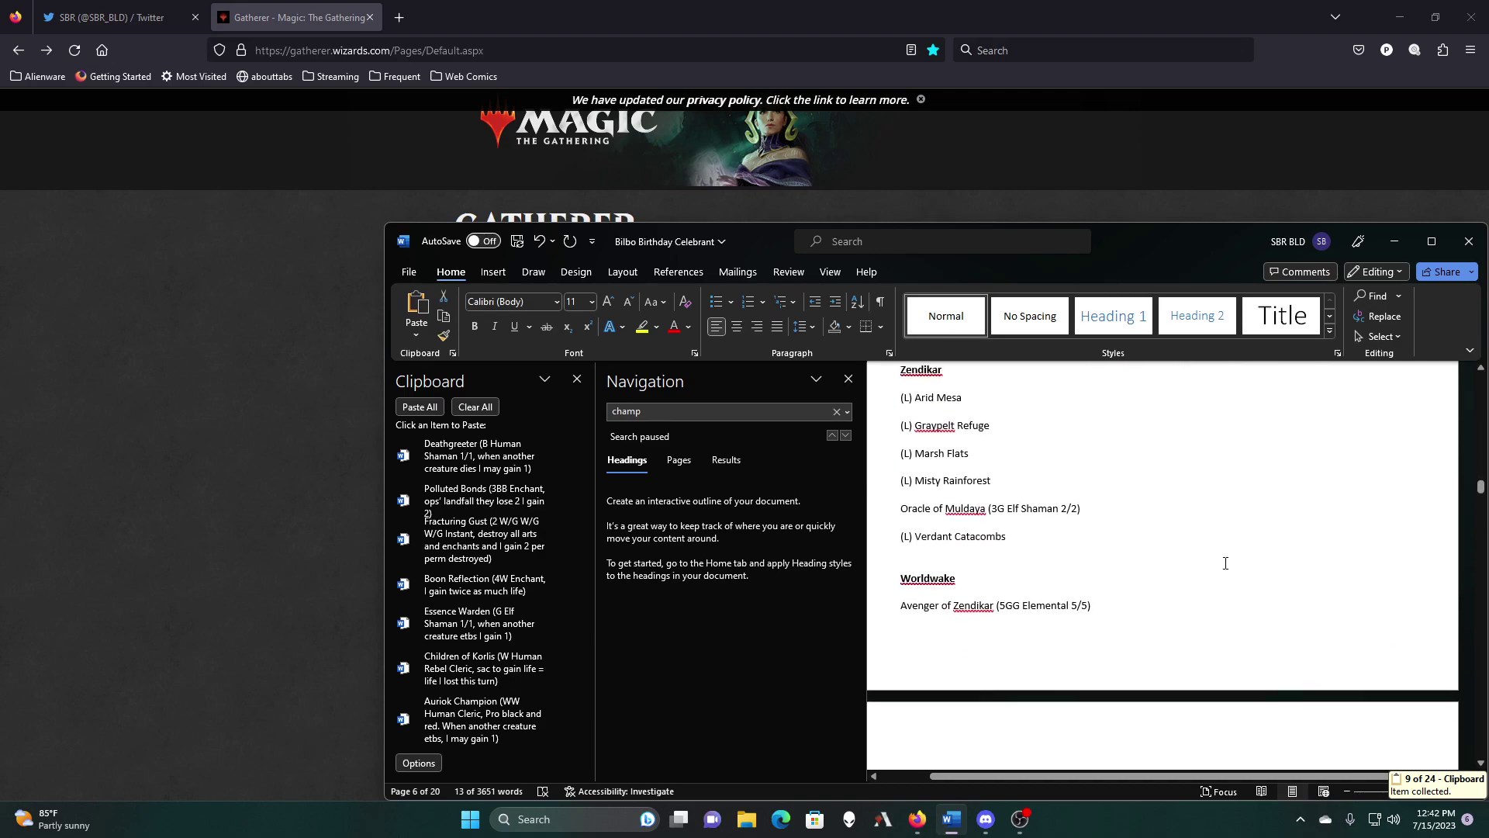
pyautogui.scroll(-3, 1225, 563)
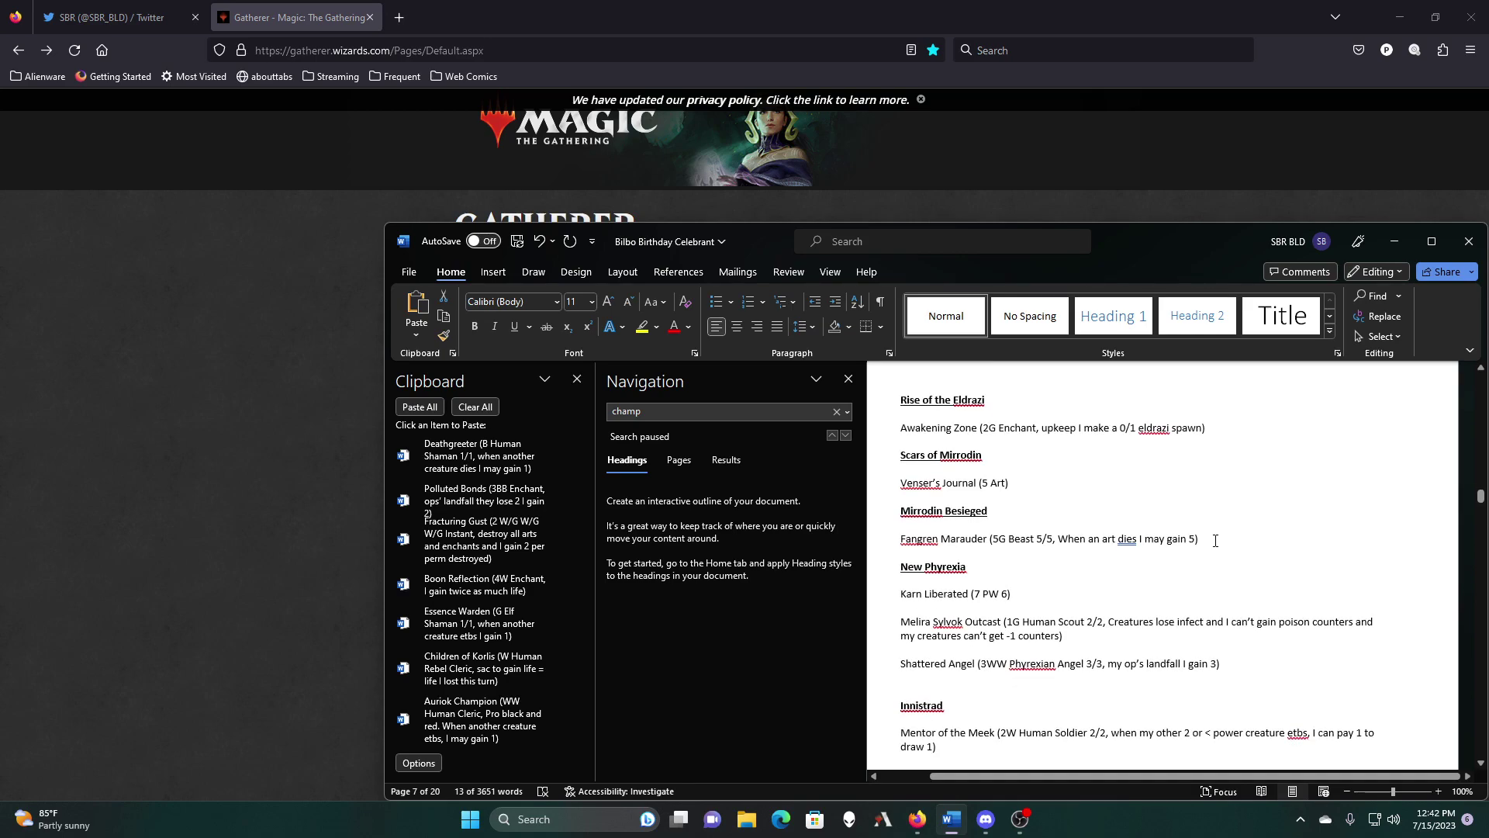
pyautogui.moveTo(1204, 538); pyautogui.dragTo(921, 541)
pyautogui.rightClick(922, 542)
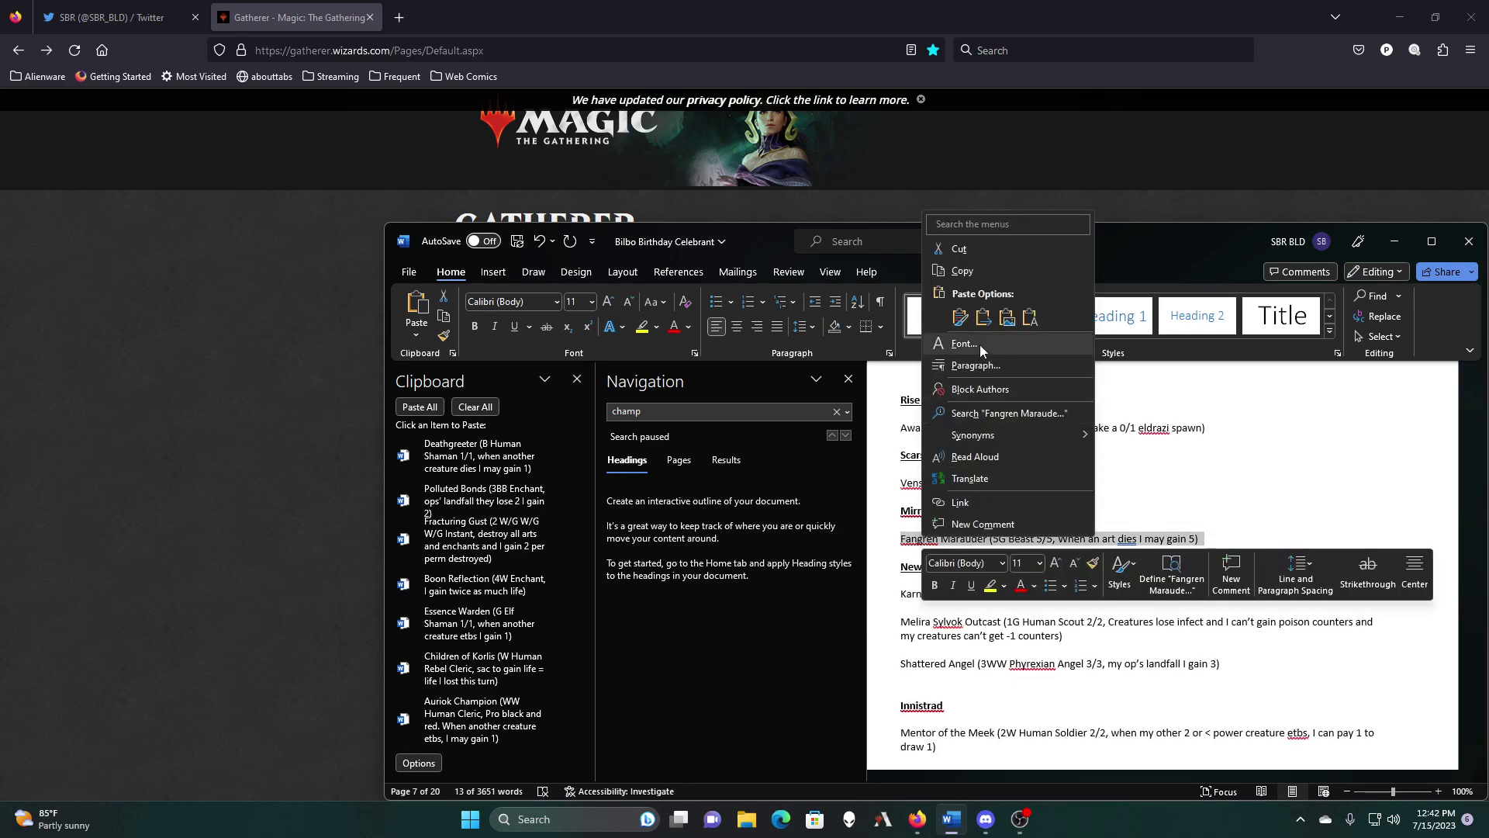
pyautogui.click(999, 264)
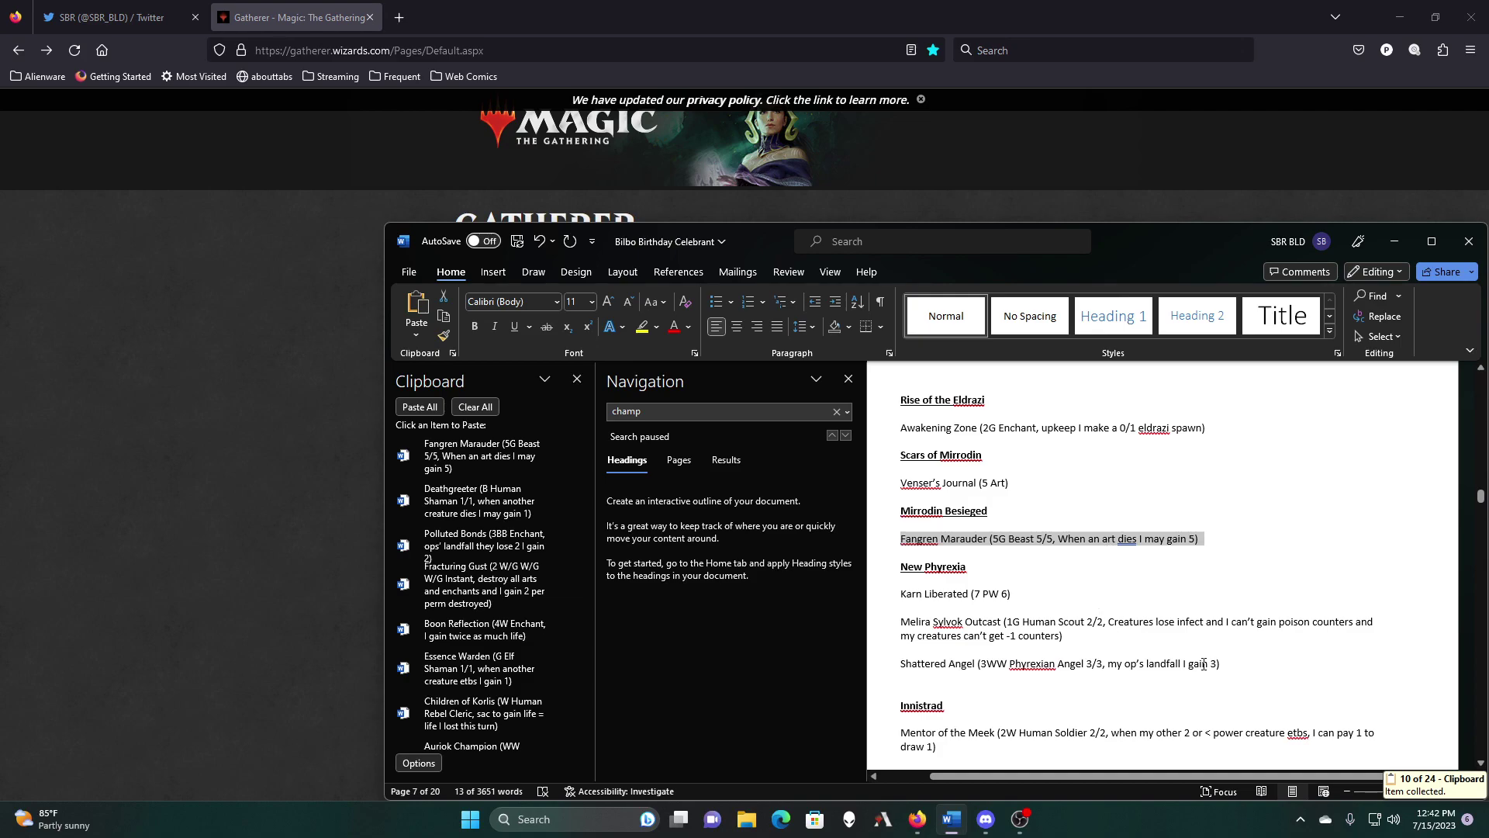
# Step: Copy the full Shattered Angel entry under New Phyrexia to the clipboard
pyautogui.moveTo(1230, 663); pyautogui.dragTo(957, 650)
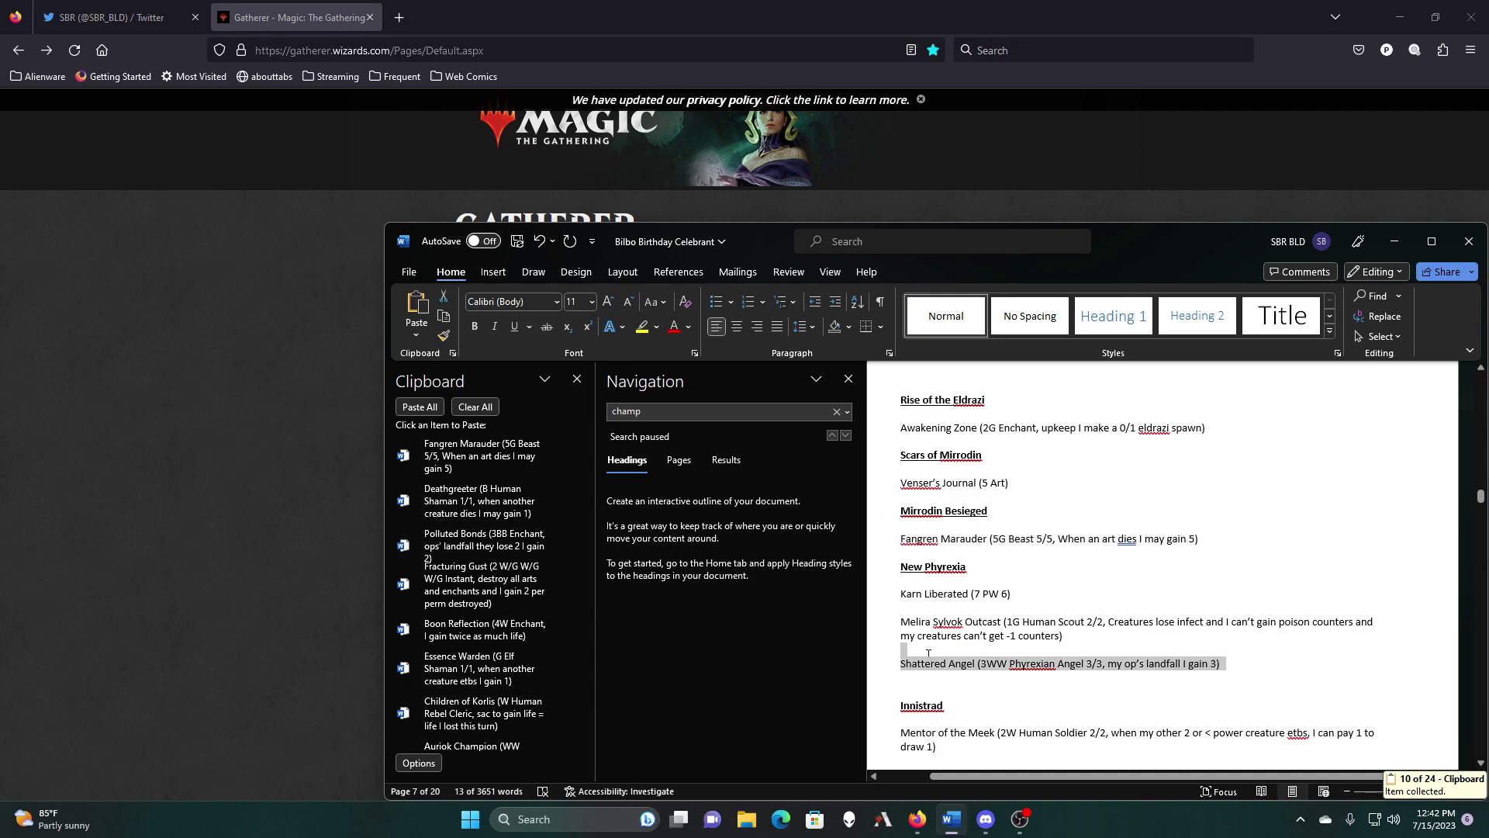
pyautogui.rightClick(925, 664)
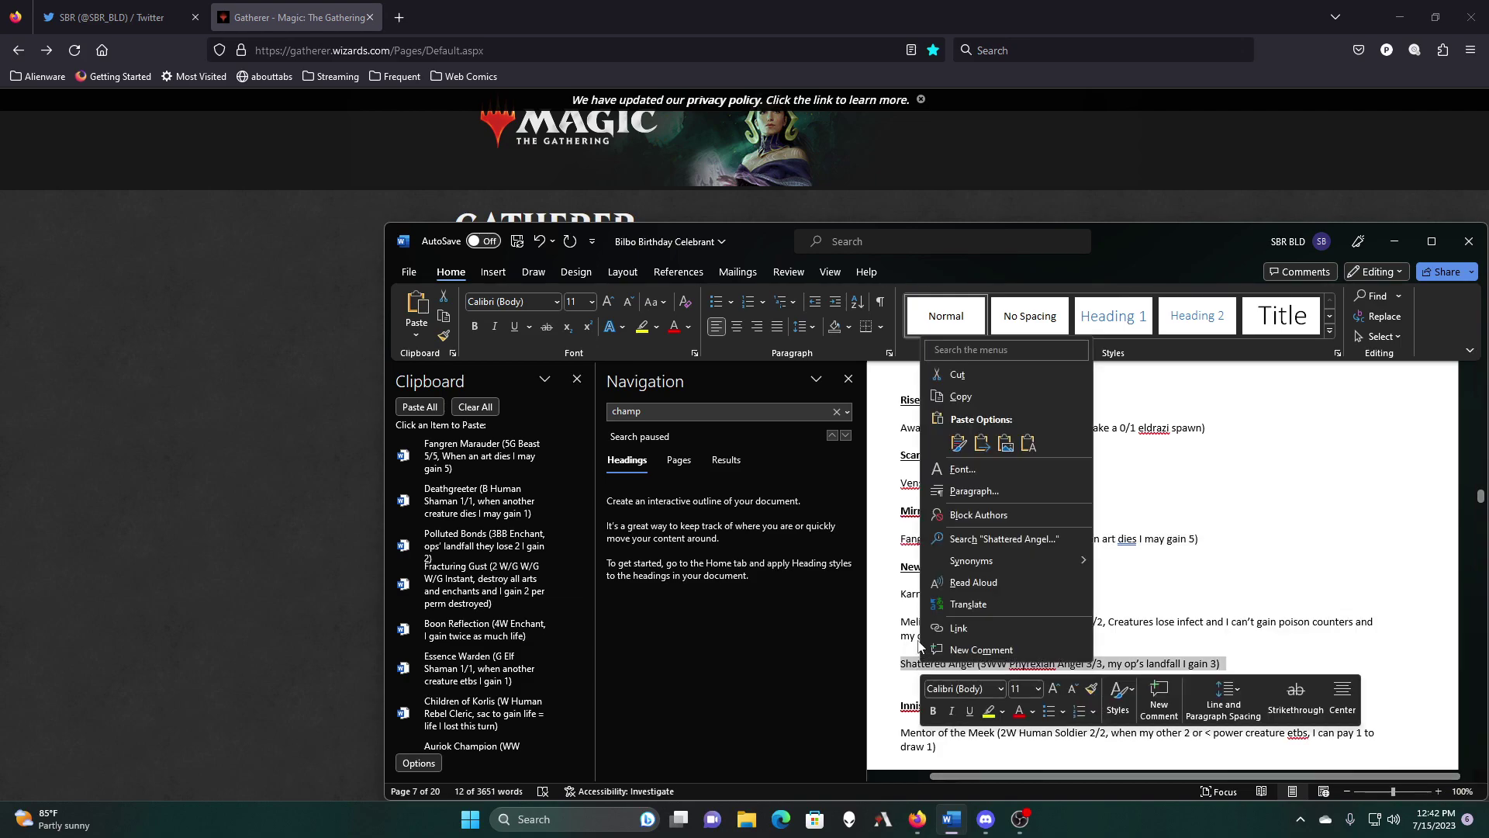
pyautogui.click(971, 406)
# Step: Copy the full Bow of Nylea entry under Theros to the clipboard and shrink the blank gap below that entry
pyautogui.scroll(-3, 1112, 586)
pyautogui.scroll(-4, 1111, 585)
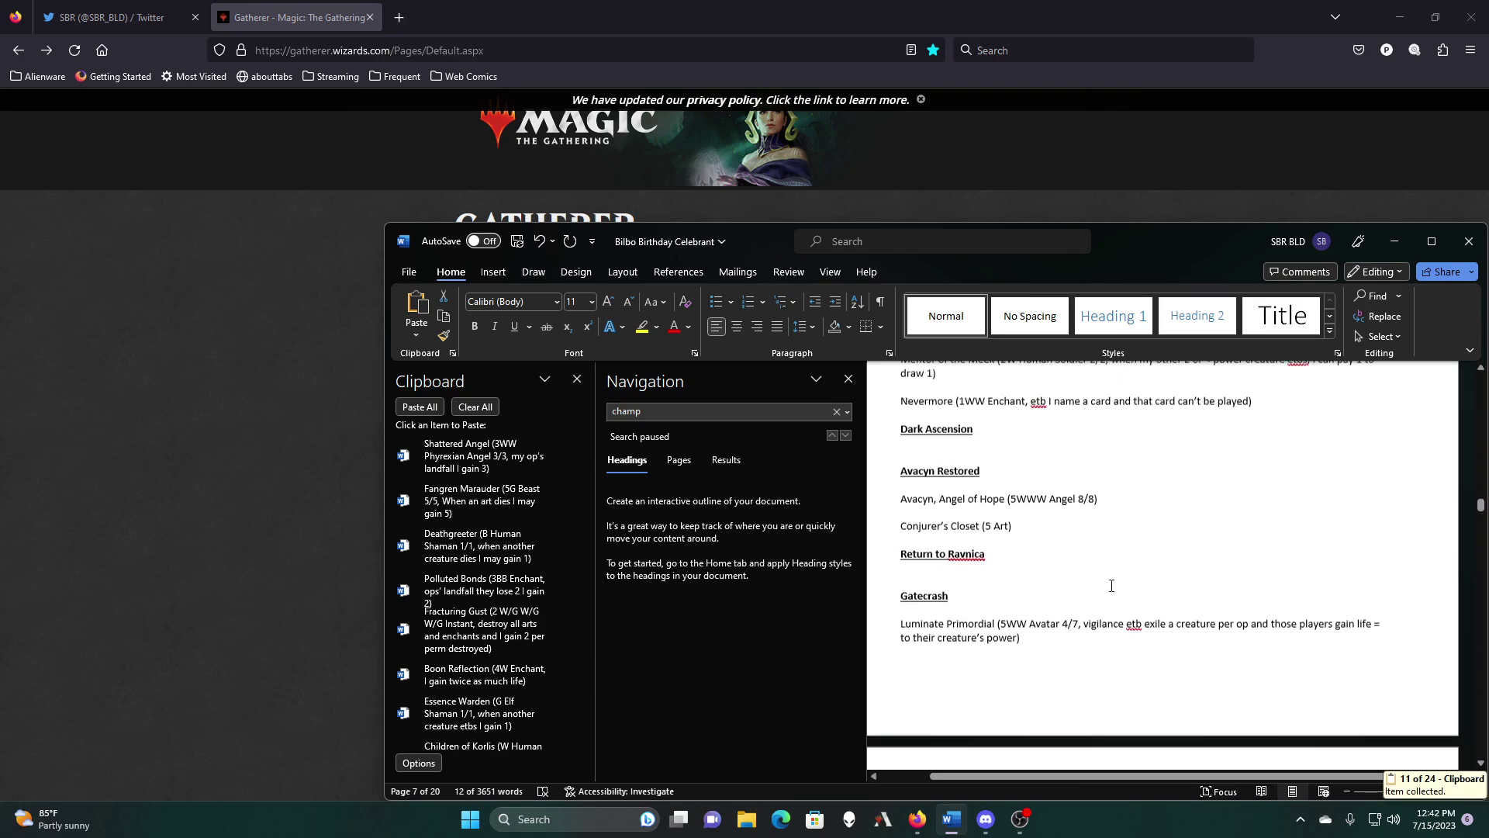
pyautogui.scroll(-2, 1112, 585)
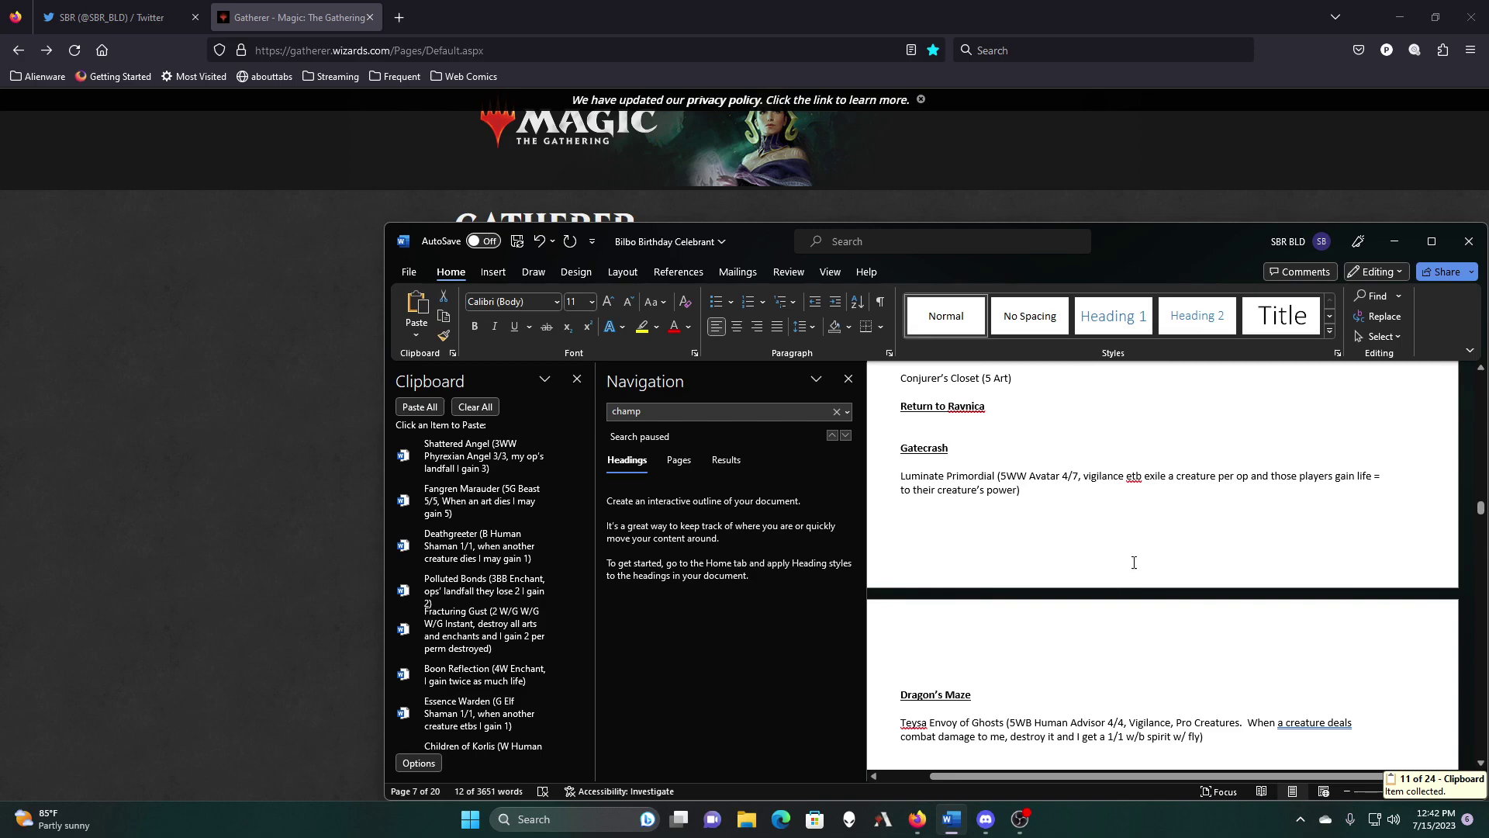
pyautogui.scroll(-2, 1111, 586)
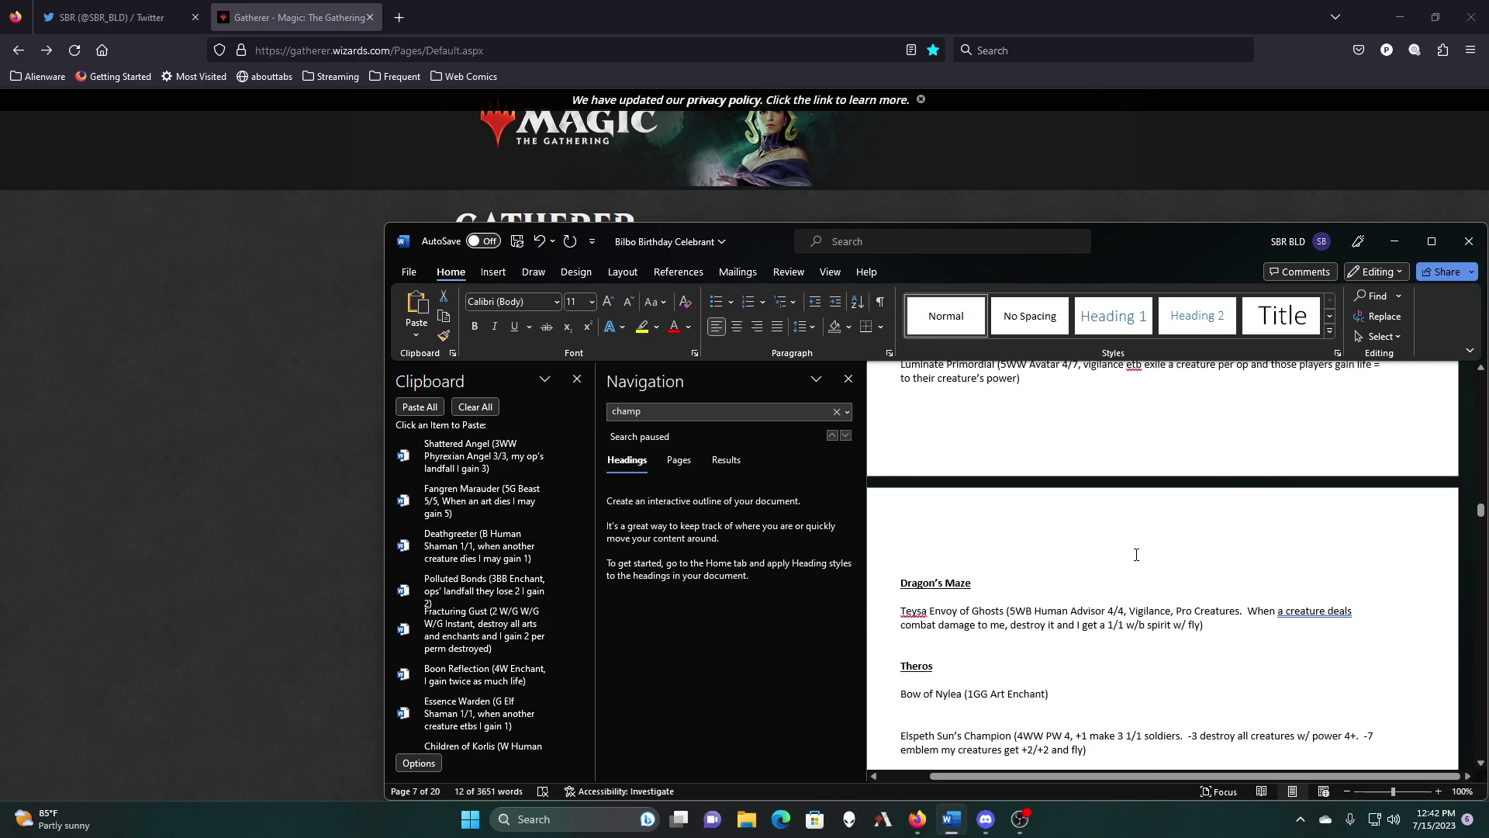
pyautogui.scroll(-2, 1136, 554)
pyautogui.scroll(-2, 1136, 555)
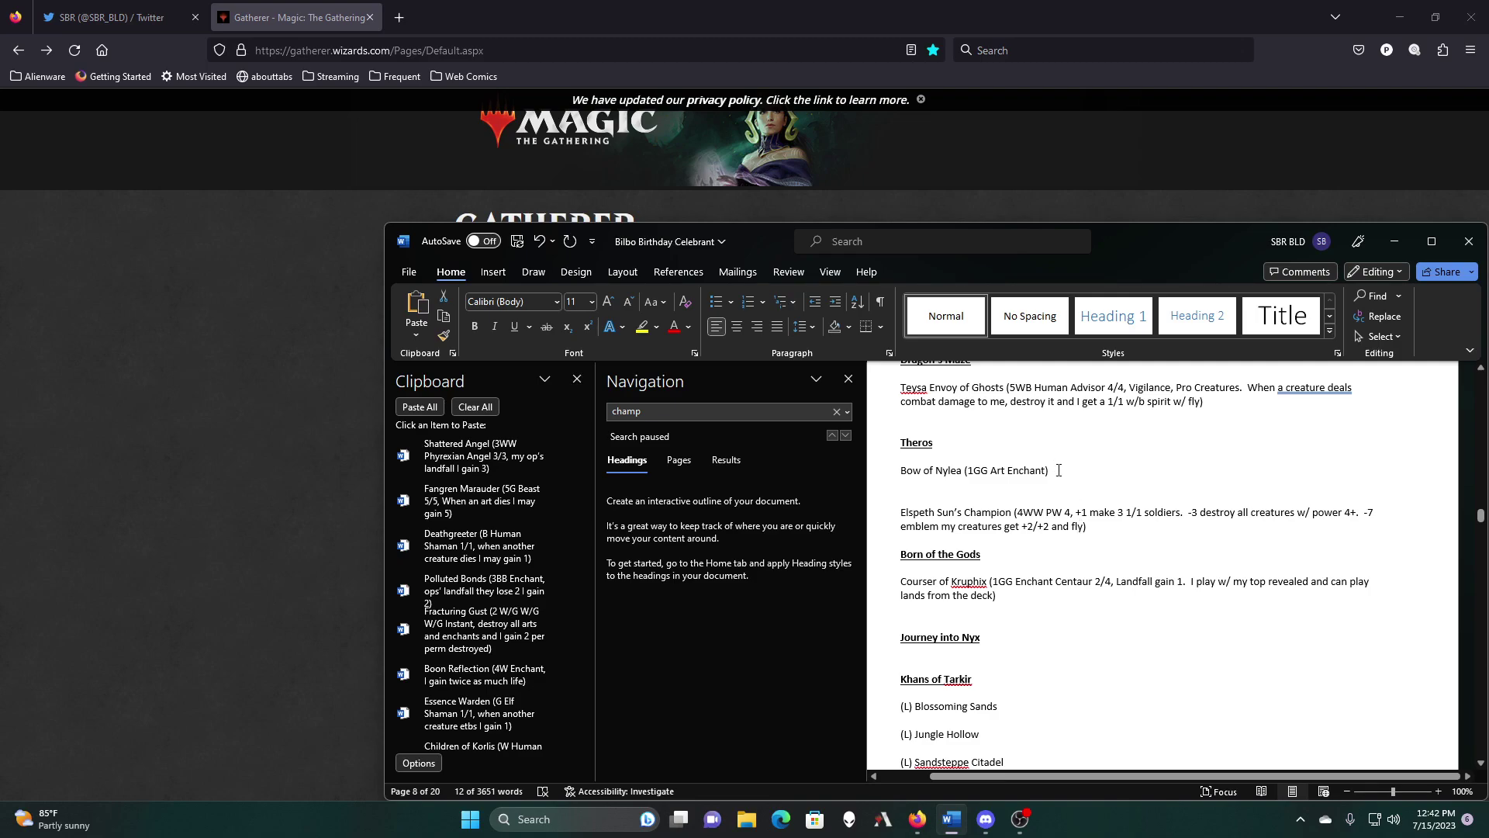
pyautogui.moveTo(1058, 470); pyautogui.dragTo(901, 470)
pyautogui.rightClick(907, 470)
pyautogui.click(925, 536)
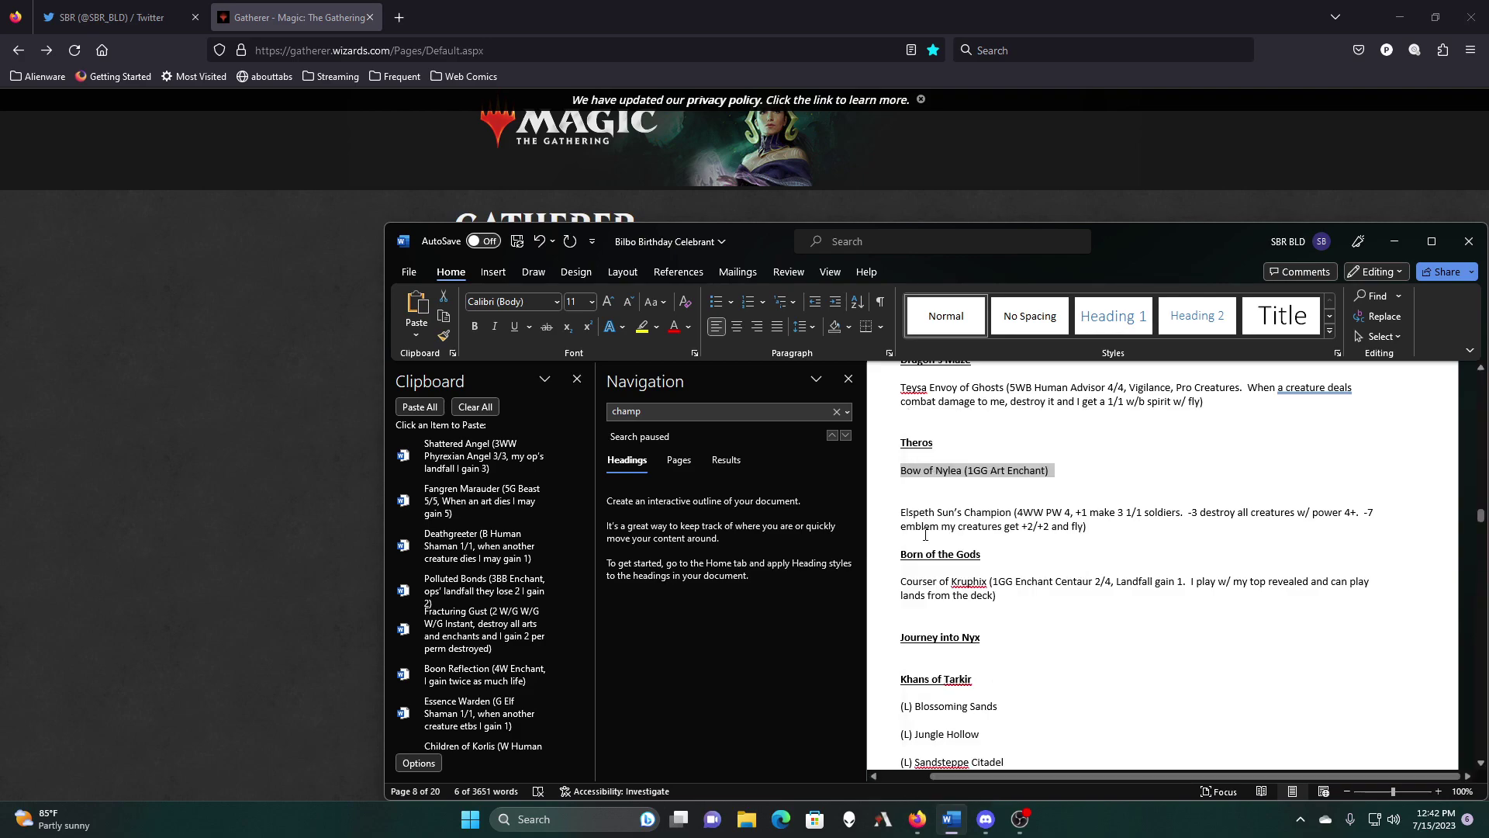
pyautogui.click(896, 495)
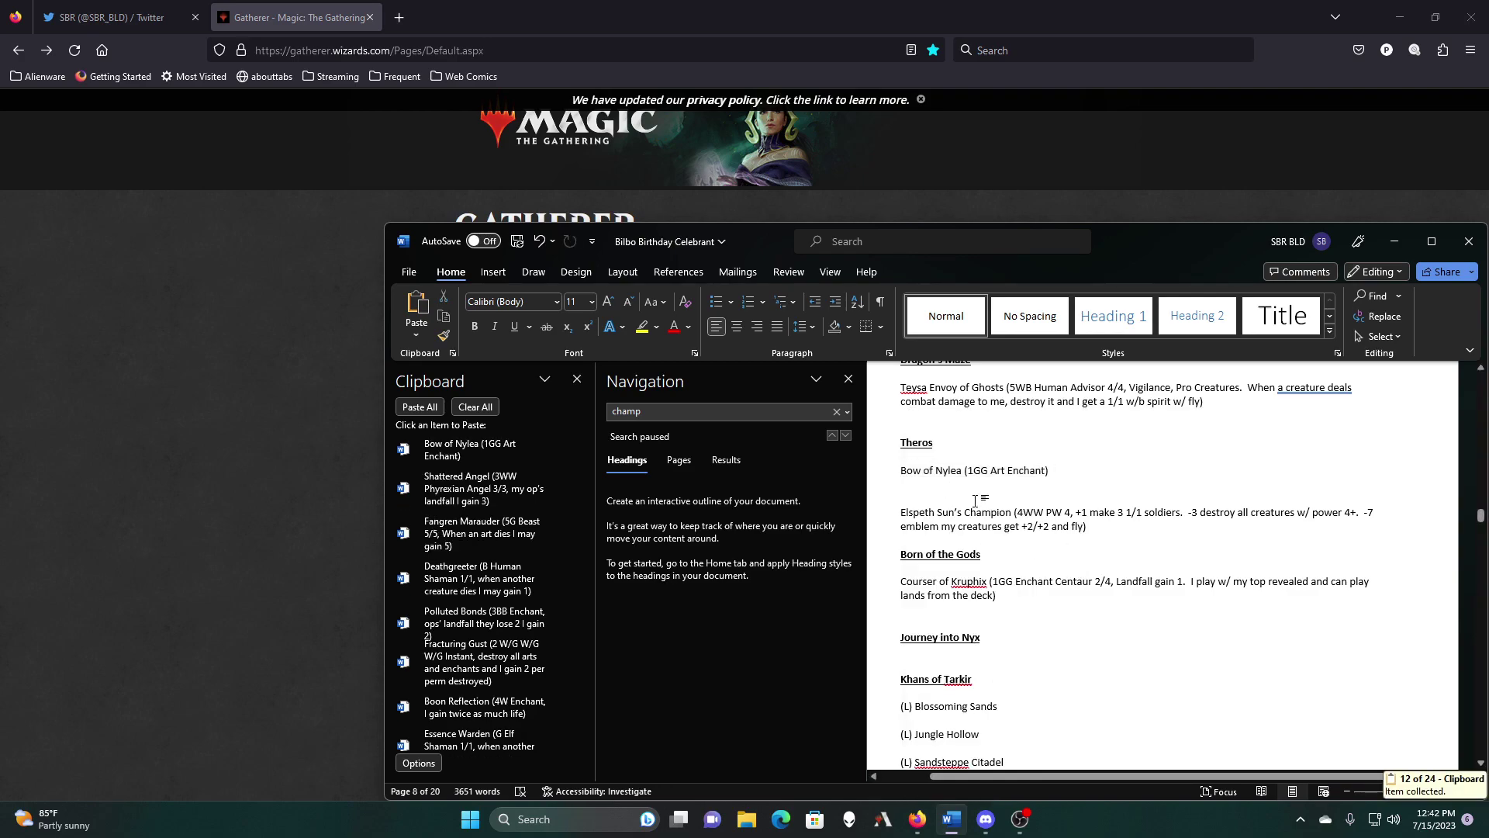
pyautogui.press('BackSpace')
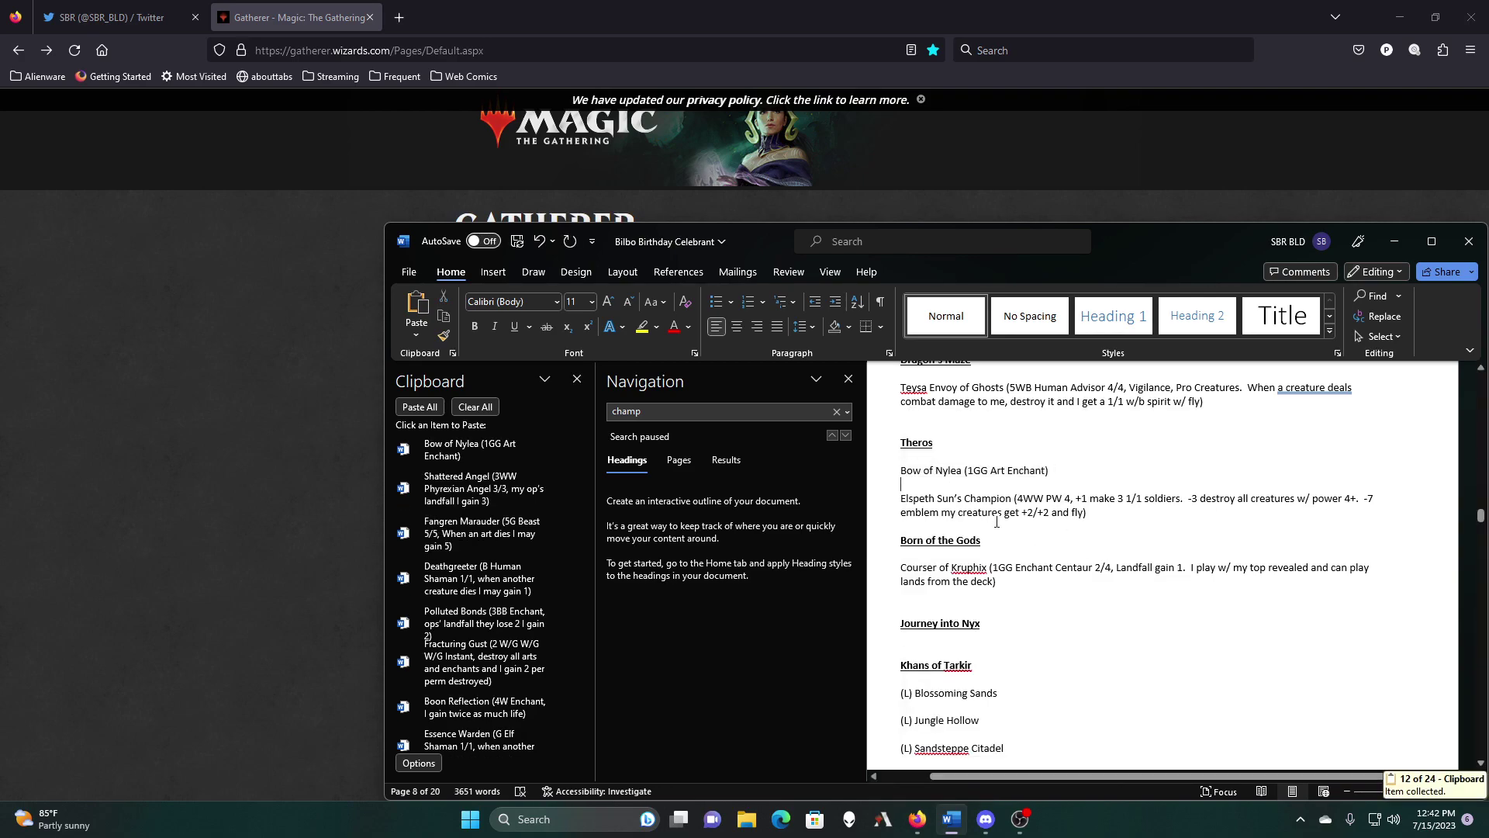
# Step: Copy the full Courser of Kruphix entry under Born of the Gods to the clipboard
pyautogui.moveTo(1003, 588); pyautogui.dragTo(909, 576)
pyautogui.rightClick(909, 577)
pyautogui.click(957, 306)
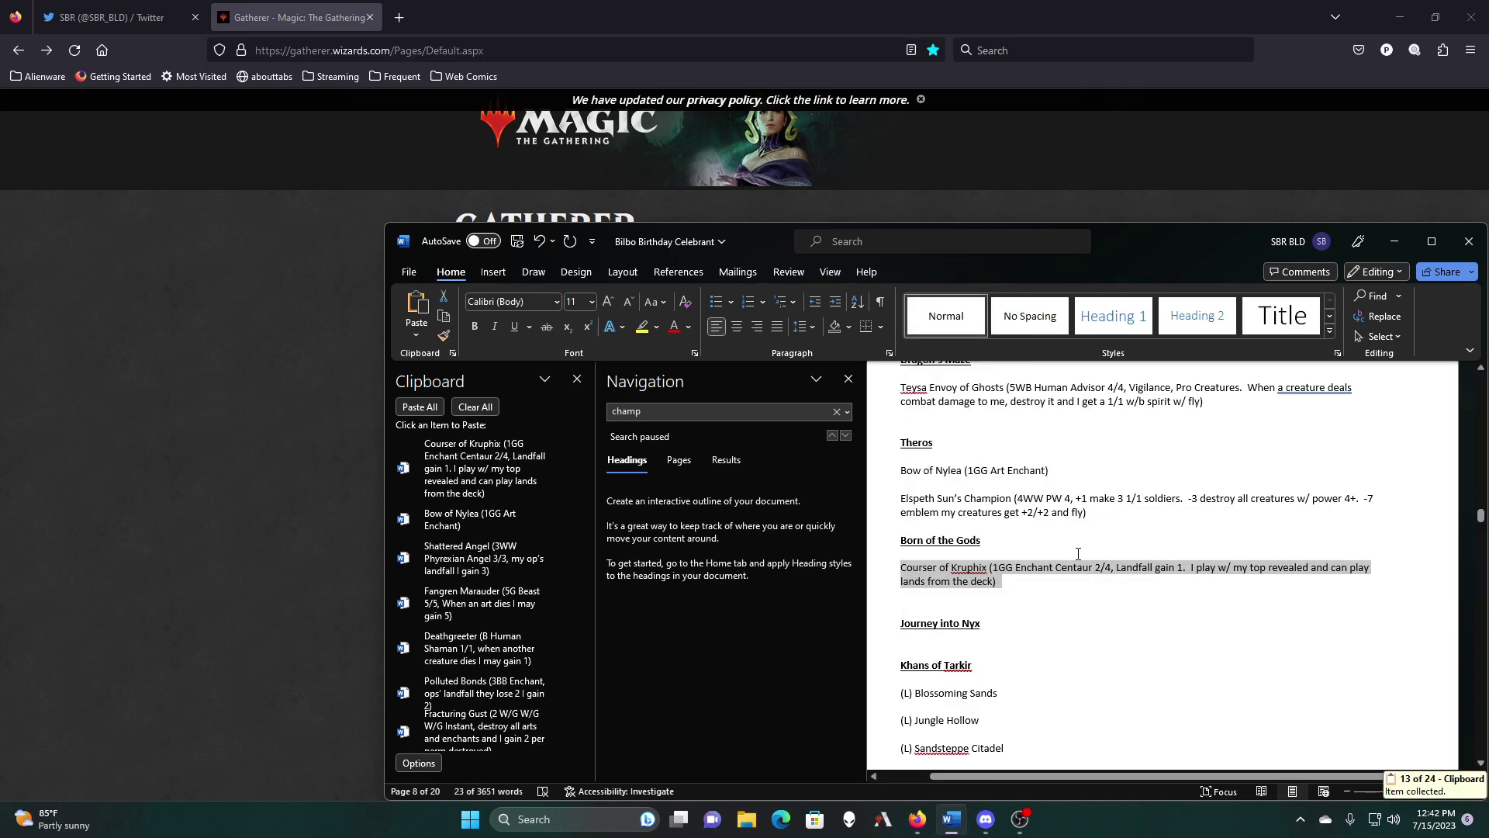
# Step: Switch to the Gatherer page in Firefox, search for "bow" and open the Bow of Nylea card details
pyautogui.scroll(-2, 1078, 554)
pyautogui.scroll(-3, 1078, 553)
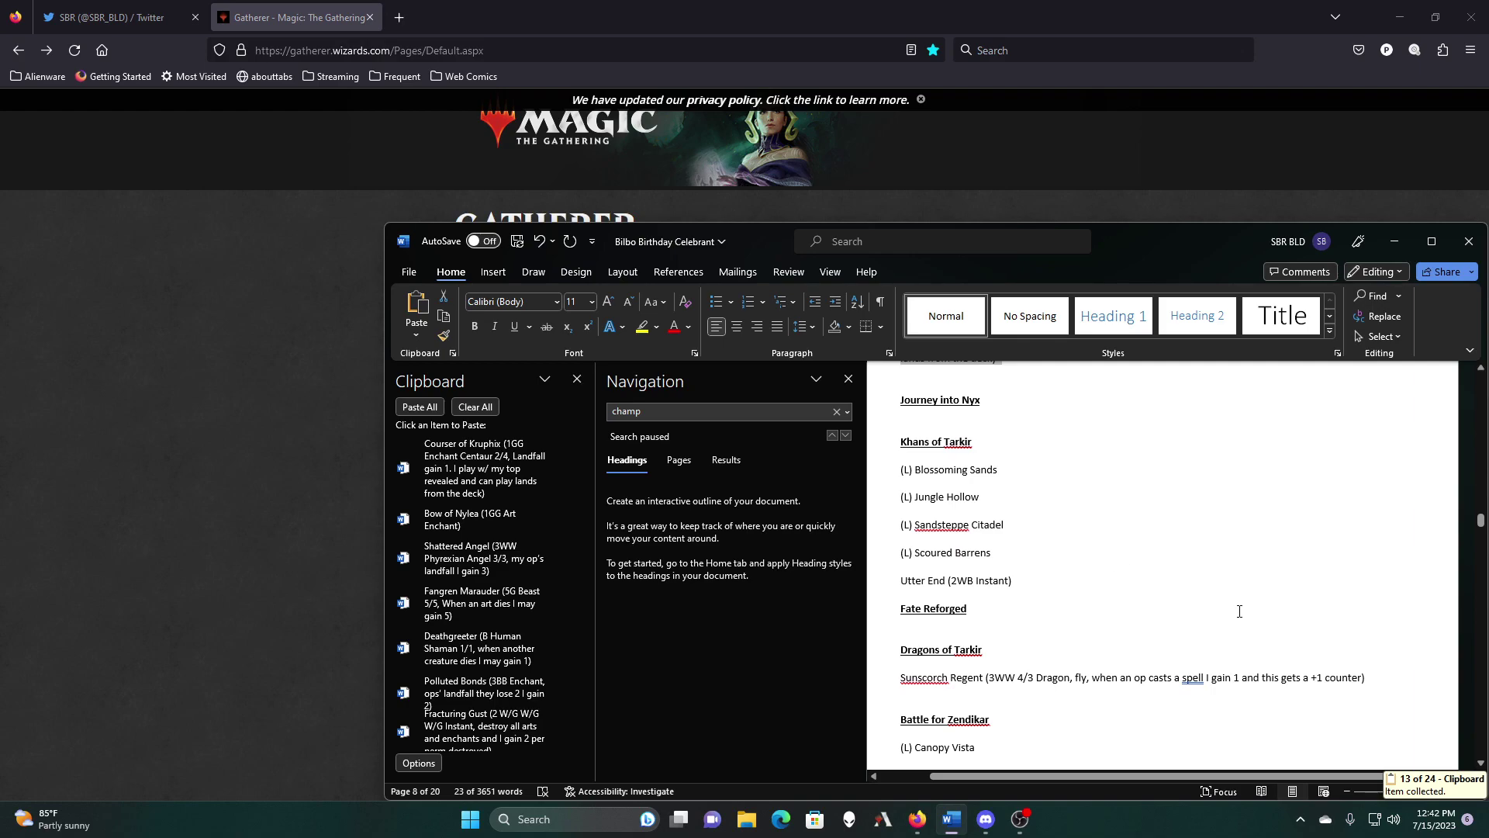
pyautogui.click(314, 332)
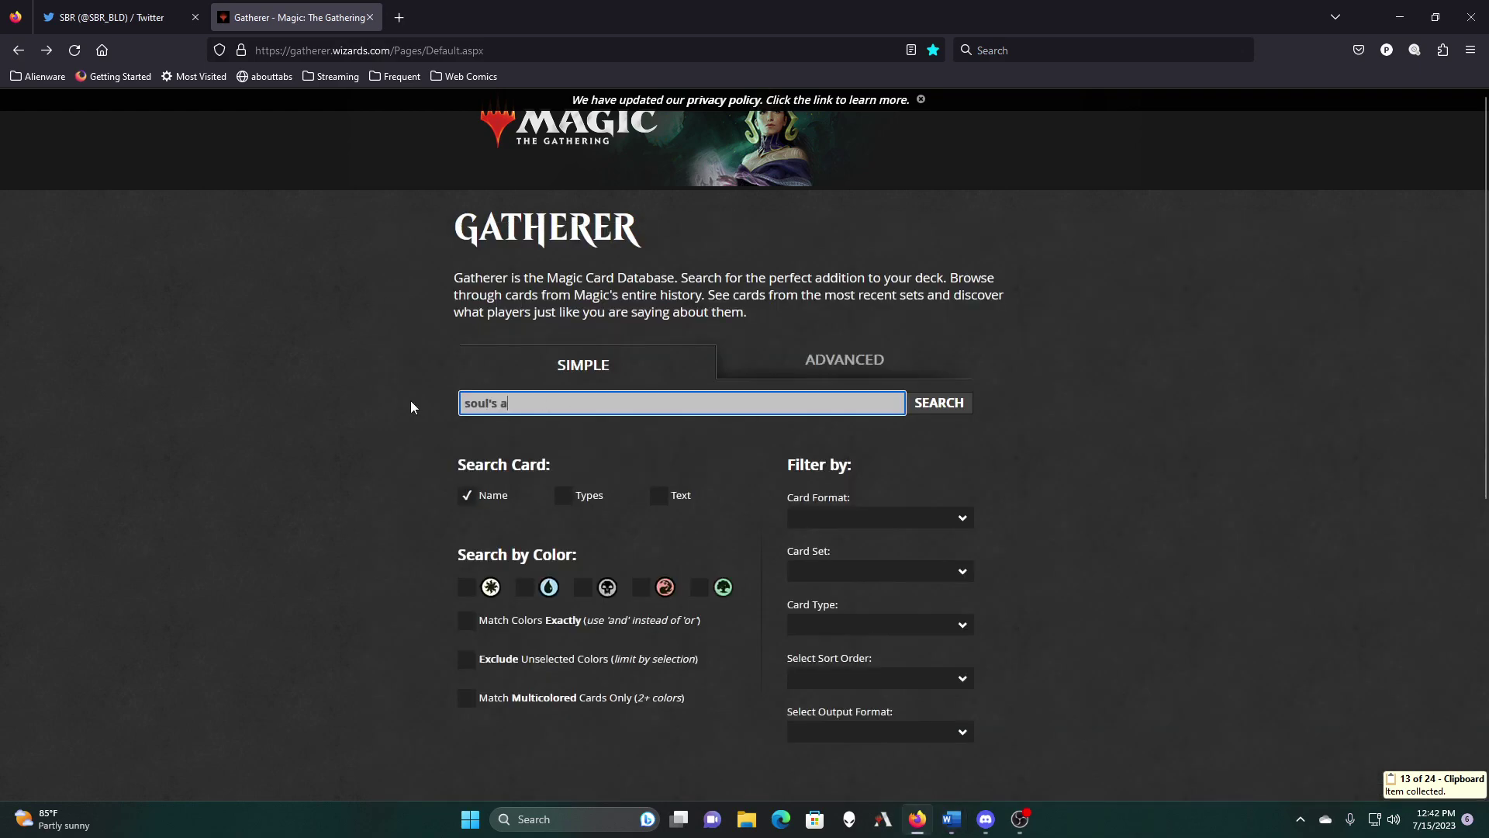
pyautogui.moveTo(548, 395); pyautogui.dragTo(412, 395)
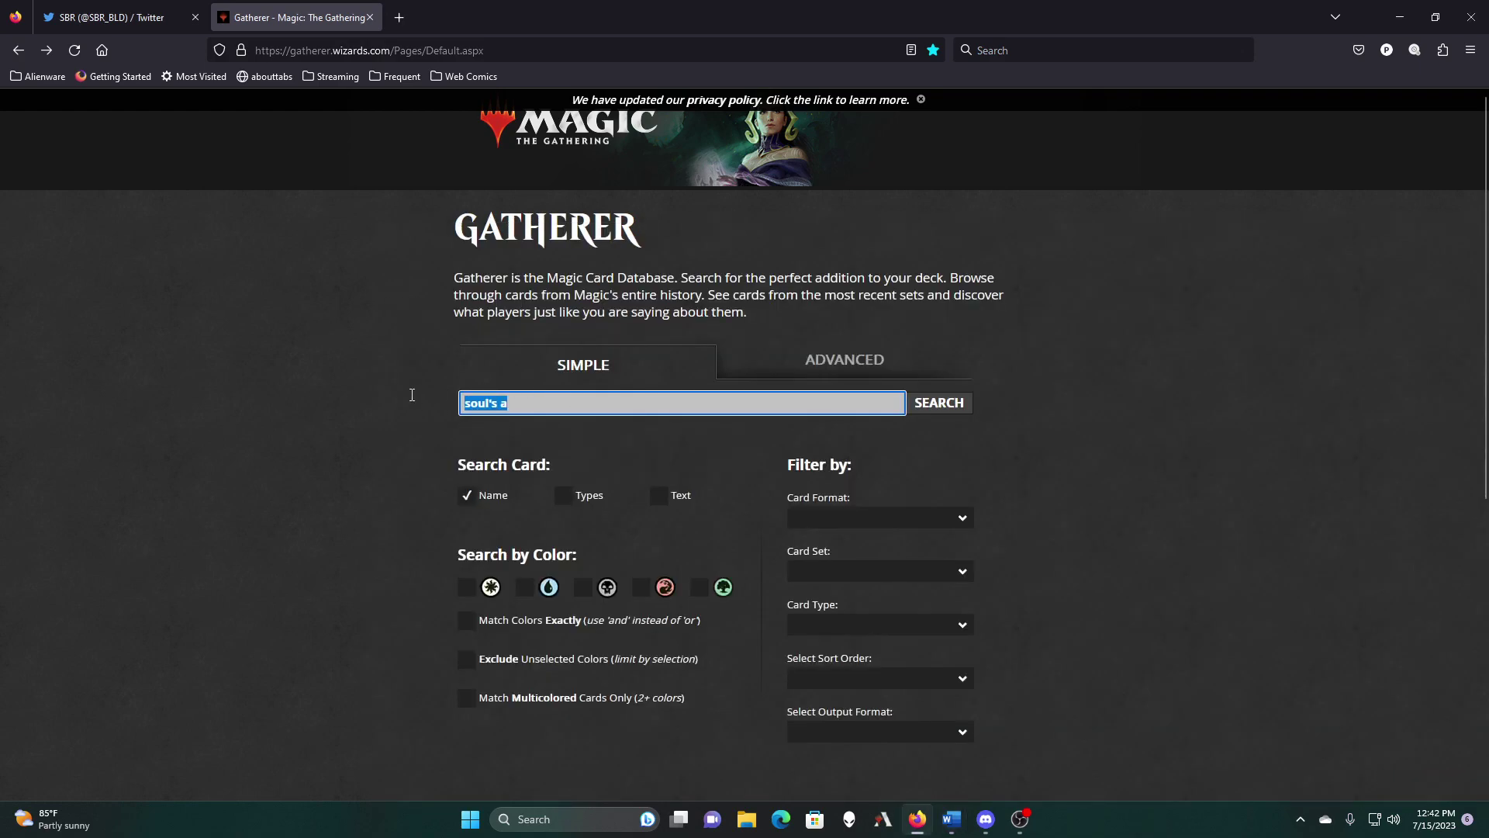
pyautogui.write('bow')
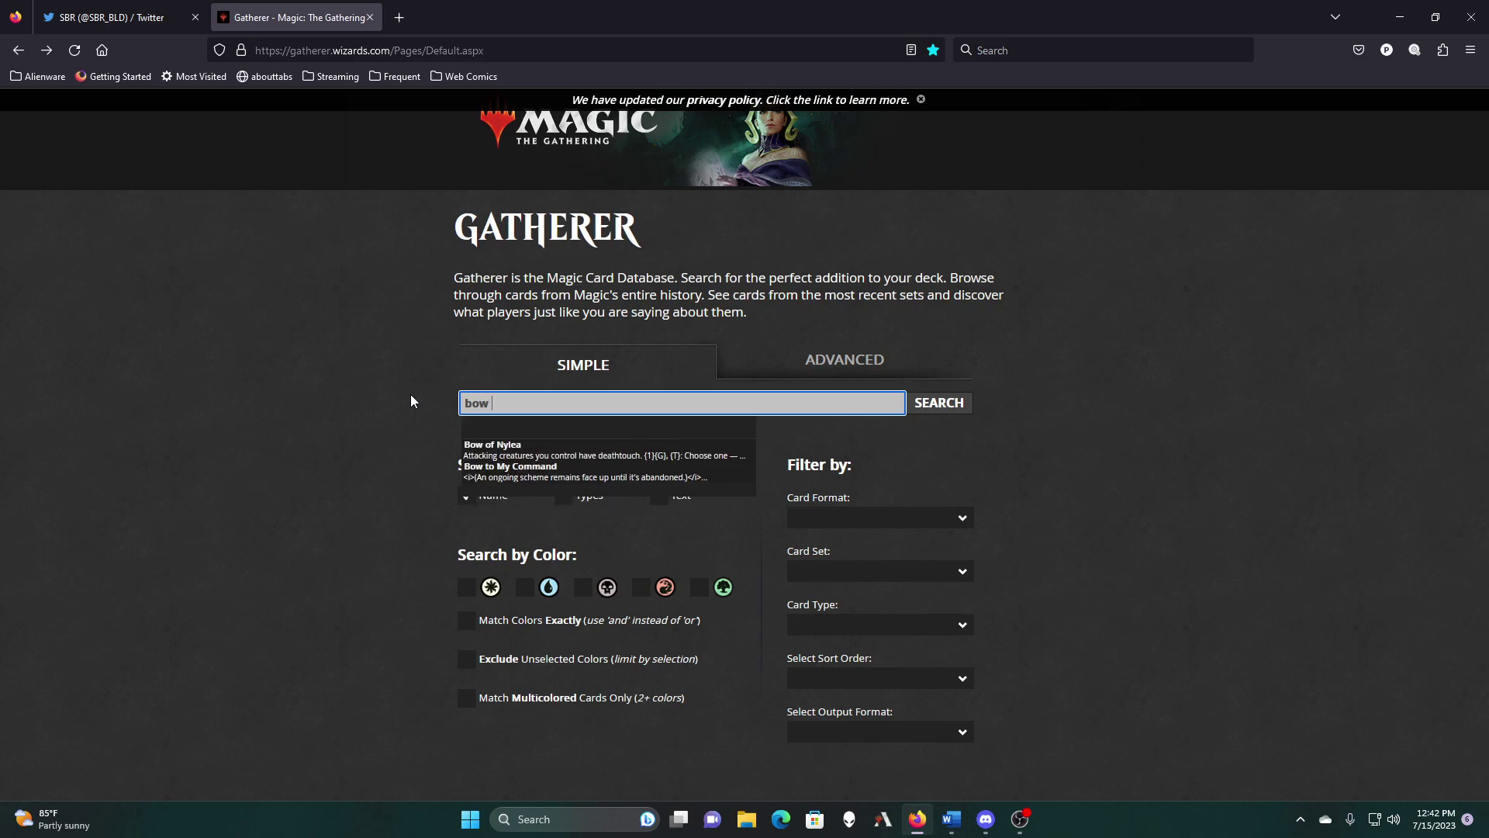
pyautogui.click(536, 450)
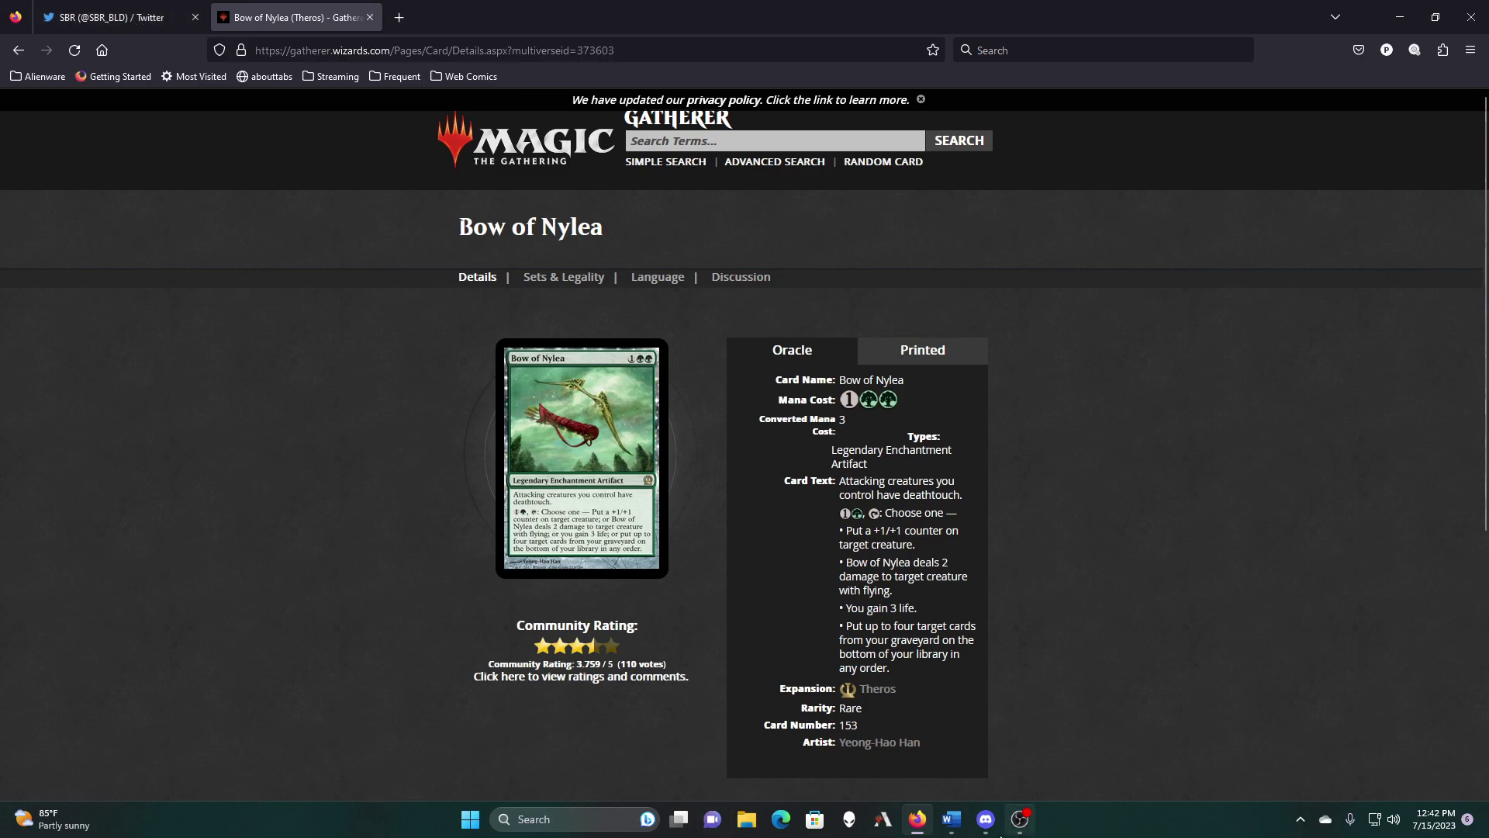
# Step: Return to the Word card list and copy the full Sunscorch Regent entry under Dragons of Tarkir to the clipboard
pyautogui.click(952, 821)
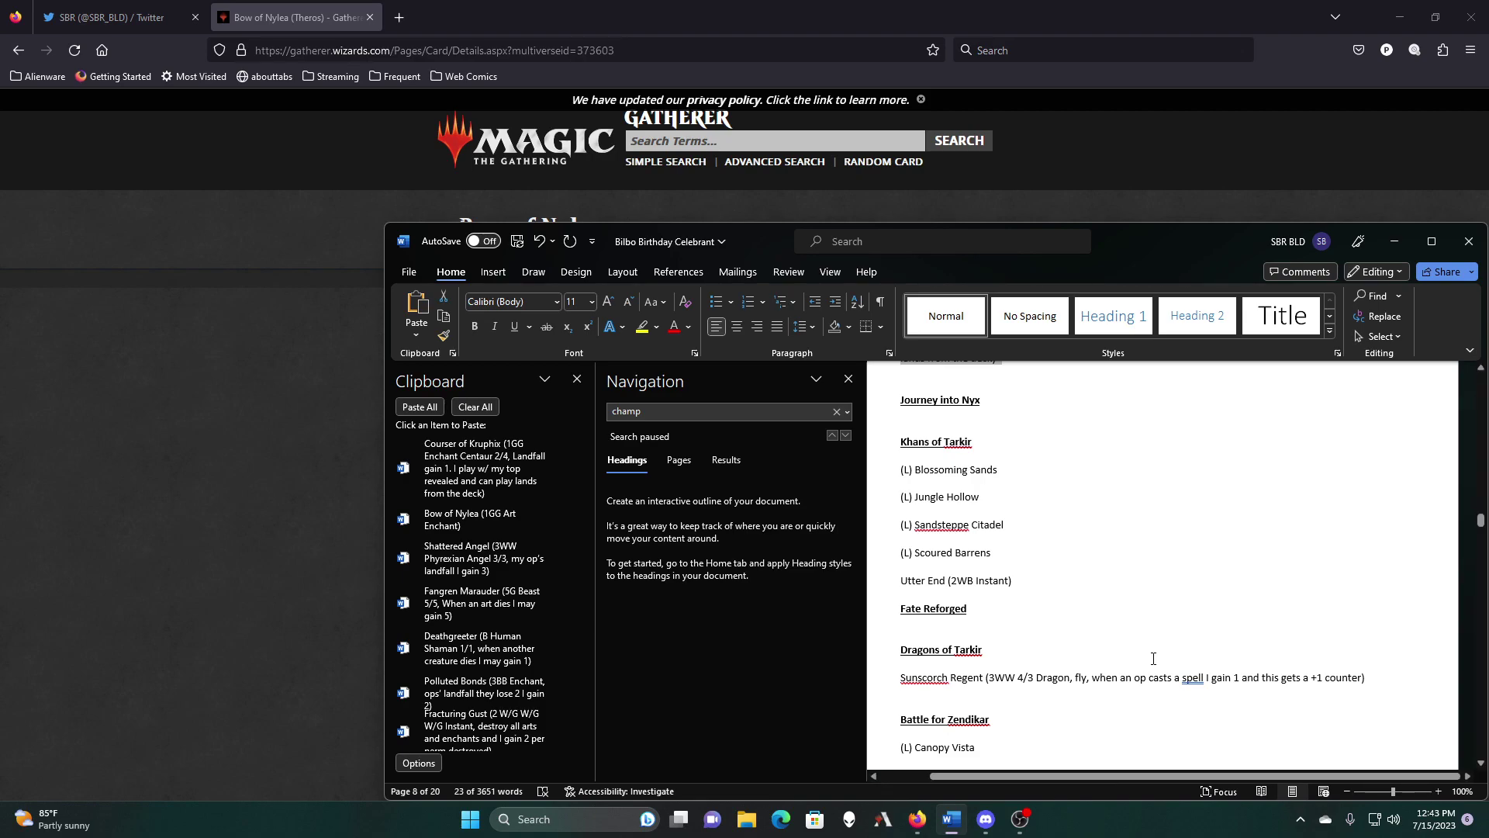
pyautogui.scroll(3, 1153, 657)
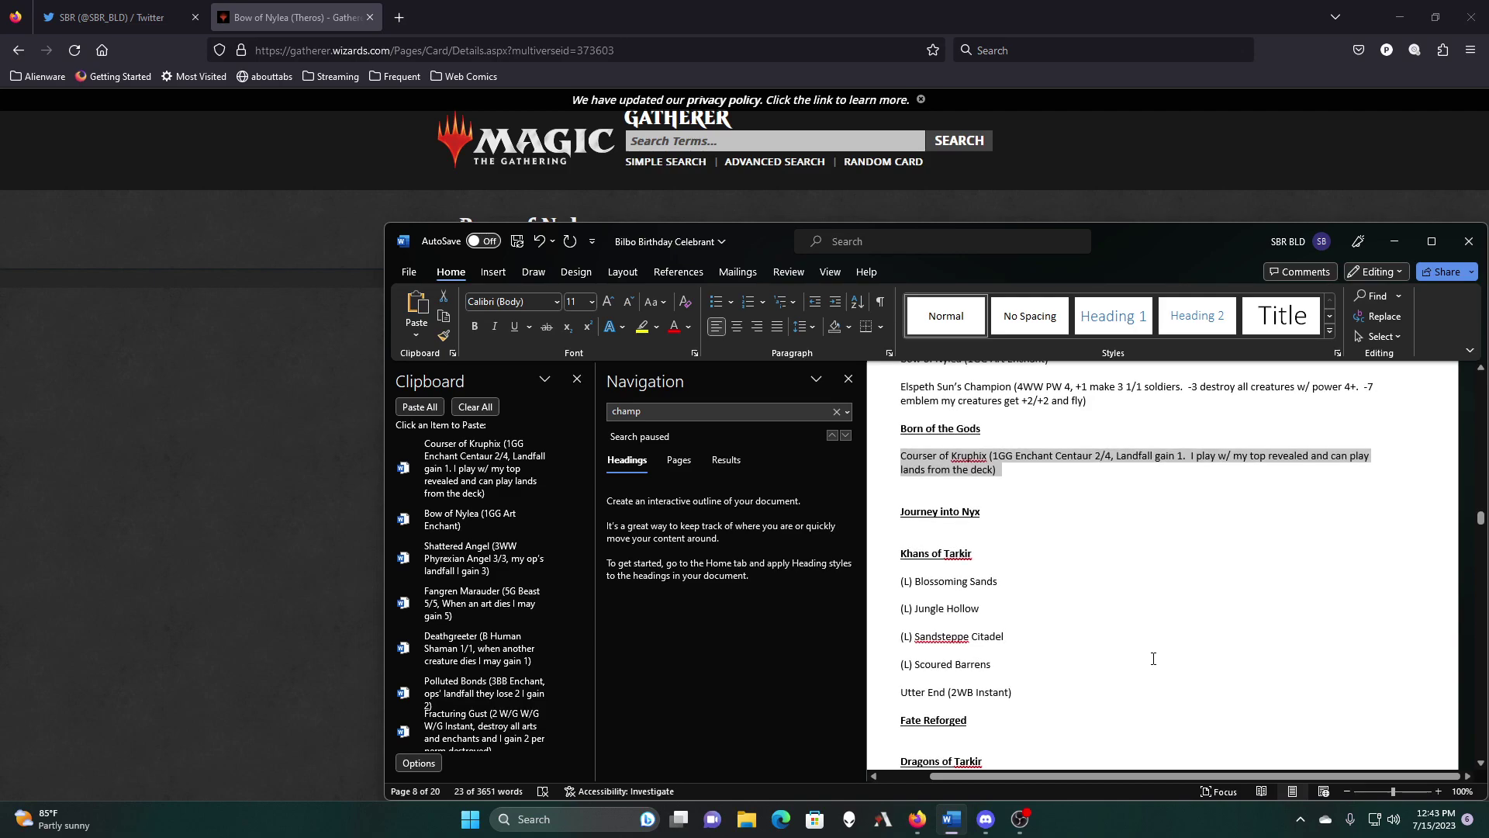
pyautogui.scroll(-5, 1020, 565)
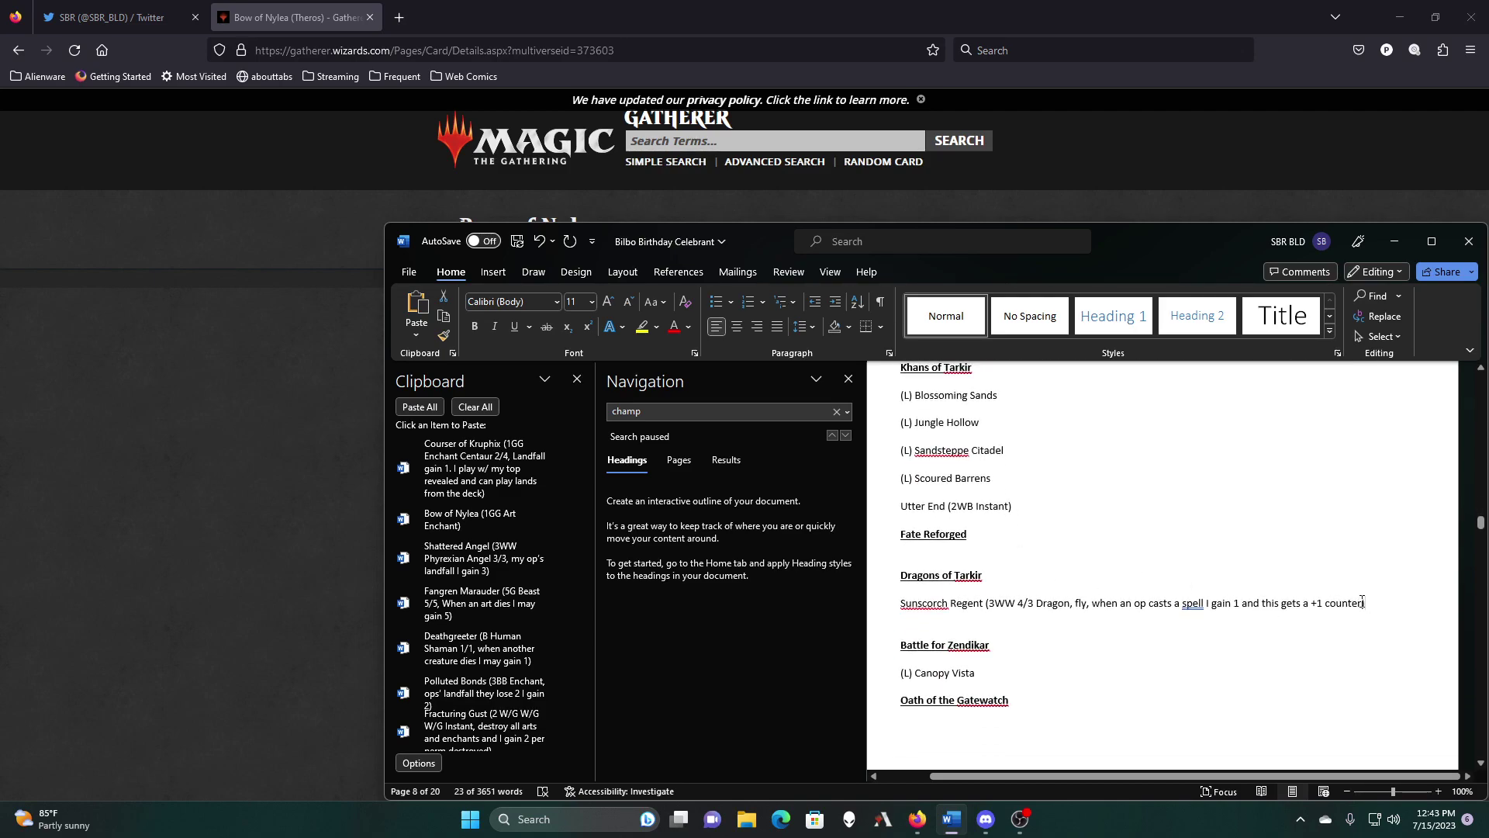
pyautogui.moveTo(1374, 603); pyautogui.dragTo(902, 604)
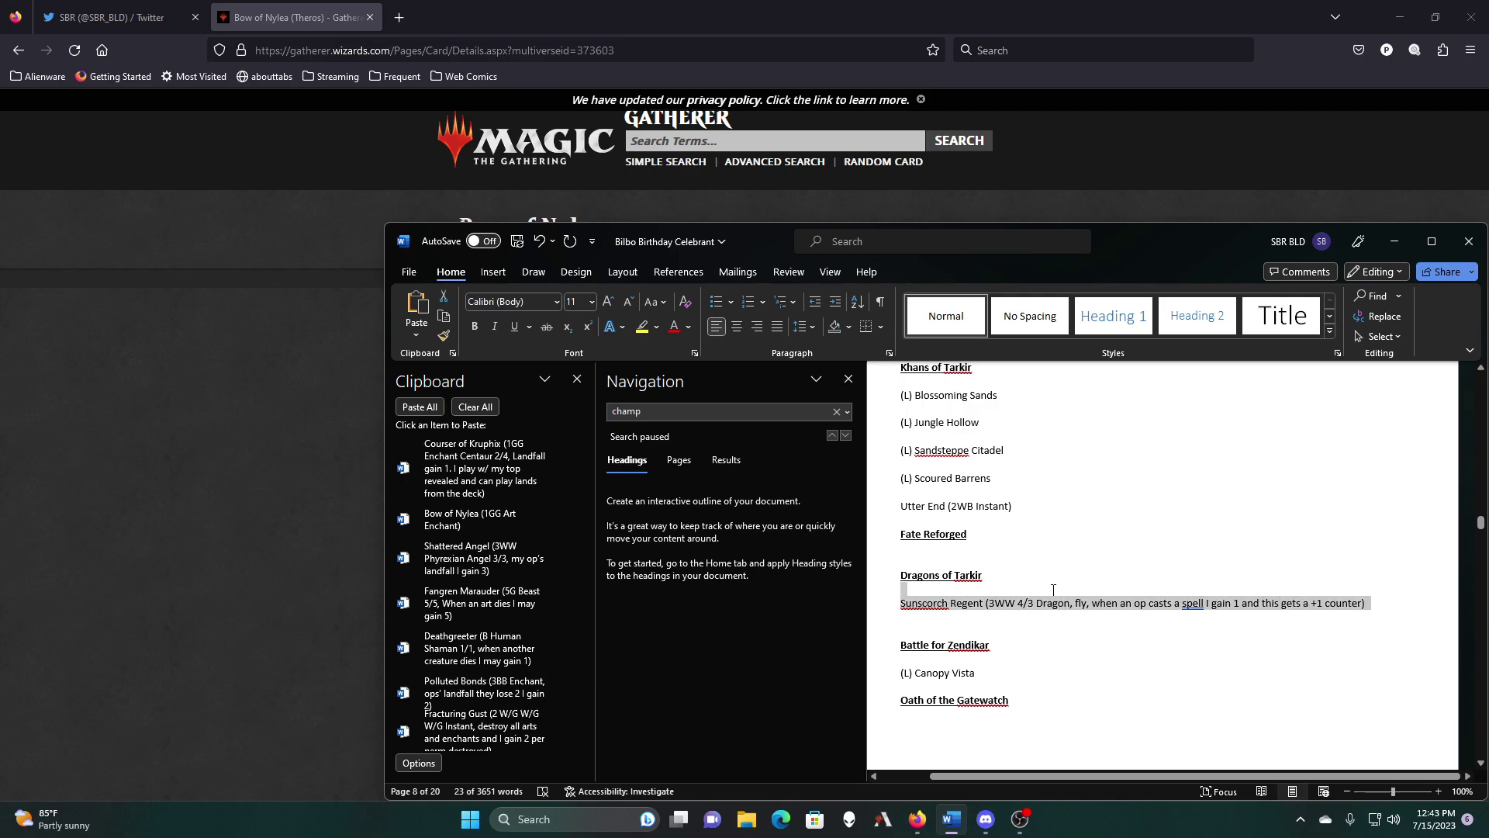
pyautogui.rightClick(914, 610)
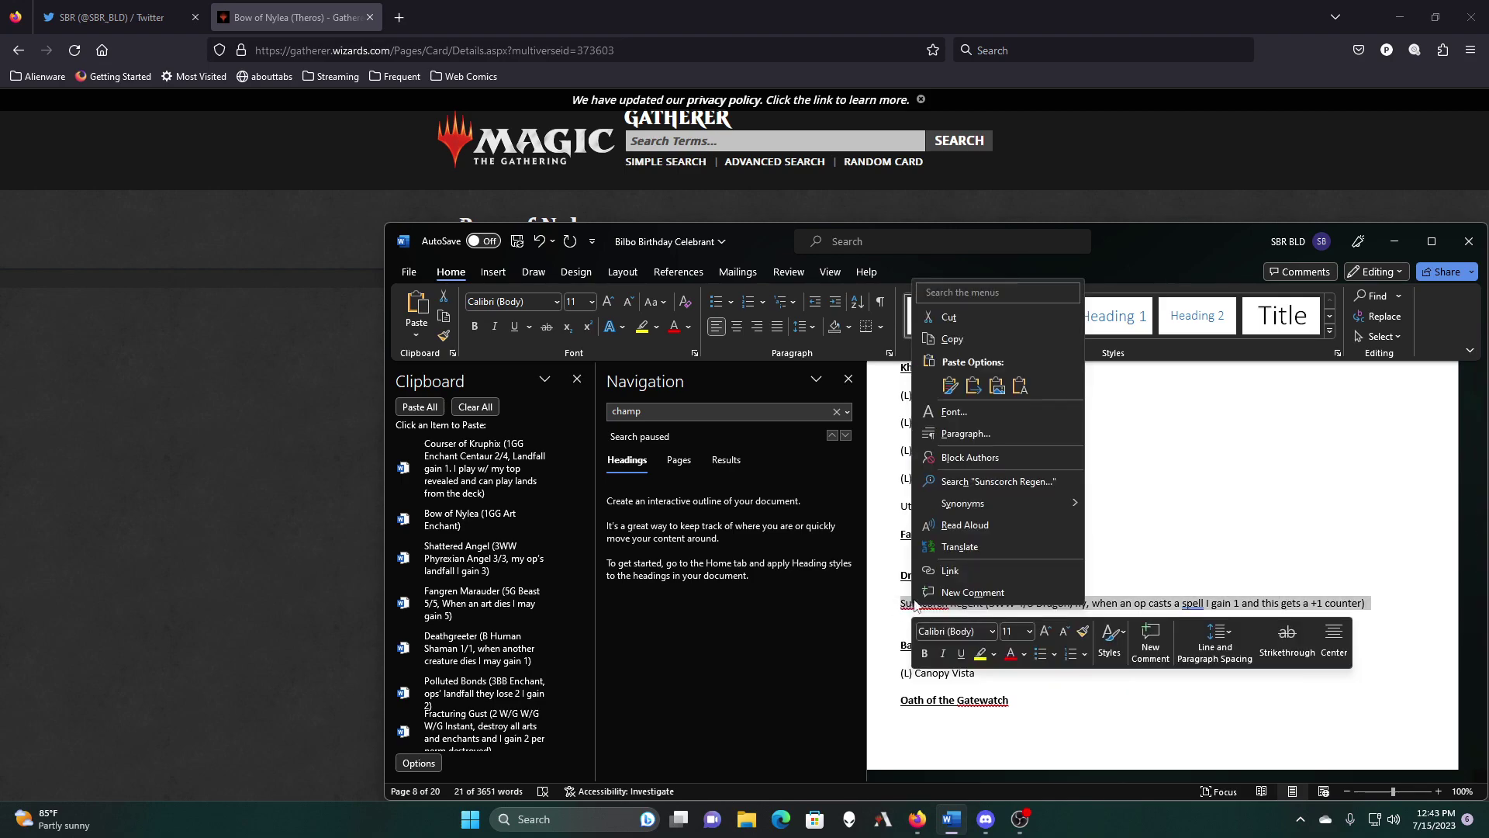
pyautogui.click(987, 340)
# Step: Copy the full Kambal, Consul of Allocation entry under Kaladesh to the clipboard
pyautogui.scroll(-2, 1256, 530)
pyautogui.scroll(-5, 1256, 530)
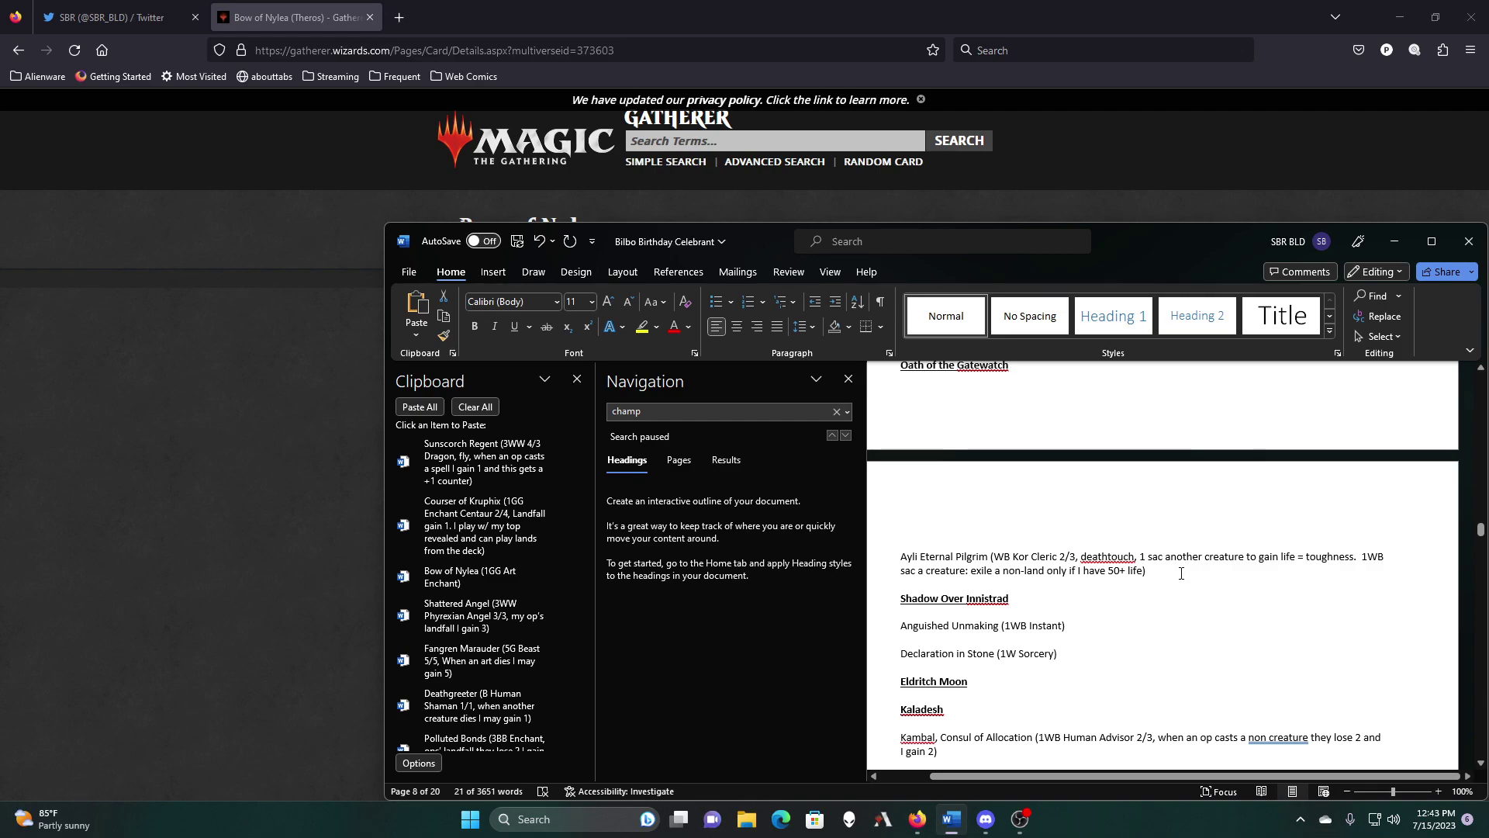
pyautogui.click(1152, 574)
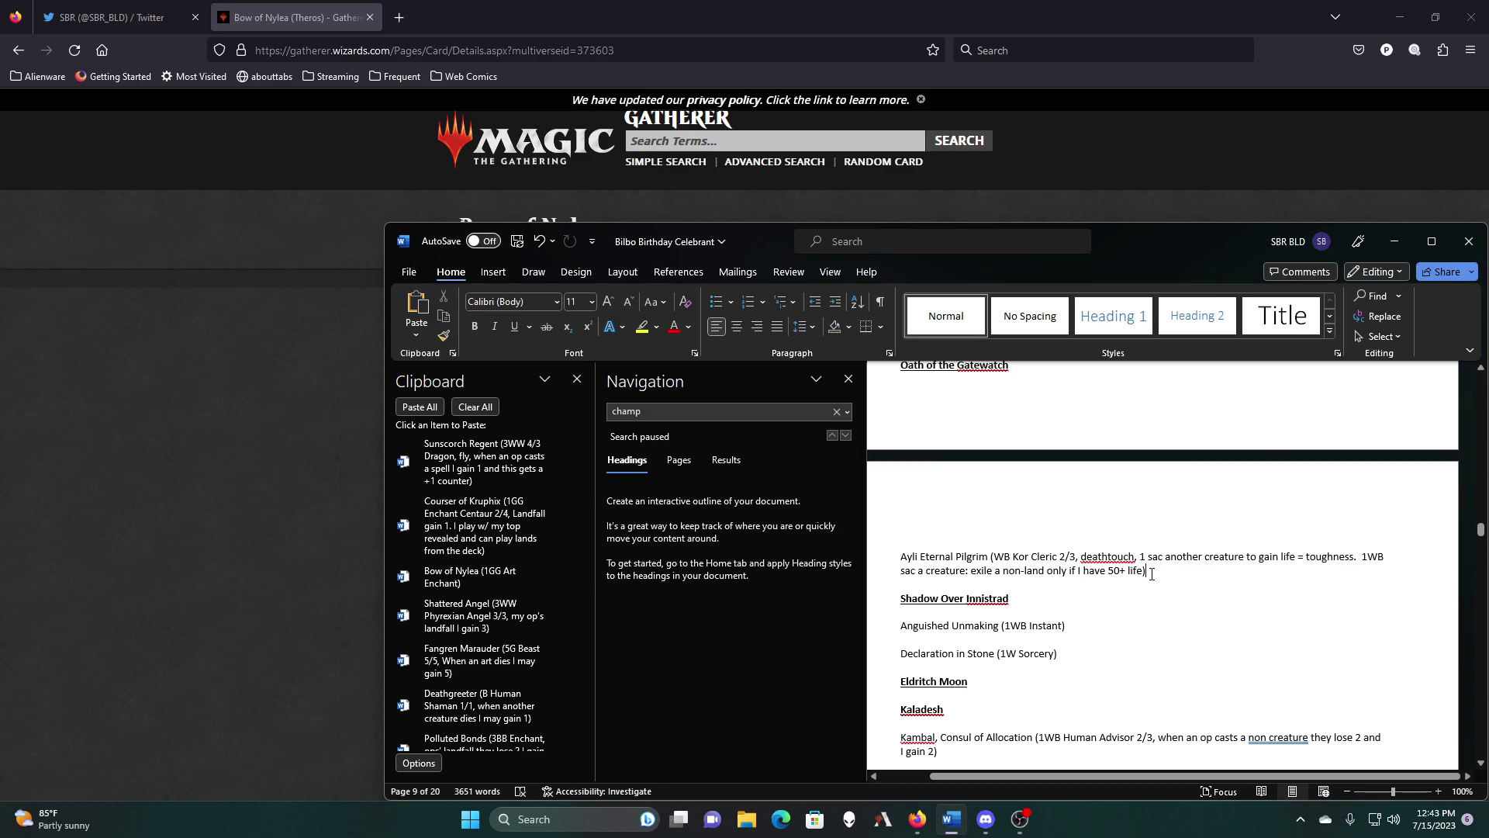
pyautogui.scroll(-3, 1151, 574)
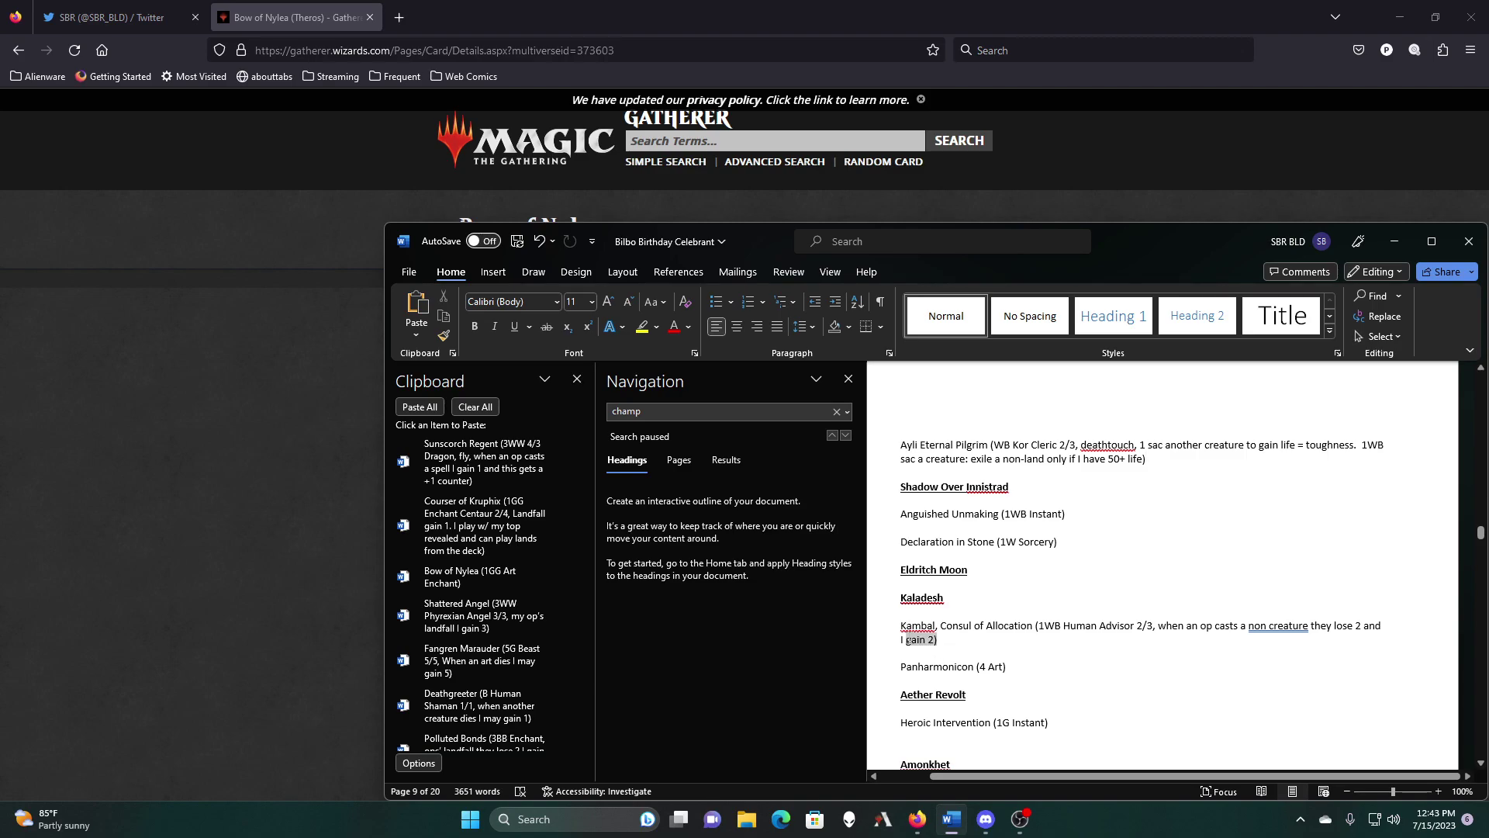
pyautogui.tripleClick(909, 639)
pyautogui.rightClick(914, 636)
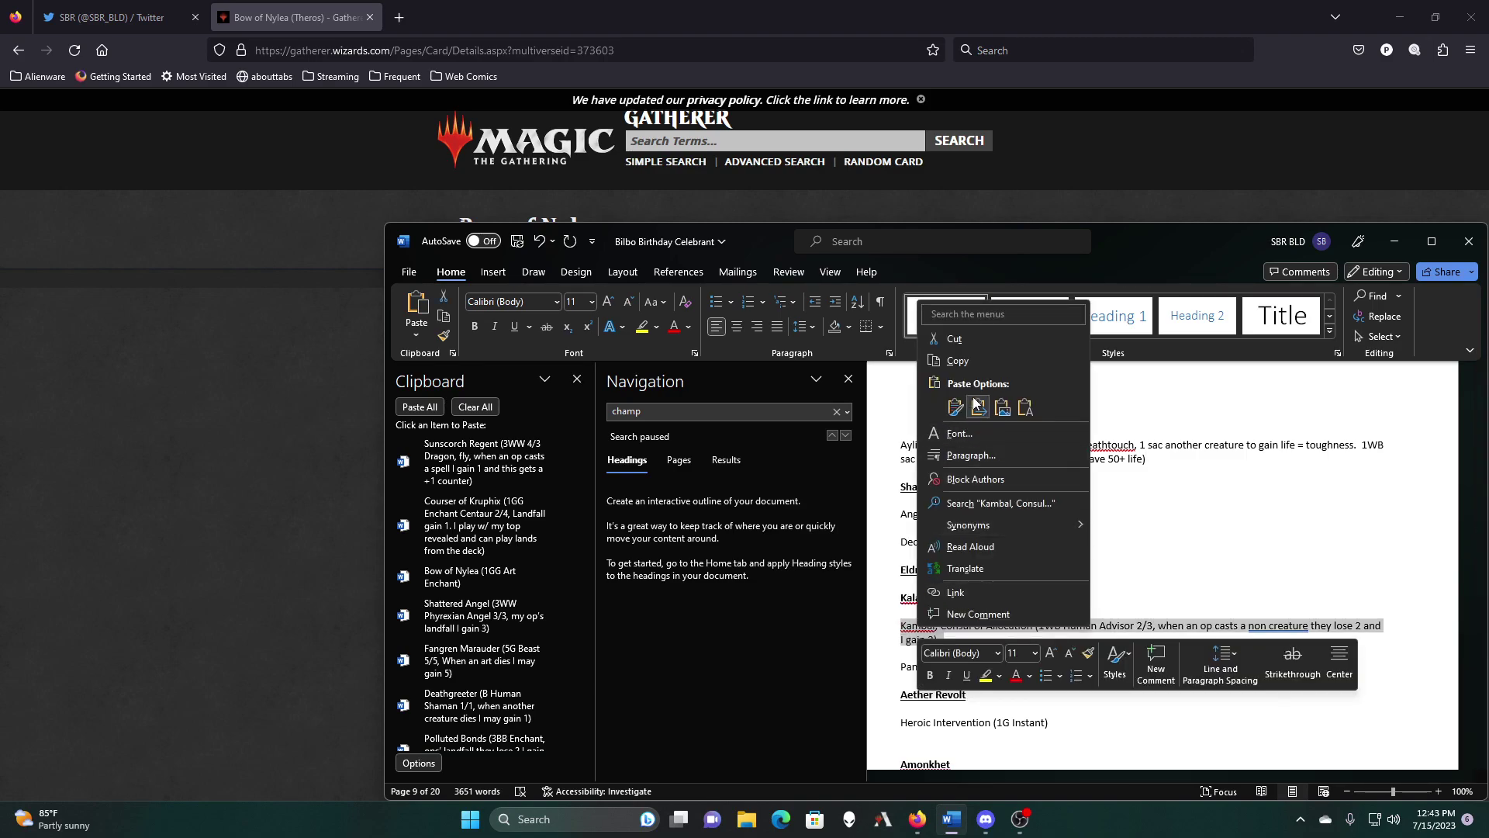
pyautogui.click(975, 362)
# Step: Copy the full Dawn of Hope entry under Guilds of Ravnica to the clipboard
pyautogui.scroll(-2, 1060, 610)
pyautogui.scroll(-3, 1060, 610)
pyautogui.scroll(-3, 1060, 611)
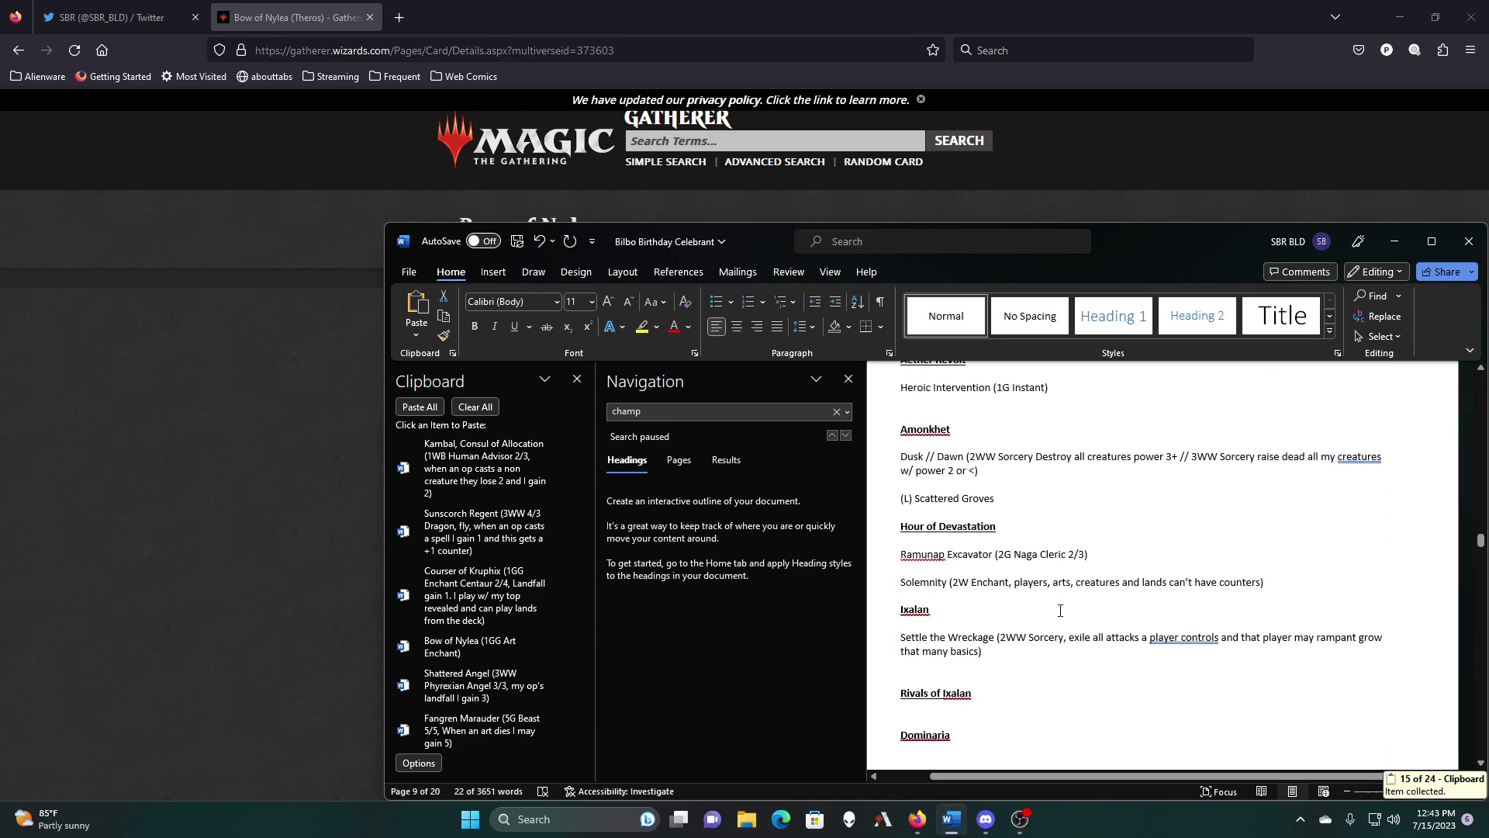
pyautogui.scroll(-2, 1060, 610)
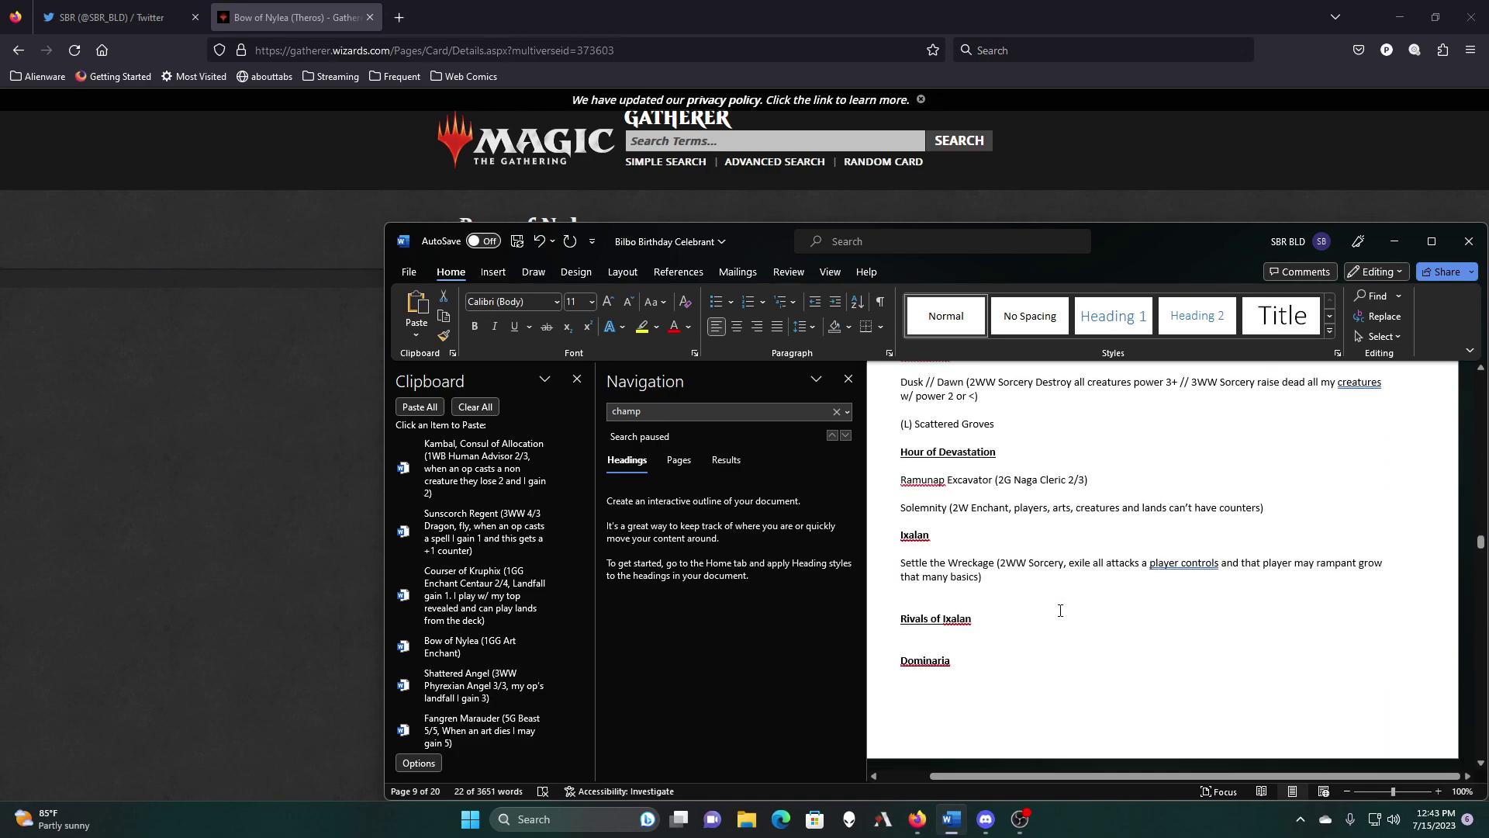
pyautogui.scroll(-3, 1060, 610)
pyautogui.scroll(-4, 1060, 611)
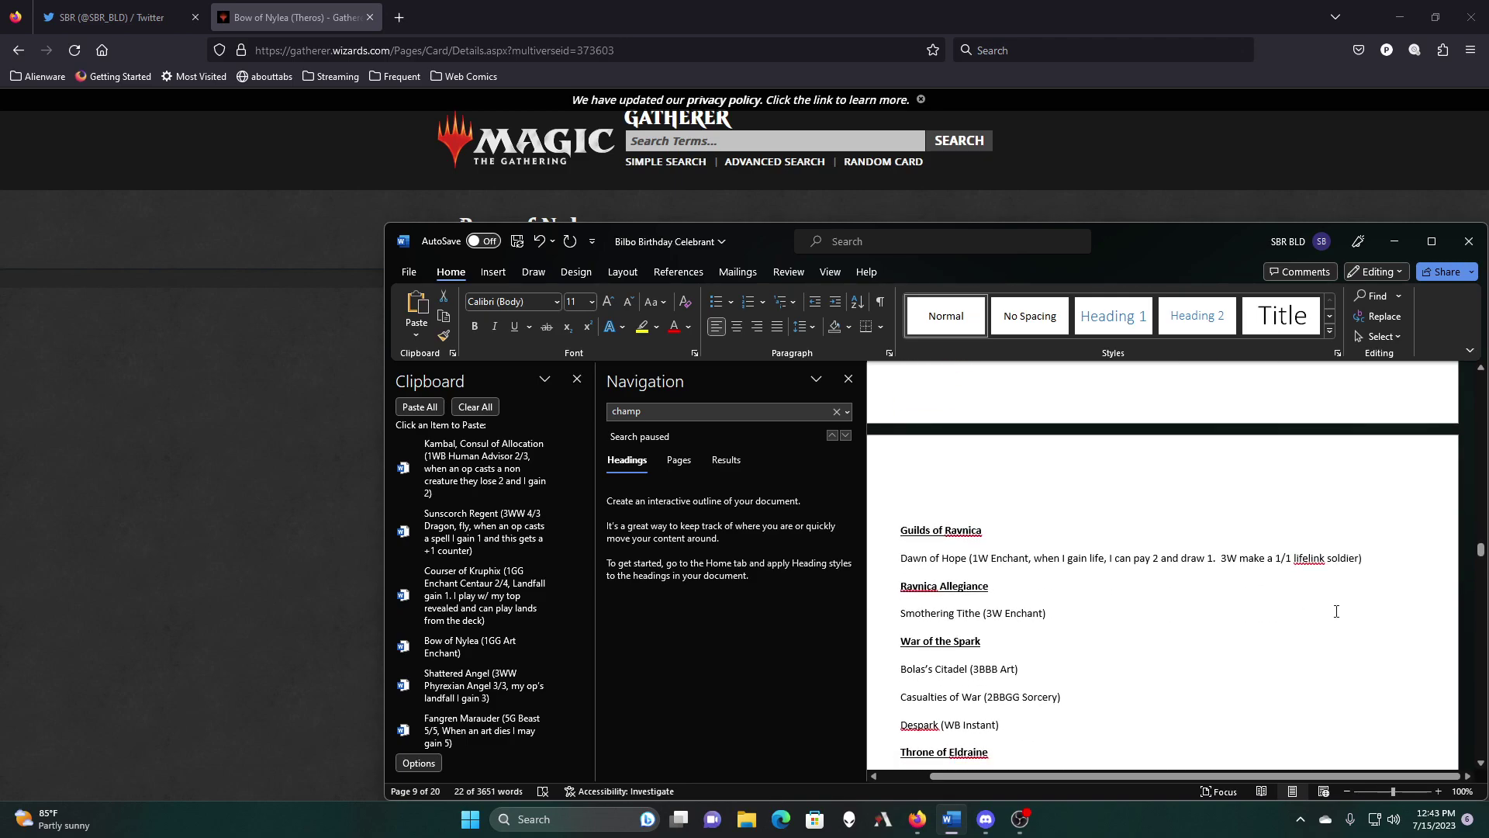
pyautogui.moveTo(1369, 559); pyautogui.dragTo(904, 559)
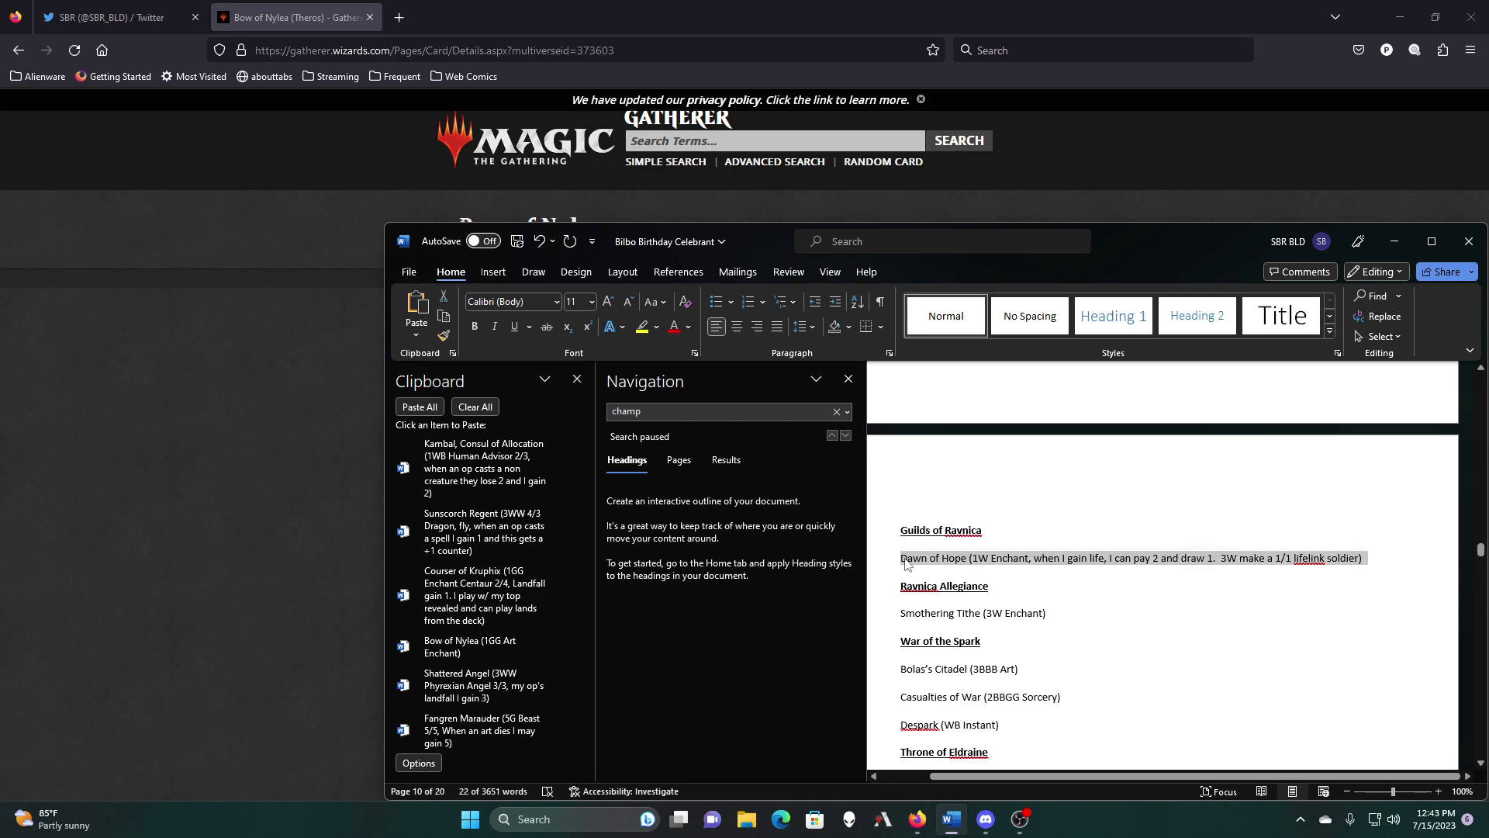
pyautogui.rightClick(905, 562)
pyautogui.click(945, 293)
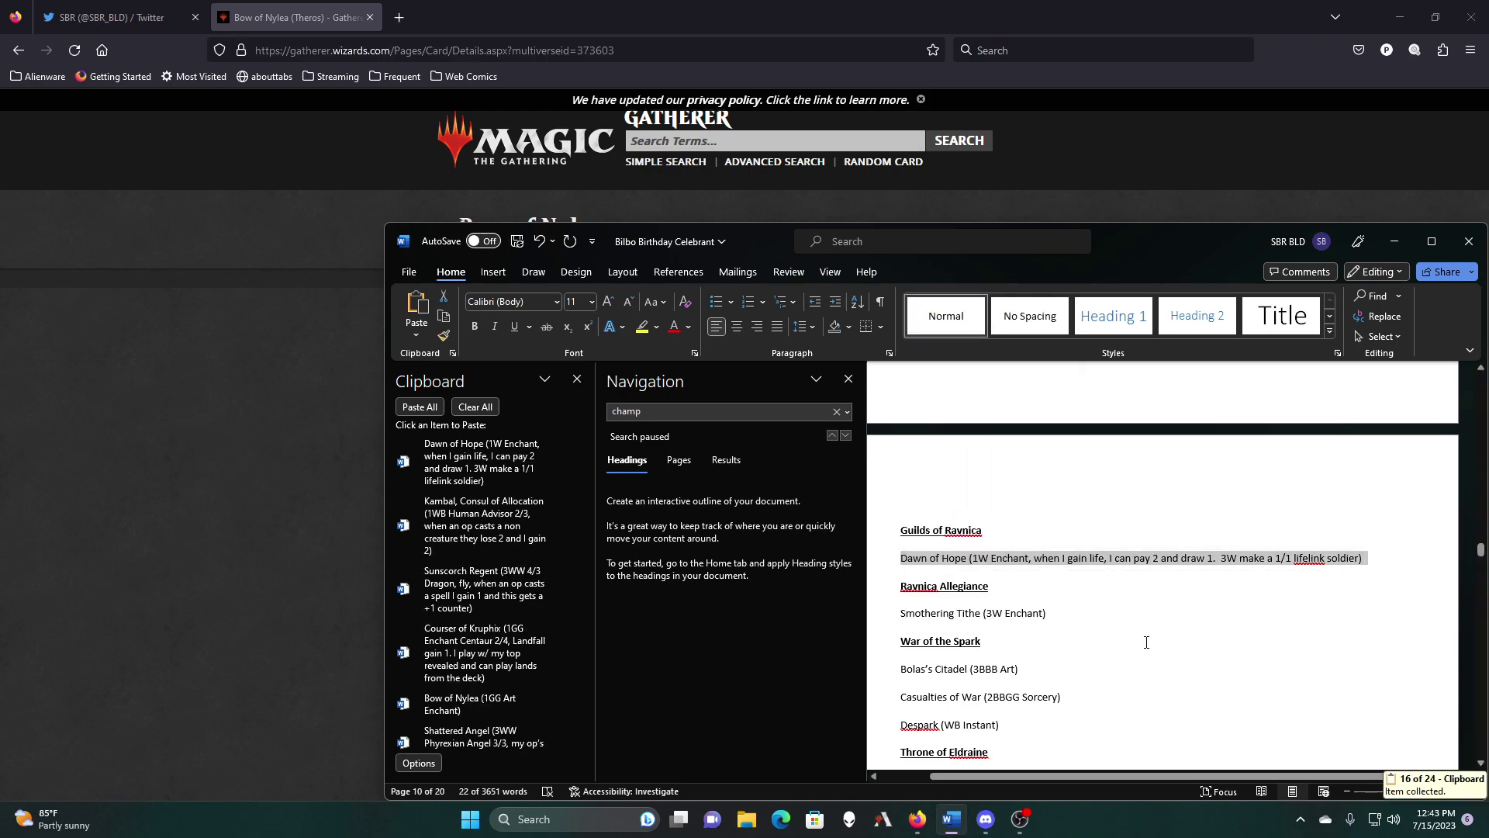
# Step: Copy the full Gilded Goose entry under Throne of Eldraine to the clipboard
pyautogui.scroll(-5, 1146, 643)
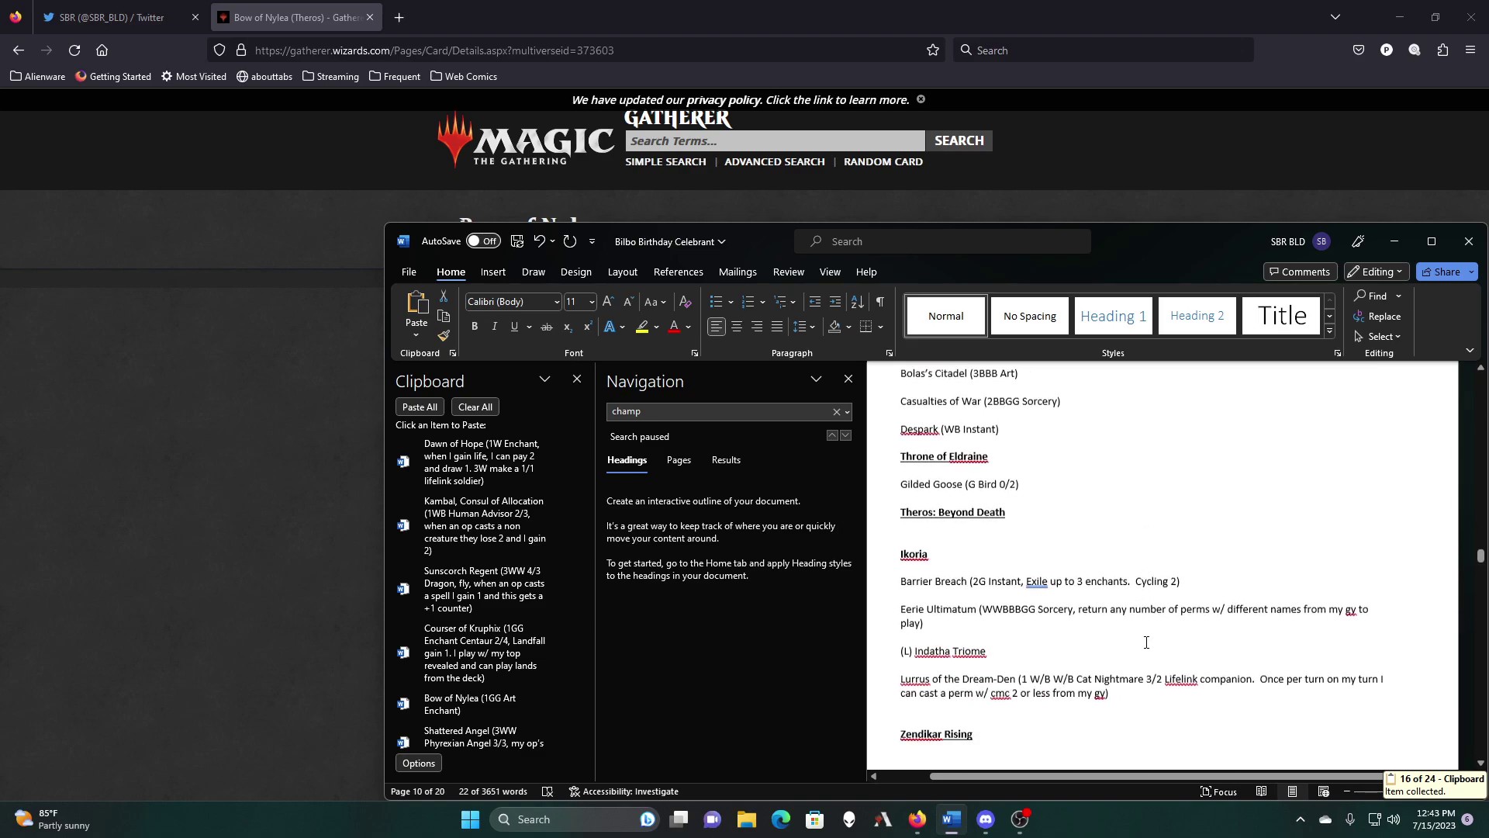
pyautogui.moveTo(1027, 482); pyautogui.dragTo(916, 487)
pyautogui.rightClick(917, 485)
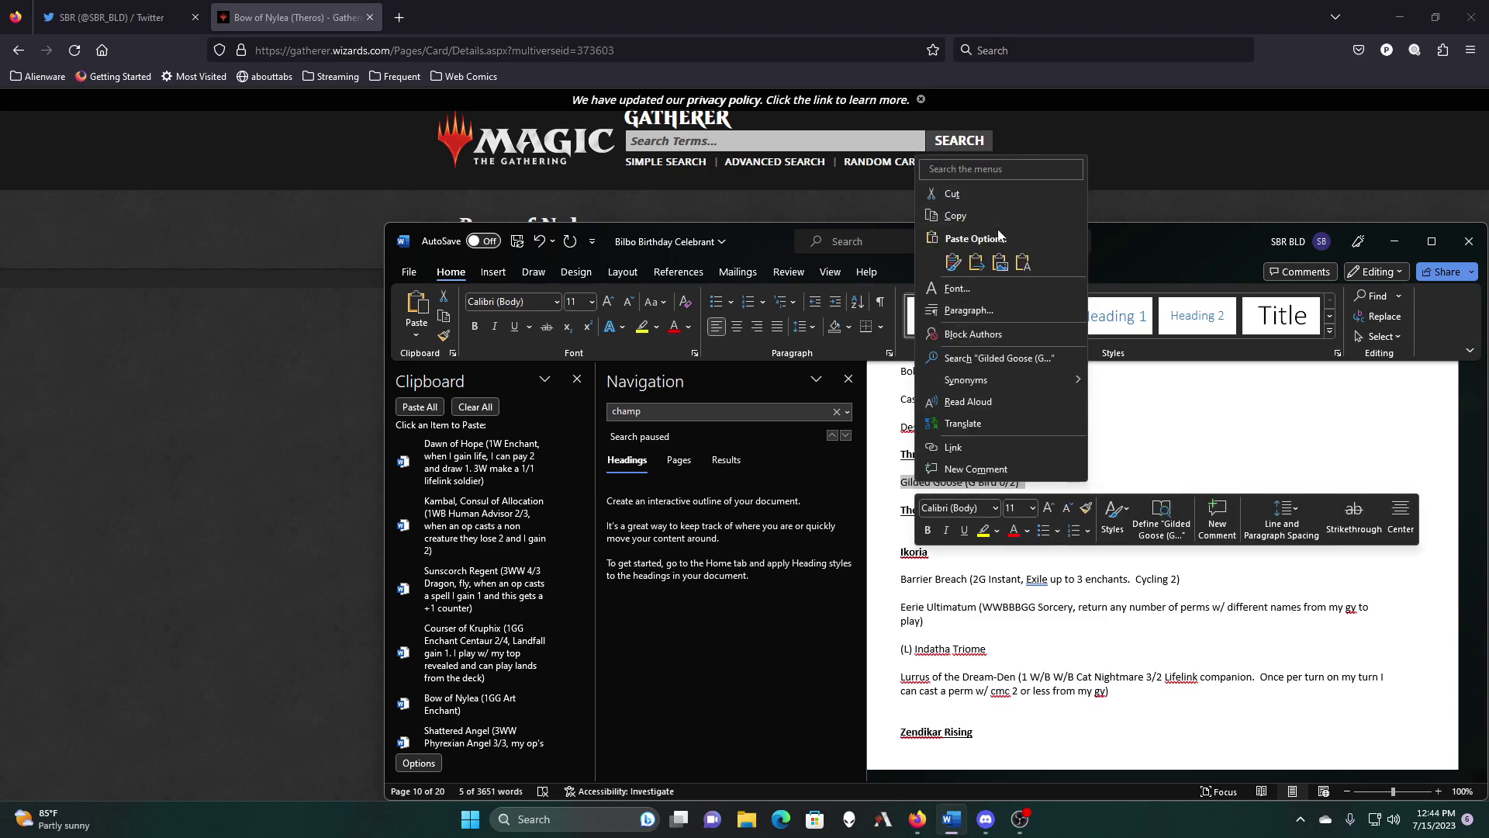
pyautogui.click(993, 218)
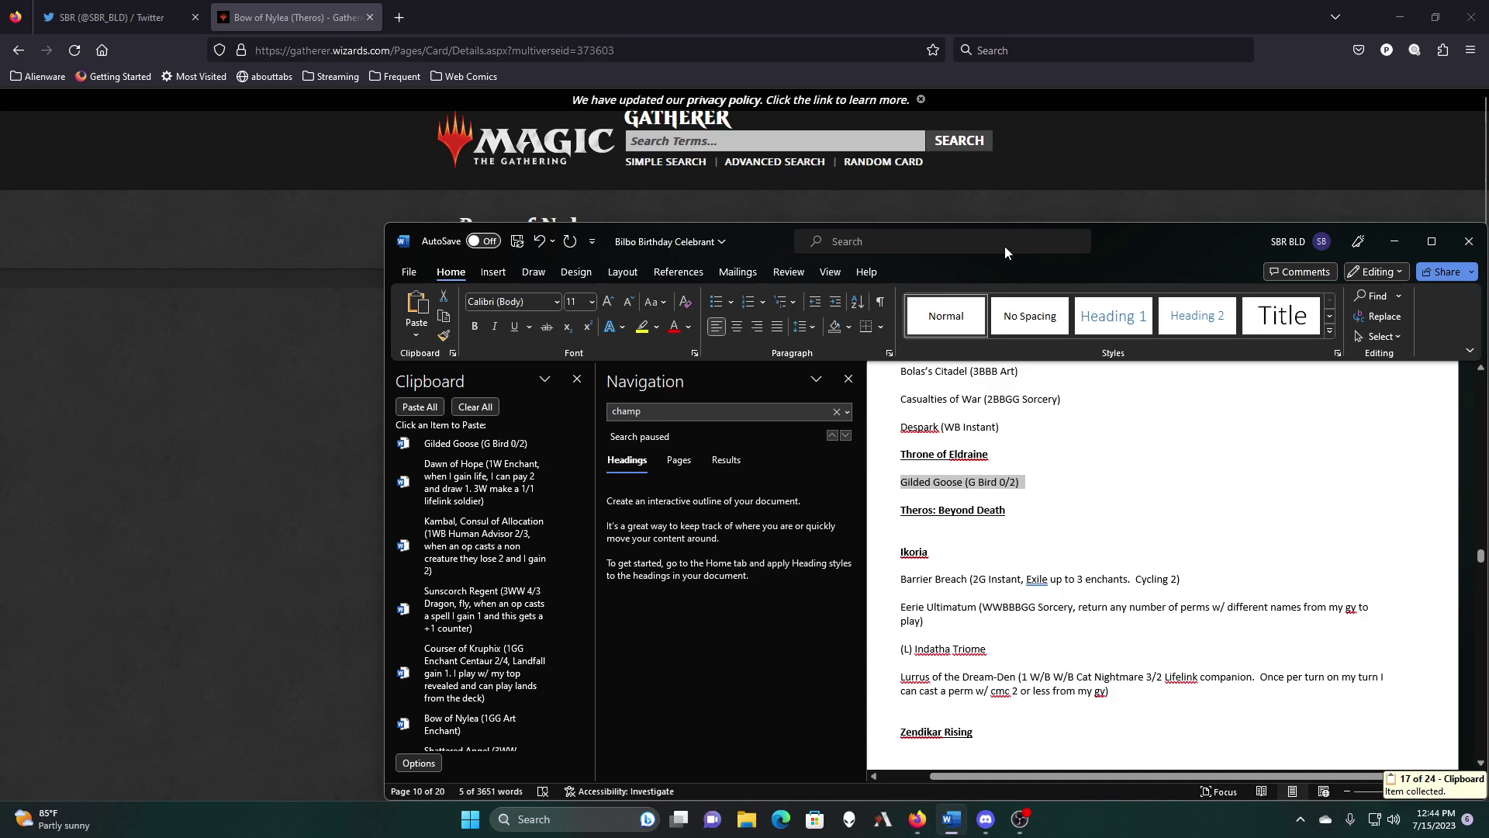
# Step: Copy the full Valkyrie Harbinger entry under Kaldheim, including its second line, to the clipboard
pyautogui.scroll(-3, 1226, 592)
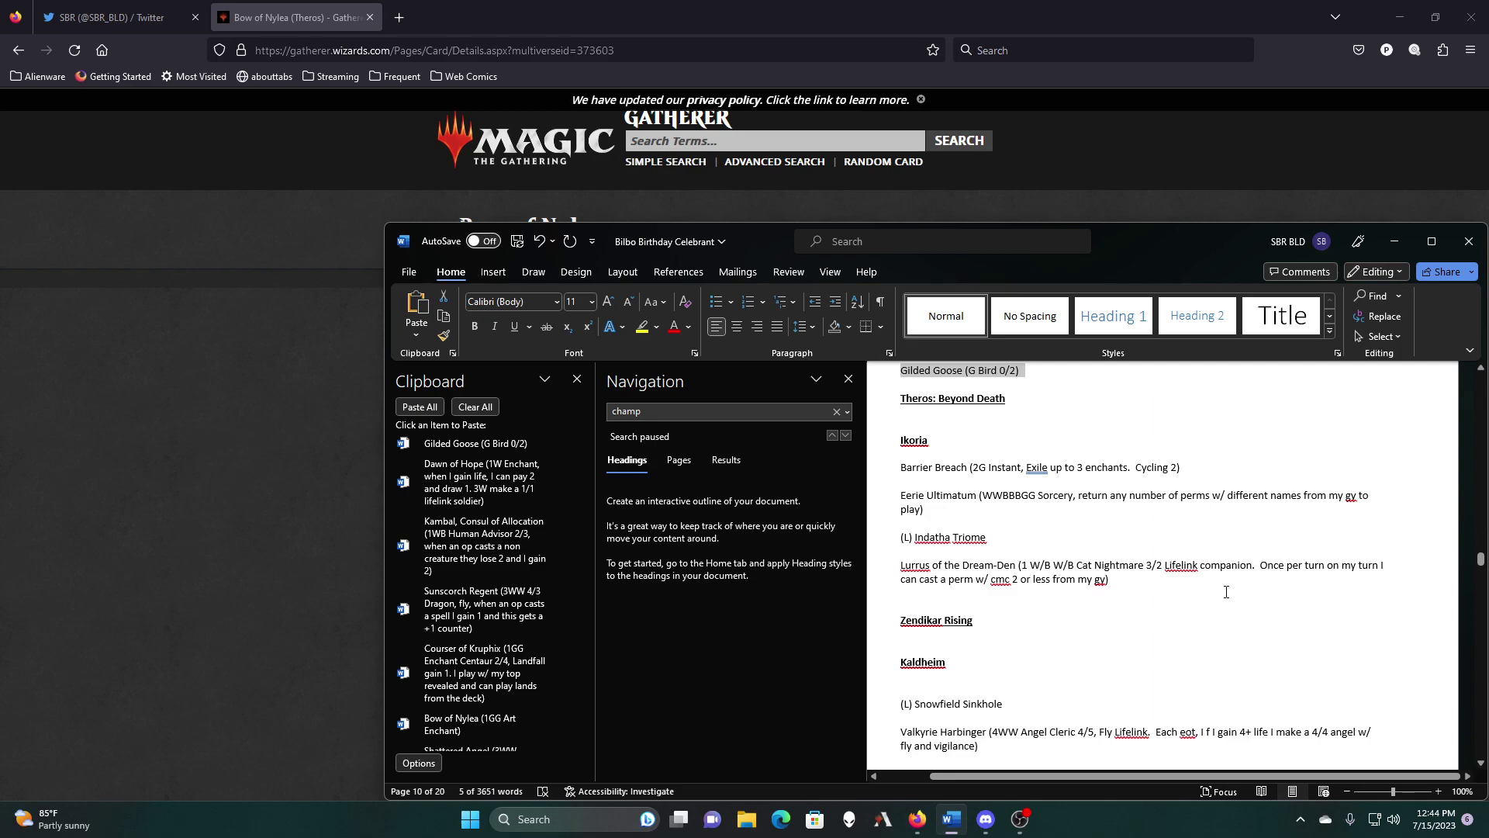
pyautogui.scroll(-5, 1226, 592)
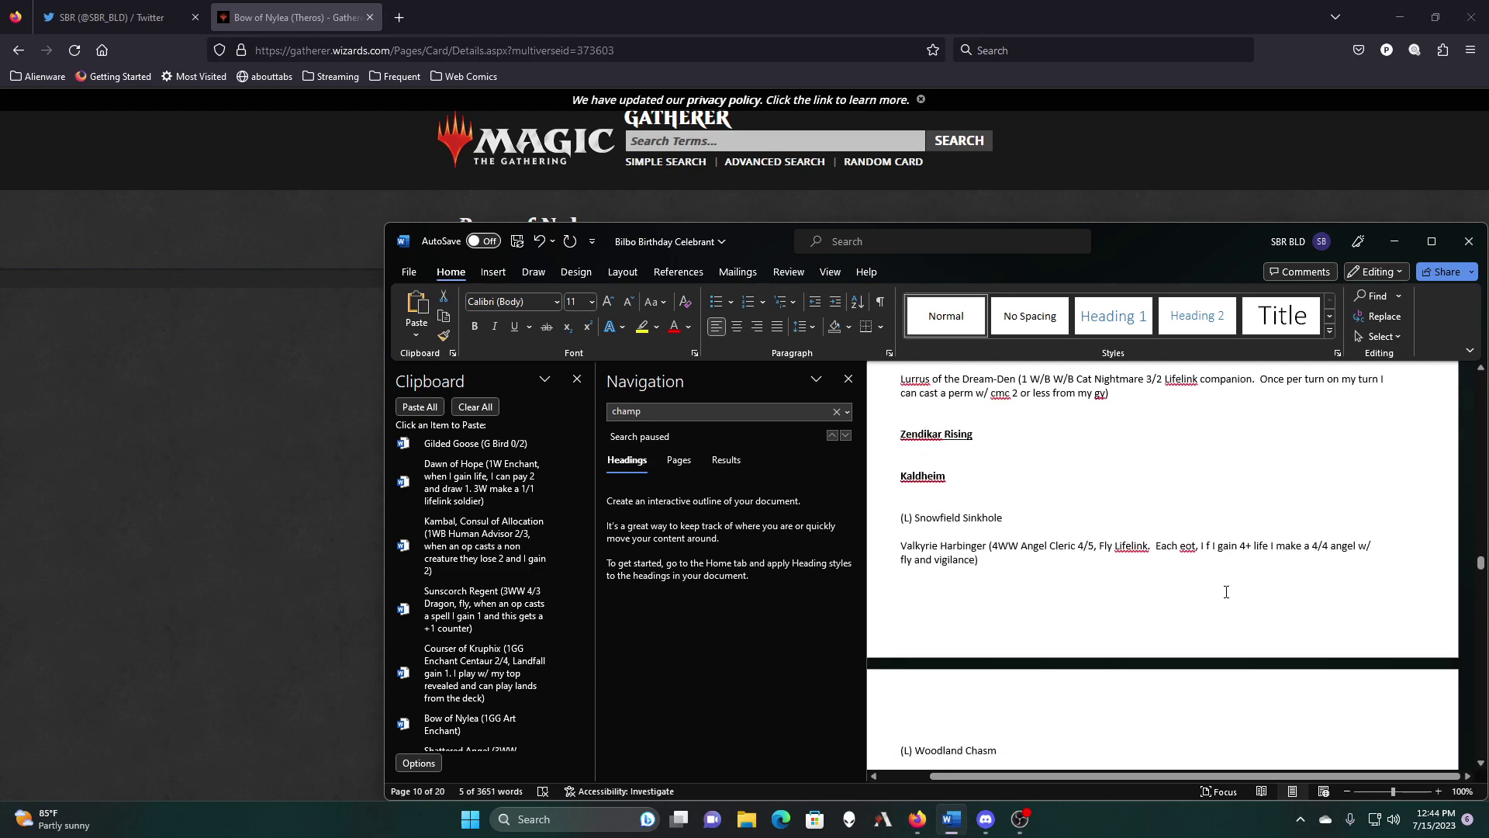
pyautogui.click(991, 560)
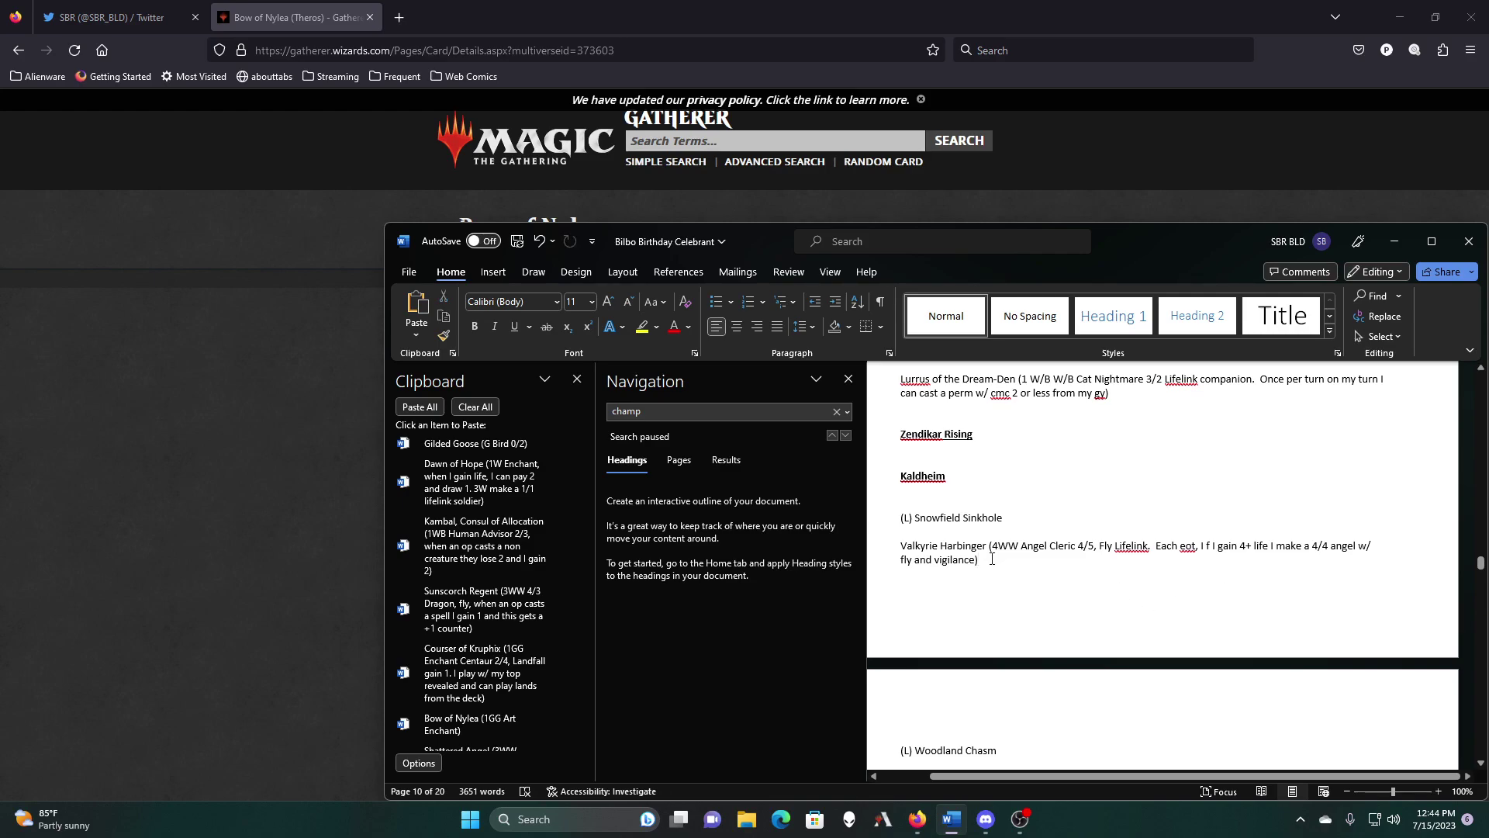
pyautogui.moveTo(992, 559); pyautogui.dragTo(902, 546)
pyautogui.rightClick(913, 547)
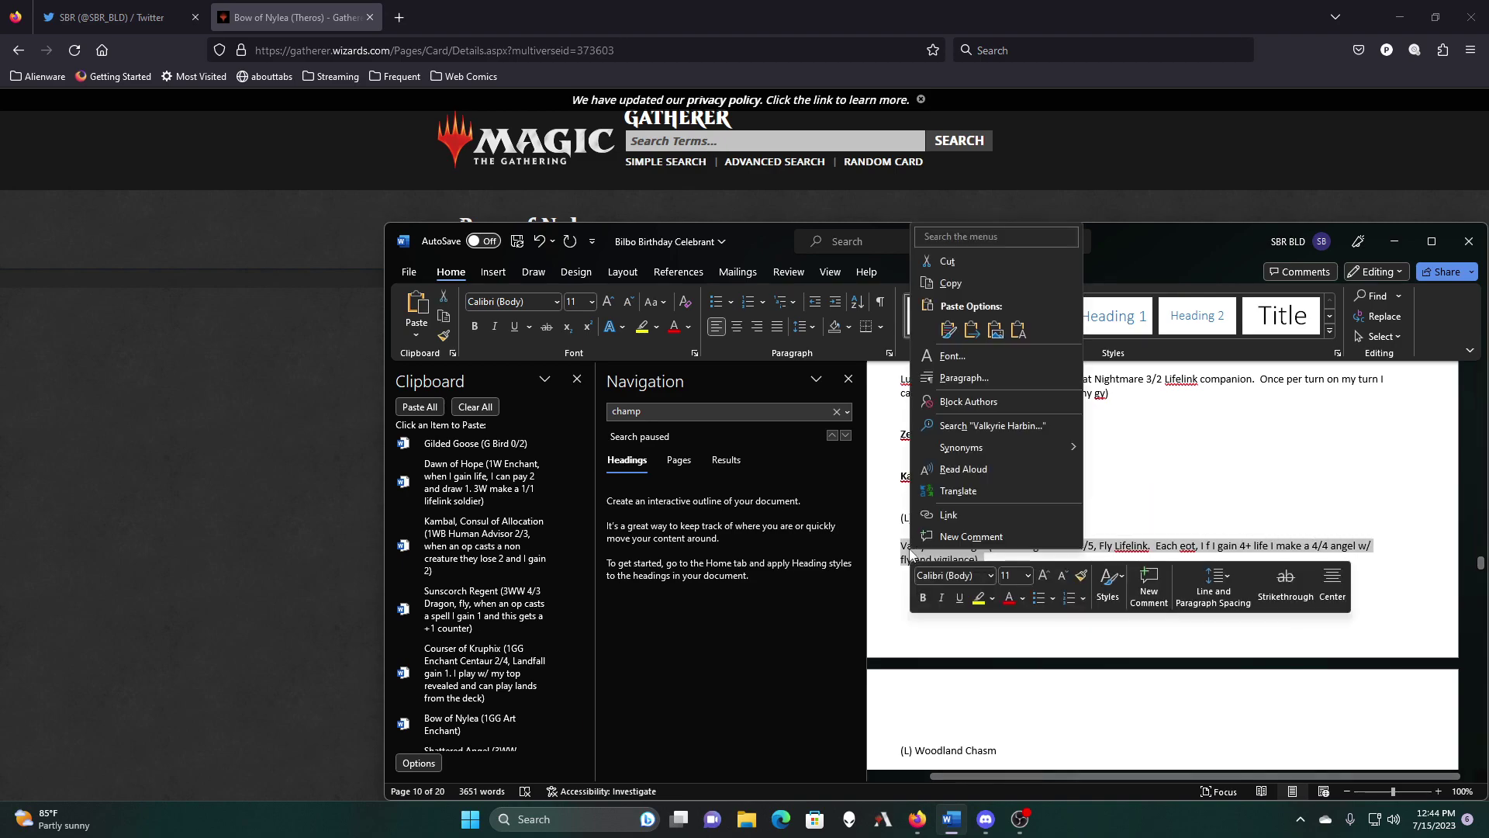
pyautogui.click(948, 284)
# Step: Copy the full Liesa Forgotten Archangel entry under Midnight Hunt to the clipboard
pyautogui.scroll(-5, 1115, 550)
pyautogui.scroll(-2, 1114, 549)
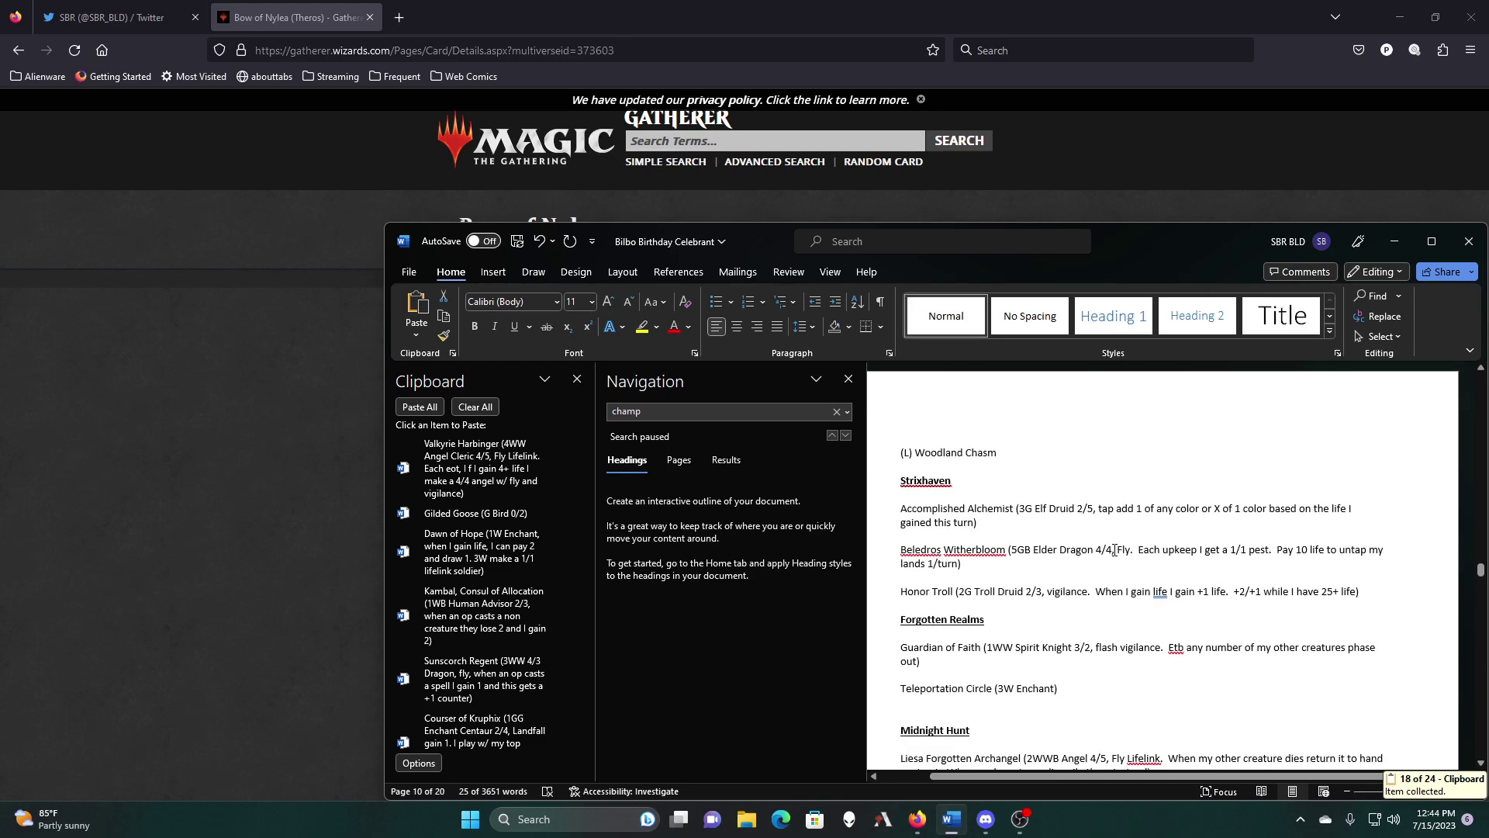
pyautogui.scroll(-2, 1241, 549)
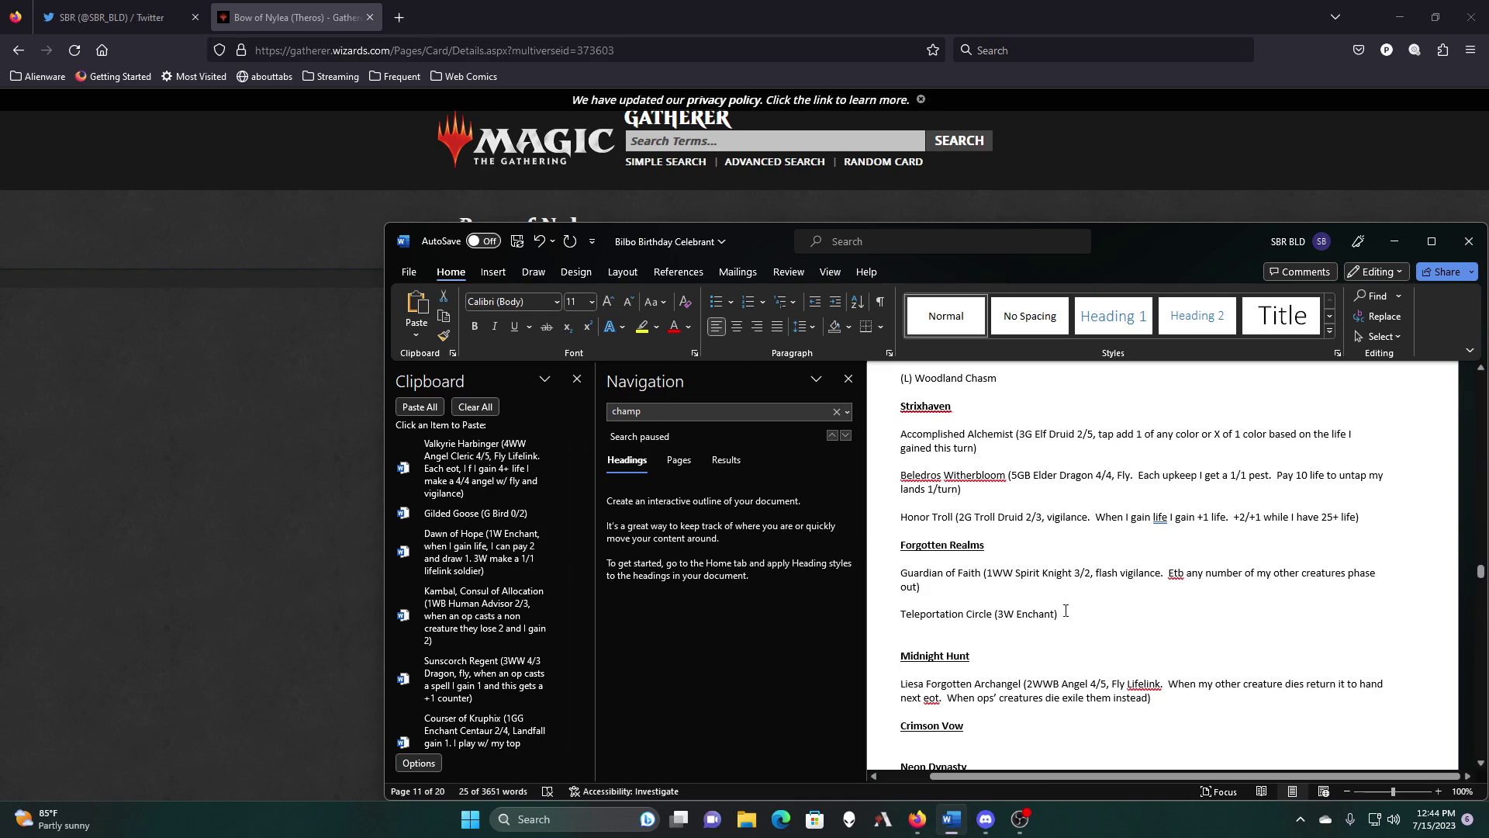
pyautogui.scroll(-3, 1125, 597)
pyautogui.moveTo(1162, 584); pyautogui.dragTo(902, 572)
pyautogui.rightClick(903, 574)
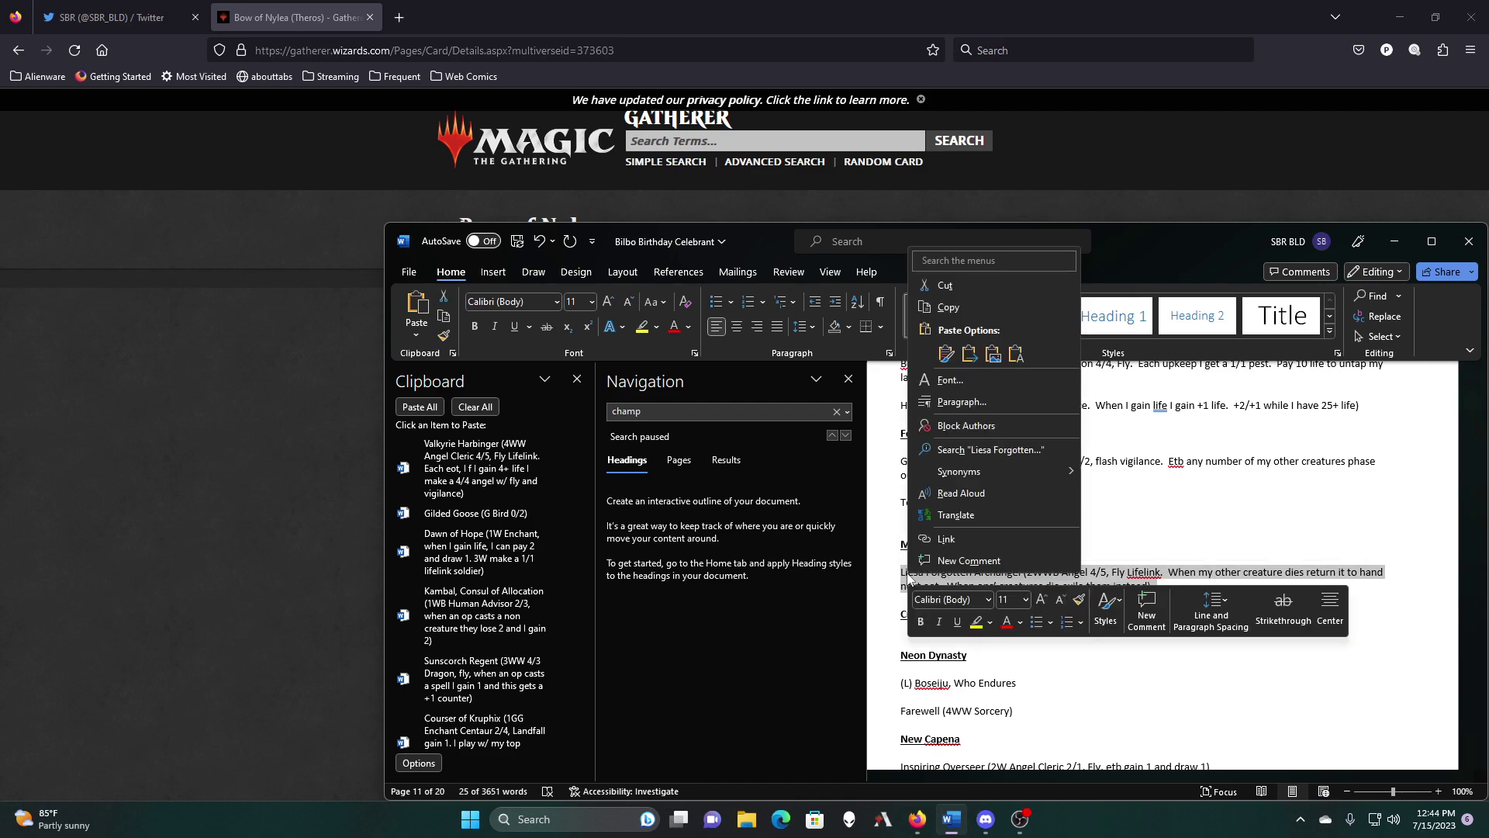
pyautogui.click(965, 307)
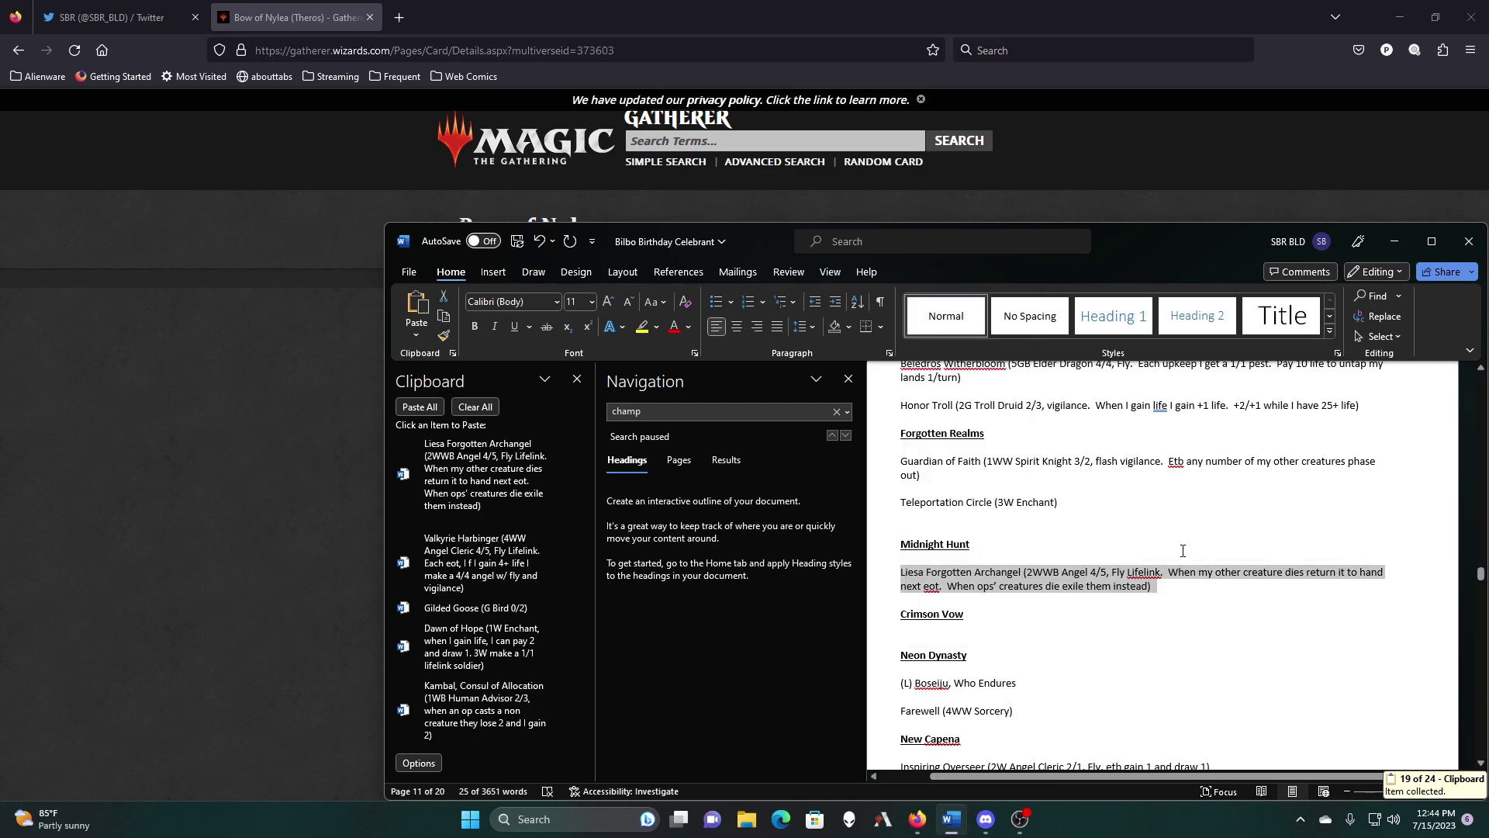
# Step: Copy the full Inspiring Overseer entry under New Capena to the clipboard
pyautogui.scroll(-6, 1176, 551)
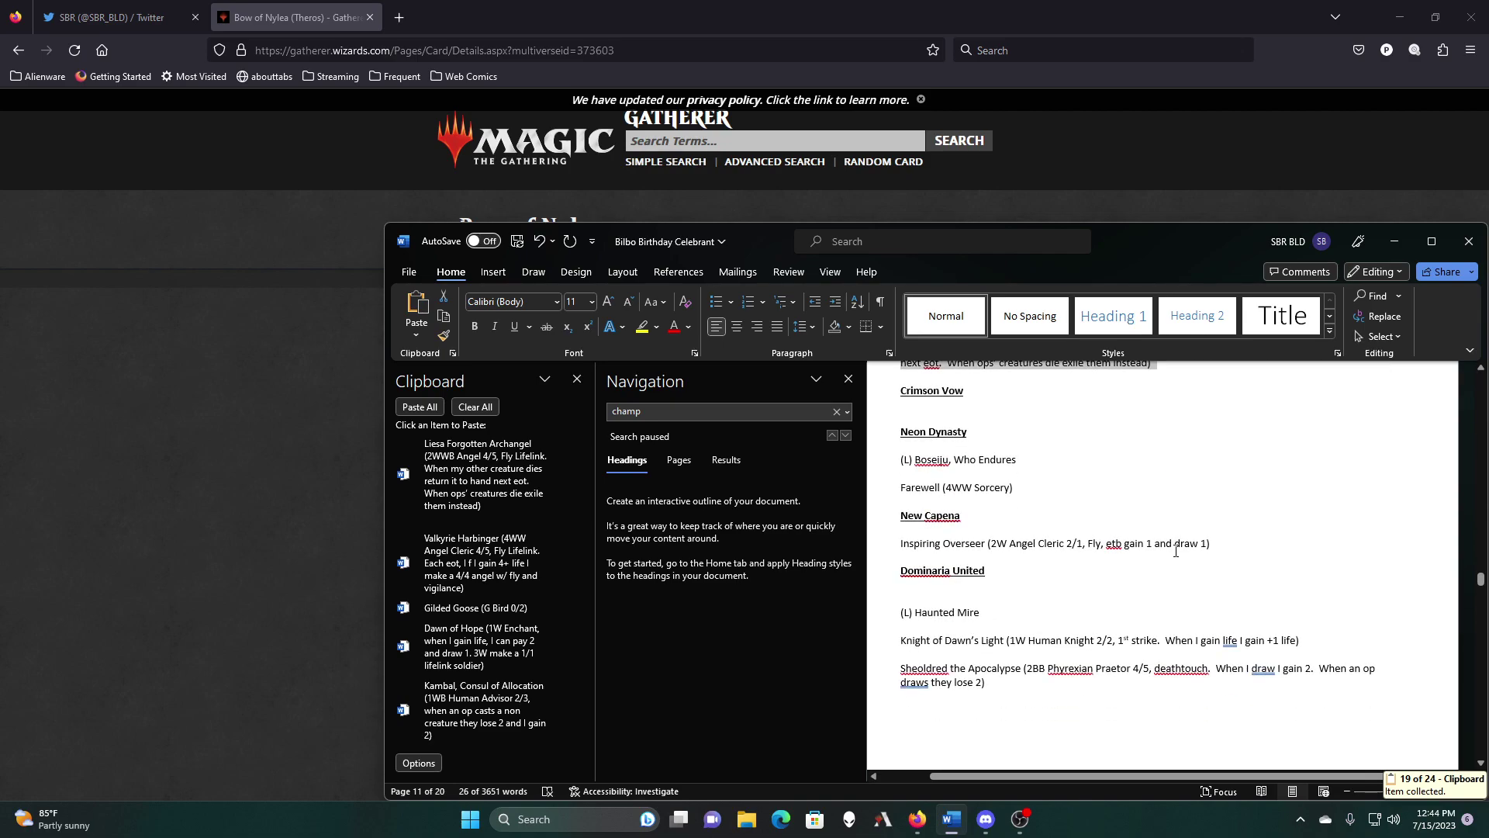
pyautogui.scroll(3, 1176, 551)
pyautogui.scroll(-2, 1194, 543)
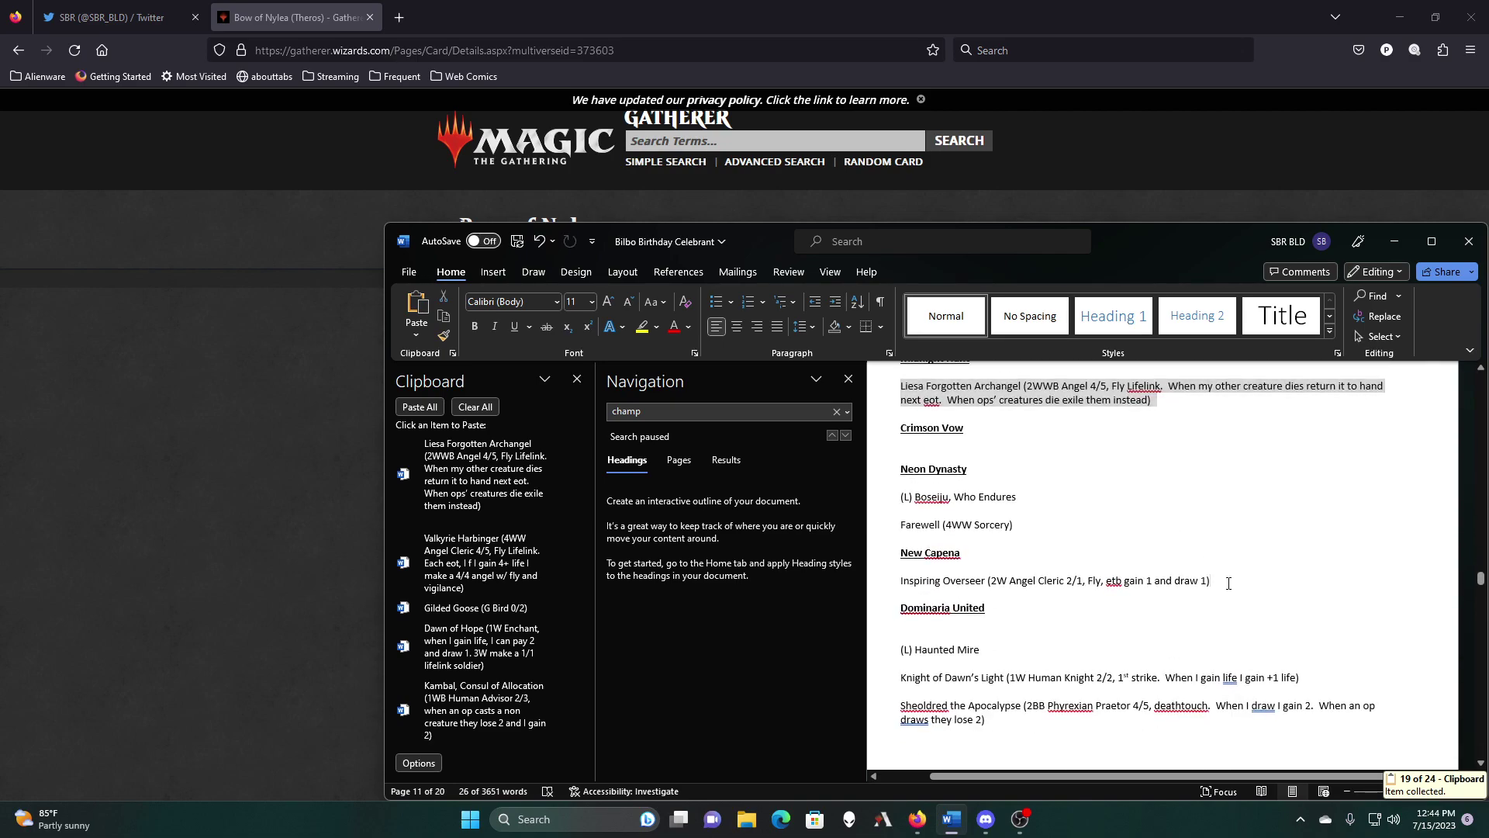
pyautogui.moveTo(1228, 583); pyautogui.dragTo(899, 583)
pyautogui.rightClick(920, 587)
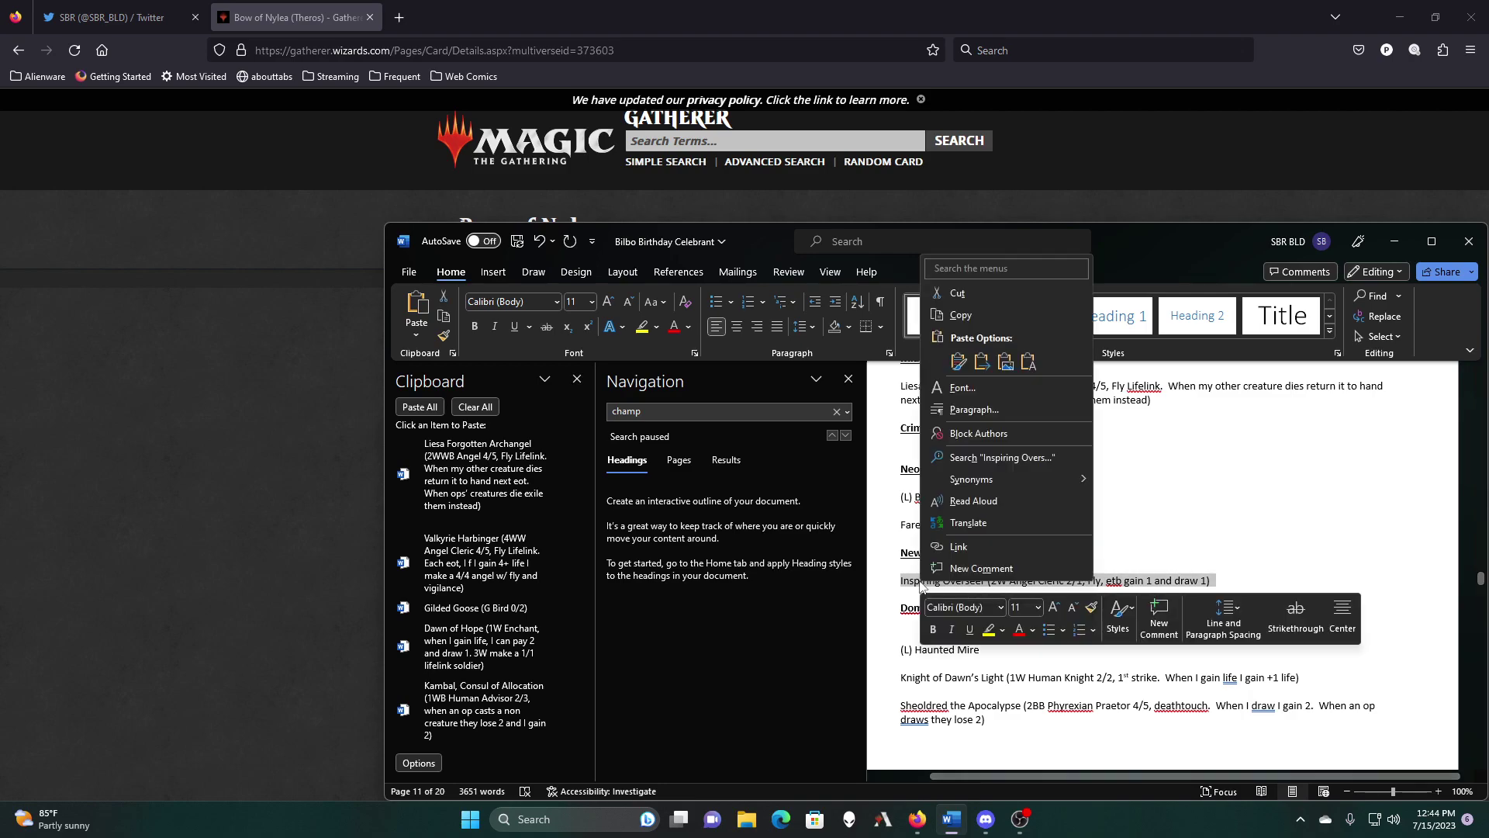
pyautogui.click(961, 315)
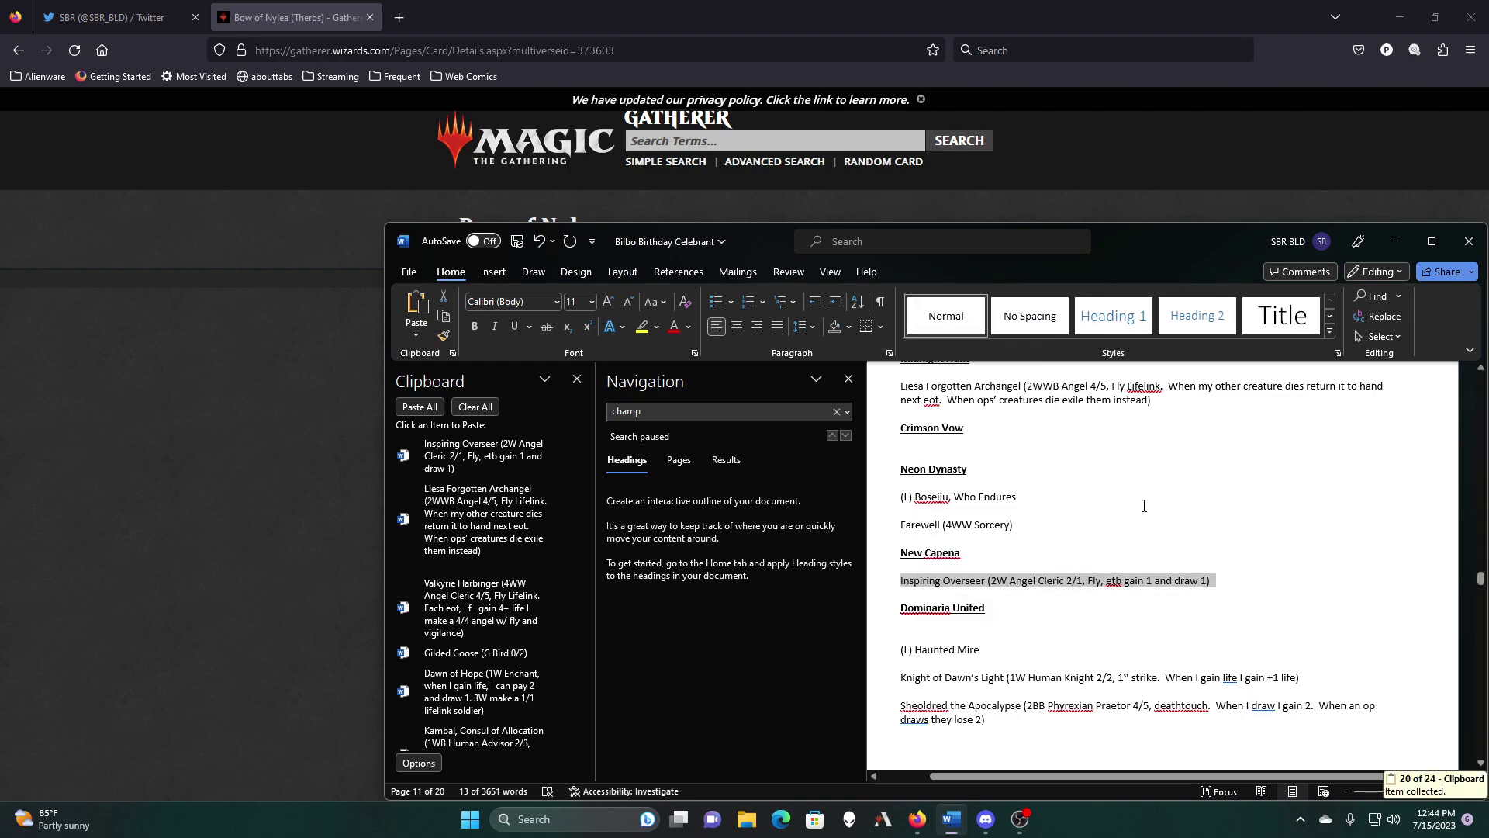
# Step: Copy the full Sheoldred the Apocalypse entry under Dominaria United to the clipboard
pyautogui.scroll(-2, 1143, 505)
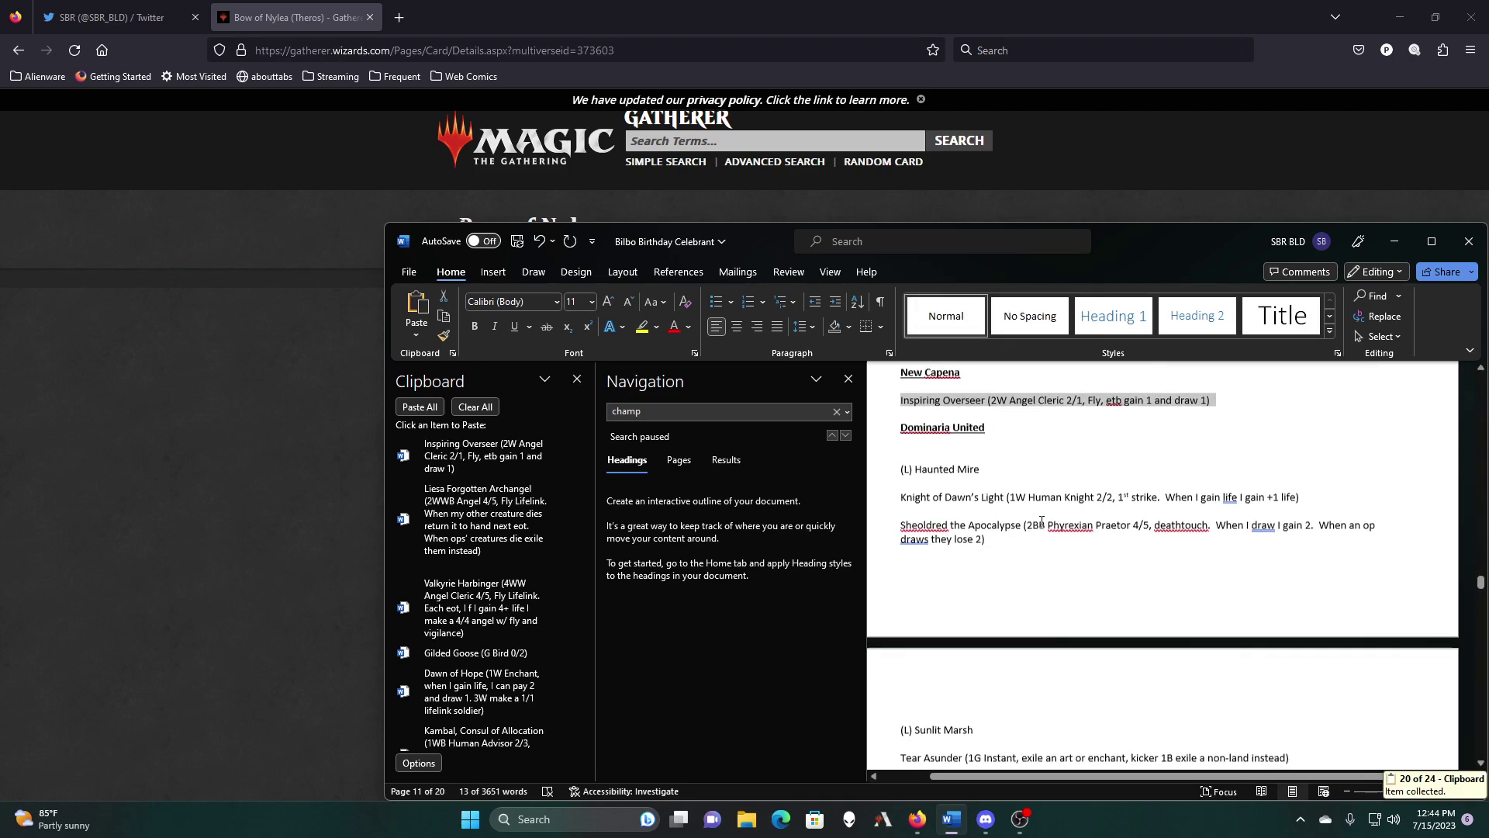
pyautogui.moveTo(1002, 532); pyautogui.dragTo(915, 526)
pyautogui.rightClick(916, 525)
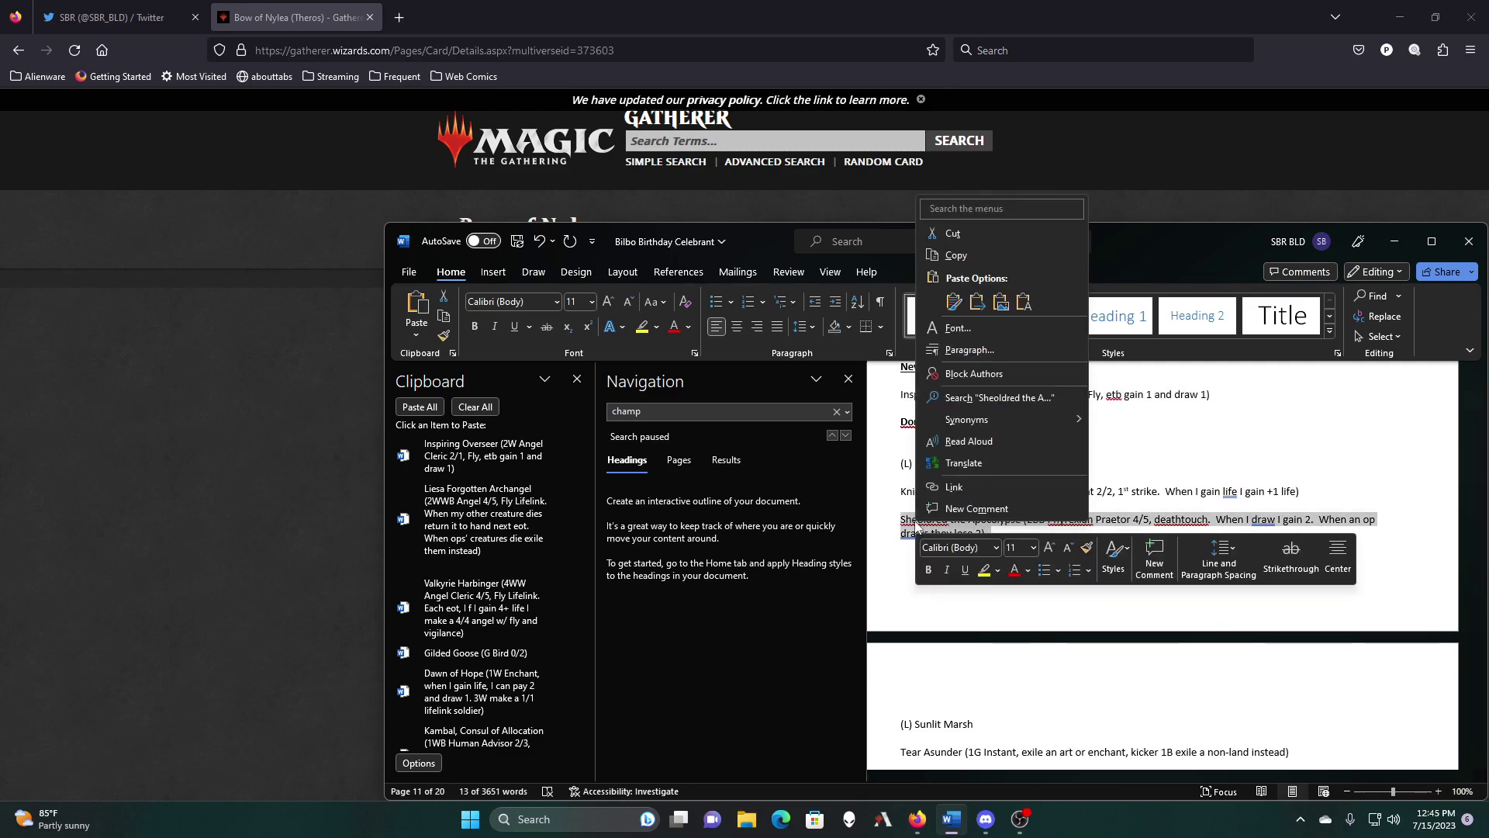
pyautogui.click(976, 251)
# Step: Copy the full Haywire Mite entry under Brothers' War to the clipboard
pyautogui.scroll(-4, 1035, 471)
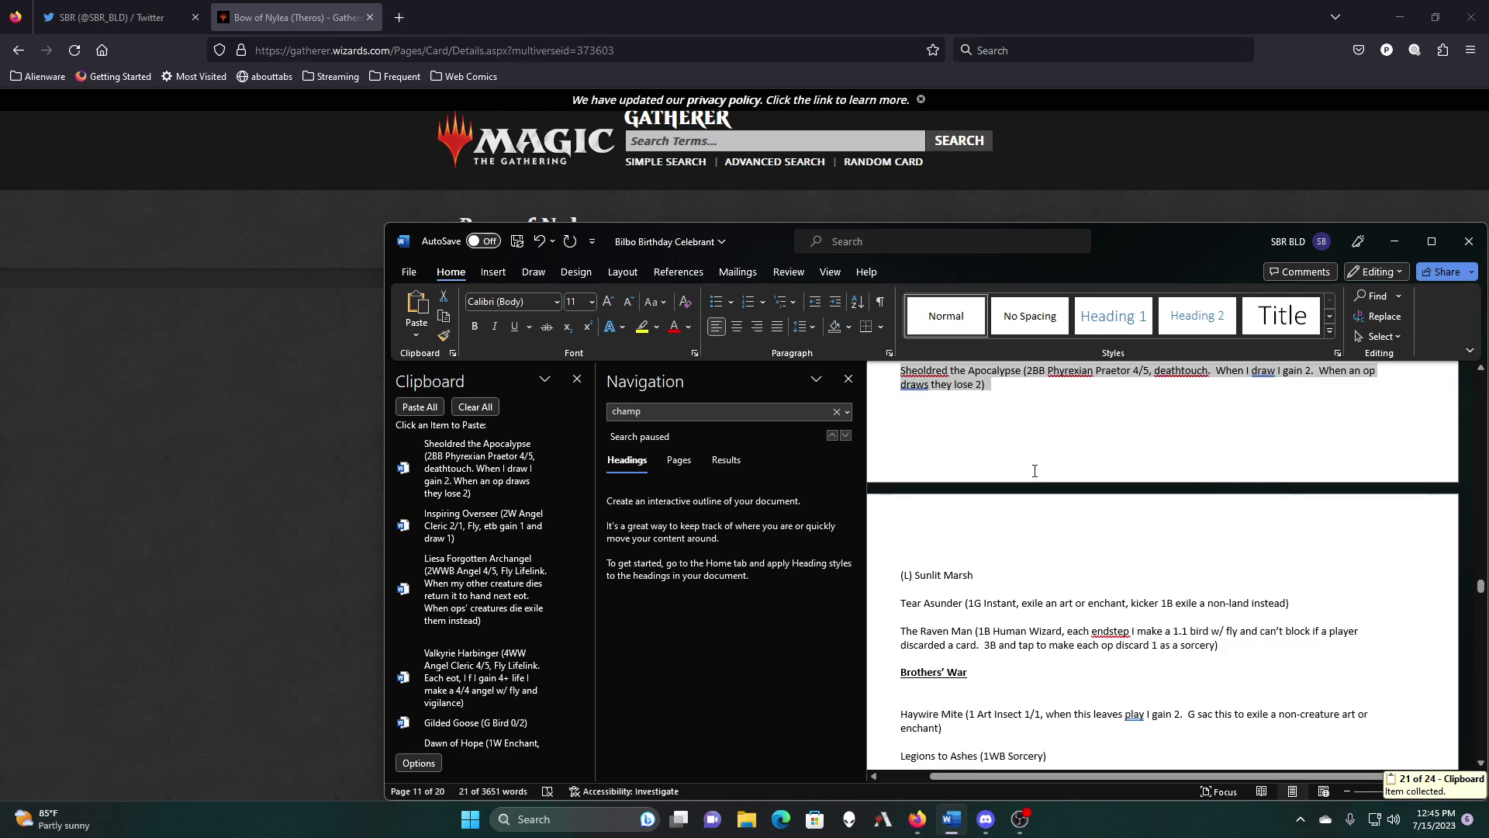
pyautogui.scroll(-1, 1034, 471)
pyautogui.scroll(-3, 1034, 470)
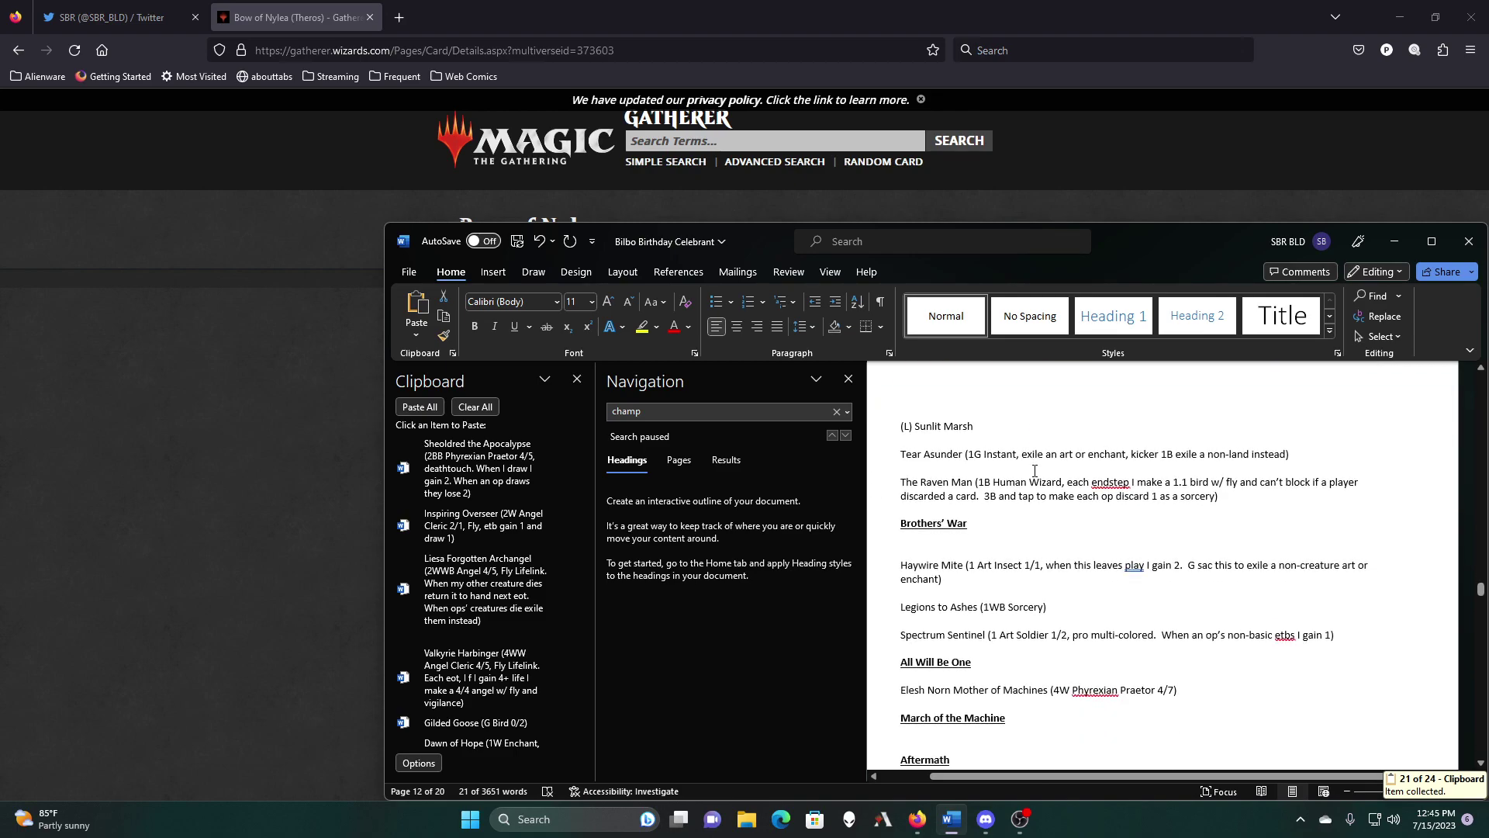
pyautogui.tripleClick(934, 578)
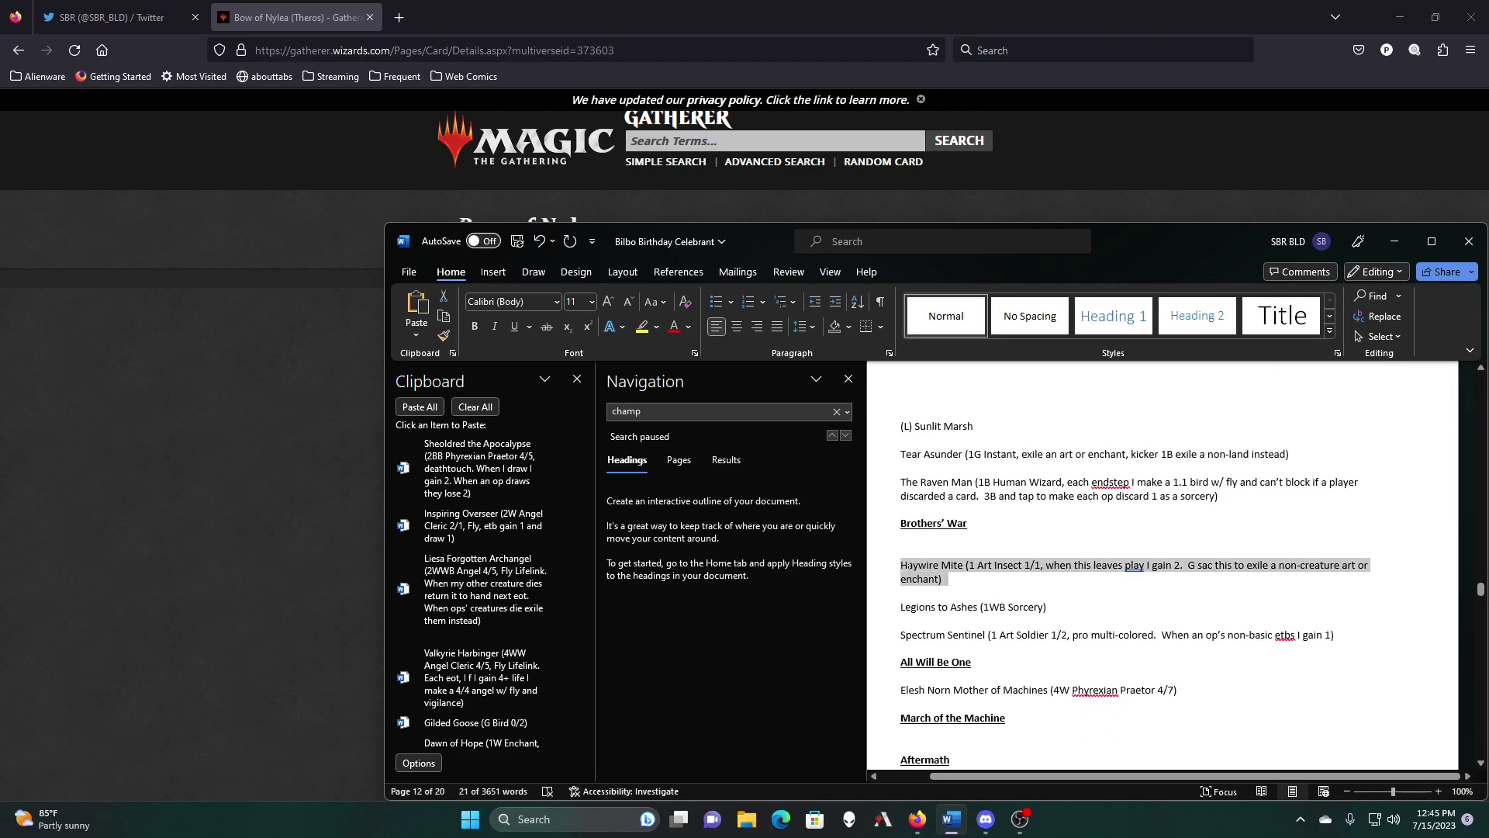
pyautogui.rightClick(911, 572)
pyautogui.click(948, 301)
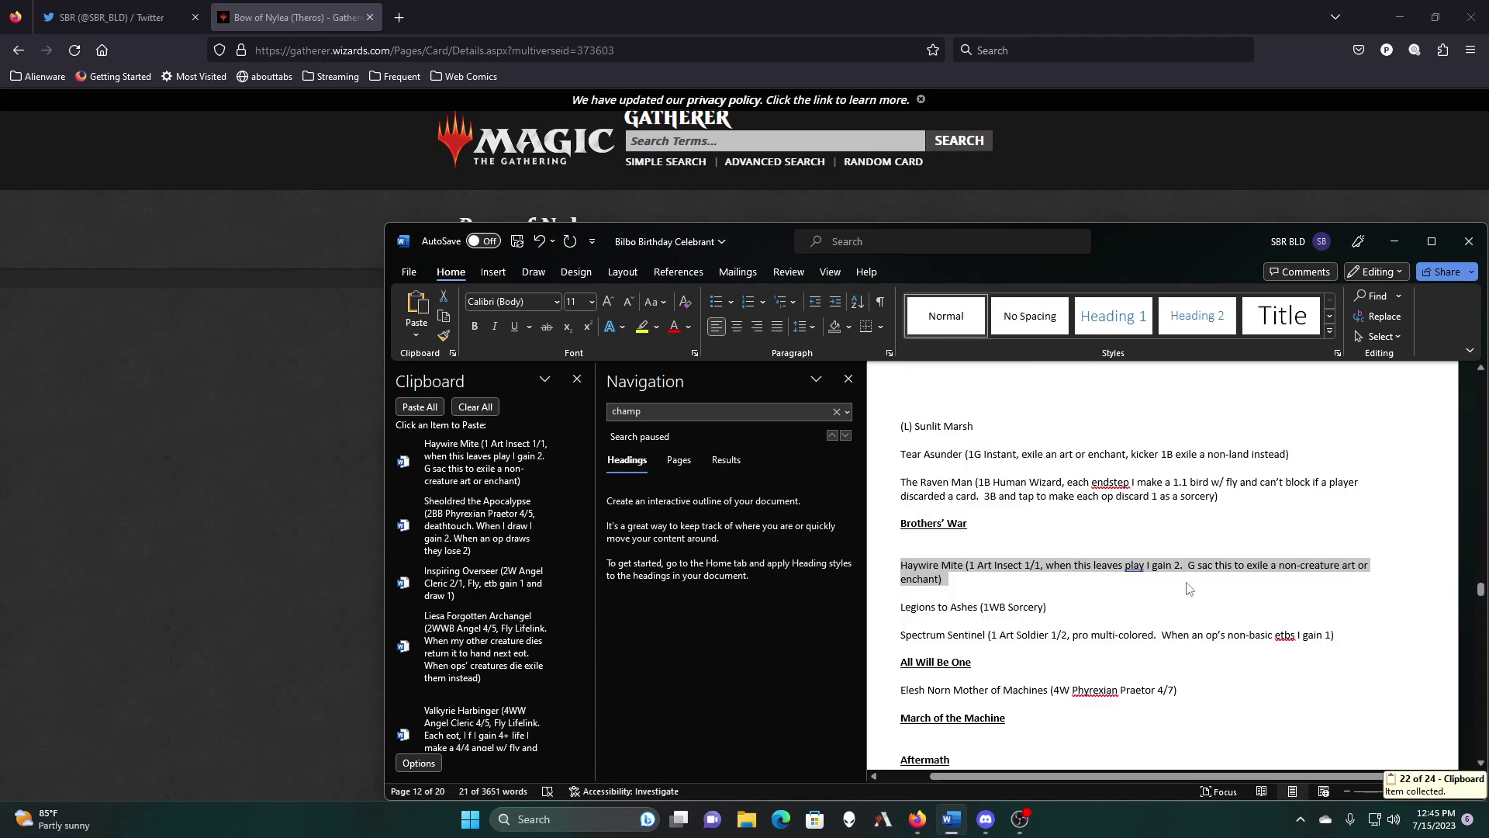
# Step: Copy the full Spectrum Sentinel entry under Brothers' War to the clipboard
pyautogui.moveTo(1357, 636); pyautogui.dragTo(904, 636)
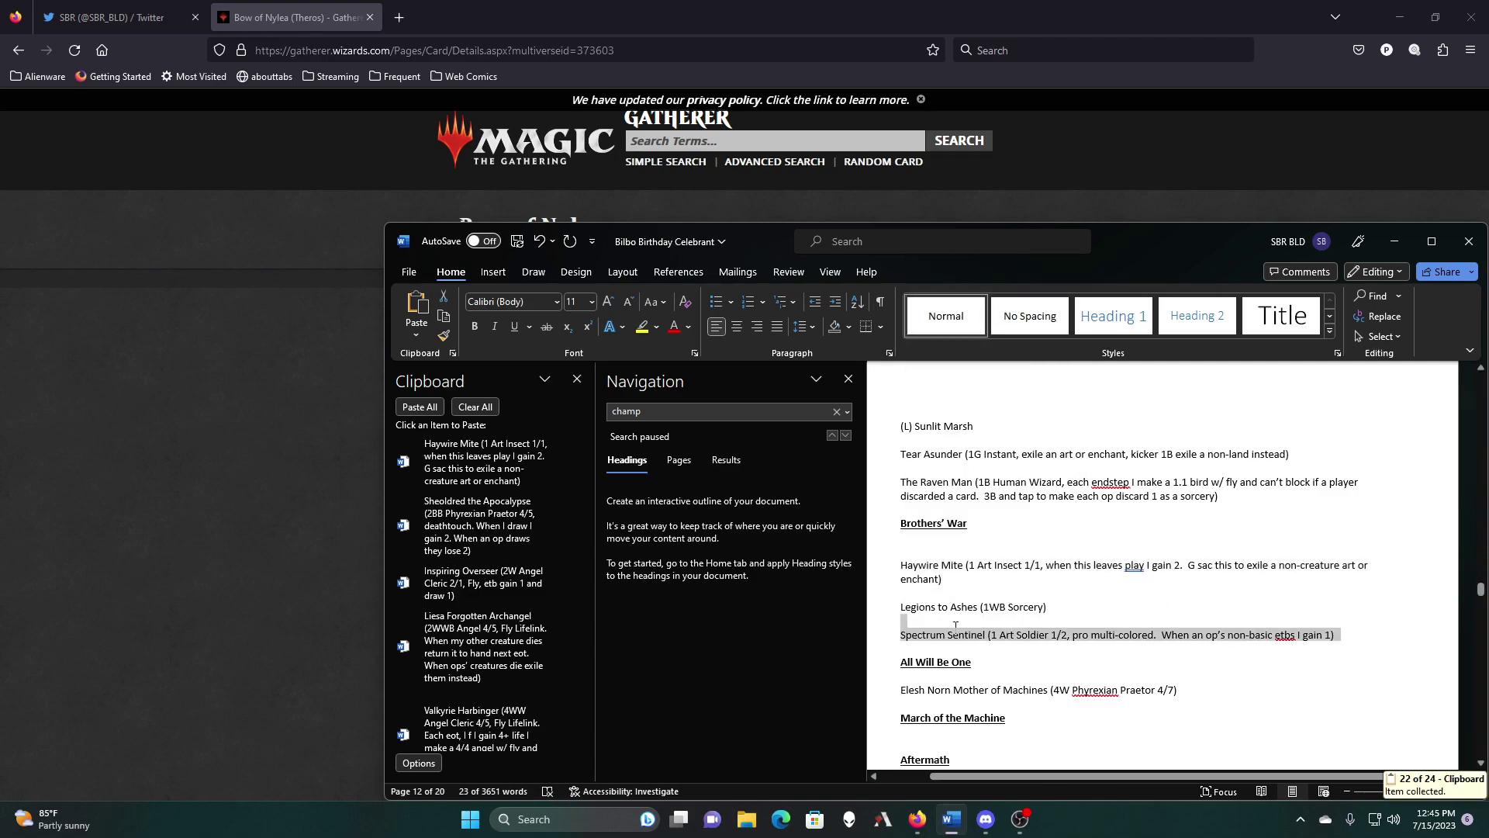
pyautogui.rightClick(921, 636)
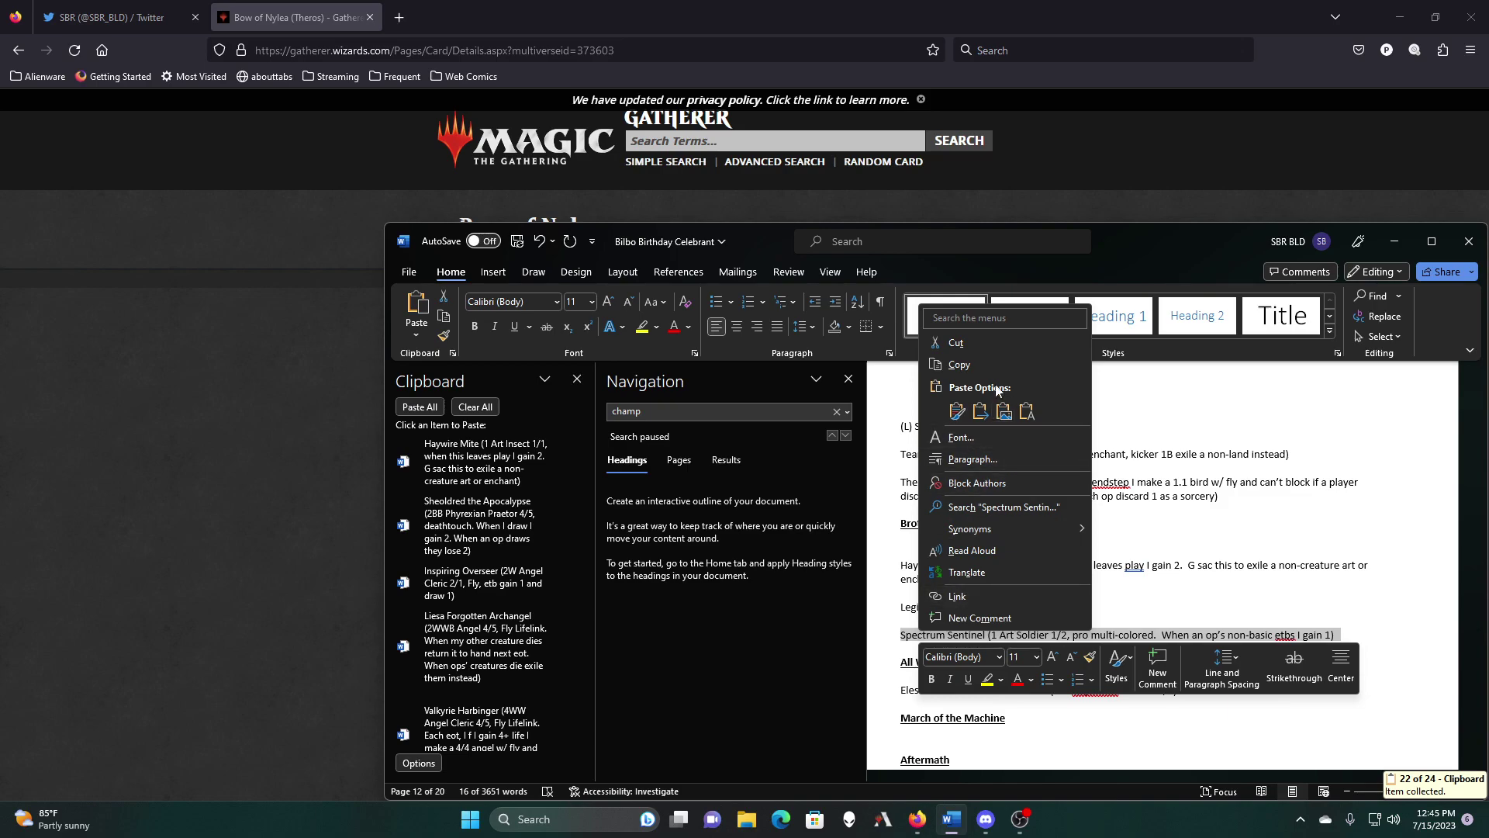
pyautogui.click(985, 365)
# Step: Add the line "Lifegain" at the end of the document, below the Prize Pig entry, and start a new paragraph
pyautogui.scroll(-3, 1193, 655)
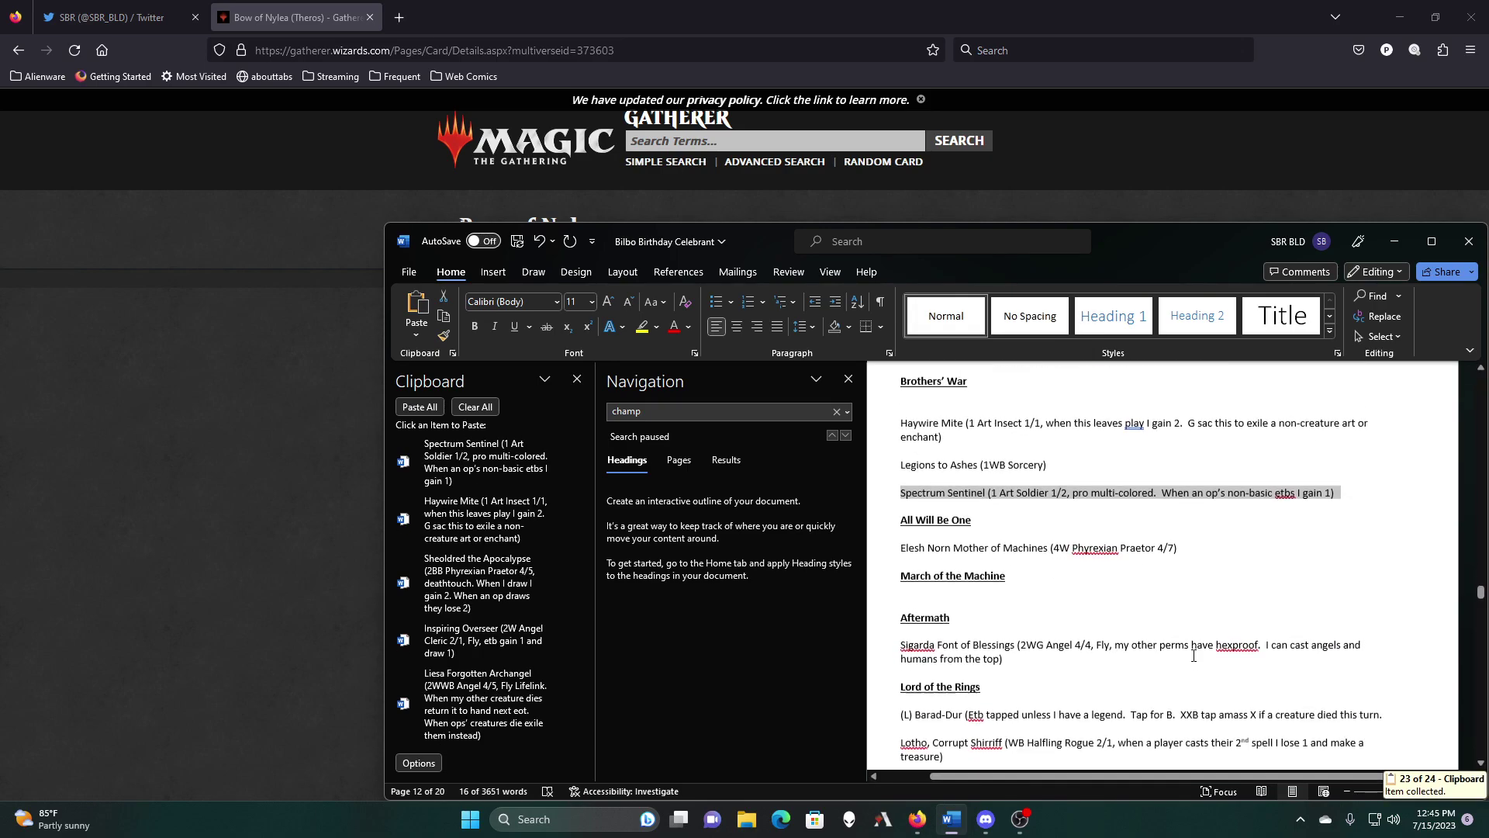
pyautogui.scroll(-3, 1194, 655)
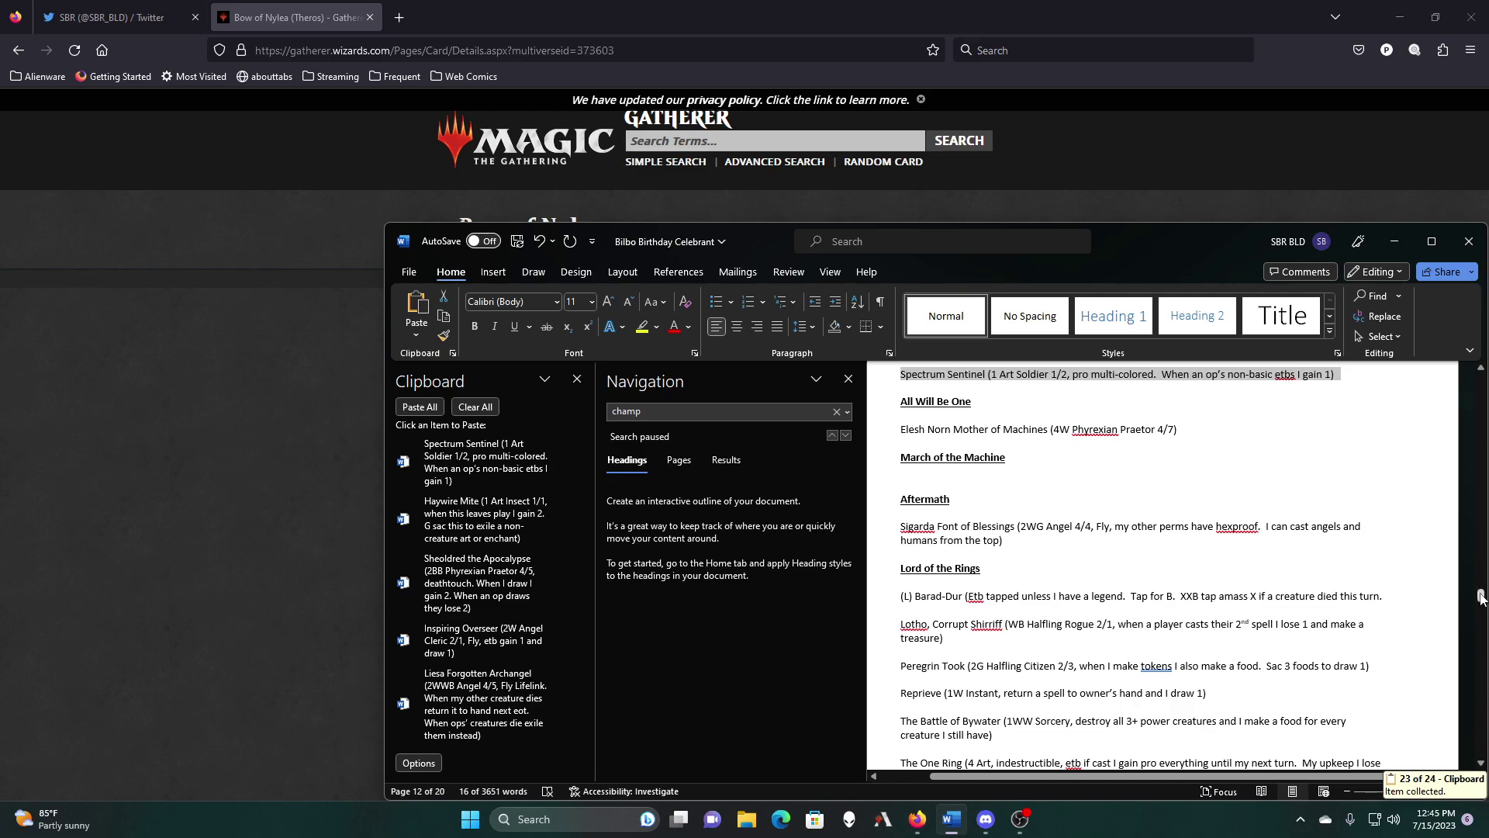
pyautogui.moveTo(1480, 601); pyautogui.dragTo(1479, 756)
pyautogui.click(983, 462)
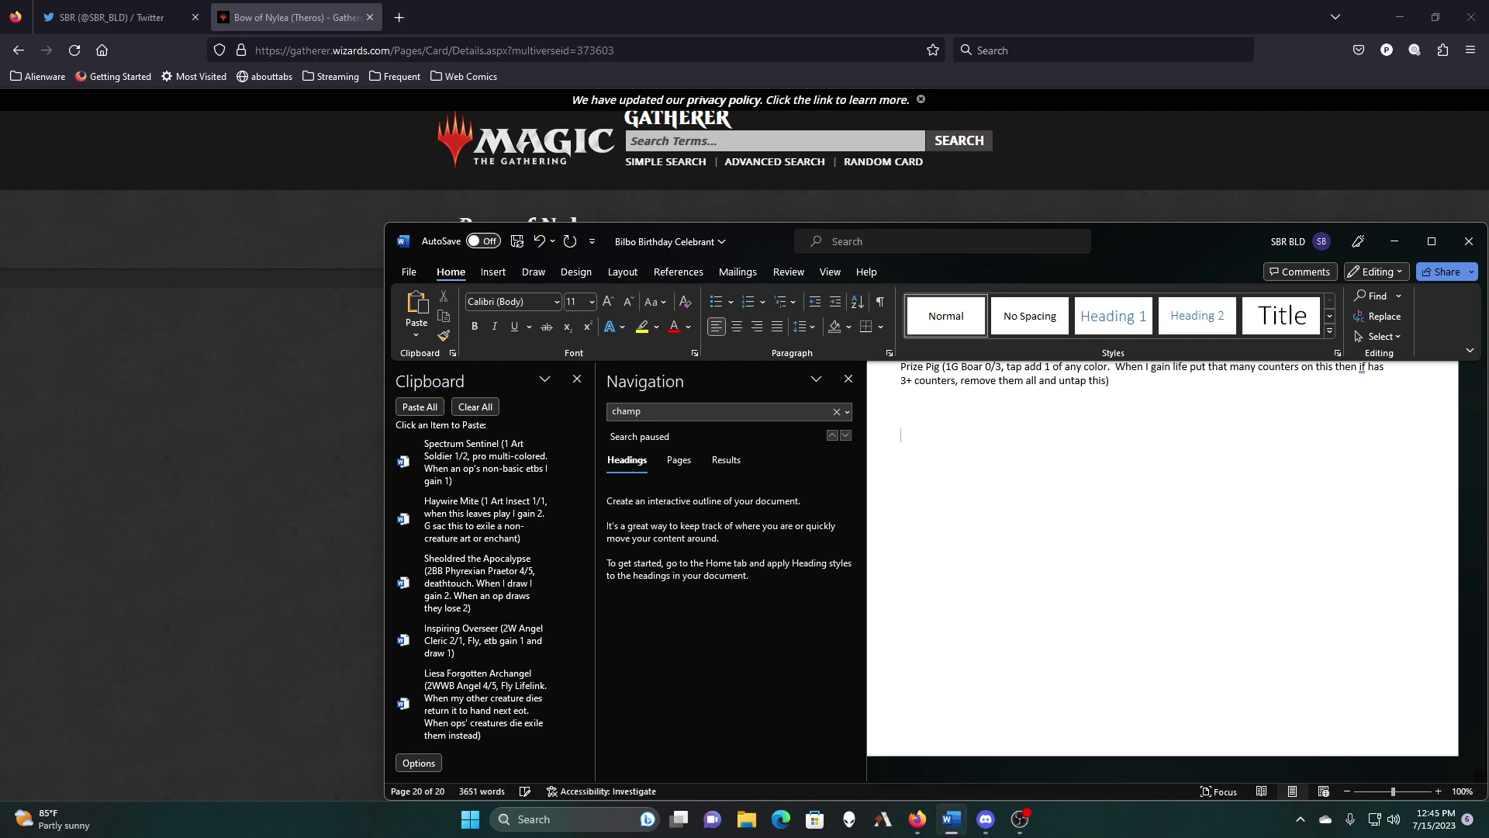
pyautogui.write('Lifegain')
pyautogui.press('Return')
# Step: Paste the collected Soul Warden entry and the Leonin Elder entry below the Lifegain line
pyautogui.scroll(-10, 512, 621)
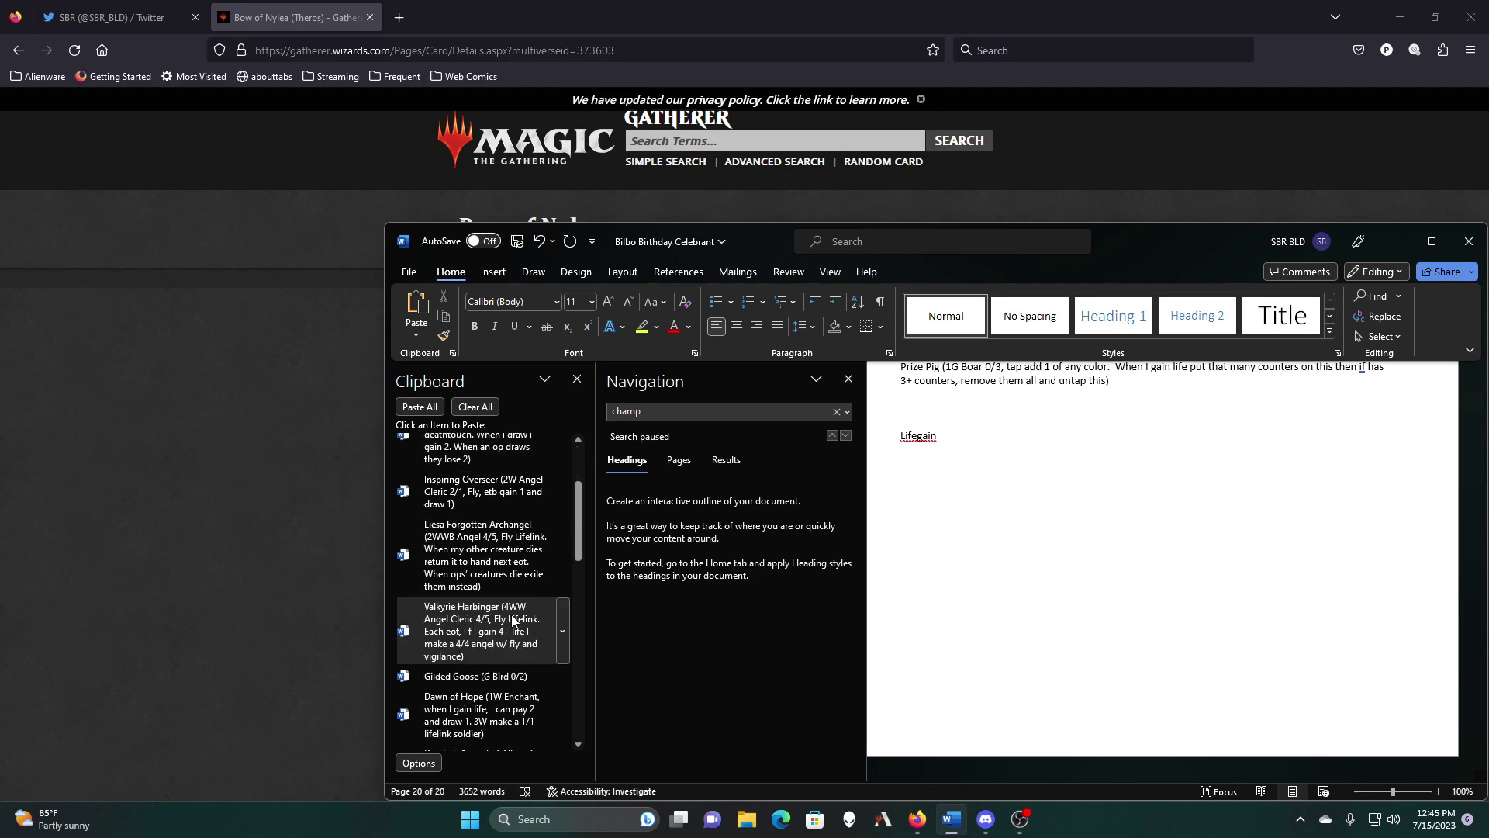
pyautogui.scroll(-5, 512, 621)
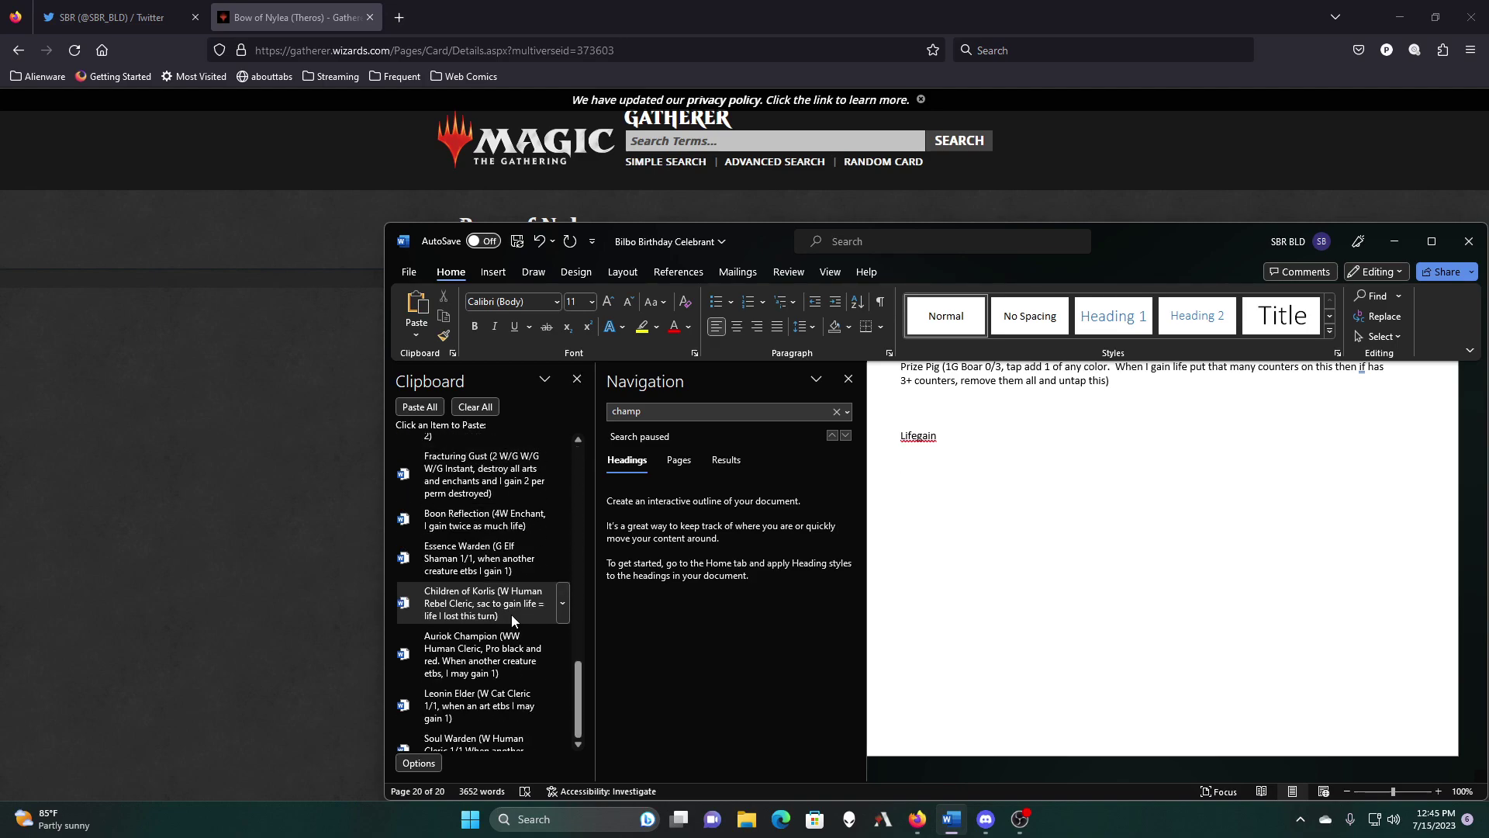
pyautogui.click(504, 741)
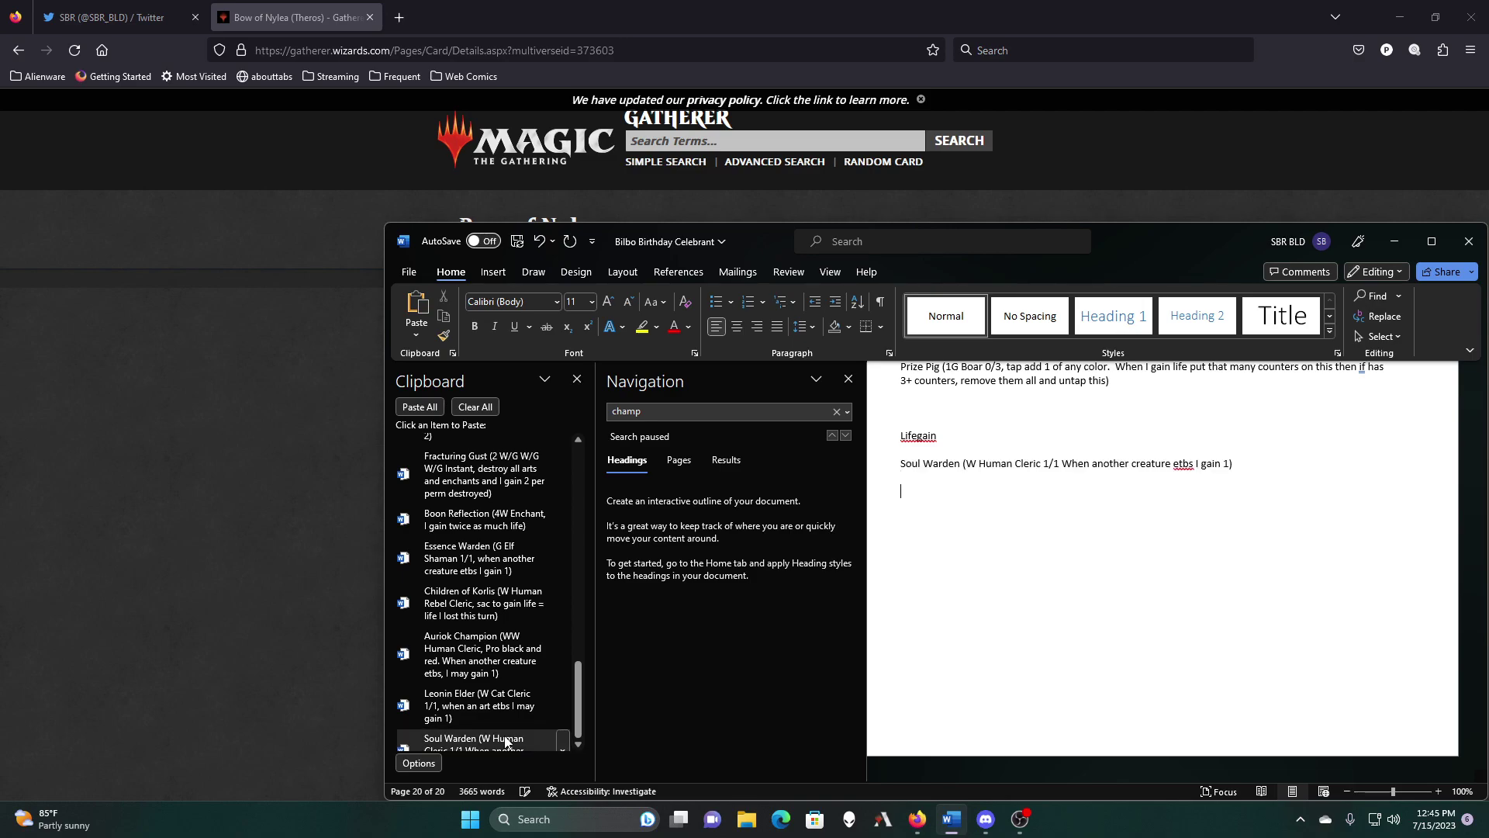
pyautogui.click(497, 714)
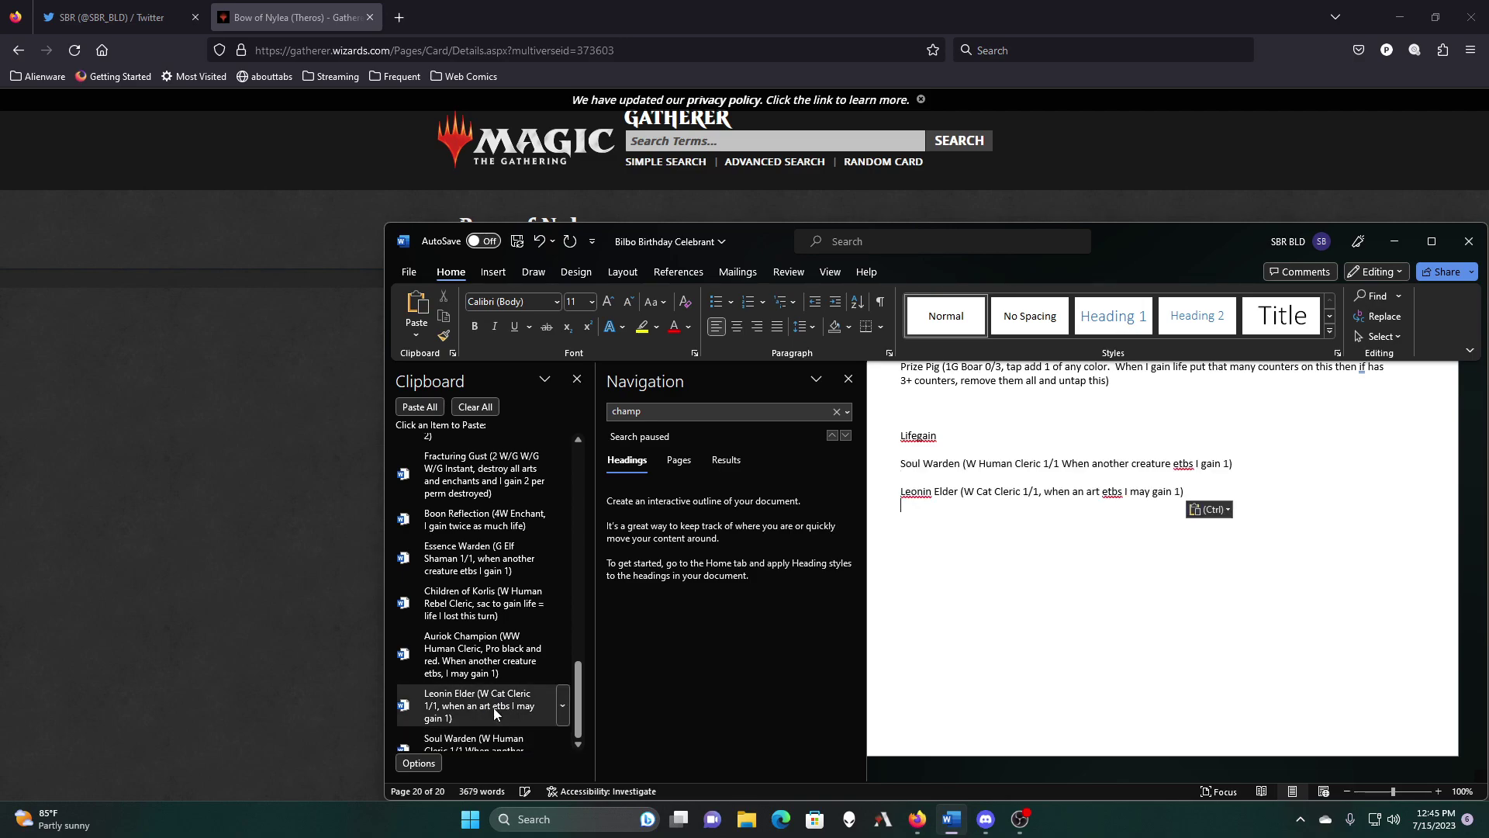
# Step: Paste the collected Auriok Champion, Children of Korlis and Essence Warden entries below Leonin Elder in the Lifegain list
pyautogui.click(489, 665)
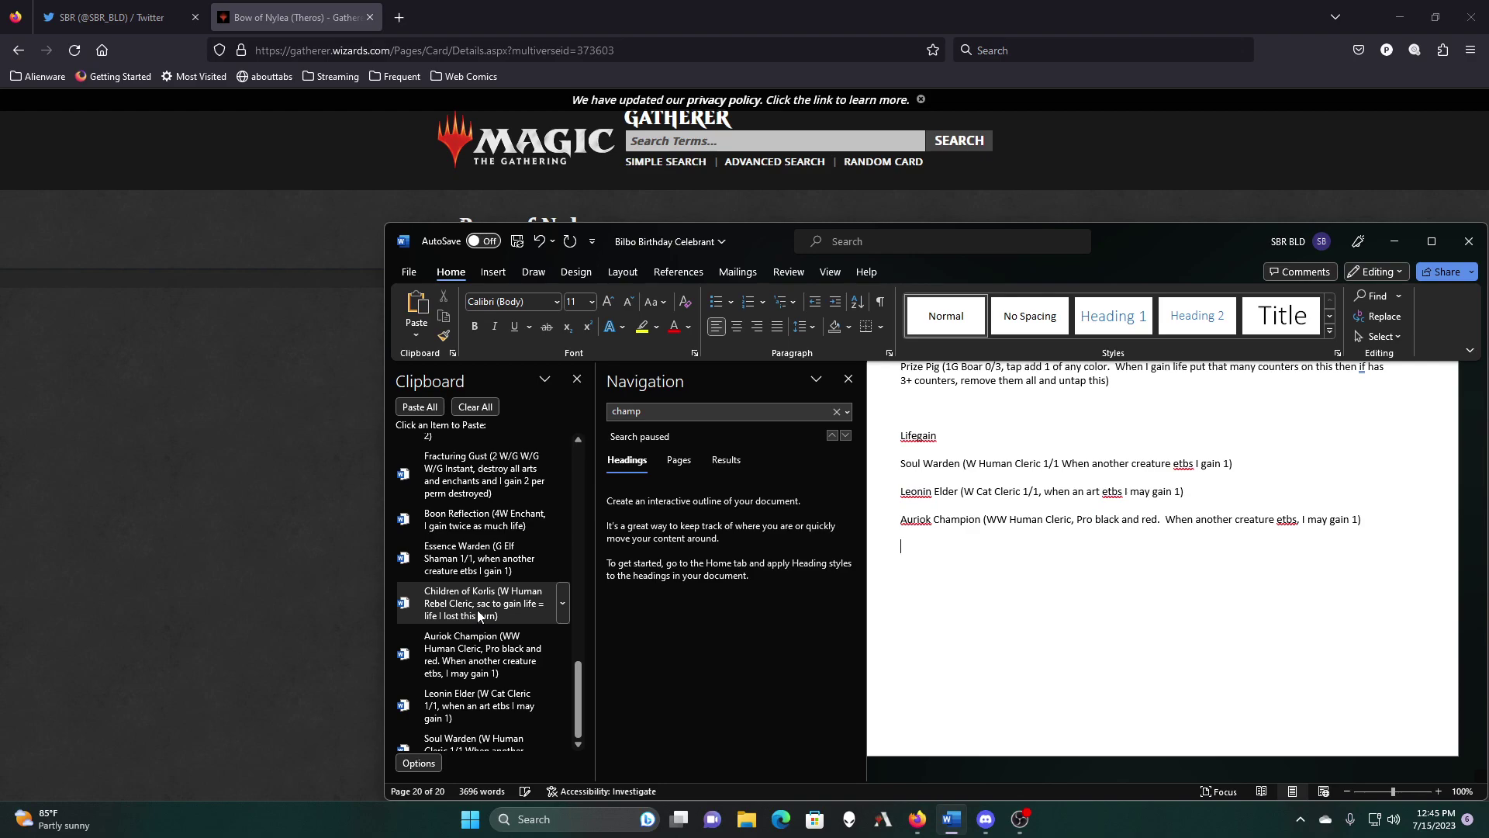
pyautogui.click(478, 615)
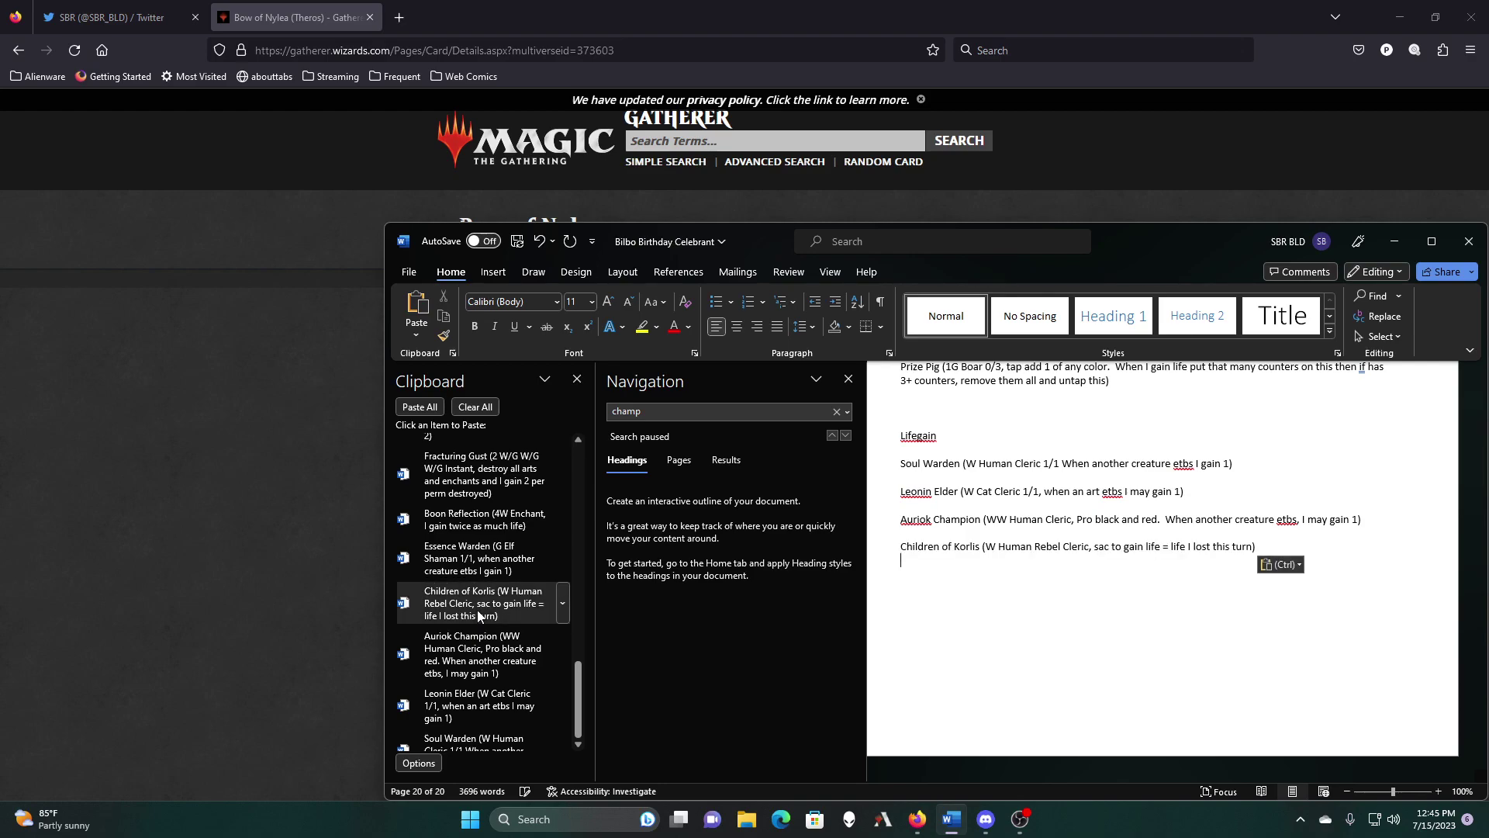
pyautogui.click(469, 563)
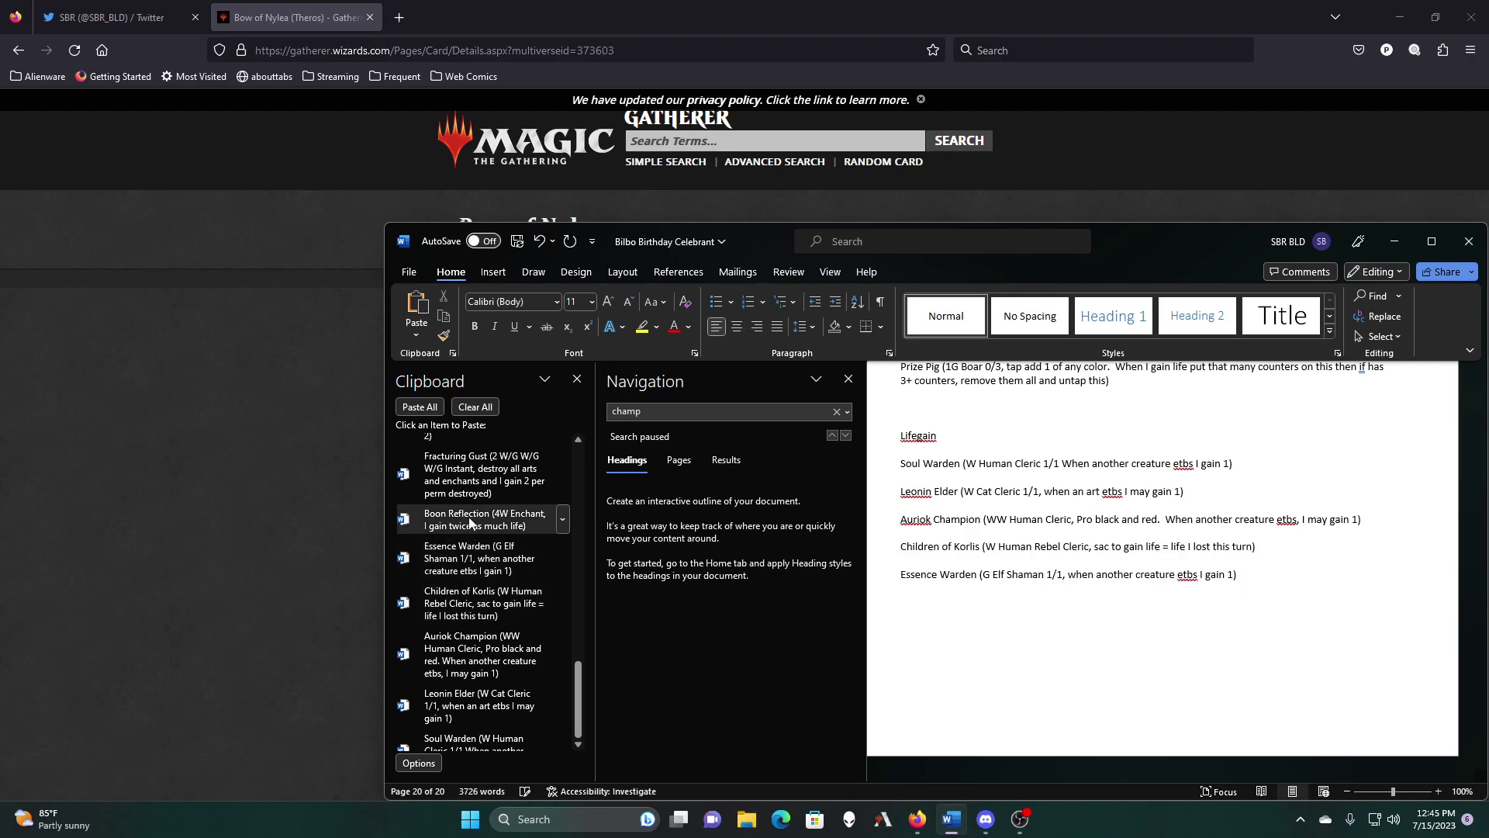
pyautogui.click(469, 522)
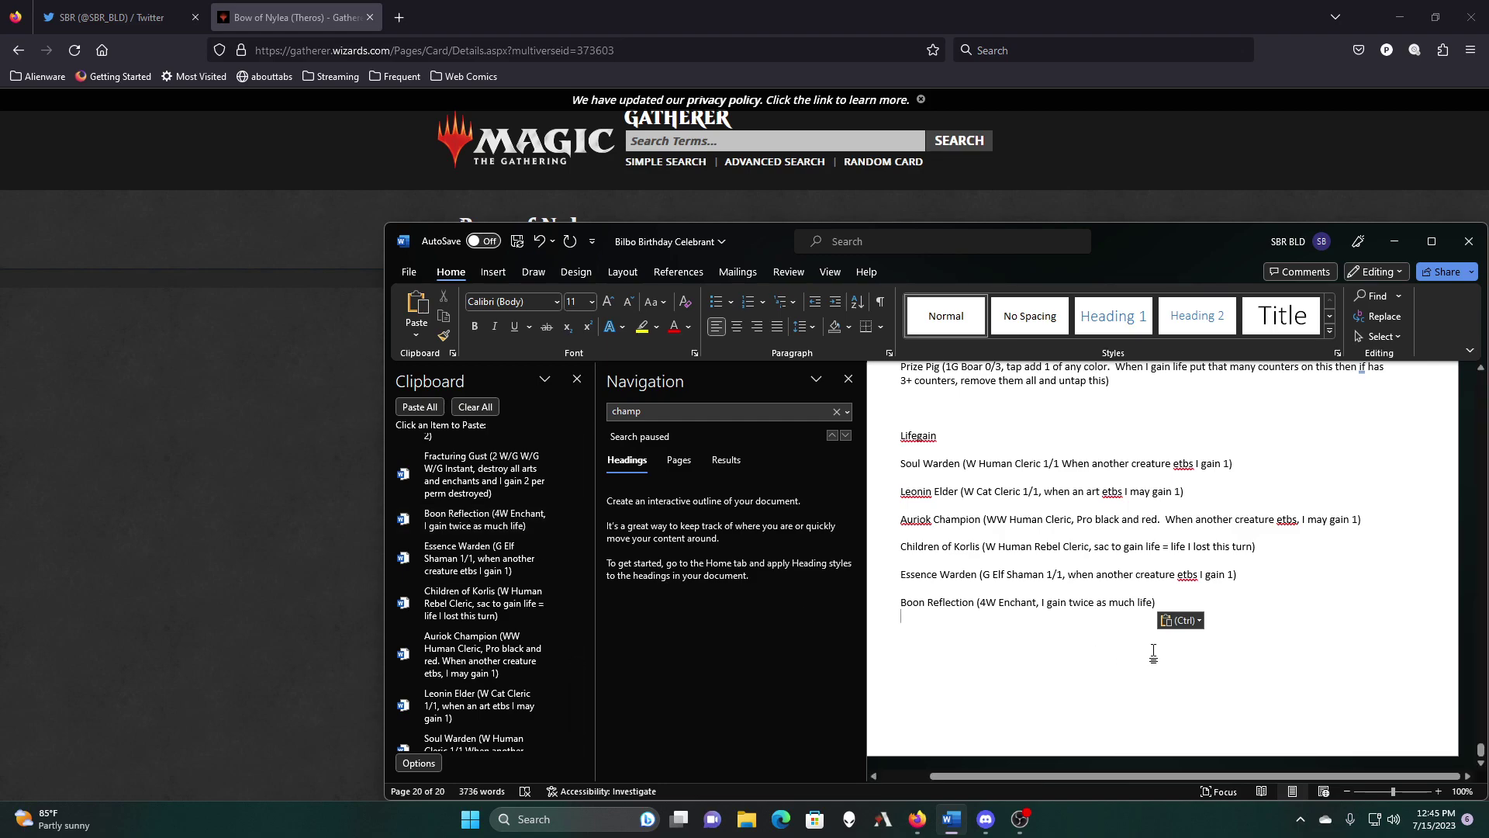
pyautogui.moveTo(1175, 604); pyautogui.dragTo(900, 603)
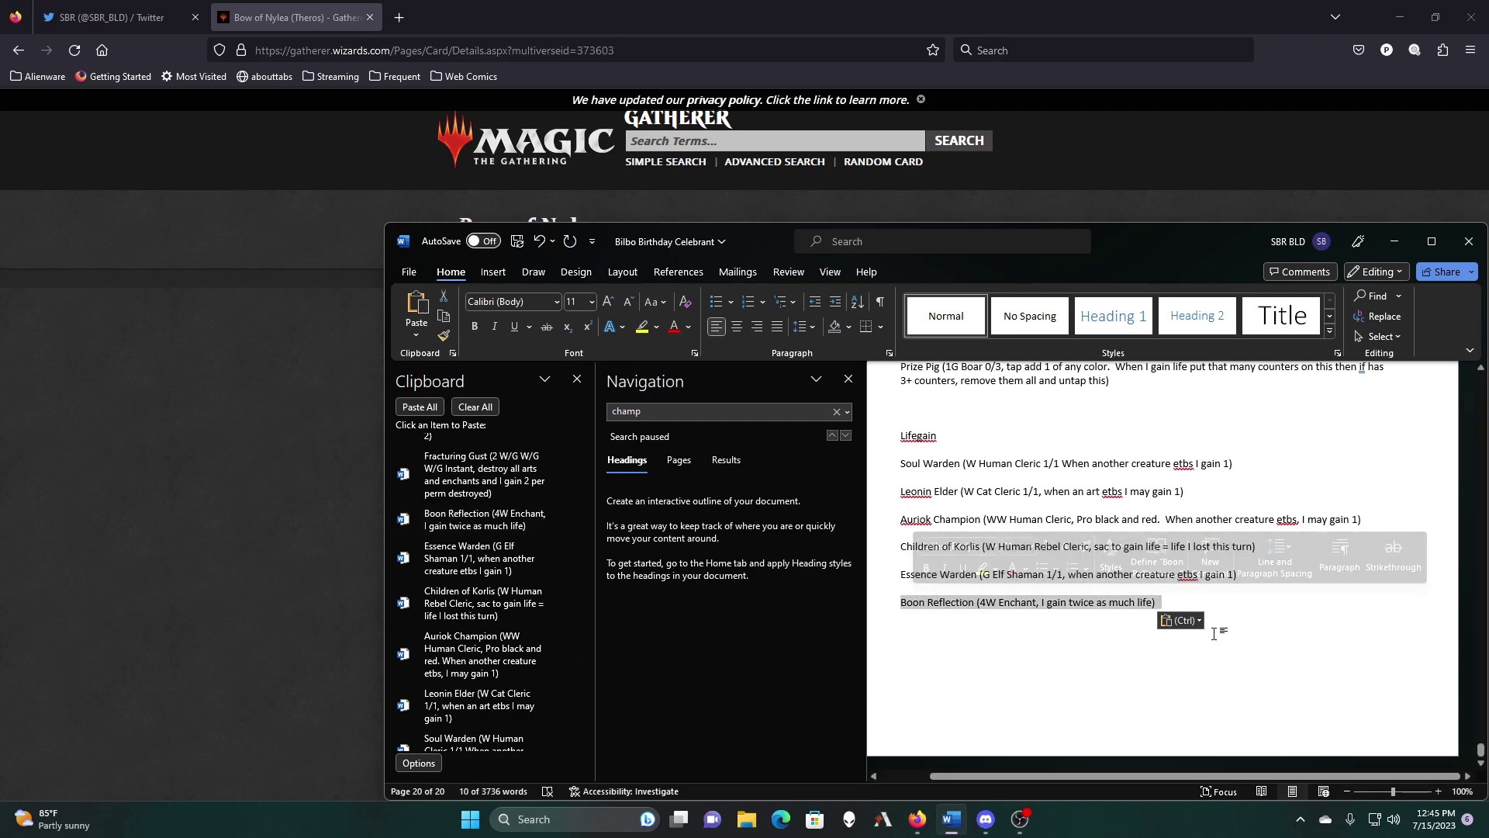
pyautogui.press('BackSpace')
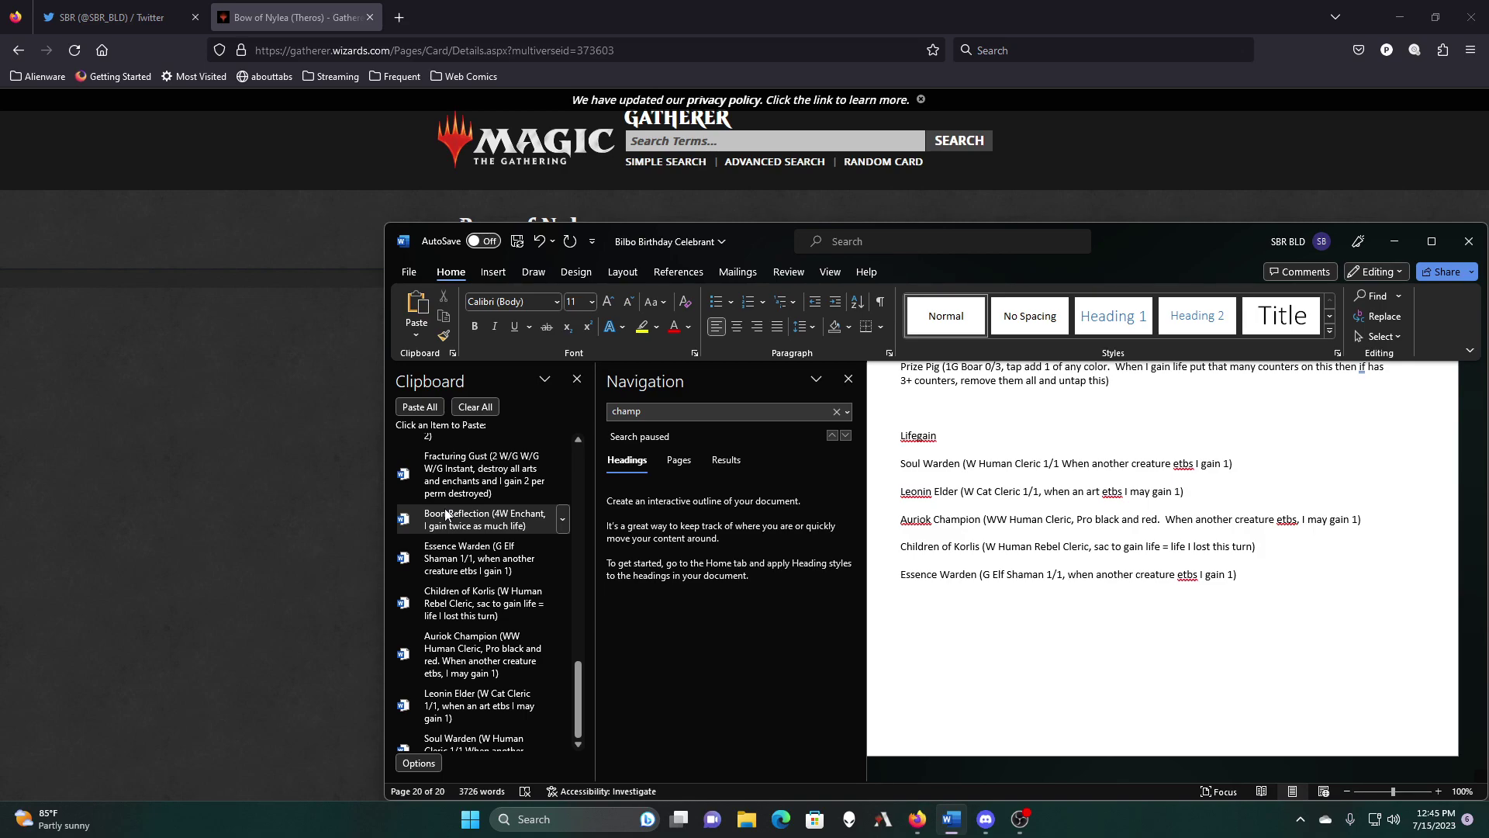
# Step: Paste the collected Fracturing Gust, Polluted Bonds and Deathgreeter entries below Essence Warden
pyautogui.click(458, 470)
pyautogui.scroll(2, 461, 504)
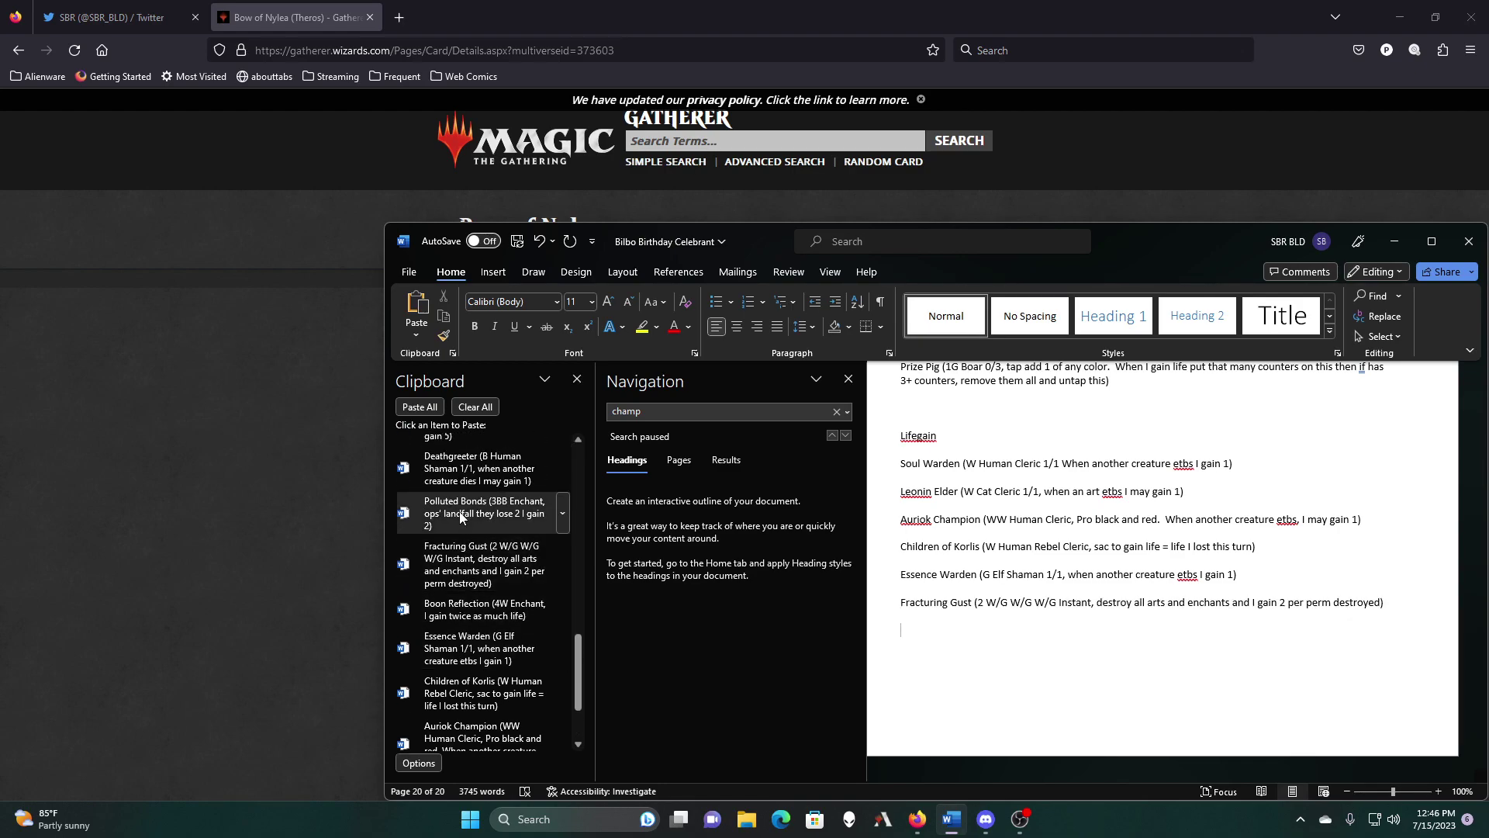
pyautogui.click(461, 516)
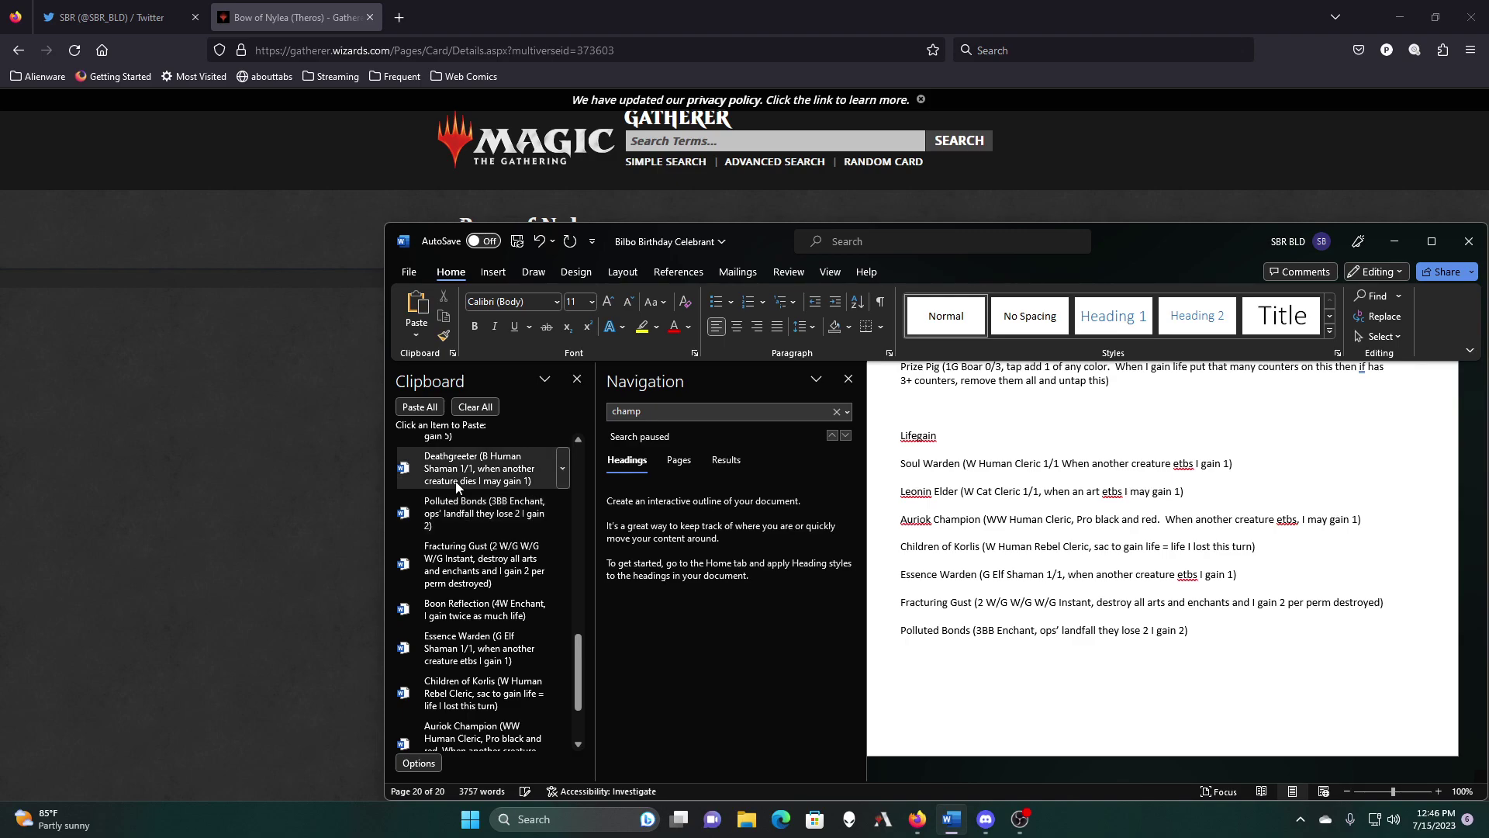
pyautogui.click(456, 480)
# Step: Paste the collected Fangren Marauder, Shattered Angel and Bow of Nylea entries below Deathgreeter
pyautogui.scroll(2, 455, 520)
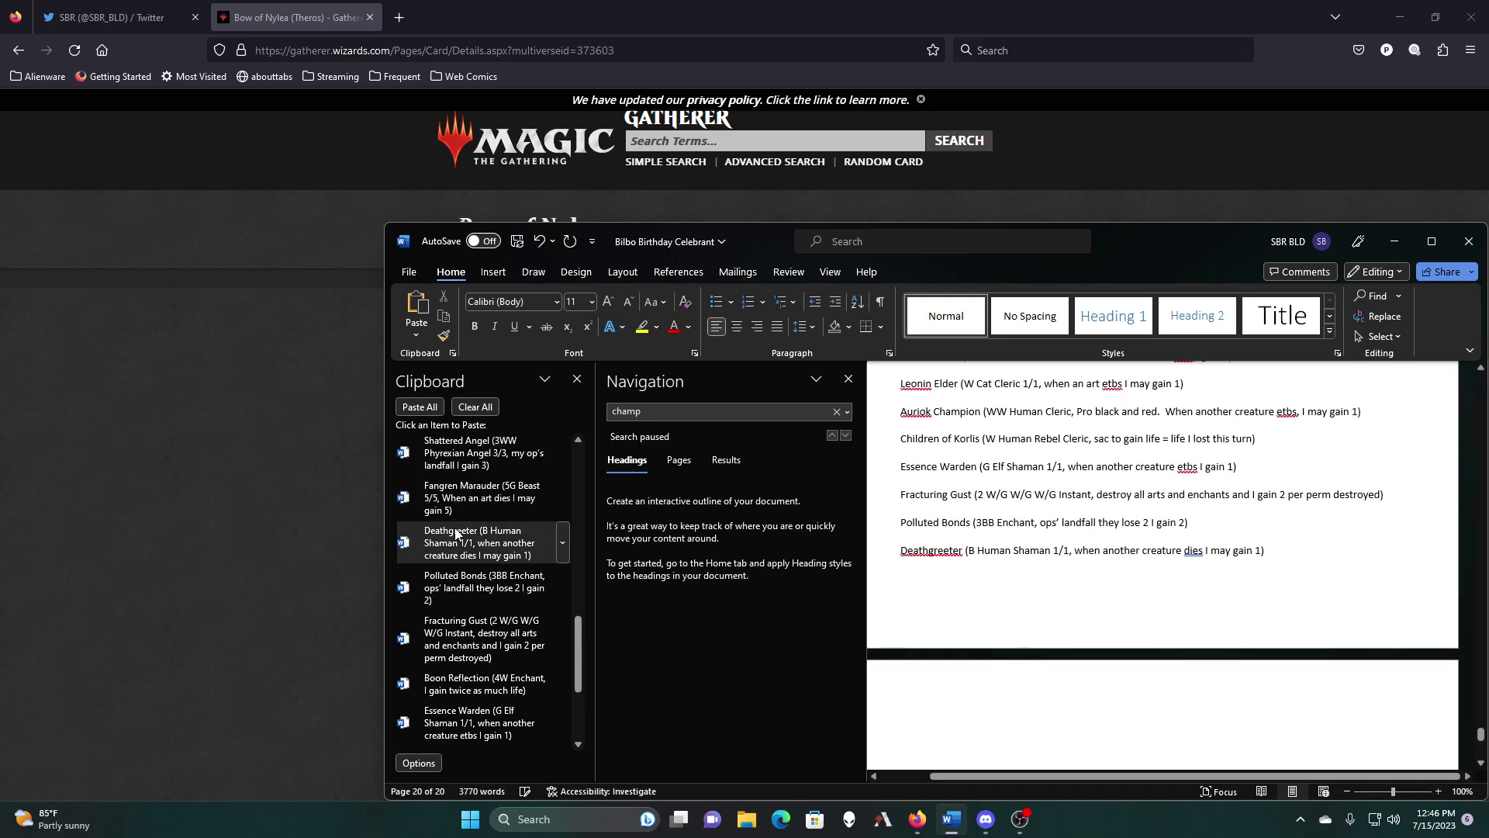
pyautogui.click(460, 504)
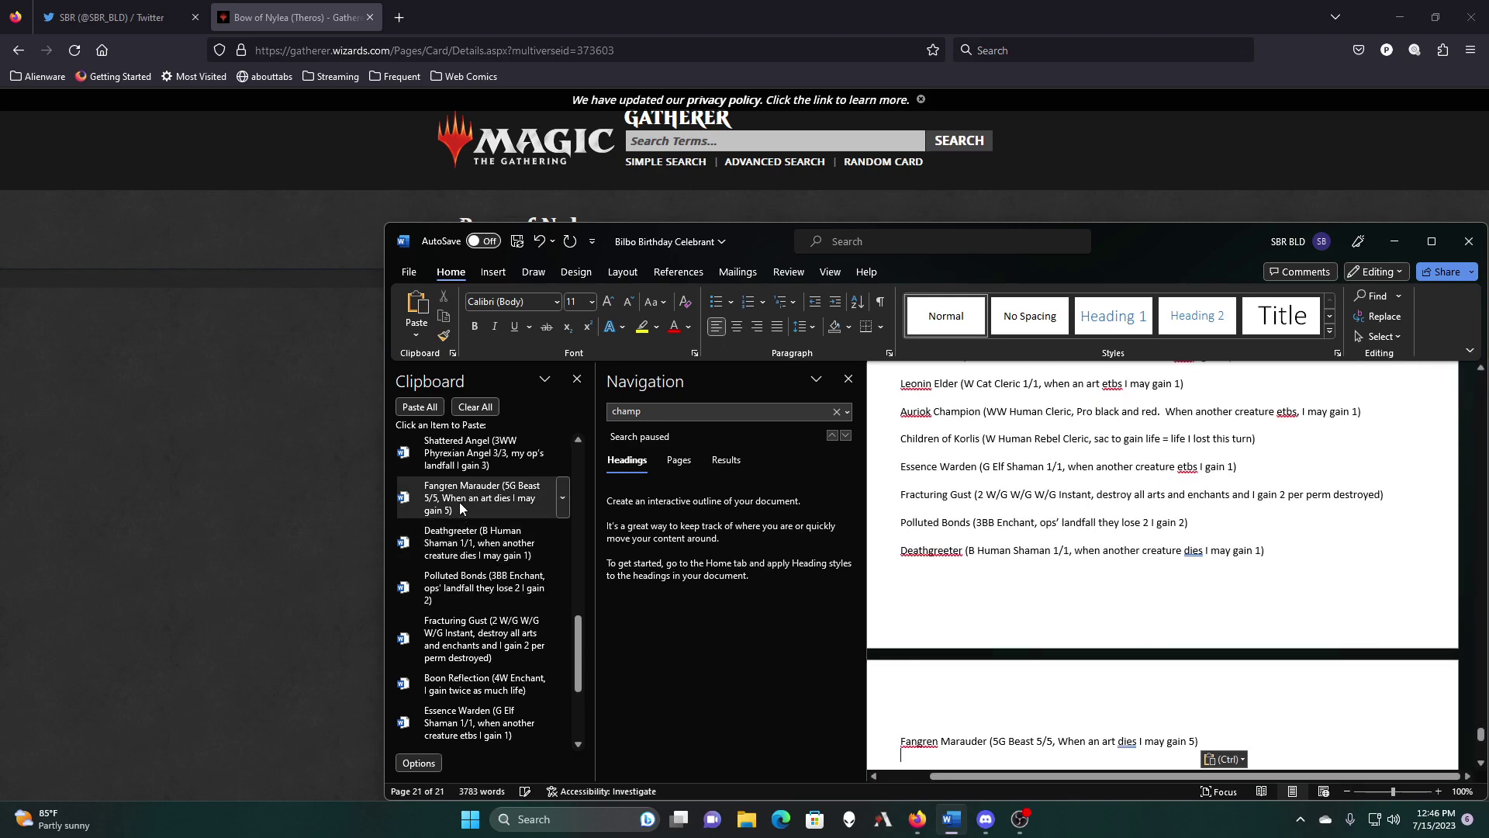
pyautogui.click(456, 468)
pyautogui.scroll(2, 455, 481)
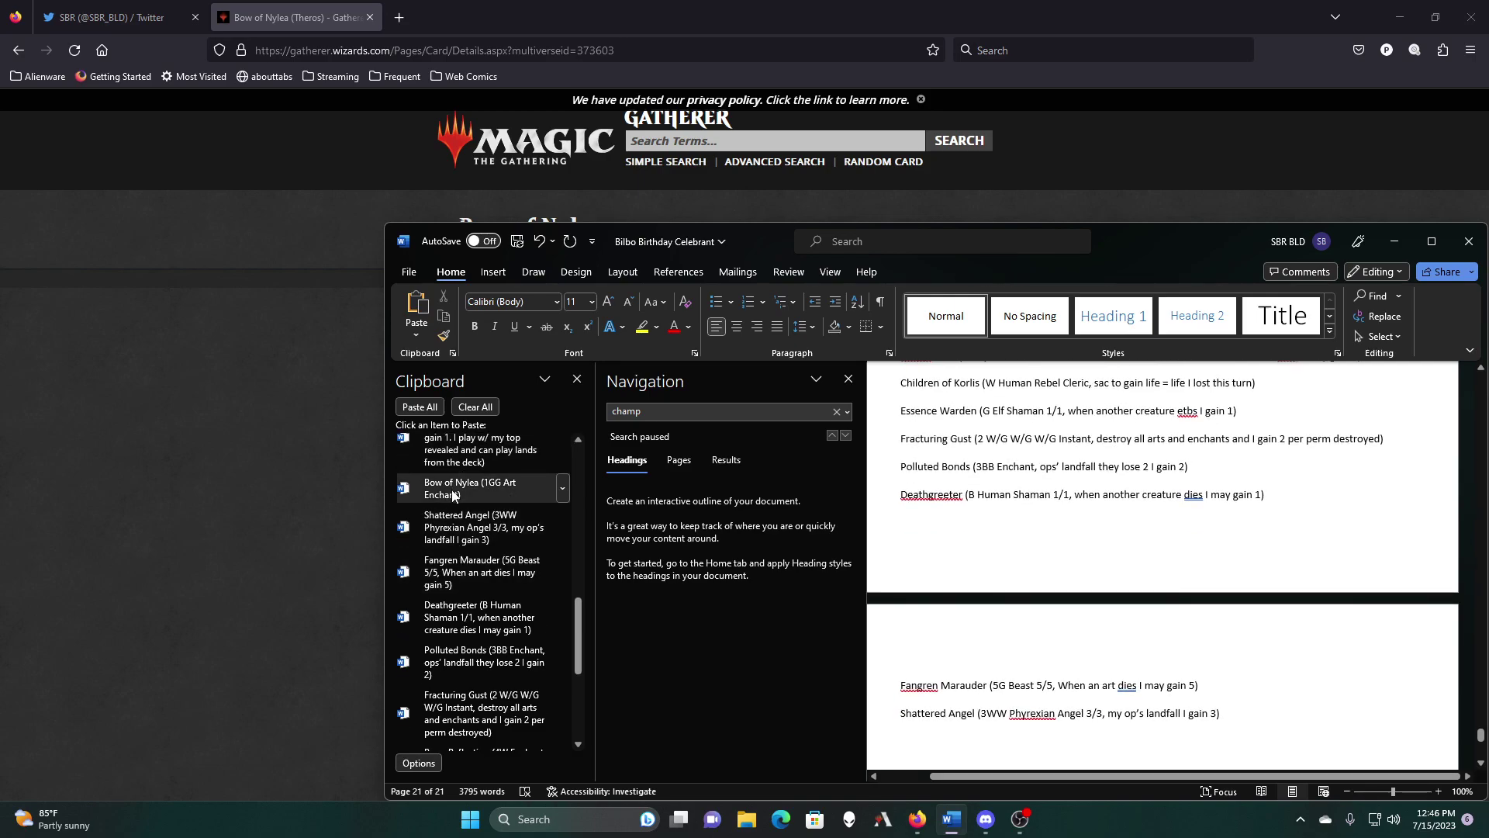
pyautogui.click(454, 495)
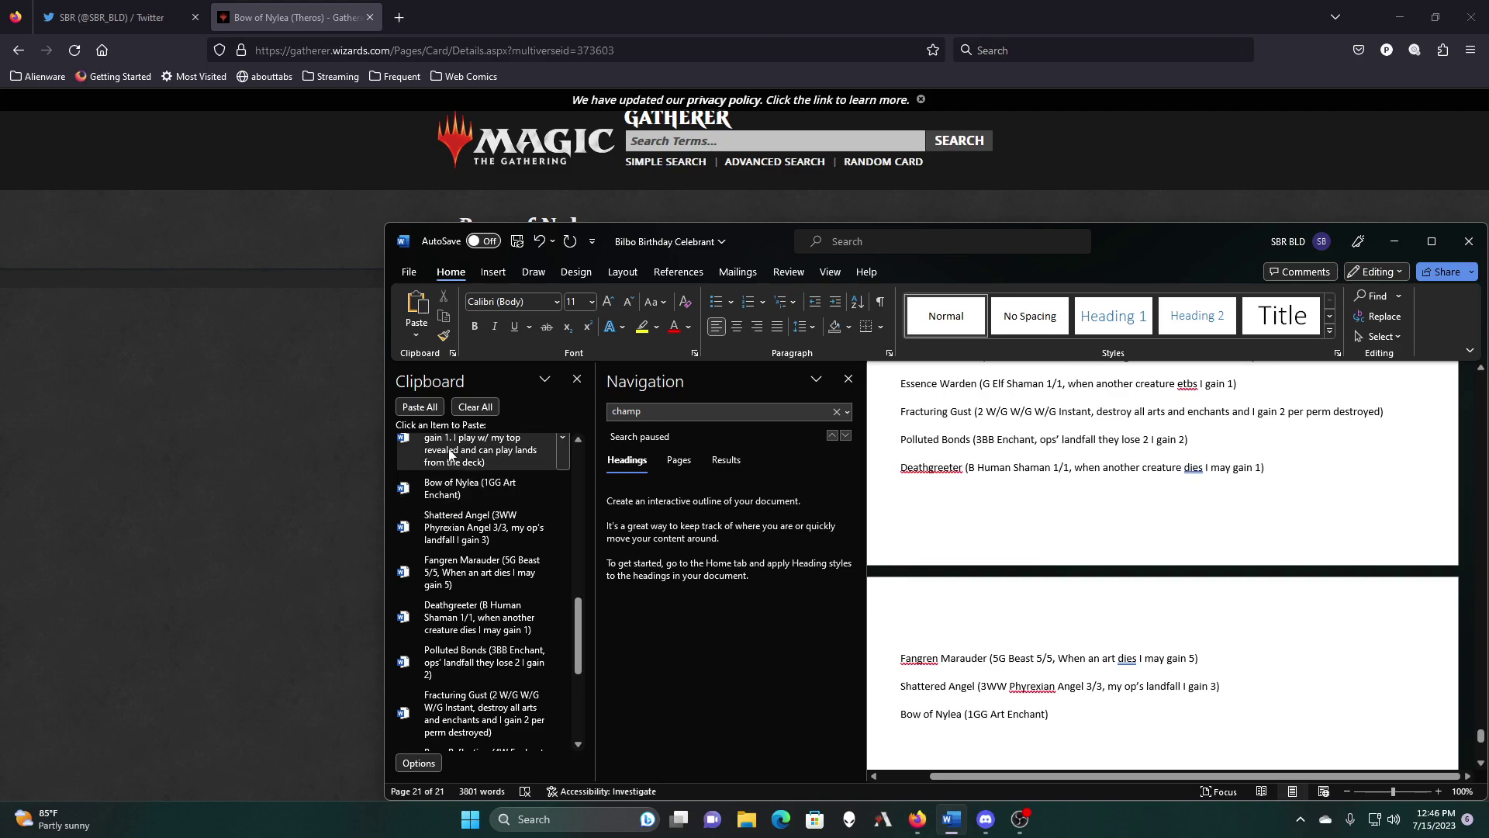
# Step: Paste the collected Courser of Kruphix, Sunscorch Regent, Kambal, Consul of Allocation and Dawn of Hope entries below Bow of Nylea
pyautogui.click(448, 463)
pyautogui.scroll(1, 447, 463)
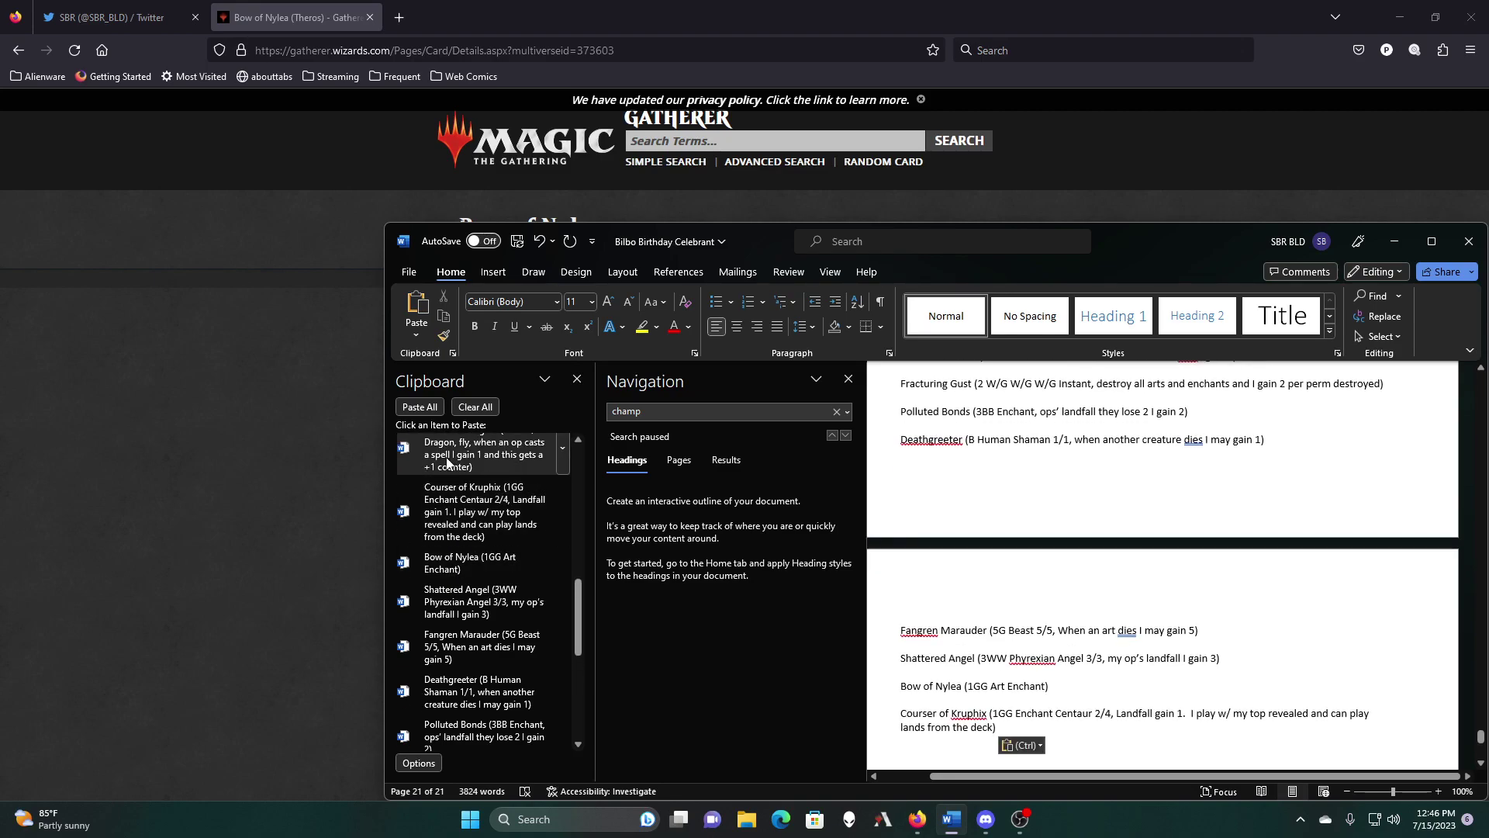
pyautogui.click(448, 458)
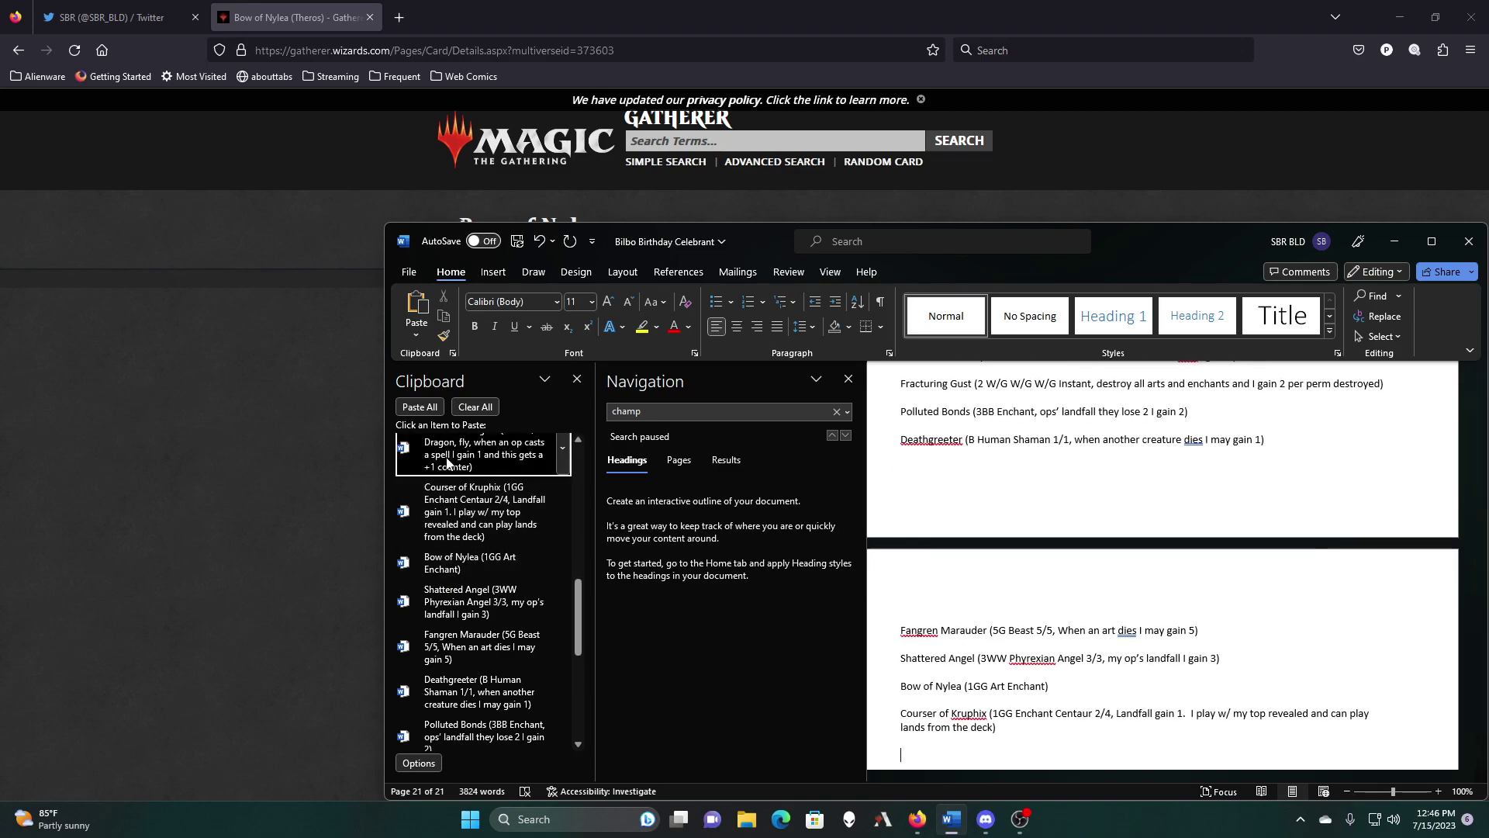
pyautogui.scroll(2, 448, 463)
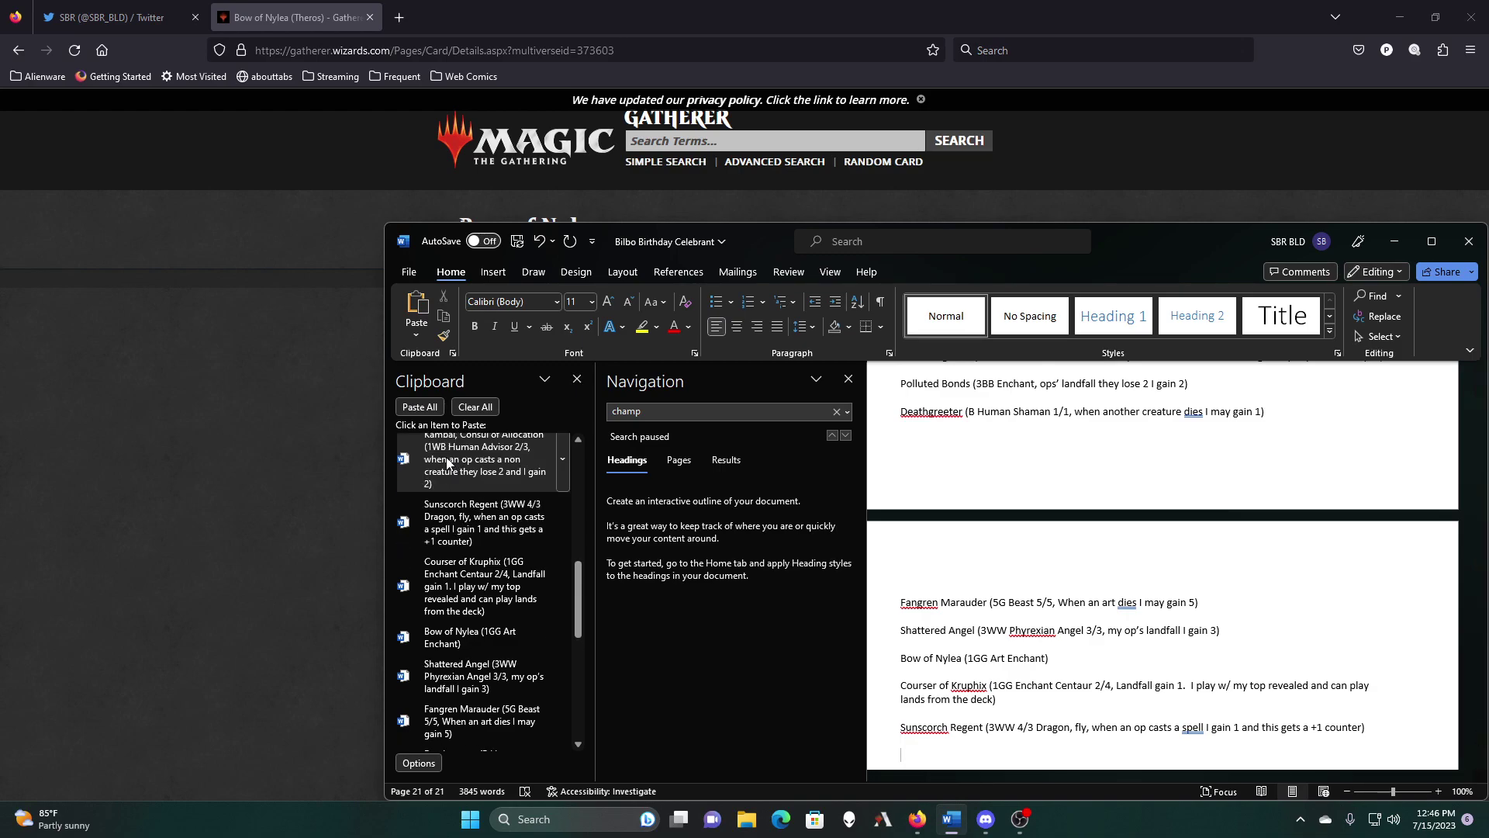
pyautogui.click(447, 463)
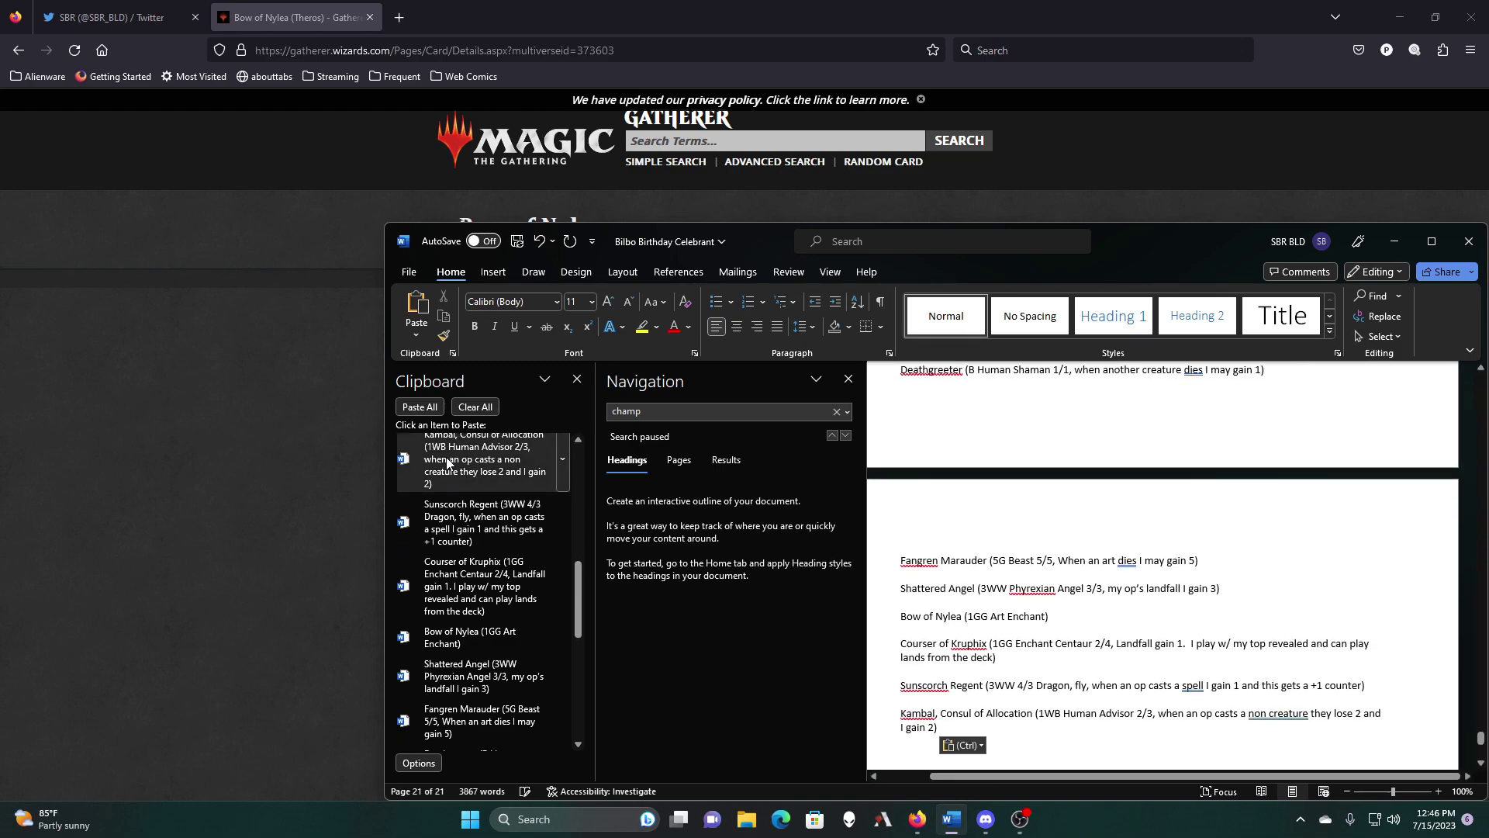
pyautogui.scroll(1, 447, 462)
pyautogui.scroll(1, 448, 463)
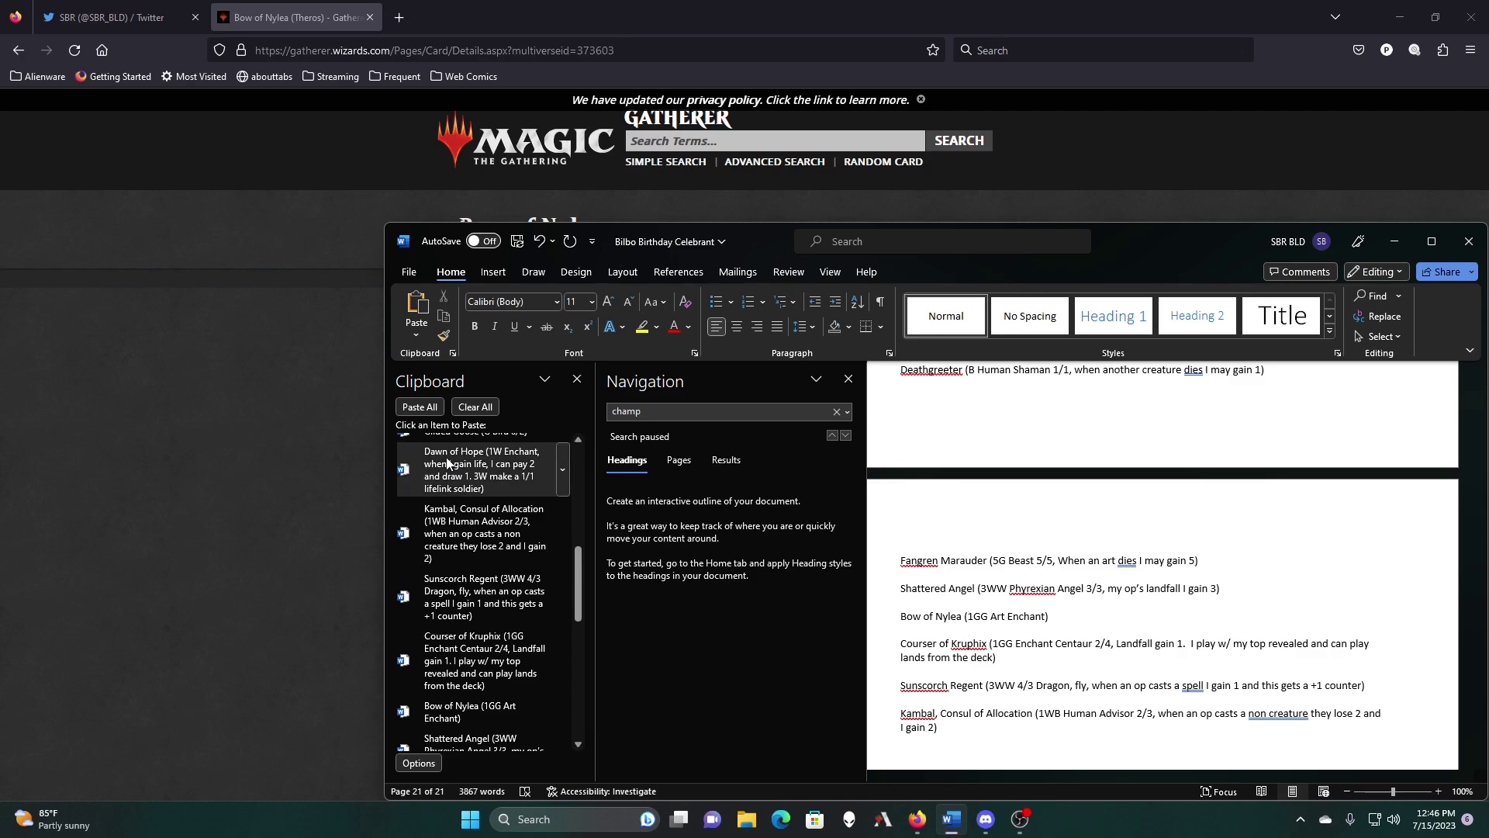
pyautogui.click(447, 463)
pyautogui.scroll(1, 458, 474)
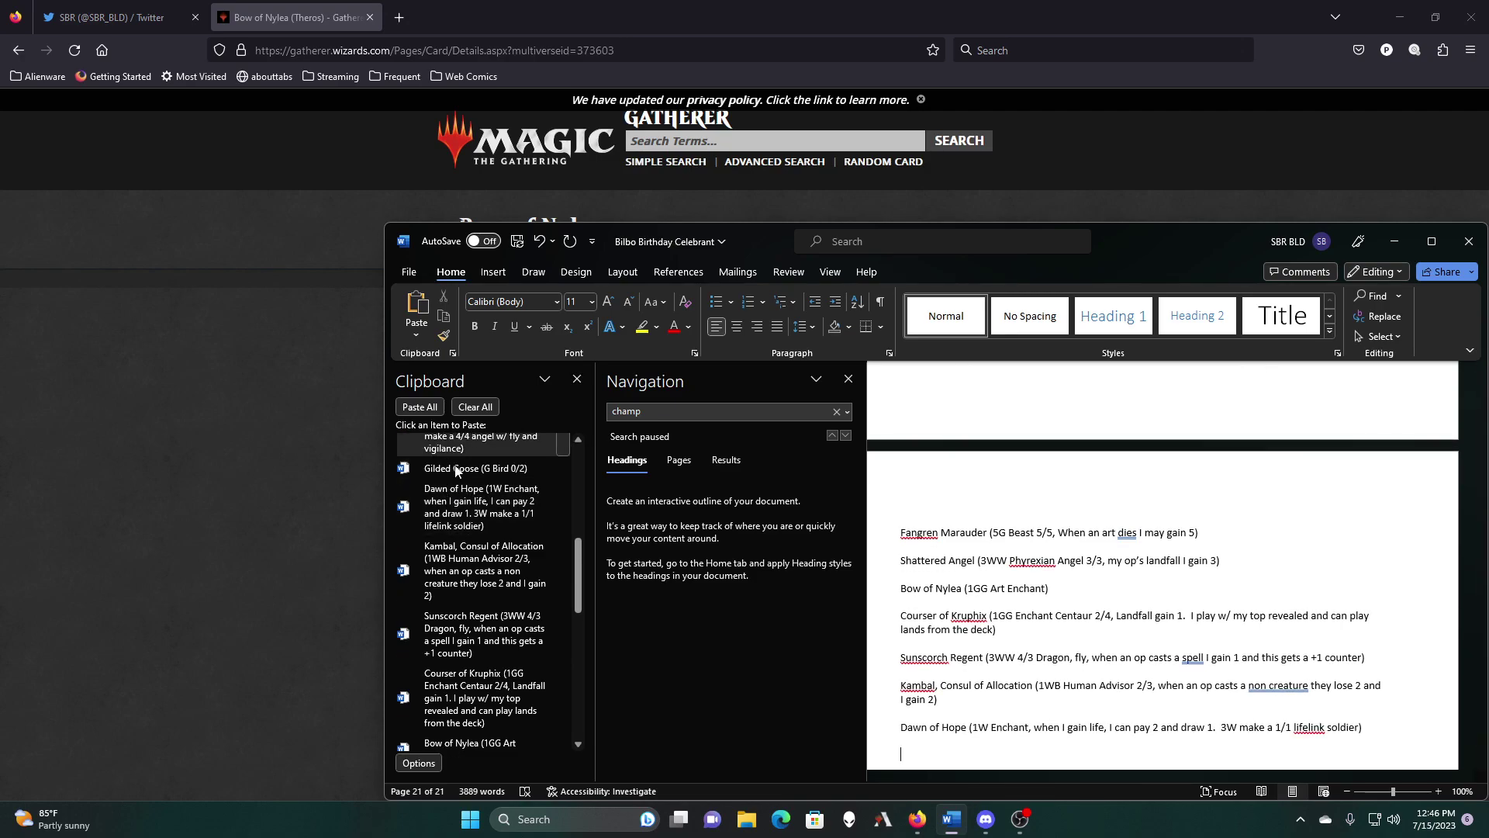
pyautogui.click(463, 485)
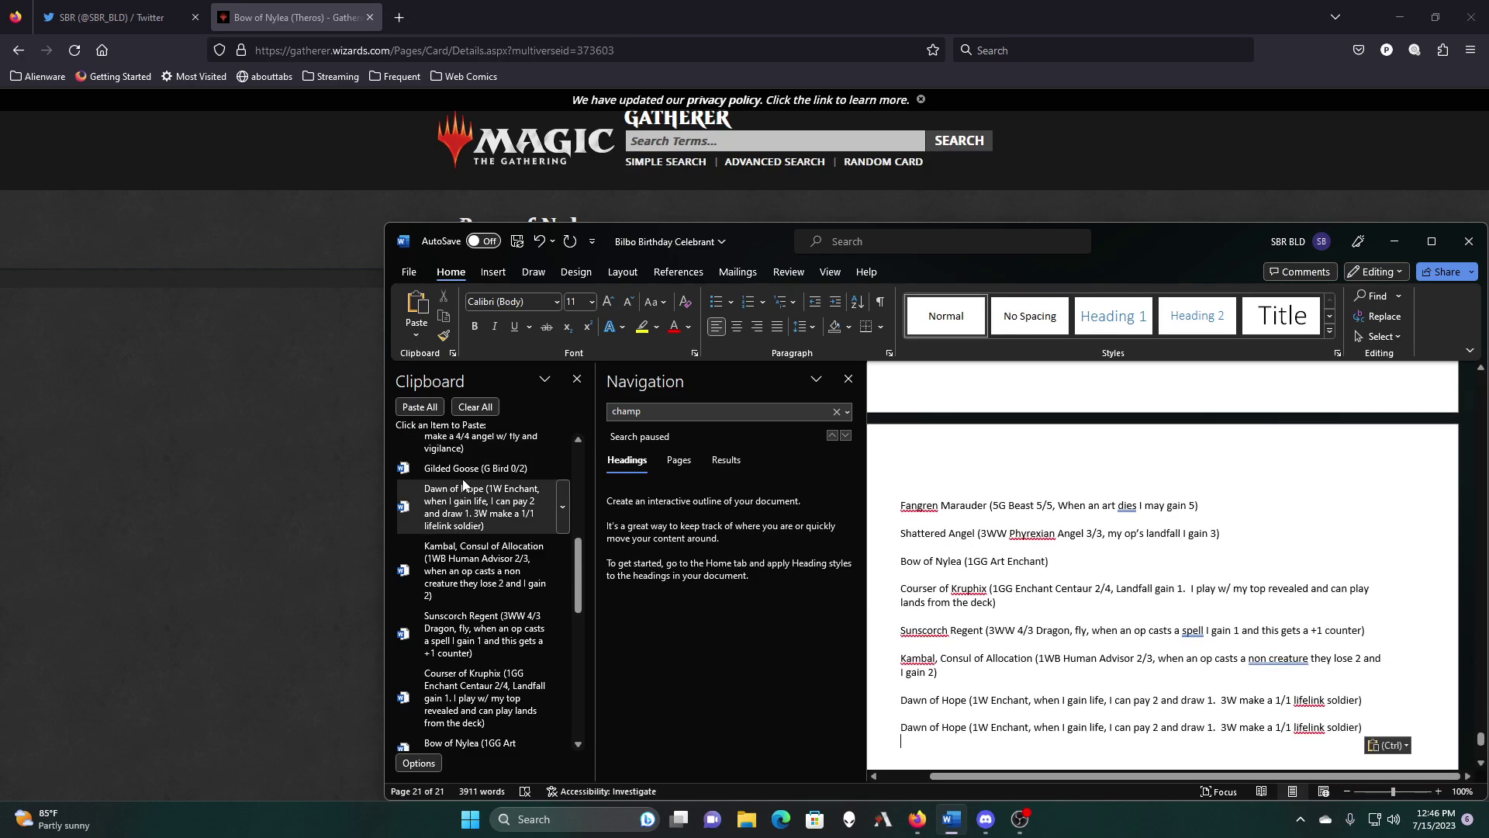
pyautogui.press('BackSpace')
pyautogui.press('BackSpace')
pyautogui.press('BackSpace')
pyautogui.press('BackSpace')
pyautogui.press('BackSpace')
pyautogui.press('BackSpace')
pyautogui.press('BackSpace')
pyautogui.press('BackSpace')
pyautogui.press('BackSpace')
pyautogui.press('BackSpace')
pyautogui.press('BackSpace')
pyautogui.press('BackSpace')
pyautogui.press('BackSpace')
pyautogui.press('BackSpace')
pyautogui.press('BackSpace')
pyautogui.press('BackSpace')
pyautogui.press('BackSpace')
pyautogui.press('BackSpace')
pyautogui.press('BackSpace')
pyautogui.press('BackSpace')
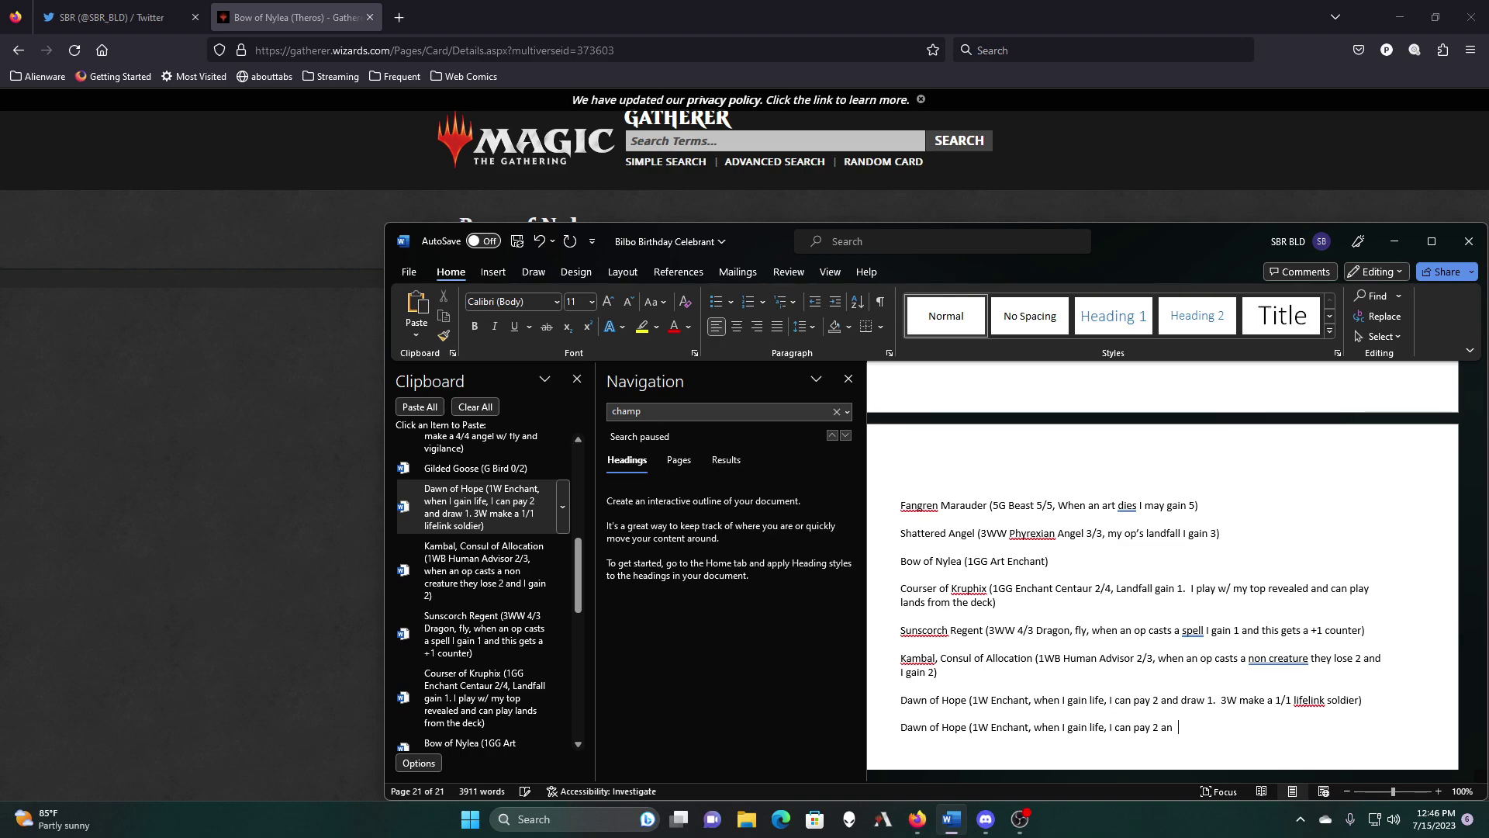
pyautogui.press('BackSpace')
pyautogui.press('BackSpace')
pyautogui.press('BackSpace')
pyautogui.press('BackSpace')
pyautogui.press('BackSpace')
pyautogui.press('BackSpace')
pyautogui.press('BackSpace')
pyautogui.press('BackSpace')
pyautogui.press('BackSpace')
pyautogui.press('BackSpace')
pyautogui.press('BackSpace')
pyautogui.press('BackSpace')
pyautogui.press('BackSpace')
pyautogui.press('BackSpace')
pyautogui.press('BackSpace')
pyautogui.press('BackSpace')
pyautogui.press('BackSpace')
pyautogui.press('BackSpace')
pyautogui.press('BackSpace')
pyautogui.press('BackSpace')
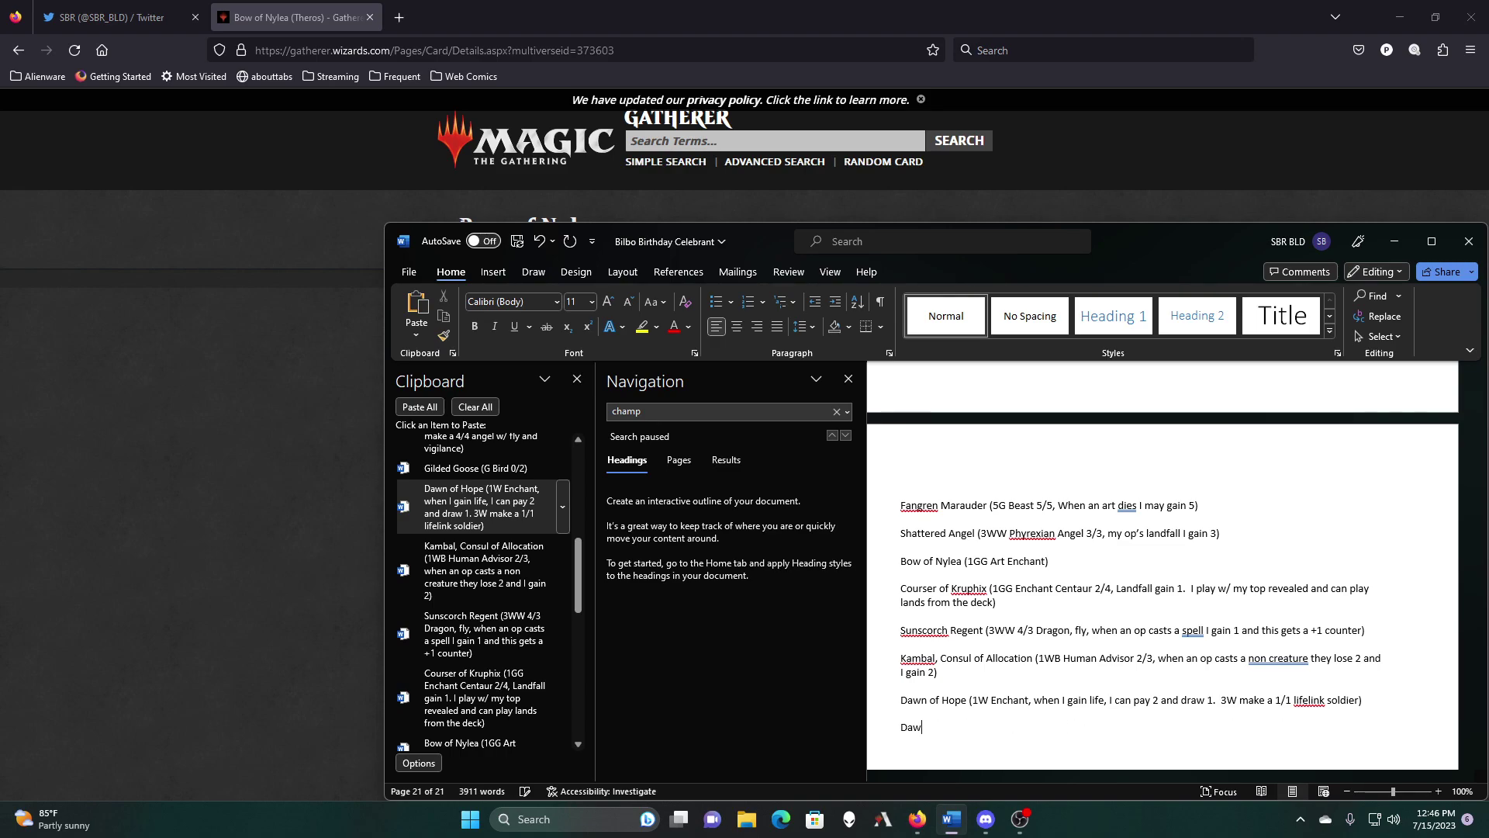
pyautogui.press('BackSpace')
pyautogui.press('BackSpace')
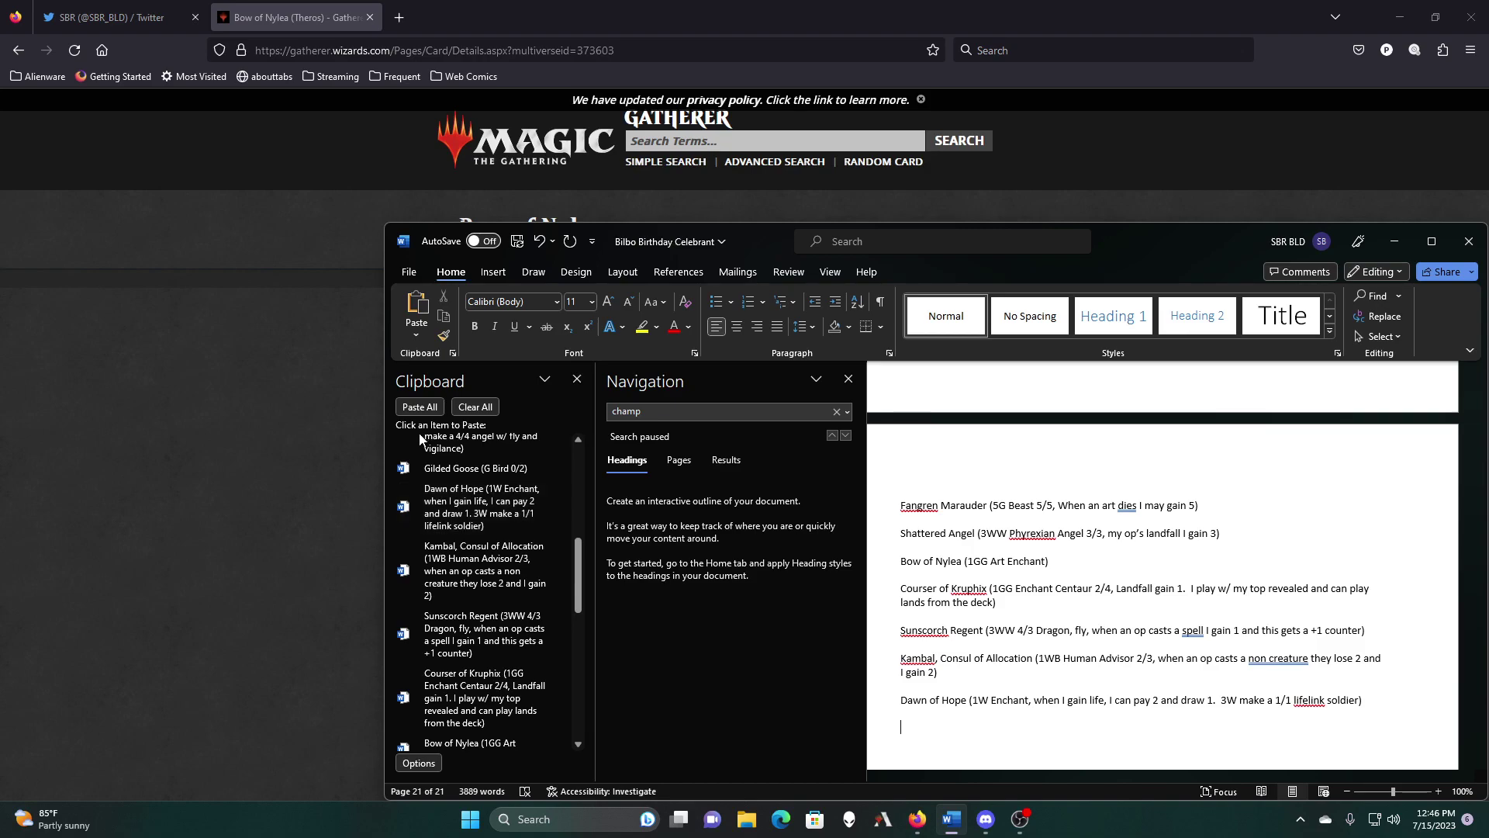
# Step: Paste the collected Gilded Goose, Valkyrie Harbinger and Liesa Forgotten Archangel entries below Dawn of Hope
pyautogui.click(430, 470)
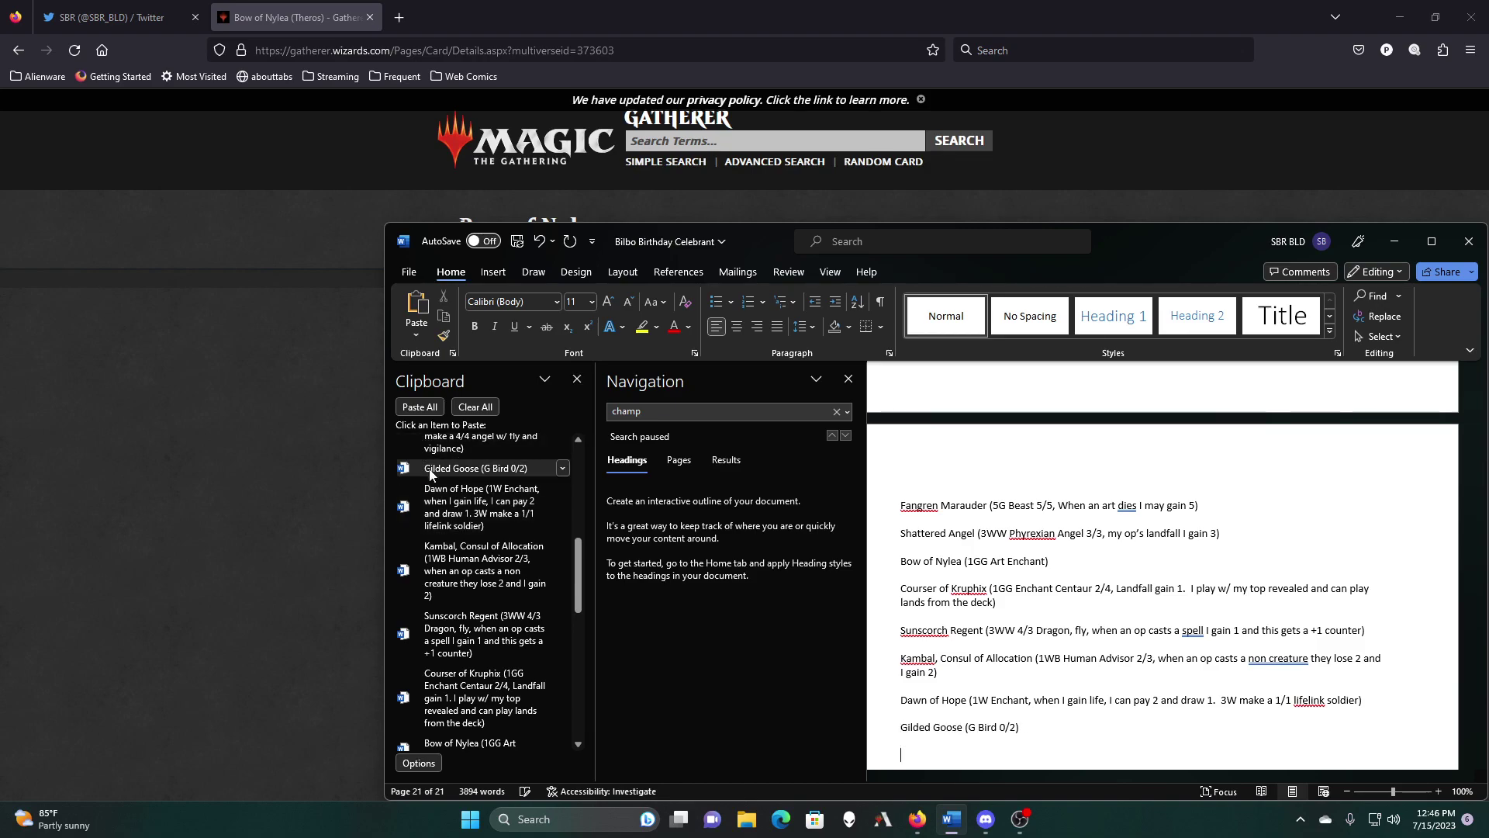
pyautogui.scroll(1, 429, 474)
pyautogui.click(429, 474)
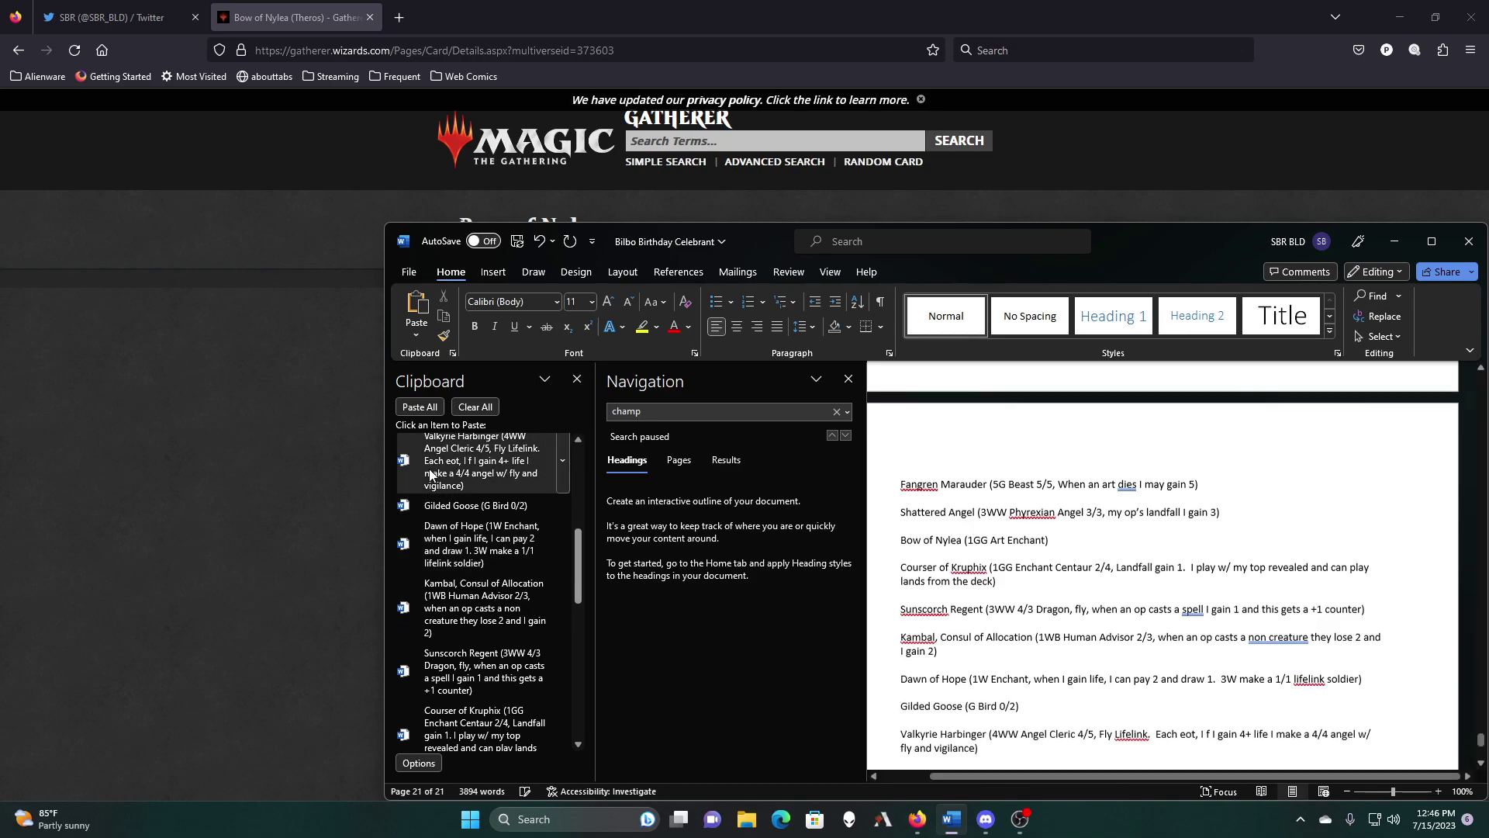
pyautogui.scroll(1, 430, 475)
pyautogui.click(429, 465)
# Step: Paste the collected Inspiring Overseer and Sheoldred the Apocalypse entries below Liesa Forgotten Archangel
pyautogui.scroll(2, 432, 475)
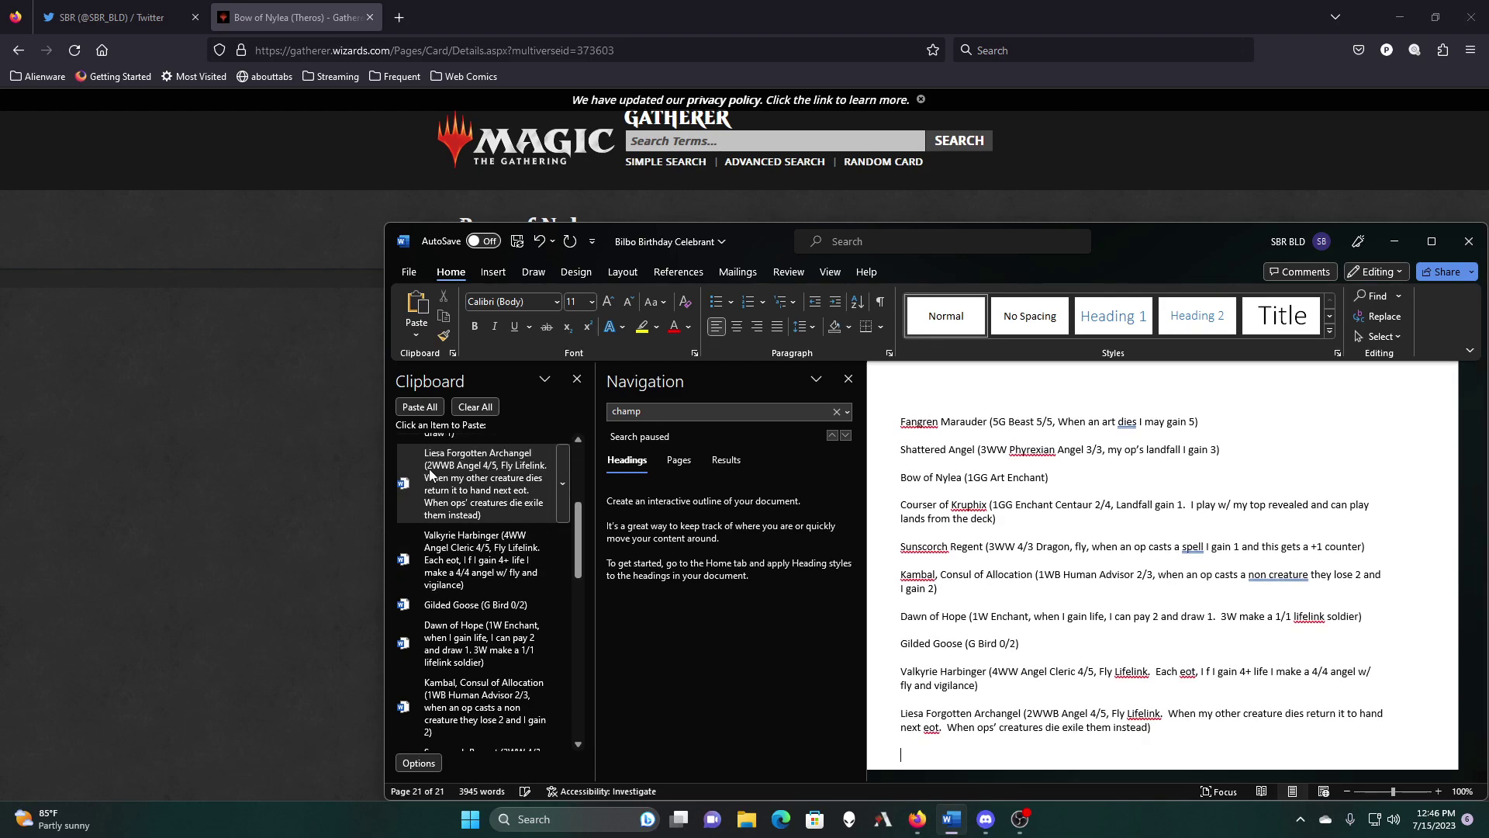
pyautogui.click(432, 475)
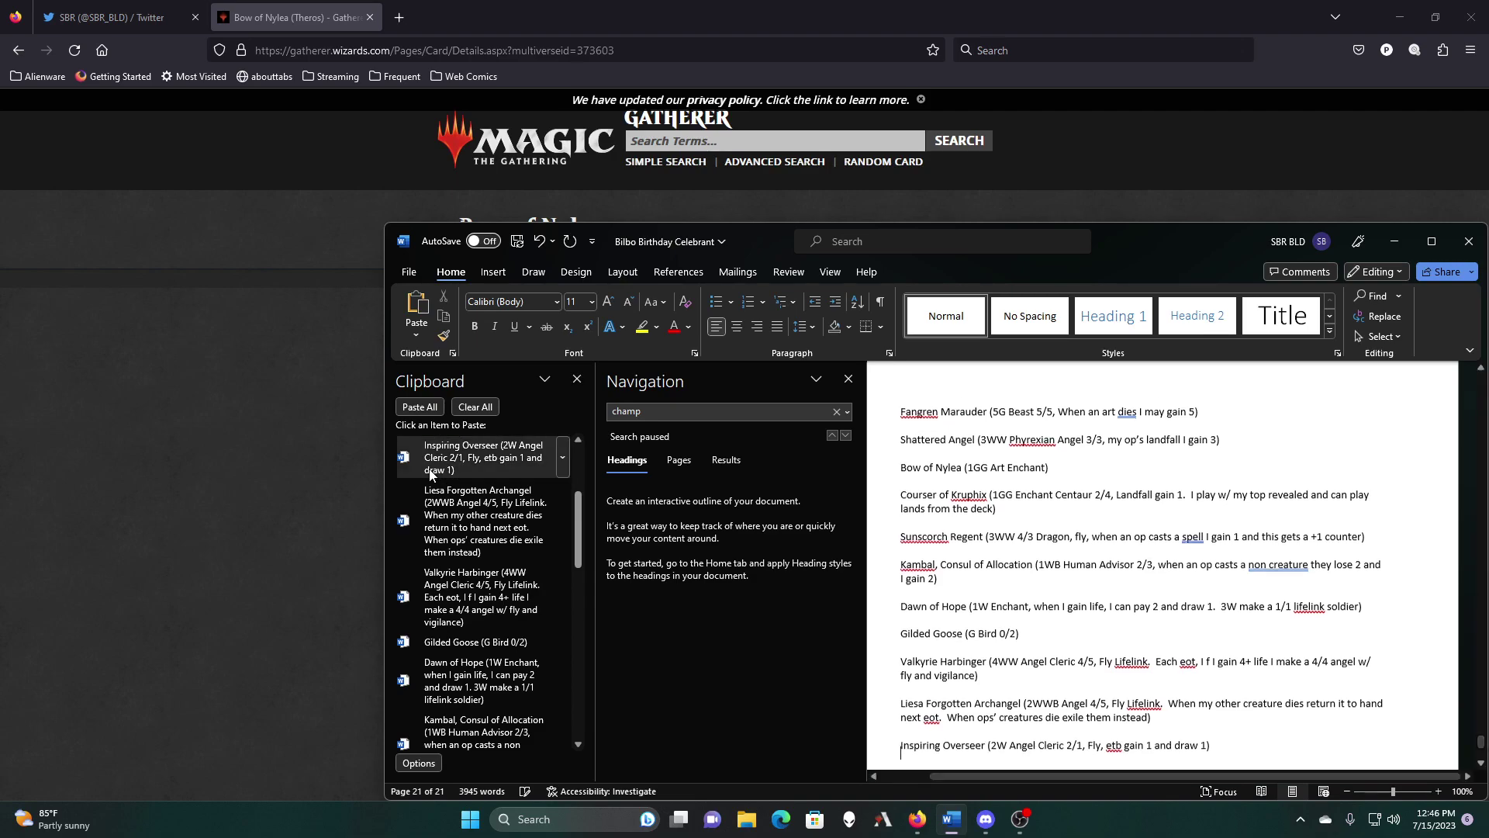
pyautogui.scroll(1, 432, 474)
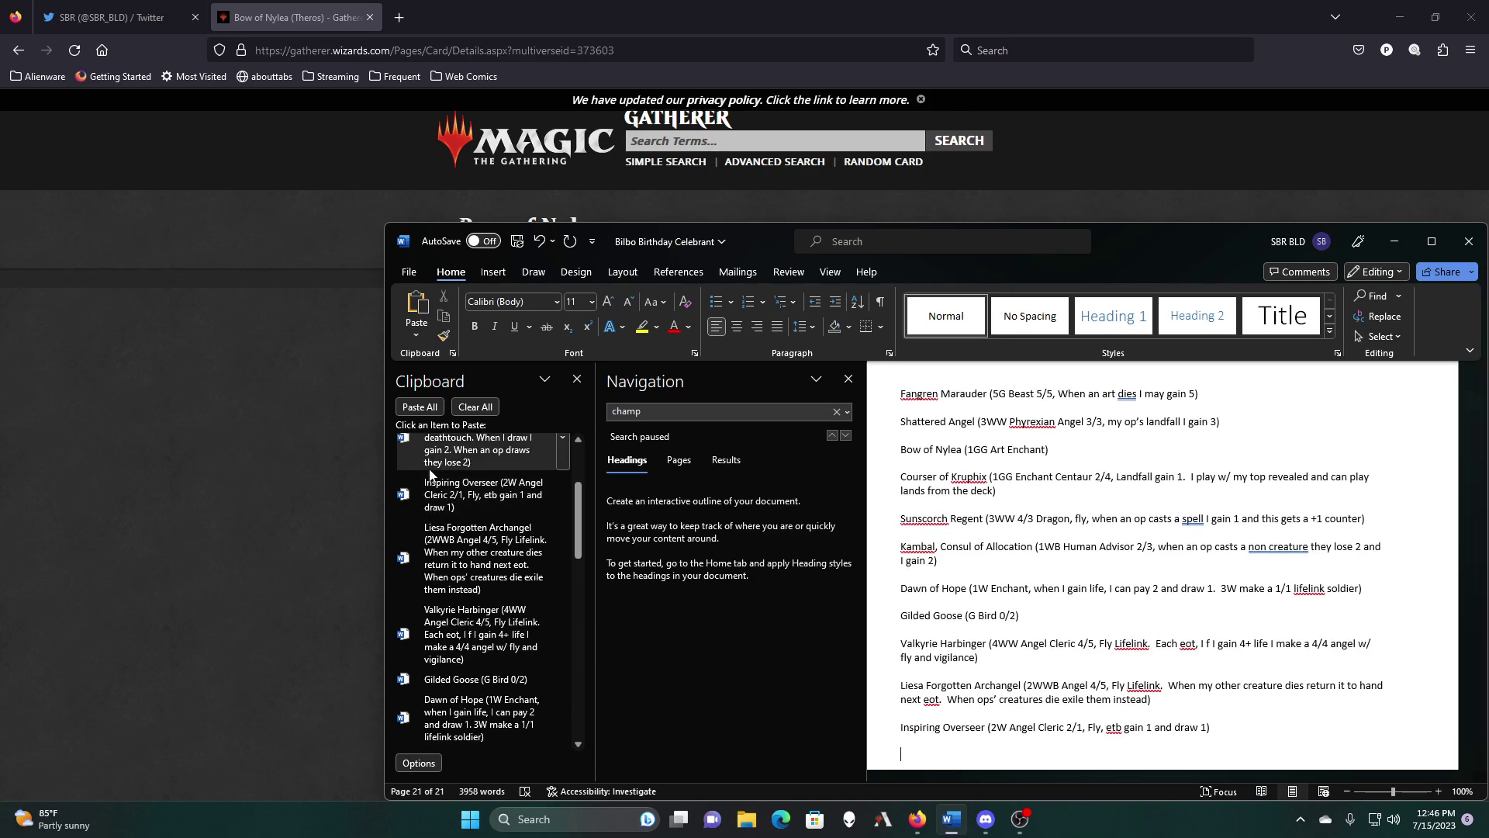
pyautogui.click(432, 453)
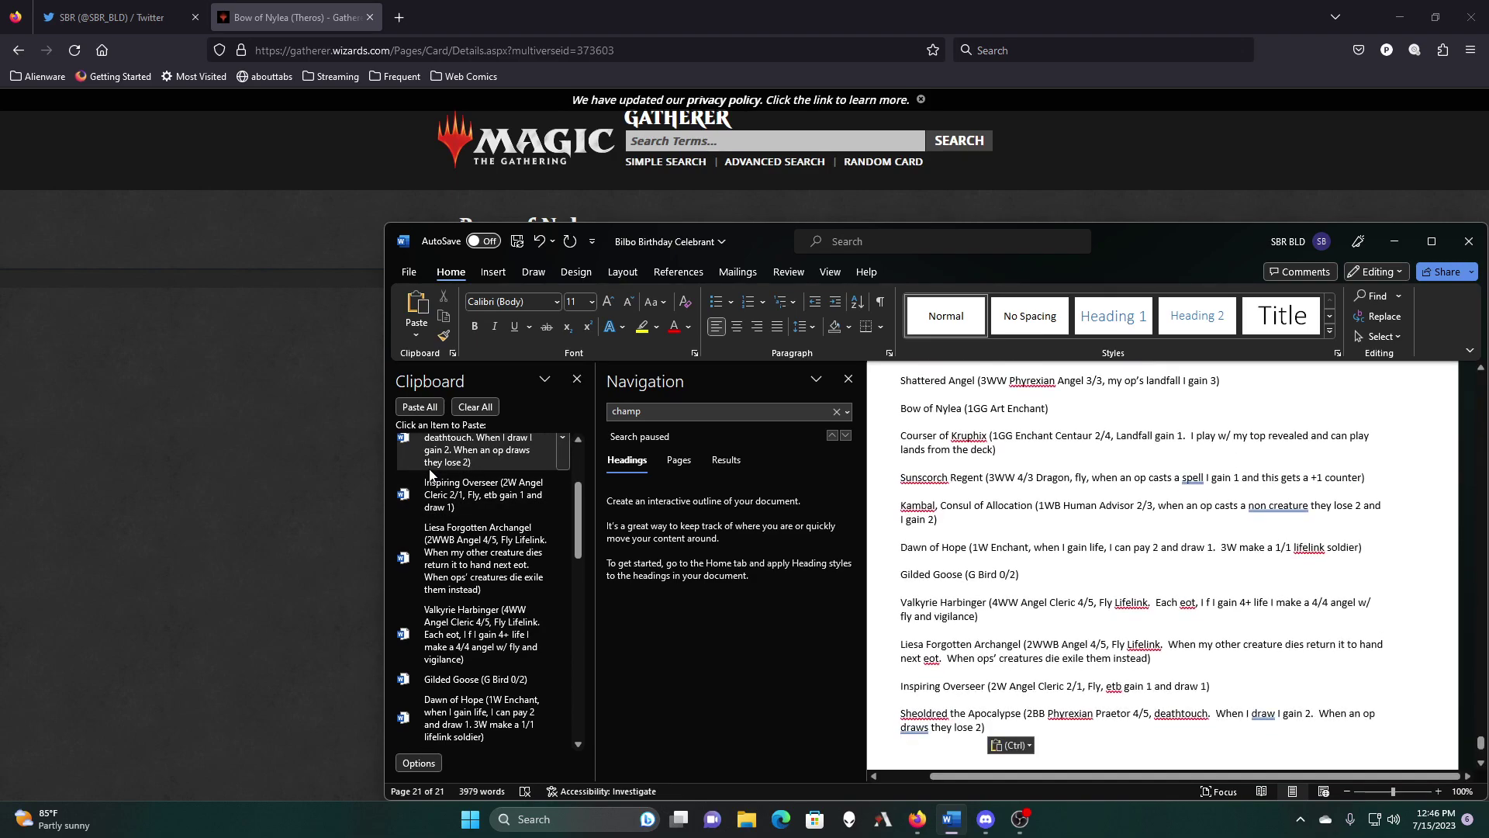
# Step: Paste the collected Haywire Mite and Spectrum Sentinel entries at the end of the Lifegain list and empty the clipboard
pyautogui.scroll(2, 431, 475)
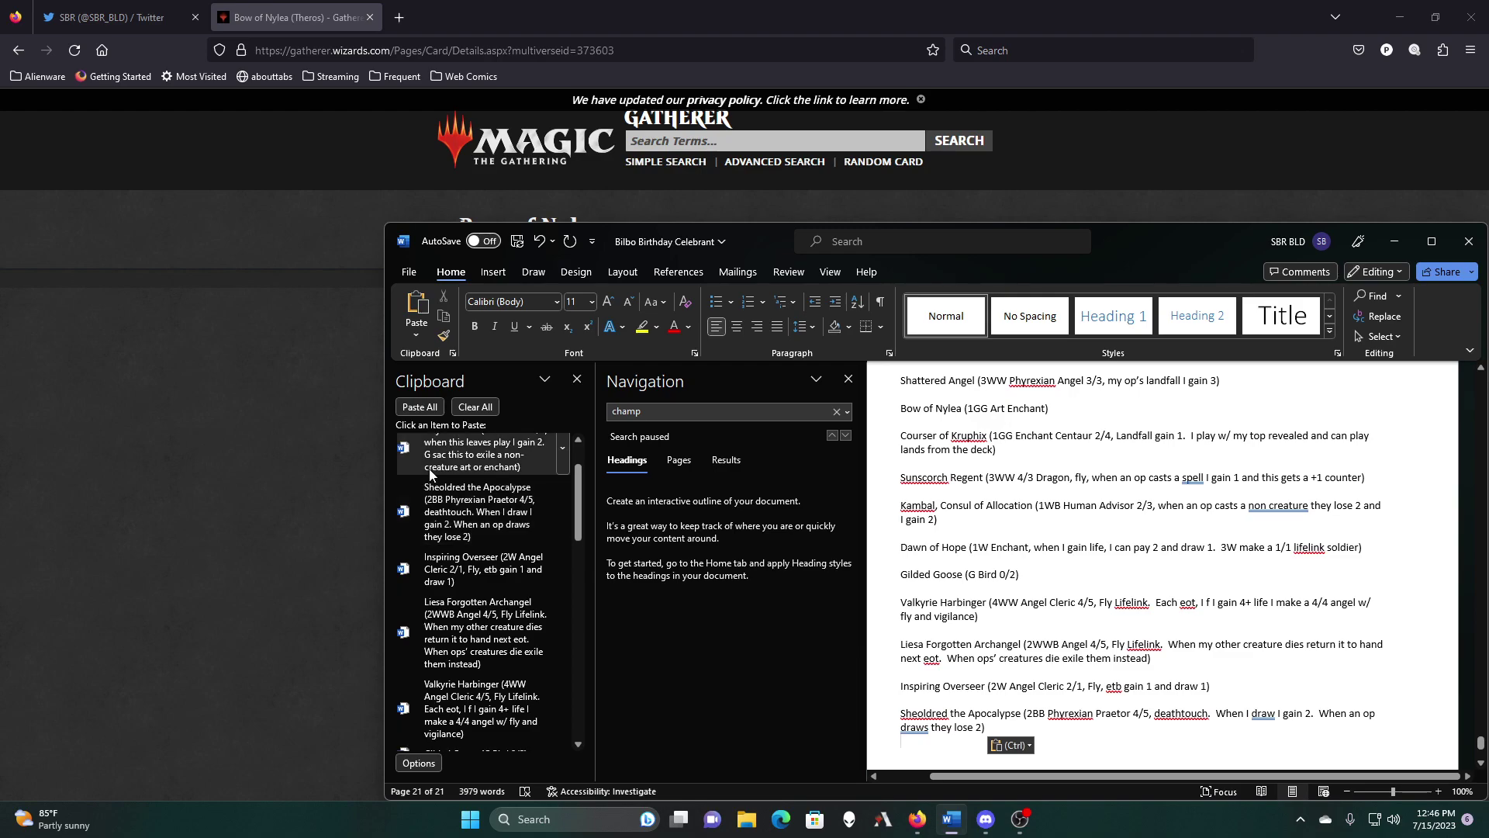
pyautogui.click(431, 475)
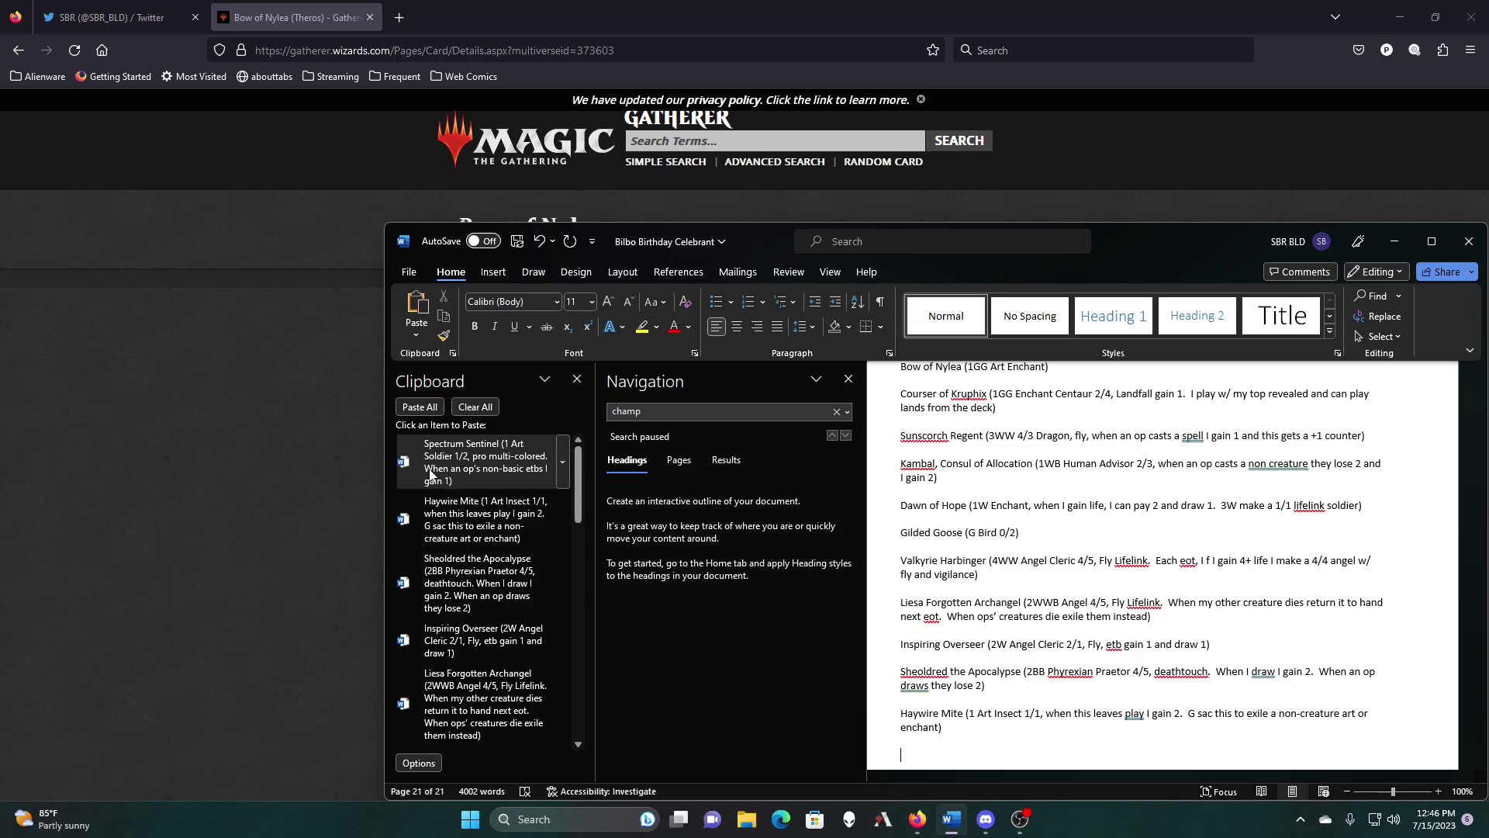
pyautogui.click(430, 475)
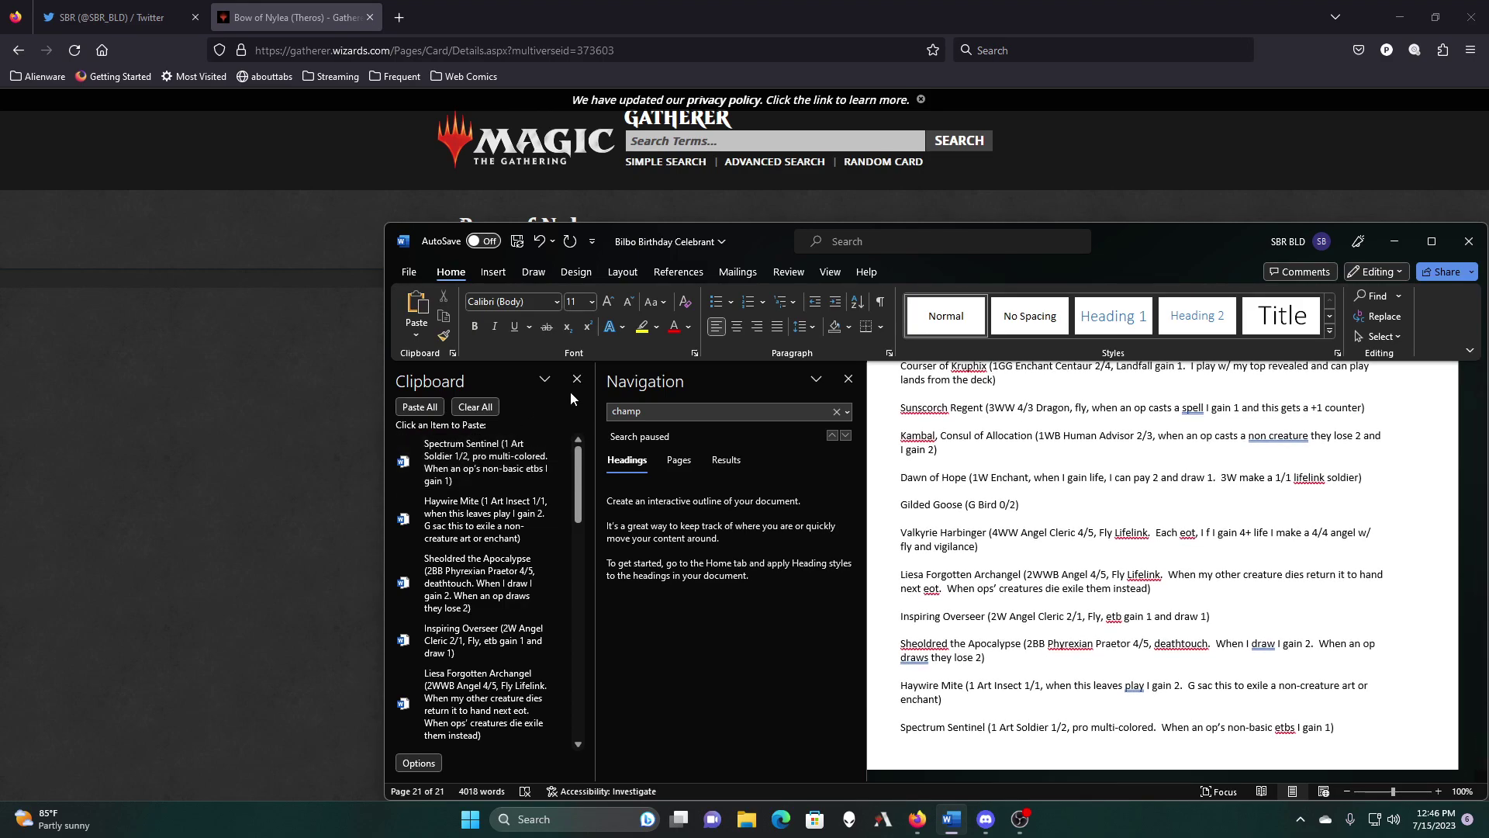
pyautogui.click(475, 406)
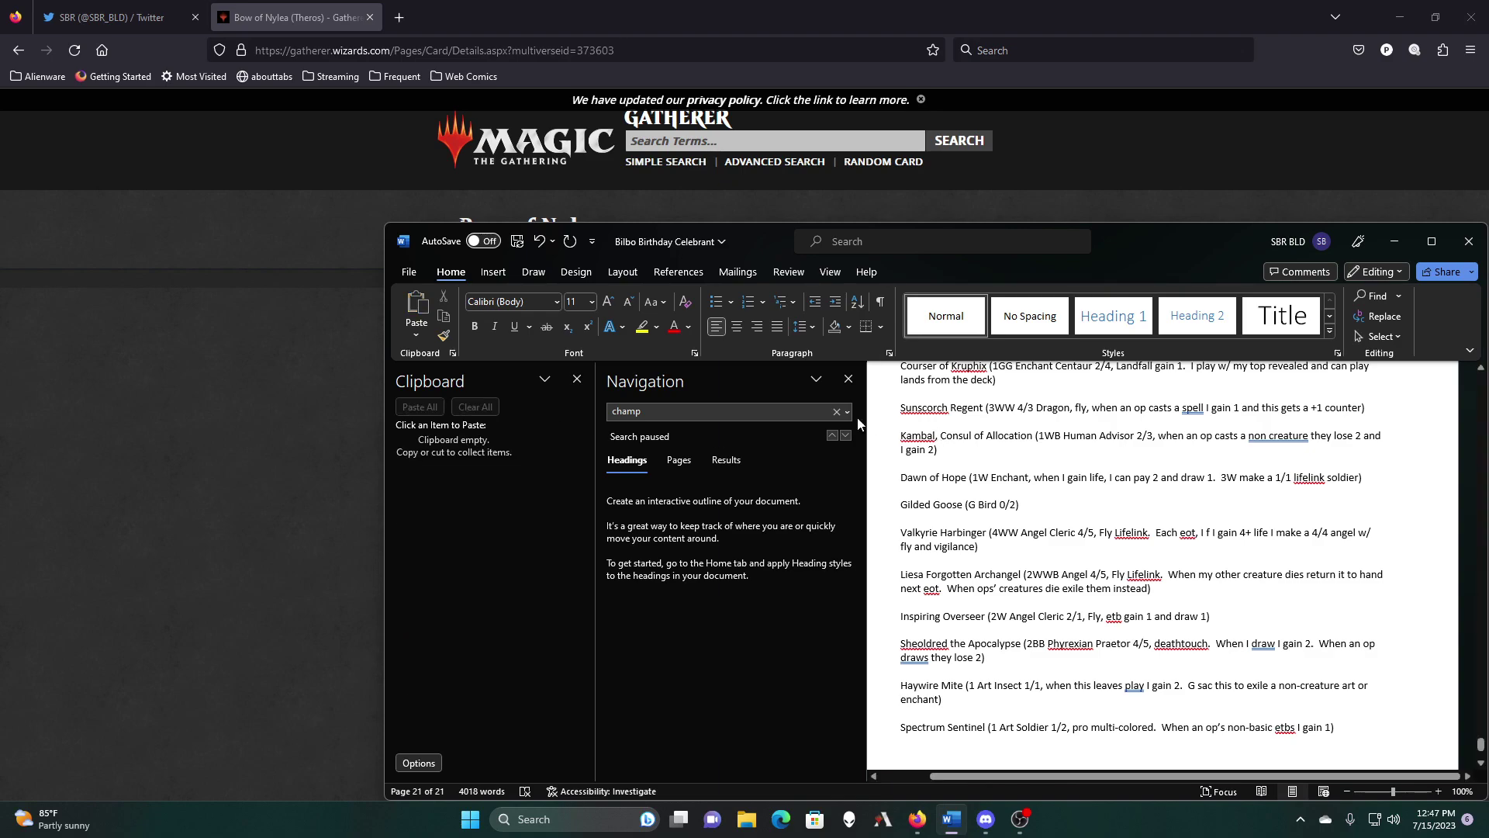
# Step: Search the document for "sigar" and look through the Lord of the Rings entries and the set headings that follow
pyautogui.click(743, 414)
pyautogui.write('sigar')
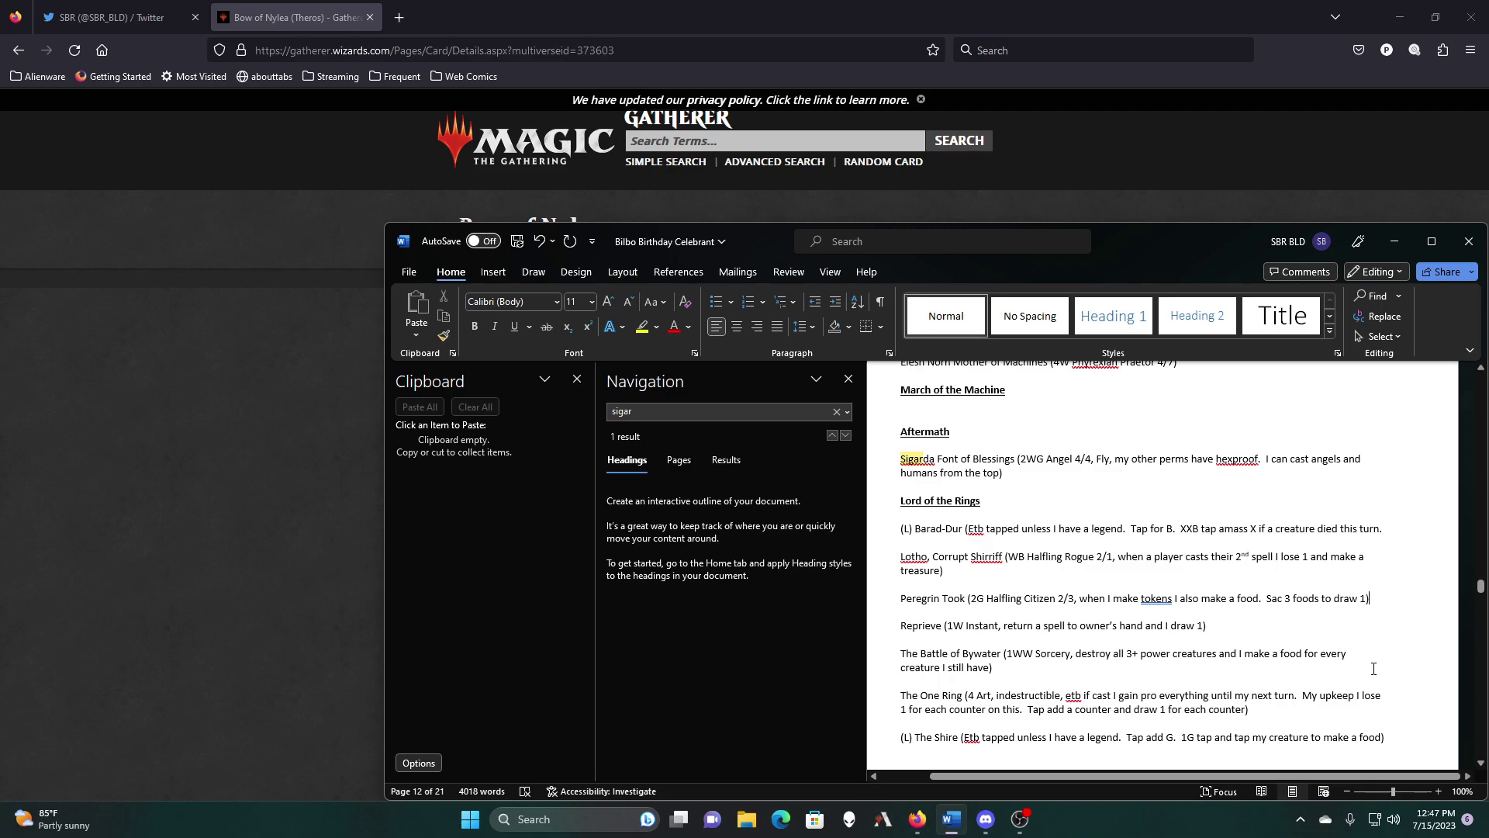
pyautogui.scroll(-3, 1374, 668)
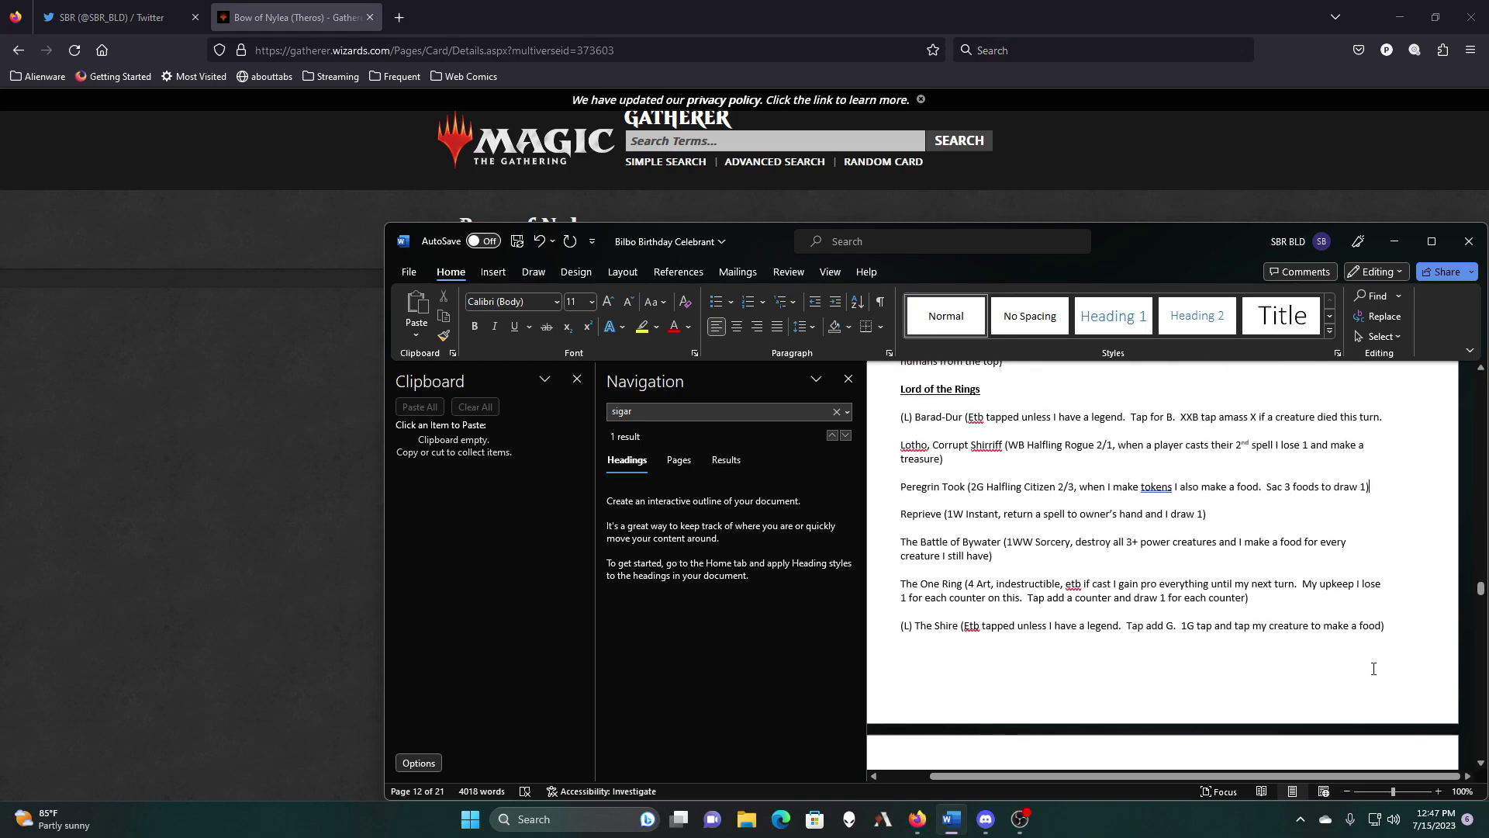
pyautogui.scroll(-5, 1374, 669)
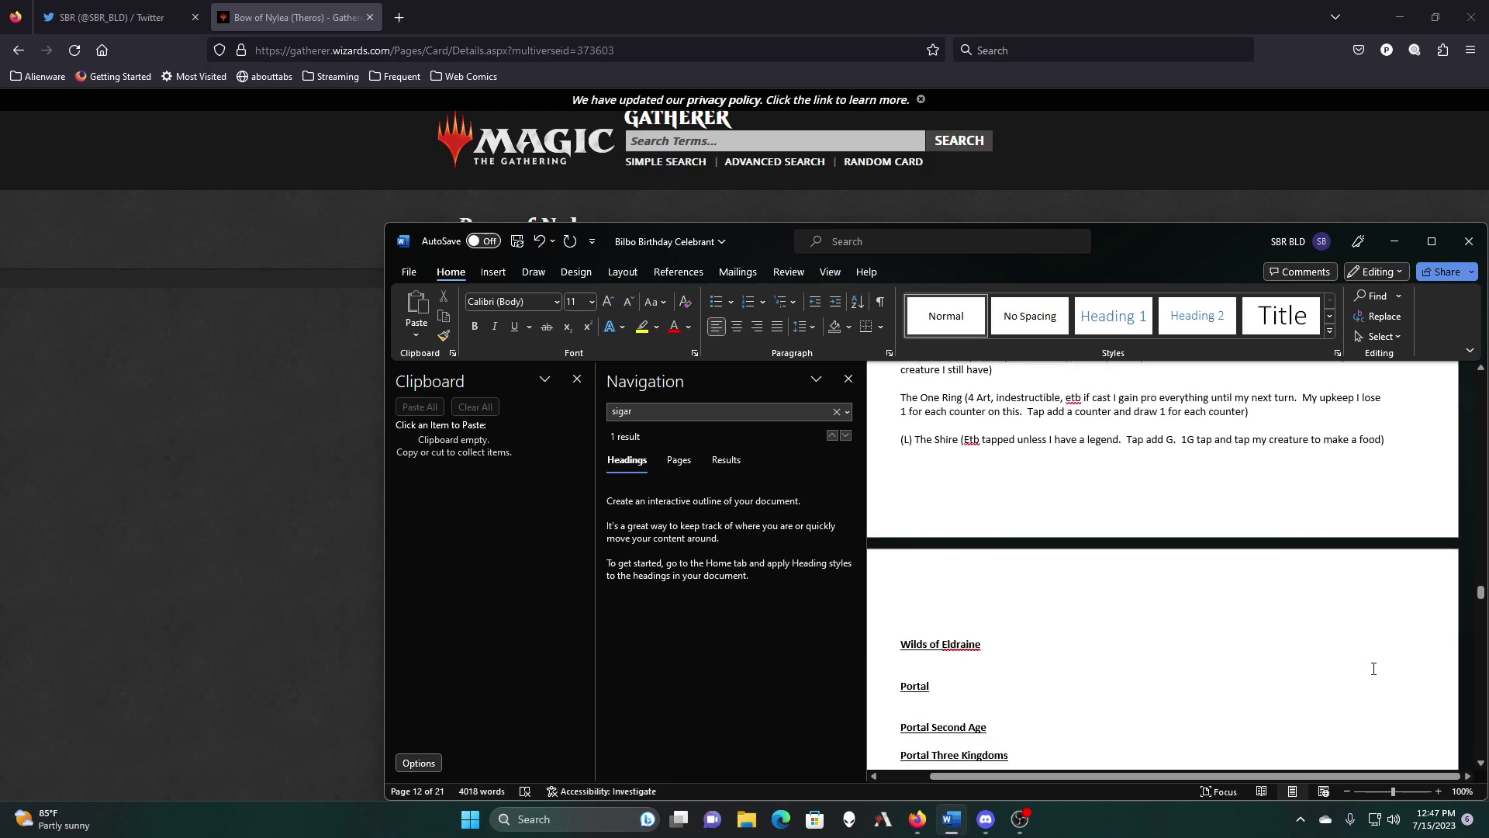
# Step: Copy the Peregrin Took entry from the Lord of the Rings section to the clipboard collection
pyautogui.scroll(4, 1374, 668)
pyautogui.scroll(4, 1173, 664)
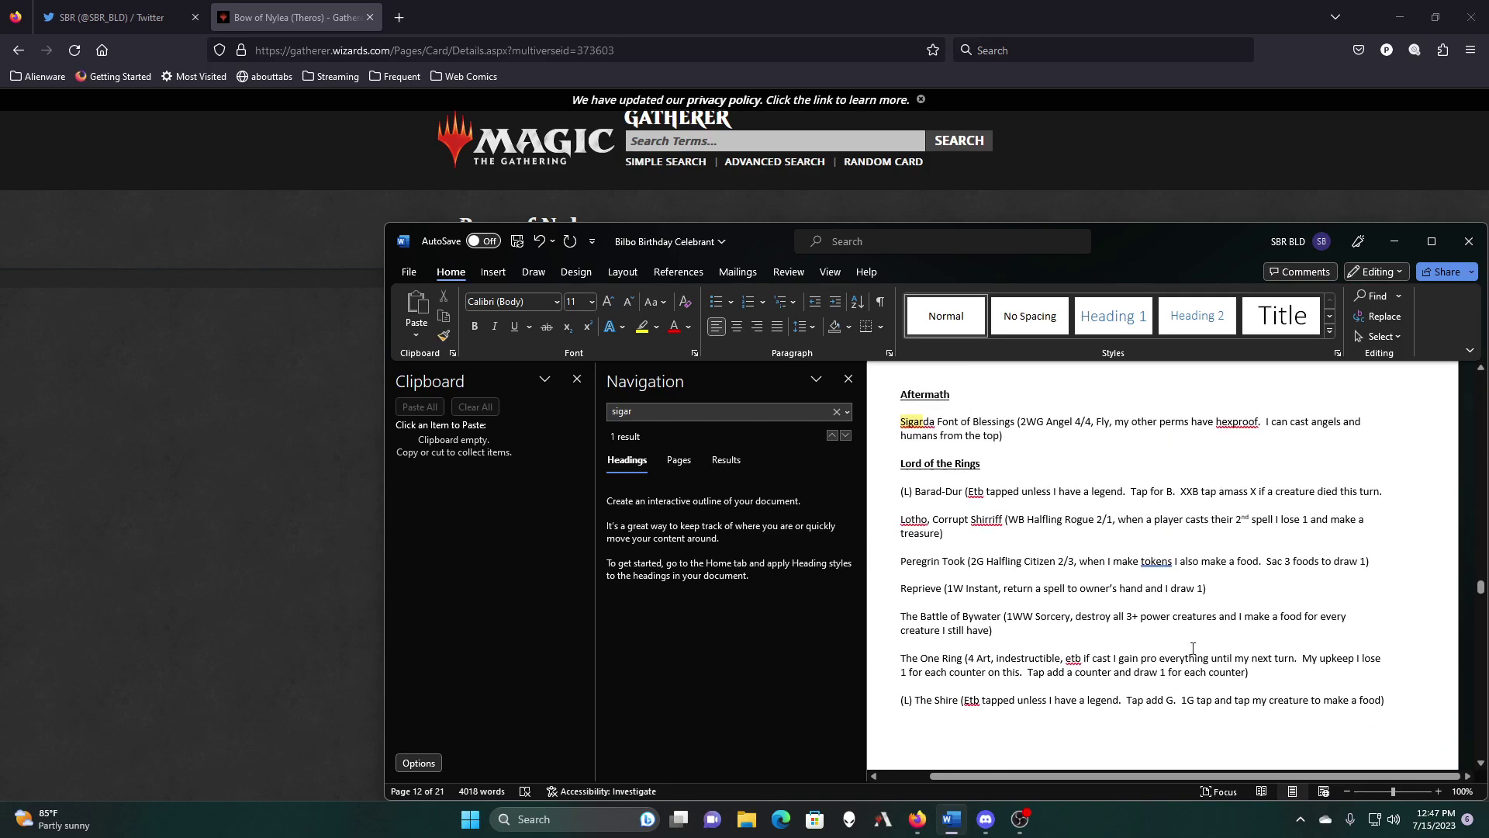
pyautogui.moveTo(1374, 561); pyautogui.dragTo(921, 559)
pyautogui.rightClick(923, 559)
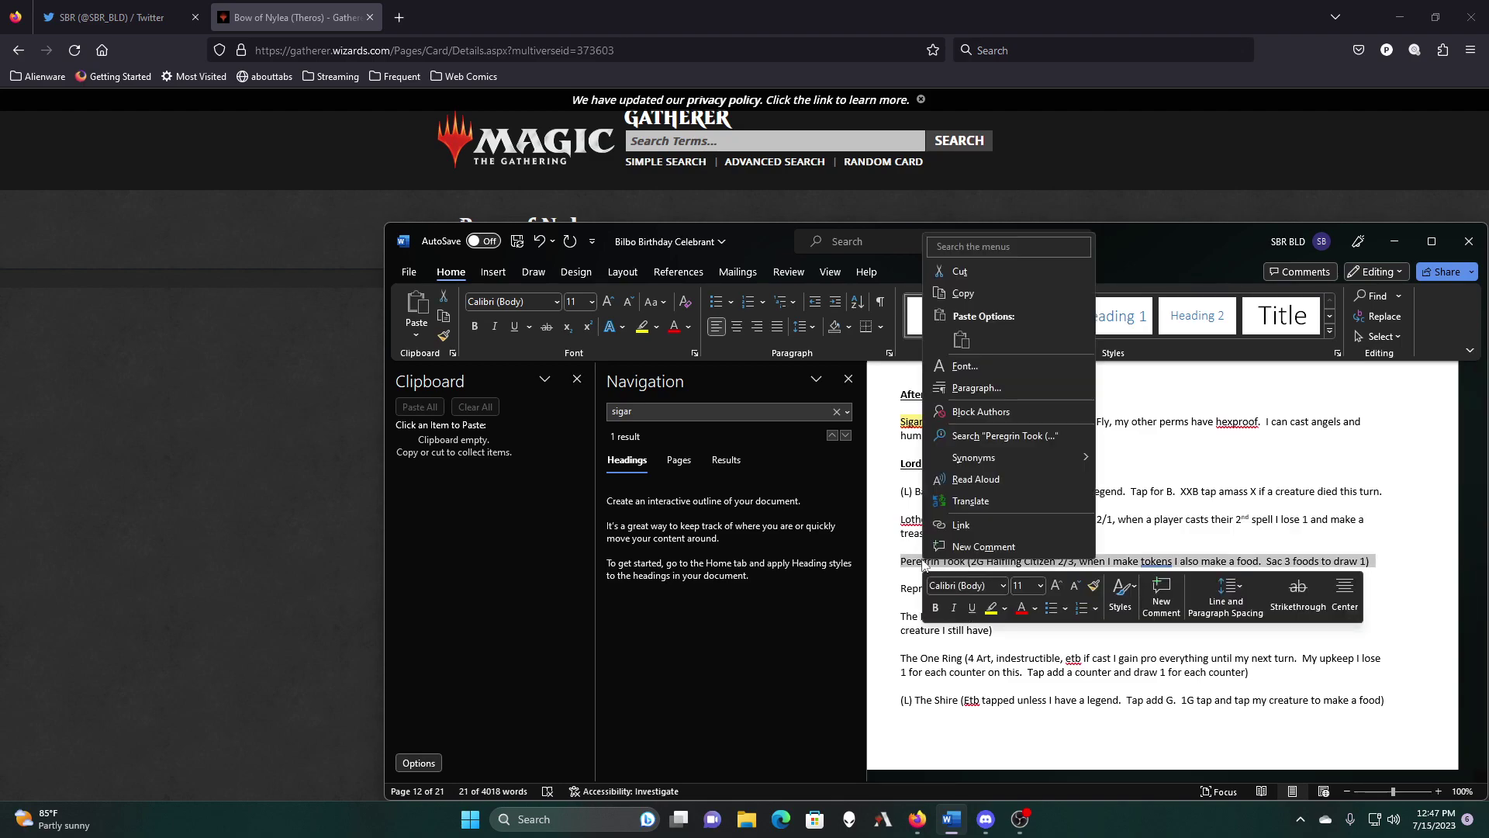
pyautogui.click(1027, 290)
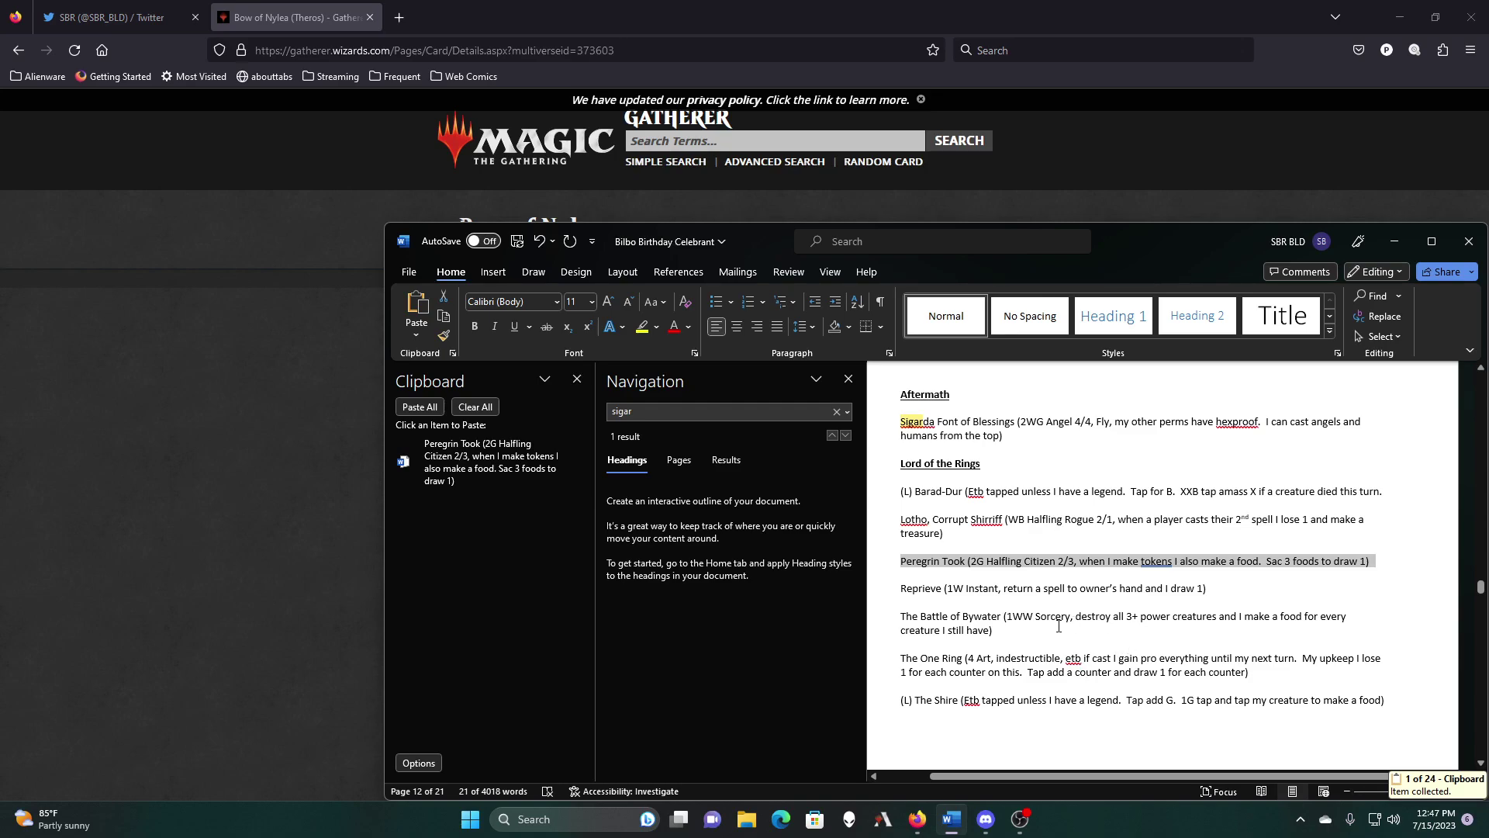
# Step: Copy the Elixir of Immortality and Serra Ascendant entries from the M11 section together
pyautogui.scroll(-3, 1059, 626)
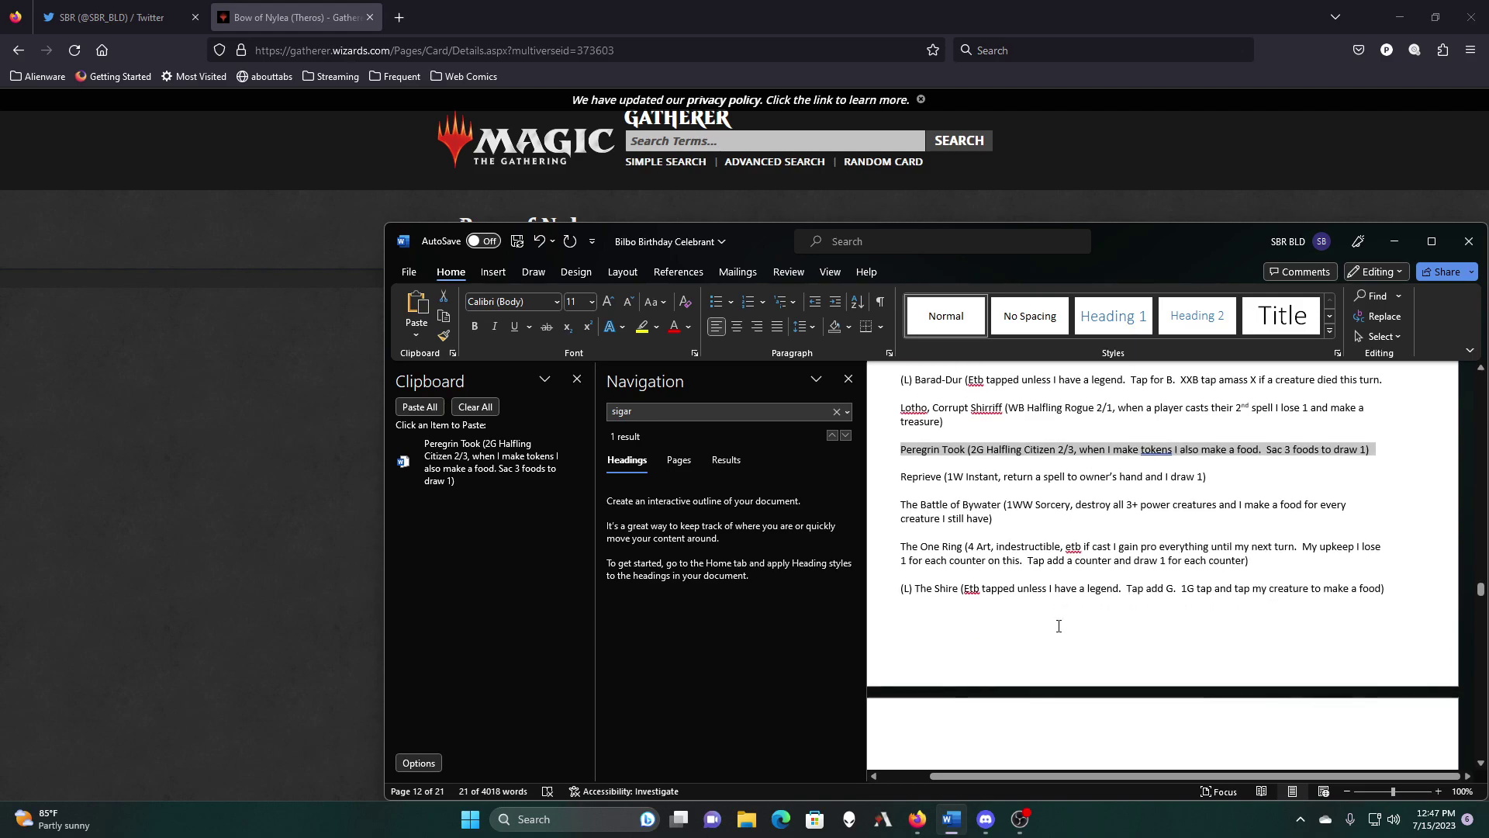
pyautogui.scroll(-4, 1058, 625)
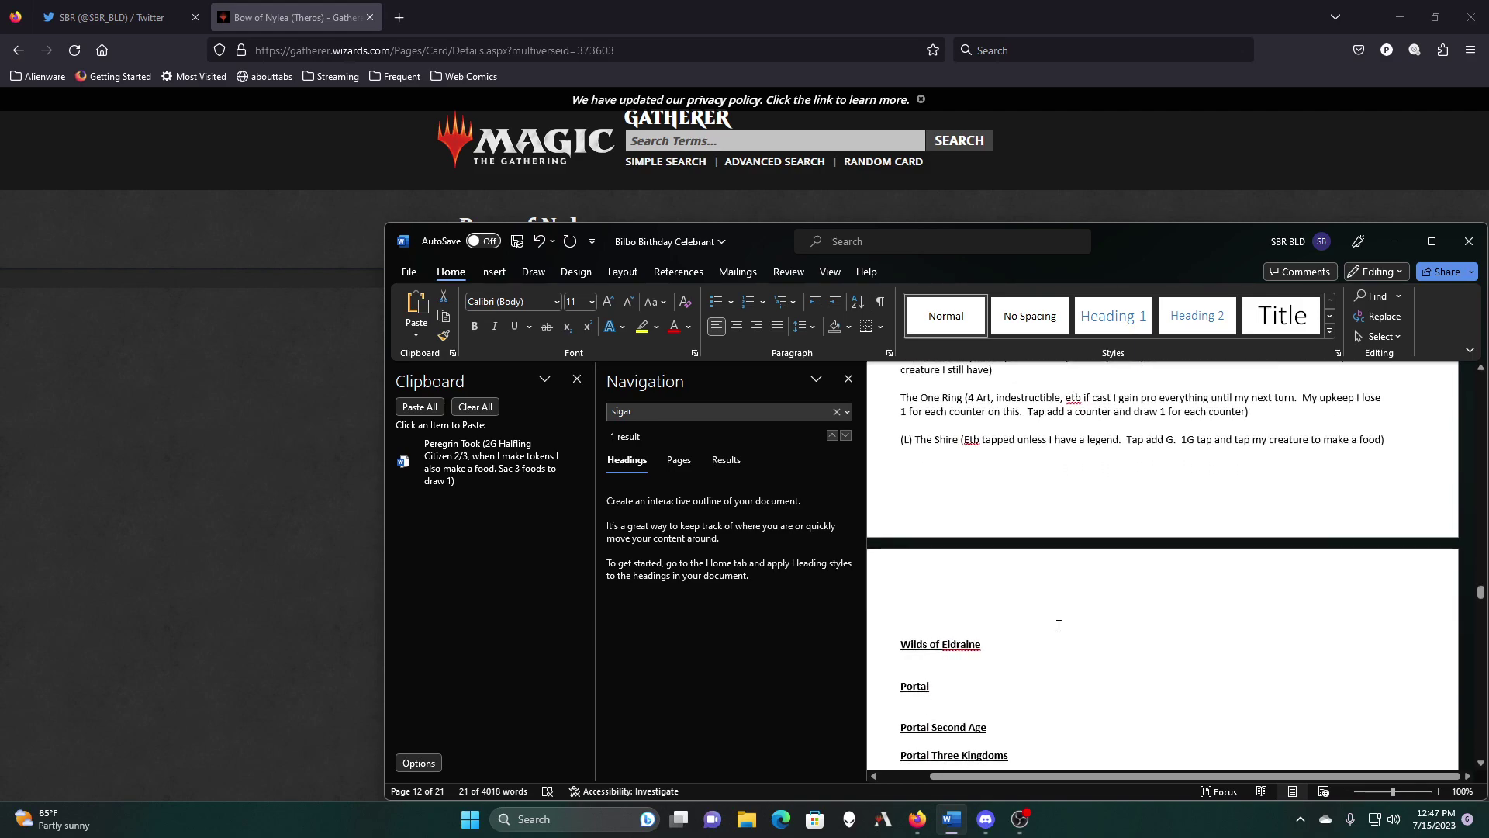
pyautogui.scroll(-7, 1059, 625)
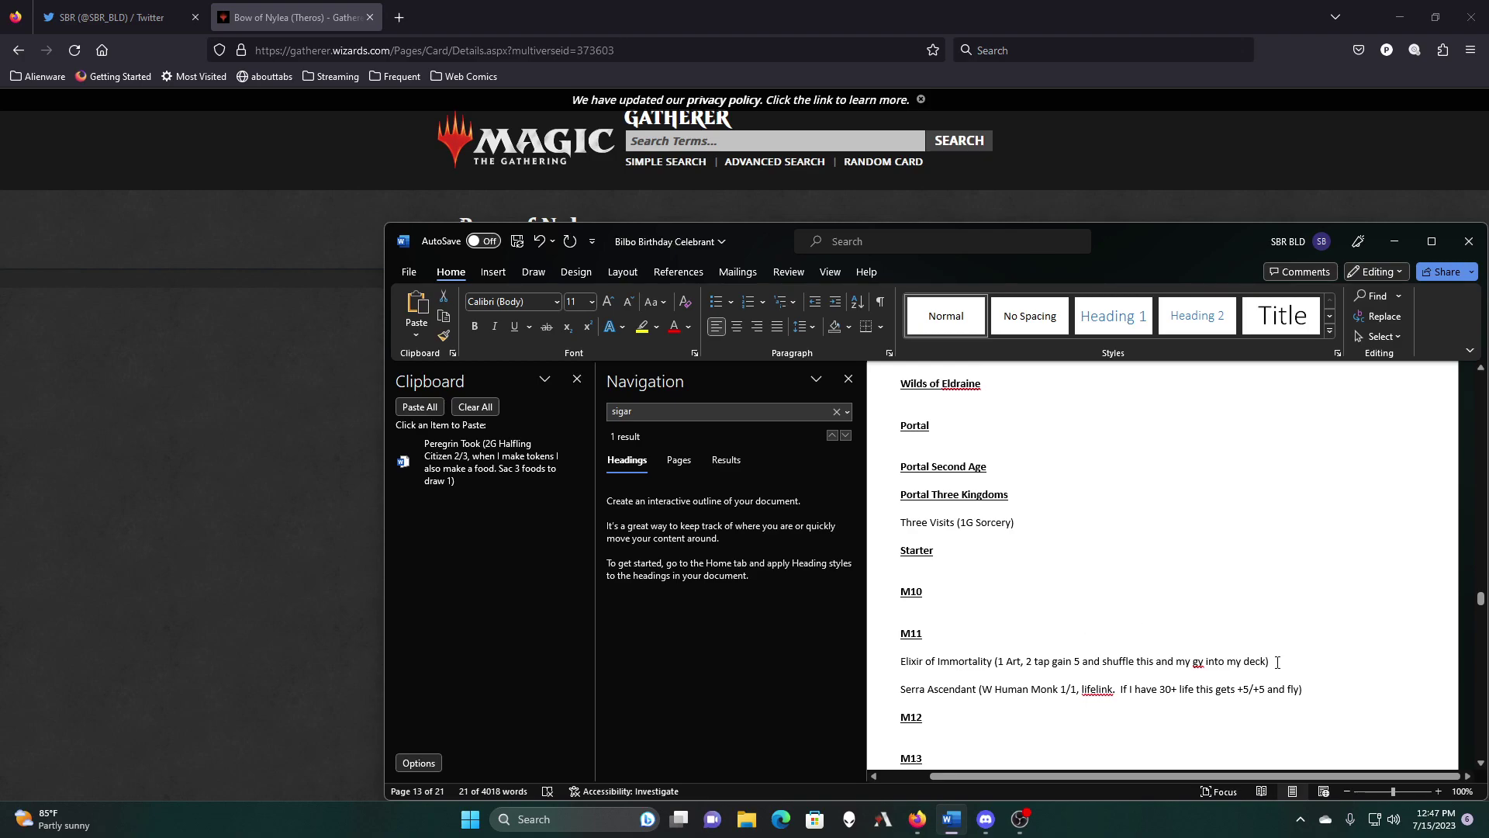
pyautogui.moveTo(1309, 689); pyautogui.dragTo(909, 664)
pyautogui.rightClick(909, 664)
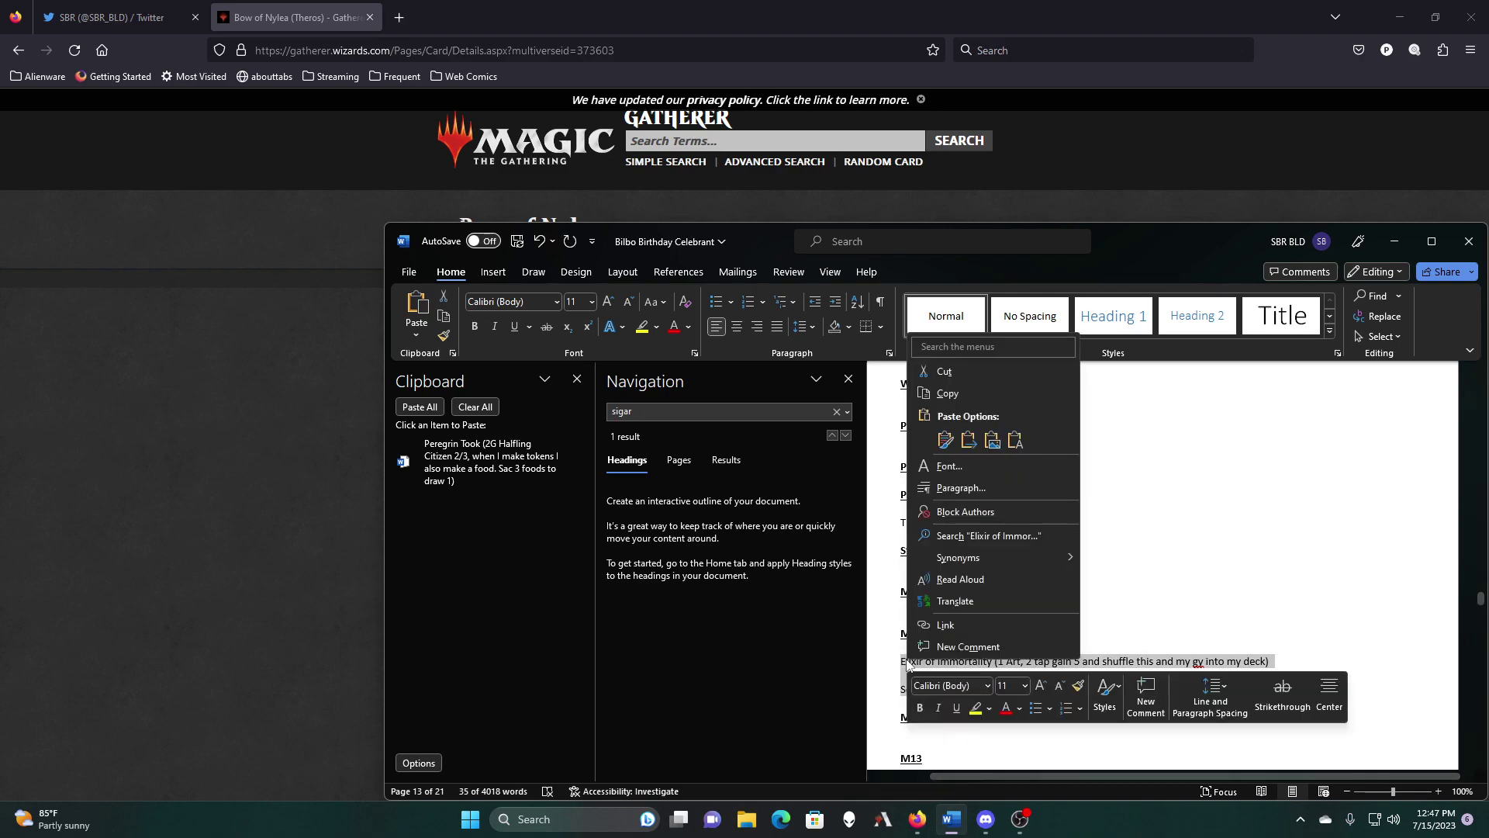
pyautogui.click(1002, 395)
# Step: Look through the entries from M12 to Modern Horizons for cards that gain life, checking Resplendent Angel
pyautogui.scroll(-1, 1108, 534)
pyautogui.scroll(-3, 1107, 534)
pyautogui.scroll(-2, 1107, 534)
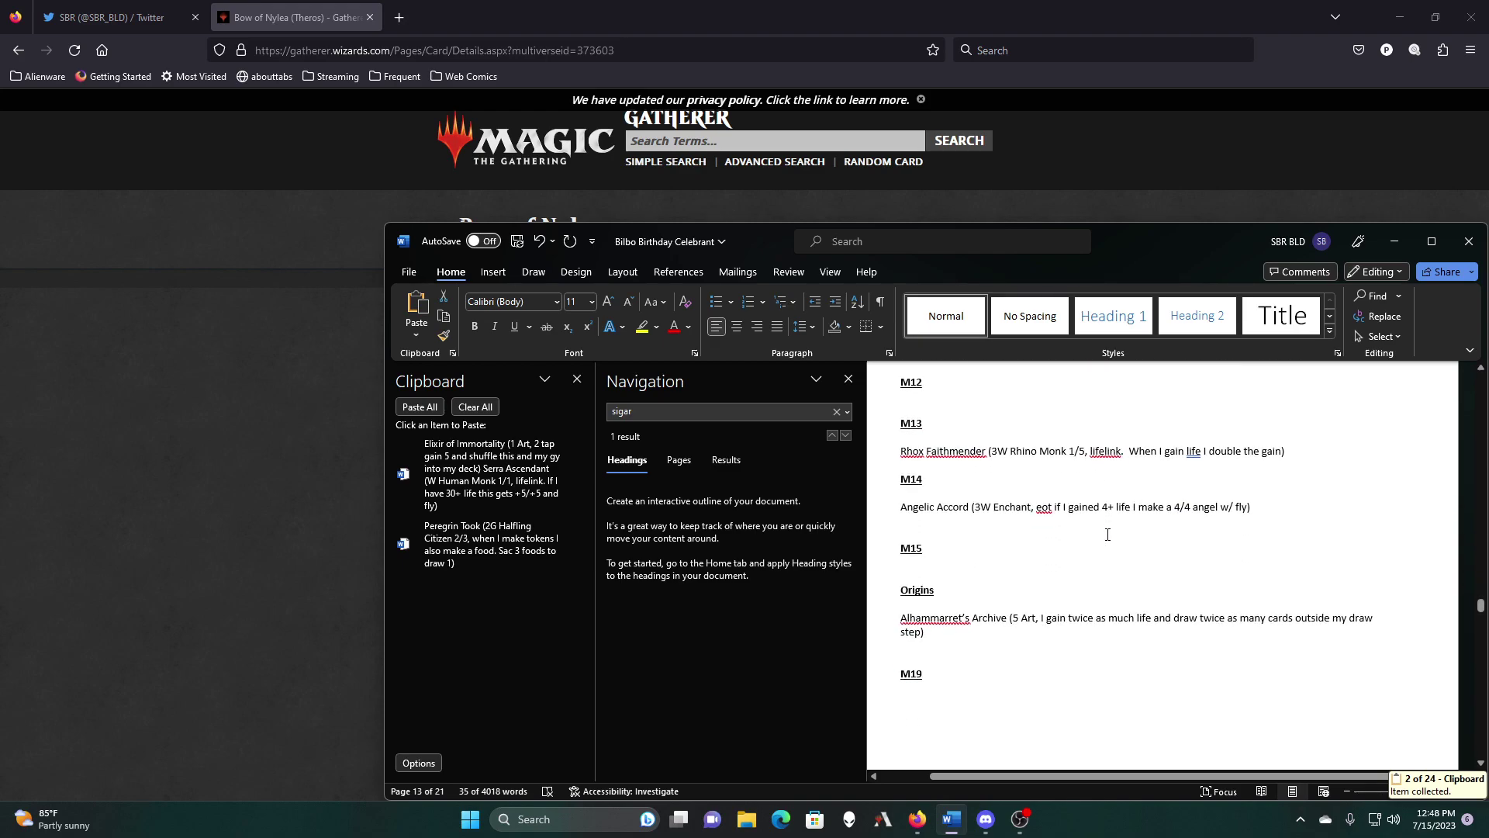
pyautogui.scroll(-5, 1107, 535)
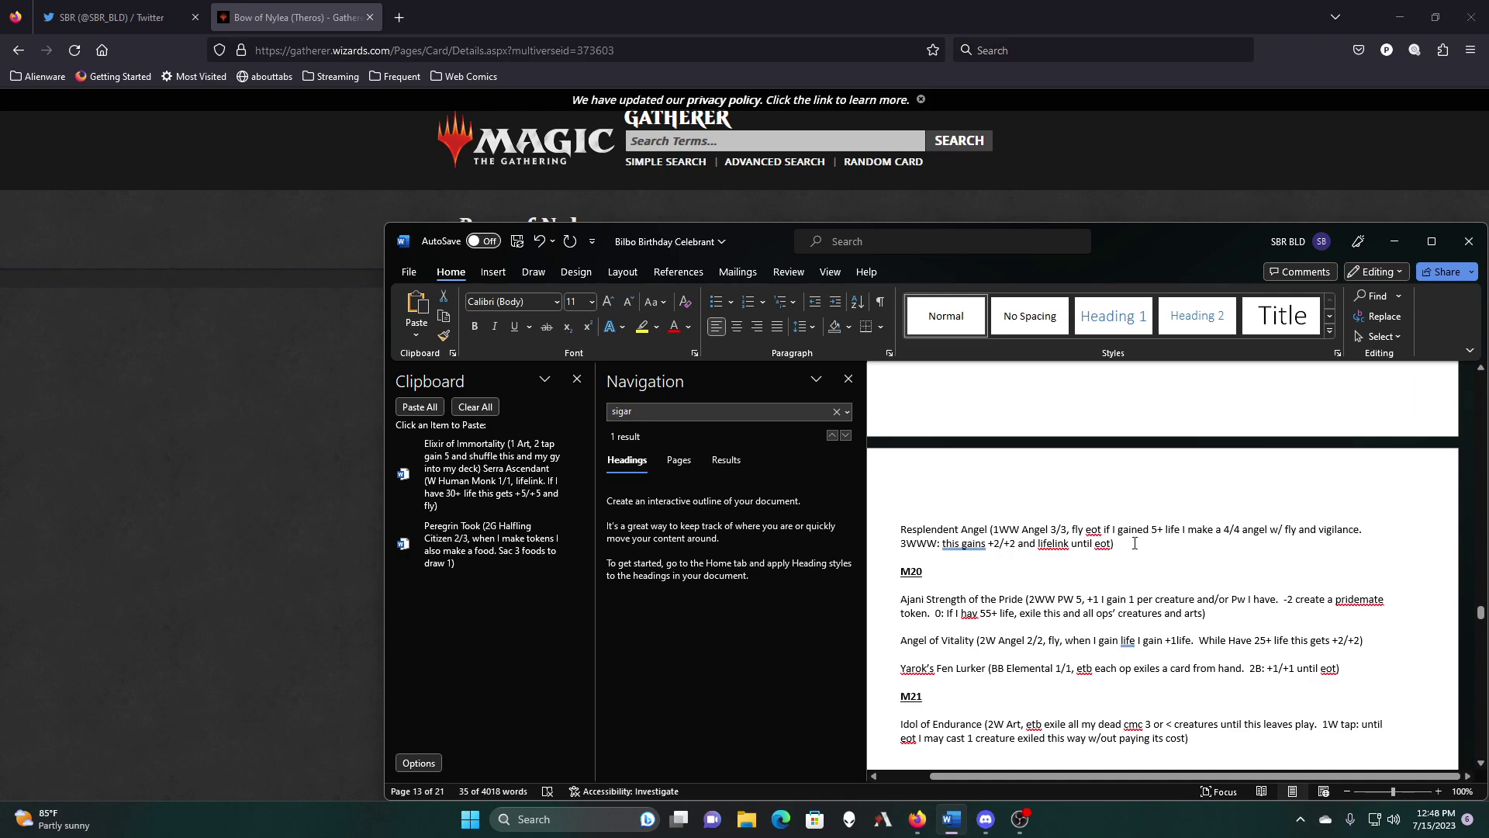
pyautogui.moveTo(1117, 544); pyautogui.dragTo(901, 529)
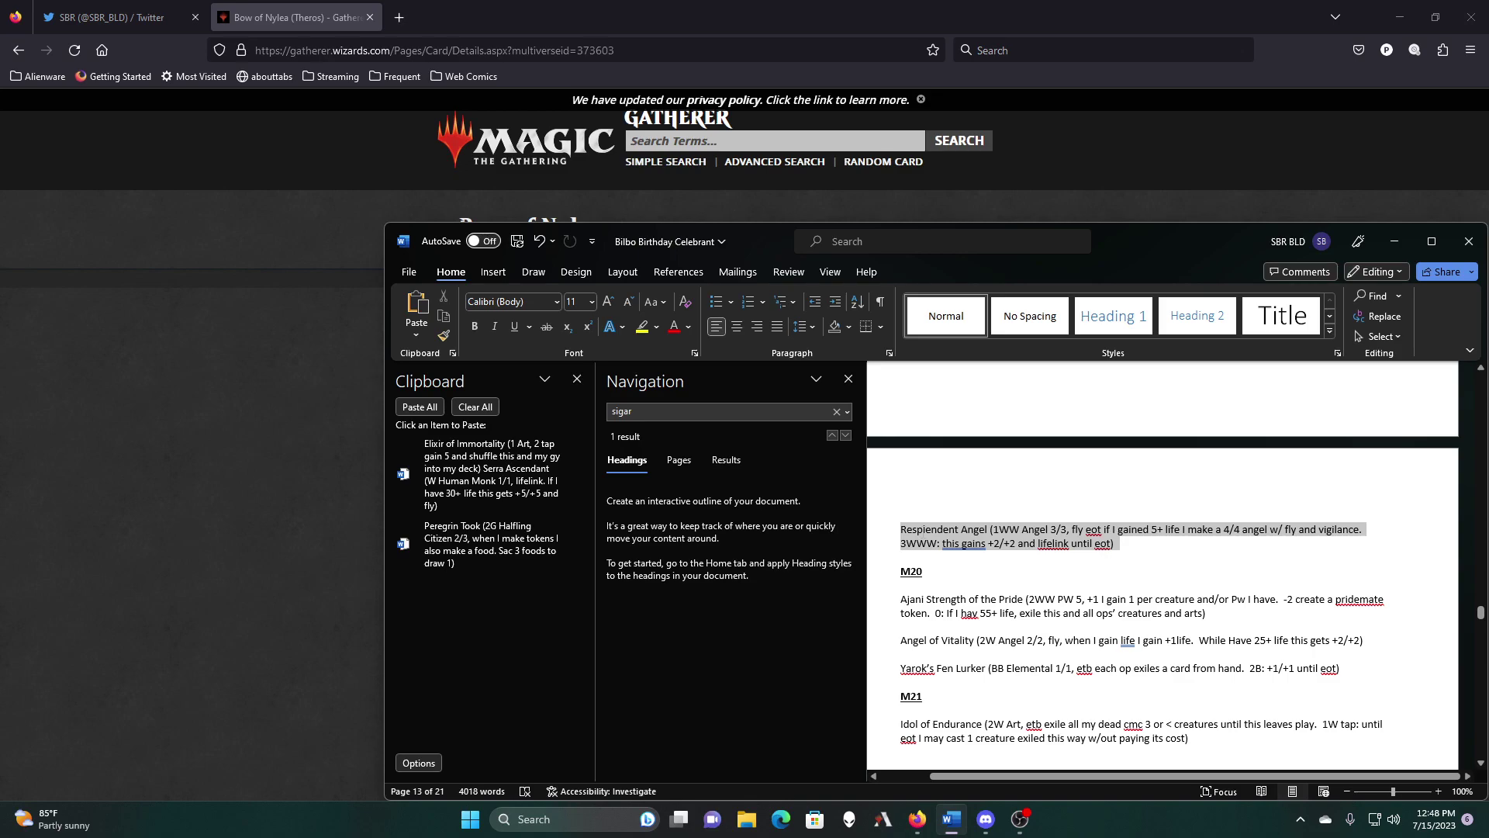
pyautogui.click(1191, 549)
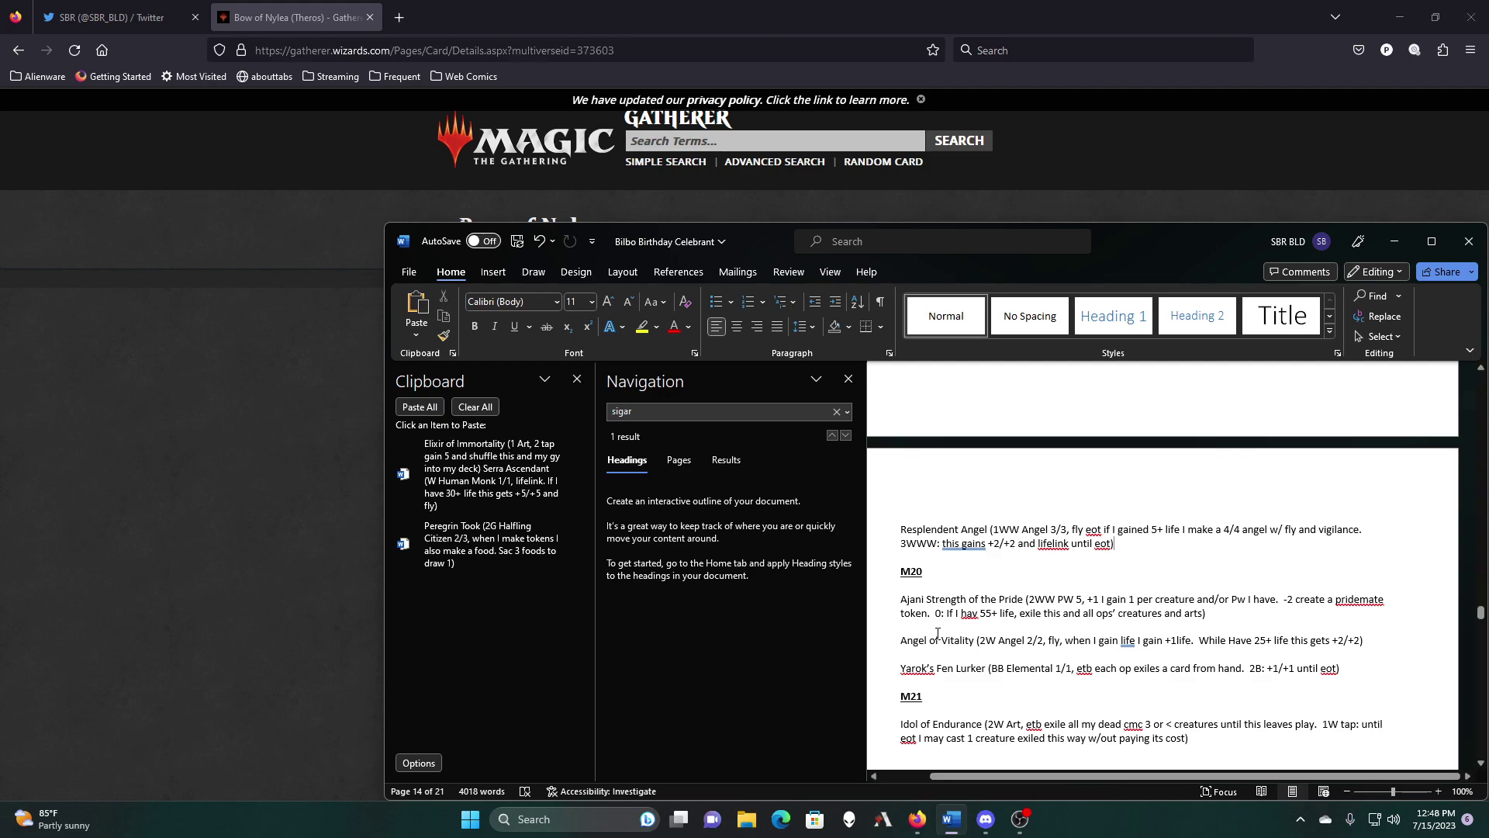
pyautogui.scroll(-3, 940, 632)
pyautogui.scroll(-5, 941, 633)
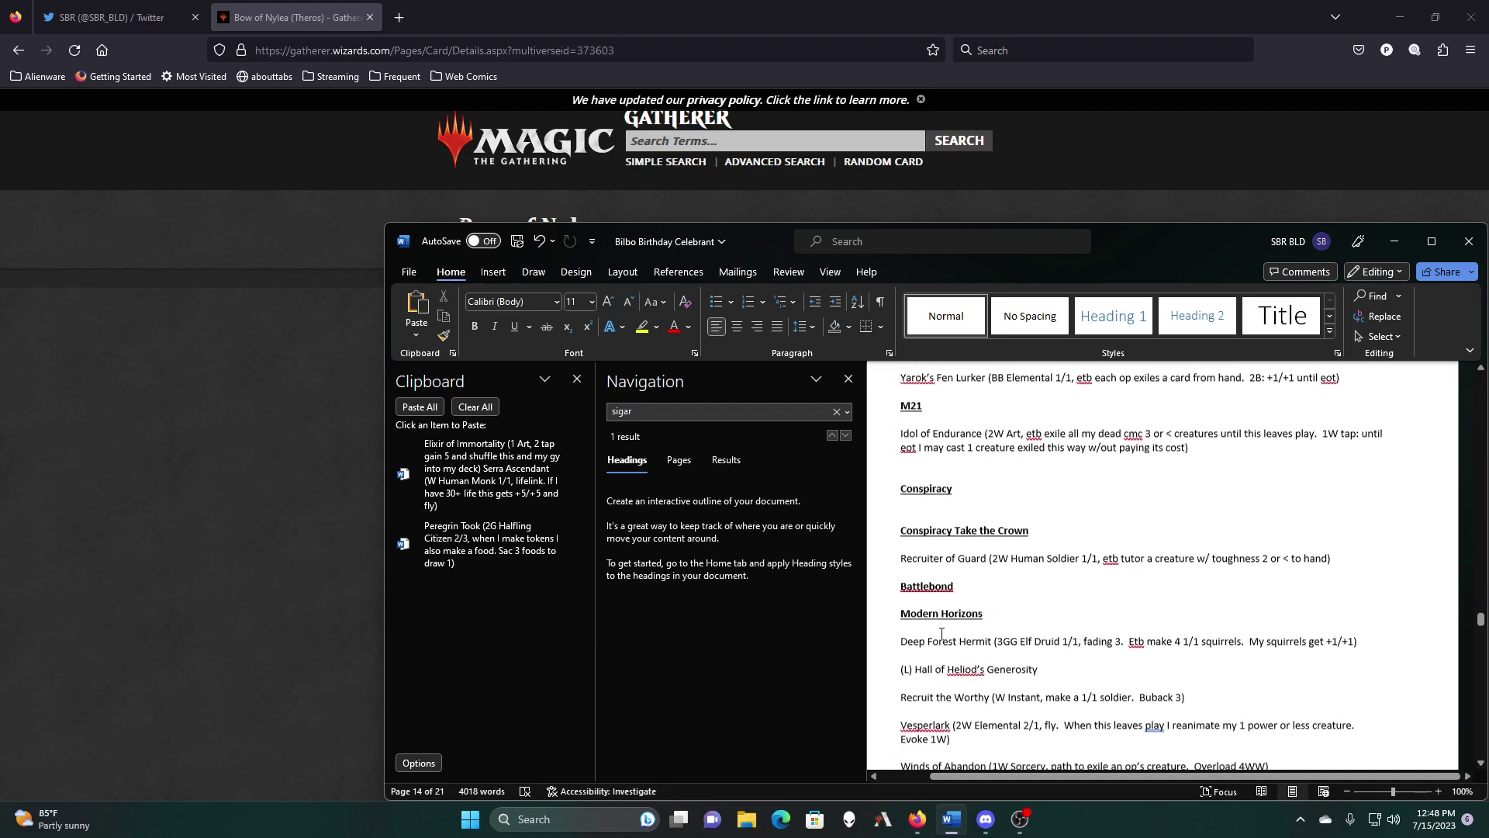
pyautogui.scroll(-2, 941, 633)
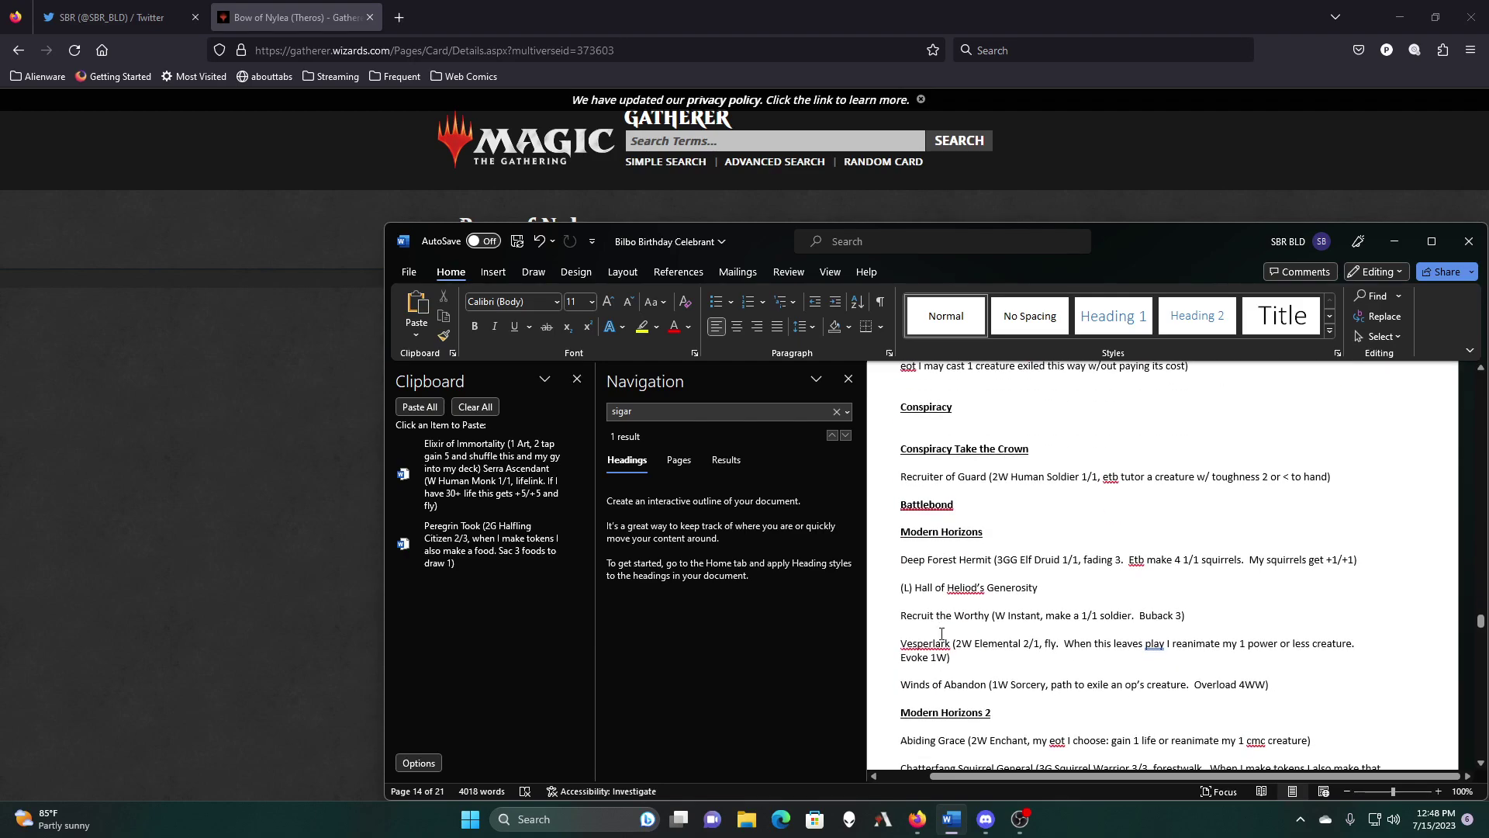
pyautogui.scroll(-2, 941, 634)
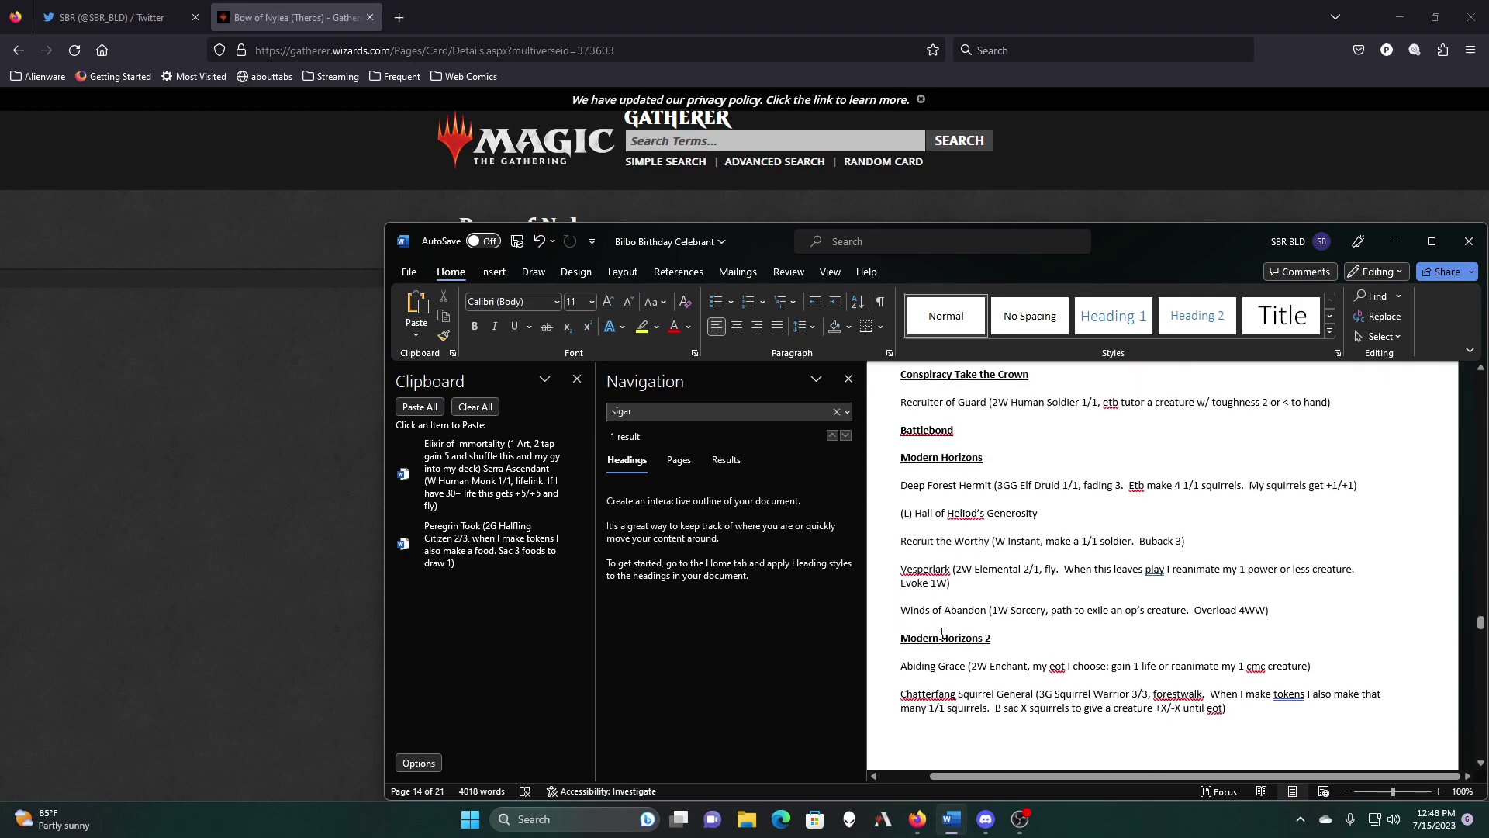
# Step: Copy the Abiding Grace entry from the Modern Horizons 2 section
pyautogui.scroll(-4, 941, 633)
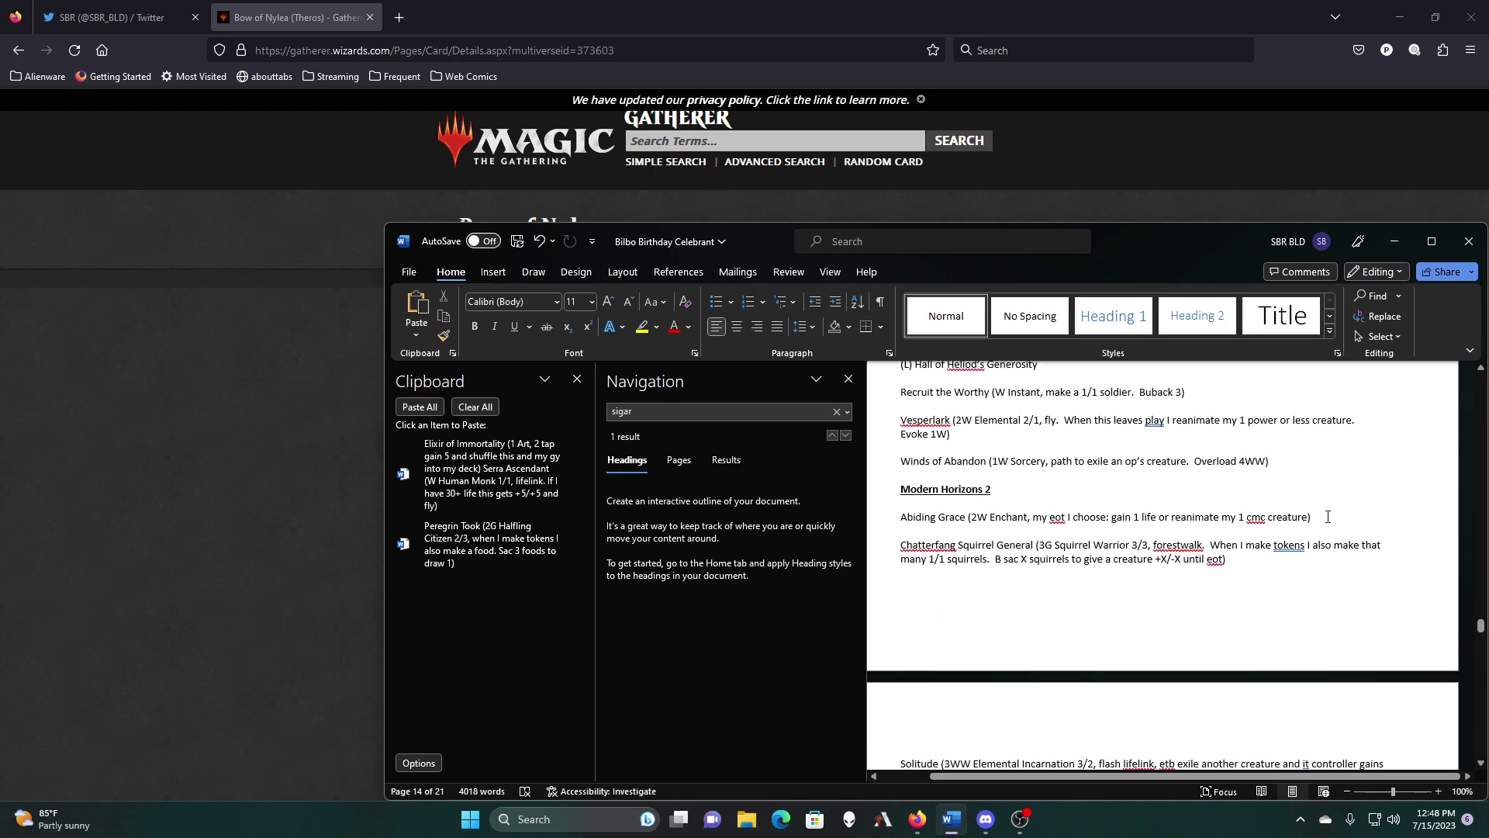
pyautogui.moveTo(1328, 517); pyautogui.dragTo(918, 509)
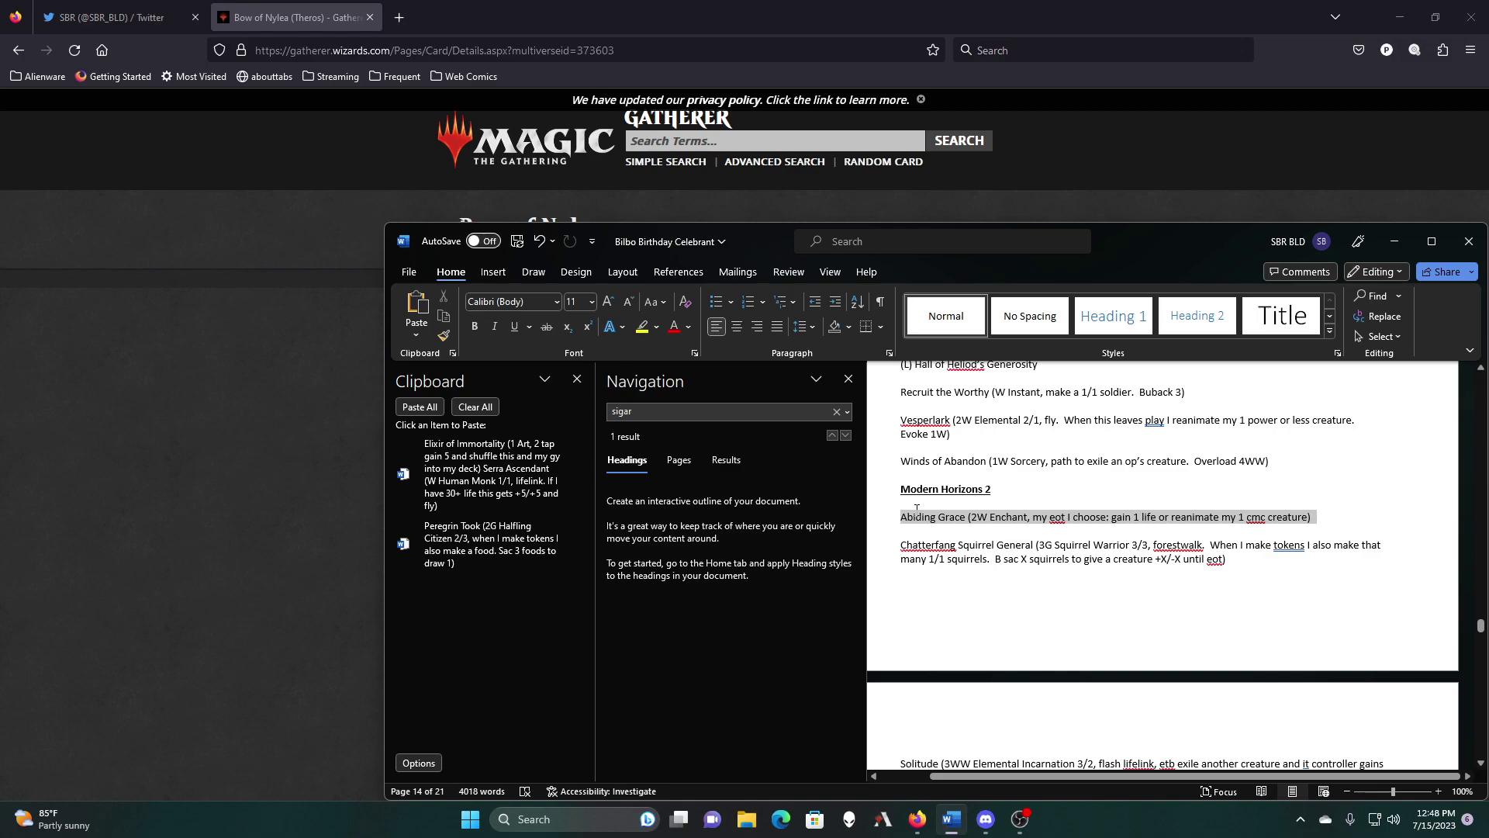
pyautogui.rightClick(920, 516)
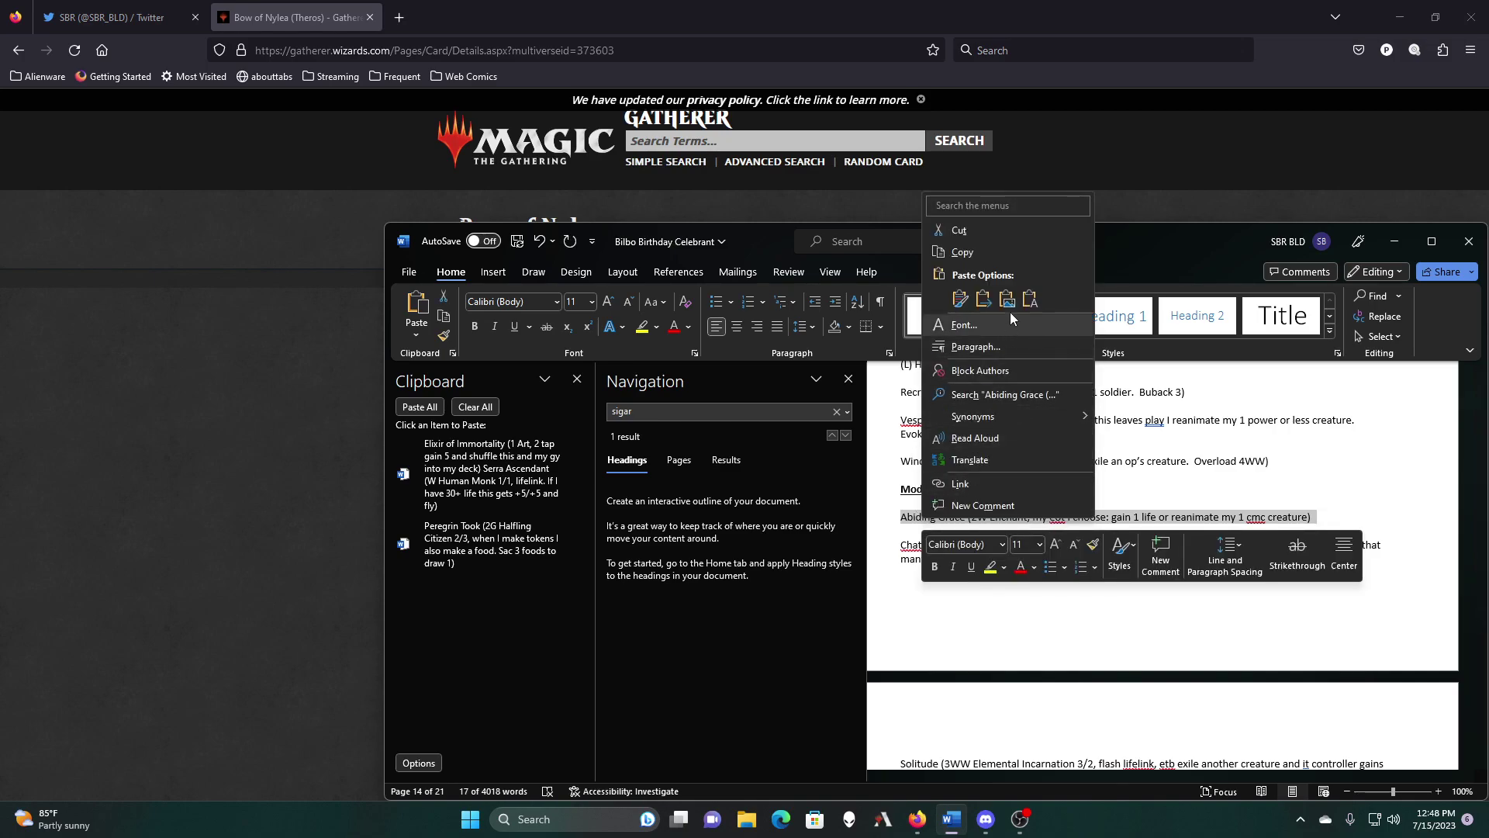
pyautogui.click(1012, 252)
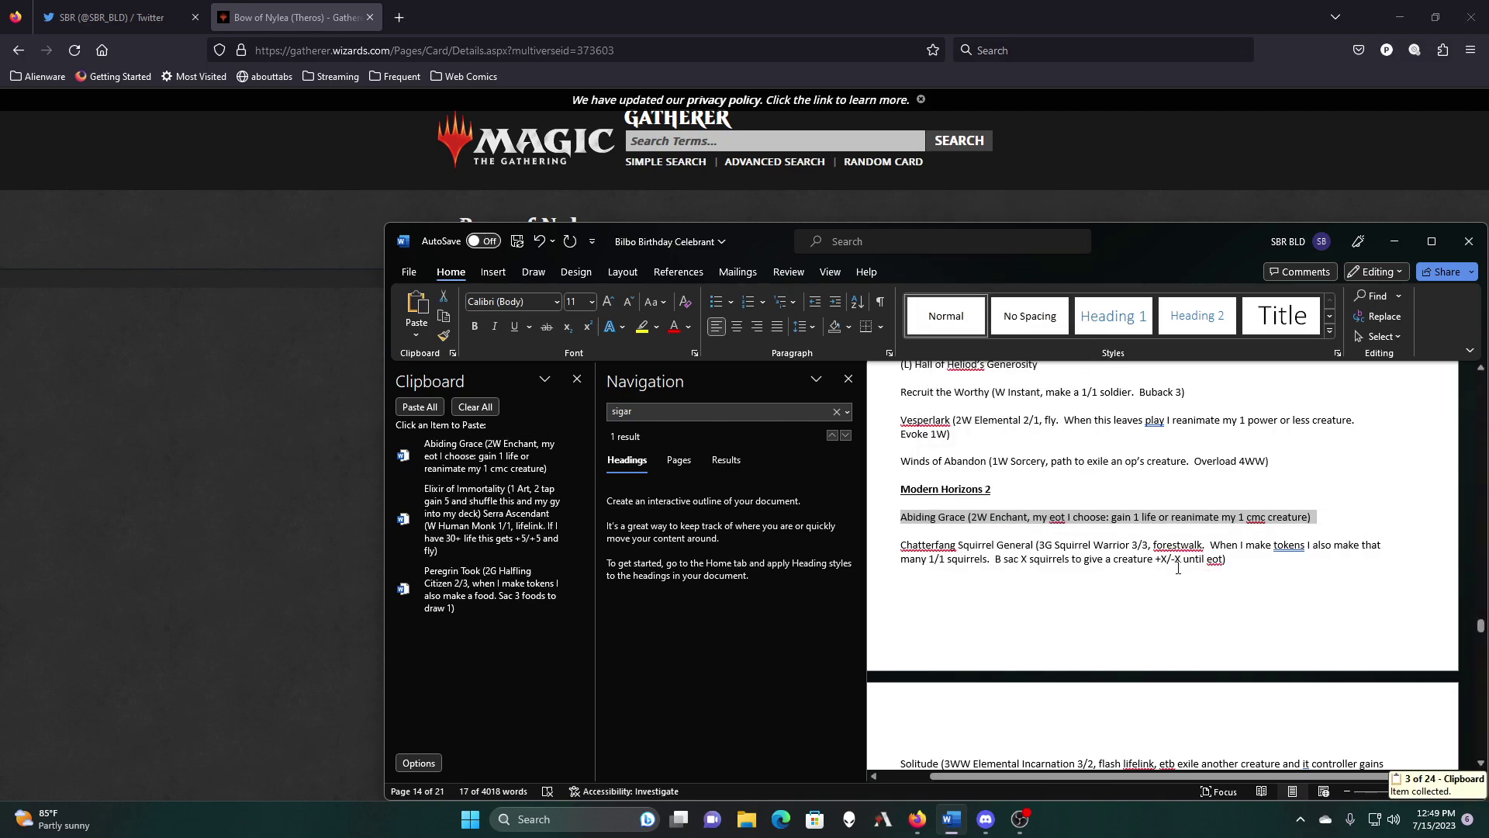
# Step: Copy the Sythis Harvest's Hand entry from the end of the Modern Horizons 2 section
pyautogui.scroll(-3, 1178, 569)
pyautogui.scroll(-5, 1203, 547)
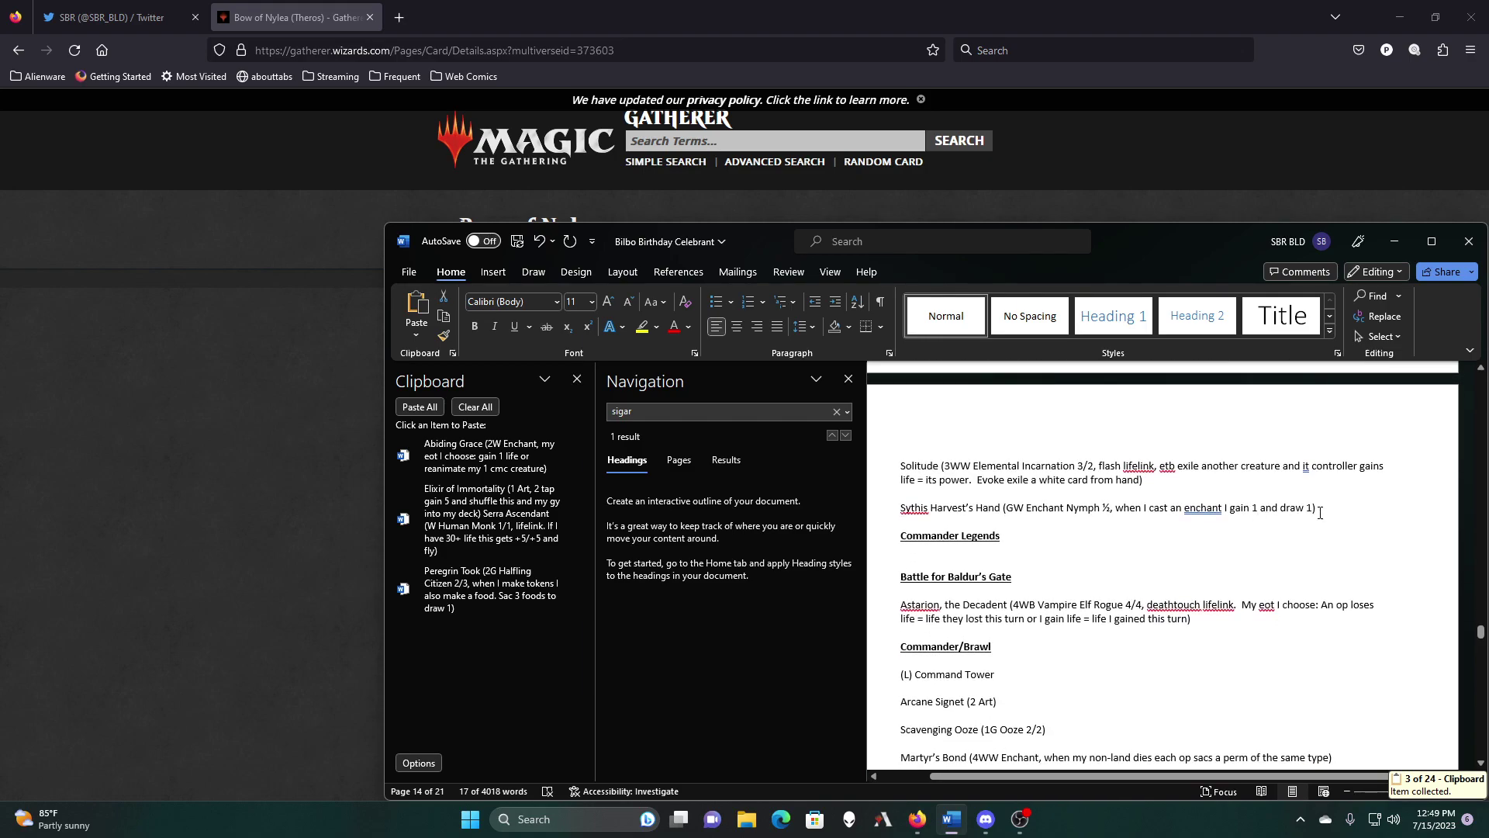
pyautogui.moveTo(1322, 512); pyautogui.dragTo(914, 500)
pyautogui.rightClick(922, 477)
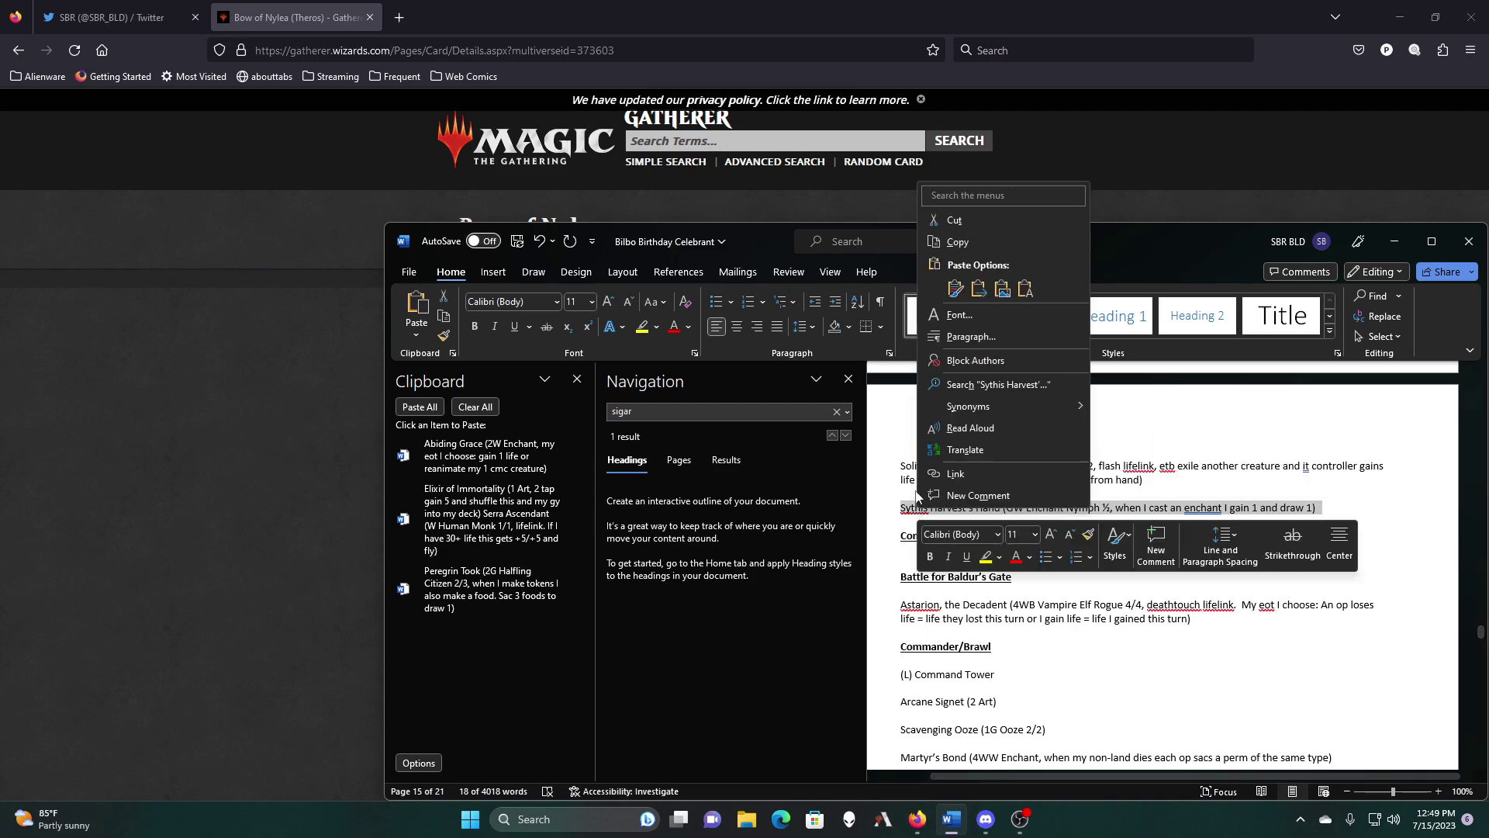
pyautogui.click(1010, 240)
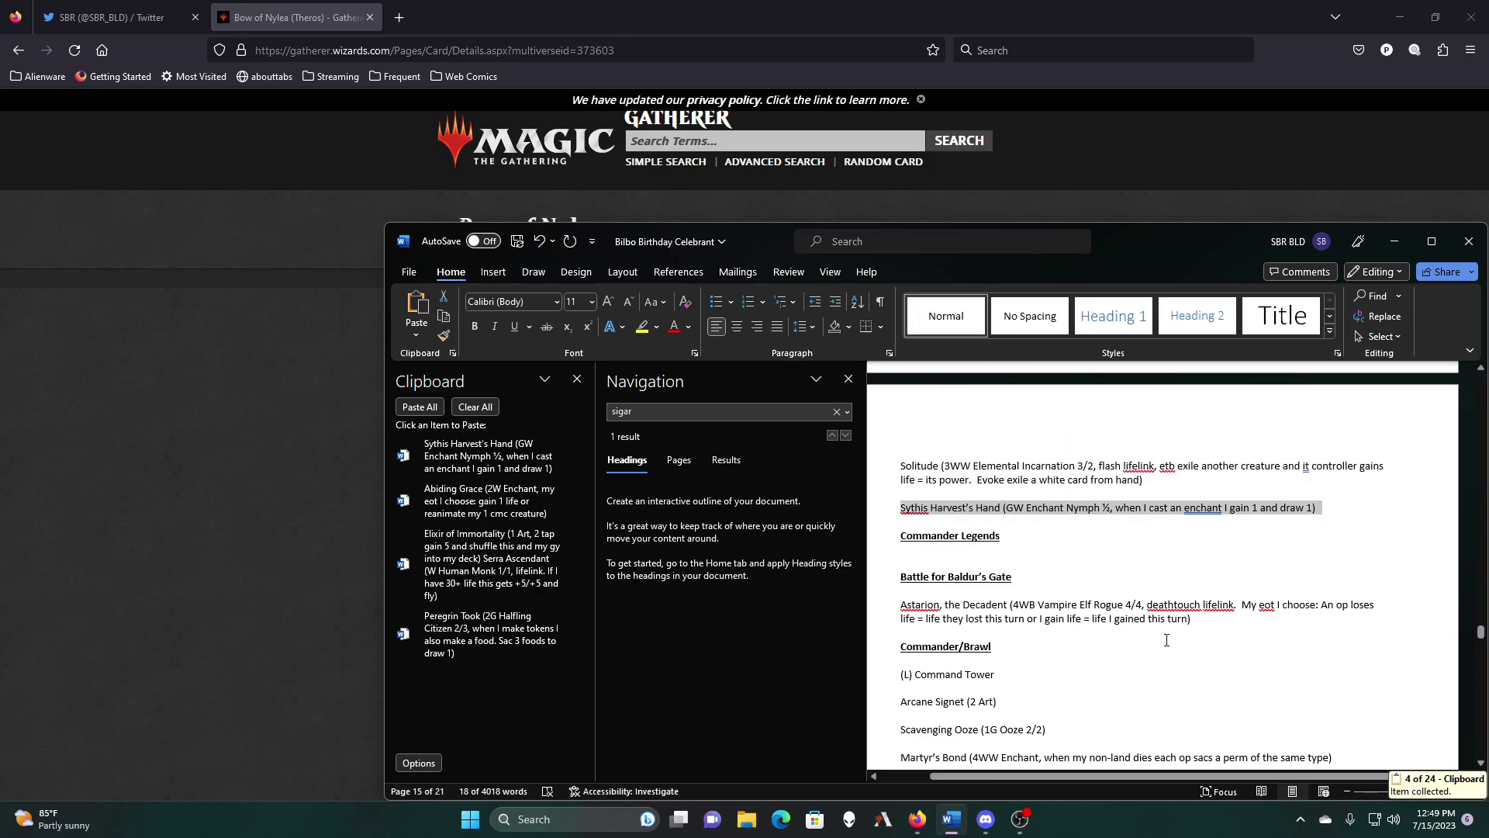
# Step: Examine the Battle for Baldur's Gate entry Astarion and the Commander/Brawl entries for life-gain cards
pyautogui.scroll(-2, 1178, 553)
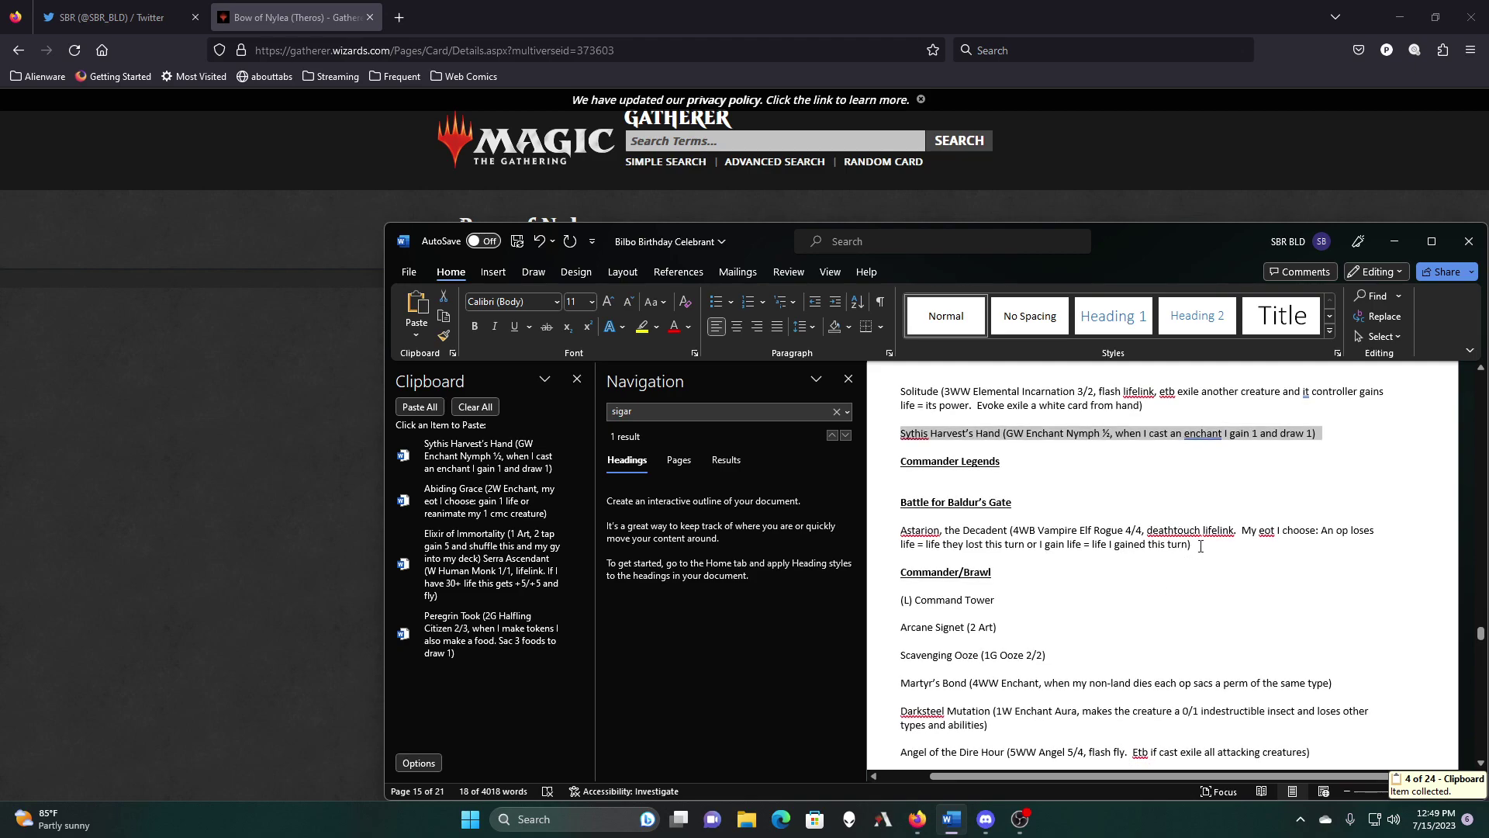
pyautogui.moveTo(1194, 544); pyautogui.dragTo(906, 531)
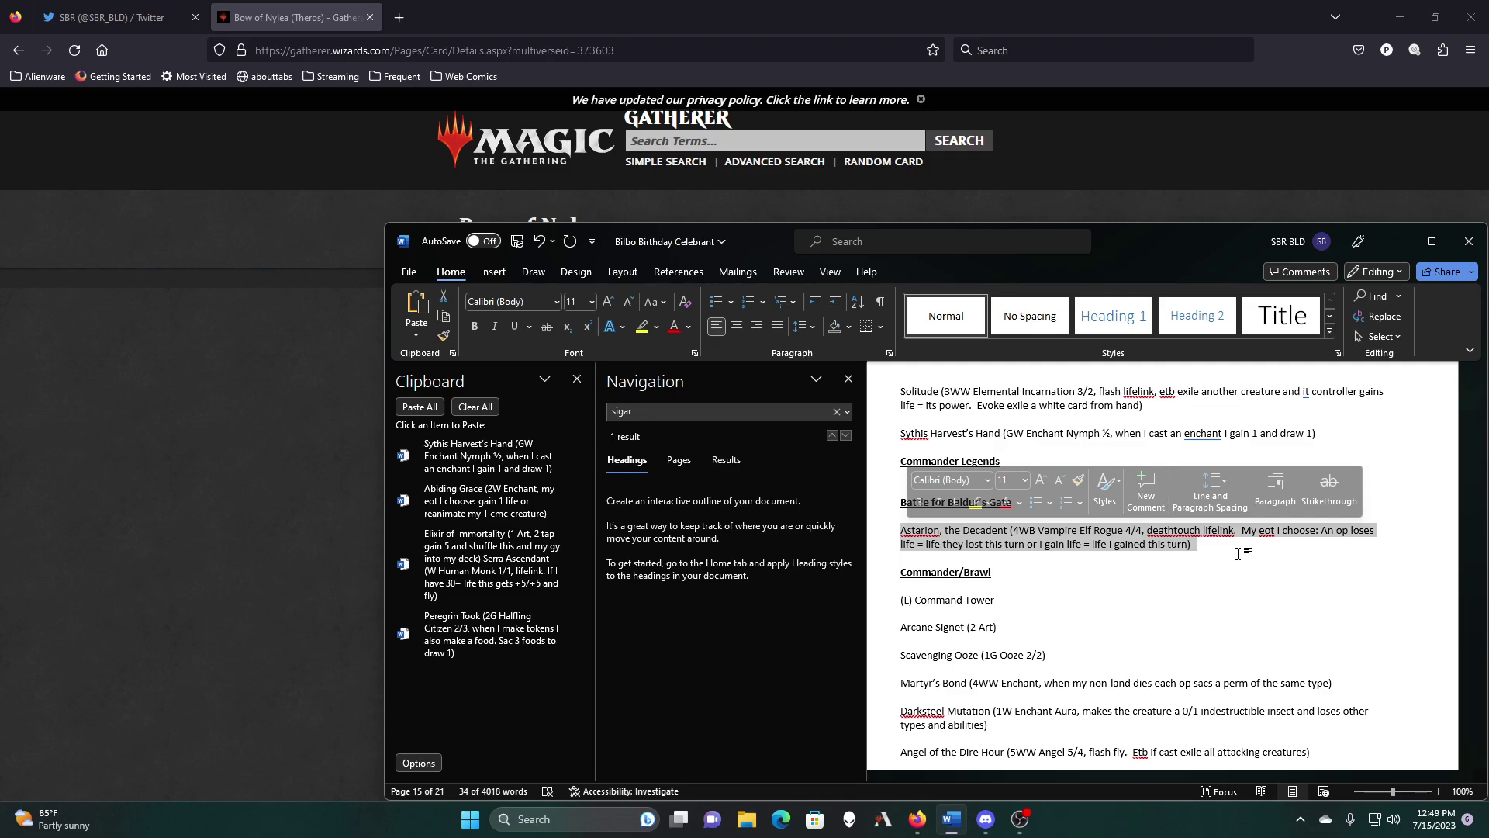
pyautogui.click(1237, 555)
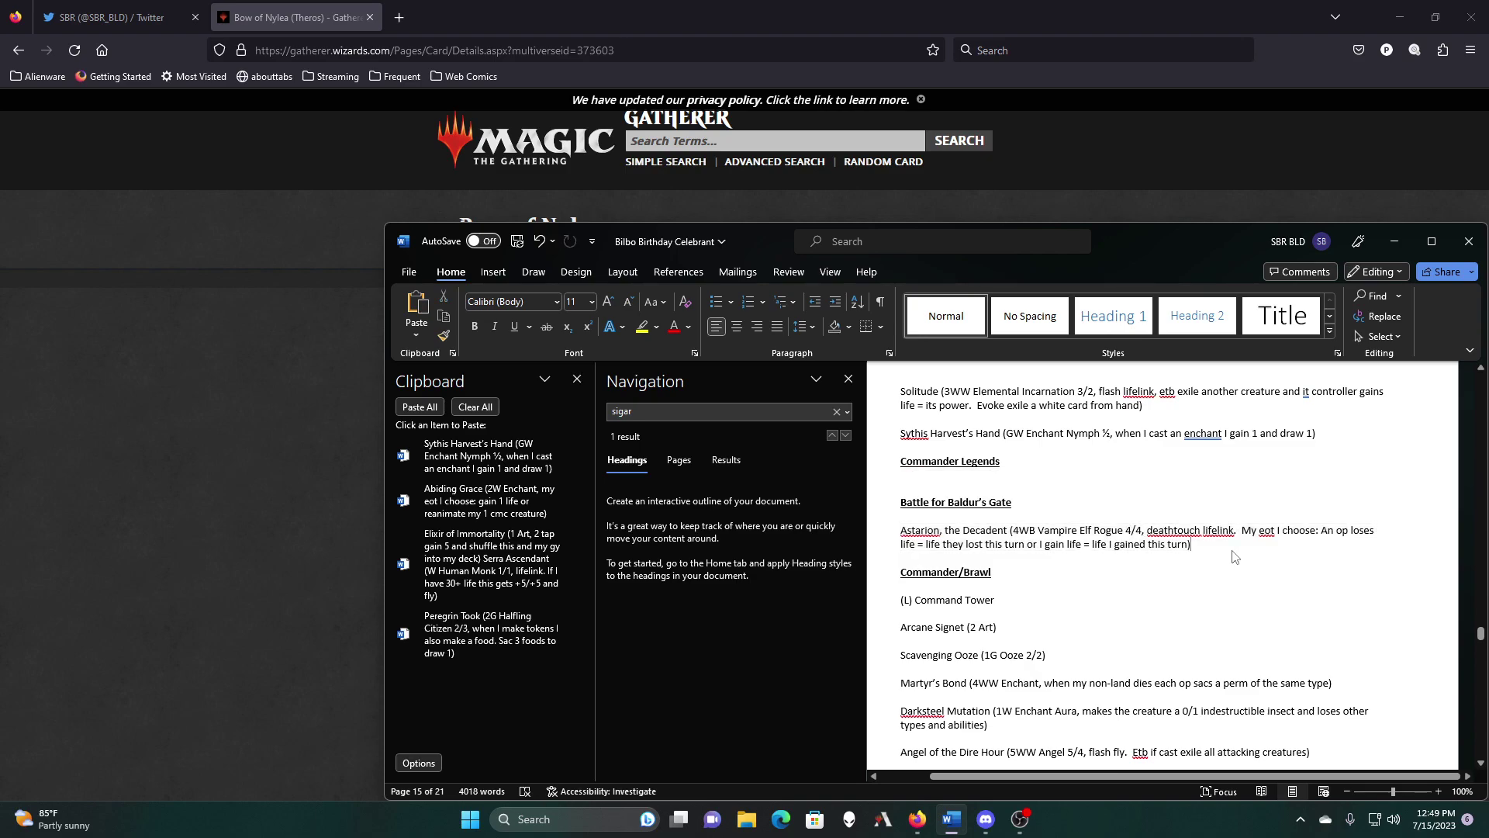
pyautogui.scroll(-3, 1234, 556)
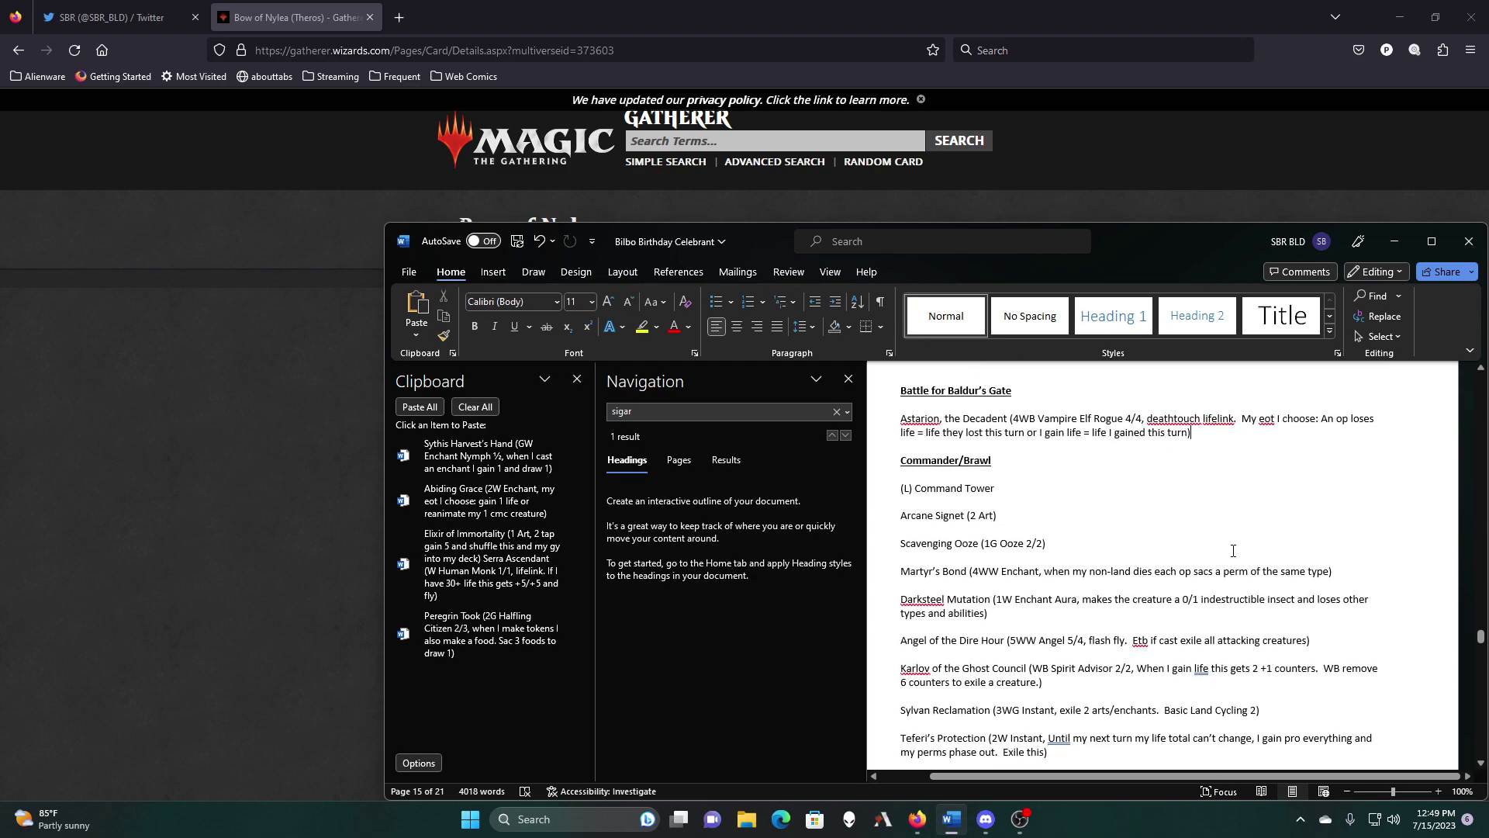
pyautogui.scroll(-1, 1233, 551)
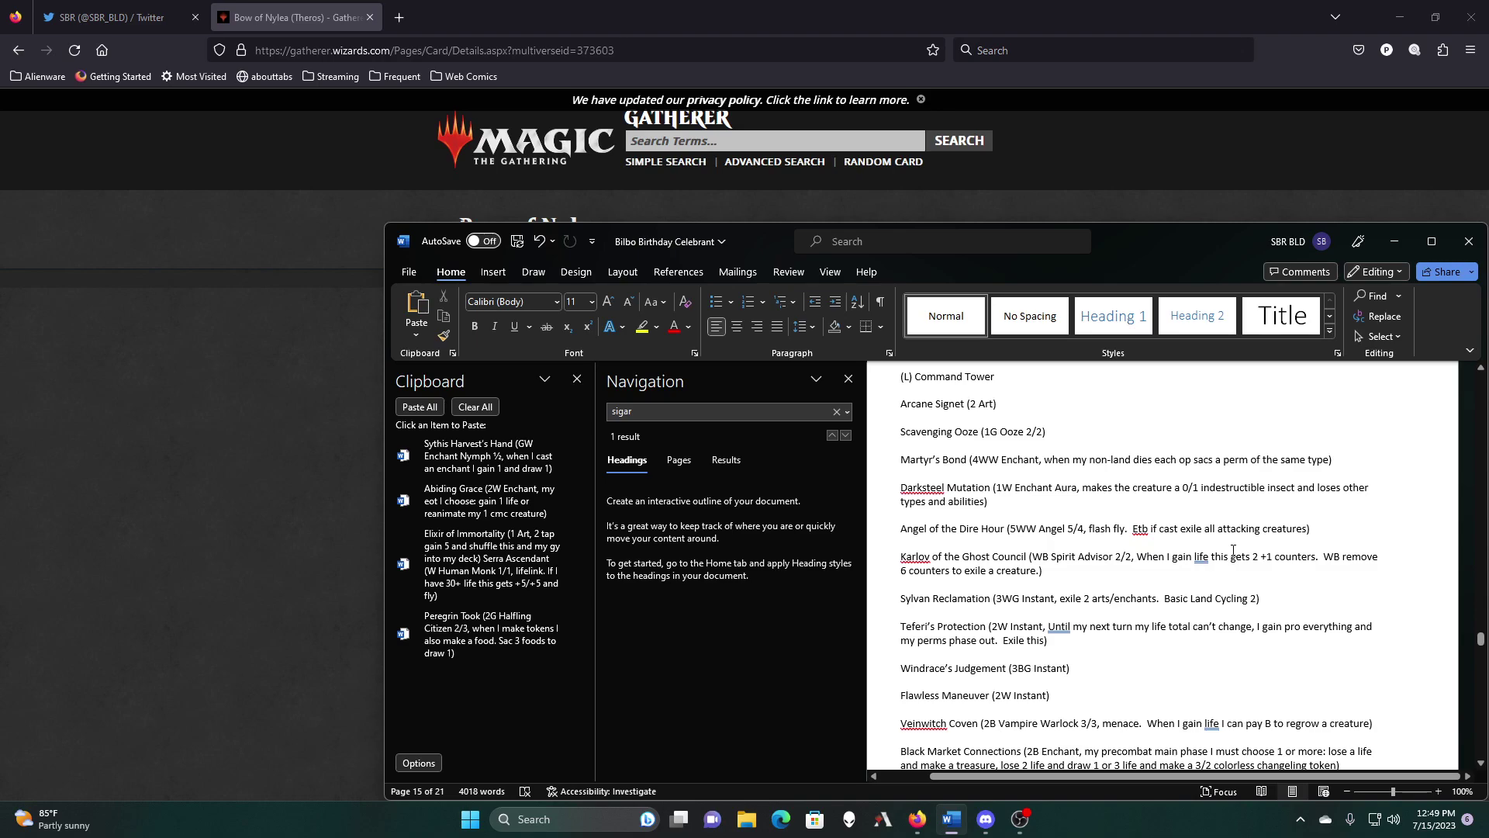
pyautogui.scroll(-1, 1234, 550)
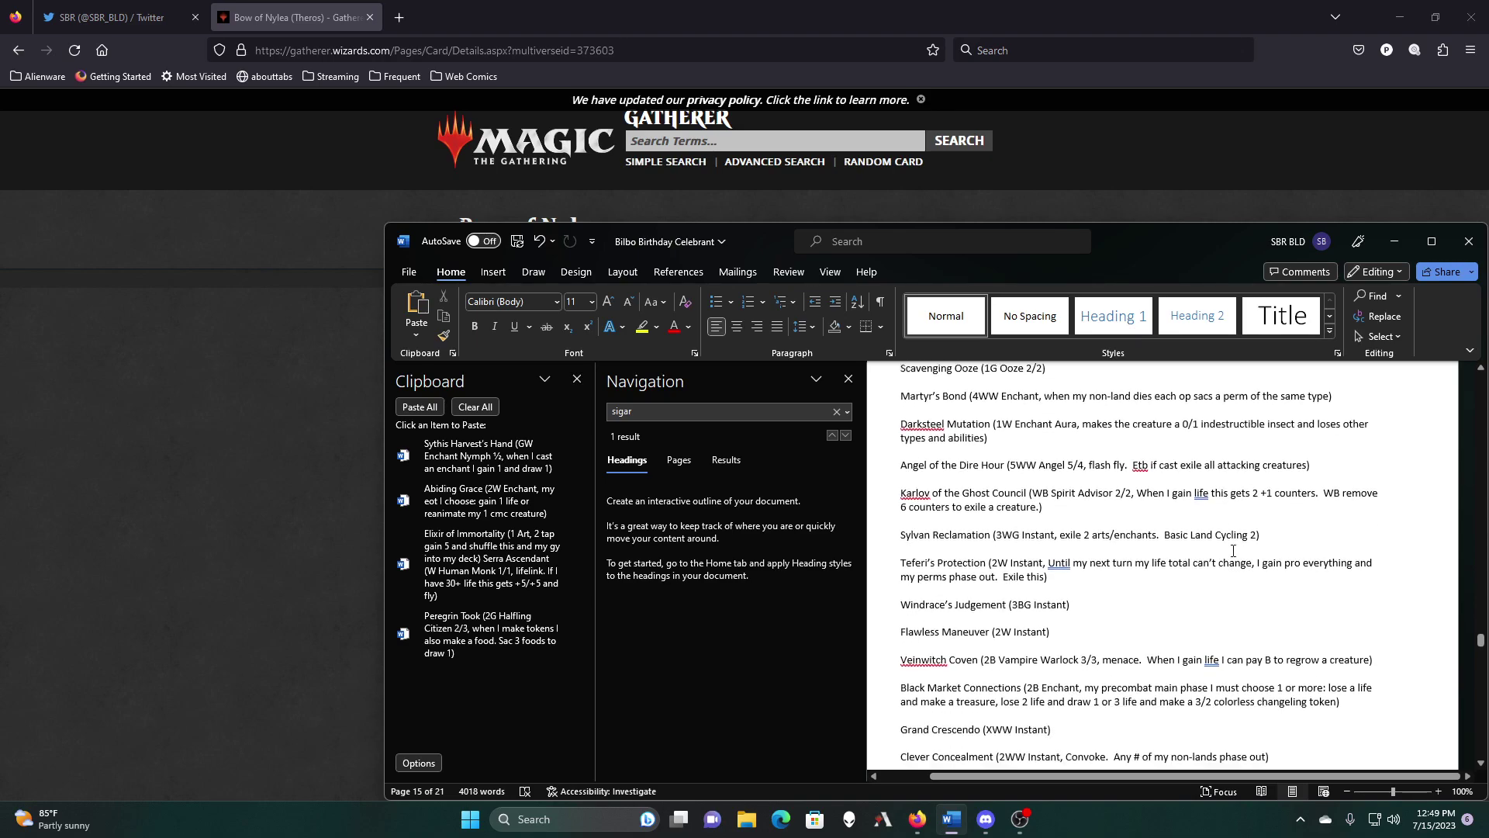
pyautogui.scroll(-1, 1233, 550)
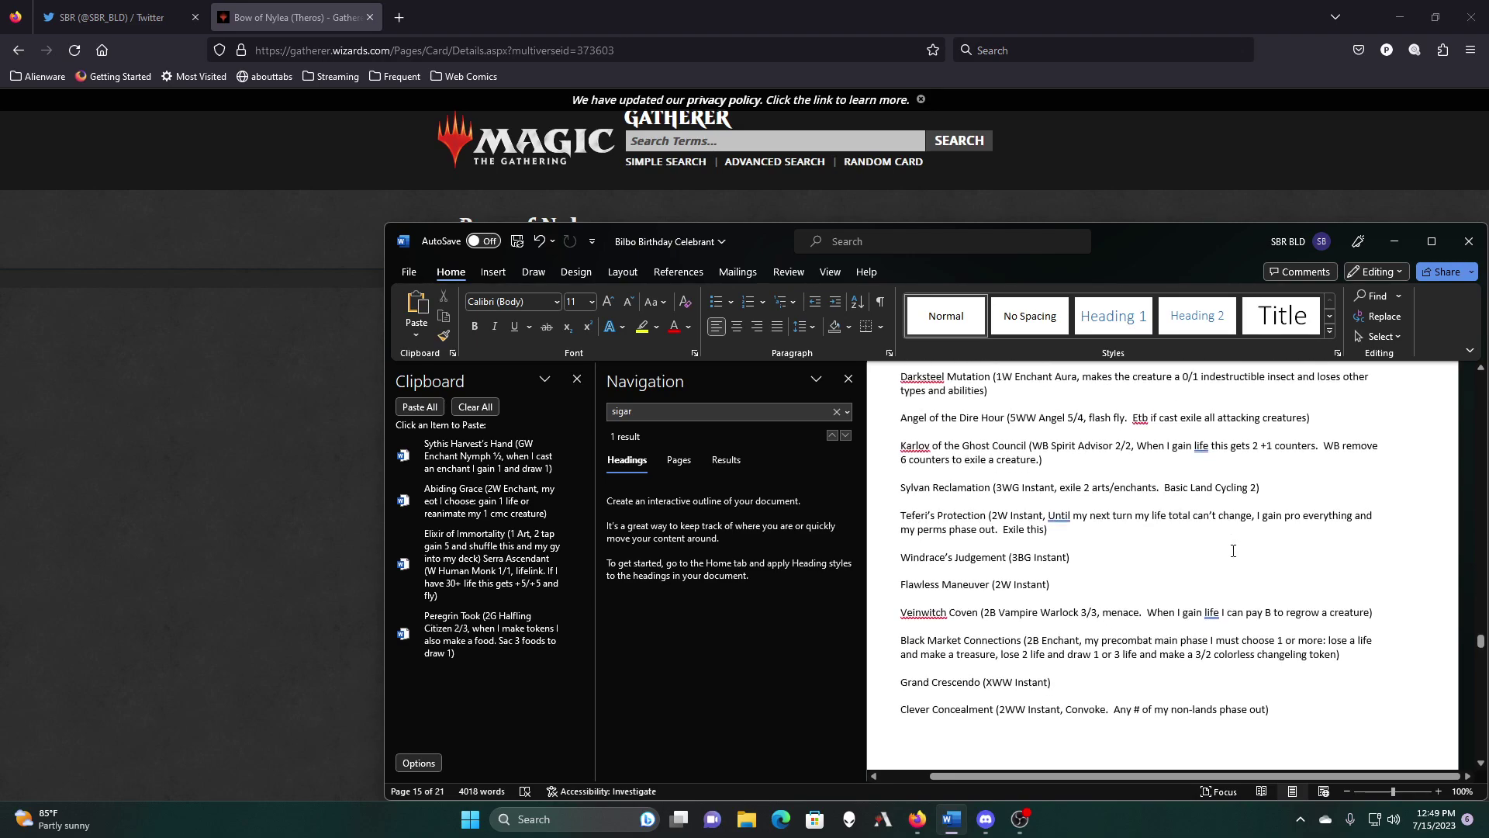
pyautogui.scroll(-3, 1233, 551)
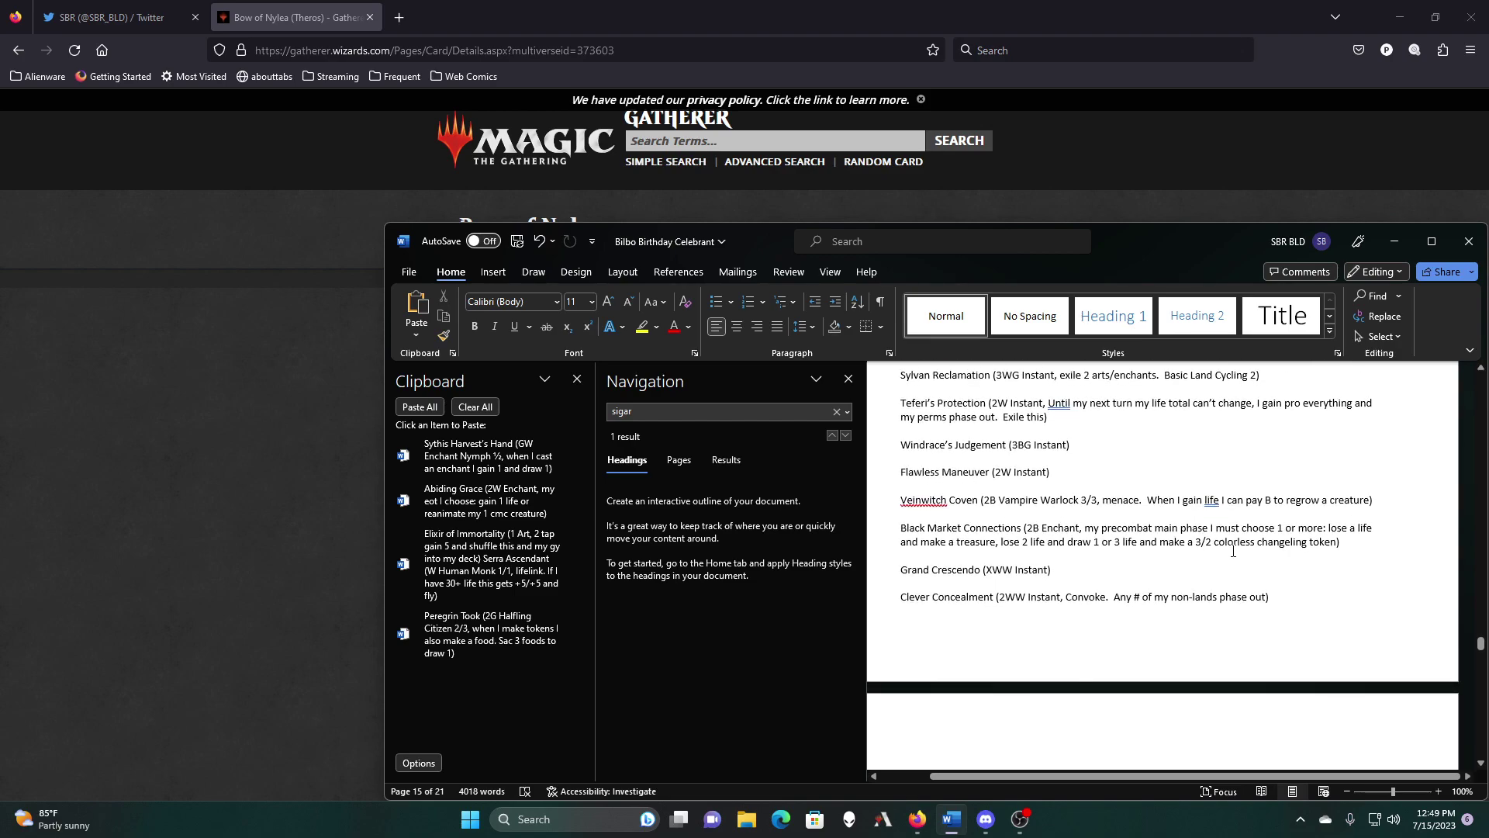
pyautogui.scroll(-6, 1233, 550)
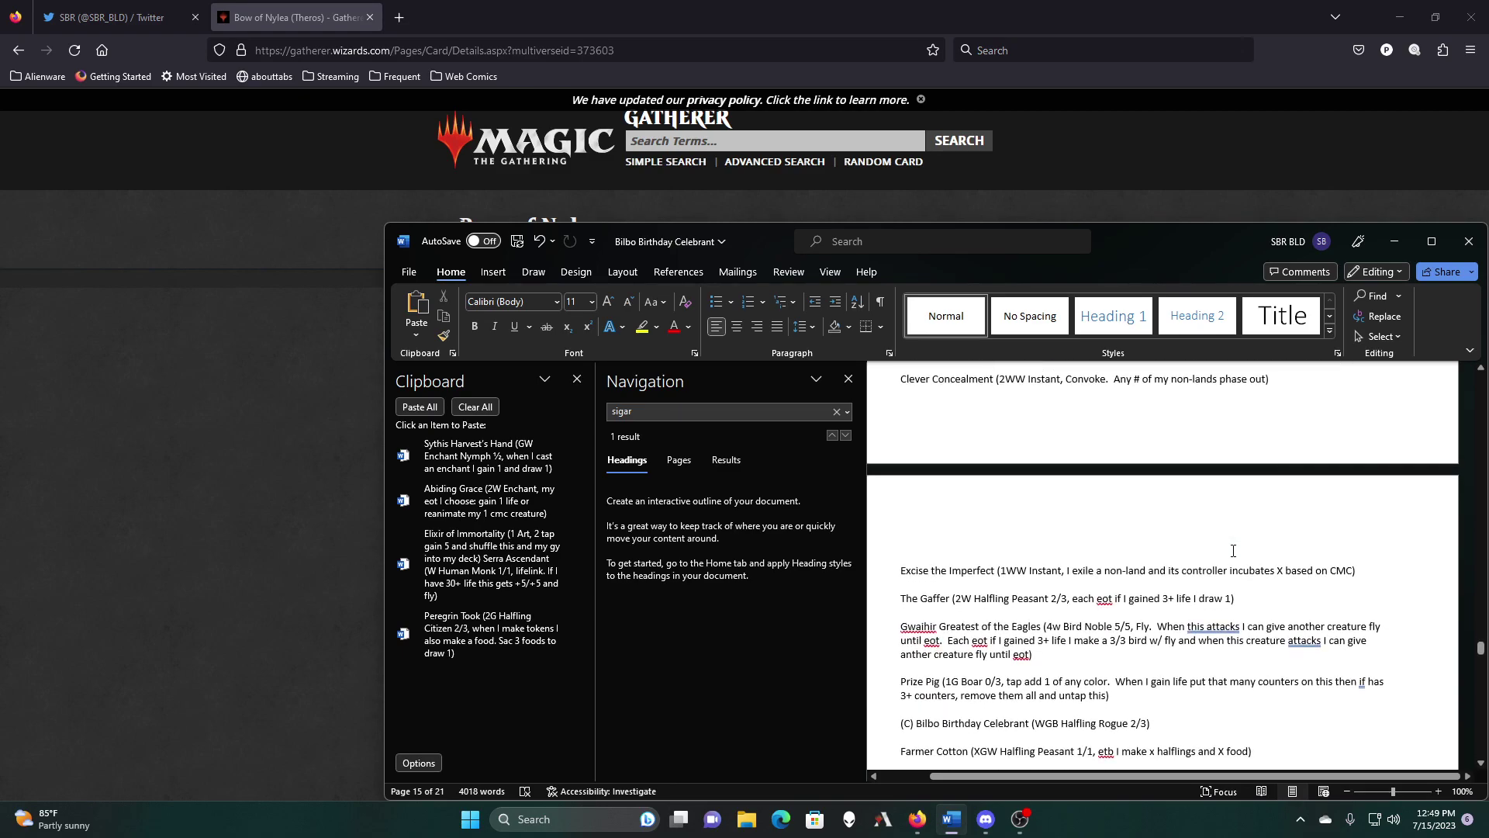
pyautogui.scroll(-2, 1233, 551)
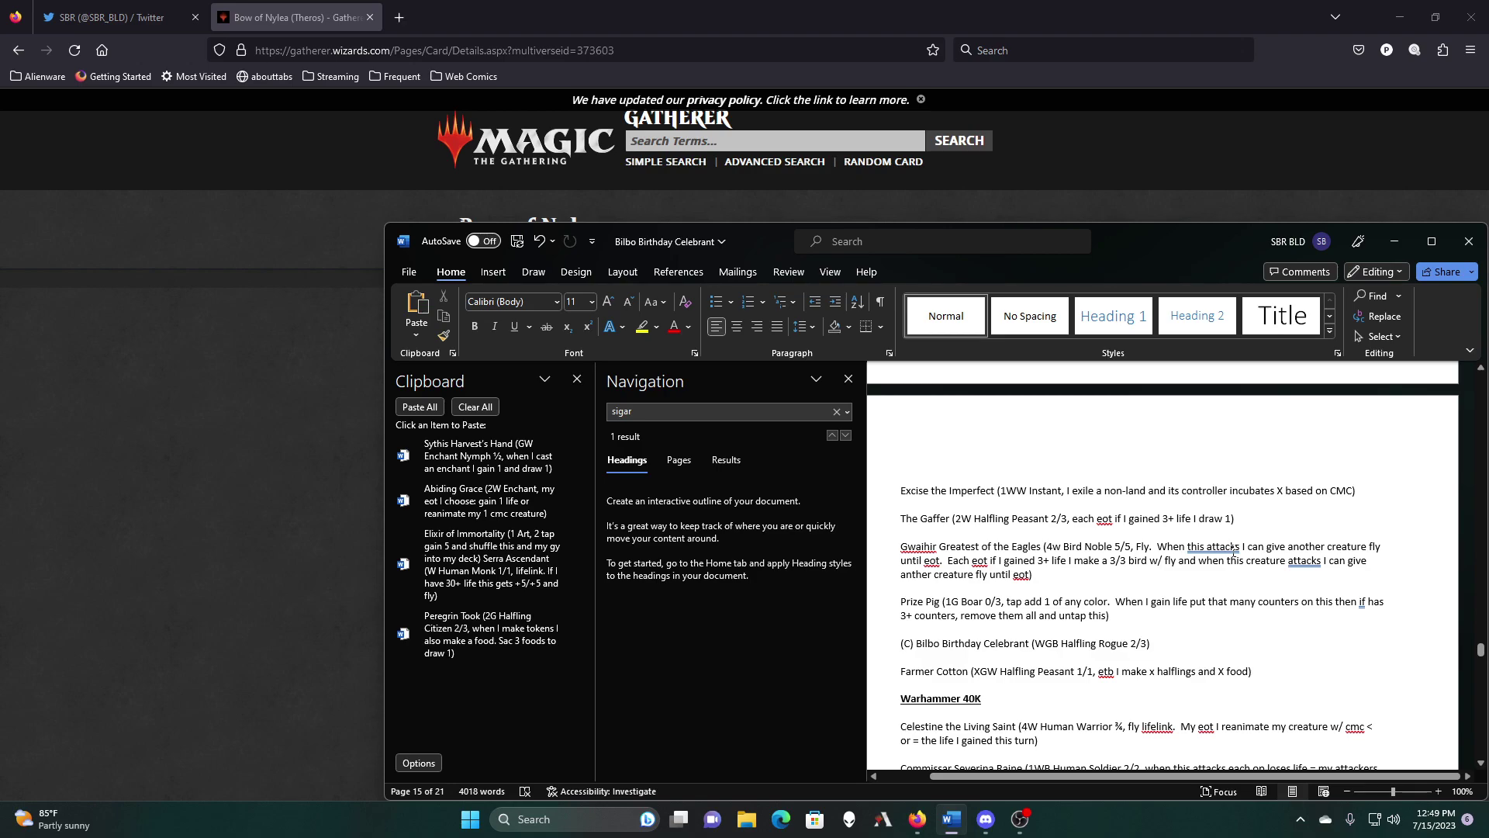
pyautogui.scroll(-2, 1233, 552)
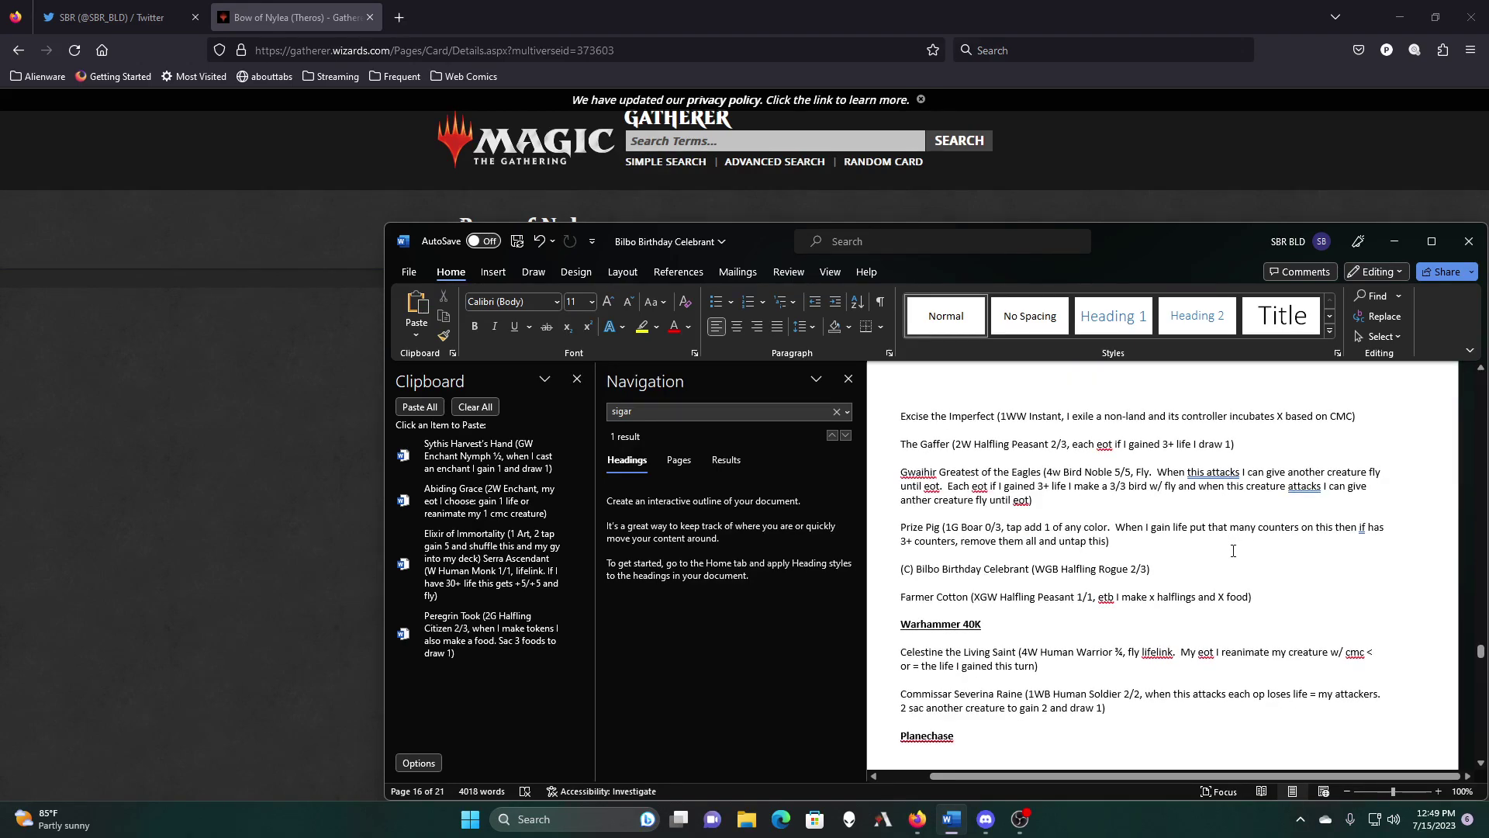
# Step: Copy the Farmer Cotton entry that stands just above the Warhammer 40K heading
pyautogui.scroll(-3, 1233, 551)
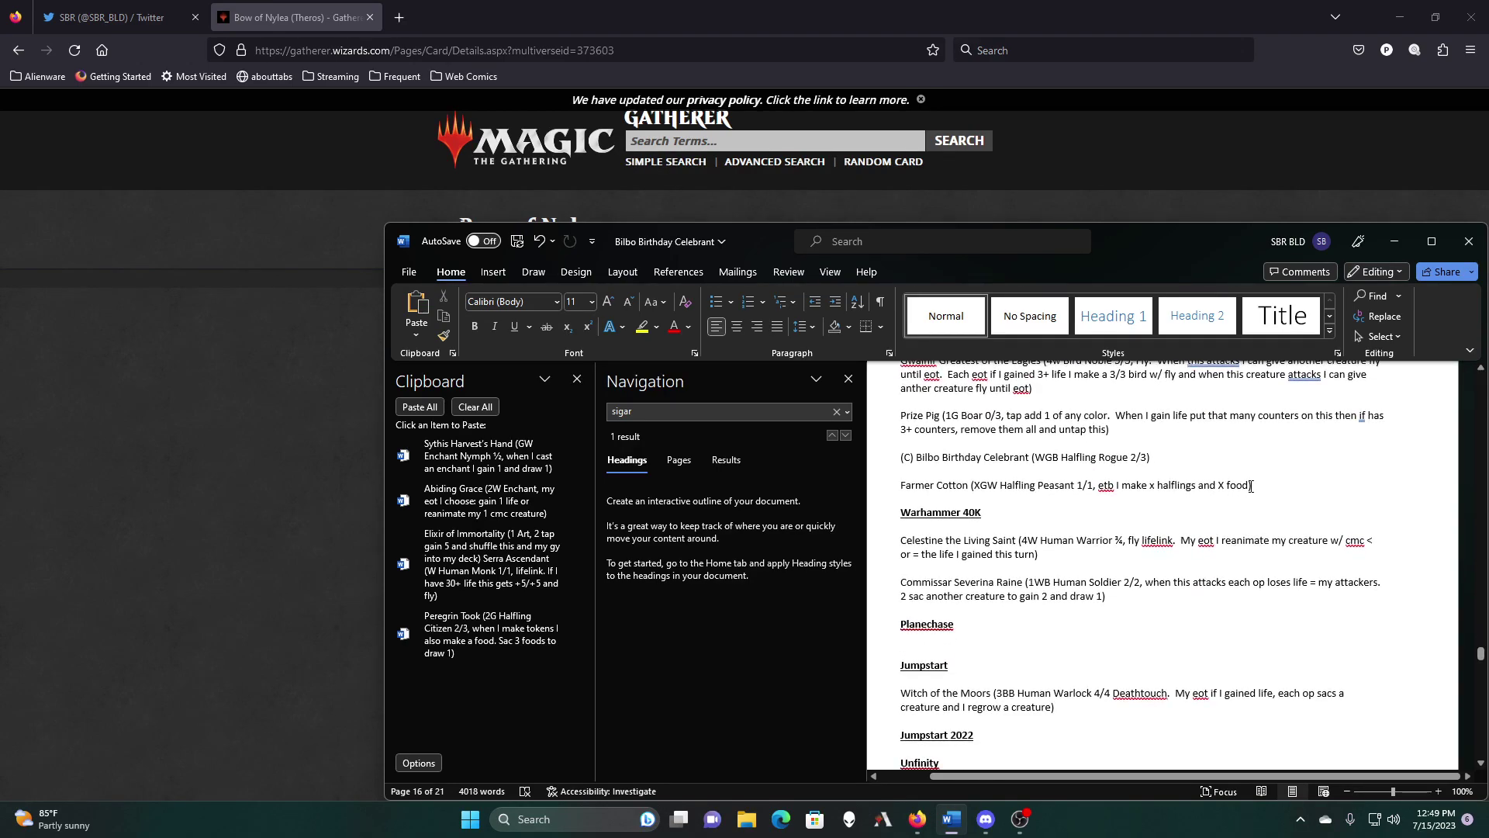
pyautogui.moveTo(1250, 486); pyautogui.dragTo(1153, 473)
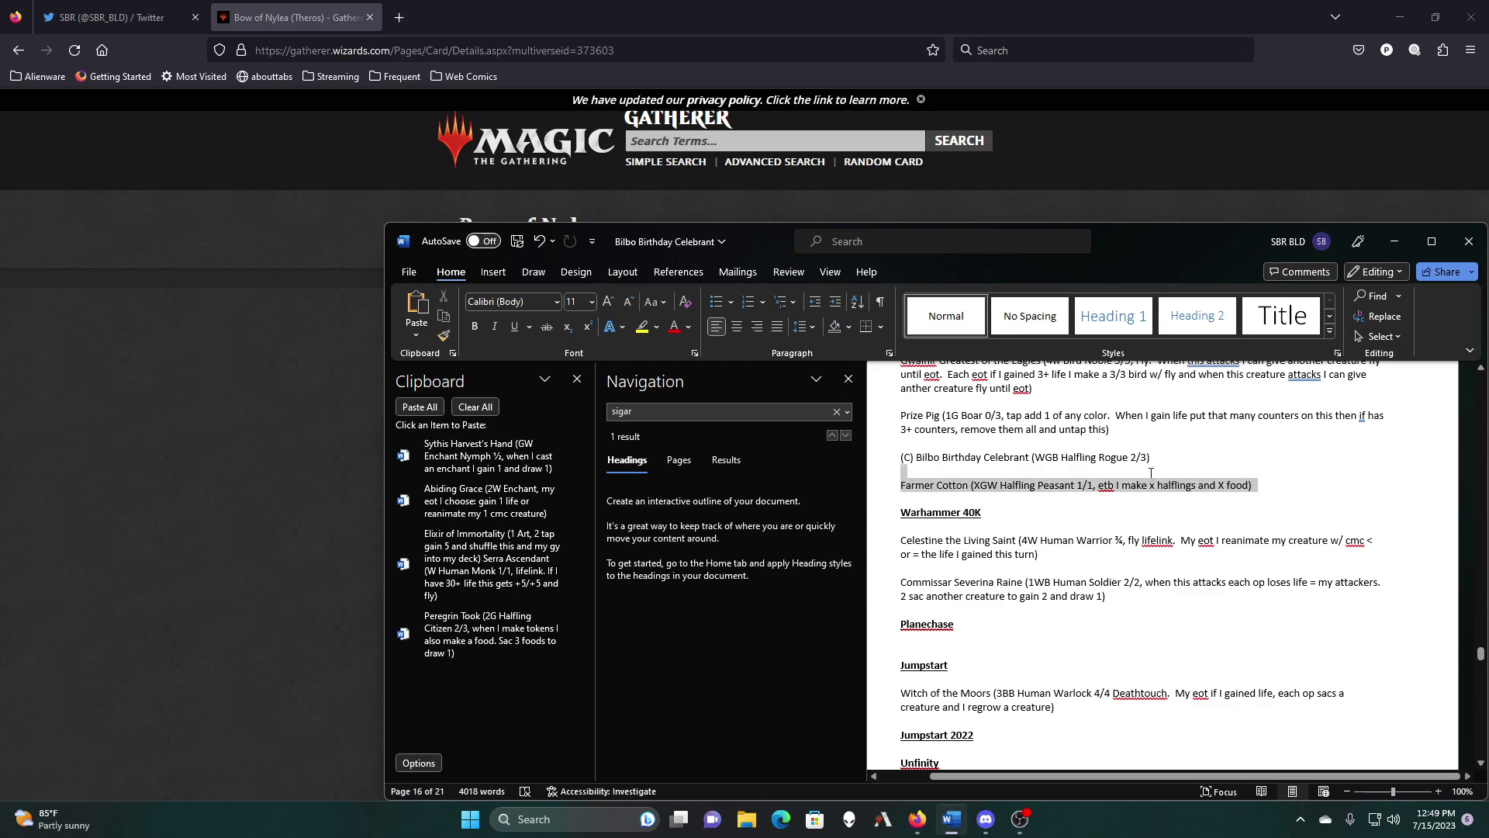
pyautogui.moveTo(933, 468); pyautogui.dragTo(902, 471)
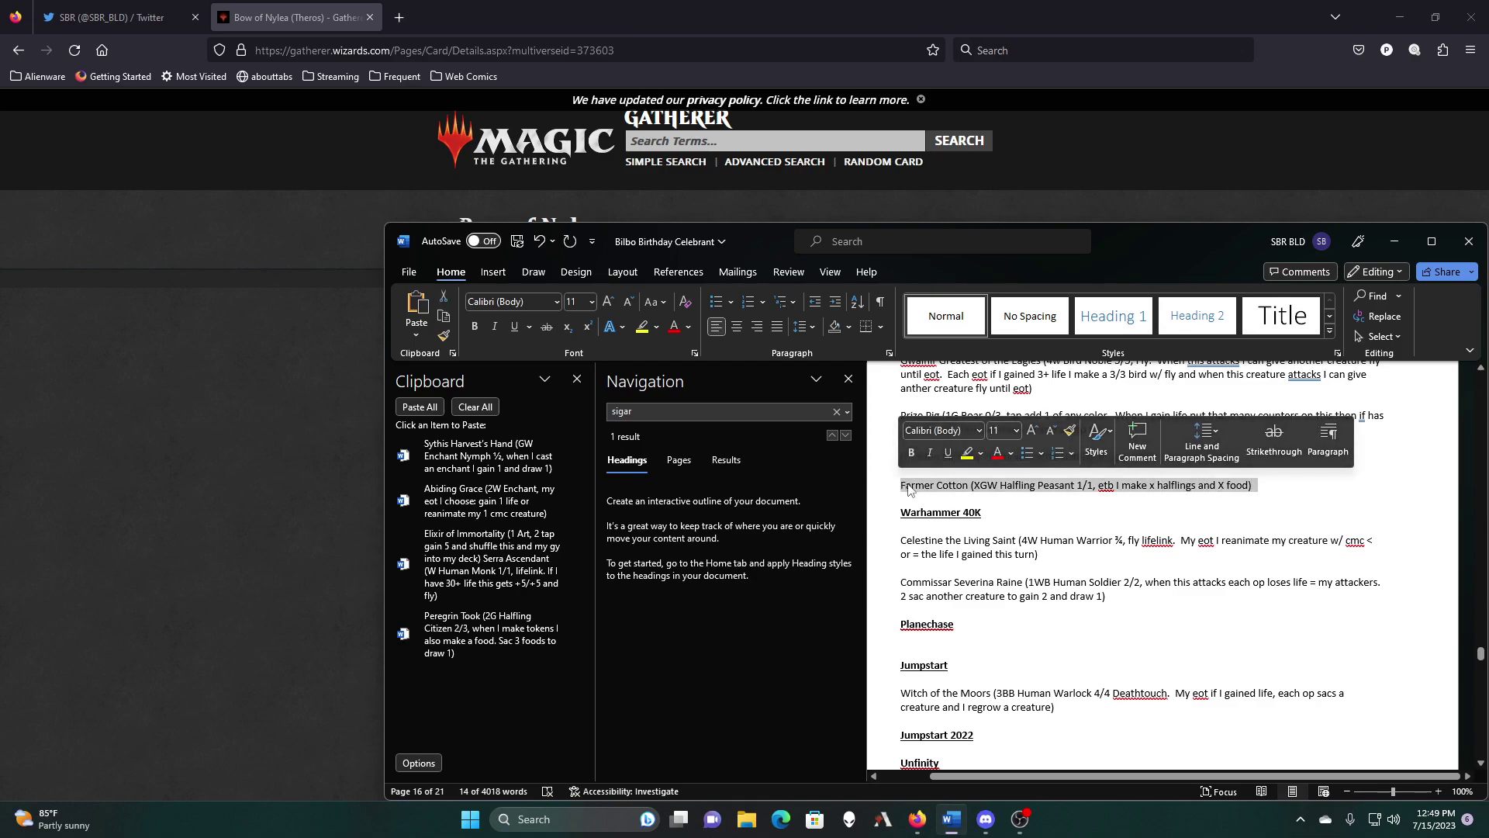
pyautogui.rightClick(909, 487)
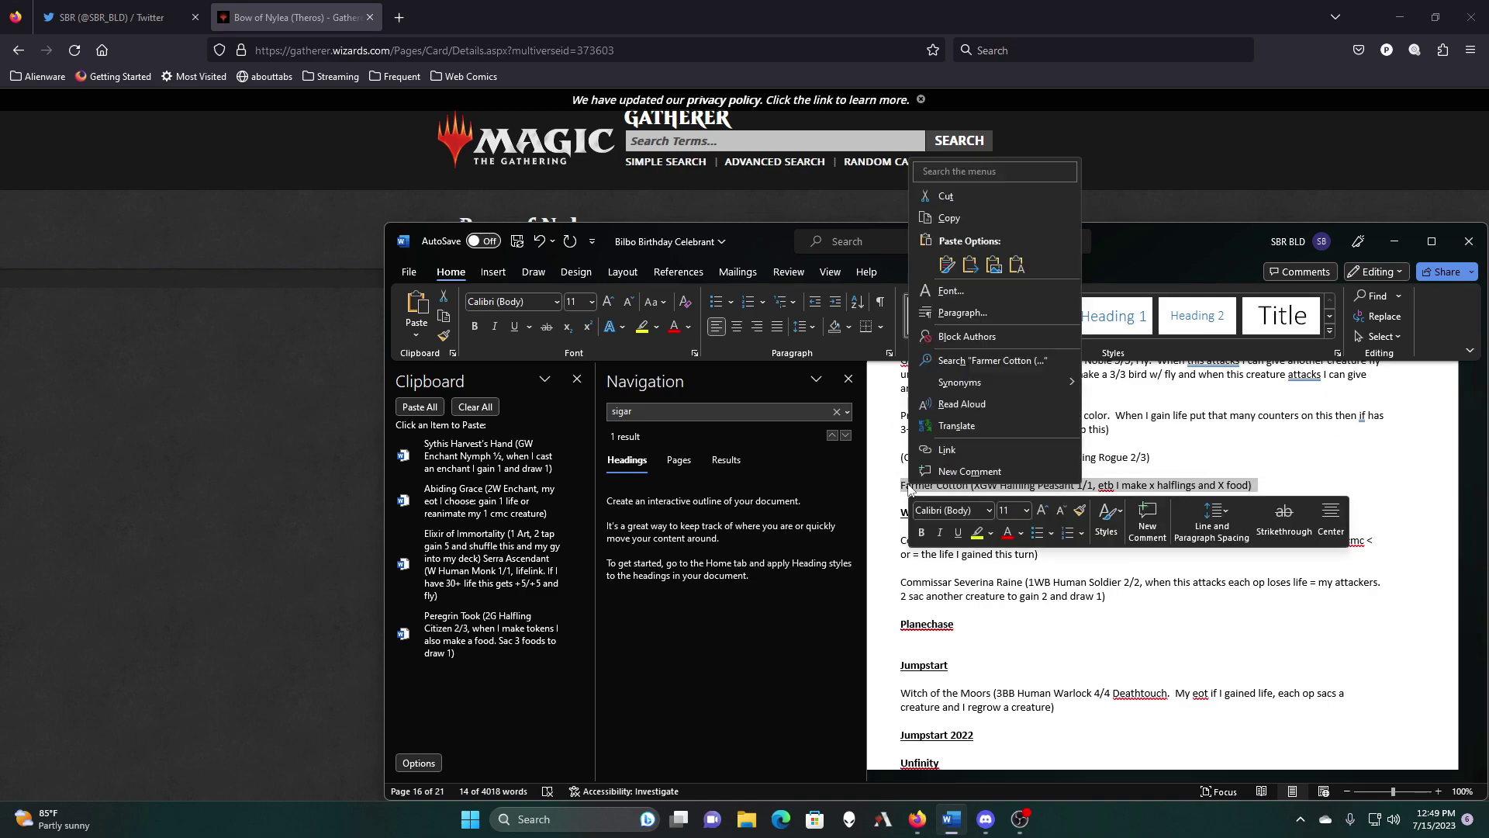
pyautogui.click(966, 220)
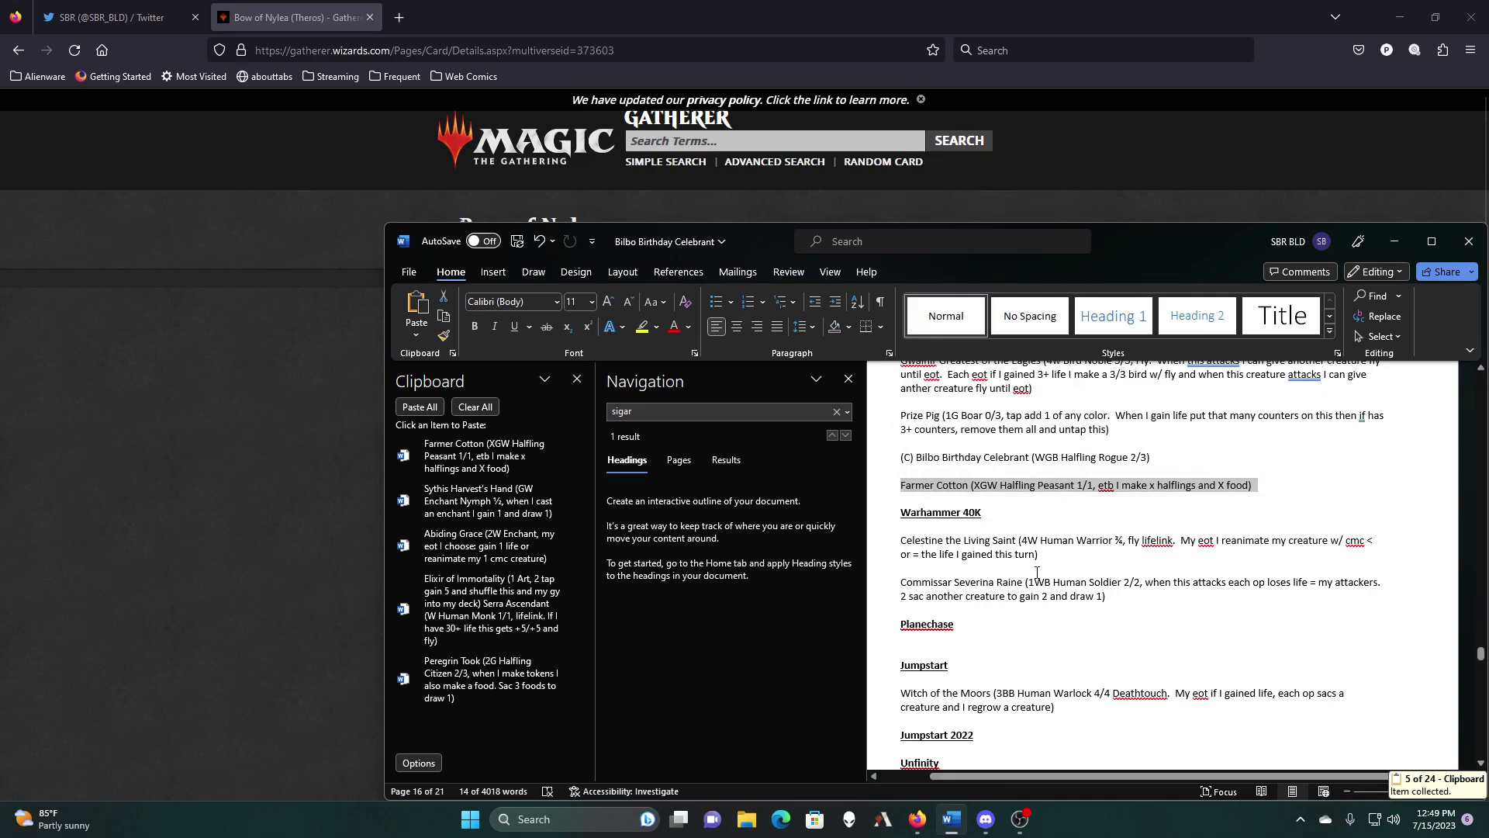
# Step: Copy the Celestine the Living Saint and Commissar Severina Raine entries from the Warhammer 40K section together
pyautogui.moveTo(1104, 598)
pyautogui.mouseDown()
pyautogui.moveTo(900, 583)
pyautogui.moveTo(886, 543)
pyautogui.moveTo(921, 545)
pyautogui.mouseUp()
pyautogui.rightClick(920, 545)
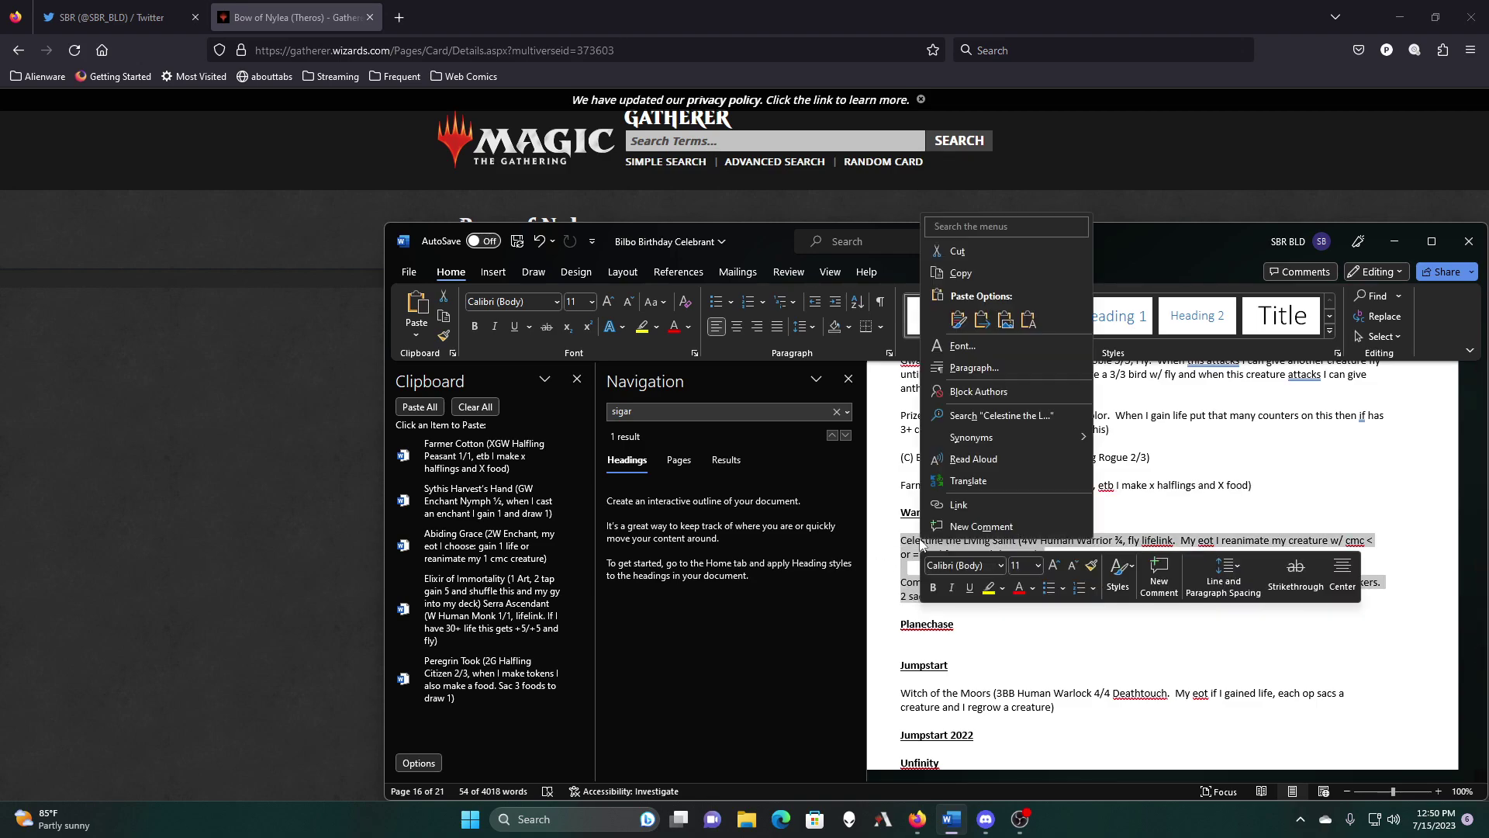
pyautogui.click(961, 273)
# Step: Paste the collected Peregrin Took entry below Spectrum Sentinel at the end of the document and start a new line
pyautogui.scroll(-2, 1057, 518)
pyautogui.scroll(-10, 1056, 518)
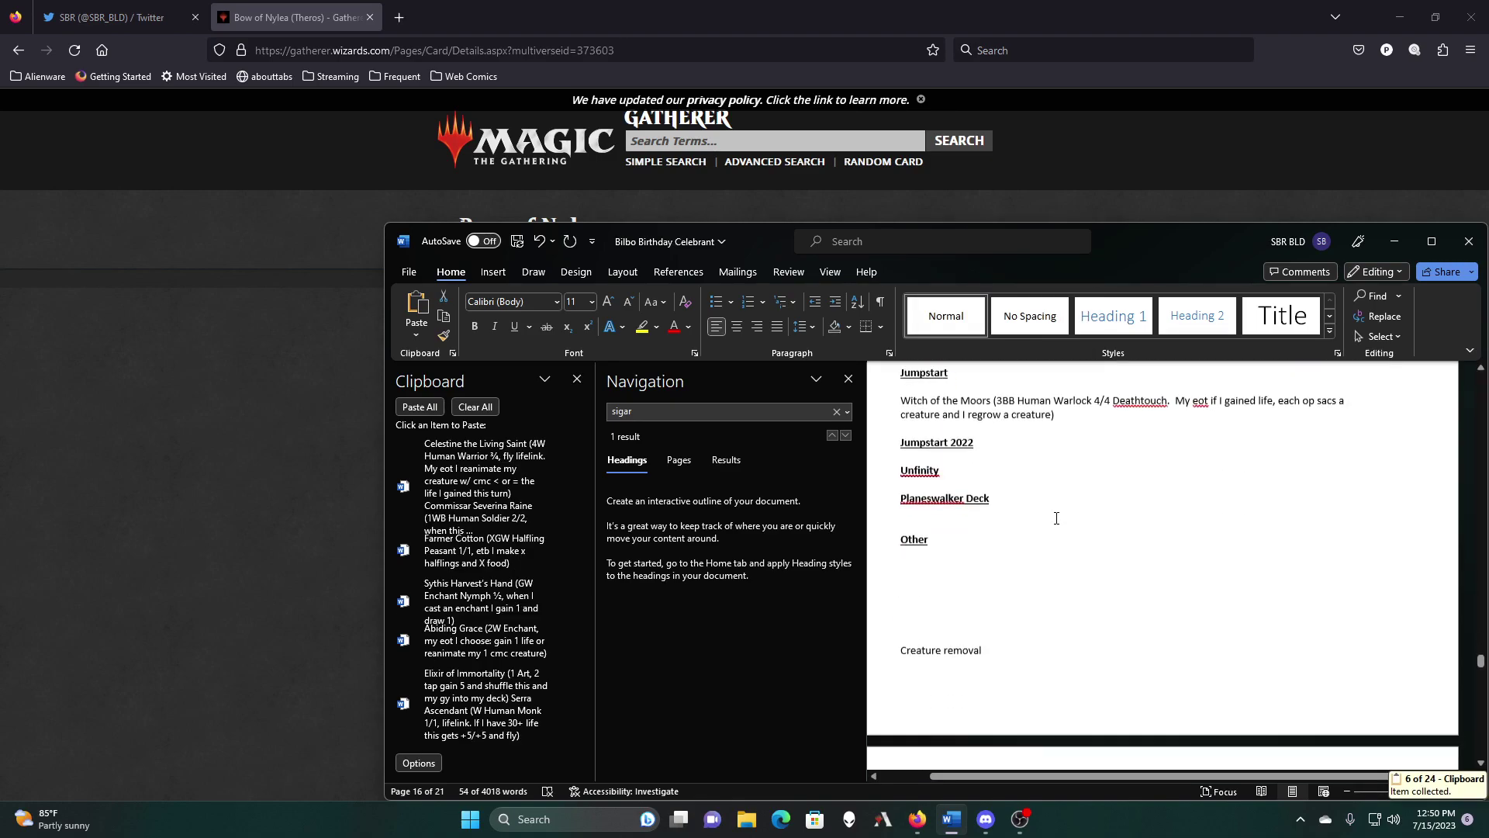
pyautogui.scroll(-6, 1056, 518)
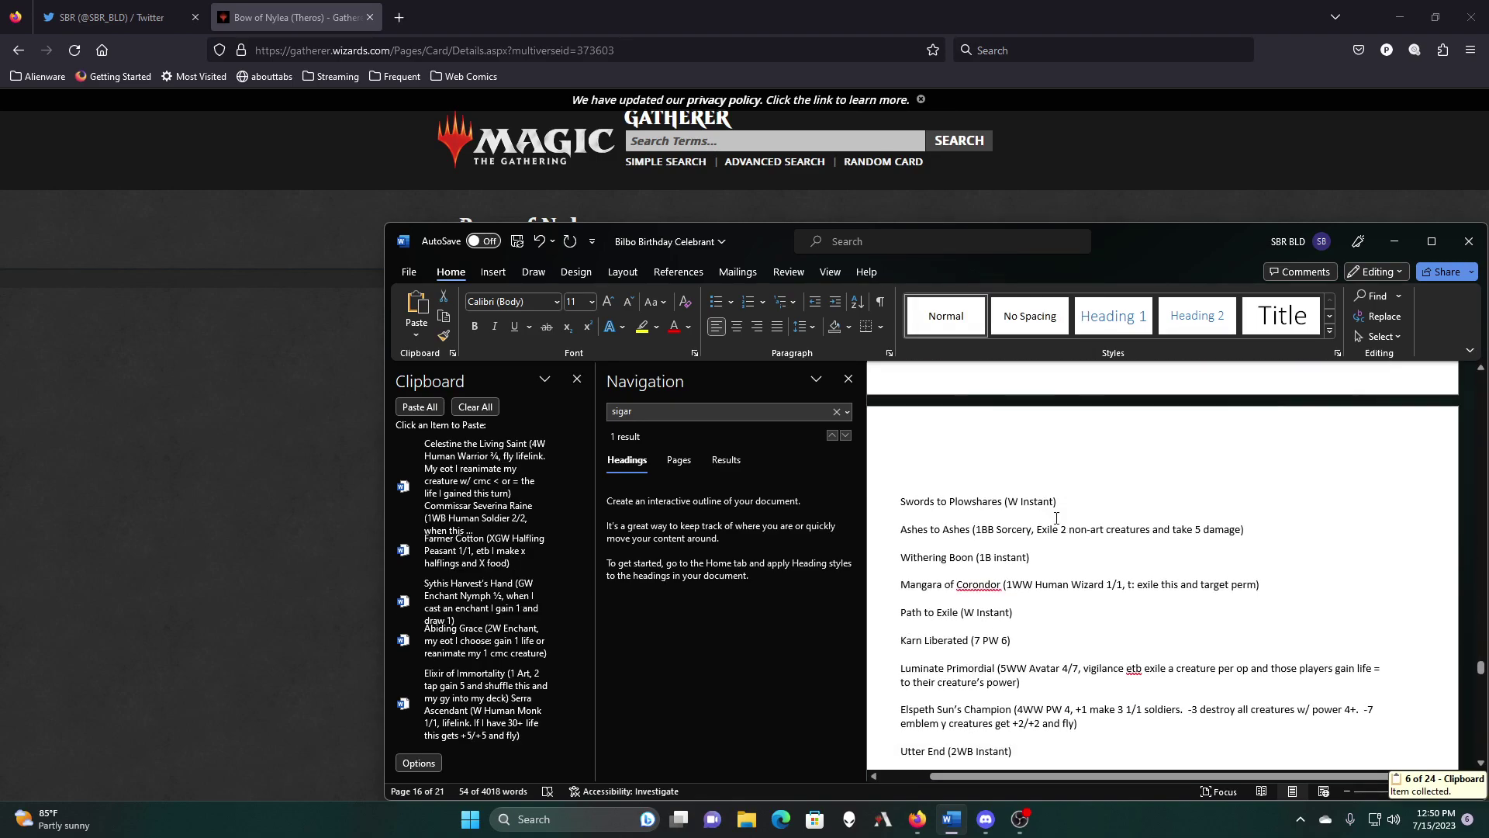
pyautogui.moveTo(1480, 665); pyautogui.dragTo(1480, 749)
pyautogui.click(956, 497)
pyautogui.scroll(-1, 534, 536)
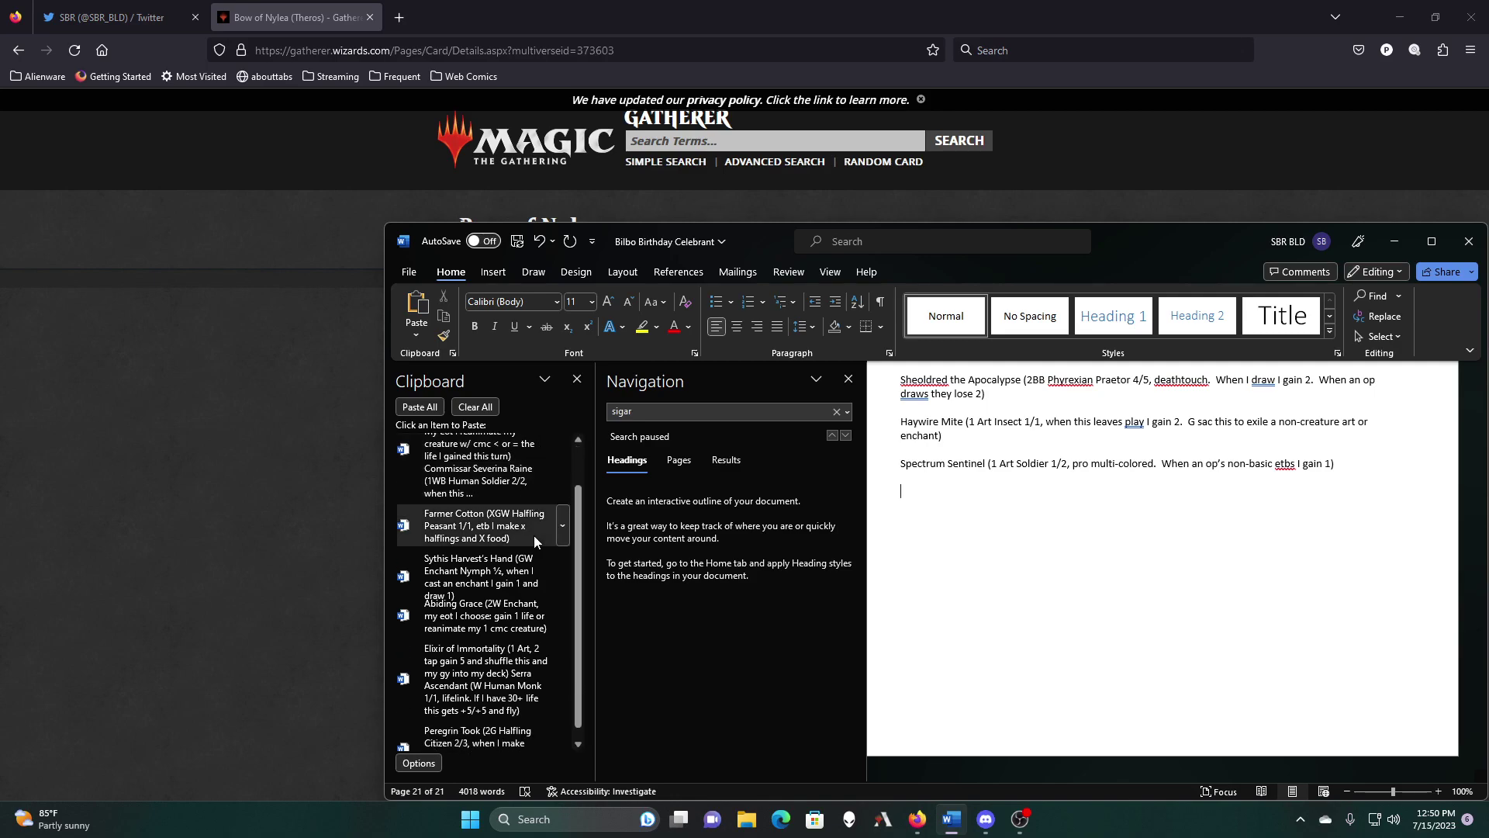
pyautogui.click(494, 744)
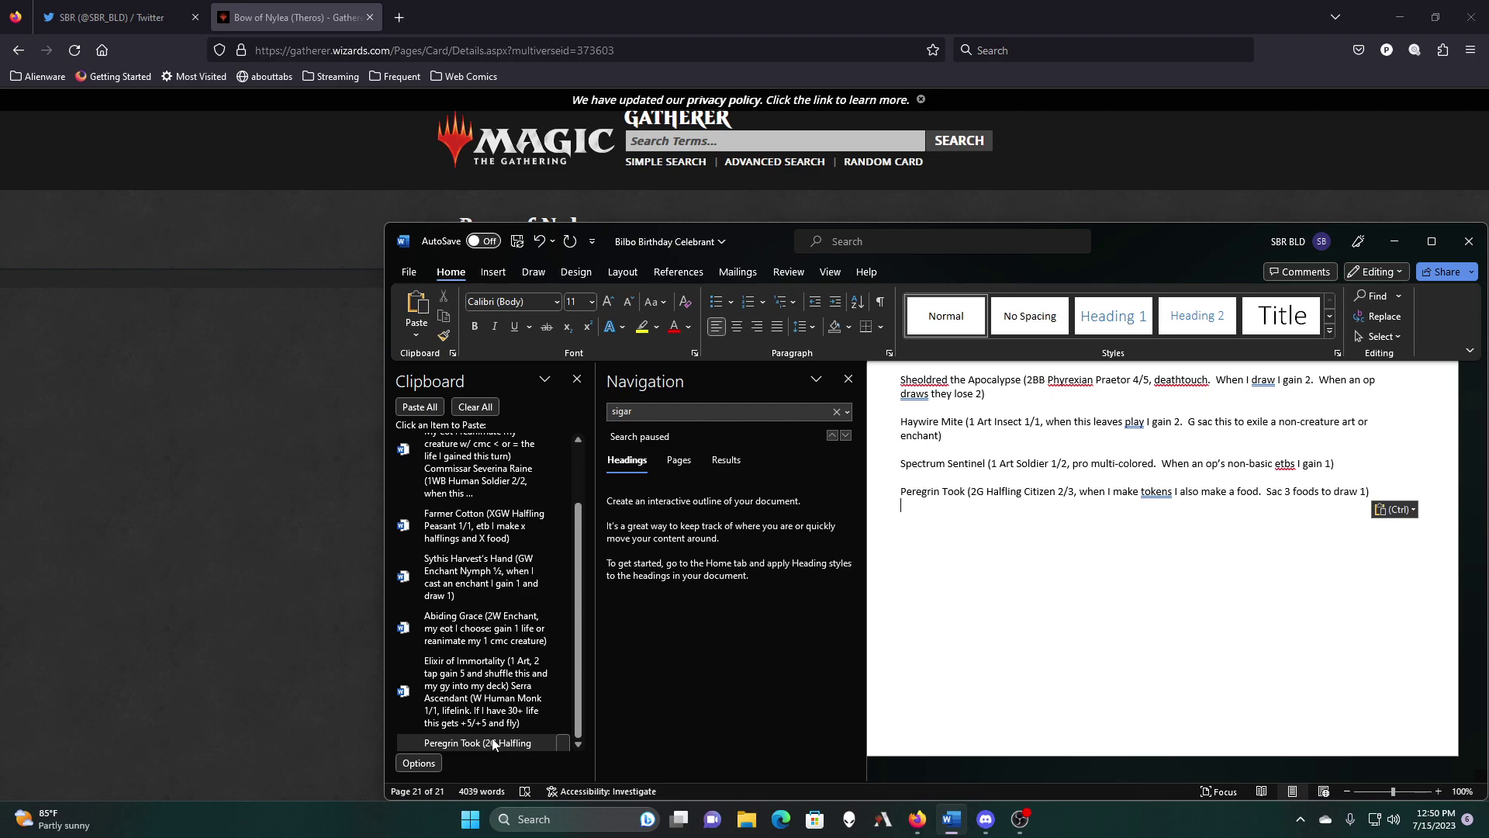
pyautogui.press('Return')
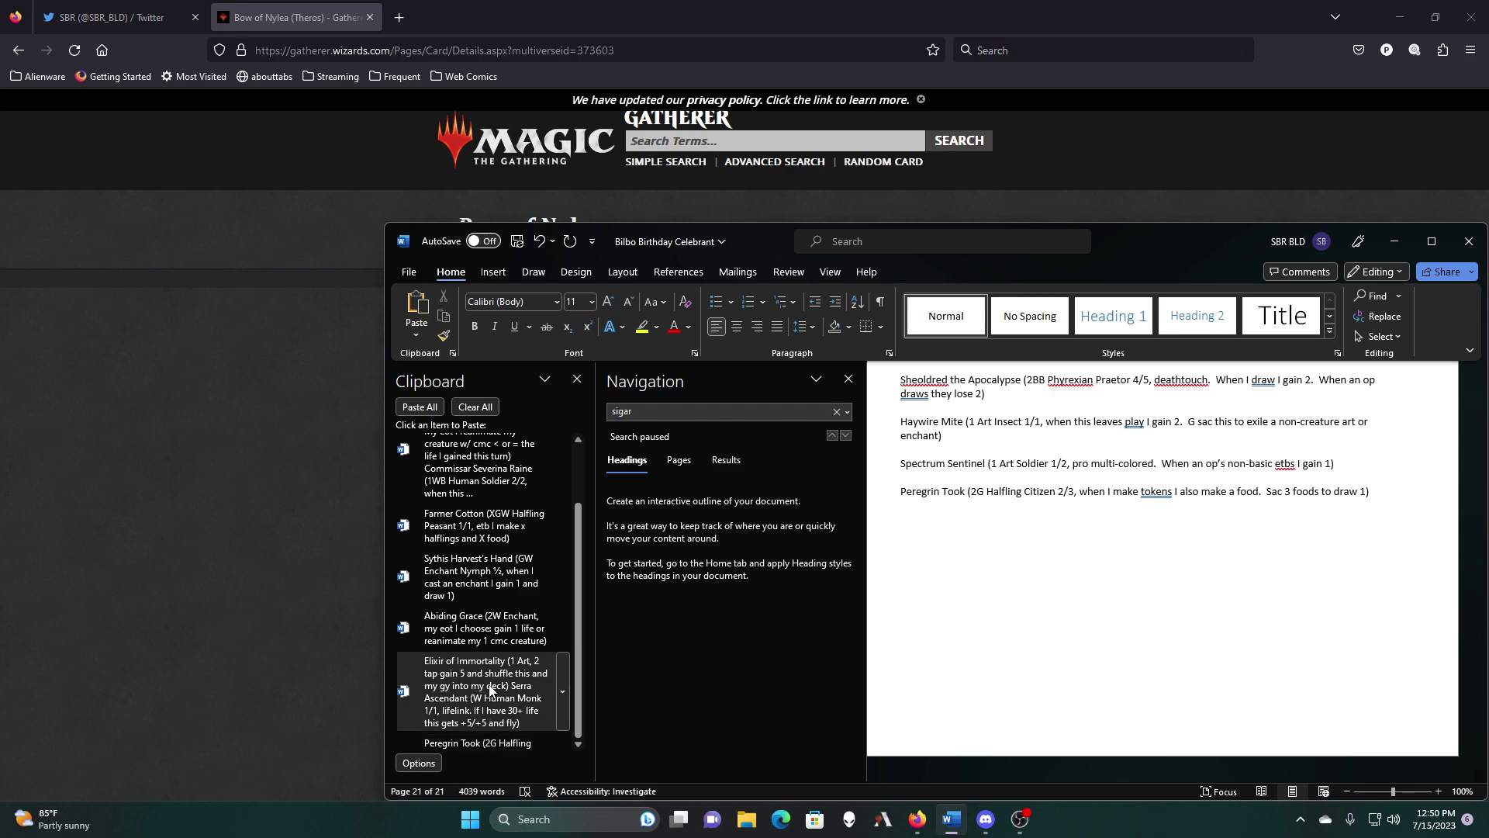
# Step: Paste the collected Elixir of Immortality and Serra Ascendant entries below Peregrin Took and remove that item from the clipboard collection
pyautogui.click(491, 690)
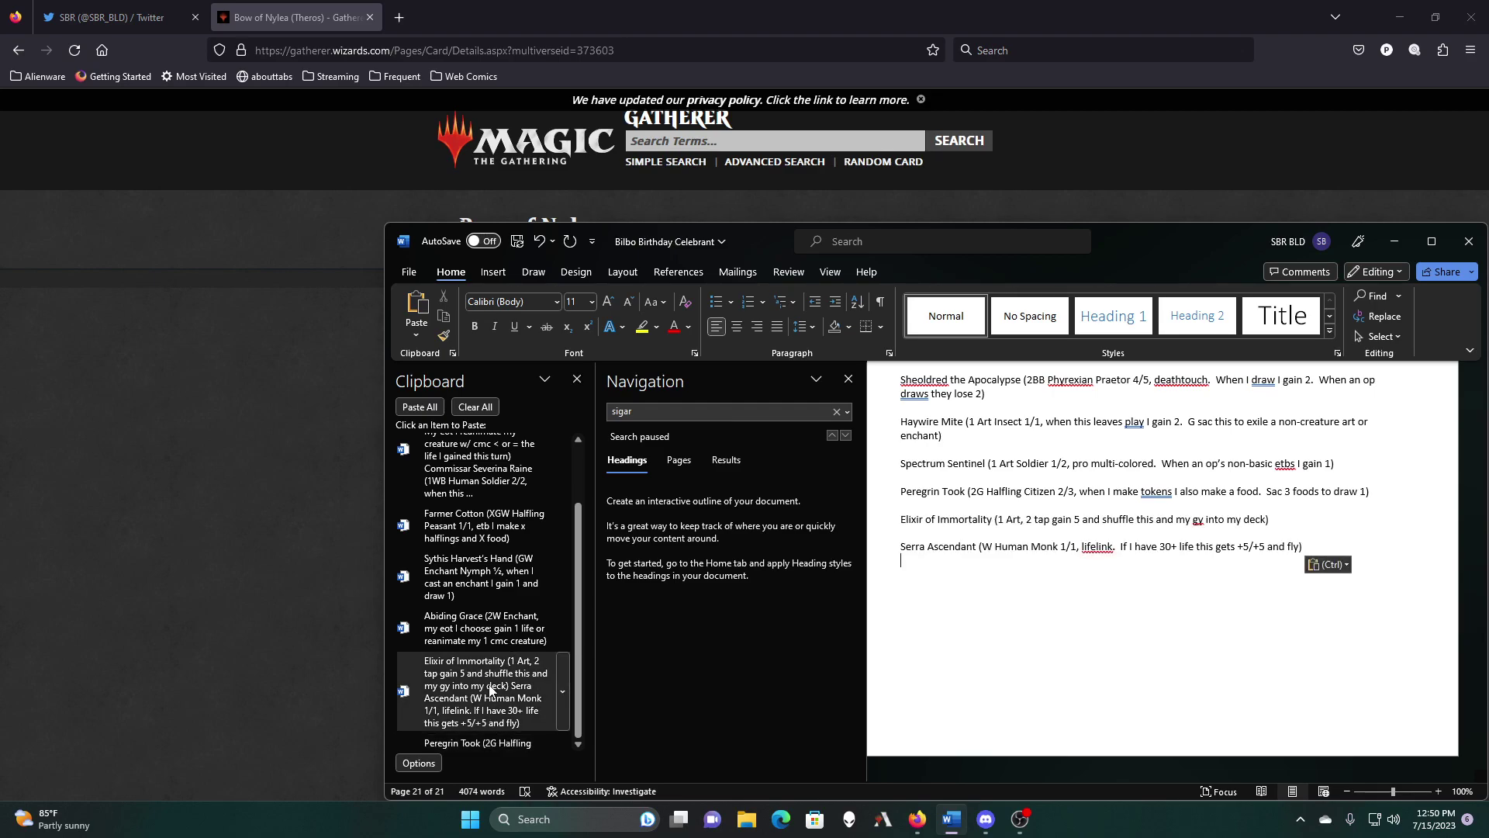
pyautogui.click(562, 691)
pyautogui.click(515, 758)
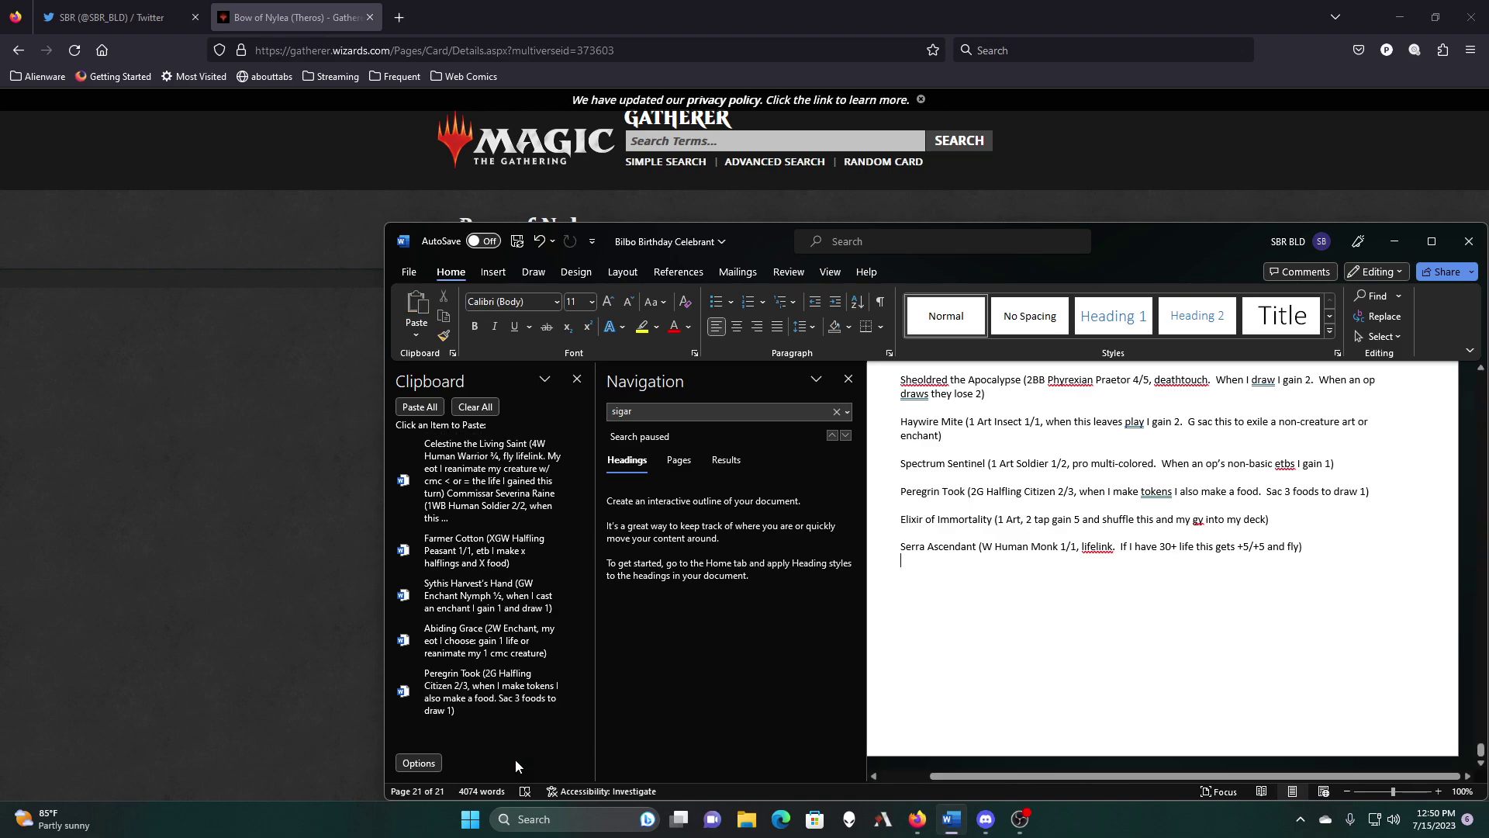
# Step: Paste the collected Abiding Grace, Sythis Harvest's Hand, Farmer Cotton, Celestine the Living Saint and Commissar Severina Raine entries below Serra Ascendant
pyautogui.click(485, 648)
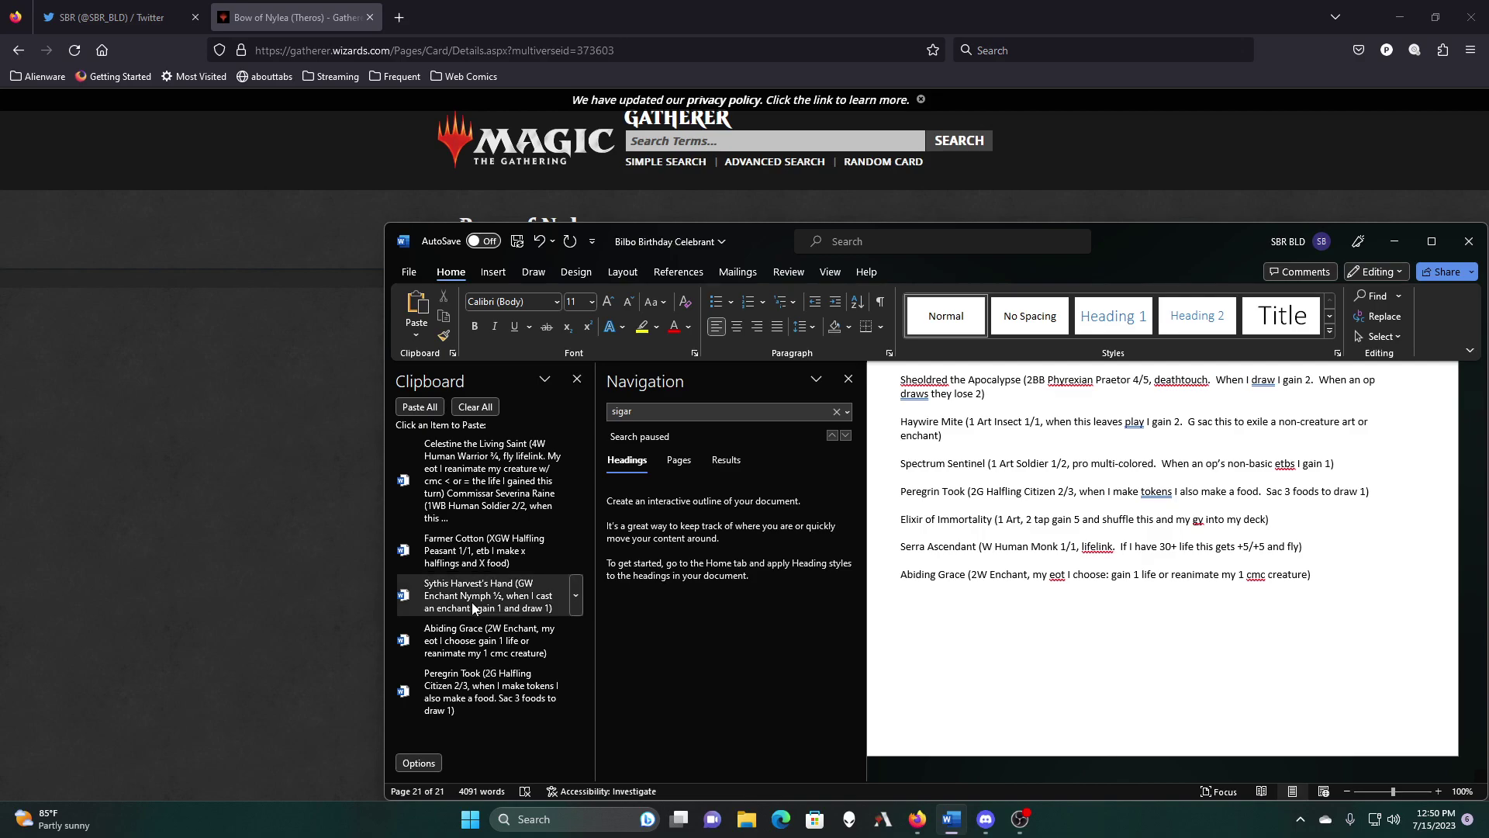
pyautogui.click(474, 608)
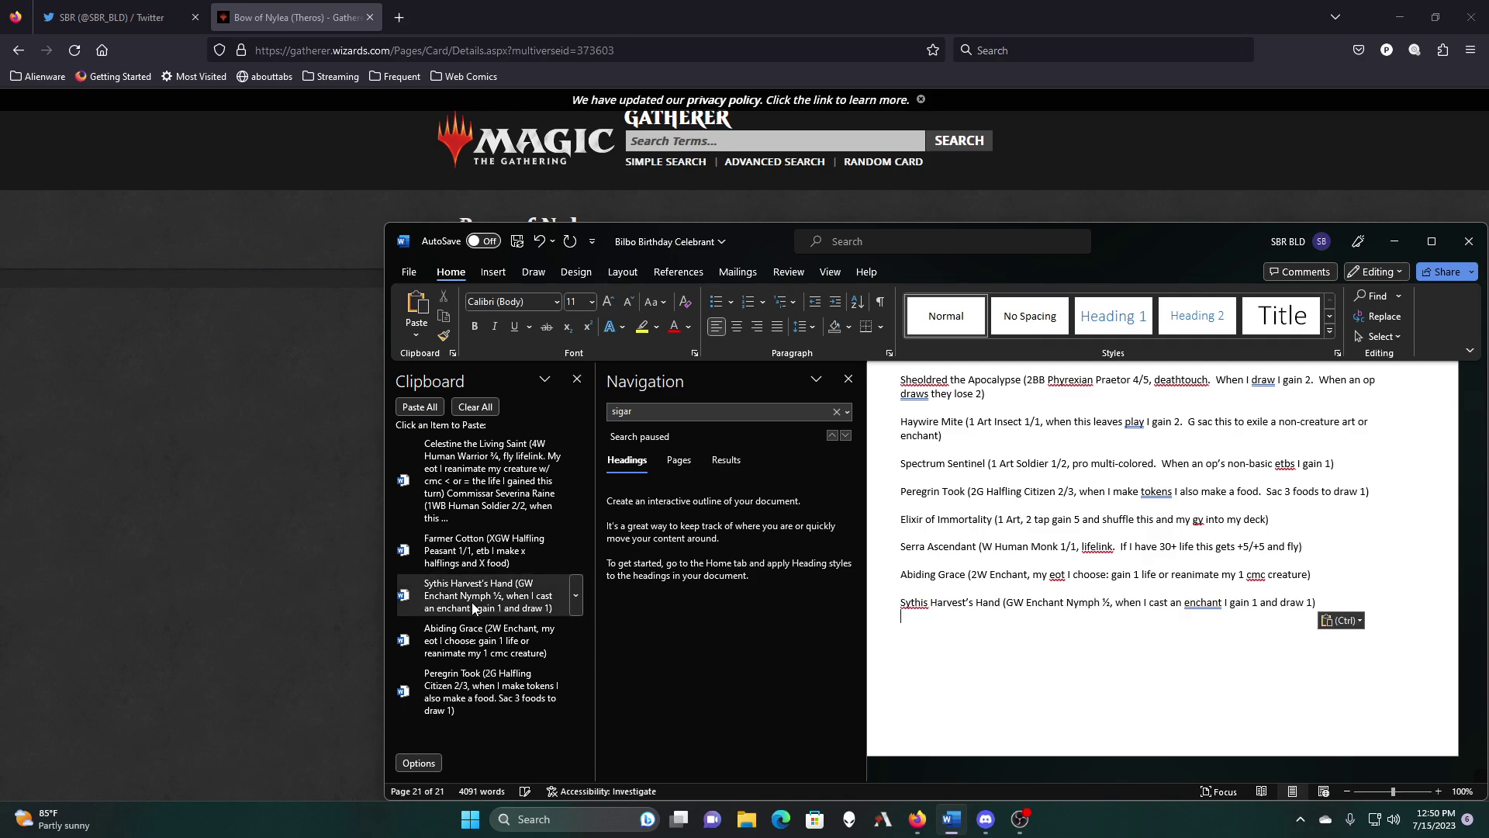
pyautogui.click(468, 555)
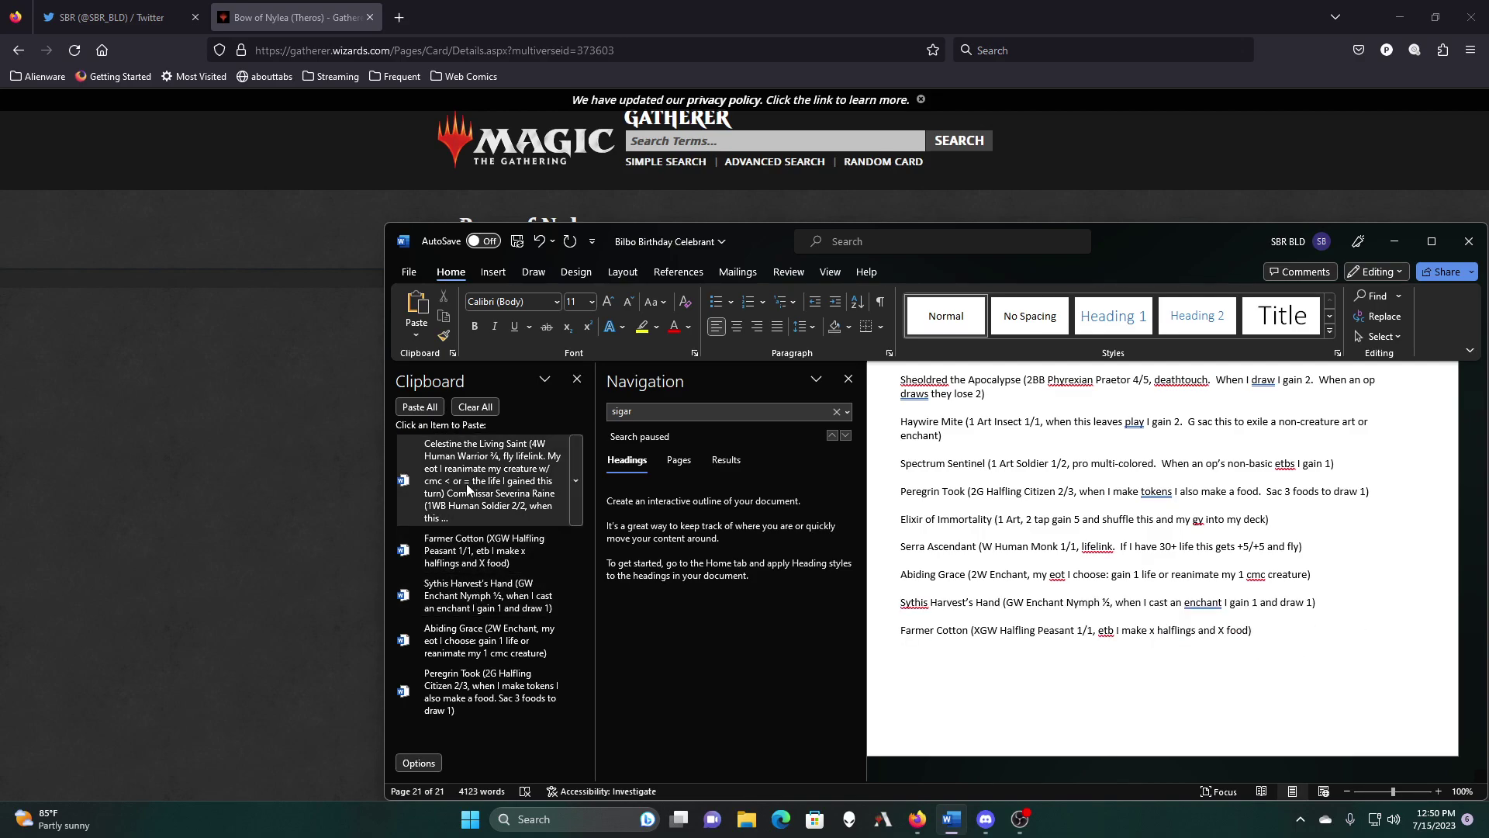
pyautogui.click(467, 489)
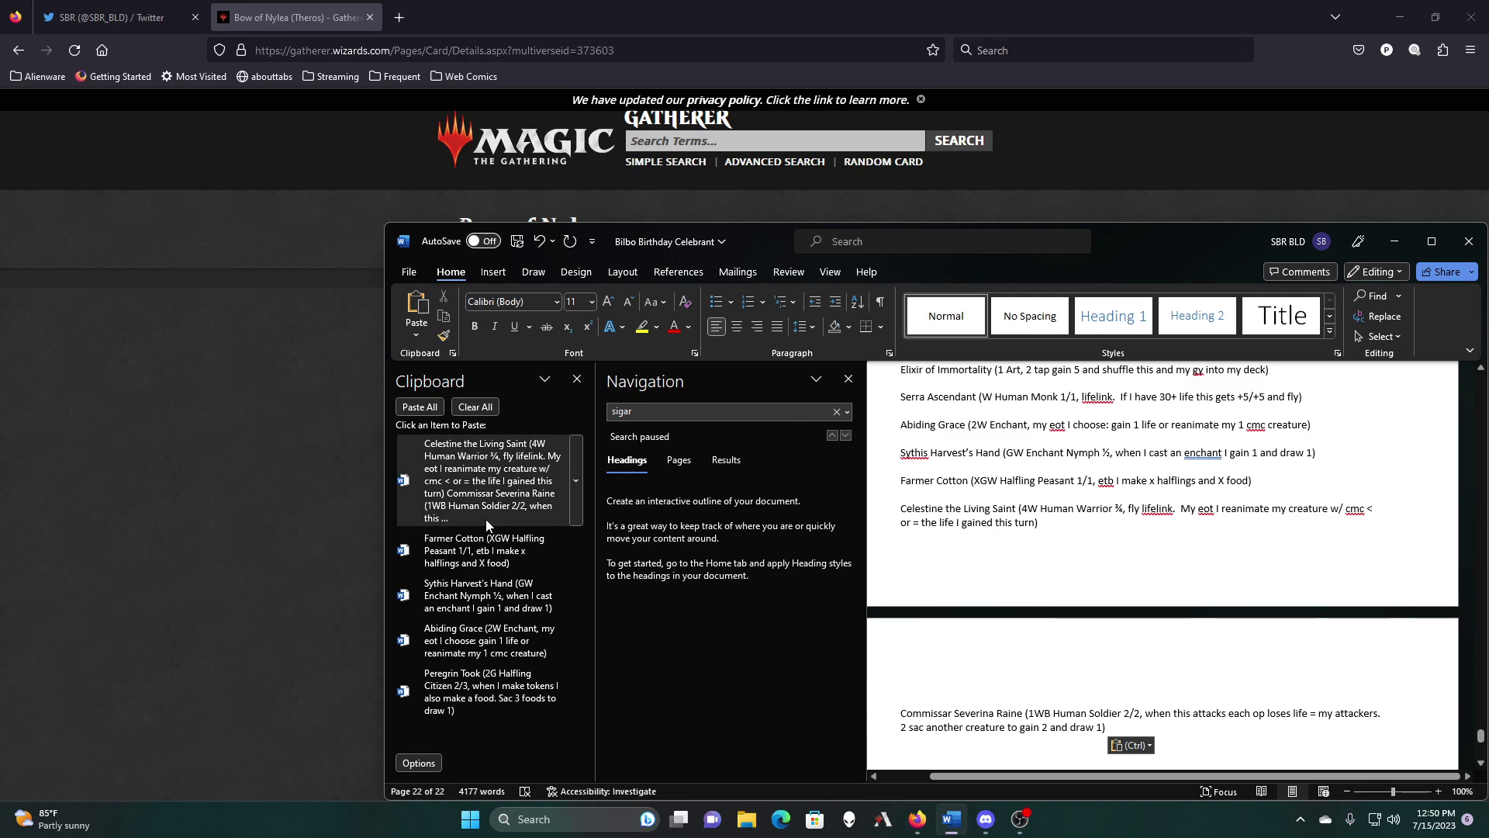
pyautogui.scroll(3, 920, 625)
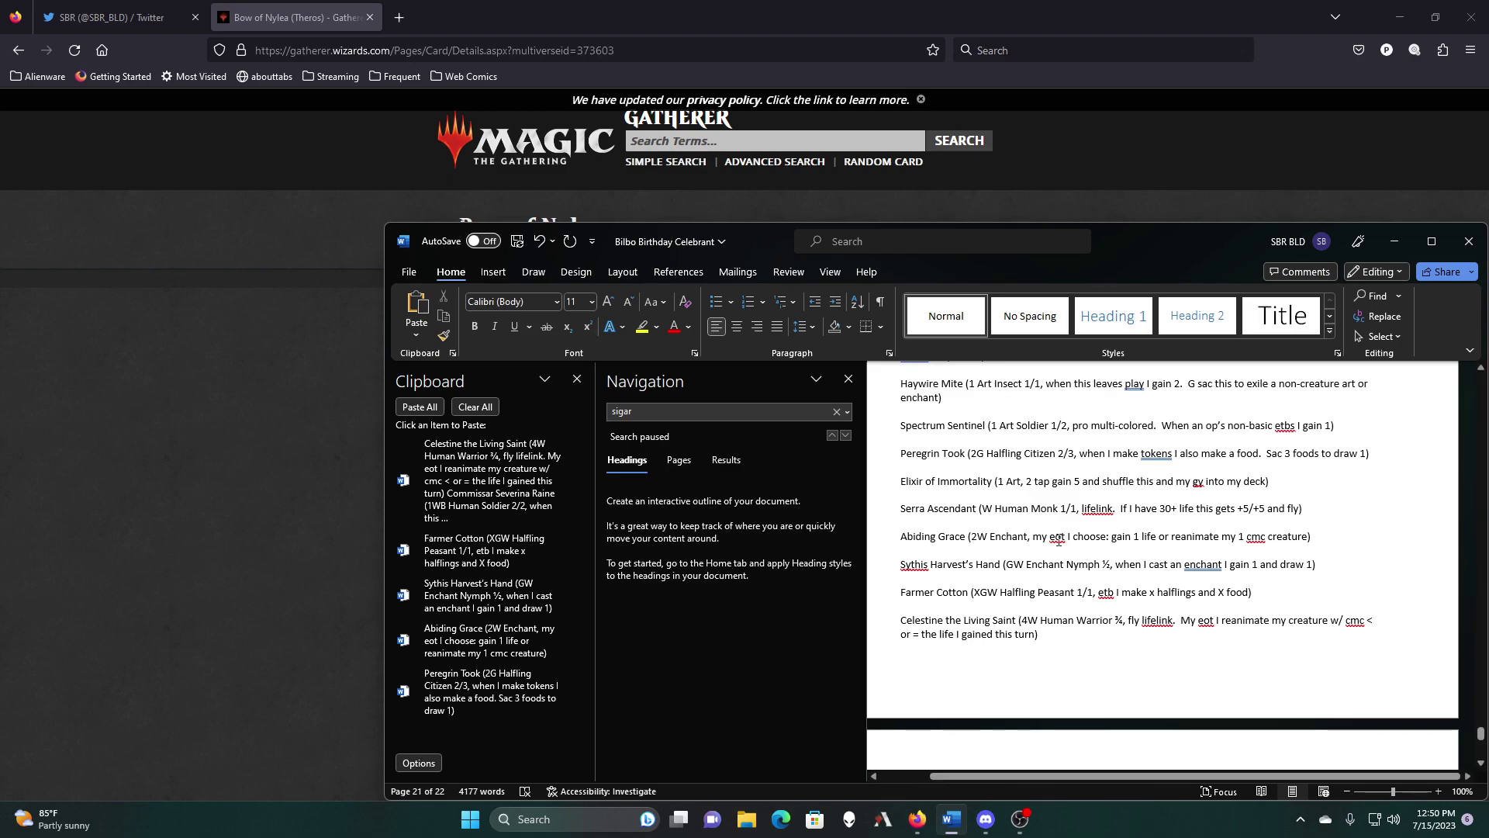
# Step: Empty the clipboard collection, then copy the Spectrum Sentinel entry and delete it from the list at the end
pyautogui.click(475, 407)
pyautogui.moveTo(1337, 425); pyautogui.dragTo(909, 430)
pyautogui.rightClick(909, 428)
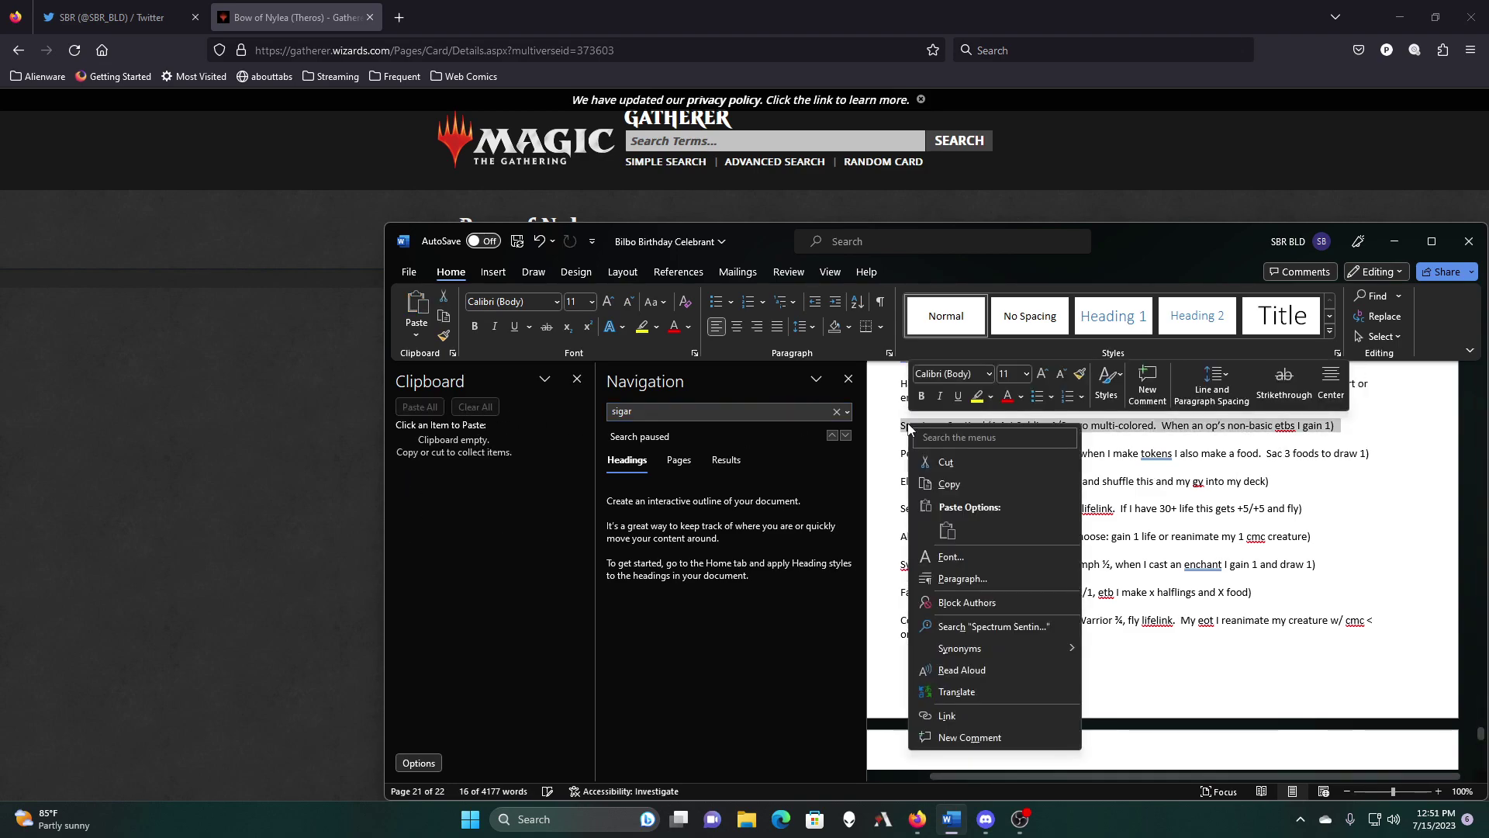
pyautogui.click(935, 482)
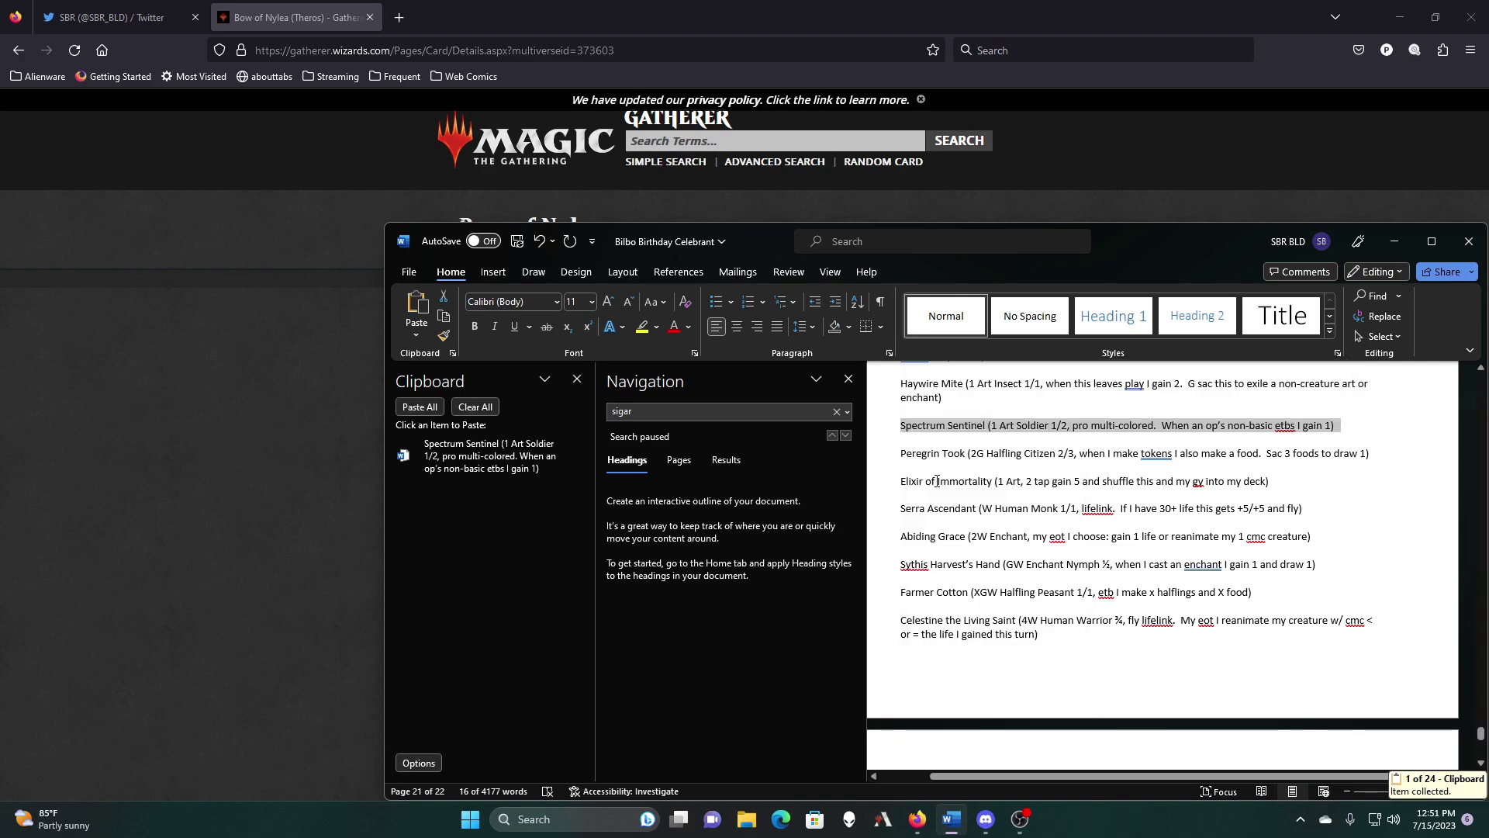
pyautogui.press('Delete')
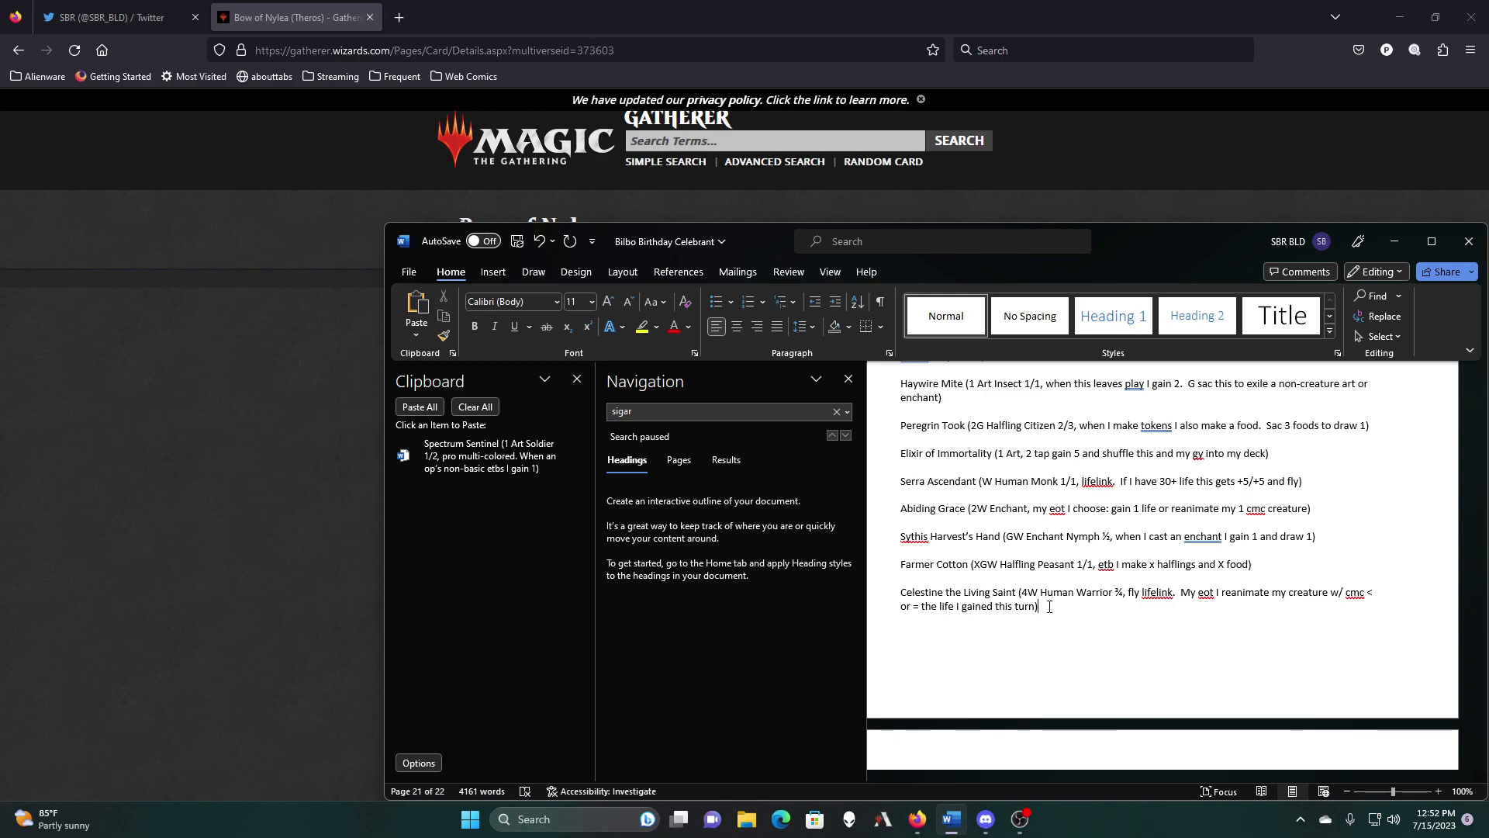
# Step: Cut the Celestine the Living Saint and Commissar Severina Raine entries from the end of the list as two separate clipboard items
pyautogui.moveTo(1050, 606); pyautogui.dragTo(925, 593)
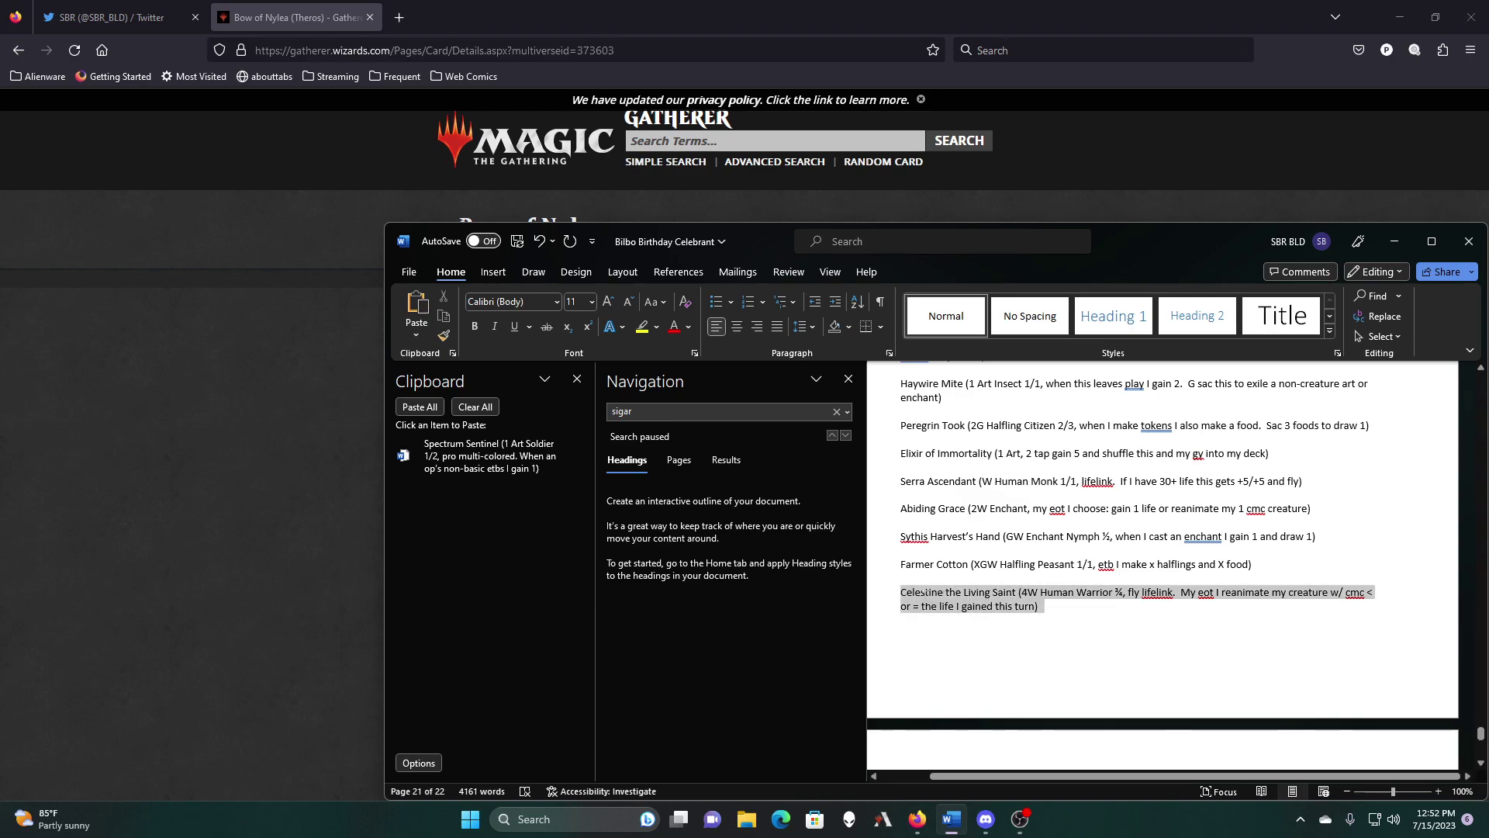
pyautogui.rightClick(924, 605)
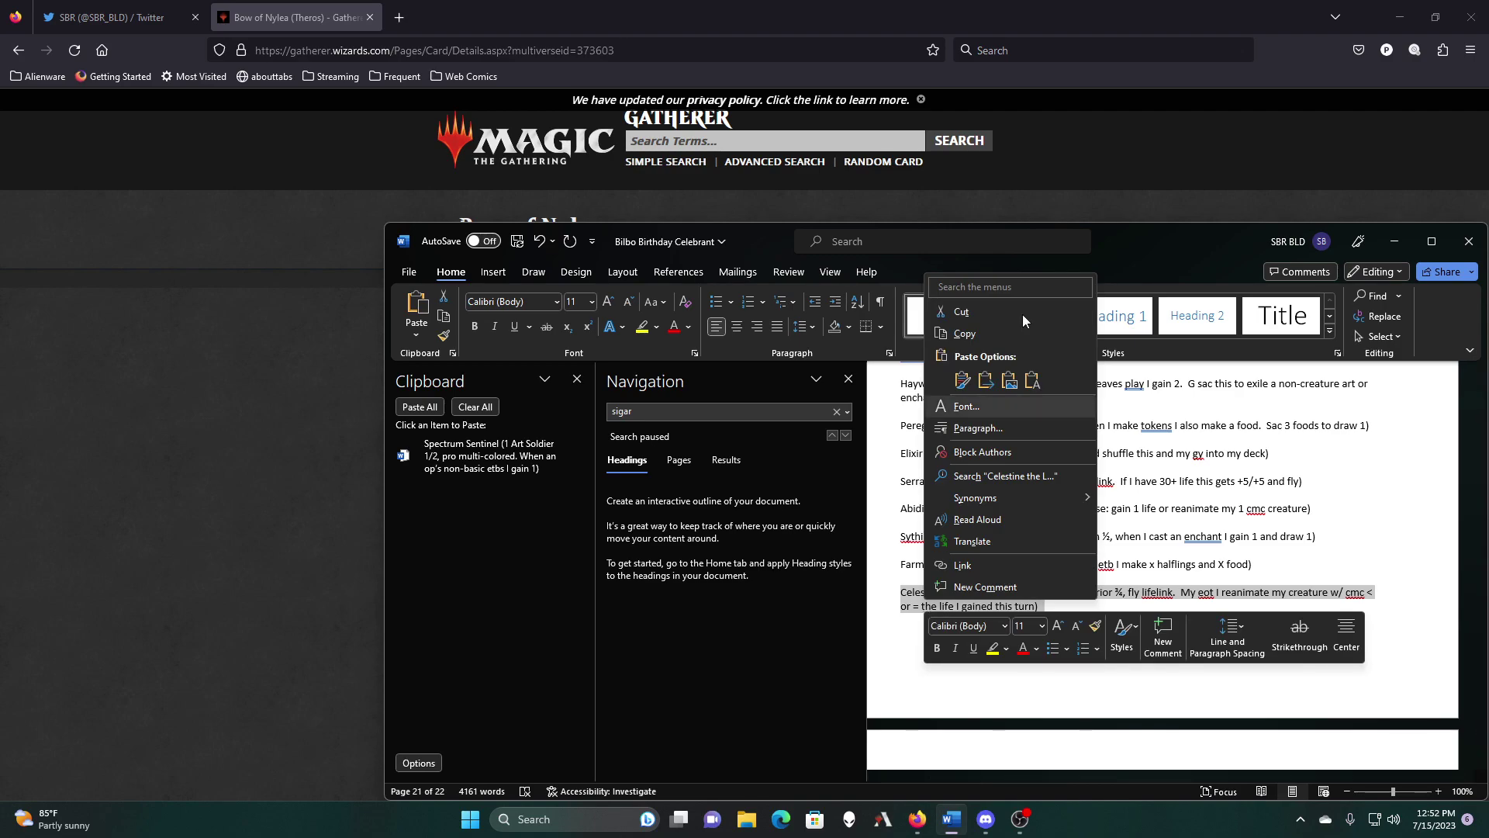
pyautogui.click(1002, 311)
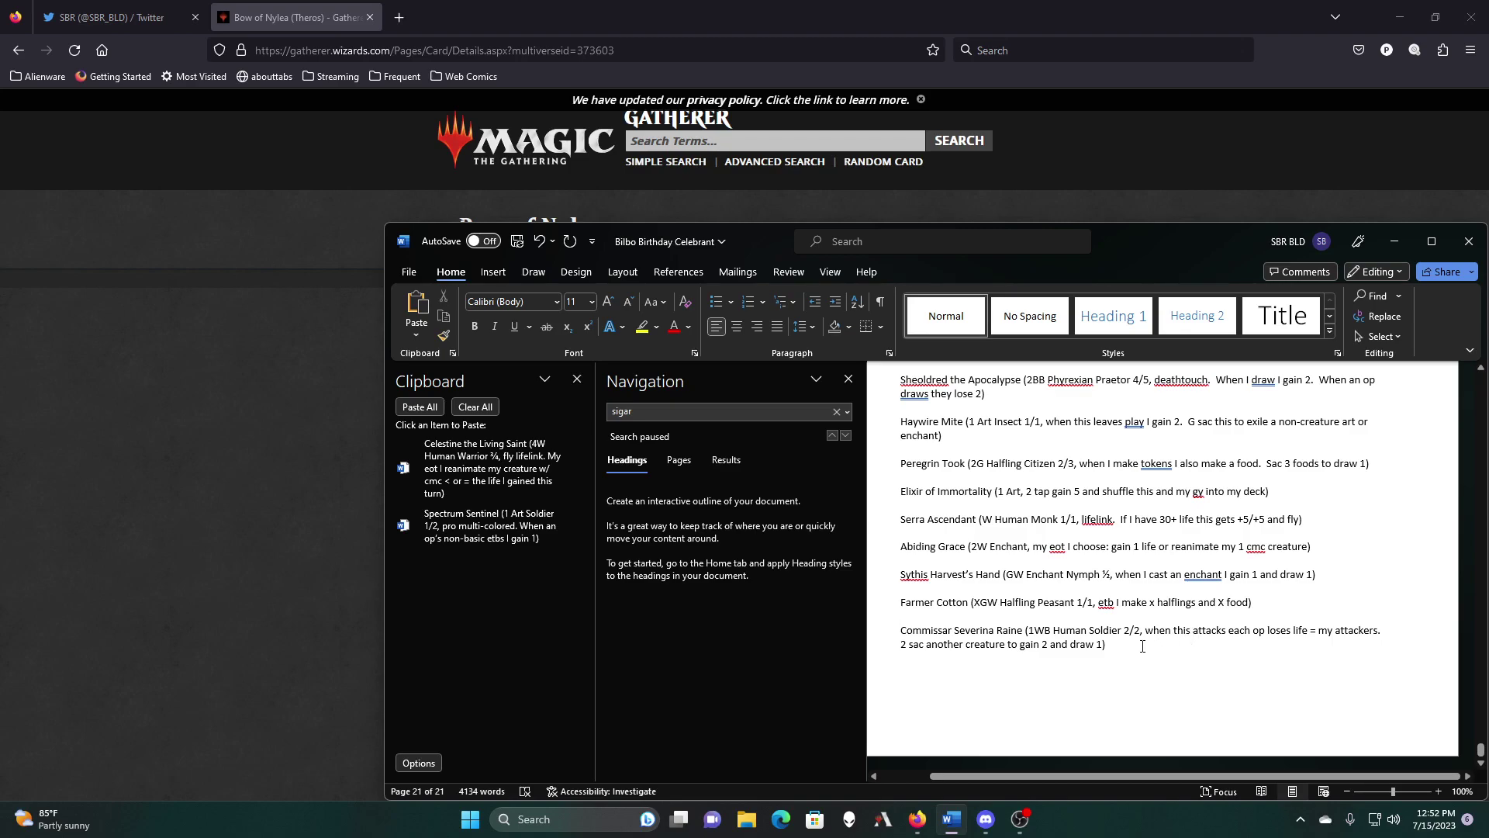
pyautogui.moveTo(1109, 644); pyautogui.dragTo(898, 630)
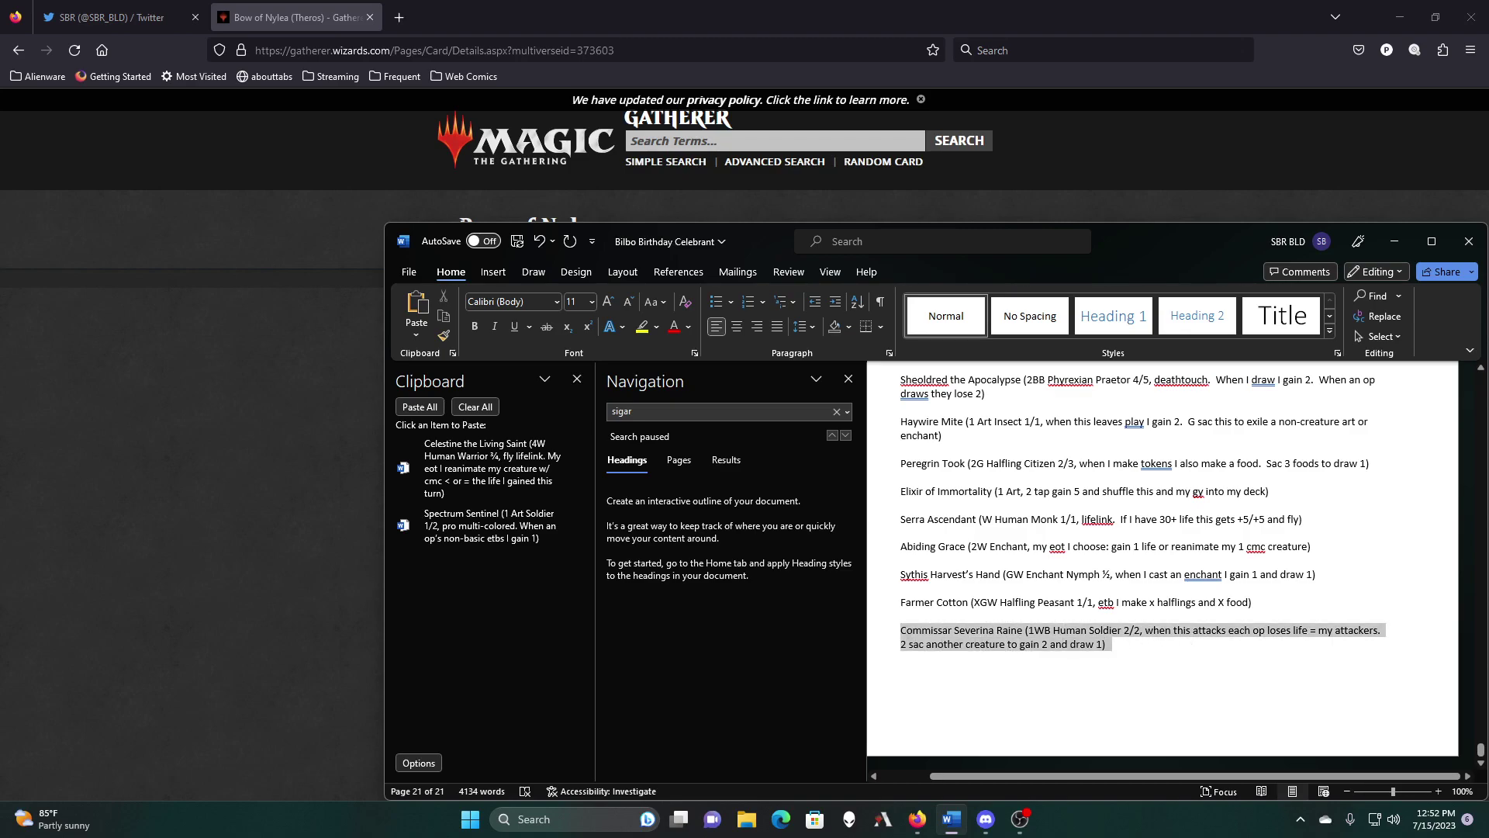
pyautogui.rightClick(911, 638)
pyautogui.click(957, 351)
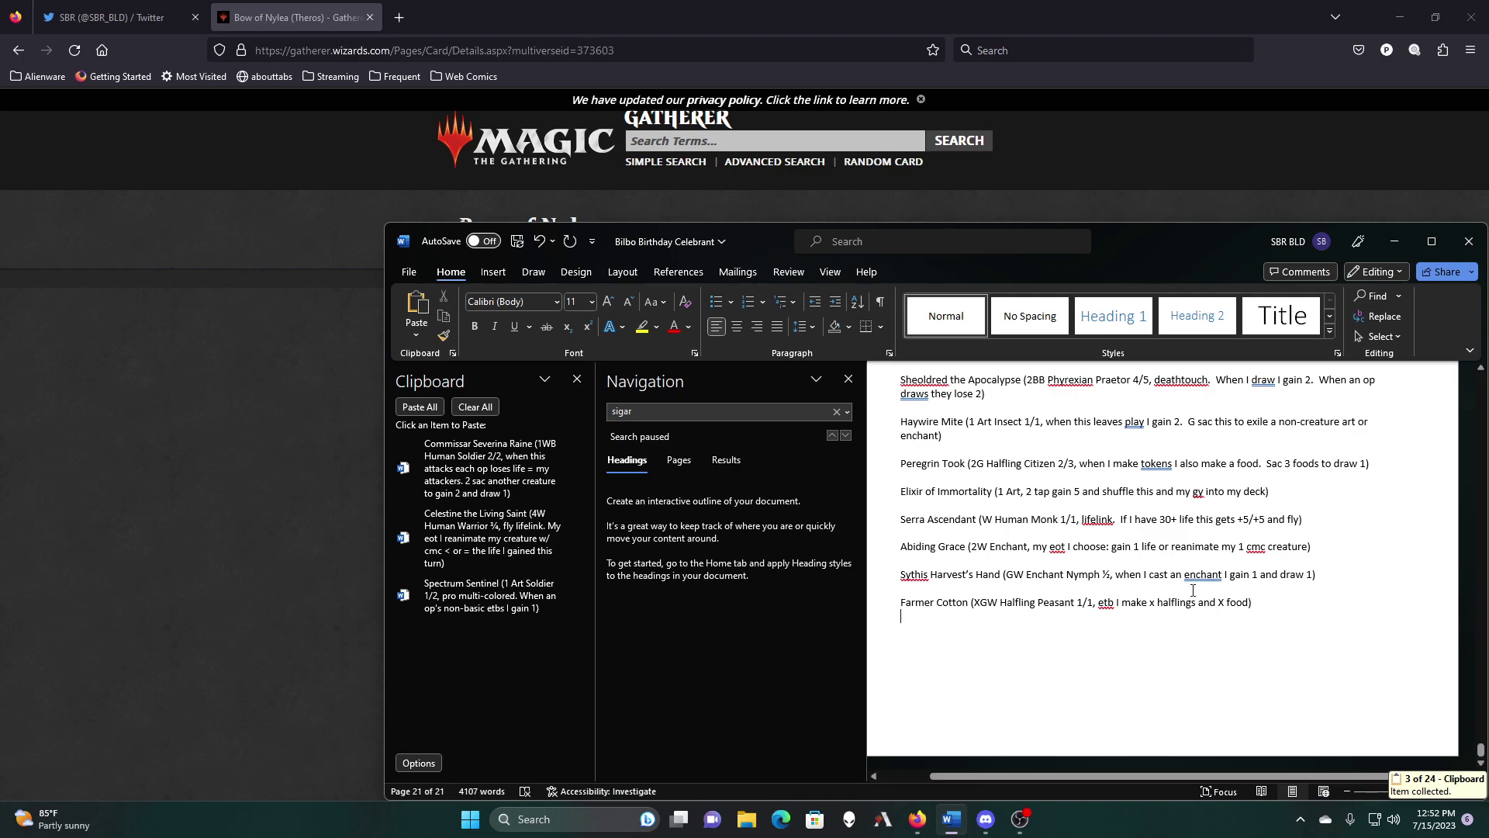
# Step: Cut the Inspiring Overseer entry from above Sheoldred the Apocalypse and remove the empty line it leaves
pyautogui.scroll(3, 1186, 558)
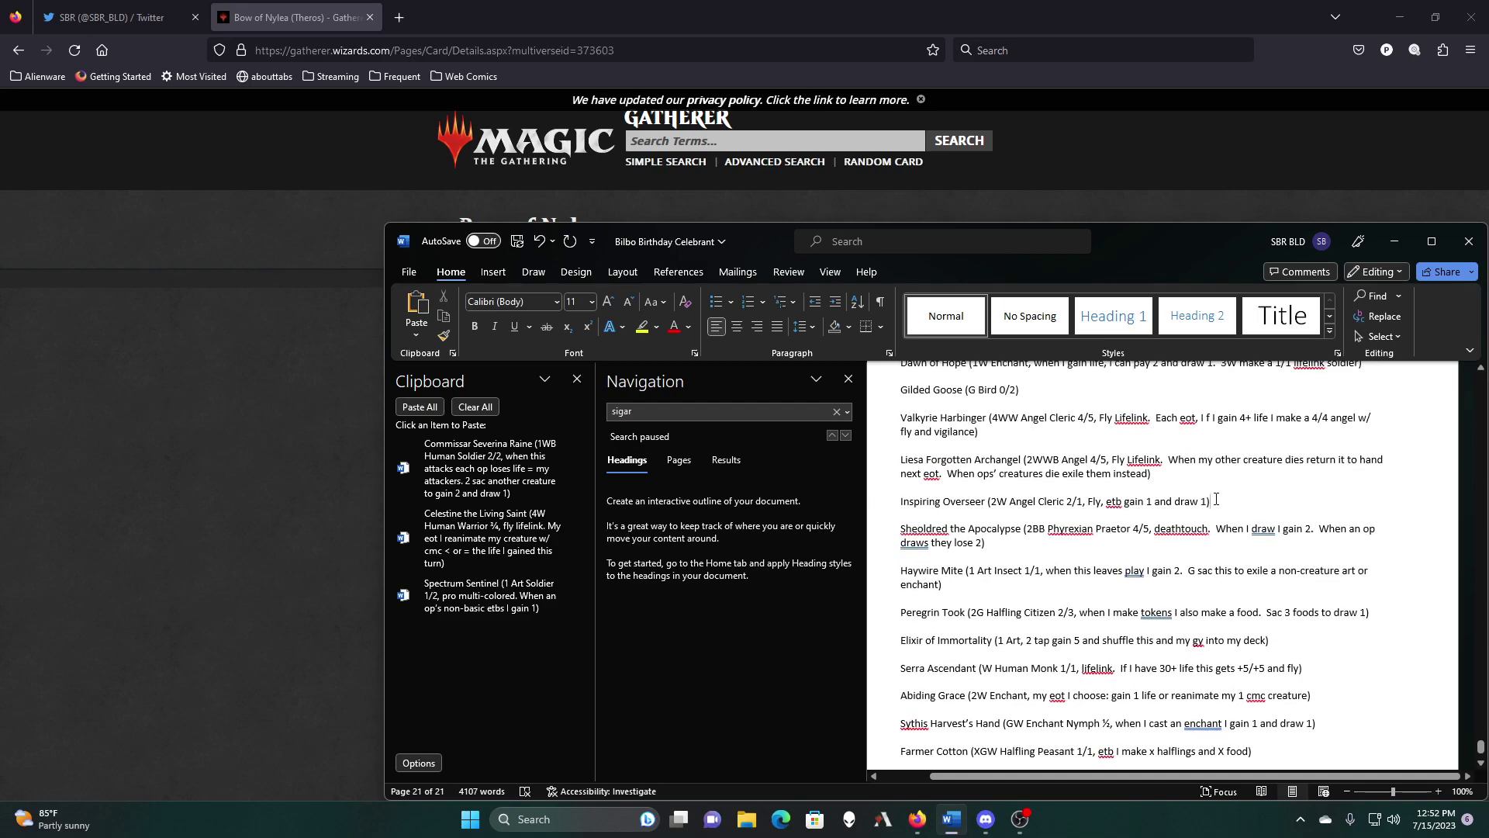
pyautogui.moveTo(1215, 498); pyautogui.dragTo(911, 504)
pyautogui.rightClick(911, 504)
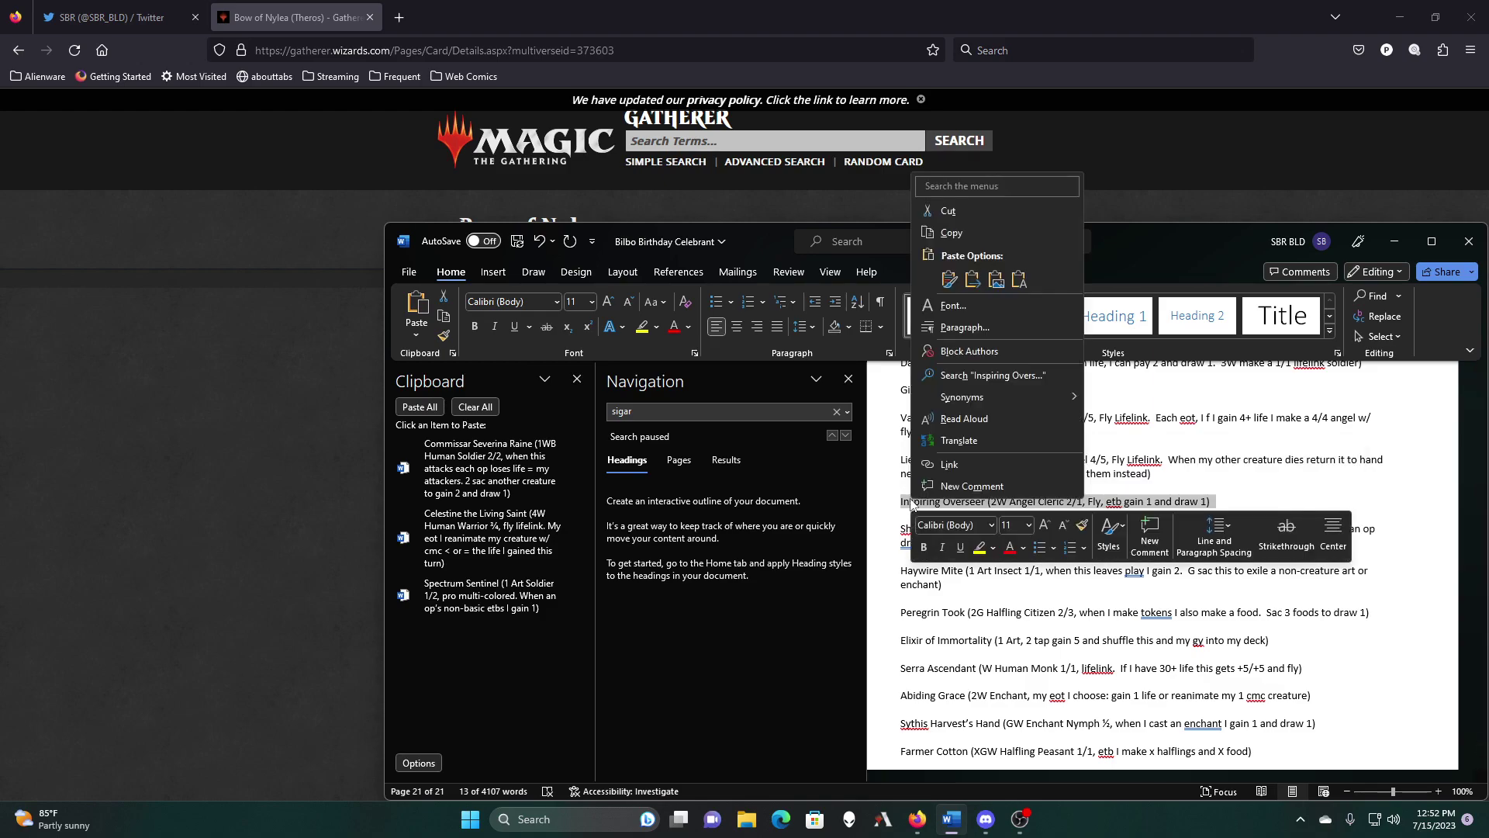
pyautogui.click(989, 208)
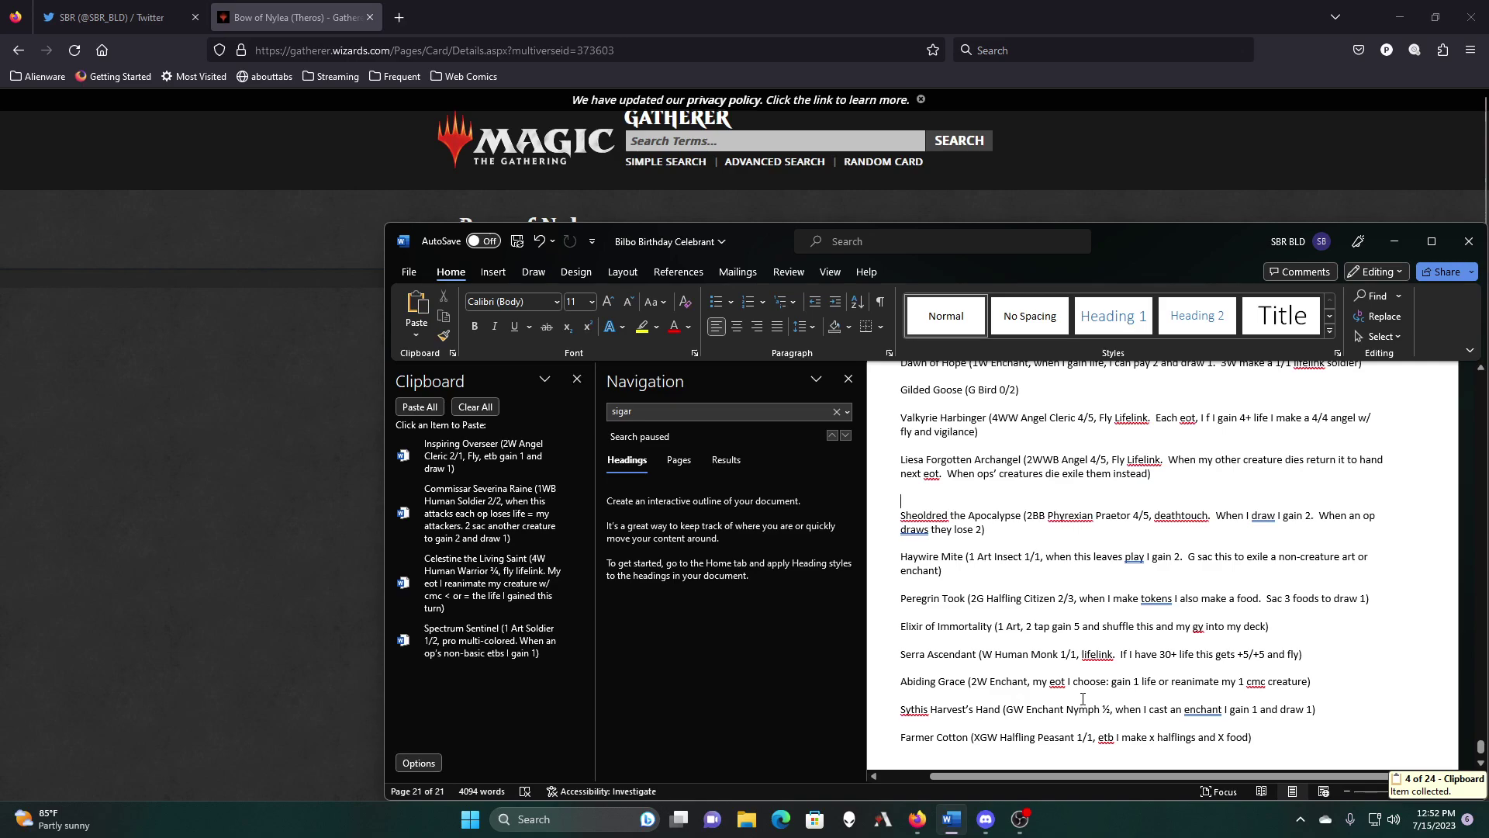
pyautogui.press('BackSpace')
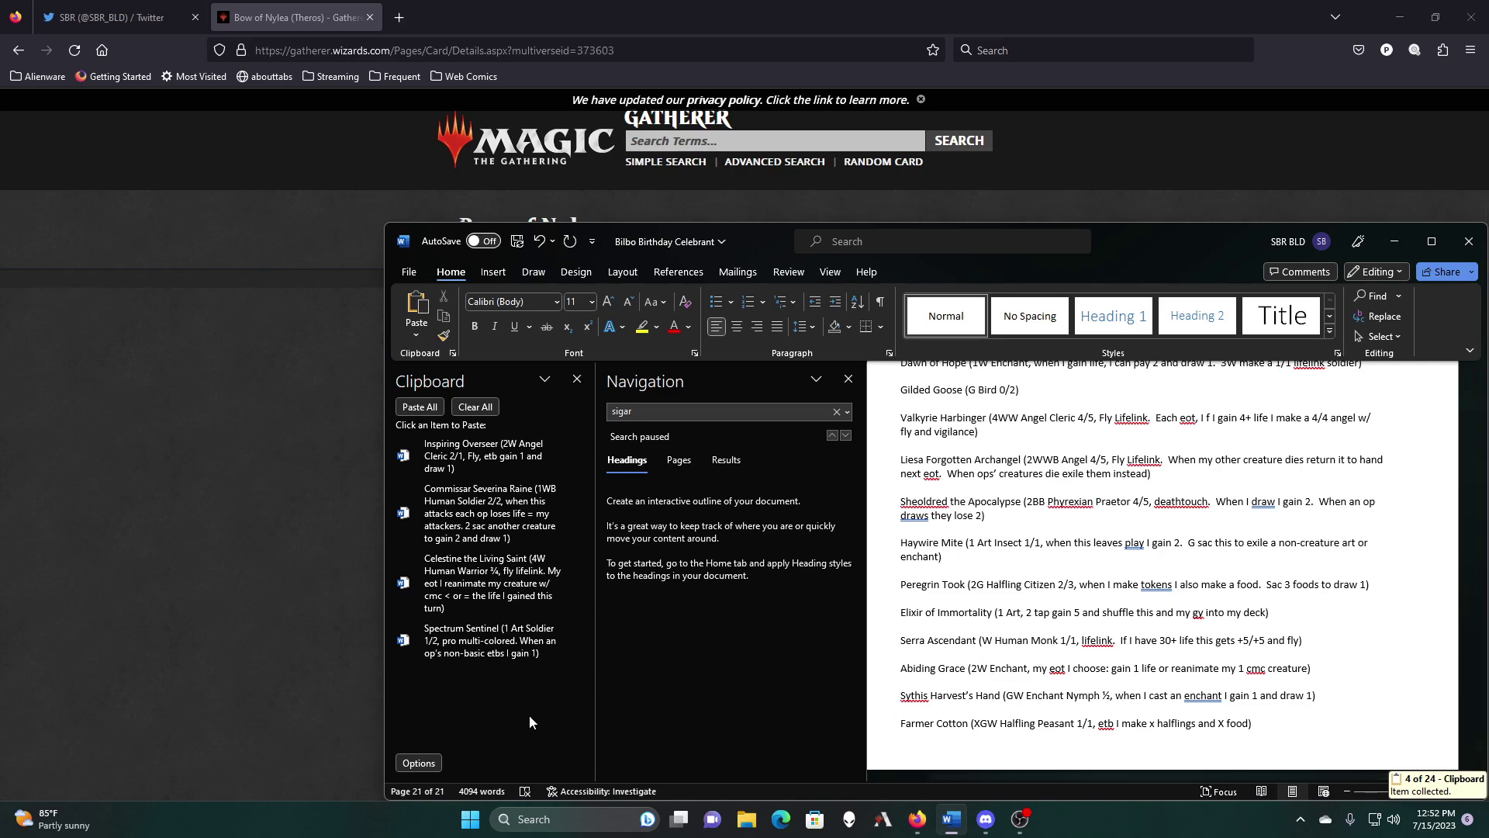
# Step: Look through the life-gain list from Sheoldred the Apocalypse back to Fangren Marauder for further entries to take out
pyautogui.moveTo(503, 465)
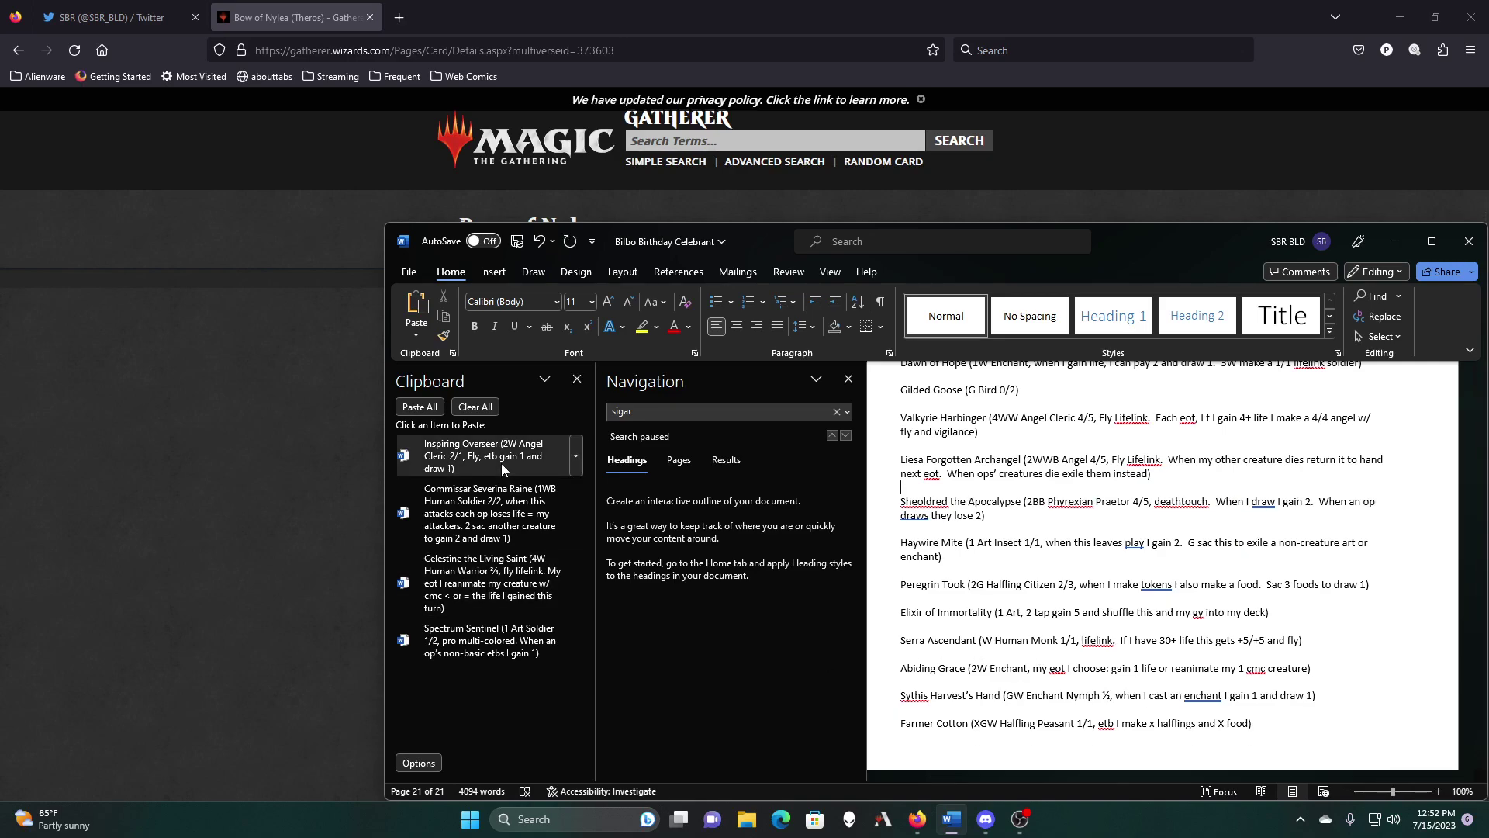
pyautogui.scroll(3, 1179, 674)
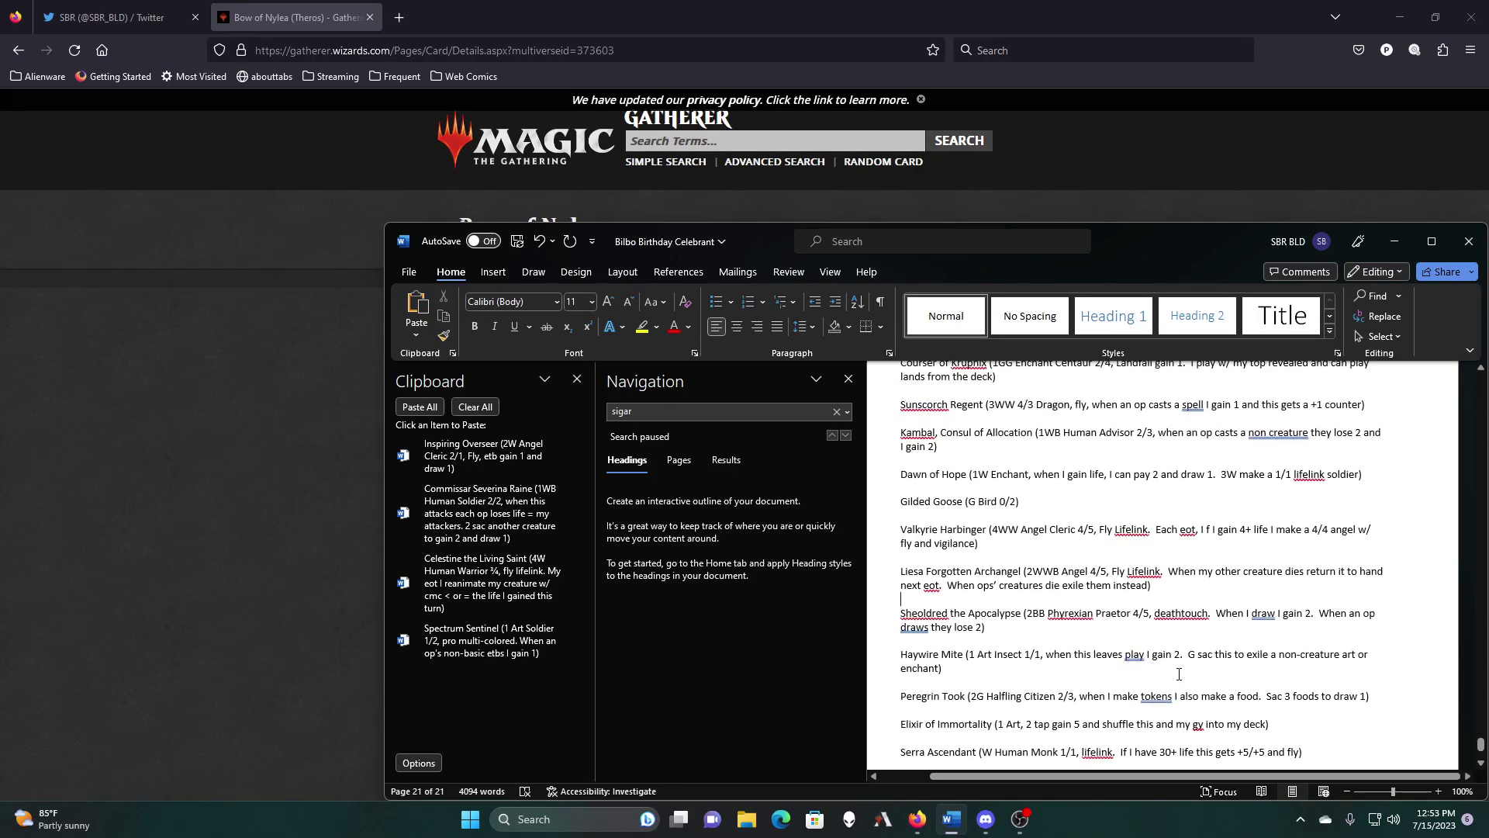
pyautogui.scroll(2, 1179, 674)
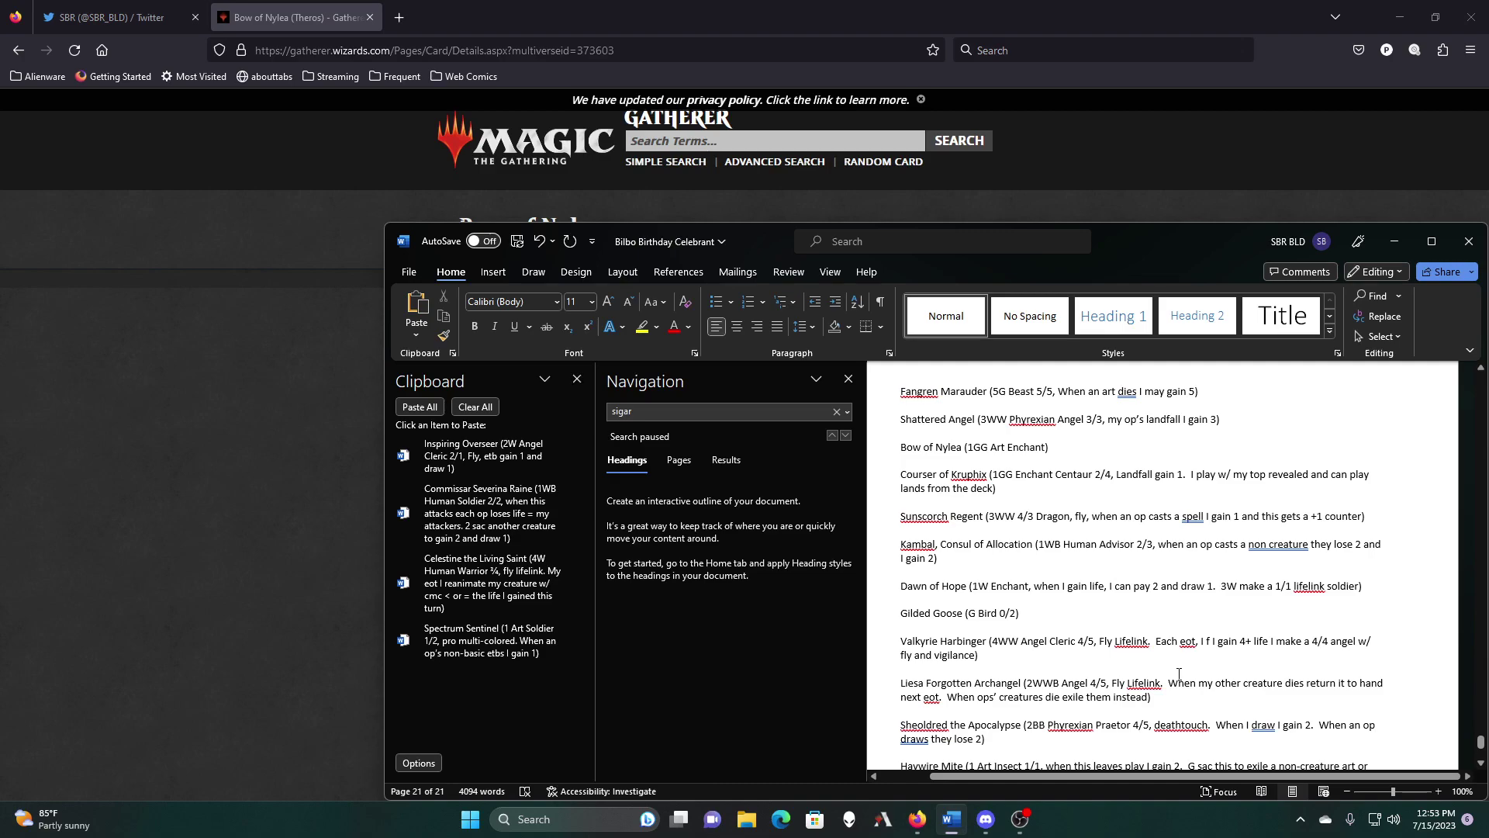
pyautogui.scroll(1, 1179, 674)
pyautogui.scroll(4, 1179, 673)
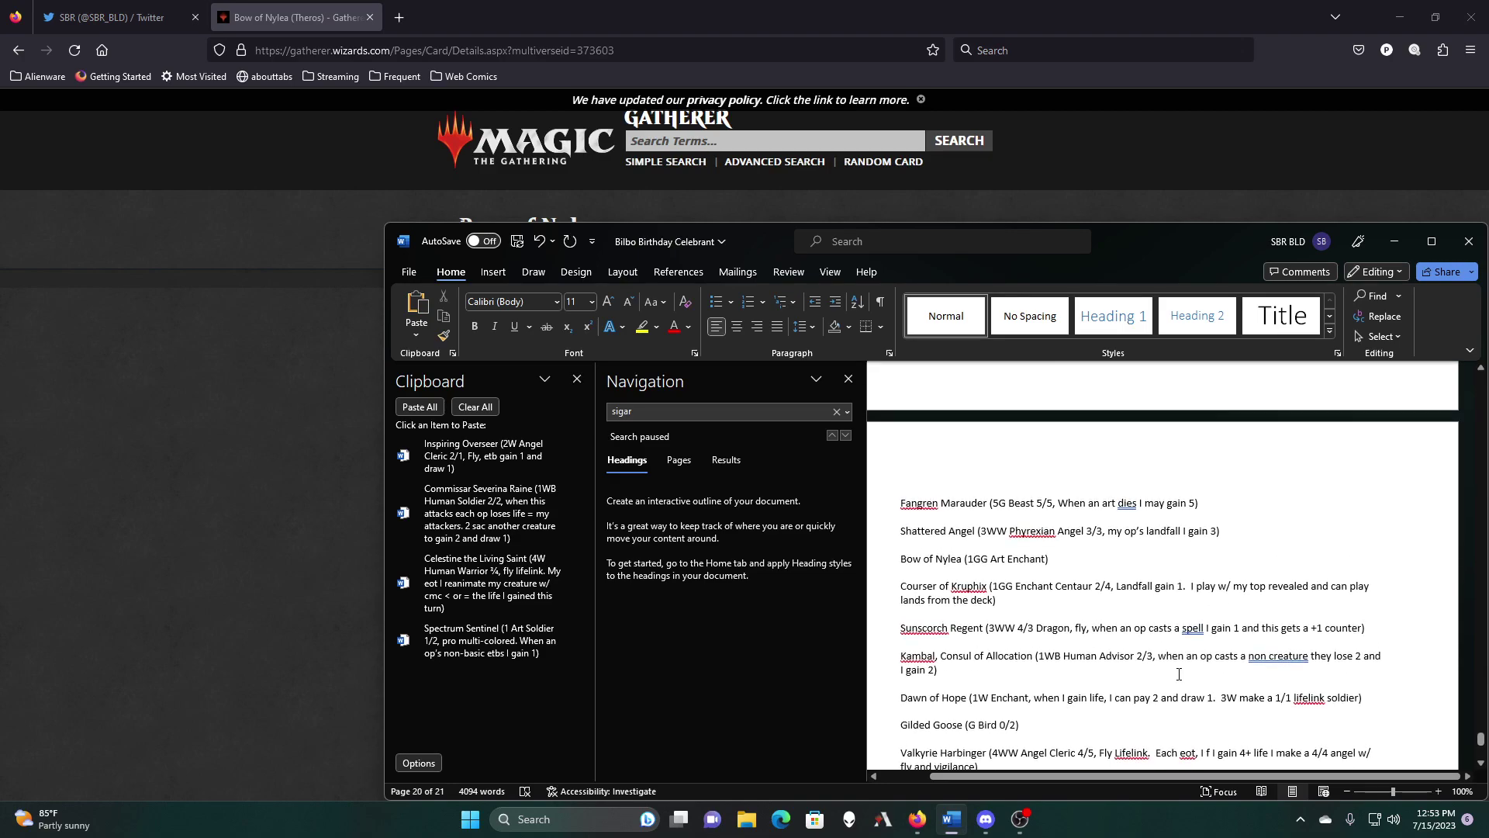
pyautogui.scroll(-4, 1179, 673)
pyautogui.scroll(3, 1179, 674)
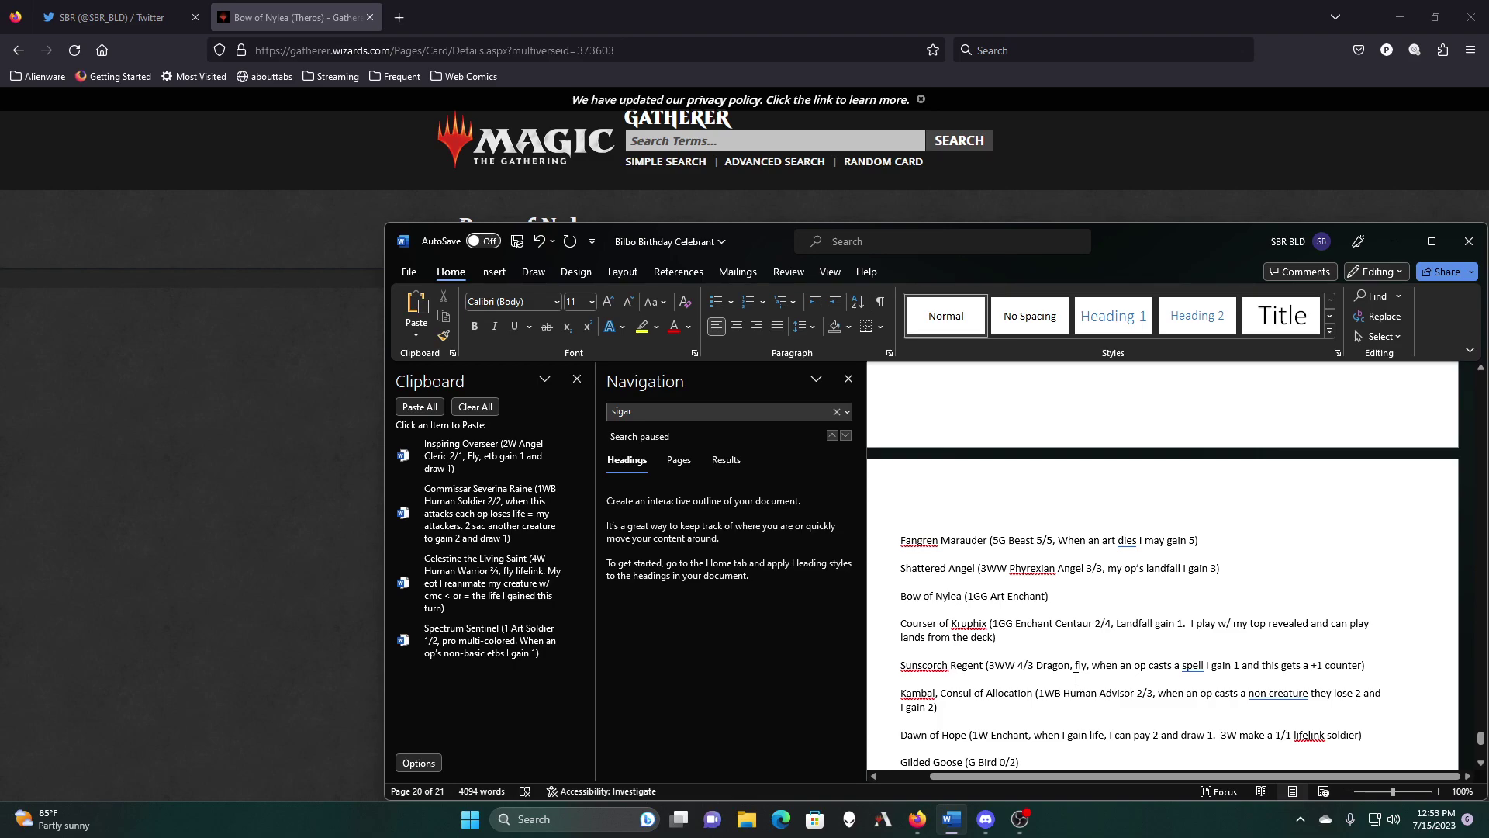
# Step: Select the whole Kambal, Consul of Allocation entry in the life-gain list, below Sunscorch Regent
pyautogui.scroll(-2, 1017, 689)
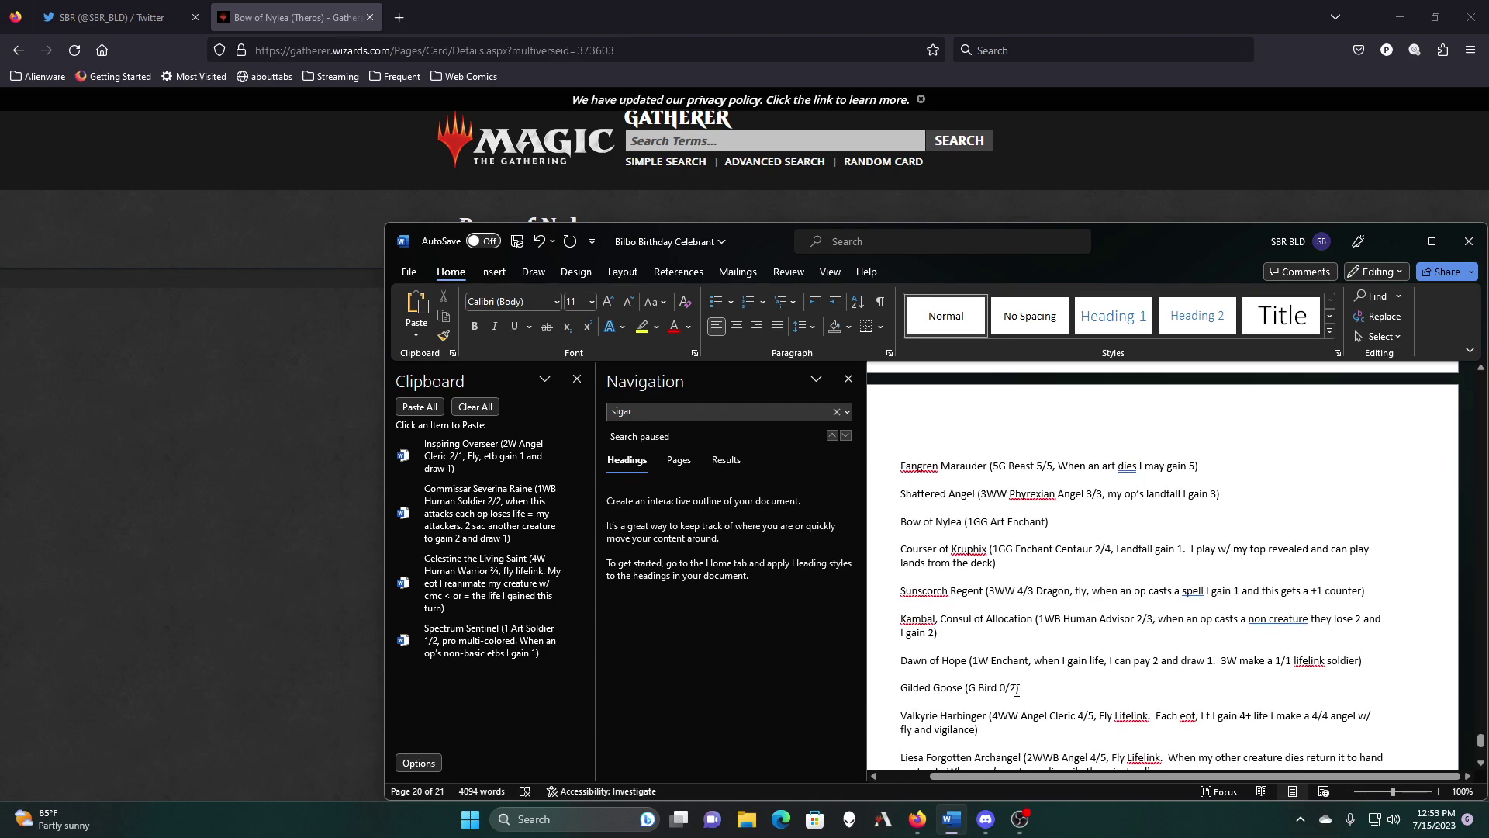
pyautogui.scroll(2, 1017, 690)
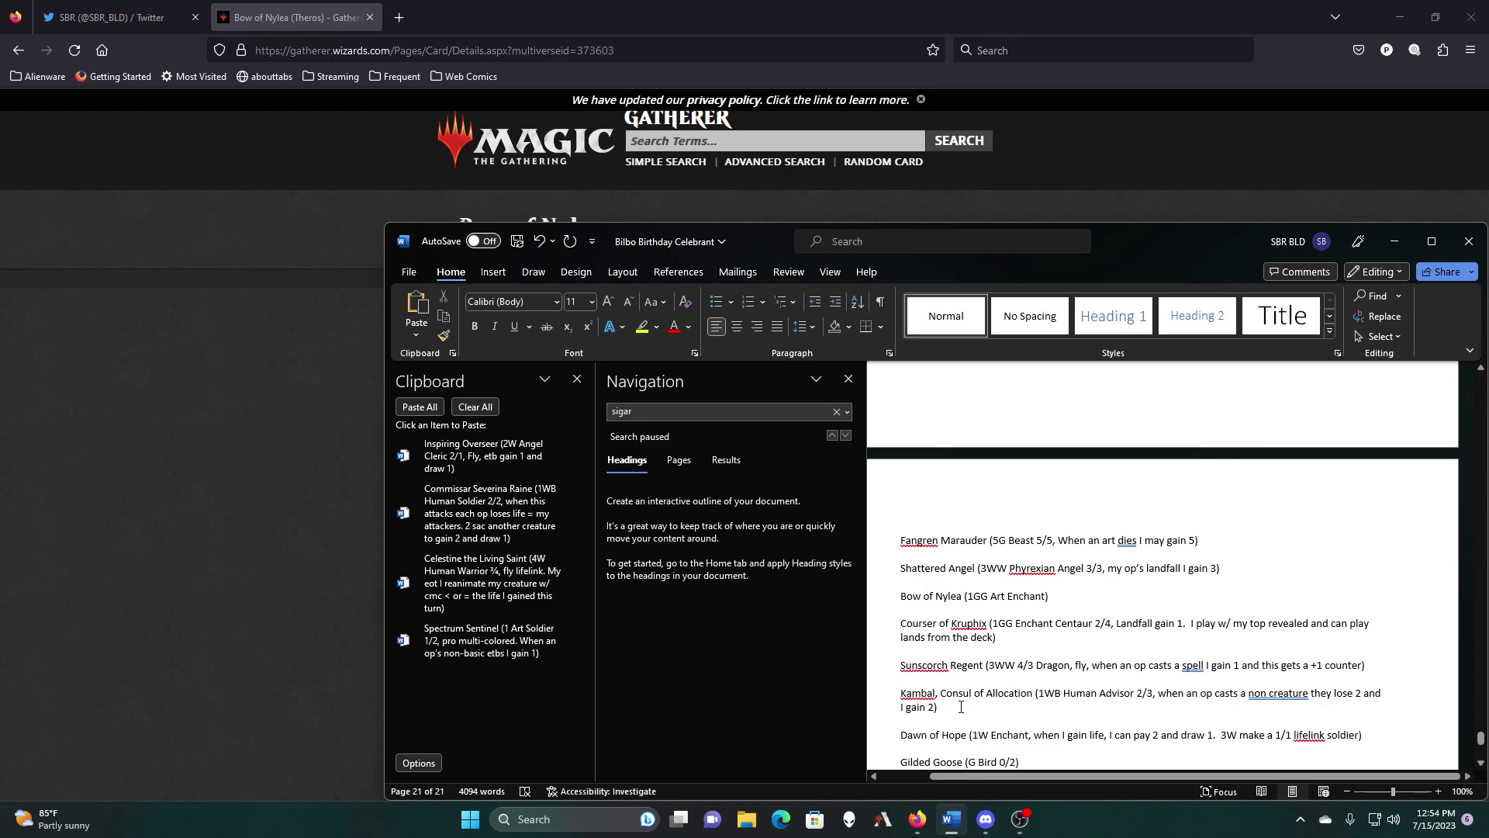
pyautogui.moveTo(961, 707); pyautogui.dragTo(901, 702)
pyautogui.rightClick(919, 696)
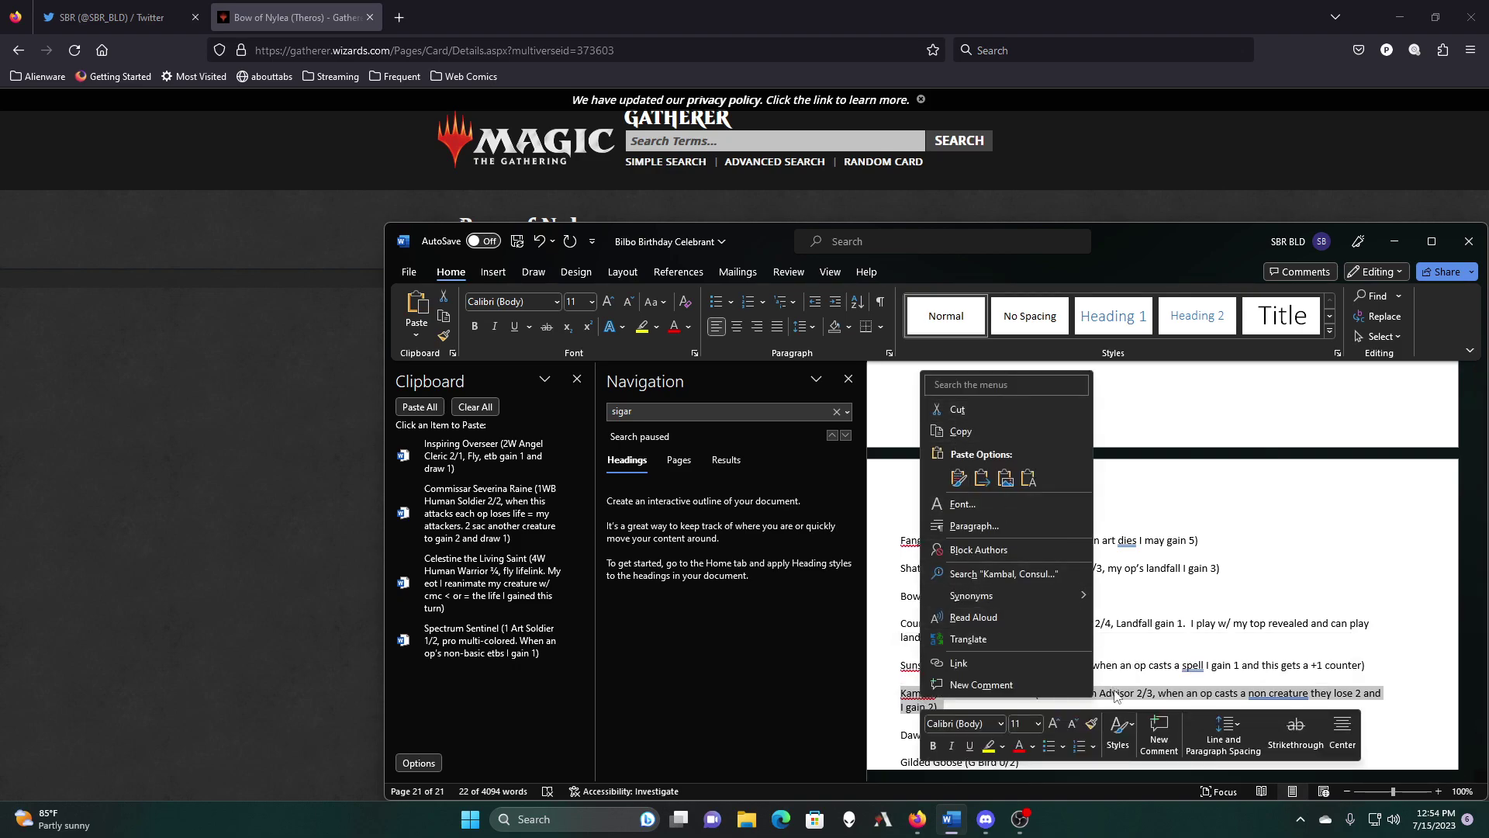
pyautogui.press('Escape')
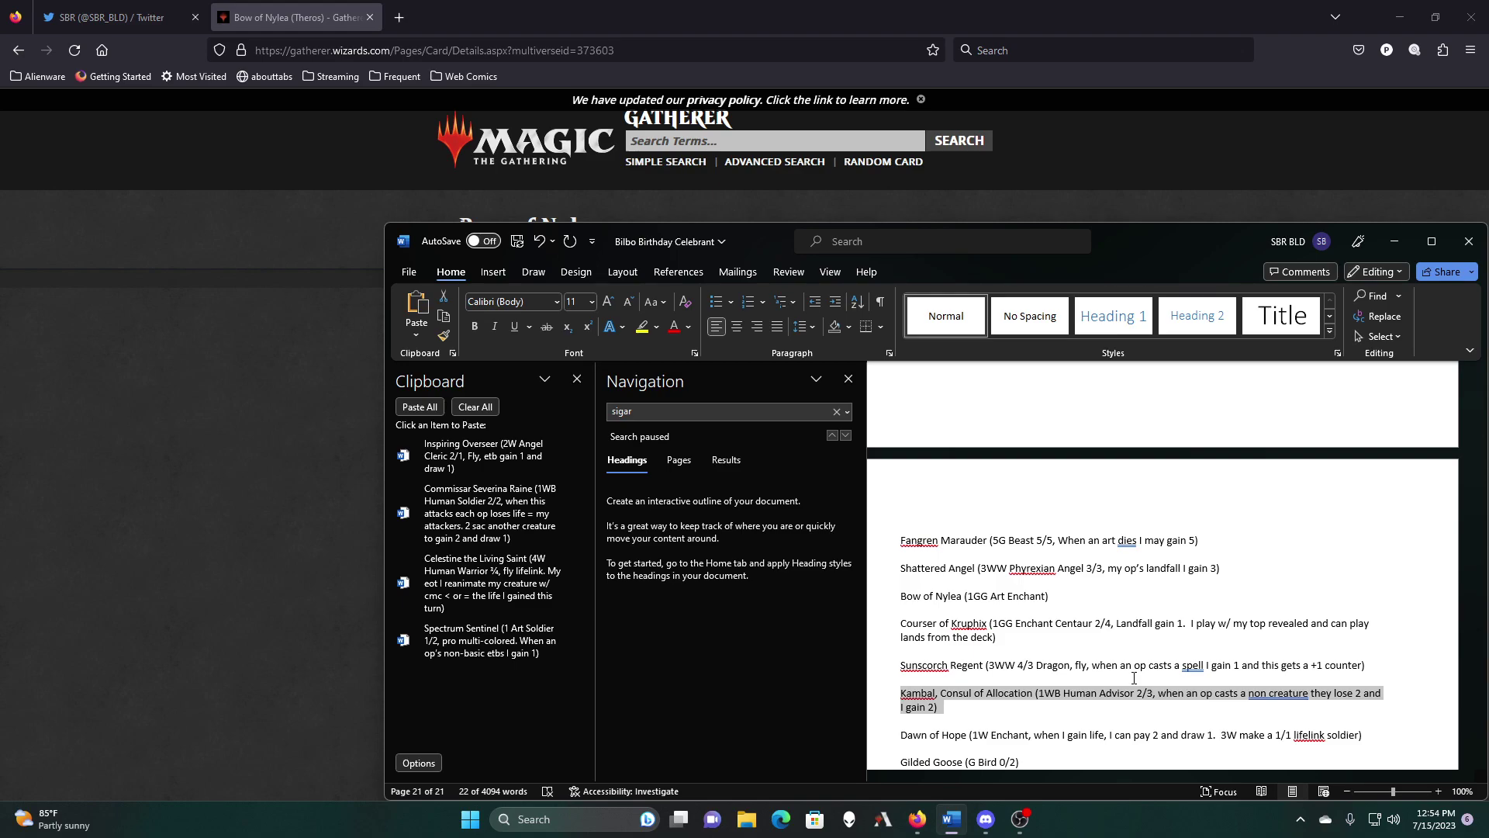
# Step: Review the life-gain list from the Lifegain heading down to Farmer Cotton, comparing its entries with the selected Kambal card
pyautogui.scroll(3, 1257, 588)
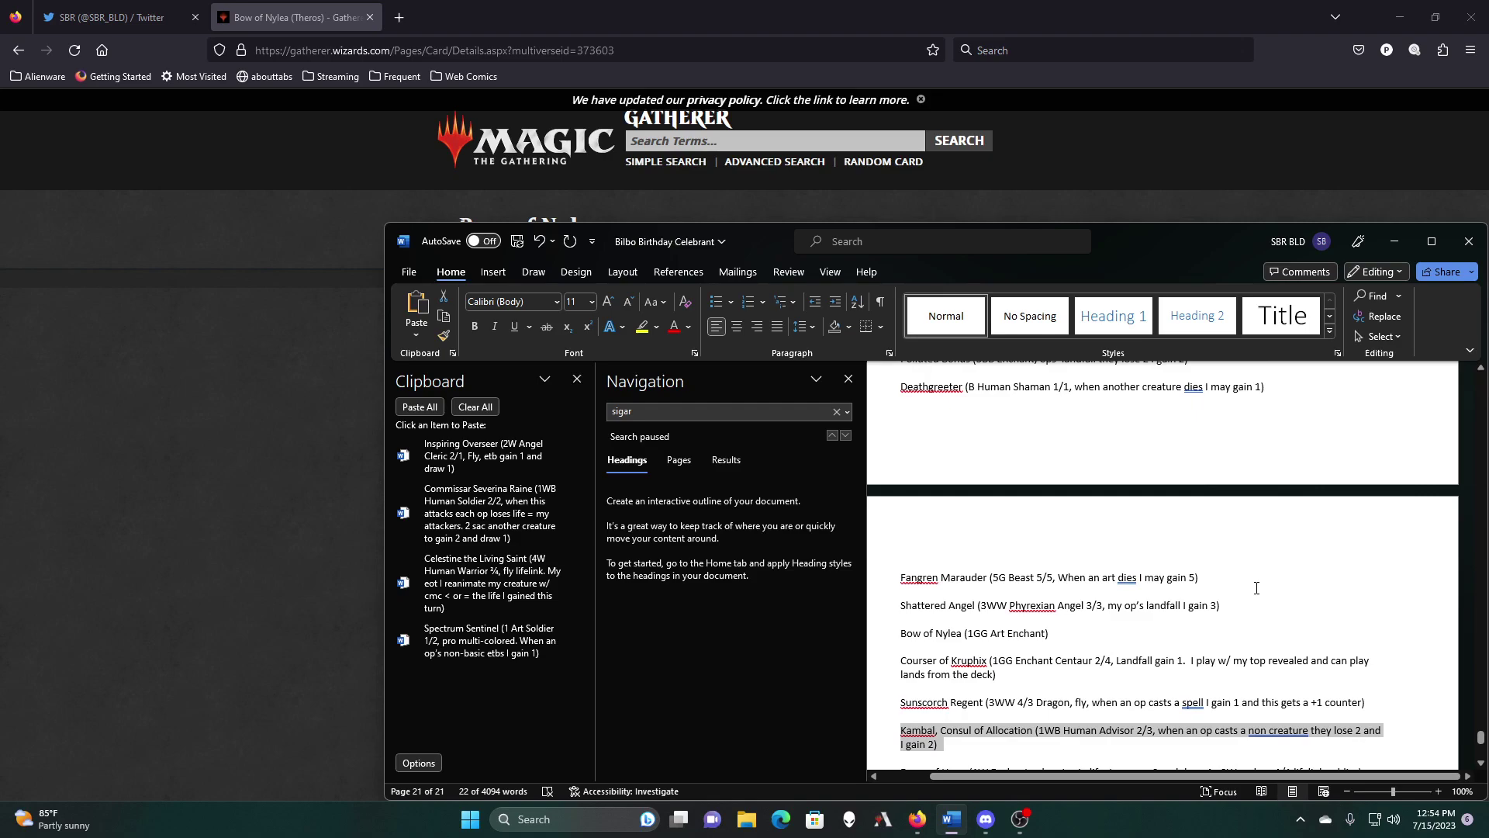
pyautogui.scroll(4, 1257, 588)
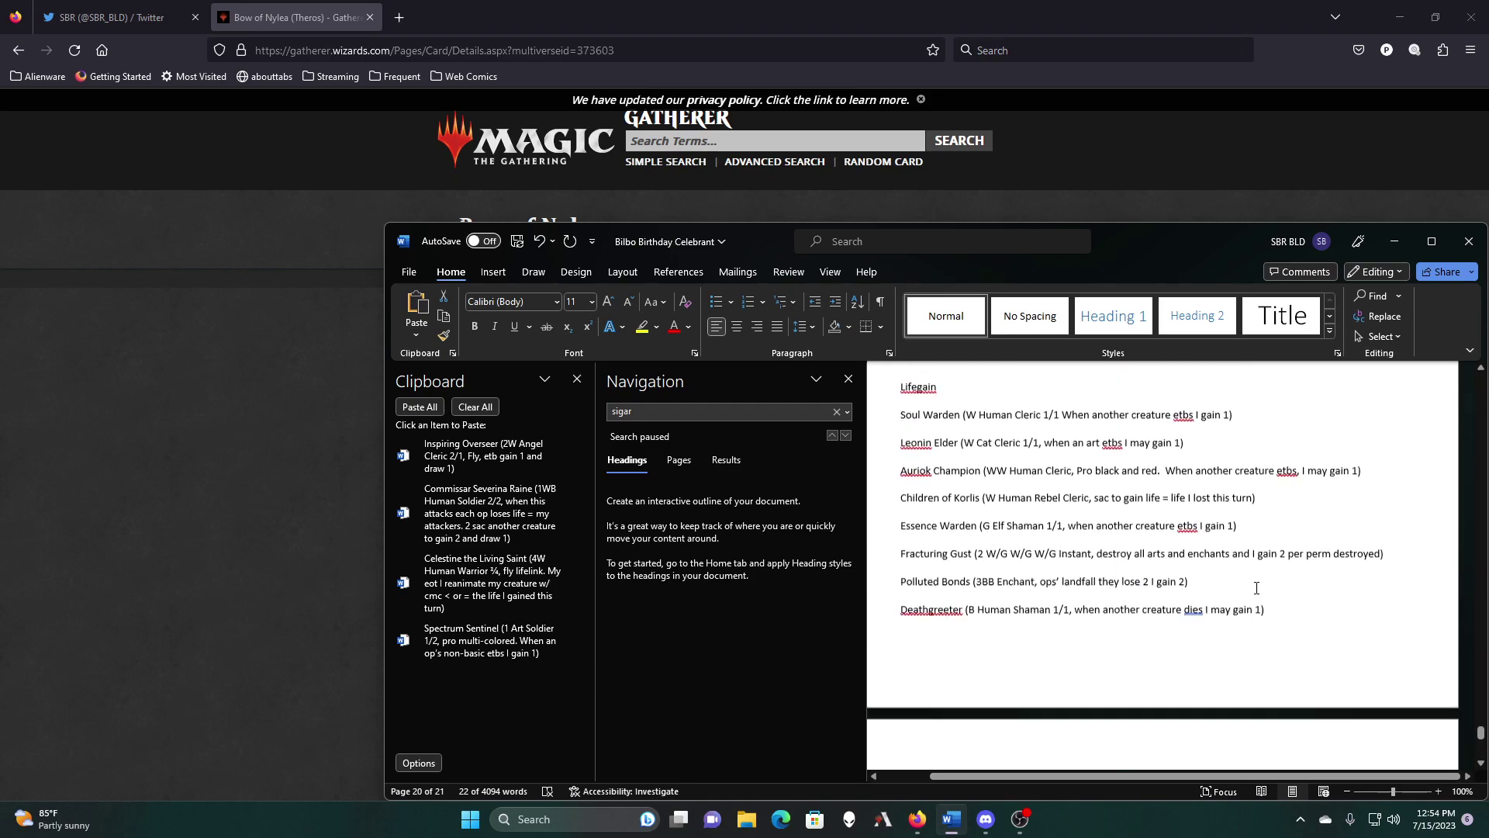
pyautogui.scroll(2, 1256, 588)
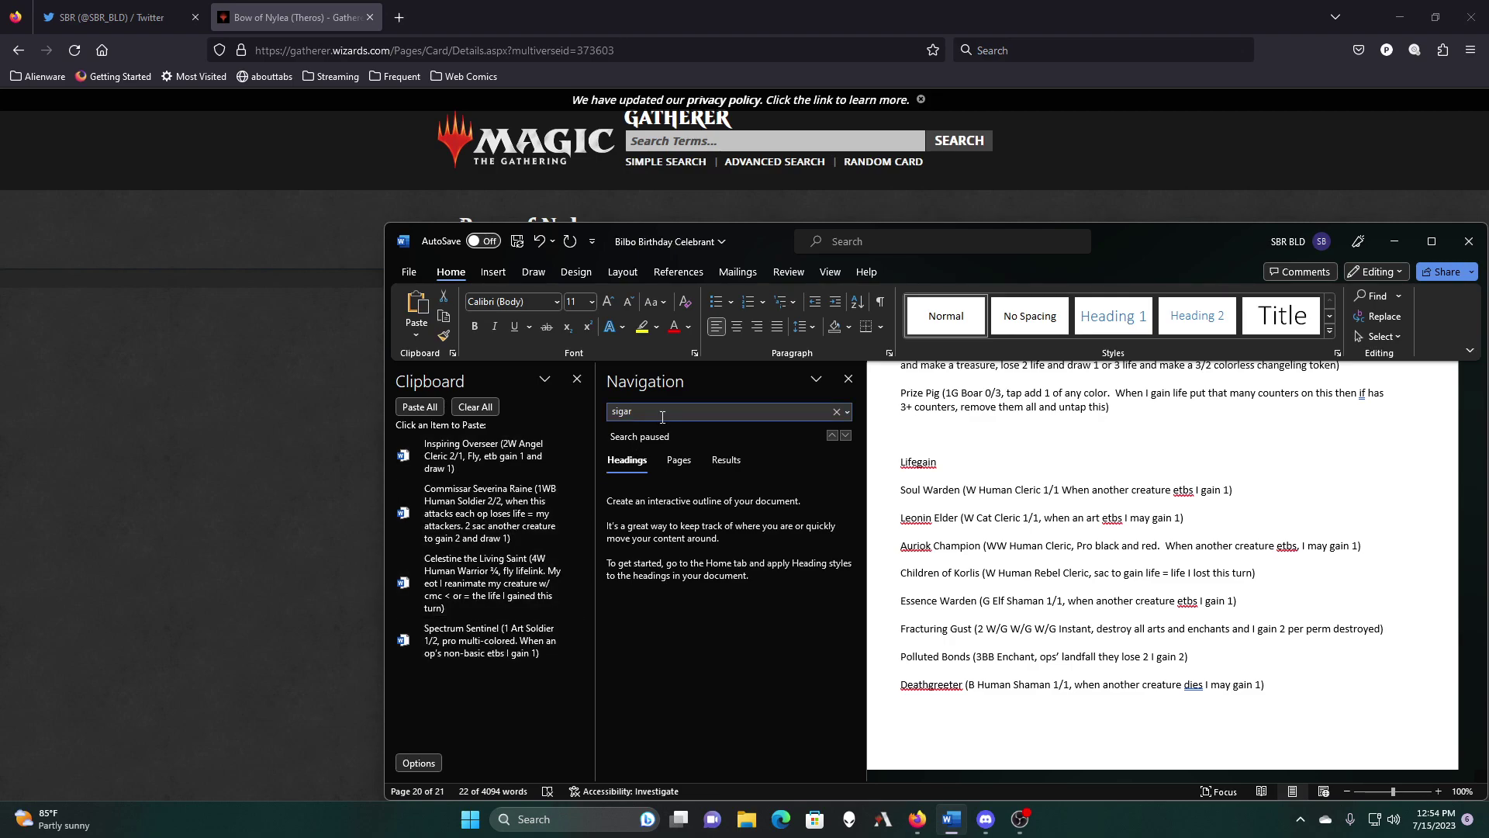
pyautogui.scroll(-4, 1026, 617)
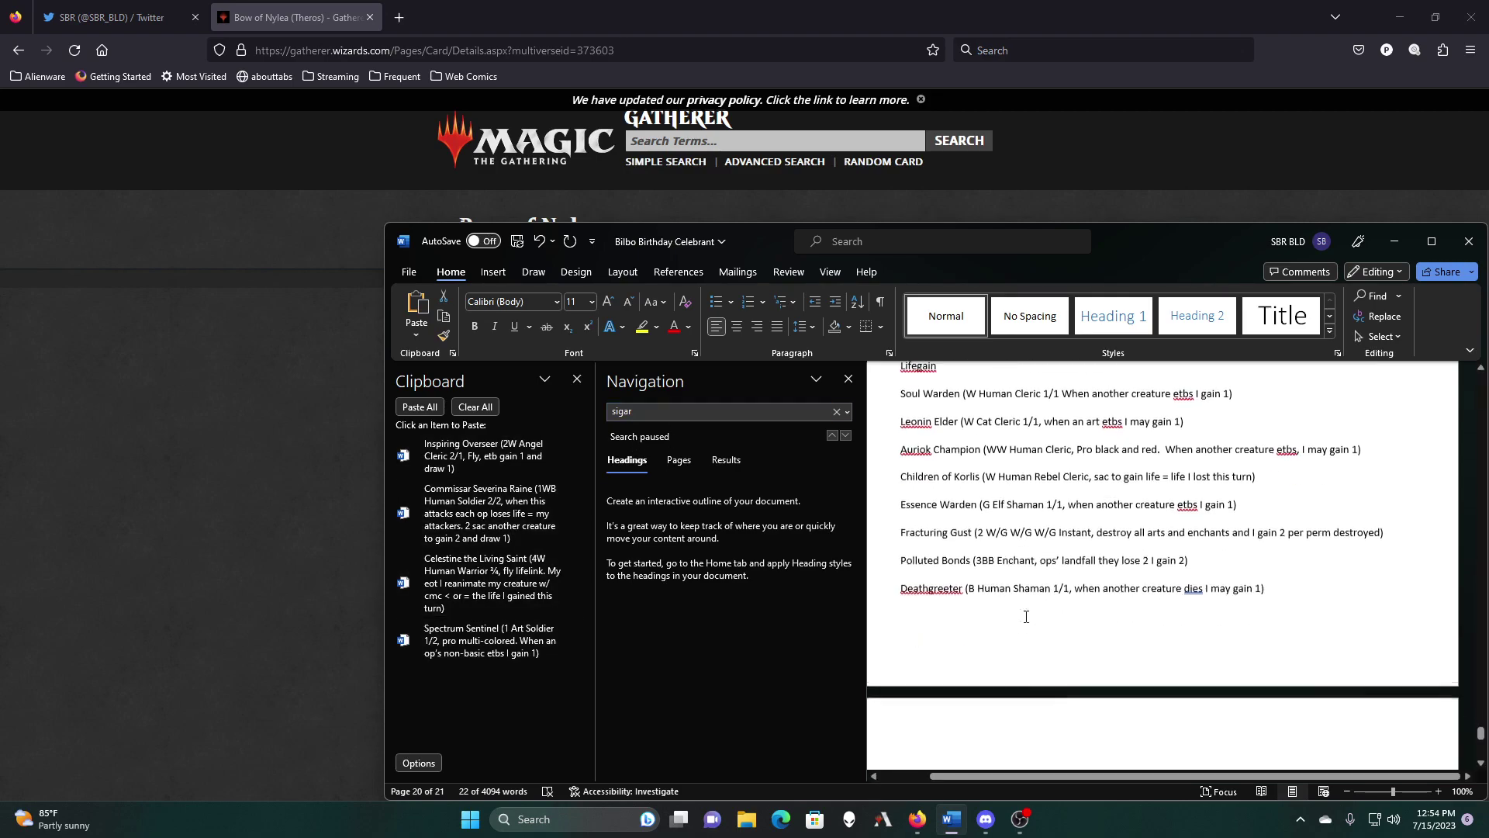
pyautogui.scroll(-3, 1026, 617)
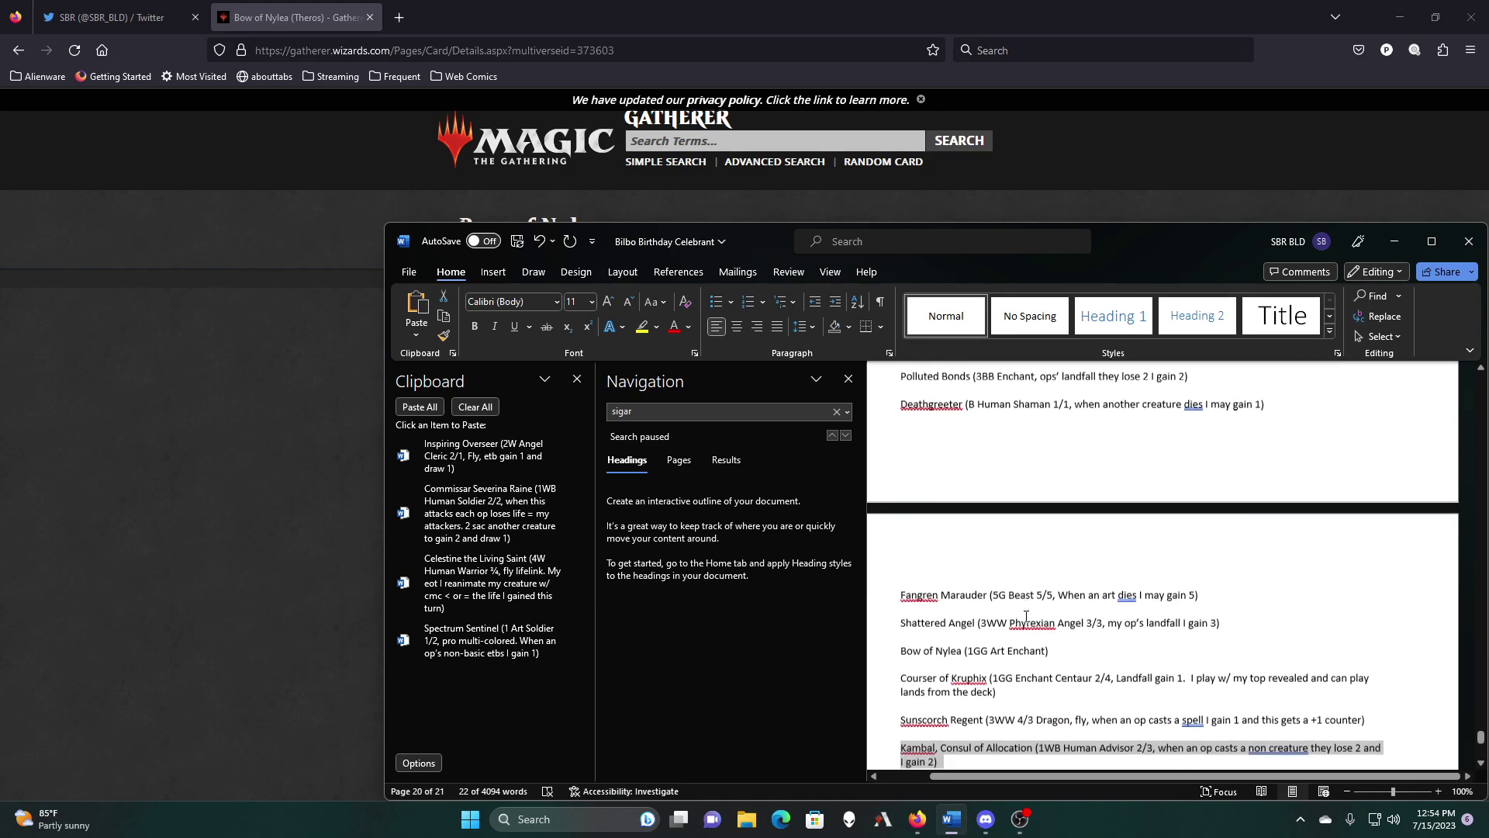
pyautogui.scroll(-4, 1026, 617)
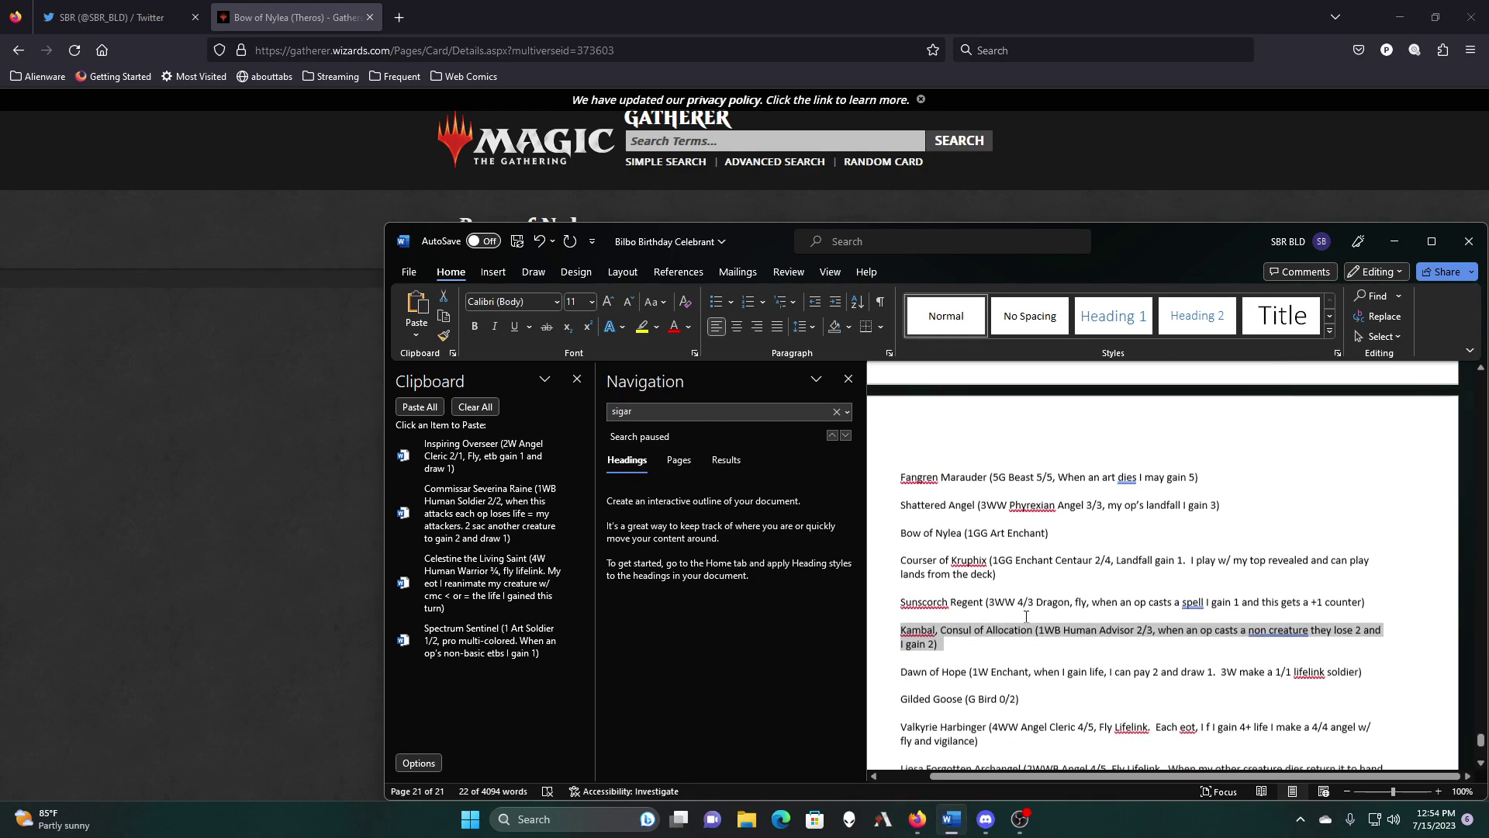
pyautogui.scroll(-2, 1026, 617)
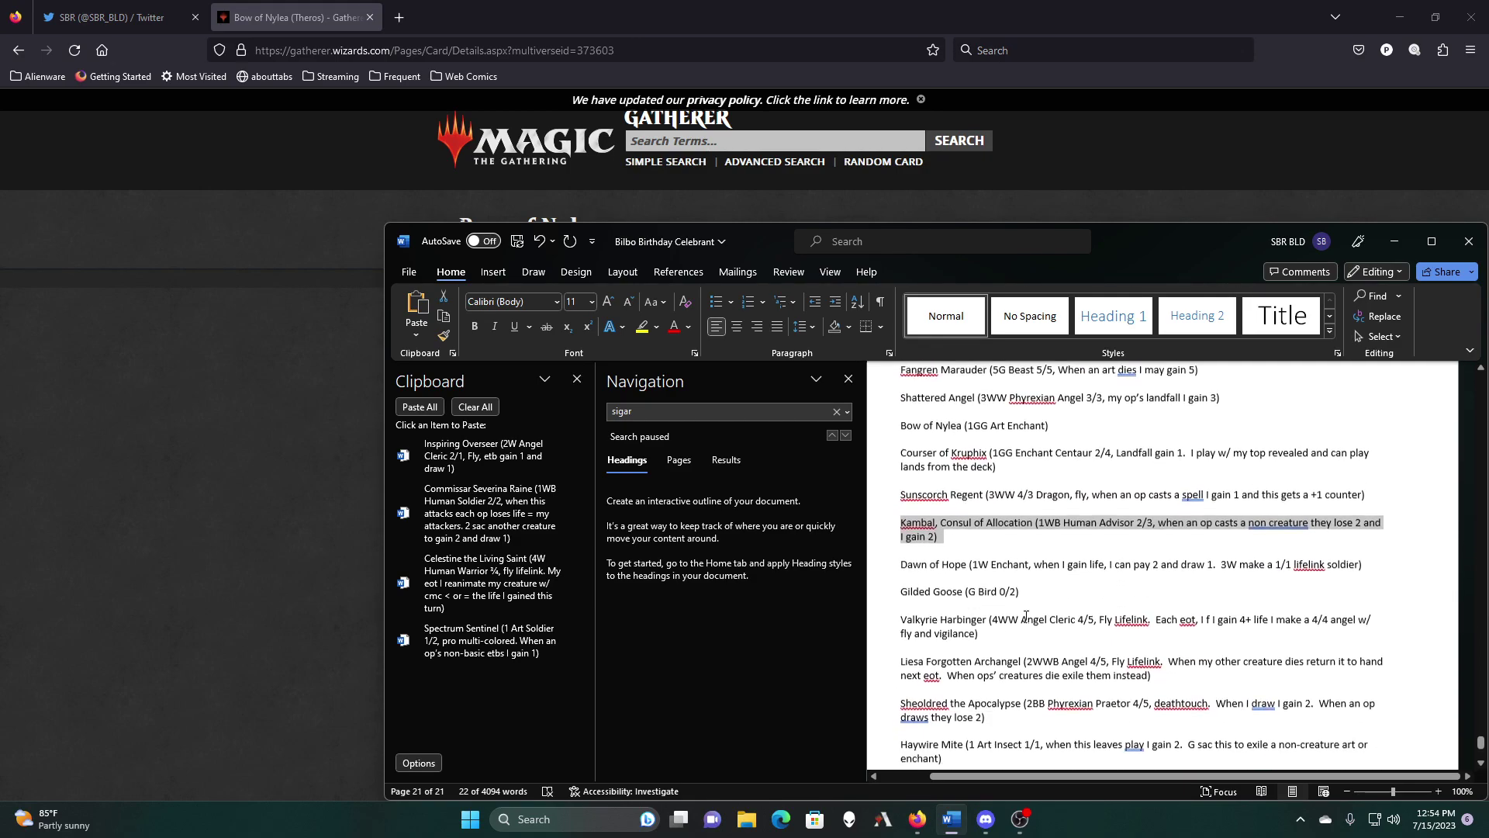
pyautogui.scroll(3, 1026, 617)
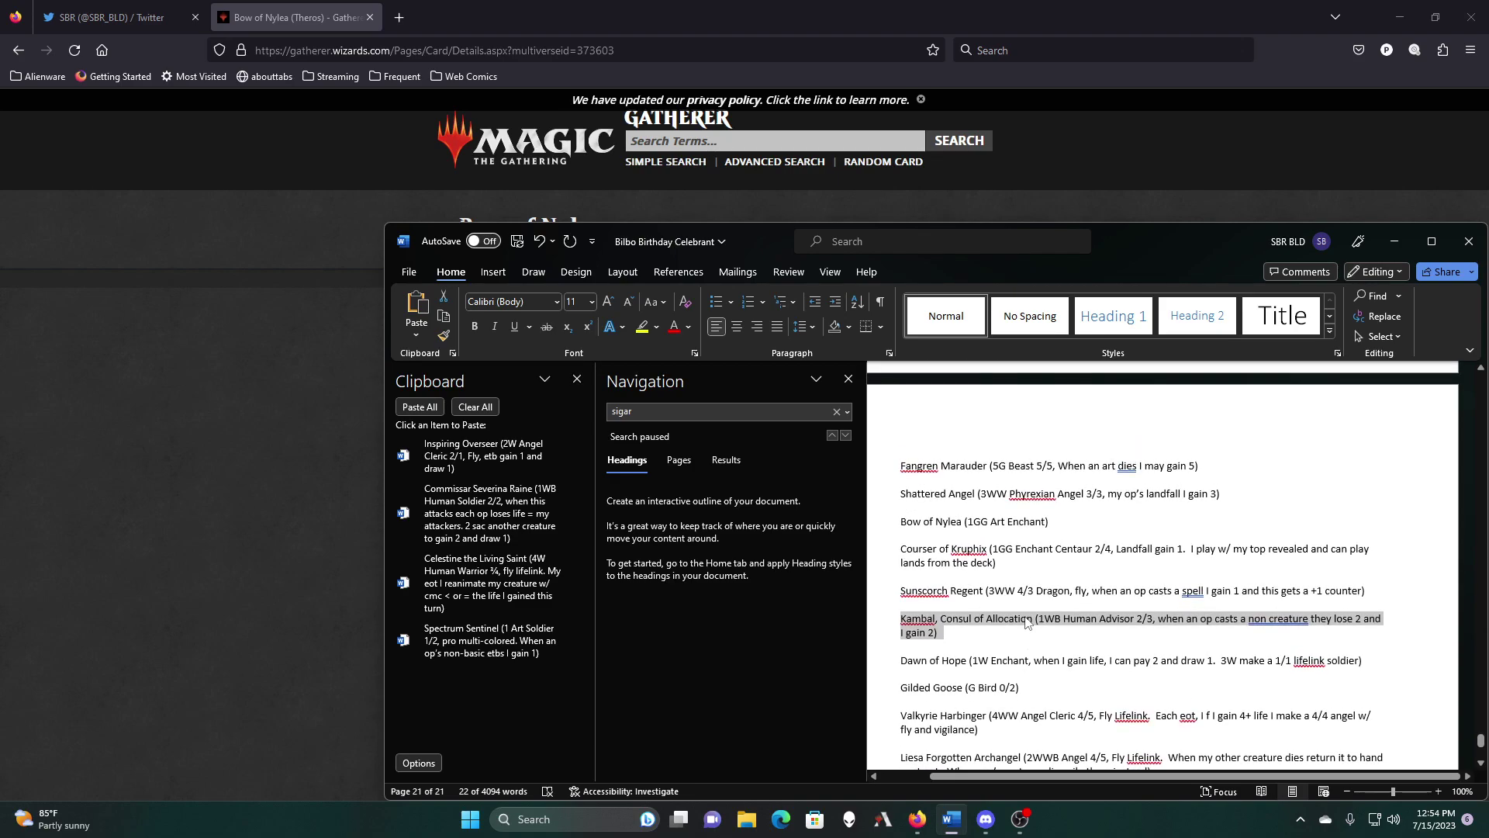
pyautogui.scroll(-2, 1026, 619)
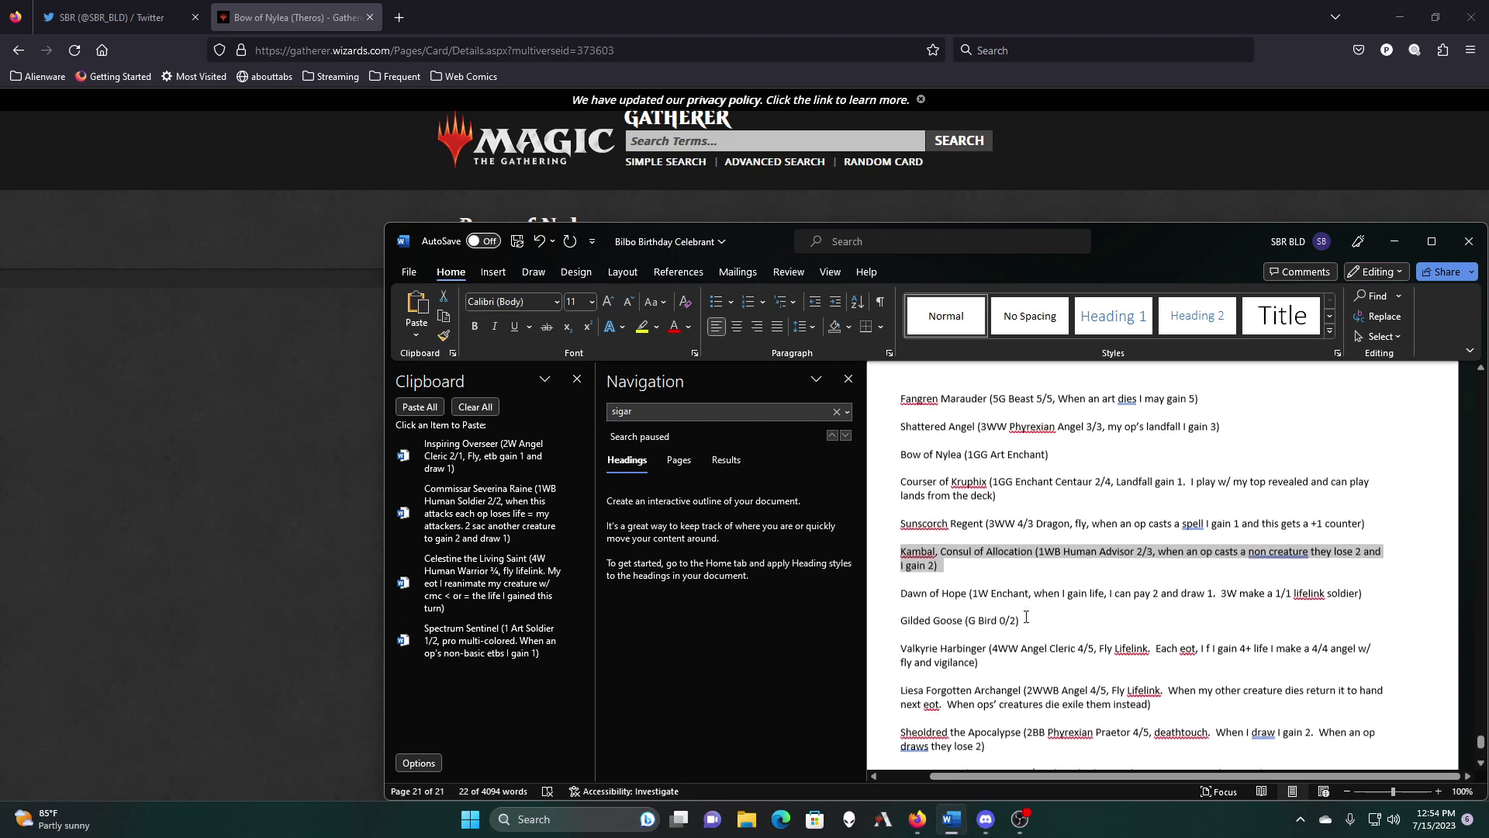
pyautogui.scroll(-3, 1026, 617)
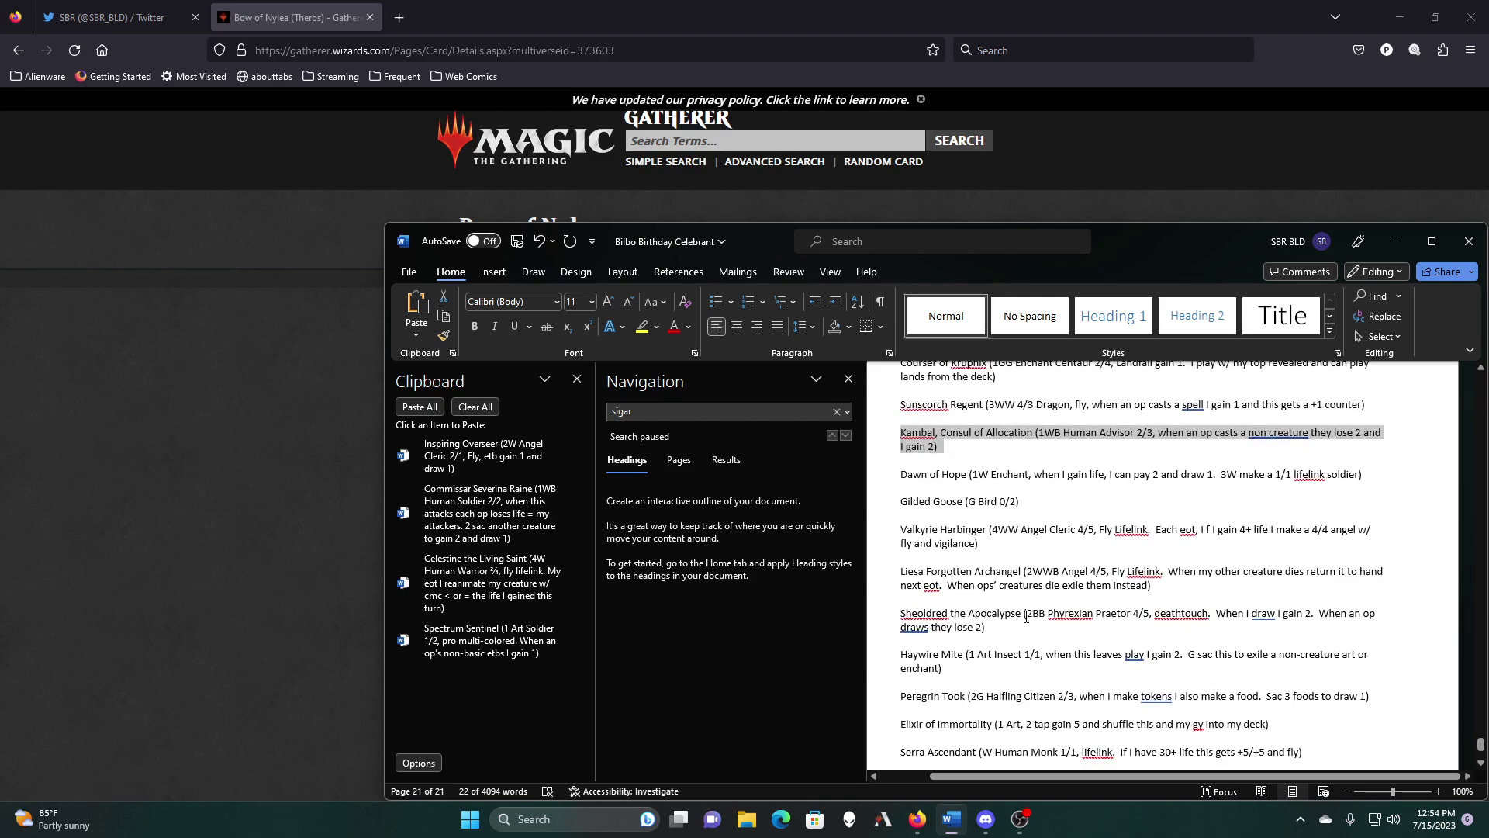
pyautogui.scroll(-2, 1026, 617)
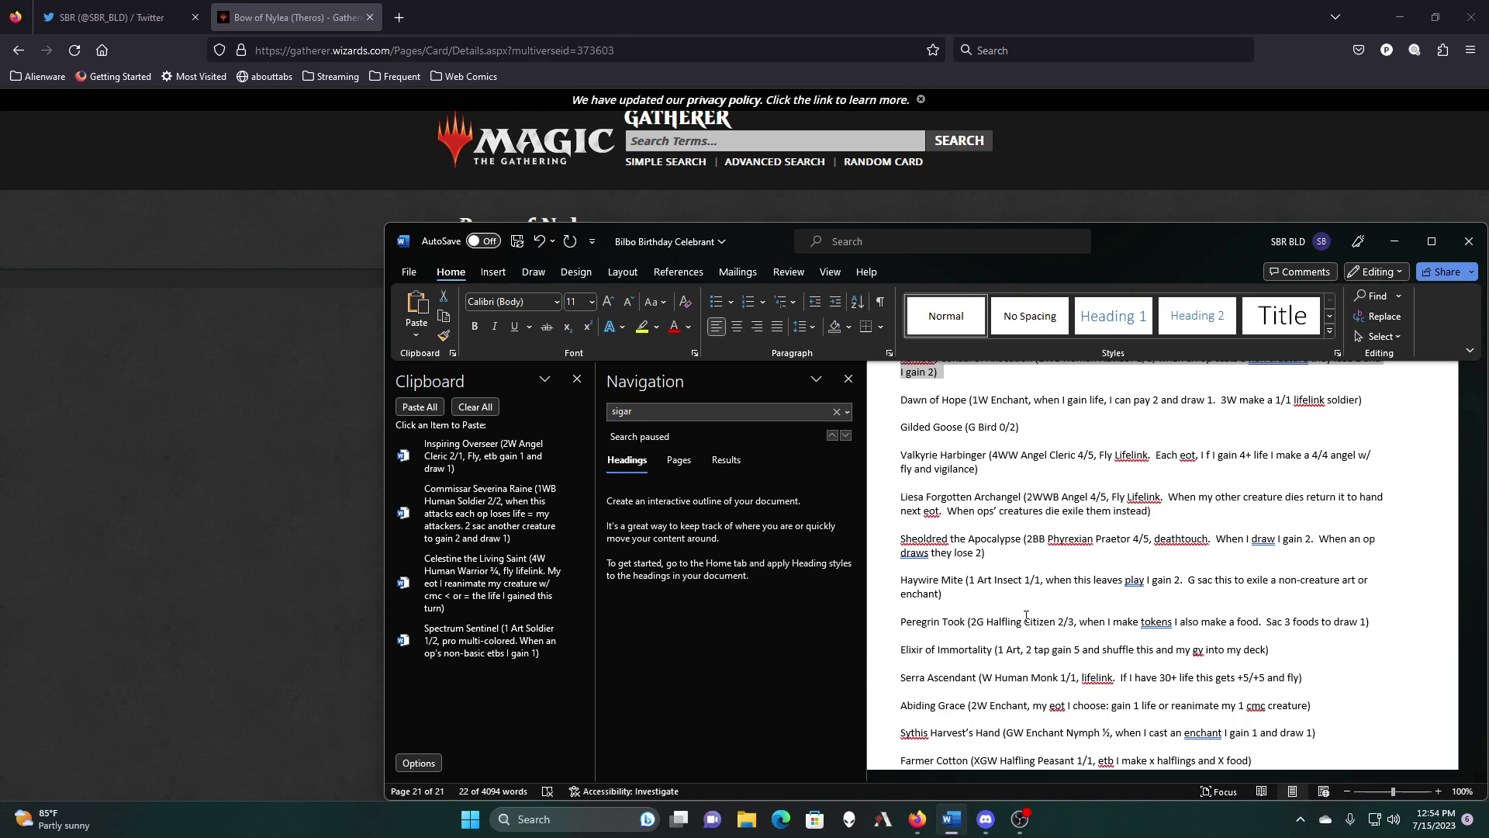
pyautogui.scroll(4, 1026, 615)
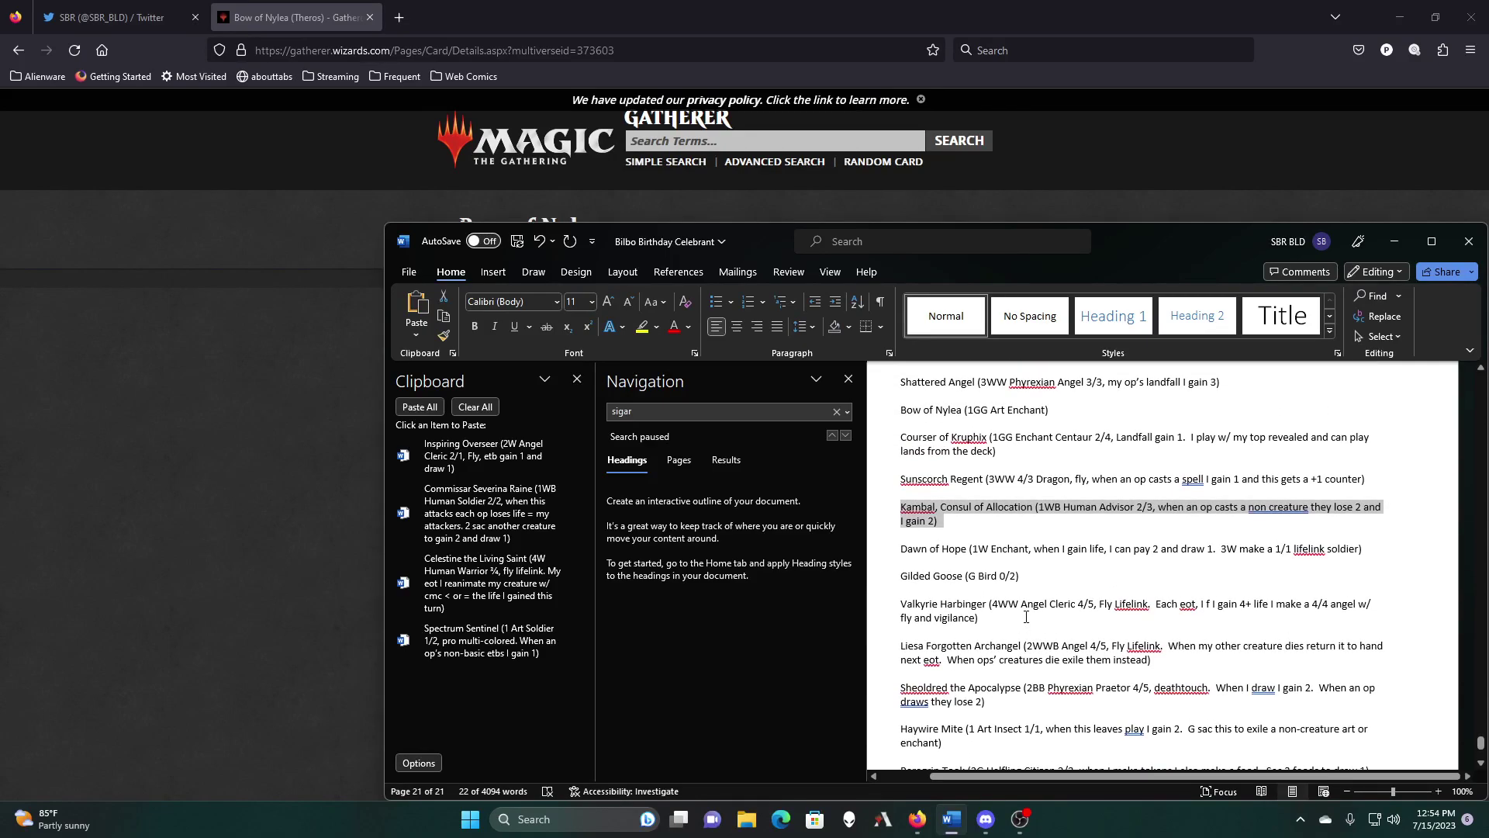
# Step: Cut the selected Kambal, Consul of Allocation entry from the life-gain list and remove the empty line it leaves
pyautogui.rightClick(905, 514)
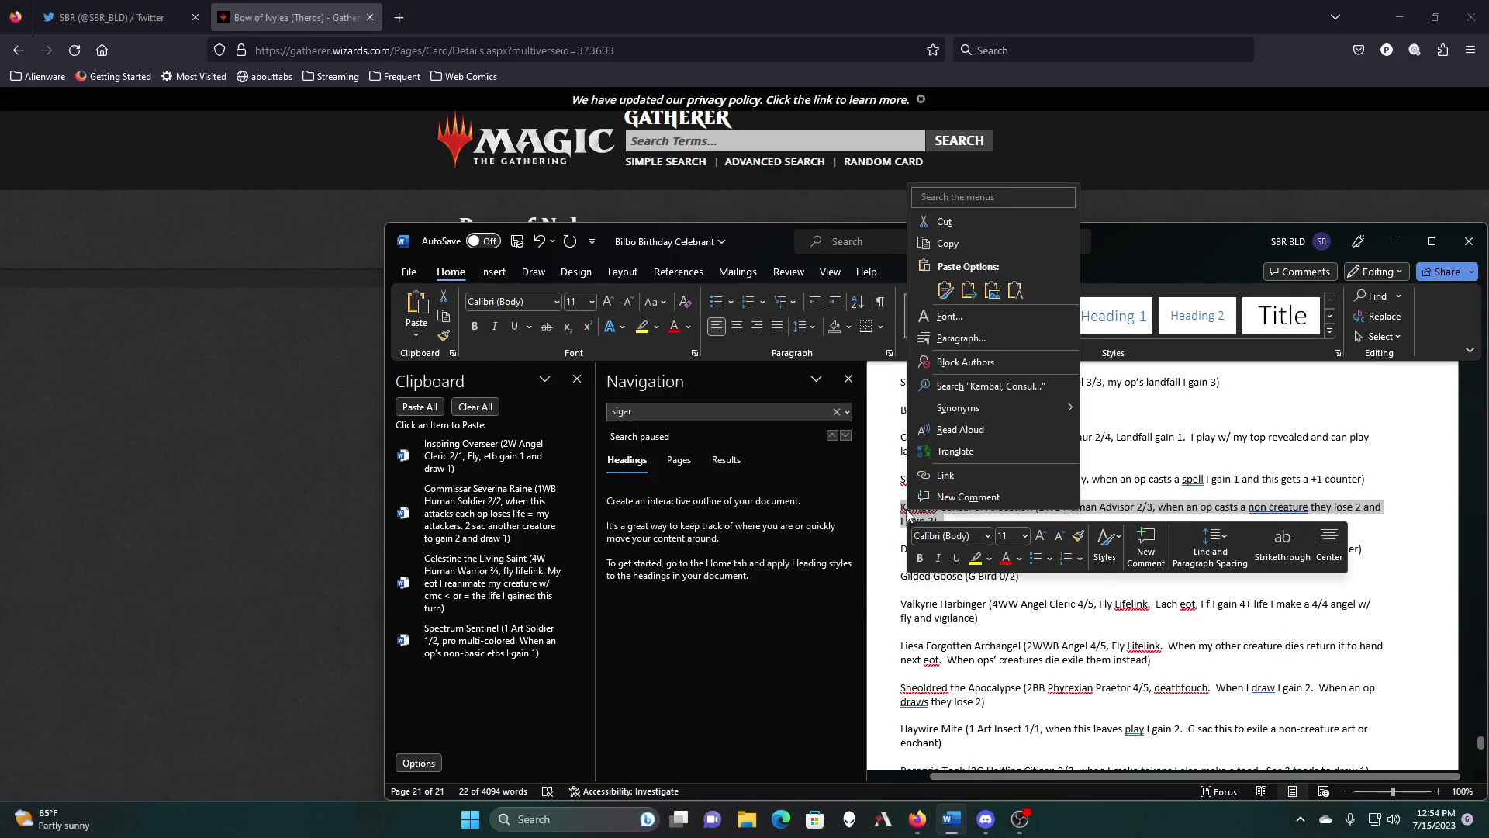
pyautogui.click(944, 223)
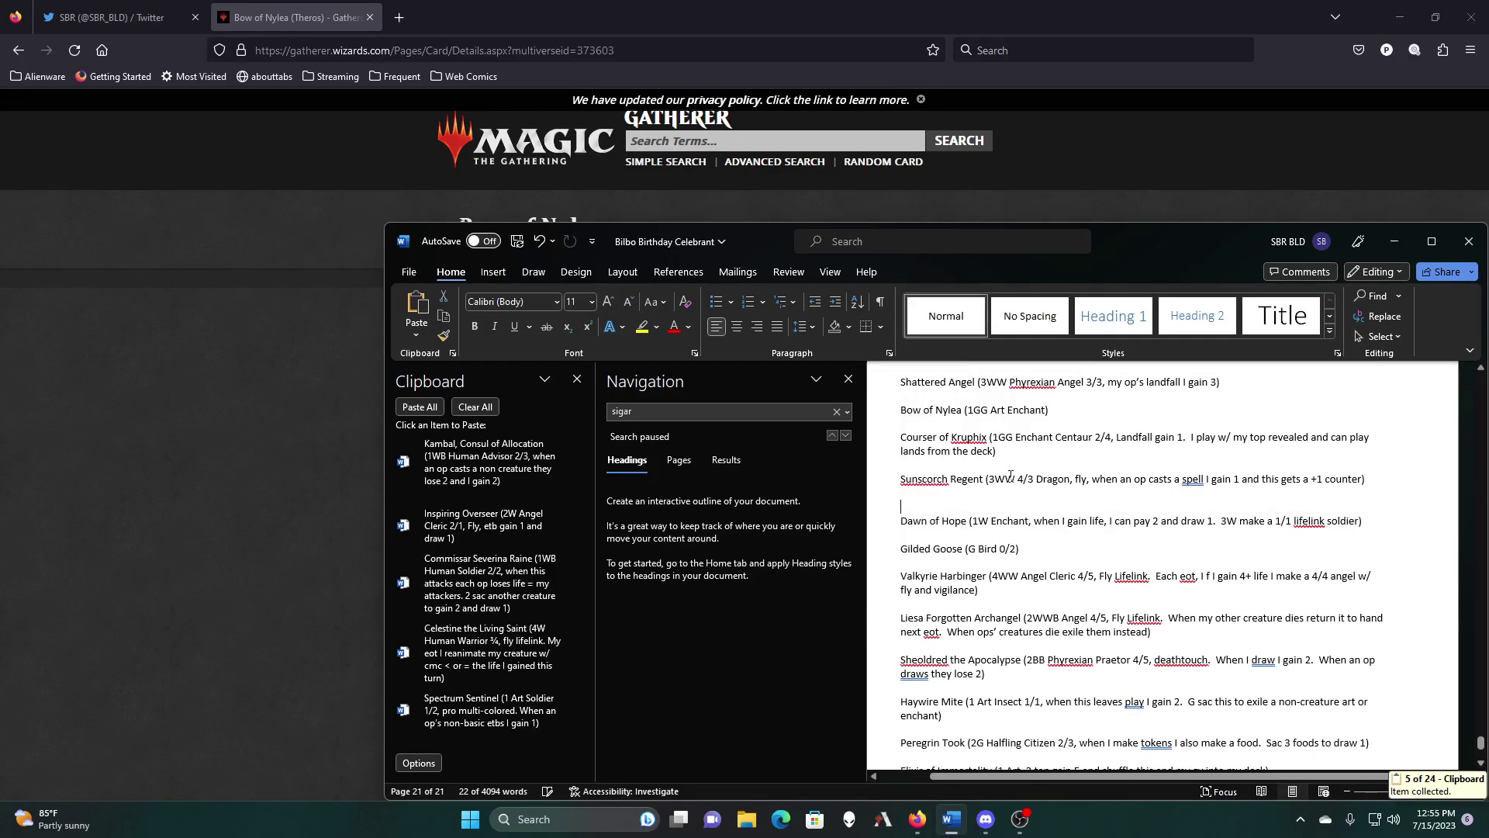
pyautogui.press('BackSpace')
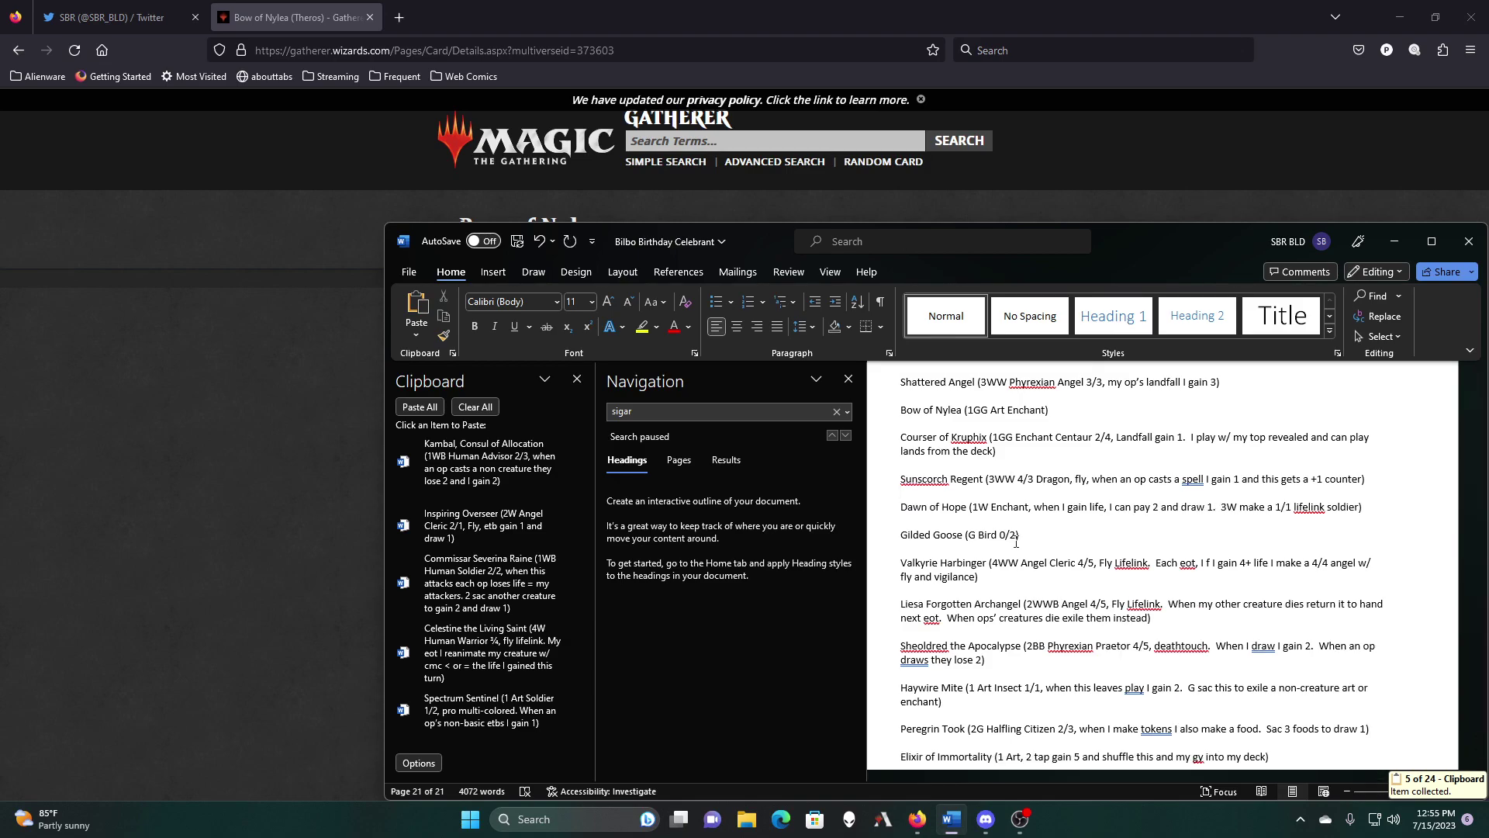
# Step: Look through the rest of the life-gain list down to Farmer Cotton for further entries to take out
pyautogui.scroll(-3, 1063, 721)
pyautogui.scroll(-2, 1063, 721)
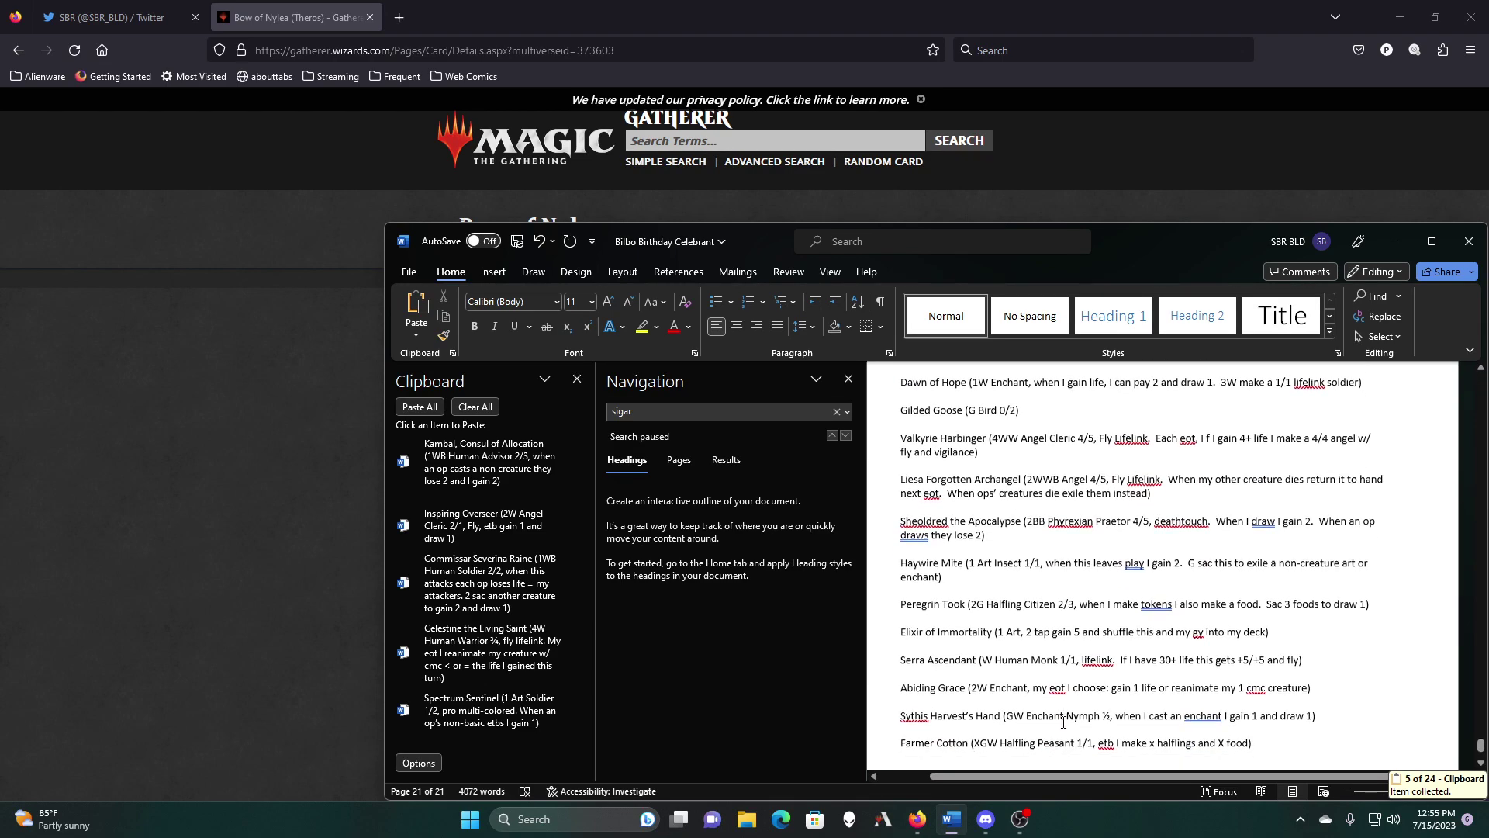
pyautogui.scroll(2, 1063, 721)
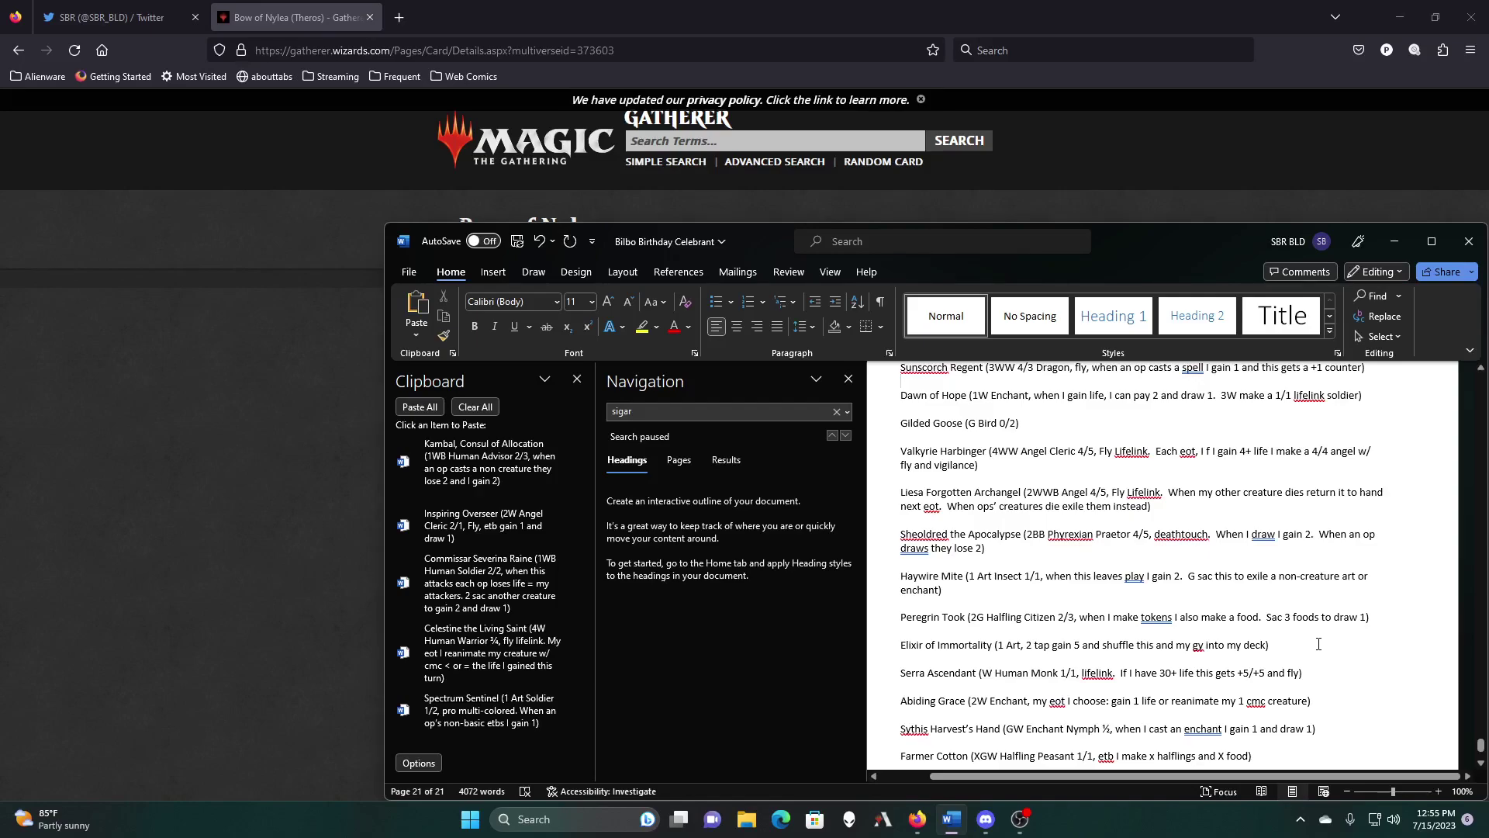
pyautogui.click(1378, 617)
pyautogui.scroll(-2, 1246, 689)
pyautogui.scroll(2, 1246, 689)
pyautogui.scroll(-3, 1246, 689)
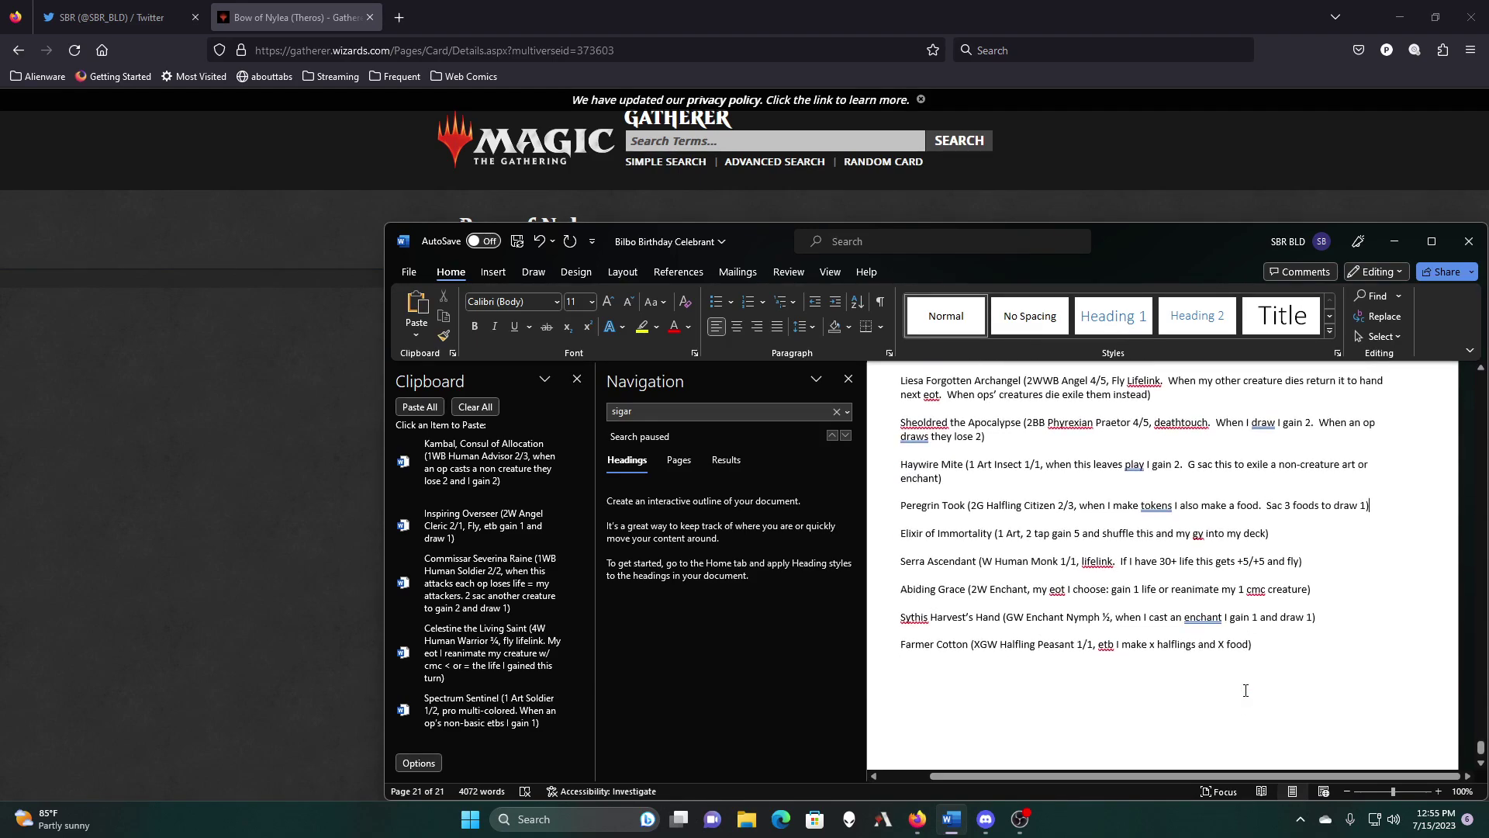
pyautogui.scroll(2, 1245, 689)
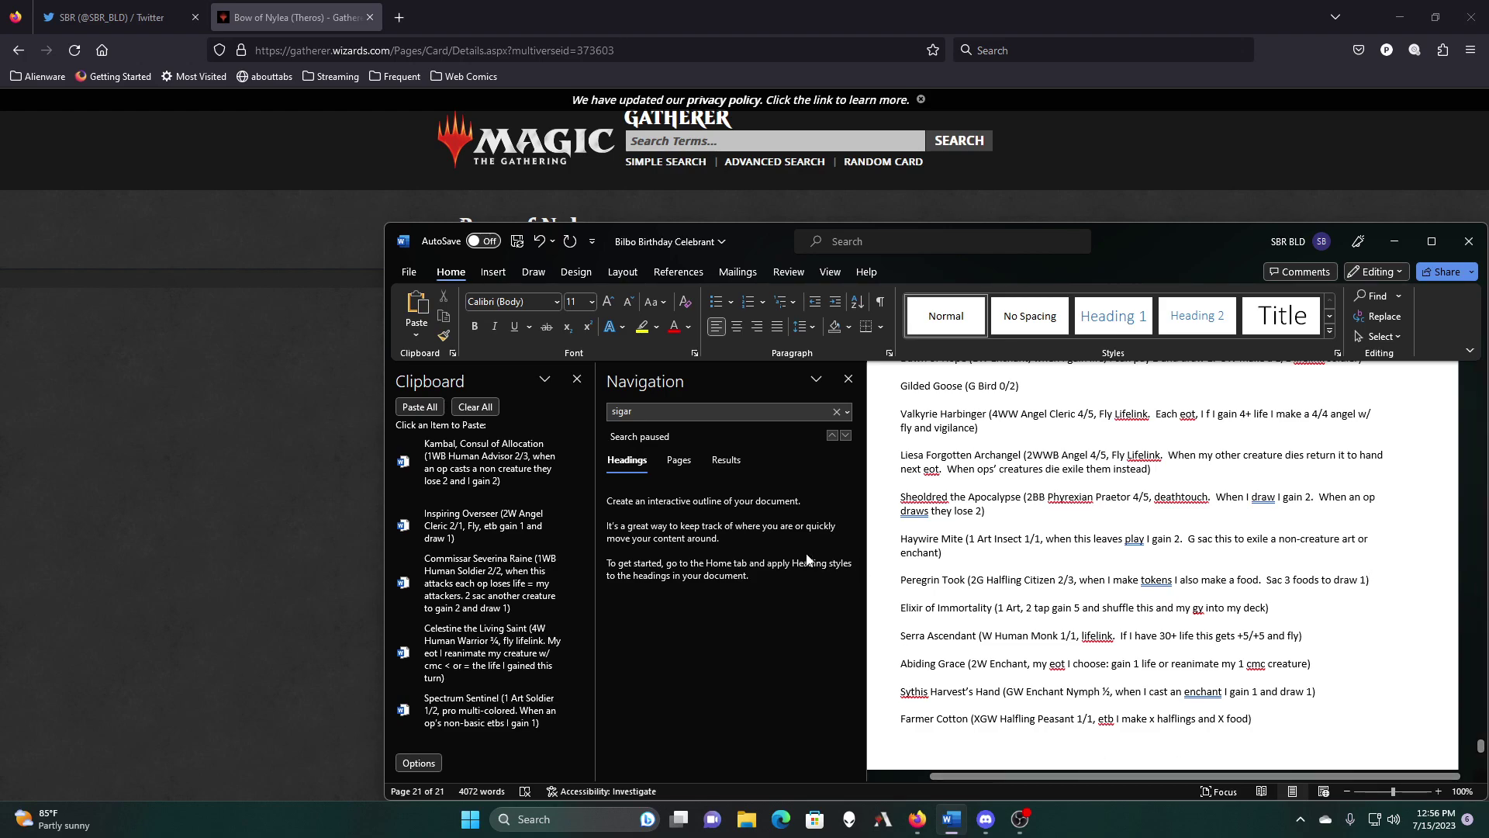
# Step: Search the document for "kamb" and delete the Kambal, Consul of Allocation entry under the Kaladesh heading
pyautogui.click(643, 413)
pyautogui.write('kam')
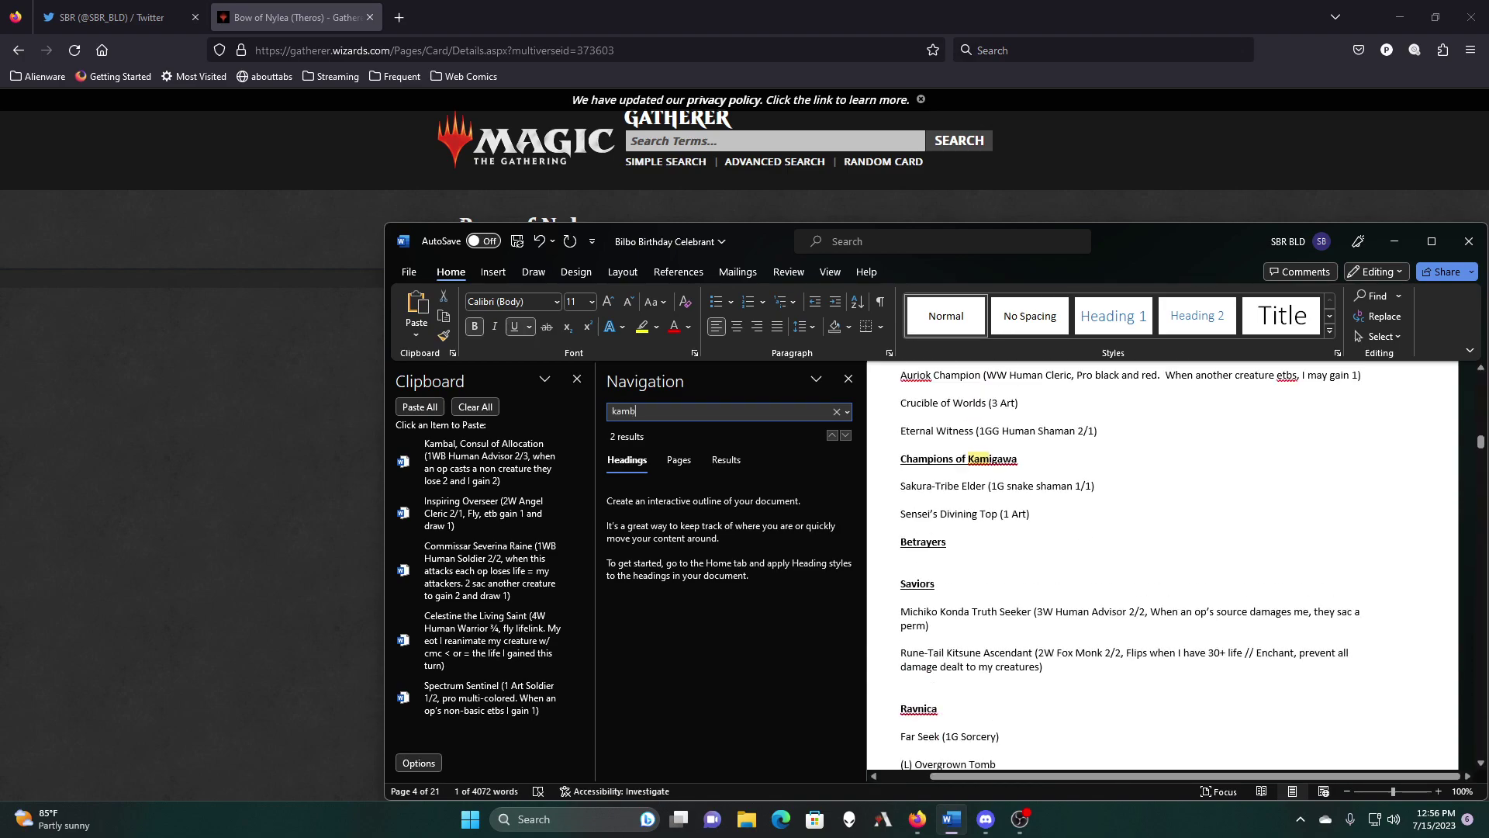
pyautogui.write('b')
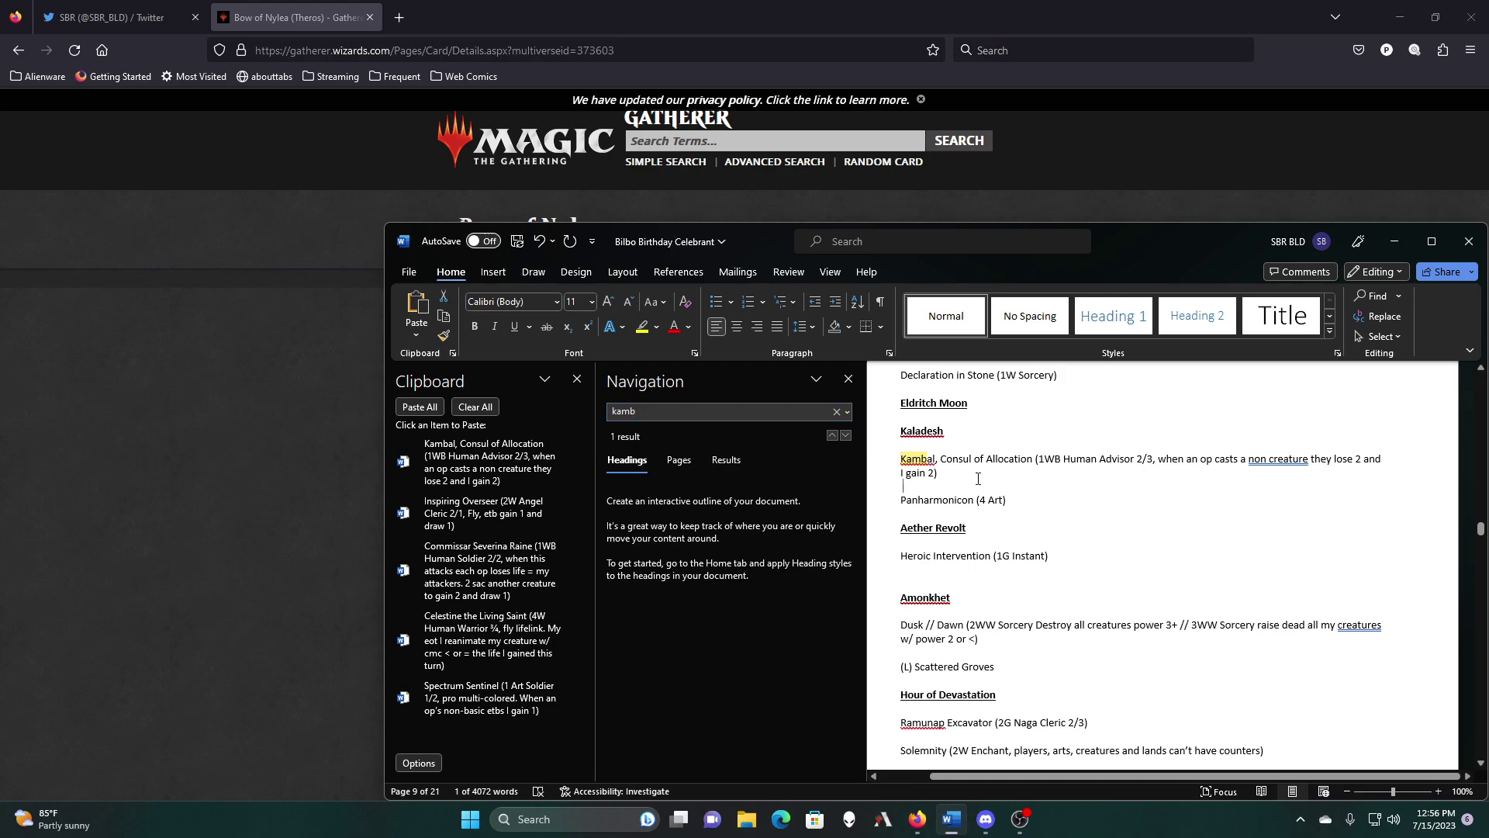
pyautogui.hotkey('shift', 'Up')
pyautogui.hotkey('shift', 'Up')
pyautogui.press('Delete')
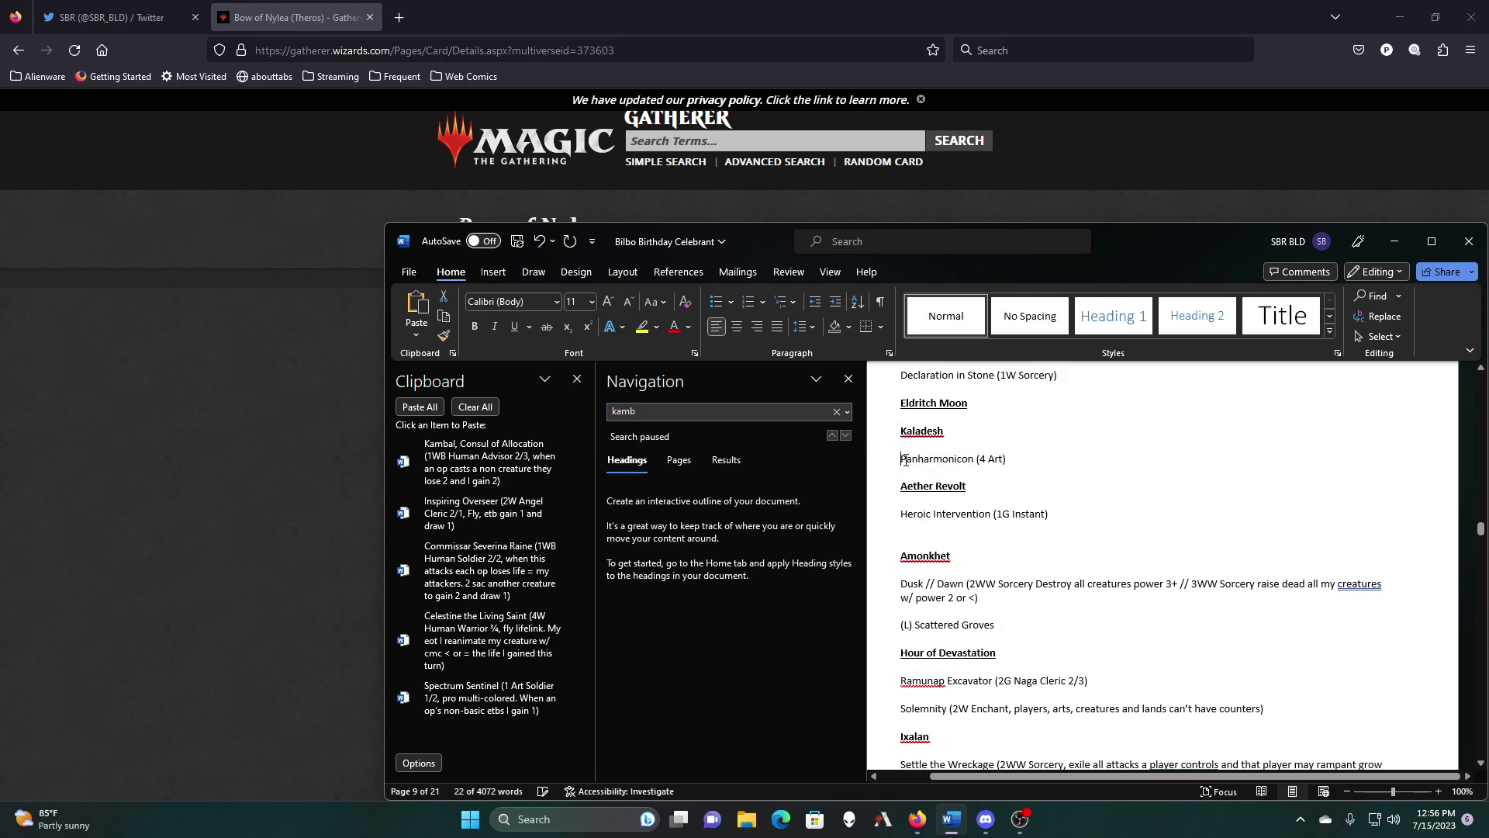
# Step: Search for "overs" and delete the Inspiring Overseer entry under New Capena, along with its line
pyautogui.click(682, 414)
pyautogui.write('overs')
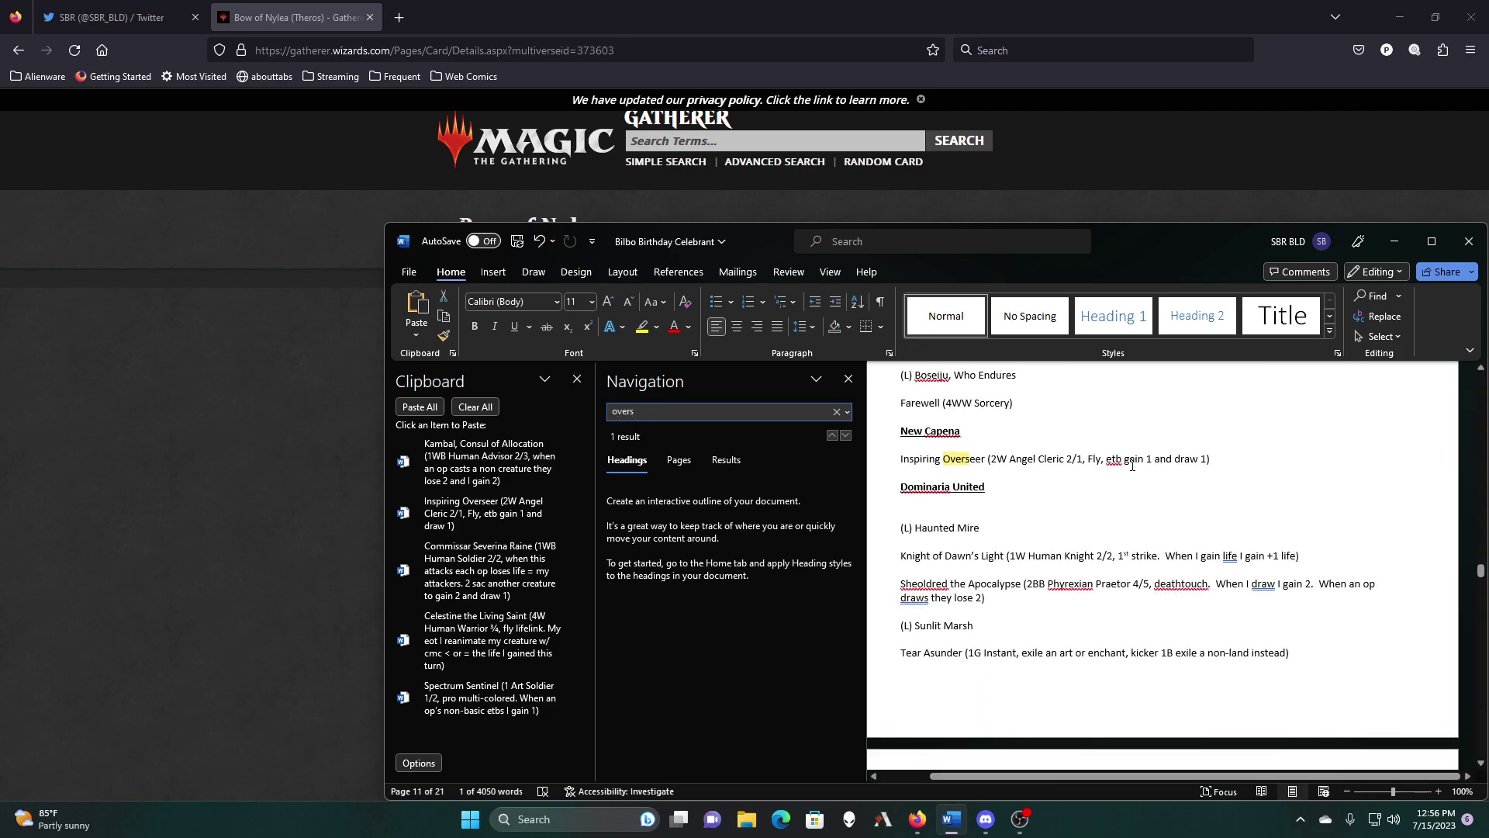
pyautogui.moveTo(1228, 460); pyautogui.dragTo(900, 457)
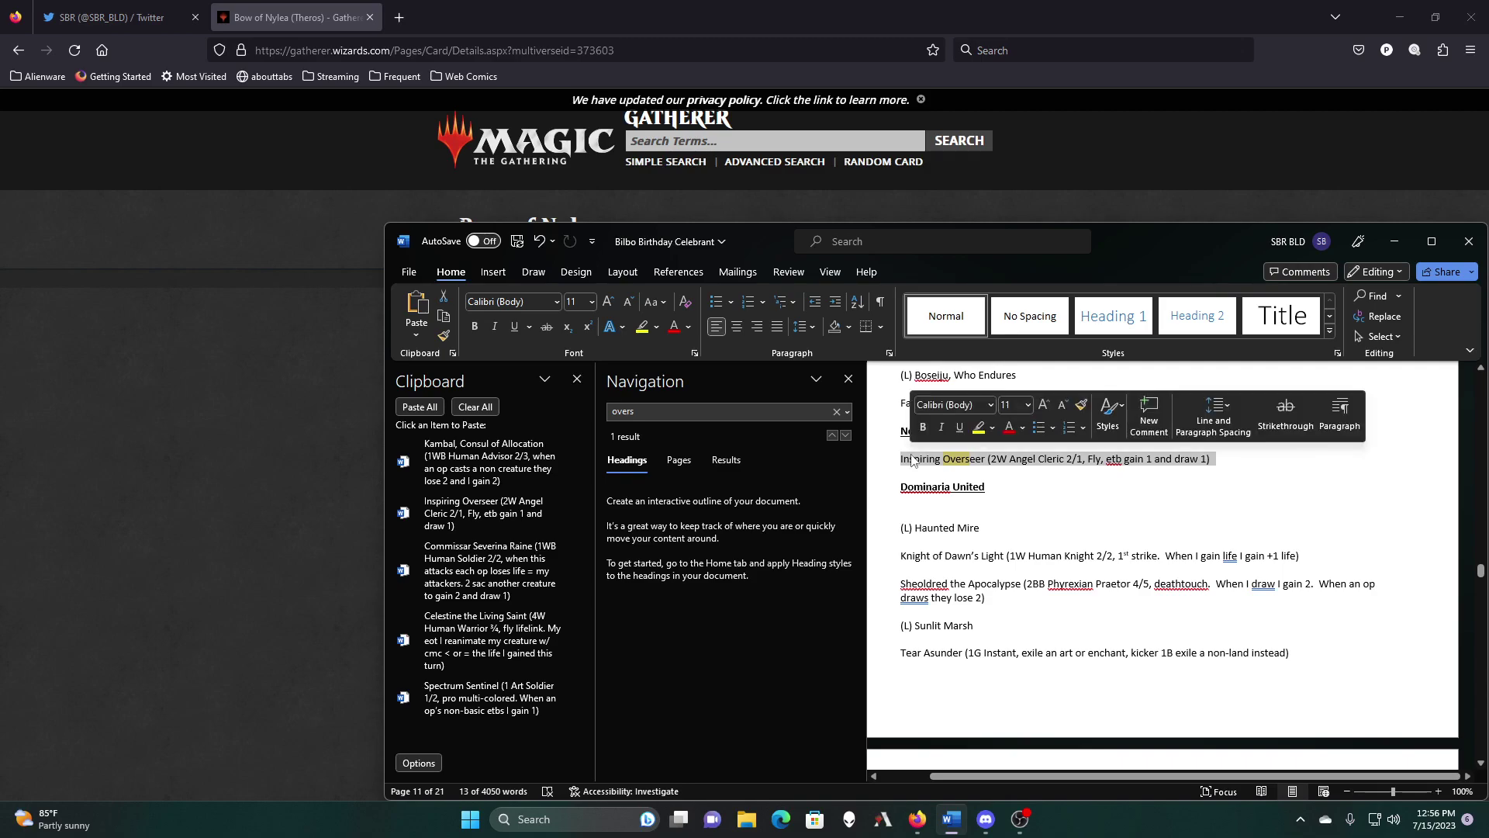
pyautogui.press('Delete')
pyautogui.press('BackSpace')
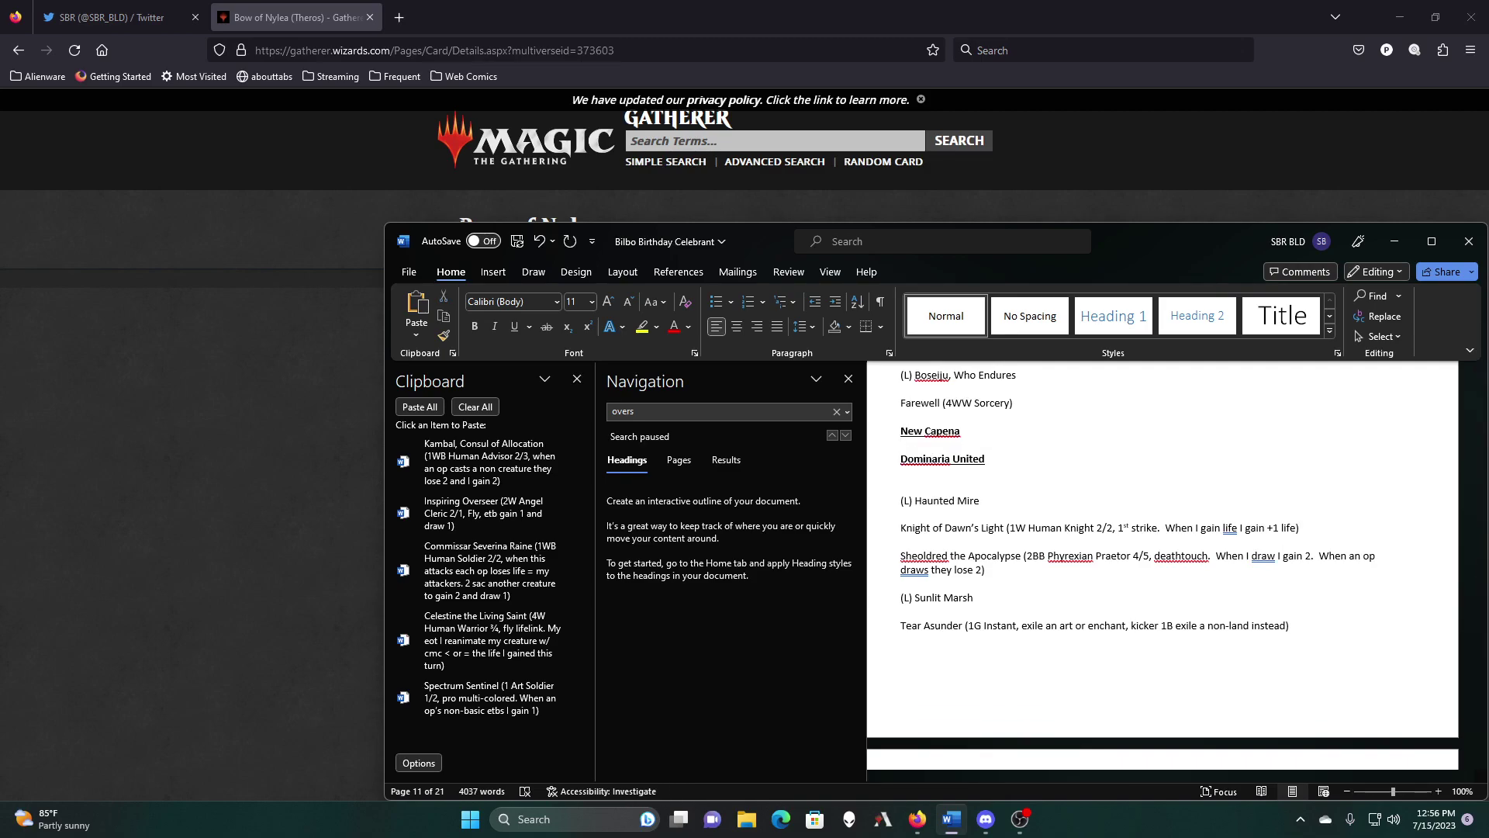
# Step: Search for "warh" and delete the Celestine the Living Saint and Commissar Severina Raine entries under the Warhammer 40K heading
pyautogui.click(665, 412)
pyautogui.write('warh')
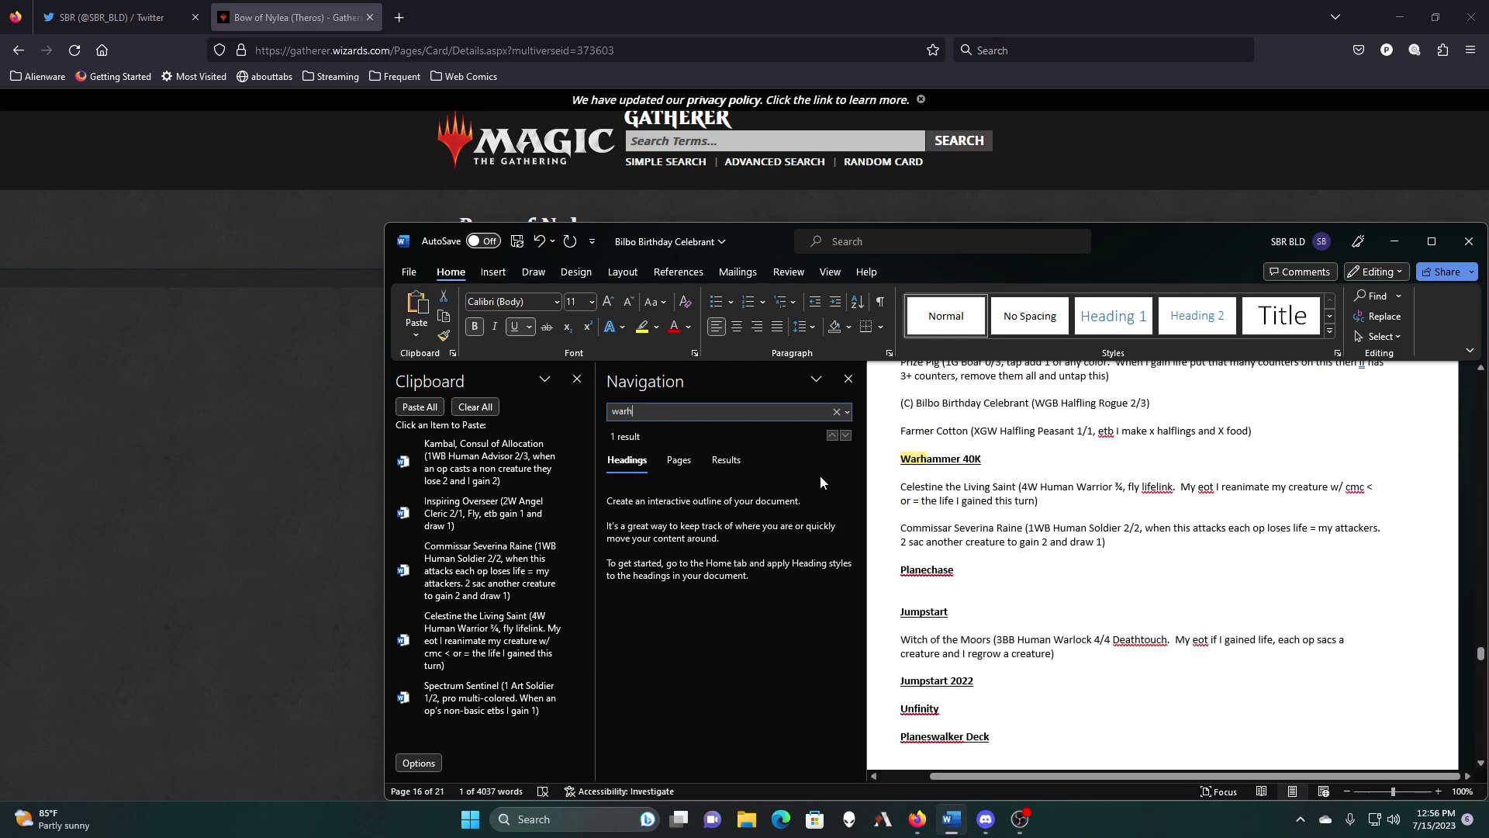
pyautogui.moveTo(1122, 551)
pyautogui.mouseDown()
pyautogui.moveTo(903, 524)
pyautogui.moveTo(881, 493)
pyautogui.mouseUp()
pyautogui.press('Delete')
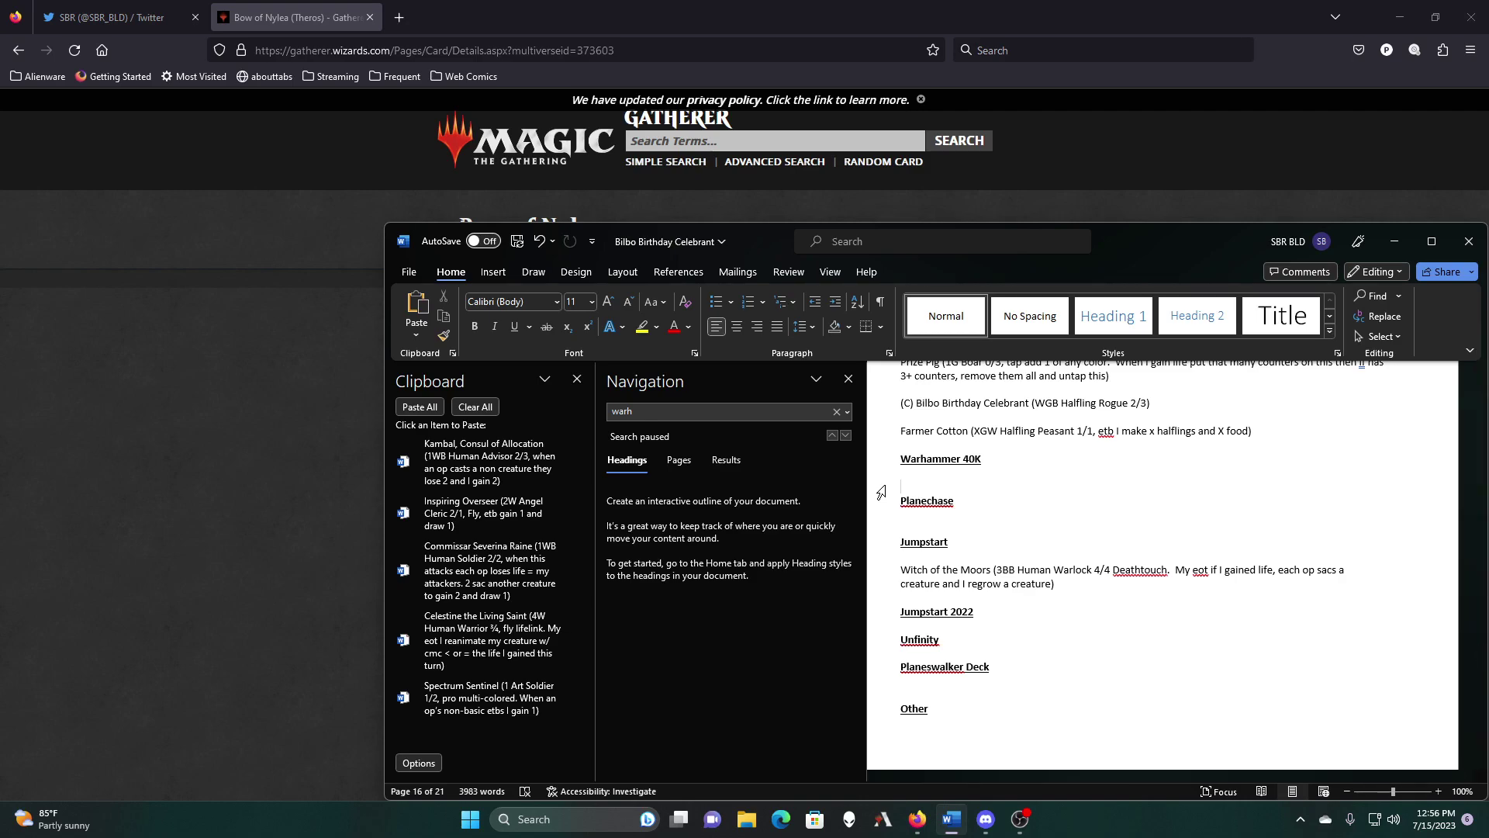
# Step: Search for "spec" and delete the Spectrum Sentinel entry above the All Will Be One heading
pyautogui.click(729, 408)
pyautogui.write('sperc')
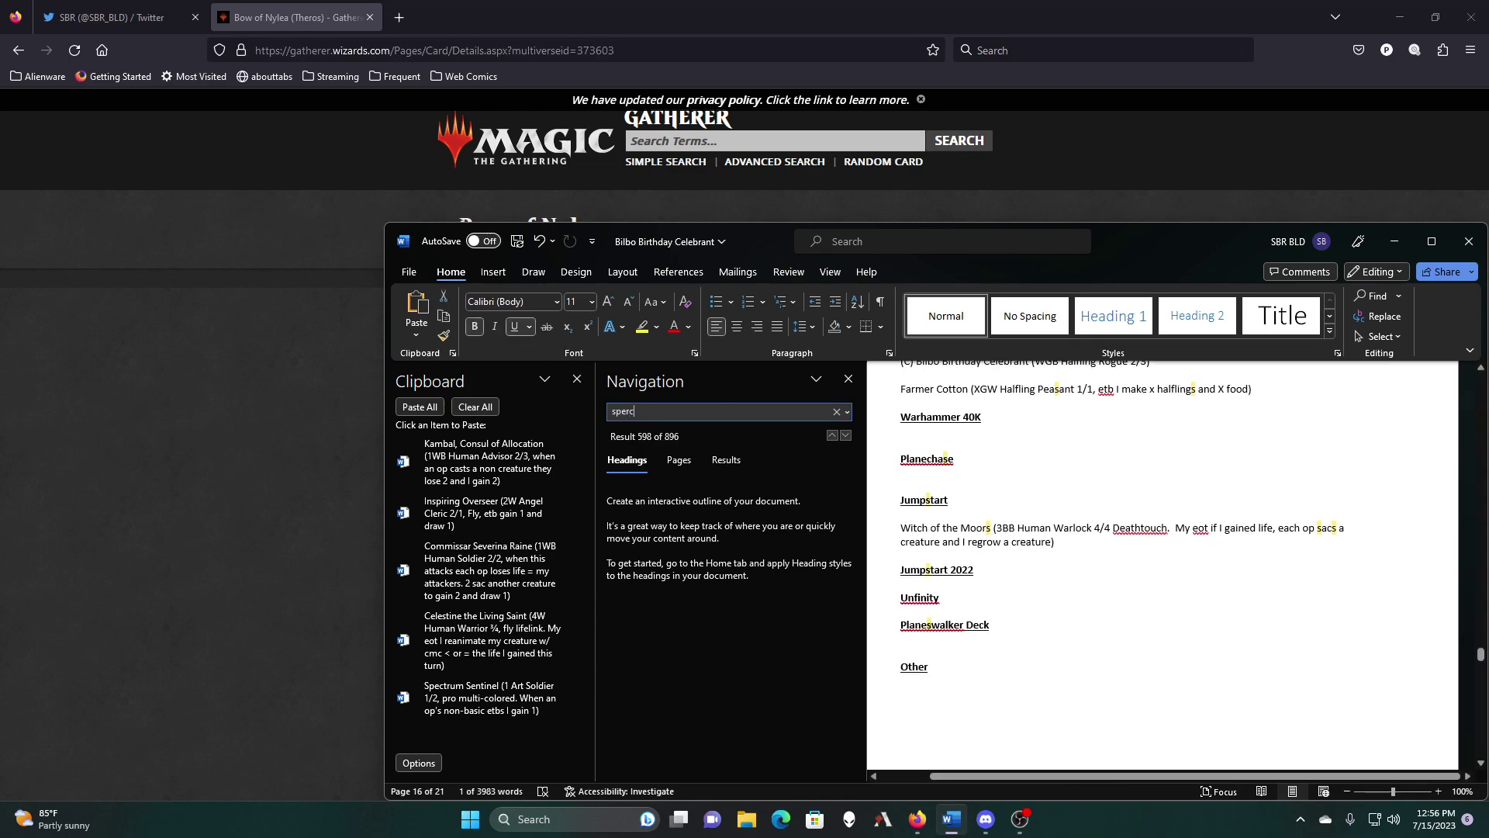
pyautogui.click(900, 444)
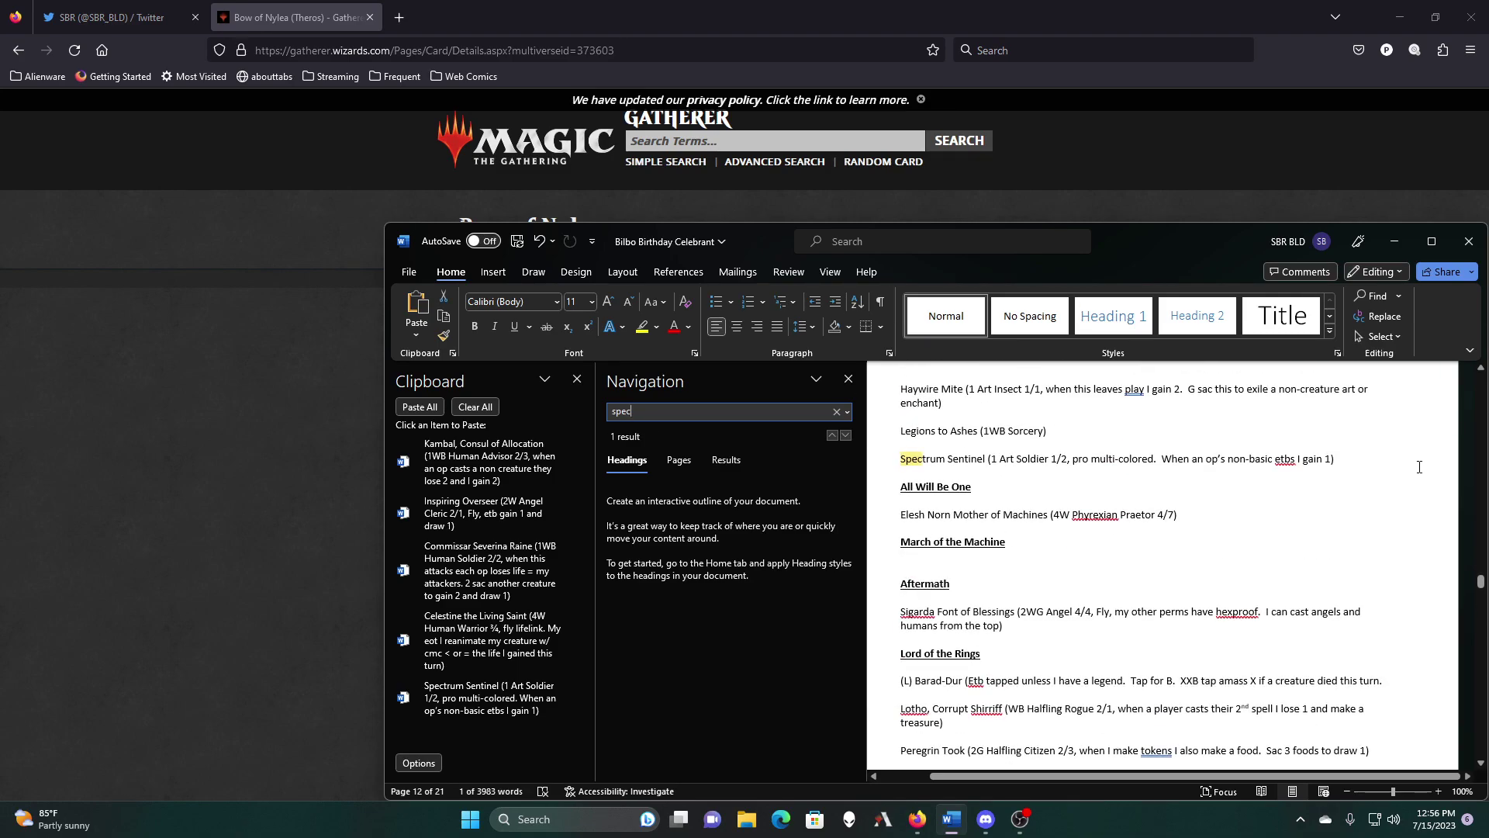
pyautogui.moveTo(1343, 460); pyautogui.dragTo(909, 458)
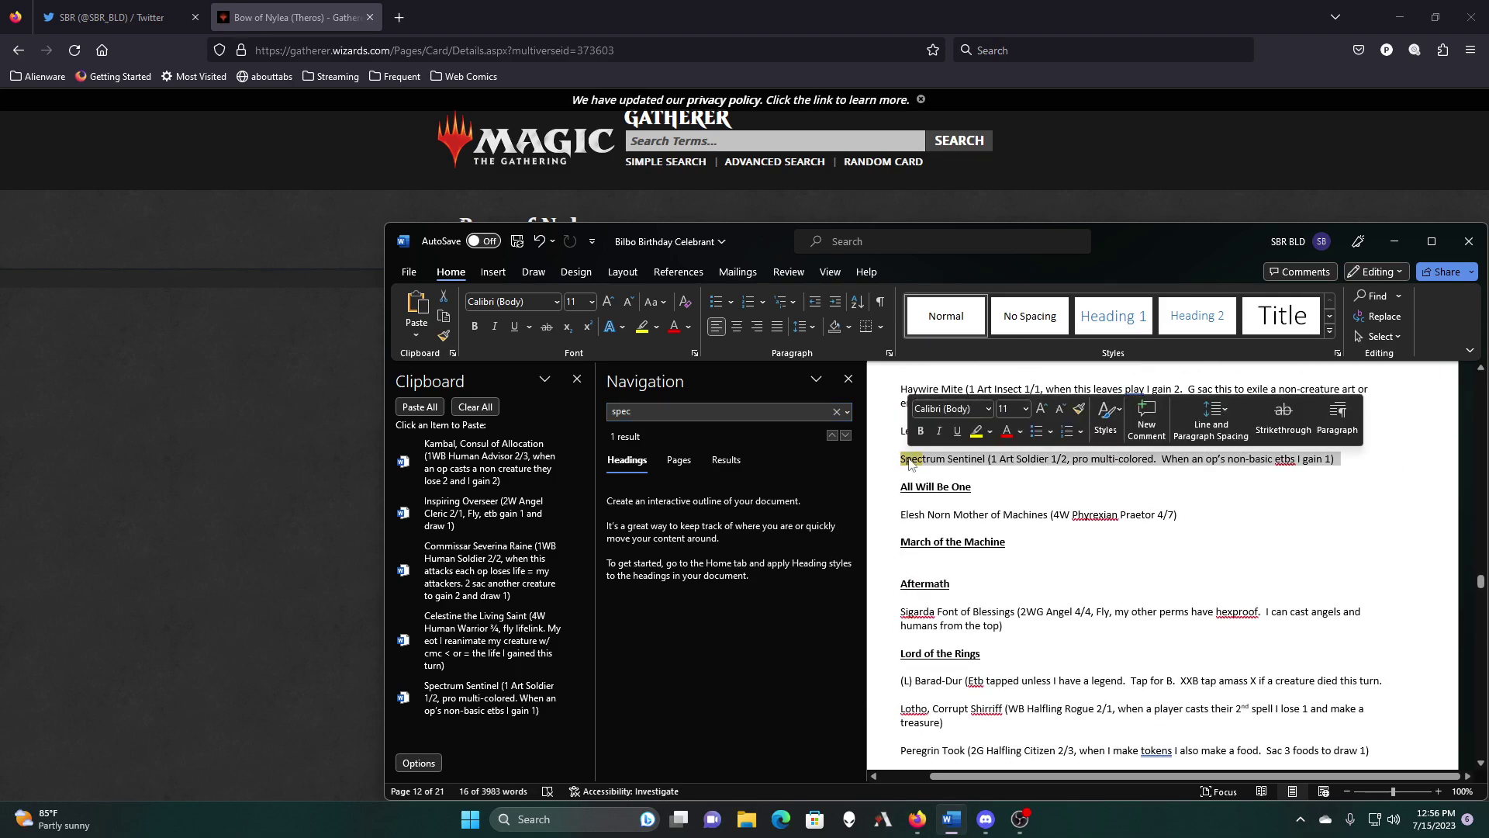
pyautogui.press('BackSpace')
pyautogui.press('BackSpace')
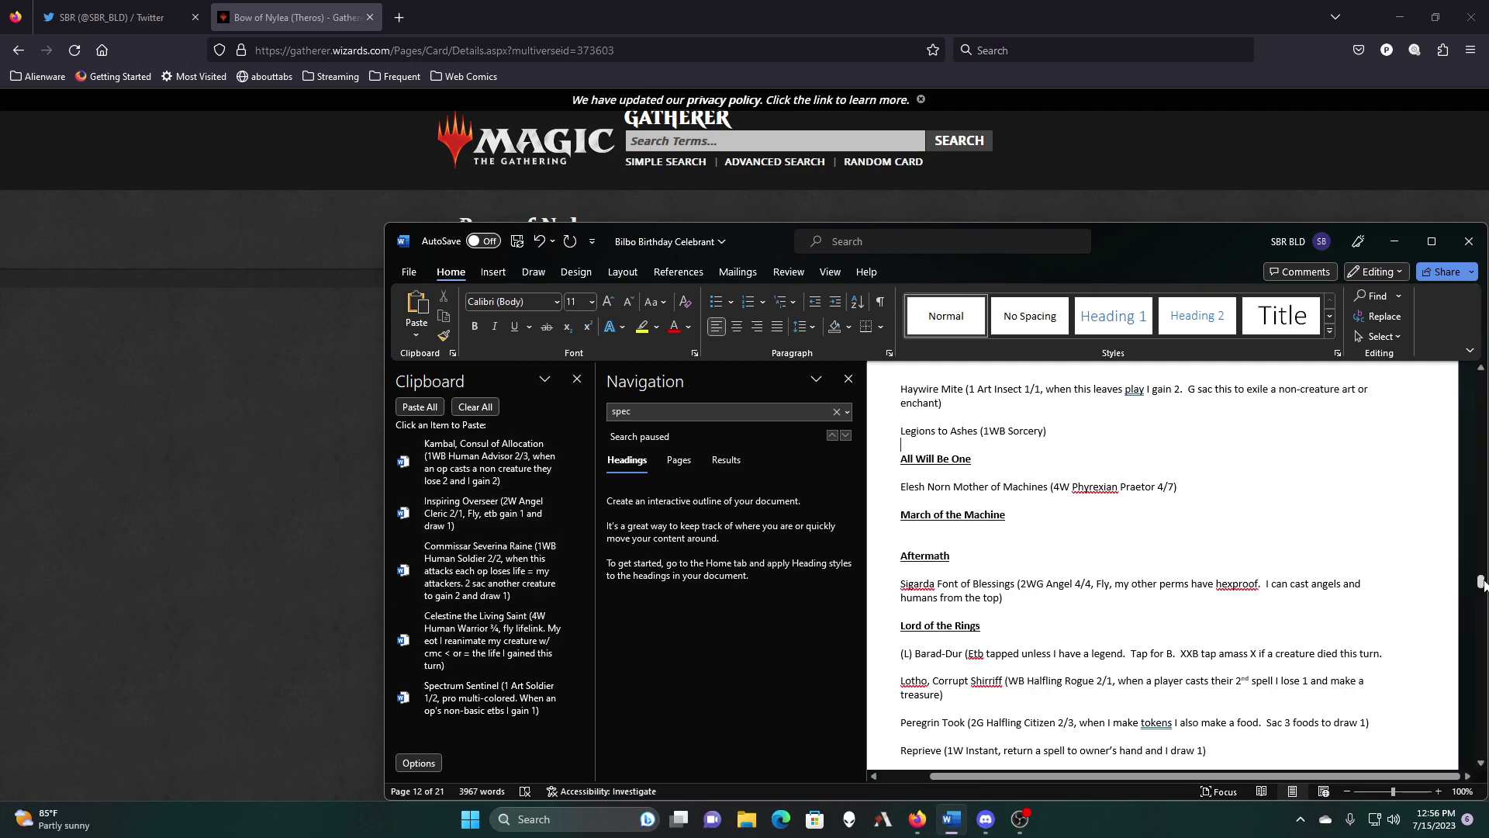
# Step: Set the card count in the Bilbo, Birthday Celebrant title line to 150 and clear all collected clipboard items
pyautogui.moveTo(1480, 583); pyautogui.dragTo(1481, 380)
pyautogui.click(1040, 455)
pyautogui.press('BackSpace')
pyautogui.write('0')
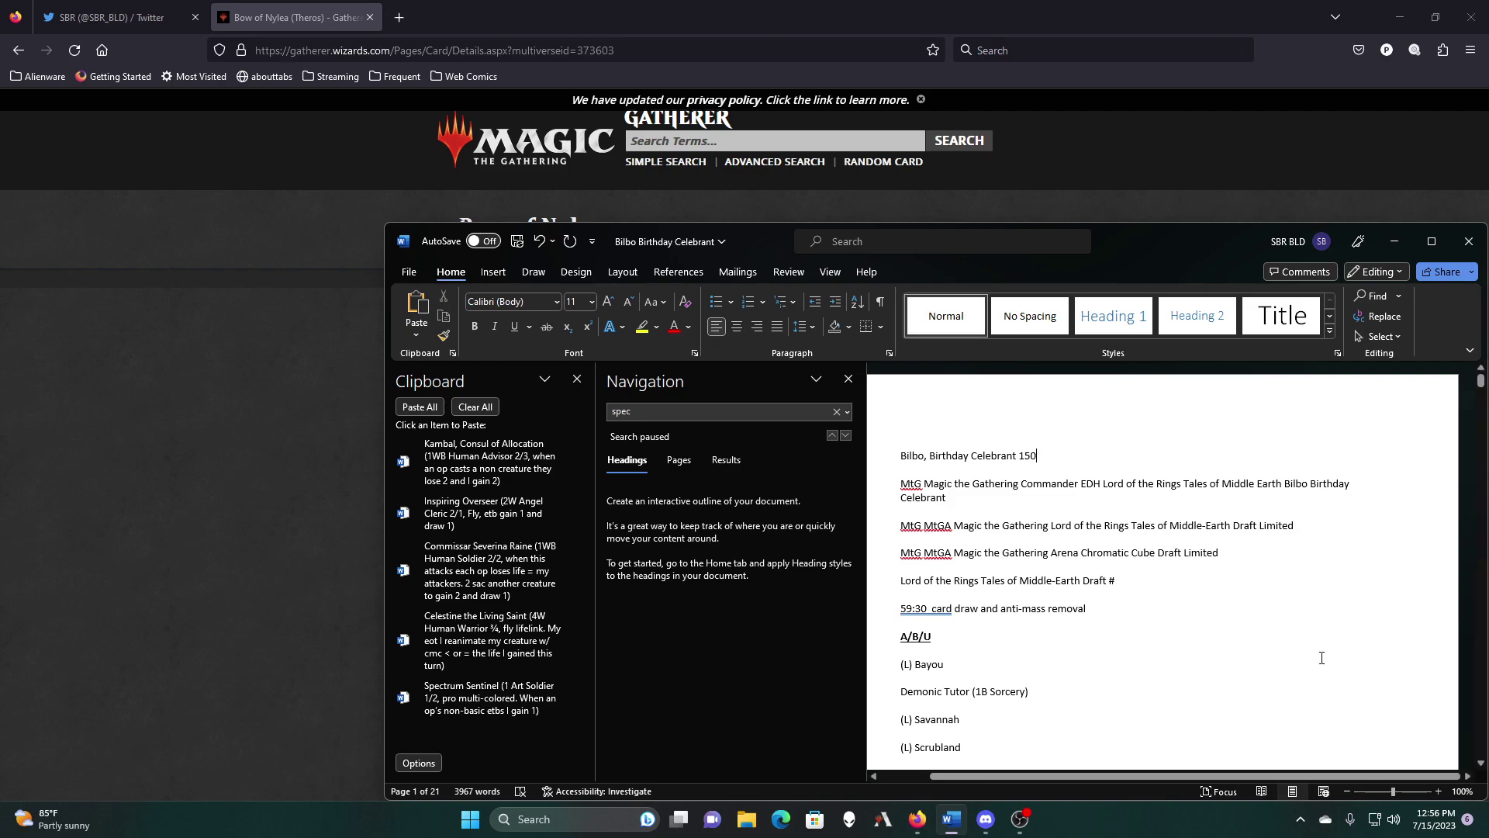
pyautogui.scroll(-2, 1321, 657)
pyautogui.scroll(-8, 1322, 658)
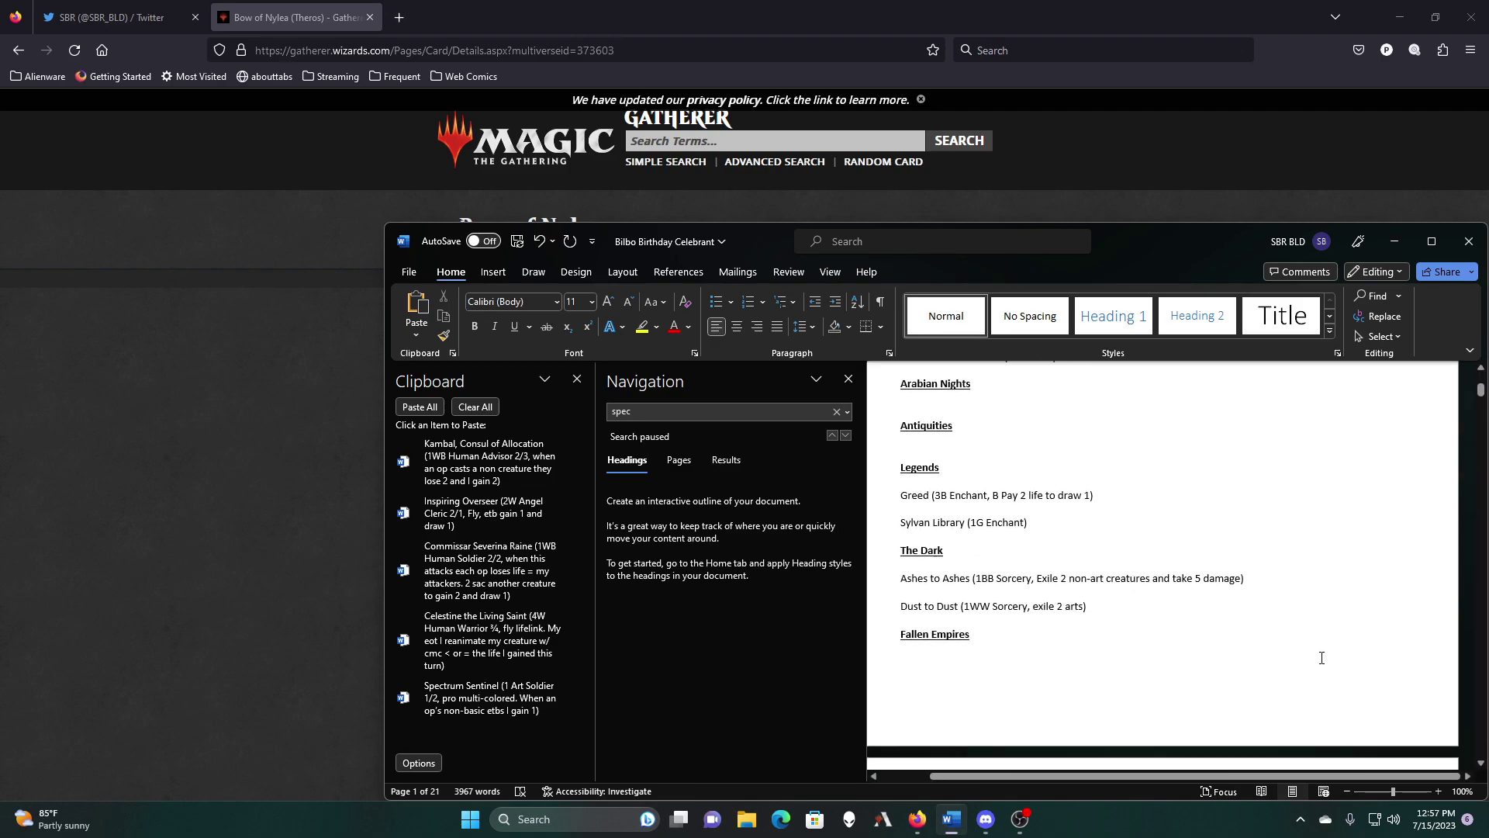
pyautogui.scroll(-4, 1321, 658)
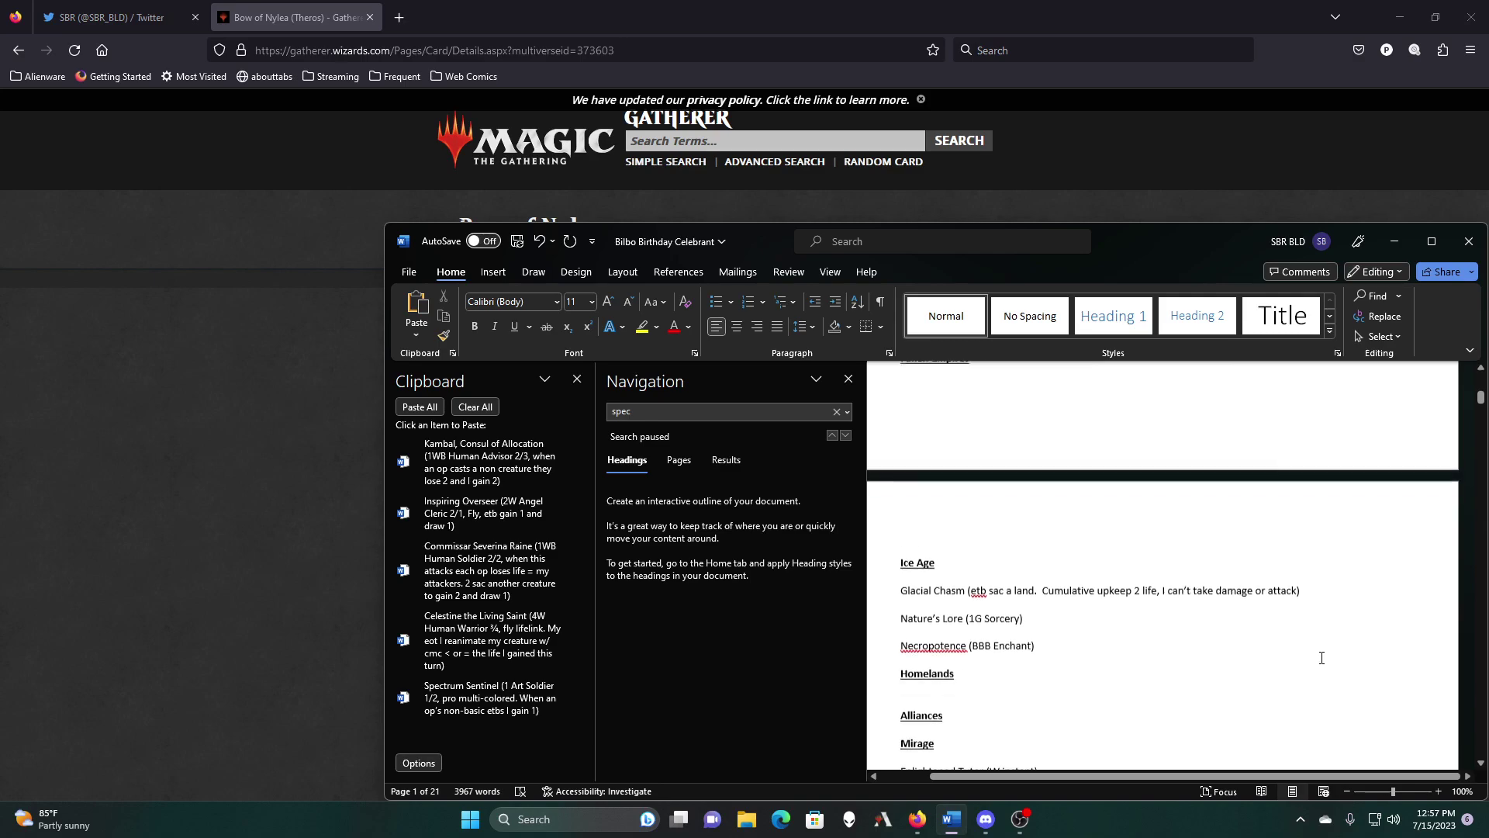
pyautogui.click(488, 409)
# Step: Review the early set sections, and the category lists at the document's end from Lifegain back through Ramp and Anti-Mass Removal to Card Draw
pyautogui.scroll(6, 1206, 687)
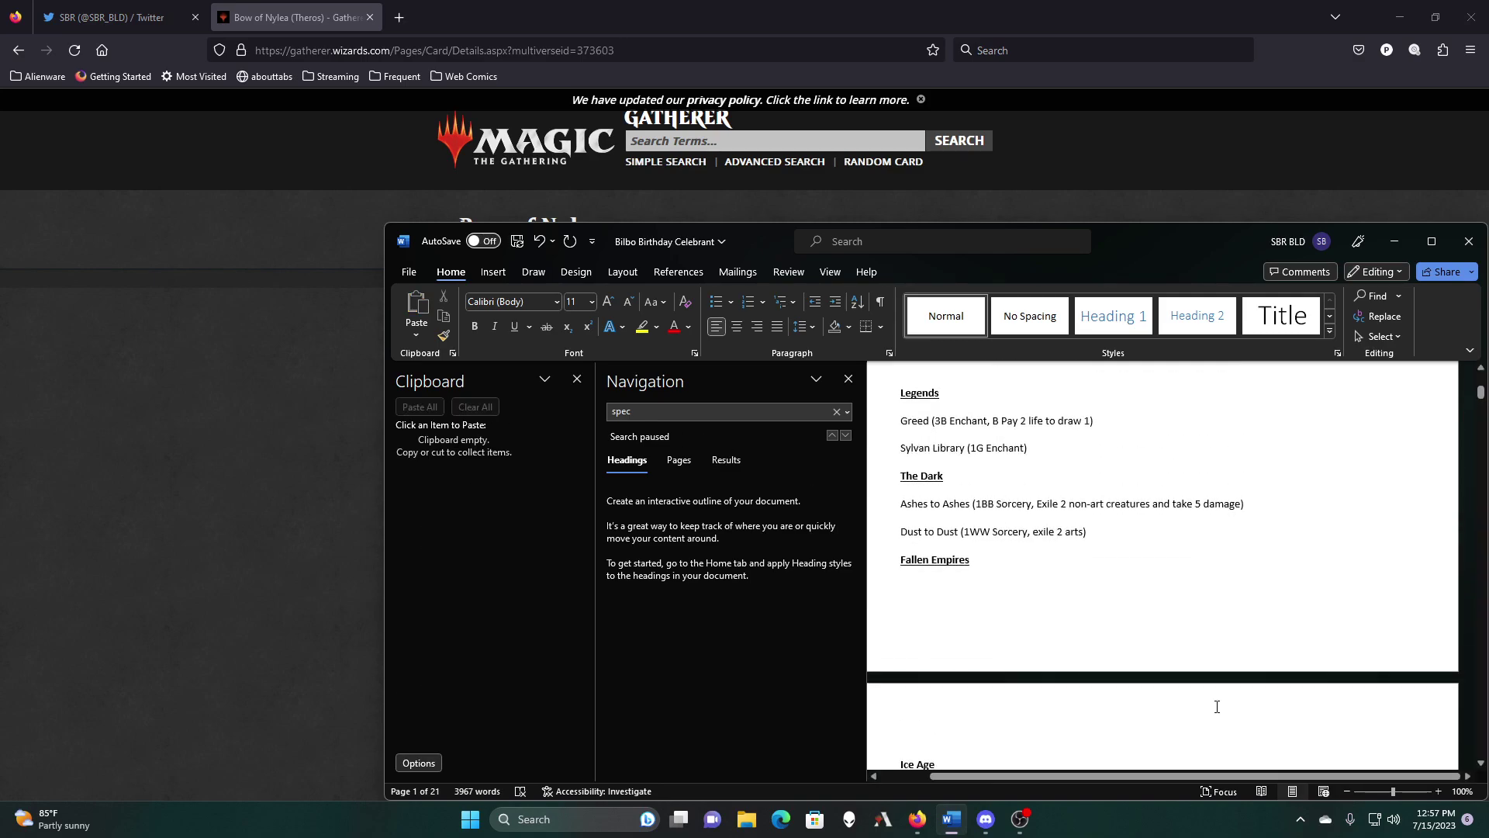
pyautogui.scroll(2, 1217, 707)
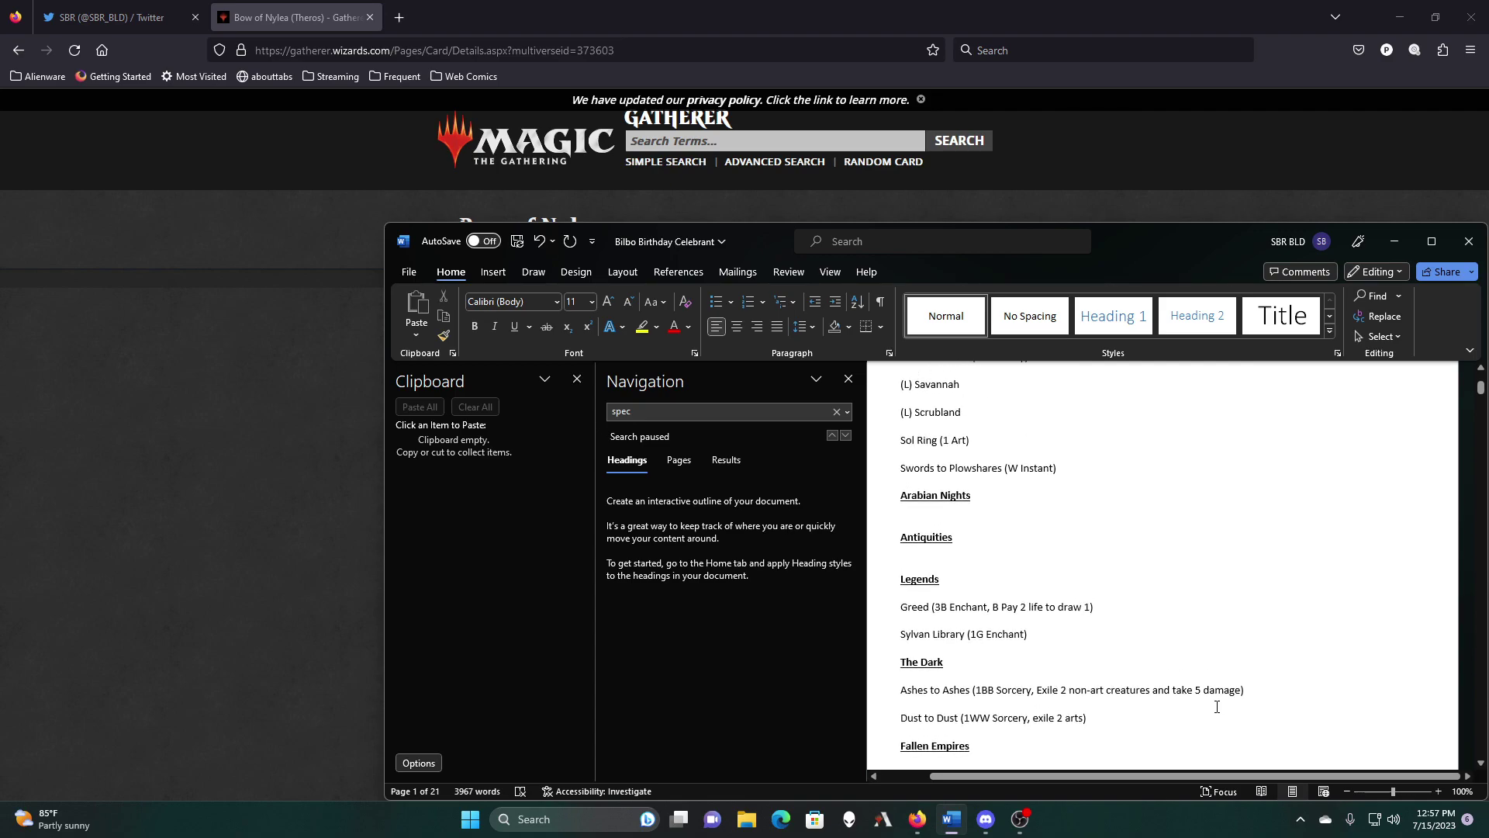
pyautogui.scroll(3, 1268, 747)
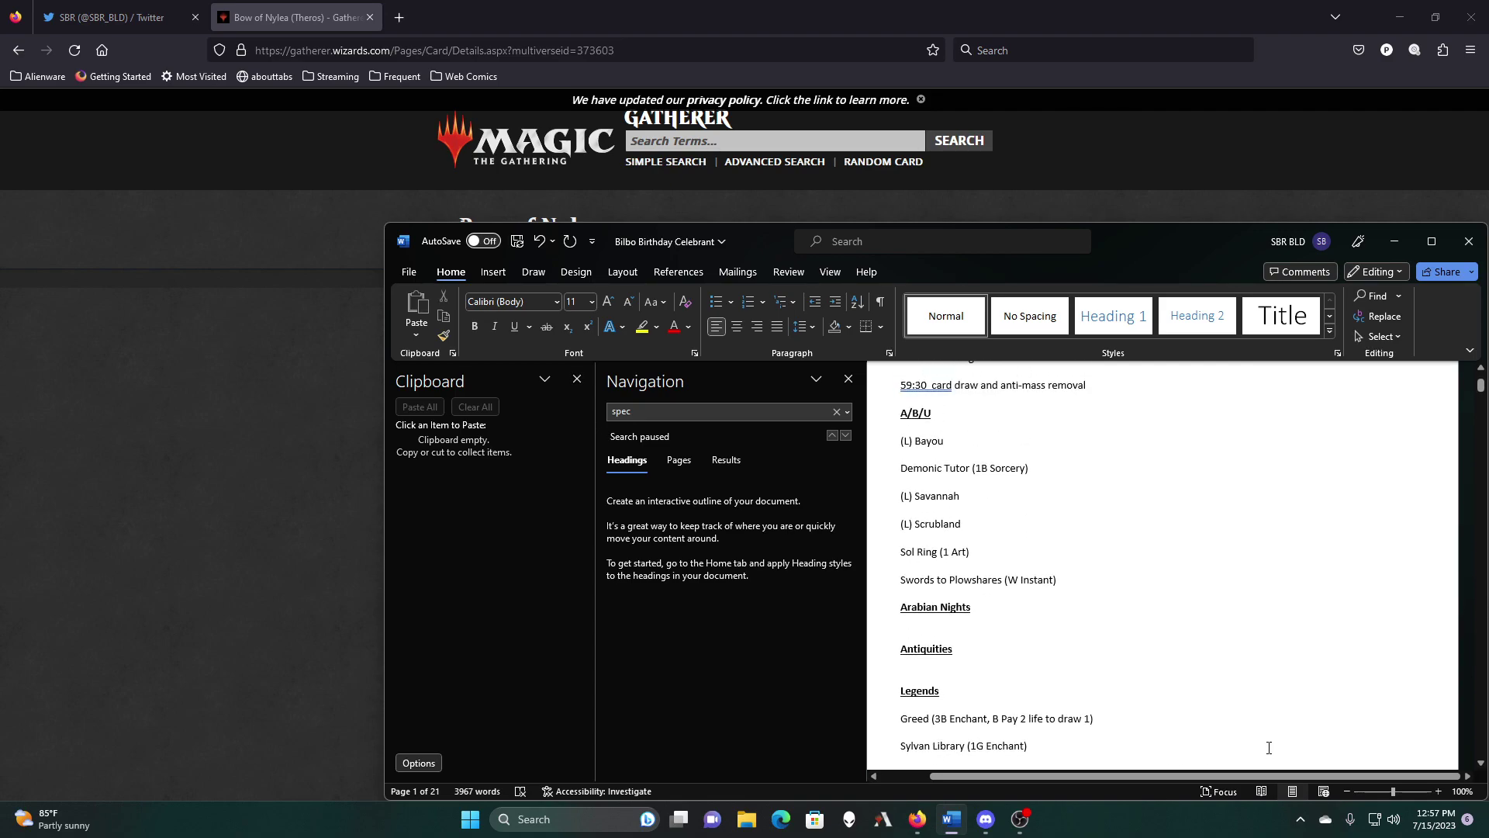
pyautogui.scroll(-7, 1269, 747)
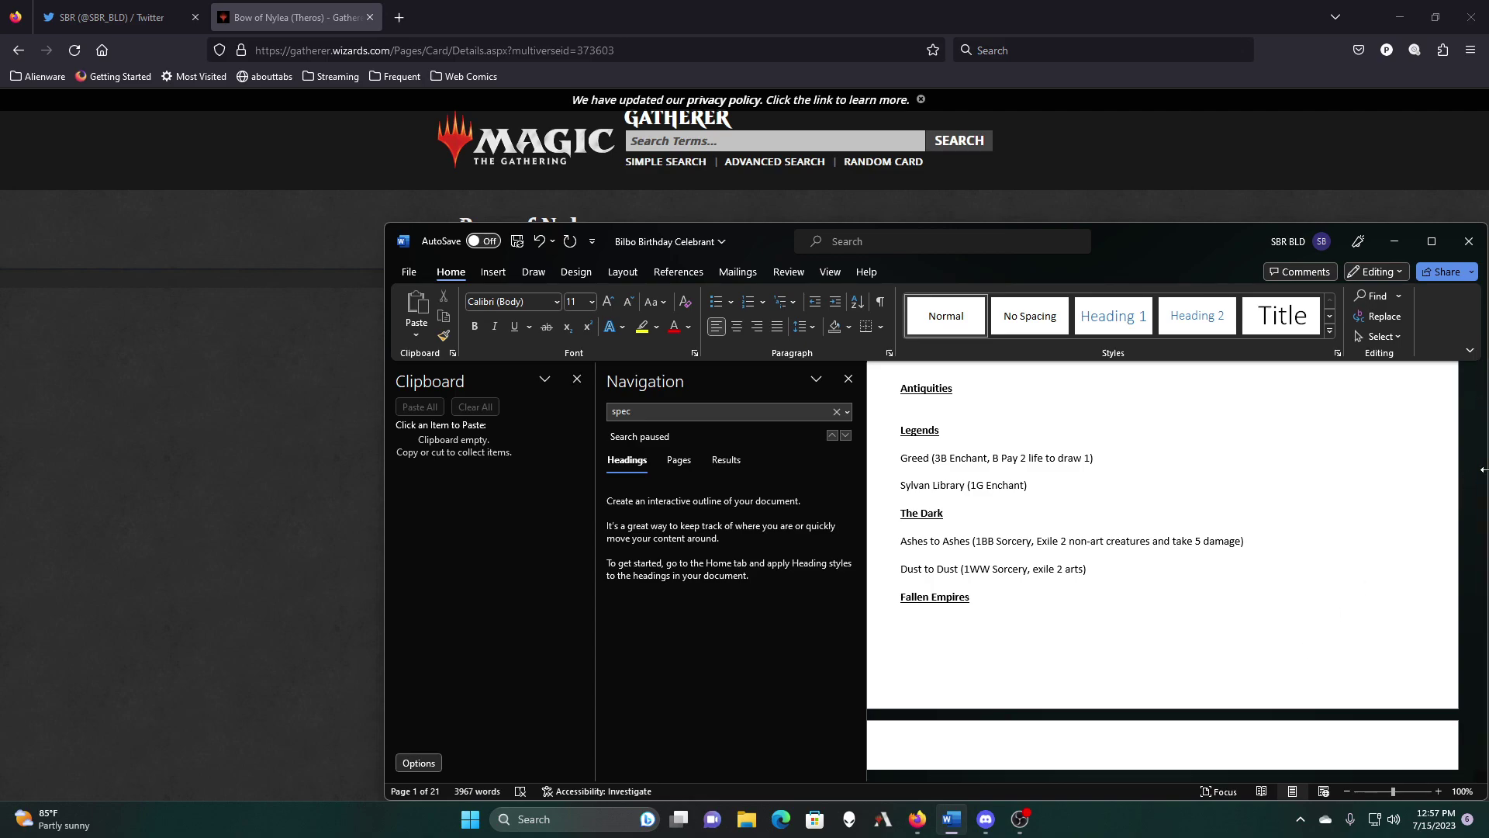
pyautogui.moveTo(1480, 392); pyautogui.dragTo(1483, 766)
pyautogui.scroll(10, 1026, 610)
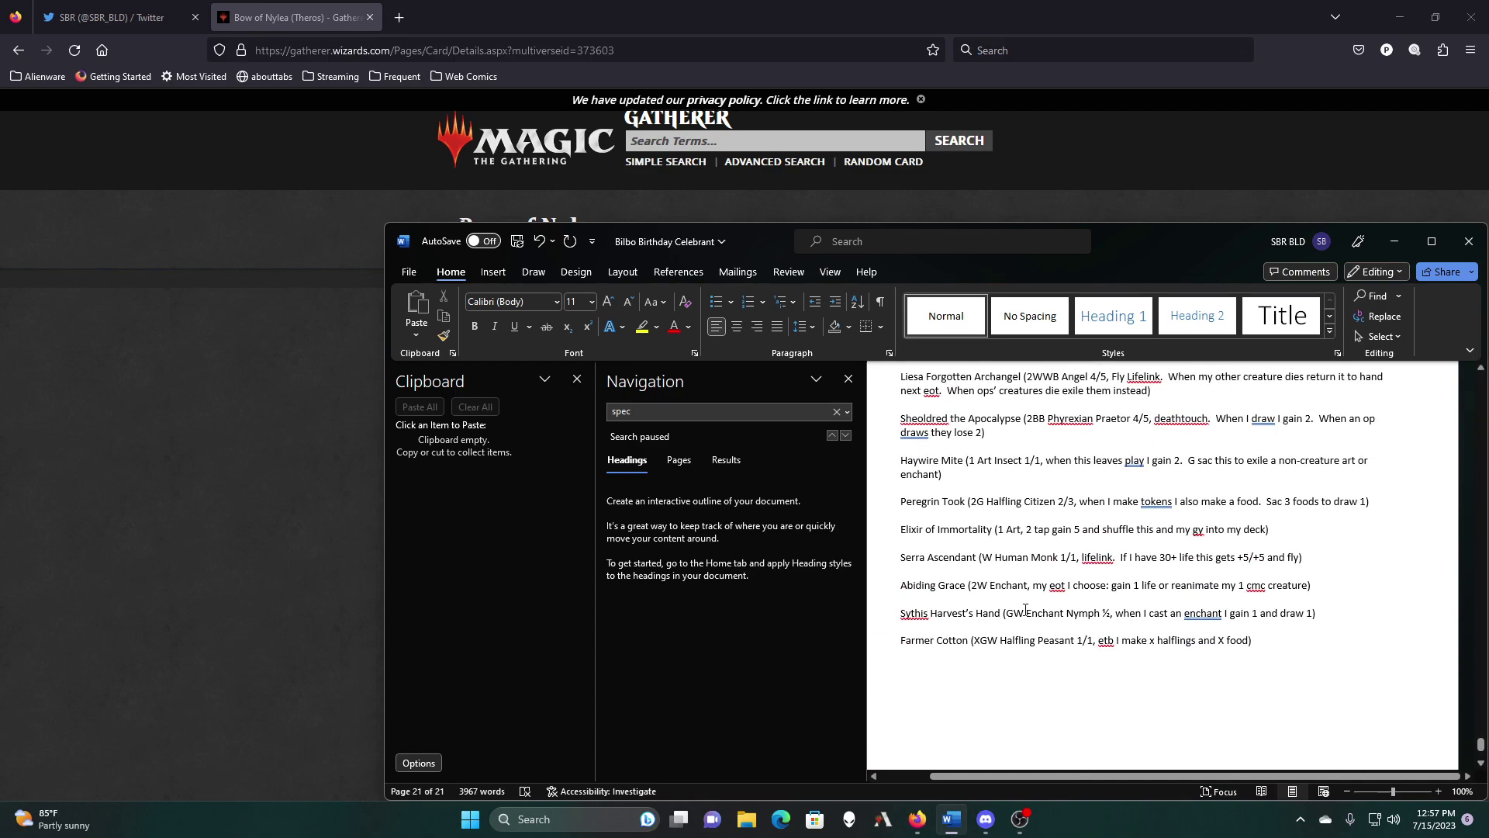
pyautogui.scroll(7, 1026, 609)
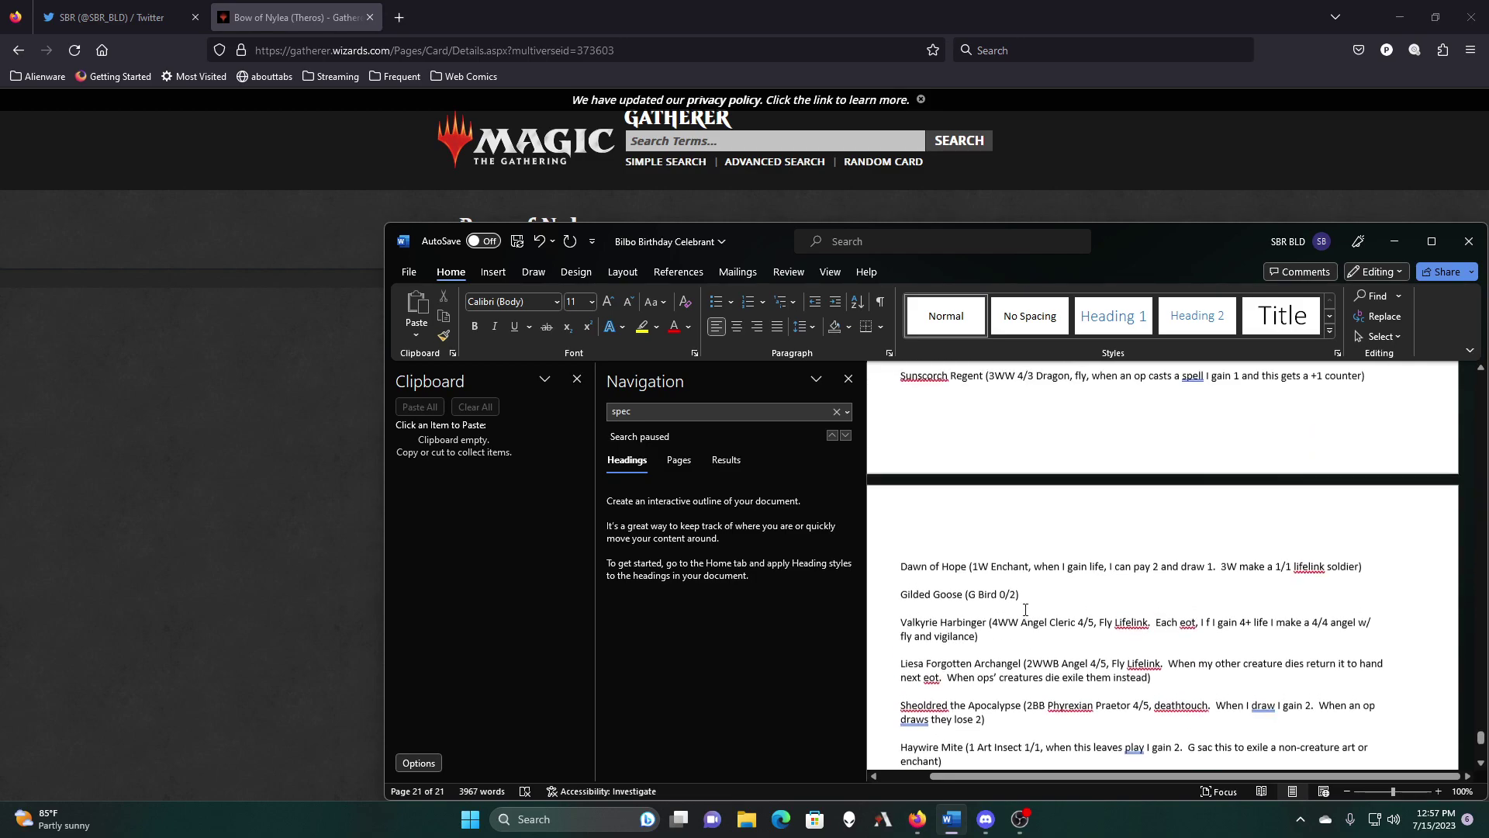
pyautogui.scroll(10, 1025, 610)
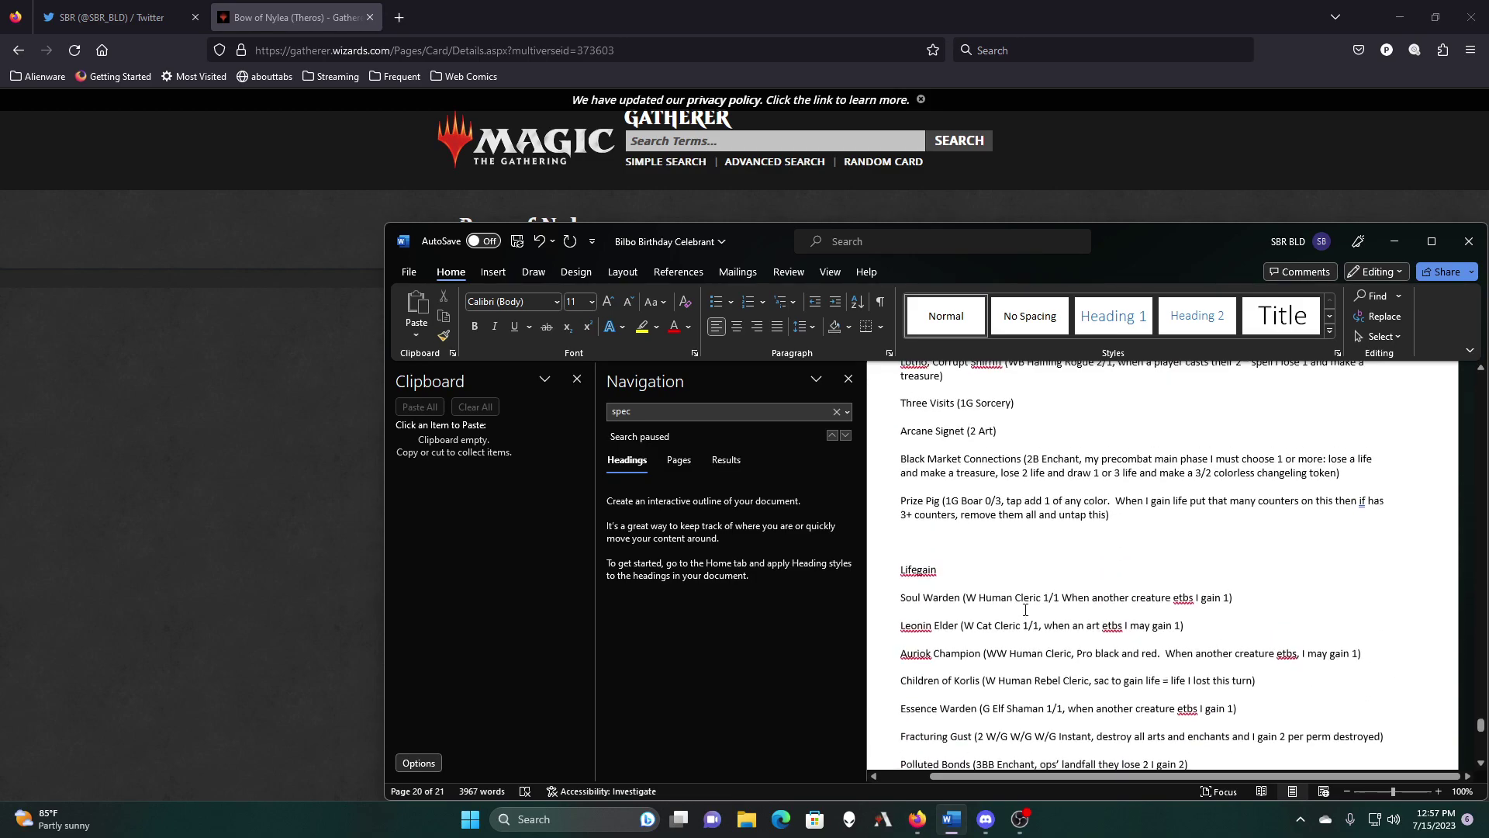
pyautogui.scroll(10, 1025, 609)
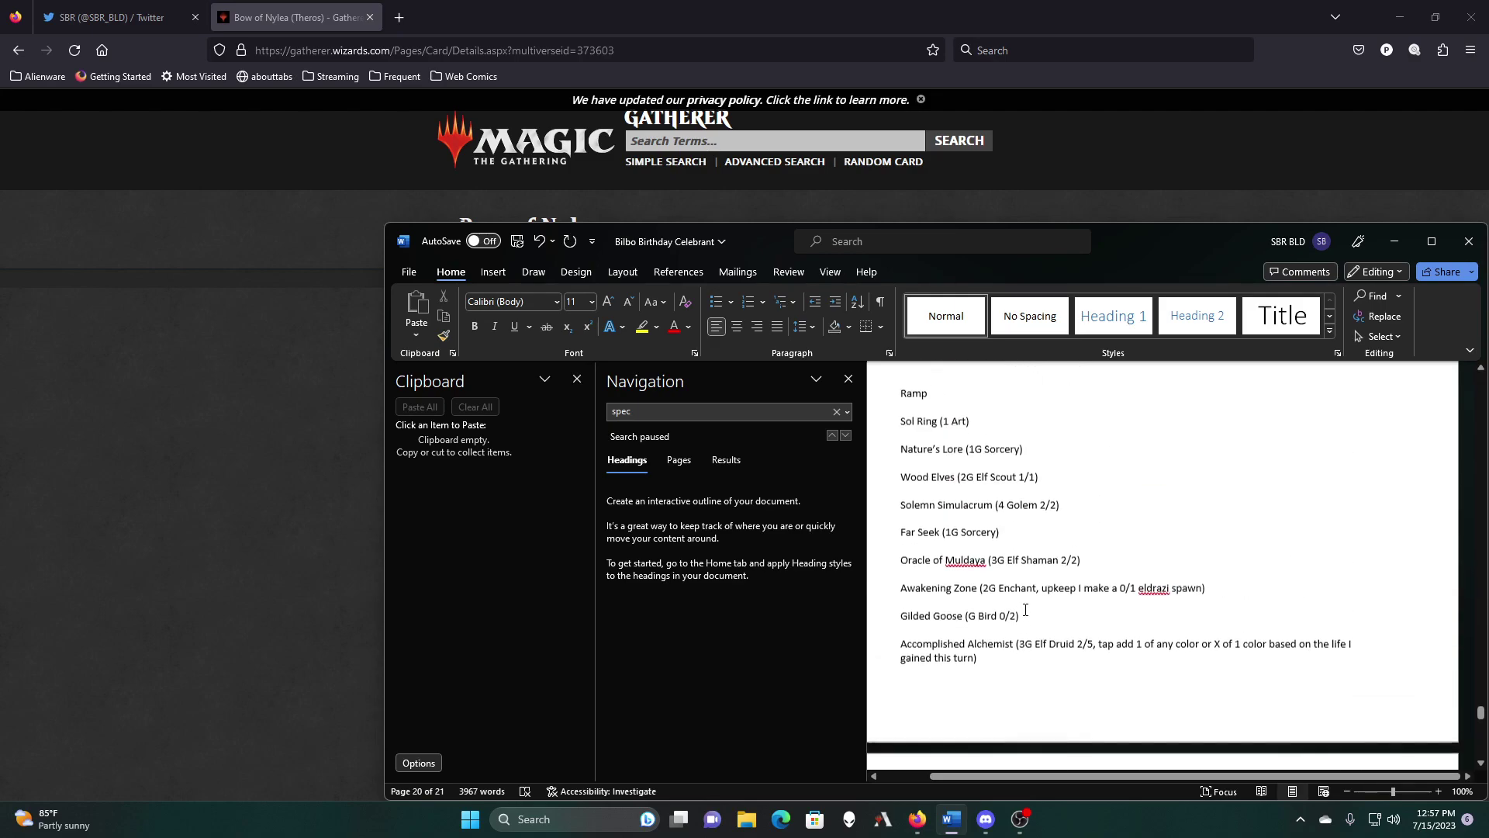
pyautogui.scroll(5, 1025, 609)
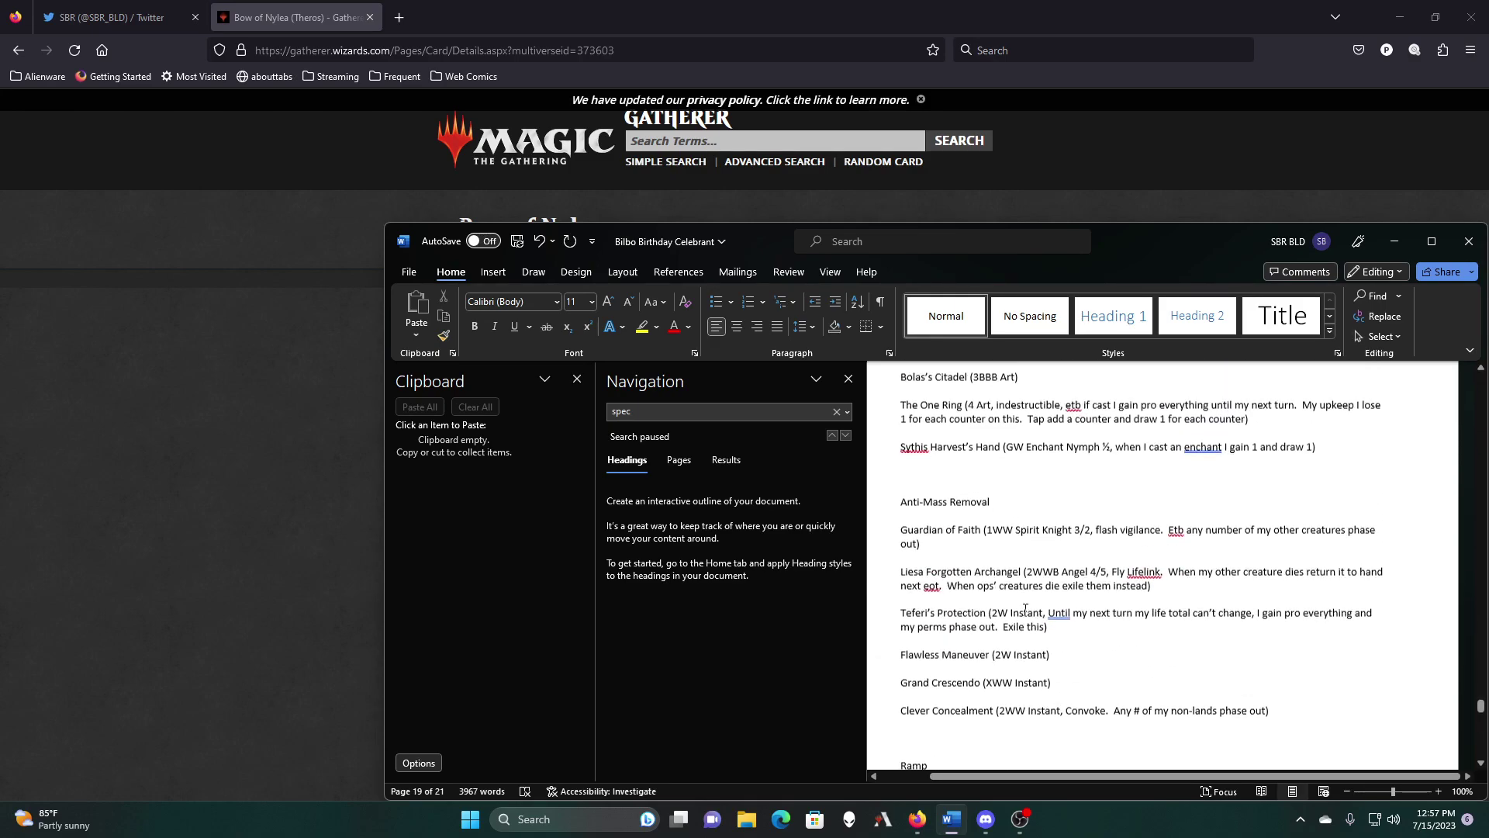
pyautogui.scroll(5, 1025, 609)
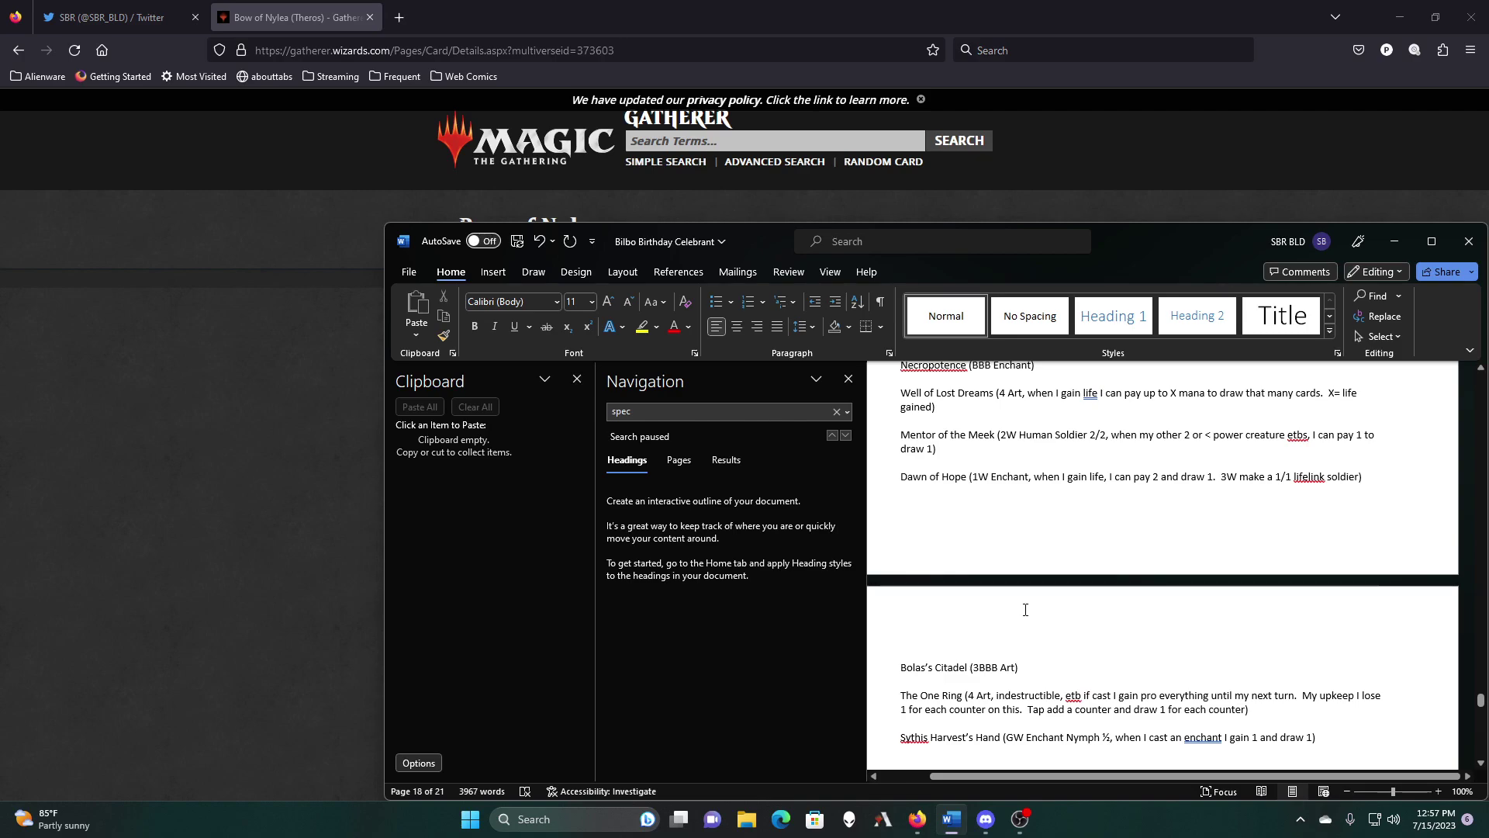
pyautogui.scroll(2, 1025, 610)
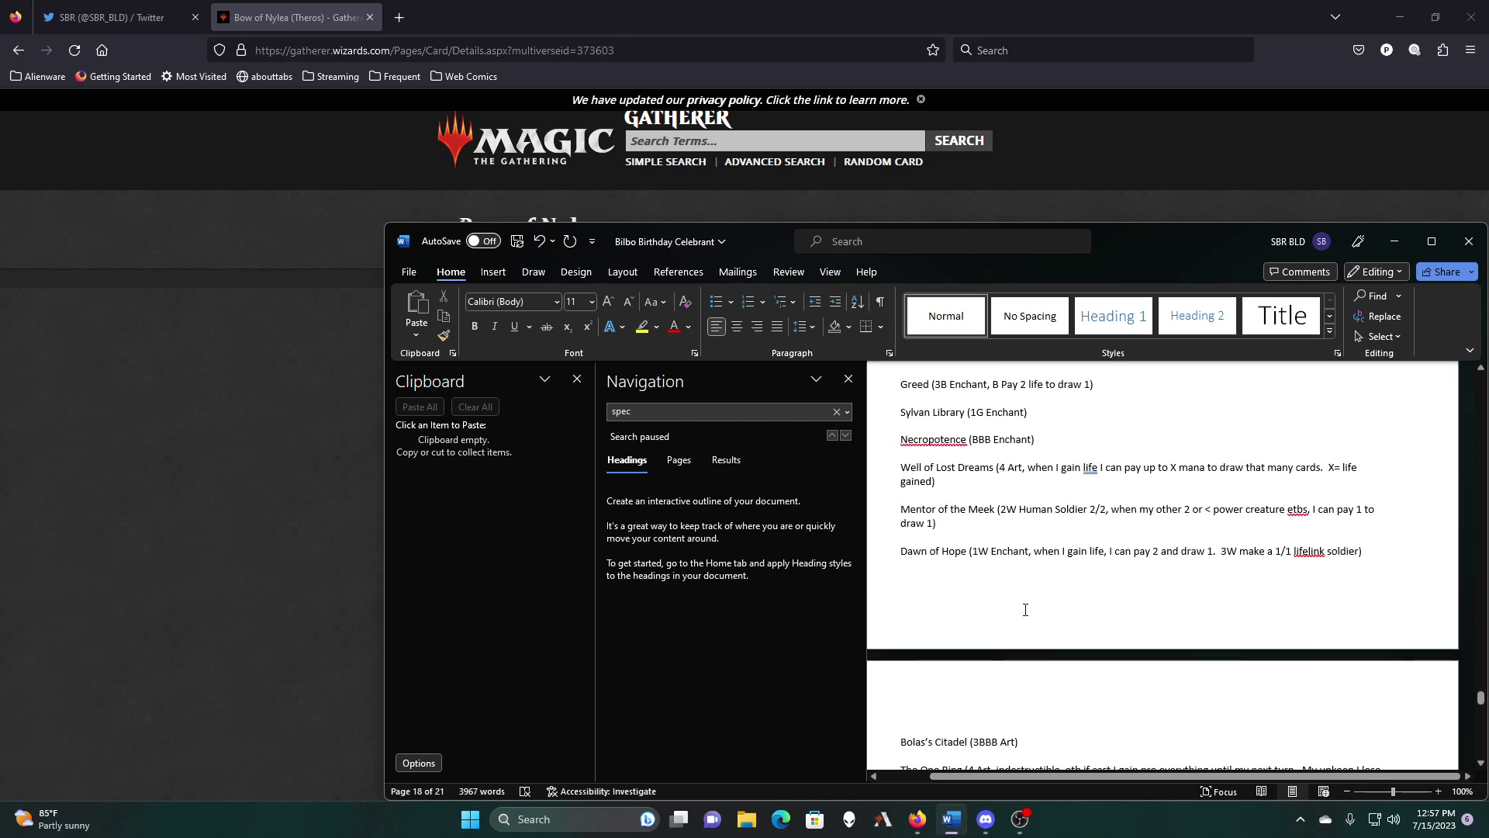
pyautogui.scroll(1, 1025, 609)
pyautogui.scroll(1, 1025, 609)
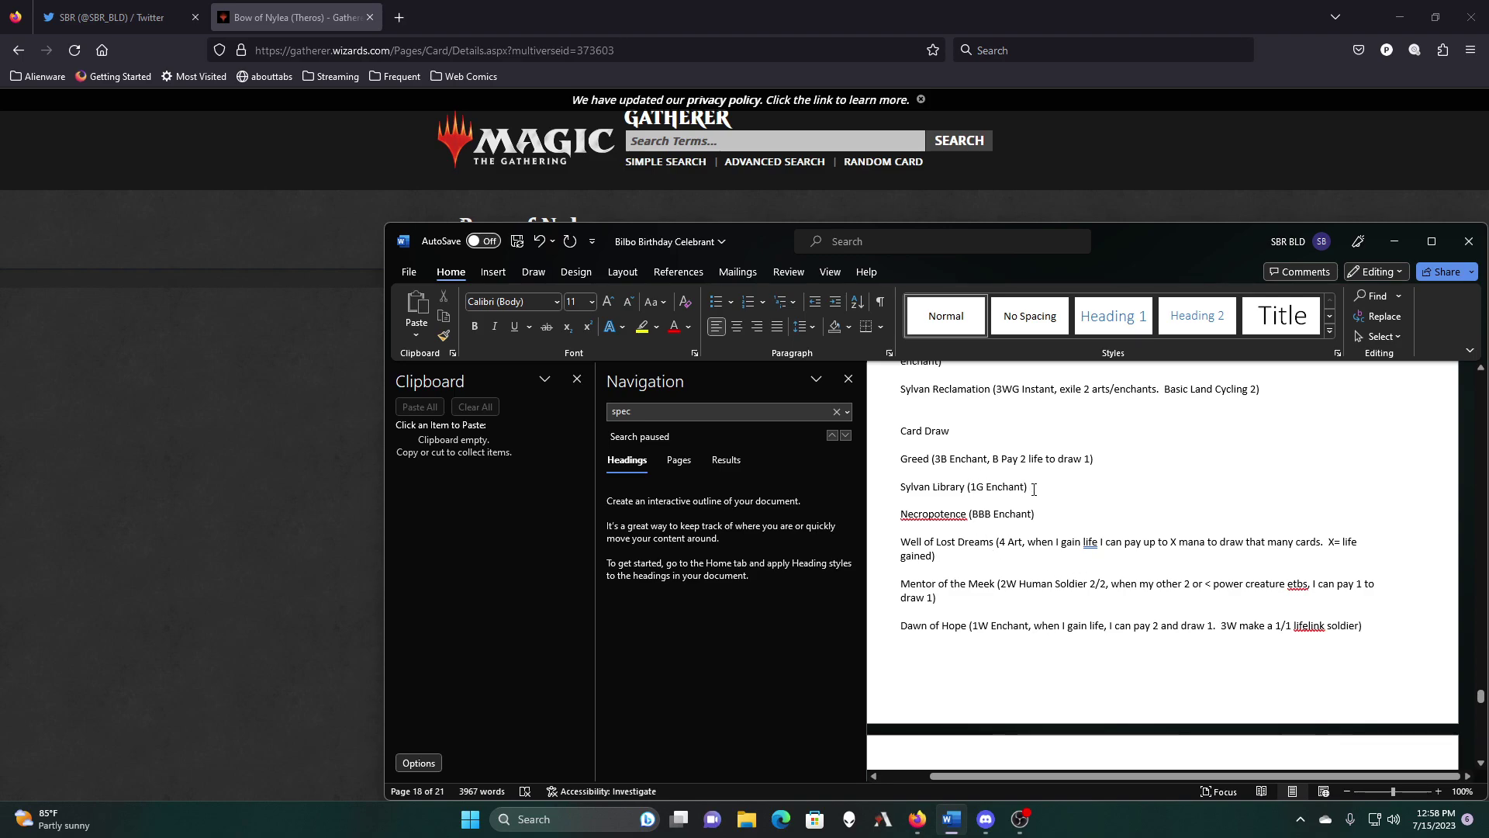
# Step: Cut the Sylvan Library (1G Enchant) entry from the Card Draw list
pyautogui.moveTo(1034, 489); pyautogui.dragTo(901, 487)
pyautogui.rightClick(912, 494)
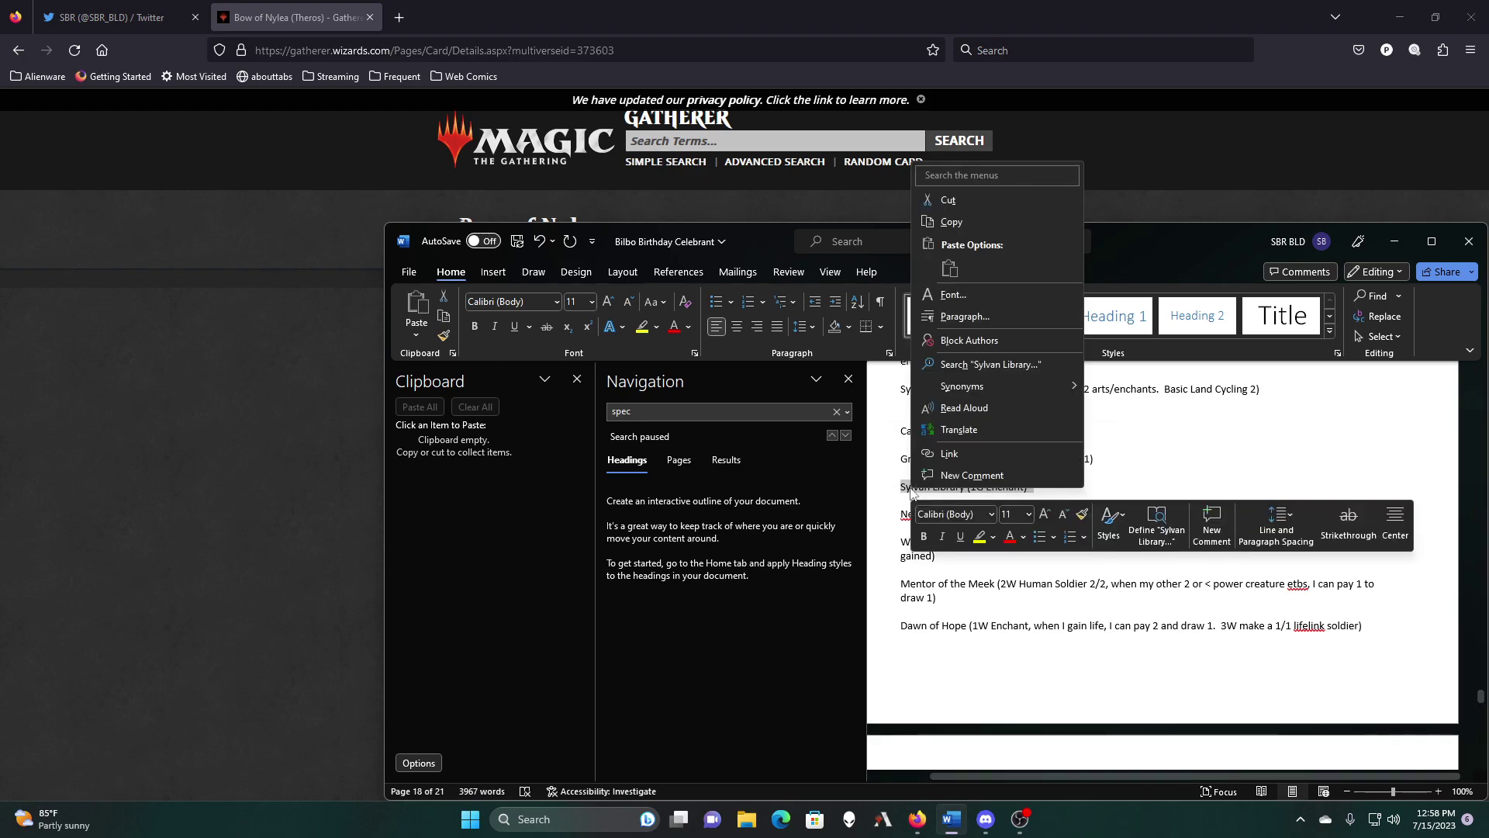
pyautogui.click(948, 200)
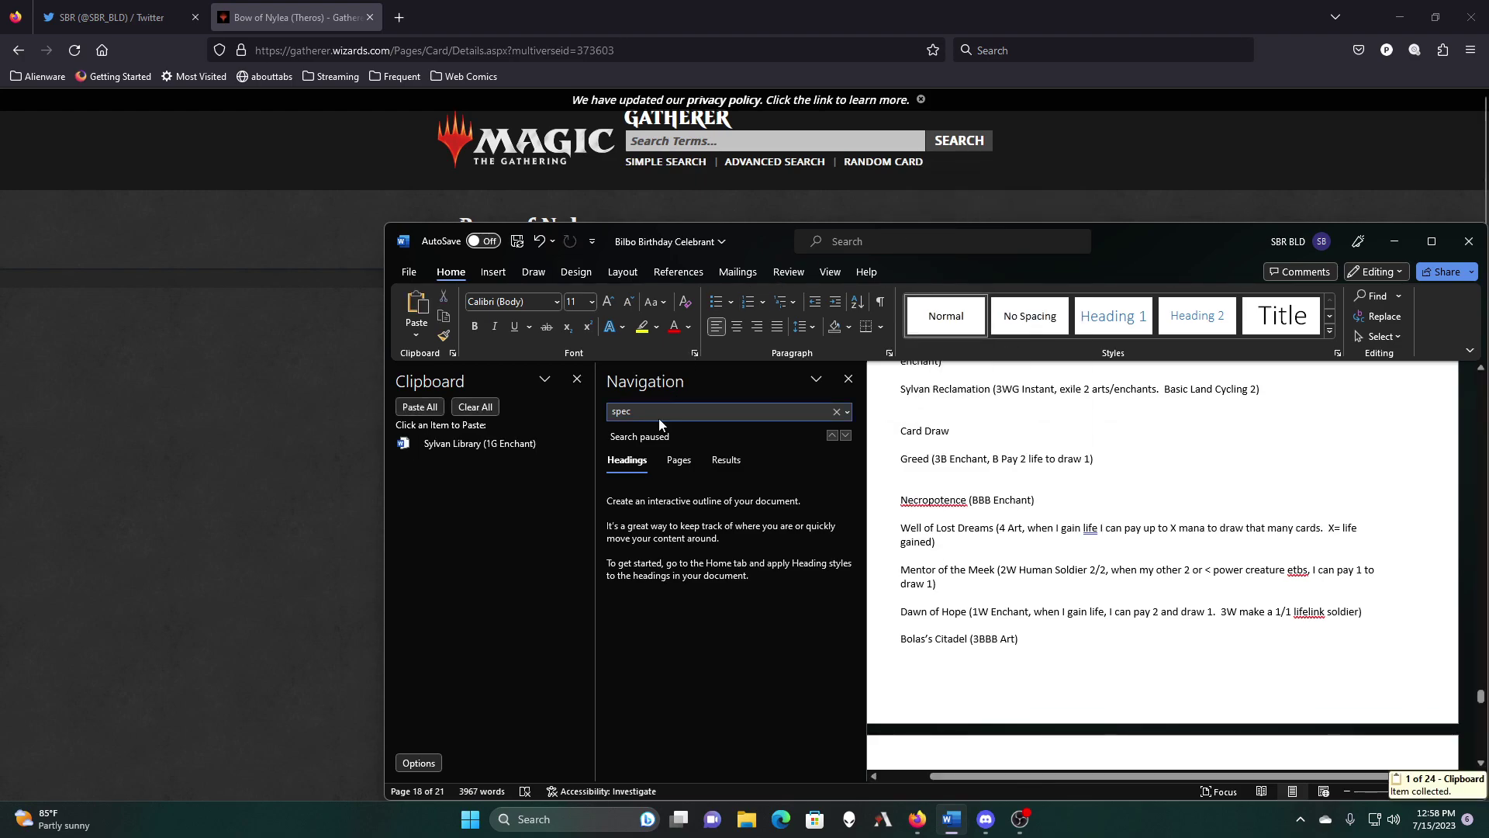
# Step: Search the document for "syl" and delete the Sylvan Library entry under the Legends heading
pyautogui.click(666, 405)
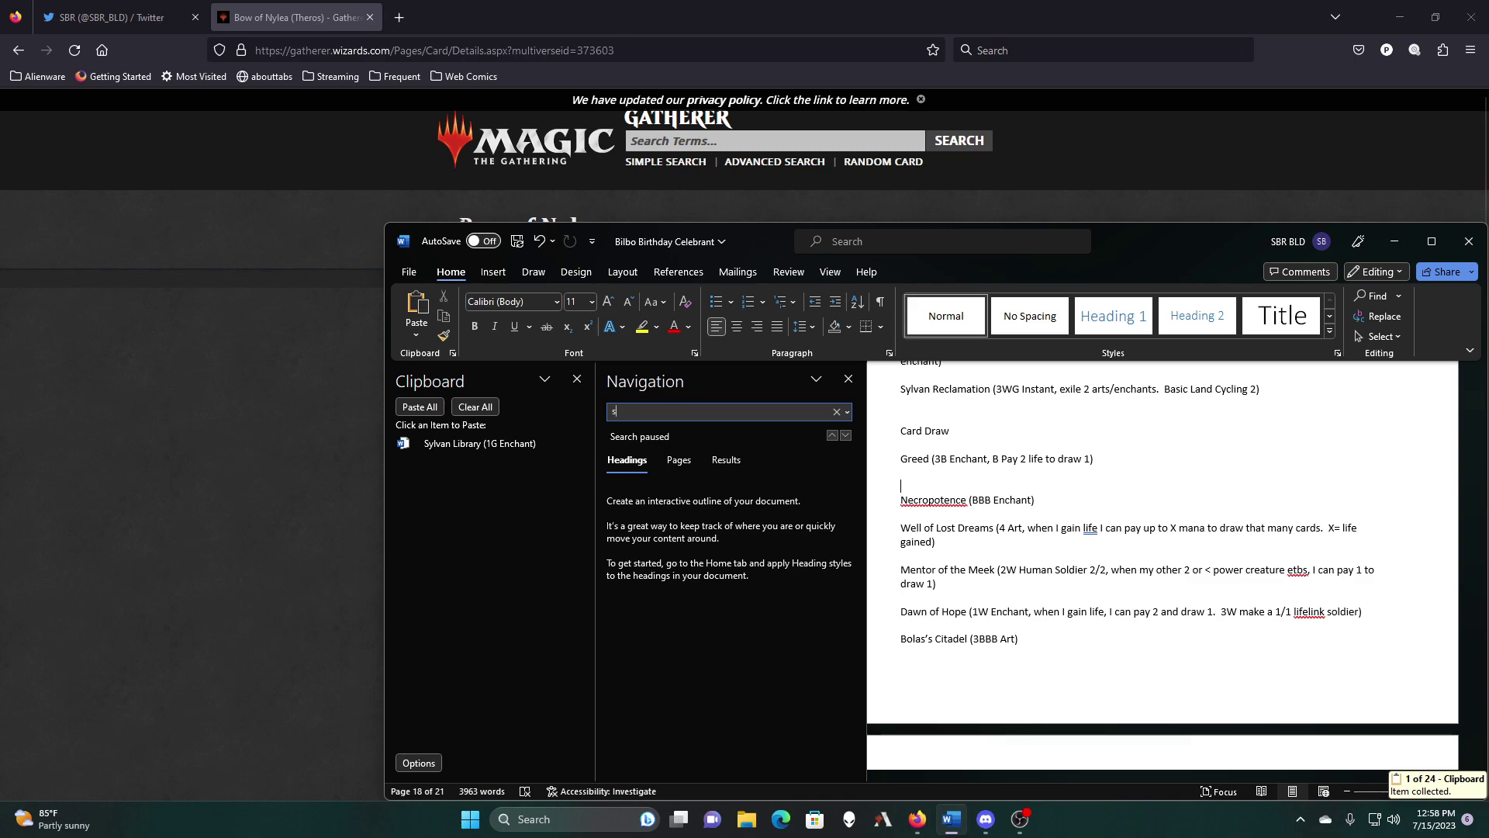
pyautogui.write('syl')
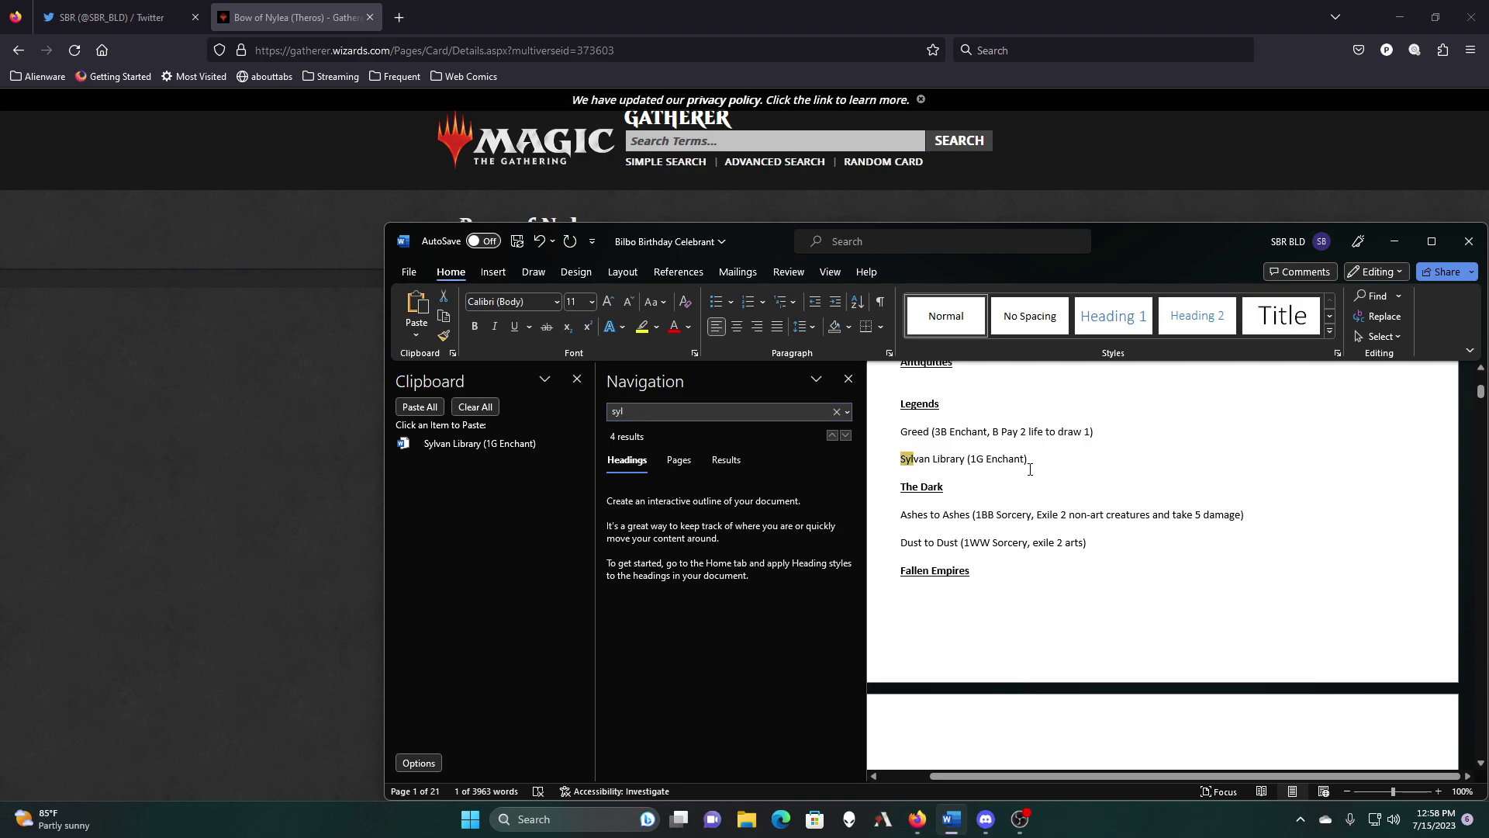
pyautogui.tripleClick(1027, 470)
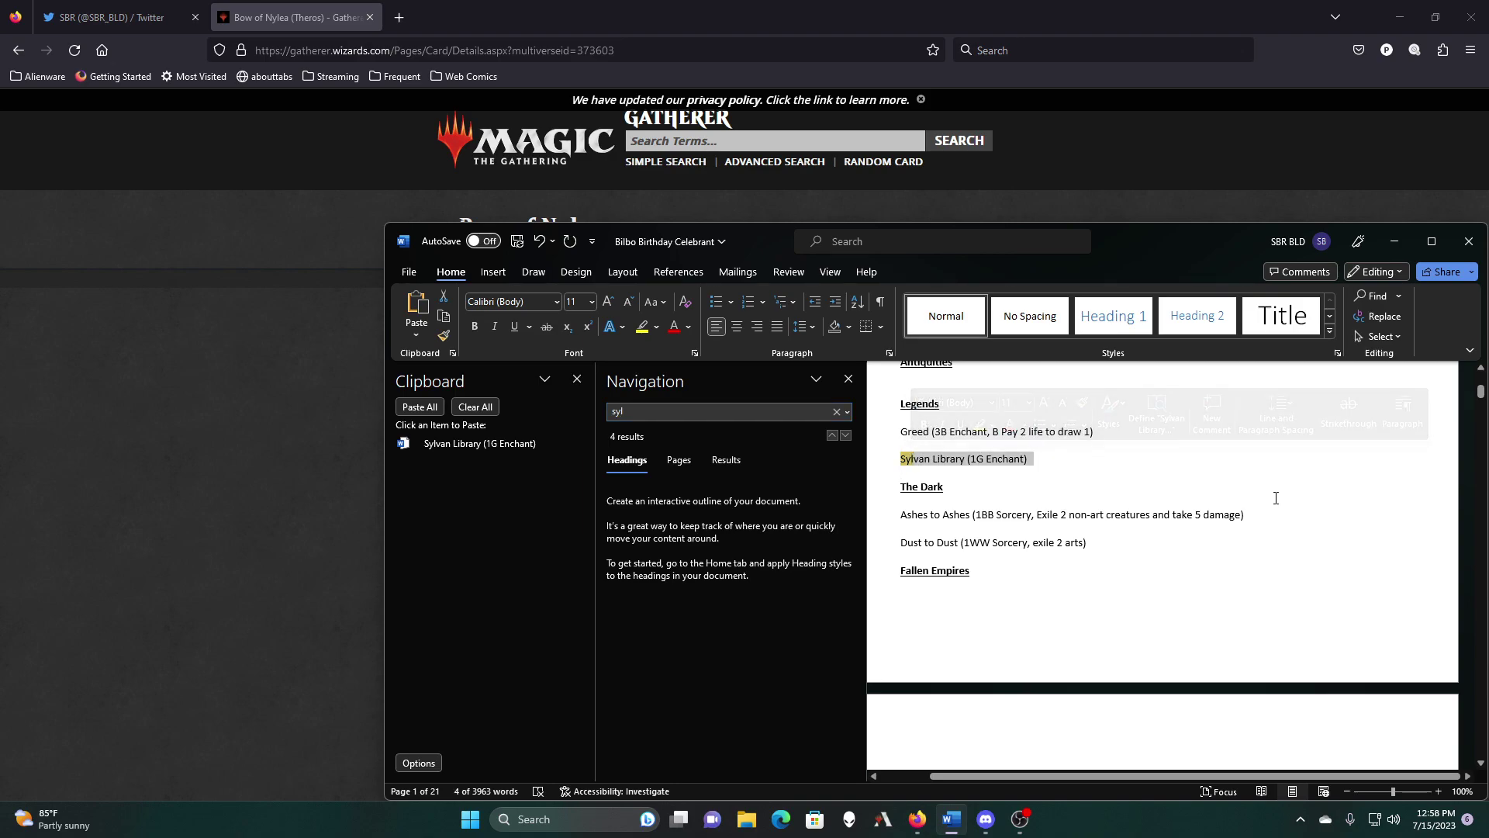
pyautogui.press('Delete')
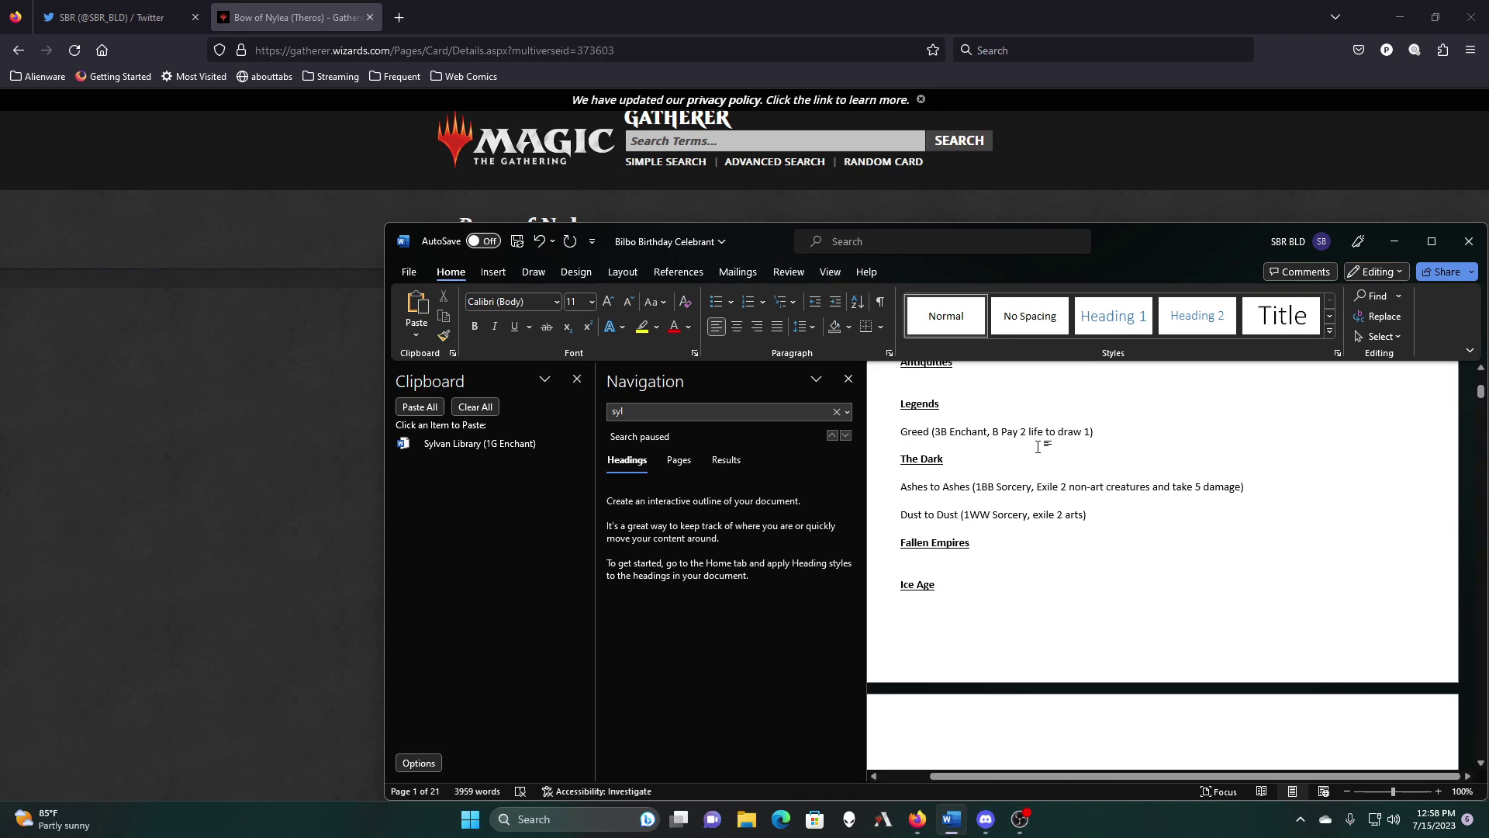
# Step: Search the document for "sylva" and go through the matches to check for leftover Sylvan Library entries
pyautogui.click(681, 413)
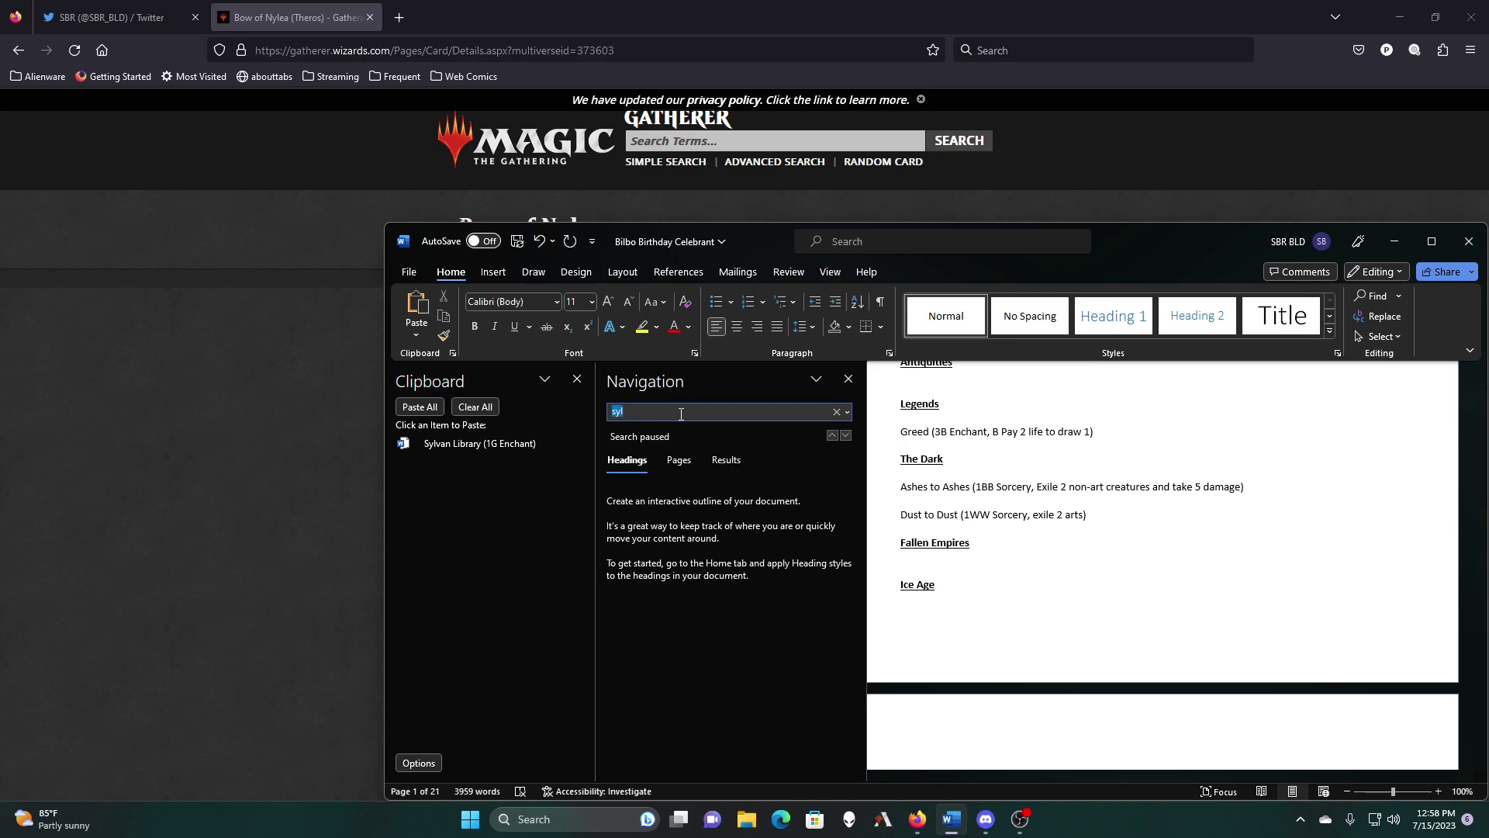
pyautogui.write('sylva')
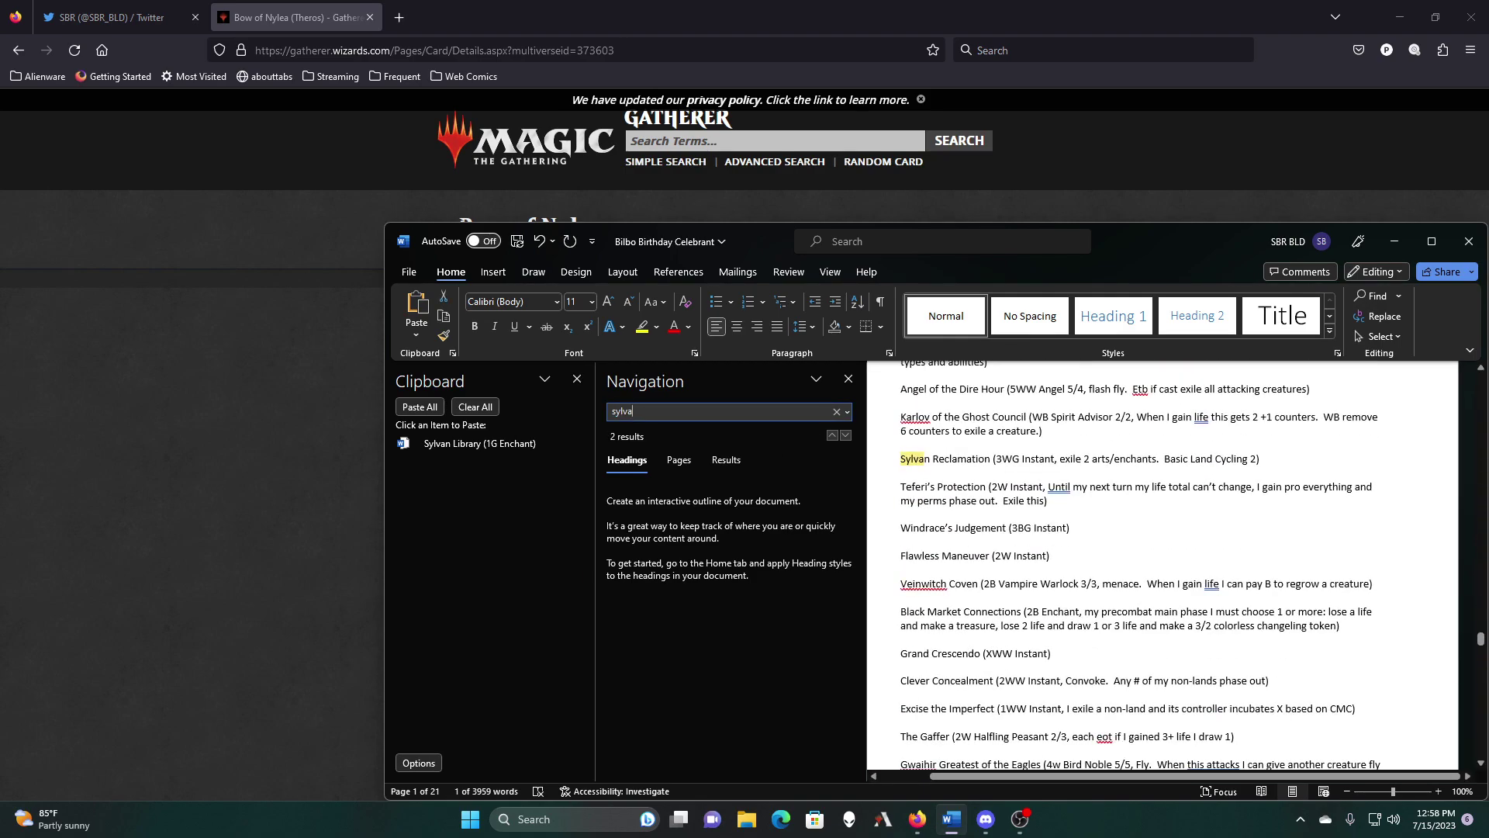
pyautogui.click(846, 436)
pyautogui.click(845, 436)
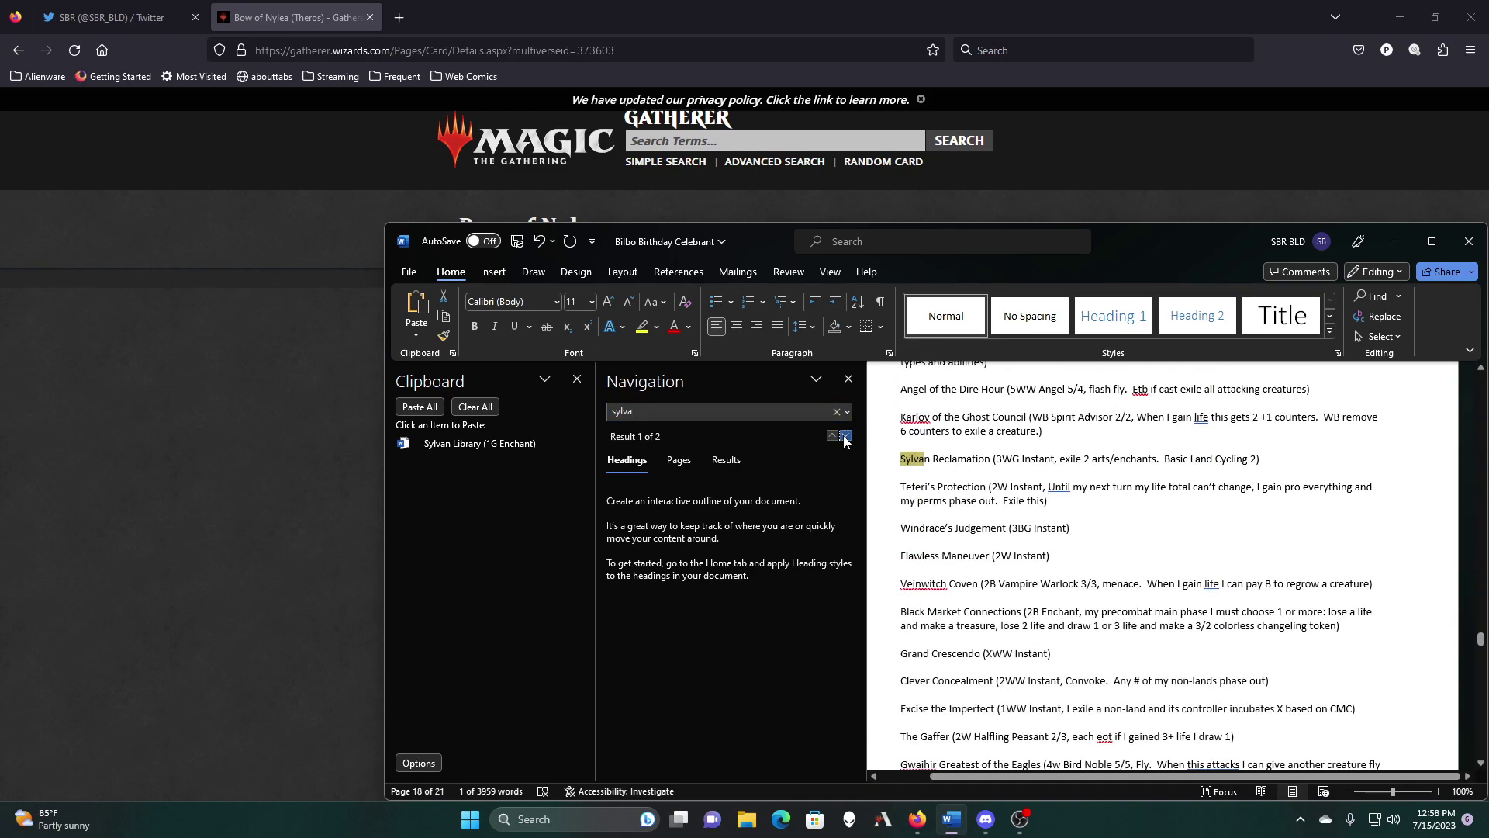
# Step: Update the card count in the title line to 149 and empty the clipboard history
pyautogui.moveTo(1482, 652); pyautogui.dragTo(1481, 380)
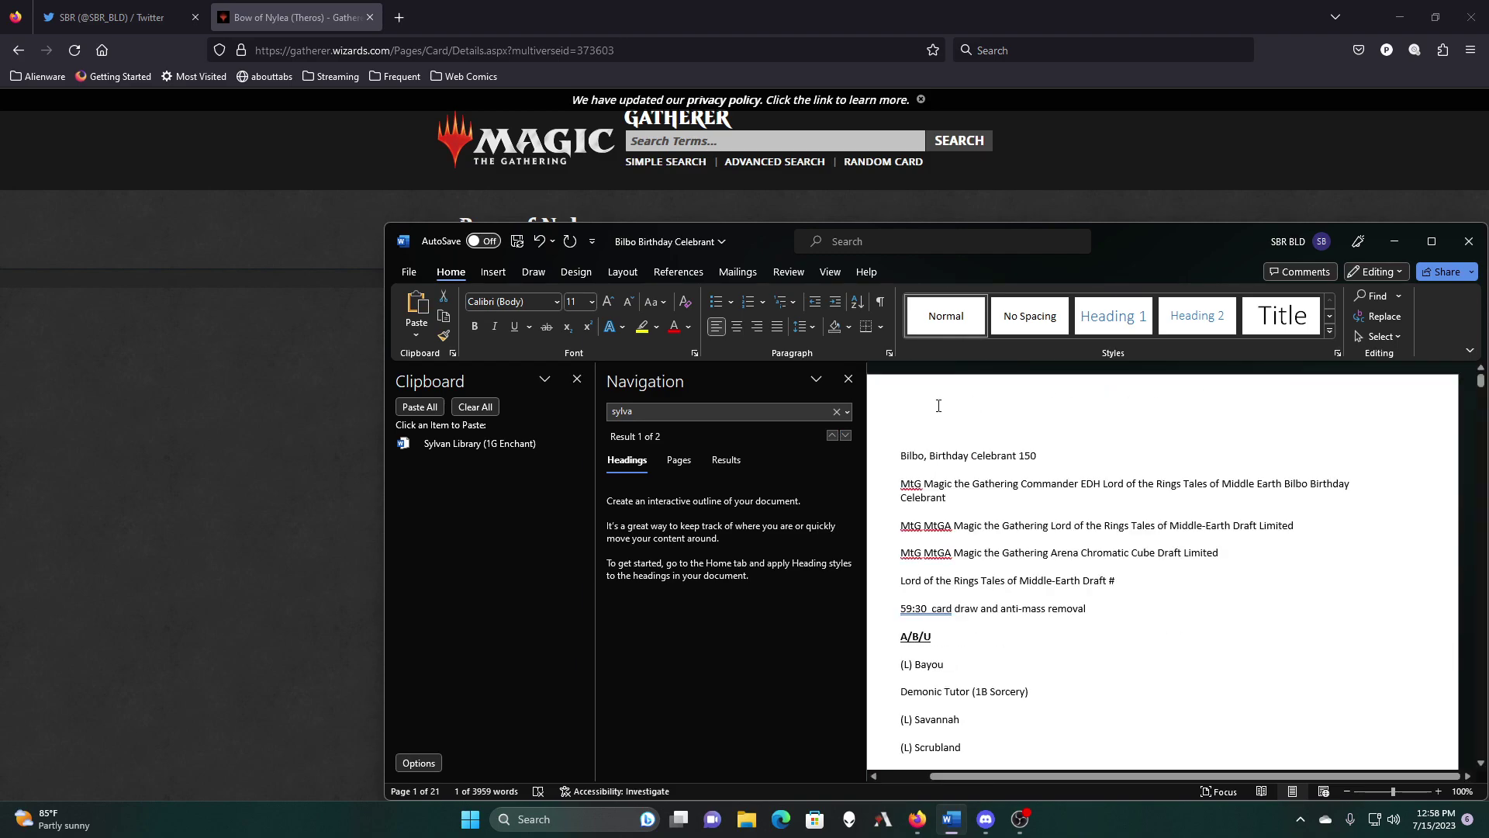
pyautogui.click(1056, 450)
pyautogui.press('BackSpace')
pyautogui.press('BackSpace')
pyautogui.write('49')
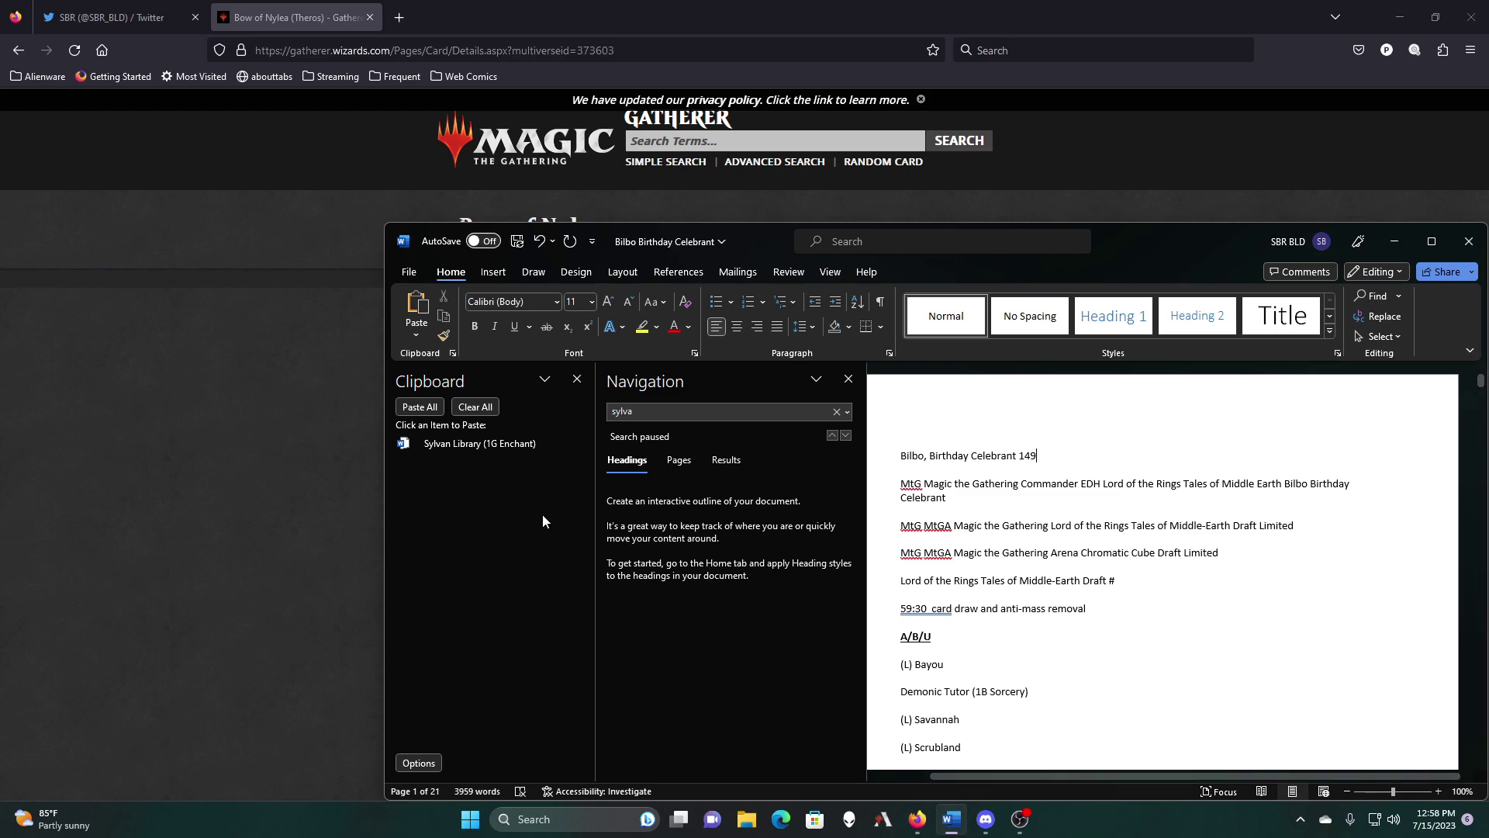
pyautogui.click(477, 408)
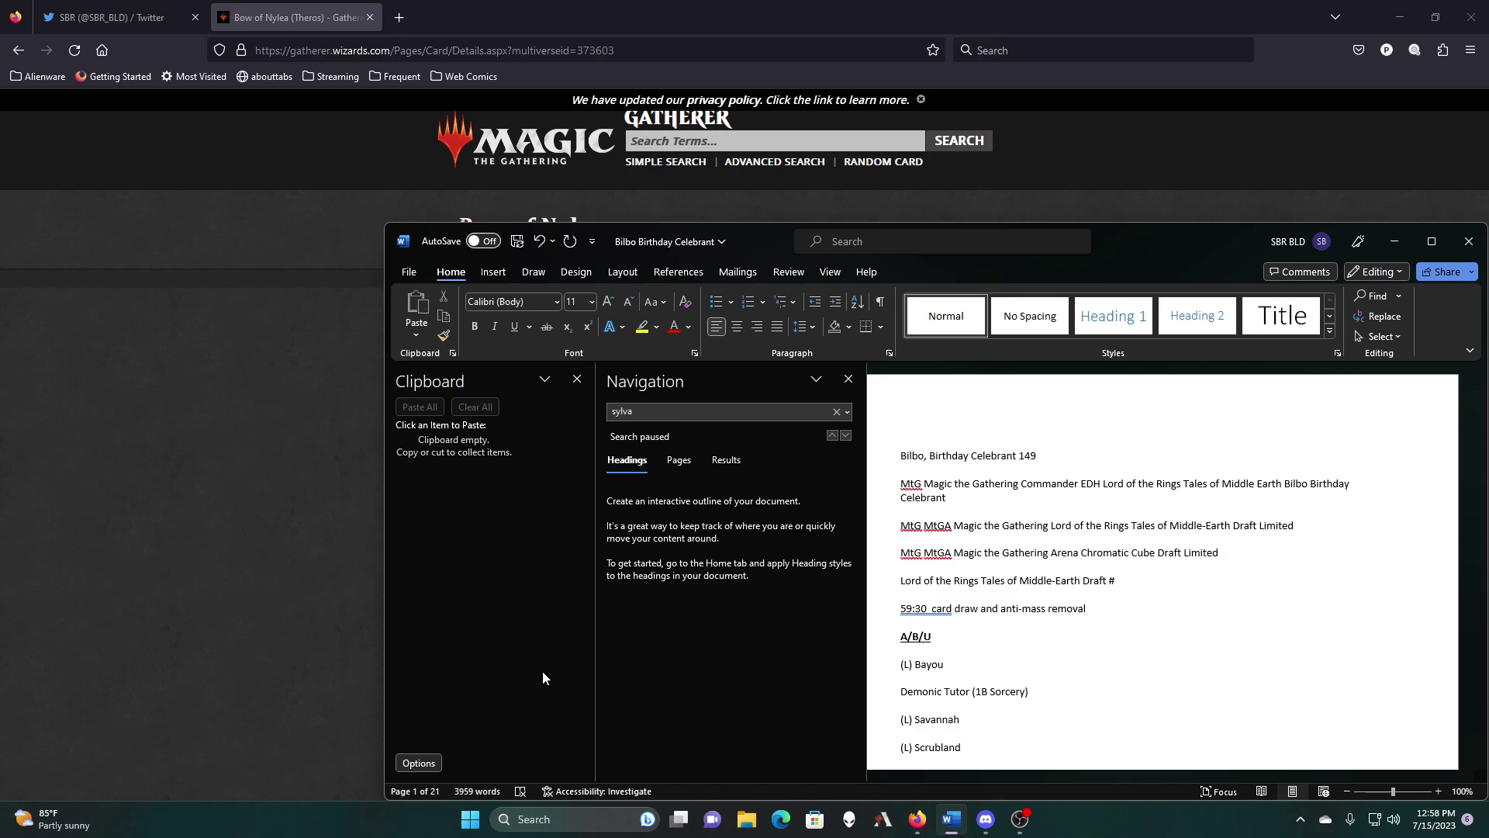
# Step: Examine the card entries in the set sections from Ice Age through Urza's Destiny for further cuts
pyautogui.scroll(-3, 981, 672)
pyautogui.scroll(-9, 982, 672)
pyautogui.scroll(-3, 982, 671)
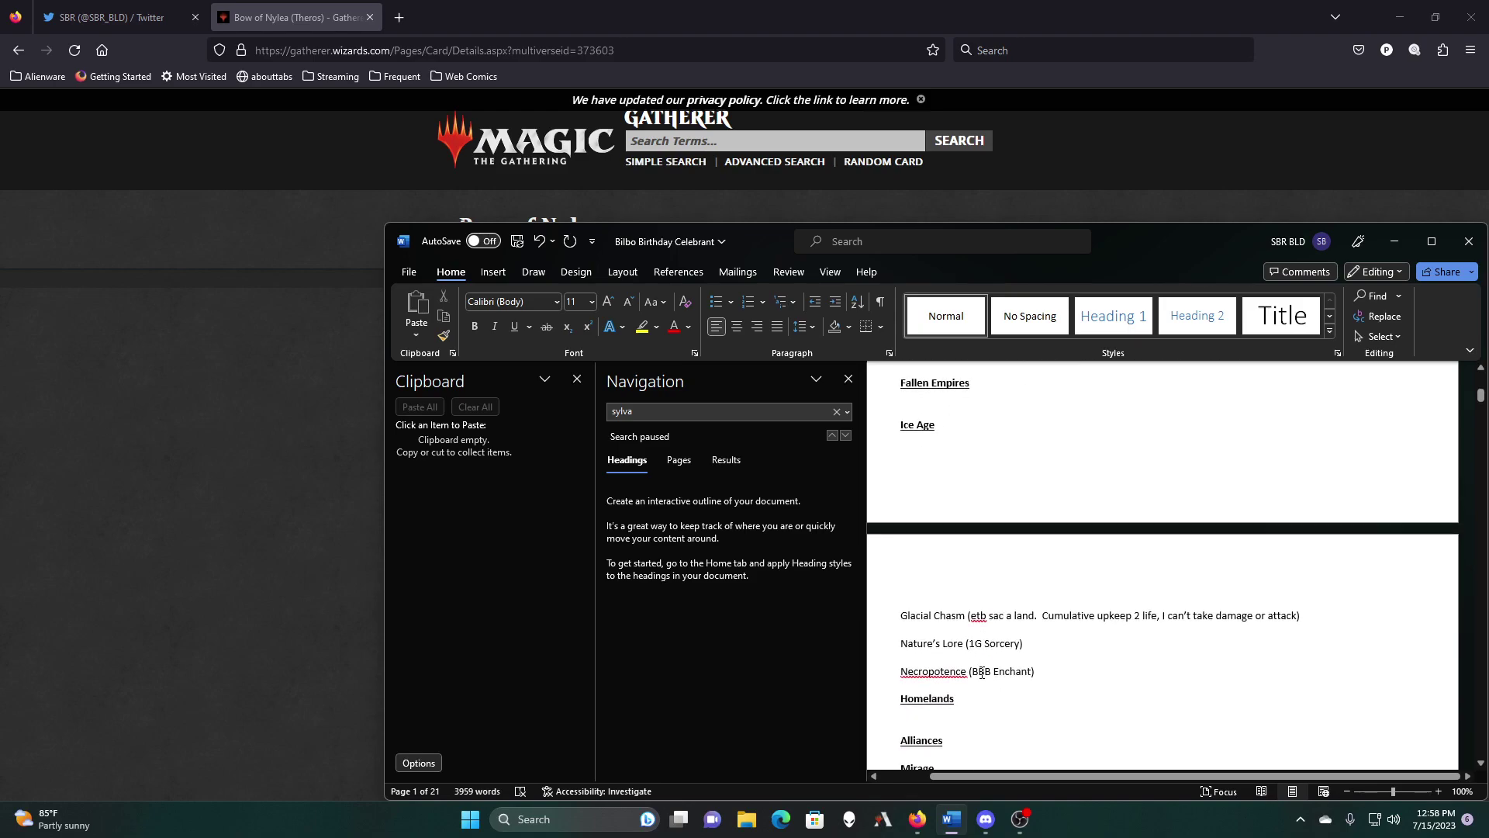
pyautogui.scroll(-6, 982, 671)
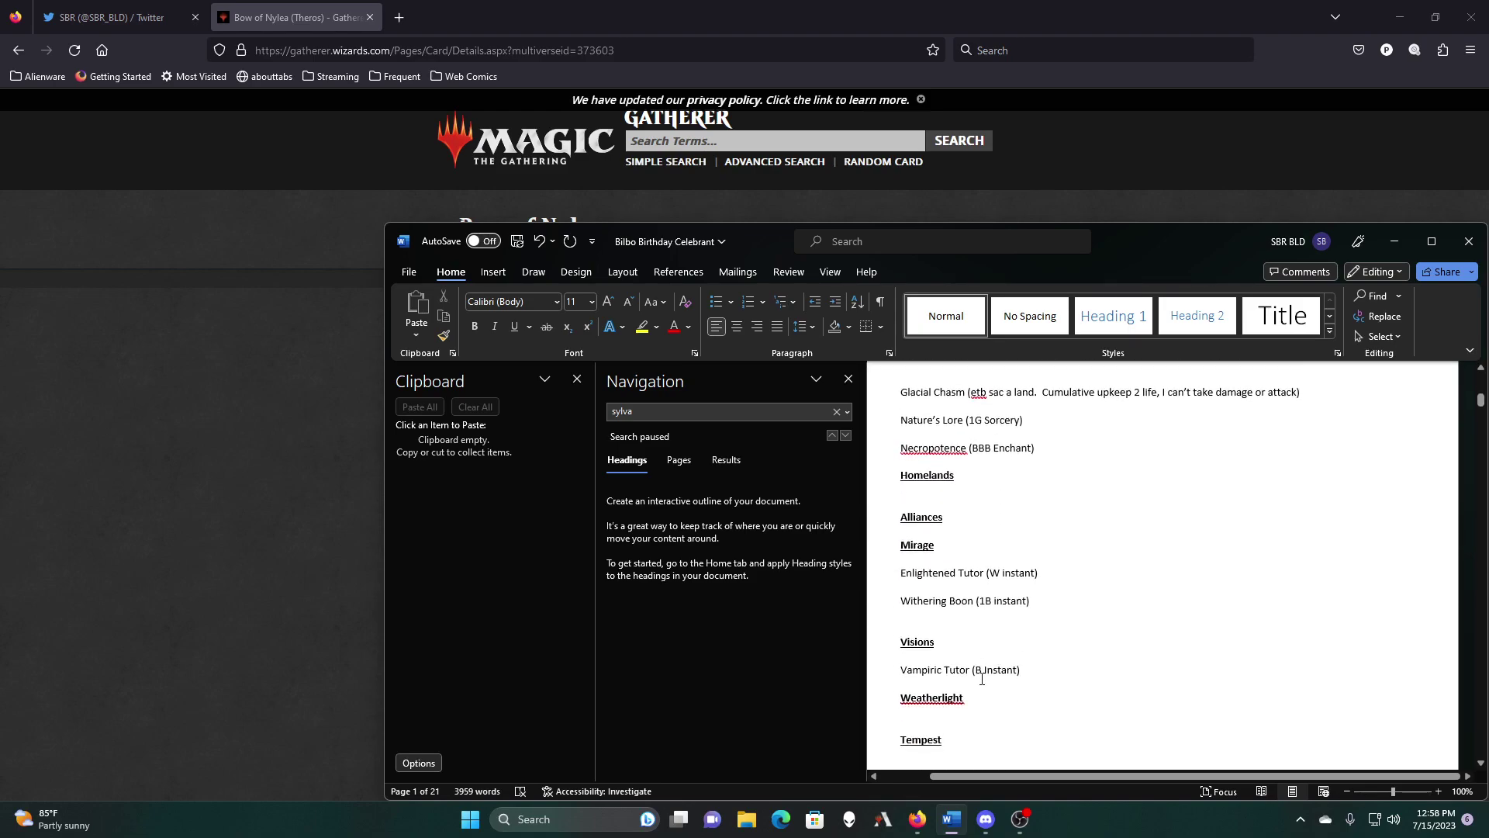
pyautogui.scroll(-3, 982, 678)
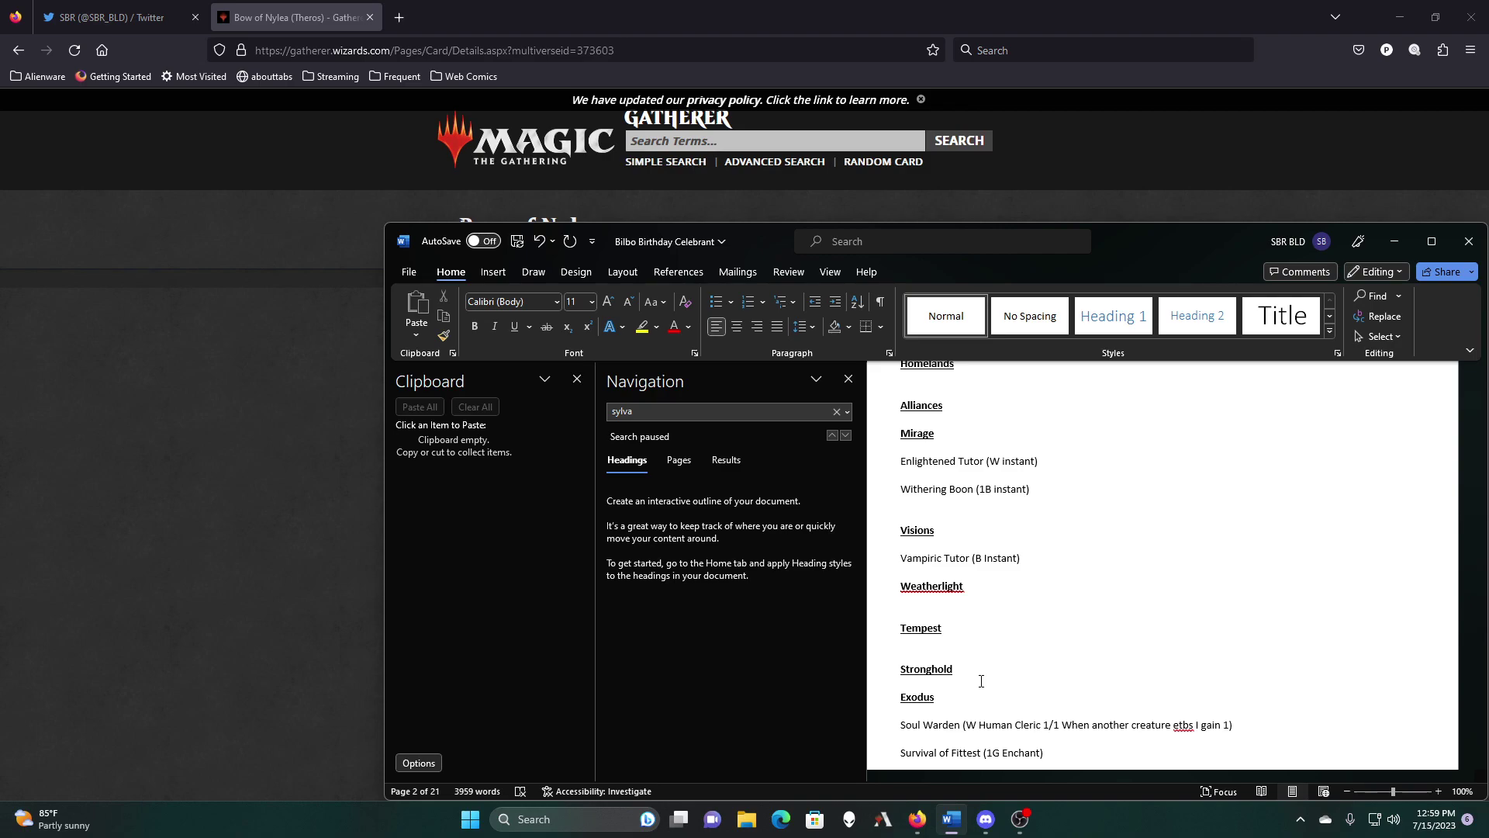
pyautogui.scroll(-6, 981, 681)
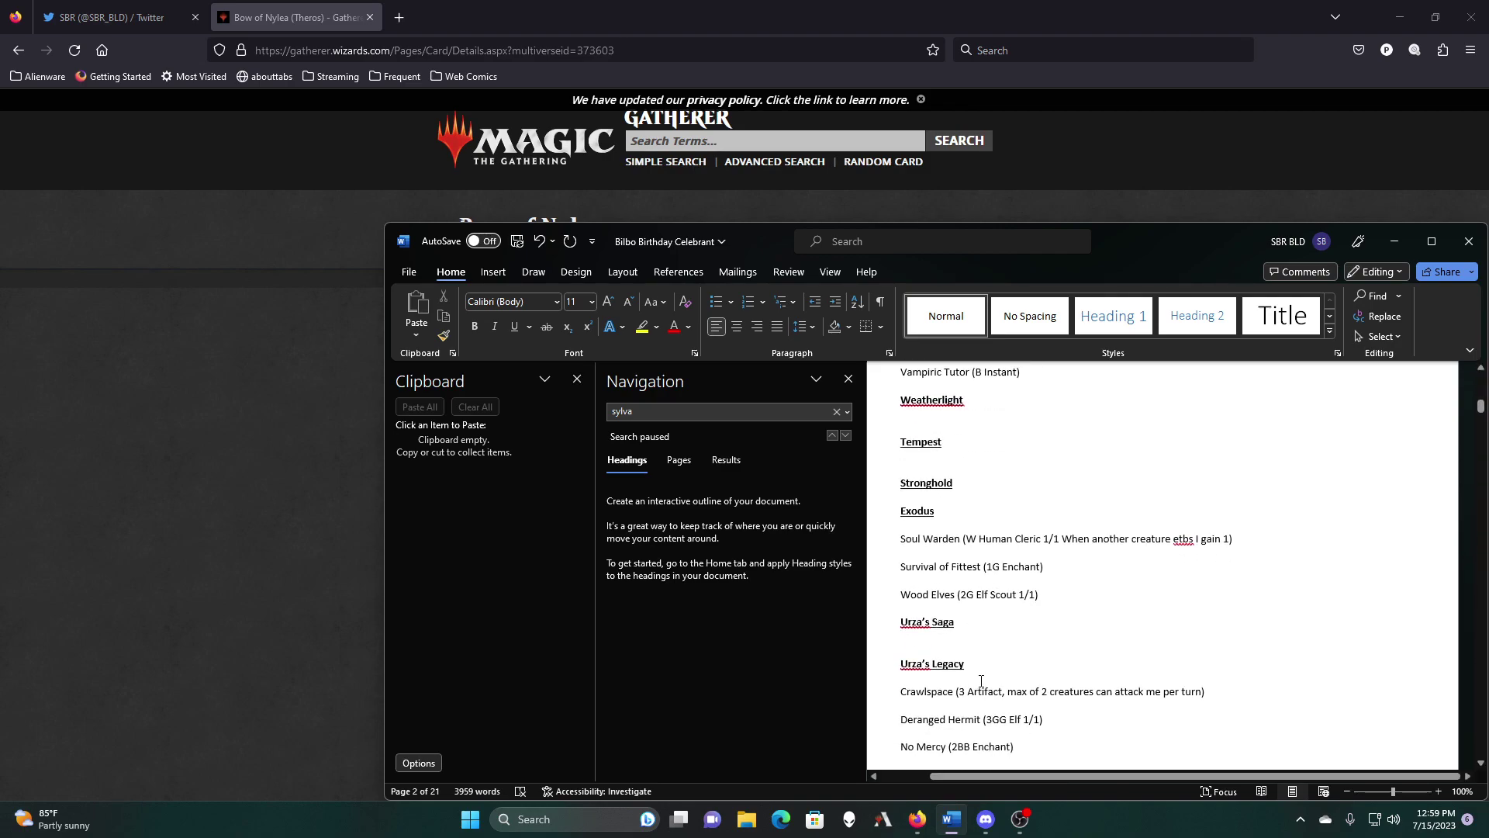
pyautogui.scroll(-2, 981, 681)
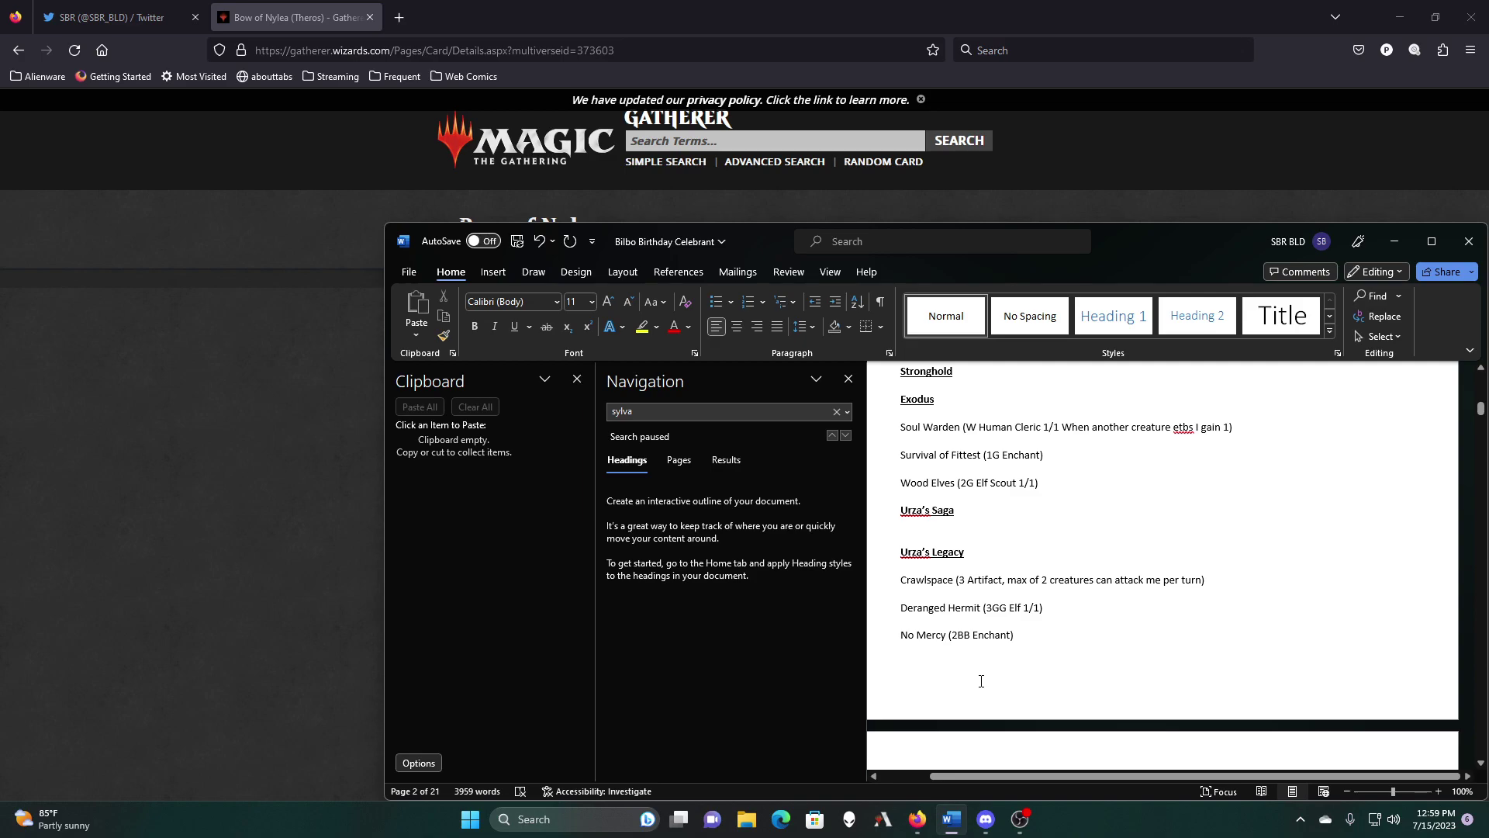
pyautogui.scroll(-3, 981, 681)
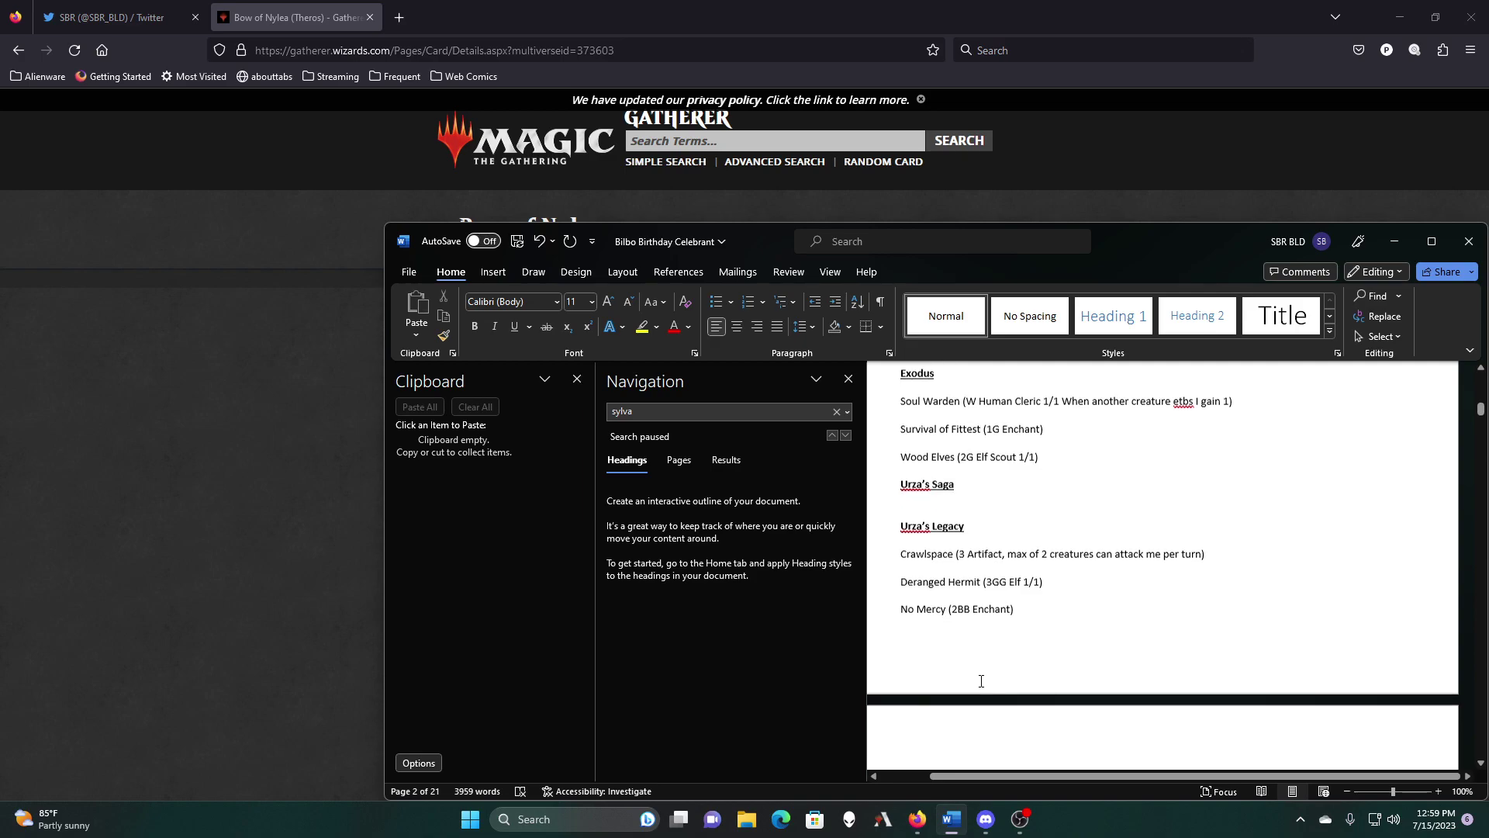
pyautogui.scroll(3, 981, 681)
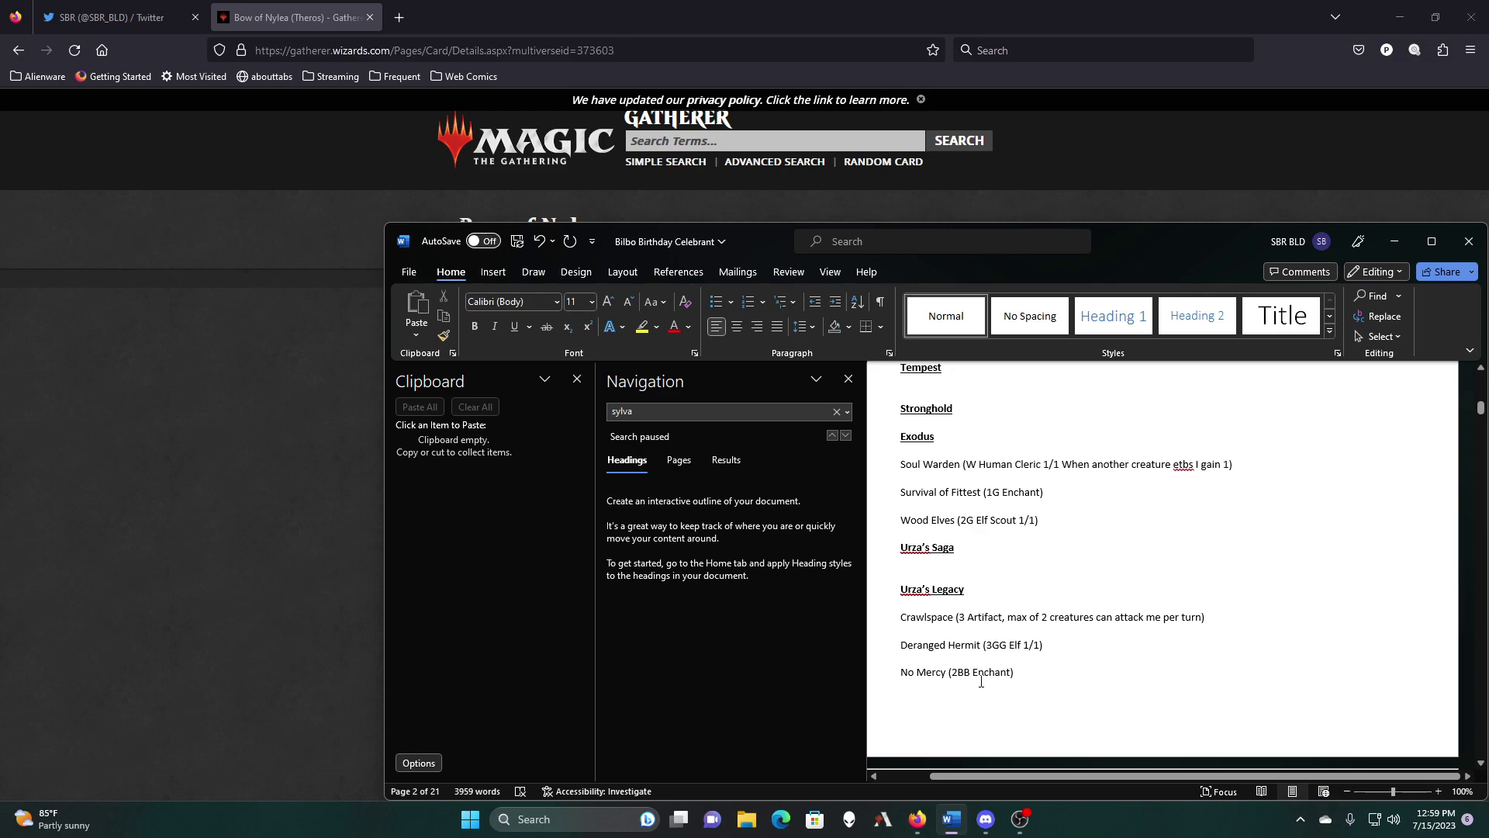
pyautogui.scroll(-8, 981, 681)
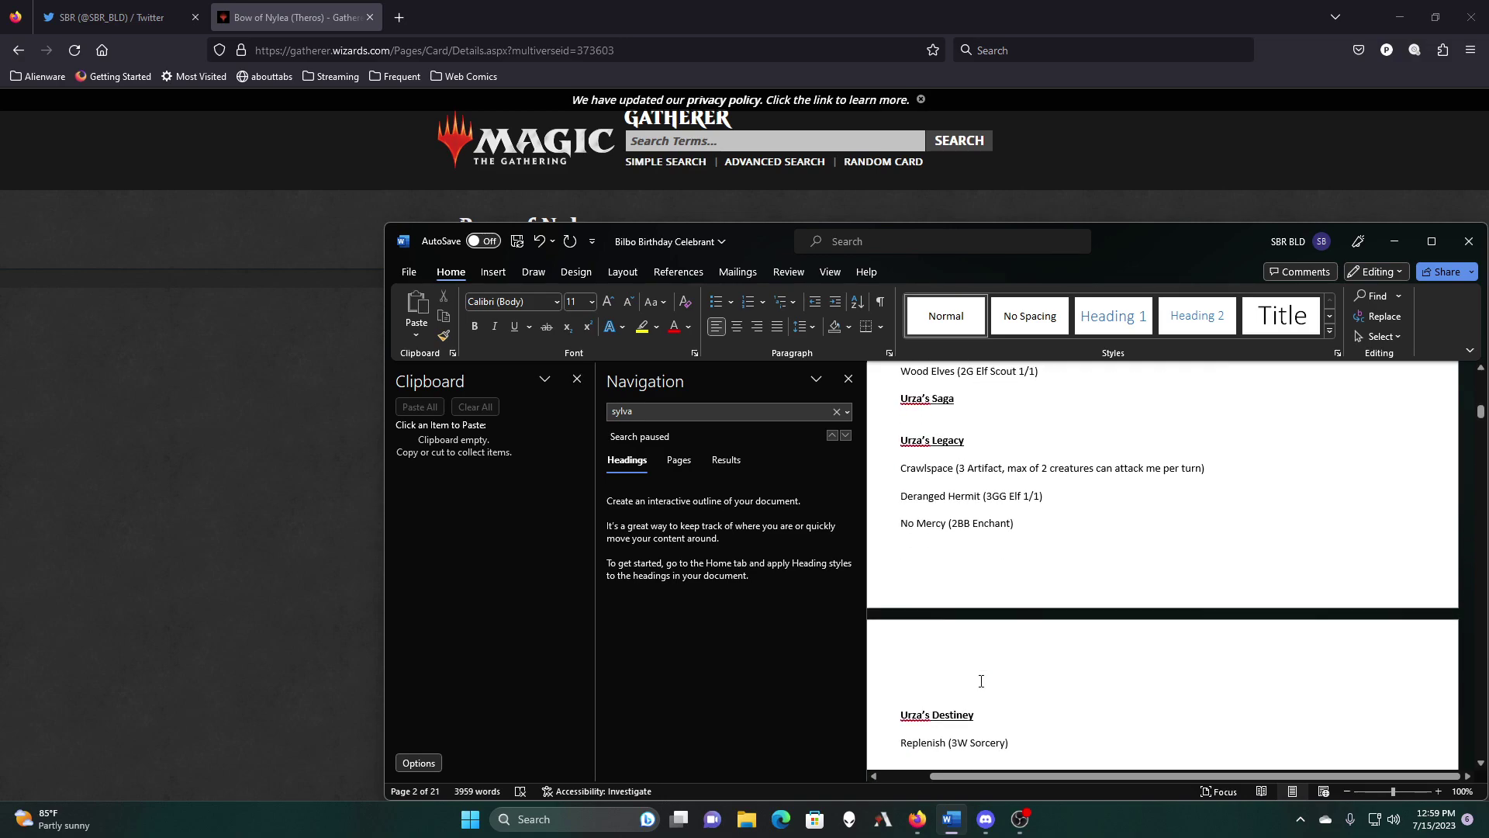
# Step: Examine the card entries in the set sections from Mercadian Masques through Ravnica for further cuts
pyautogui.scroll(-6, 981, 681)
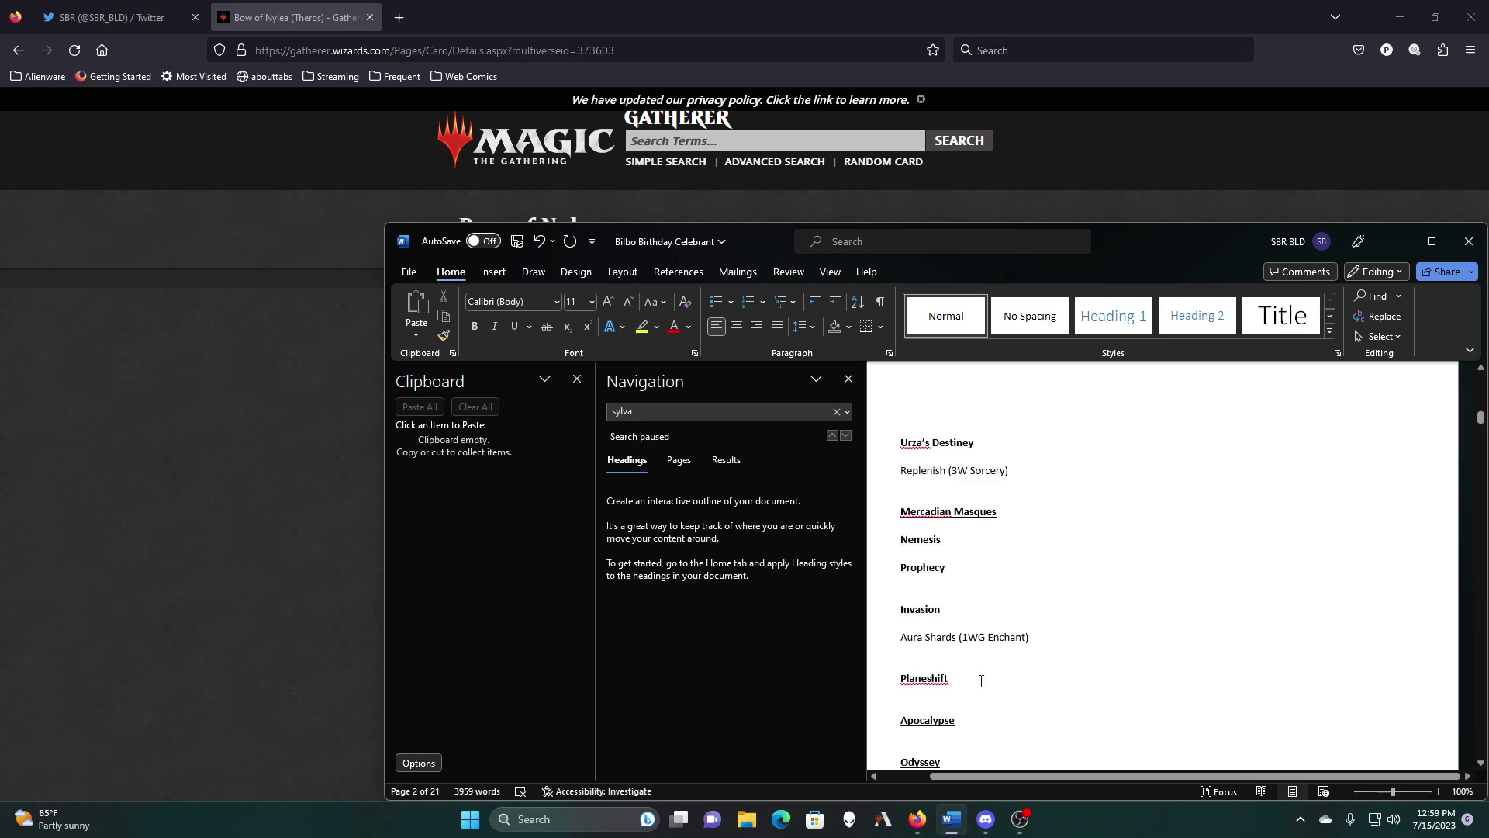
pyautogui.scroll(-4, 981, 681)
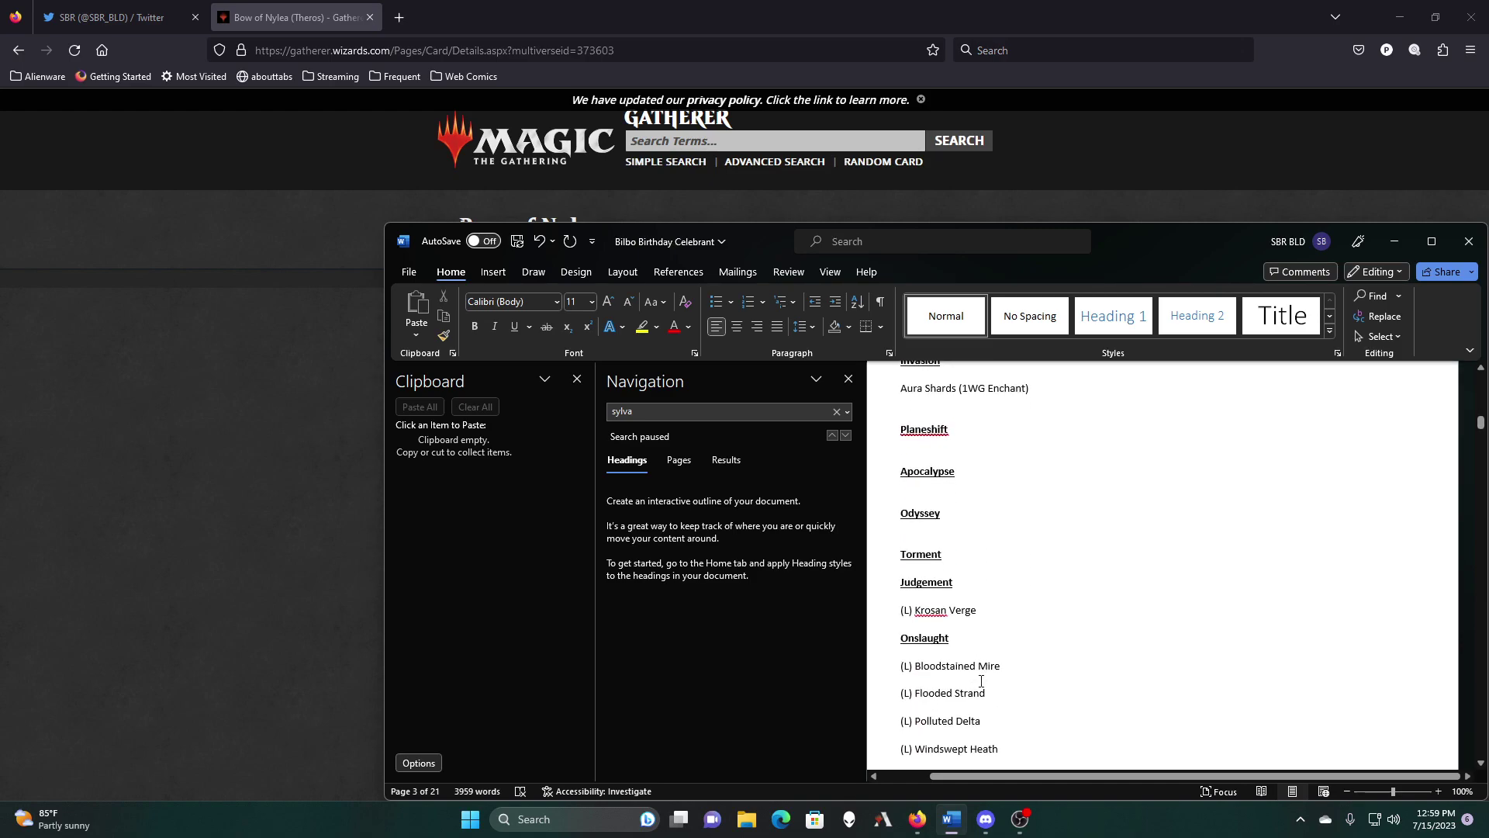
pyautogui.scroll(-12, 981, 681)
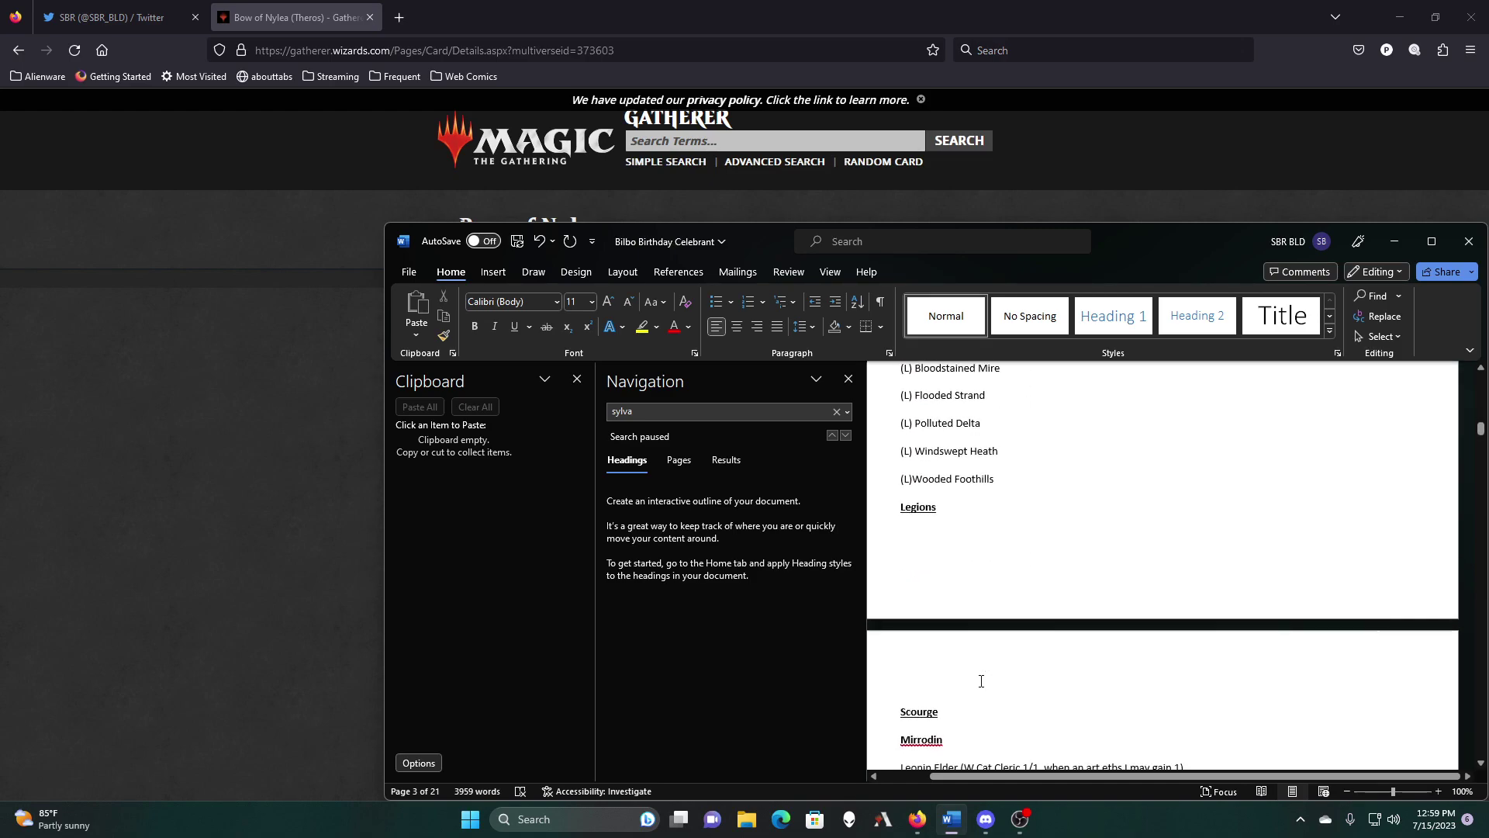
pyautogui.scroll(-3, 981, 681)
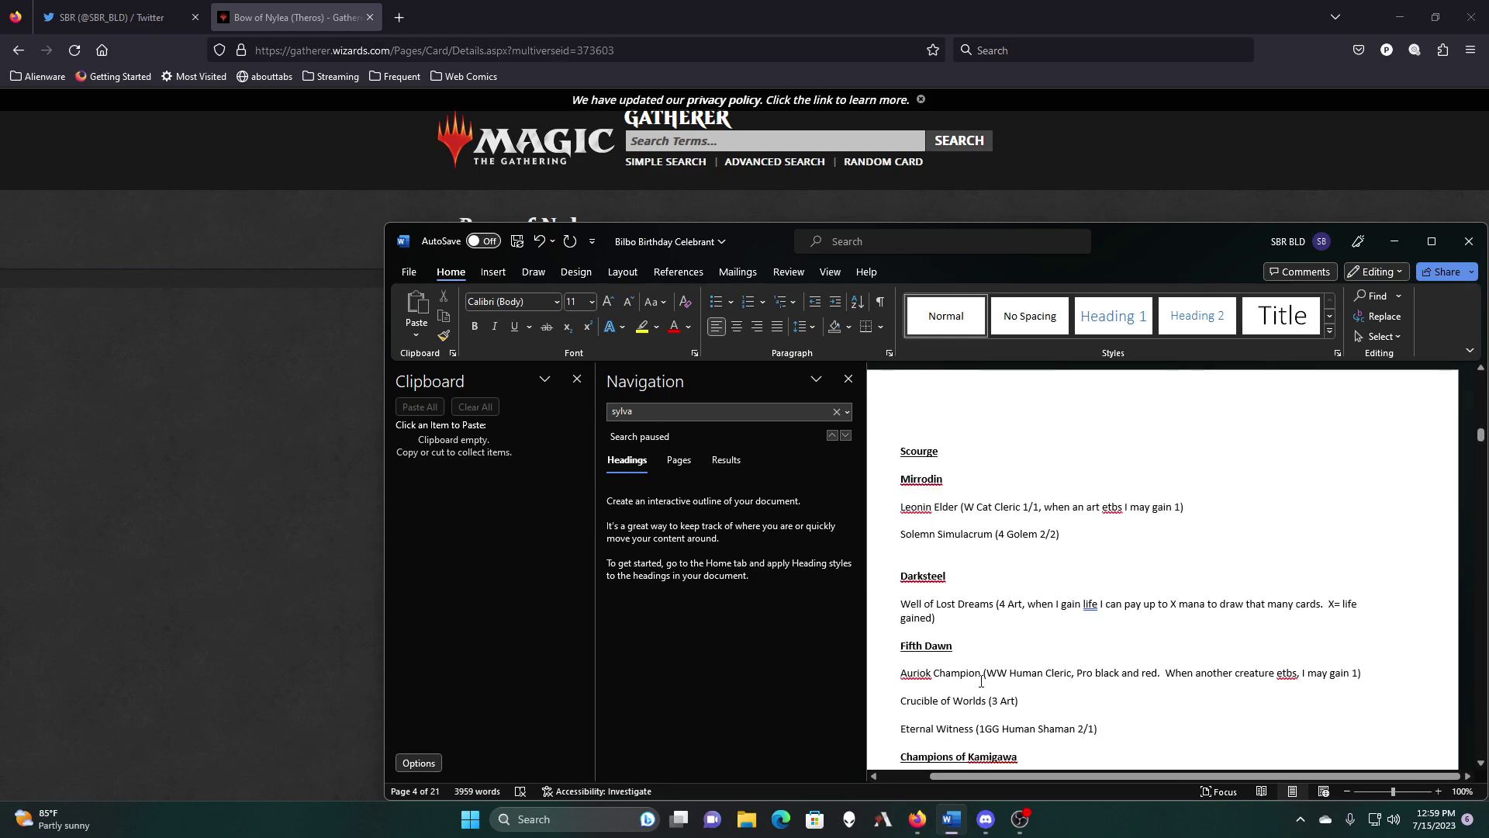
pyautogui.scroll(-3, 981, 681)
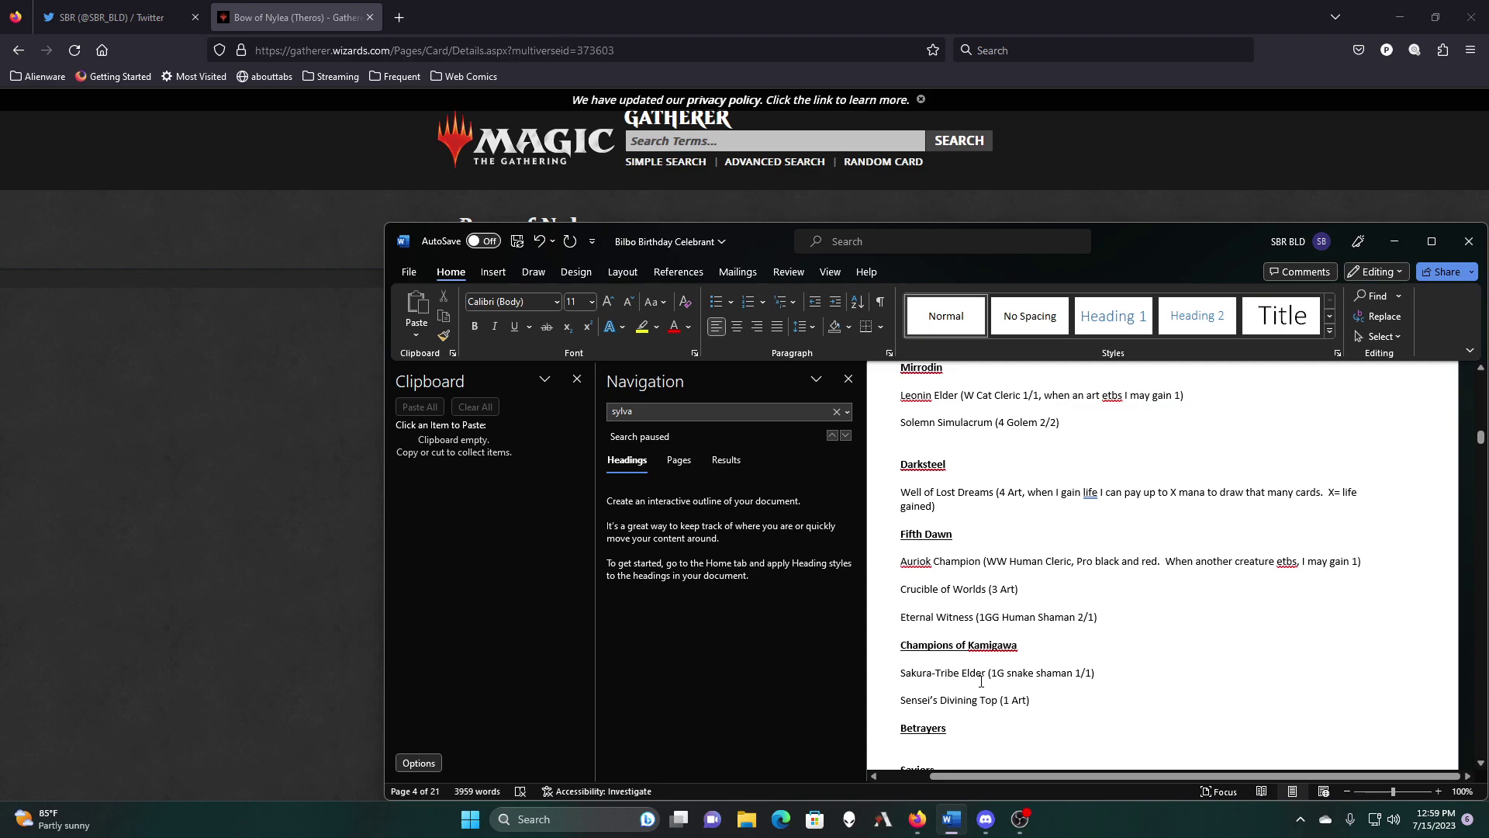
pyautogui.scroll(-3, 981, 681)
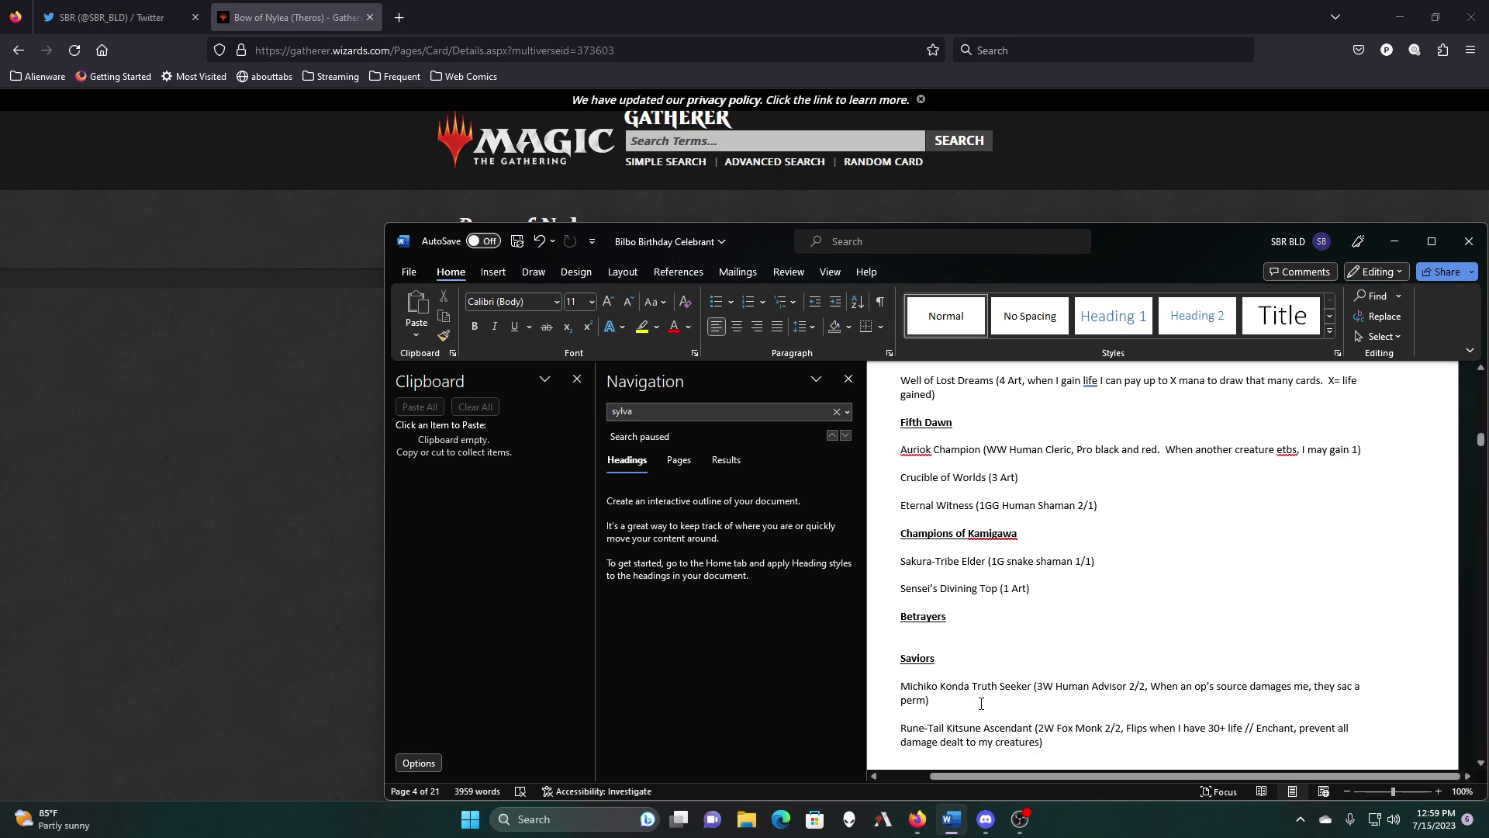
pyautogui.scroll(-3, 1026, 619)
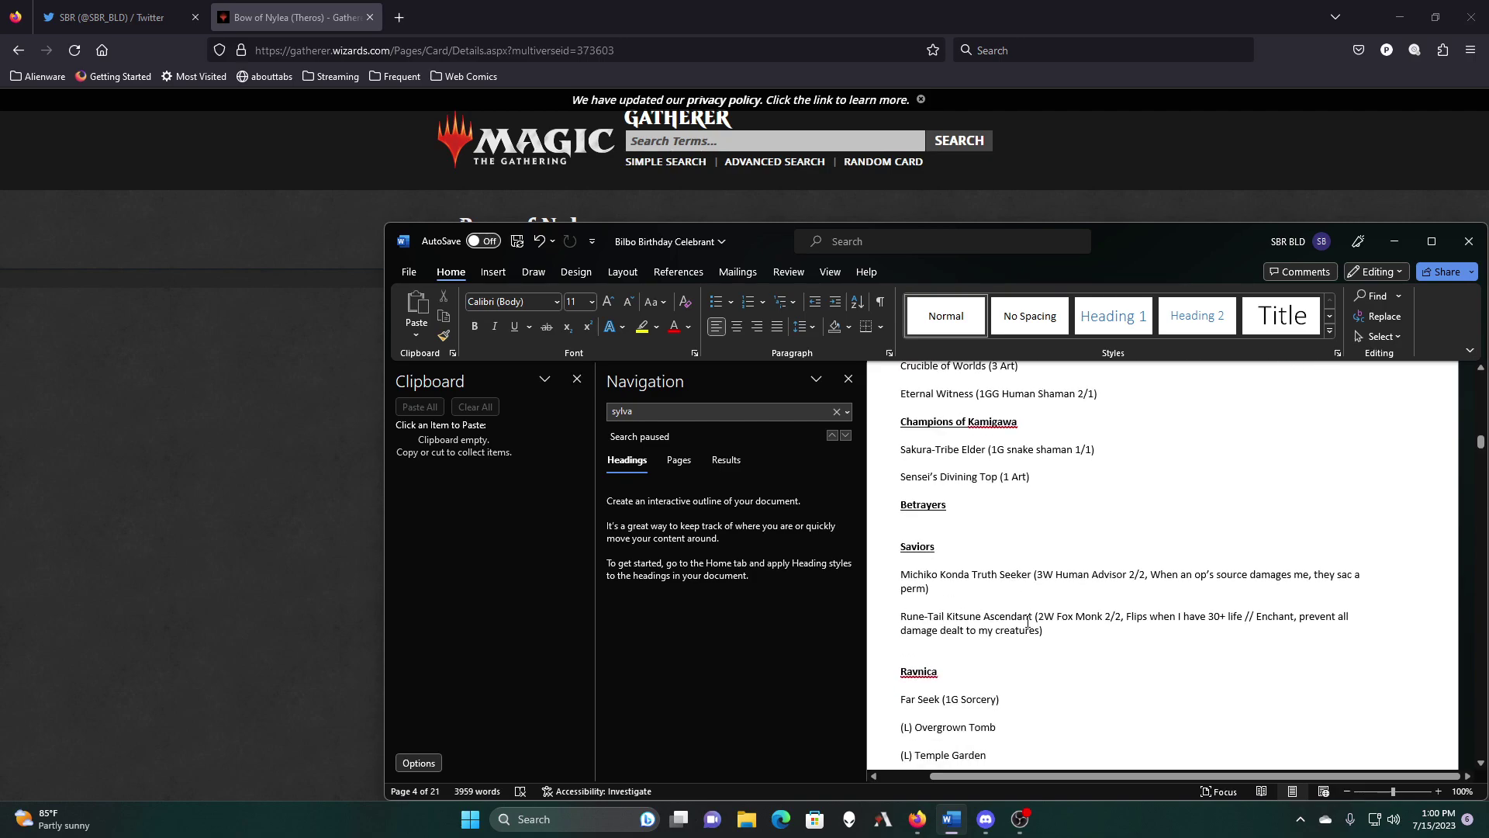
pyautogui.scroll(-3, 1028, 621)
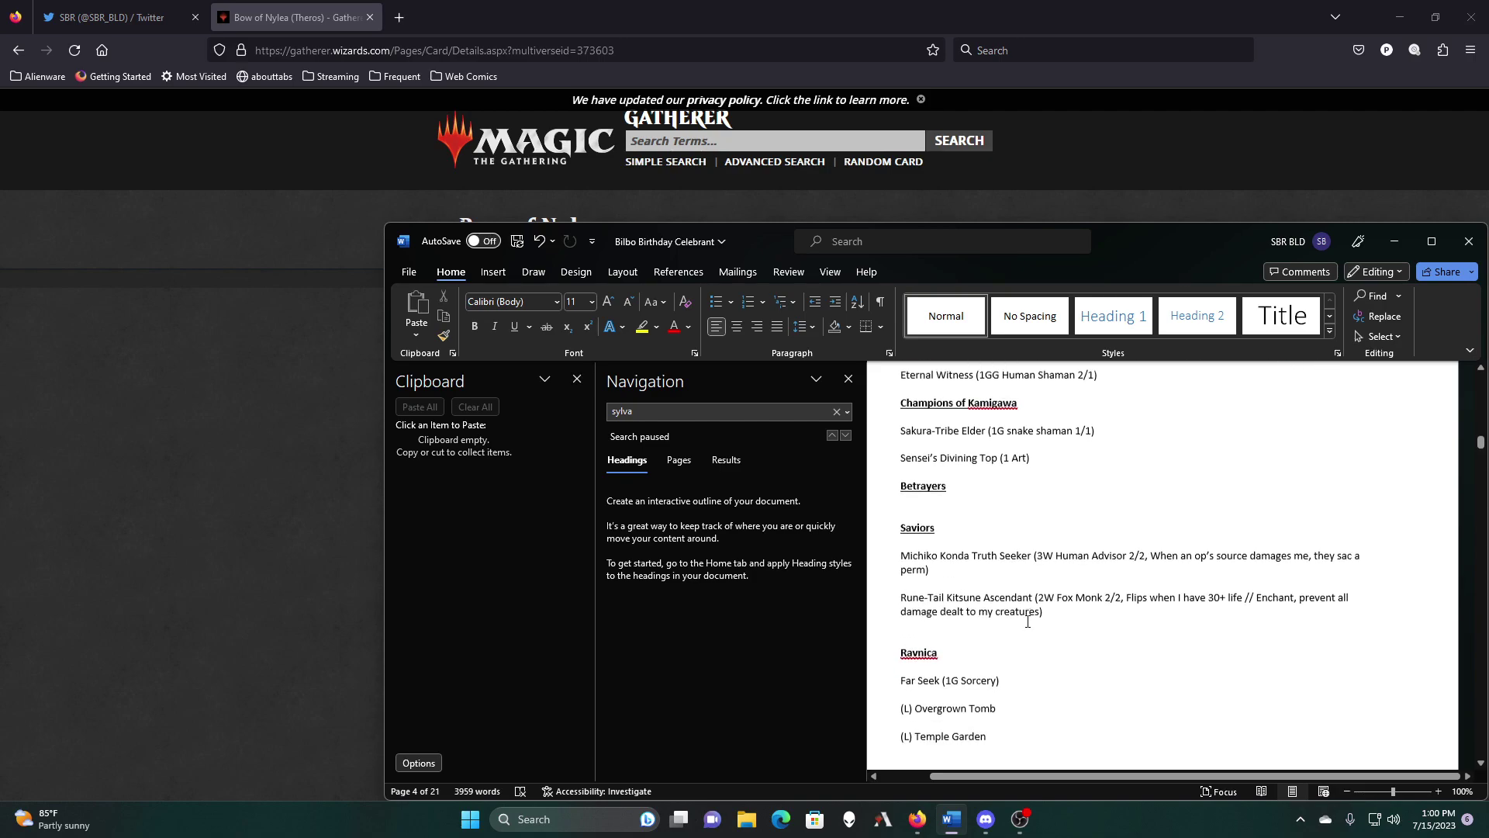
# Step: Examine the card entries from Guildpact through Conflux for cuts, rechecking the Morningtide and Shadowmoor sections
pyautogui.scroll(-10, 1028, 621)
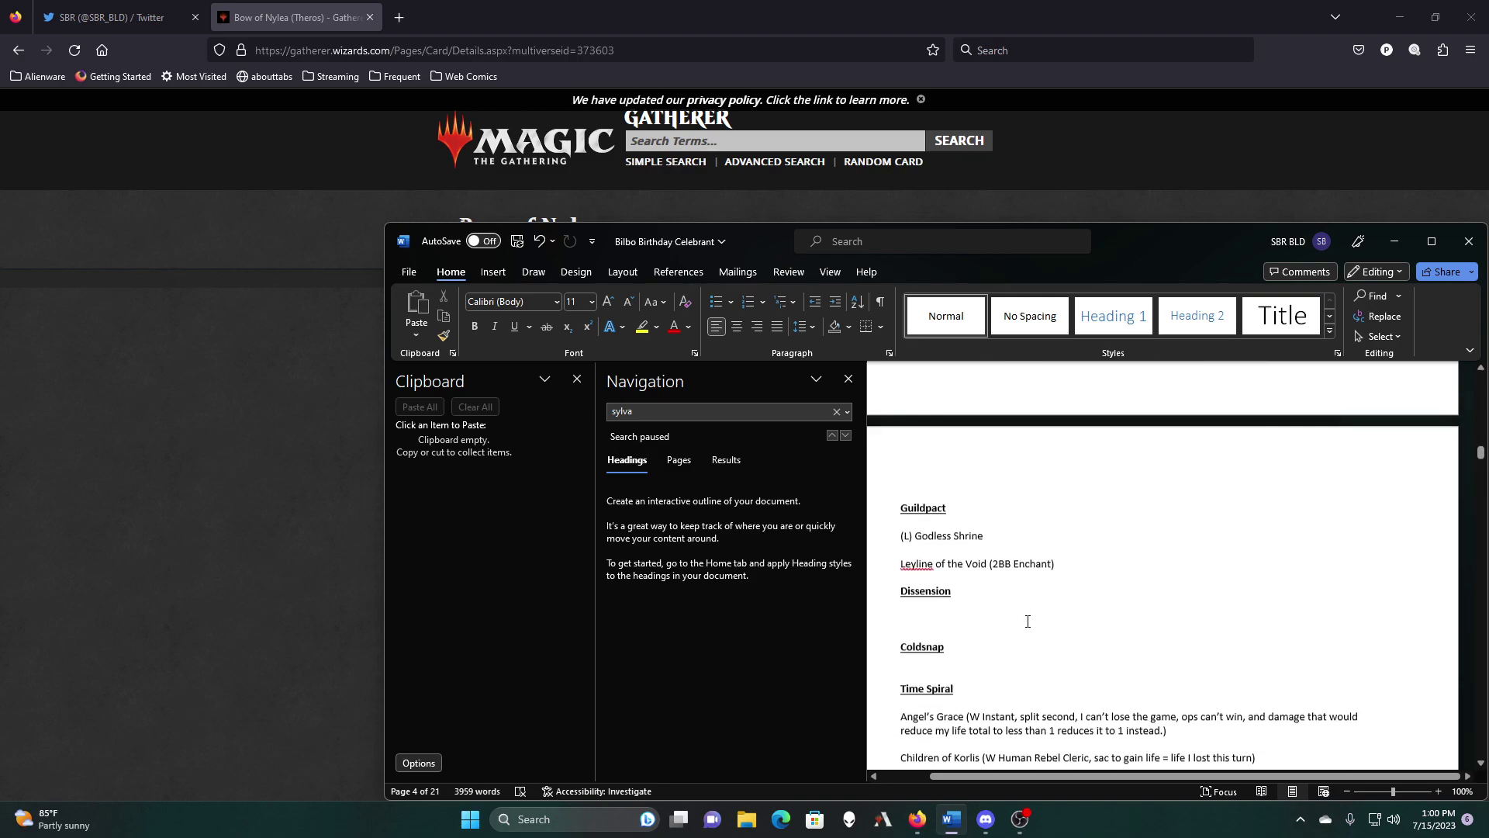
pyautogui.scroll(-4, 1027, 621)
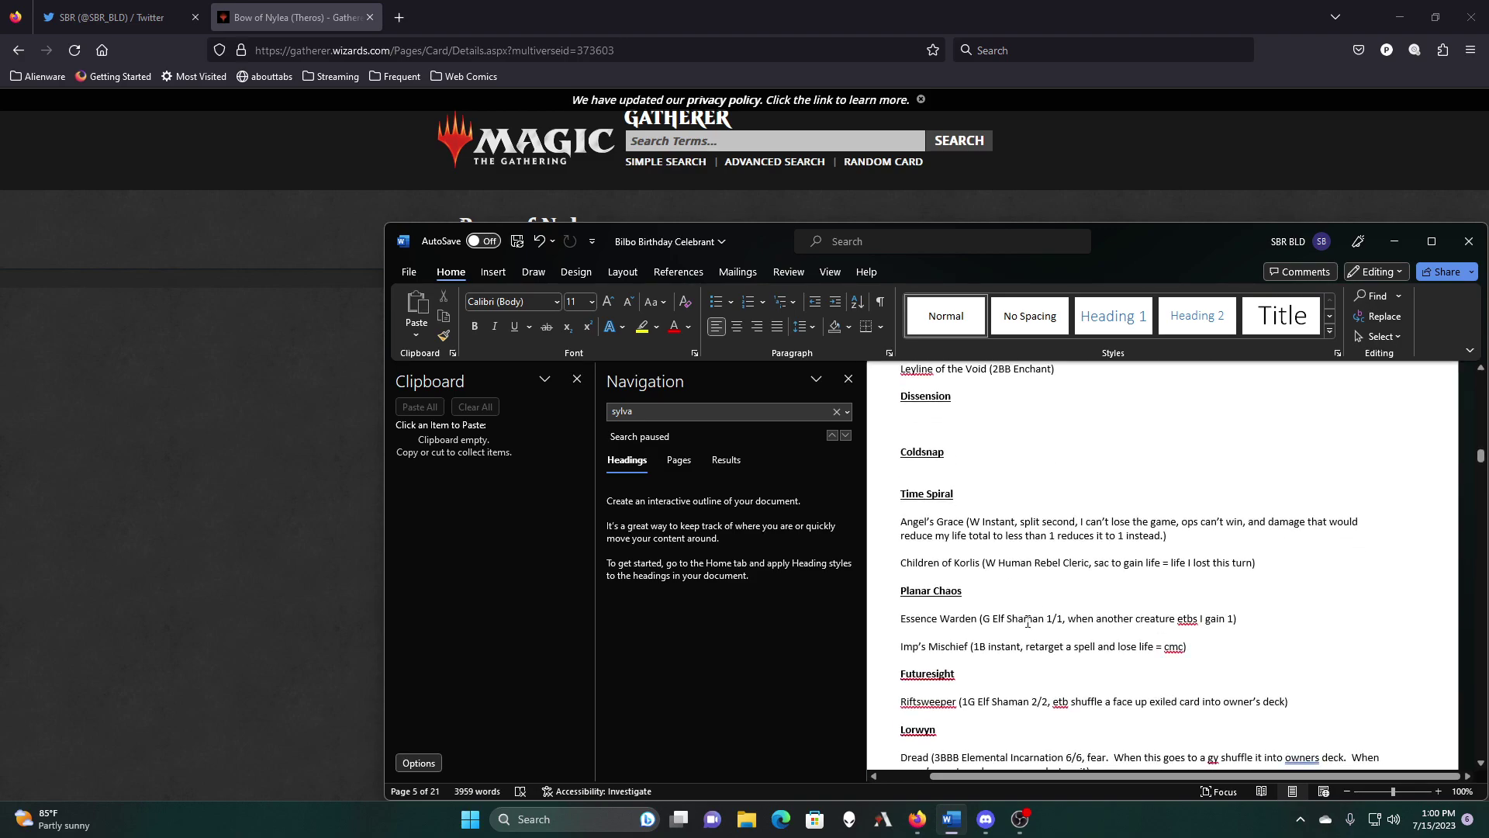
pyautogui.scroll(-5, 1027, 622)
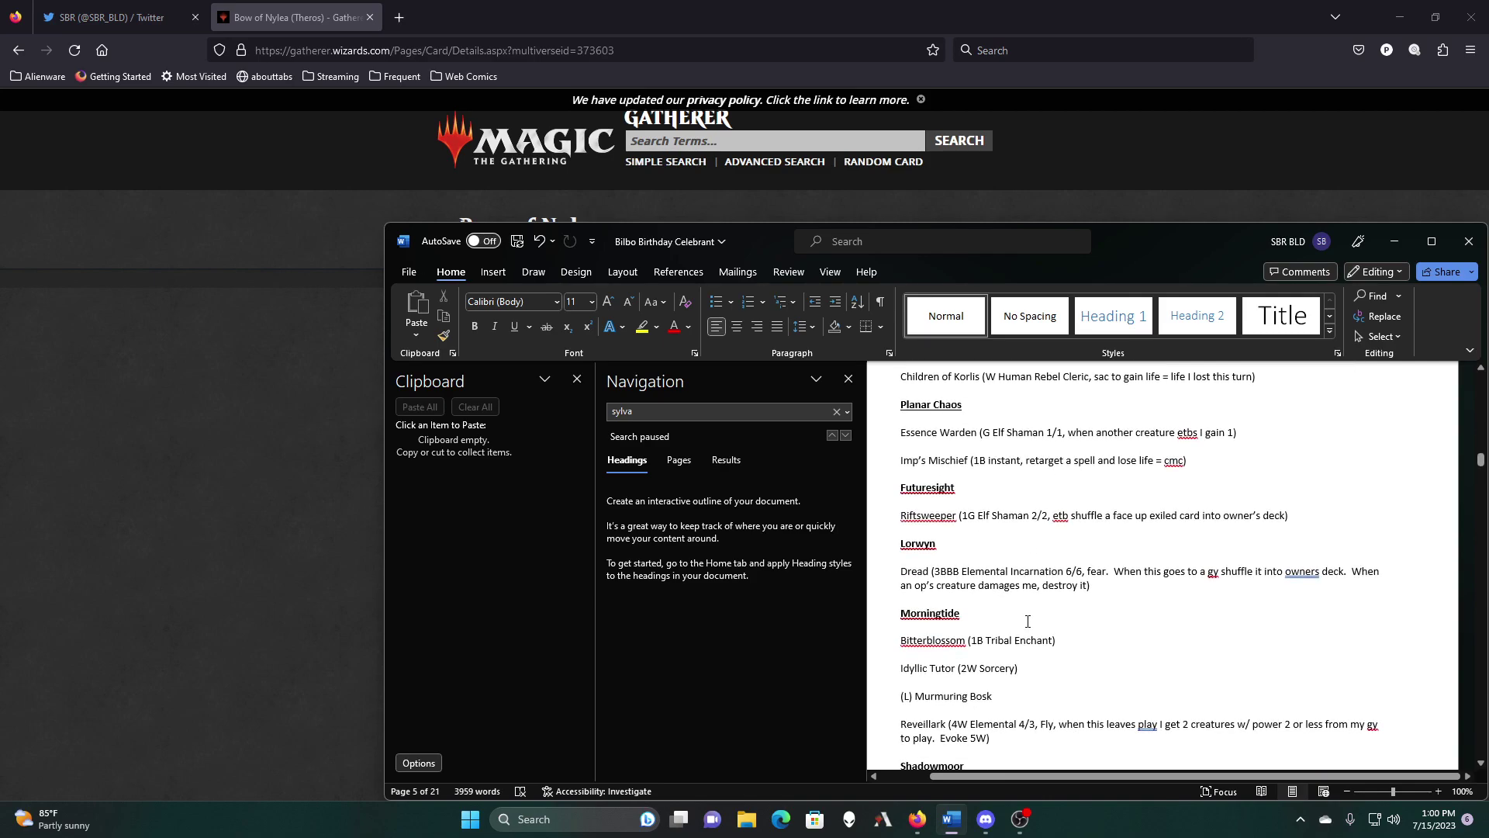
pyautogui.scroll(-2, 1027, 622)
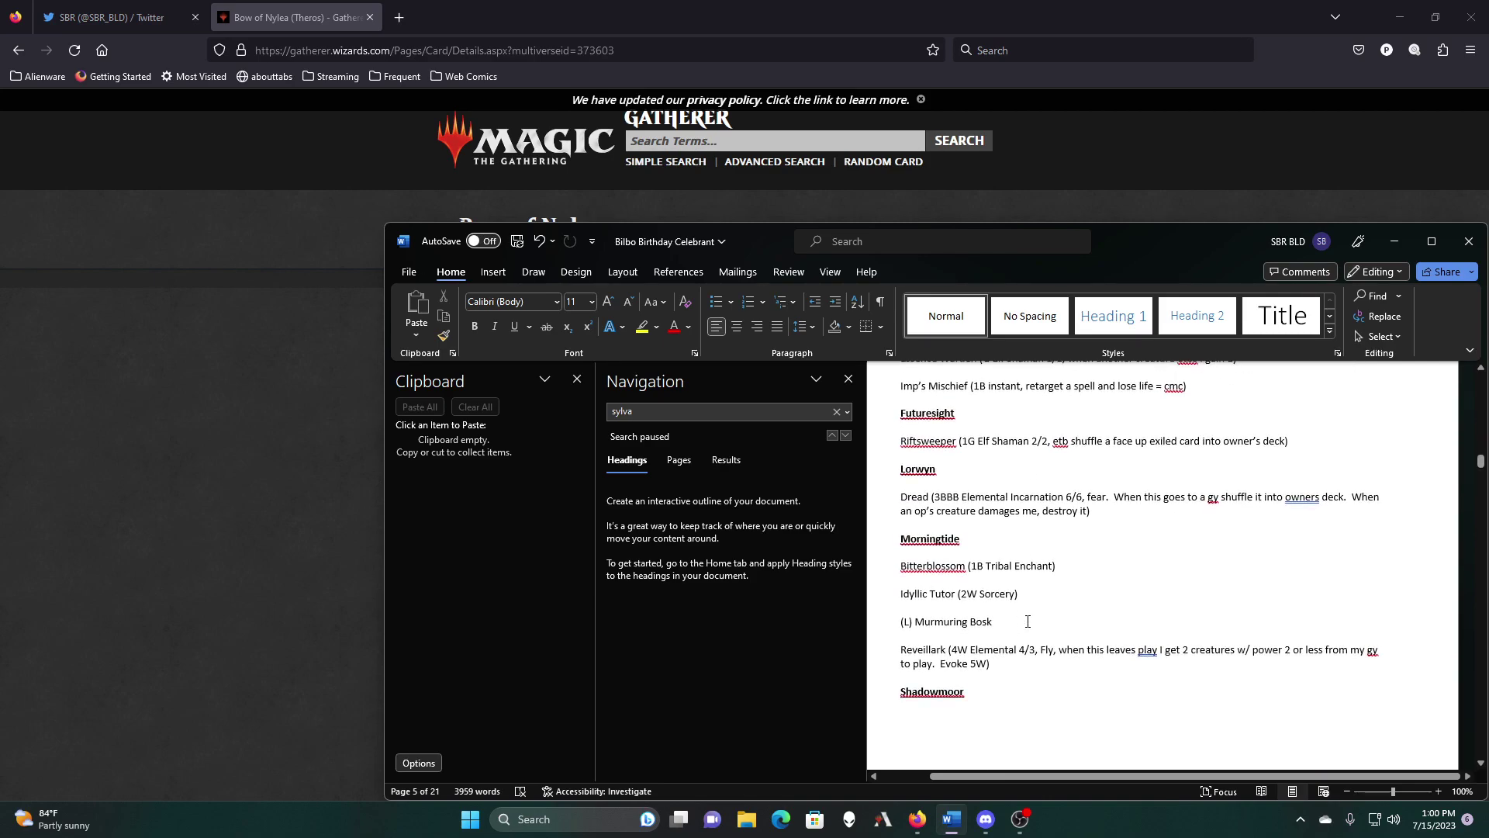
pyautogui.scroll(-2, 1027, 622)
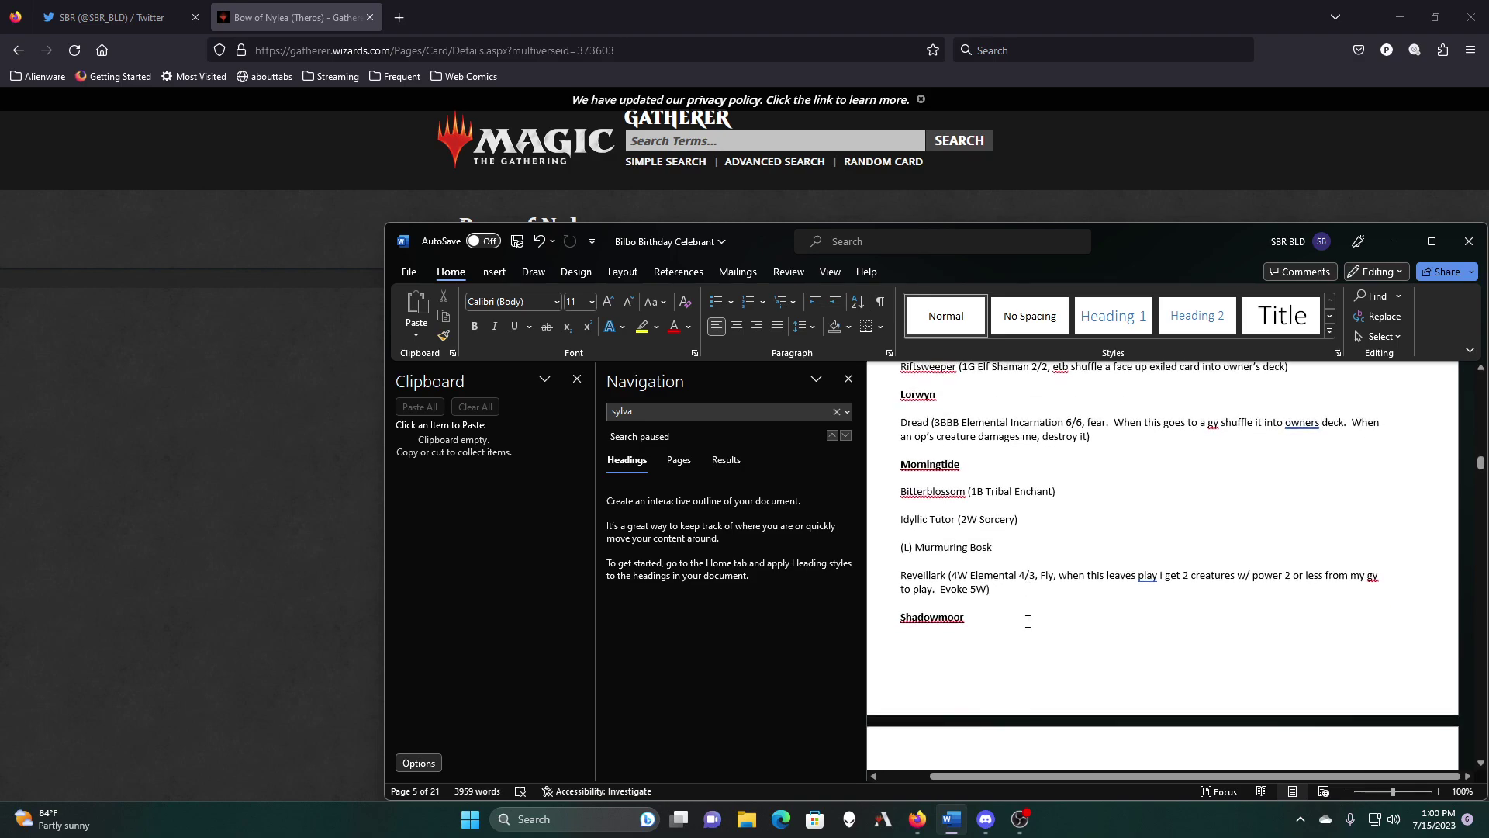
pyautogui.scroll(-7, 1027, 621)
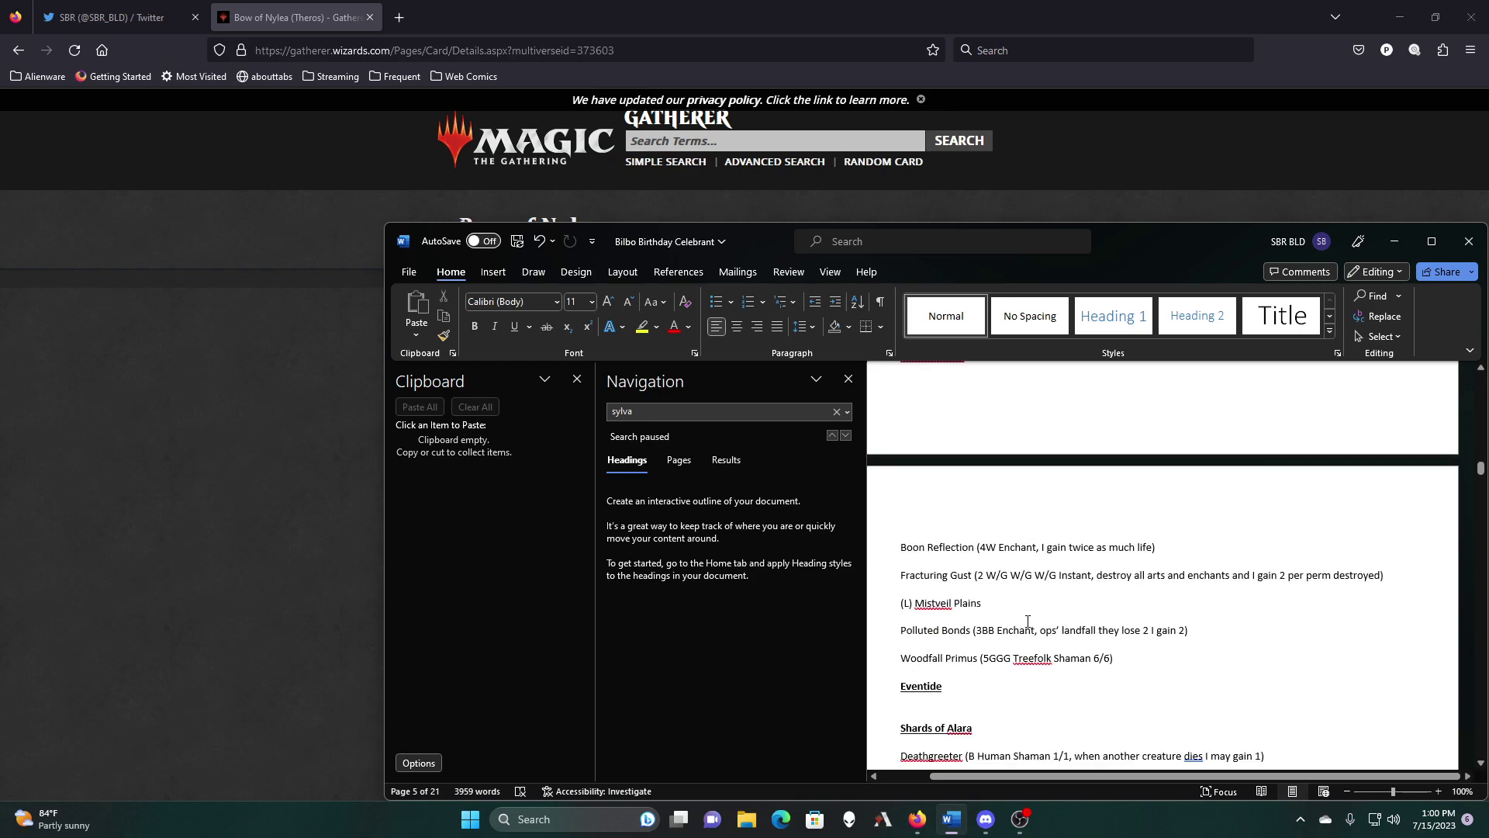
pyautogui.scroll(-2, 1028, 621)
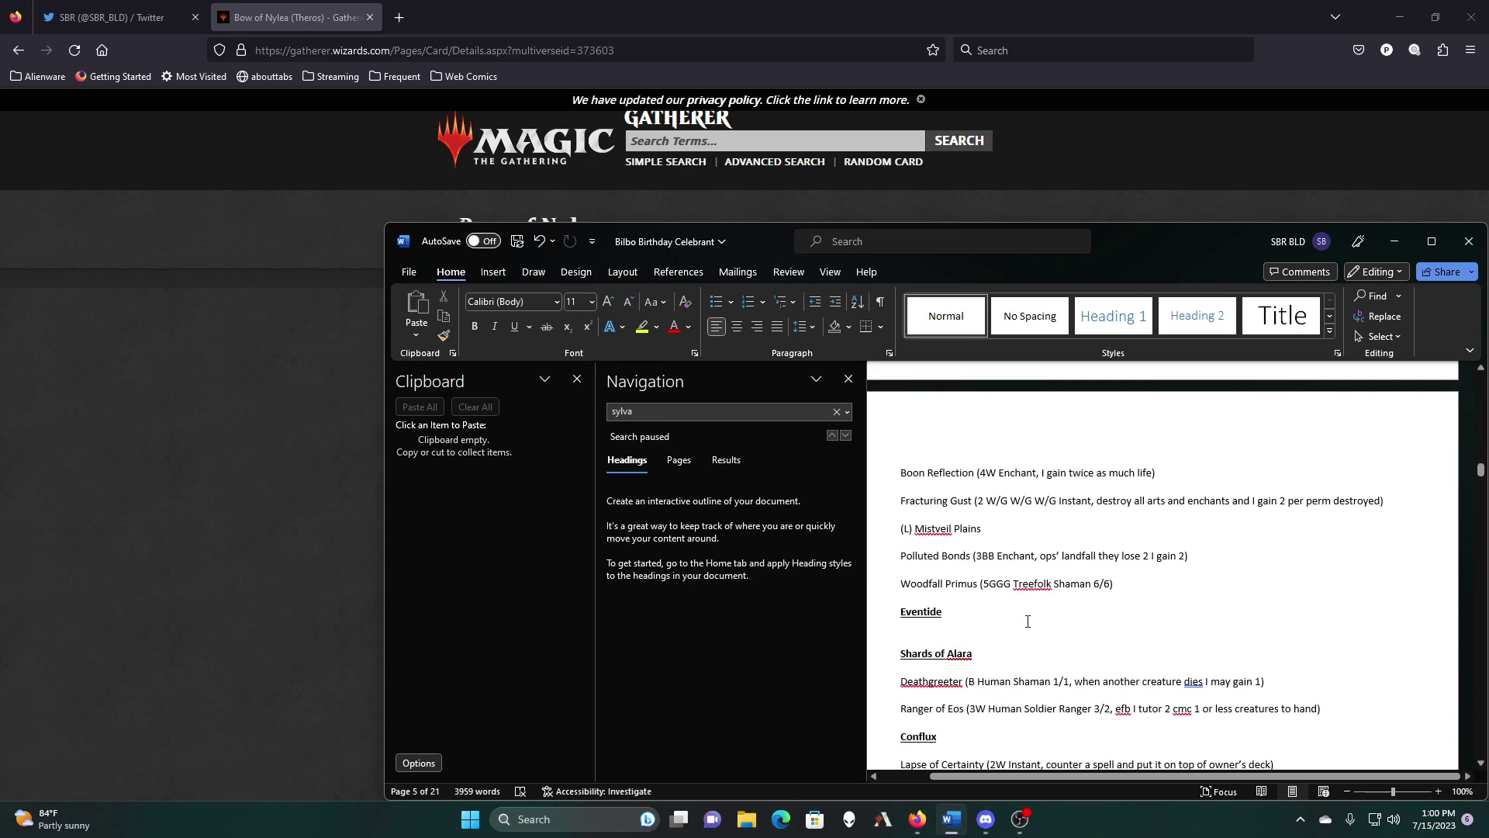
pyautogui.scroll(-2, 1027, 621)
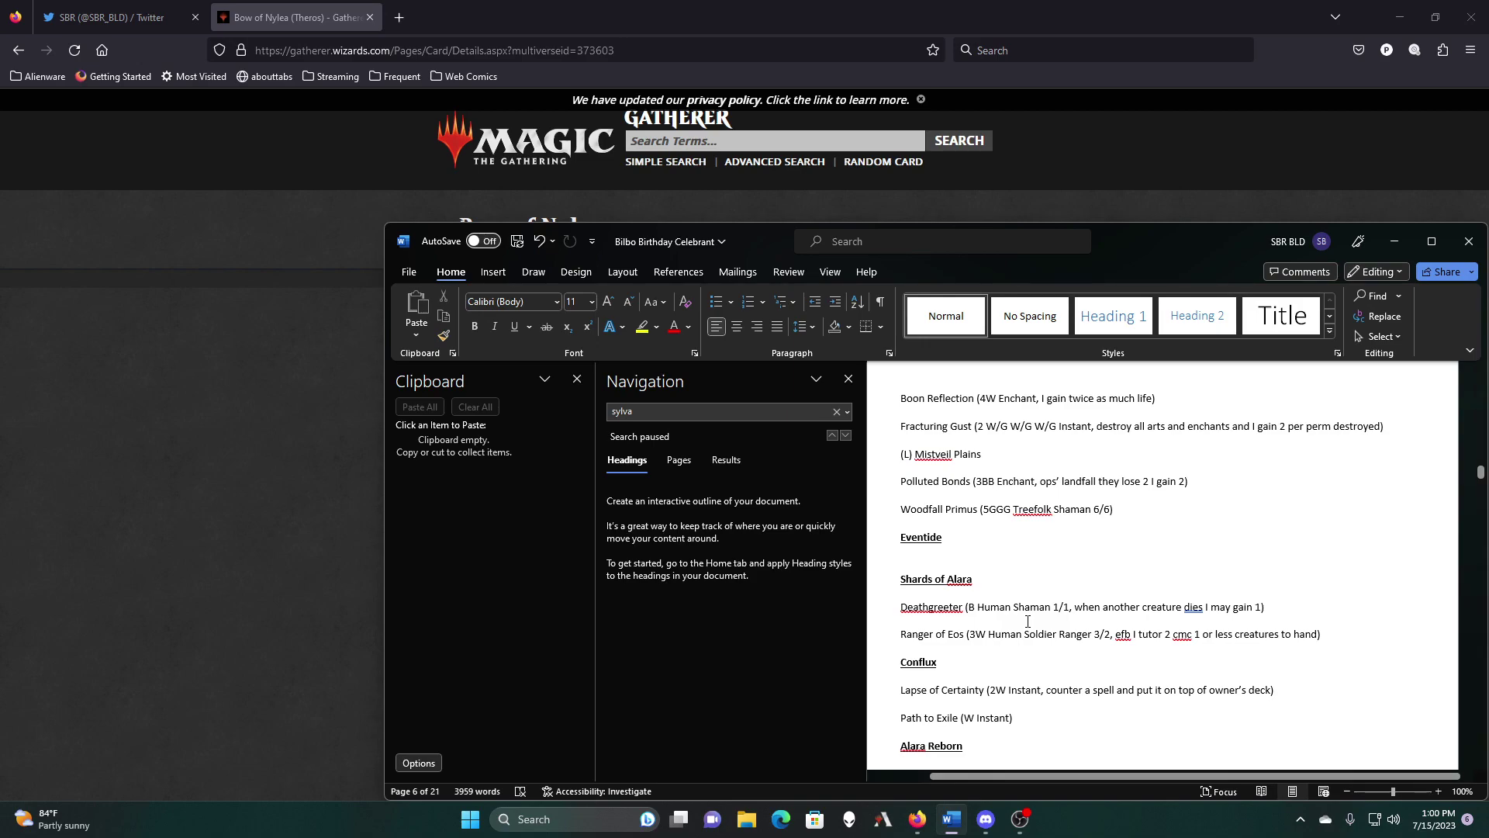
pyautogui.scroll(9, 1028, 621)
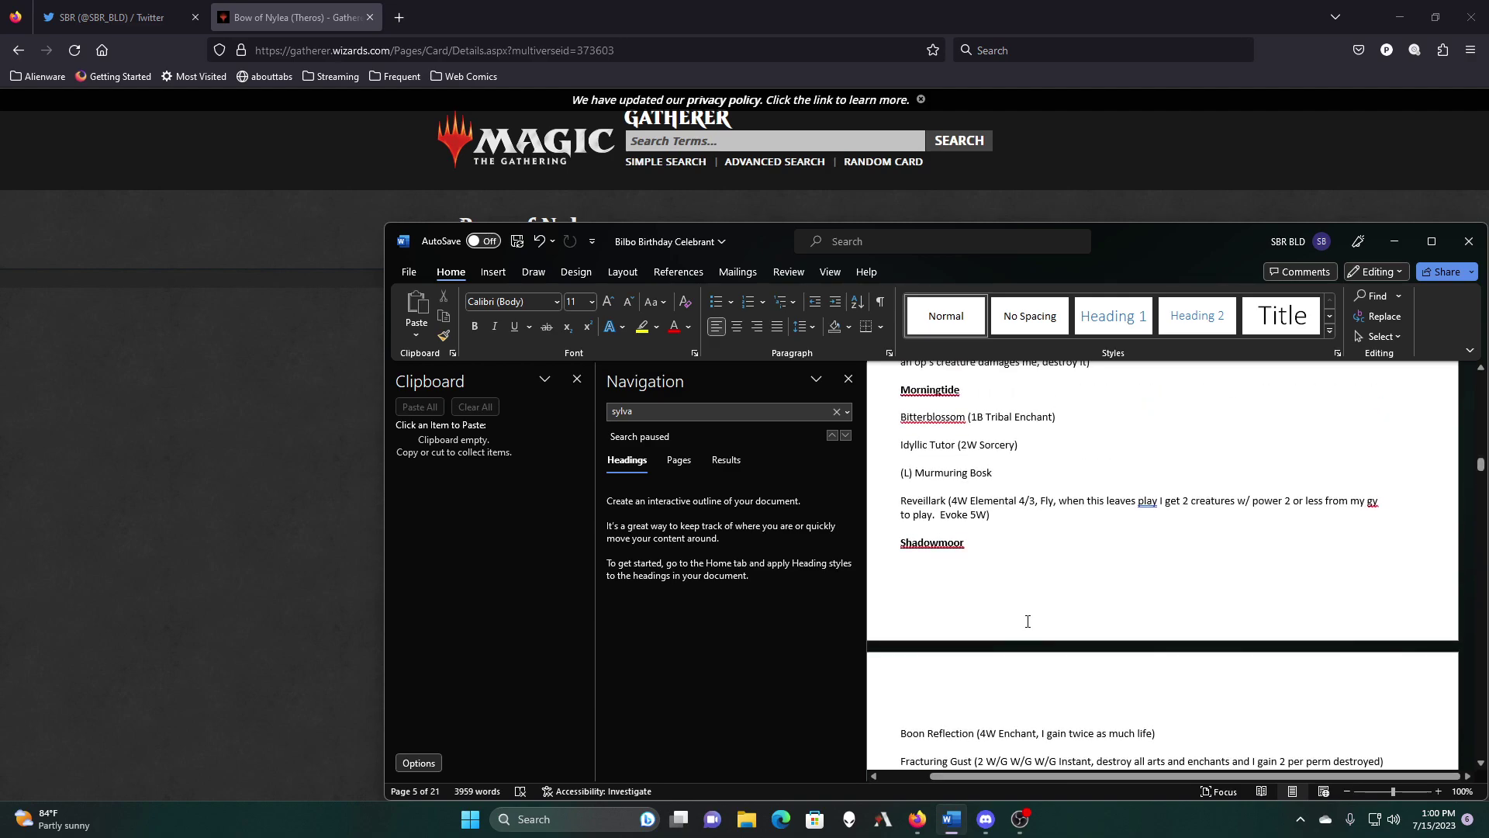
pyautogui.scroll(-7, 1024, 634)
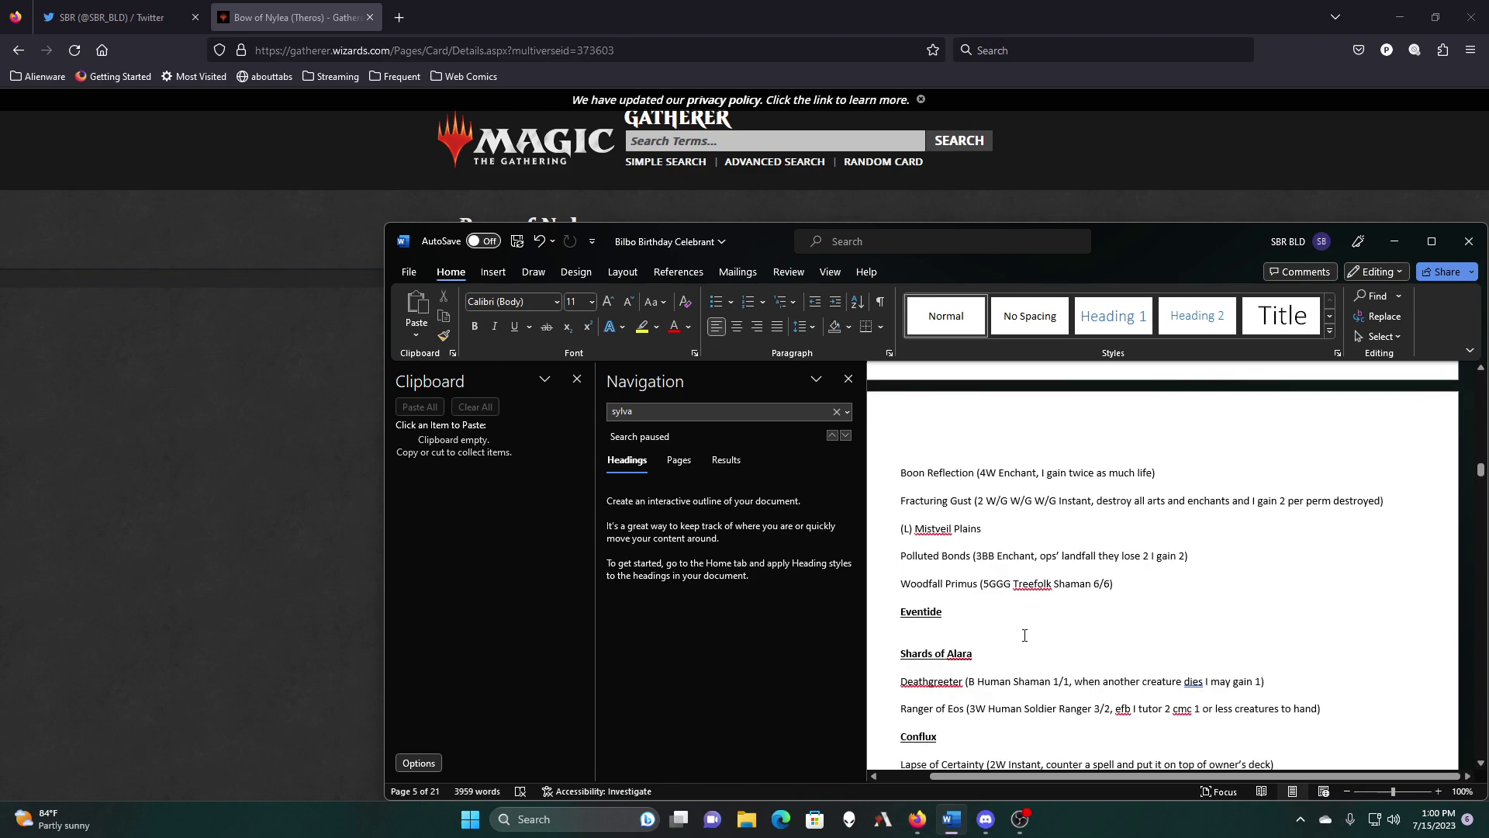
pyautogui.scroll(-3, 1024, 634)
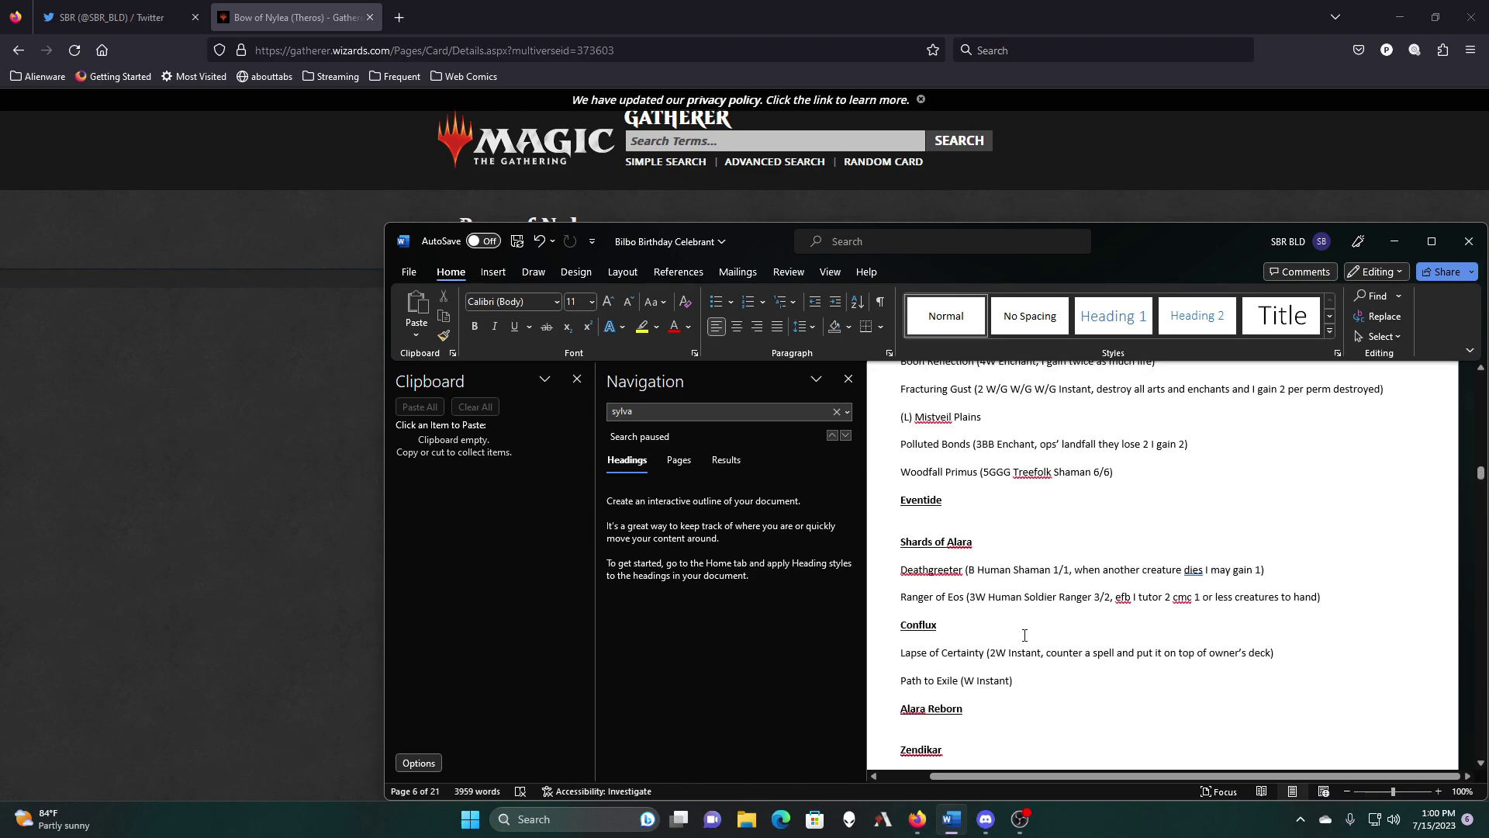
# Step: Examine the card entries in the set sections from Zendikar through Hour of Devastation for further cuts
pyautogui.scroll(-3, 1025, 634)
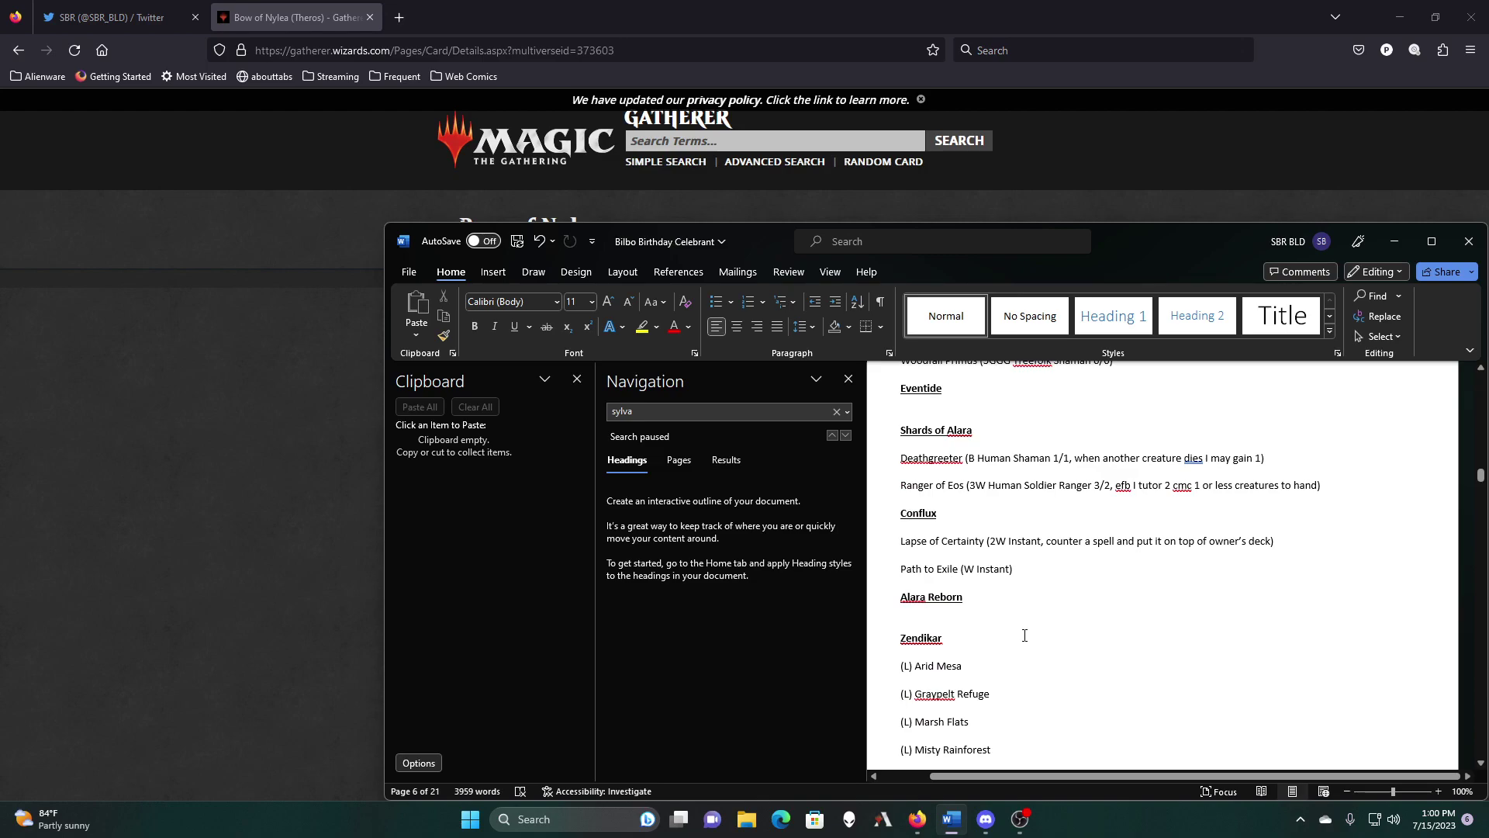
pyautogui.scroll(-5, 1024, 634)
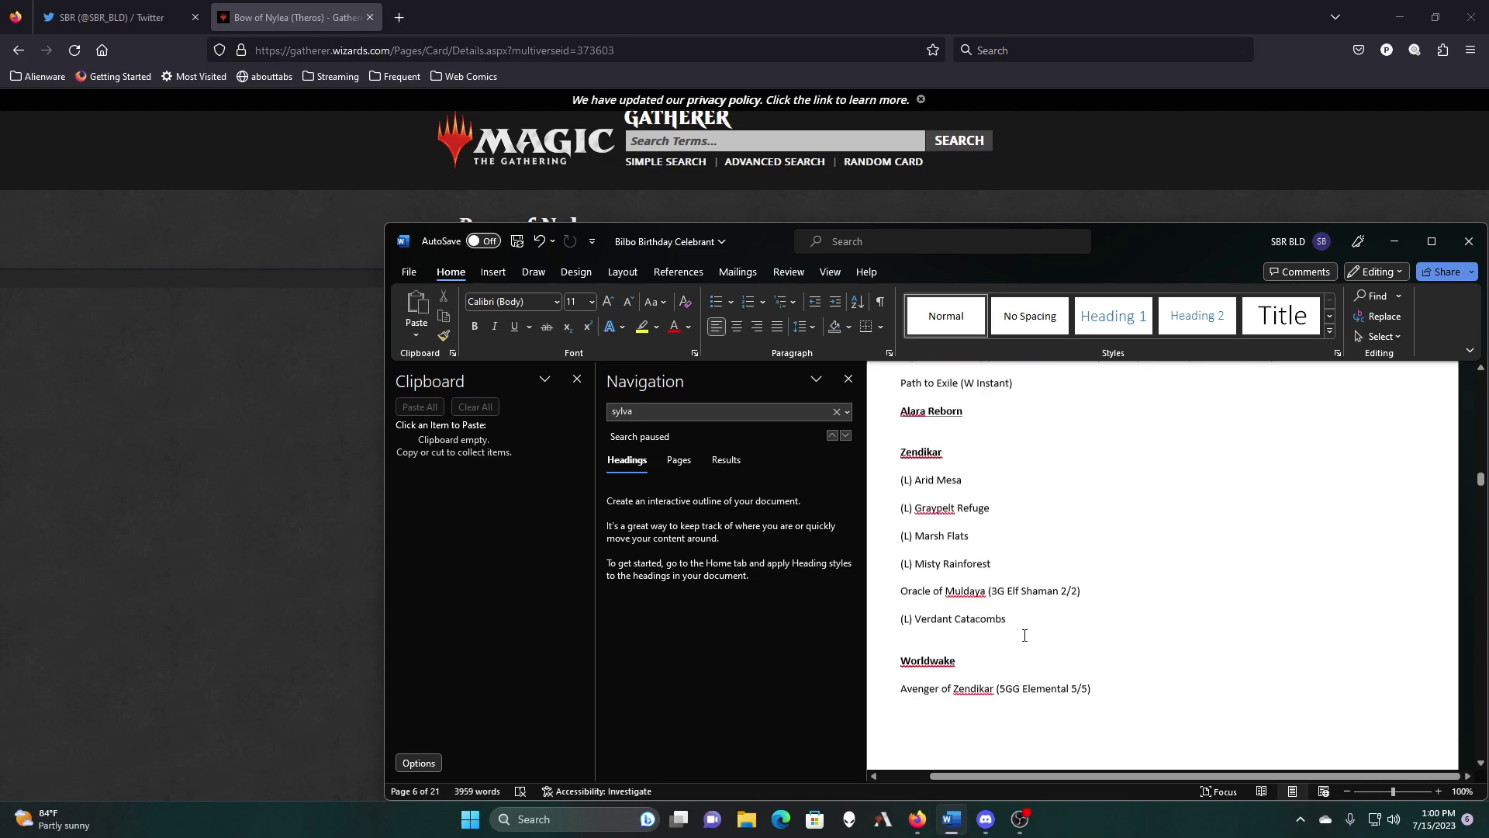
pyautogui.scroll(-10, 1024, 634)
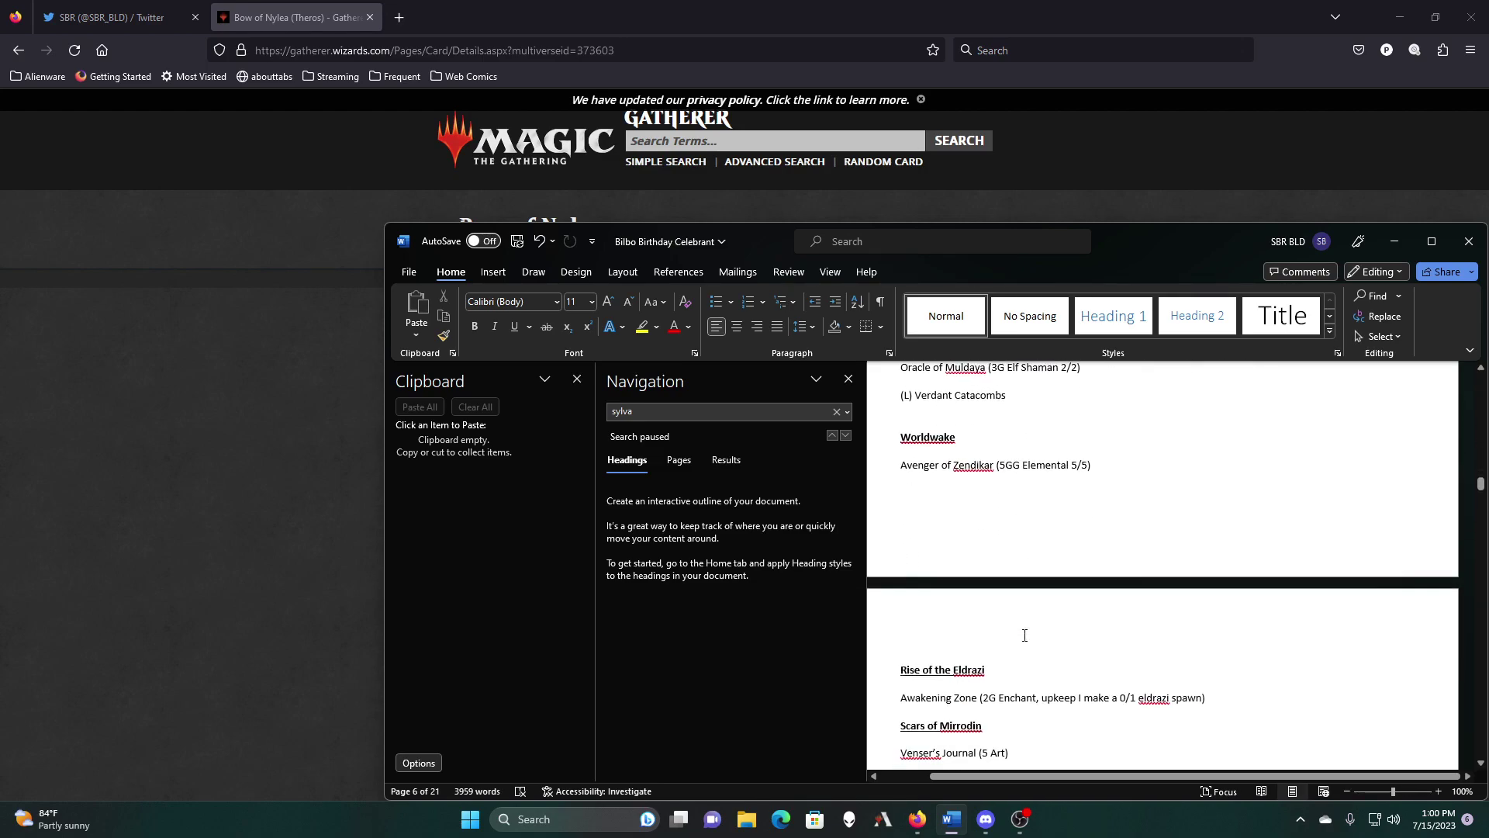
pyautogui.scroll(-4, 1025, 634)
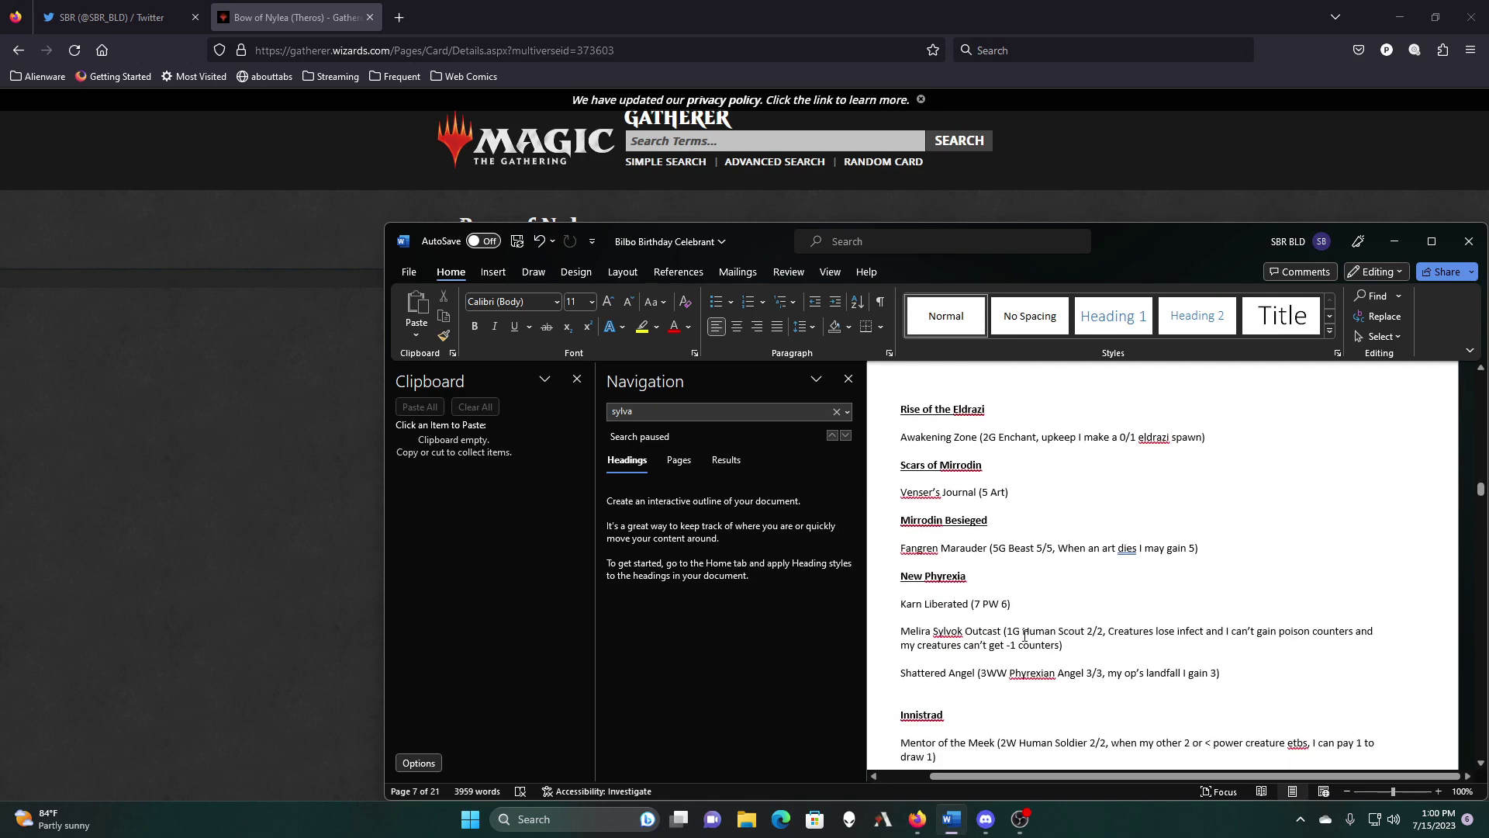
pyautogui.scroll(-3, 1024, 634)
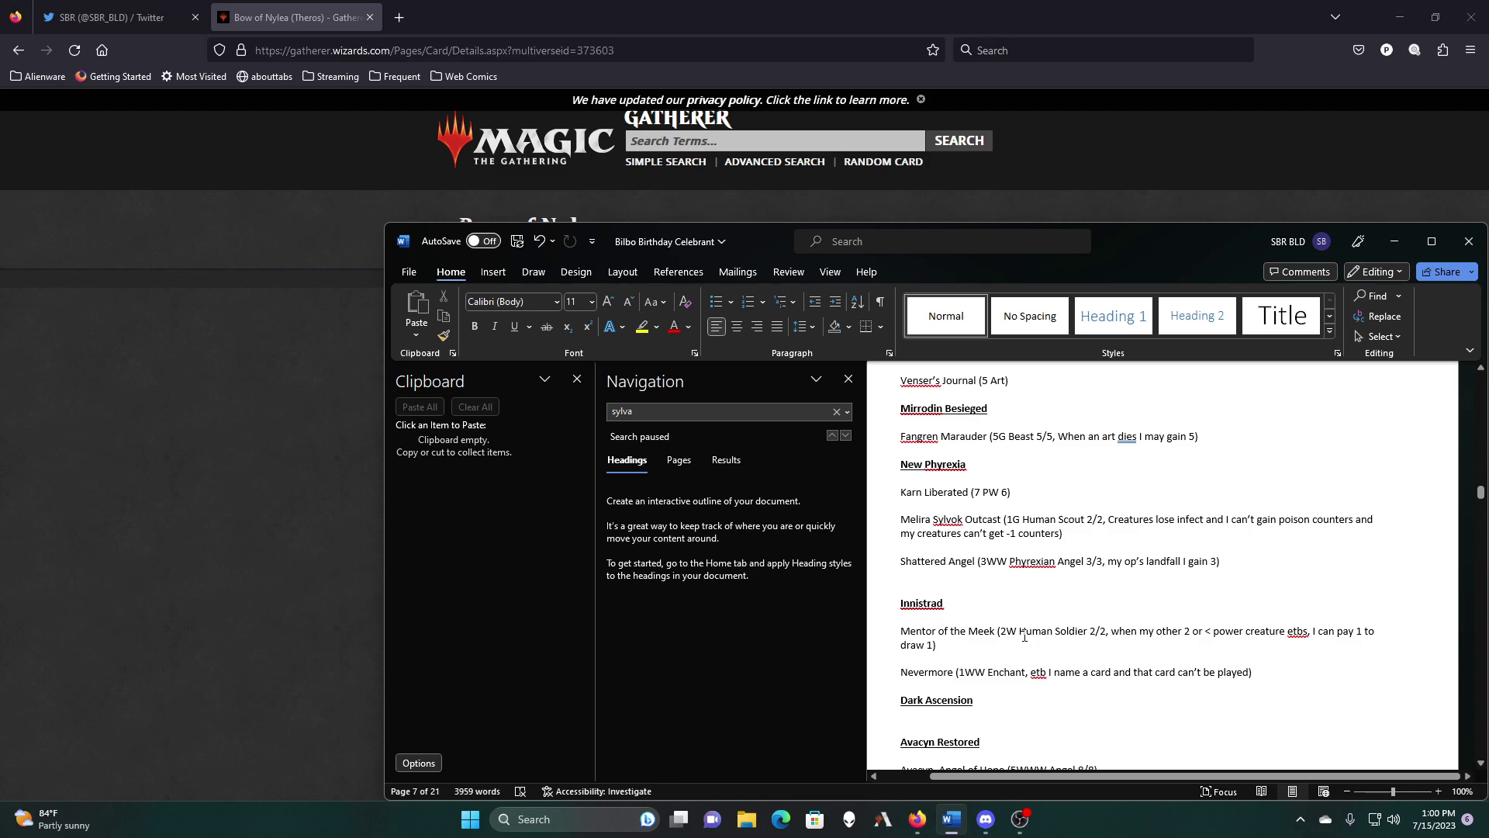
pyautogui.scroll(-4, 1025, 636)
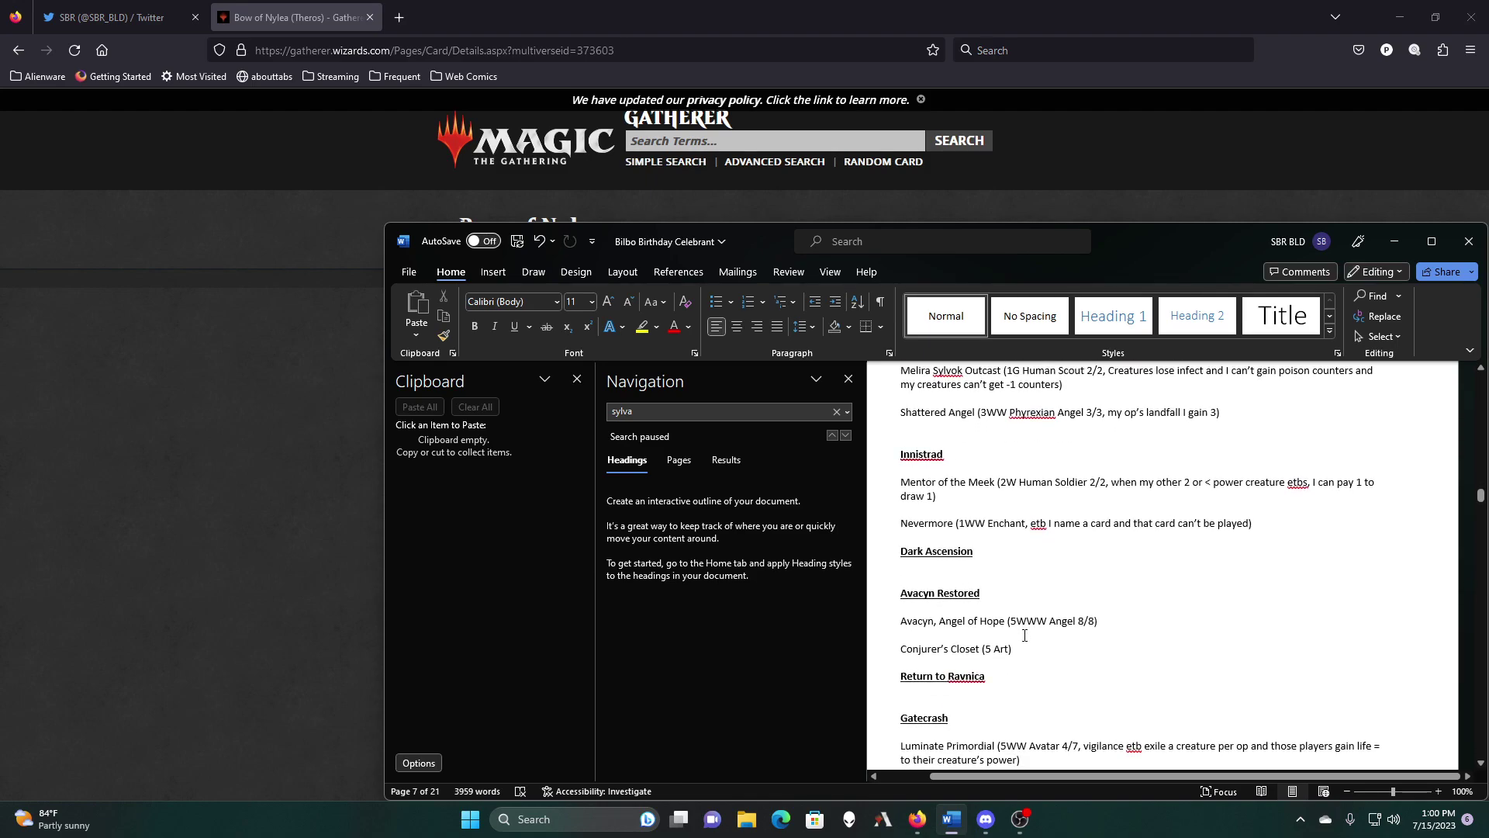
pyautogui.scroll(-6, 1024, 634)
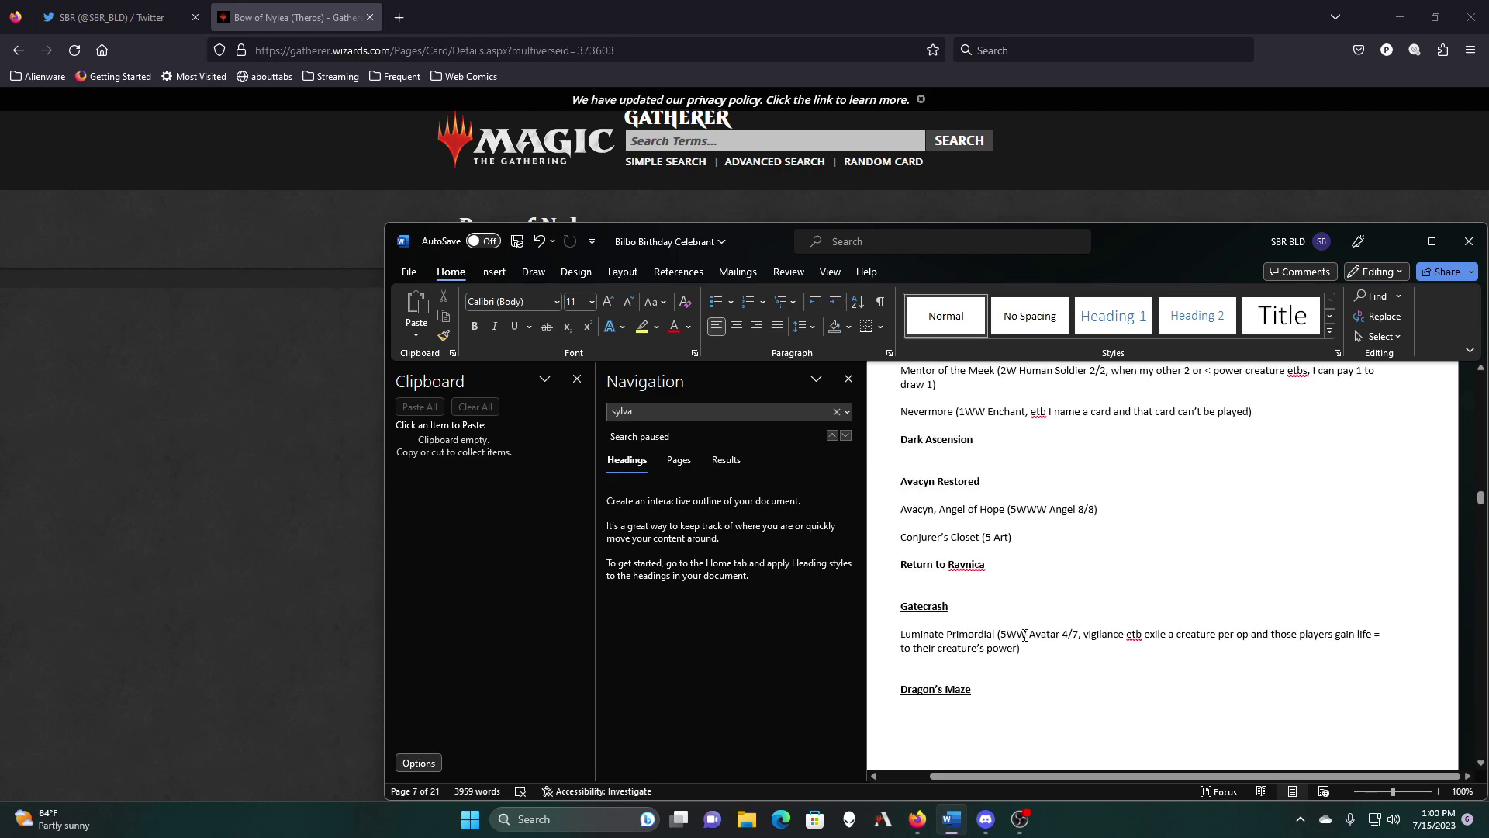
pyautogui.scroll(-2, 1024, 636)
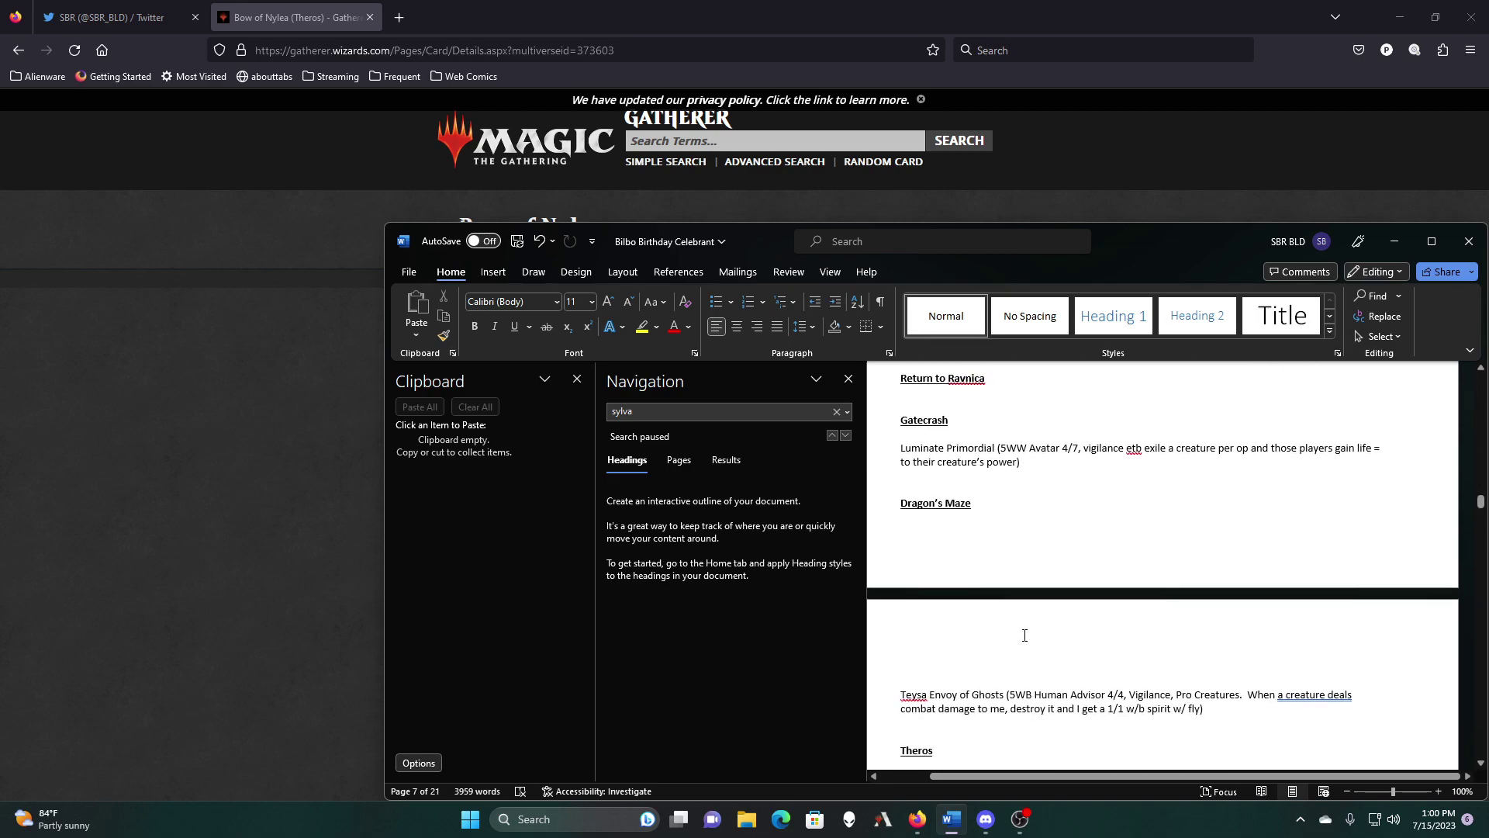
pyautogui.scroll(-3, 1025, 635)
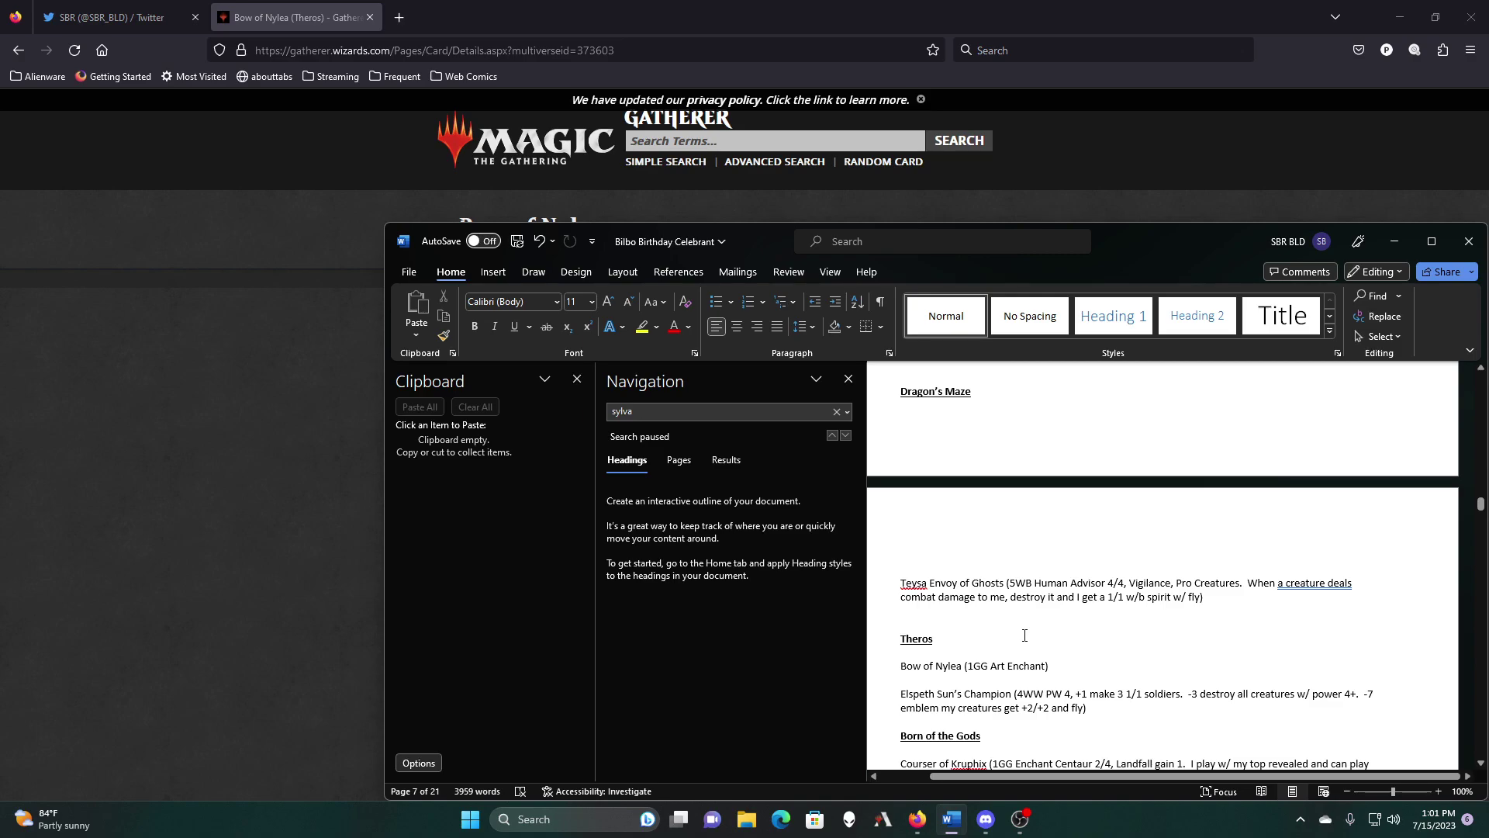
pyautogui.scroll(-3, 1024, 635)
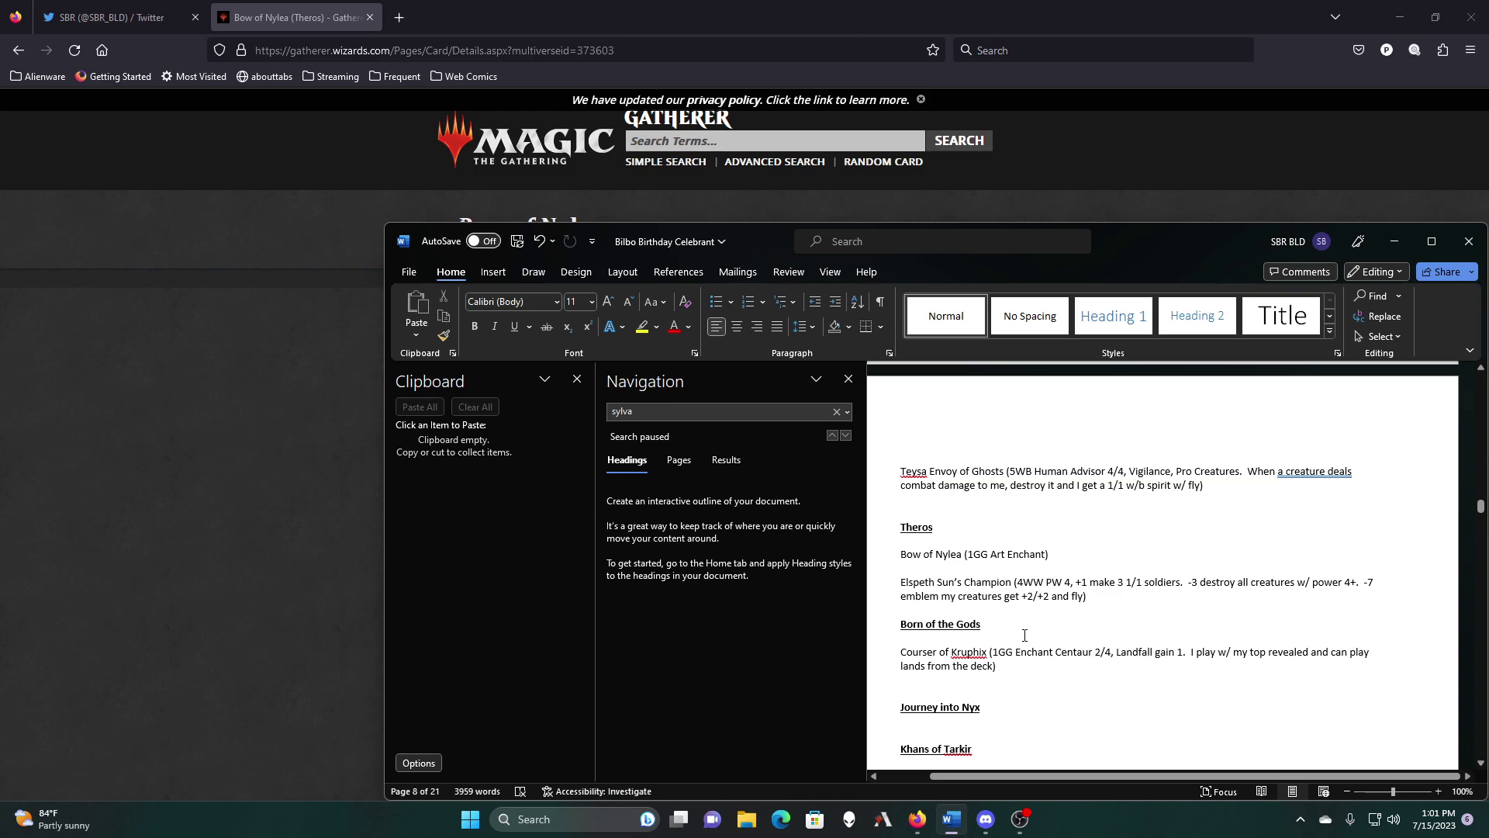
pyautogui.scroll(-9, 1024, 635)
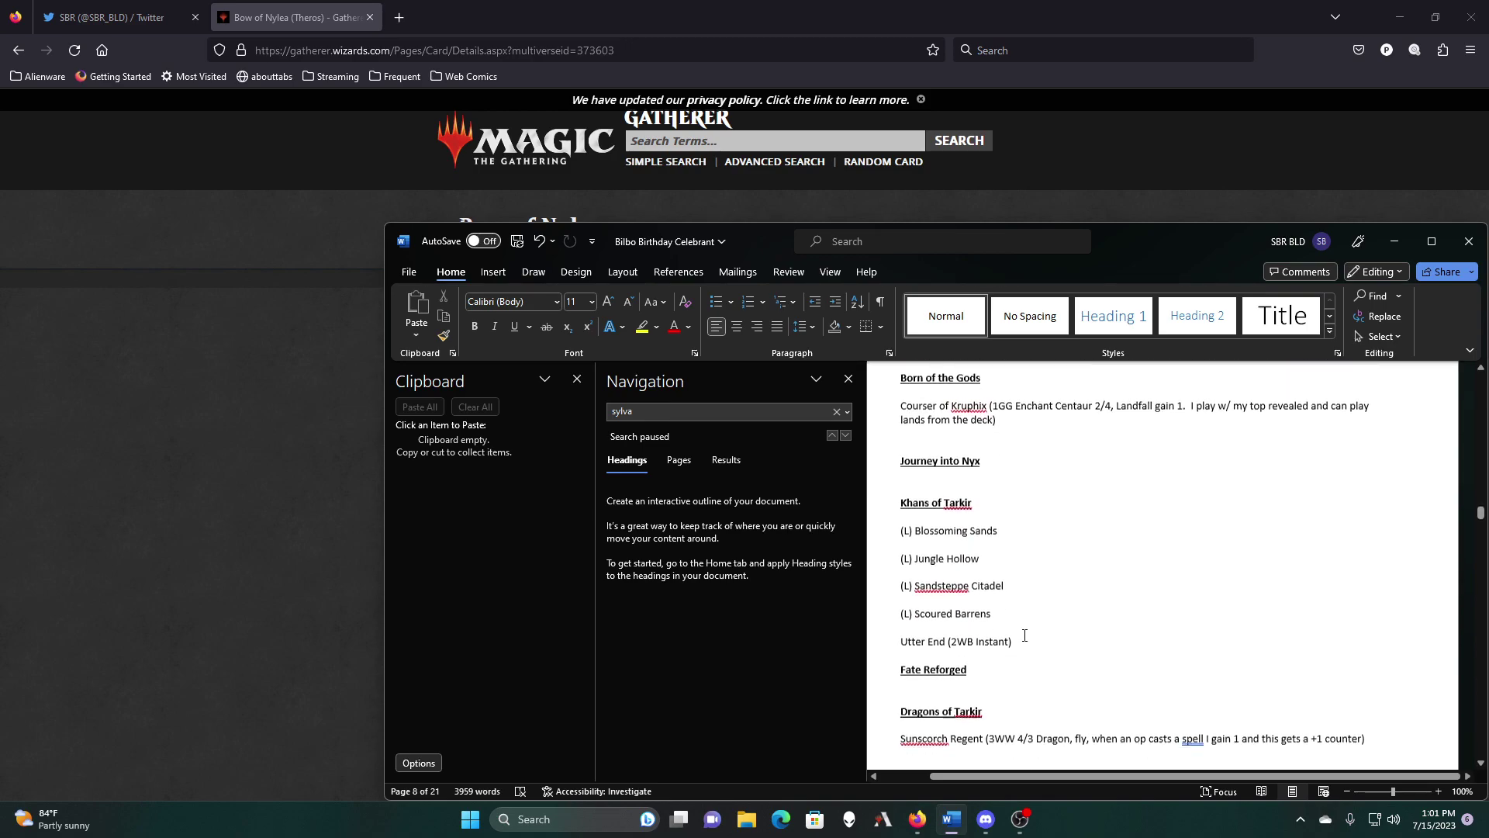
pyautogui.scroll(-10, 1024, 635)
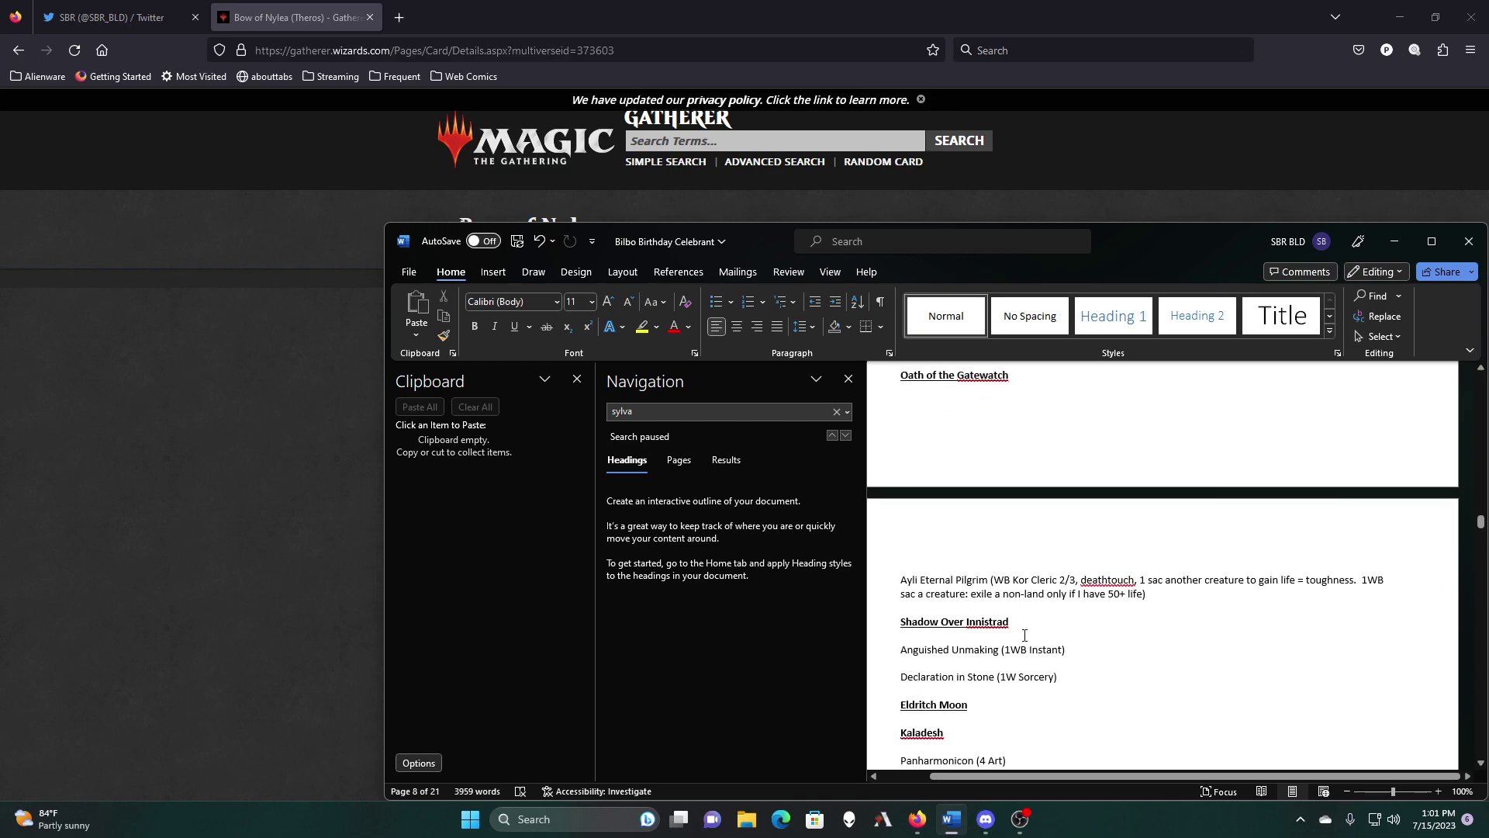
pyautogui.scroll(-3, 1024, 635)
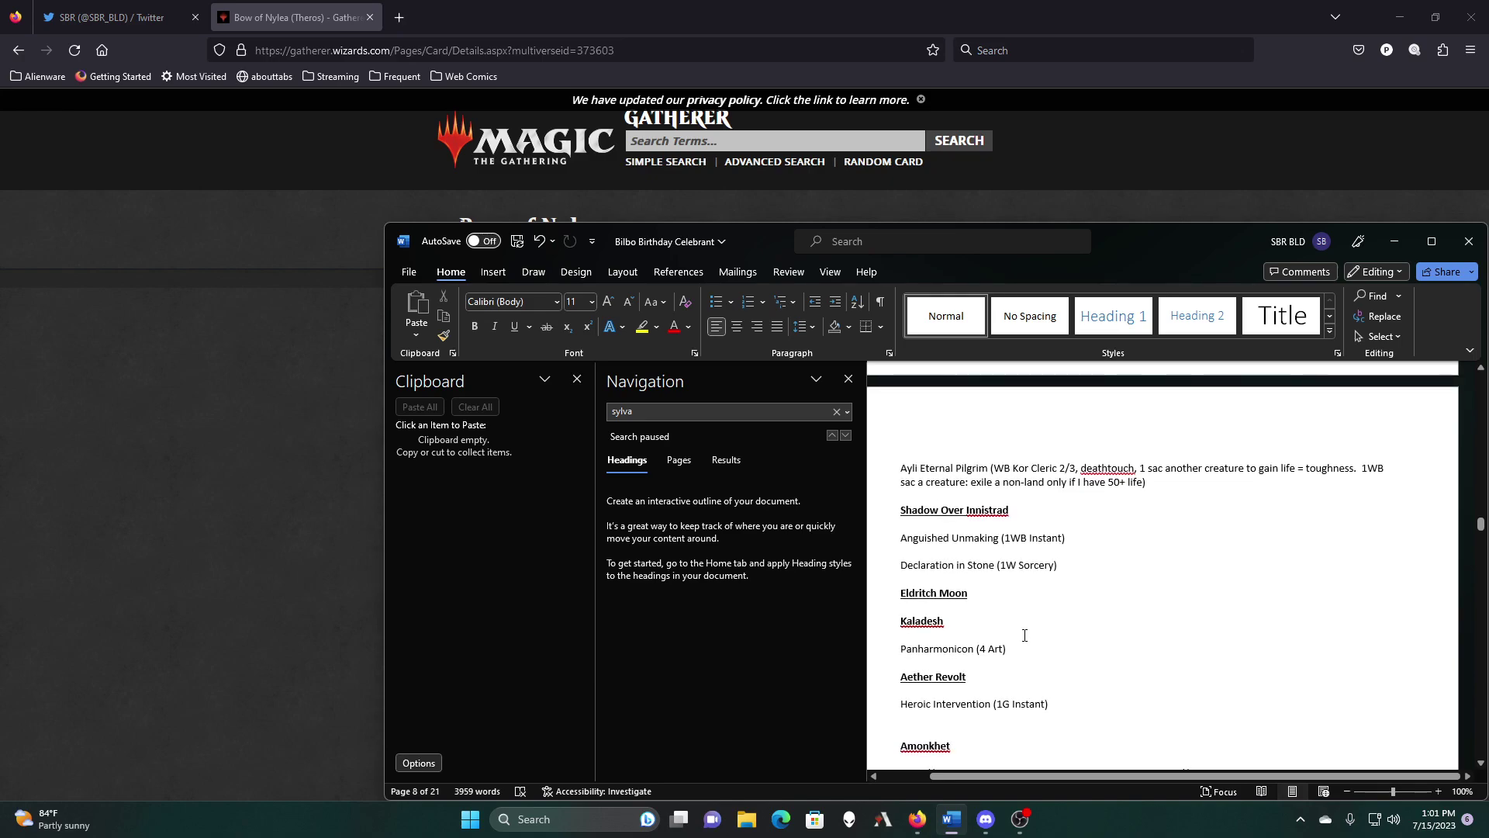
pyautogui.scroll(-4, 1025, 635)
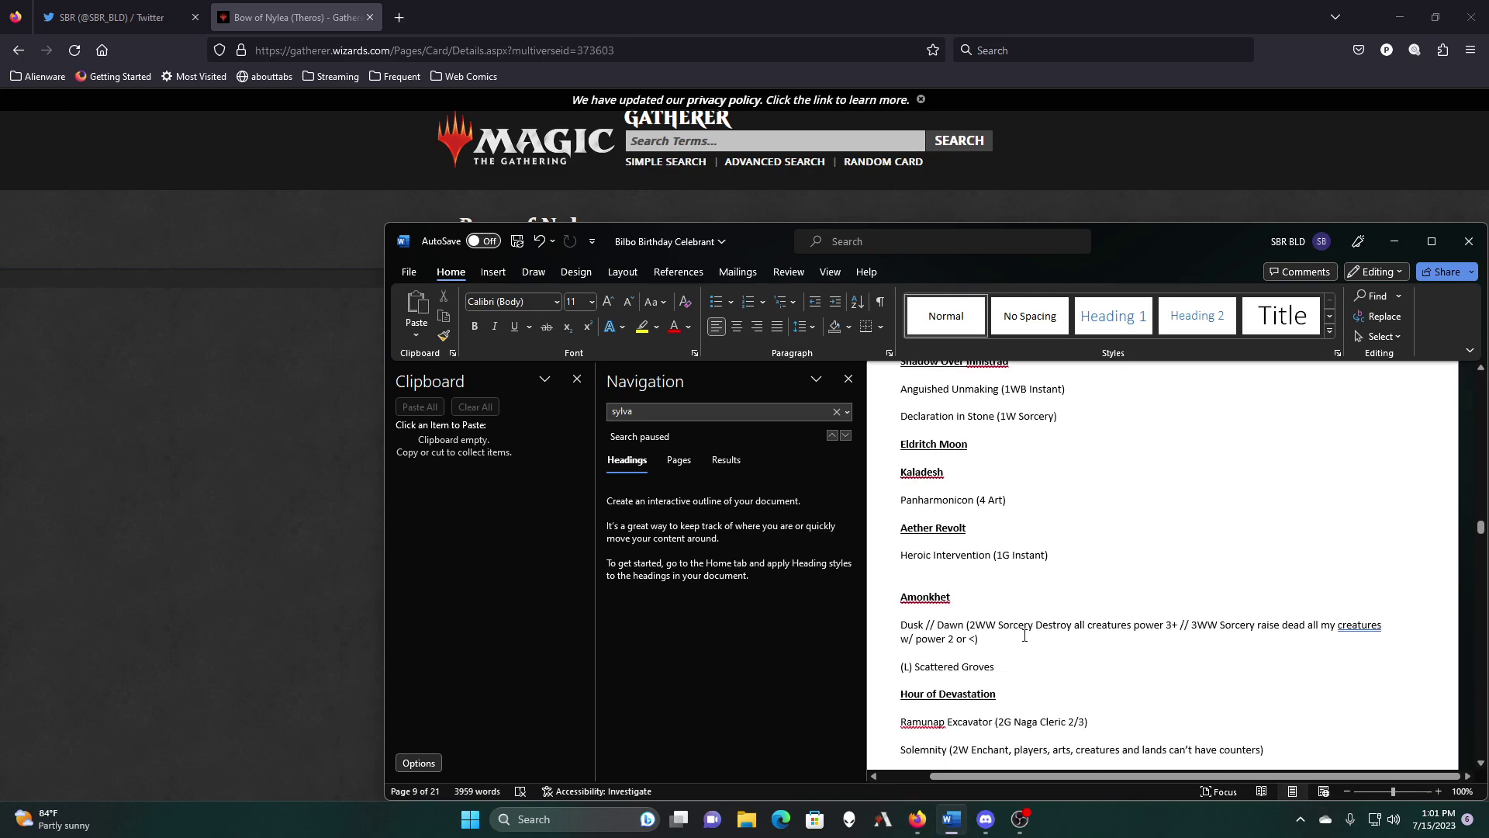
# Step: Cut the Panharmonicon entry from the Kaladesh section and remove the blank lines after it and above the Amonkhet heading
pyautogui.scroll(2, 1025, 635)
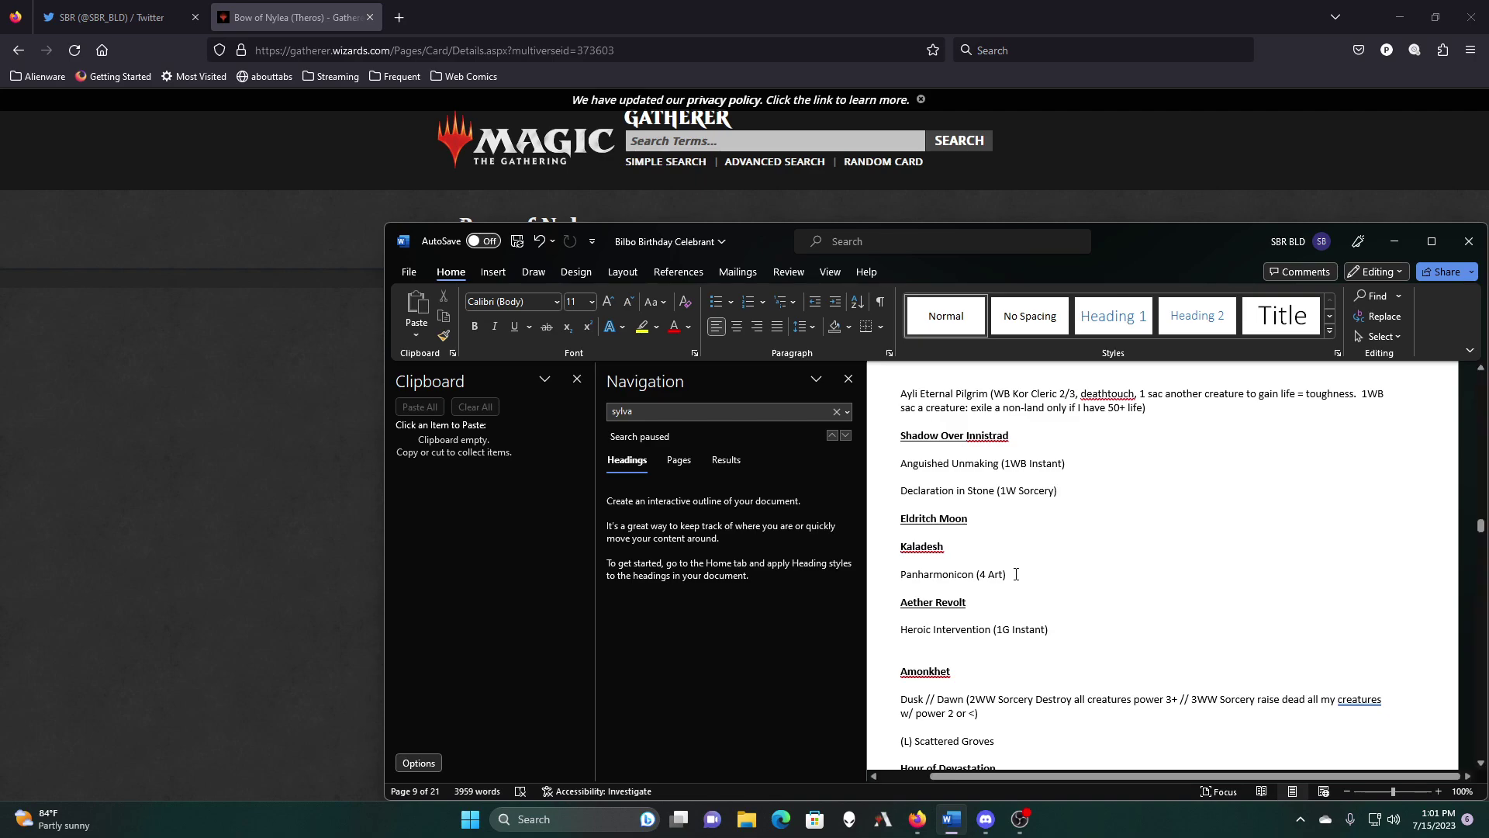
pyautogui.moveTo(1012, 576); pyautogui.dragTo(908, 577)
pyautogui.rightClick(907, 578)
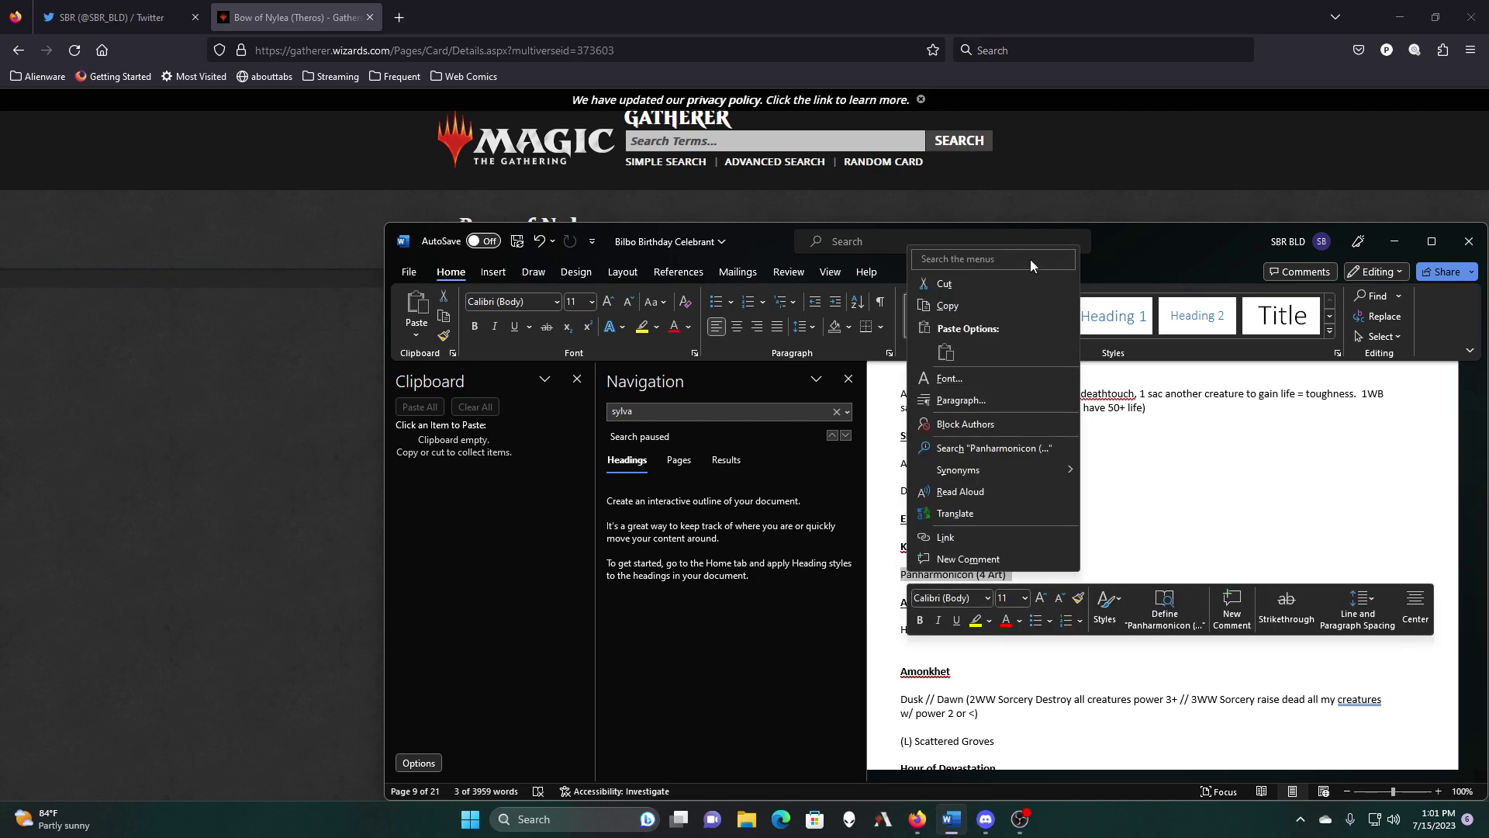
pyautogui.click(1005, 289)
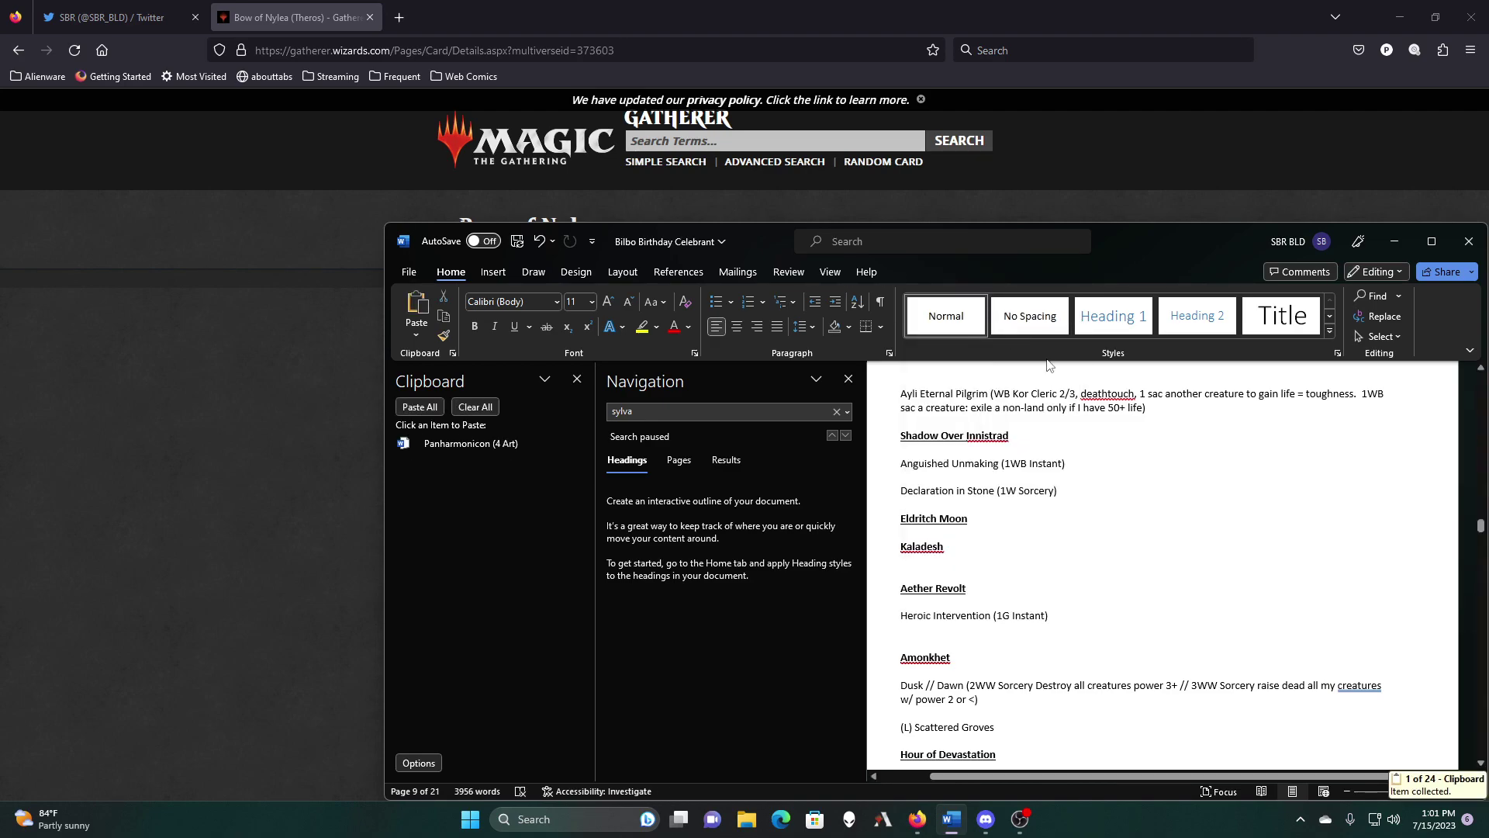
pyautogui.press('BackSpace')
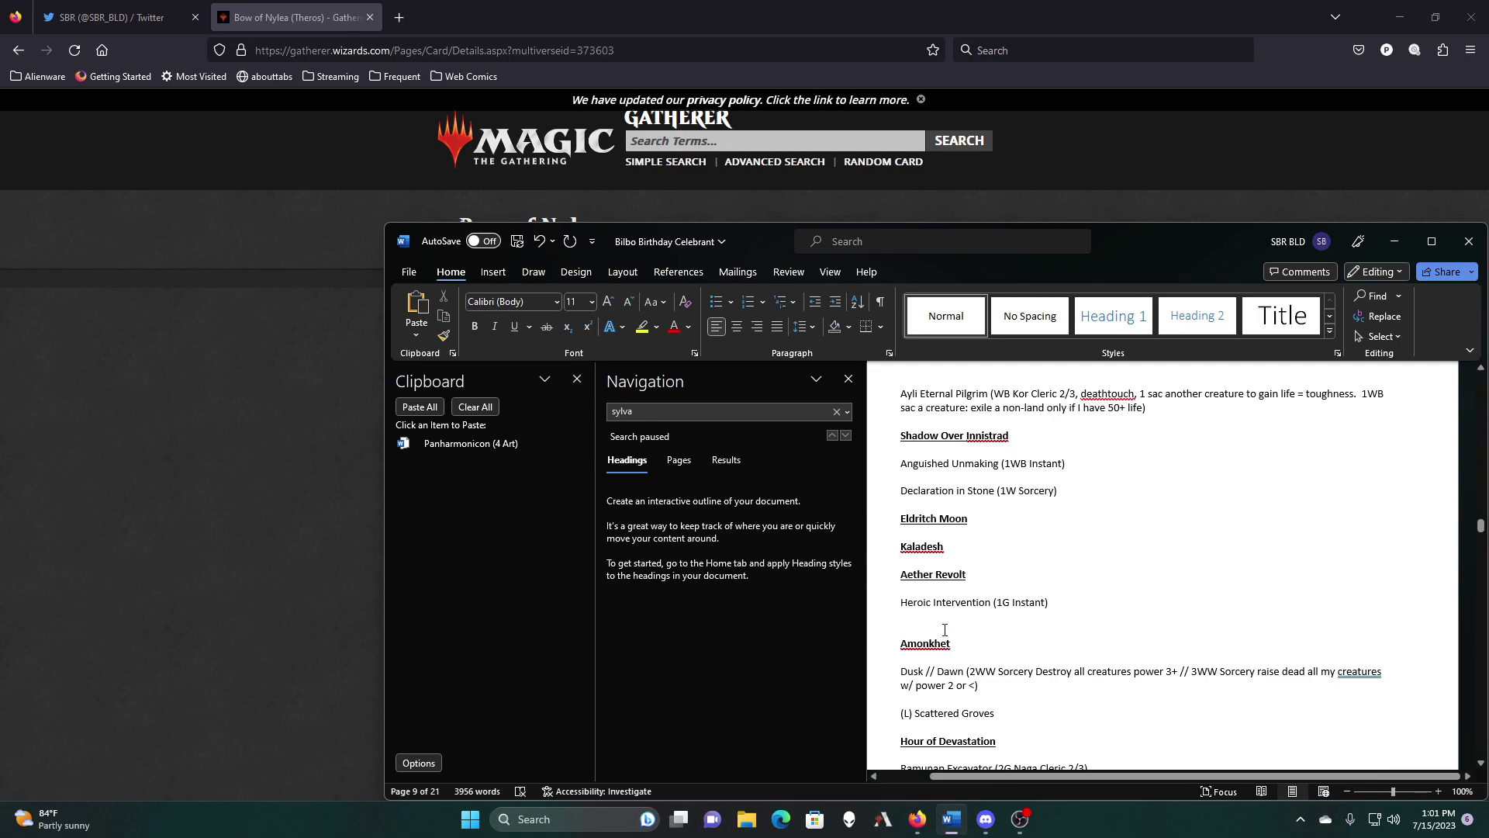
pyautogui.press('Delete')
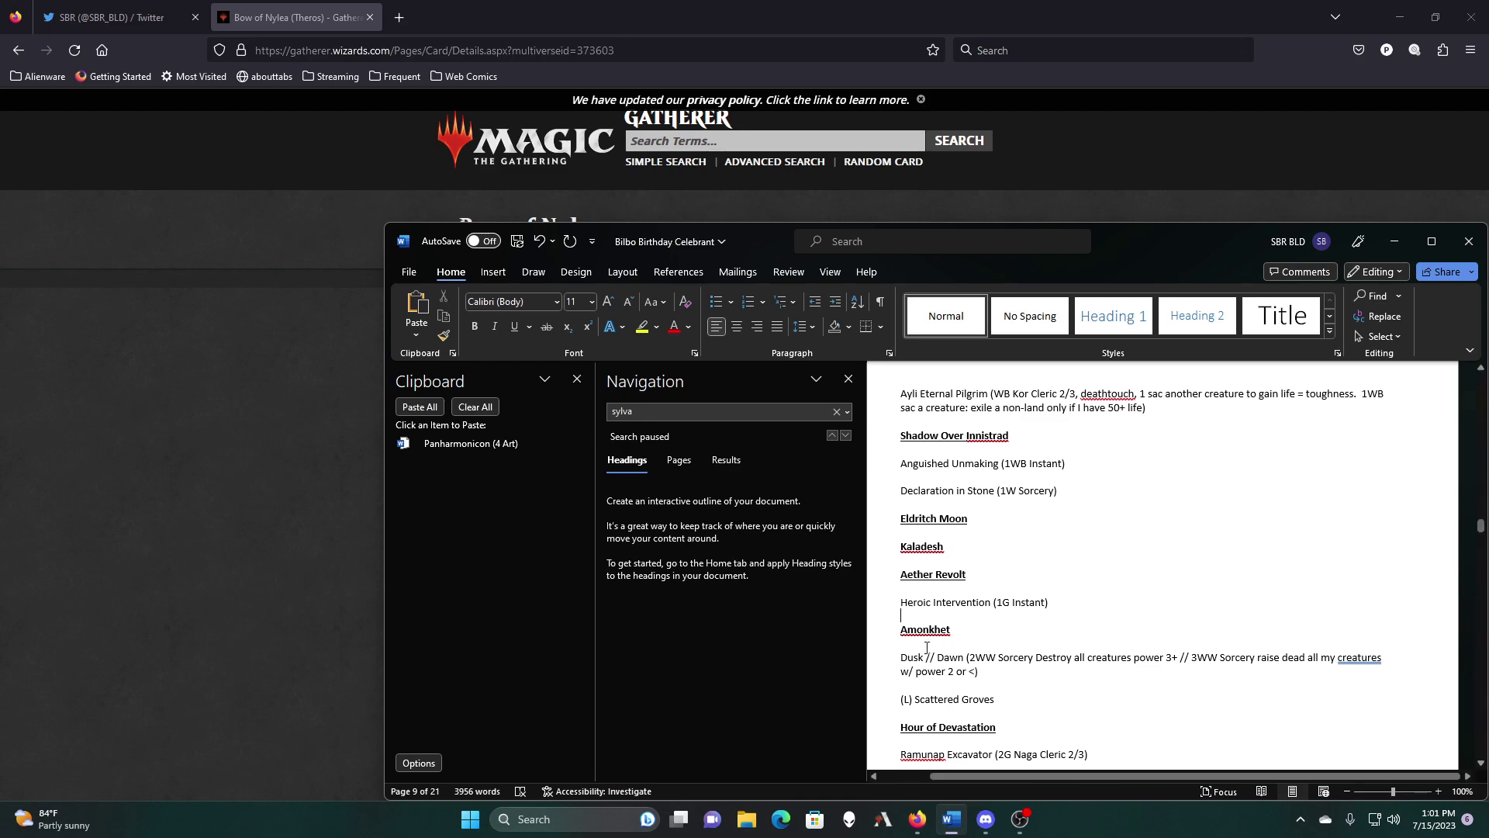
# Step: Examine the card entries in the set sections from Amonkhet through Dominaria United for further cuts
pyautogui.scroll(-5, 1036, 657)
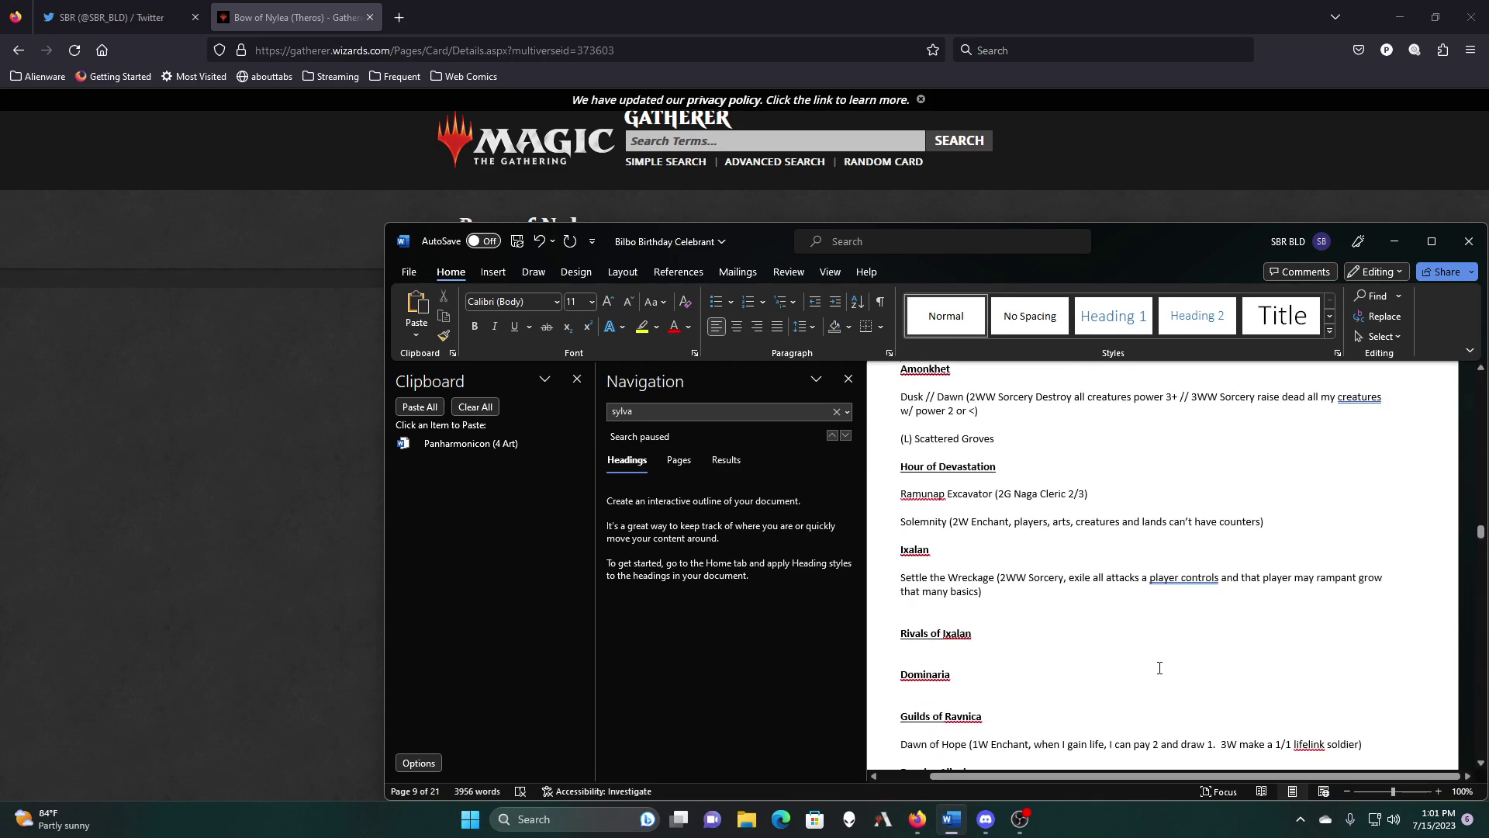
pyautogui.scroll(-3, 1159, 668)
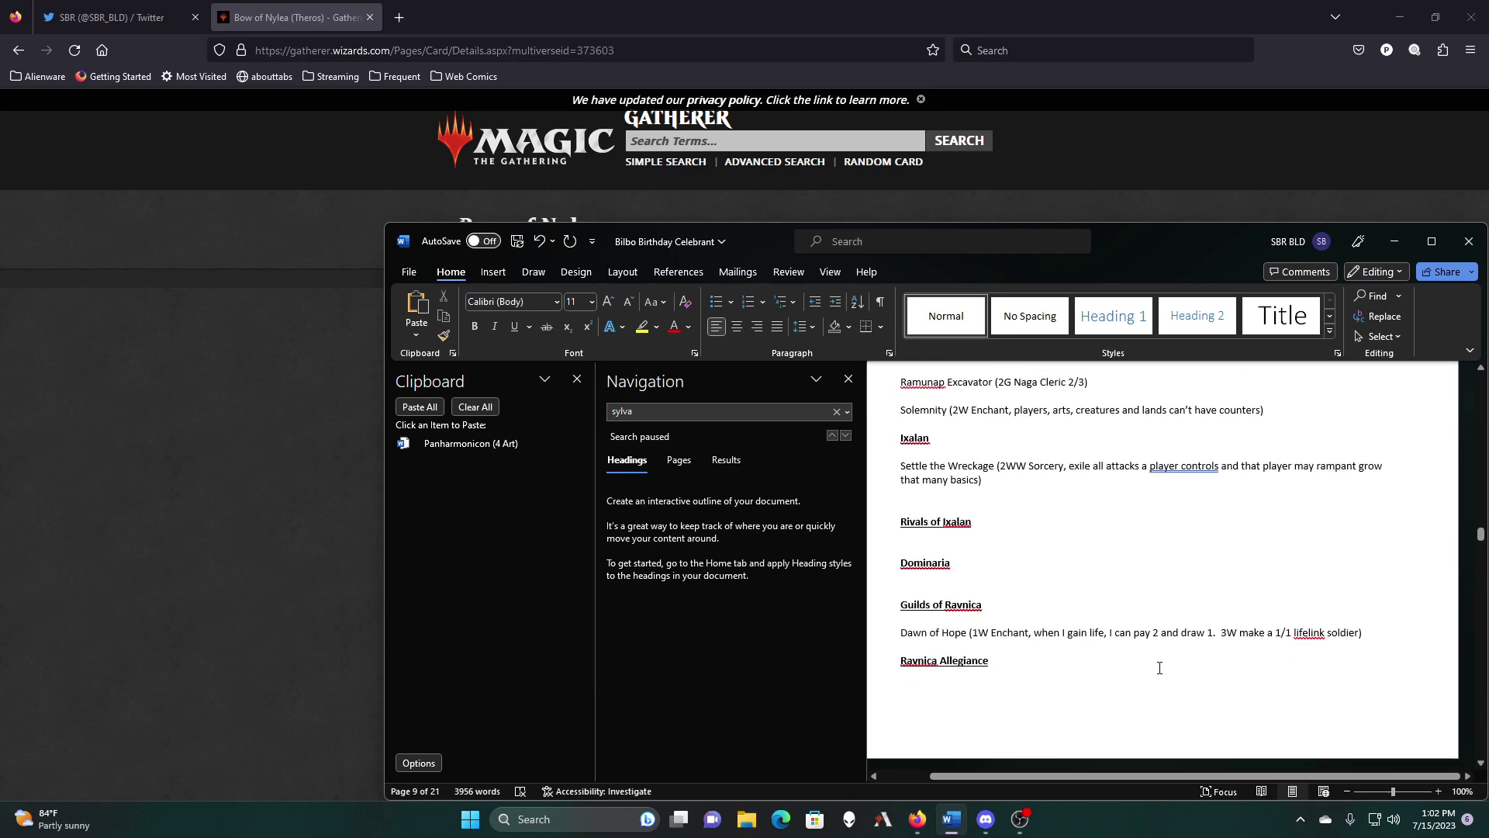
pyautogui.scroll(-6, 1159, 667)
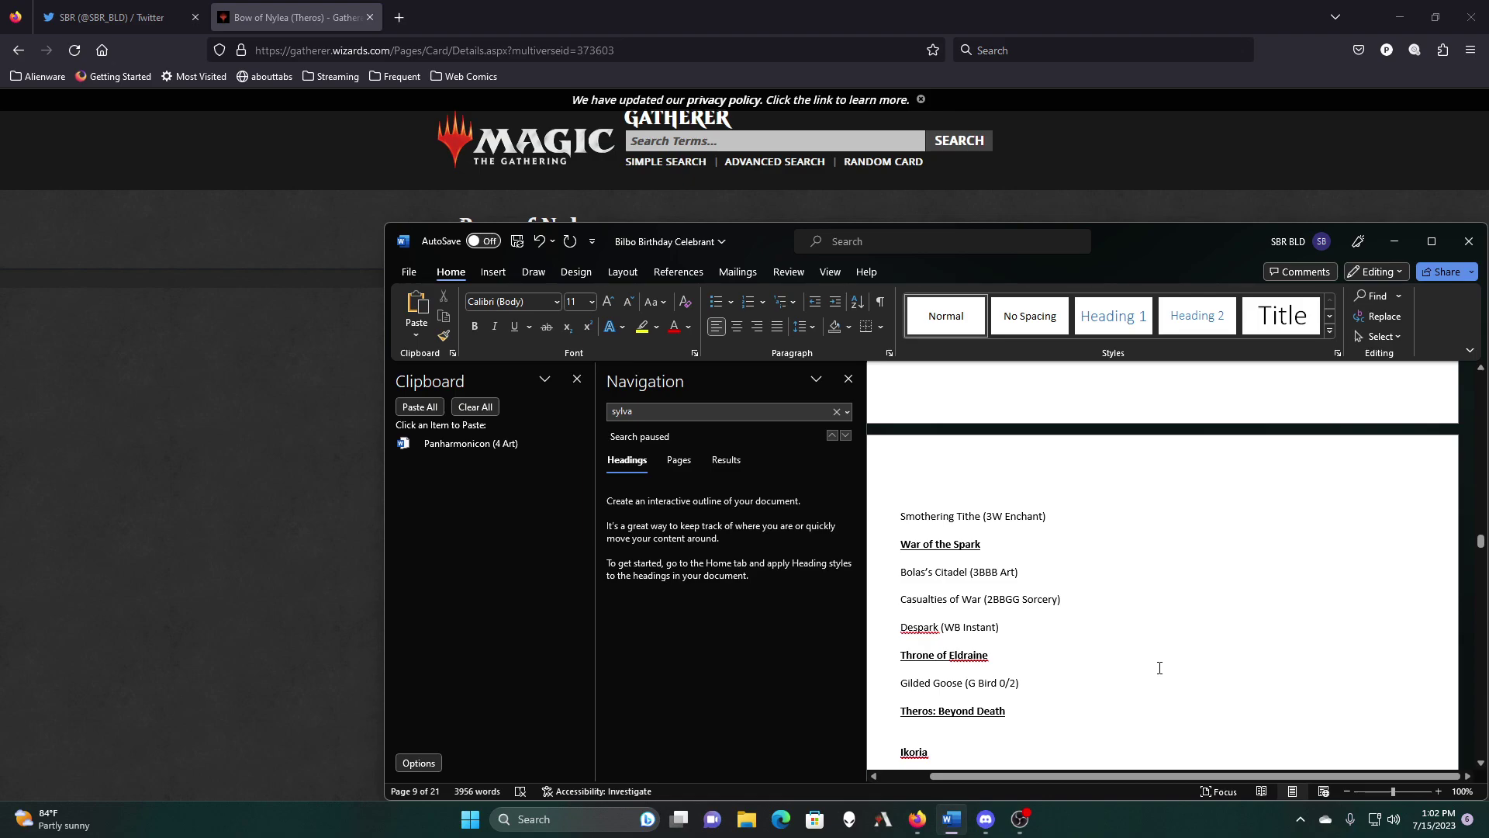
pyautogui.scroll(-3, 1160, 668)
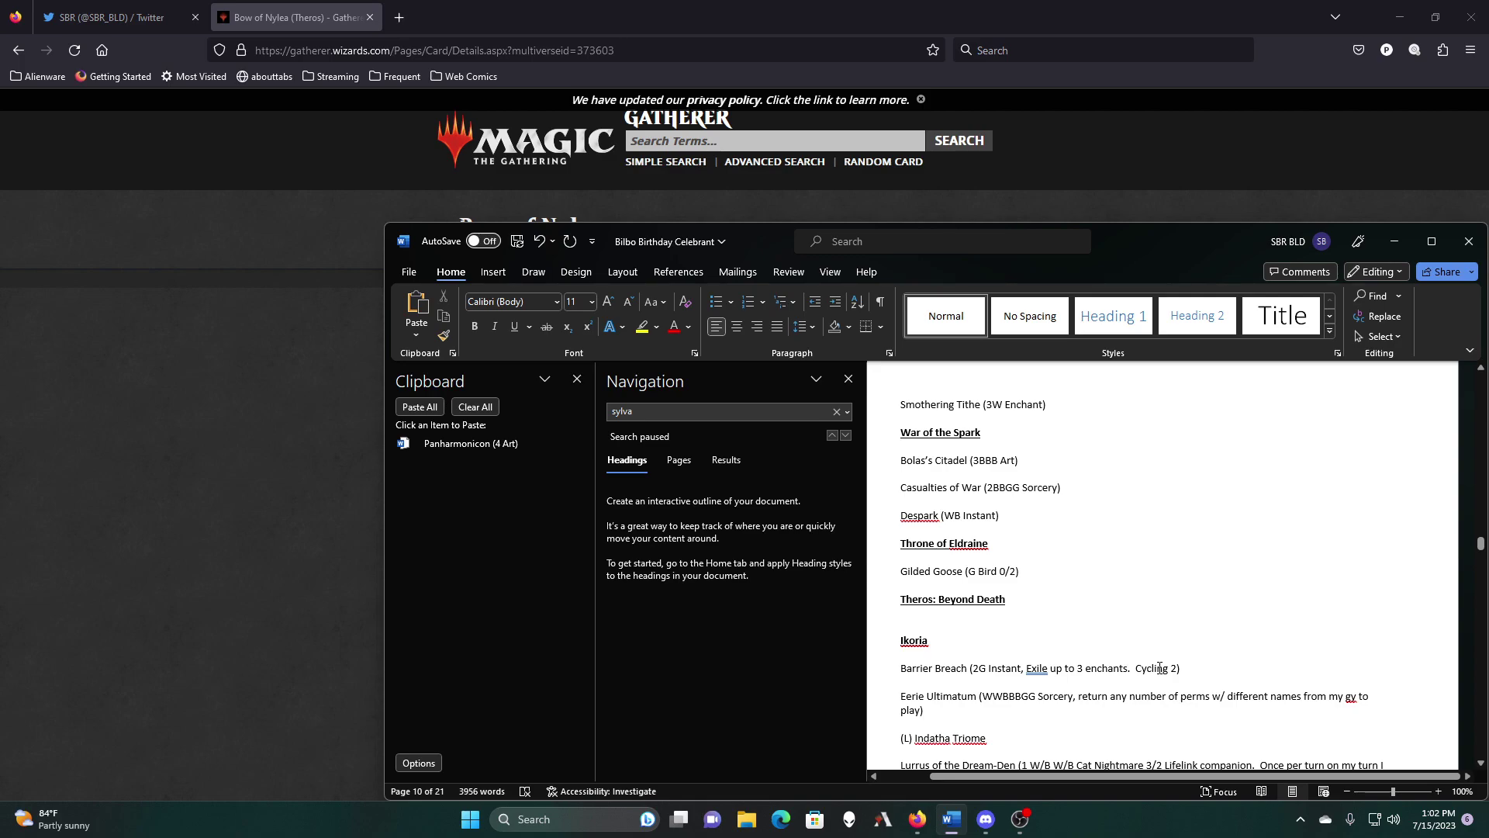
pyautogui.scroll(-7, 1159, 667)
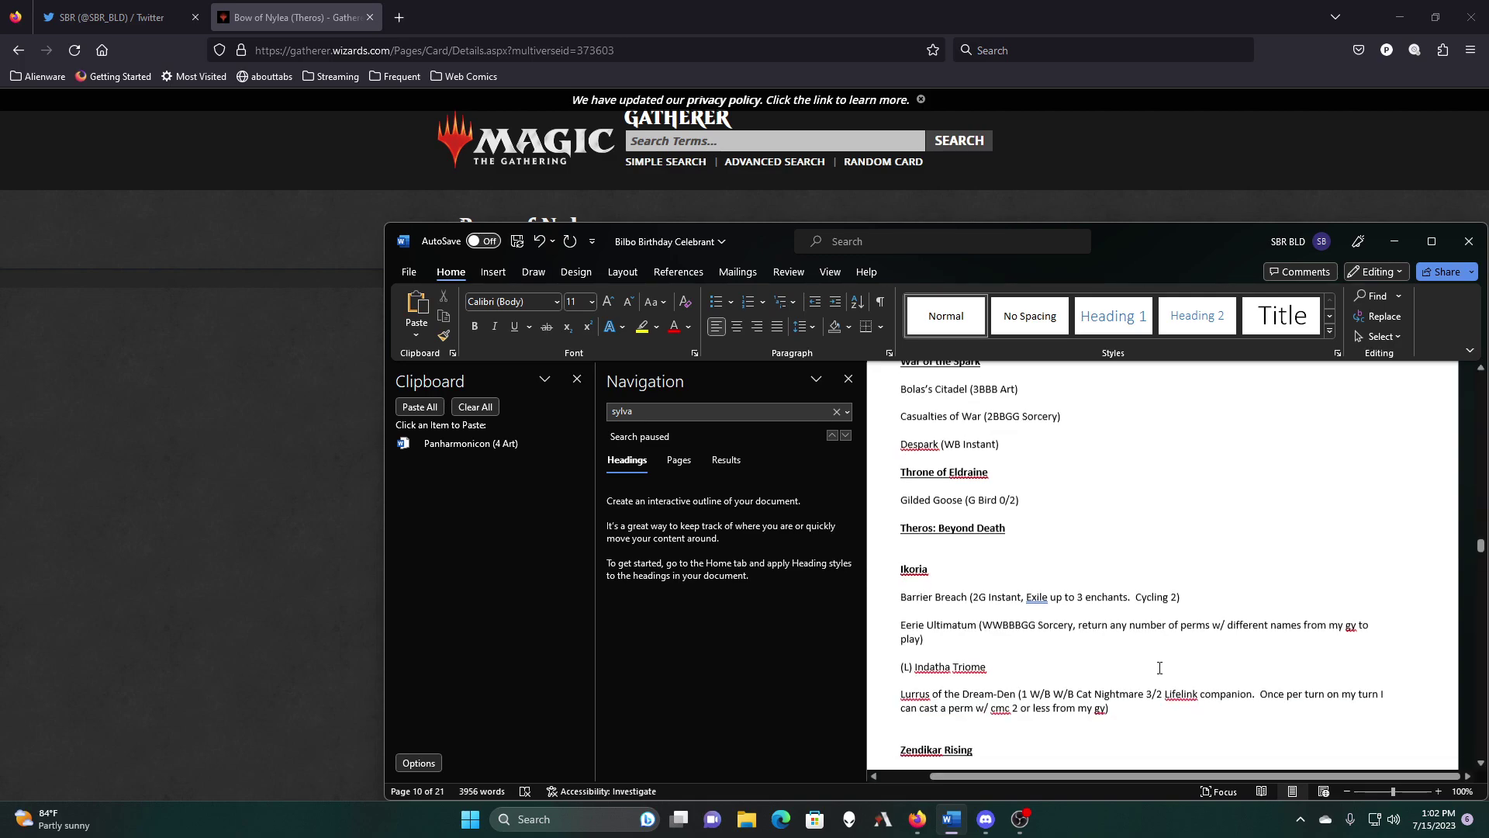
pyautogui.scroll(-10, 1159, 667)
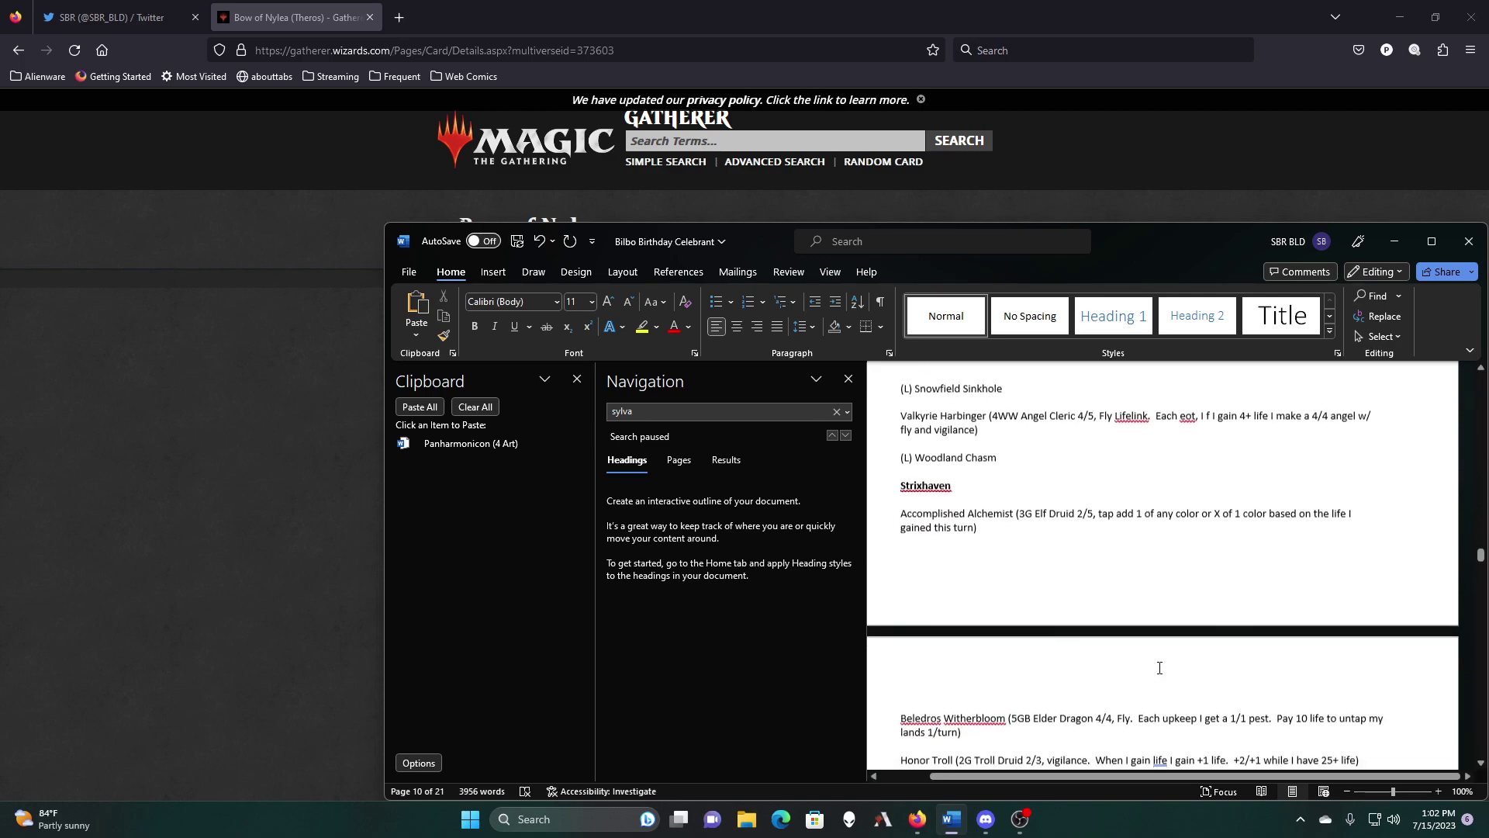
pyautogui.scroll(-3, 1159, 668)
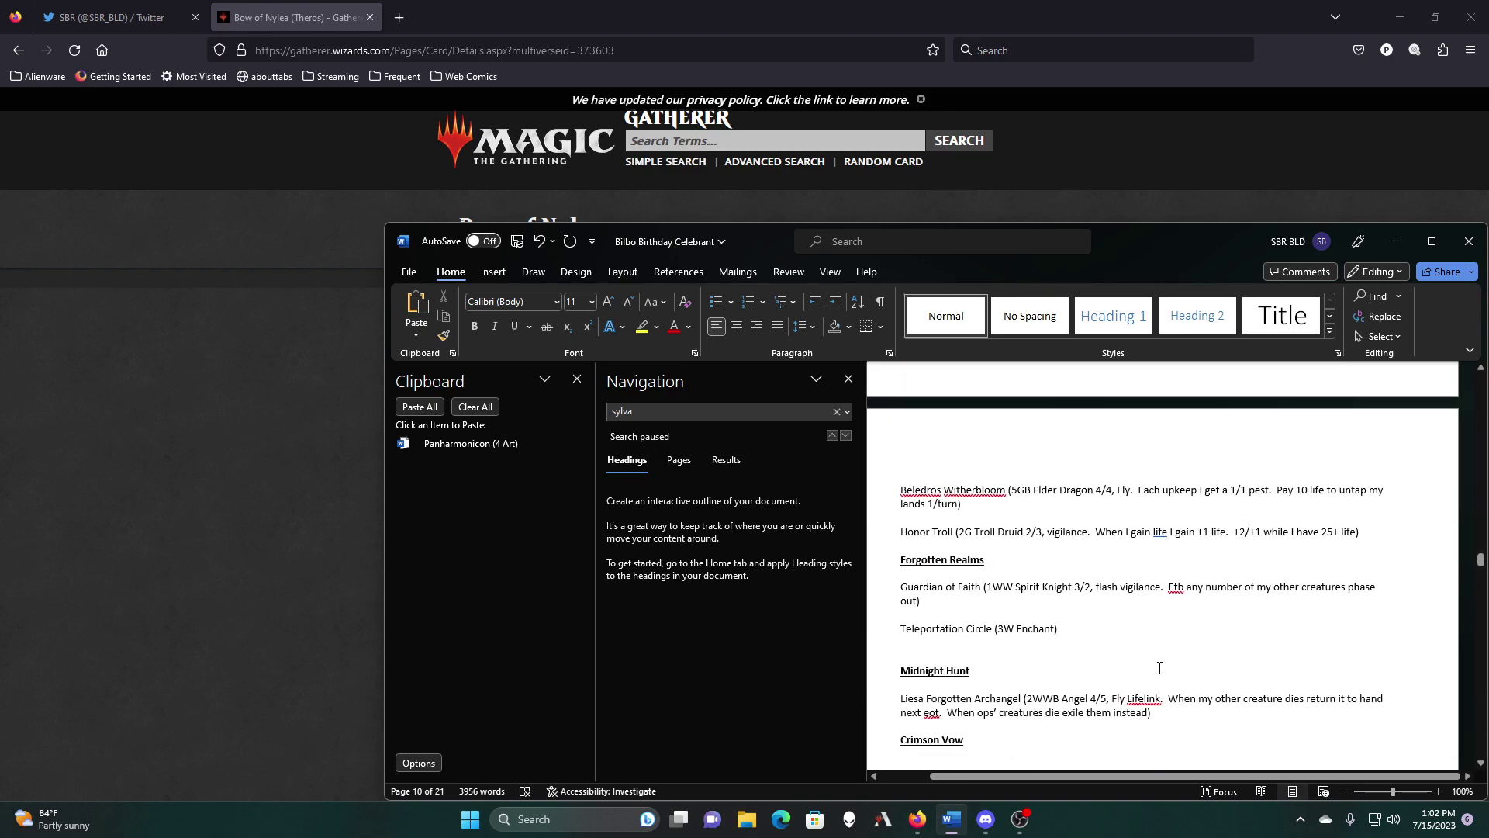
pyautogui.scroll(-4, 1160, 668)
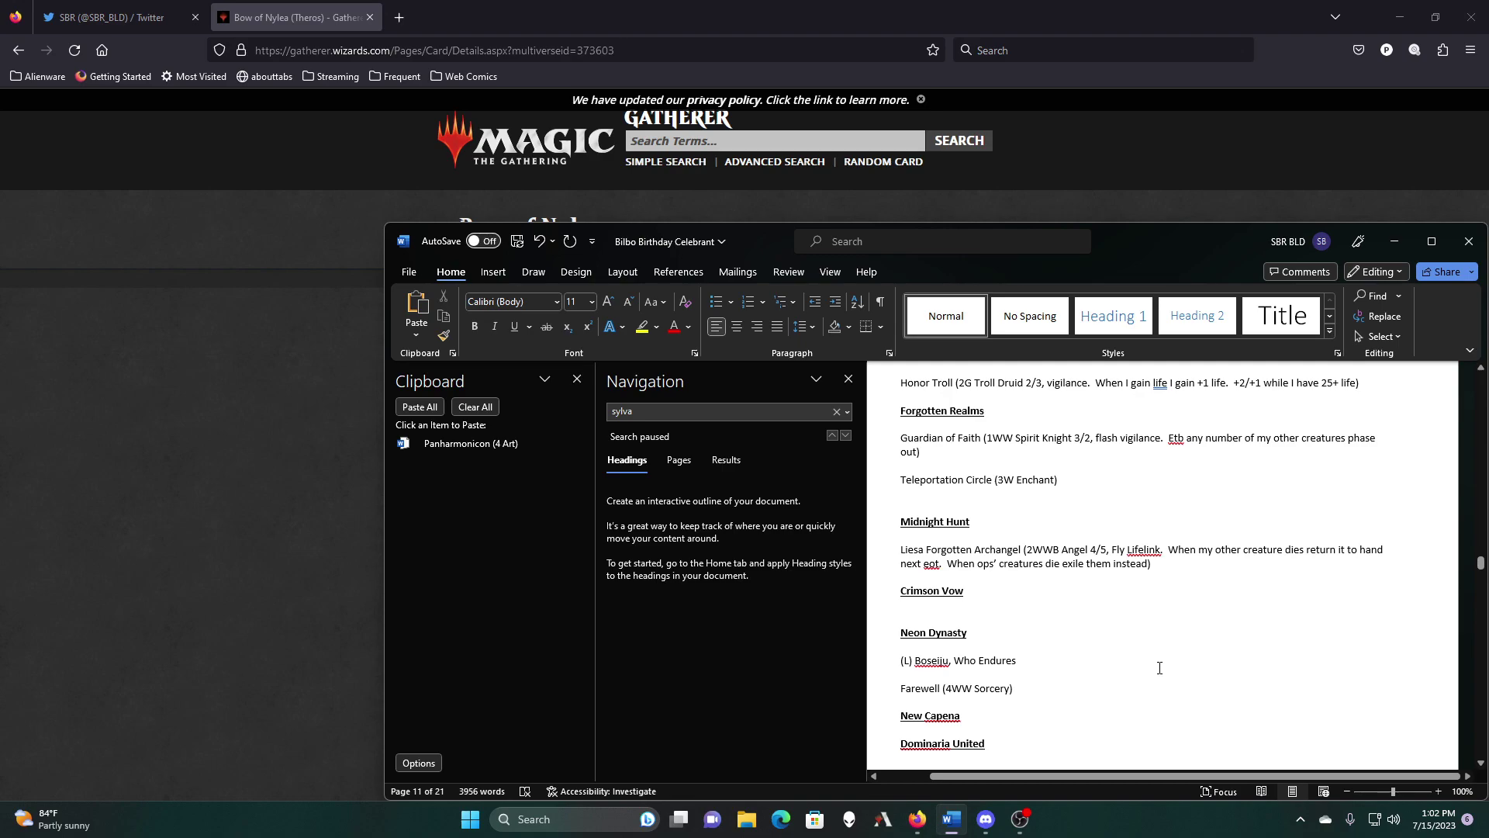
pyautogui.scroll(-4, 1159, 668)
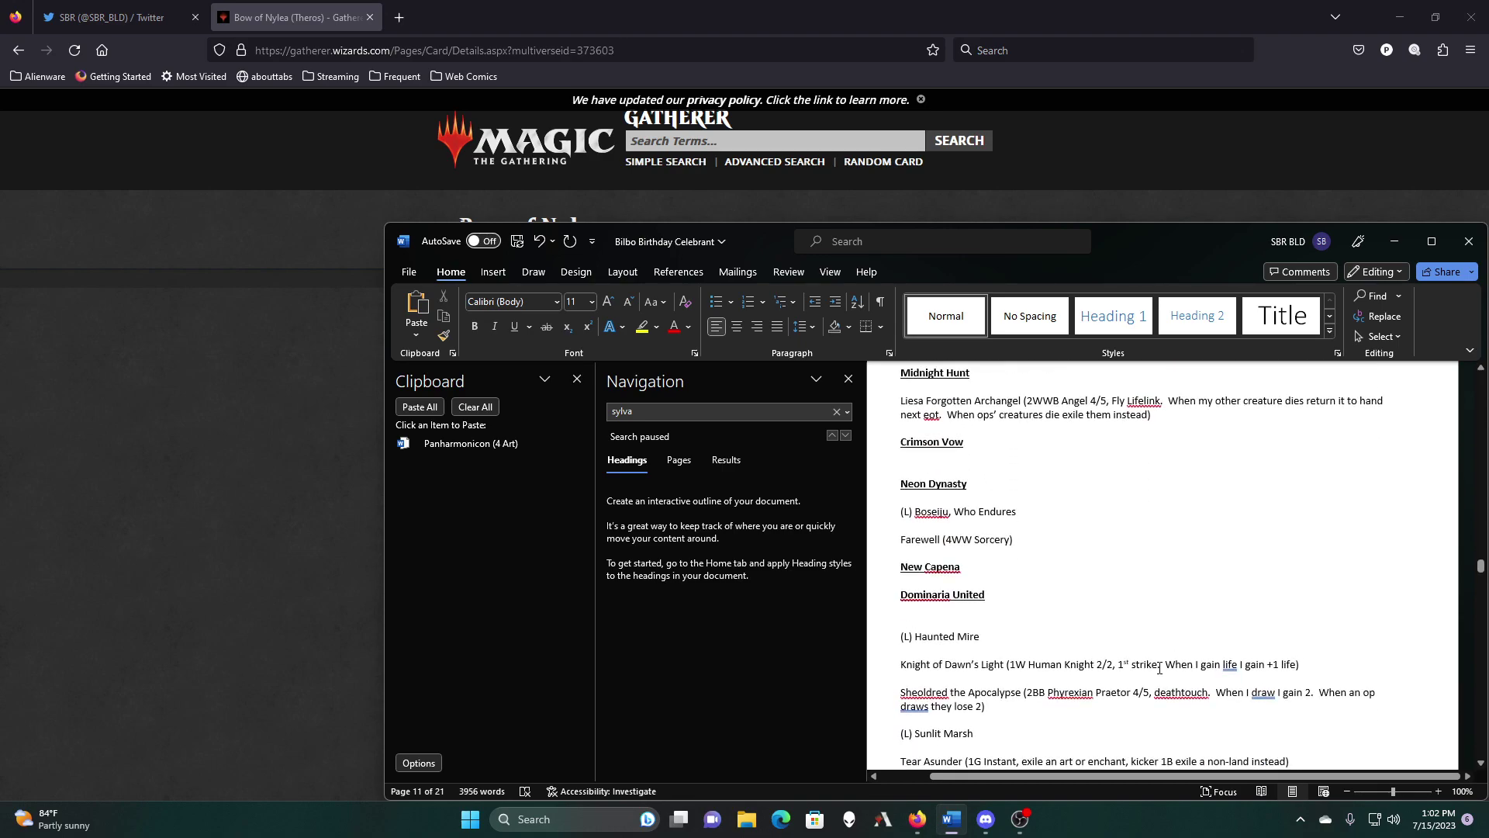
pyautogui.scroll(-3, 1159, 668)
pyautogui.scroll(-3, 1159, 667)
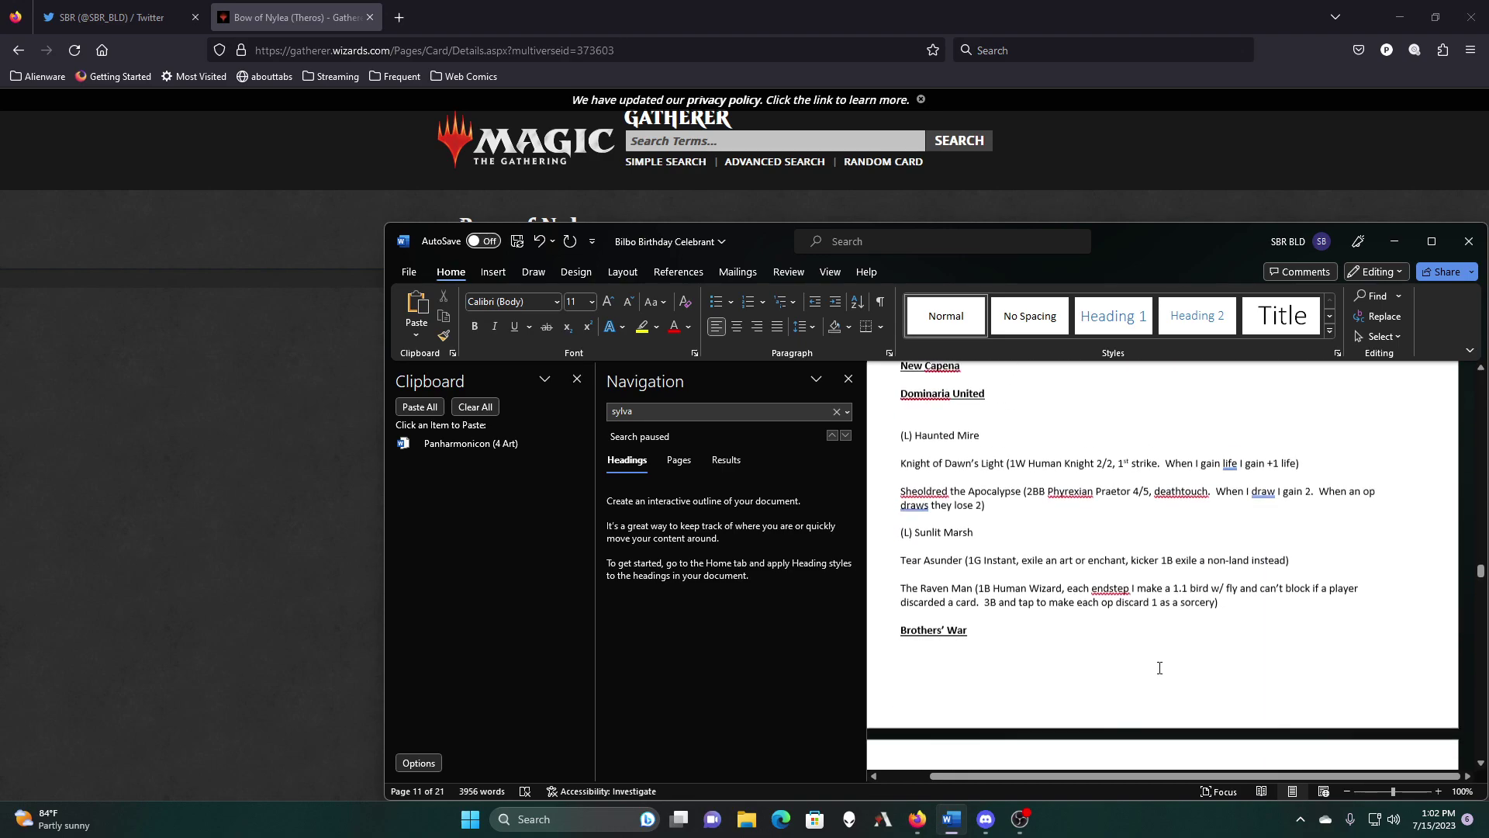
# Step: Recheck the entries from Forgotten Realms through Dominaria United, continuing through Brothers' War to the Lord of the Rings section
pyautogui.scroll(6, 1159, 668)
pyautogui.scroll(7, 1159, 667)
pyautogui.scroll(-3, 1159, 667)
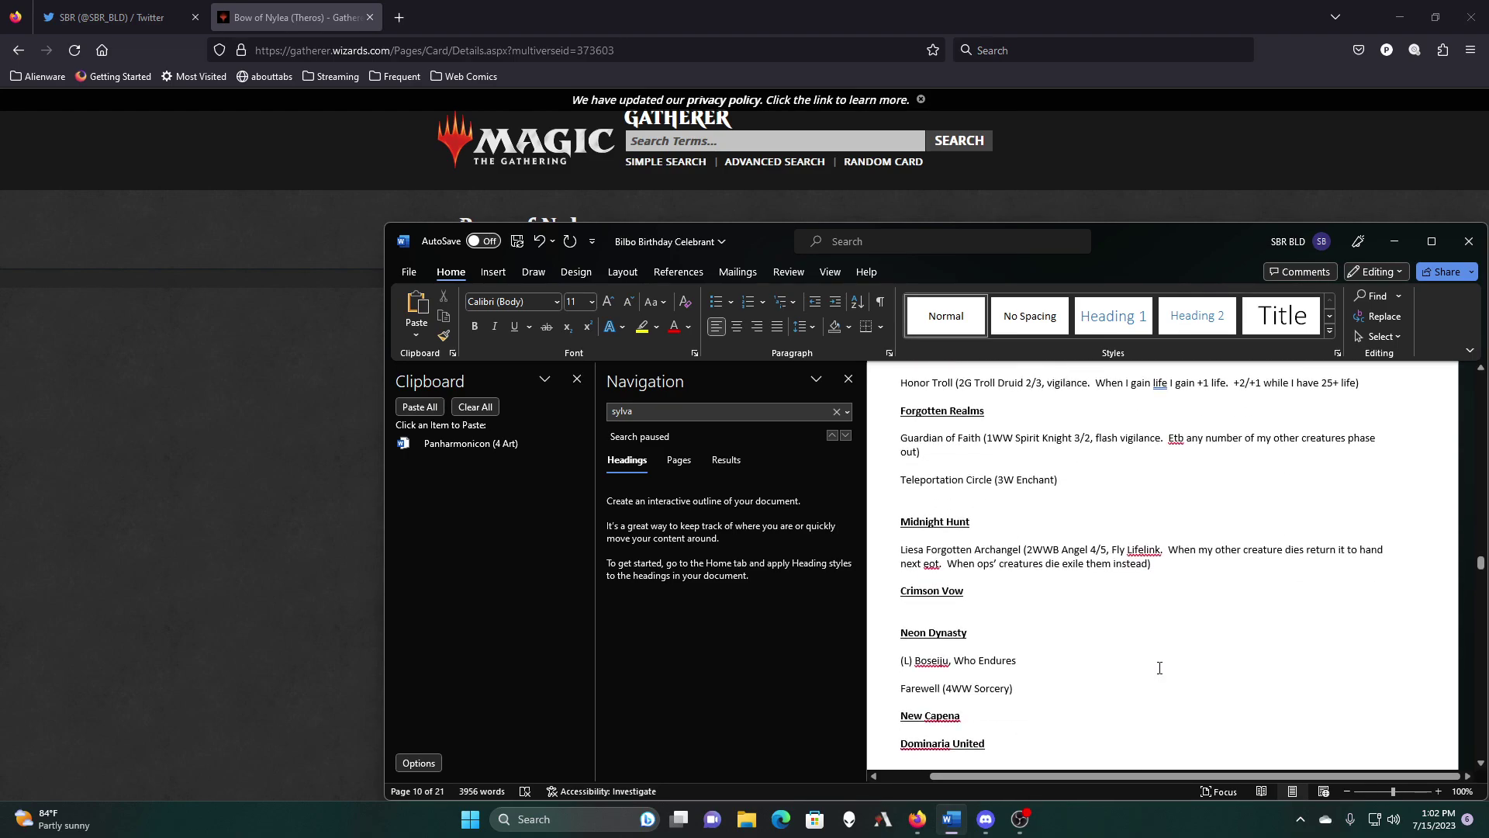
pyautogui.scroll(-3, 1159, 668)
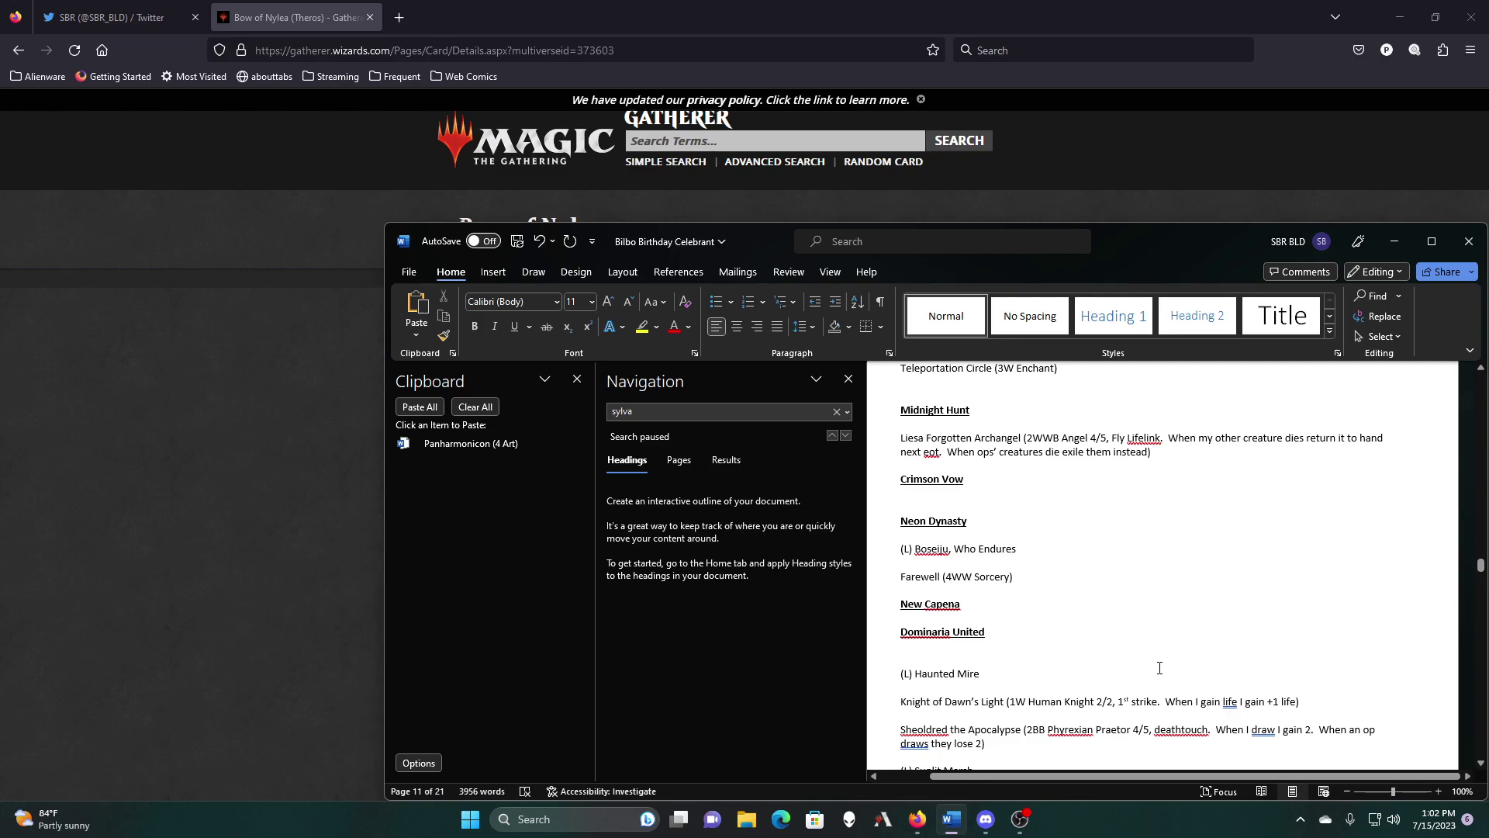
pyautogui.scroll(-8, 1160, 668)
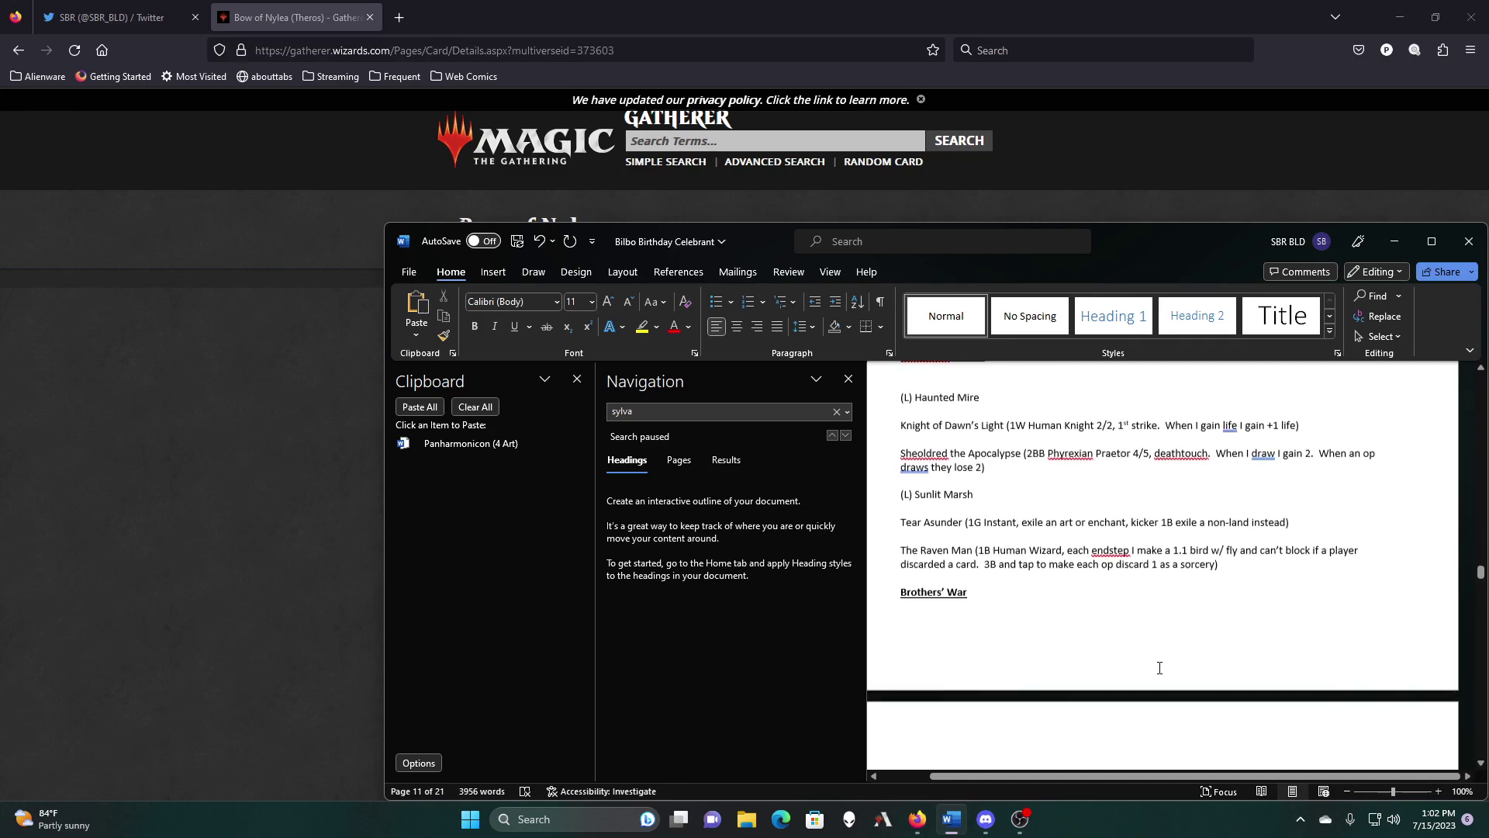
pyautogui.scroll(-8, 1160, 667)
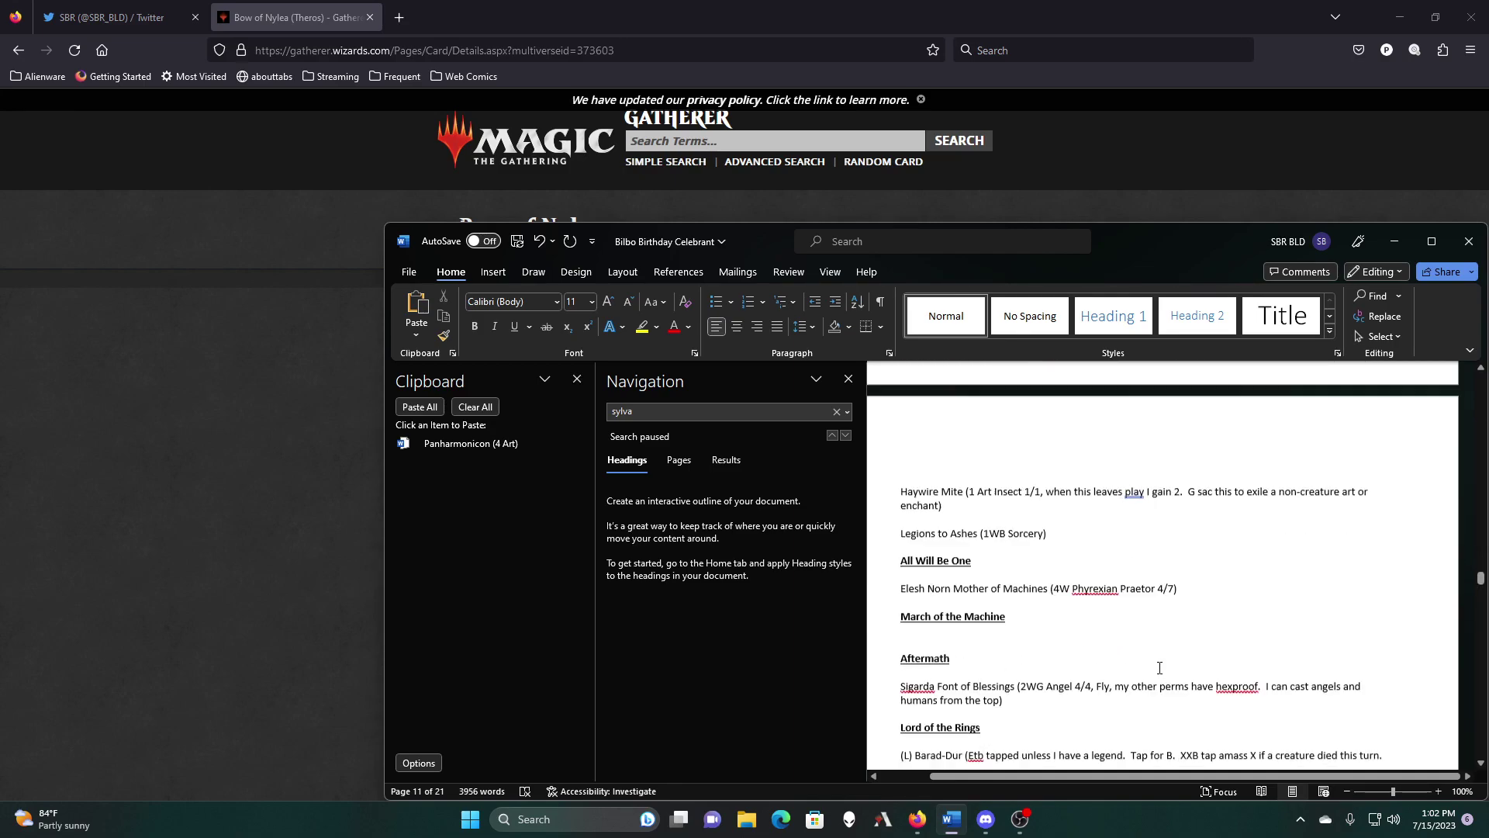
pyautogui.scroll(-3, 1159, 667)
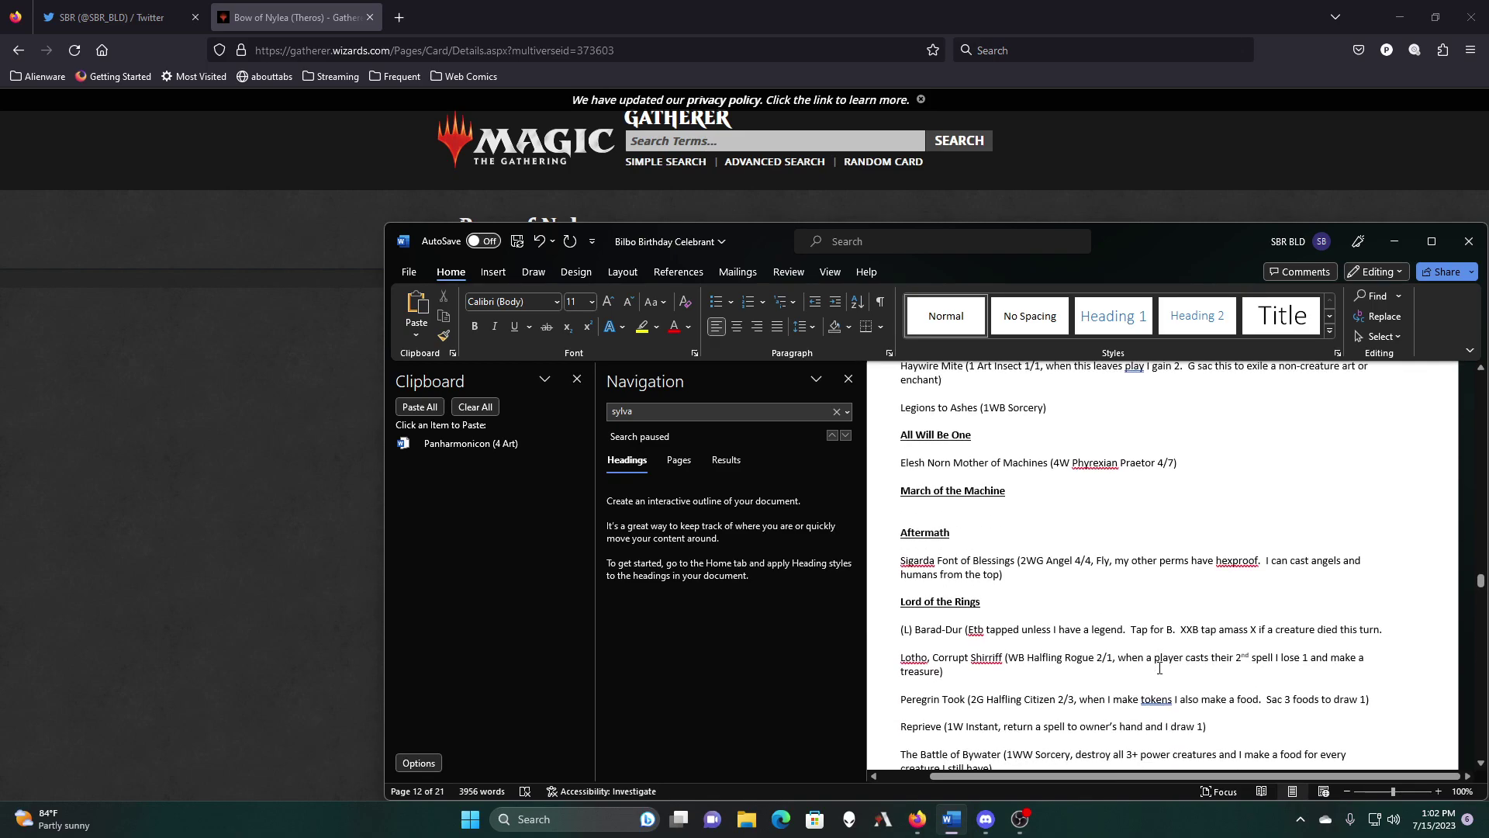
pyautogui.scroll(-3, 1160, 668)
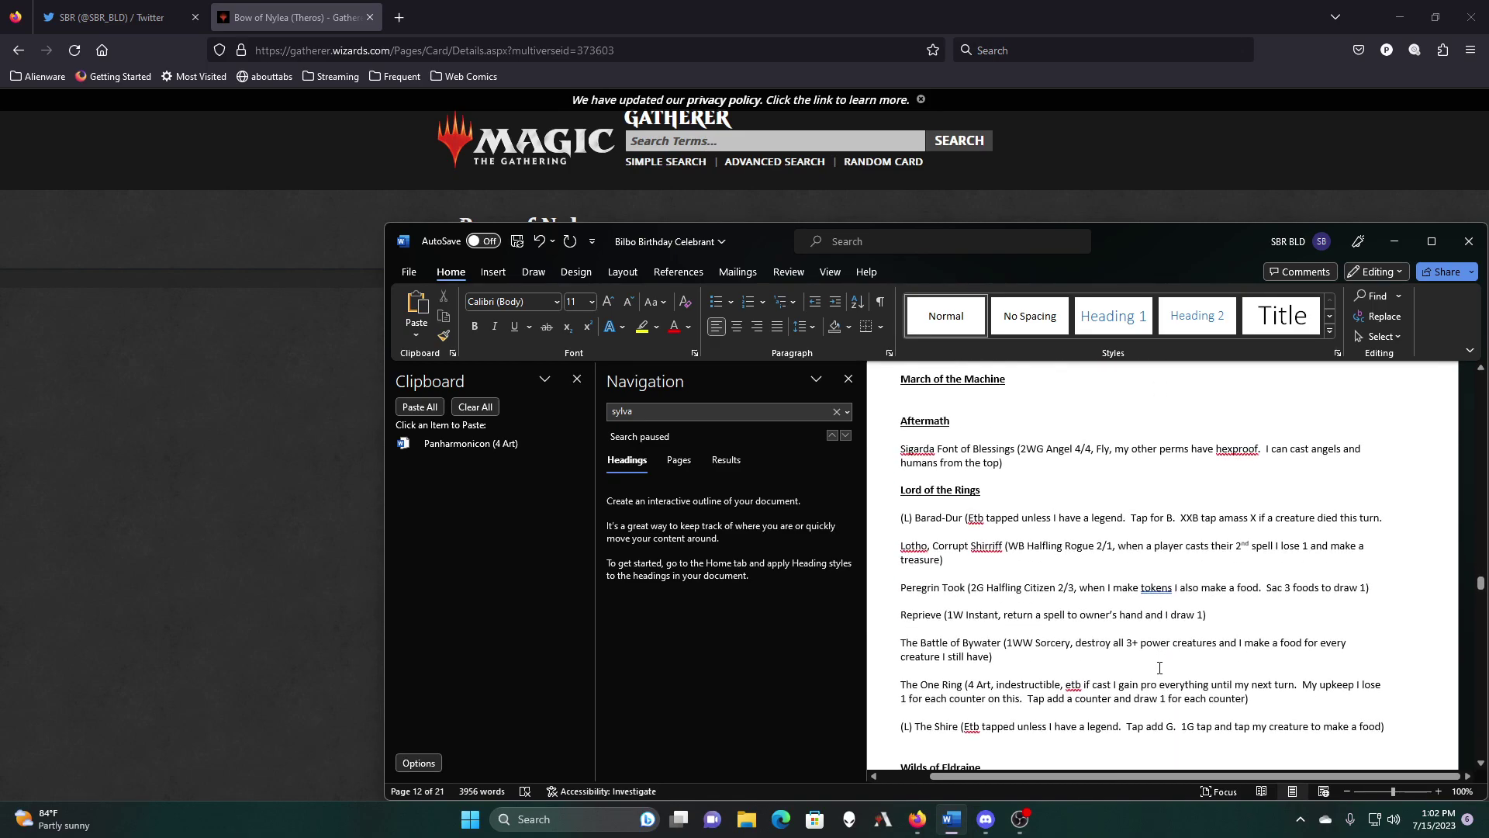
pyautogui.scroll(-3, 1160, 667)
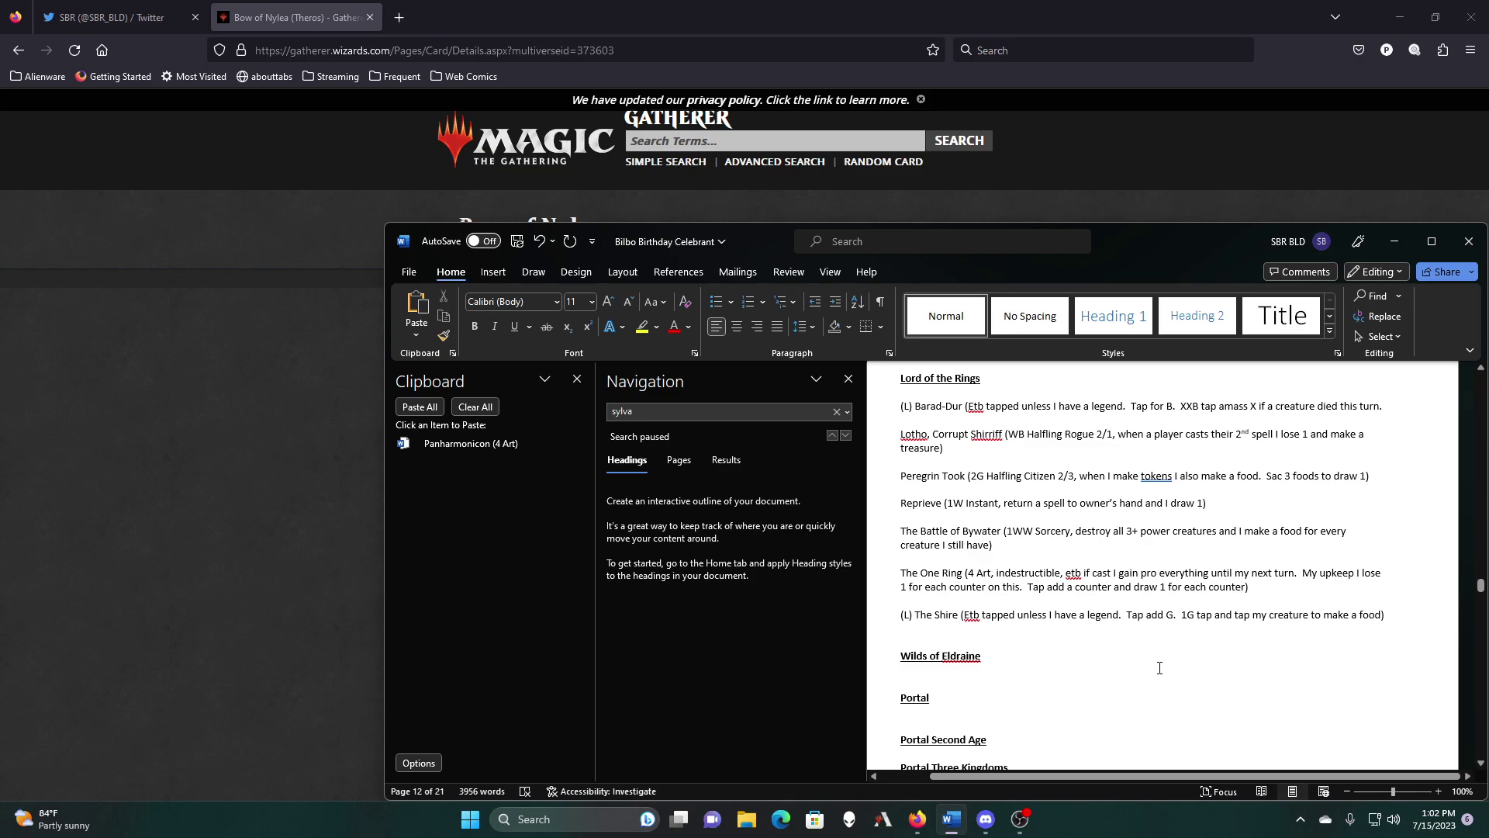
# Step: Examine the card entries from Wilds of Eldraine through Battle for Baldur's Gate for cuts, including the core sets and Modern Horizons sections
pyautogui.scroll(-12, 1159, 667)
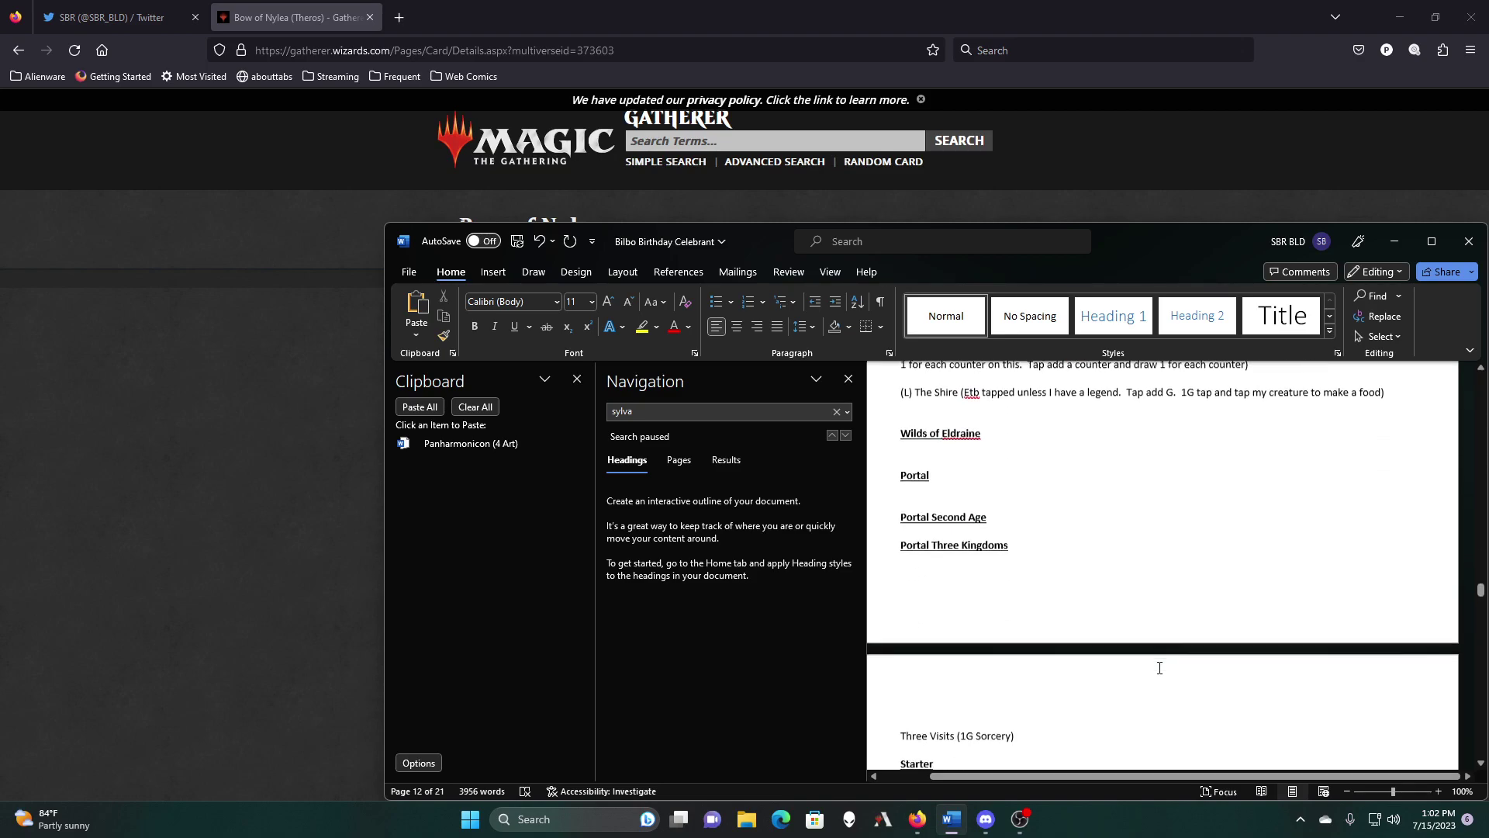
pyautogui.scroll(-3, 1160, 668)
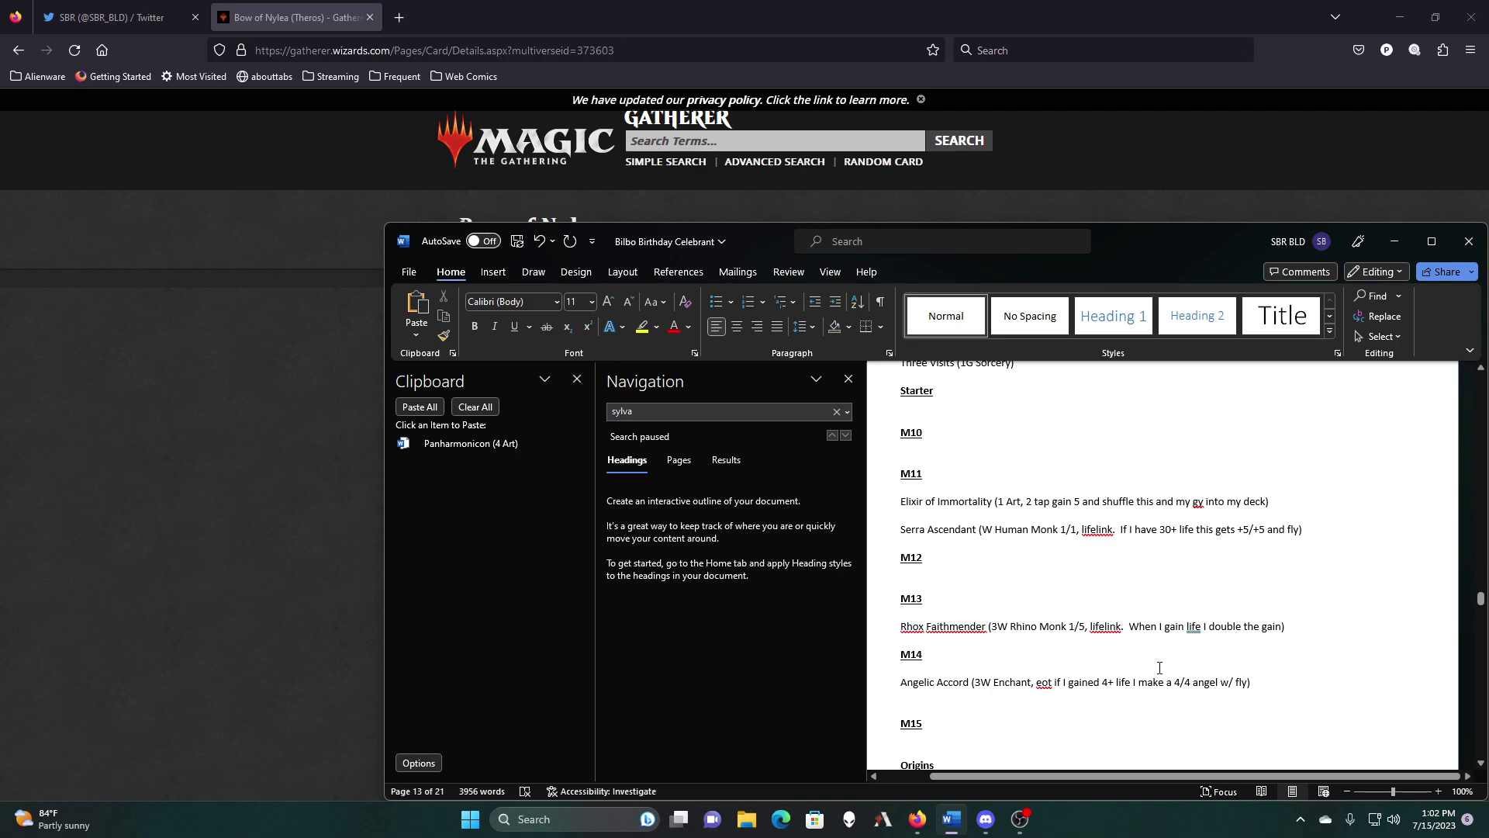
pyautogui.scroll(-9, 1160, 668)
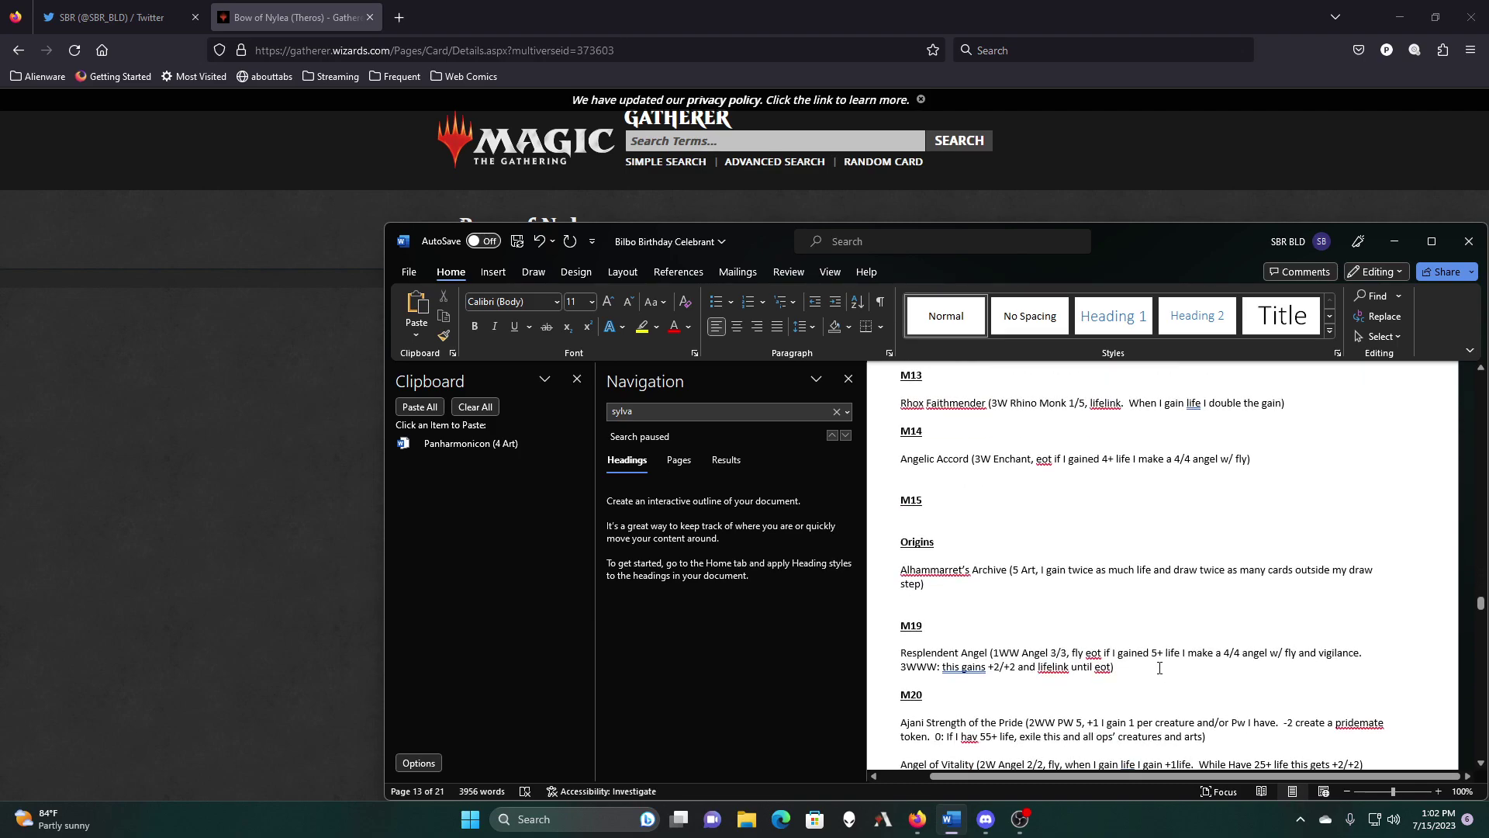
pyautogui.scroll(6, 1159, 667)
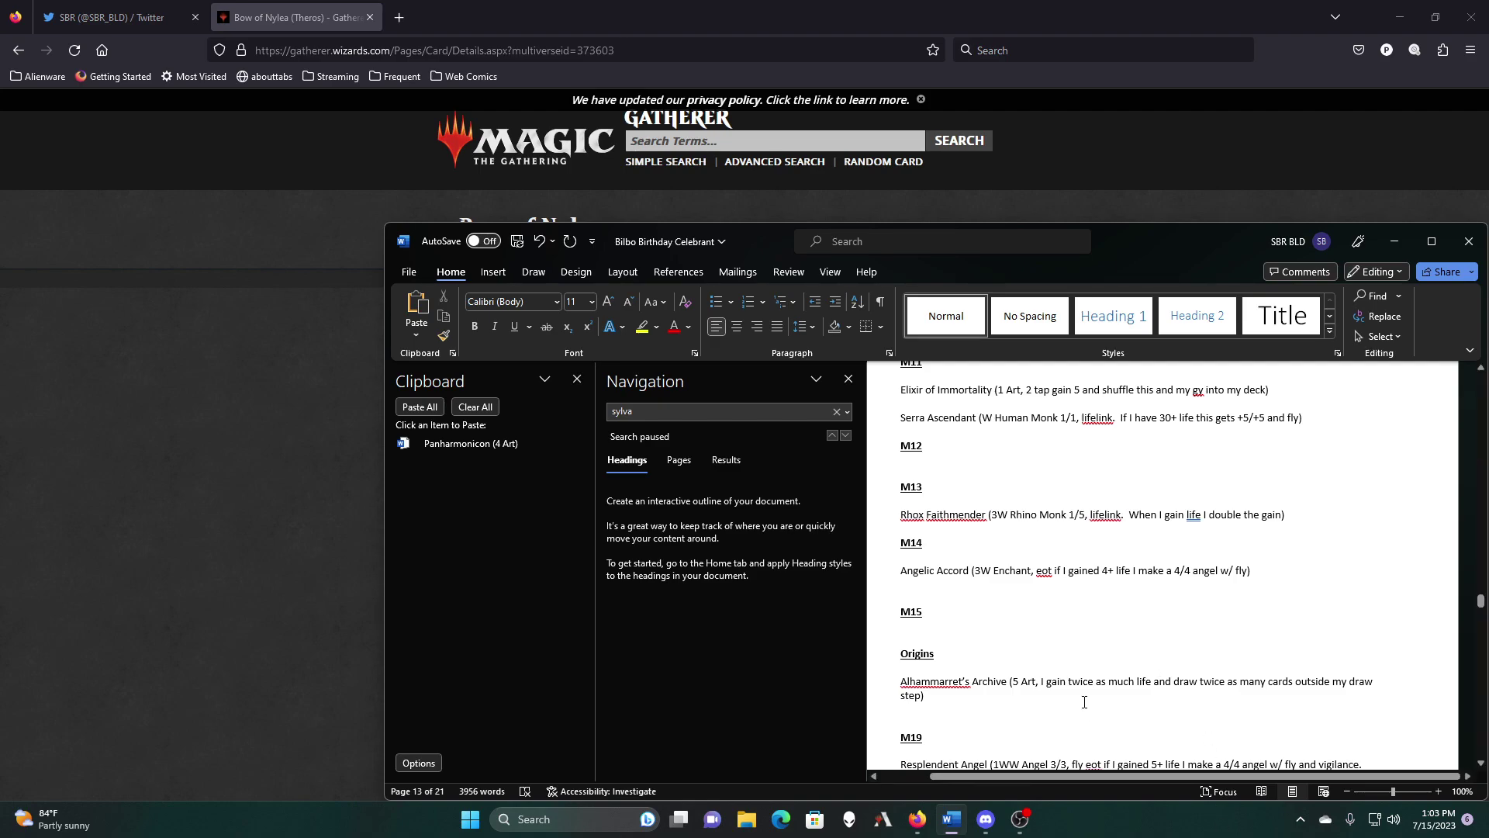
pyautogui.scroll(-4, 1081, 698)
pyautogui.scroll(-5, 1084, 690)
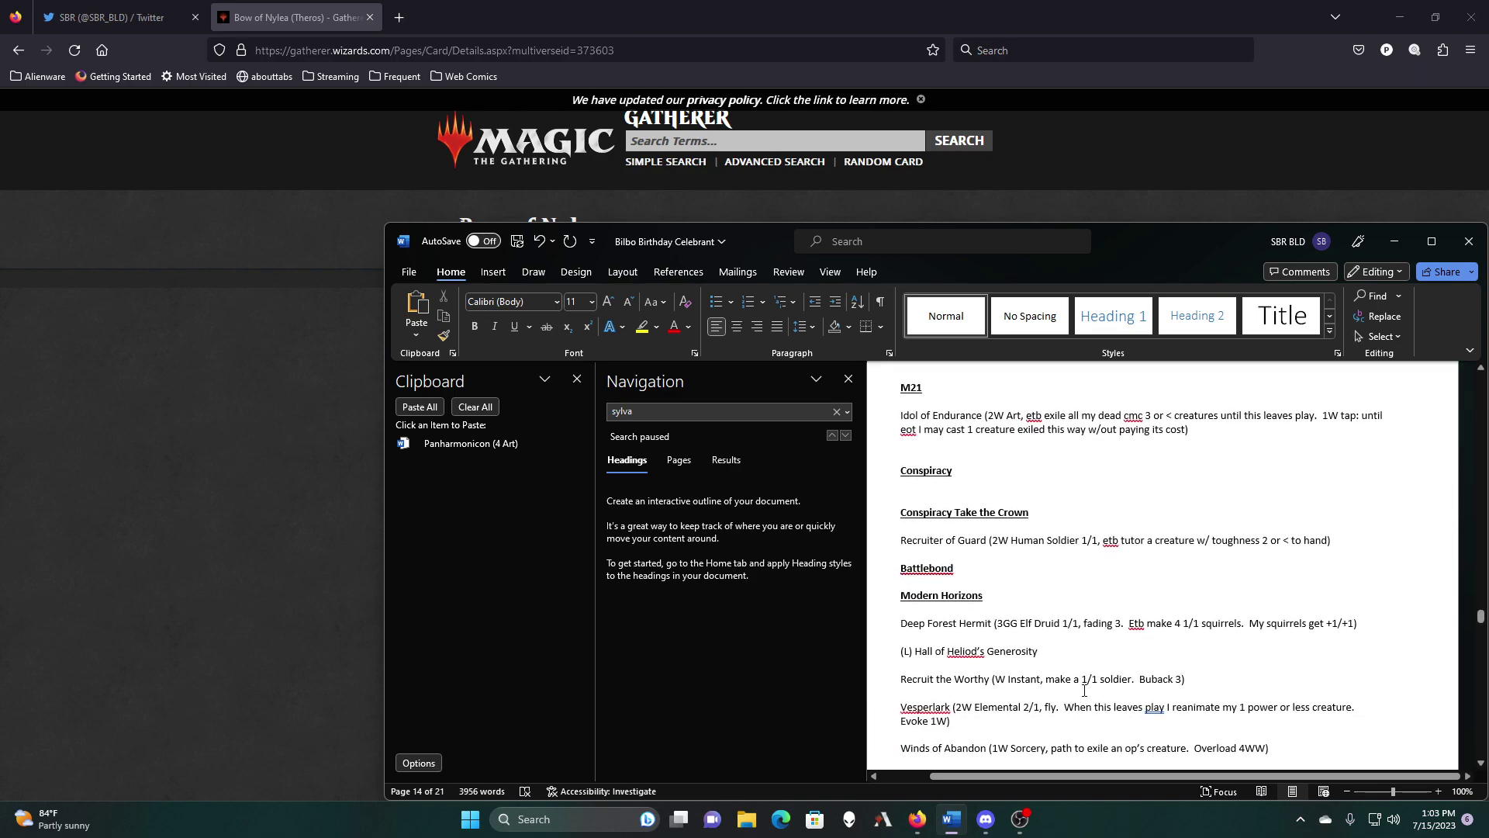
pyautogui.scroll(-2, 1084, 690)
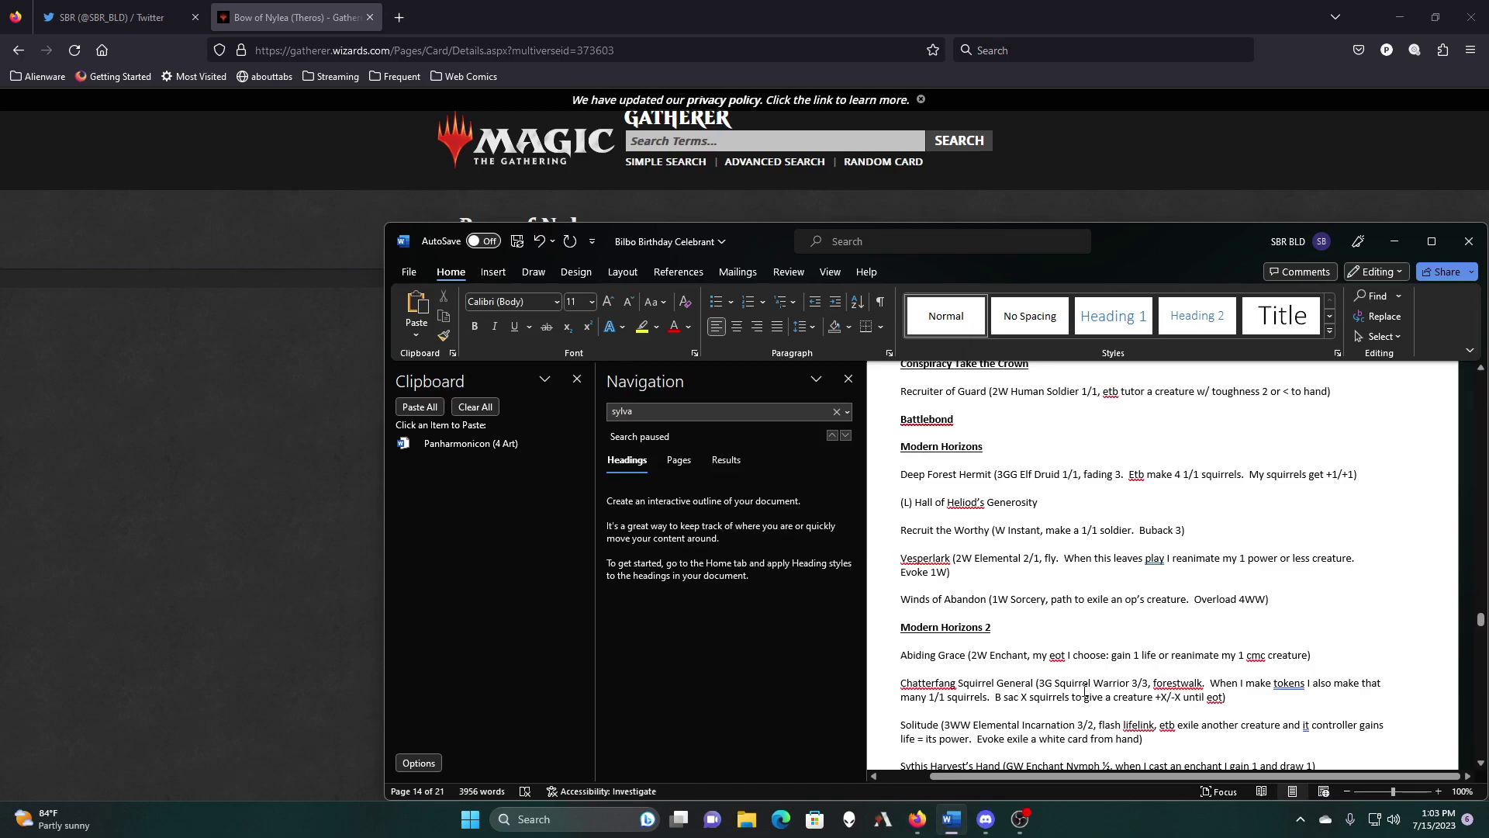
pyautogui.scroll(-2, 1084, 690)
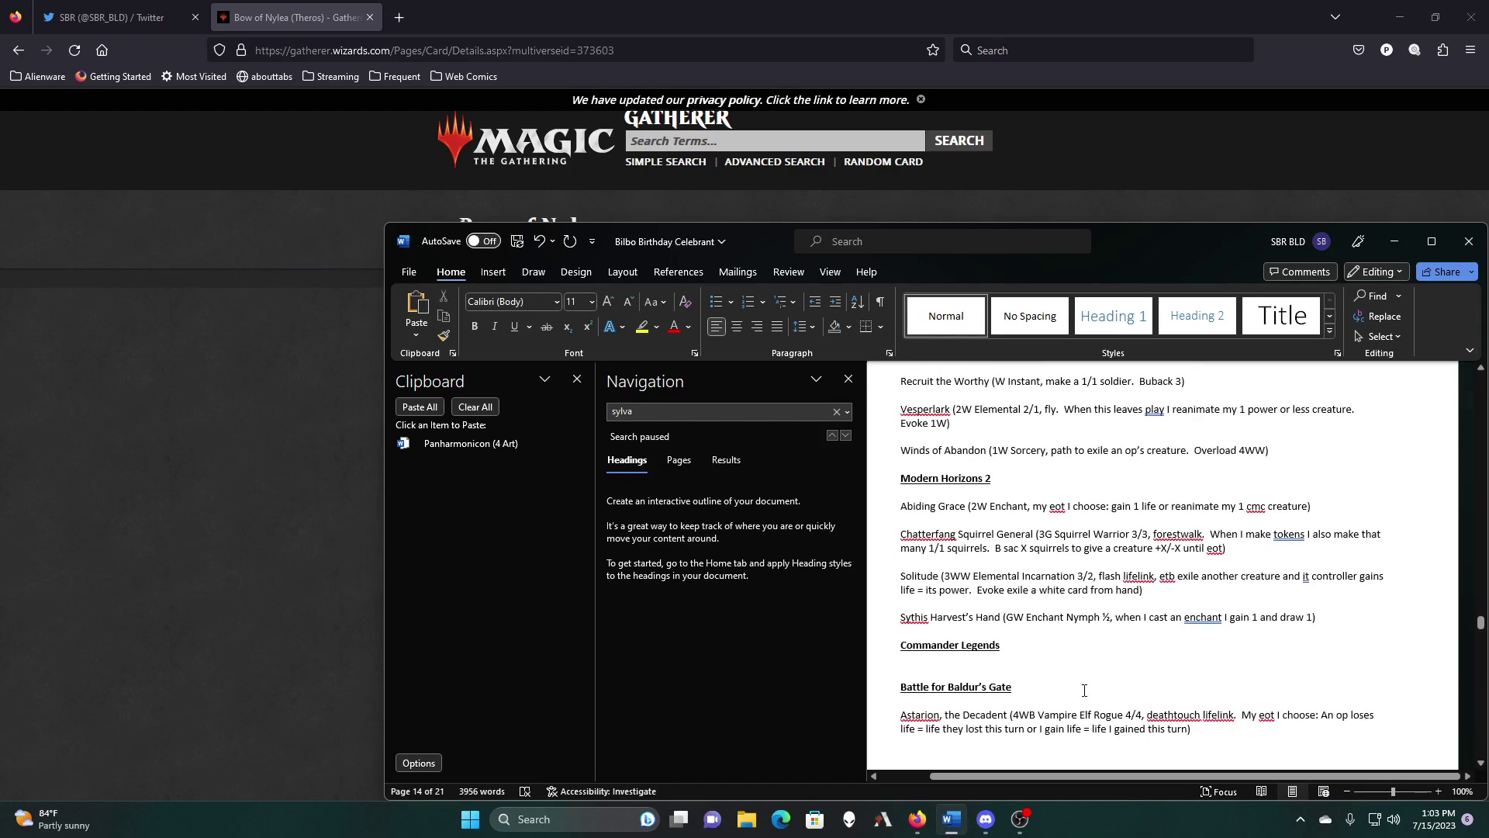
pyautogui.scroll(6, 1084, 690)
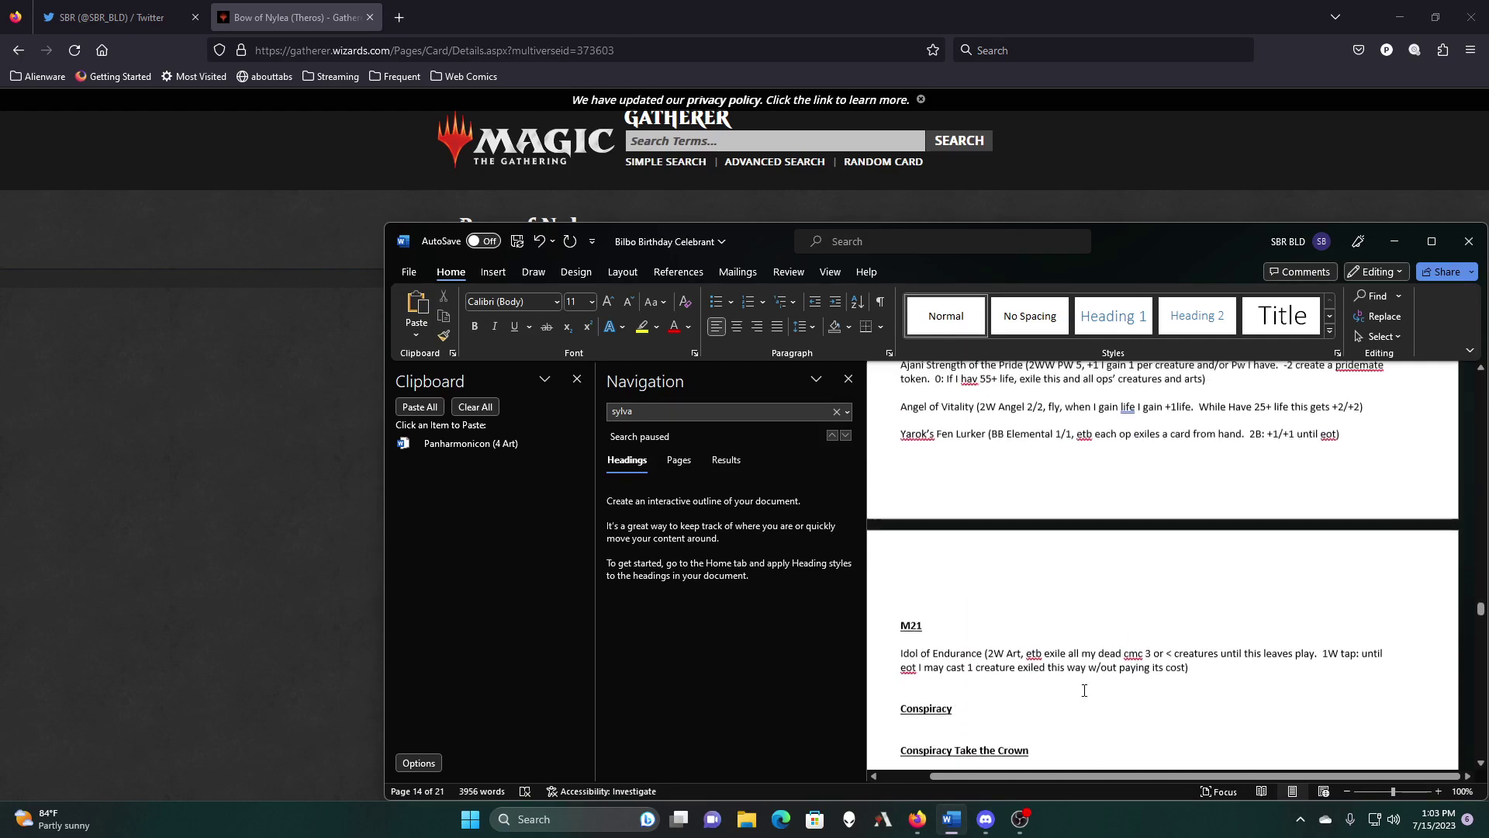
pyautogui.scroll(-5, 1084, 690)
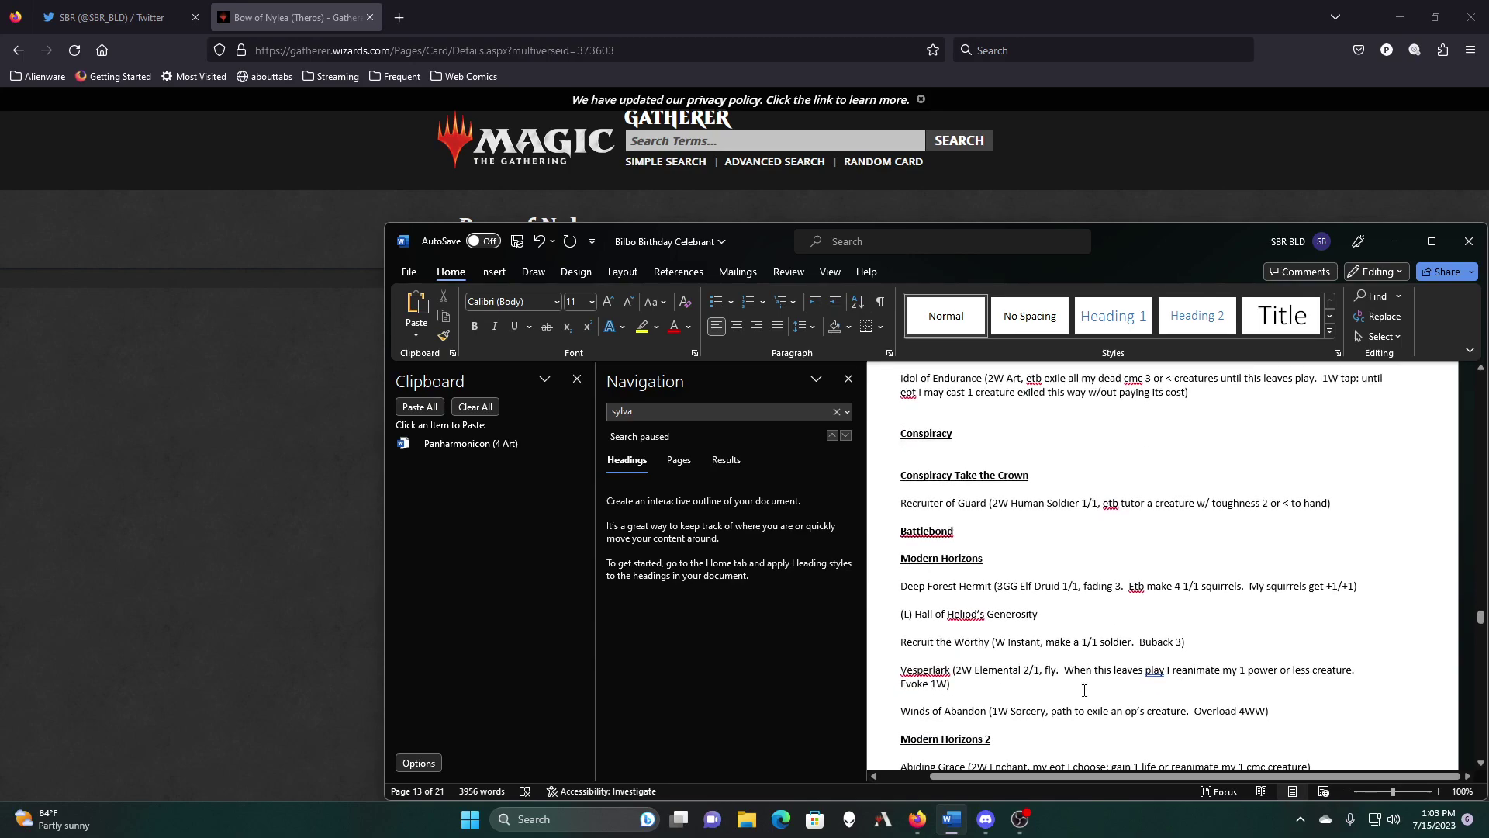
pyautogui.scroll(-4, 1084, 690)
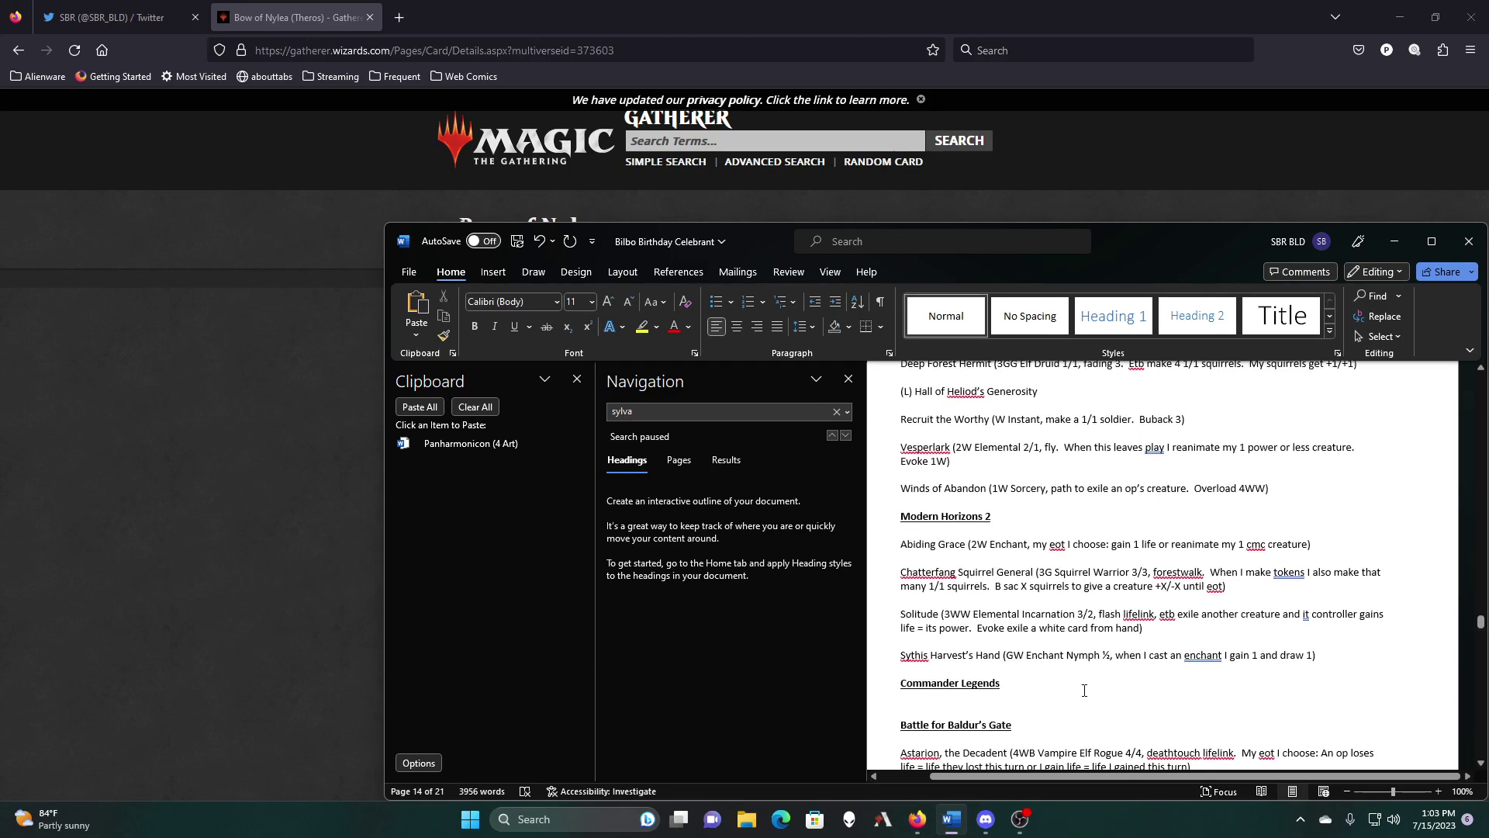
pyautogui.scroll(-2, 1084, 690)
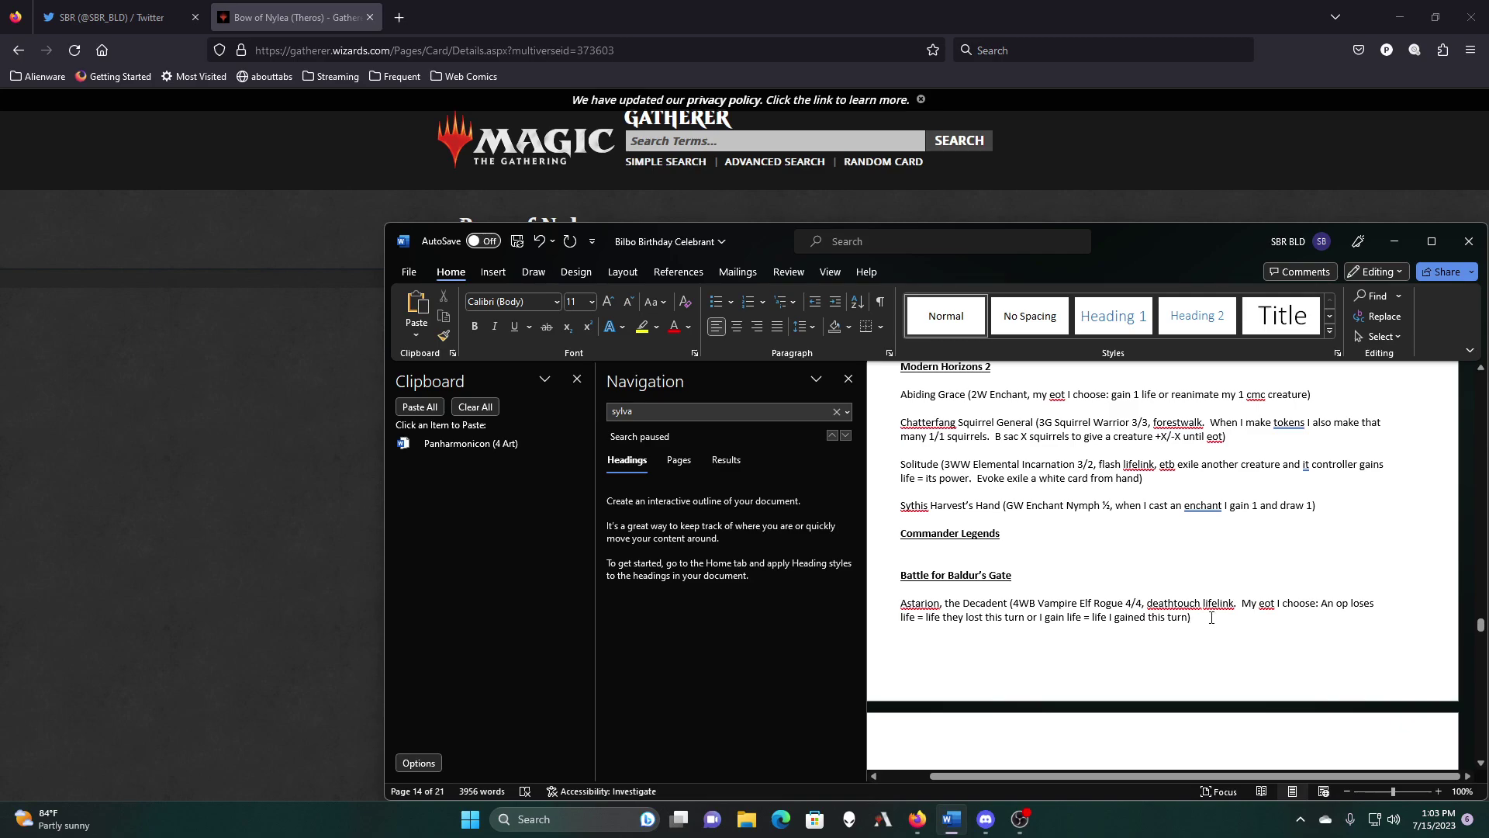
# Step: Cut the Astarion, the Decadent entry from the Battle for Baldur's Gate section
pyautogui.moveTo(1211, 618); pyautogui.dragTo(900, 604)
pyautogui.rightClick(912, 605)
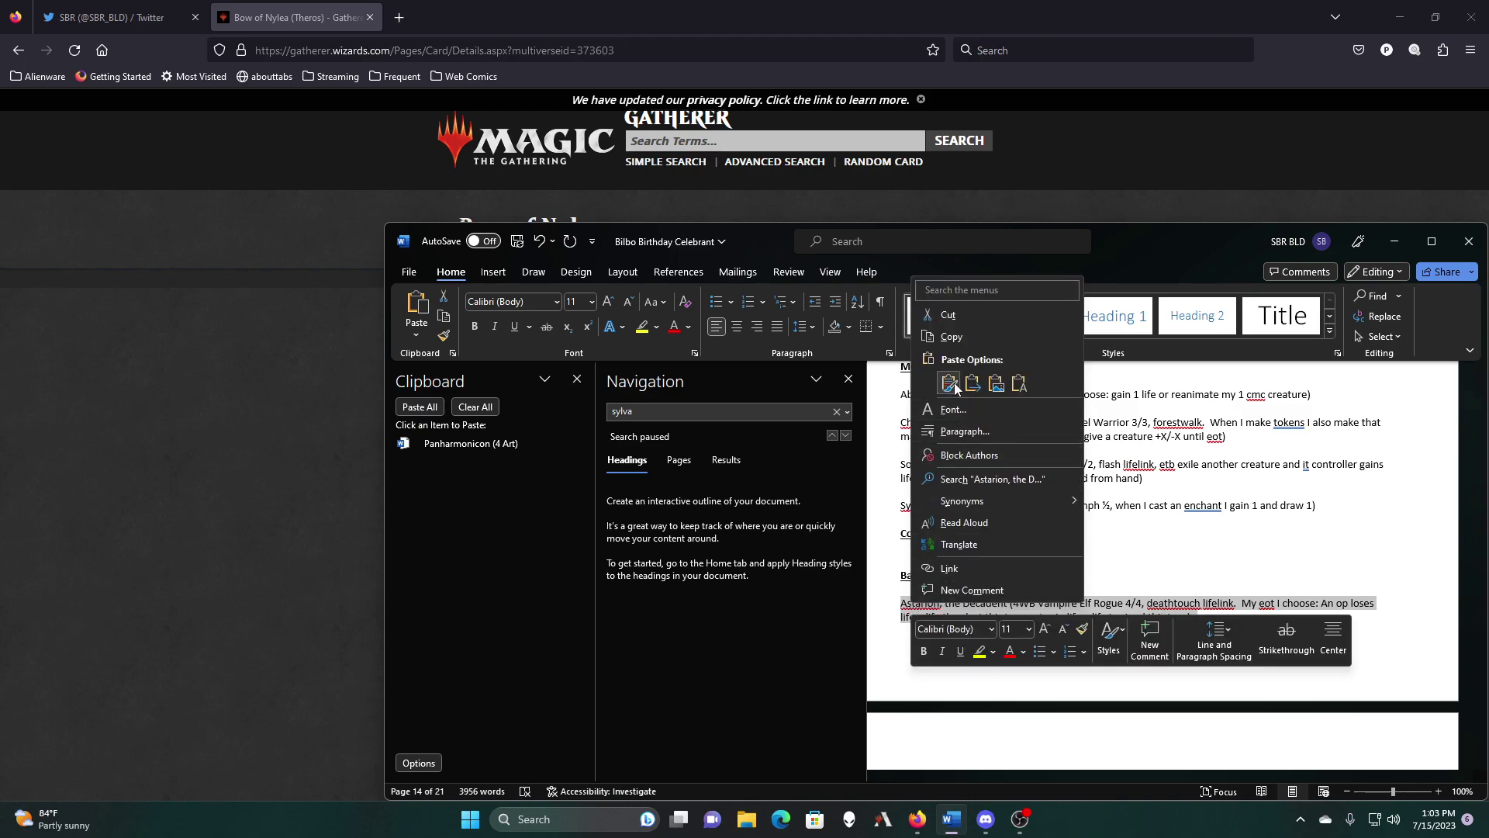
pyautogui.click(949, 315)
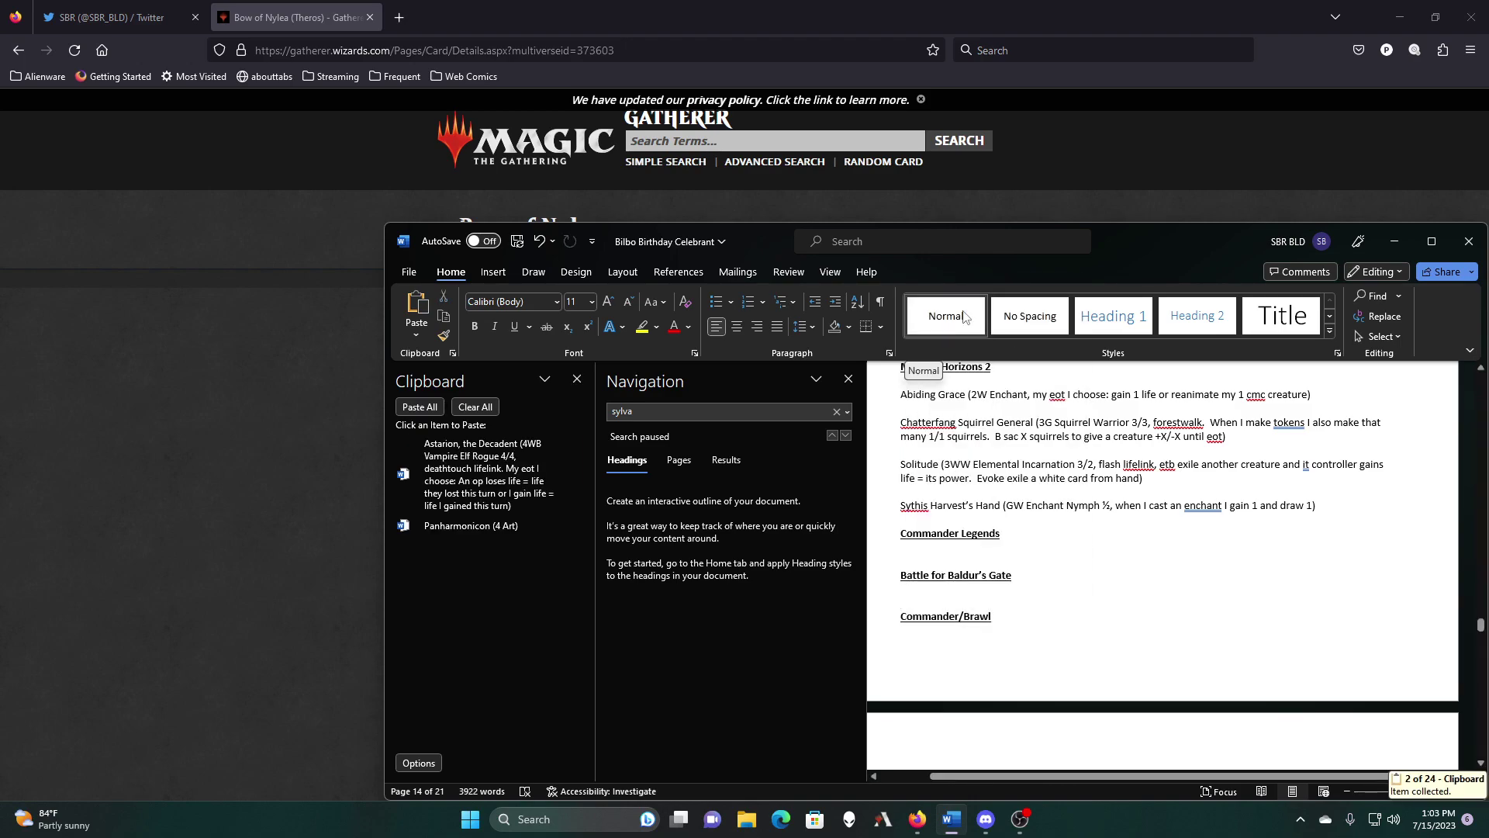
# Step: Examine the card entries in the Commander/Brawl section, from Command Tower through Bilbo Birthday Celebrant, for further cuts
pyautogui.scroll(-5, 1253, 579)
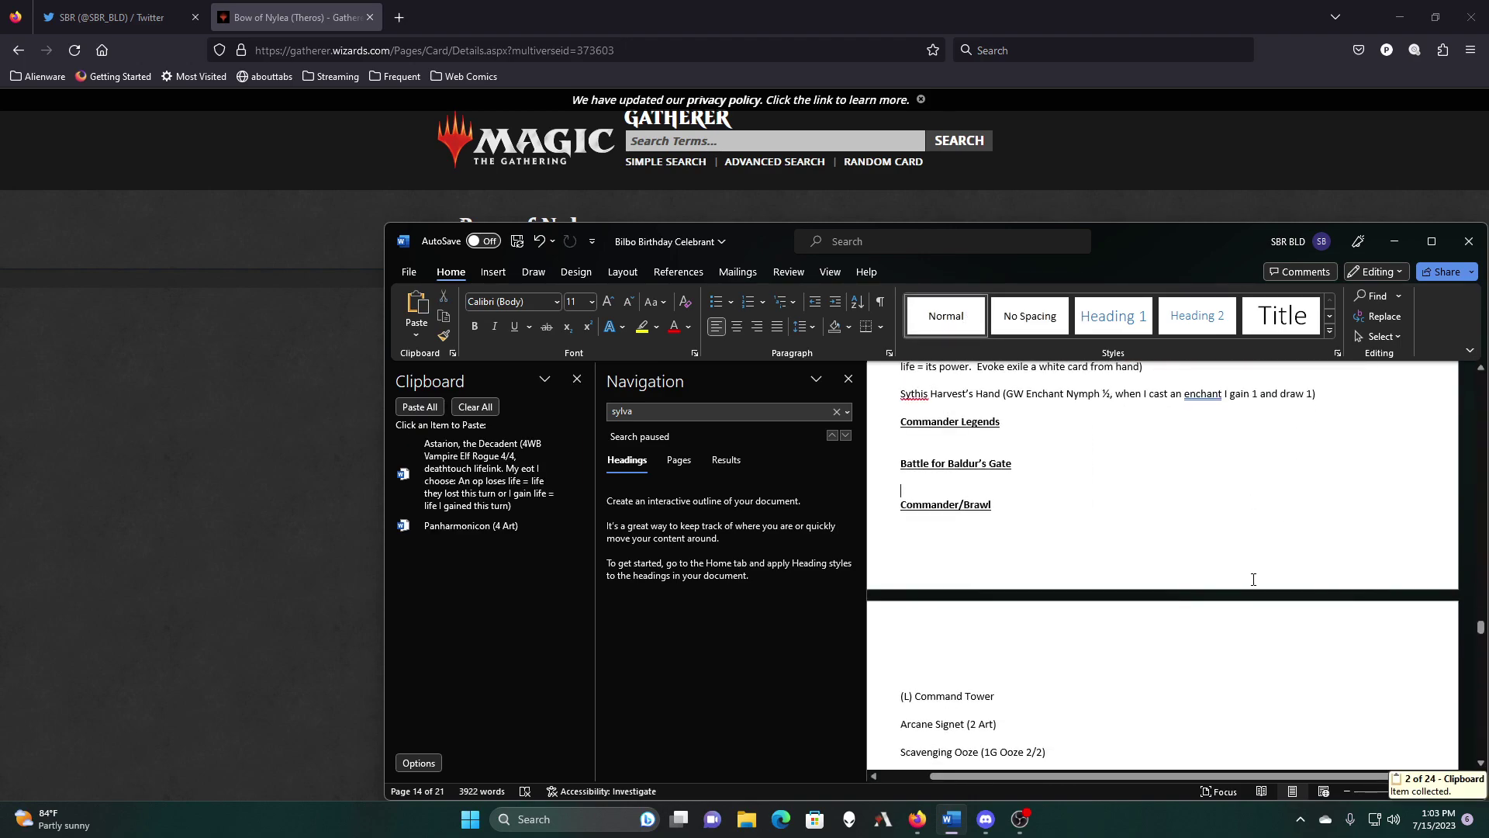
pyautogui.scroll(-5, 1253, 579)
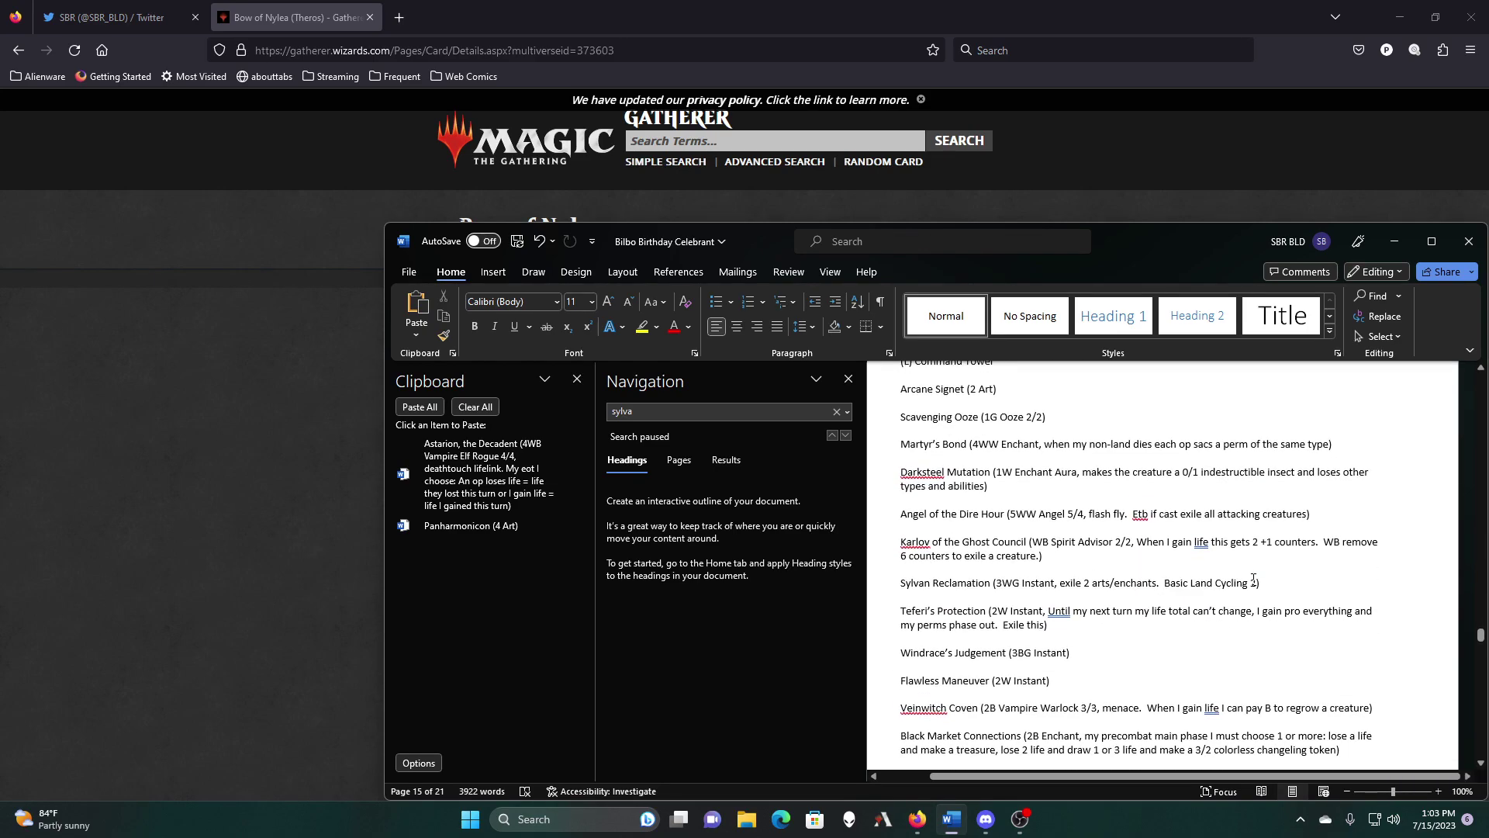
pyautogui.scroll(-3, 1253, 579)
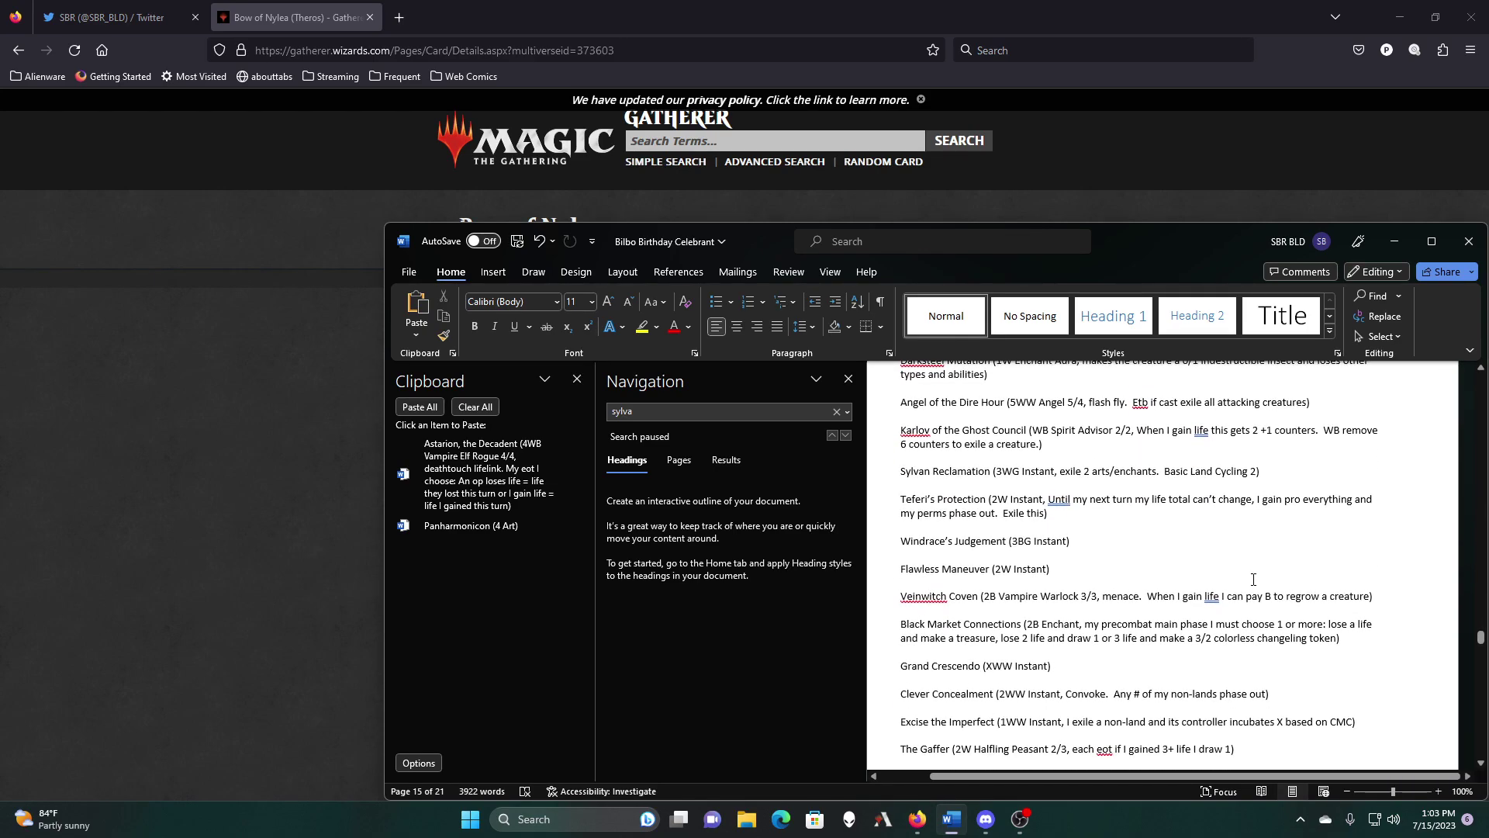
pyautogui.scroll(-3, 1253, 580)
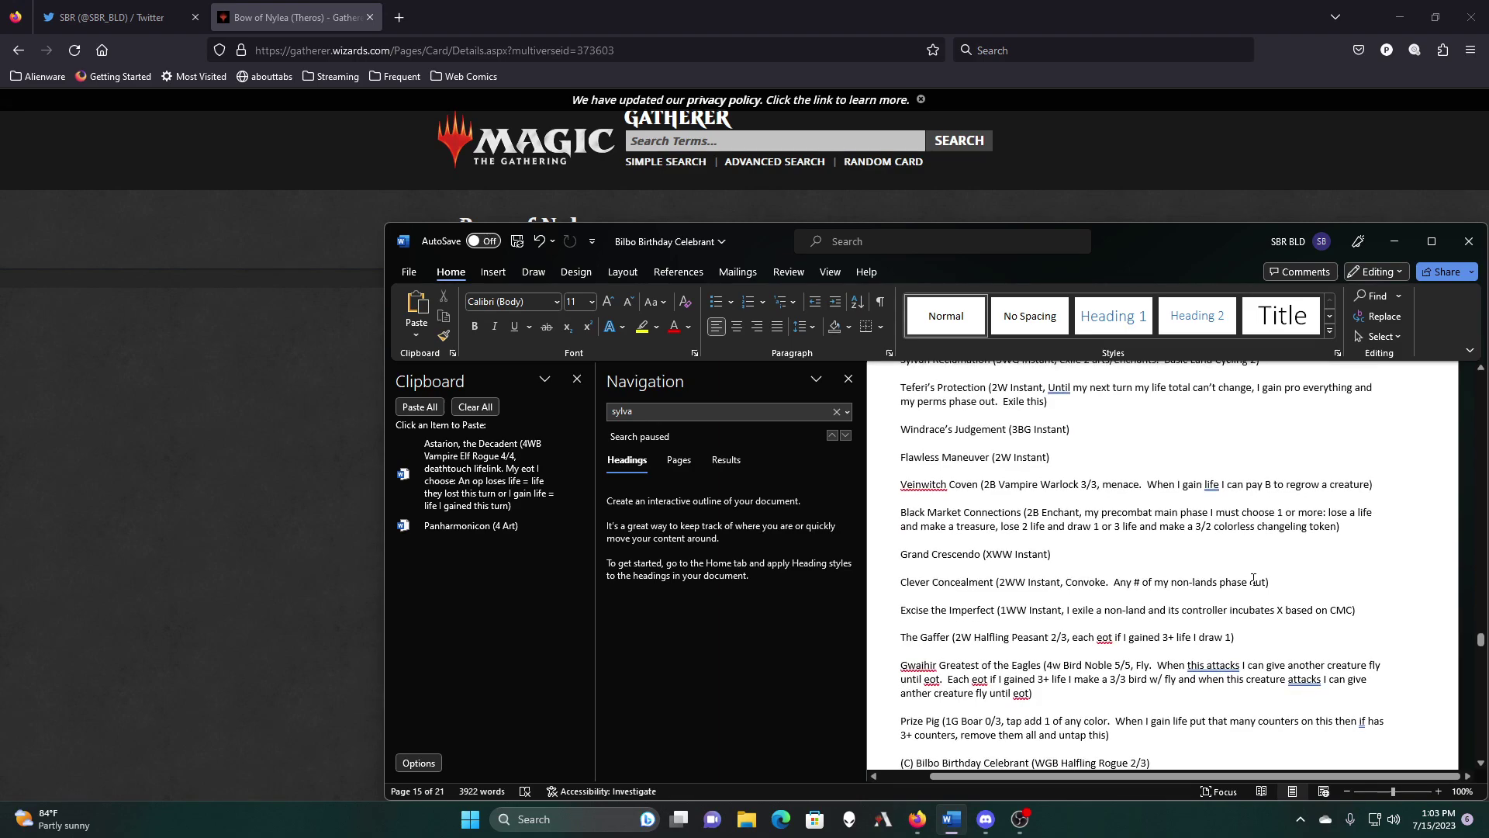
pyautogui.scroll(-2, 1253, 579)
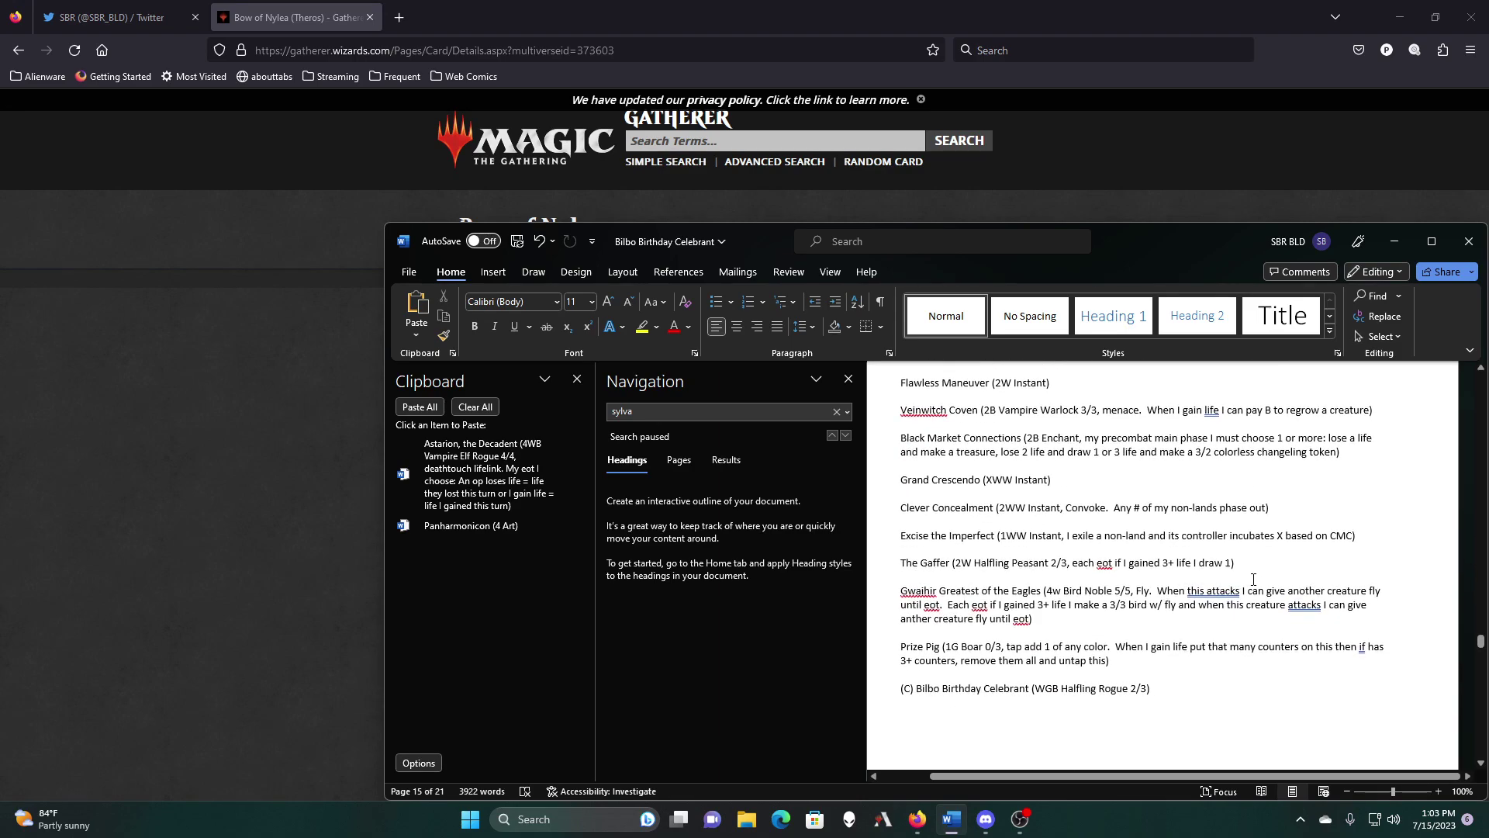
pyautogui.scroll(-3, 1253, 579)
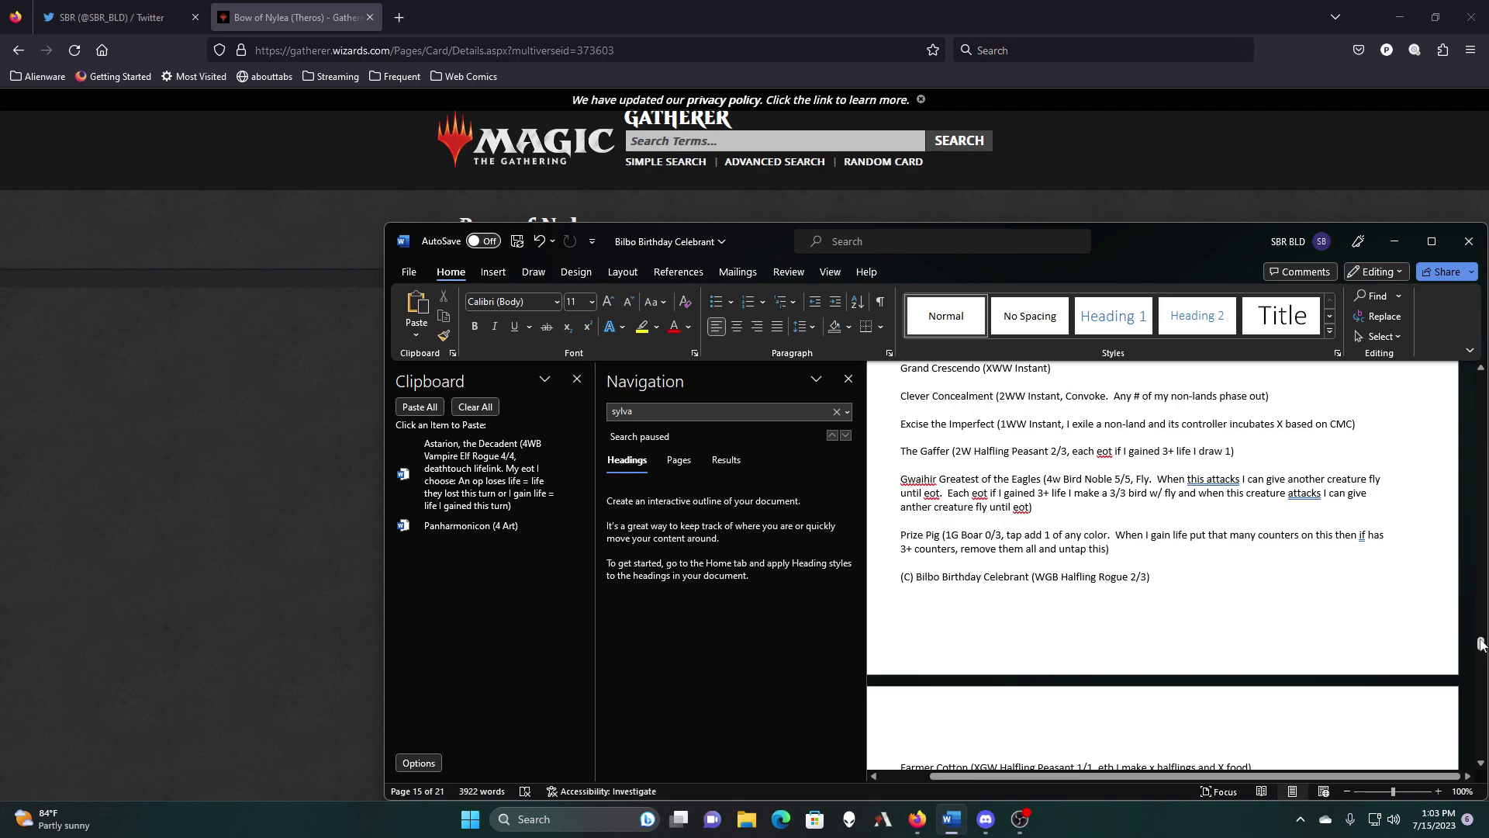
# Step: Set the card count in the document's title line to 147 and clear all collected clipboard items
pyautogui.moveTo(1481, 644); pyautogui.dragTo(1480, 376)
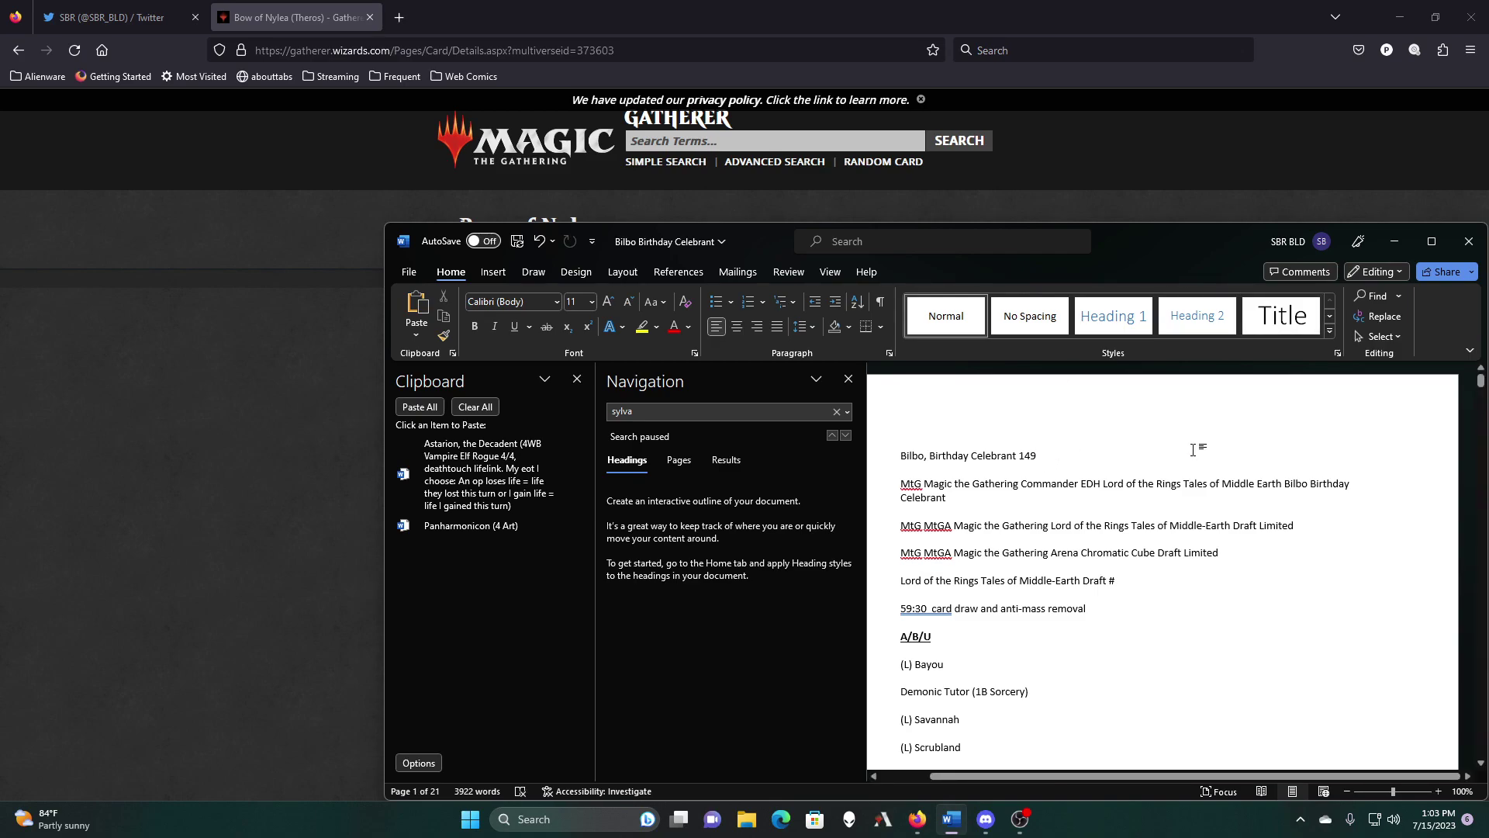
pyautogui.hotkey('ctrl', 'z')
pyautogui.hotkey('ctrl', 'z')
pyautogui.click(475, 408)
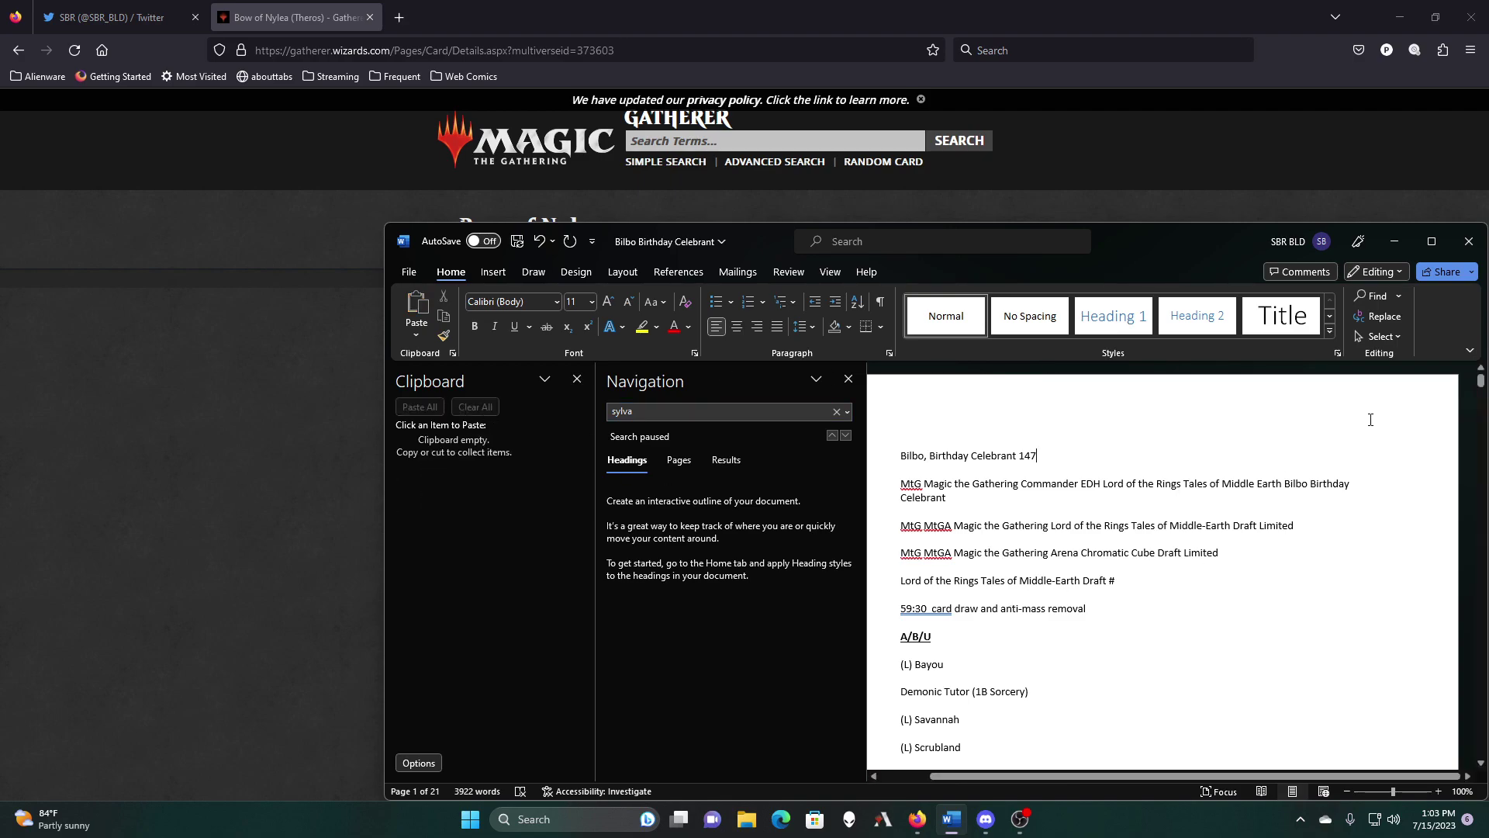
pyautogui.moveTo(1481, 384)
pyautogui.mouseDown()
pyautogui.moveTo(1478, 632)
pyautogui.moveTo(1483, 365)
pyautogui.mouseUp()
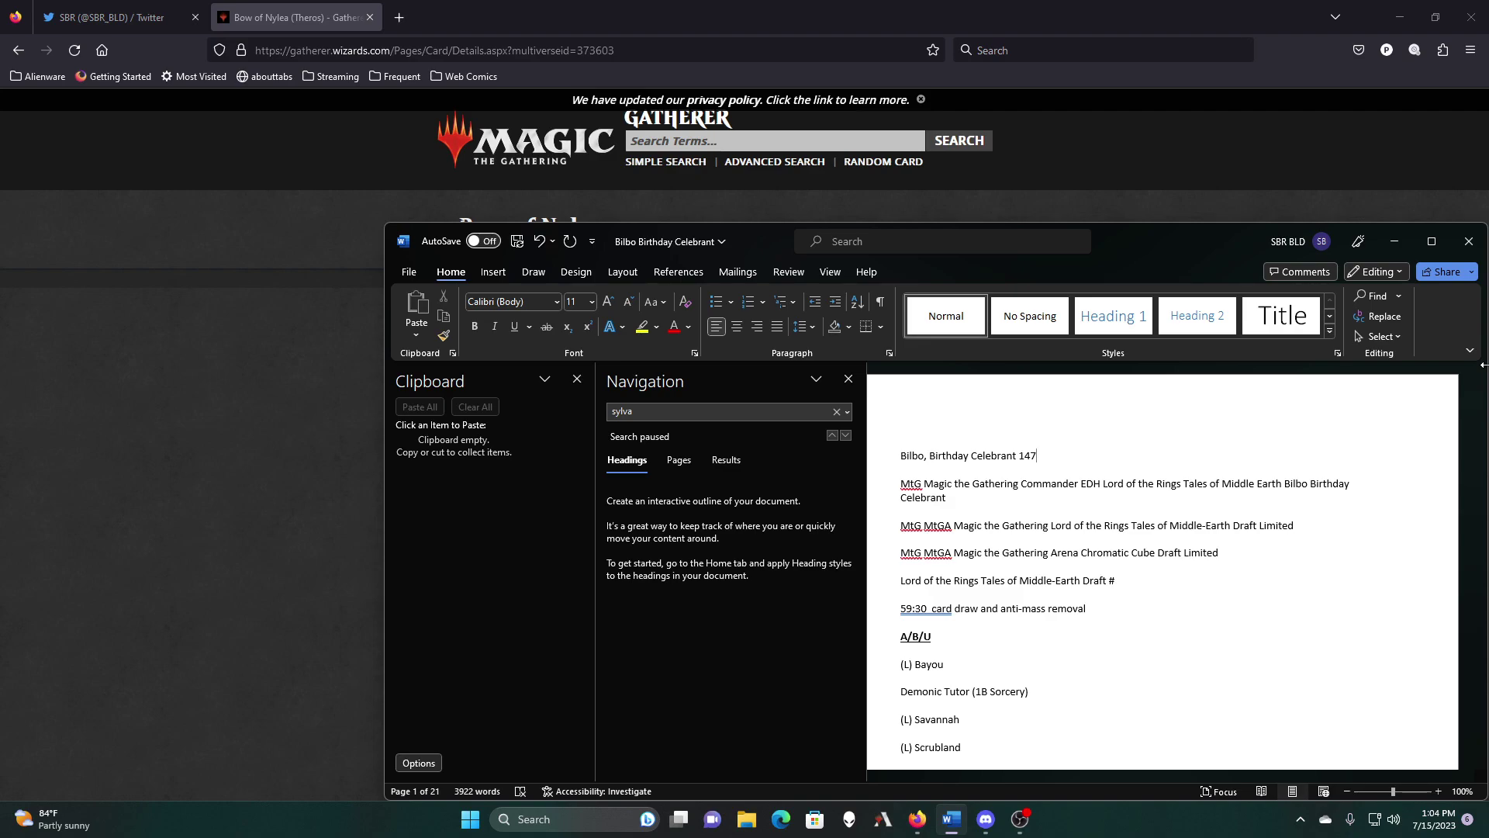